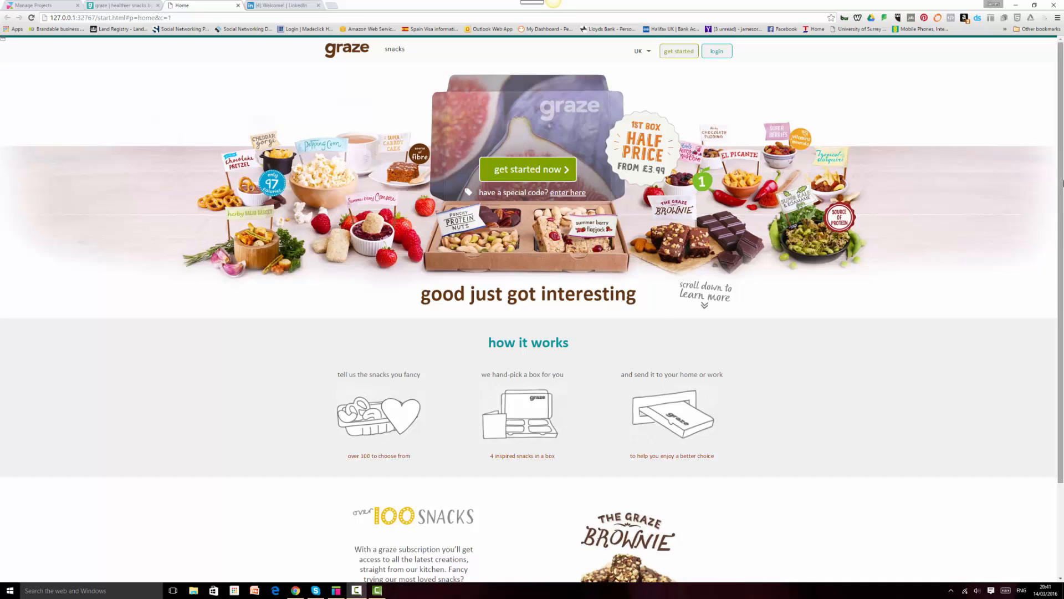
Compare the prototype preview with the live graze homepage, examining the live page's sections from the snack carousel down to the footer
scroll(1062, 183, "down", 2)
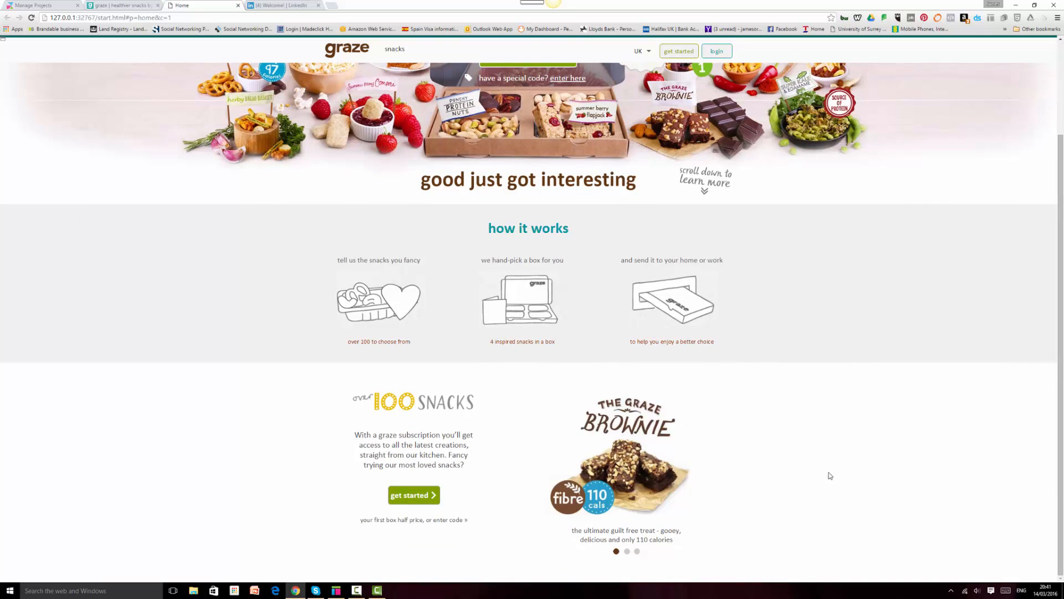
left_click(135, 5)
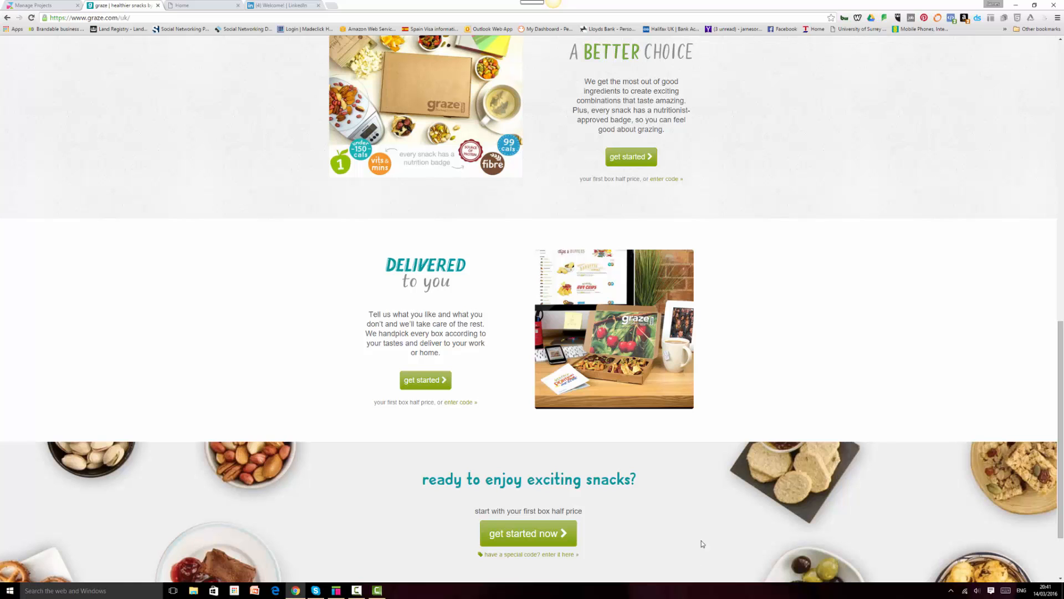
scroll(817, 302, "down", 2)
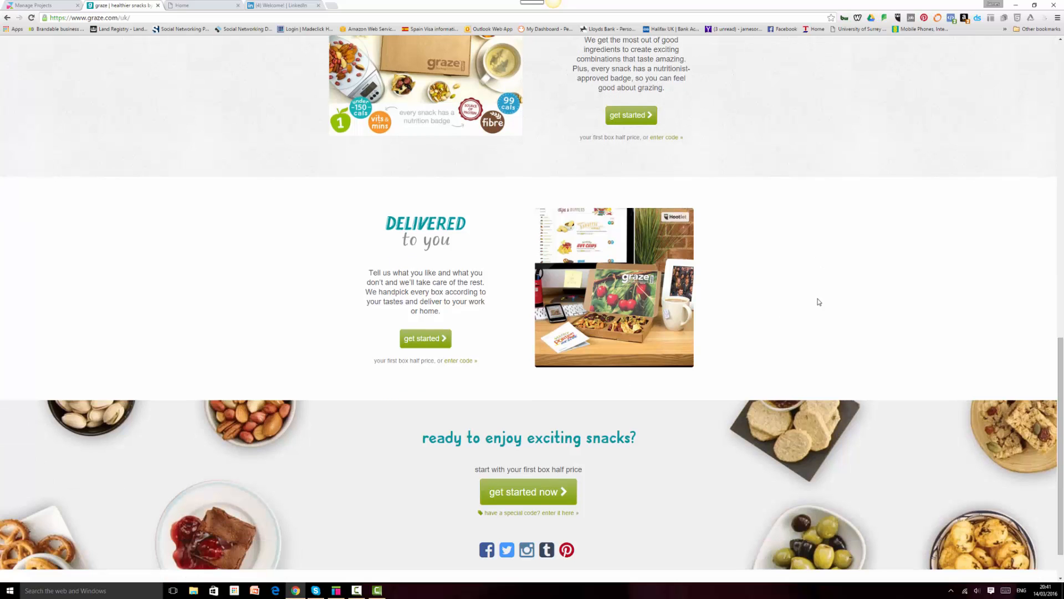
scroll(912, 284, "up", 10)
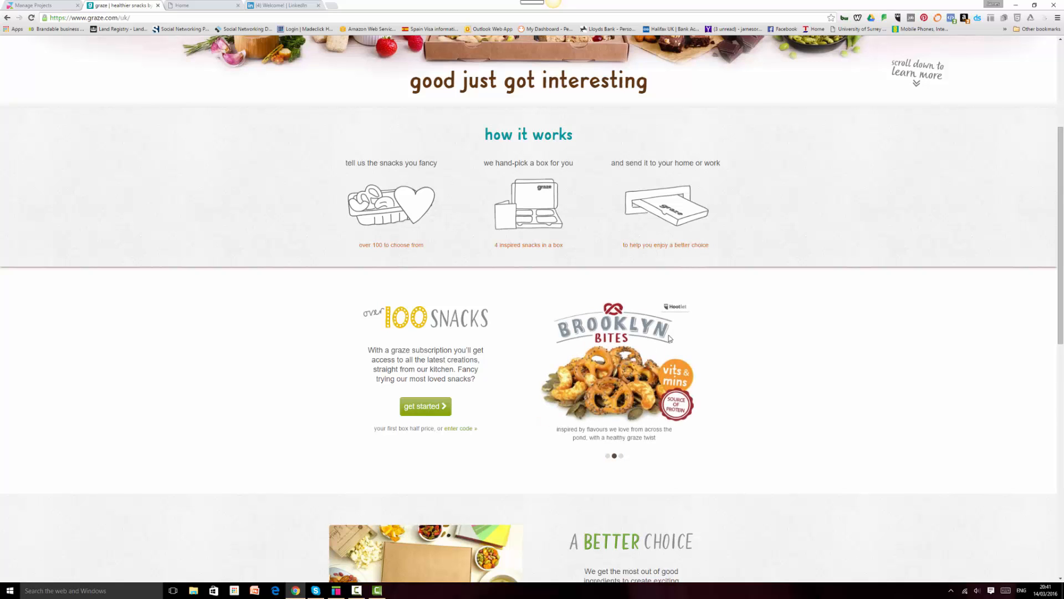
scroll(722, 375, "down", 9)
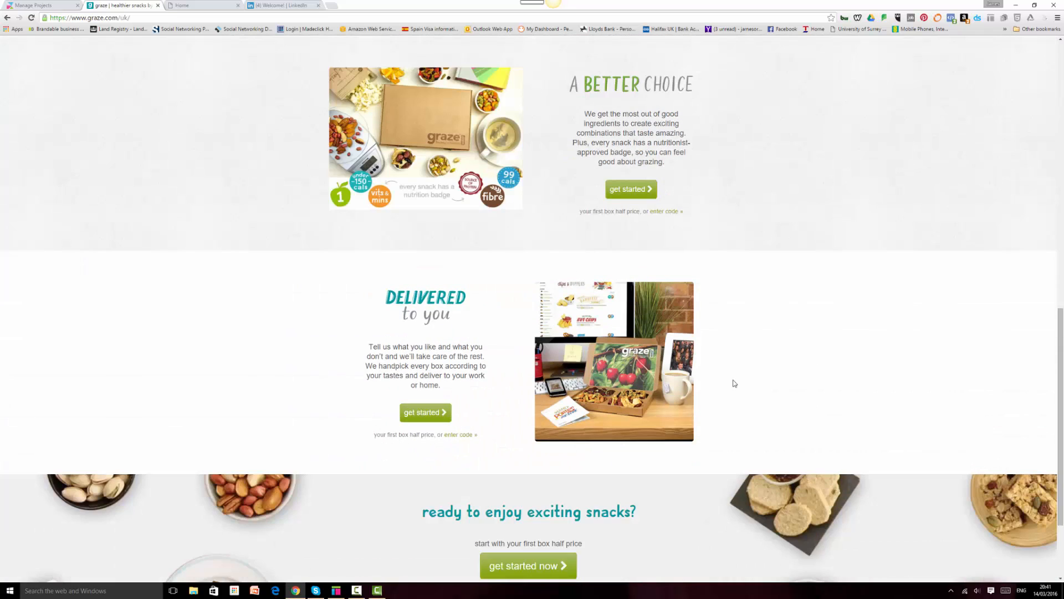
scroll(735, 383, "down", 2)
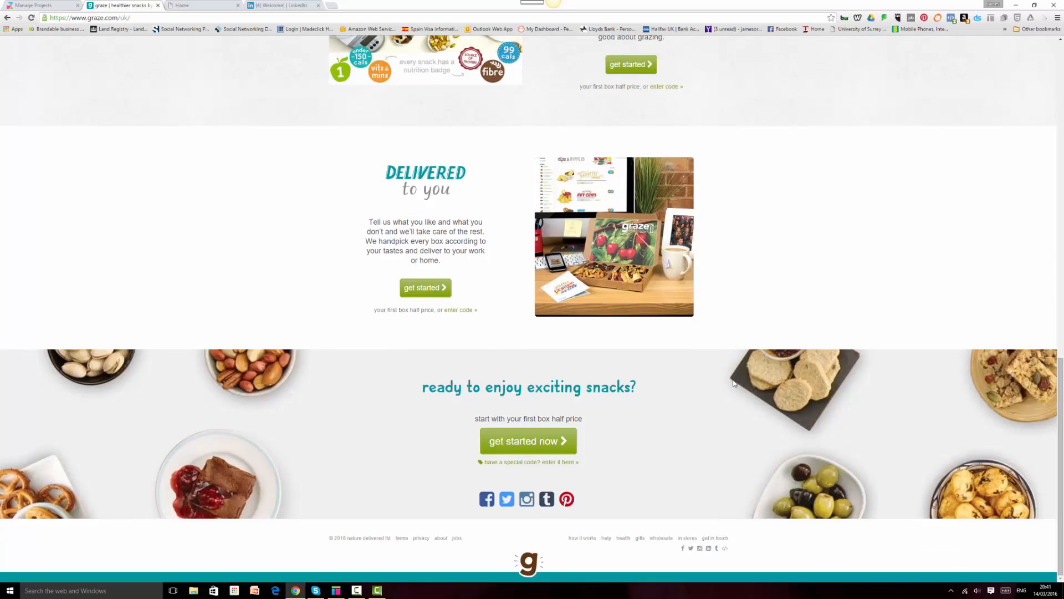
scroll(734, 383, "up", 6)
scroll(735, 383, "down", 4)
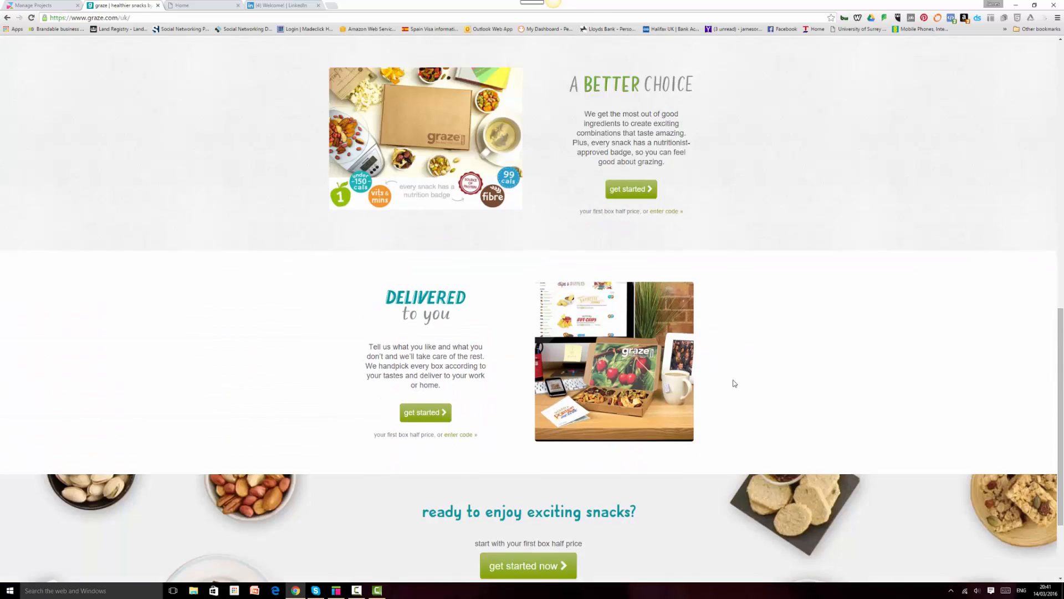
scroll(735, 383, "down", 2)
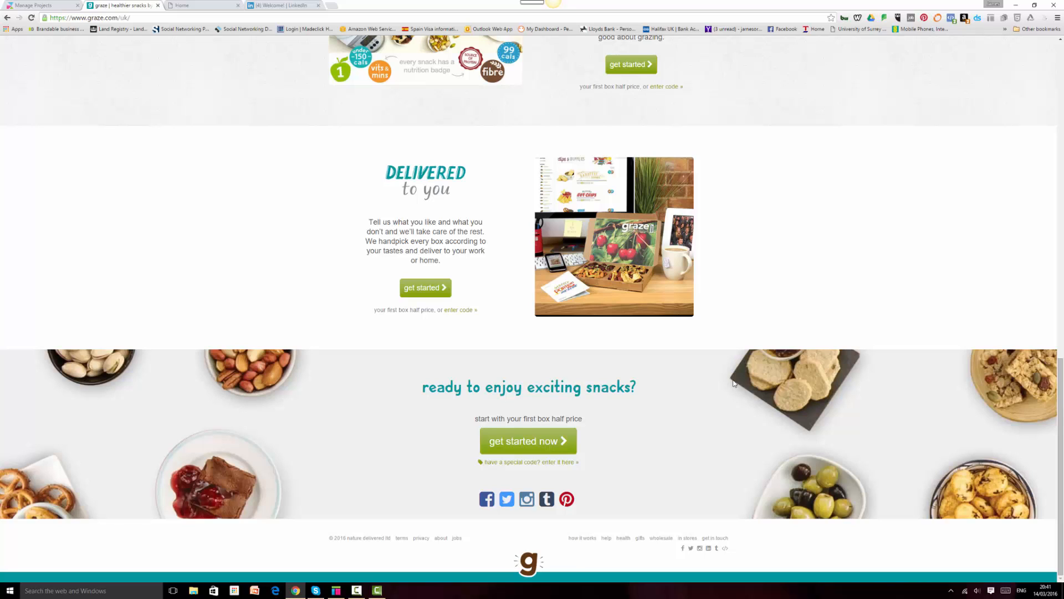
scroll(733, 382, "up", 2)
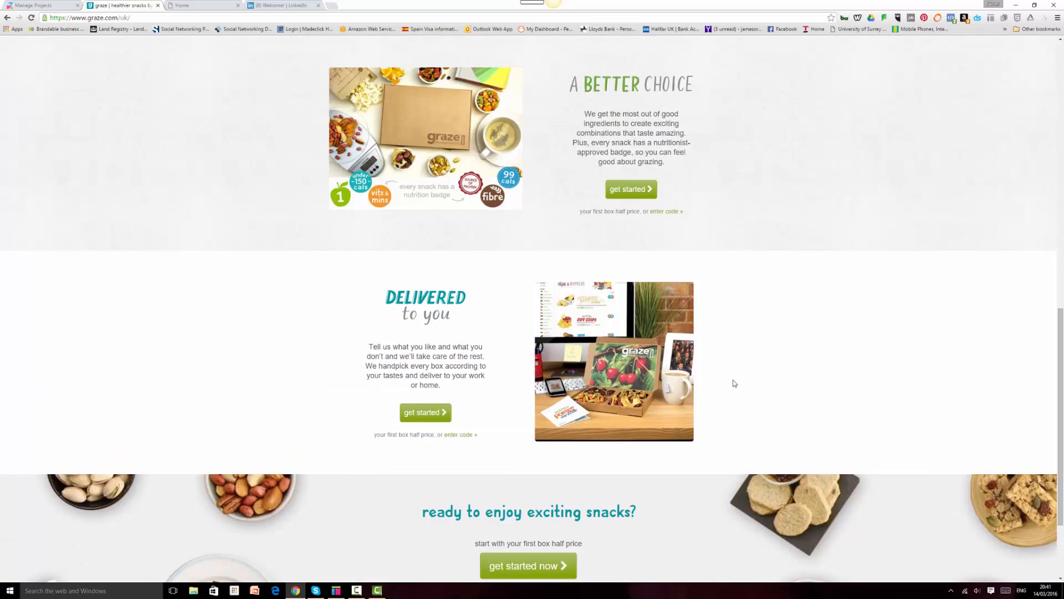
Switch to Axure RP and check the Home page design down to the end of the "over 100 snacks" section
left_click(336, 590)
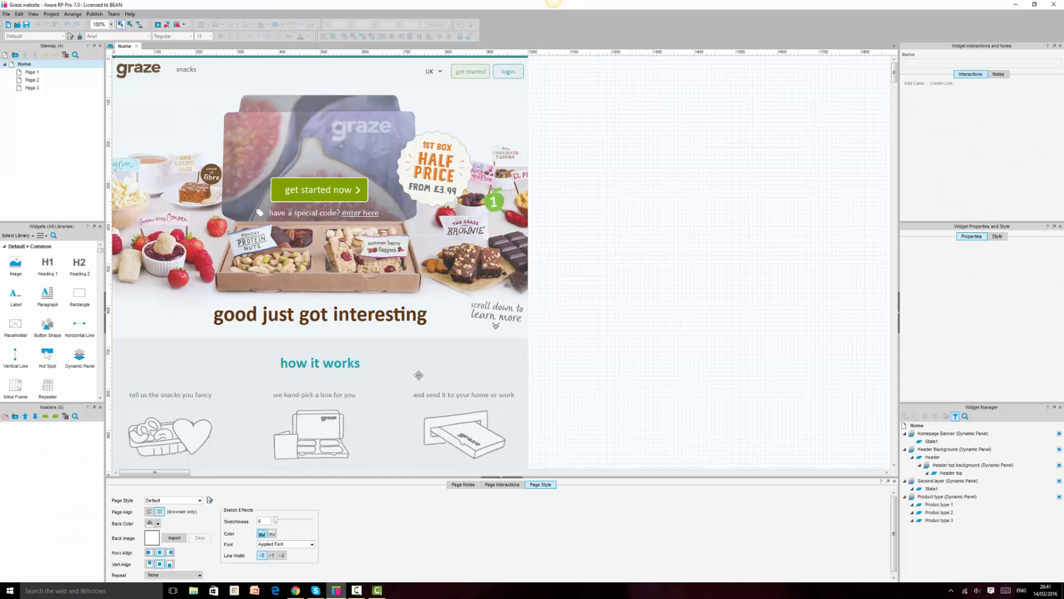
scroll(621, 267, "down", 12)
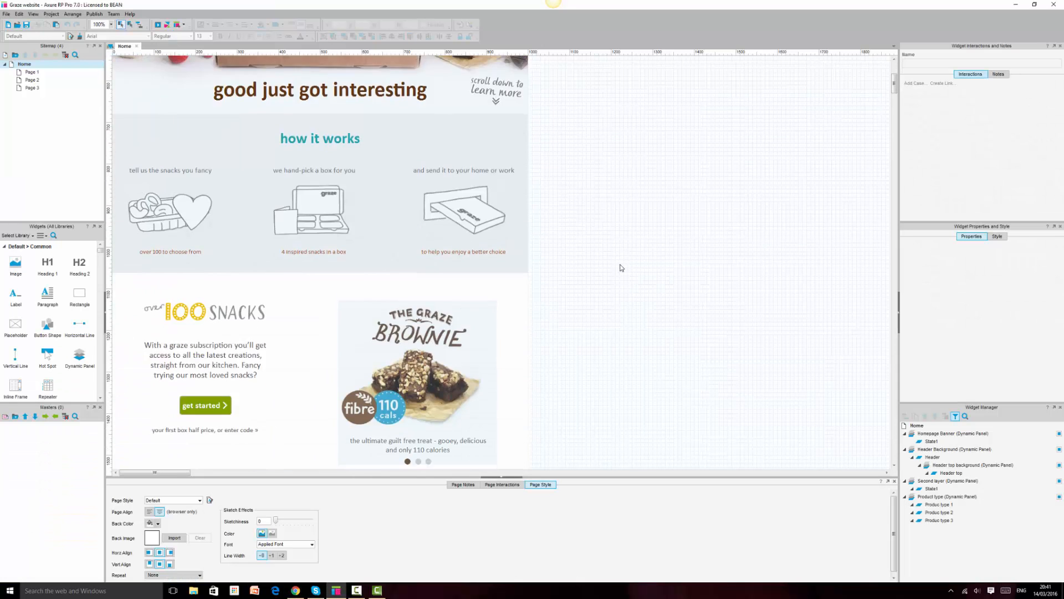
scroll(621, 266, "down", 3)
scroll(613, 255, "up", 4)
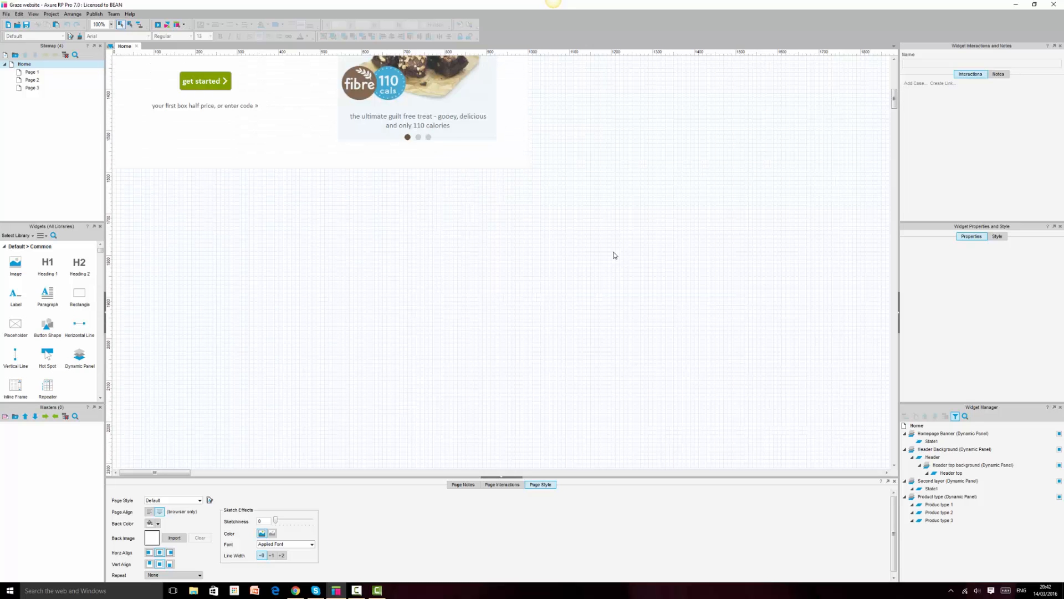
Switch to Chrome and inspect the background container of the "A Better Choice" section on the live graze page
left_click(295, 591)
scroll(653, 294, "up", 2)
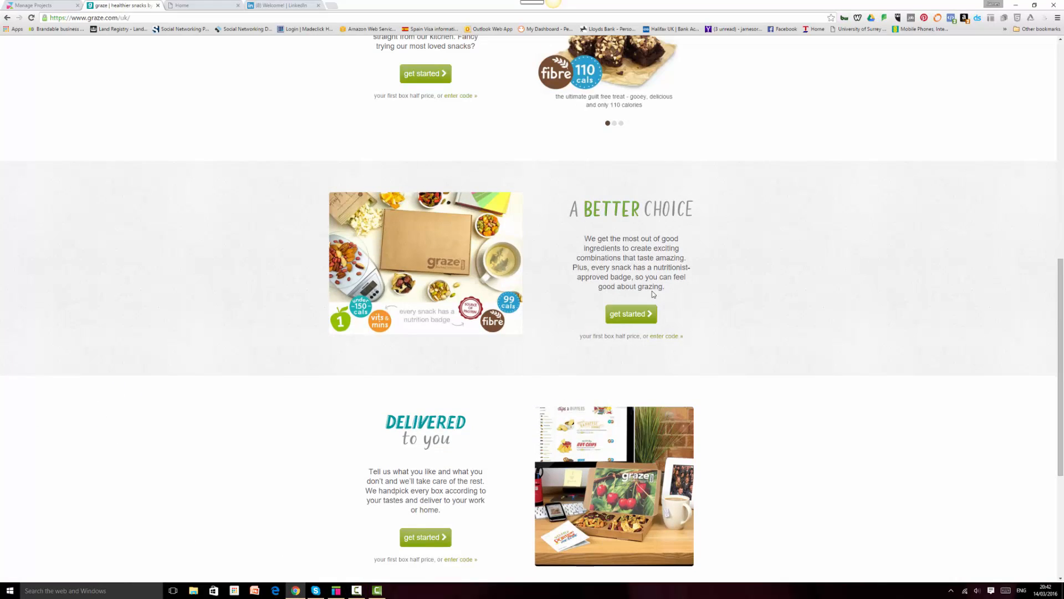
right_click(859, 123)
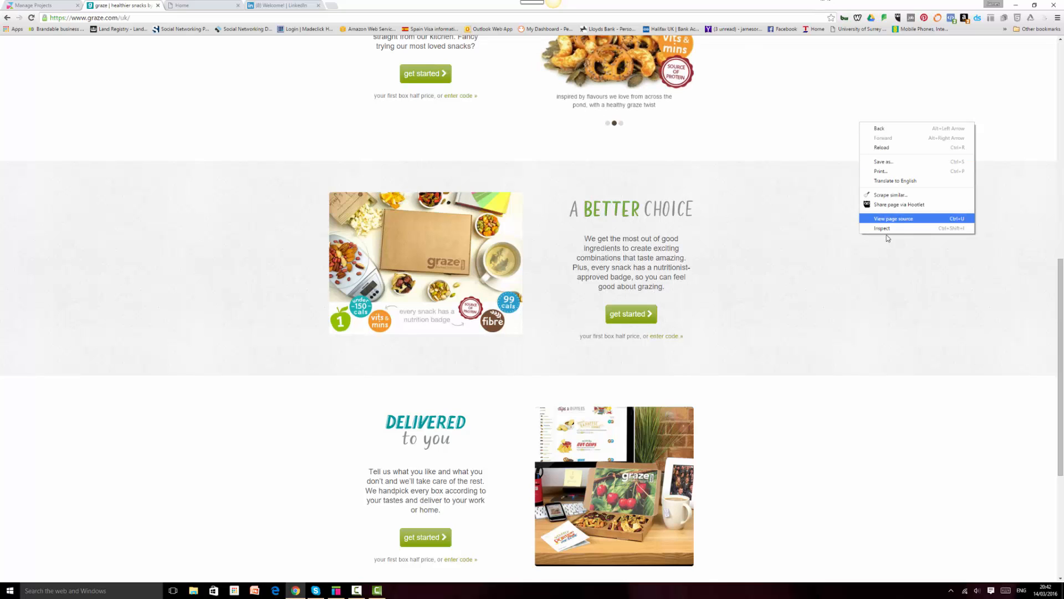
left_click(889, 228)
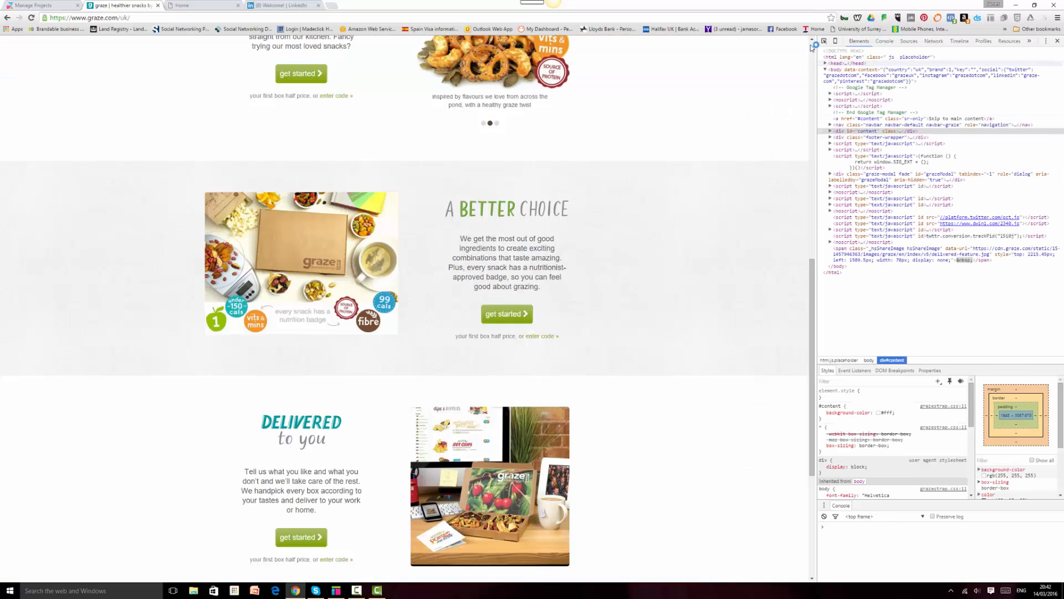
left_click(825, 41)
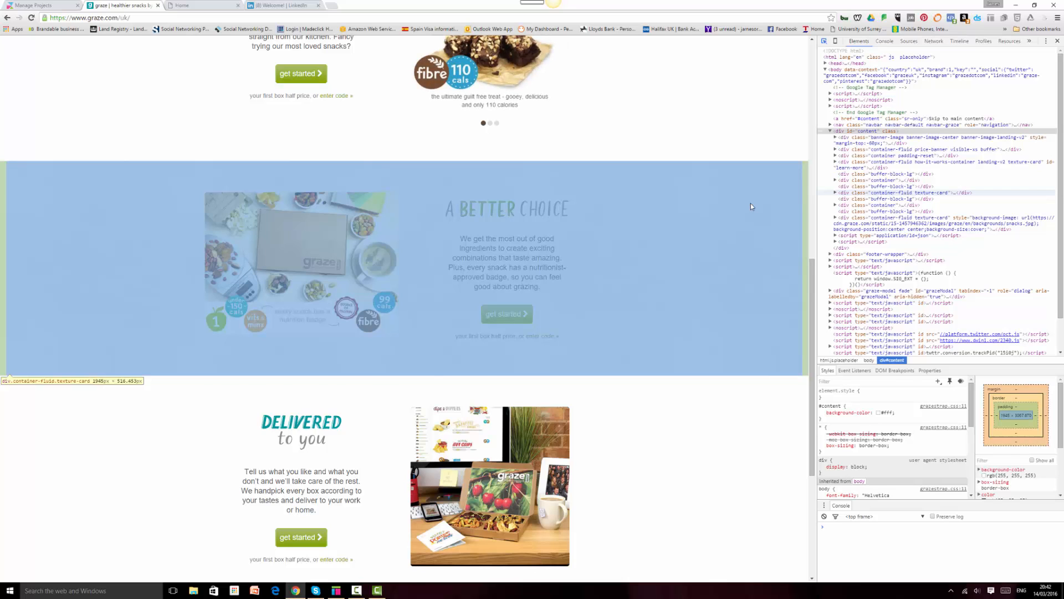
left_click(750, 204)
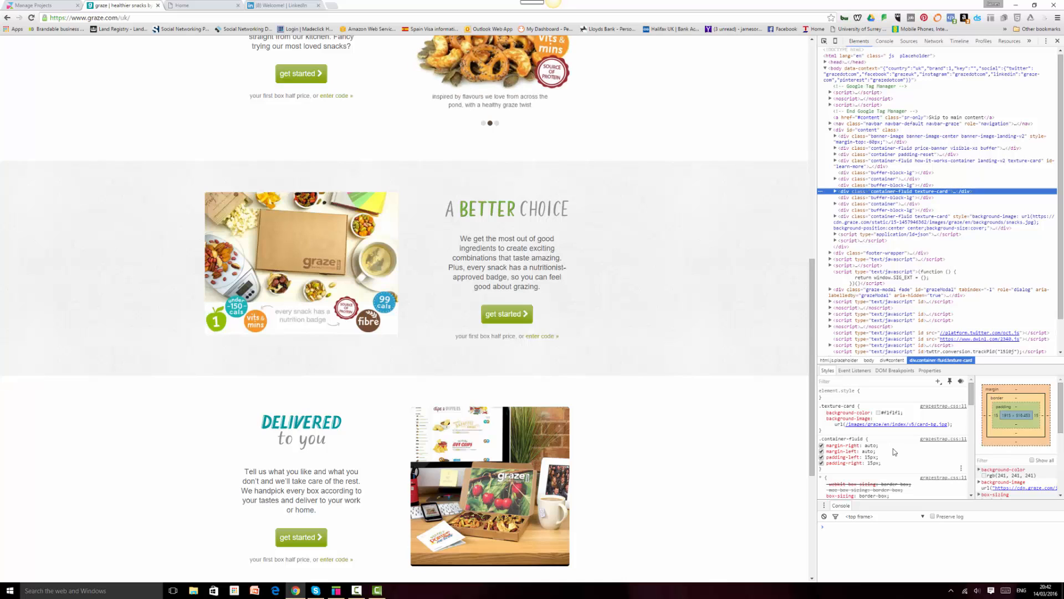
Copy the background-color value #f1f1f1 from the section's texture-card style rule
left_click(886, 412)
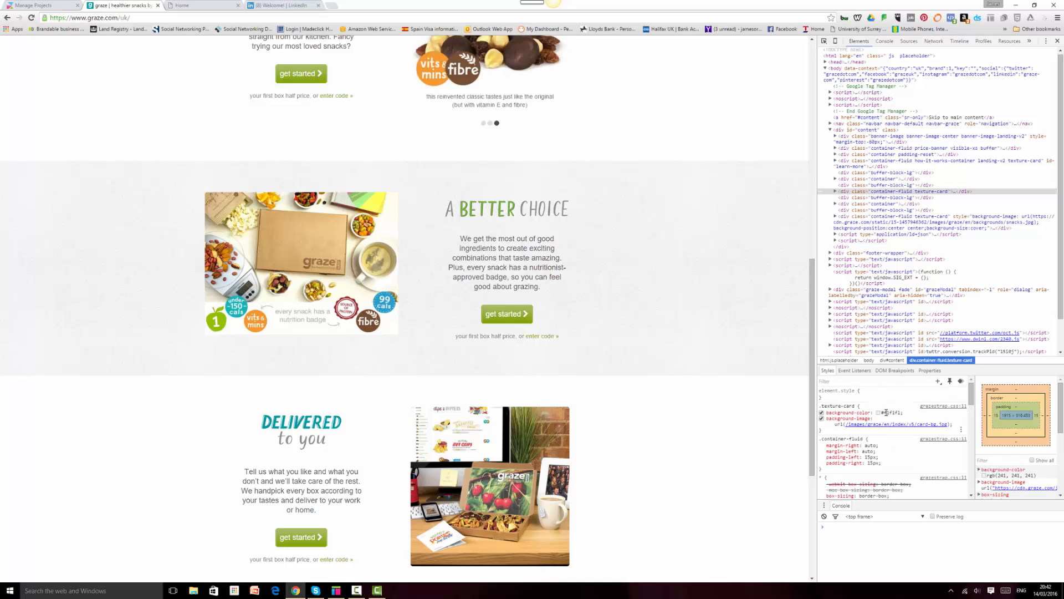
right_click(886, 413)
left_click(901, 429)
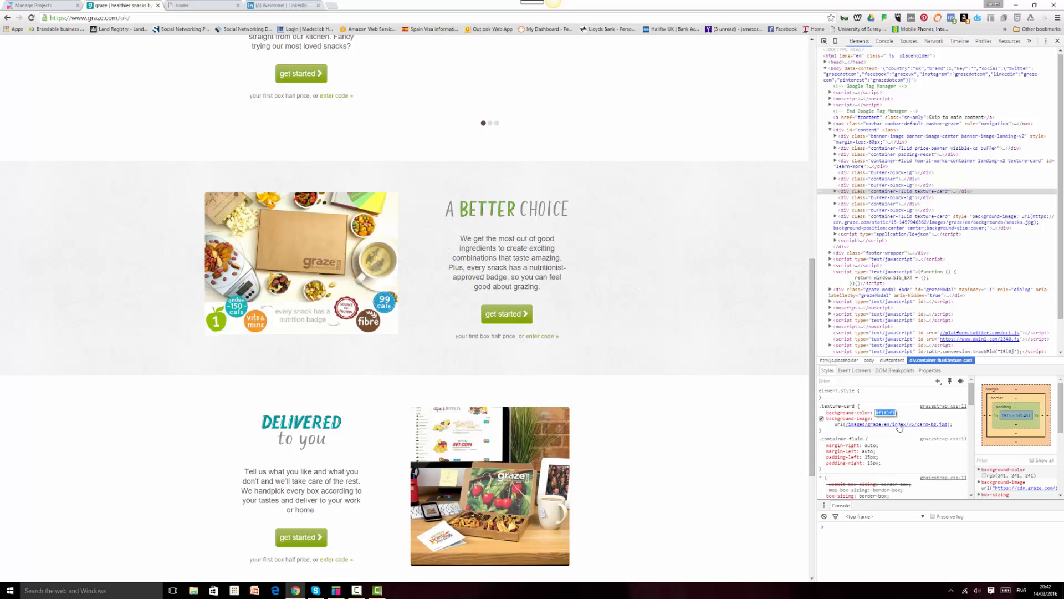
Switch to Axure RP, open State1 of the Second layer dynamic panel and copy its grey background rectangle
left_click(339, 588)
scroll(179, 245, "up", 5)
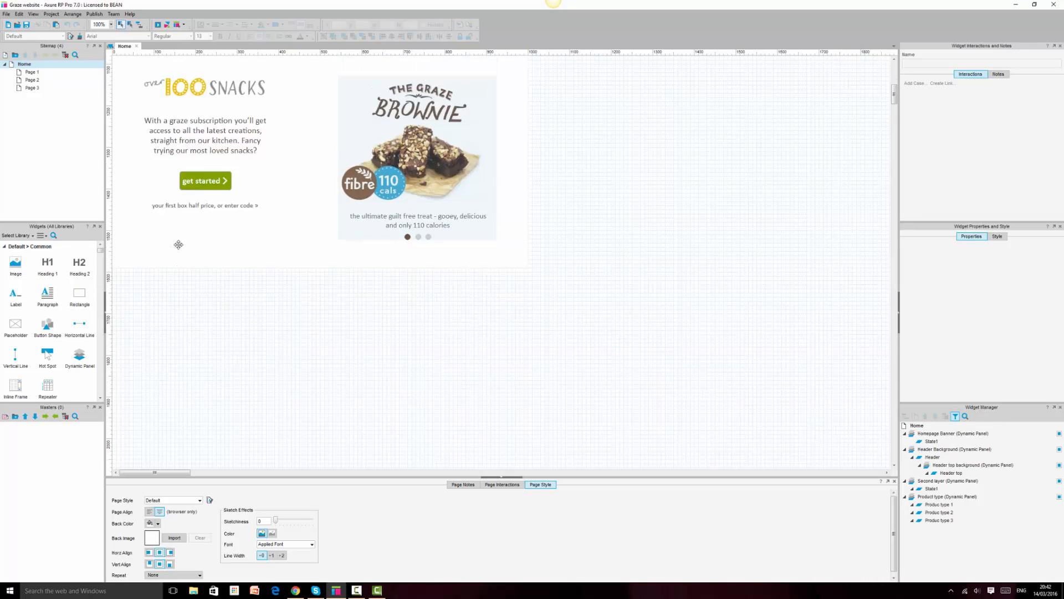
scroll(179, 244, "up", 3)
scroll(179, 245, "down", 3)
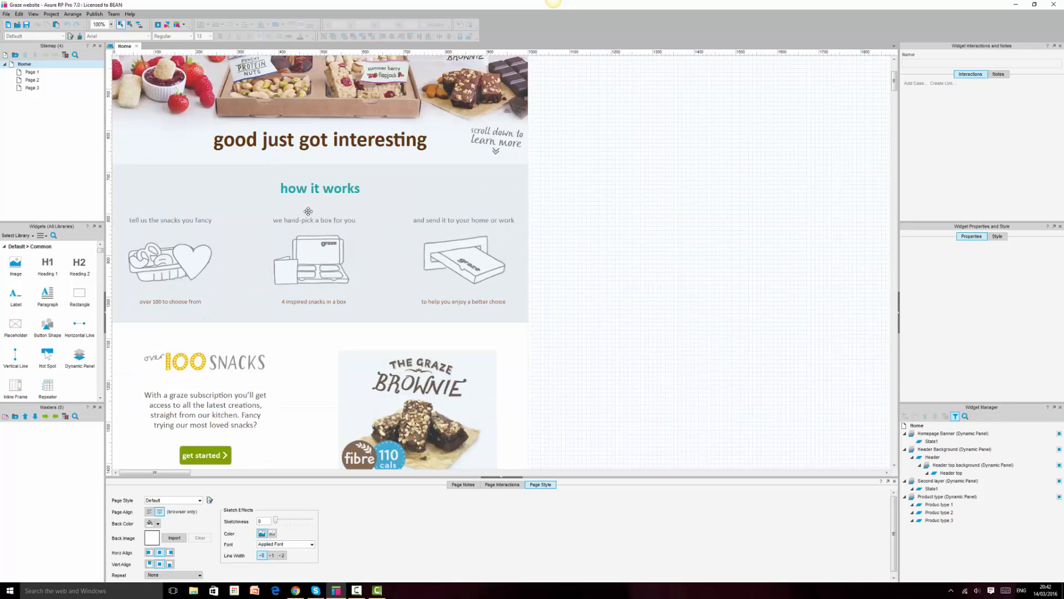
left_click(482, 184)
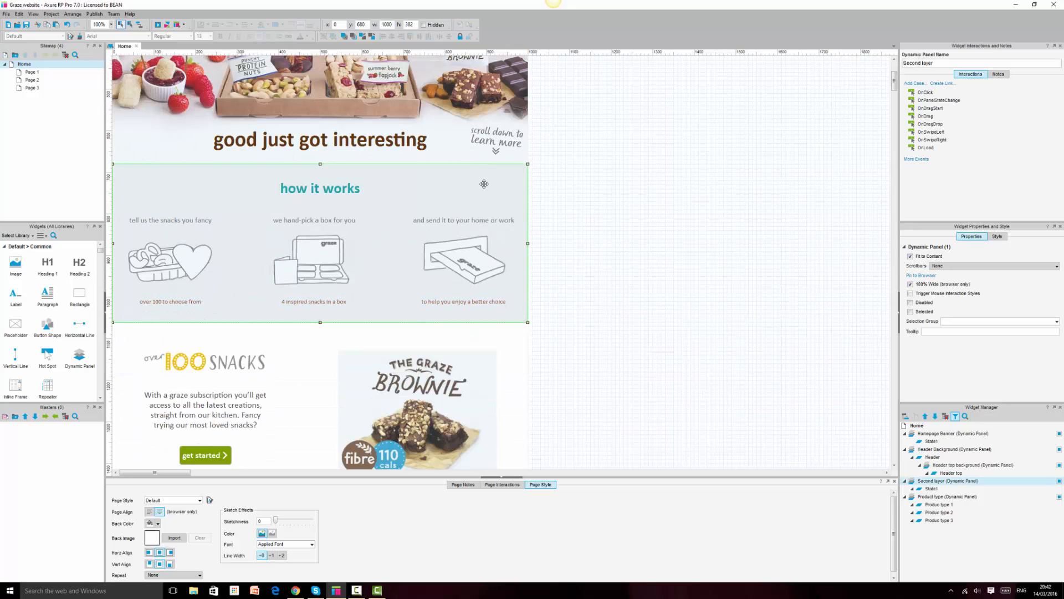
double_click(931, 488)
key("ctrl+a")
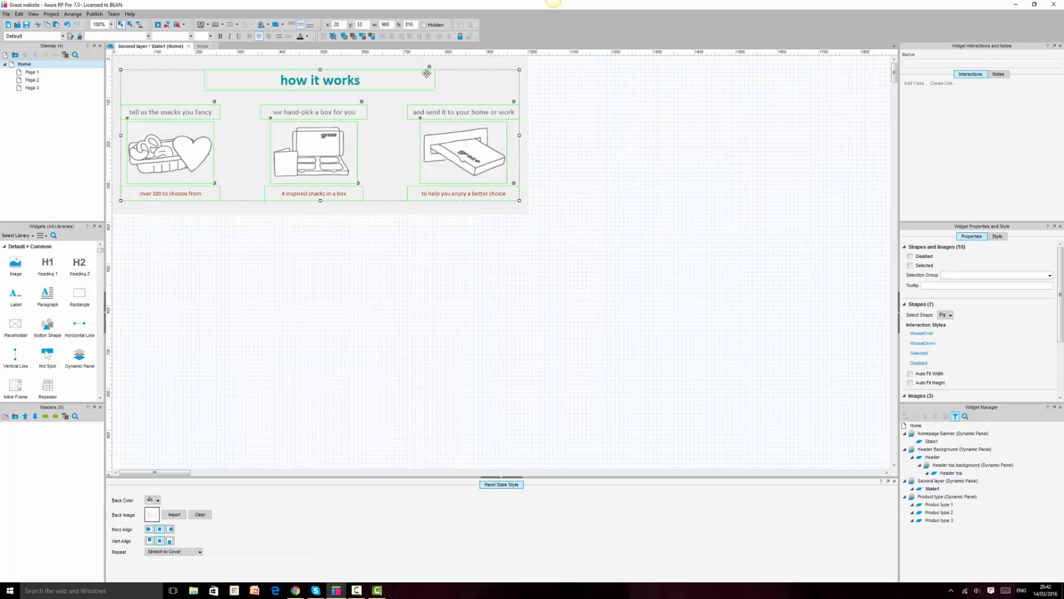
left_click(449, 61)
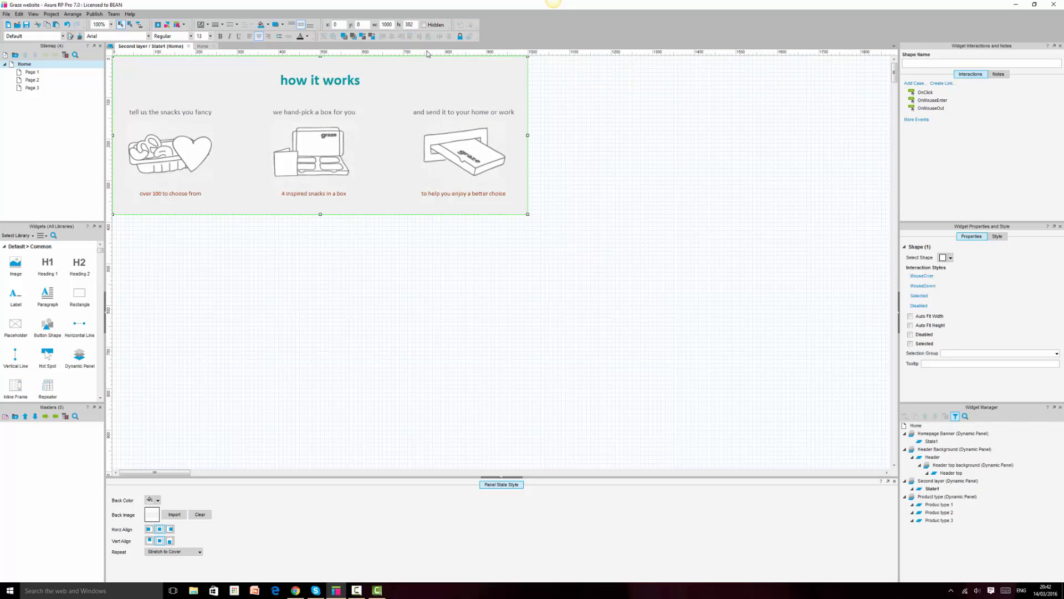
Paste the grey rectangle on the Home page and position it at x 0, y 1590, directly below the "over 100 snacks" section
left_click(203, 46)
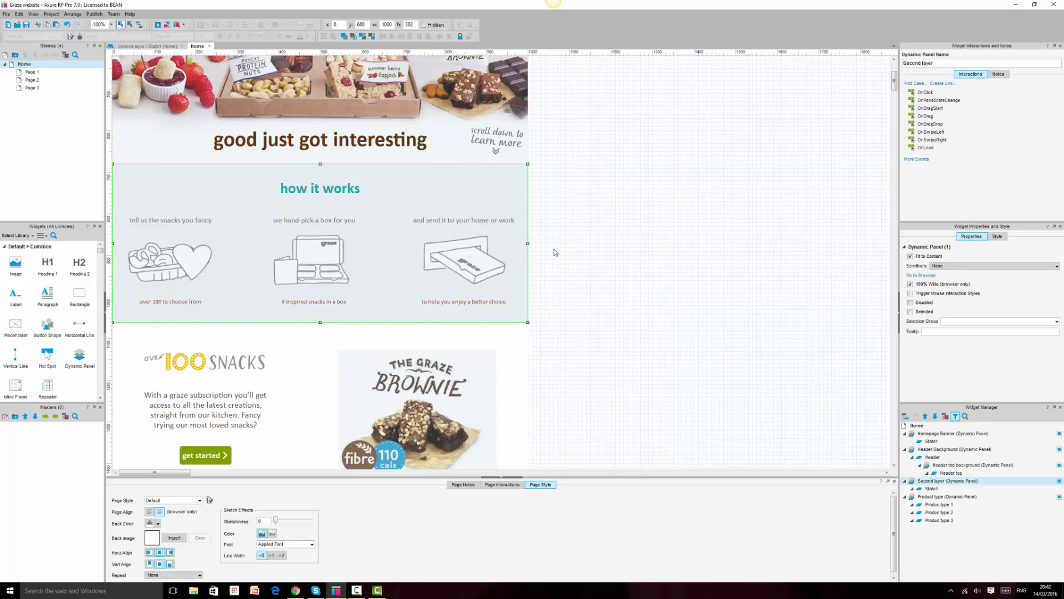
left_click(647, 235)
scroll(647, 235, "down", 6)
key("ctrl+v")
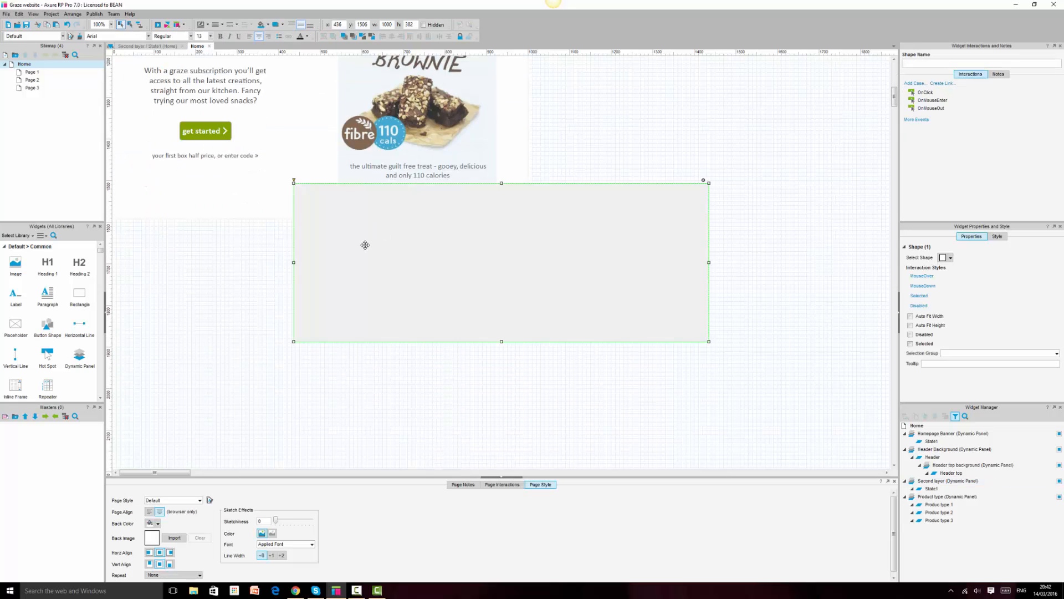
left_click_drag(529, 247, 379, 276)
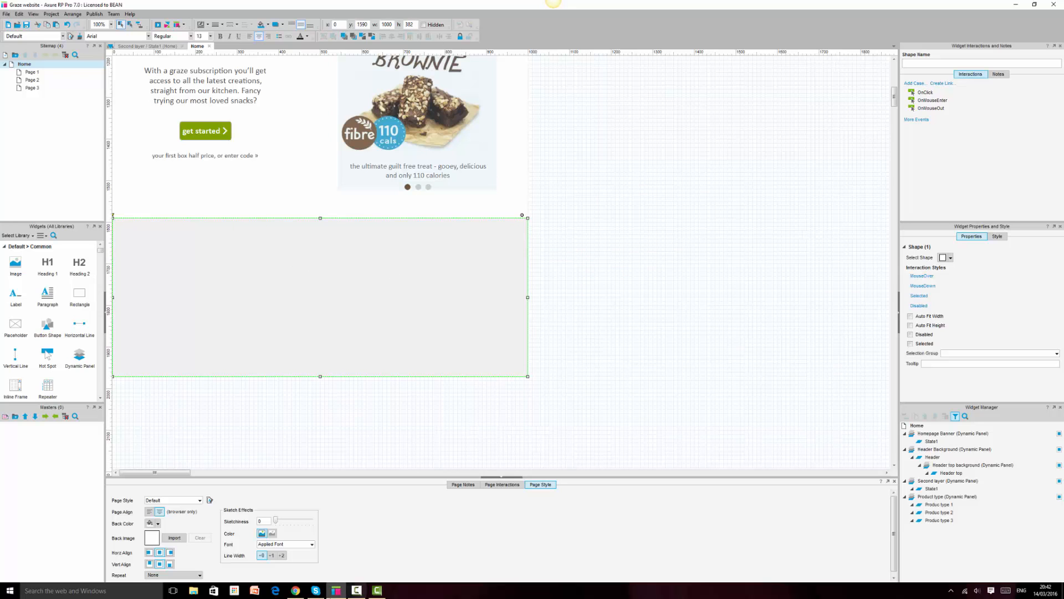
Measure the live "A Better Choice" section's height in Chrome, and set the grey rectangle's height to 517 in Axure RP
left_click(302, 590)
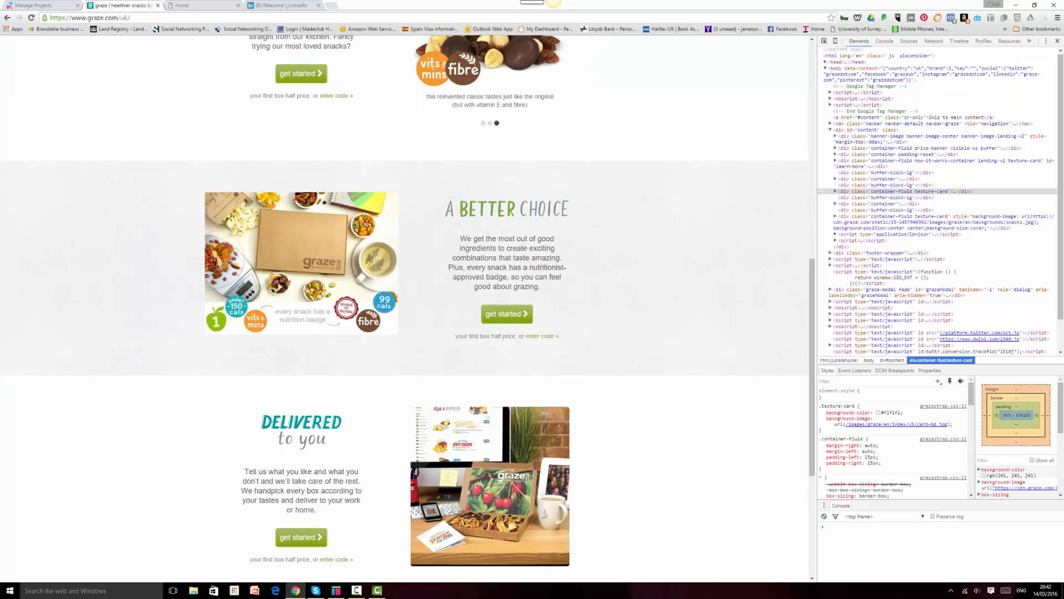
left_click(824, 41)
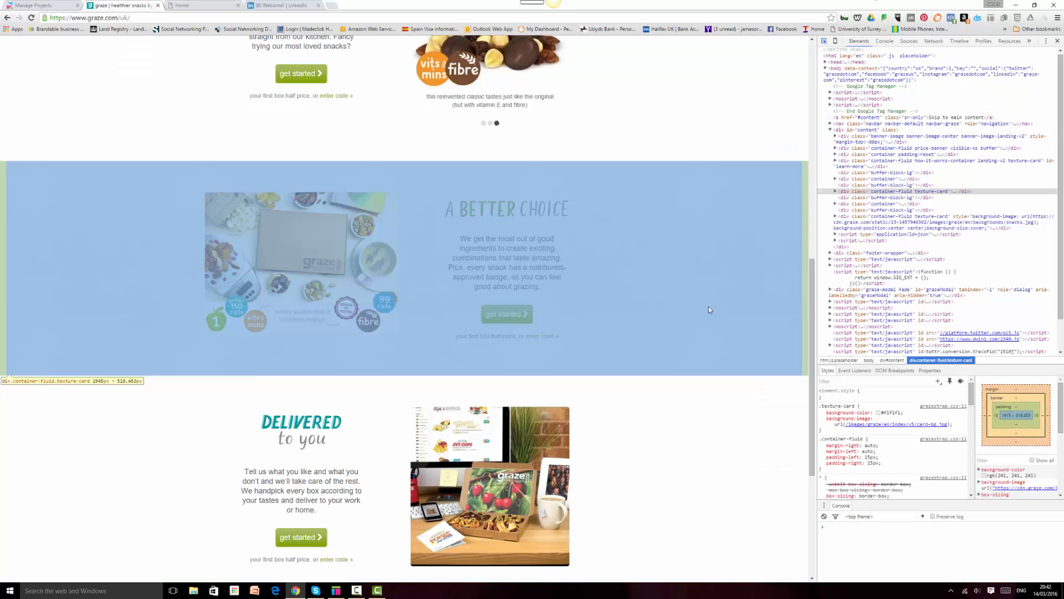
left_click(337, 591)
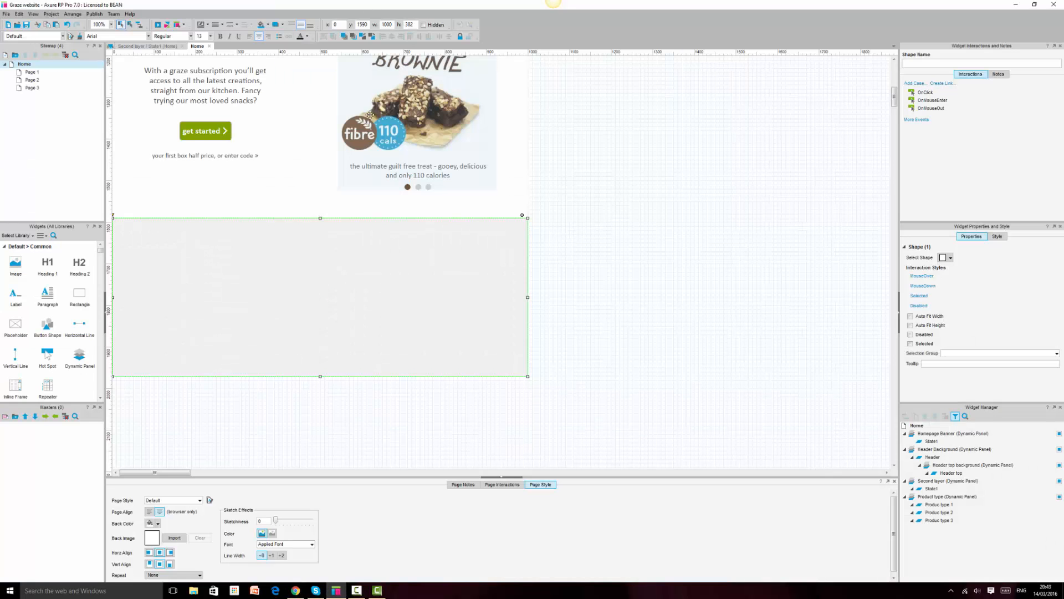
double_click(413, 25)
type("517")
key("Return")
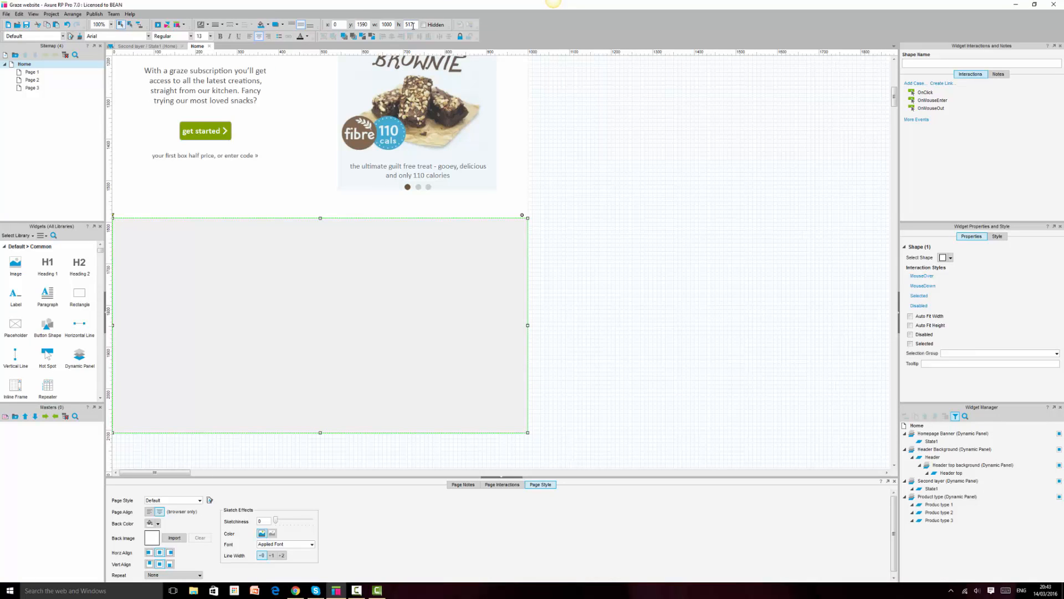
left_click(676, 260)
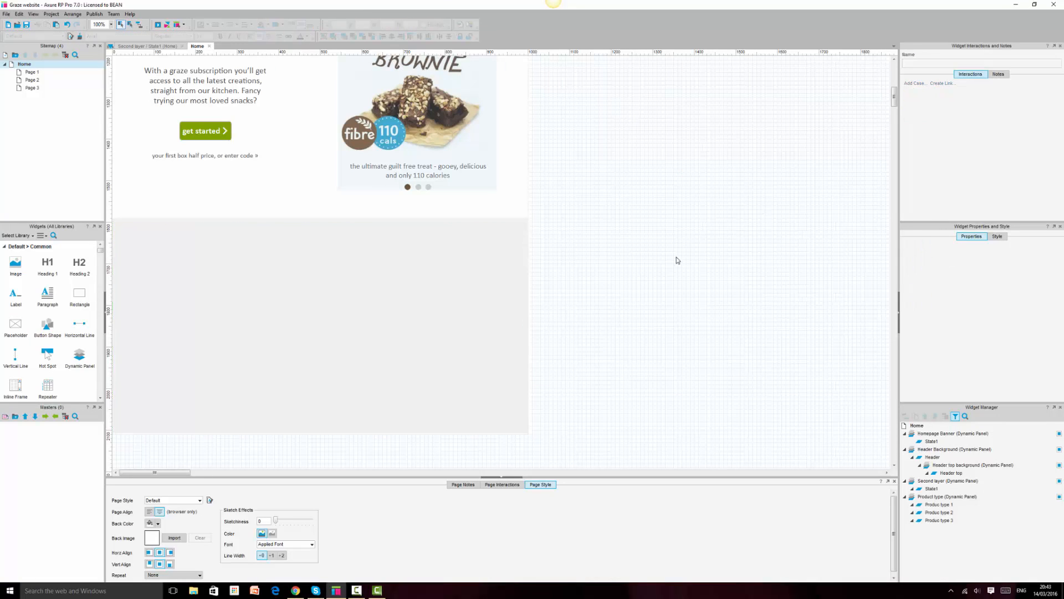
Select the grey rectangle below the "over 100 snacks" section, and open the Paint desktop app
left_click(423, 304)
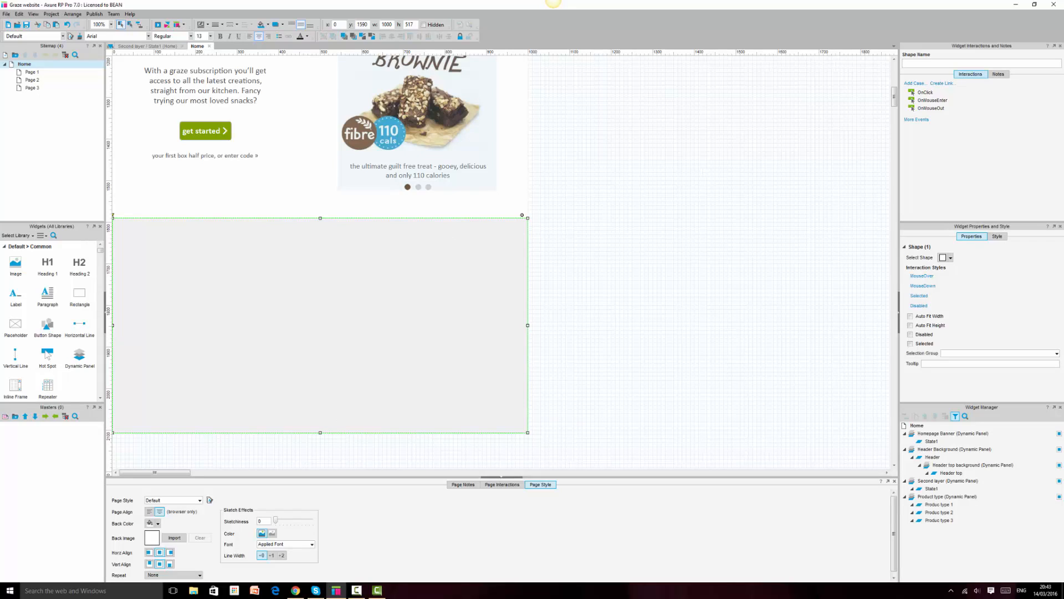
left_click(117, 592)
type("paint")
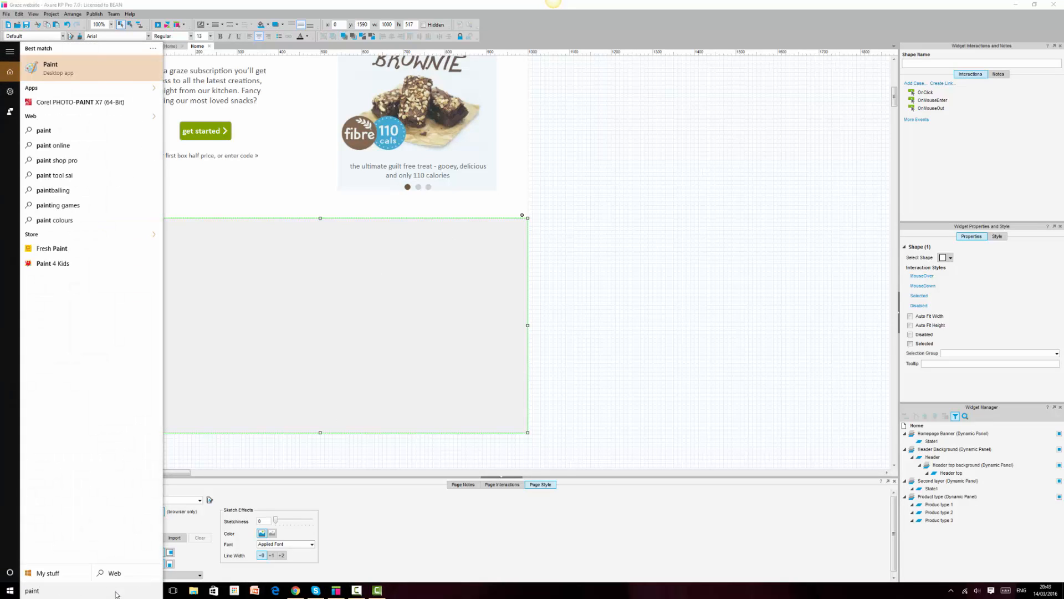
key("Return")
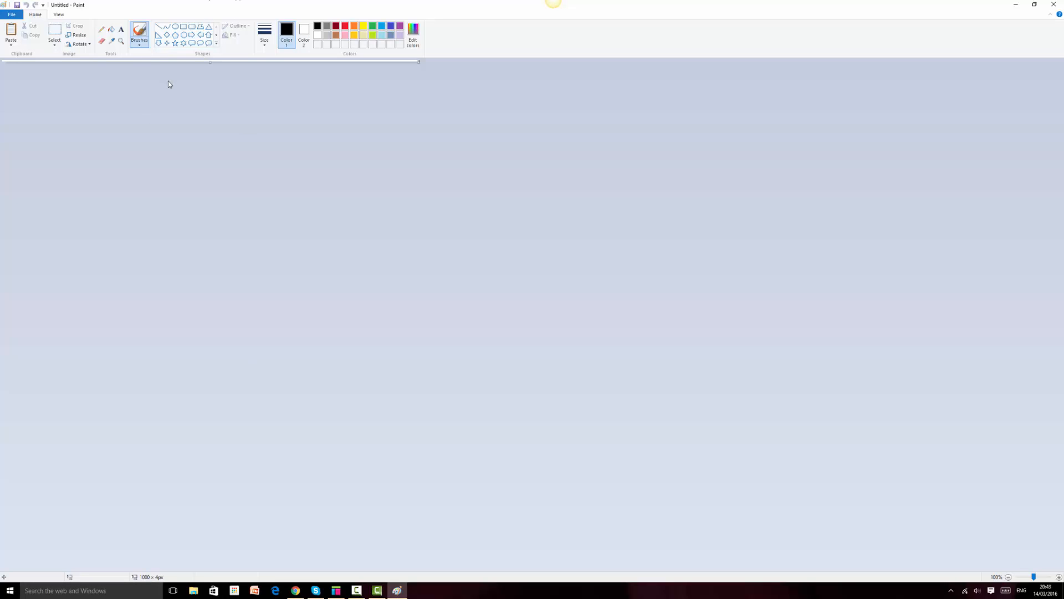
Paste the copied grey rectangle into Paint and save it as a PNG named "third layer" in the Graze website folder
key("ctrl+v")
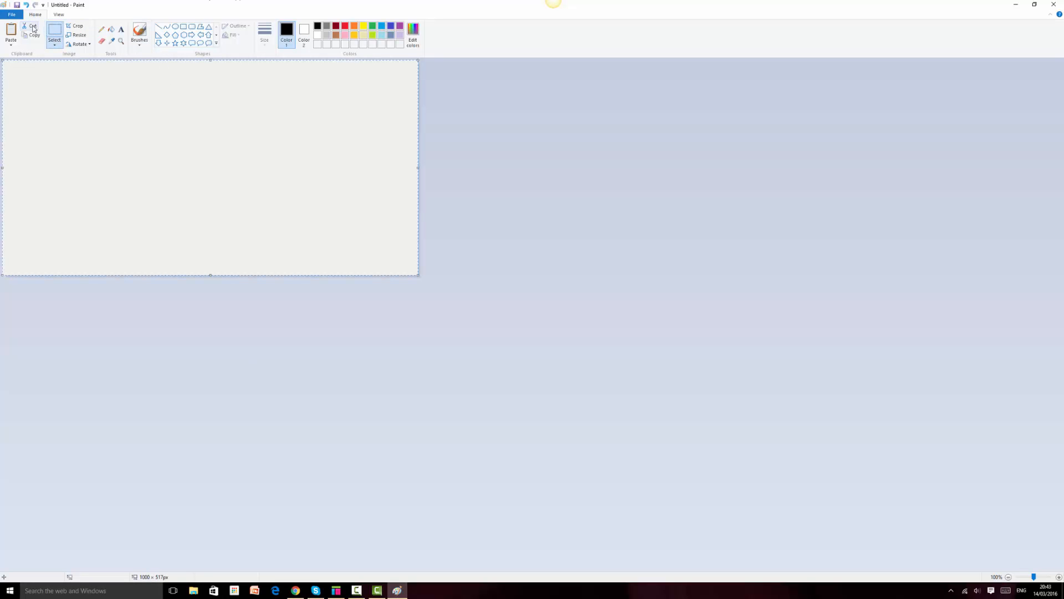
left_click(17, 4)
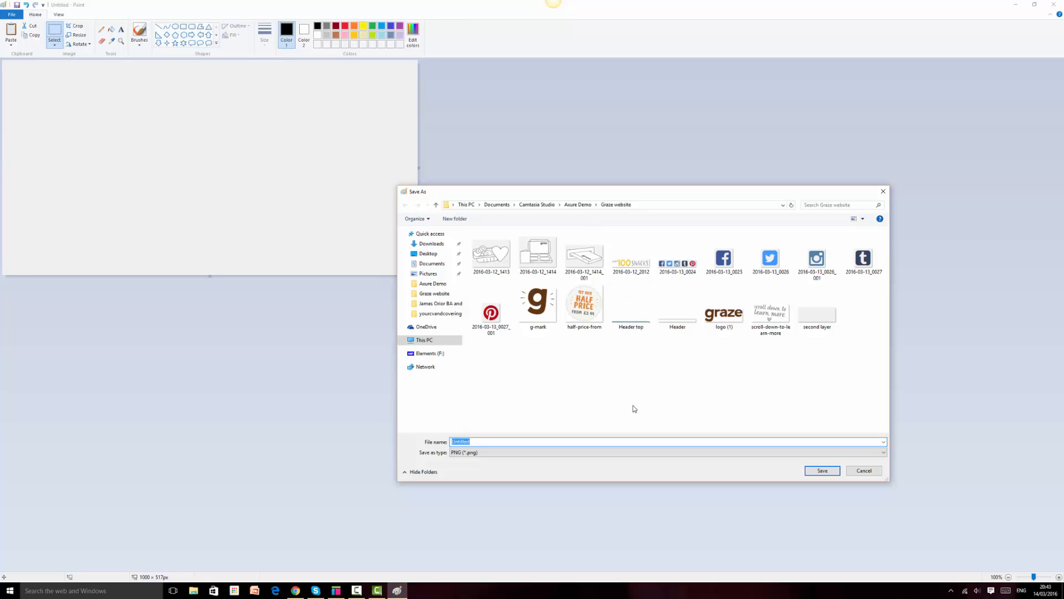
type("t")
key("Return")
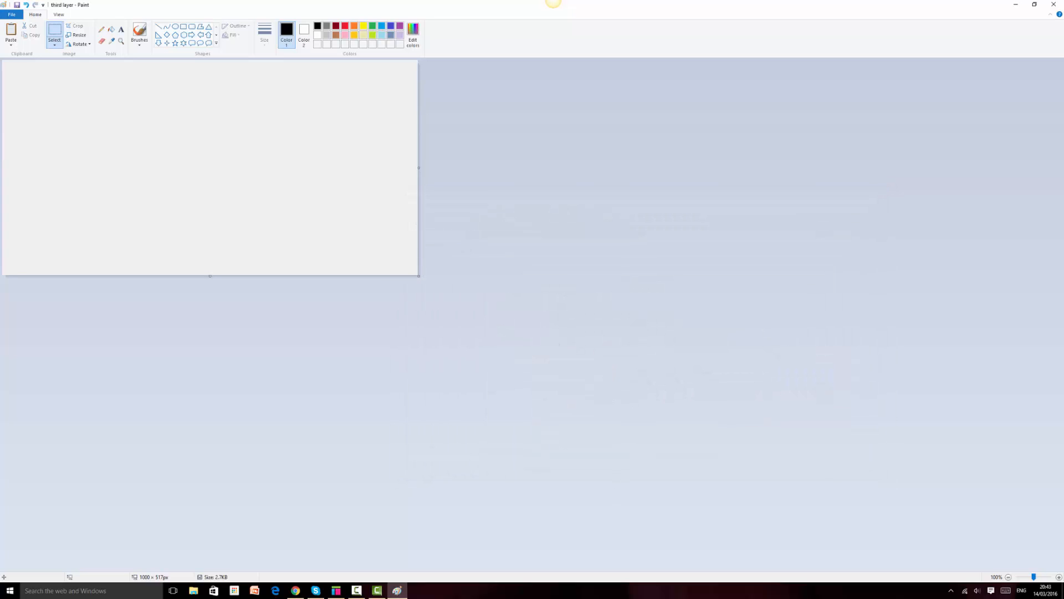
In Axure RP, convert the grey rectangle to a dynamic panel named "Third layer", set to 100% wide with Fit to Content off
left_click(1015, 4)
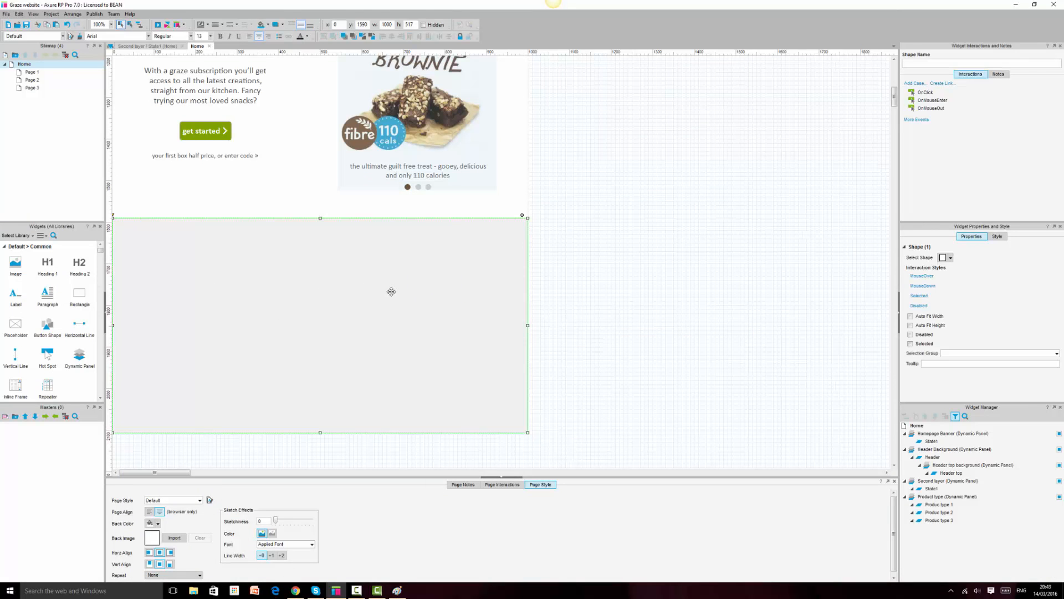
right_click(391, 292)
left_click(438, 498)
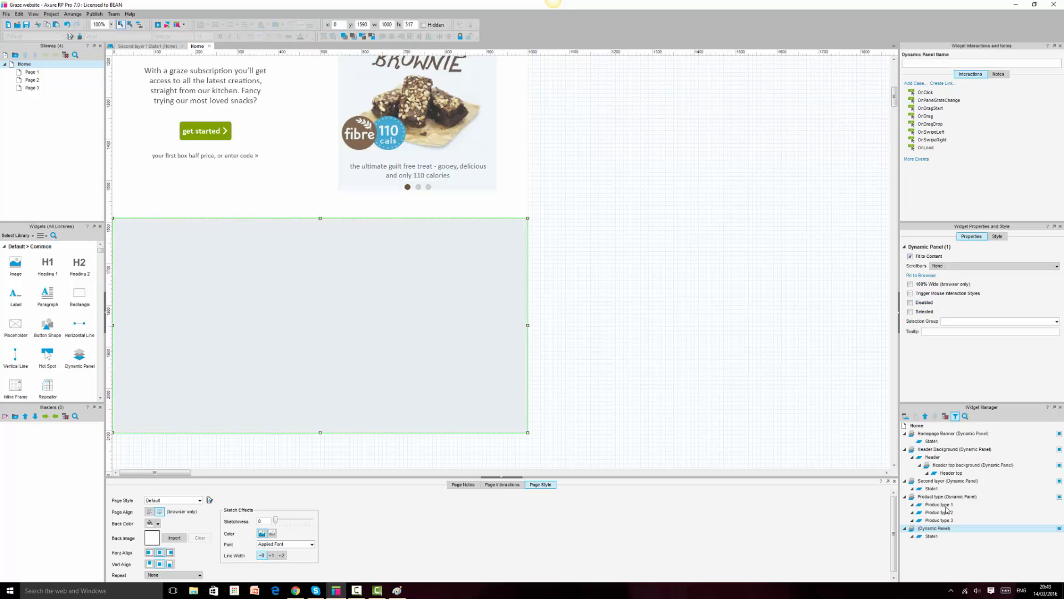
double_click(940, 530)
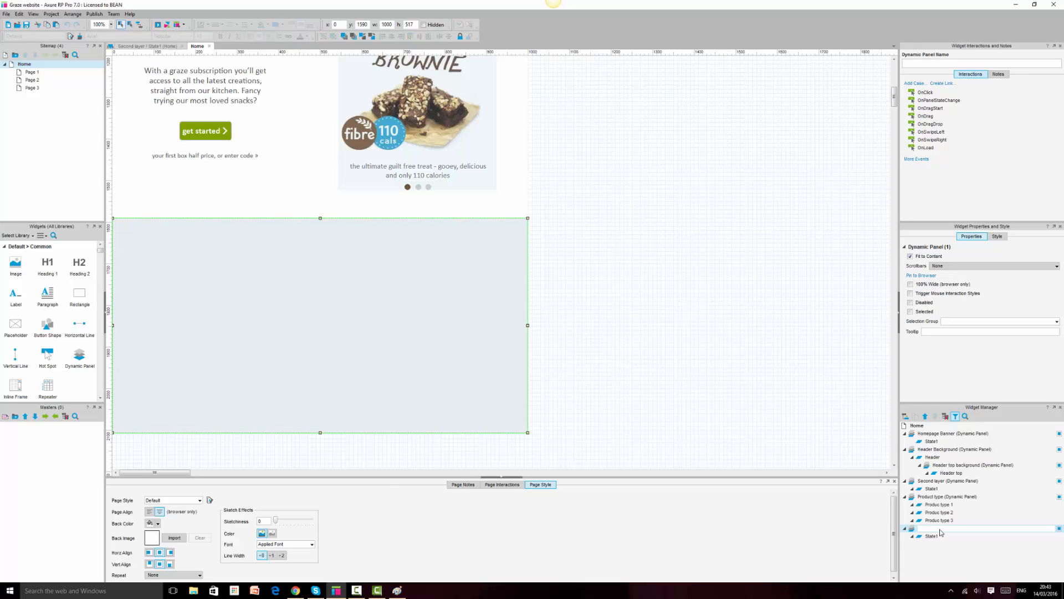
type("Third layer")
key("Return")
left_click(910, 284)
left_click(910, 256)
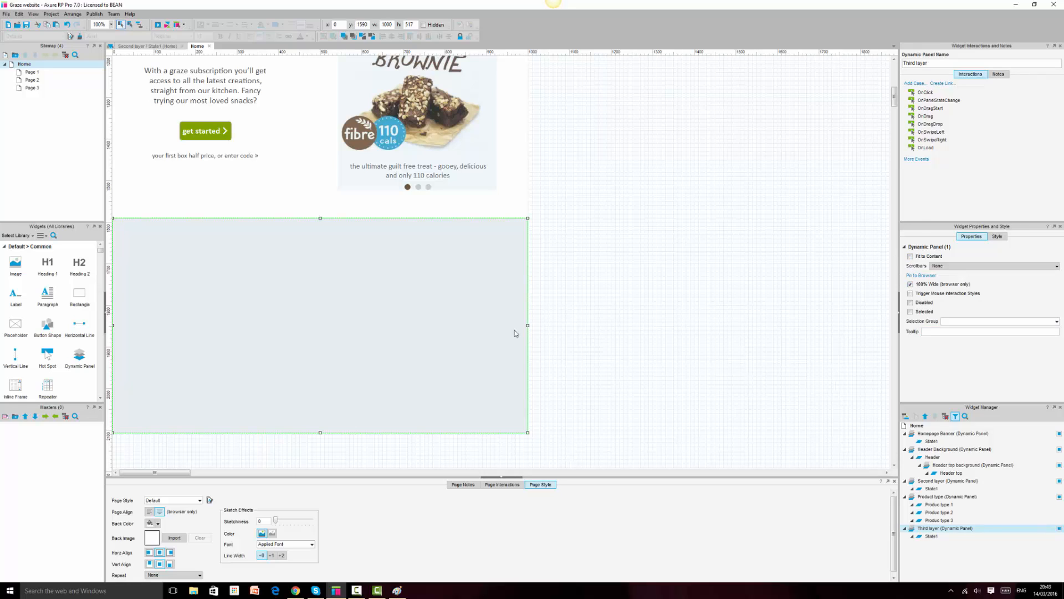
Open State1 of the Third layer panel, centre its background image alignment and set the image repeat to Stretch to Cover
double_click(931, 536)
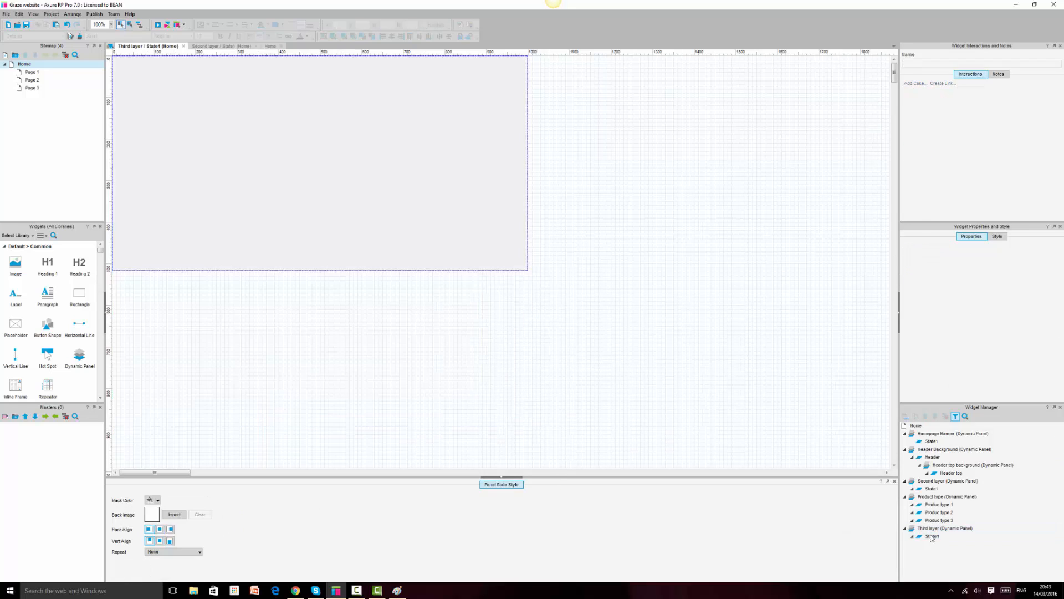
left_click(161, 529)
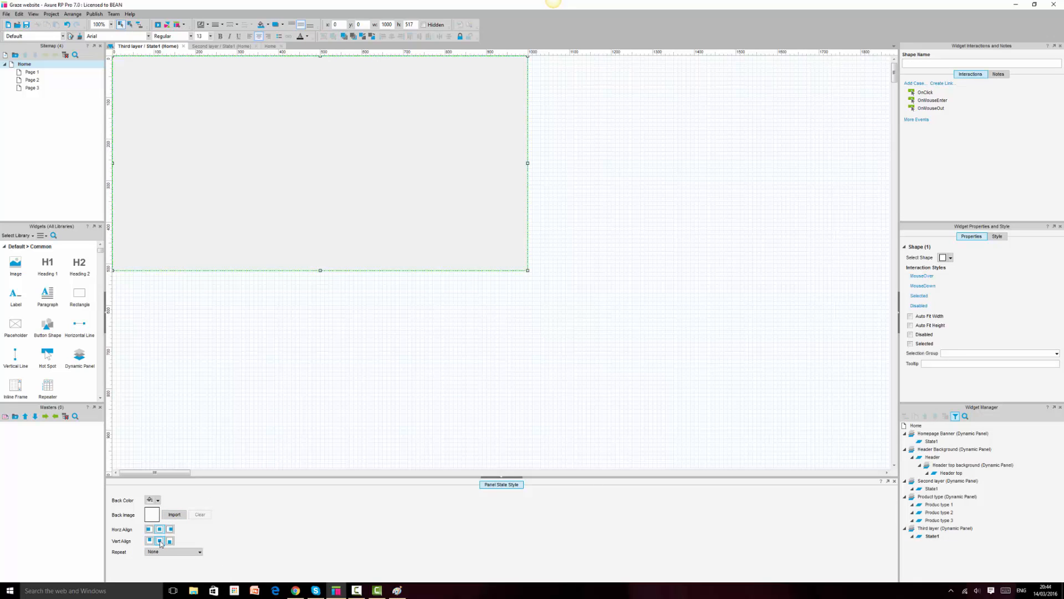
left_click(164, 552)
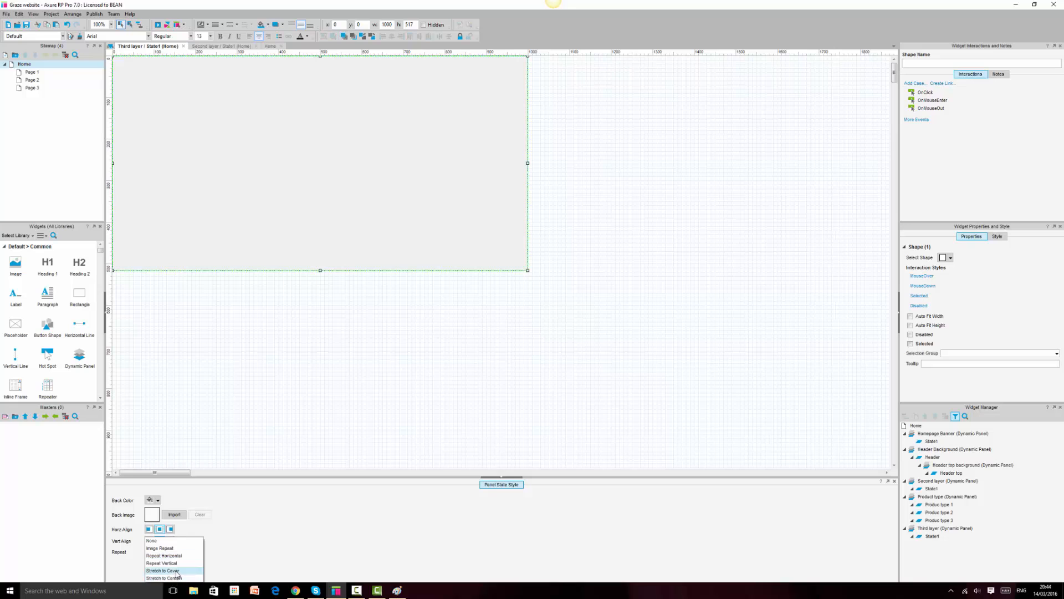
left_click(176, 572)
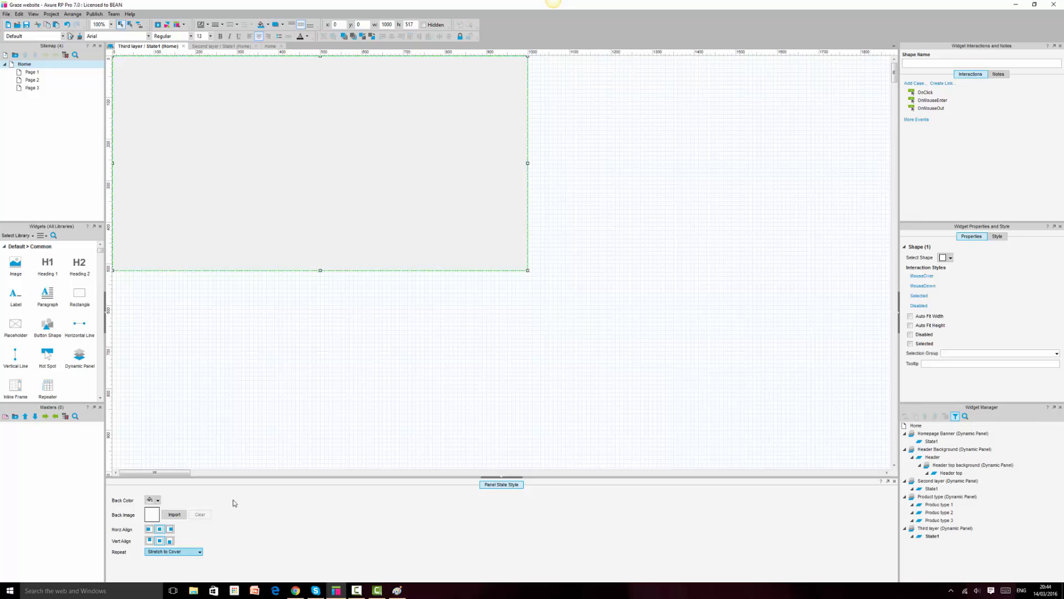
Import "third layer" from the Graze website folder as the back image of the Third layer panel's State1
left_click(169, 517)
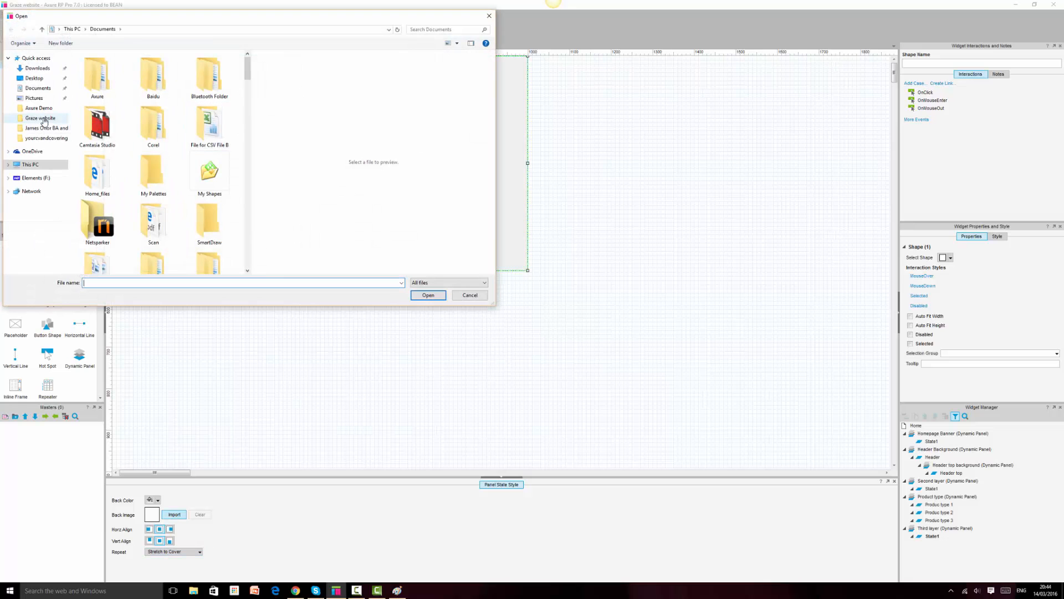
left_click(44, 120)
scroll(244, 173, "down", 3)
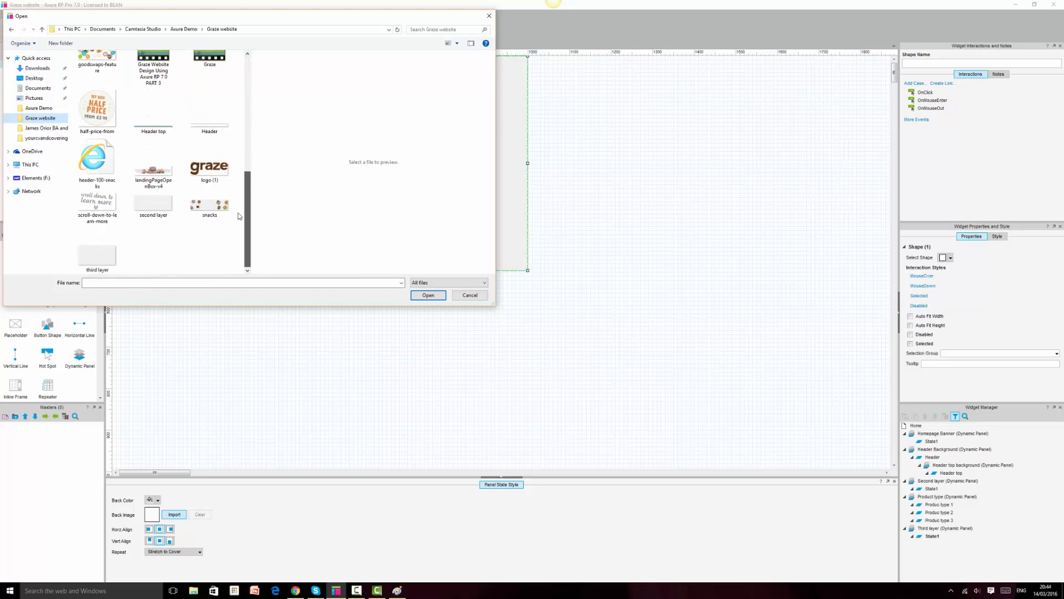
left_click(97, 252)
left_click(425, 295)
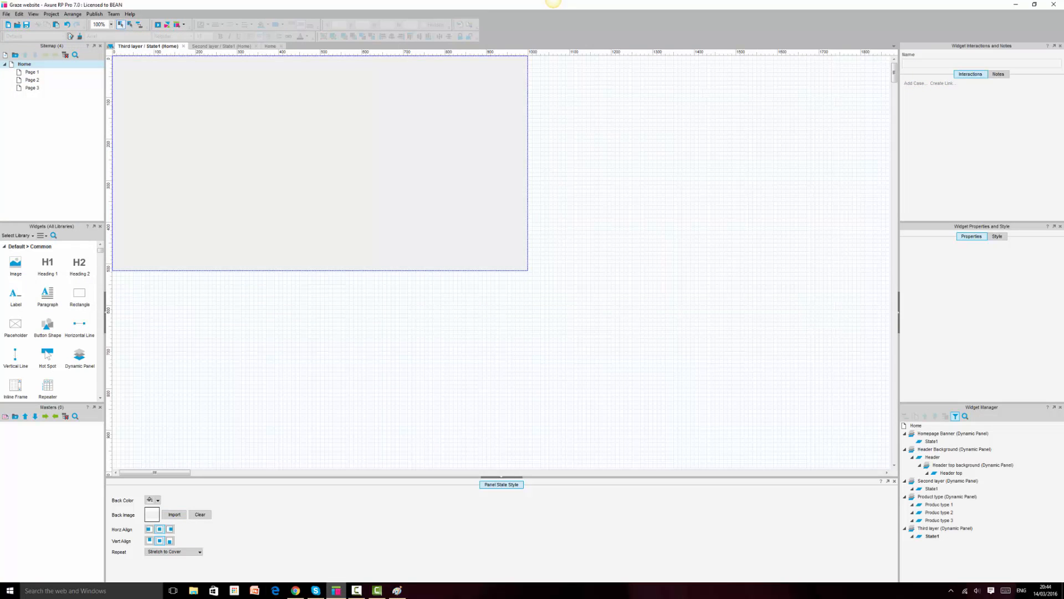
Switch to Chrome, check the new grey band in the prototype preview, and examine the live site's "Delivered to you" section
left_click(295, 590)
left_click(215, 4)
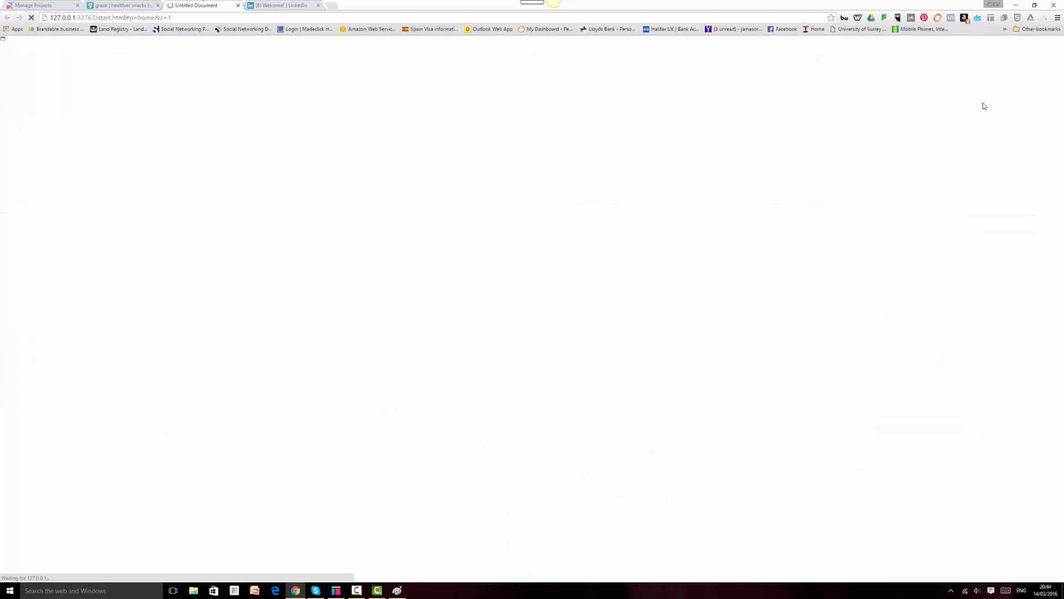
scroll(559, 574, "down", 6)
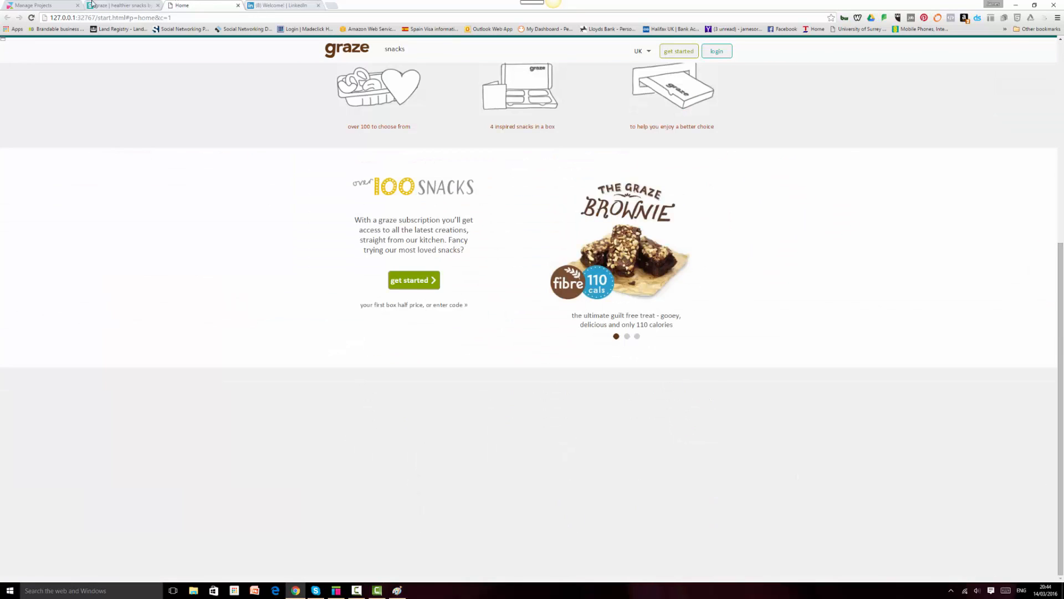
left_click(119, 5)
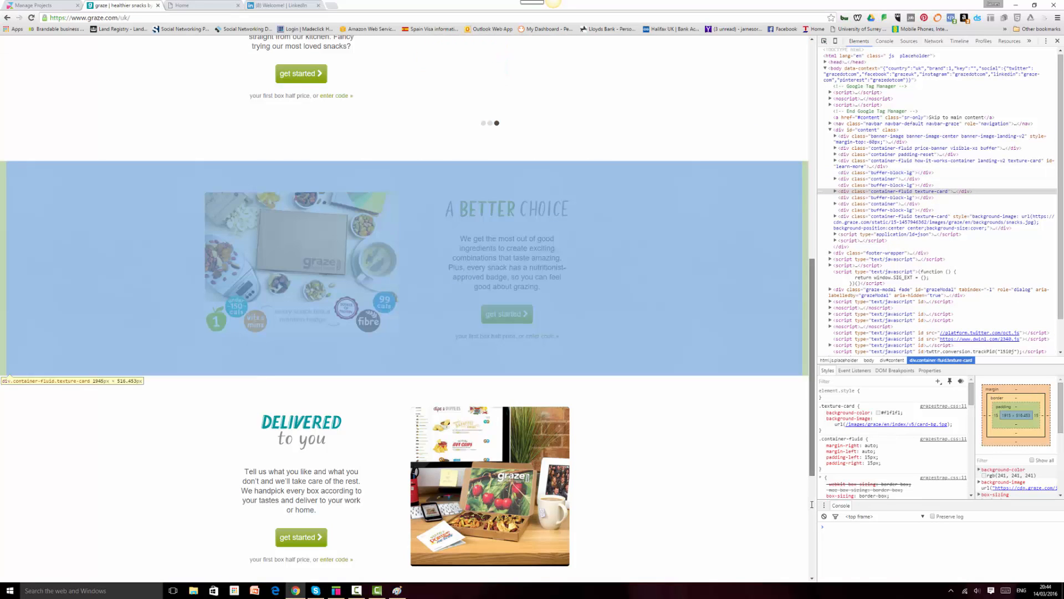
scroll(801, 464, "down", 4)
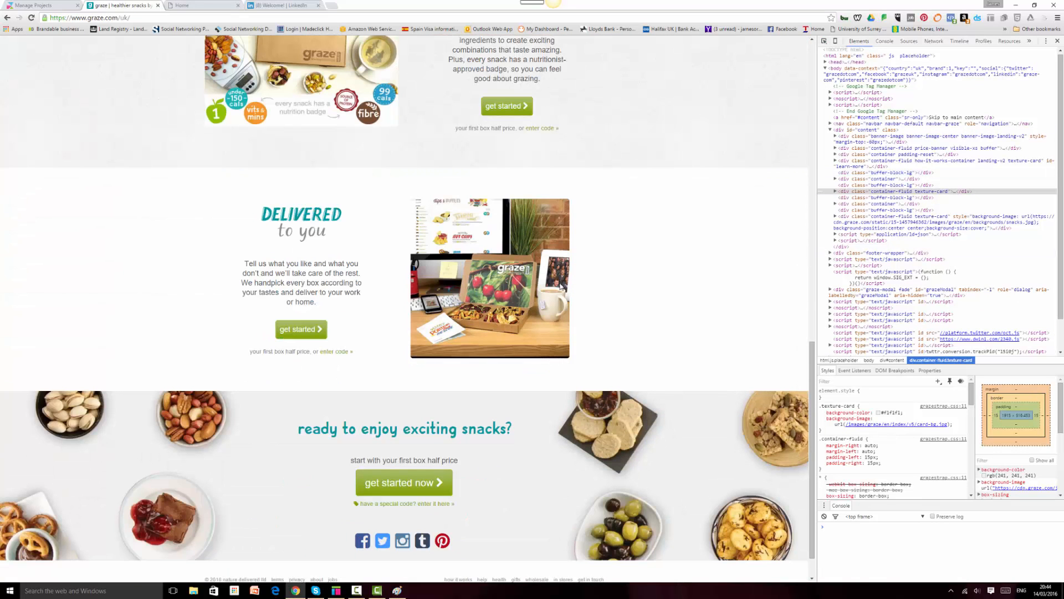
left_click(824, 41)
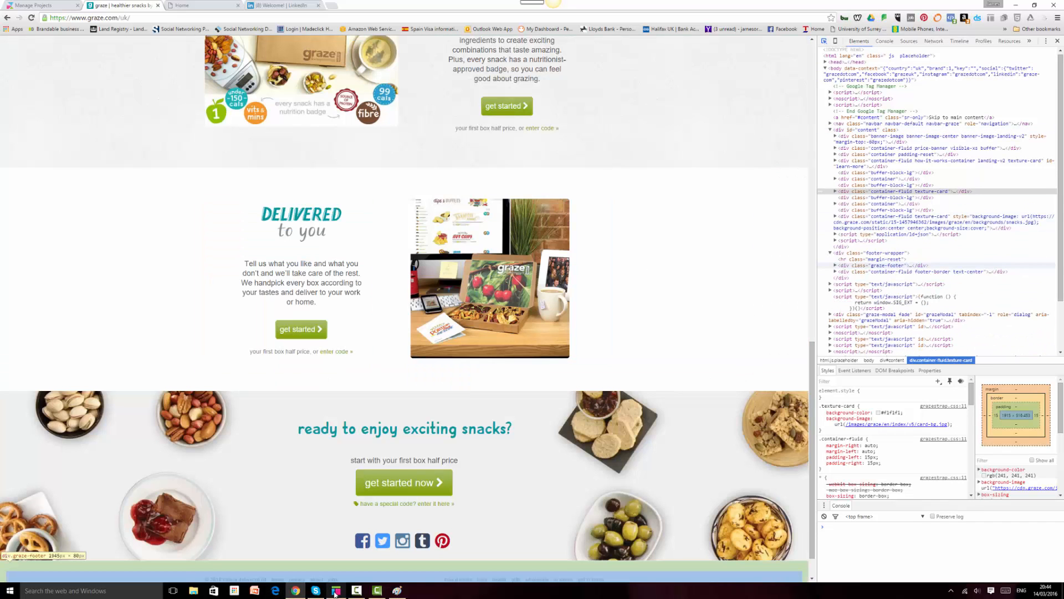
Back in Axure RP, copy the Third layer rectangle and paste it on the Home page at x 0, y 2107, directly below the panel
left_click(337, 588)
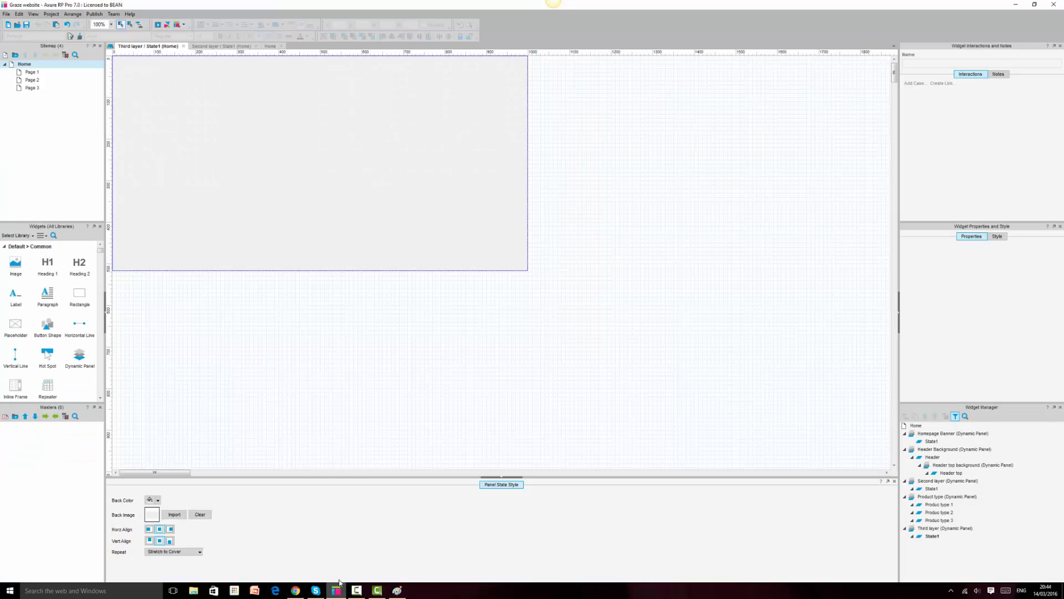
left_click(375, 174)
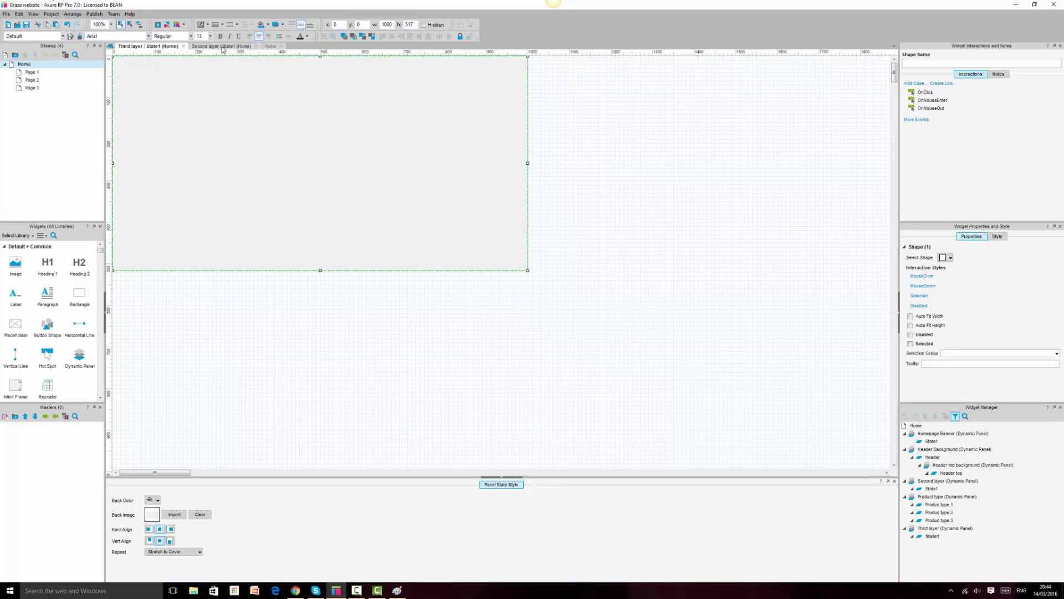
left_click(270, 47)
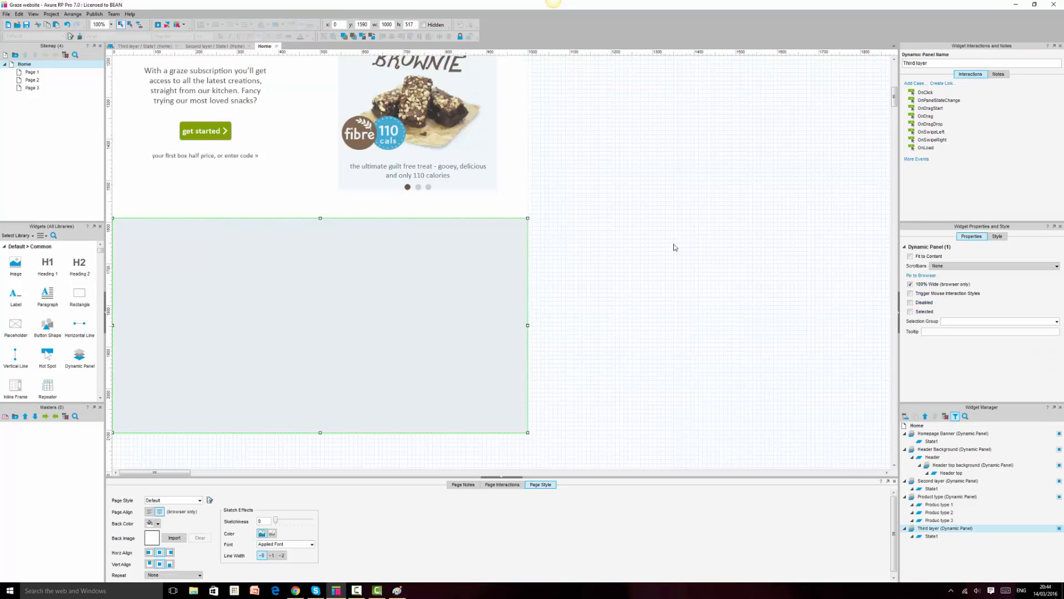
scroll(673, 248, "down", 7)
key("ctrl+v")
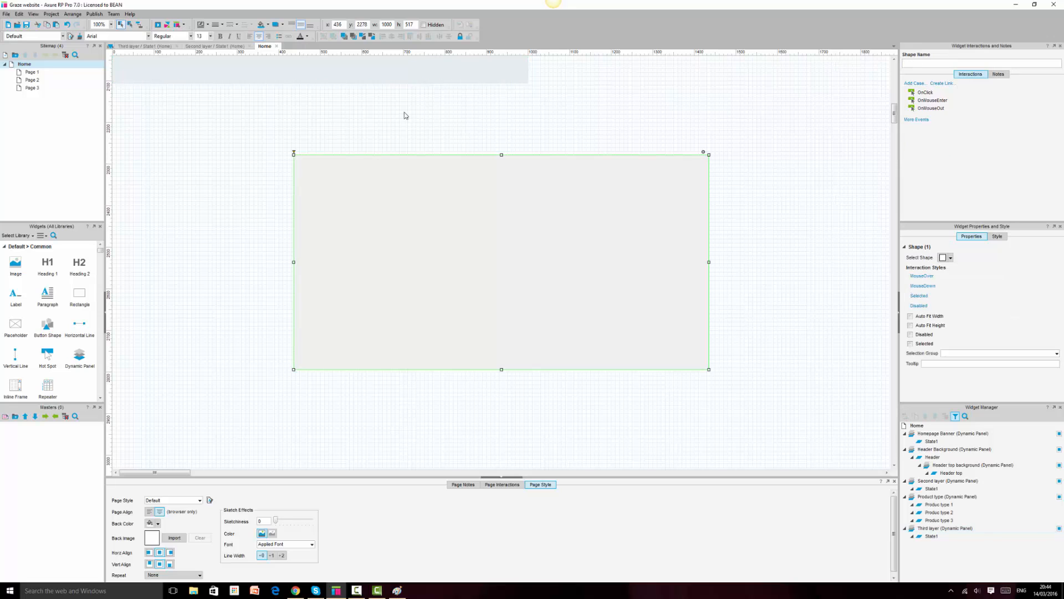
left_click_drag(503, 230, 328, 164)
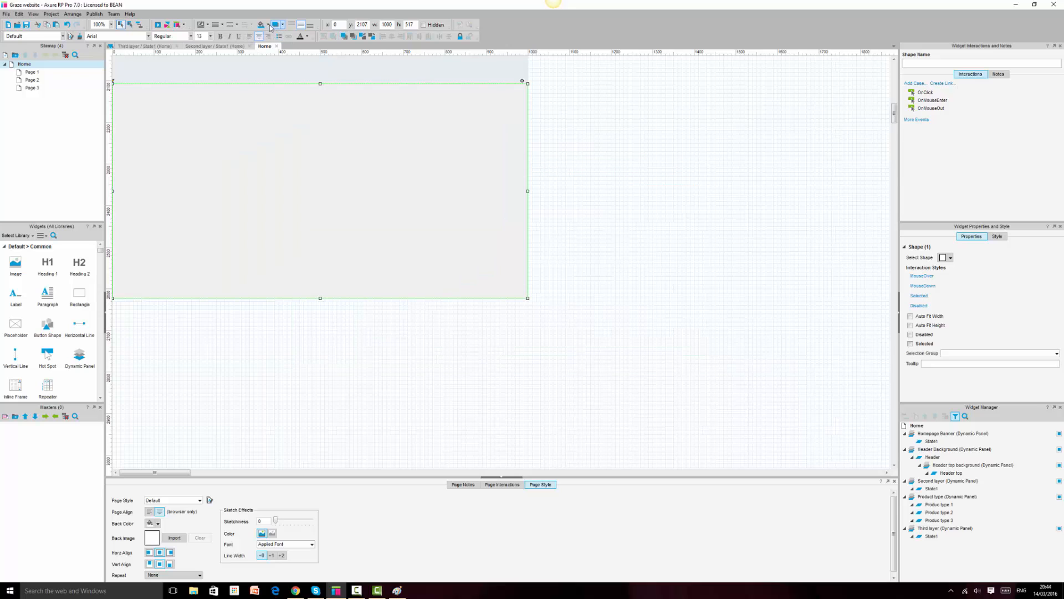
Change the fill of the pasted rectangle below the Third layer panel to white
left_click(268, 25)
left_click(264, 89)
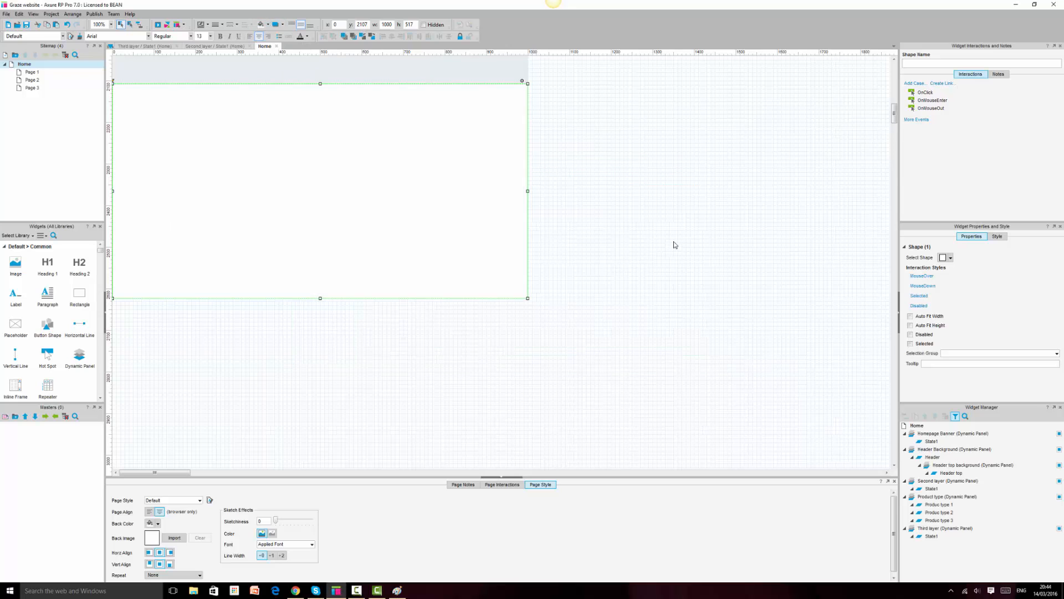
left_click(673, 244)
Copy the white rectangle into a new Paint image and save it as a PNG named "forth layer"
left_click(389, 205)
left_click(397, 590)
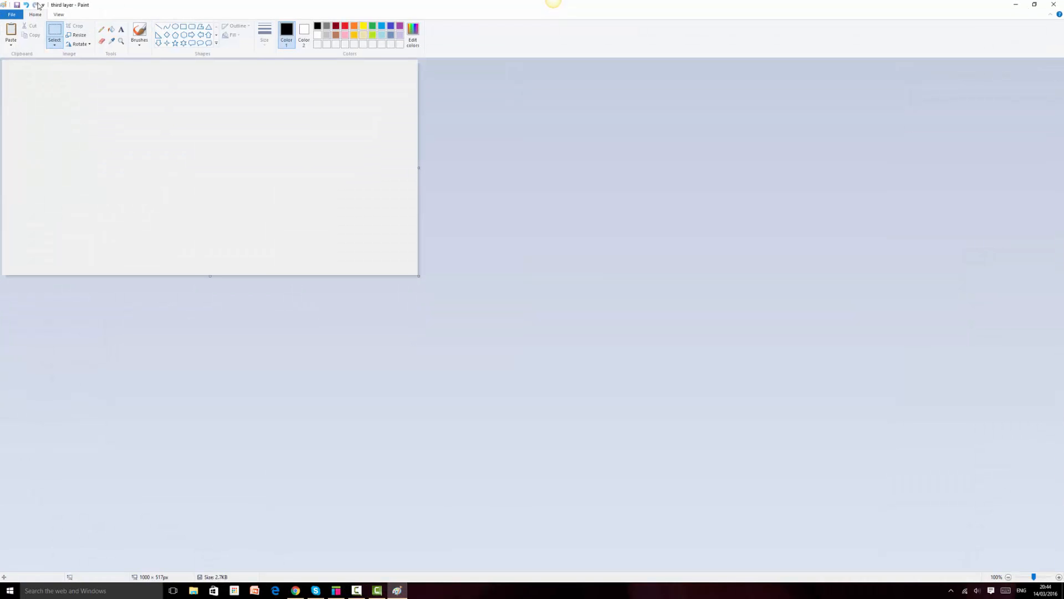
left_click(14, 16)
left_click(26, 34)
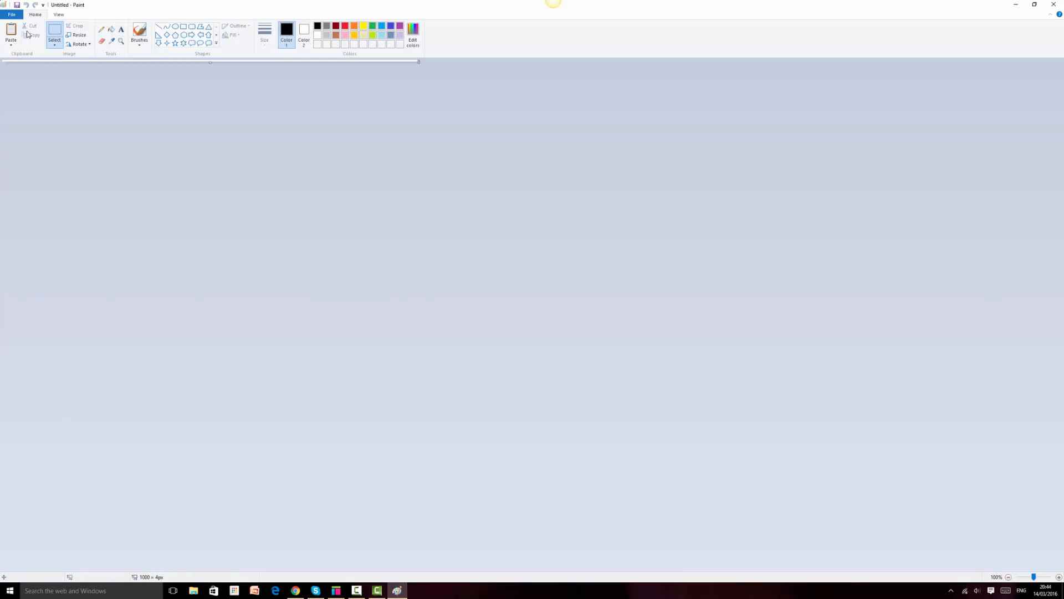
key("ctrl+v")
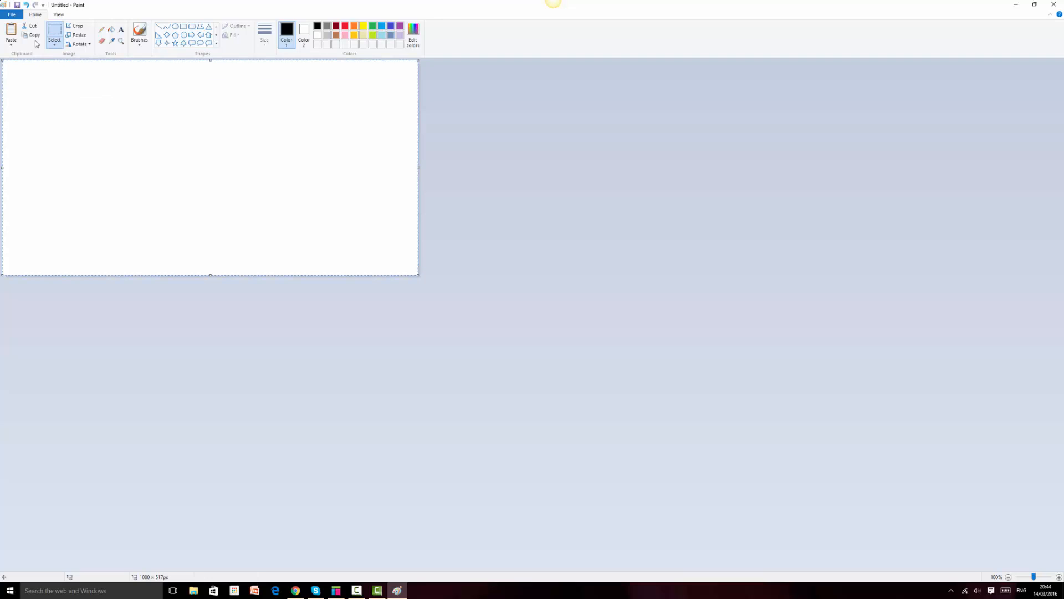
left_click(17, 6)
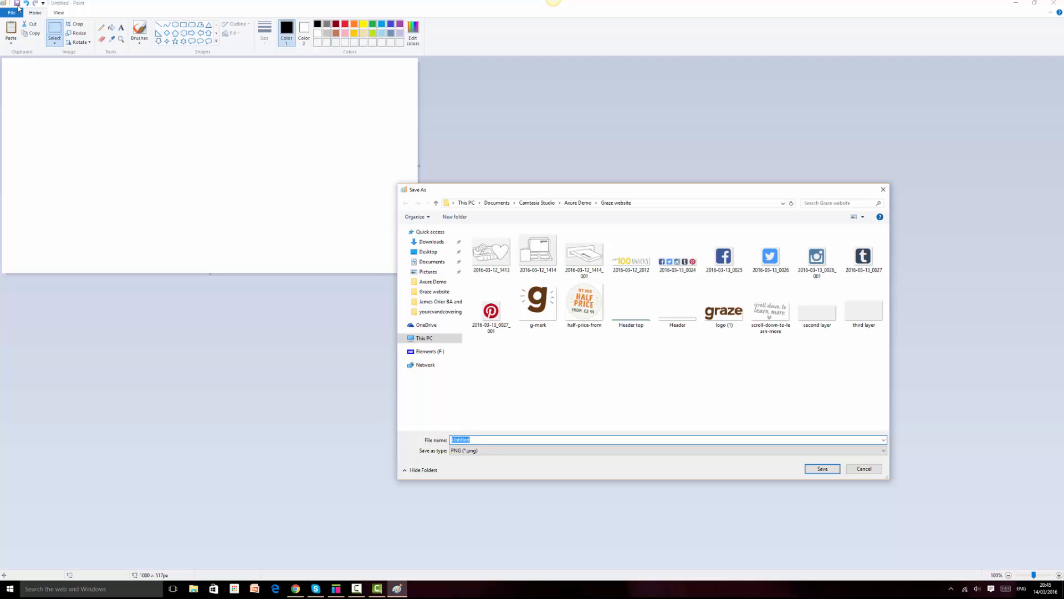
type("forth layer")
key("Return")
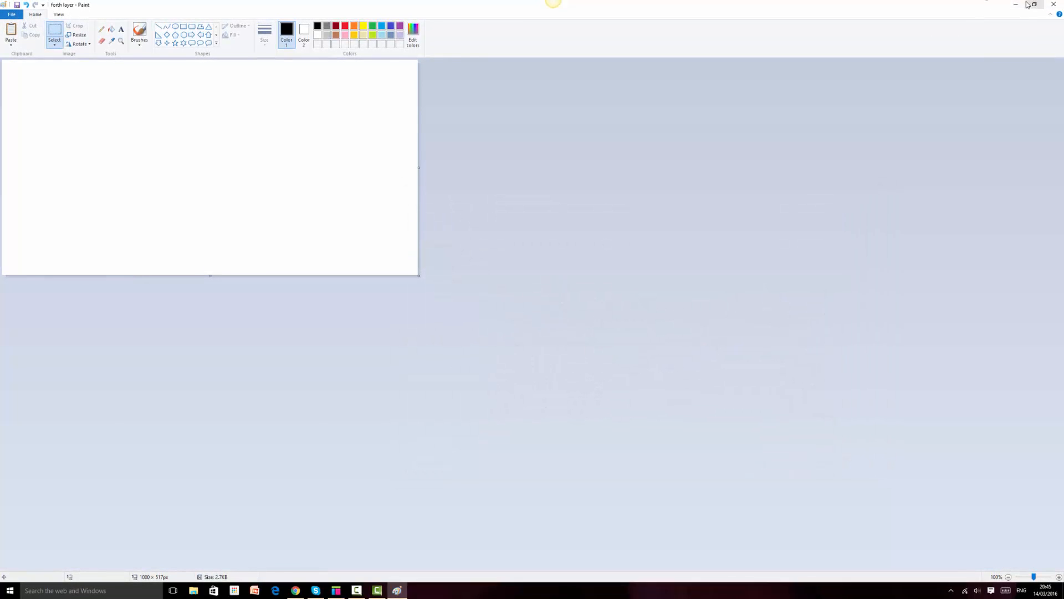
Return to Axure RP, convert the white rectangle to a dynamic panel and name it "Forth layer"
key("alt+Tab")
right_click(413, 191)
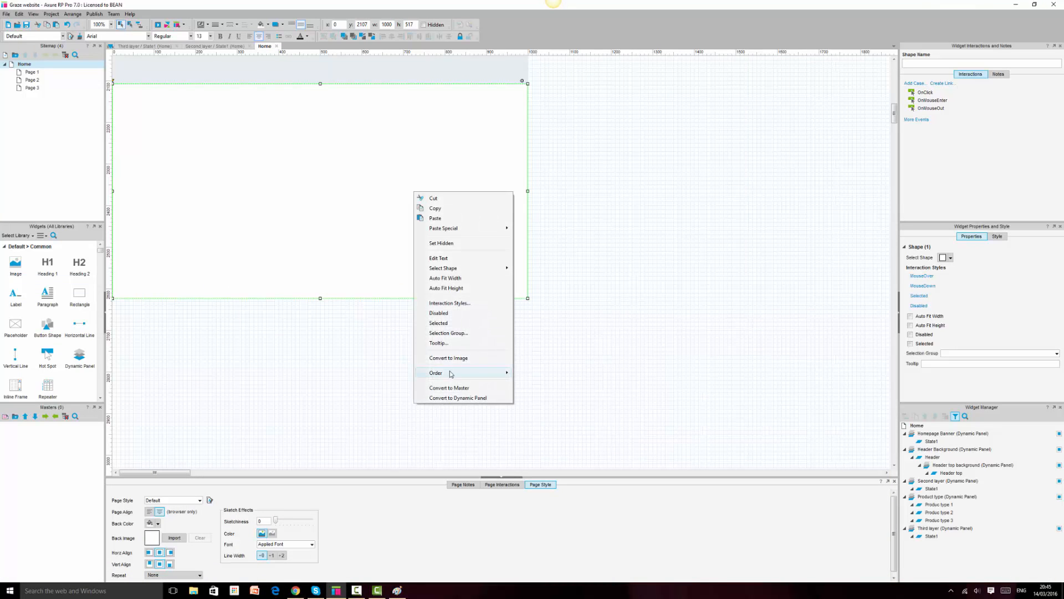
left_click(458, 398)
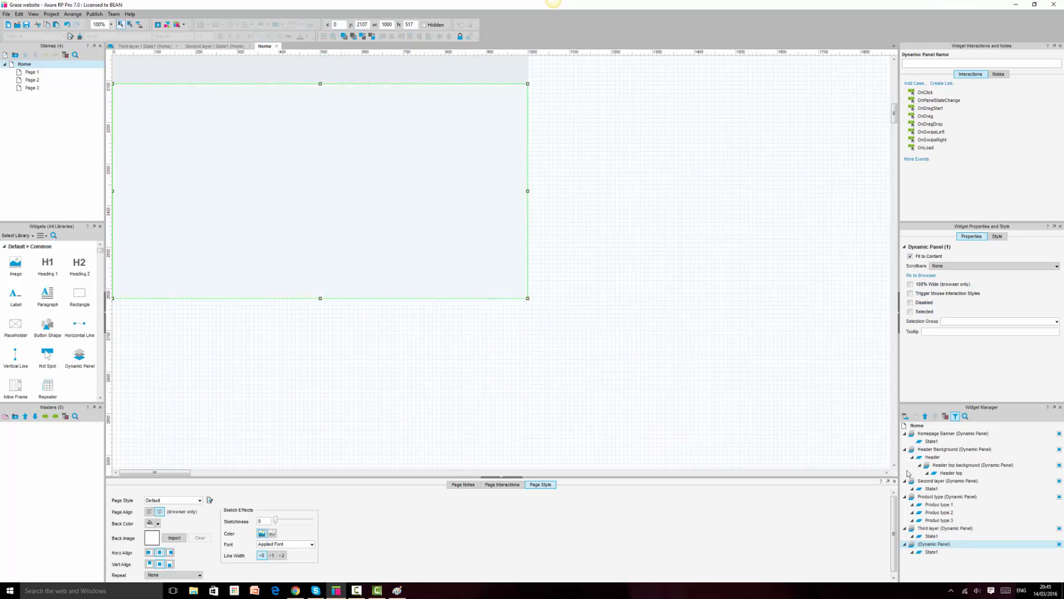
left_click(941, 546)
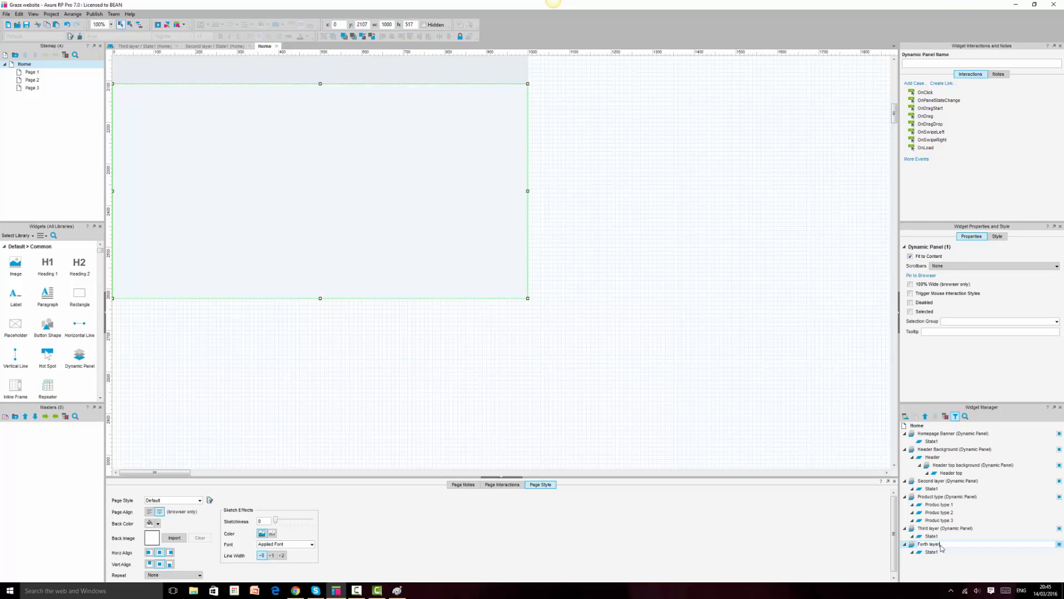
key("Return")
left_click(684, 378)
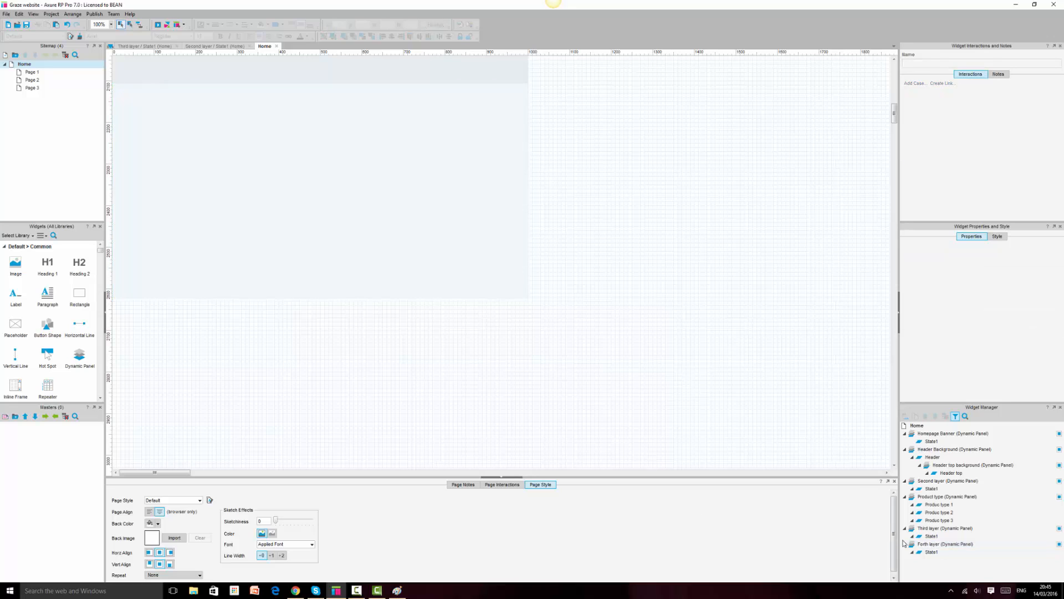
Give State1 of the Forth layer panel the "forth layer" back image with Stretch to Cover, and make the panel 100% wide
double_click(932, 552)
left_click(325, 161)
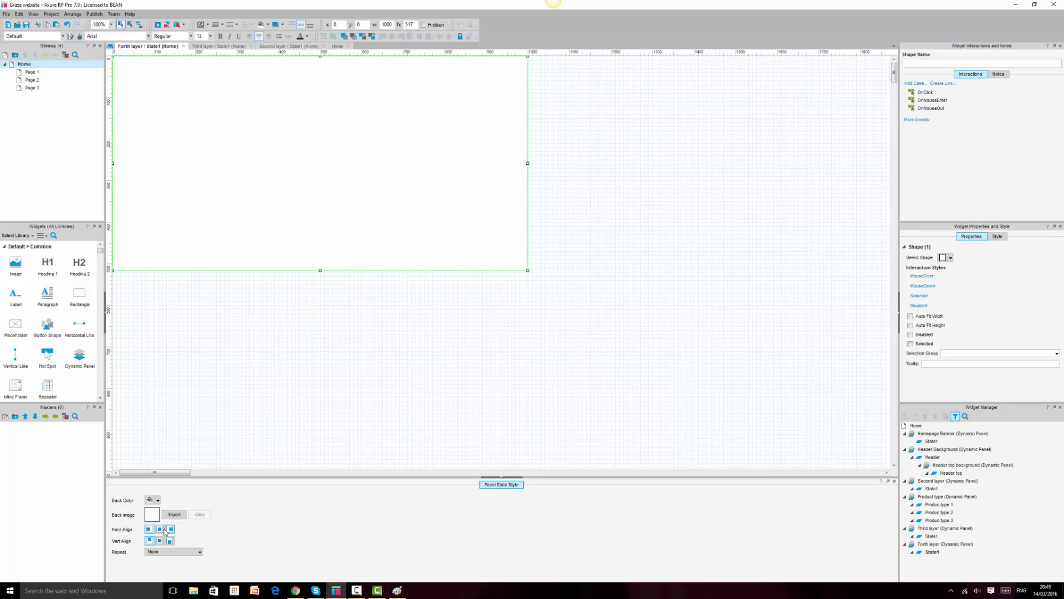
left_click(168, 552)
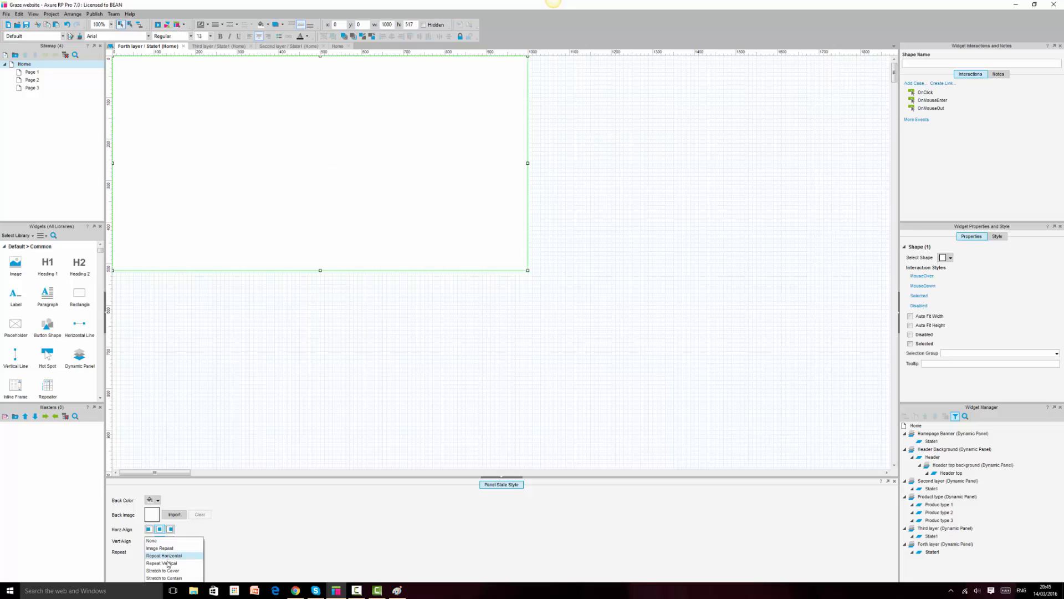
left_click(170, 574)
left_click(175, 517)
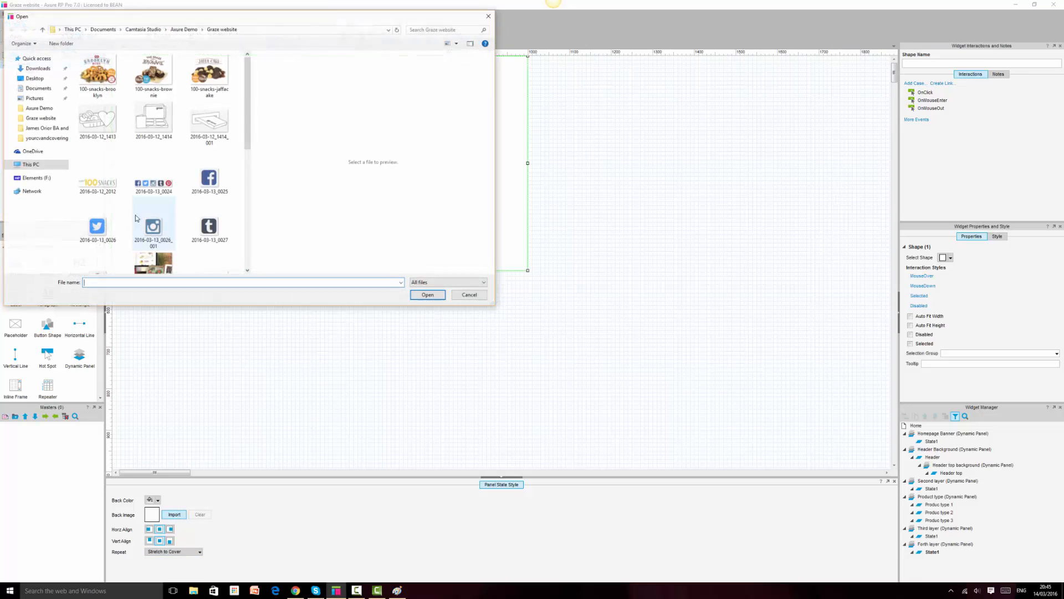
scroll(164, 166, "down", 3)
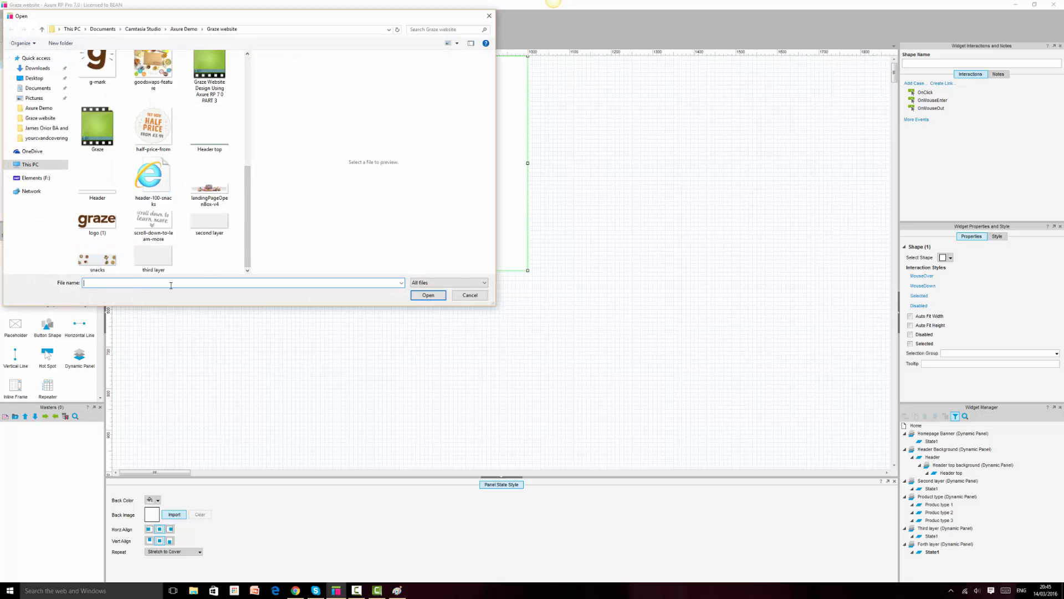
scroll(206, 255, "up", 5)
left_click(211, 256)
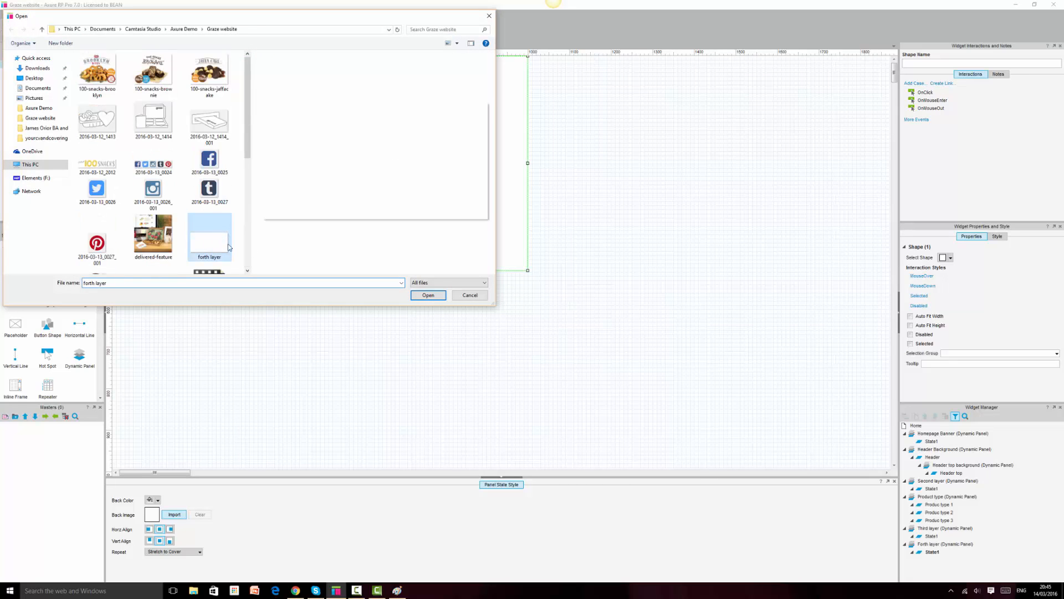
left_click(427, 295)
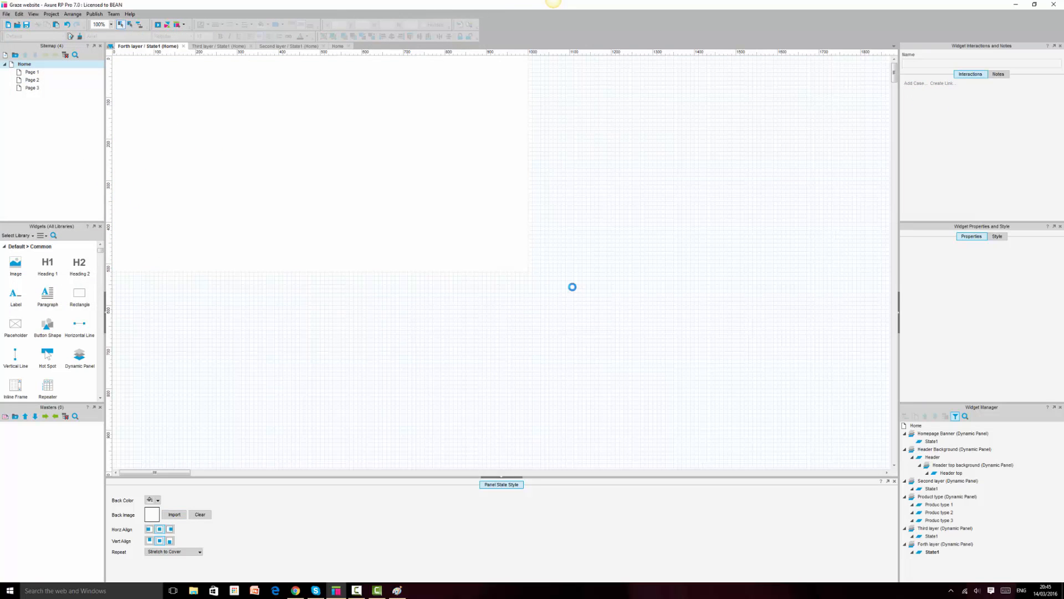
left_click(183, 46)
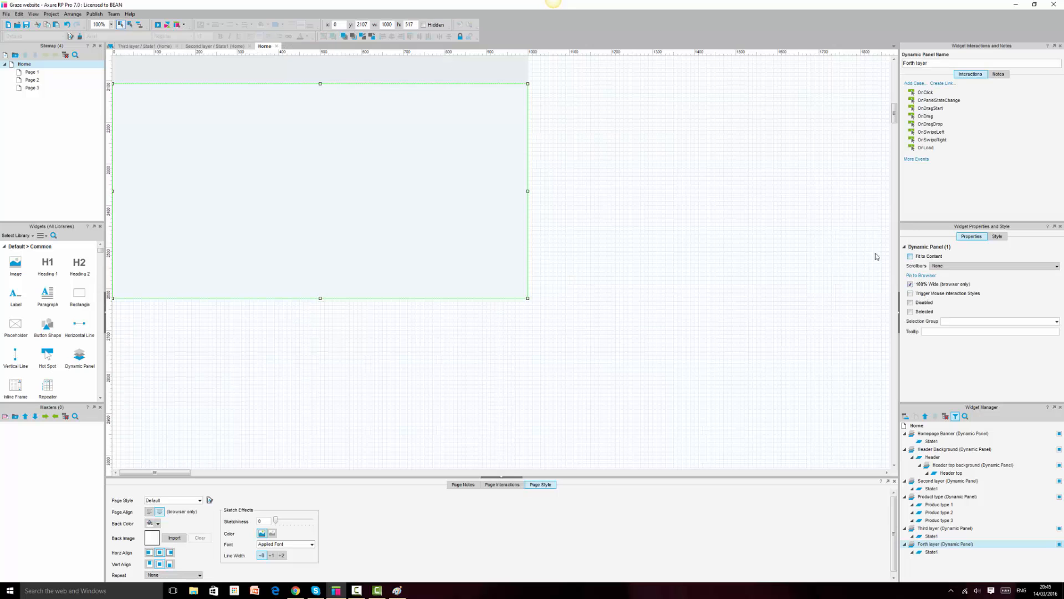
left_click(773, 260)
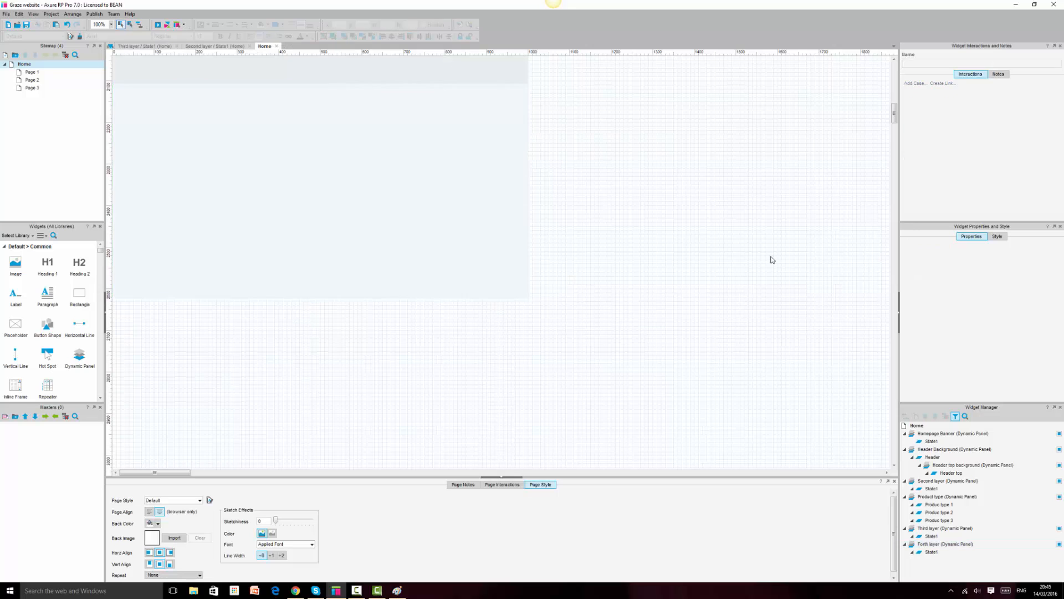
Switch to Chrome and inspect the size of the "ready to enjoy exciting snacks?" section on the graze page
left_click(377, 180)
left_click(296, 591)
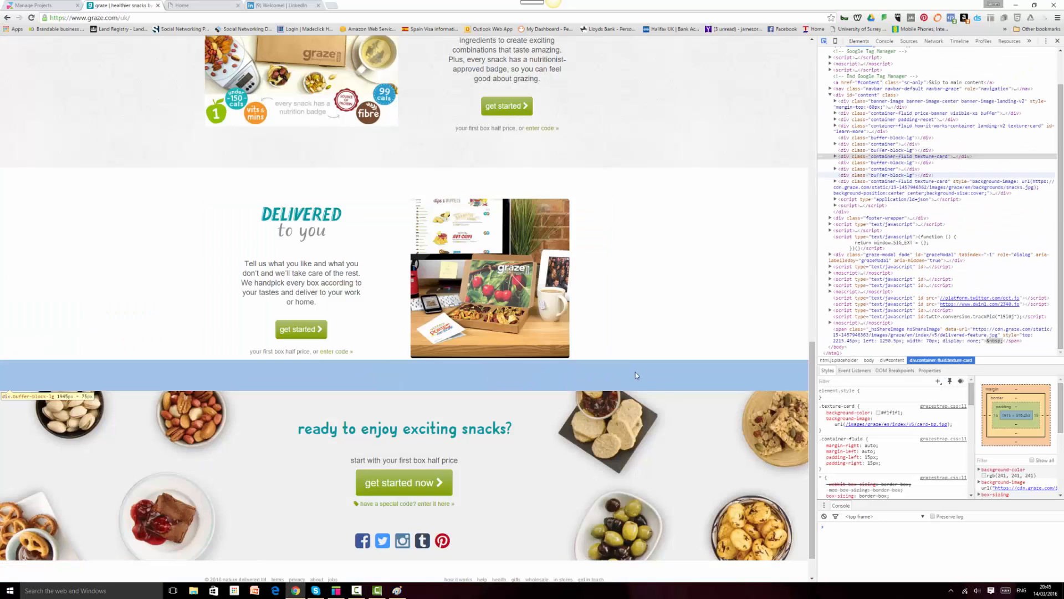
scroll(635, 371, "down", 1)
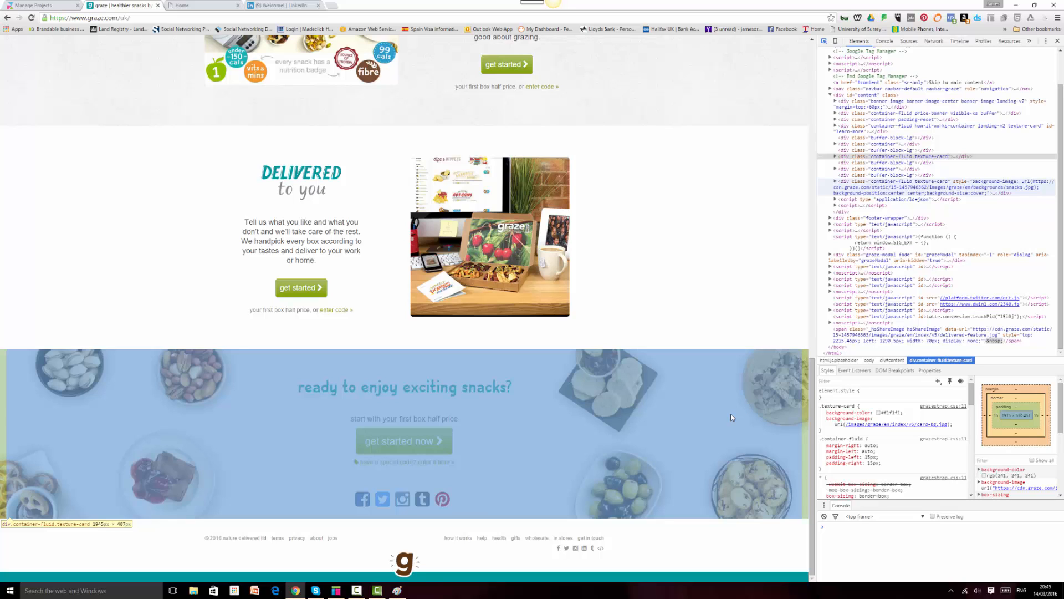
Back in Axure RP, duplicate the Forth layer panel directly below at y 2624 and set the copy's height to 407
left_click(336, 590)
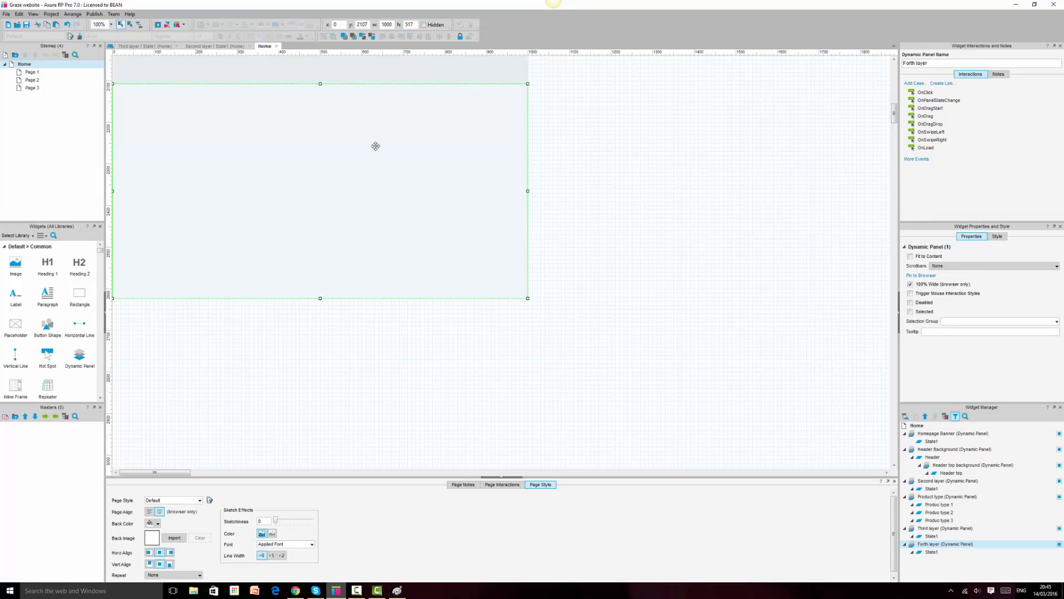
left_click_drag(442, 190, 439, 391)
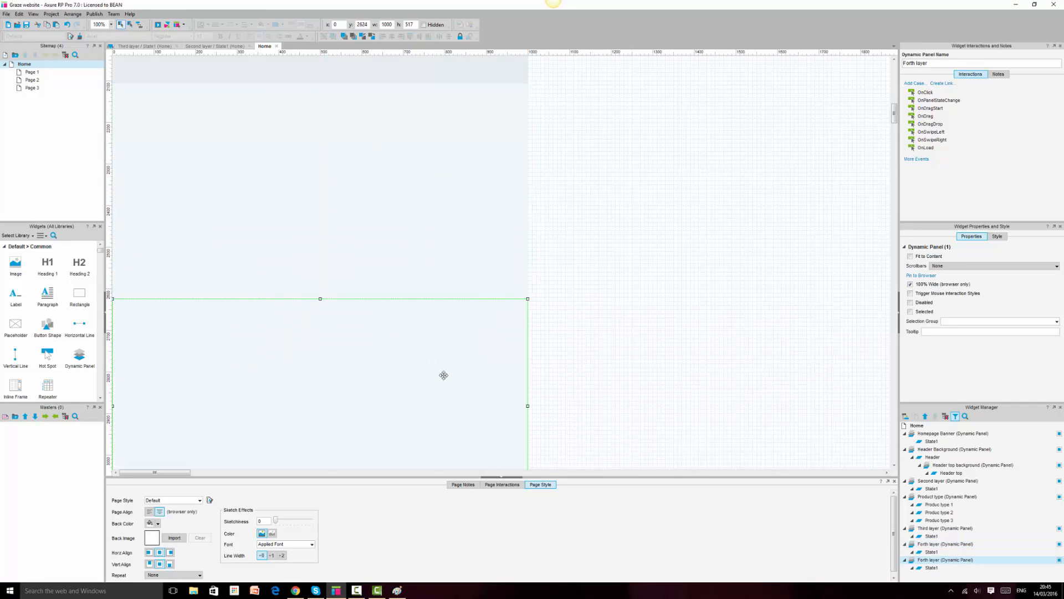
scroll(445, 373, "down", 3)
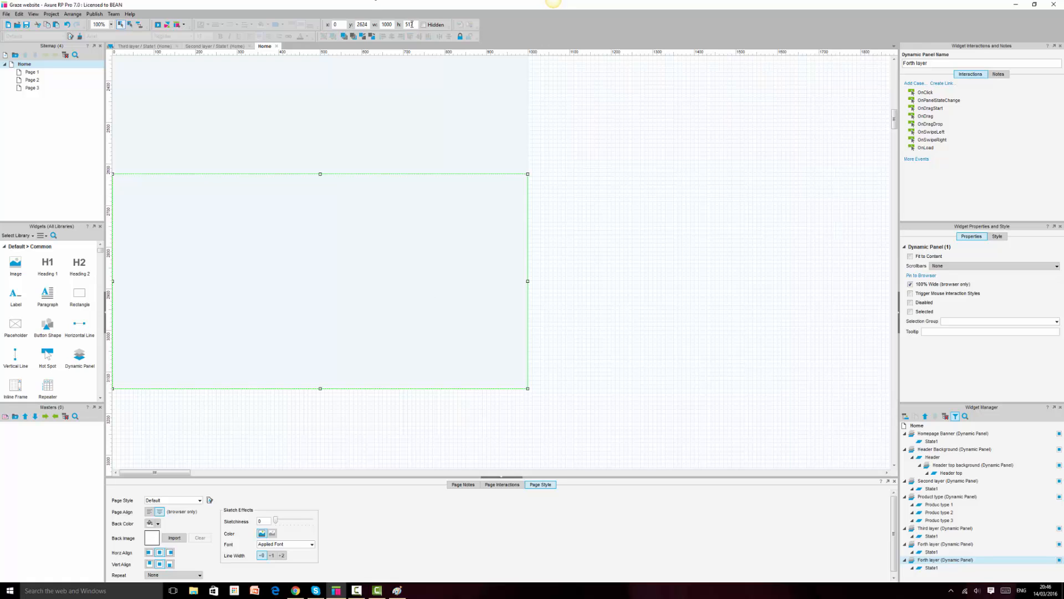
type("400")
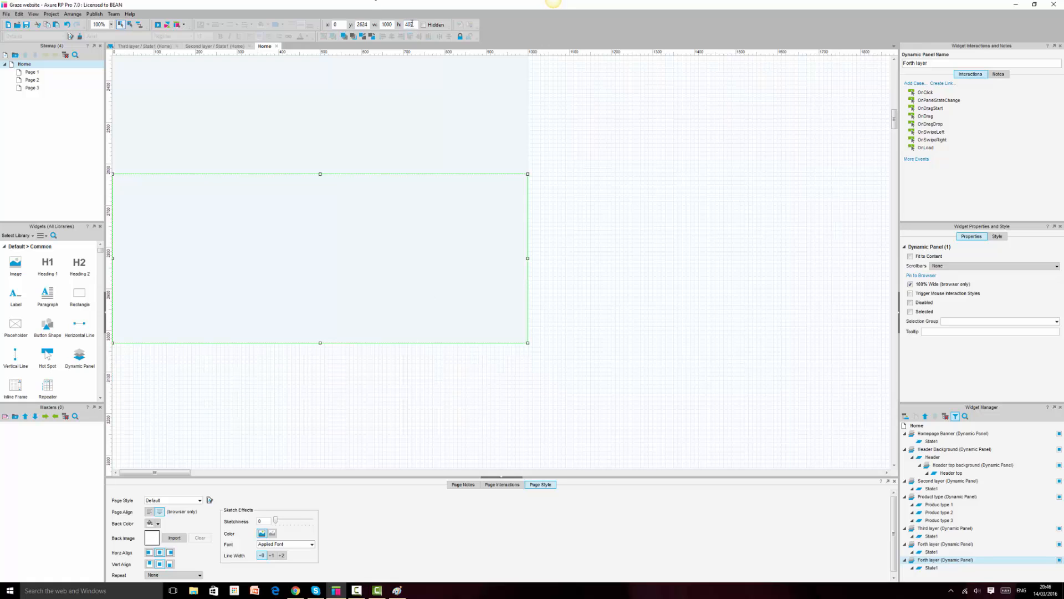
Rename the duplicated lower panel as "Fifth layer"
left_click(934, 560)
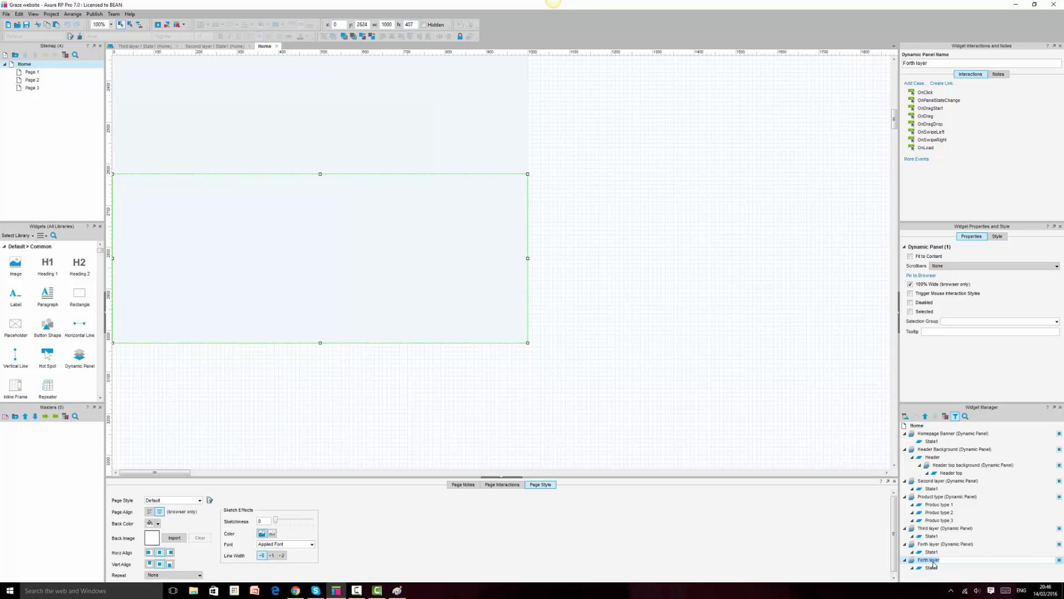
key("Home")
type("Fifth")
key("Delete")
key("Delete")
key("Delete")
key("Return")
left_click(593, 291)
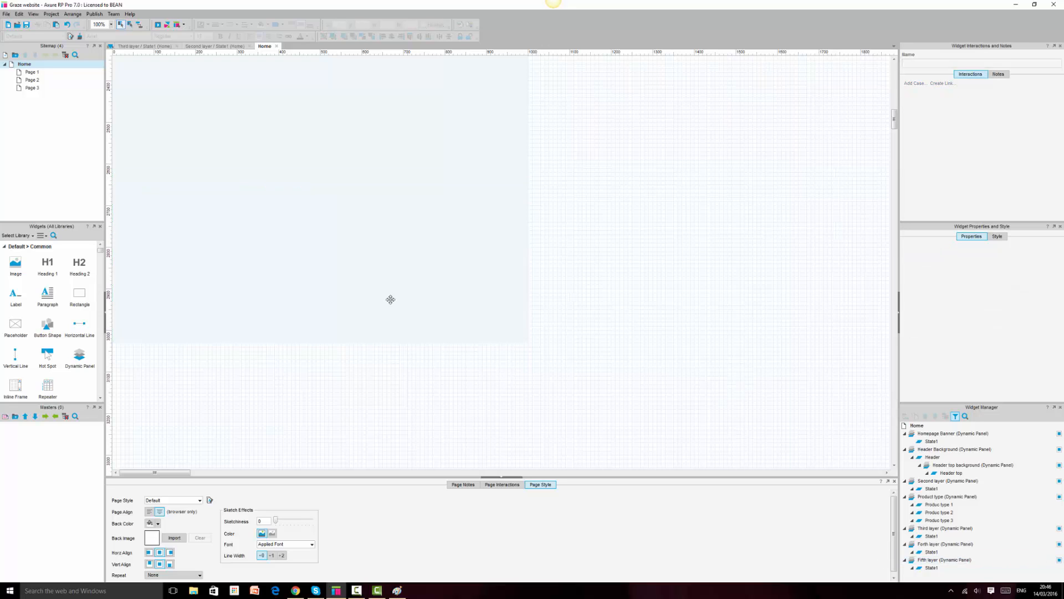
In State1 of the Fifth layer panel, set the white rectangle's height to 407, checking the section size on the graze page
left_click(389, 248)
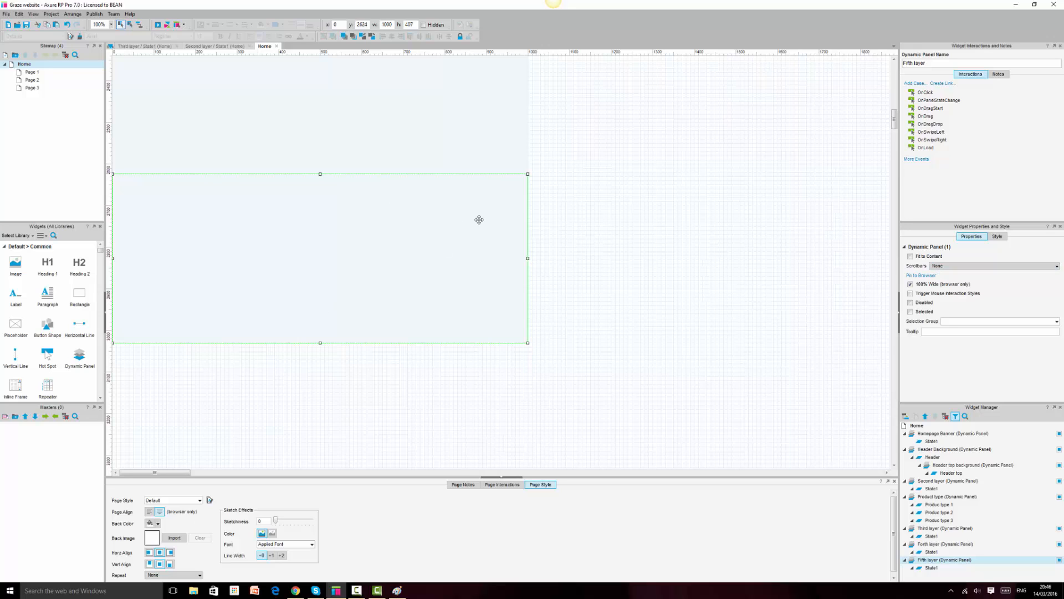
double_click(932, 567)
left_click(361, 269)
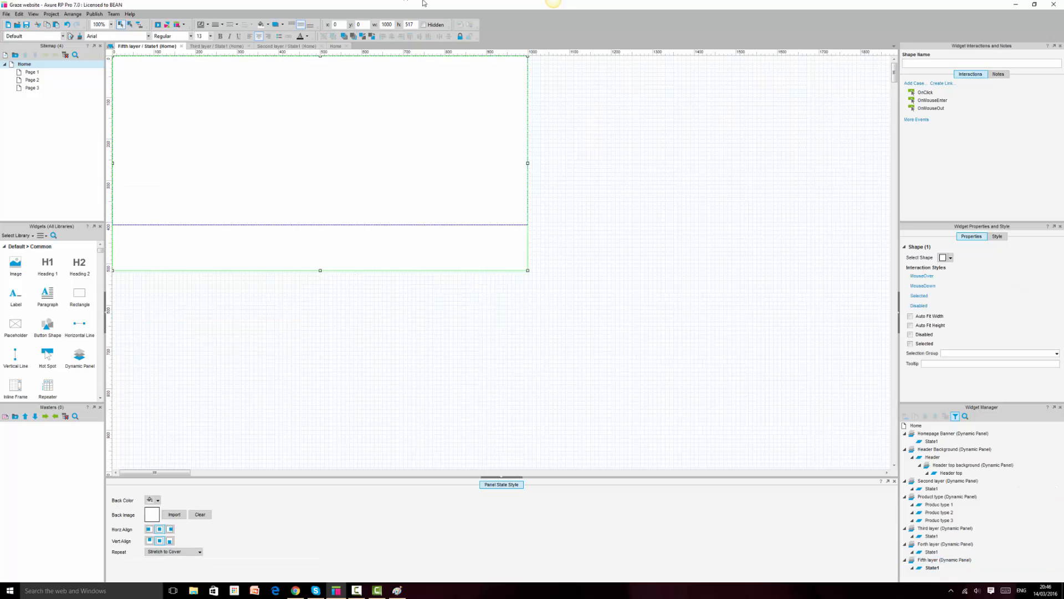
left_click_drag(321, 270, 325, 225)
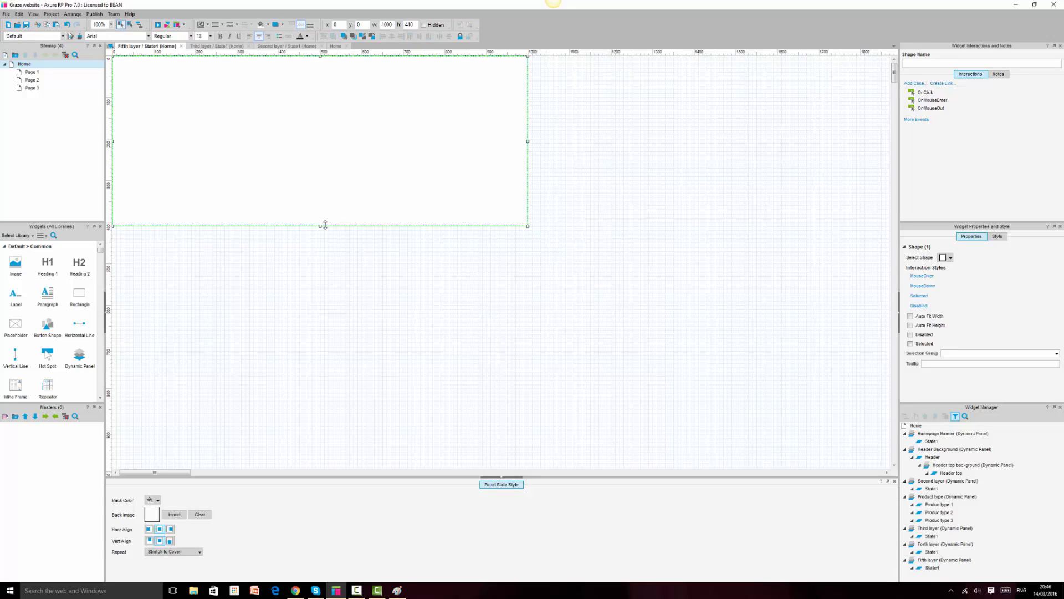
left_click(300, 592)
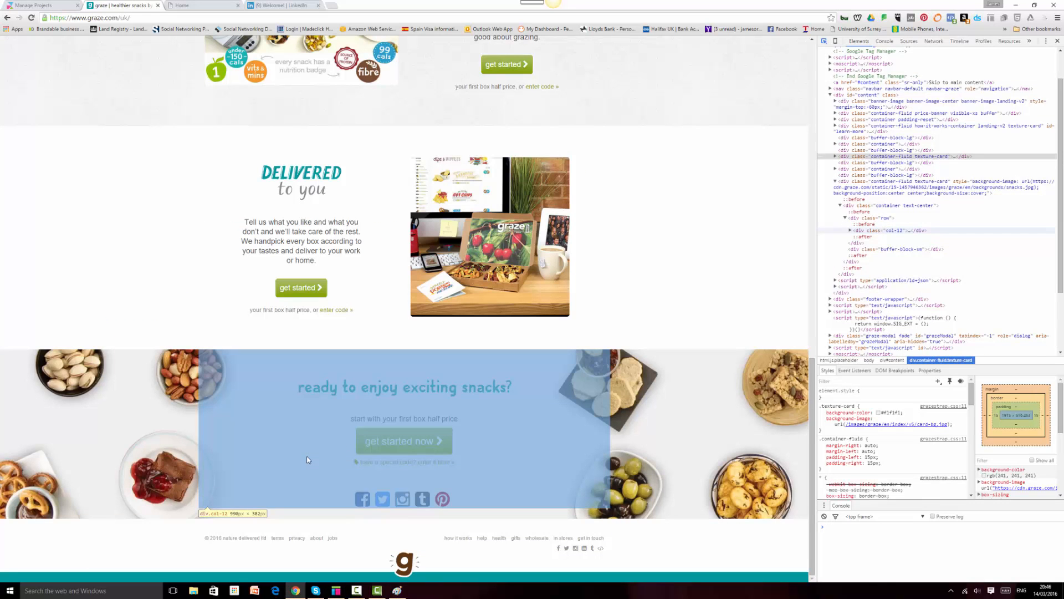
left_click(336, 590)
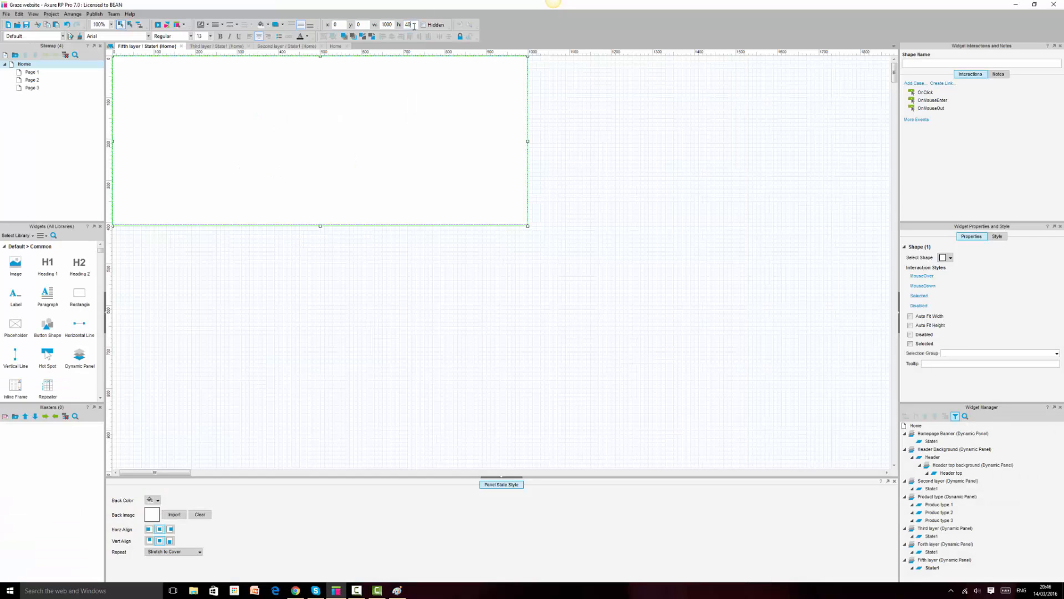
type("7")
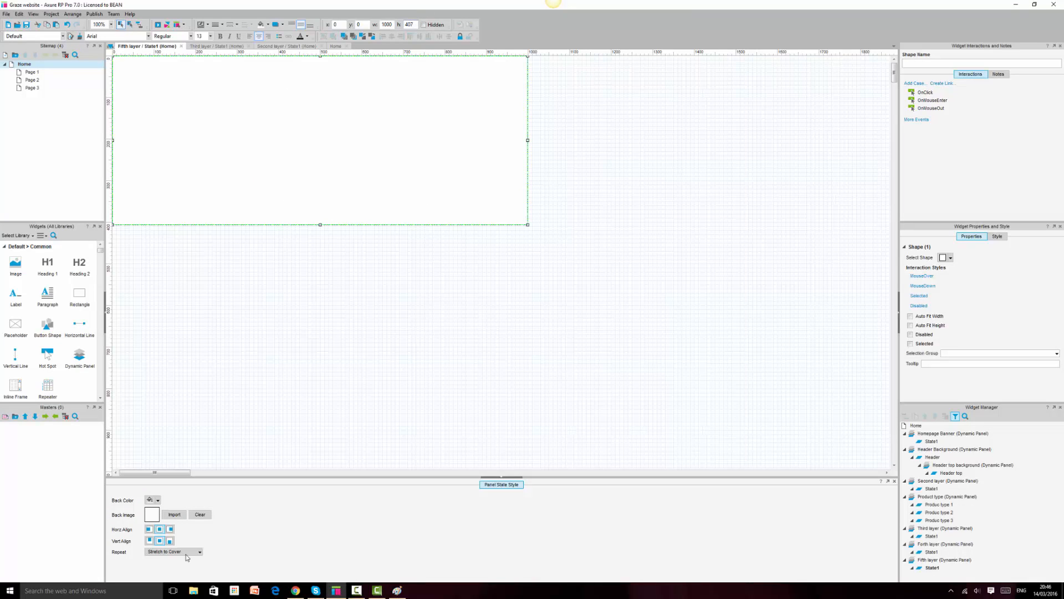
Import the "snacks" image as the back image of the Fifth layer panel's State1
left_click(174, 515)
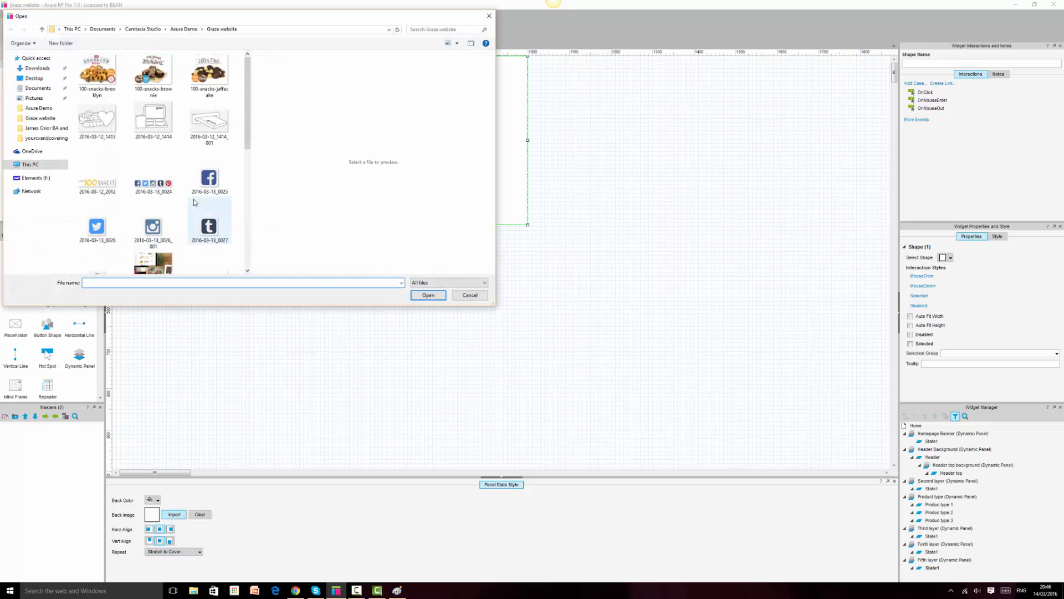
scroll(194, 200, "down", 5)
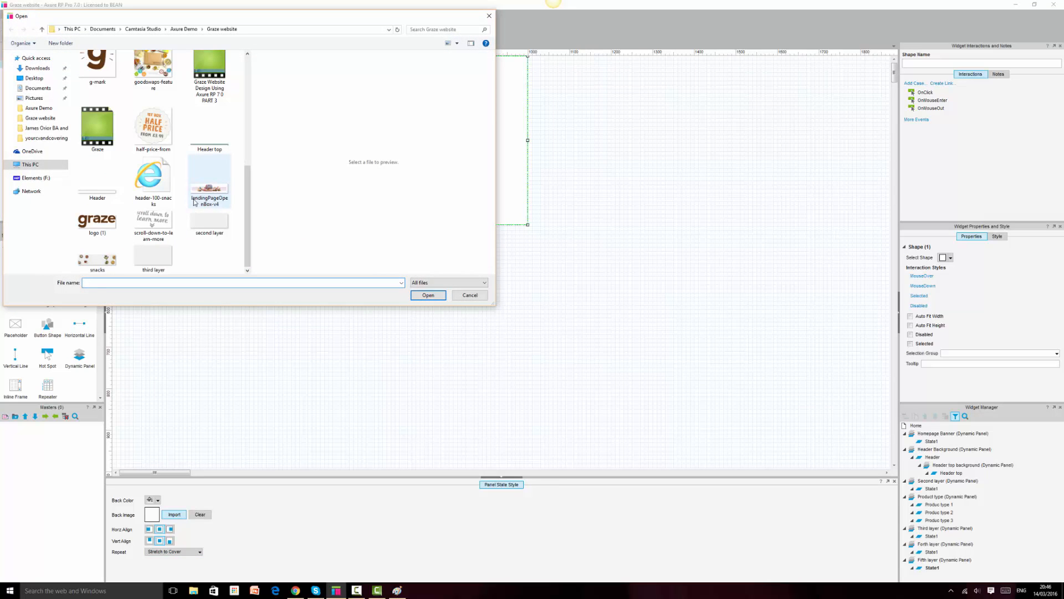
left_click(97, 259)
left_click(426, 296)
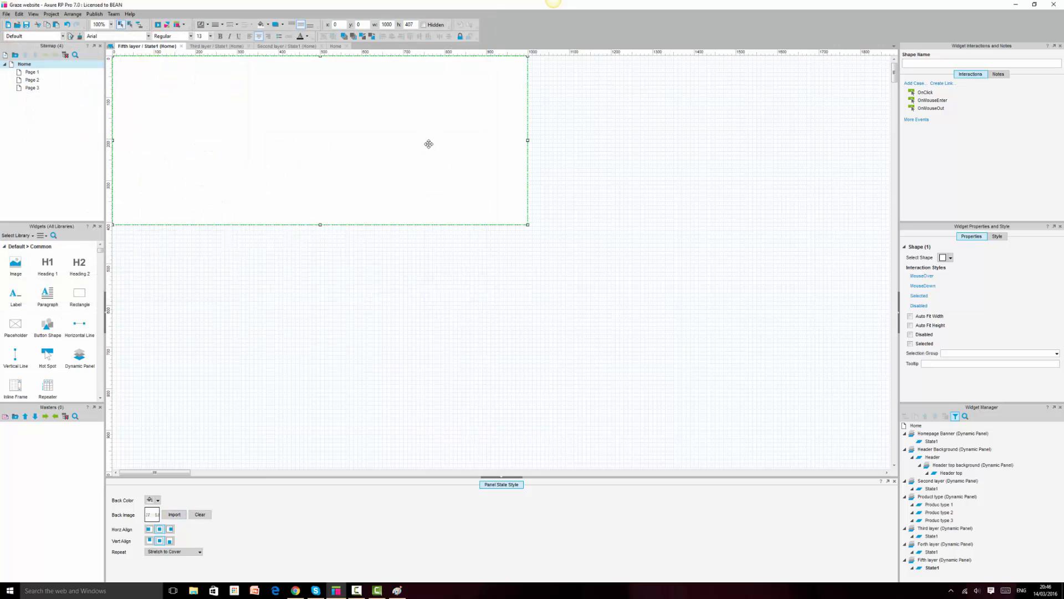
Set the fill of the rectangle in the Fifth layer state to none so the snacks image shows through
key("Delete")
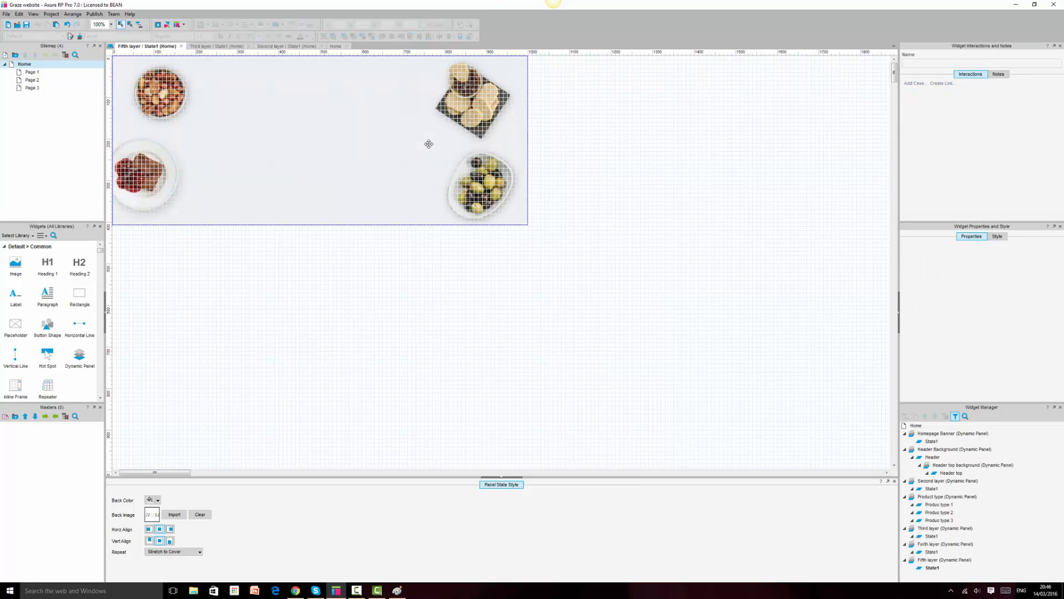
key("ctrl+z")
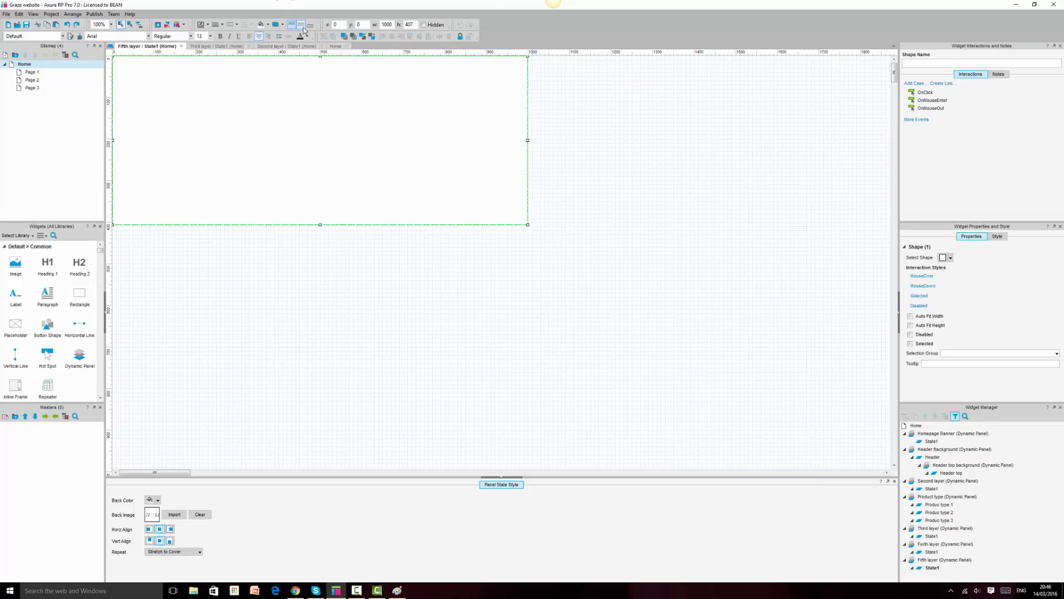
left_click(267, 24)
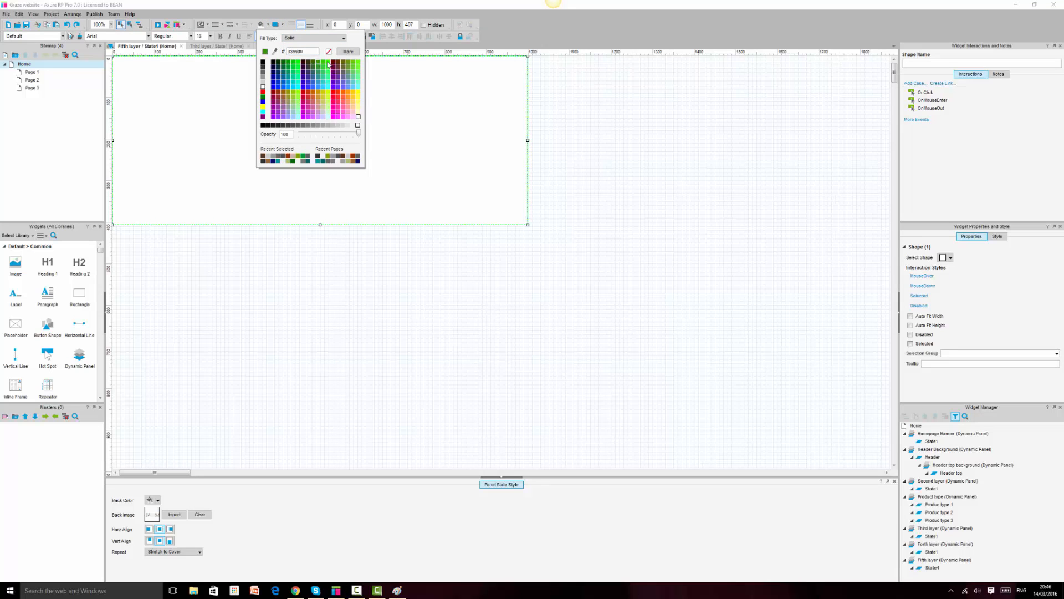
left_click(333, 51)
left_click(697, 161)
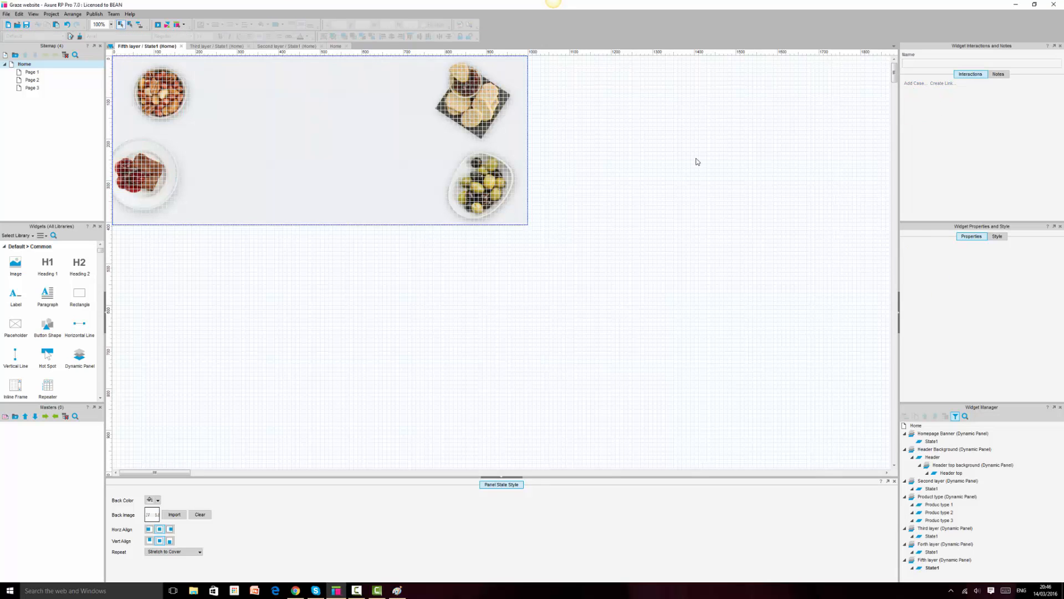
Switch to Chrome, reload the Home prototype preview and examine the new background layers down the page
left_click(297, 591)
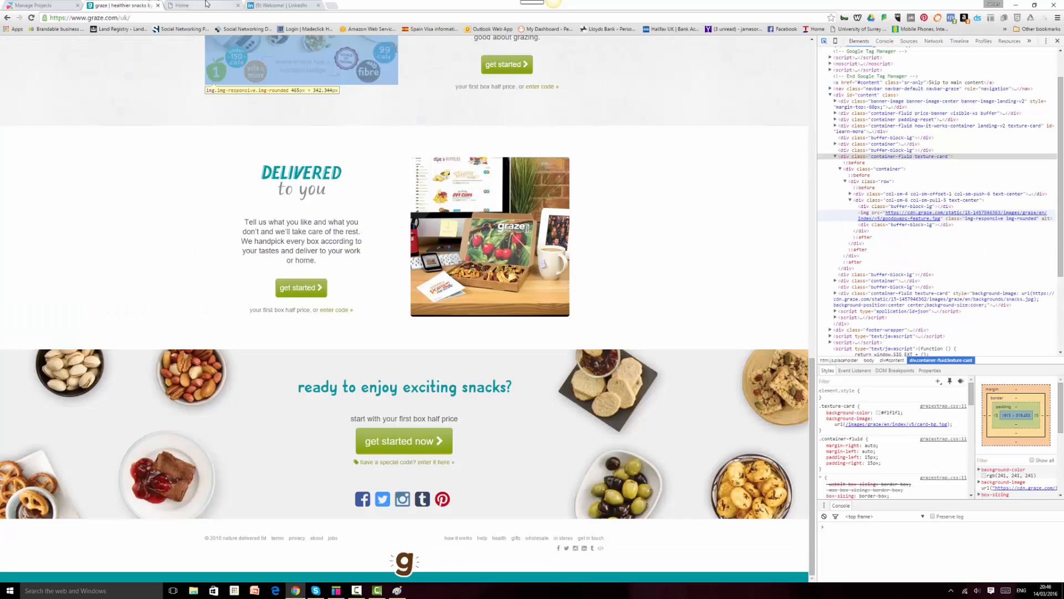
left_click(206, 4)
left_click(31, 18)
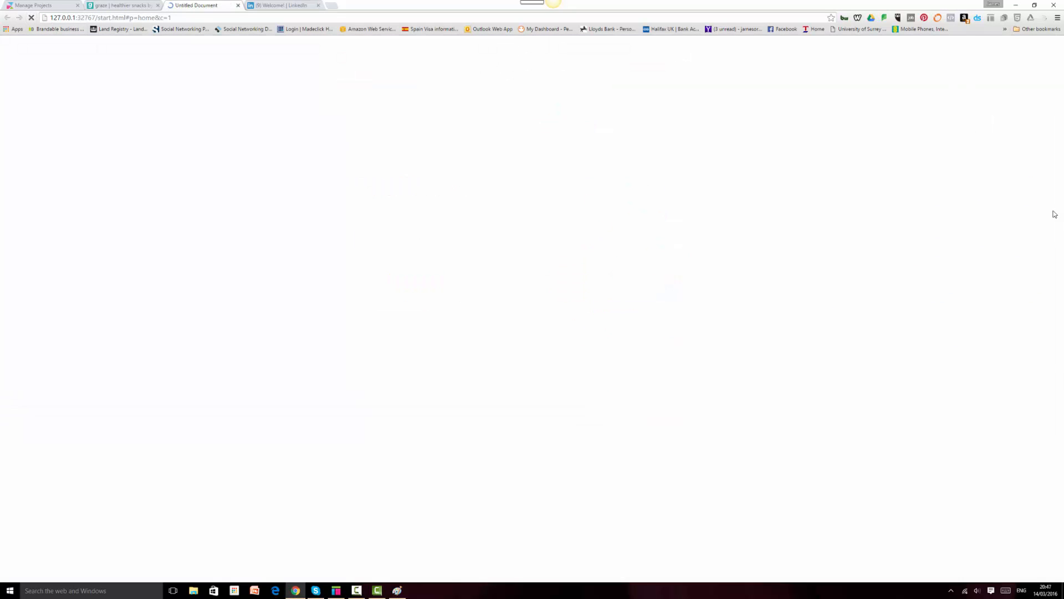
scroll(1062, 303, "down", 10)
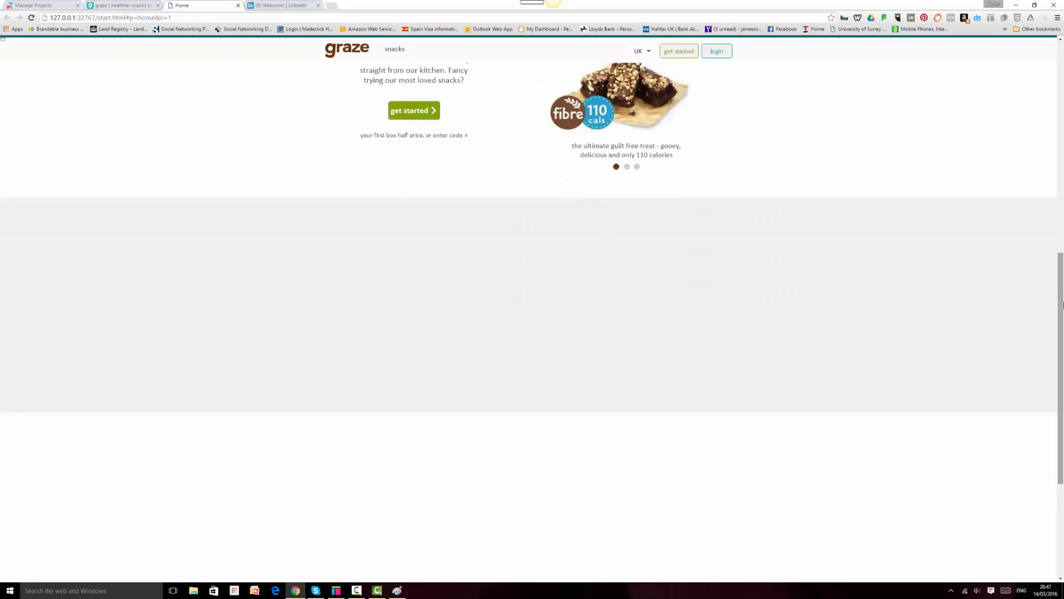
scroll(1063, 304, "down", 4)
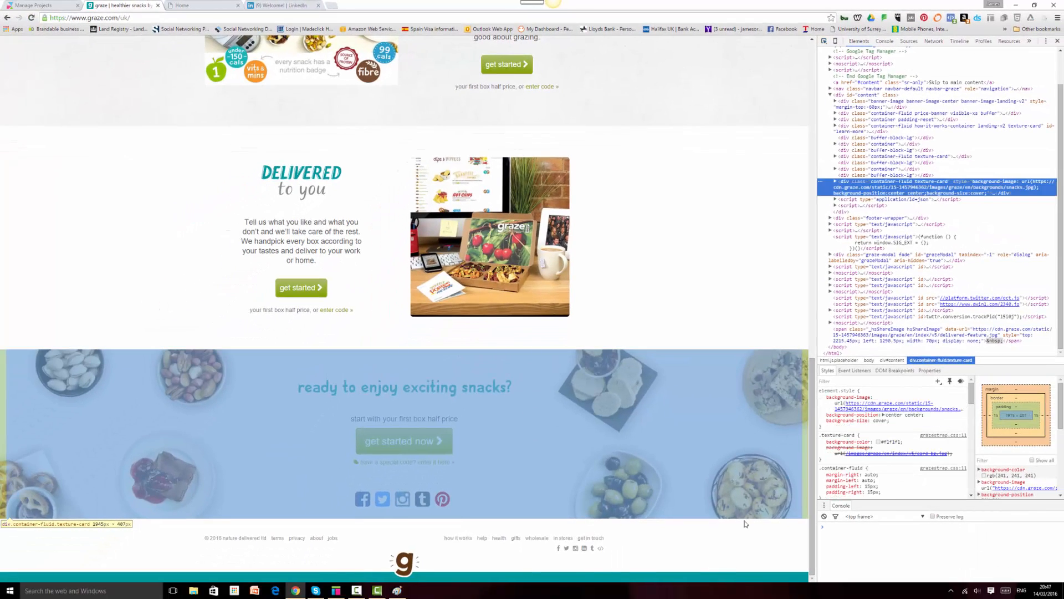
Inspect the size of the g logo in the graze site's footer, and return to Axure RP
left_click(824, 40)
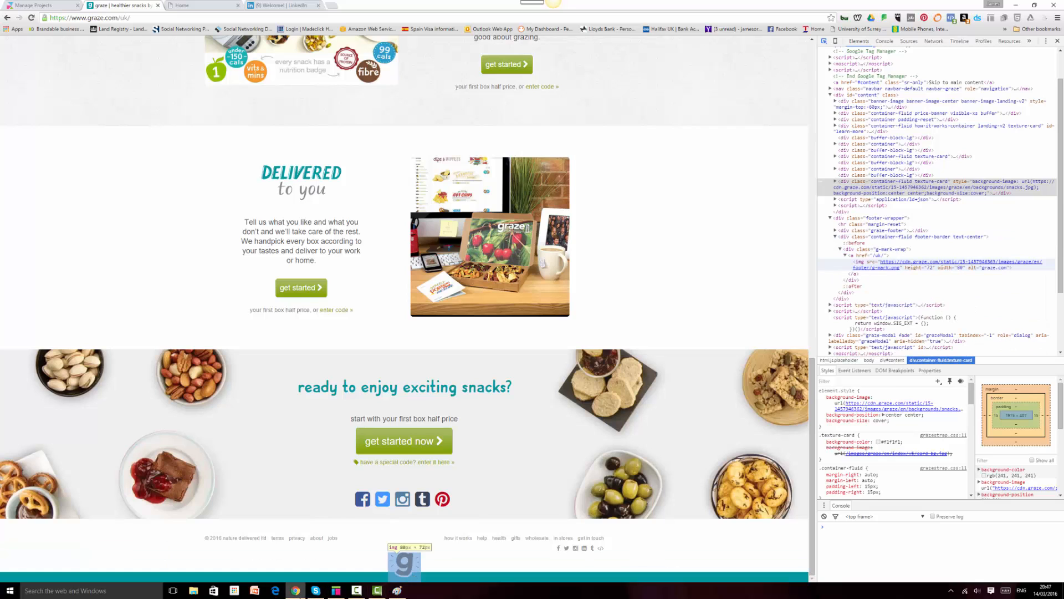
left_click(336, 592)
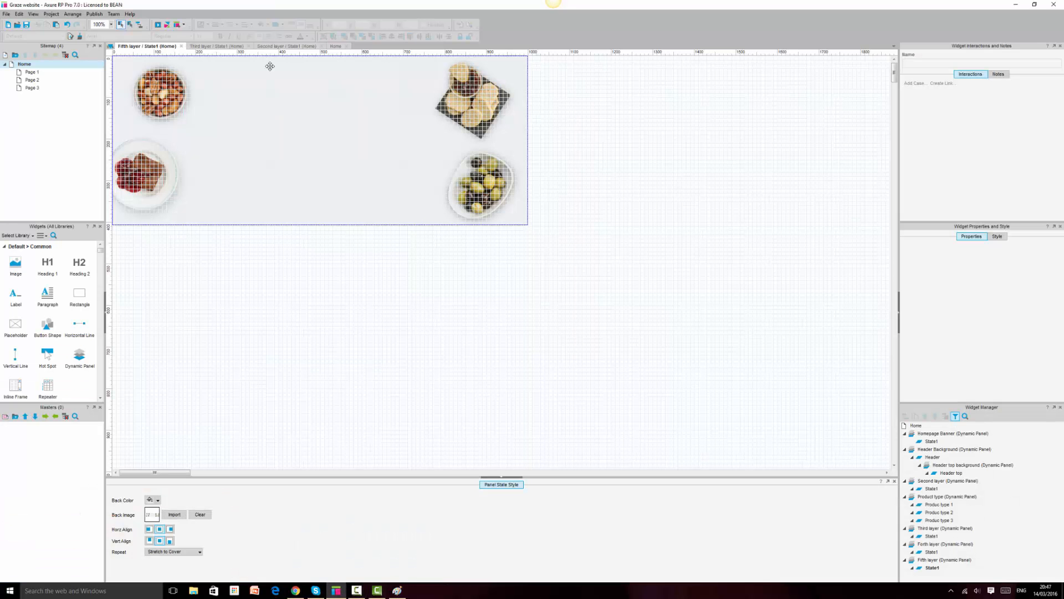
Add a rectangle directly below the snacks background, stretch it to the panel's right edge at 990 wide, and set its height to 80
left_click_drag(65, 293, 528, 244)
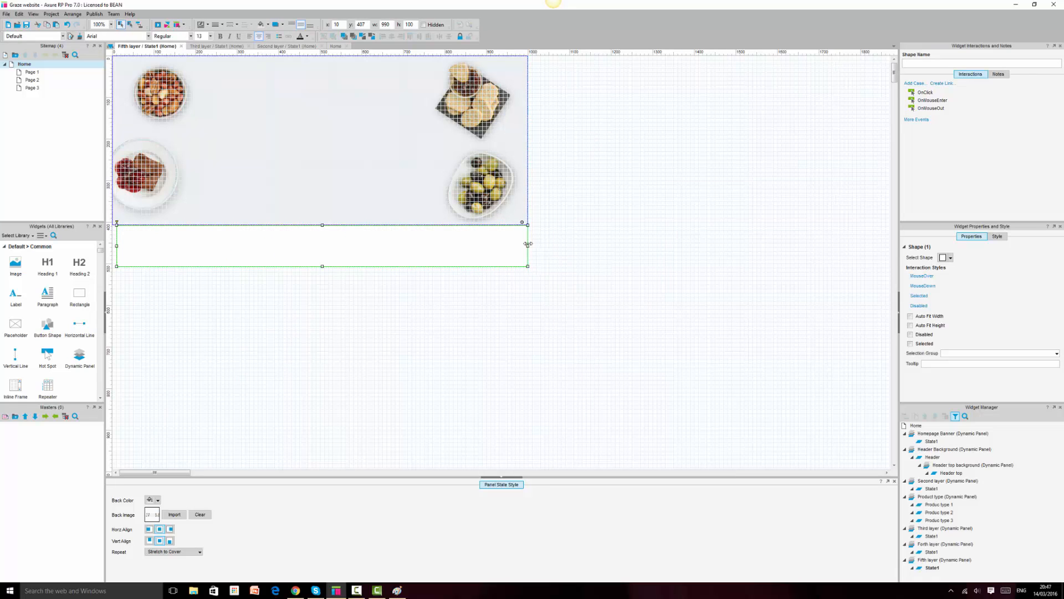
left_click(411, 26)
type("80")
key("Return")
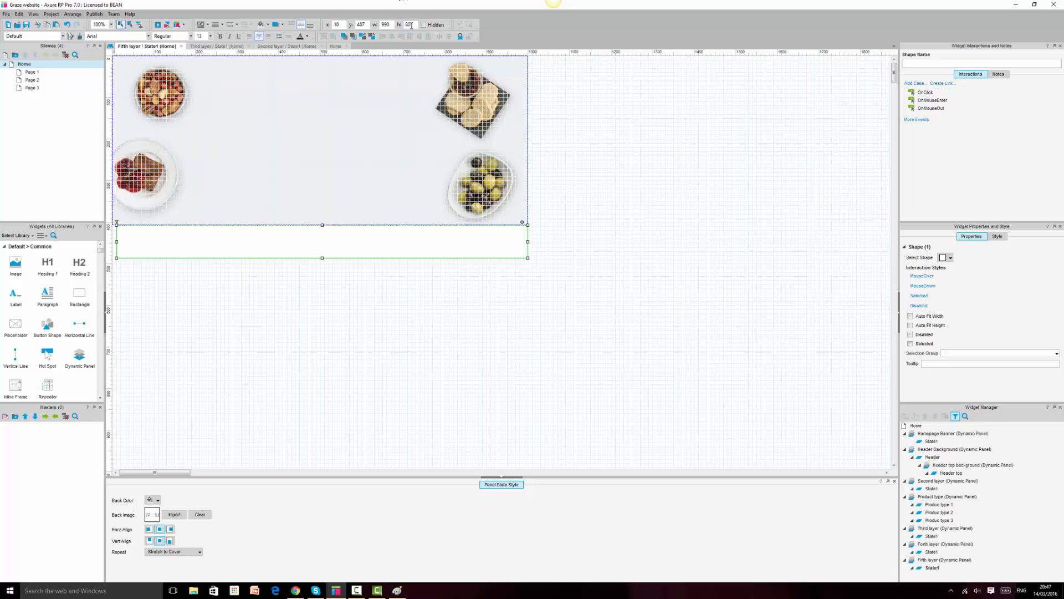
left_click(430, 387)
Duplicate the rectangle beneath itself at the left edge, and enlarge the original to 1000 by 103 so it meets the copy
left_click(387, 242)
left_click_drag(386, 247, 371, 287)
left_click(365, 263)
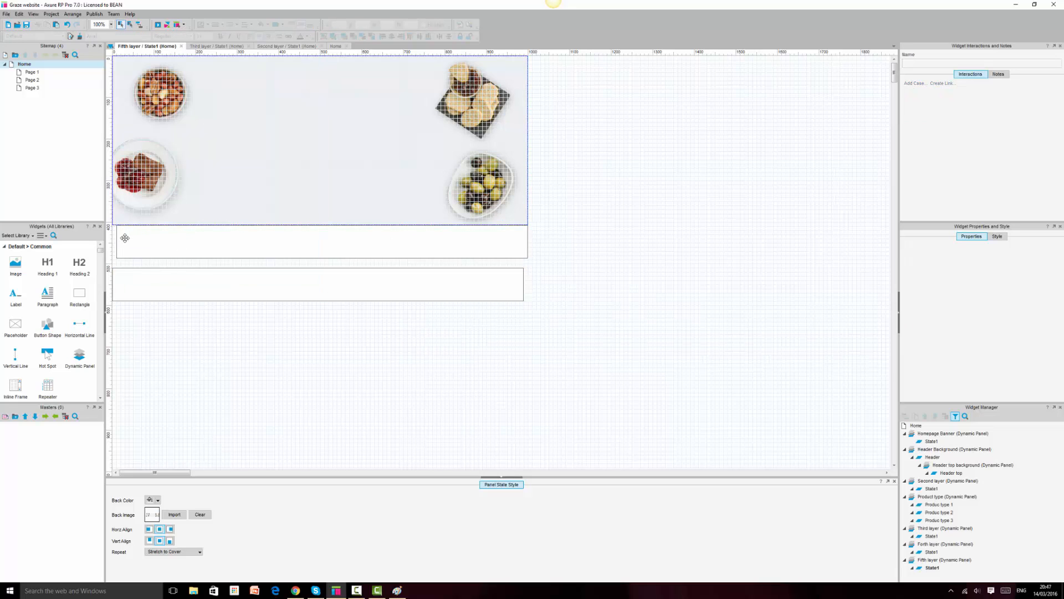
left_click(148, 236)
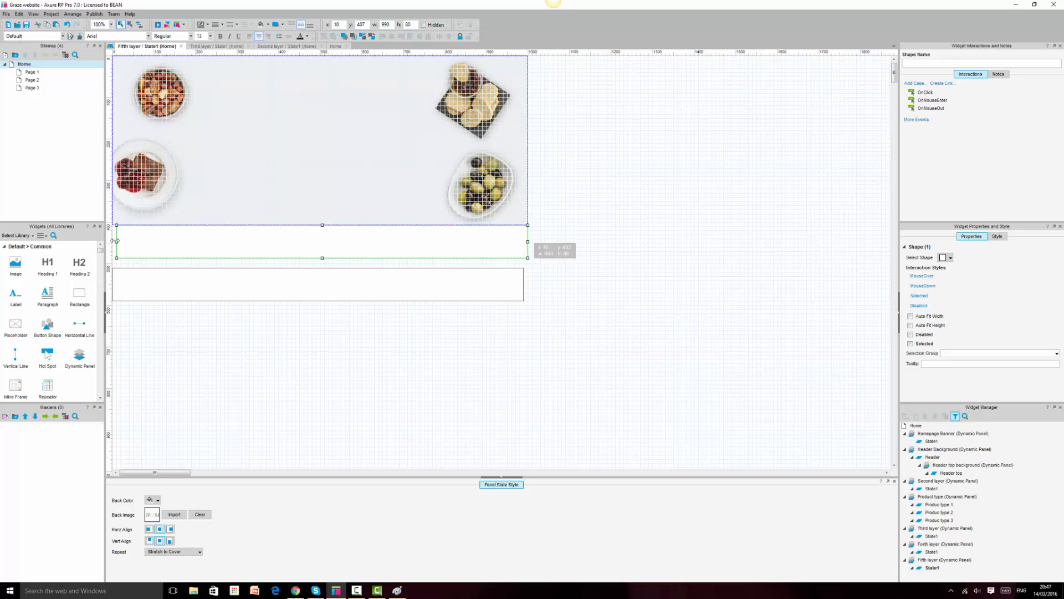
left_click_drag(116, 241, 112, 241)
left_click_drag(320, 258, 321, 269)
Set the line style of both rectangles below the snacks background to none
left_click(329, 281)
left_click(333, 250, "ctrl")
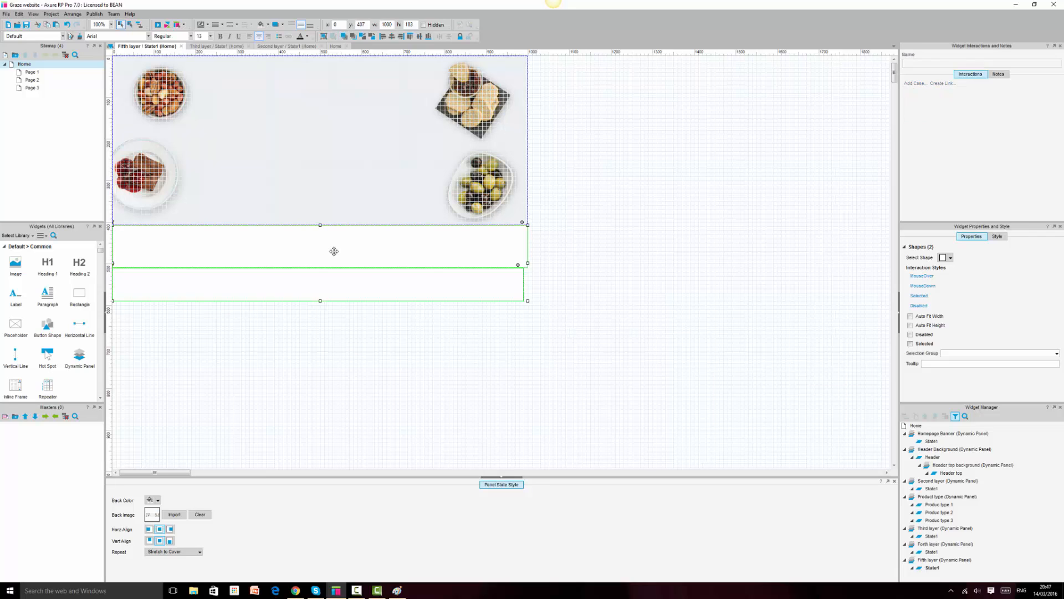
left_click(223, 25)
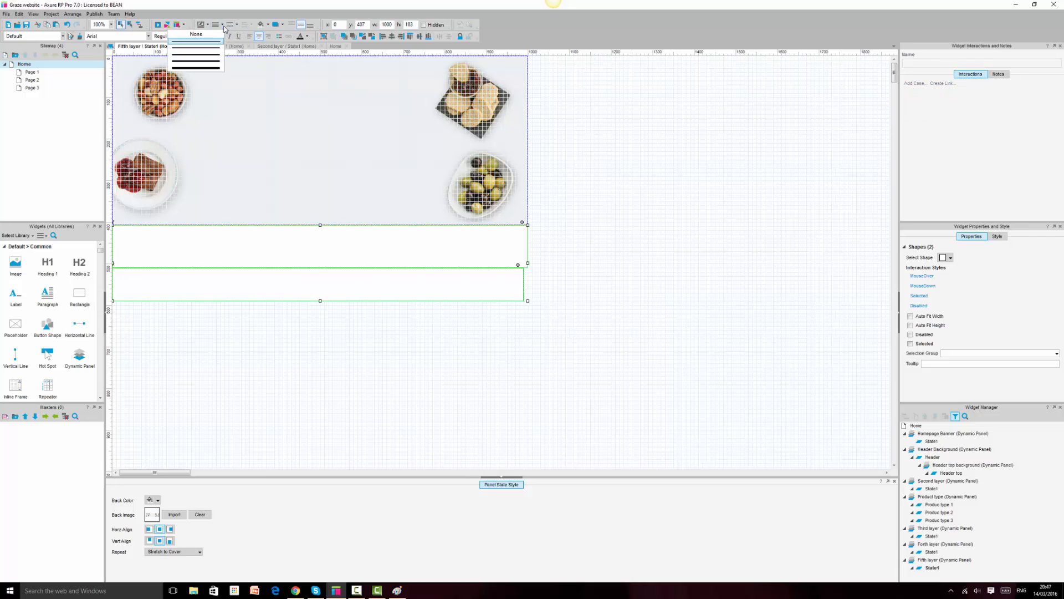
left_click(216, 32)
left_click(636, 198)
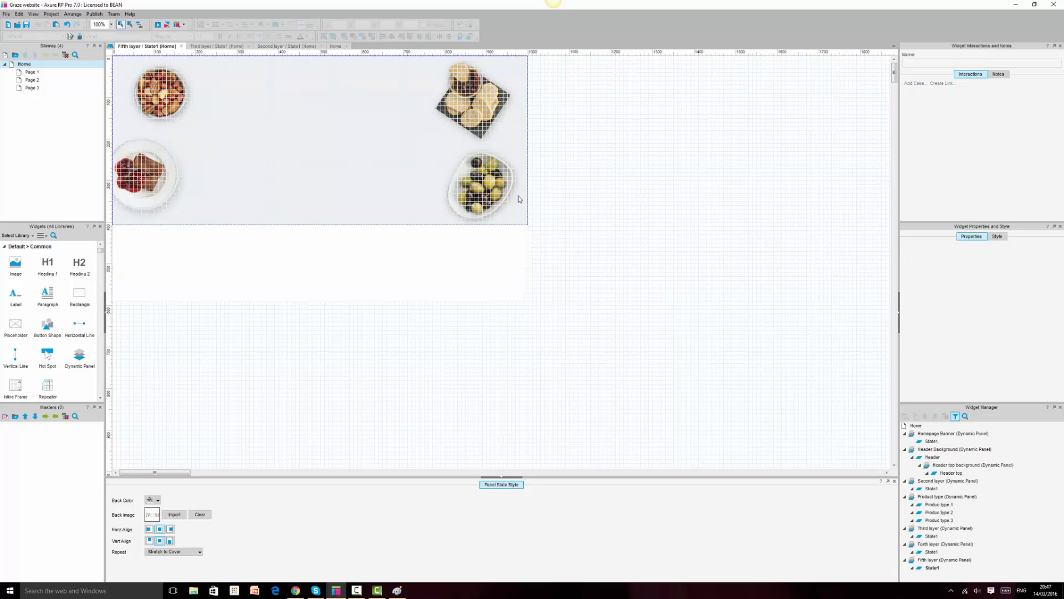
Widen the lower borderless rectangle to 1000 so it aligns with the right edge of the snacks background
left_click(386, 273)
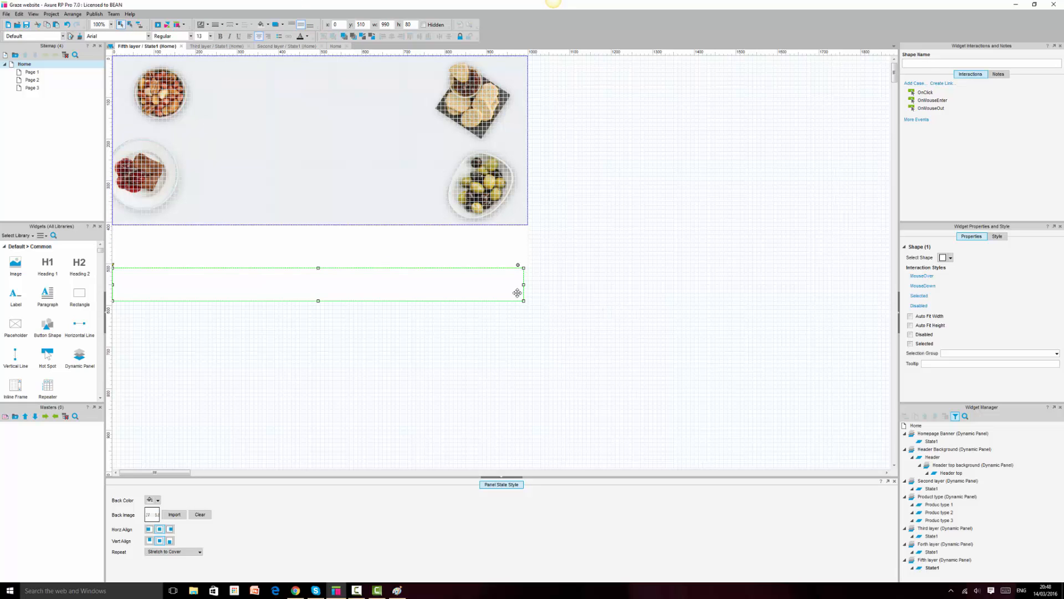
left_click_drag(523, 285, 527, 285)
left_click(641, 273)
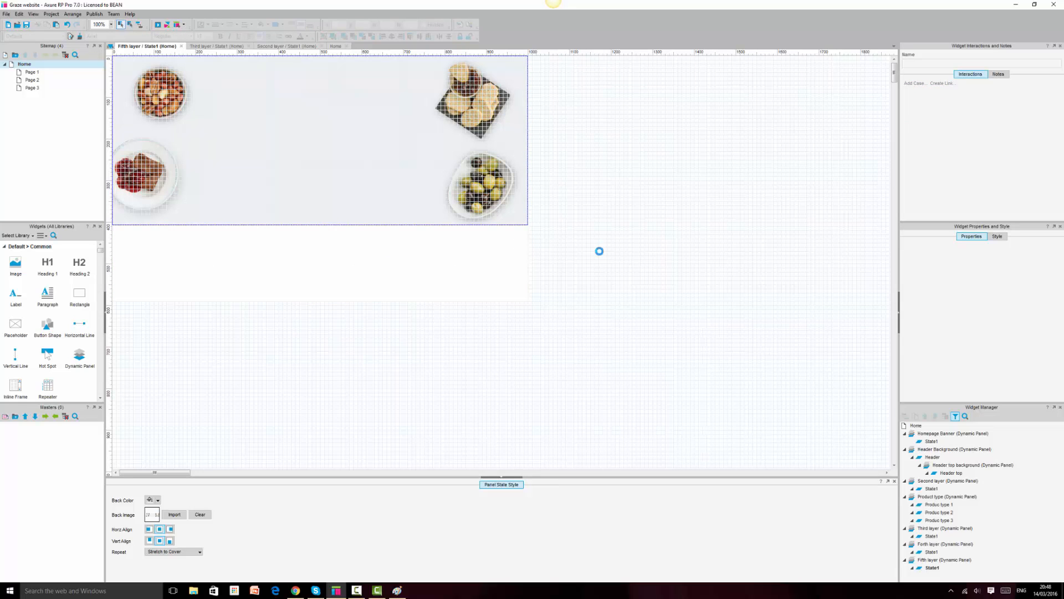
left_click(413, 285)
left_click(416, 249)
left_click(679, 292)
Check the graze footer in Chrome, return to Axure RP and duplicate the lower rectangle directly beneath itself at y 590
left_click(296, 591)
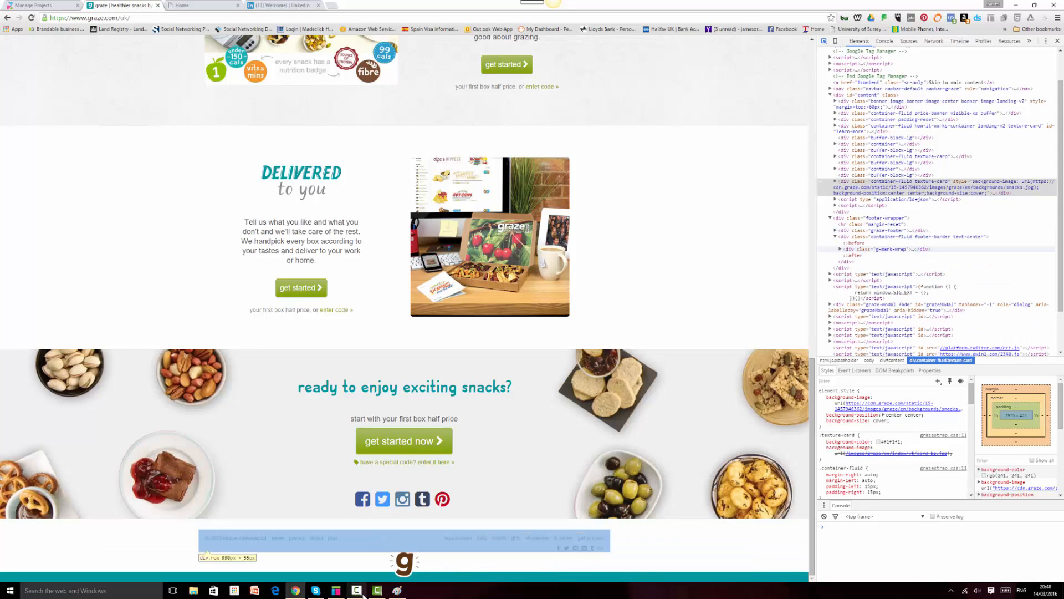
left_click(335, 591)
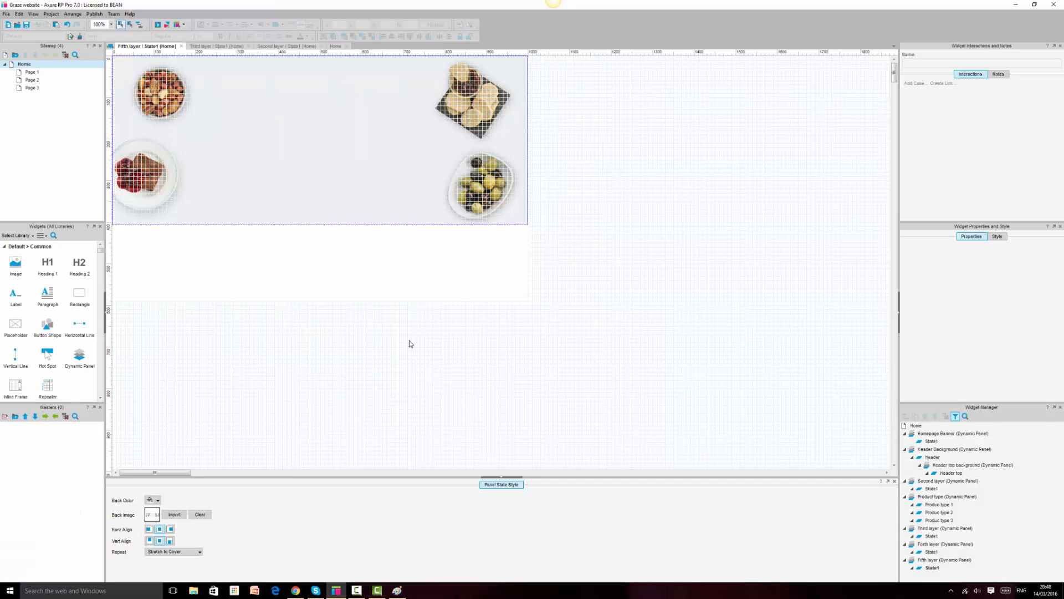
left_click(249, 273)
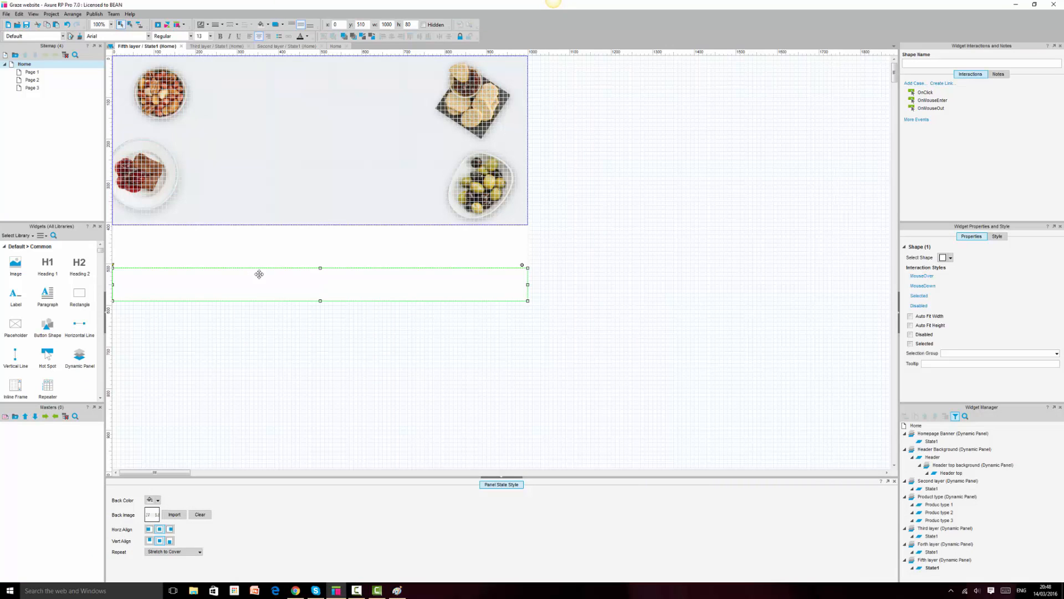
left_click_drag(259, 273, 297, 316)
Switch to Chrome, inspect the teal footer border of the graze page and copy its border-bottom colour code
left_click(296, 590)
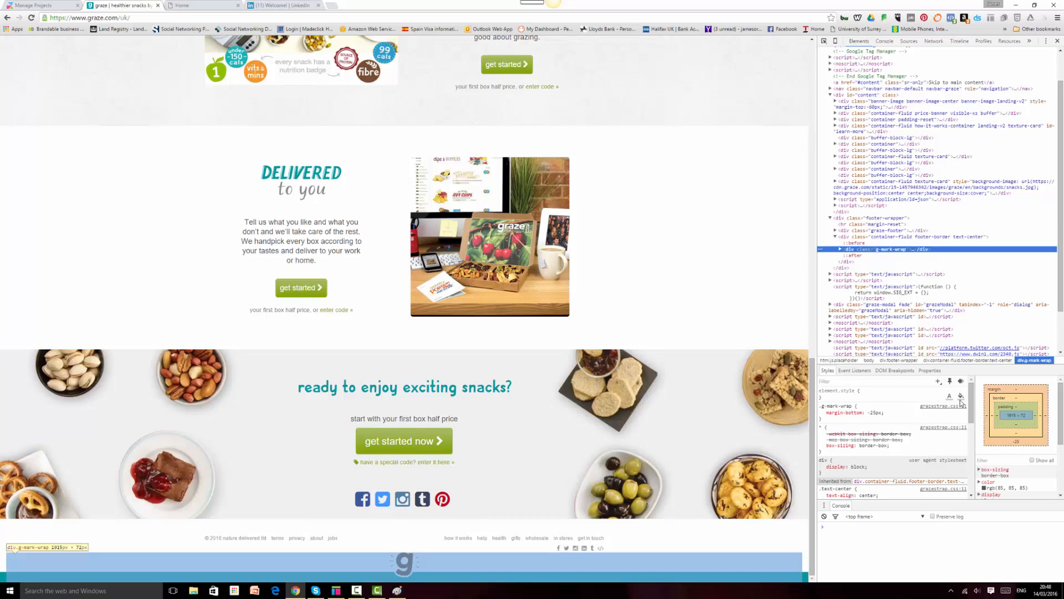
left_click_drag(972, 404, 973, 472)
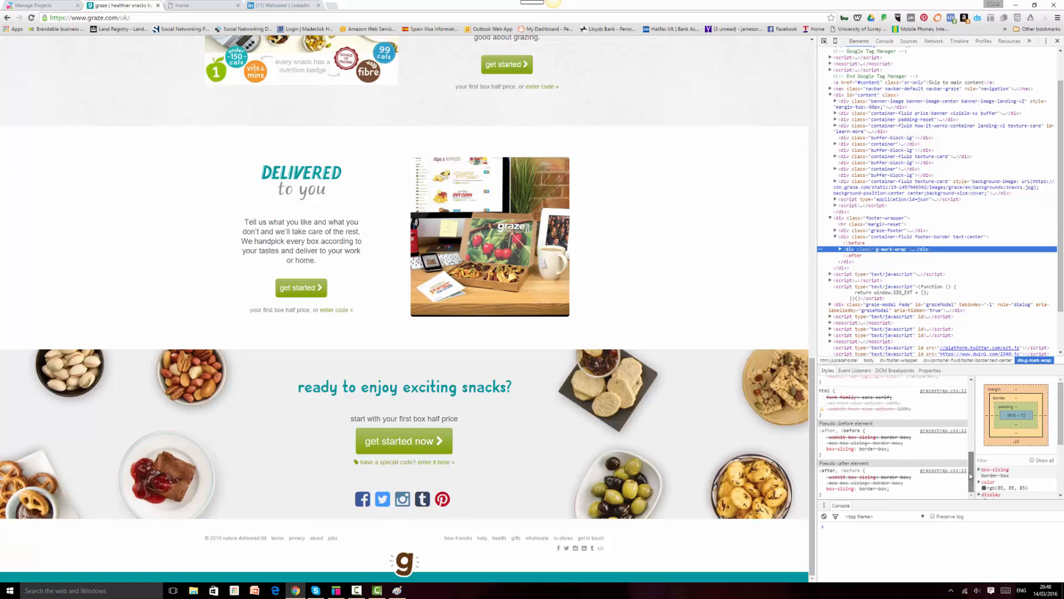
left_click(824, 42)
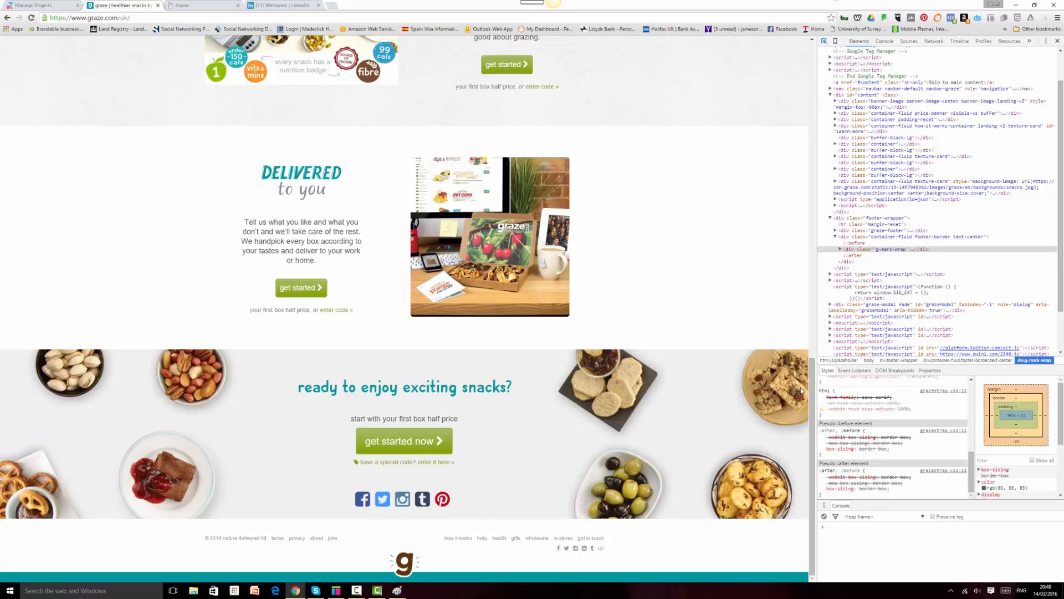
left_click(806, 579)
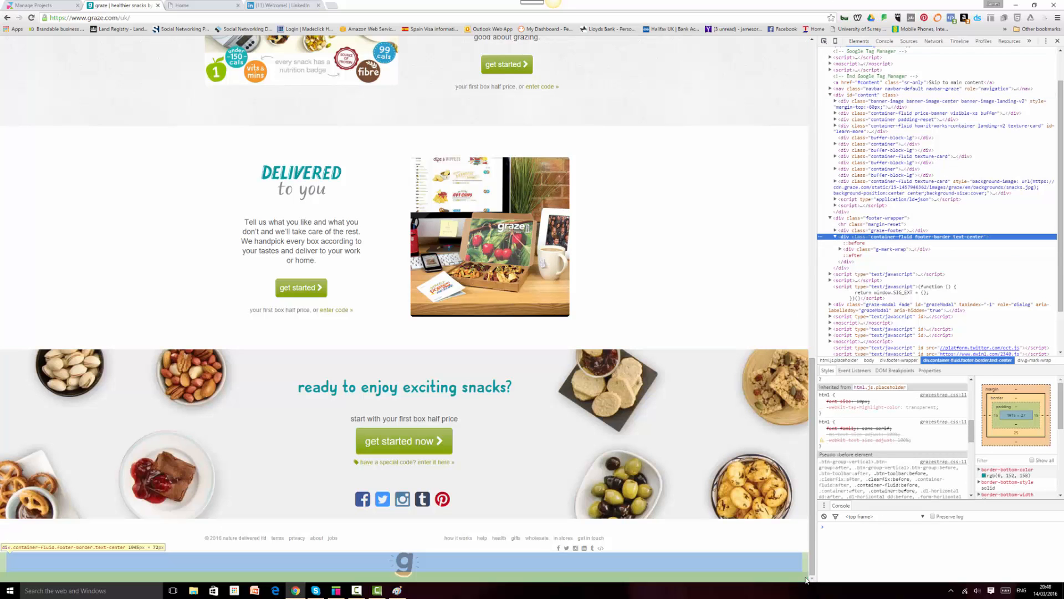
scroll(922, 425, "down", 5)
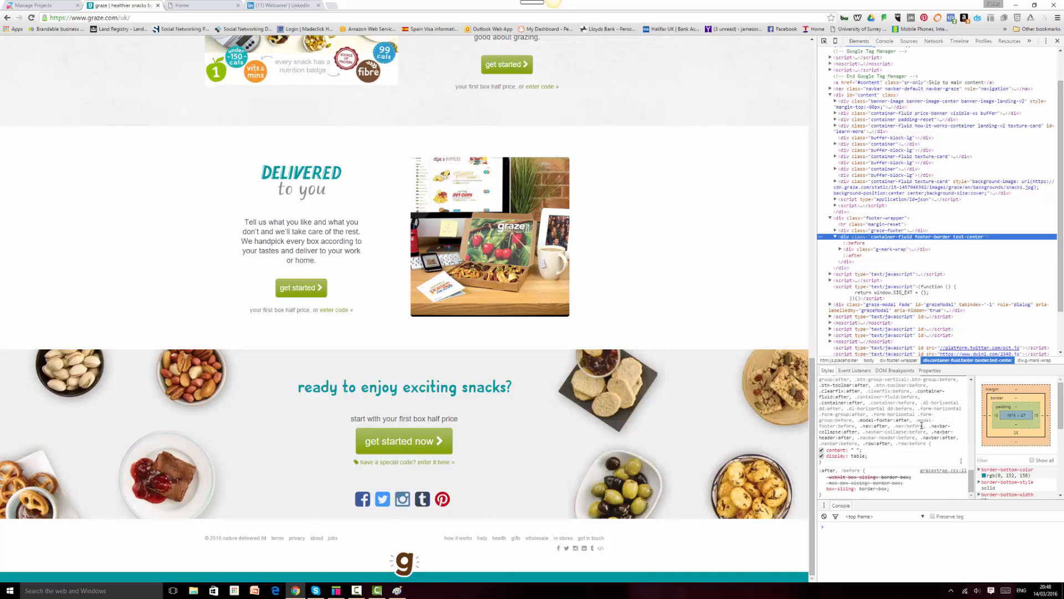
scroll(921, 425, "up", 5)
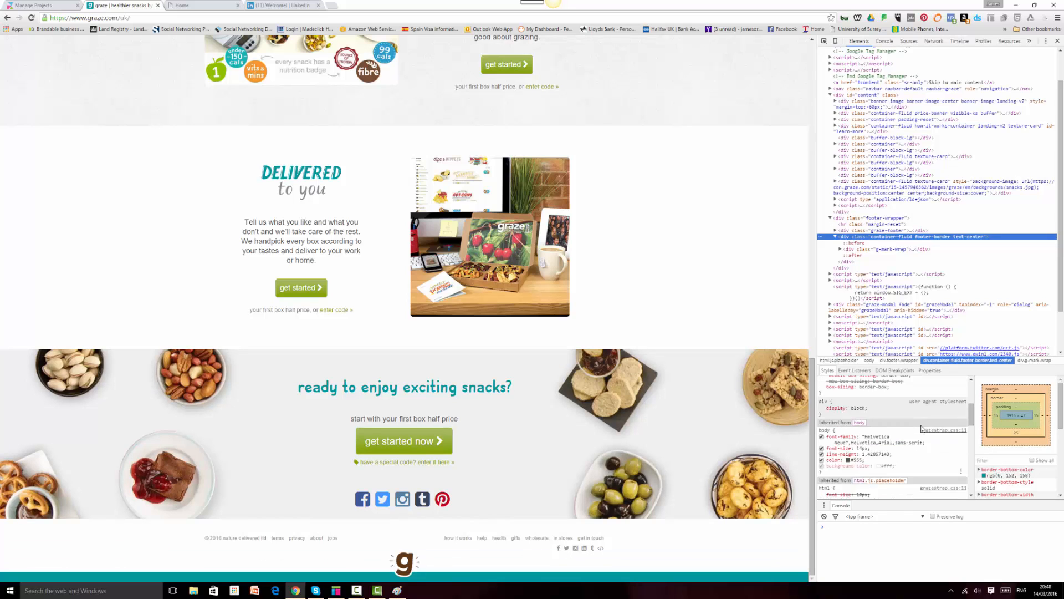
scroll(922, 429, "up", 2)
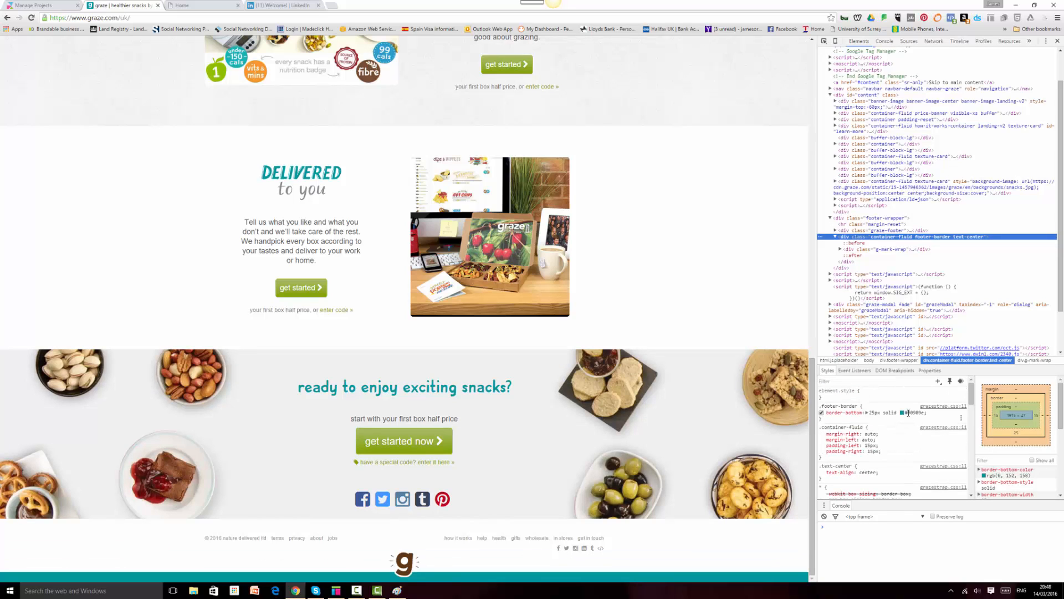
left_click(908, 412)
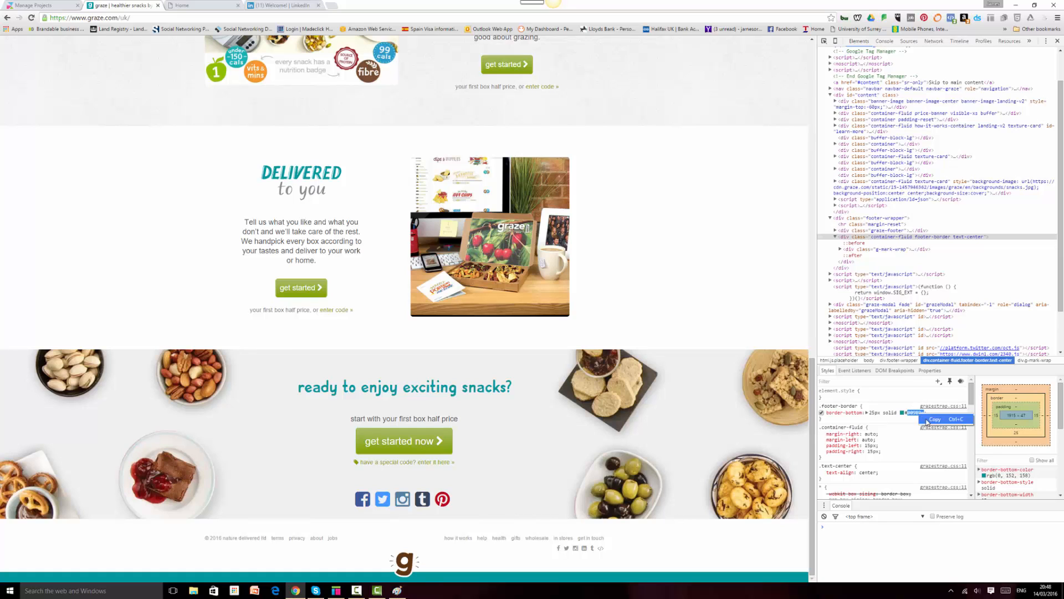
Return to Axure RP and fill the bottommost rectangle with the copied teal colour 00989e
left_click(335, 591)
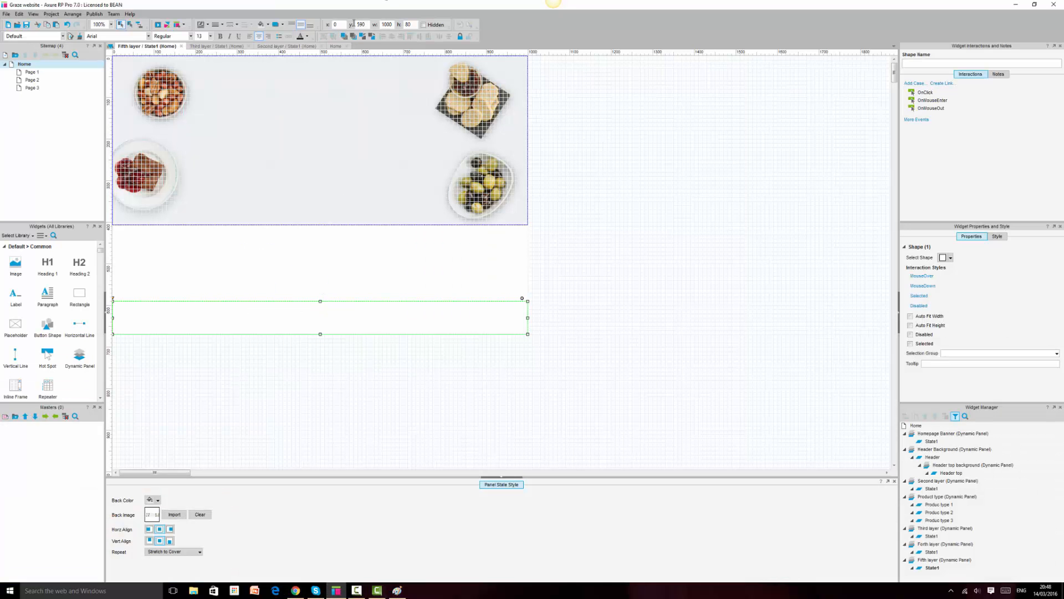
left_click(266, 25)
key("ctrl+v")
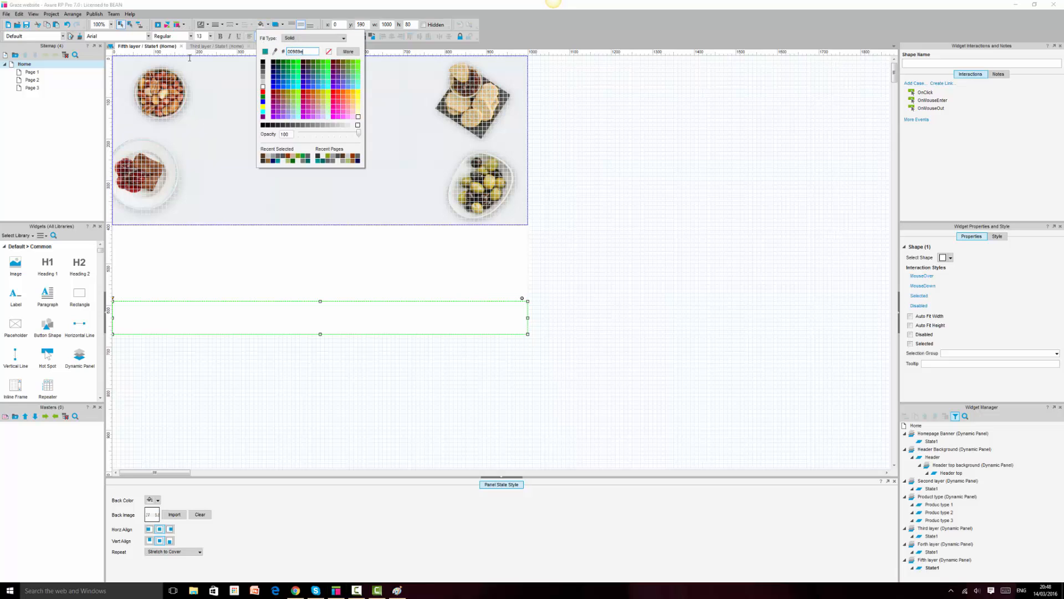
key("Return")
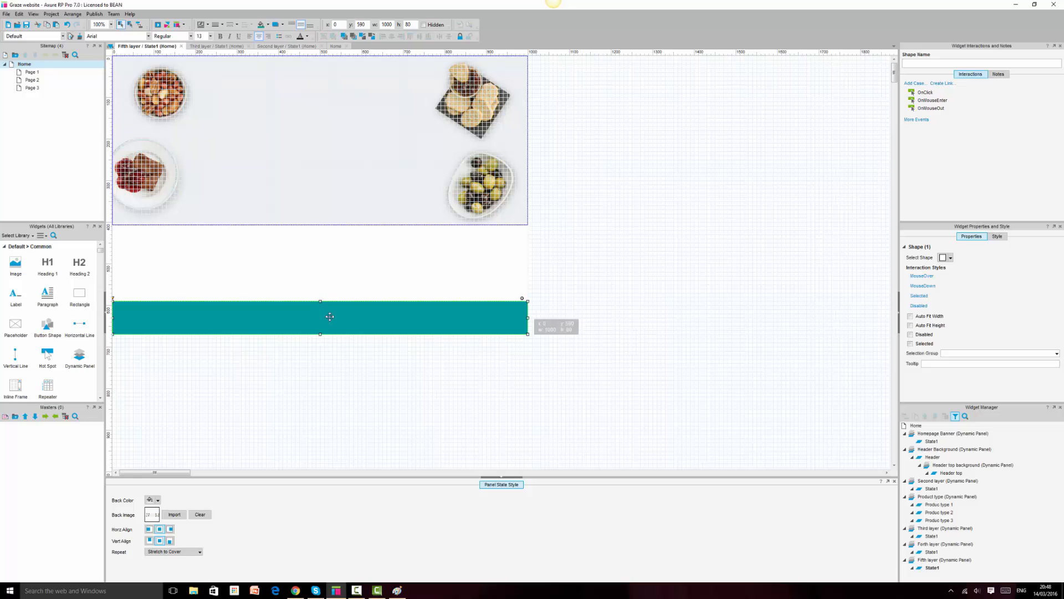
Set the height of the teal footer bar to 50
left_click(413, 24)
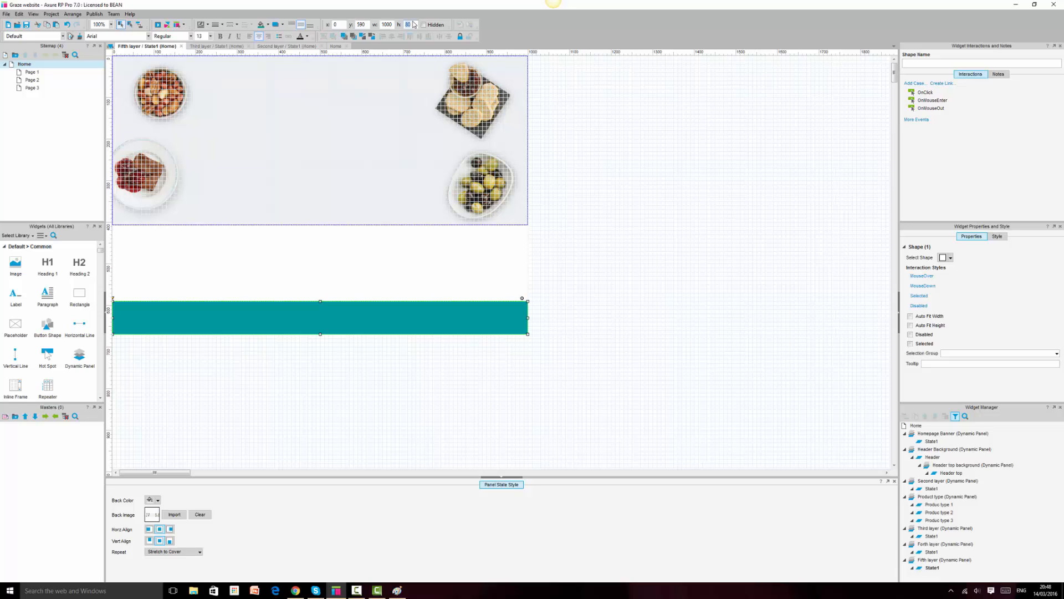
type("65")
key("Return")
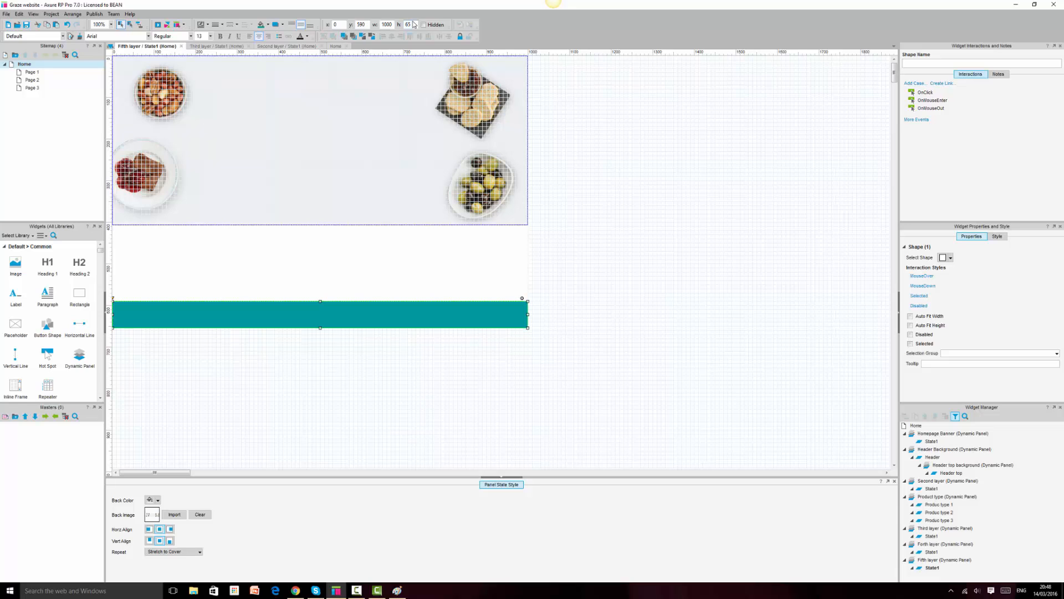
type("0")
key("Return")
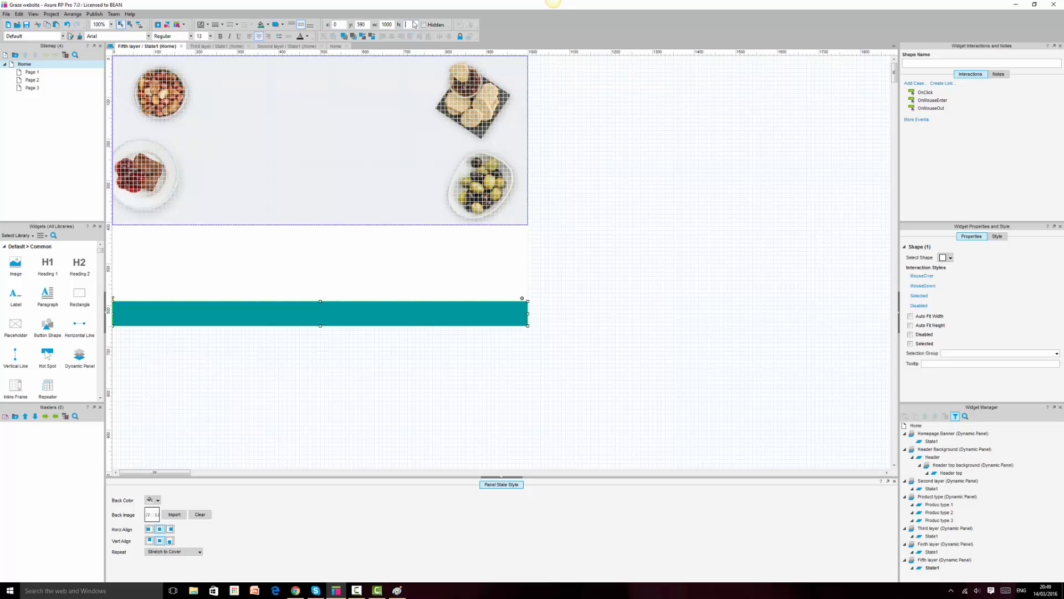
type("50")
key("Return")
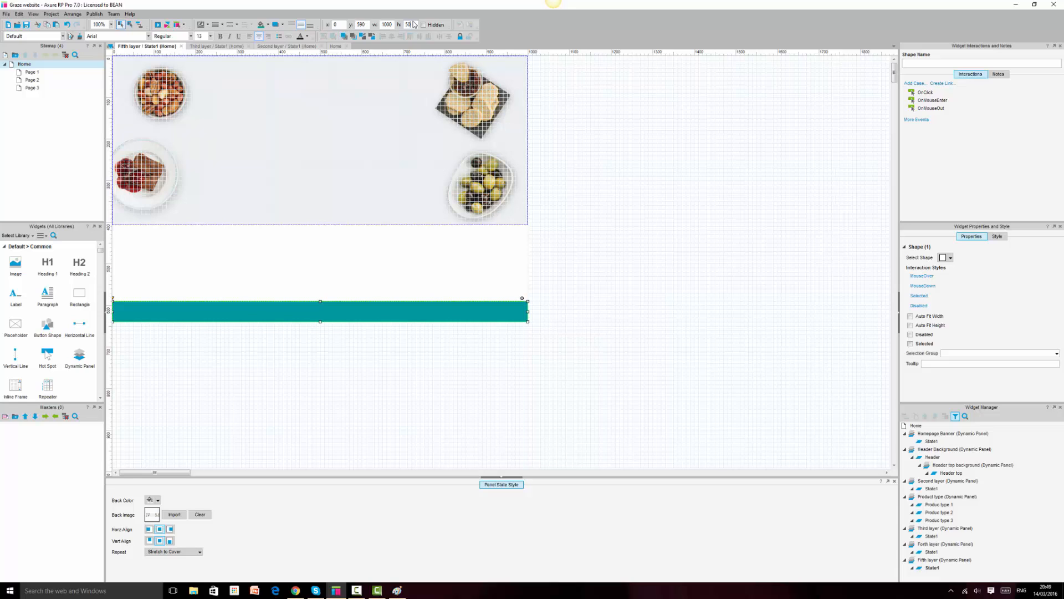
left_click(699, 358)
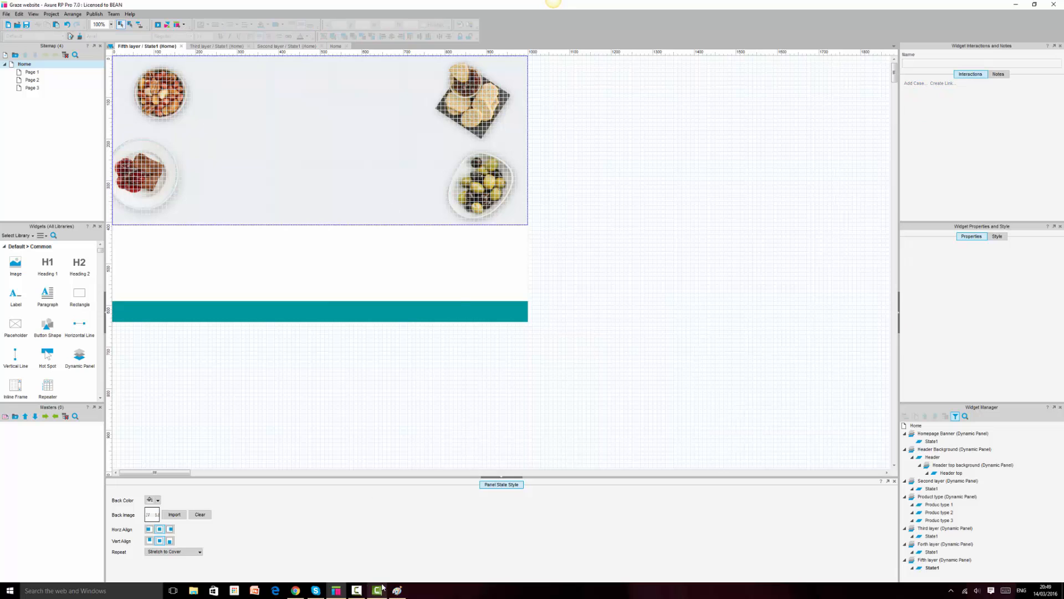
Switch to Chrome and inspect the size of the feature image in the graze page's A Better Choice section
left_click(297, 592)
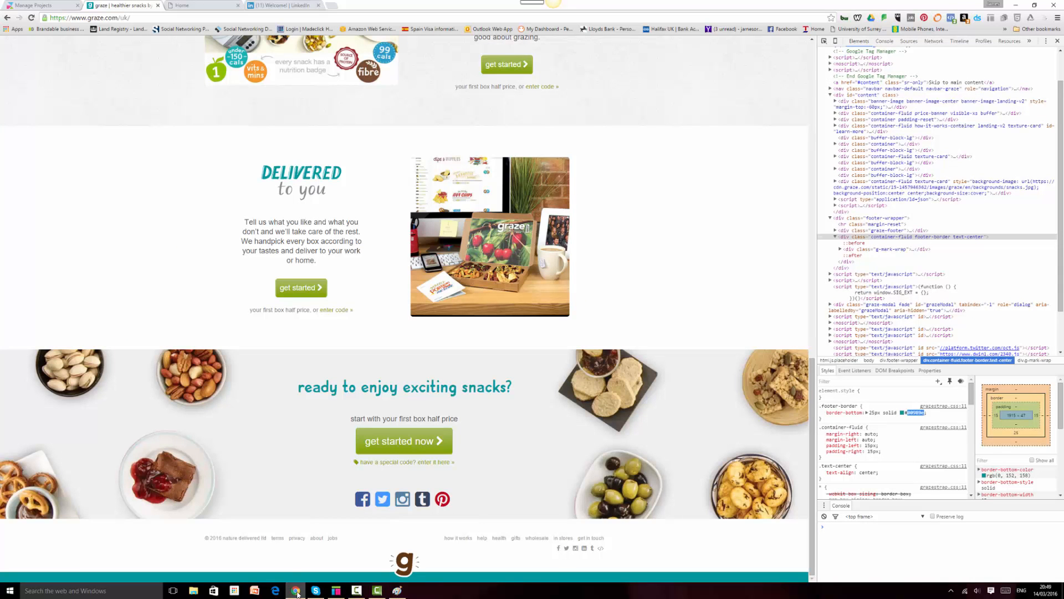
scroll(770, 237, "up", 5)
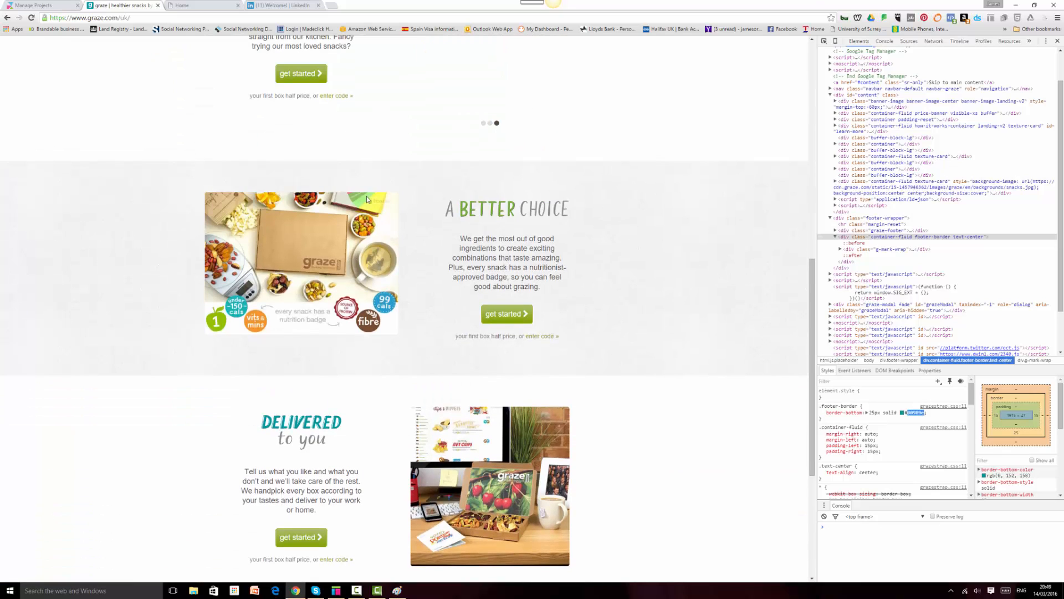
left_click(824, 41)
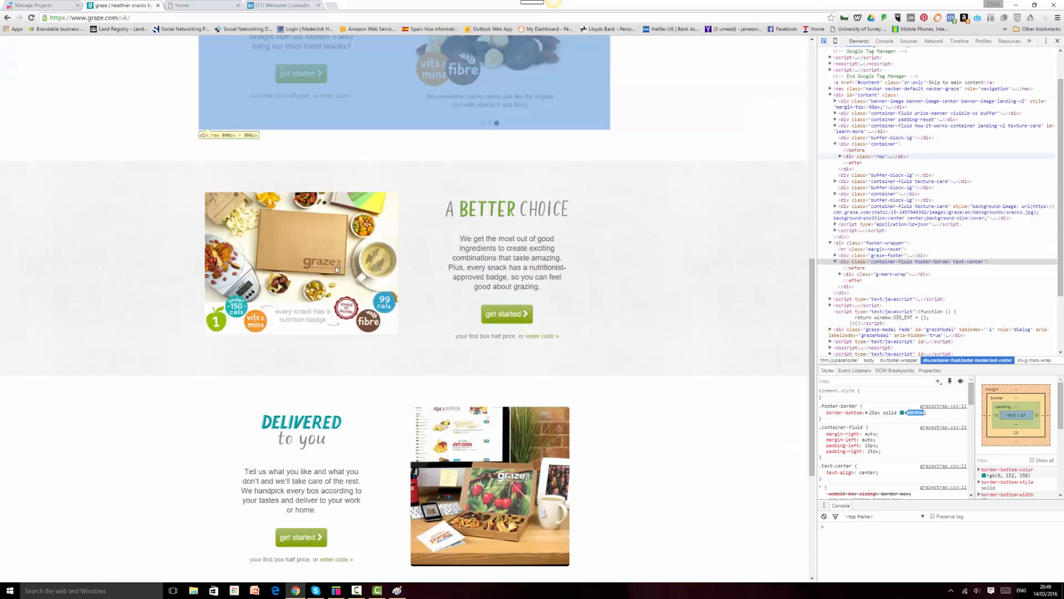
left_click(317, 242)
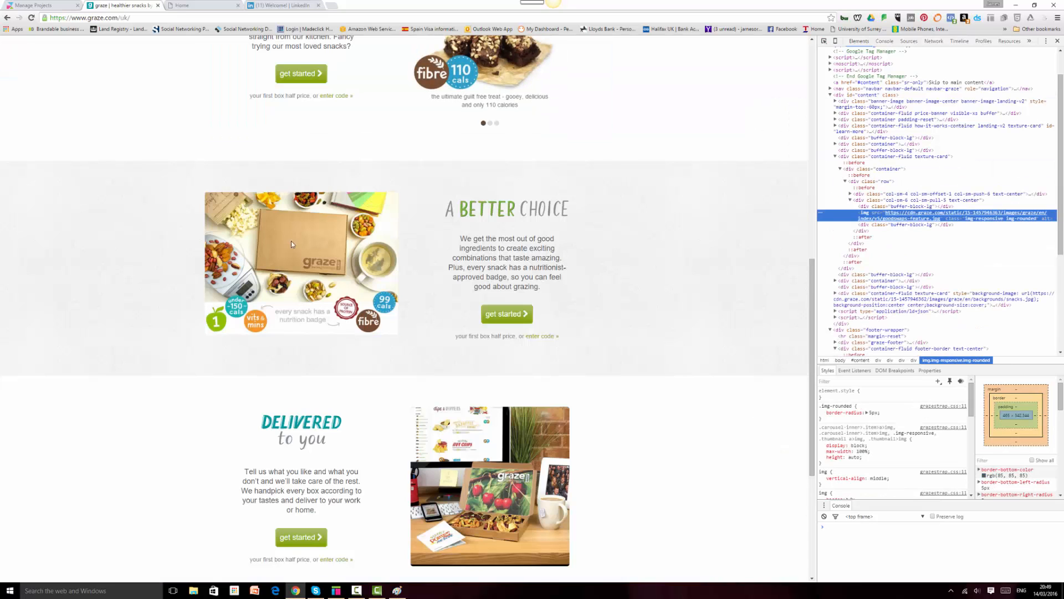
left_click(824, 42)
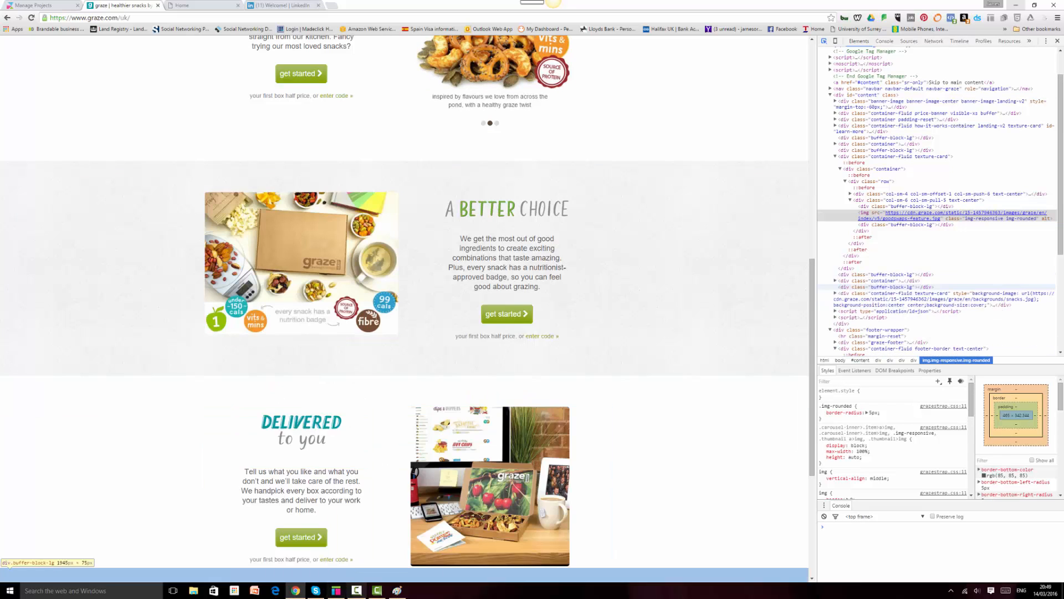
Return to Axure RP, cut the two white bars and the teal bar out of the Fifth layer state, and close that state
left_click(336, 590)
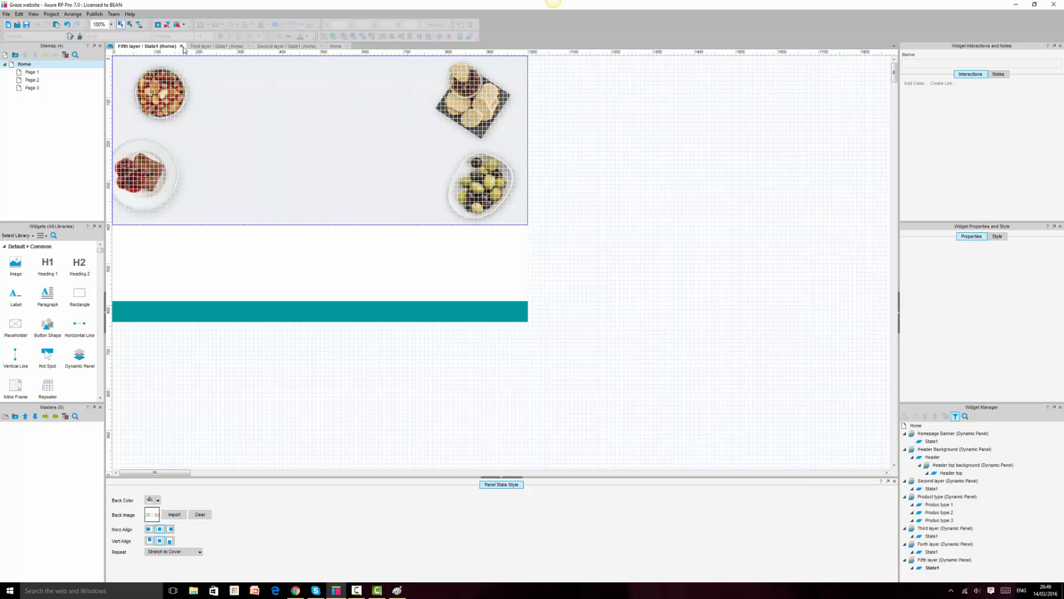
left_click(288, 247)
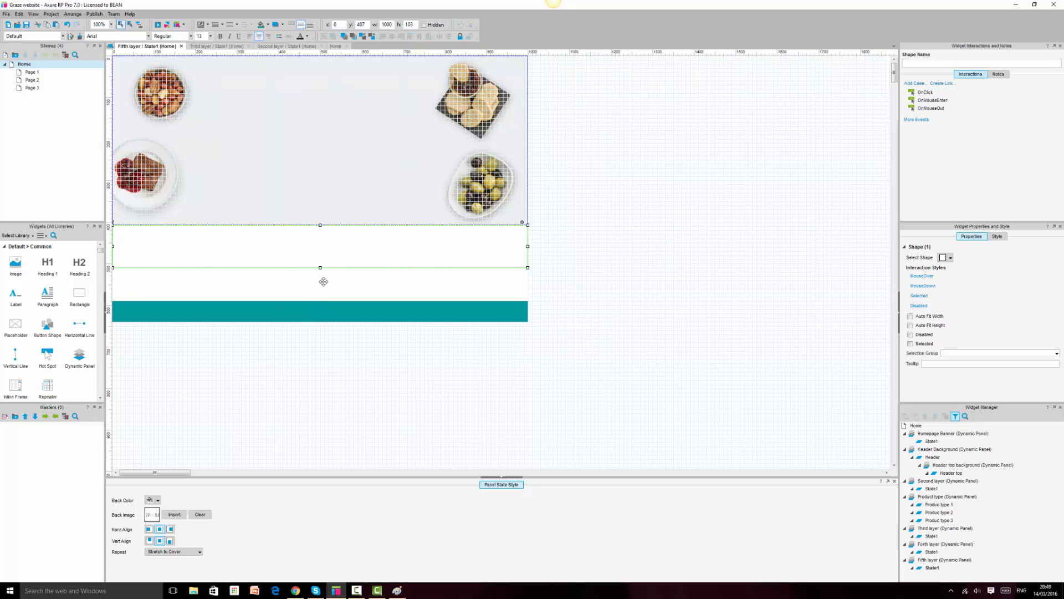
left_click(324, 282, "ctrl")
left_click(331, 315, "ctrl")
key("Delete")
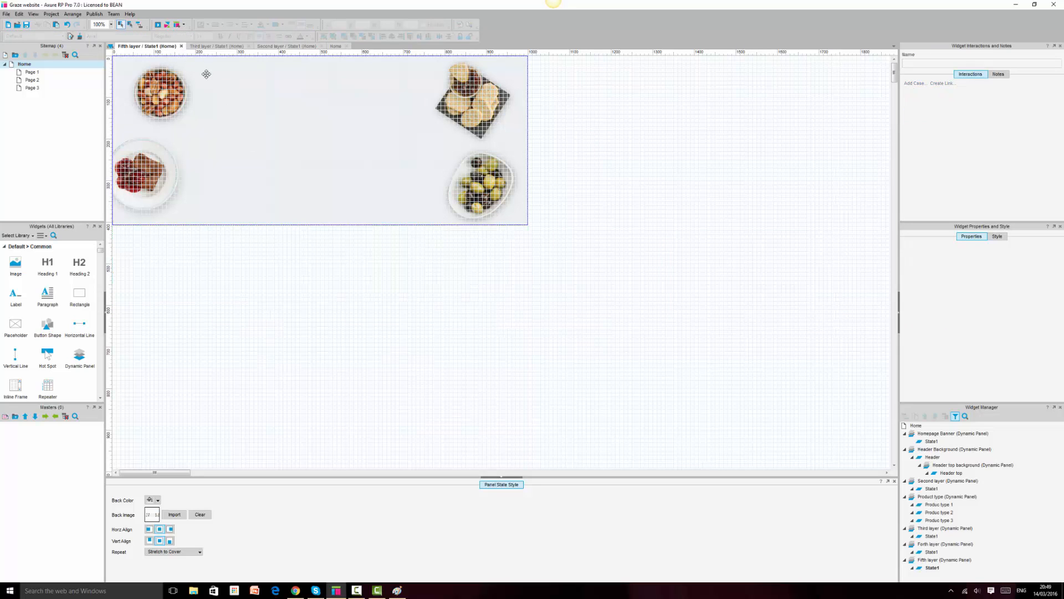
left_click(181, 46)
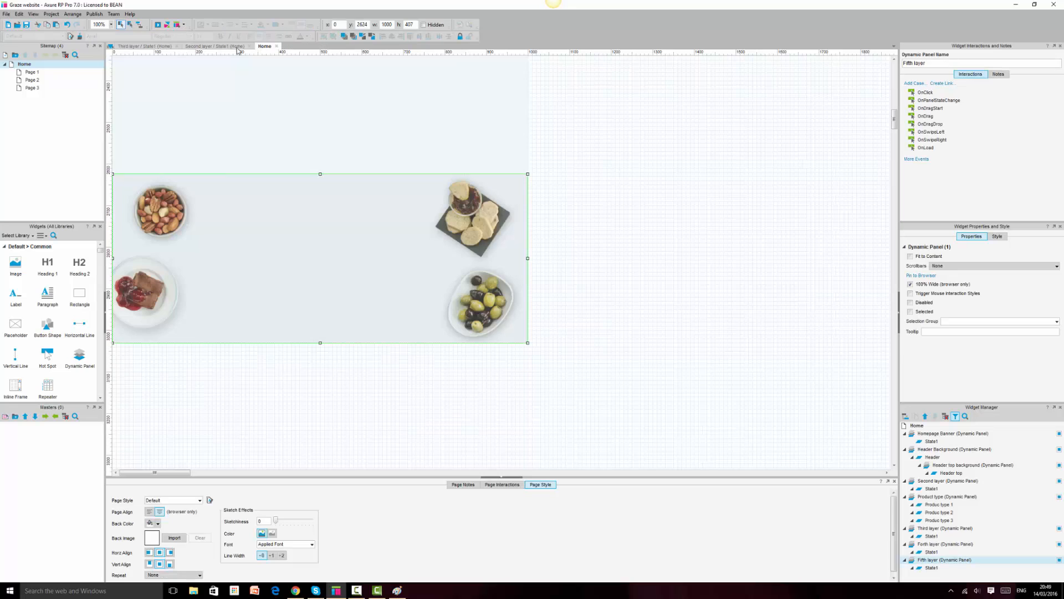
Paste the three bars onto the Home page and place them directly below the Fifth layer panel, at x 0, y 3031
left_click(737, 332)
key("ctrl+v")
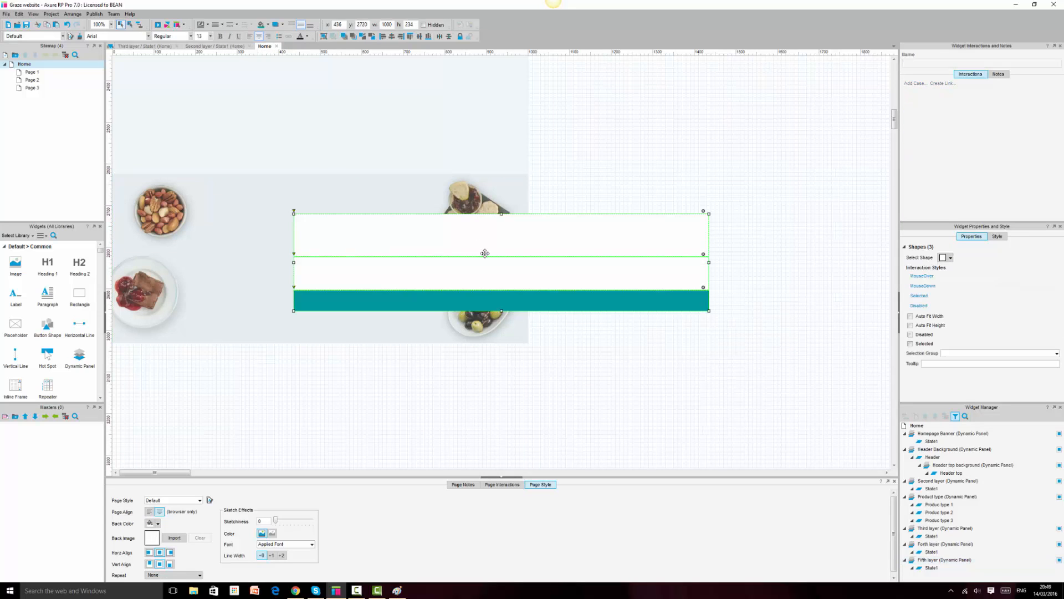
left_click_drag(544, 243, 365, 372)
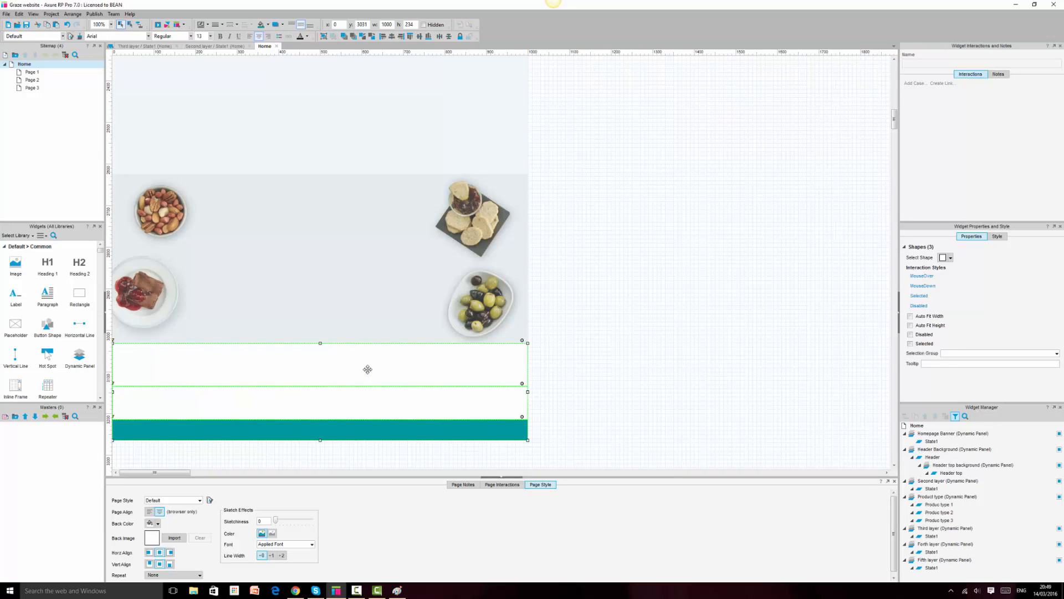
left_click(640, 306)
Place an image widget near the upper left of the empty grey Third layer section, at about x 120, y 1670
scroll(641, 306, "up", 5)
scroll(632, 302, "up", 8)
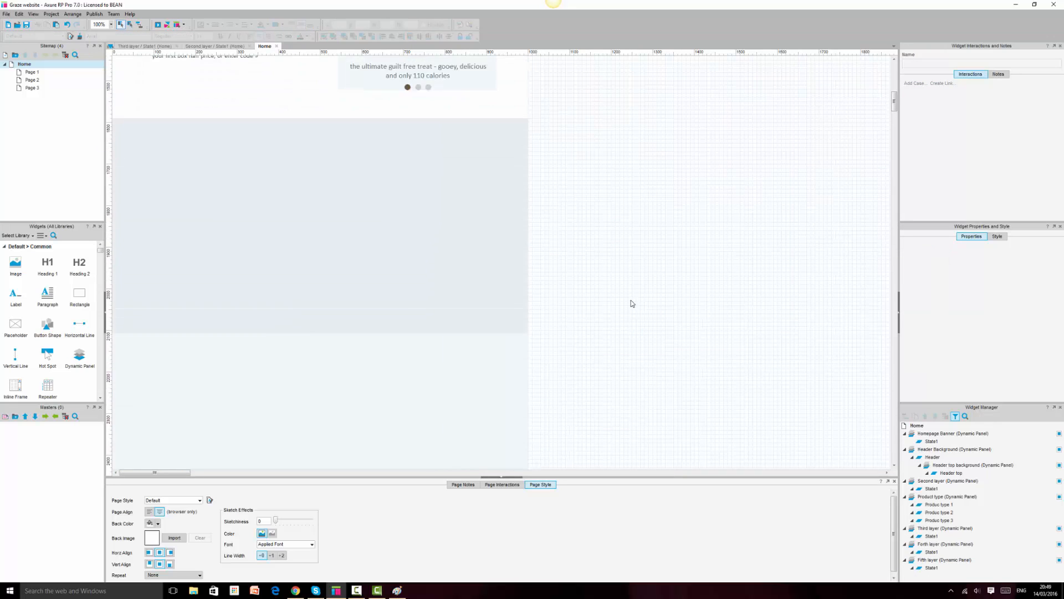
left_click_drag(15, 263, 173, 236)
Recheck the feature image's size in Chrome, then size the Axure image widget to 465 by 343 and move it to about x 74, y 1677
left_click(295, 591)
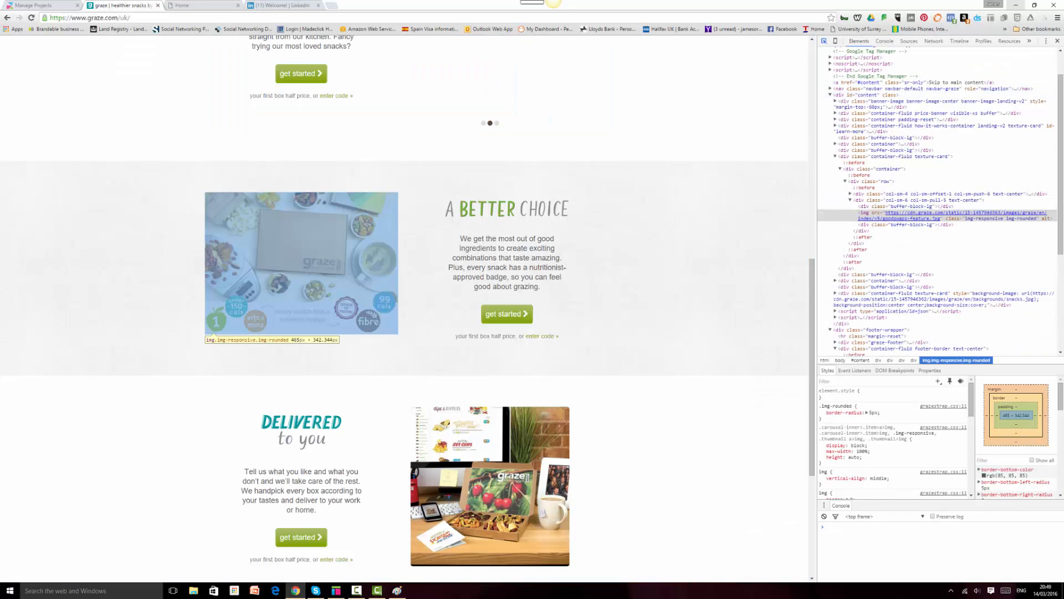
left_click(336, 591)
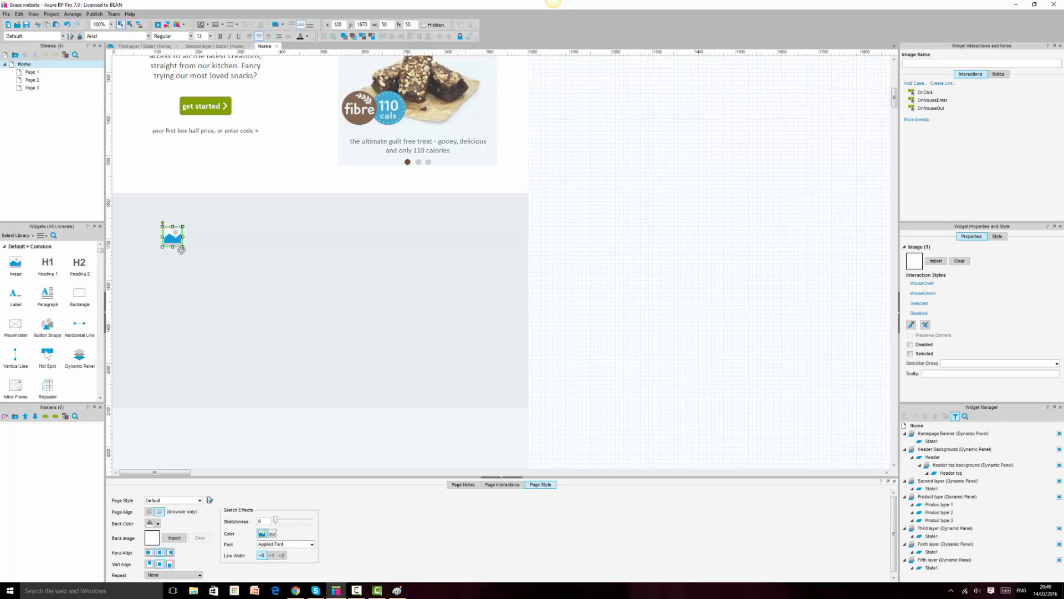
double_click(387, 24)
type("465")
key("Tab")
type("3")
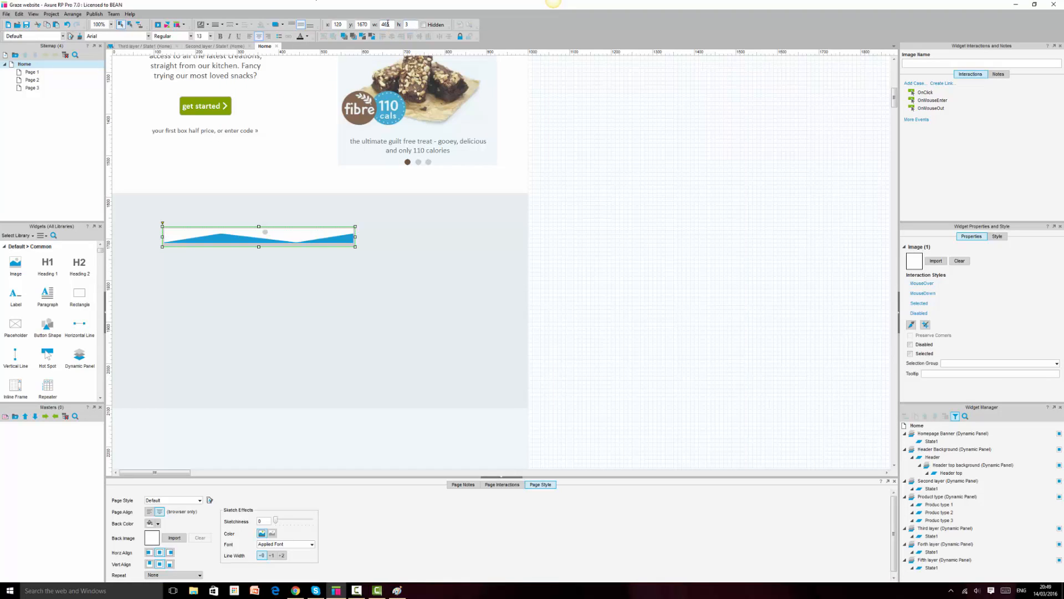
type("43")
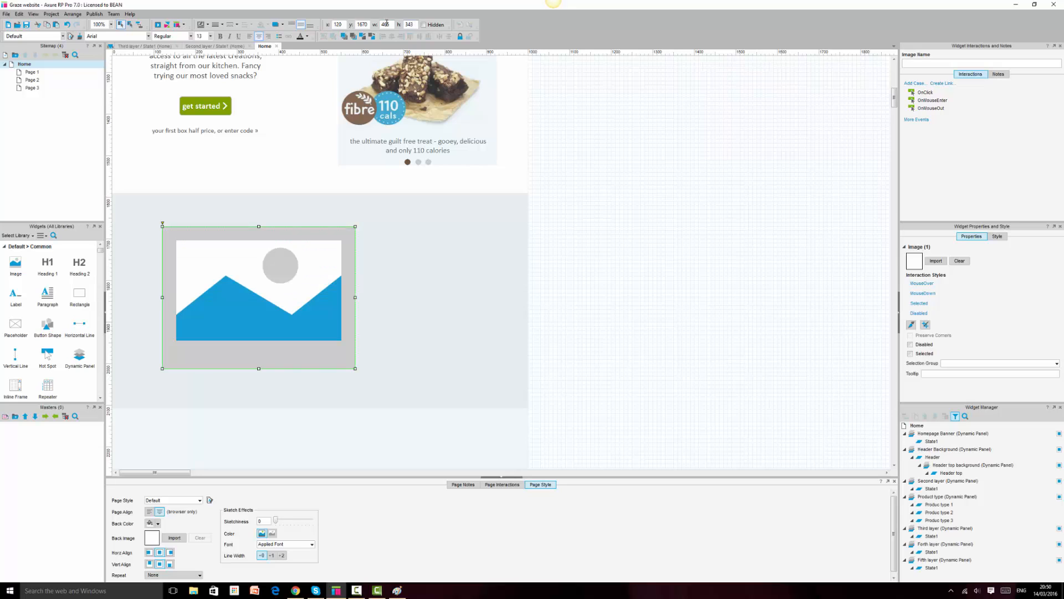
mouse_move(272, 284)
left_mouse_down()
mouse_move(234, 286)
mouse_move(261, 290)
left_mouse_up()
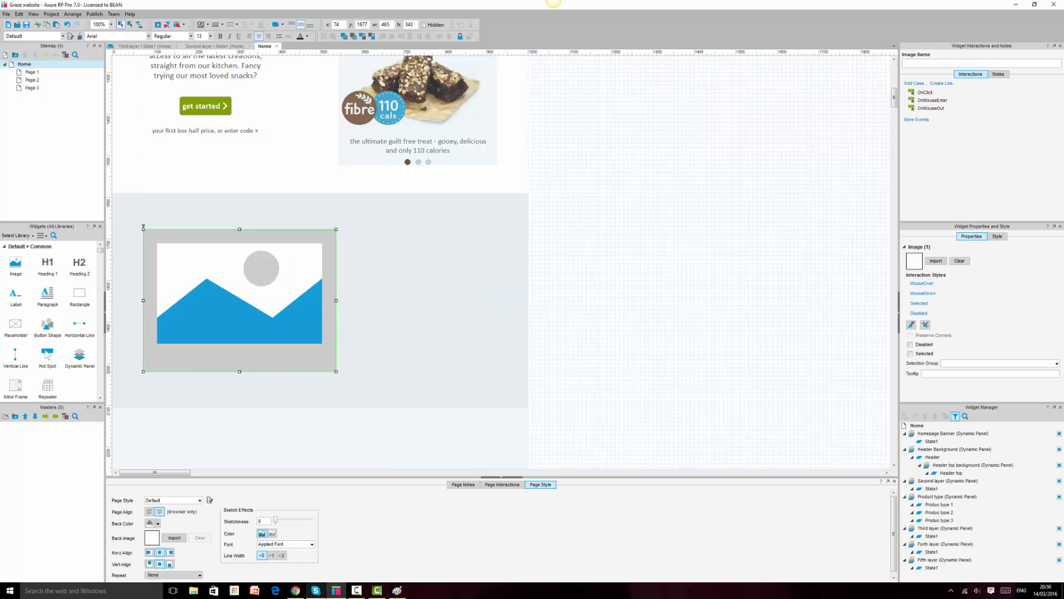
Check the graze page in Chrome, then load the goodswaps-feature picture into the Axure image widget without autosizing it
left_click(297, 591)
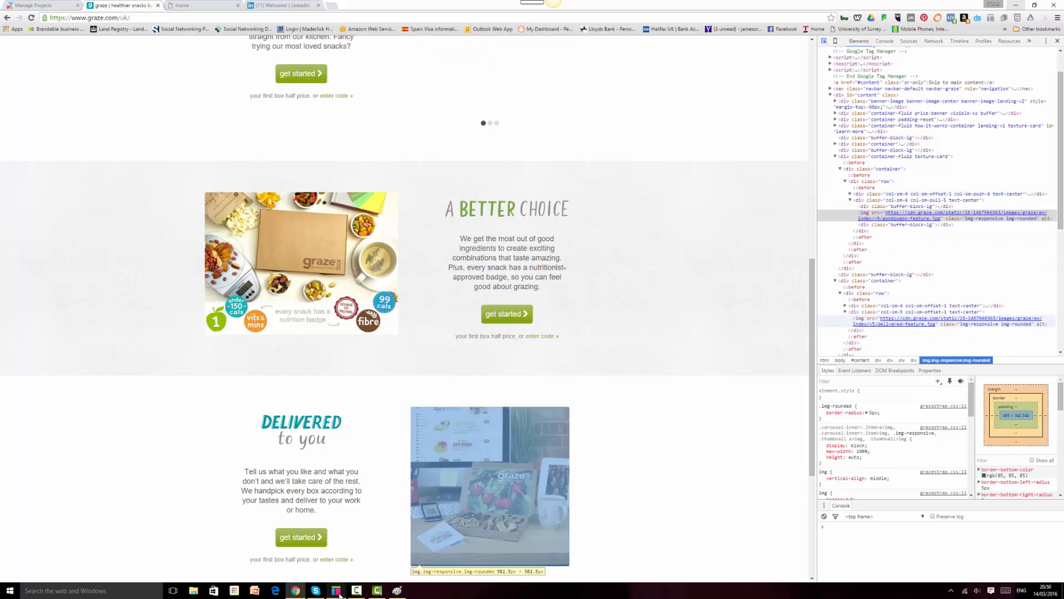
left_click(339, 592)
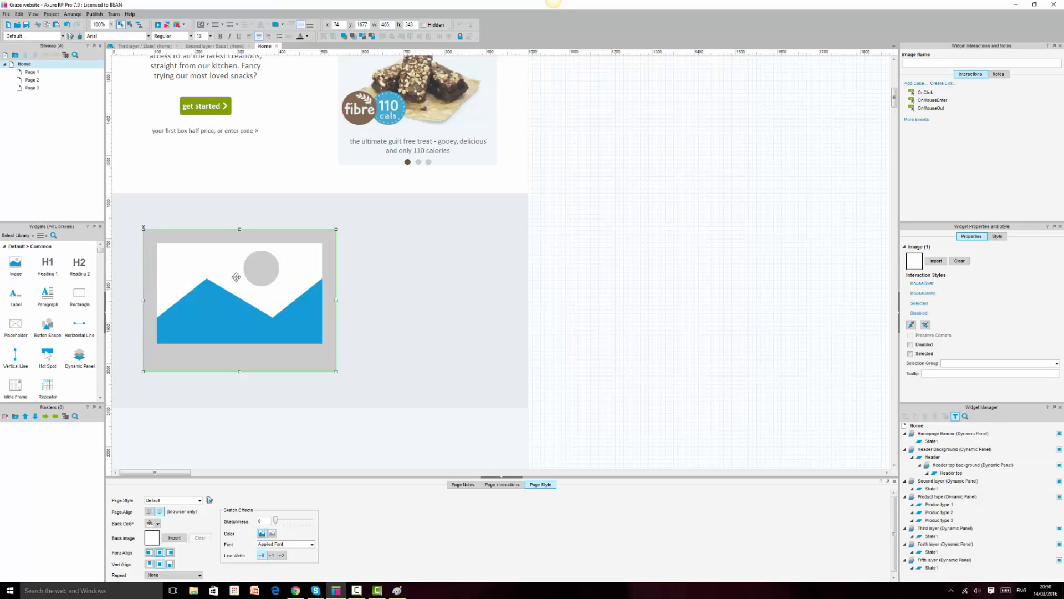
double_click(216, 274)
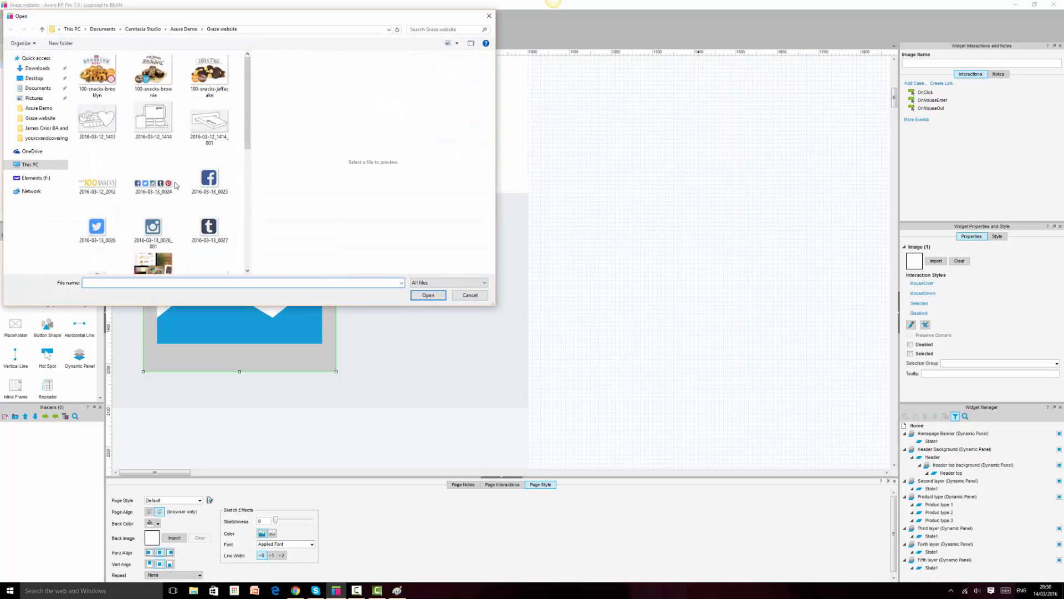
scroll(176, 185, "down", 5)
scroll(175, 185, "up", 2)
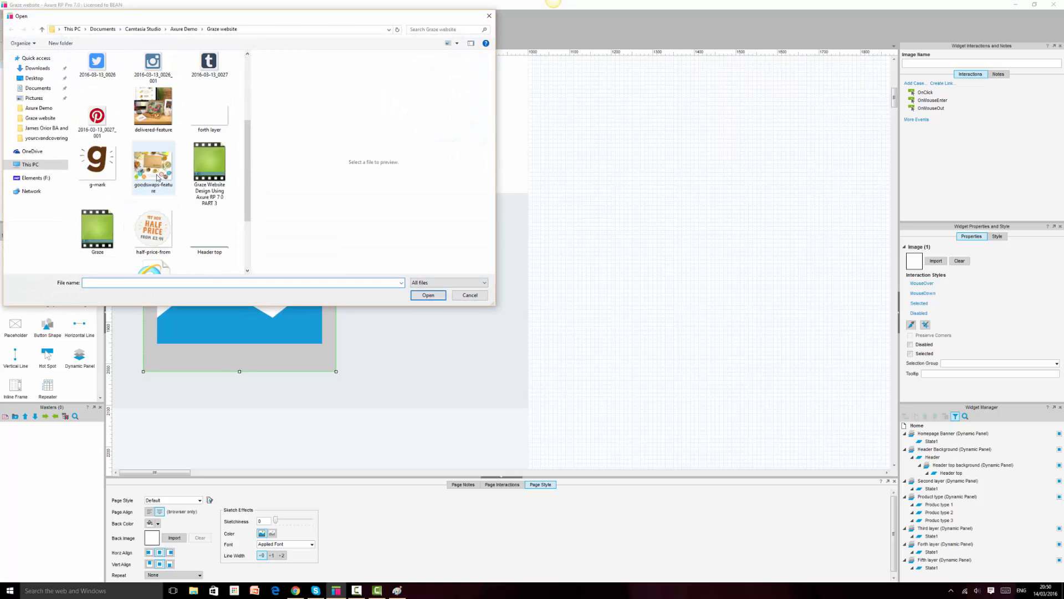
left_click(157, 178)
left_click(426, 295)
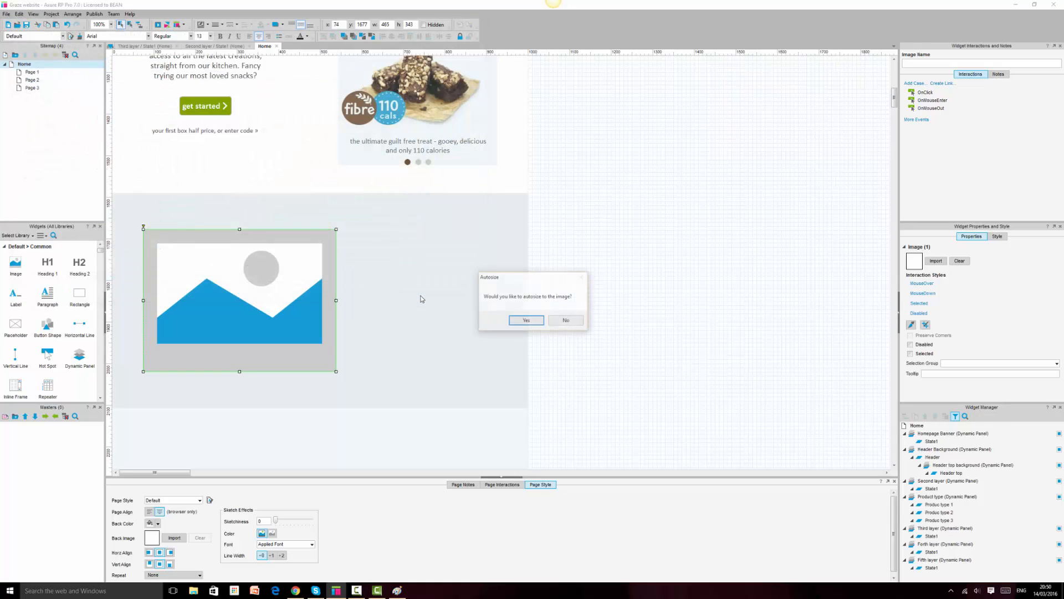
left_click(566, 320)
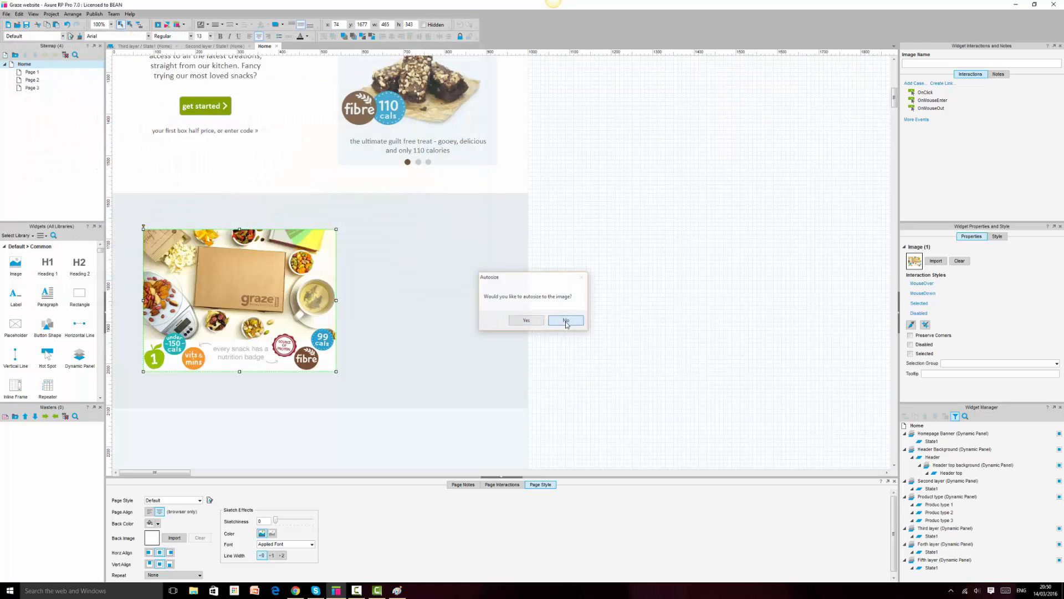
left_click(599, 319)
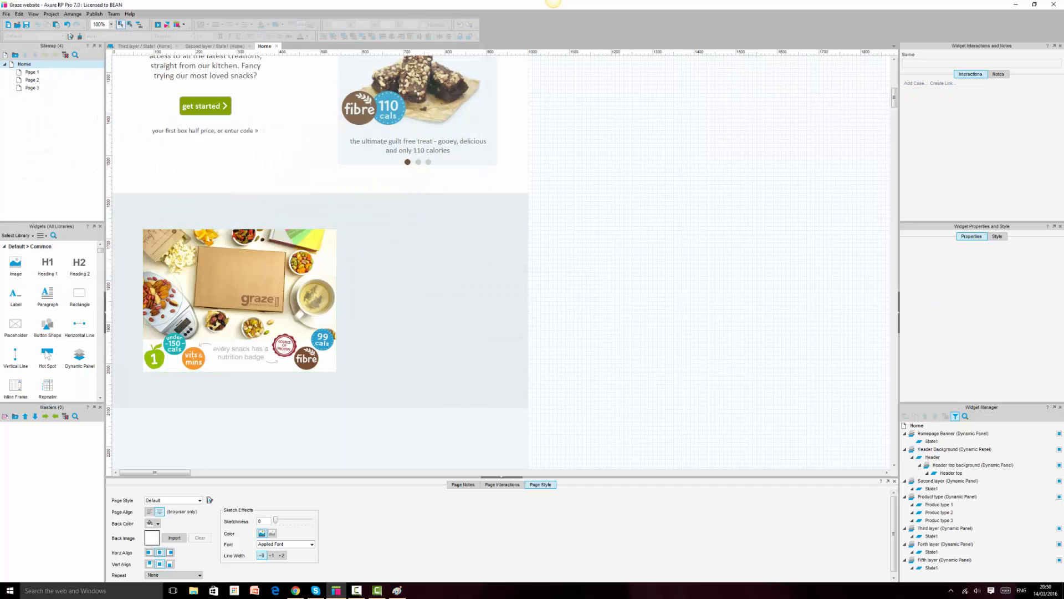
Copy the A Better Choice paragraph from the graze page in Chrome and paste it beside the Axure design, at about x 1140, y 1484
left_click(296, 590)
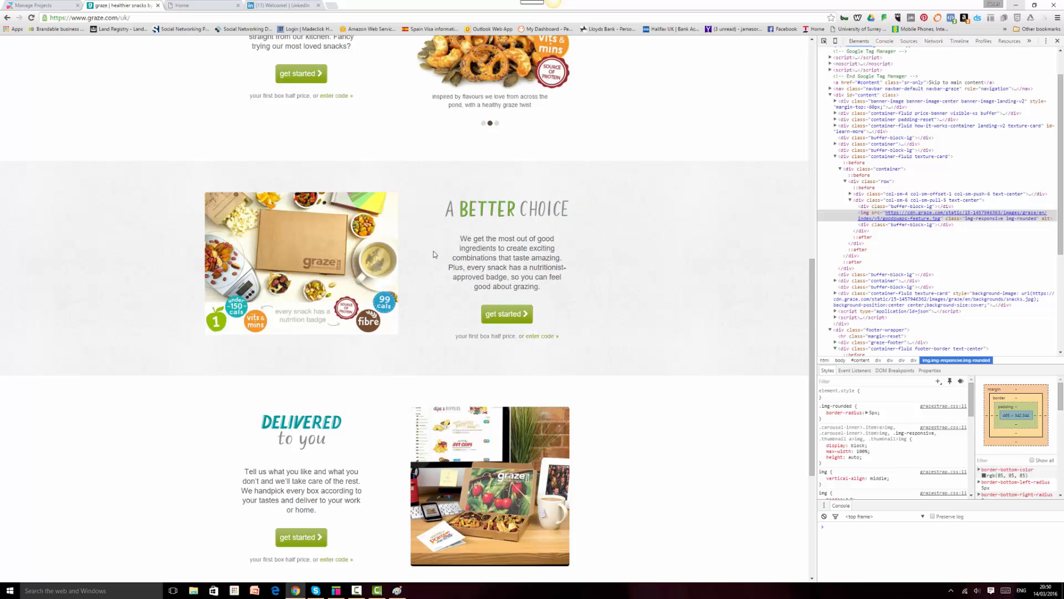
left_click_drag(462, 239, 543, 286)
key("ctrl+c")
right_click(532, 275)
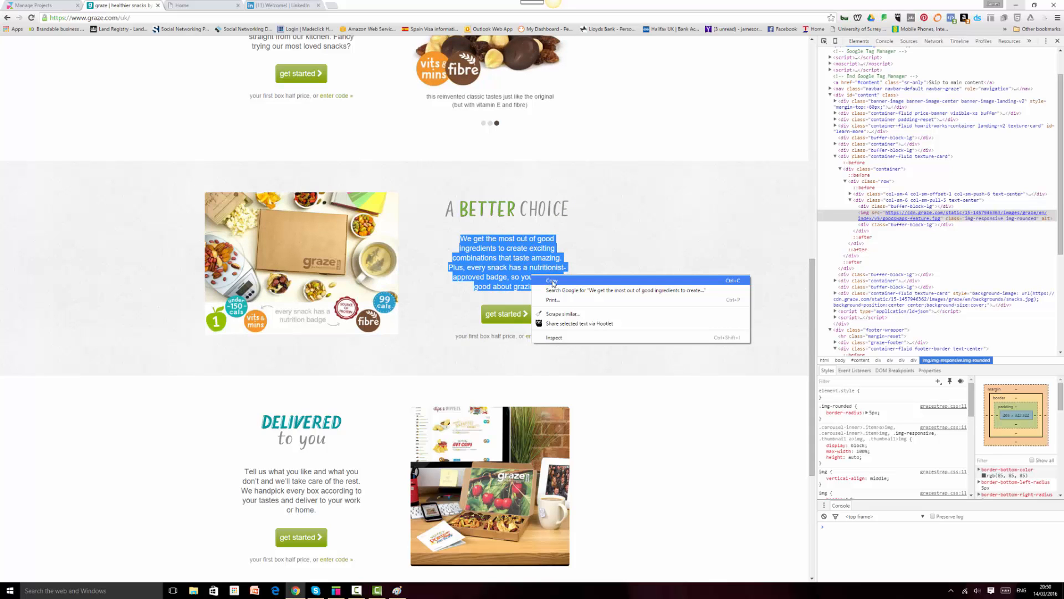
left_click(576, 281)
left_click(336, 590)
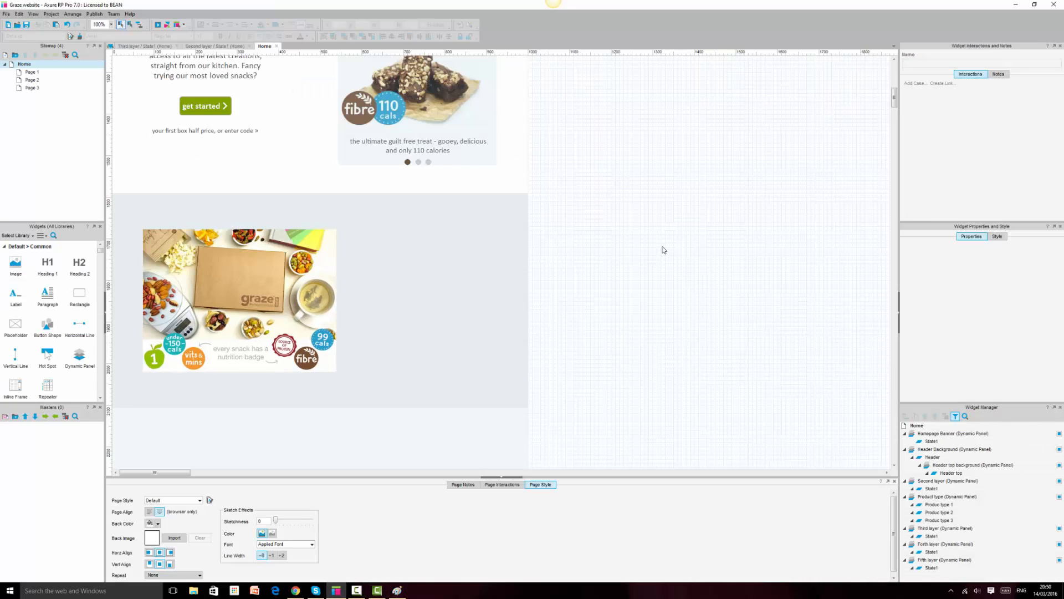
key("ctrl+v")
left_click_drag(483, 262, 611, 172)
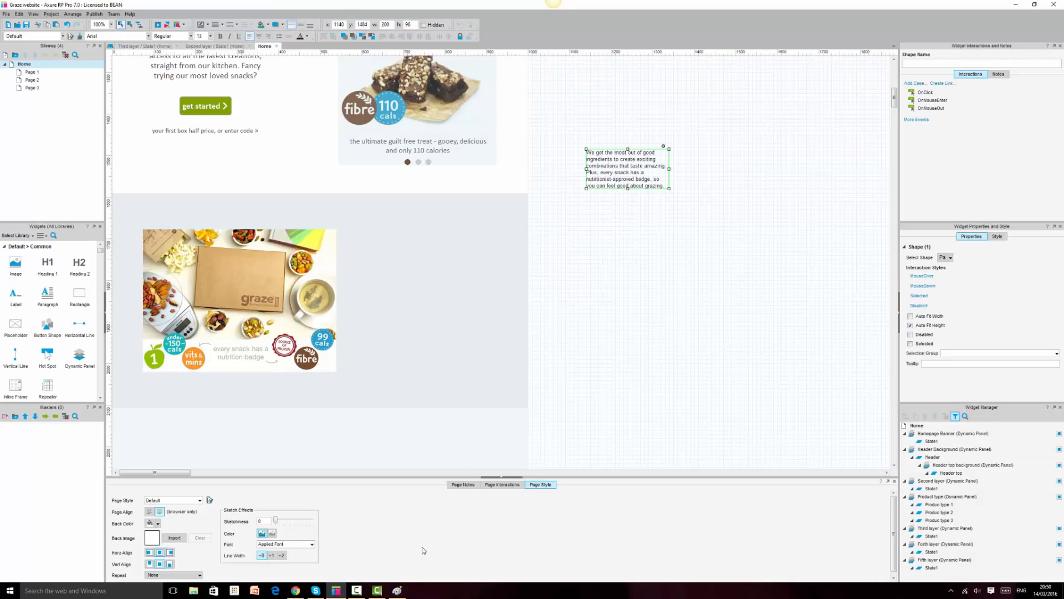
Copy the "your first box half price, or enter code »" line from Chrome and paste it beside the Axure design, below the pasted paragraph
left_click(296, 591)
left_click(600, 336)
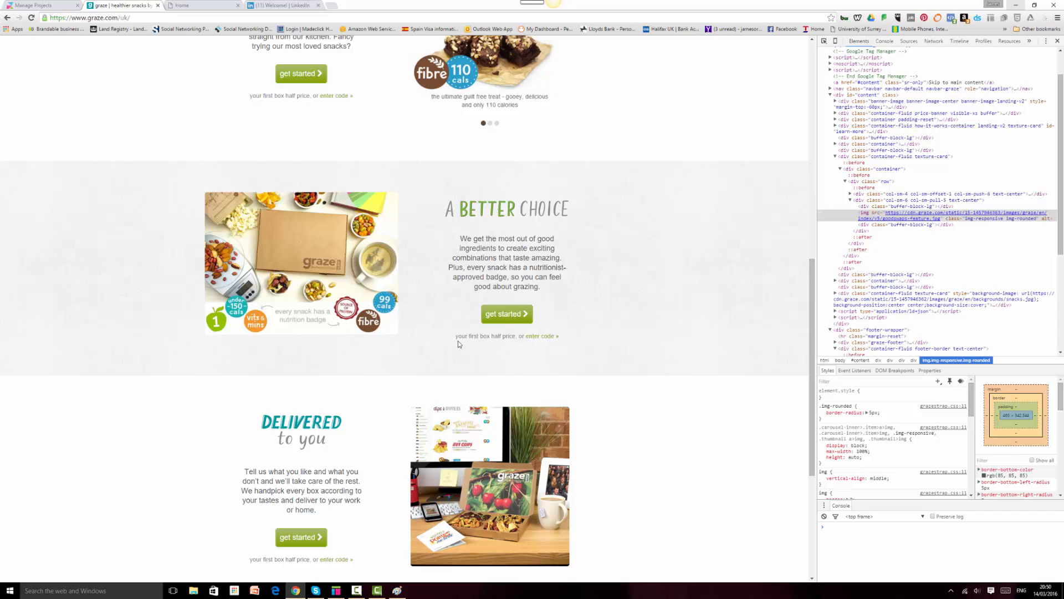
left_click_drag(457, 336, 561, 335)
key("ctrl+c")
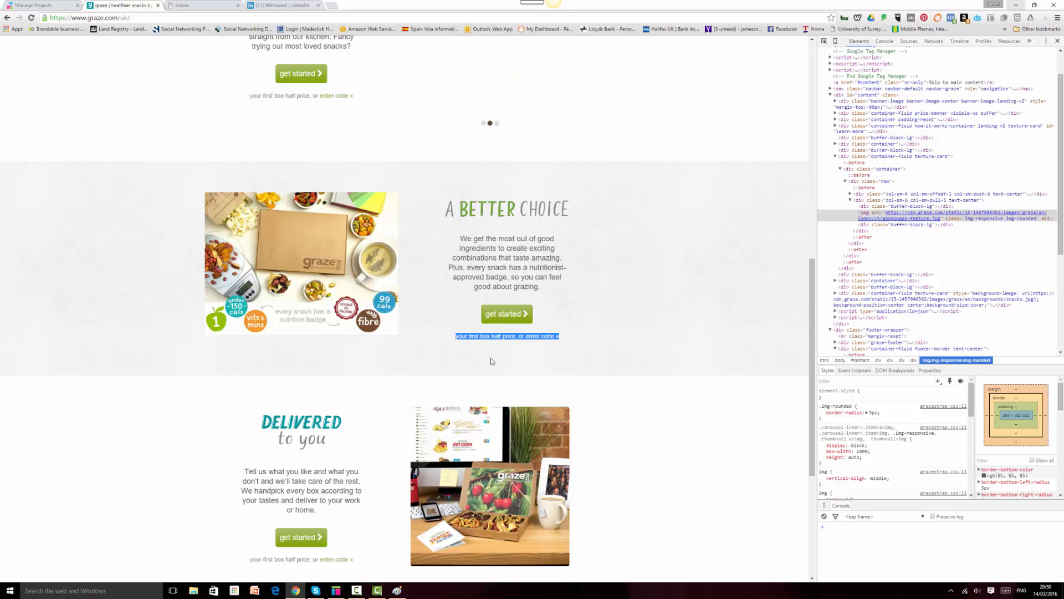
left_click(337, 591)
left_click(650, 289)
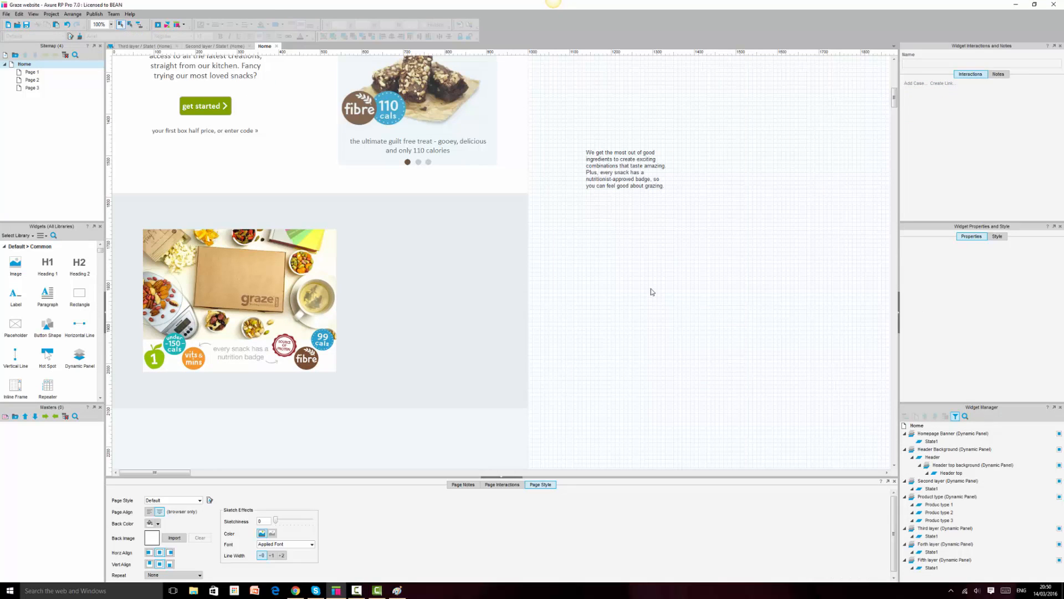
key("ctrl+v")
left_click_drag(494, 264, 608, 256)
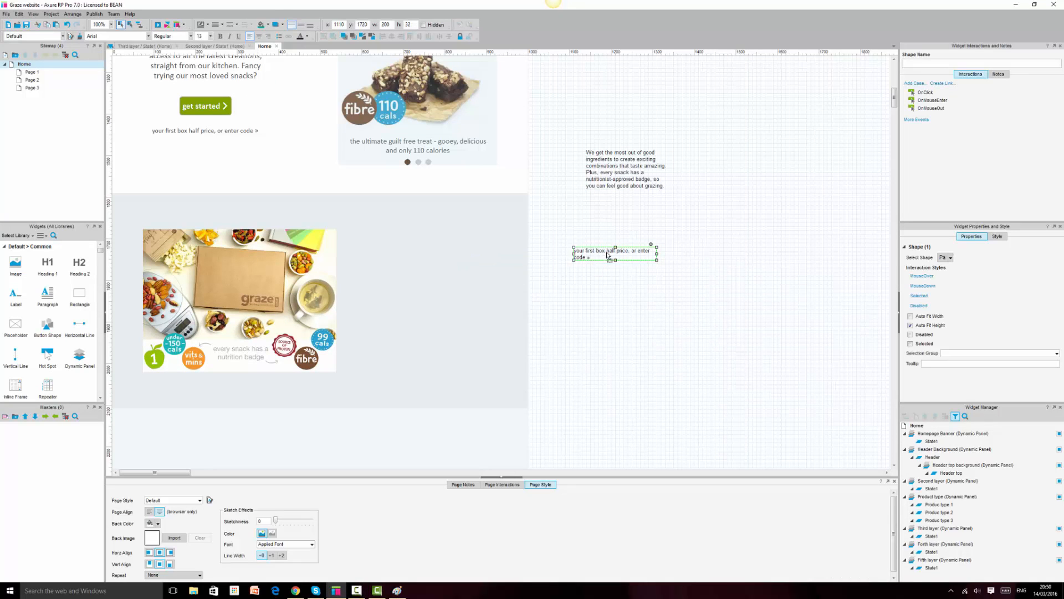
Copy the Delivered to You paragraph from the graze page in Chrome and paste it into the Forth layer section in Axure RP
left_click(296, 590)
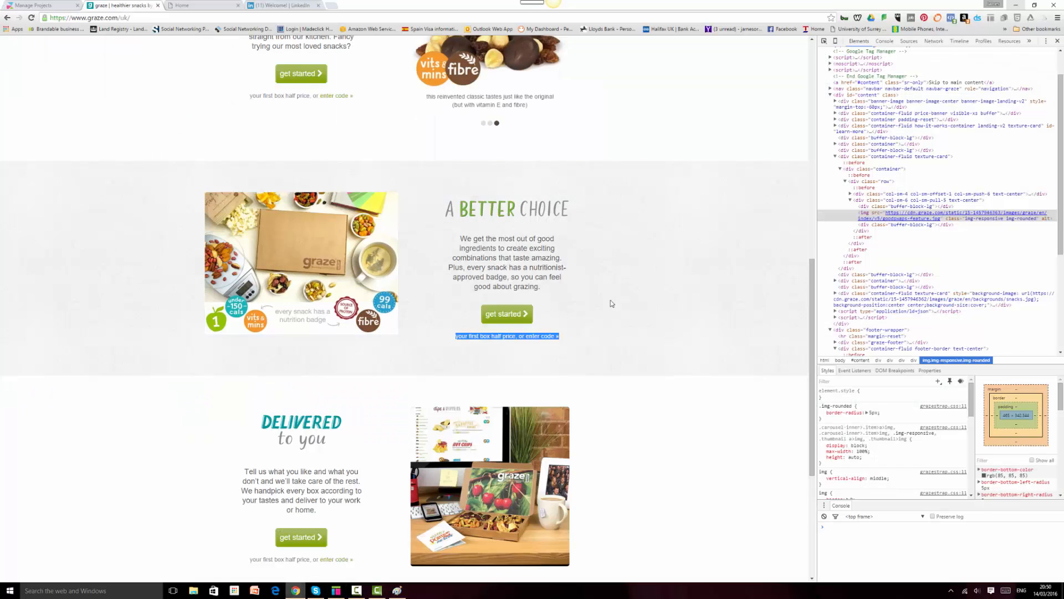
left_click(652, 437)
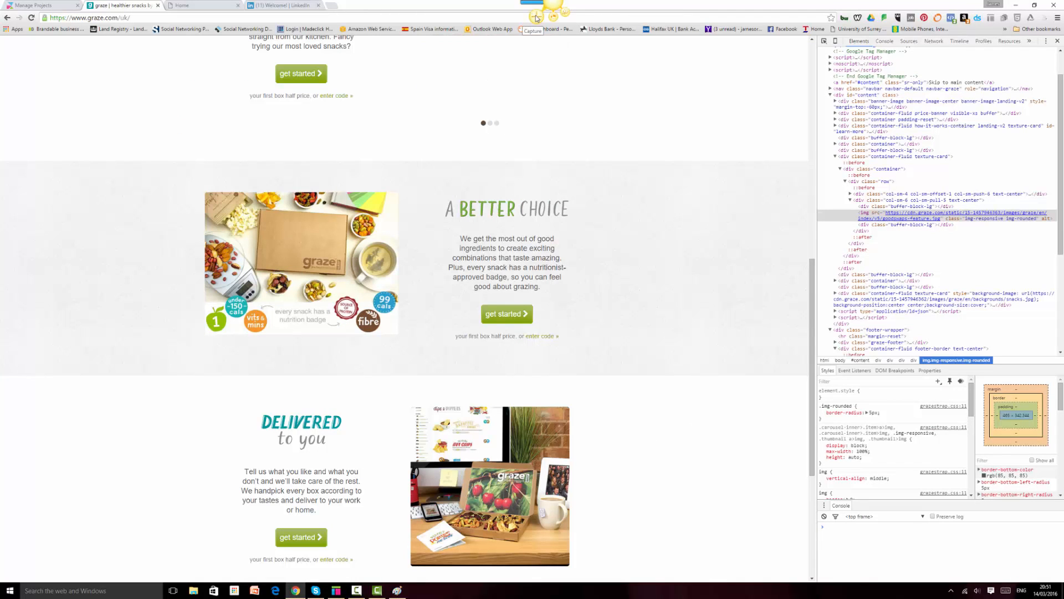
scroll(336, 399, "down", 3)
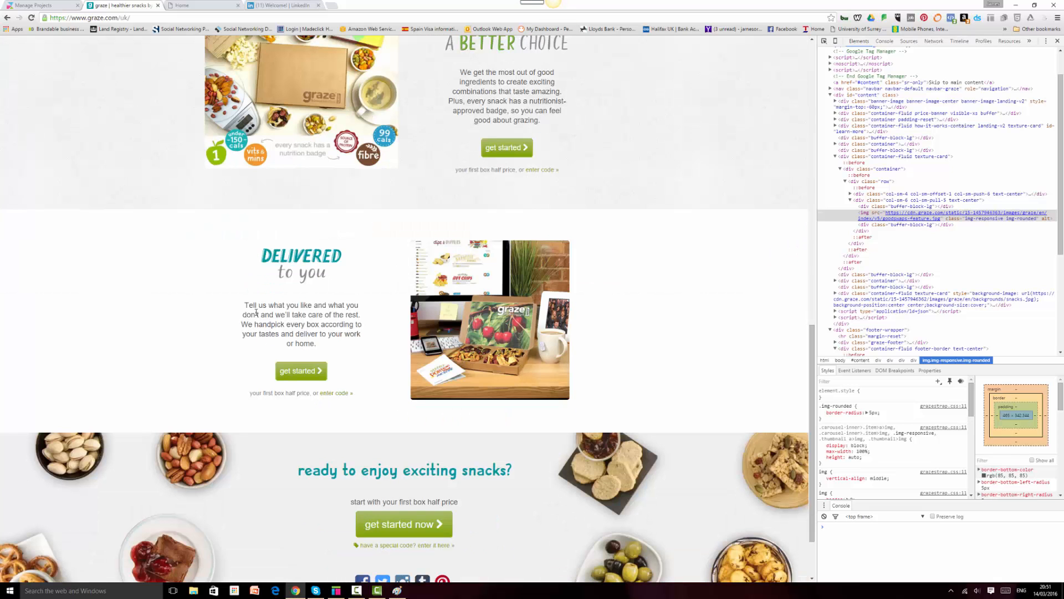
left_click_drag(245, 303, 368, 344)
key("ctrl+c")
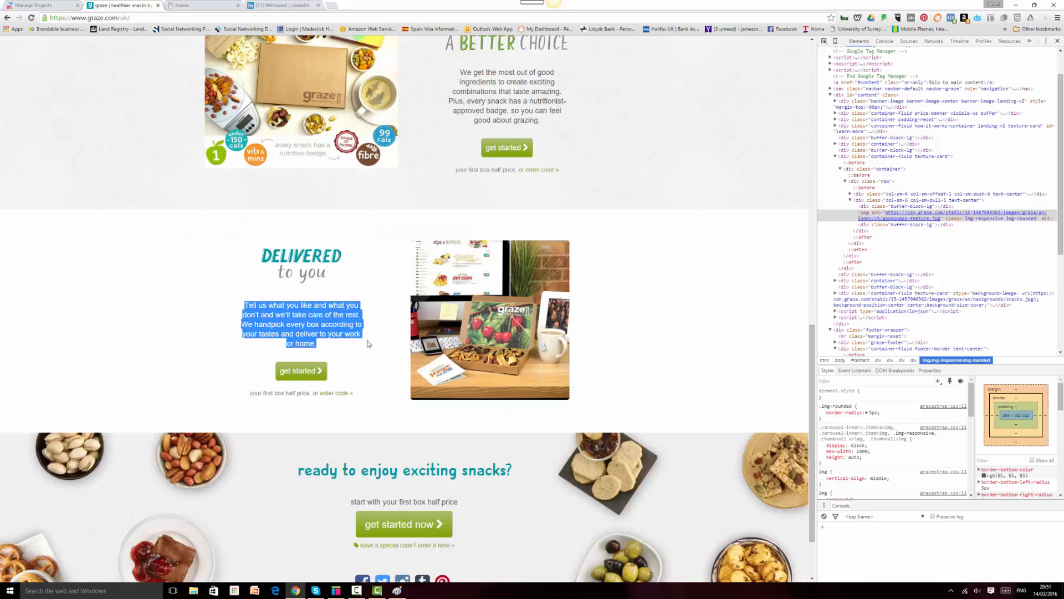
left_click(336, 590)
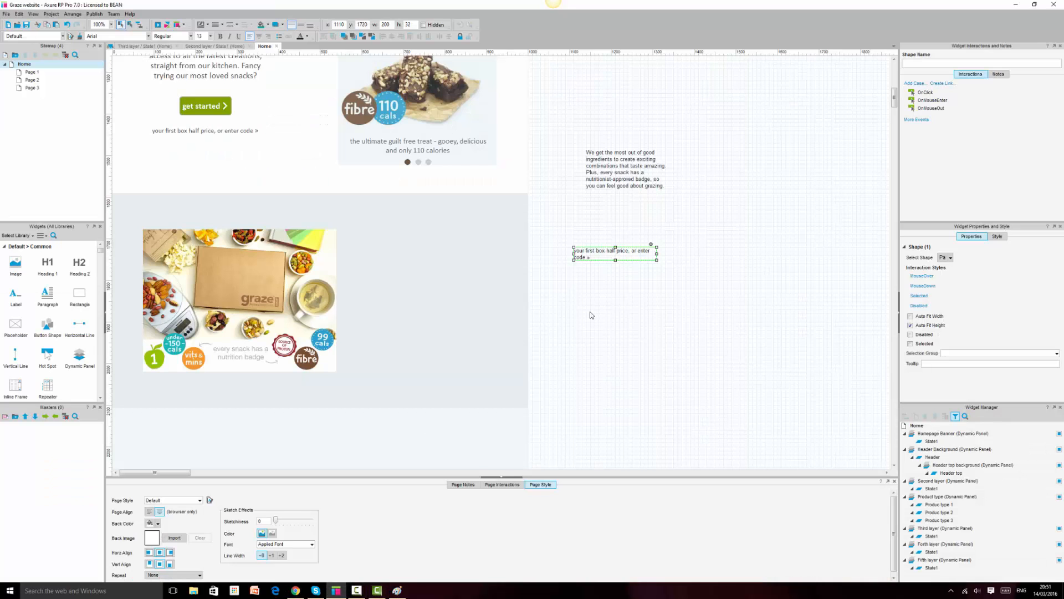
scroll(665, 349, "down", 3)
key("ctrl+v")
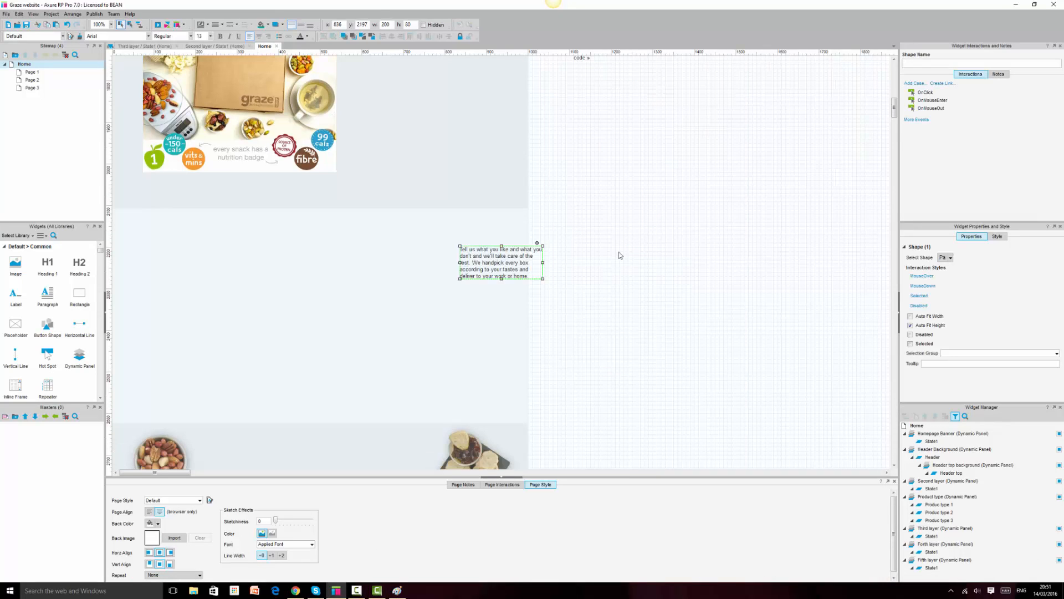
left_click_drag(487, 261, 424, 271)
Move the A Better Choice paragraph and the half-price line into the Third layer section, beside the feature image
scroll(424, 271, "up", 3)
left_click(616, 119)
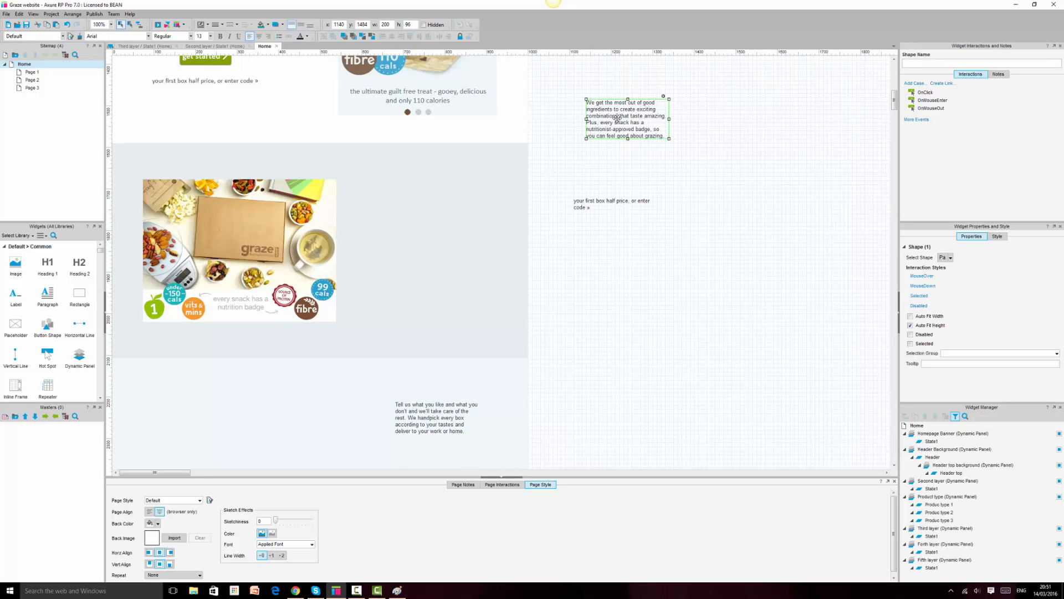
left_click_drag(617, 118, 459, 183)
left_click_drag(601, 205, 472, 255)
Copy the half-price line under Delivered to You in Chrome and paste it below that paragraph in Axure RP's Forth layer section, at about x 690, y 2450
left_click(295, 590)
scroll(495, 375, "down", 2)
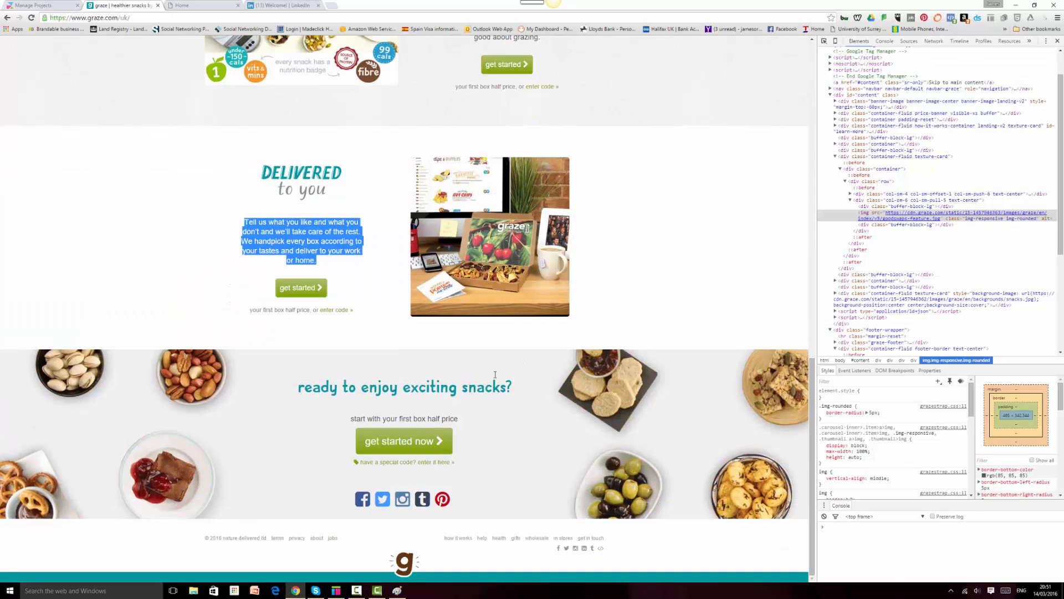
left_click_drag(250, 313, 369, 315)
key("ctrl+c")
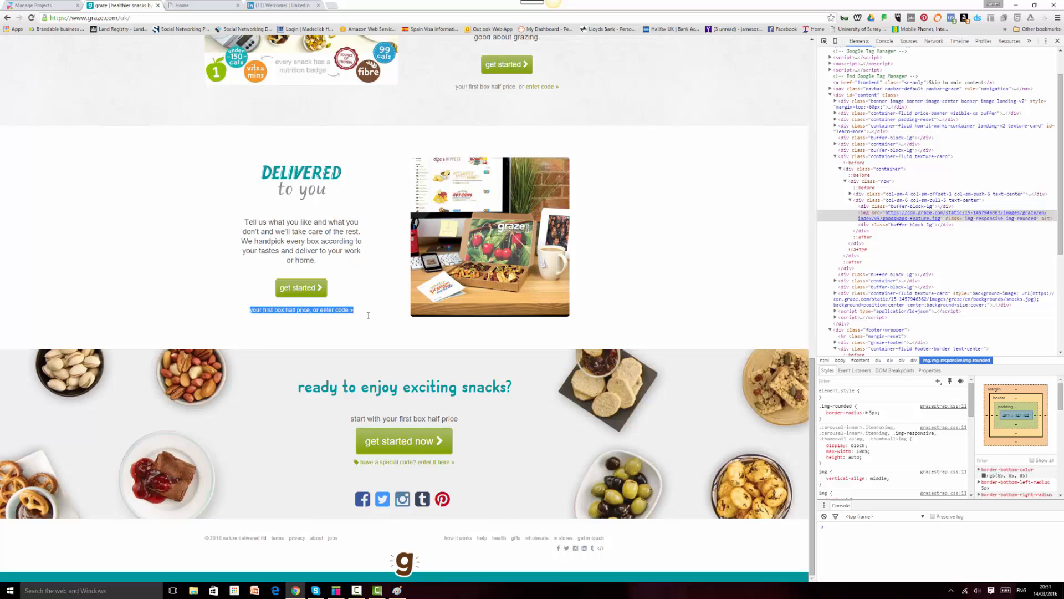
left_click(336, 591)
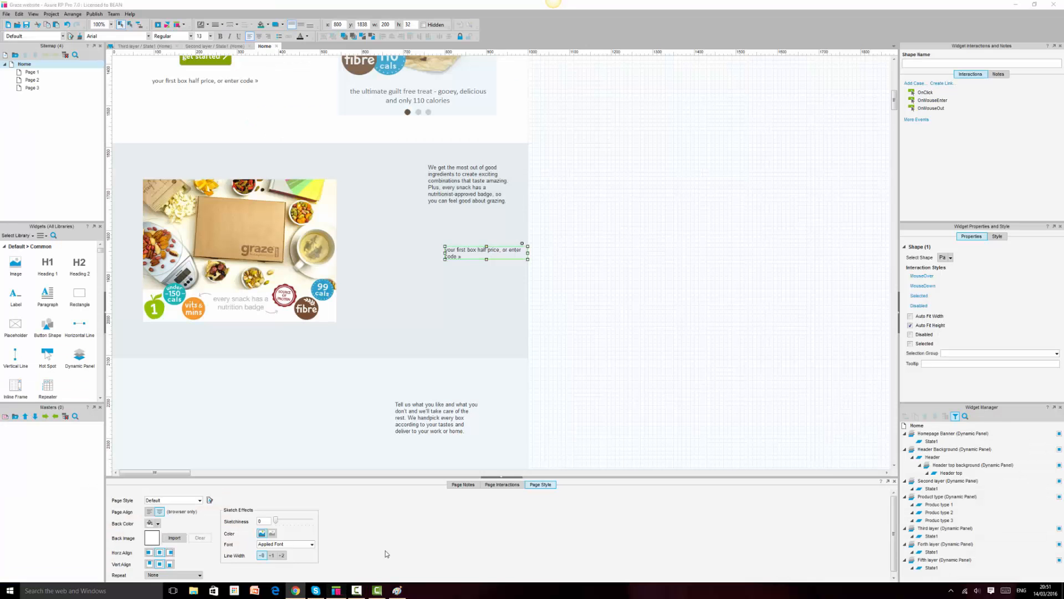
scroll(603, 316, "down", 1)
key("ctrl+v")
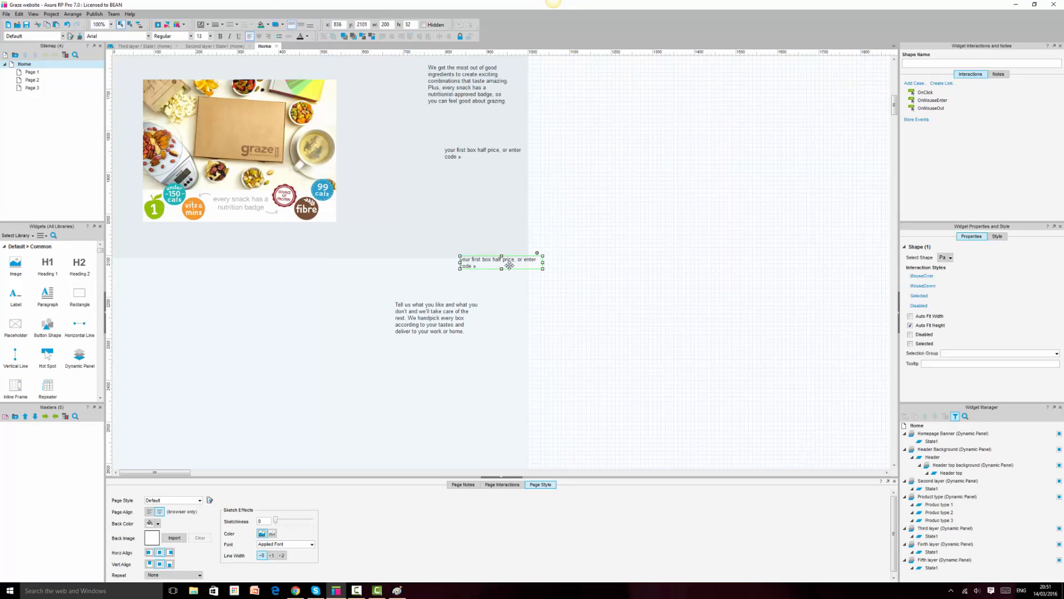
left_click_drag(491, 256, 427, 416)
scroll(648, 324, "down", 10)
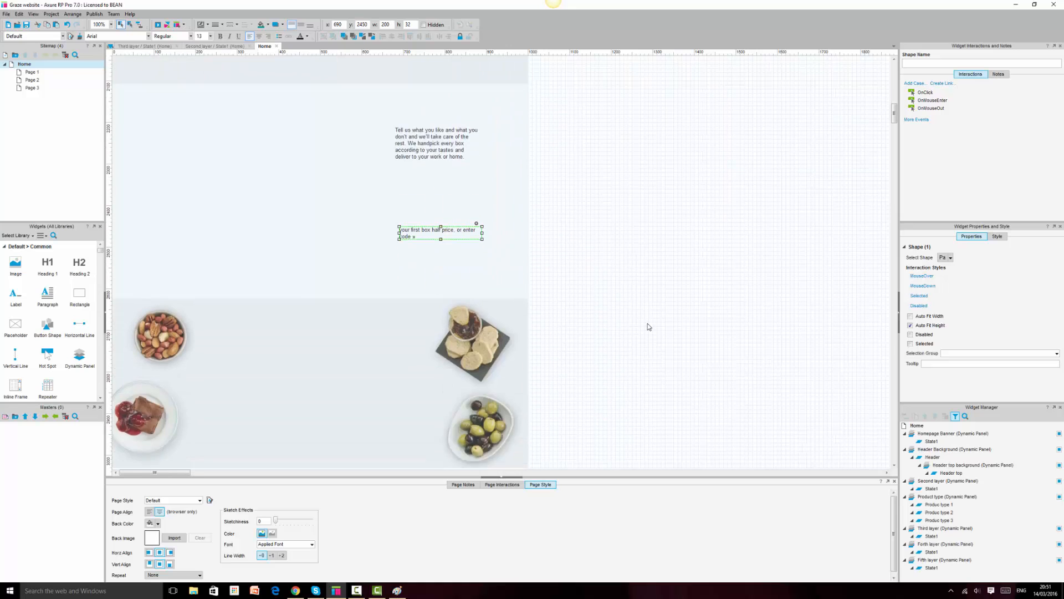
Copy the "ready to enjoy exciting snacks?" heading and the line below it from Chrome into Axure's snack background section, at about x 381, y 2682
left_click(302, 592)
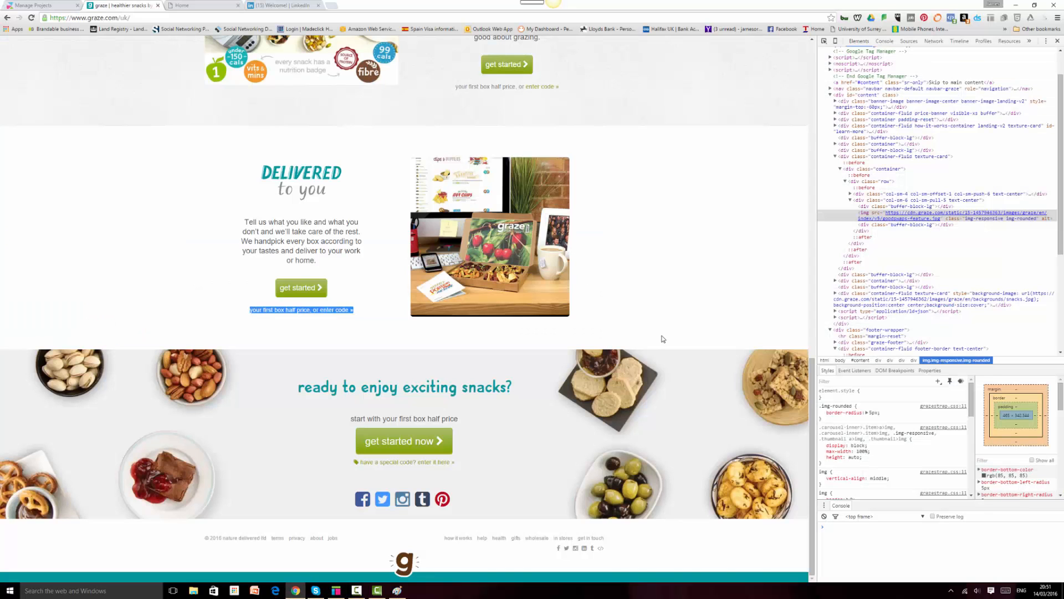
left_click_drag(299, 387, 513, 421)
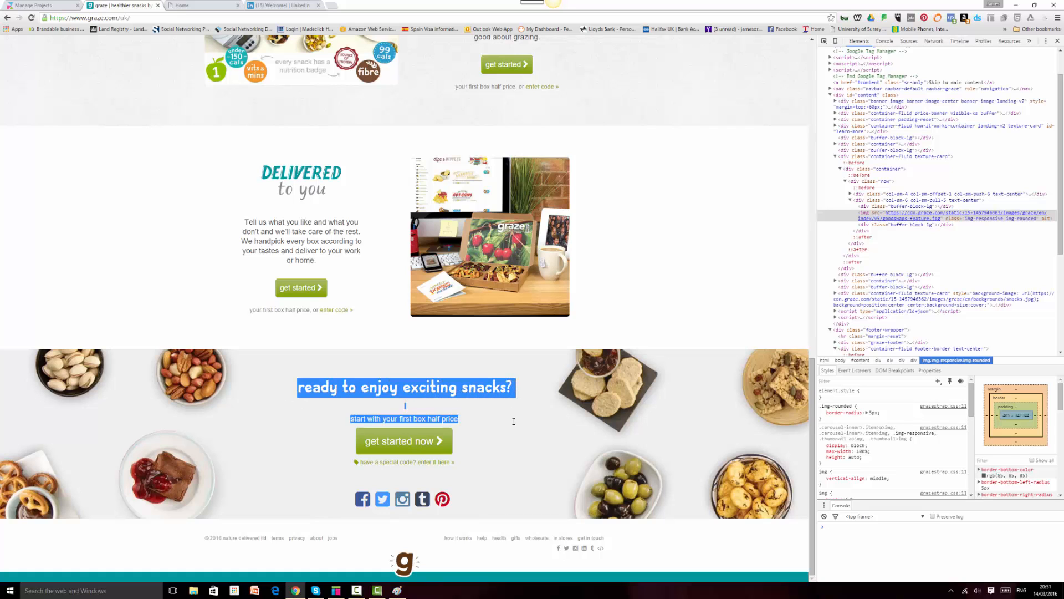
left_click(335, 591)
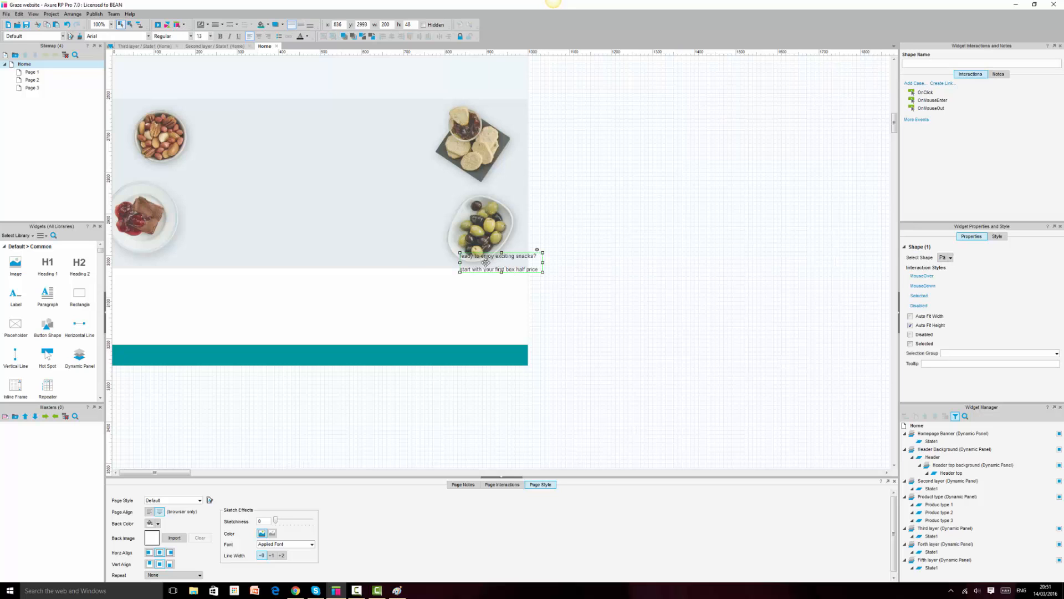
left_click_drag(485, 262, 296, 133)
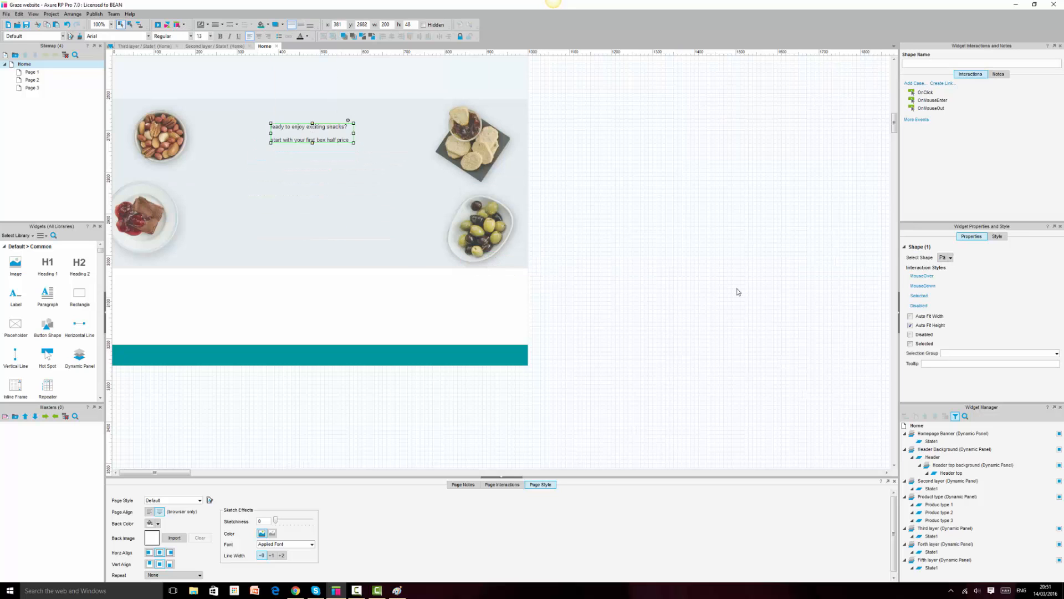
left_click(737, 292)
Copy the "have a special code? enter it here »" line from Chrome and paste it below the exciting snacks text in Axure RP
left_click(295, 591)
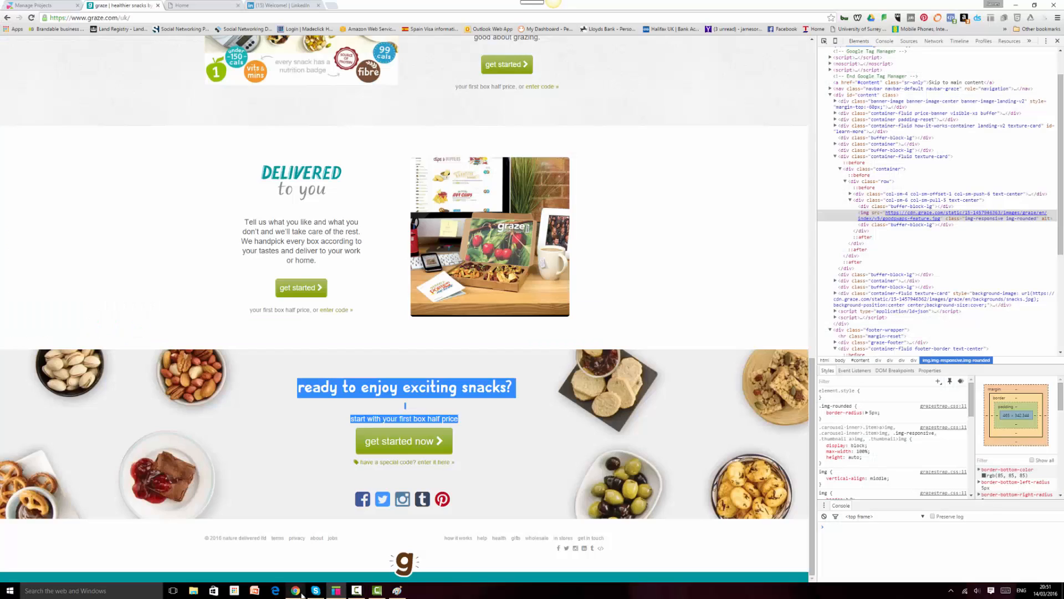
left_click(642, 223)
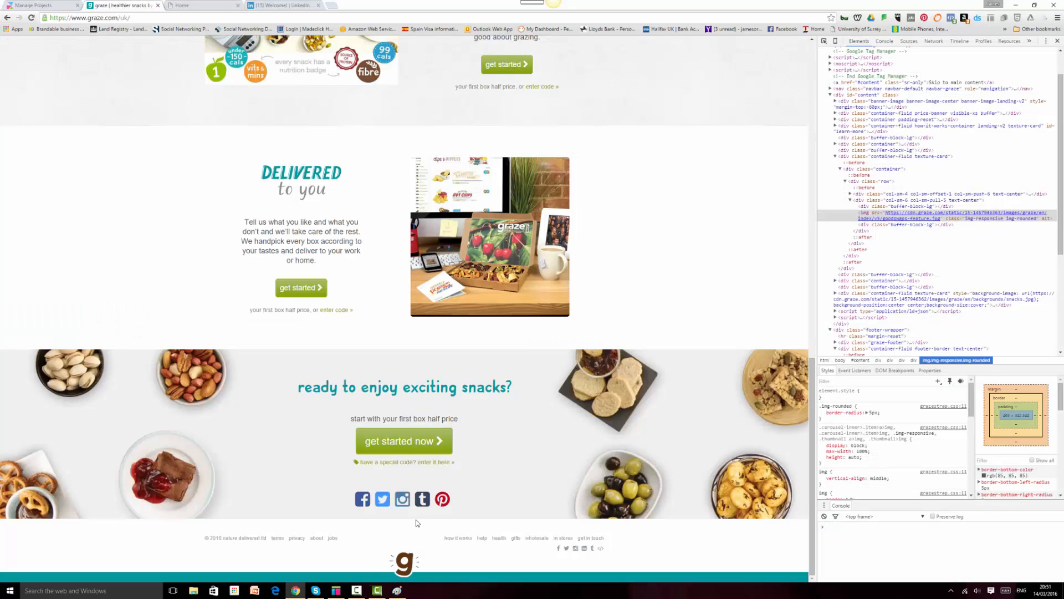
left_click_drag(331, 460, 463, 468)
key("ctrl+c")
left_click(336, 590)
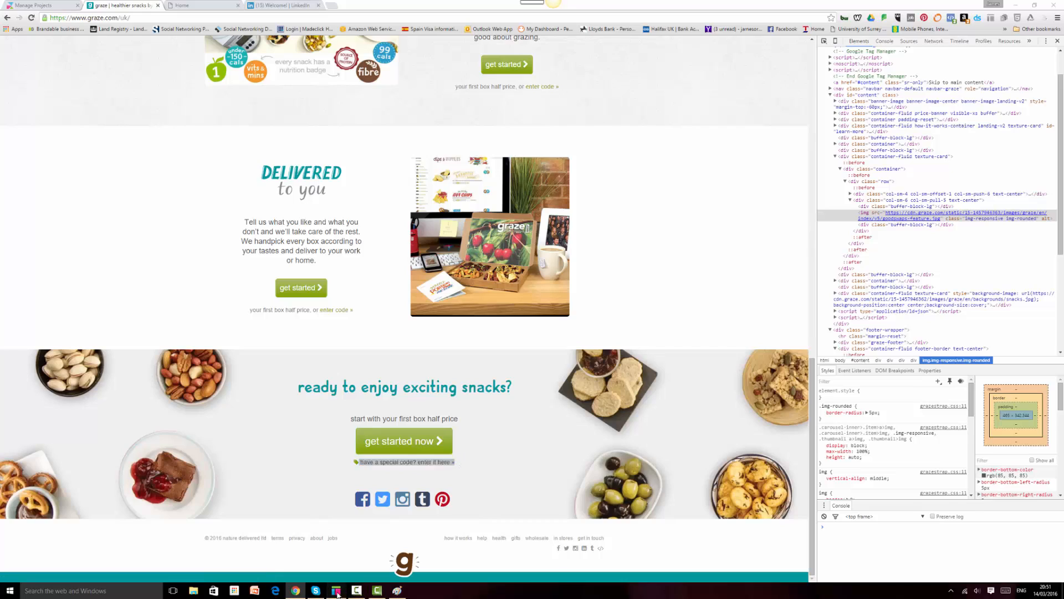
key("ctrl+v")
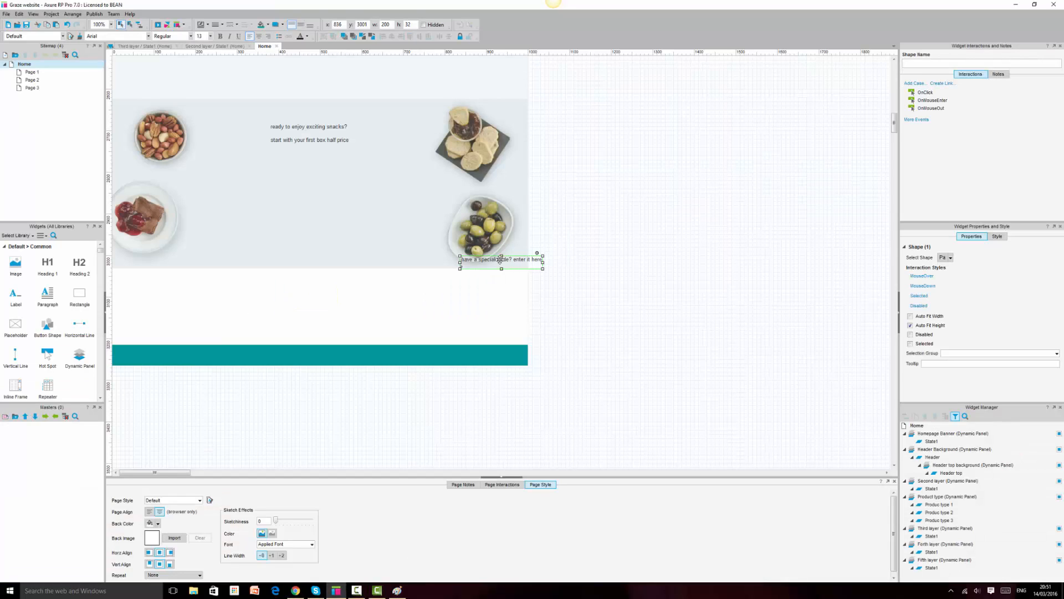
left_click_drag(500, 259, 309, 237)
Inspect the Facebook icon's size in Chrome and place a 36 by 43 image widget in Axure's white footer bar, at about x 367, y 3110
left_click(296, 590)
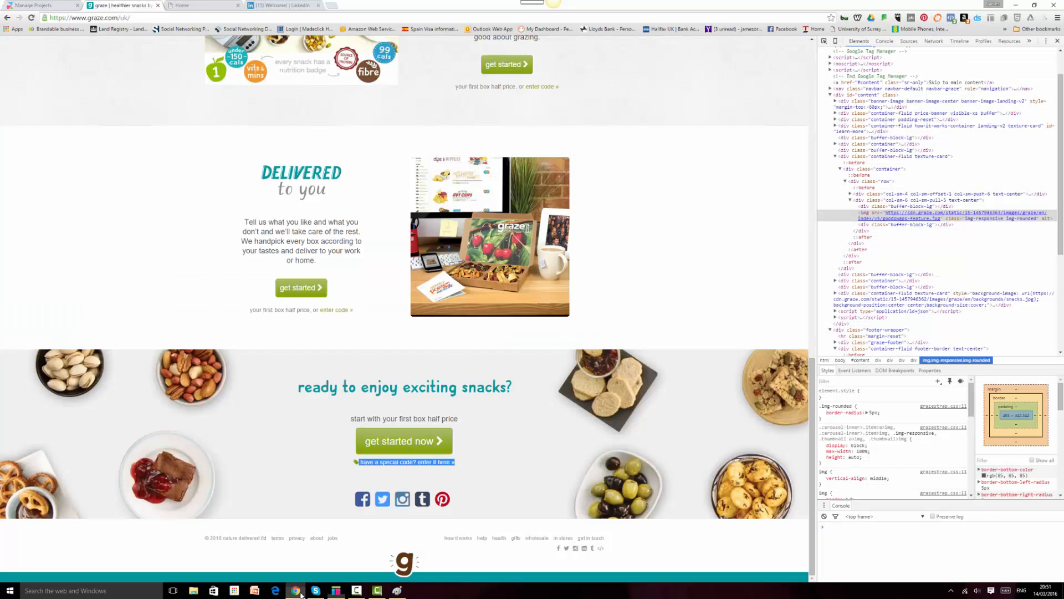
left_click(639, 277)
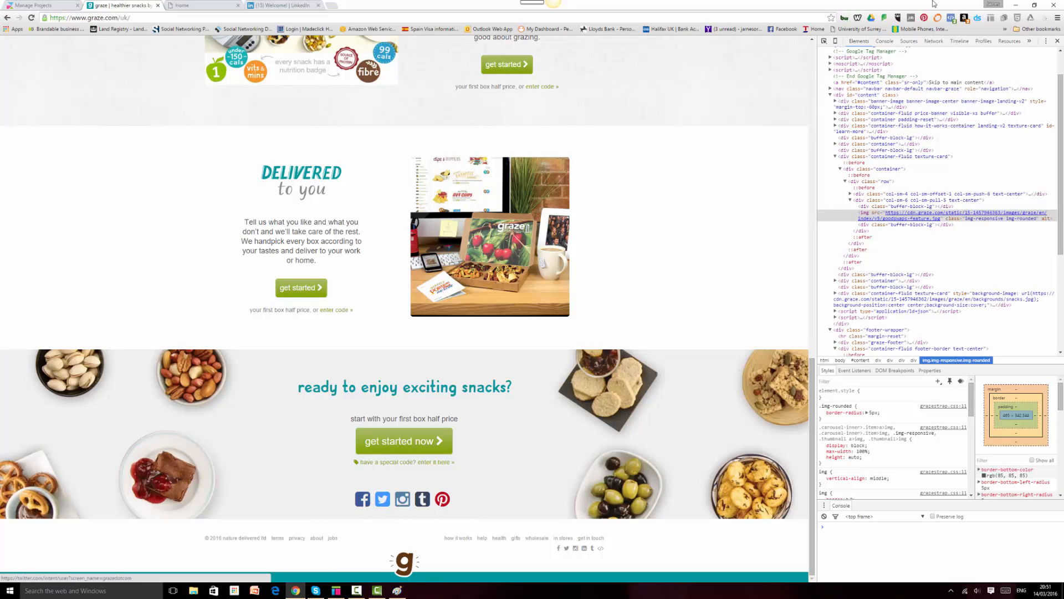
left_click(825, 42)
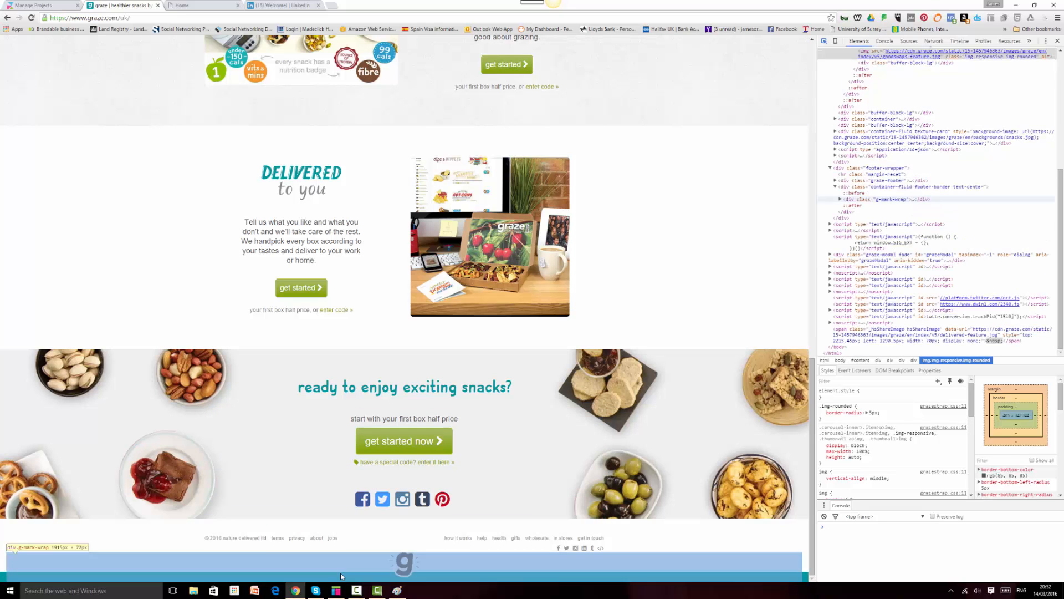
left_click(336, 590)
left_click_drag(15, 262, 309, 267)
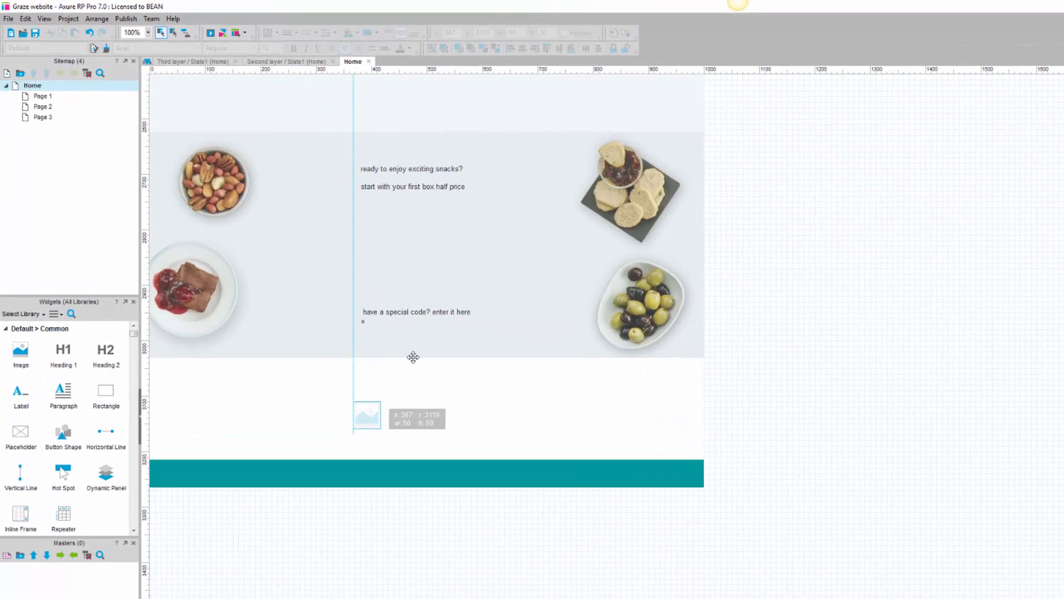
left_click_drag(413, 357, 413, 357)
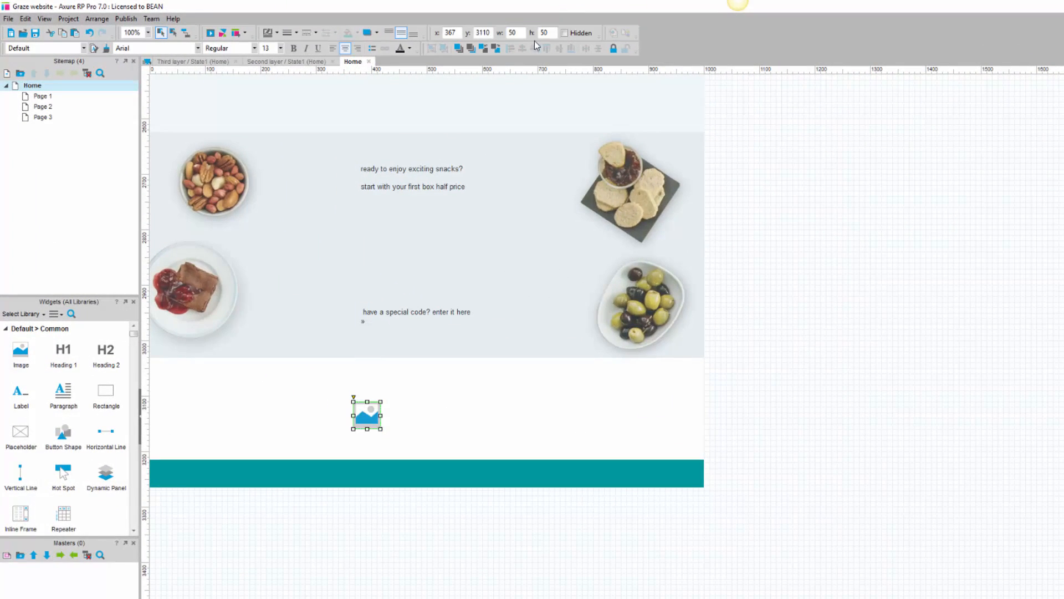
type("36")
key("Tab")
type("43")
key("Return")
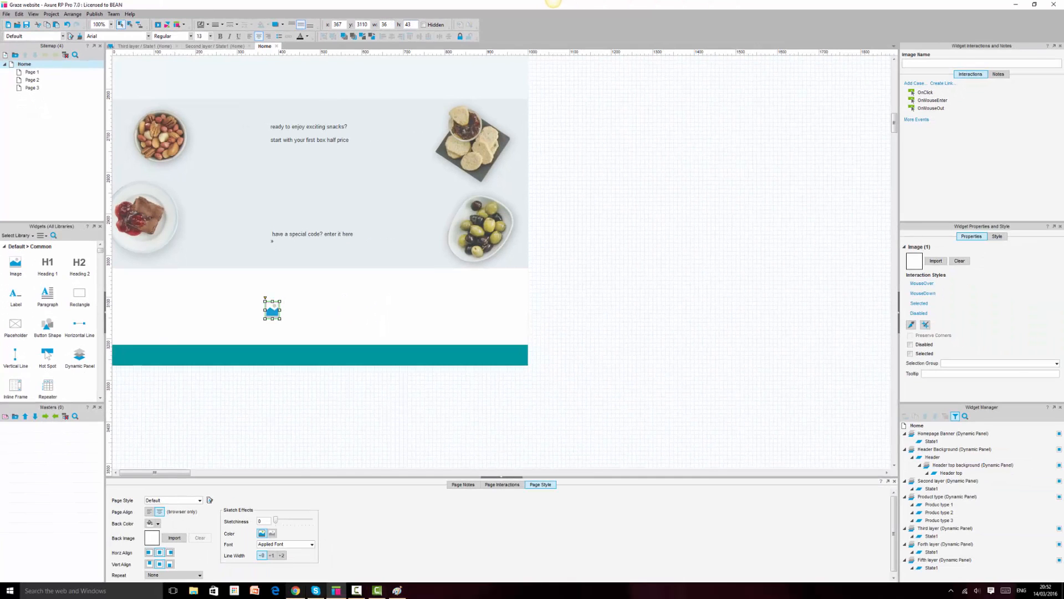
left_click(296, 590)
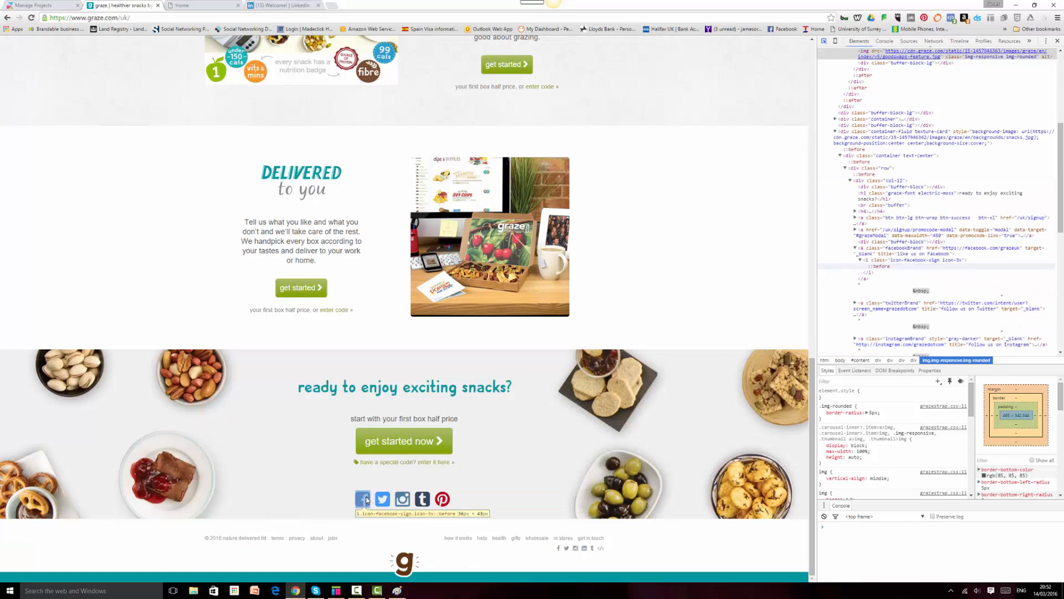
left_click(336, 590)
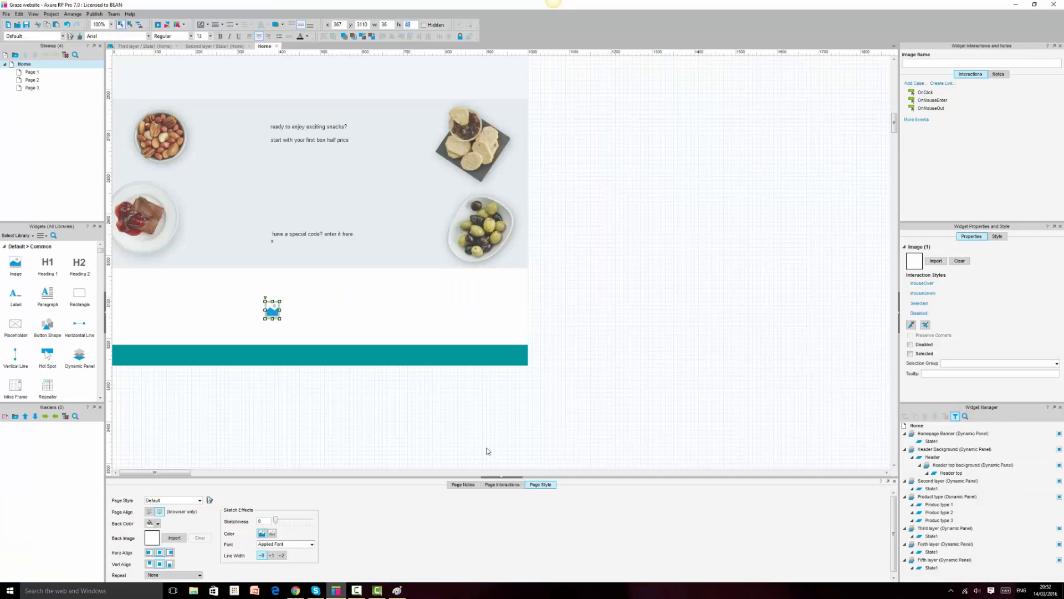
Duplicate the image placeholder four times and spread the copies out beside it in the white footer bar, making five placeholders
left_click(273, 314)
key("ctrl+d")
left_click_drag(273, 314, 292, 318)
left_click(296, 590)
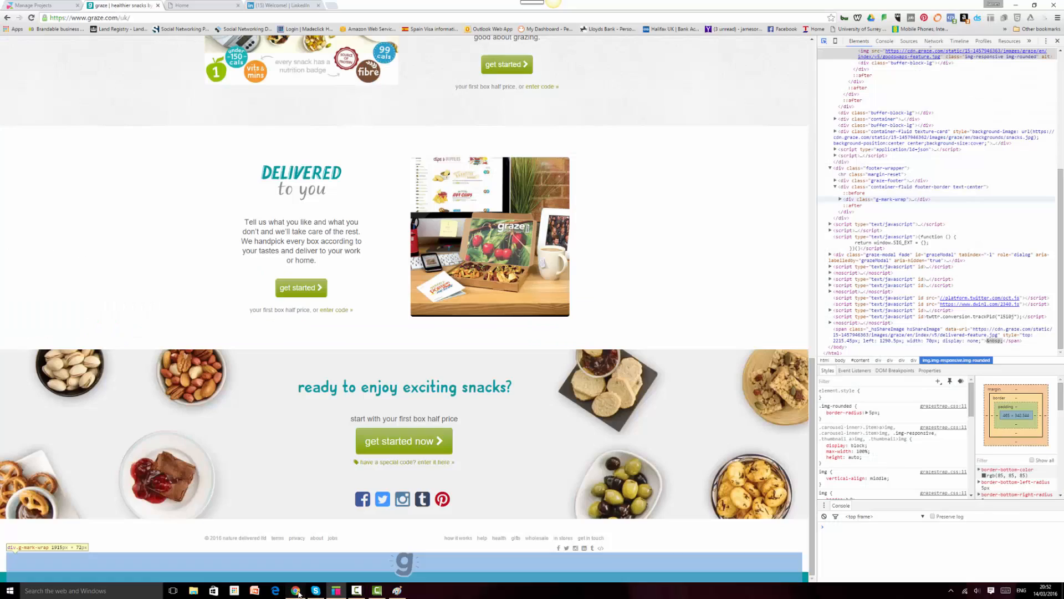
left_click(295, 591)
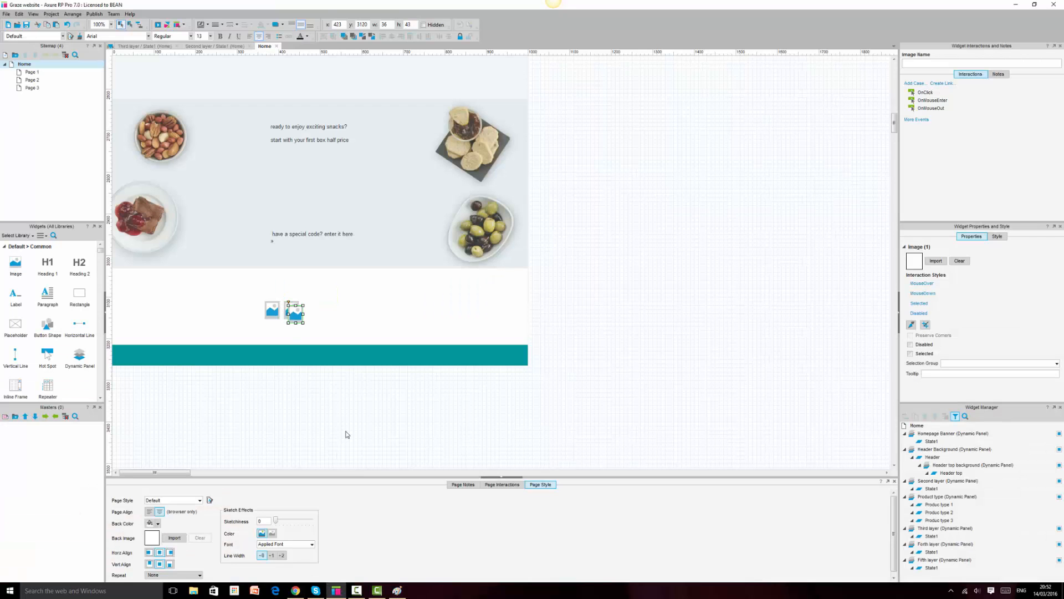
key("ctrl+d")
left_click(299, 326)
key("ctrl+d")
left_click_drag(305, 321, 321, 313)
Select all five image placeholders, distribute them horizontally and align their tops
left_click(299, 318, "ctrl")
left_click(289, 314, "ctrl")
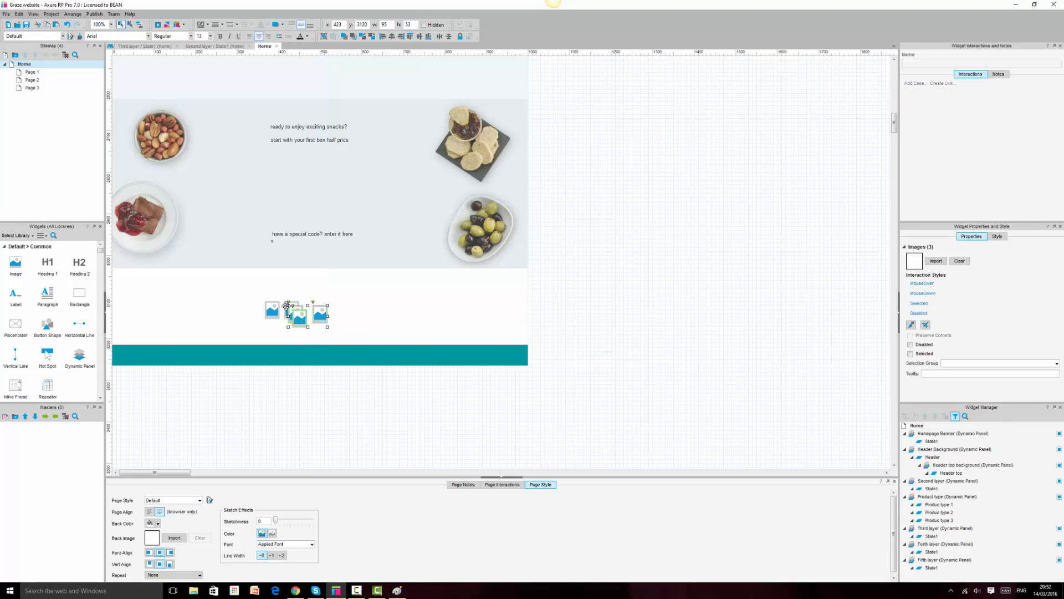
left_click(283, 305, "ctrl")
left_click(268, 310, "ctrl")
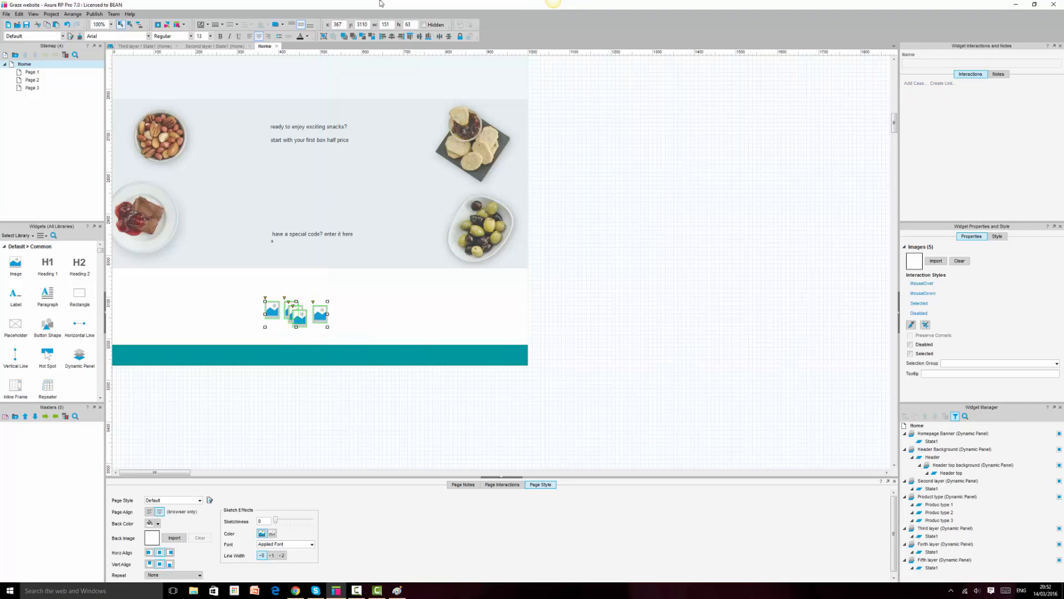
left_click(439, 36)
left_click(410, 36)
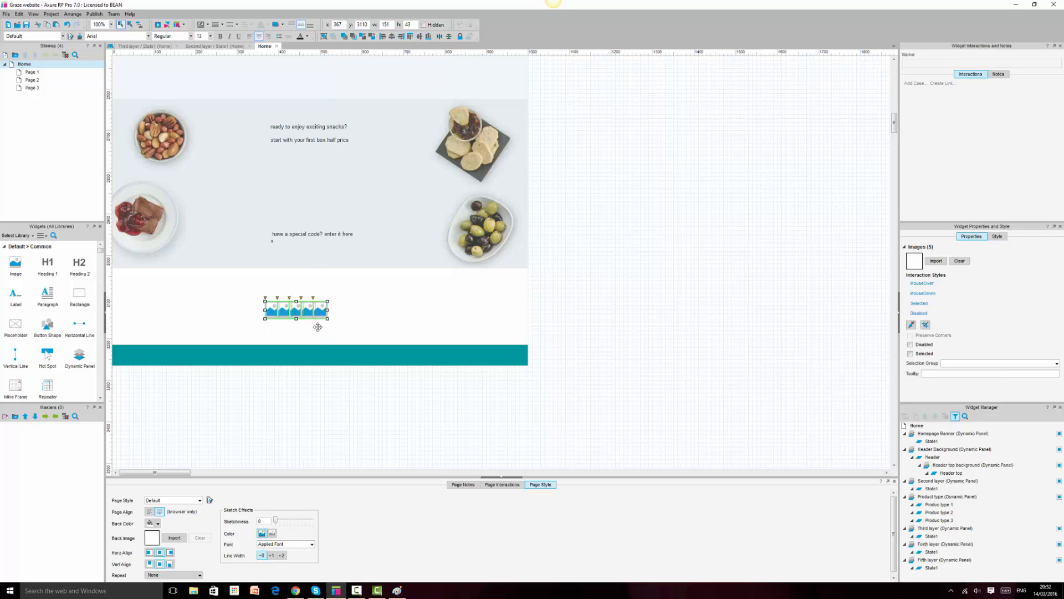
Move the rightmost image placeholder out to about x 514 and distribute all five horizontally
left_click(320, 306)
mouse_move(319, 308)
left_mouse_down()
mouse_move(350, 315)
mouse_move(331, 308)
left_mouse_up()
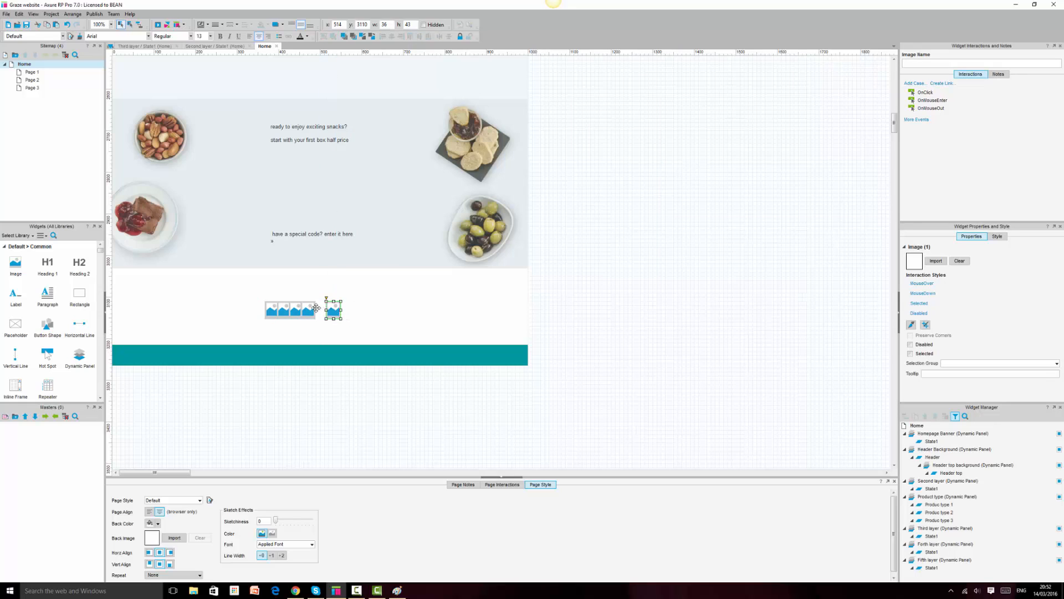
left_click(304, 310, "ctrl")
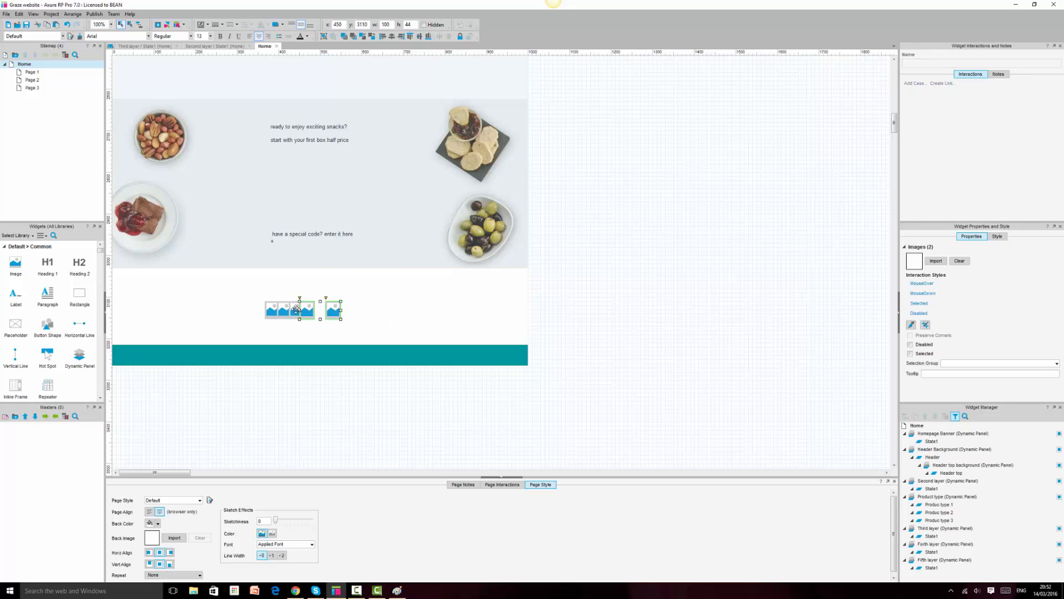
key("ctrl+z")
left_click(296, 310, "ctrl")
left_click(284, 309, "ctrl")
left_click(272, 310, "ctrl")
left_click(441, 38)
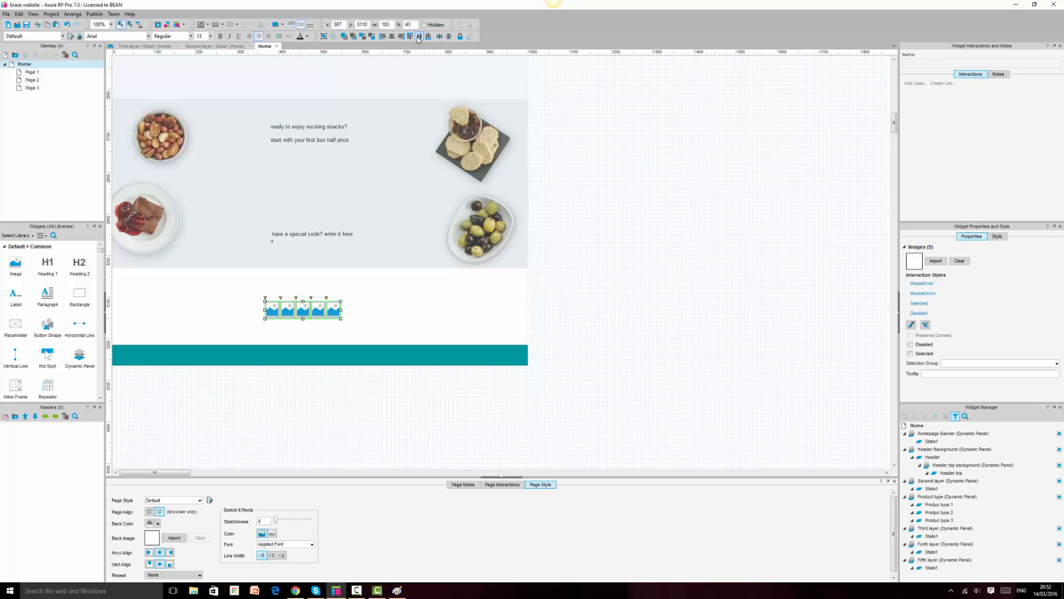
Widen the placeholder row by moving the rightmost one to about x 545, and redistribute all five horizontally
left_click(690, 314)
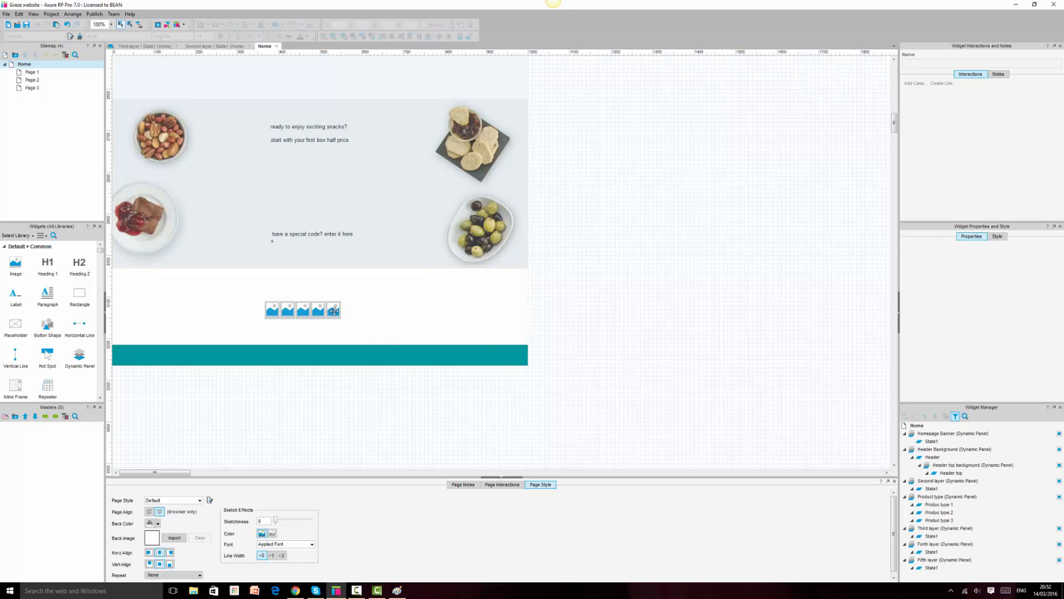
left_click_drag(334, 311, 346, 311)
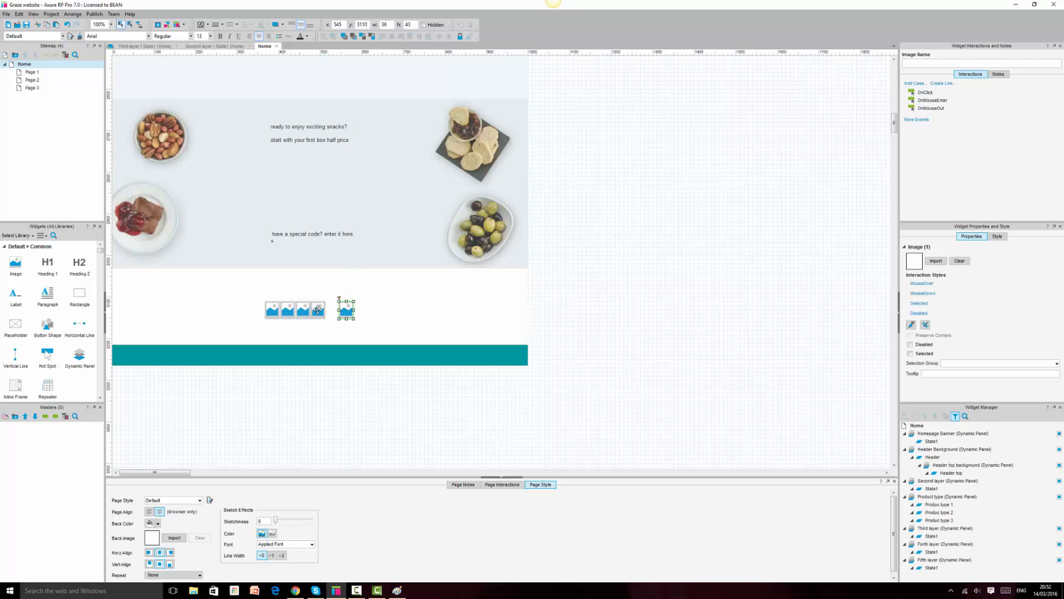
left_click(318, 309, "ctrl")
left_click(302, 309, "ctrl")
left_click(287, 310, "ctrl")
left_click(272, 308, "ctrl")
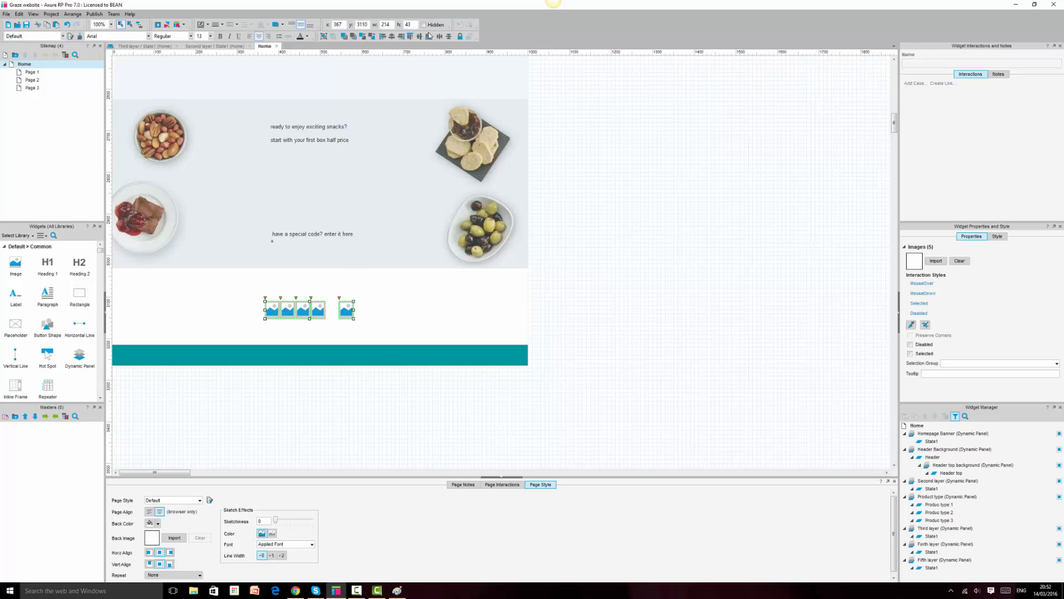
left_click(440, 36)
left_click(599, 275)
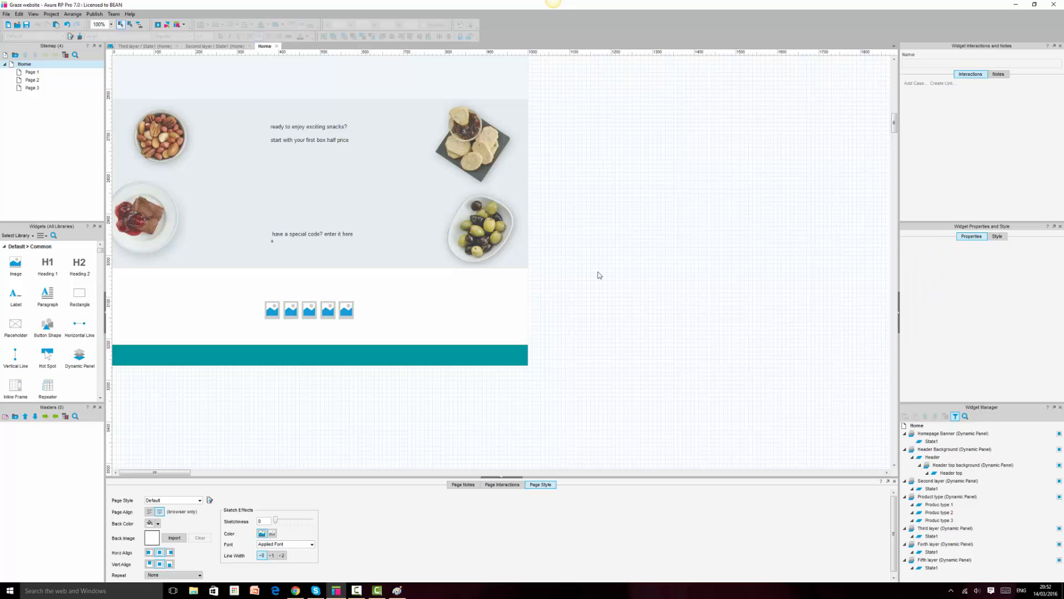
Load the Facebook icon 2016-03-13_0025 into the first image placeholder of the footer row, without autosizing to the image
double_click(272, 309)
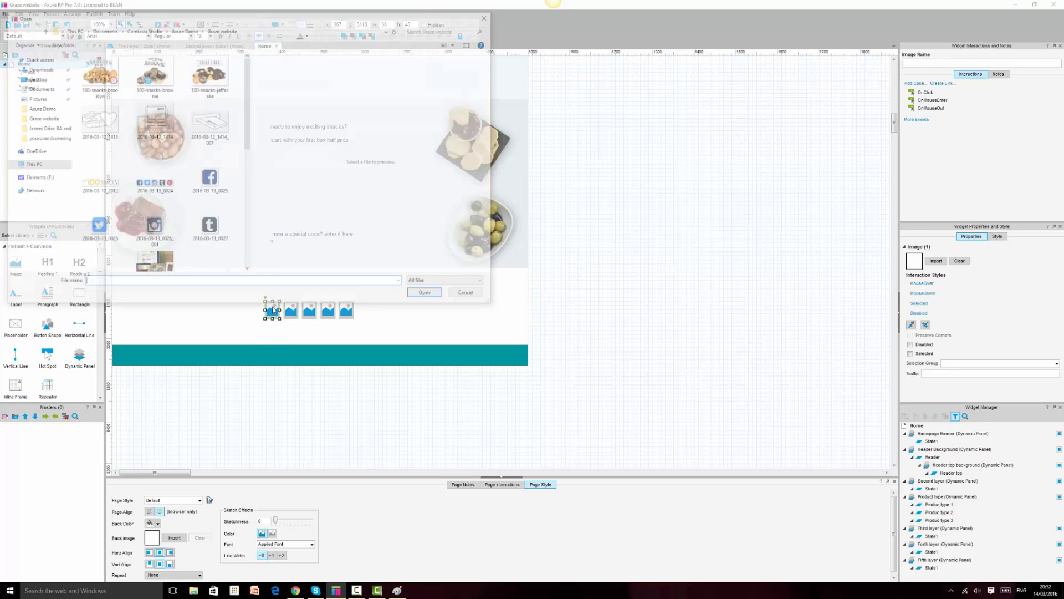
left_click(295, 590)
left_click(296, 590)
left_click(208, 188)
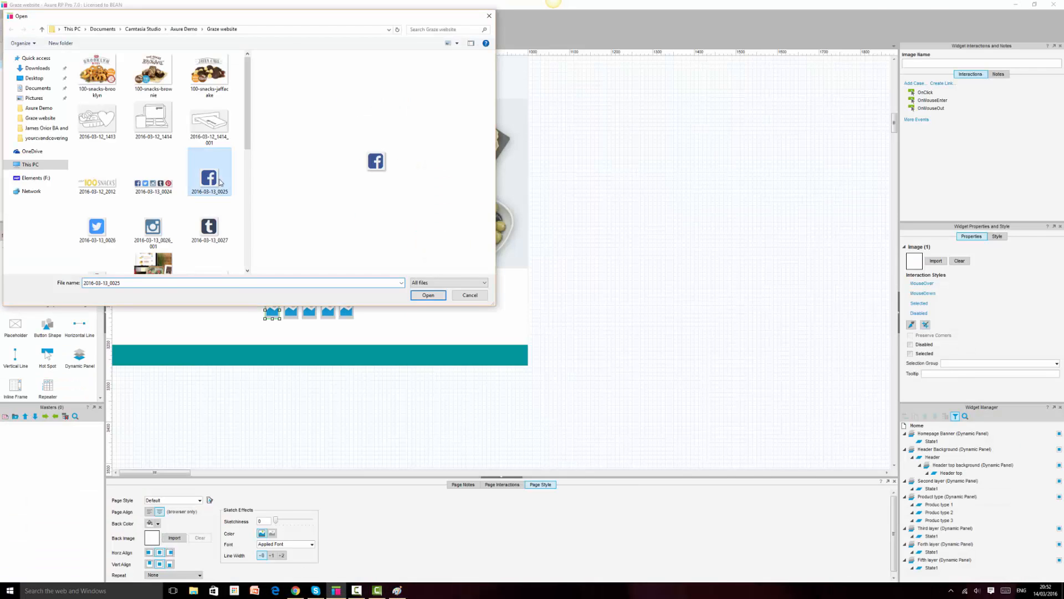
left_click(428, 296)
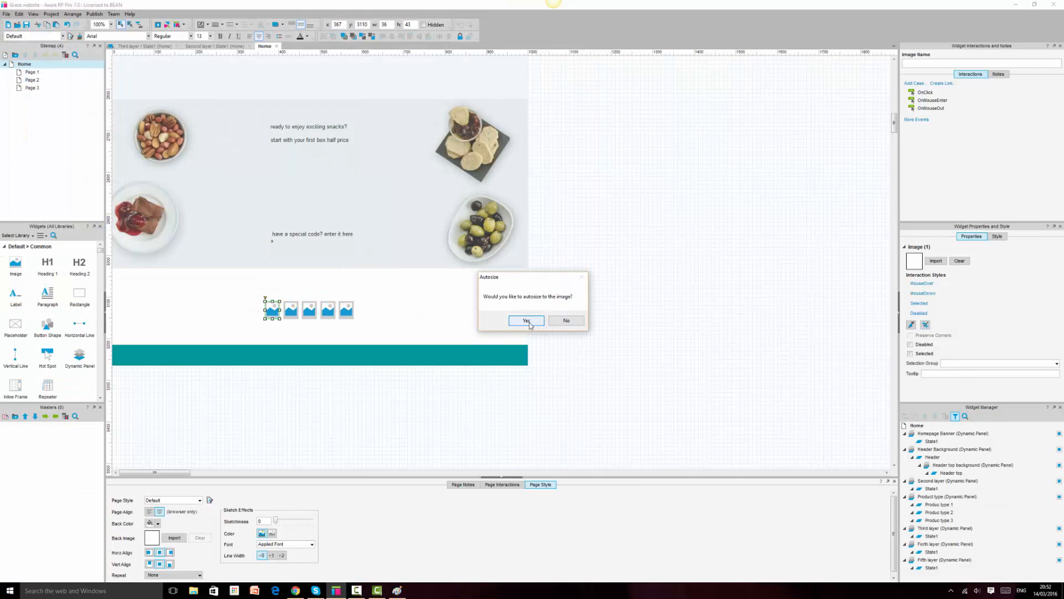
left_click(566, 320)
left_click(612, 363)
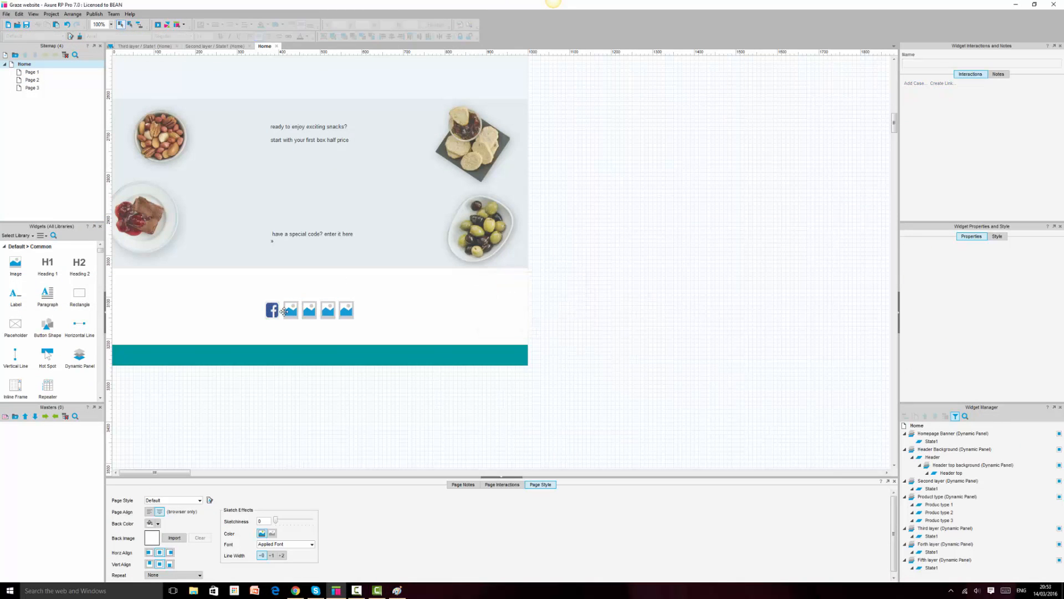
Fill the second image placeholder with the Twitter icon 2016-03-13_0026, declining autosize
double_click(292, 310)
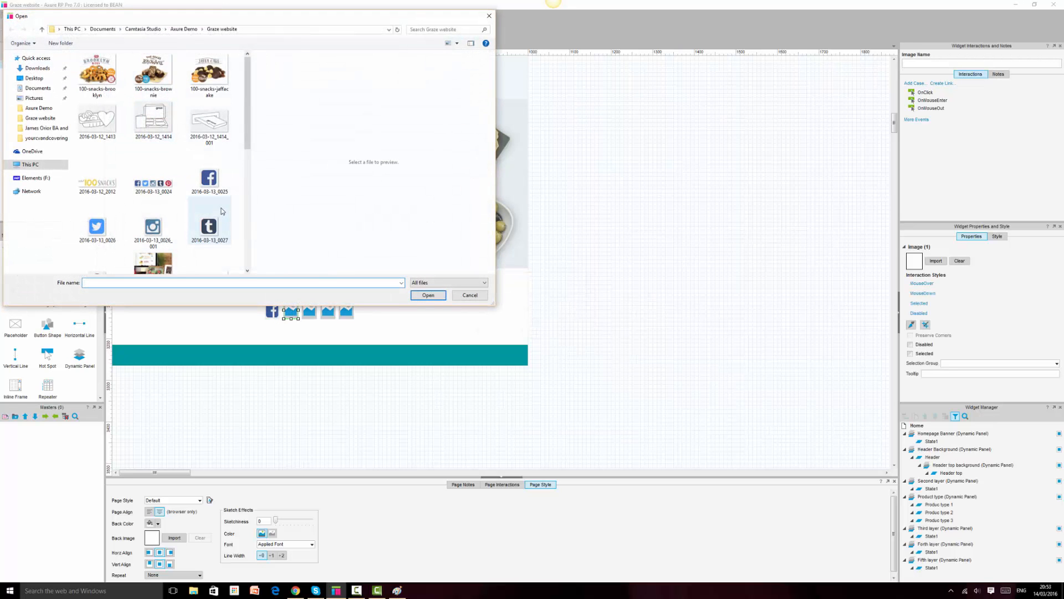
left_click(97, 226)
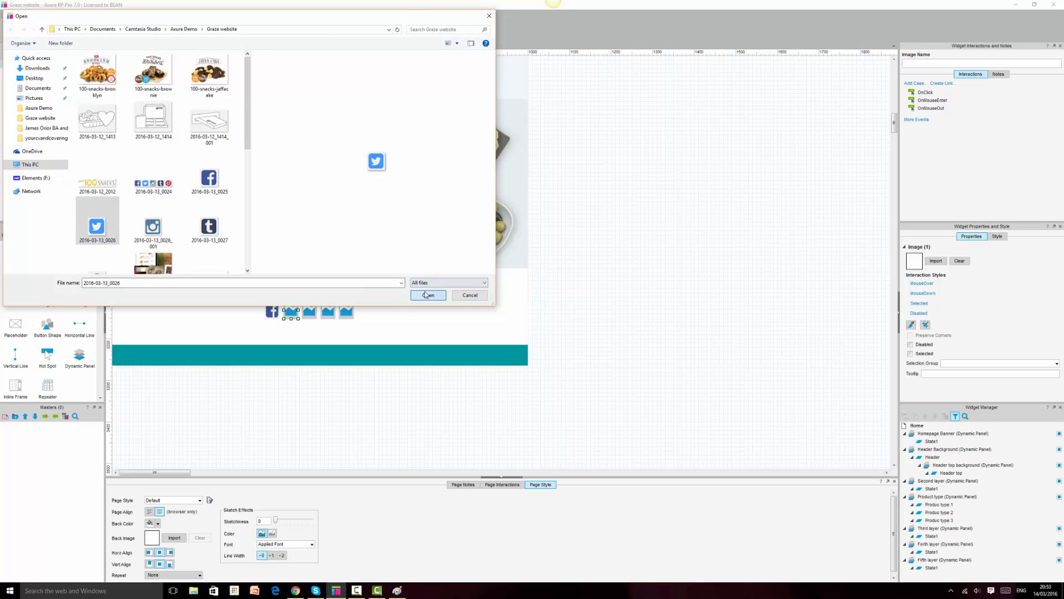
left_click(428, 295)
left_click(566, 320)
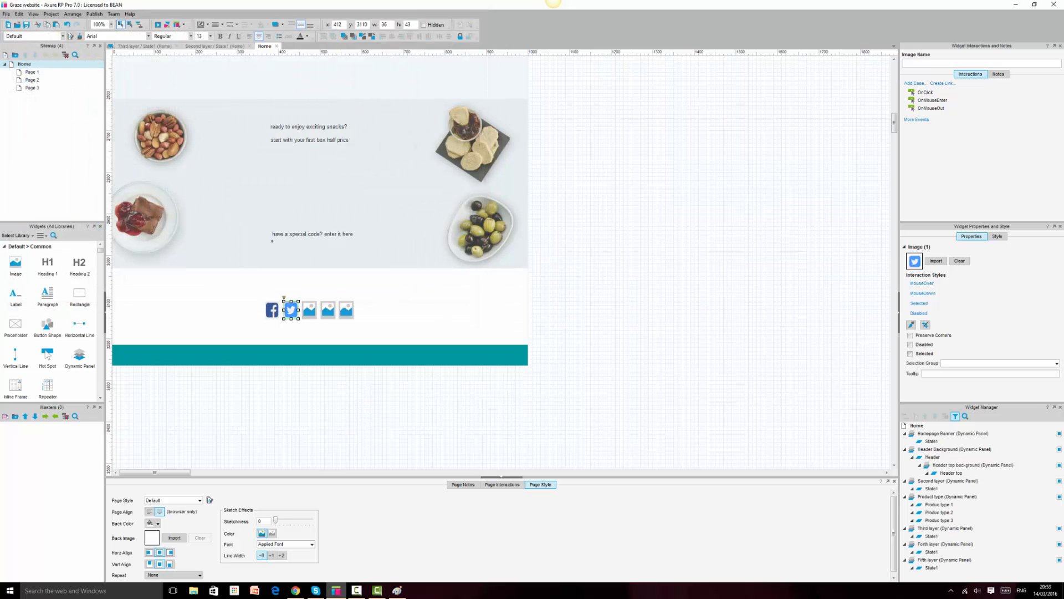
Check the icon order on the graze site in Chrome and load the Instagram icon 2016-03-13_0026_001 into the third placeholder in Axure, without autosizing
left_click(296, 591)
left_click(296, 591)
left_click(297, 591)
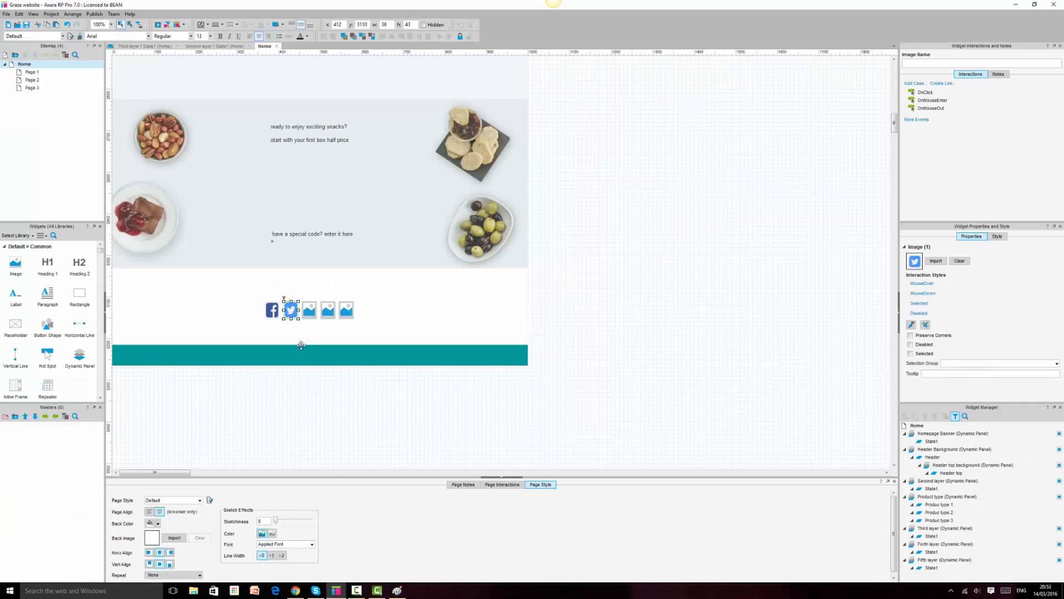
double_click(309, 310)
left_click(153, 227)
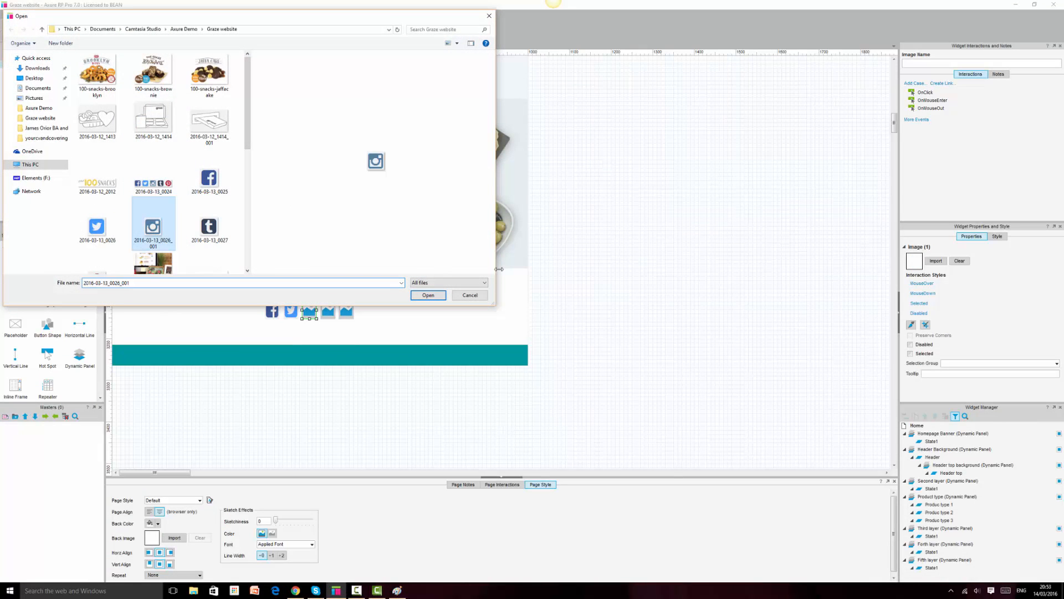
left_click(428, 294)
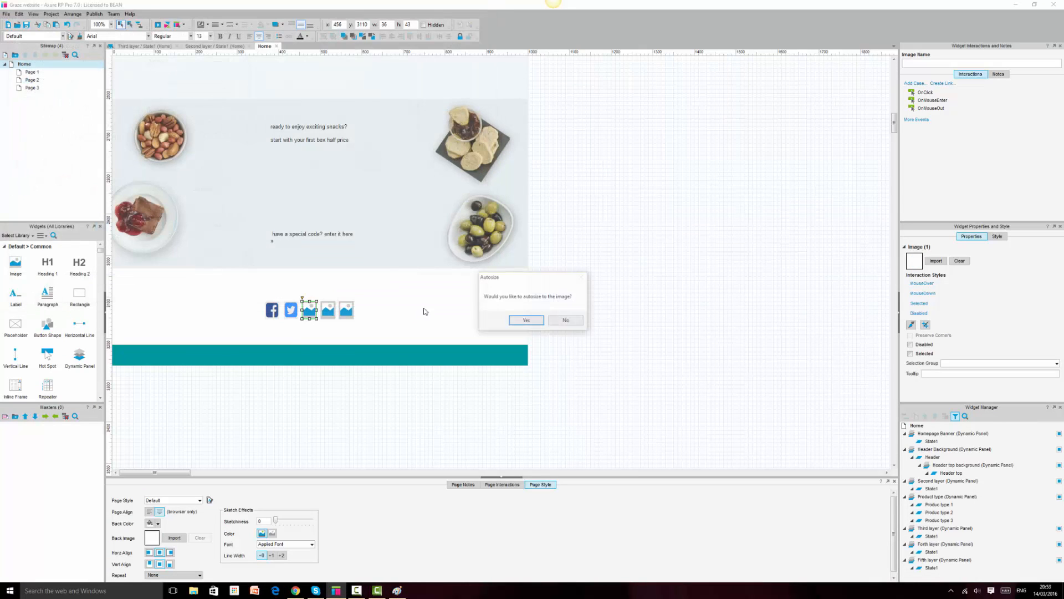
left_click(566, 321)
Recheck the icon order on the graze site in Chrome and load the Tumblr icon 2016-03-13_0027 into the fourth placeholder in Axure, without autosizing
left_click(295, 590)
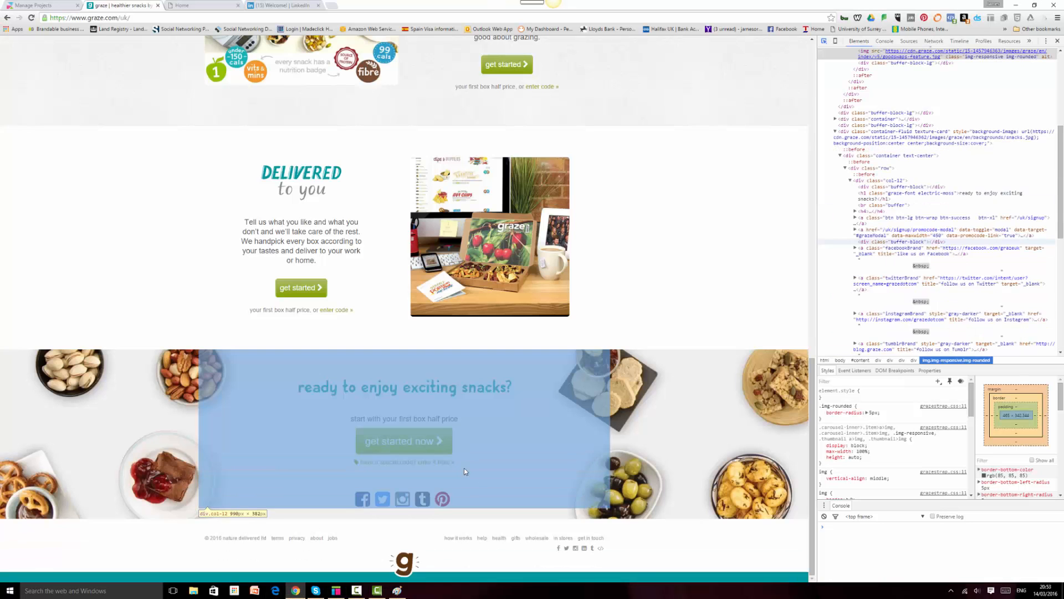
left_click(335, 590)
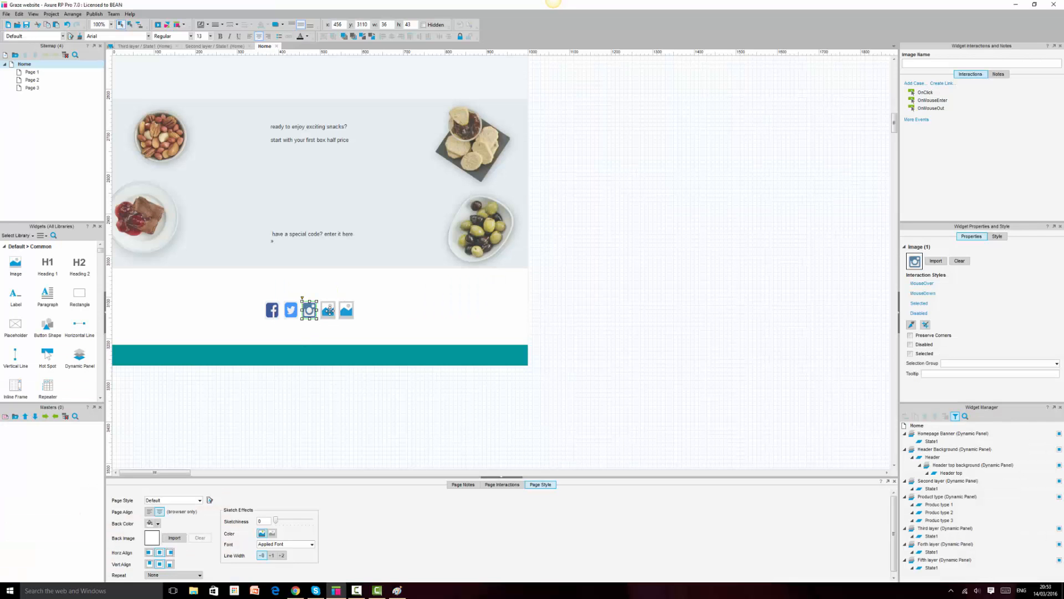
double_click(329, 311)
left_click(209, 226)
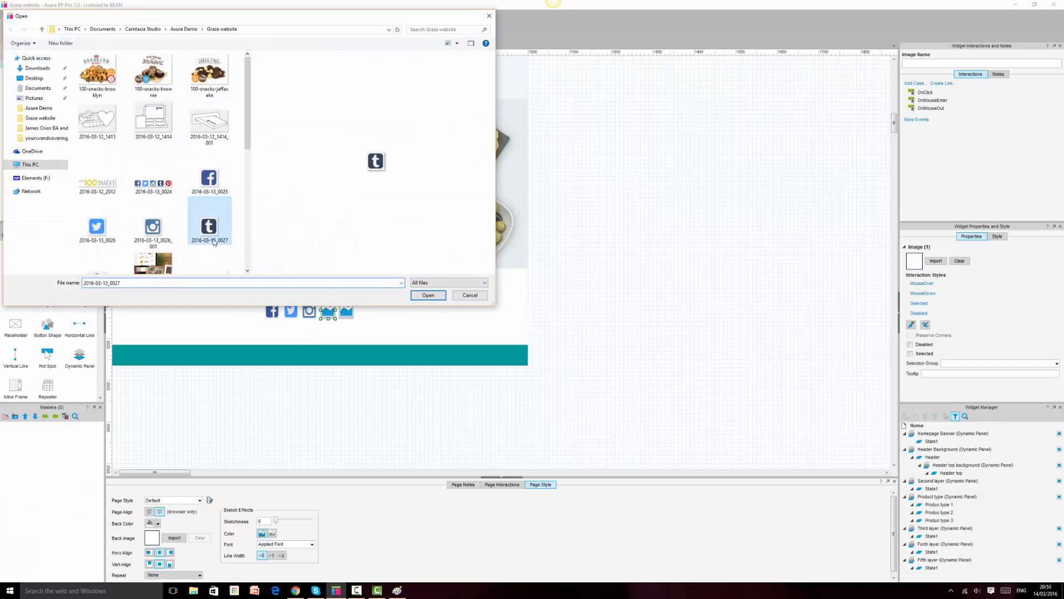
left_click(421, 295)
left_click(296, 591)
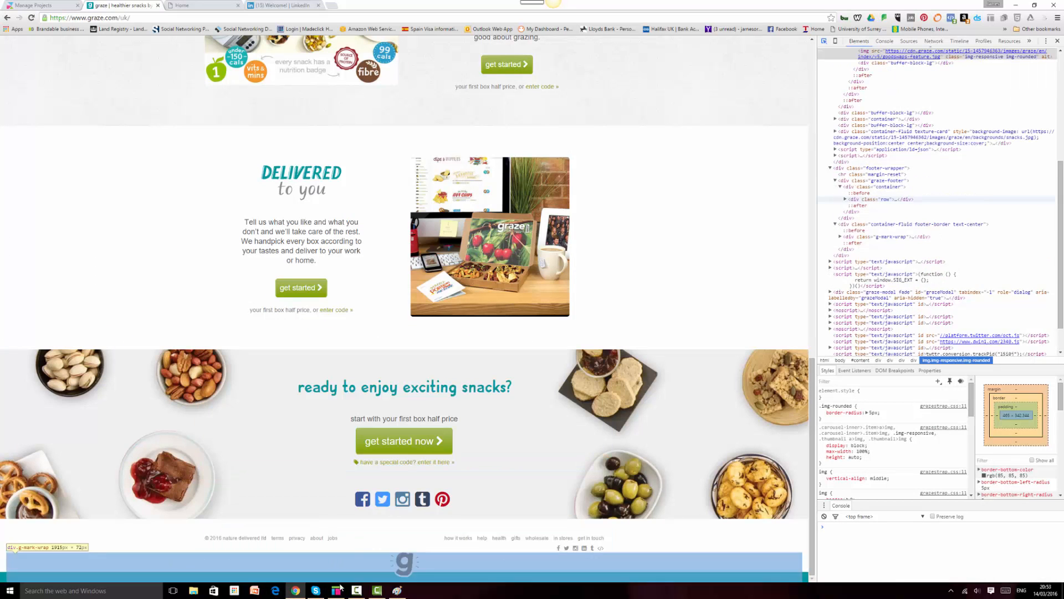
left_click(336, 591)
left_click(566, 320)
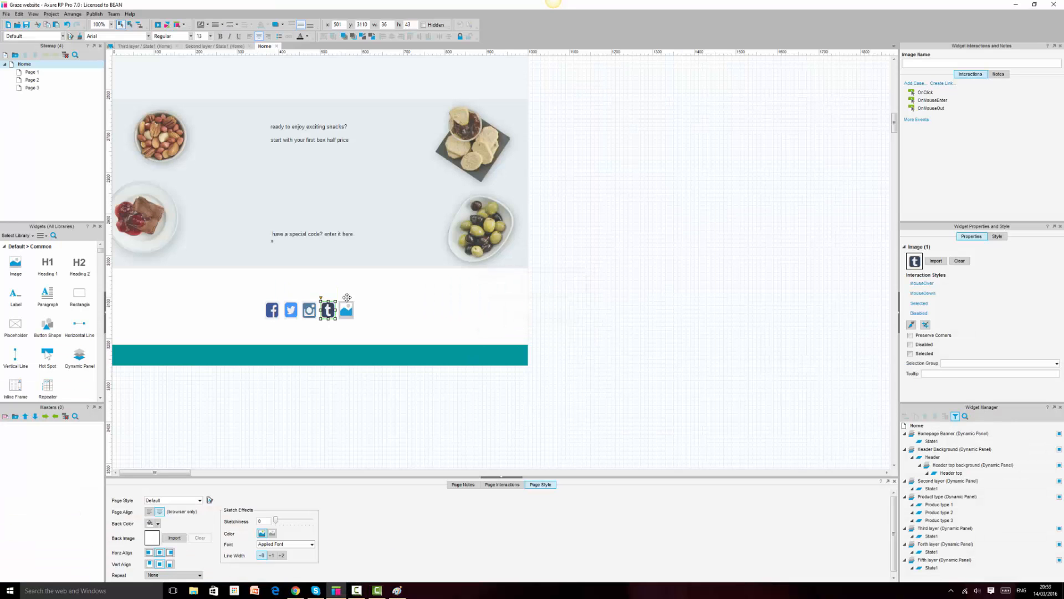
Load the Pinterest icon 2016-03-13_0027_001 into the last placeholder of the row, keeping the placeholder's size
double_click(345, 311)
scroll(150, 202, "down", 5)
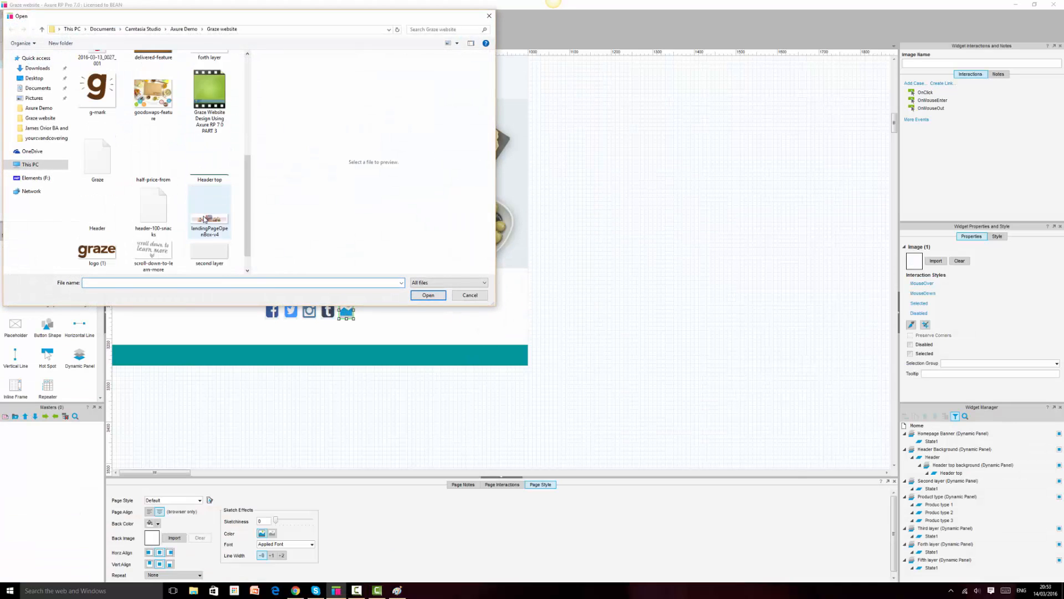
scroll(168, 189, "up", 5)
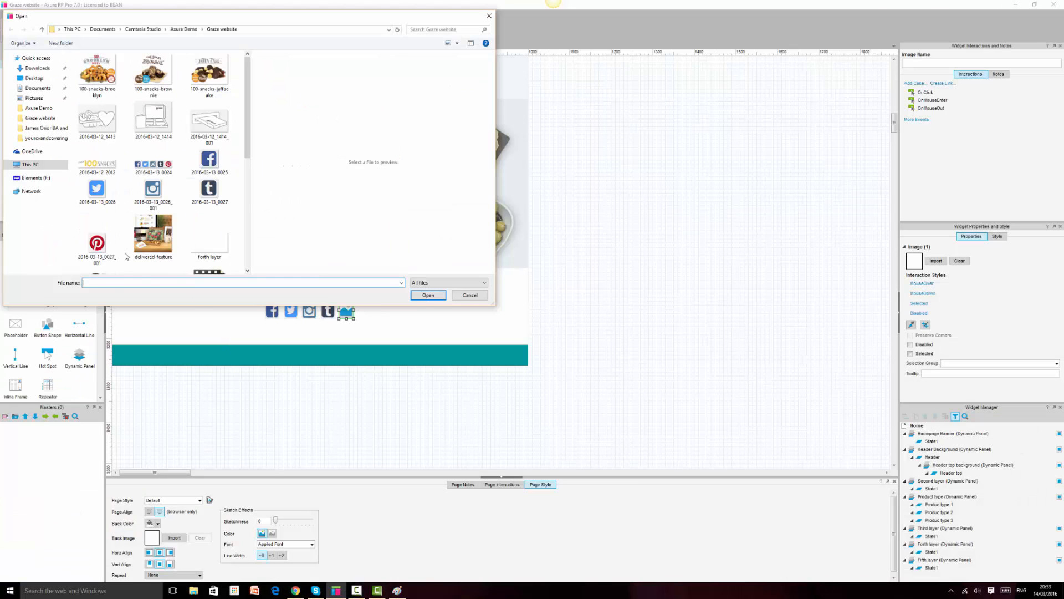
left_click(125, 255)
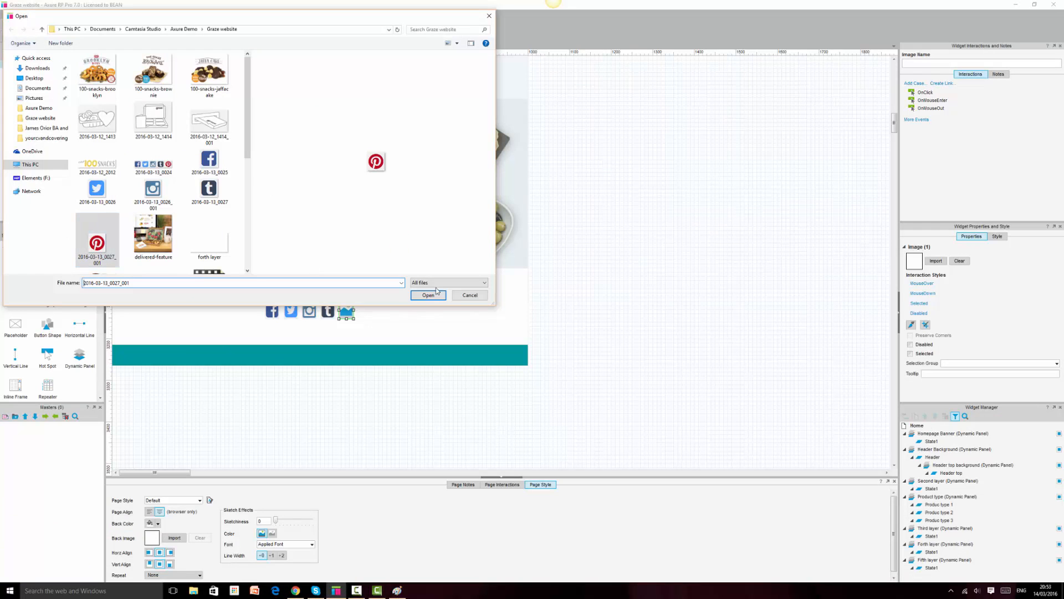
left_click(416, 297)
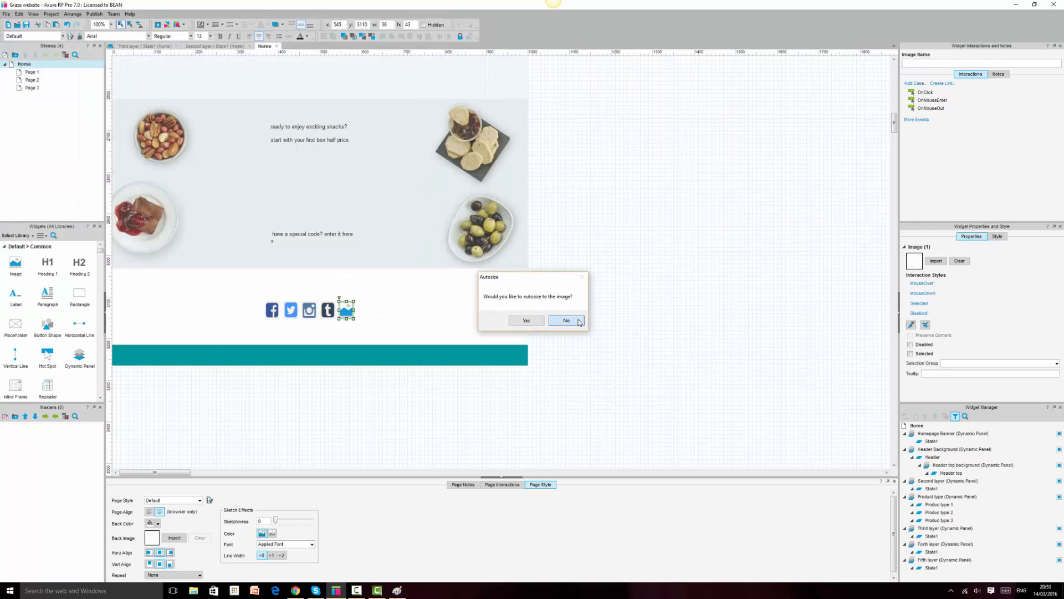
left_click(577, 320)
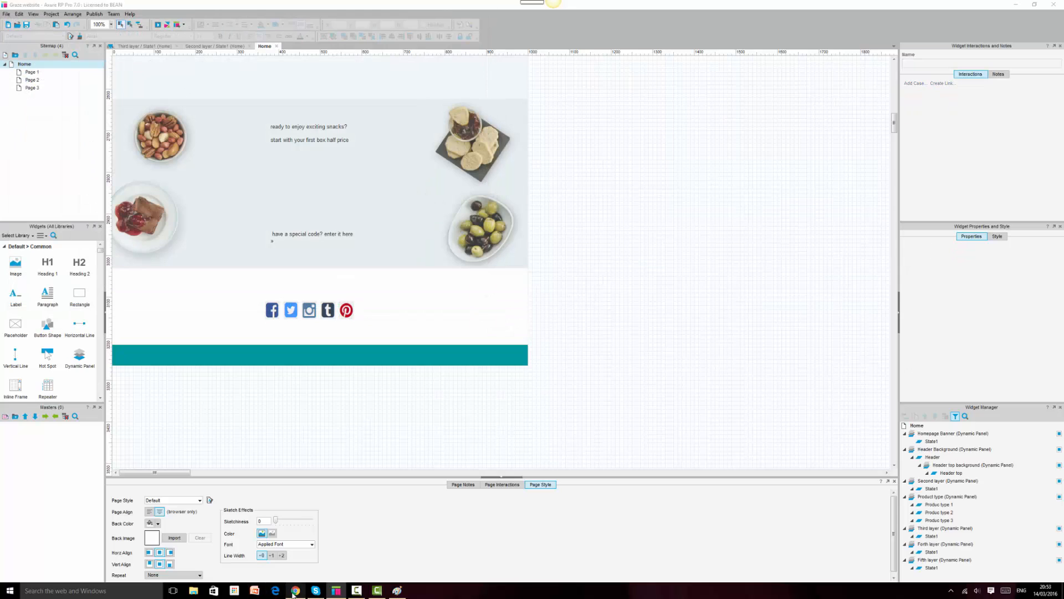
Check the footer g logo's size in Chrome and place an 80 by 72 image placeholder across the teal bar's upper edge in Axure
left_click(295, 590)
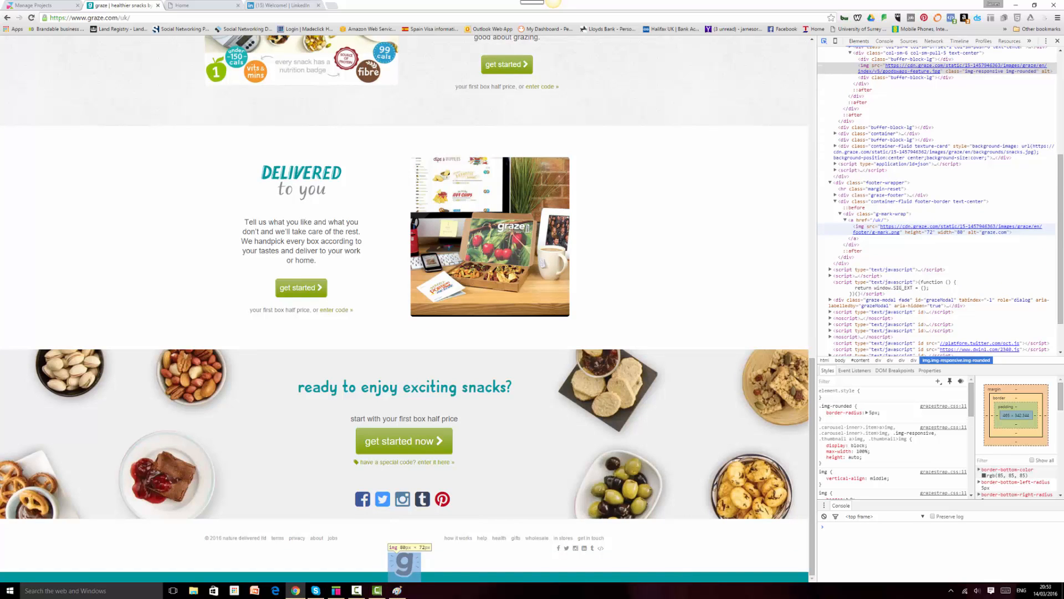
left_click(336, 590)
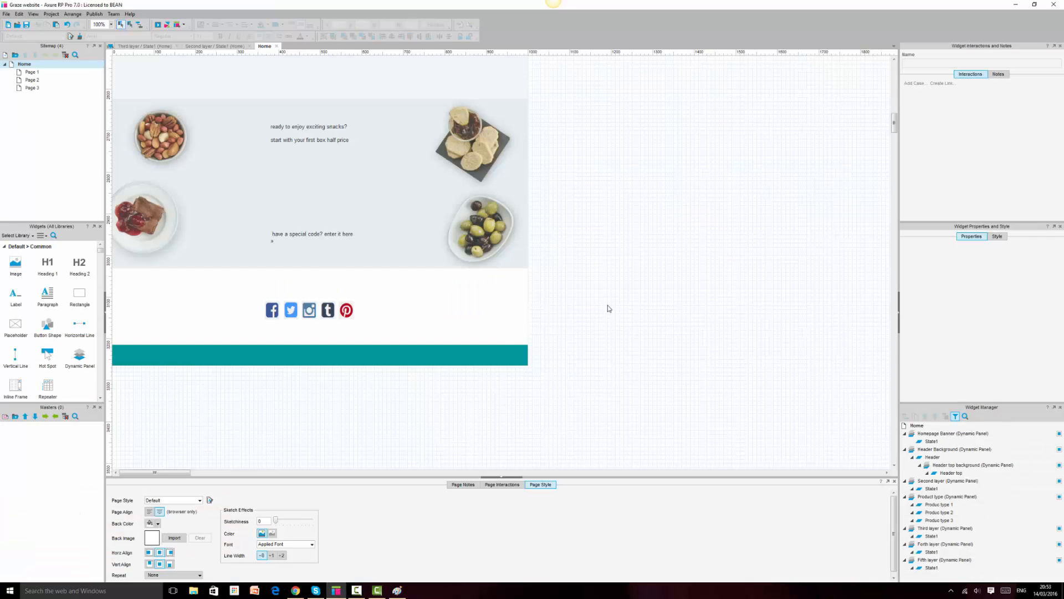
left_click(295, 590)
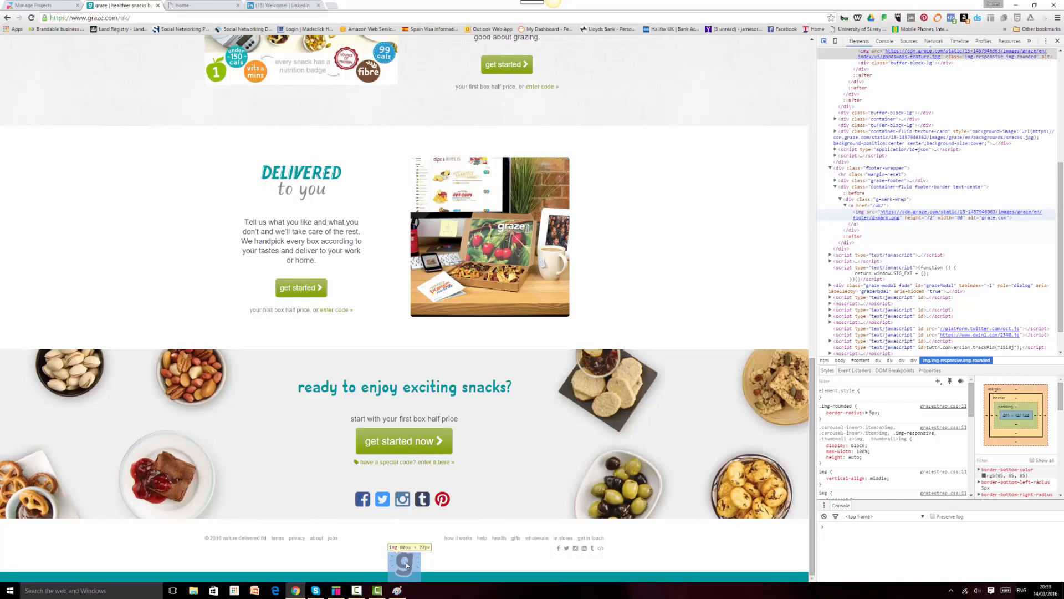
left_click(336, 590)
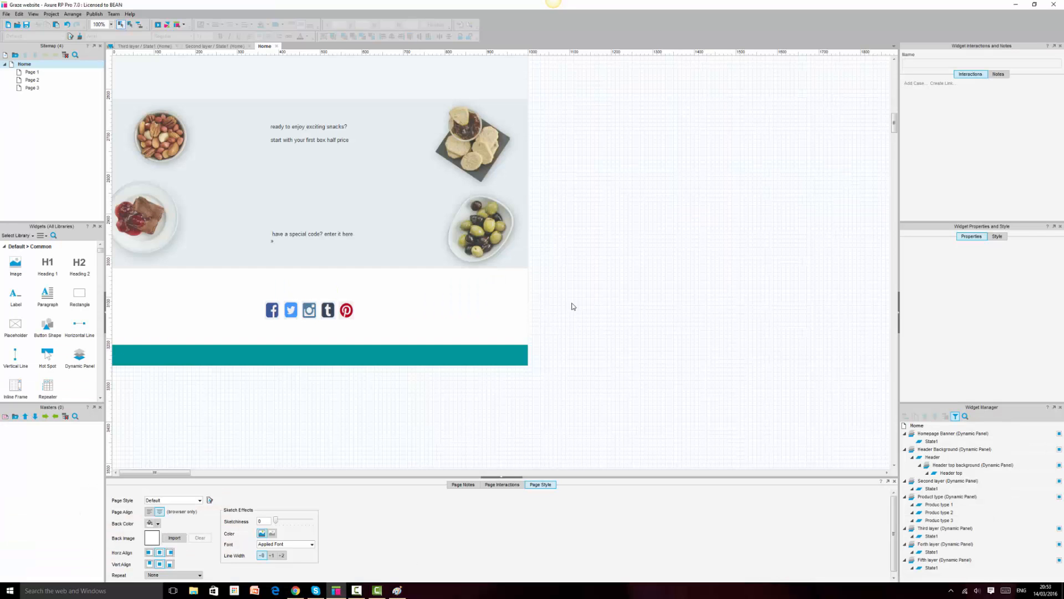
left_click_drag(16, 265, 300, 334)
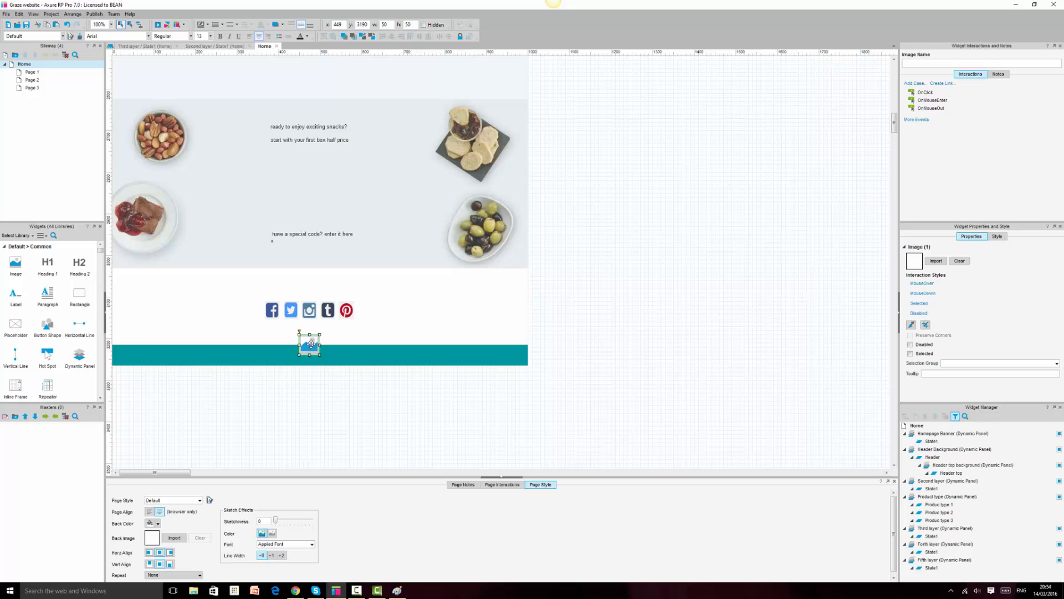
left_click_drag(311, 344, 313, 344)
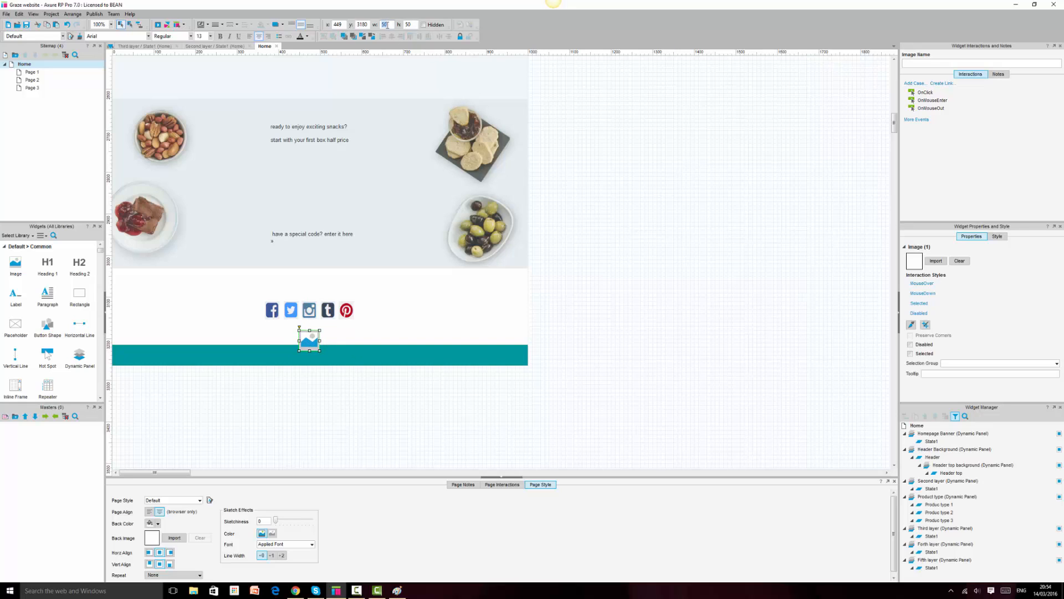
key("Return")
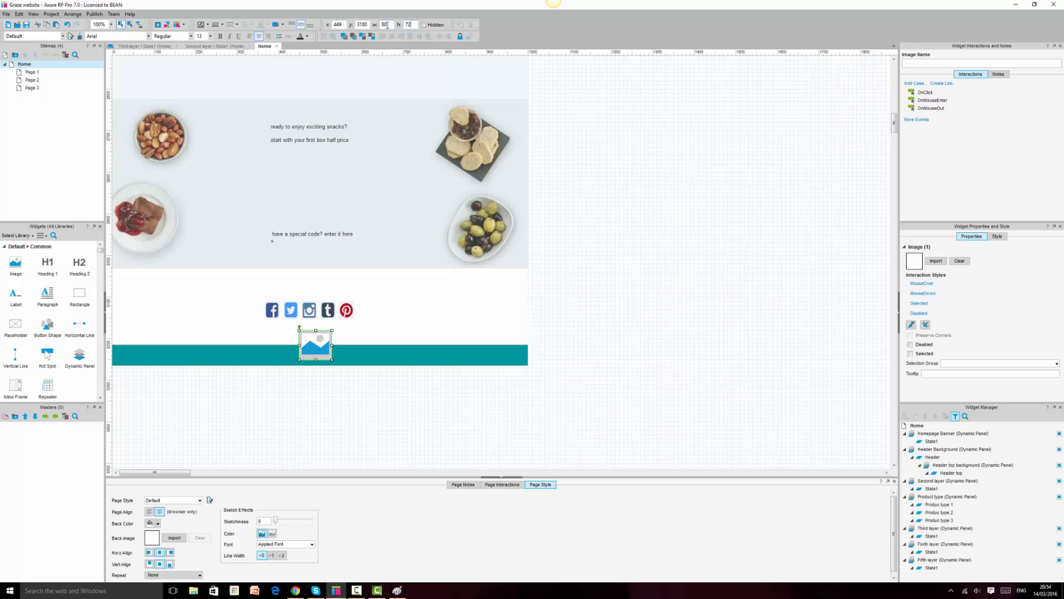
Import the g-mark image into the placeholder on the teal footer bar, without autosizing to the image
double_click(323, 347)
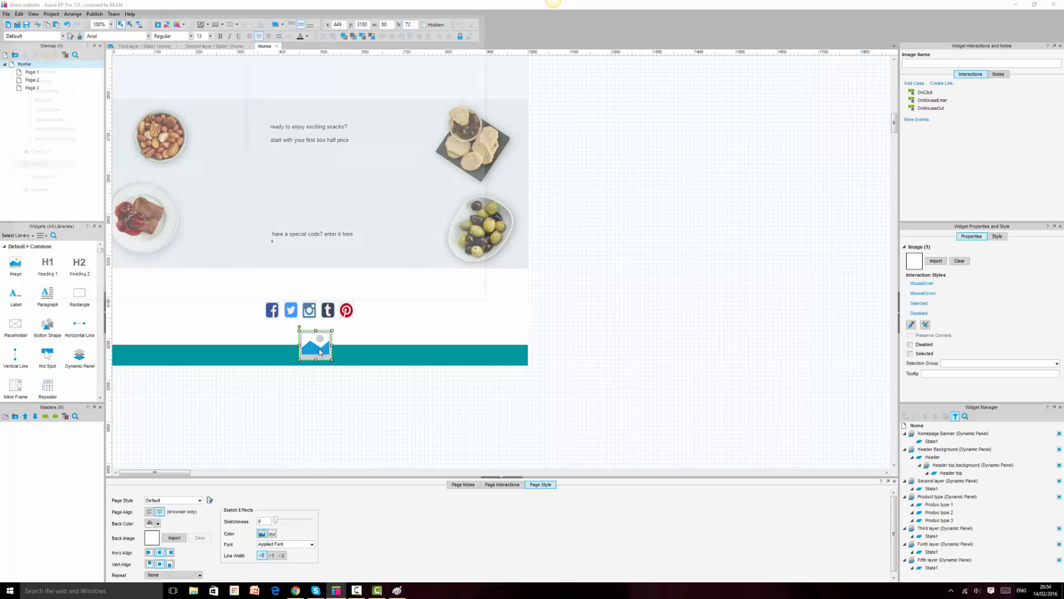
scroll(201, 244, "up", 5)
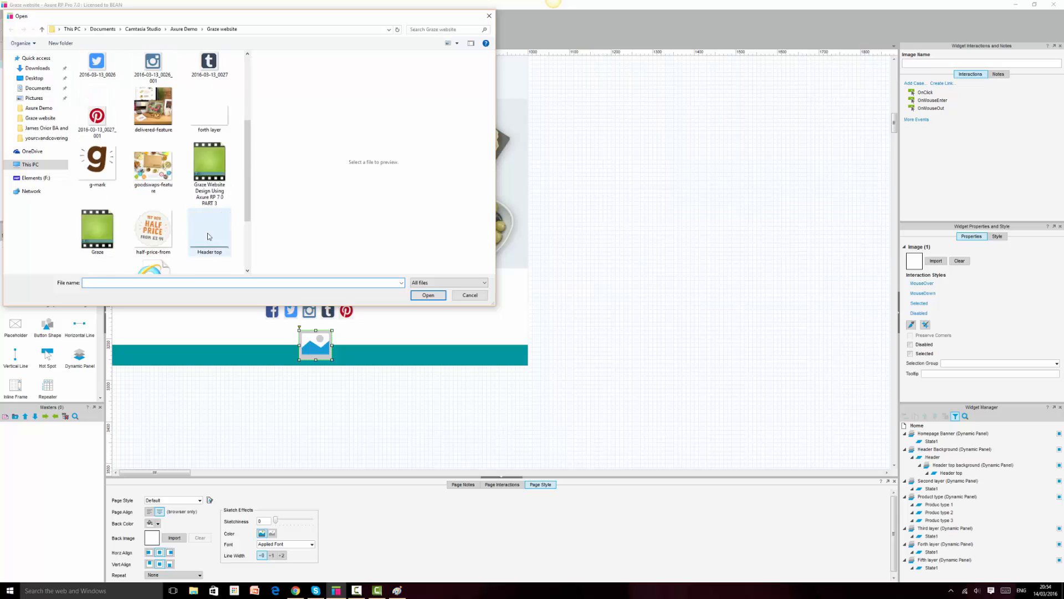
scroll(199, 233, "down", 3)
scroll(198, 225, "up", 5)
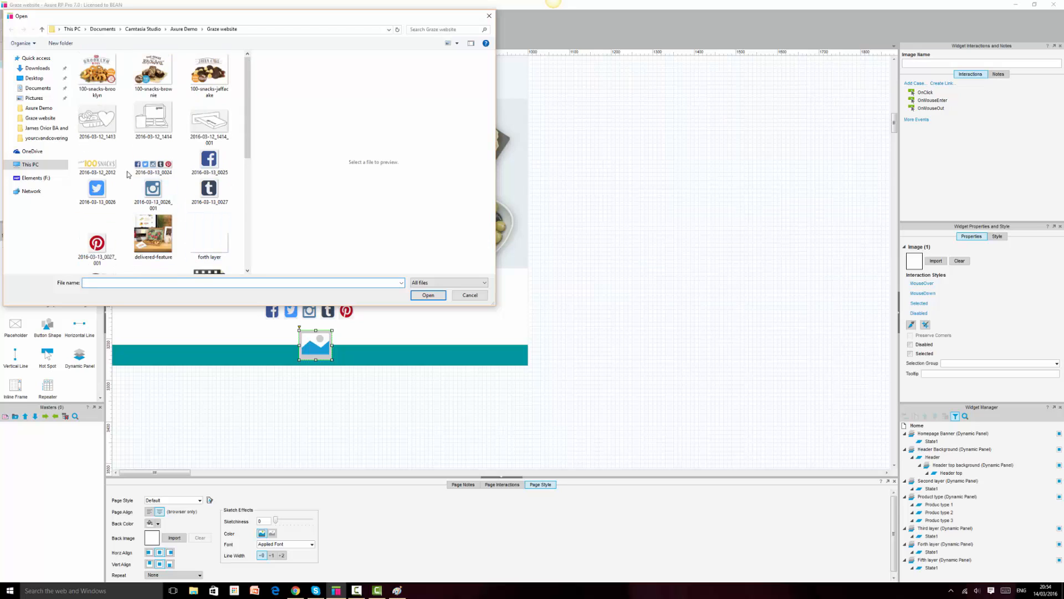
scroll(198, 224, "down", 5)
left_click(100, 71)
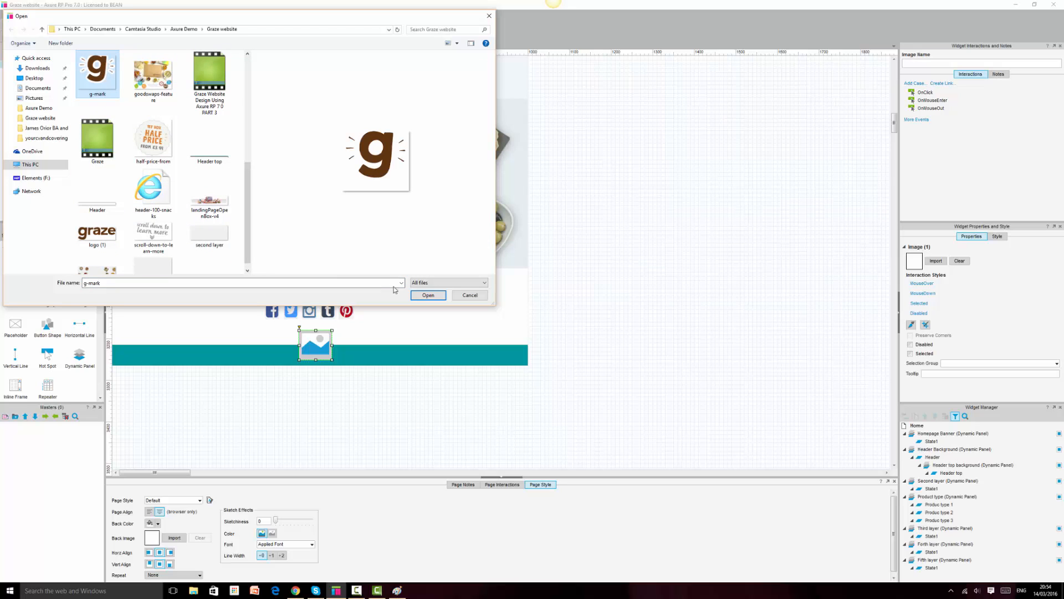
left_click(441, 296)
left_click(567, 321)
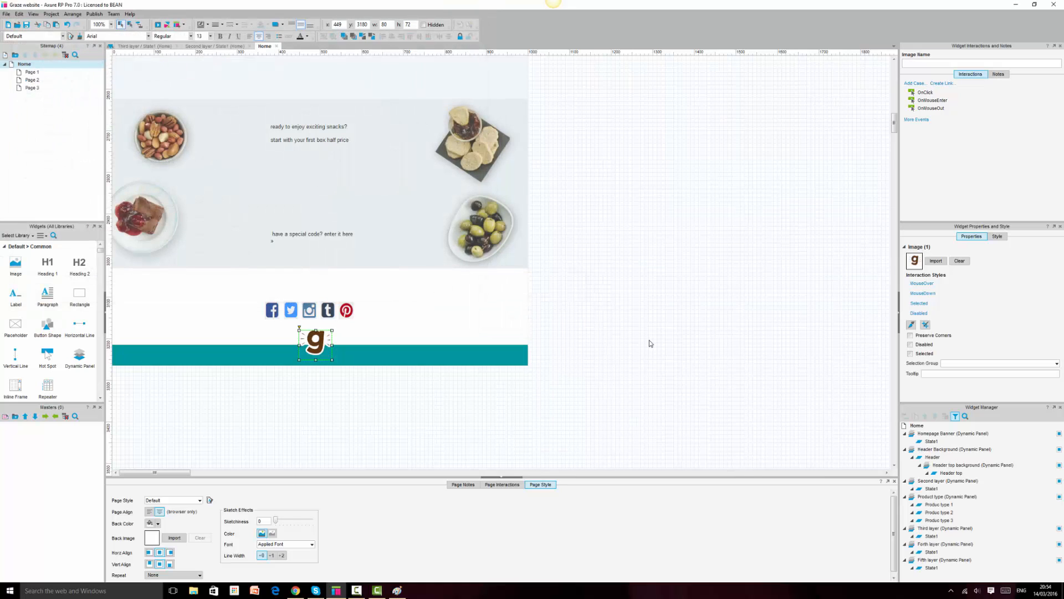
left_click(650, 341)
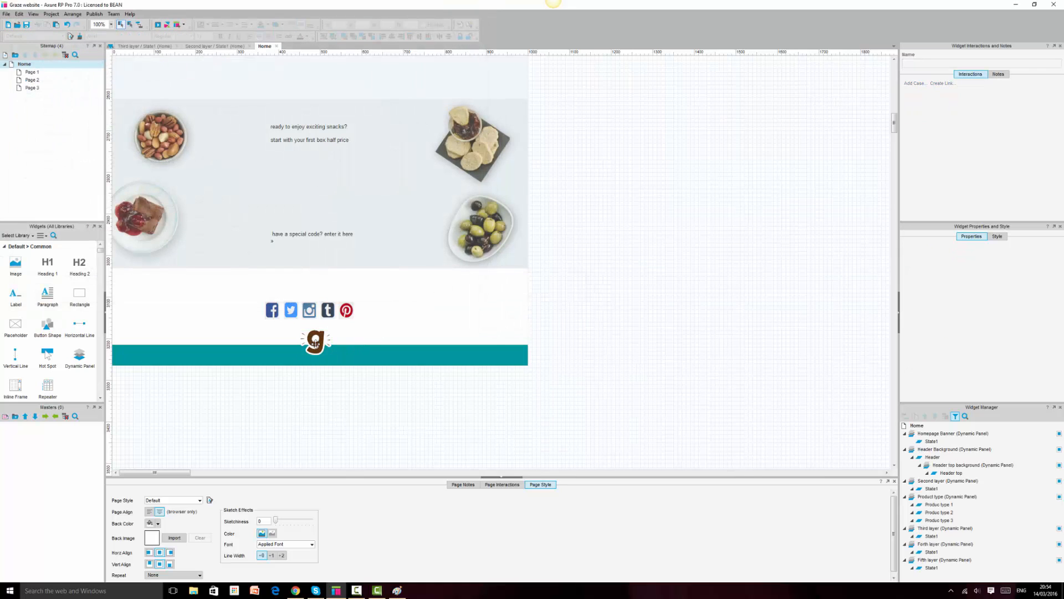
Check the footer g logo's position on the graze site in Chrome and move the logo up 8 pixels in Axure
left_click(302, 593)
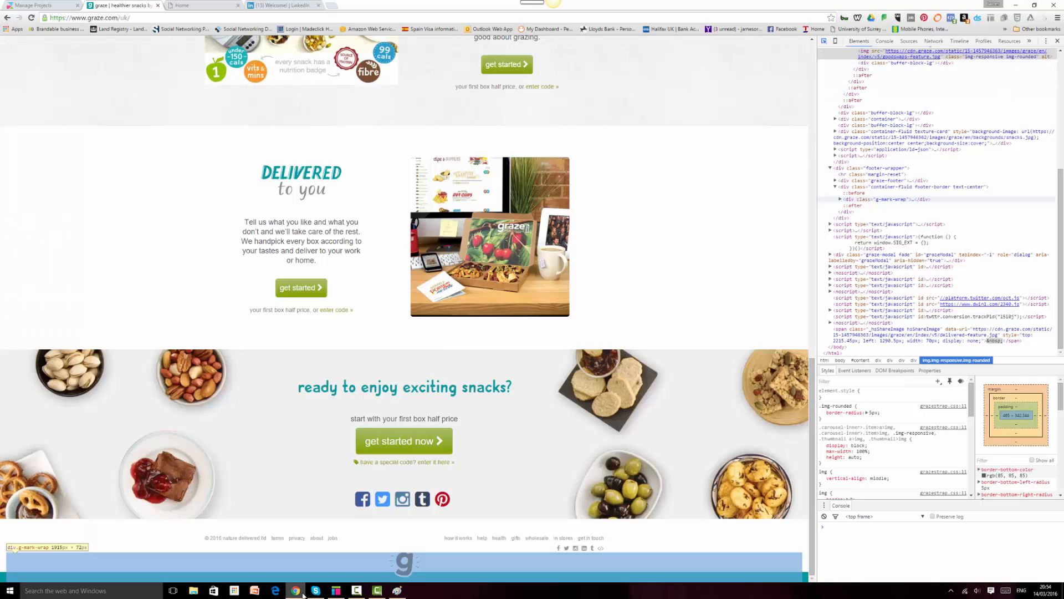
left_click(302, 594)
left_click(314, 340)
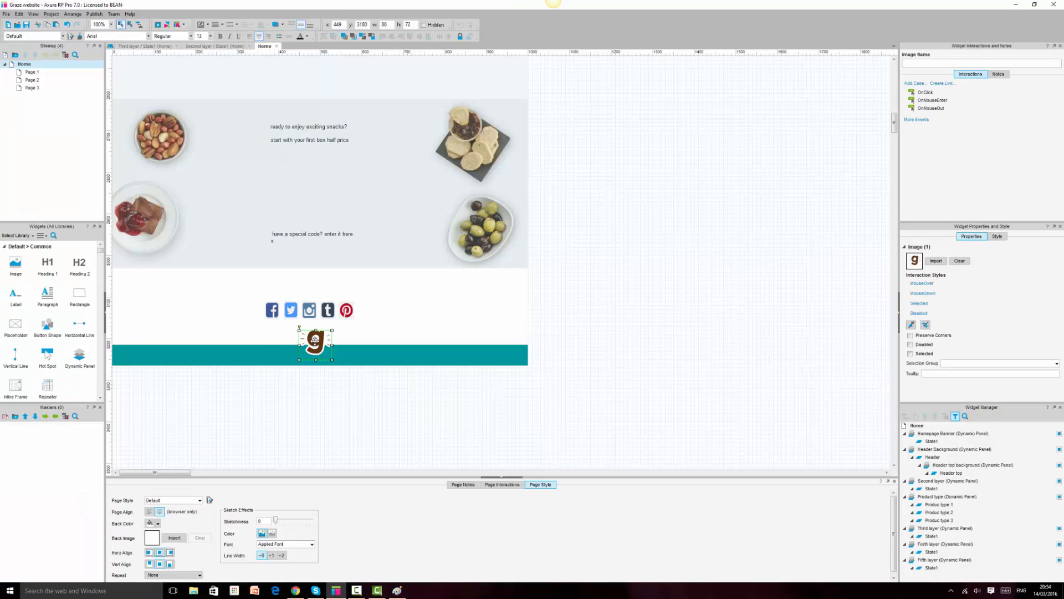
key("Up")
key("Up")
key("Up")
key("Up")
key("Up")
key("Up")
key("Up")
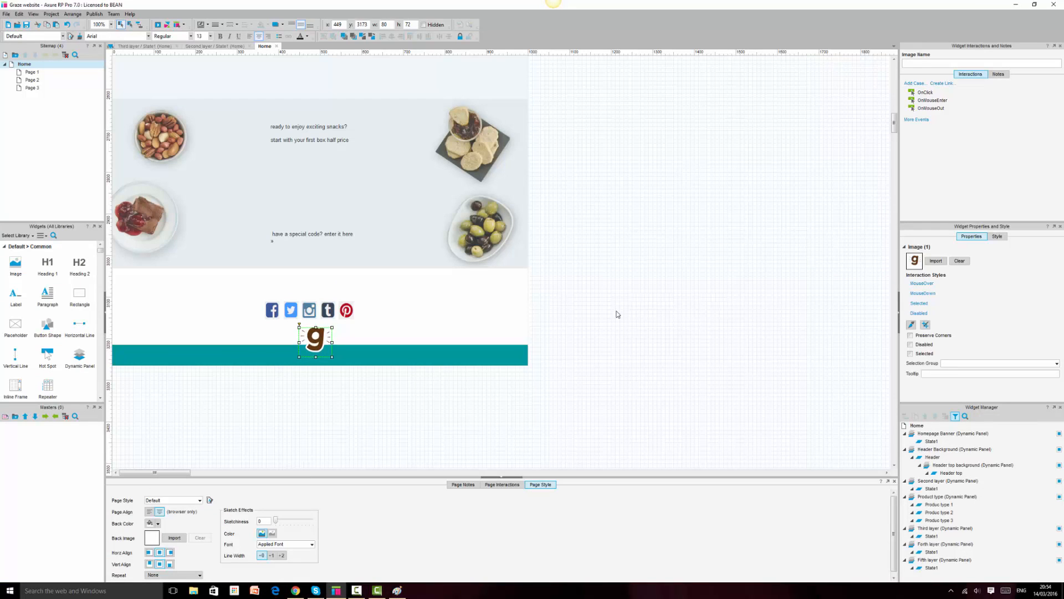
key("Up")
left_click(612, 397)
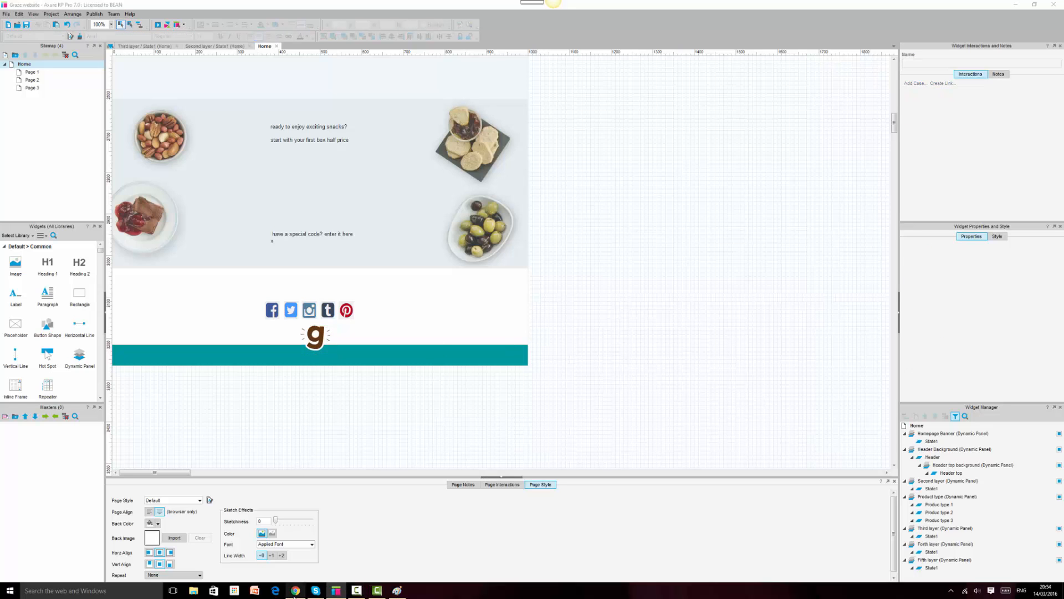
In Chrome, save the graze page's A Better Choice heading image as header-better-choices into the Graze website folder
left_click(295, 591)
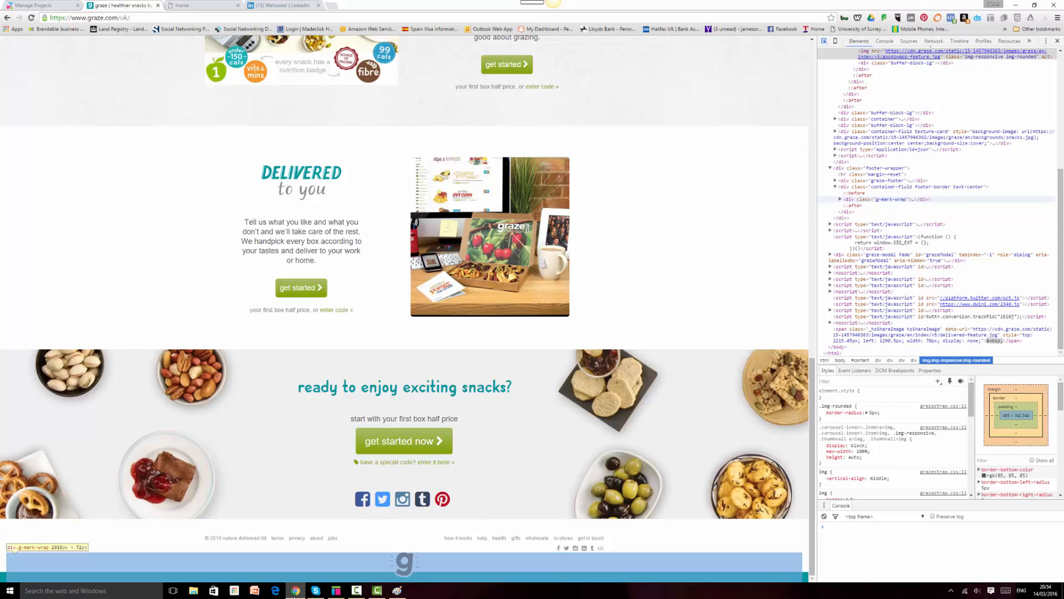
left_click(296, 590)
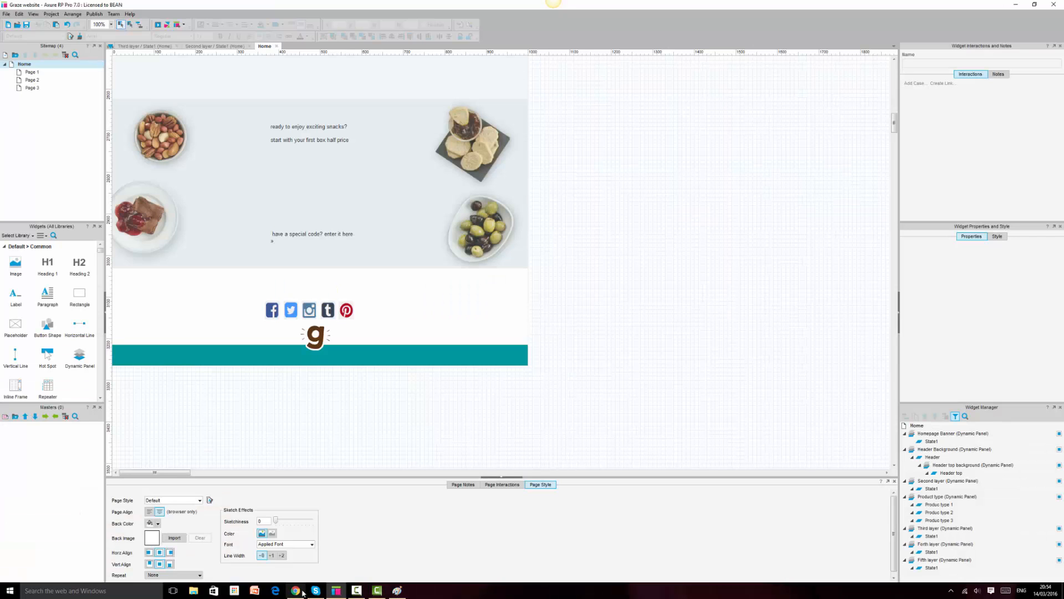
mouse_move(297, 594)
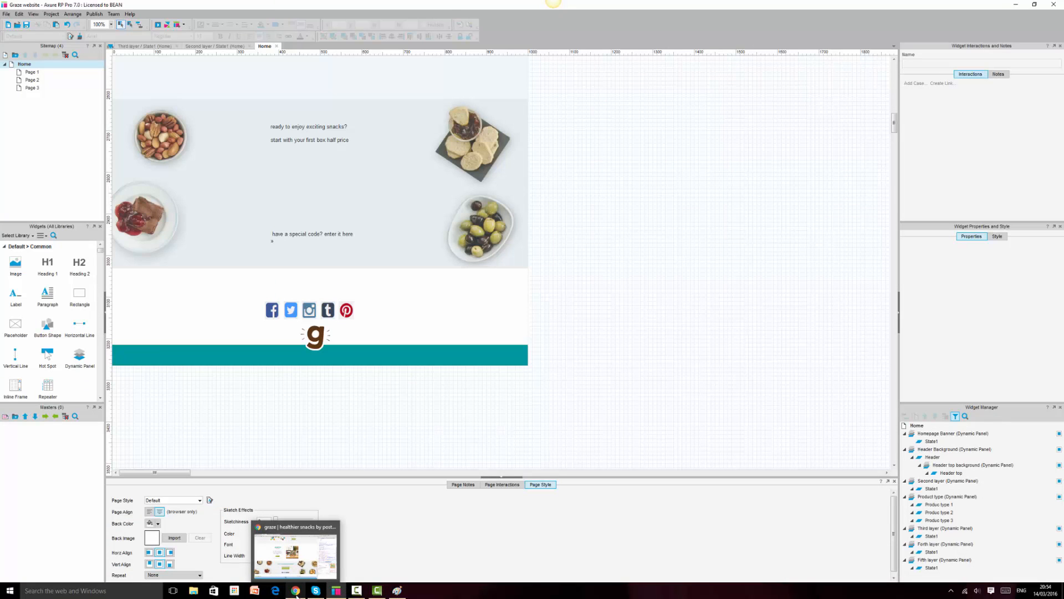
left_click(296, 592)
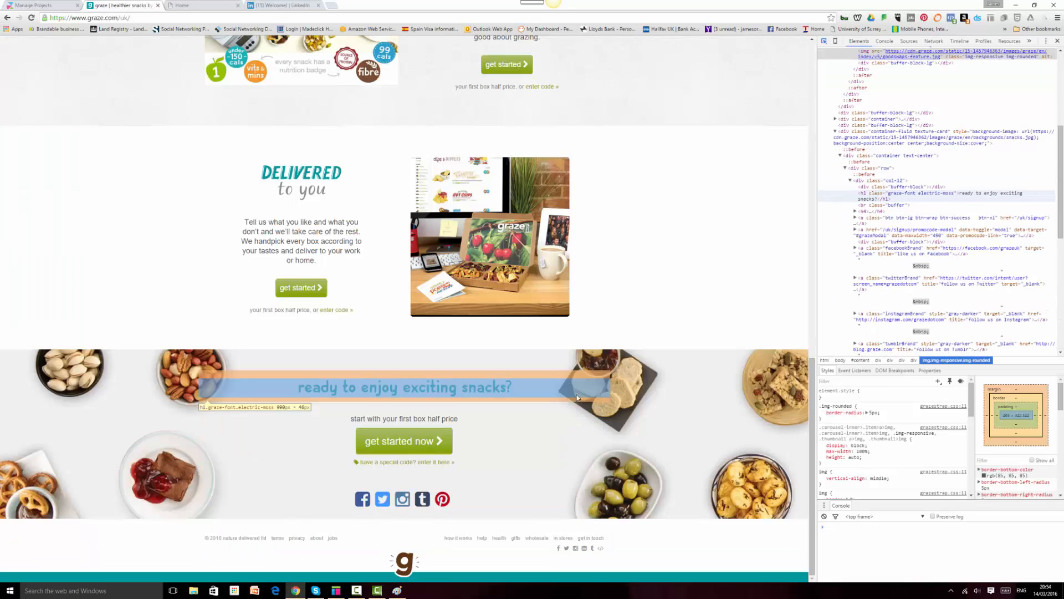
scroll(731, 324, "up", 5)
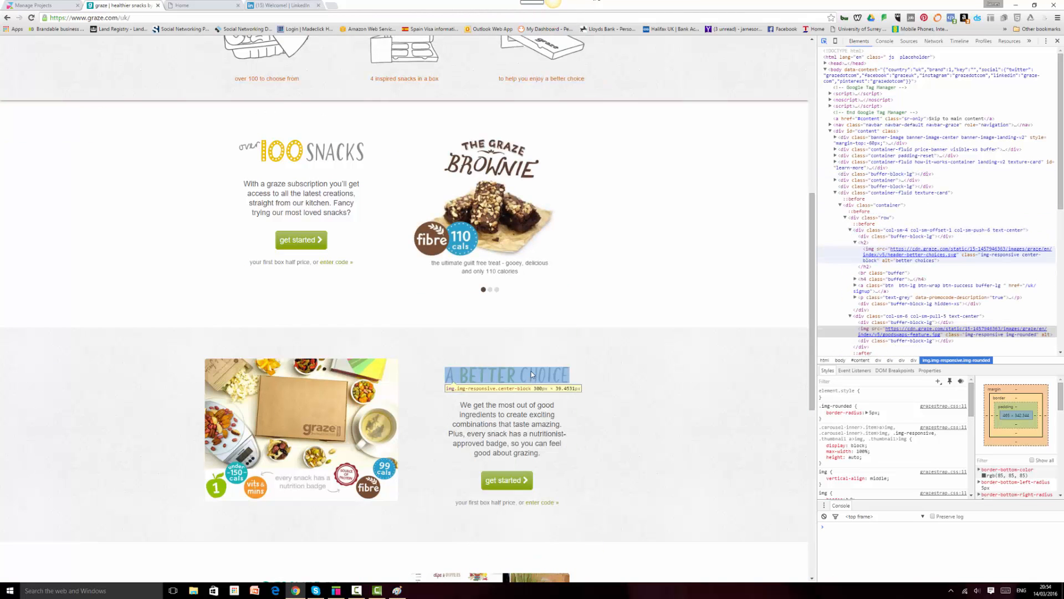
left_click(531, 373)
right_click(530, 373)
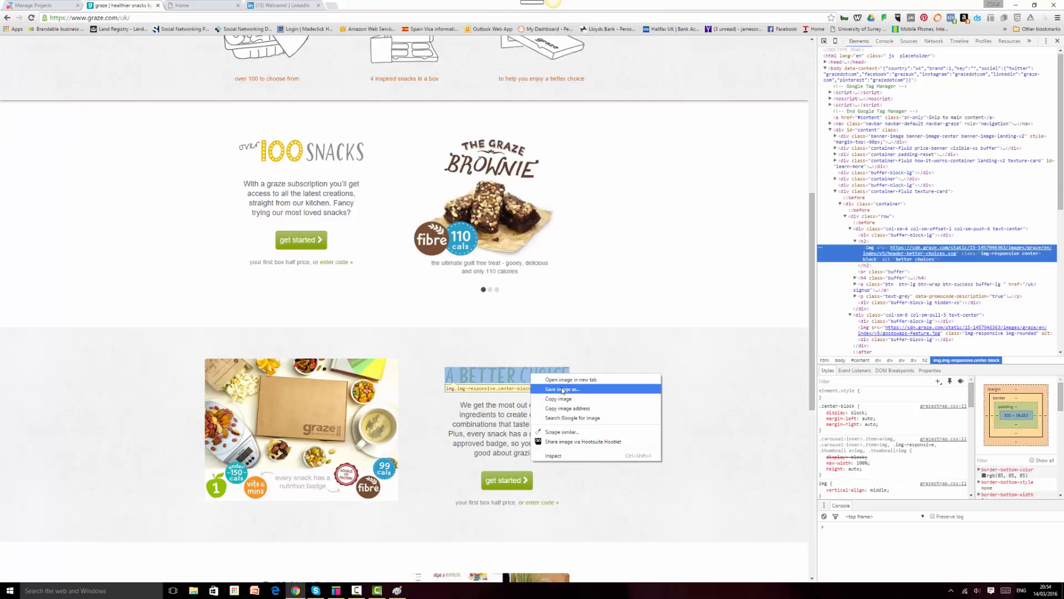
left_click(577, 391)
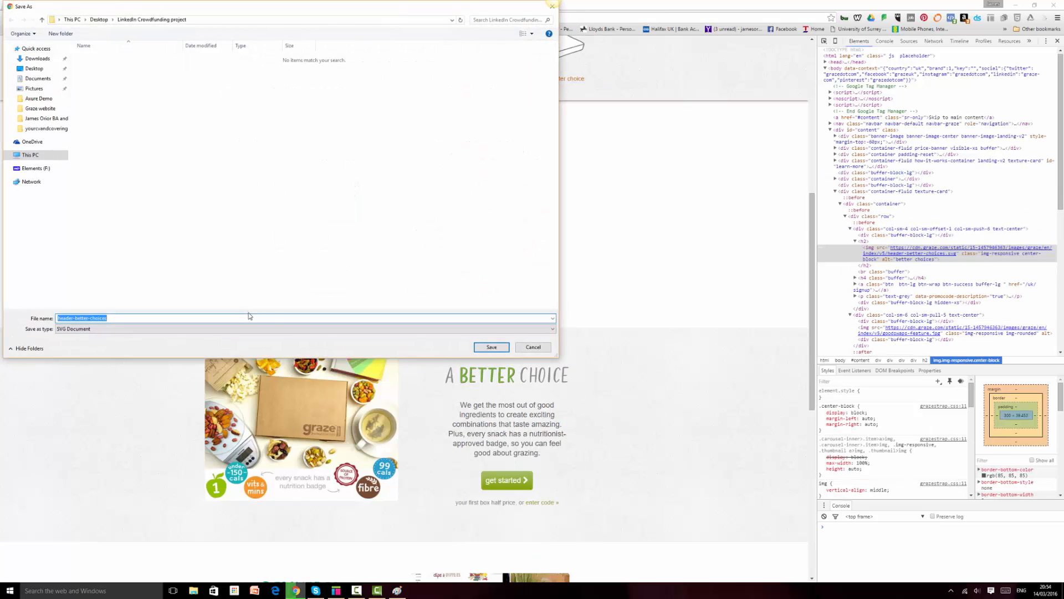
left_click(40, 108)
left_click(484, 346)
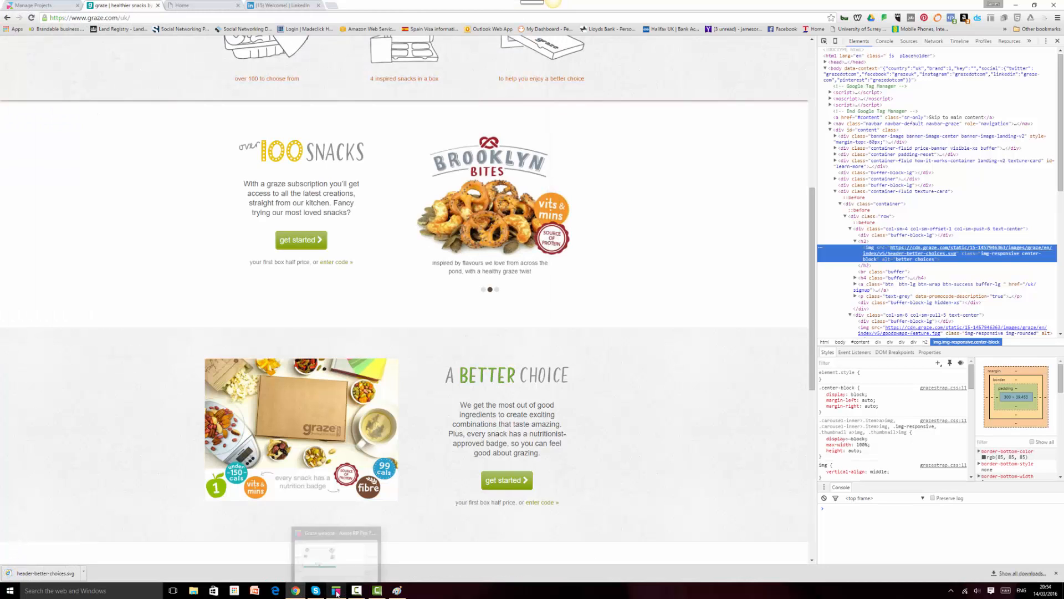
Return to Axure and place a 300 by 40 image placeholder beside the snack box photo, below the half-price text
left_click(824, 41)
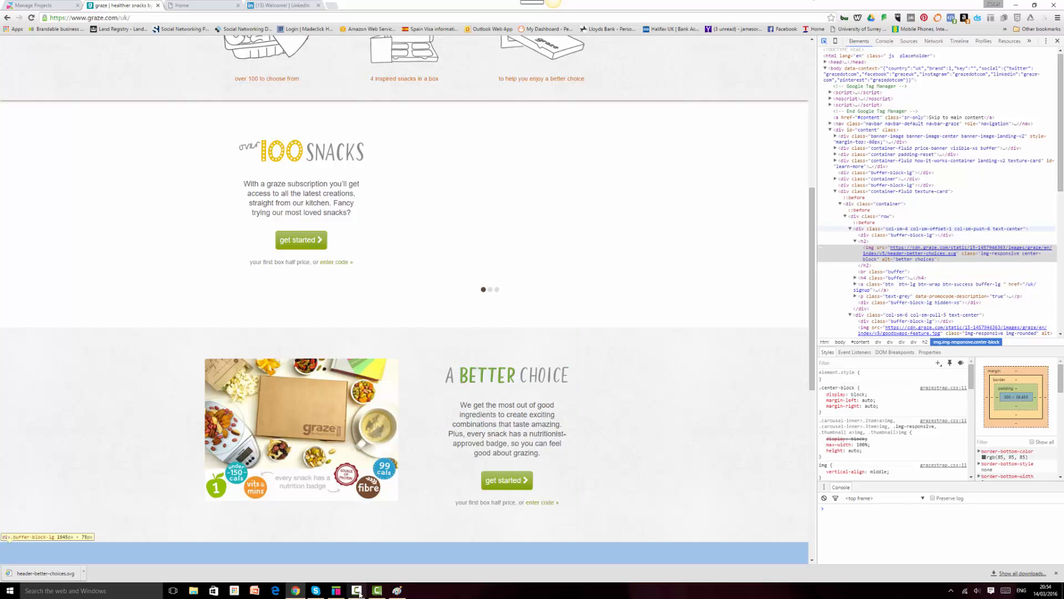
left_click(336, 590)
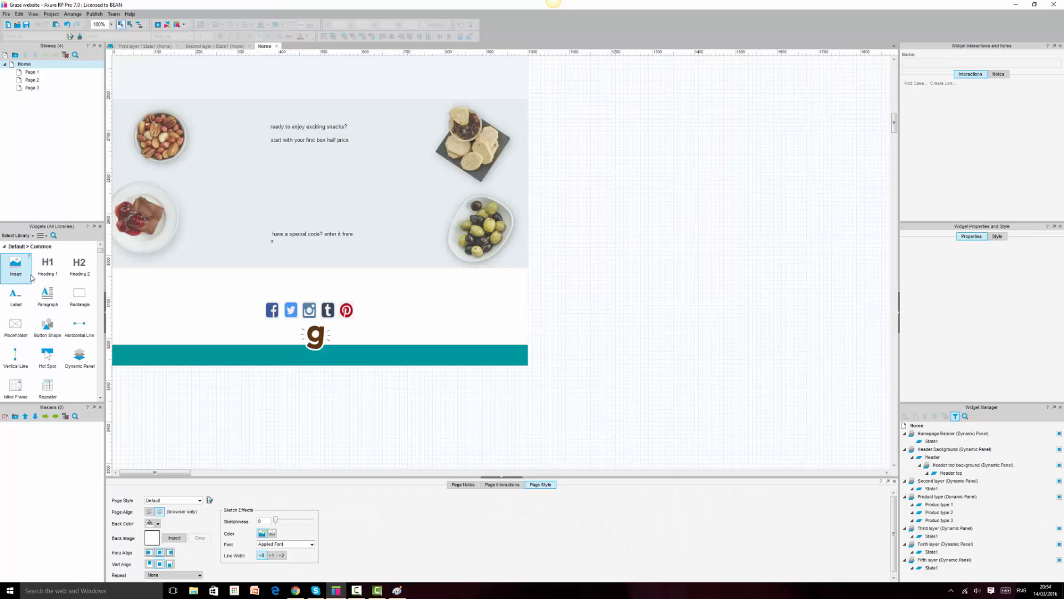
scroll(166, 314, "up", 10)
scroll(156, 311, "up", 5)
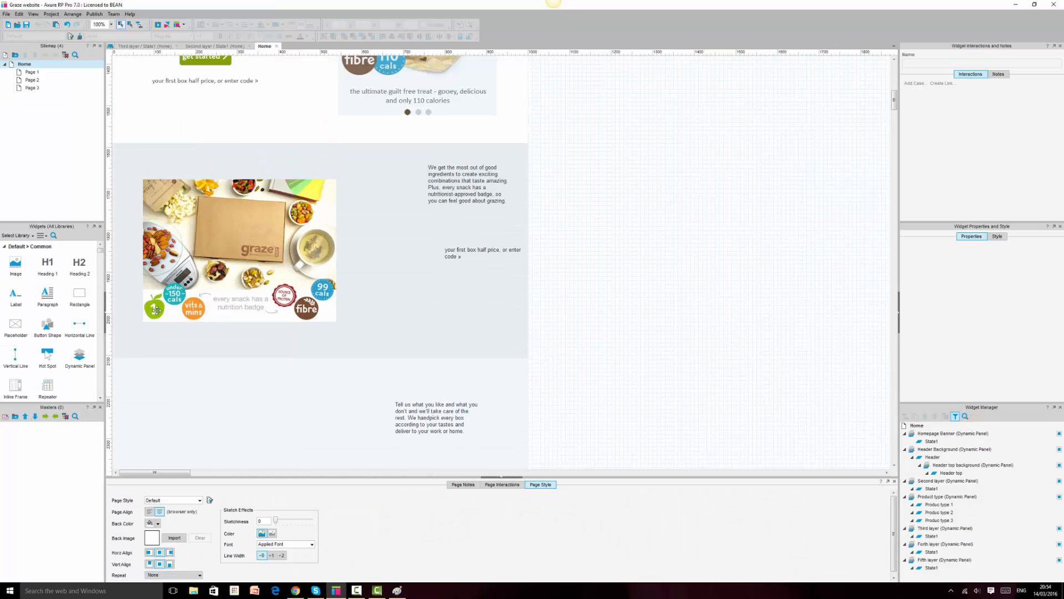
left_click_drag(17, 265, 399, 289)
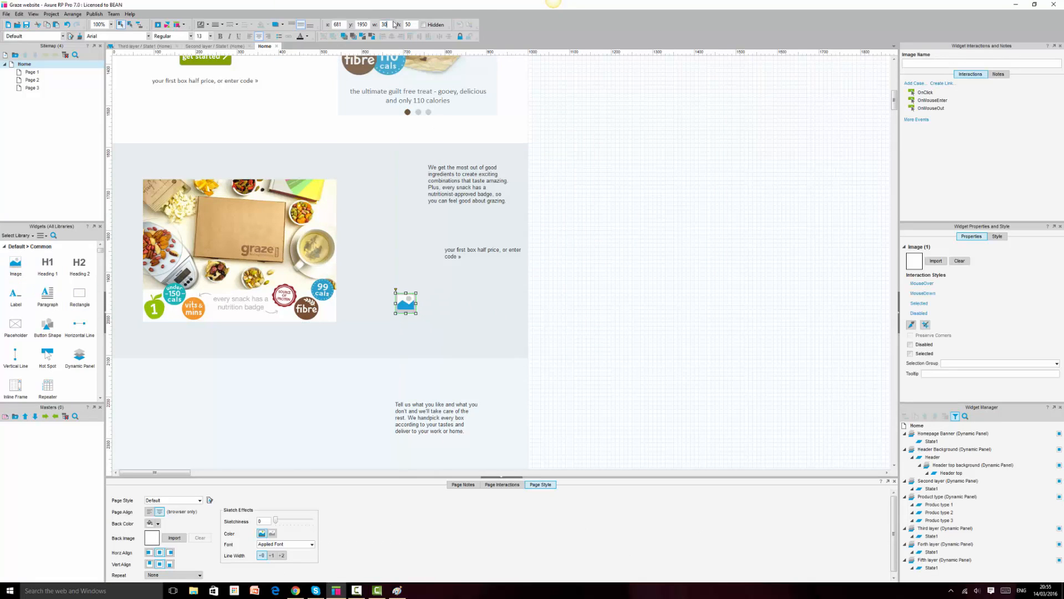
key("Tab")
type("40")
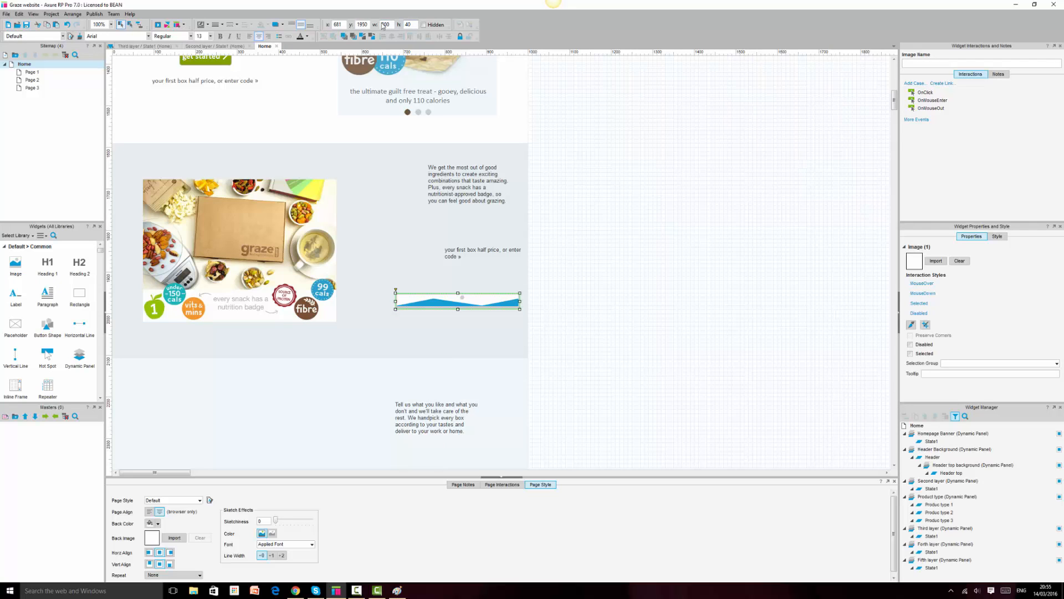
double_click(457, 301)
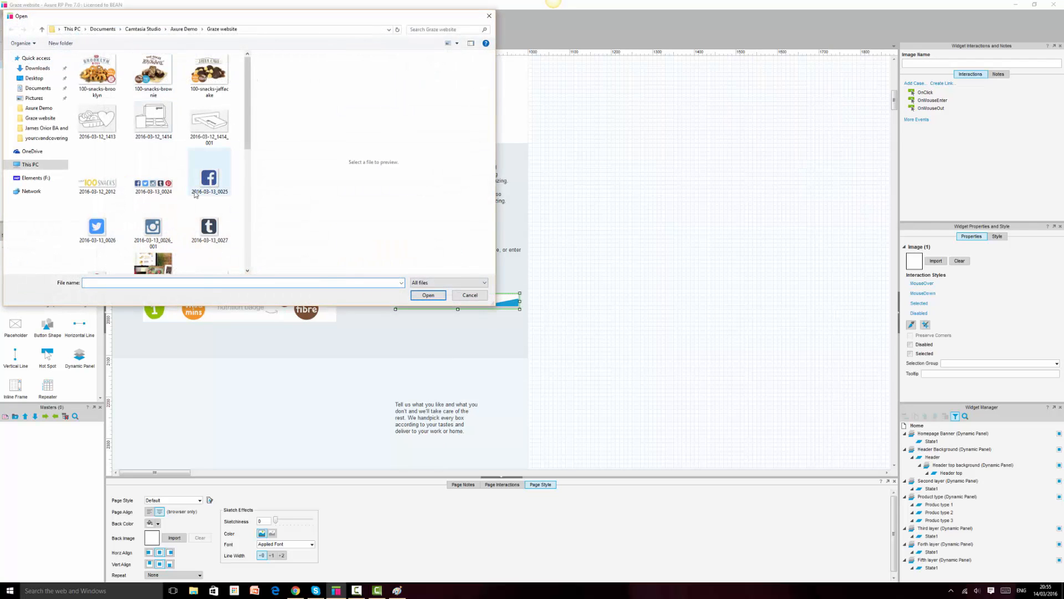
scroll(133, 203, "down", 3)
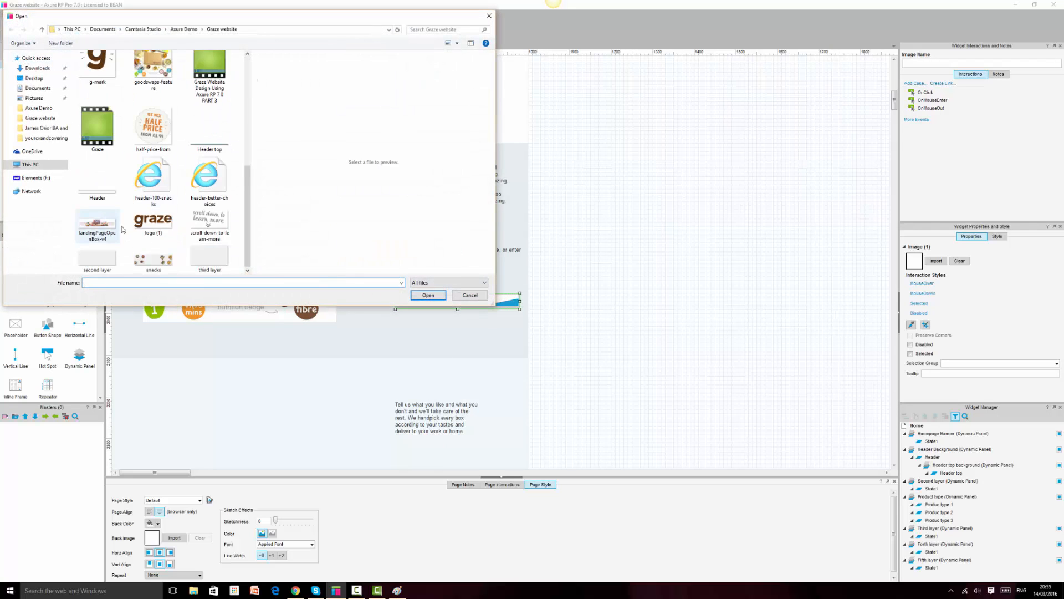
scroll(184, 251, "up", 3)
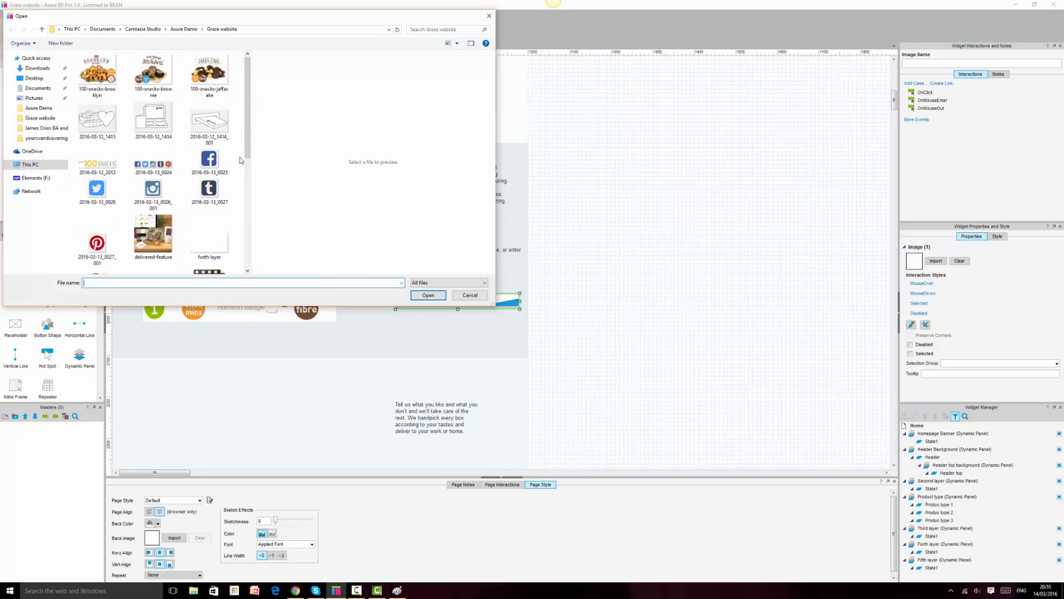
scroll(246, 157, "down", 2)
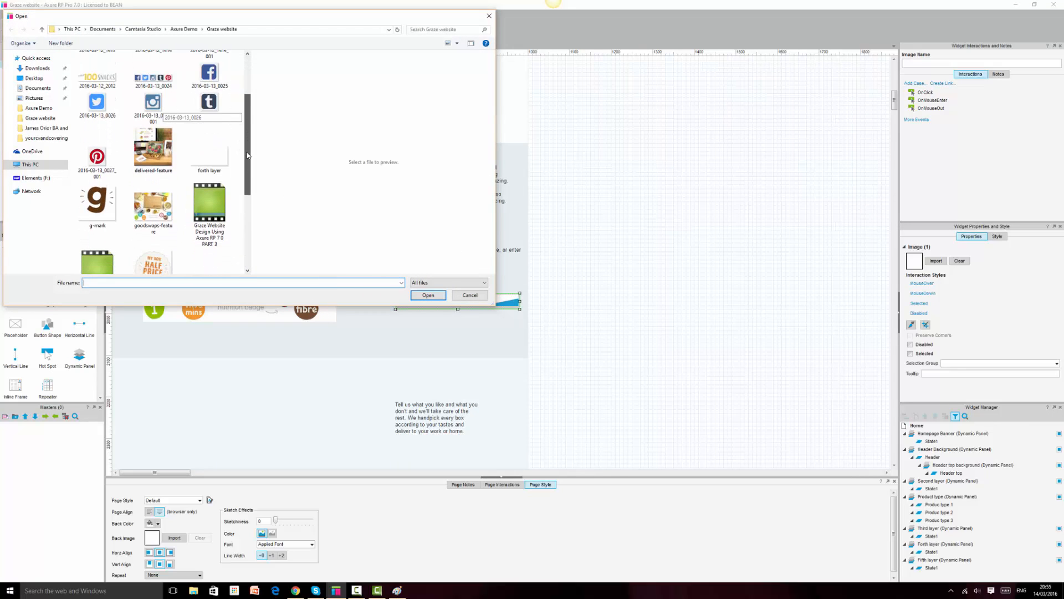
left_click_drag(247, 155, 246, 229)
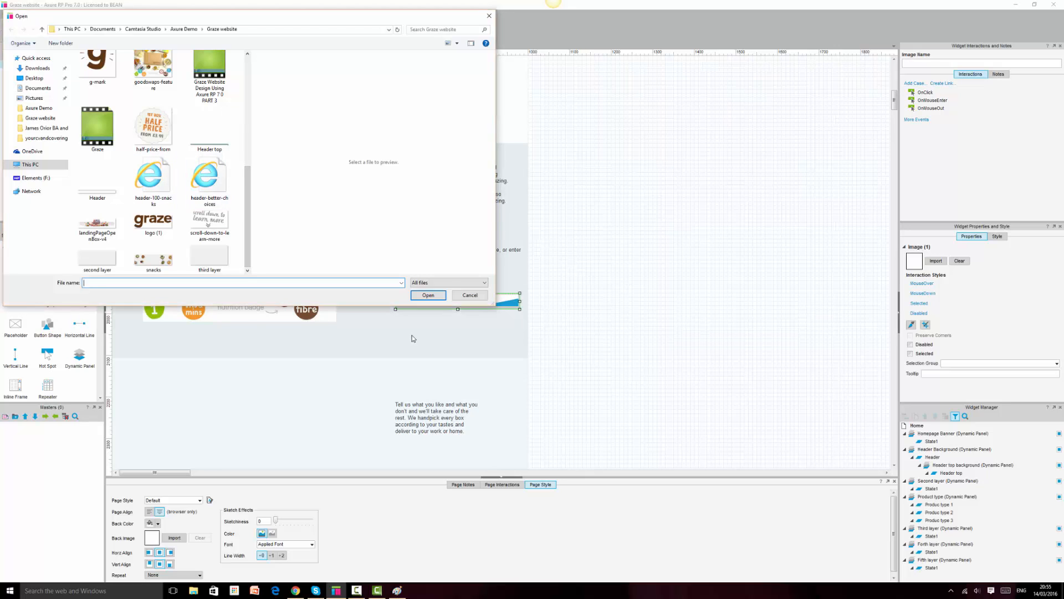
key("Escape")
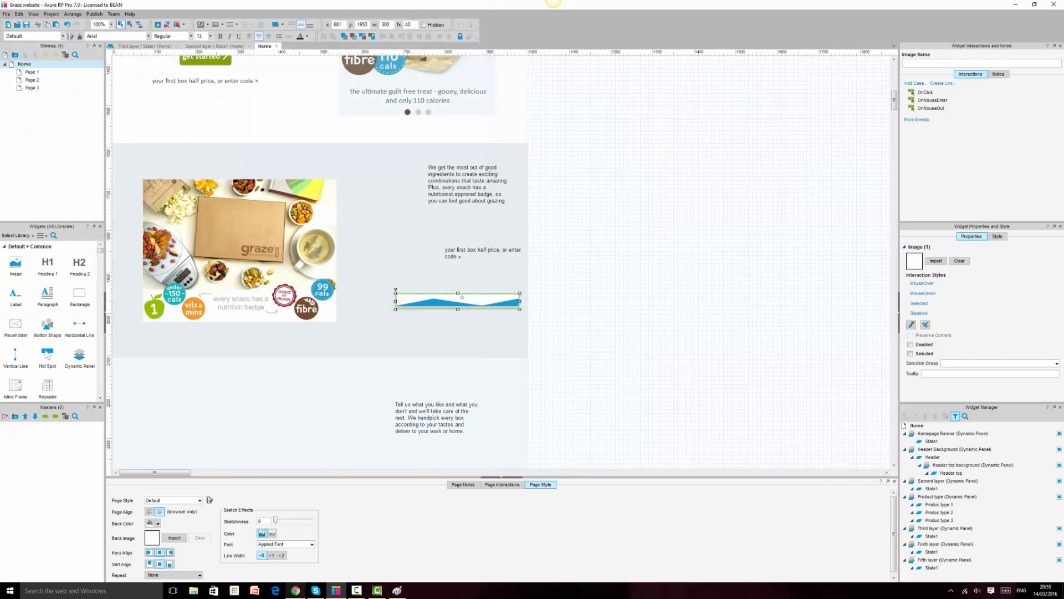
Switch to Chrome and capture a screen region cropped tightly around the A Better Choice heading
key("alt+Tab")
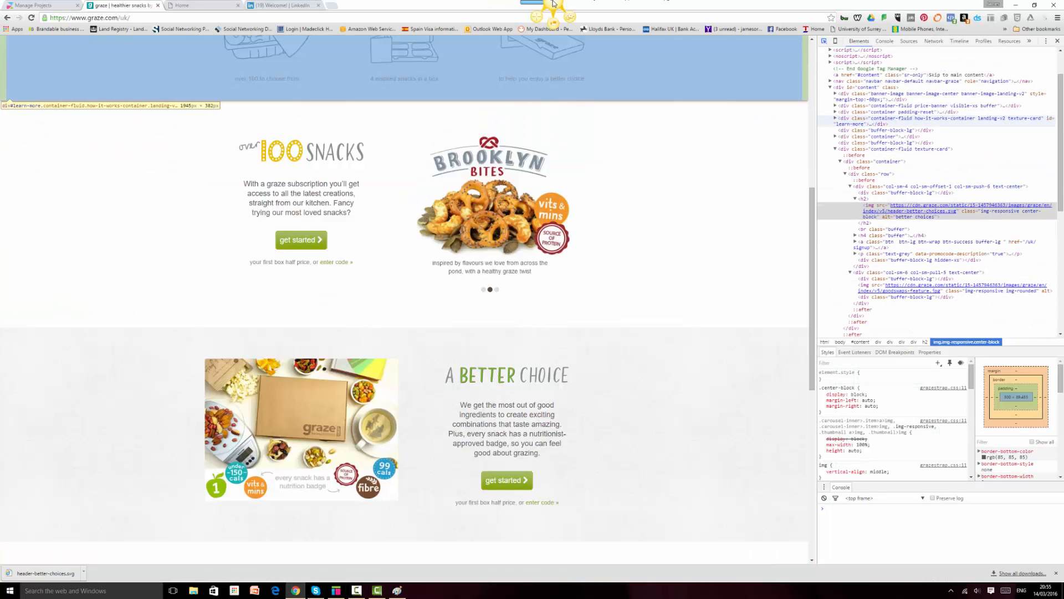
left_click(537, 17)
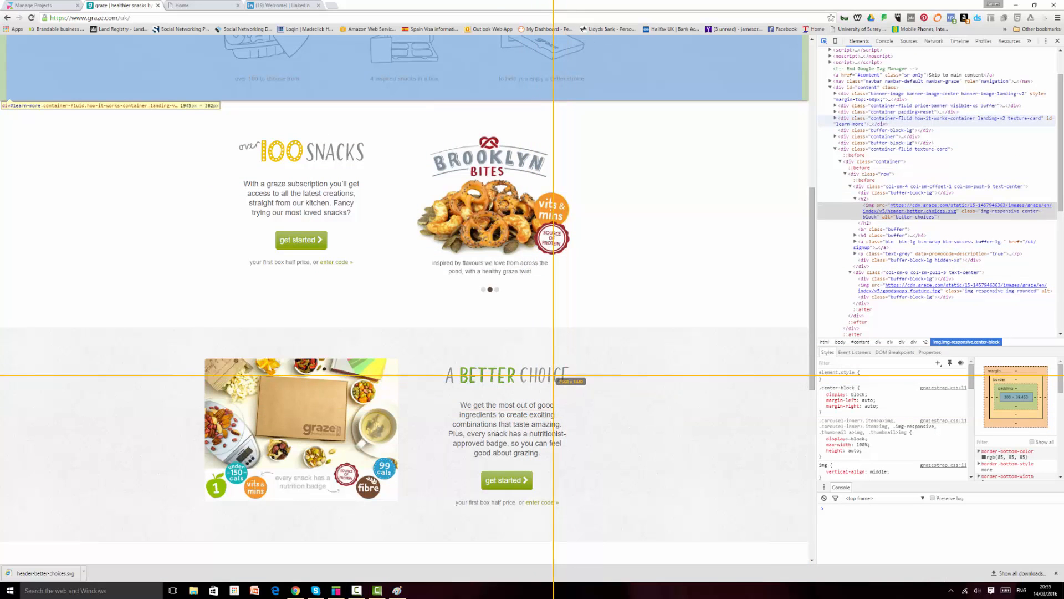
left_click(565, 360)
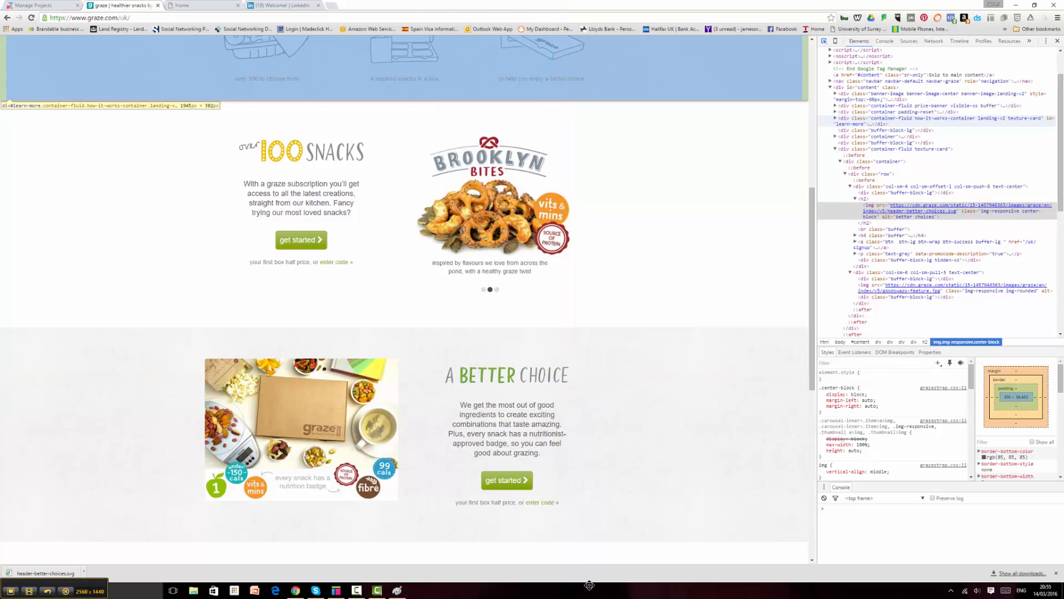
left_click_drag(585, 596, 565, 384)
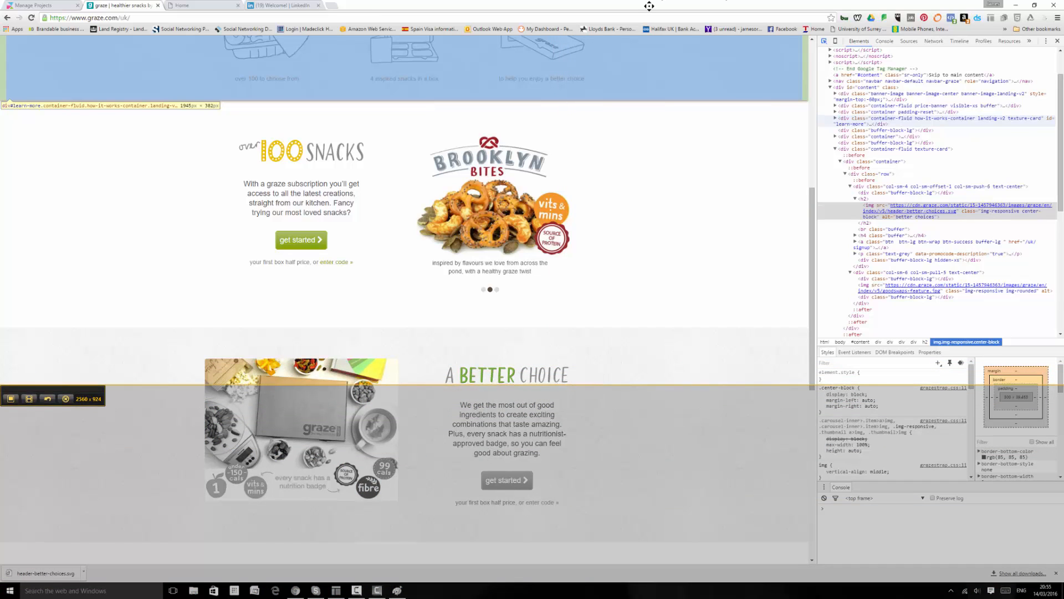
left_click_drag(650, 4, 634, 364)
left_click_drag(1061, 382, 567, 387)
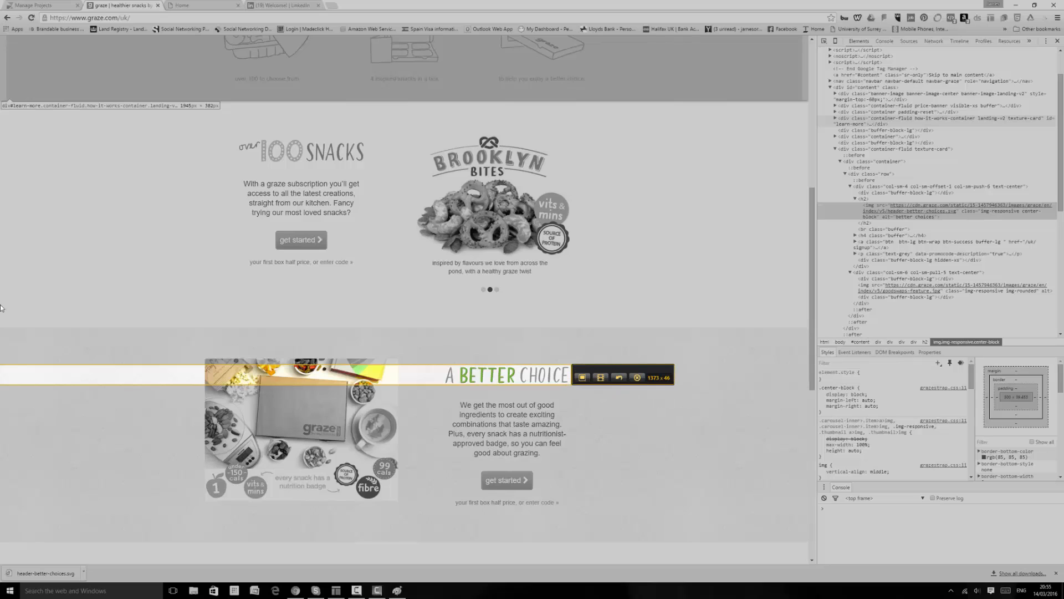
left_click_drag(8, 373, 444, 380)
left_click(456, 400)
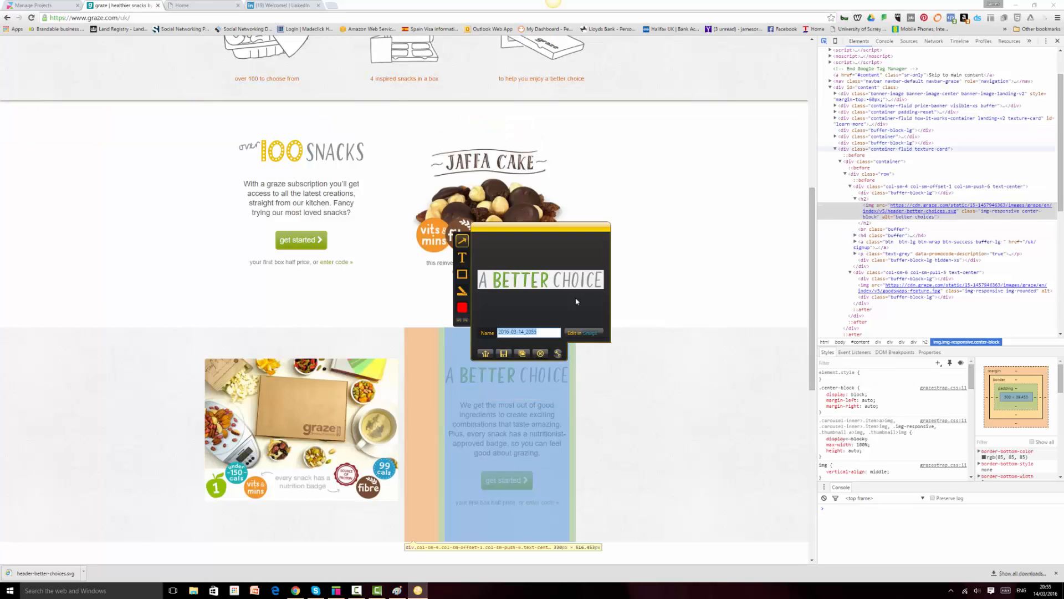
Save the heading capture as PNG 2016-03-14_2055 in the Graze website folder
left_click(500, 353)
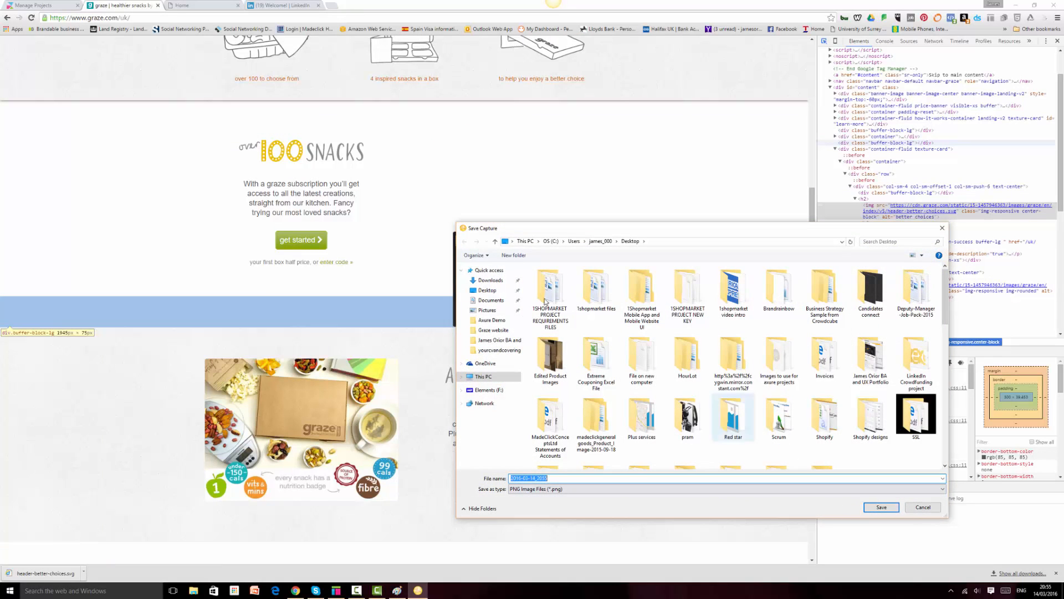
left_click(492, 330)
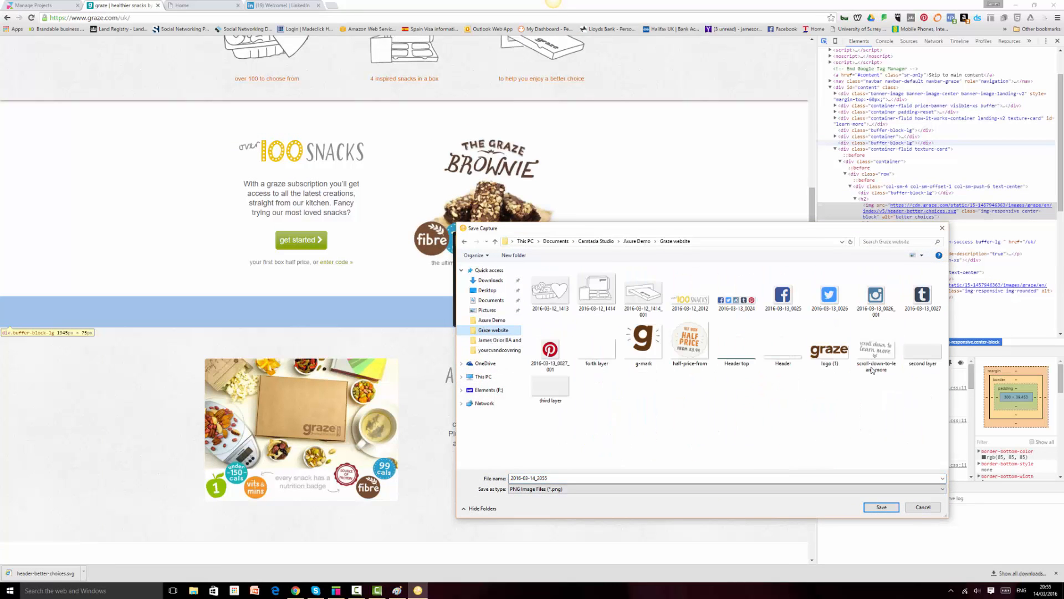
left_click(889, 507)
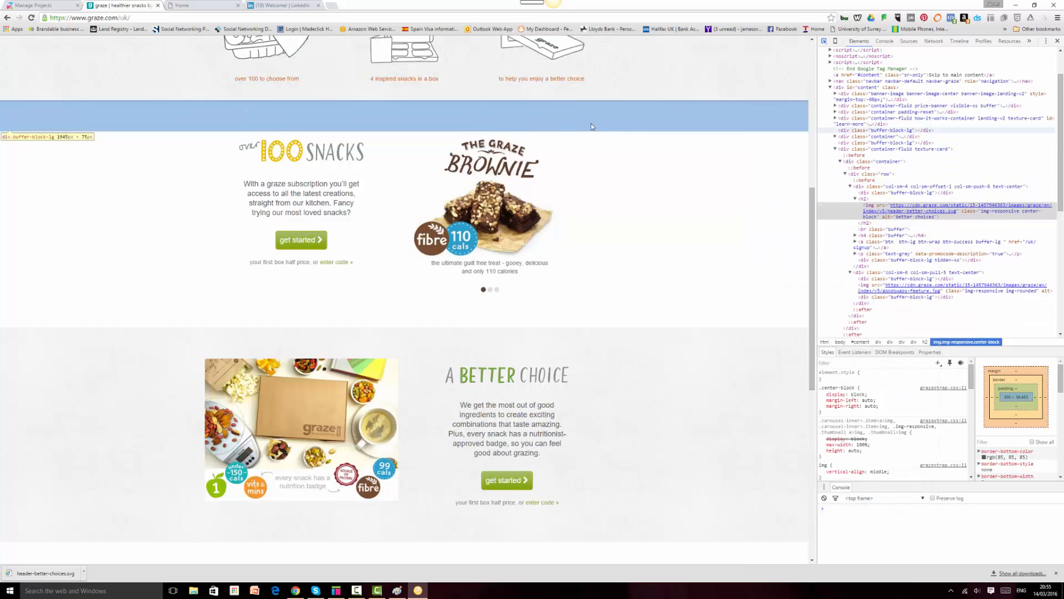
Switch to Axure and load 2016-03-14_2055 from the Graze website folder into the image placeholder beside the snack box photo
left_click(336, 591)
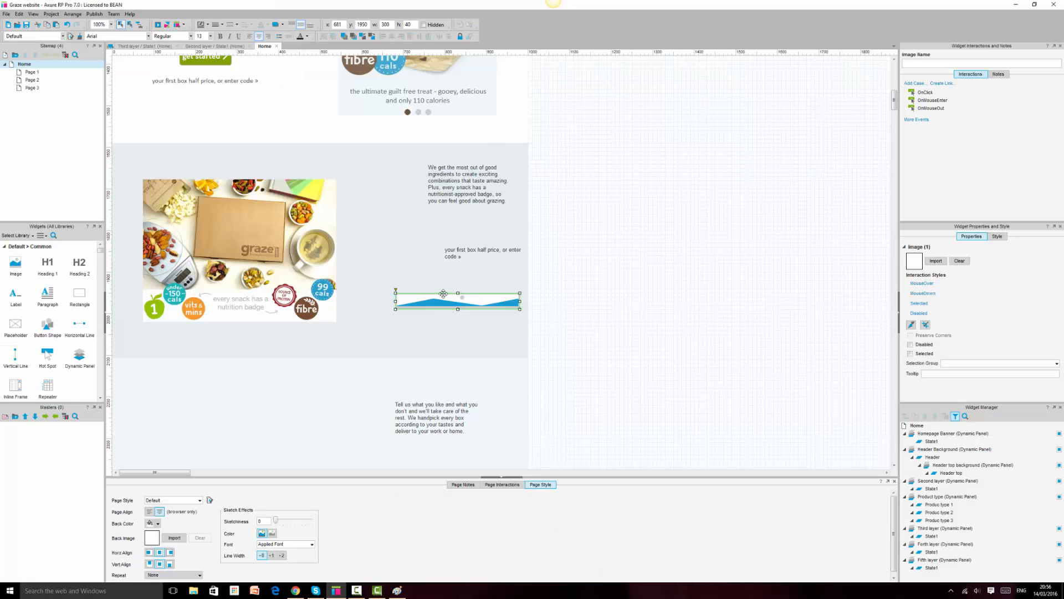
double_click(443, 294)
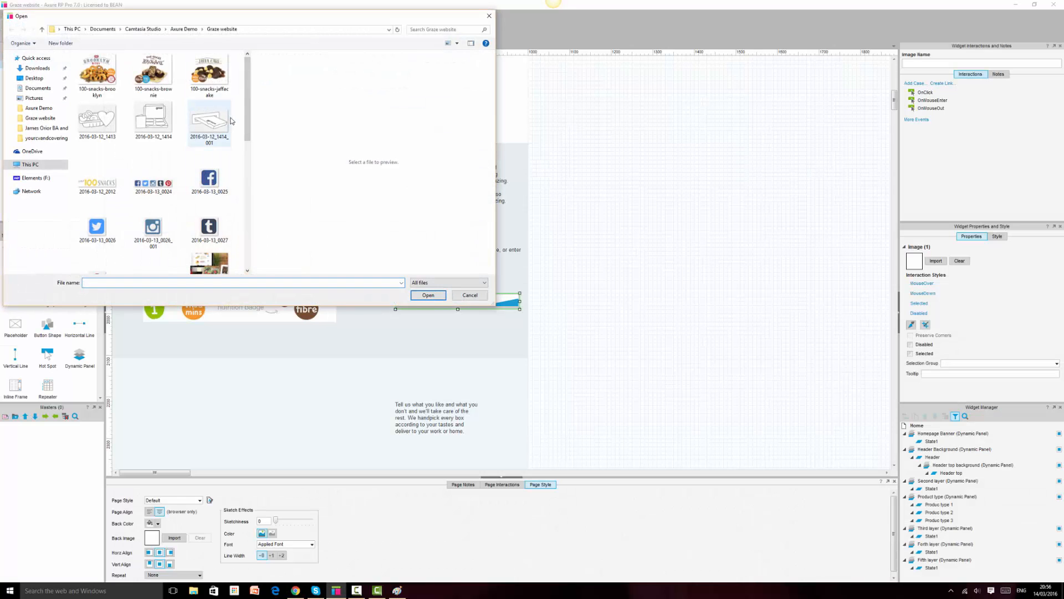
left_click_drag(244, 85, 245, 155)
left_click(154, 105)
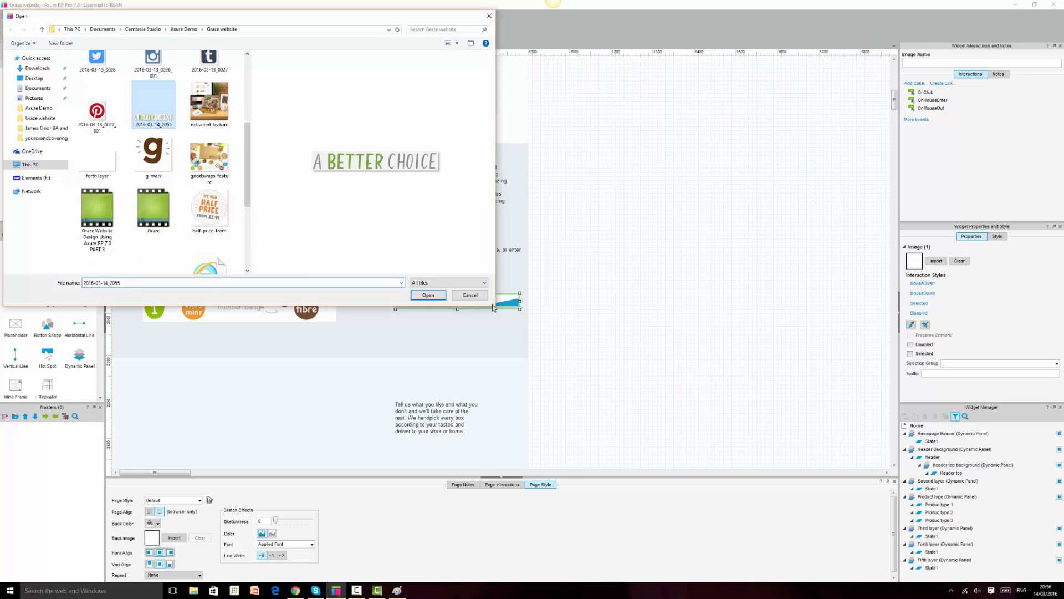
left_click(428, 295)
left_click(566, 320)
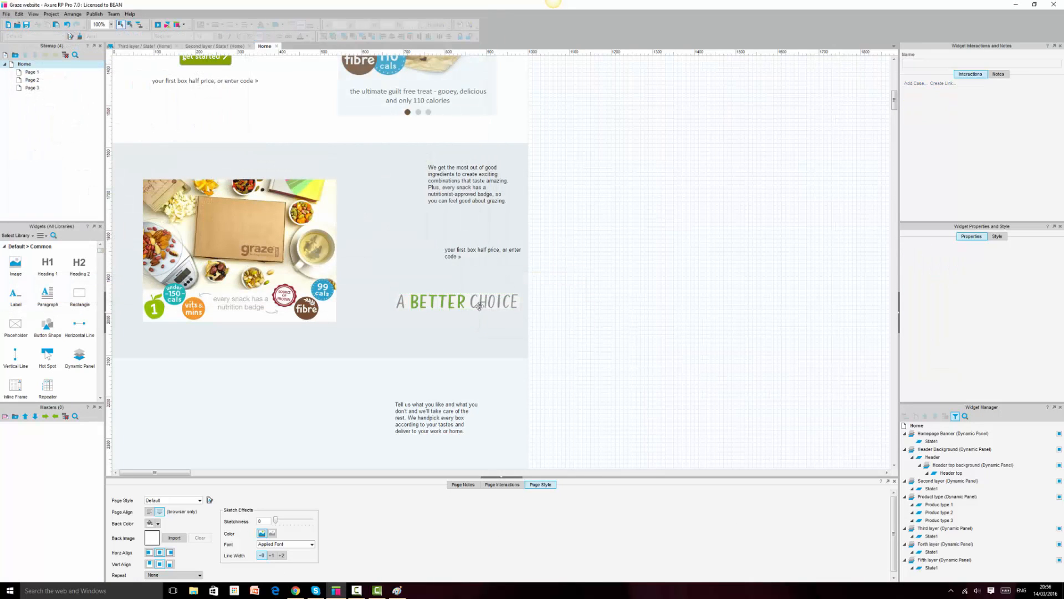
Move the A Better Choice heading up beside the snack box photo and place the nutrition paragraph directly beneath it
left_click(459, 302)
left_click_drag(450, 302, 426, 191)
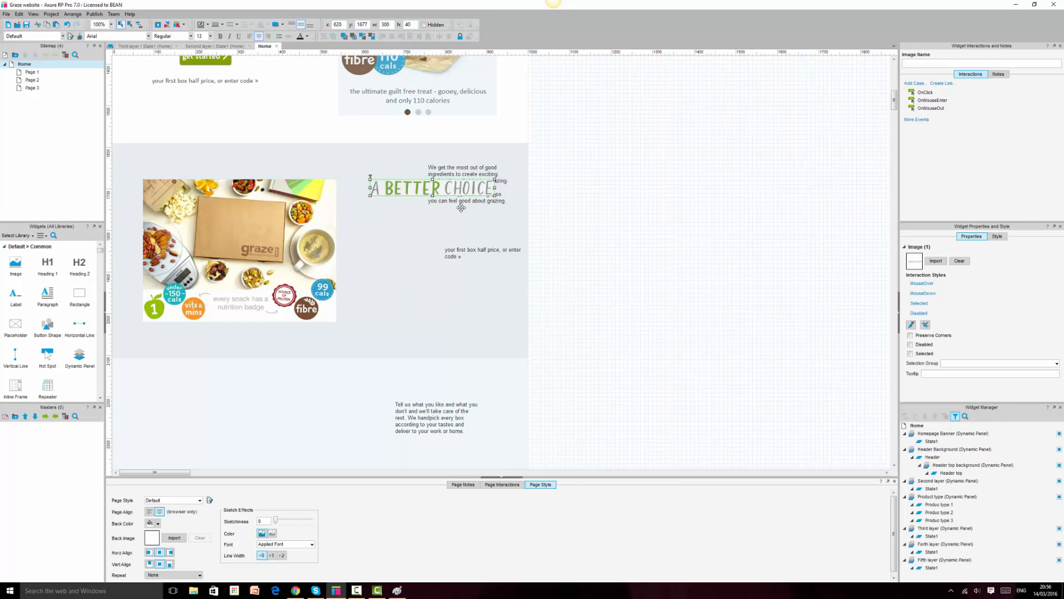
left_click(489, 199)
left_click_drag(486, 171, 449, 219)
Inspect the A Better Choice paragraph's styling in Chrome, and format the matching paragraph in Axure as centred 18-point Calibri
left_click(295, 591)
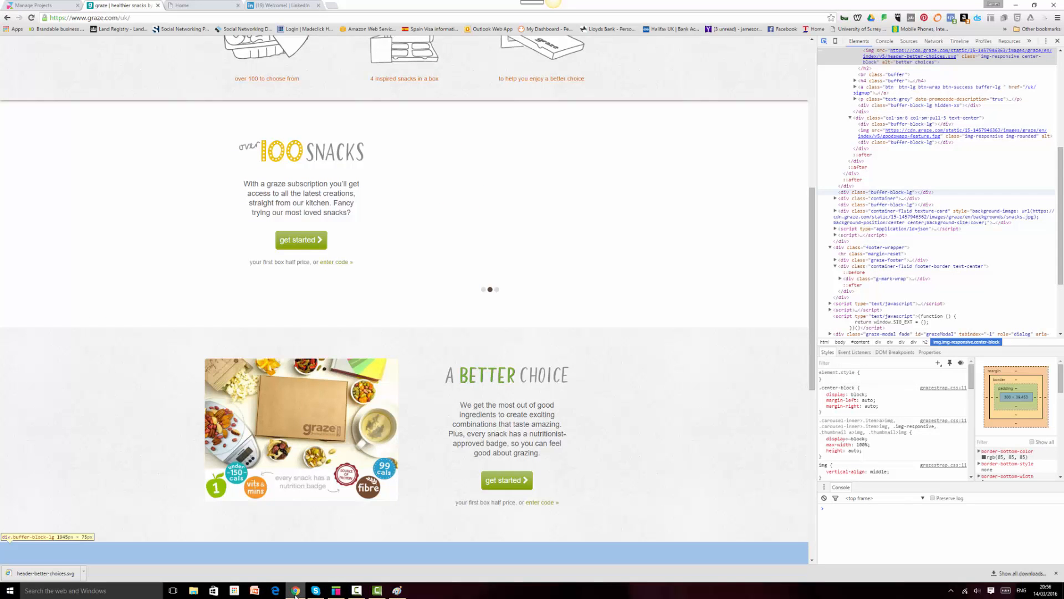
left_click(824, 41)
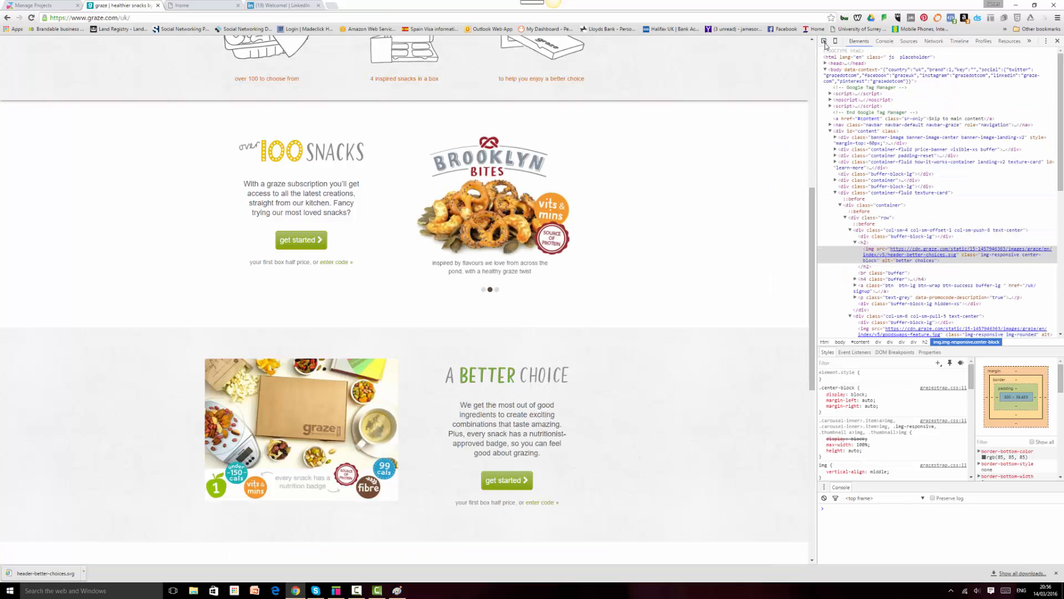
left_click(503, 429)
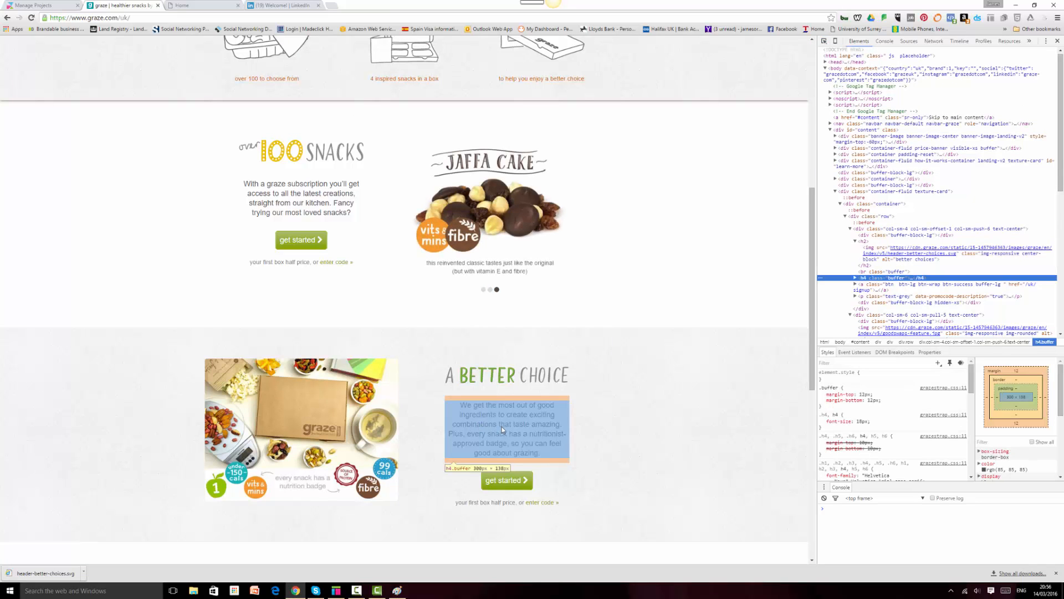
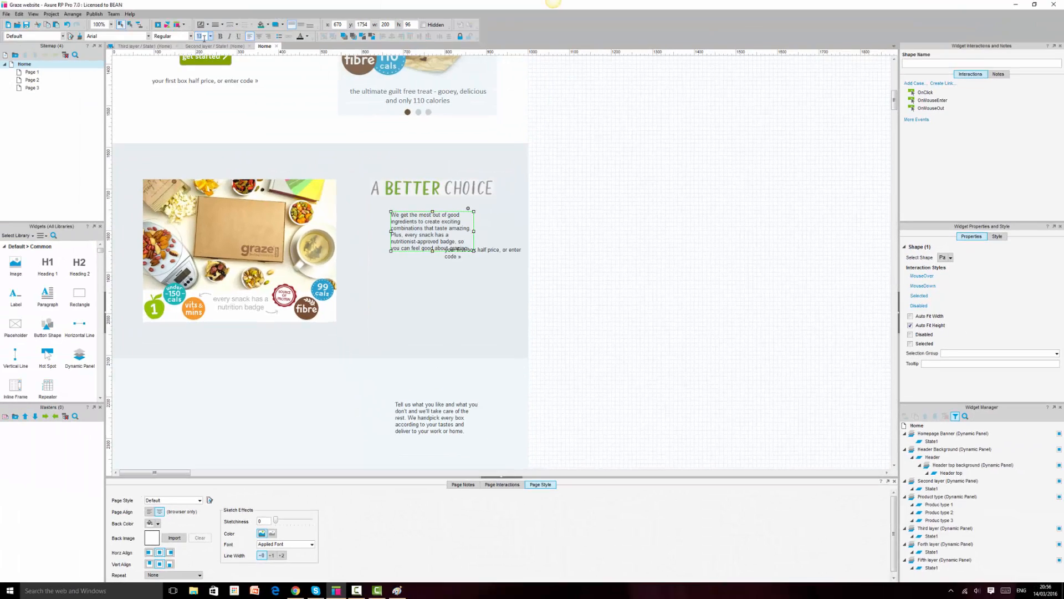
type("18")
key("Return")
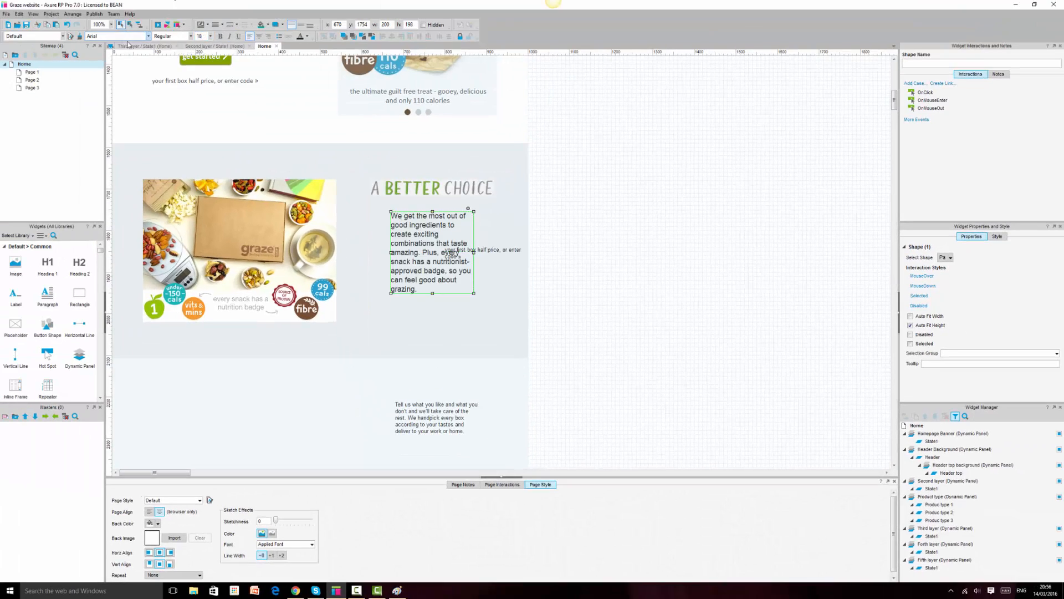
left_click(148, 36)
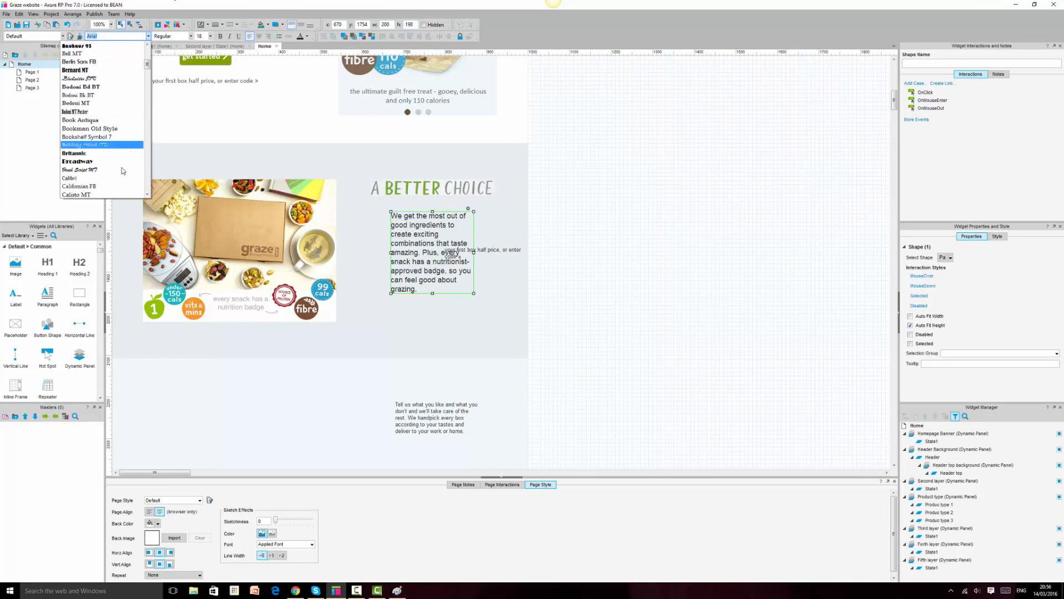
left_click(103, 181)
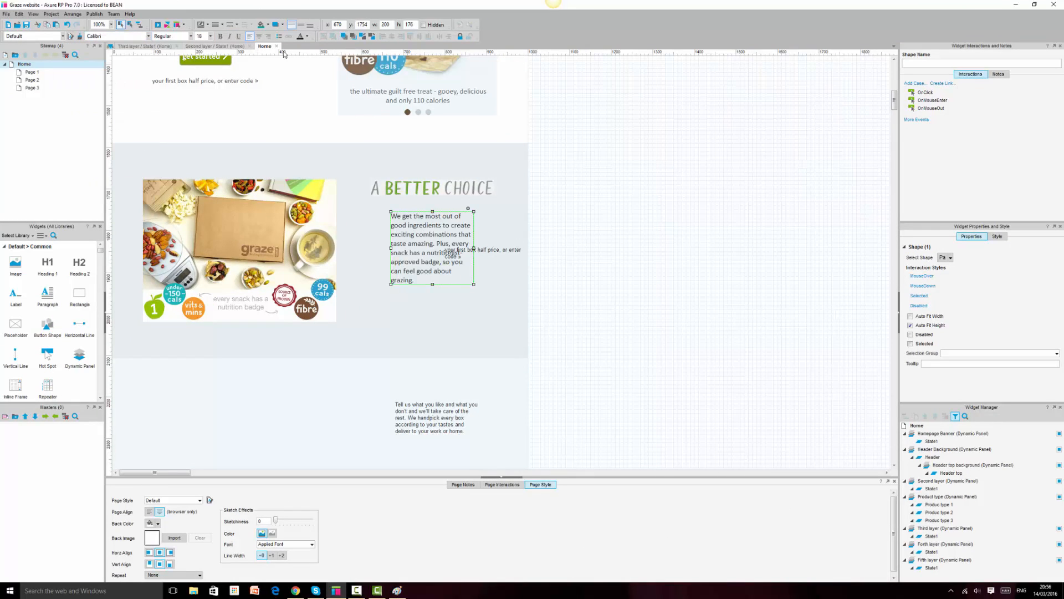
left_click(259, 36)
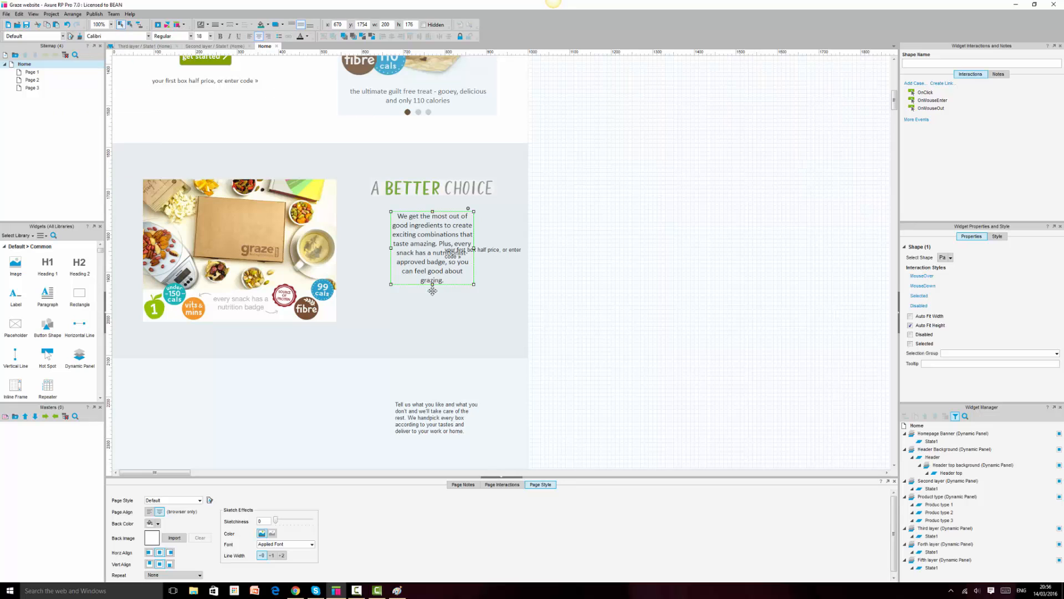
Resize the A Better Choice paragraph to about 260 by 181 and move the half-price text down below it
left_click_drag(394, 243, 374, 244)
left_click(295, 590)
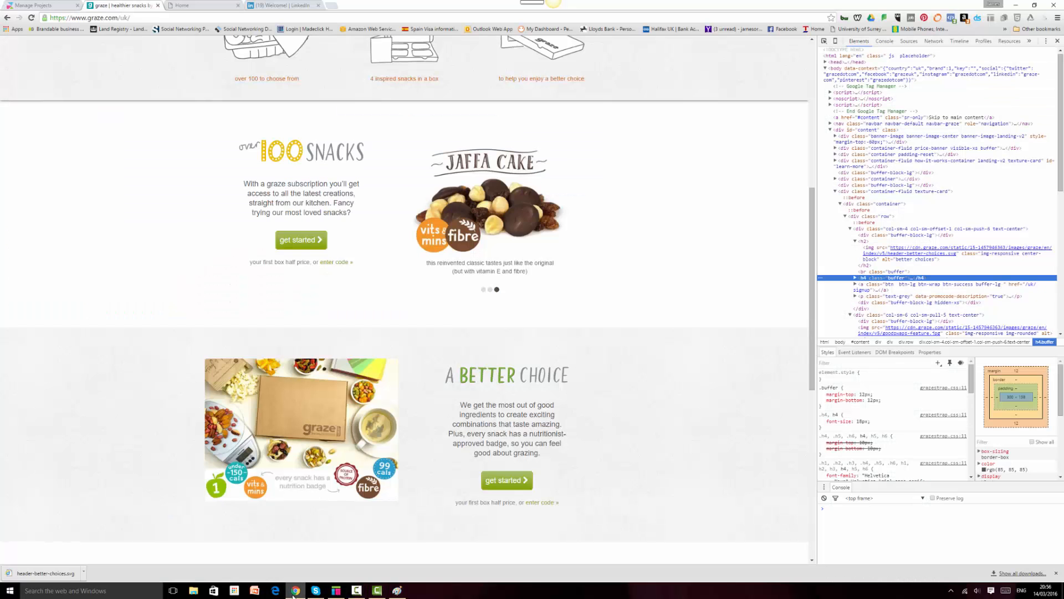
left_click(296, 590)
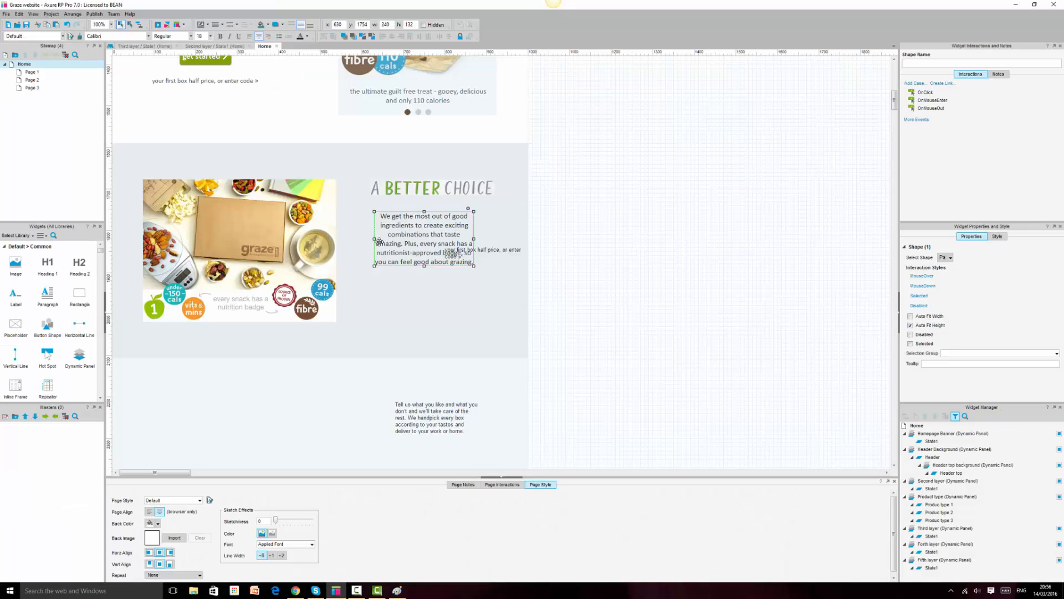
left_click_drag(380, 240, 385, 239)
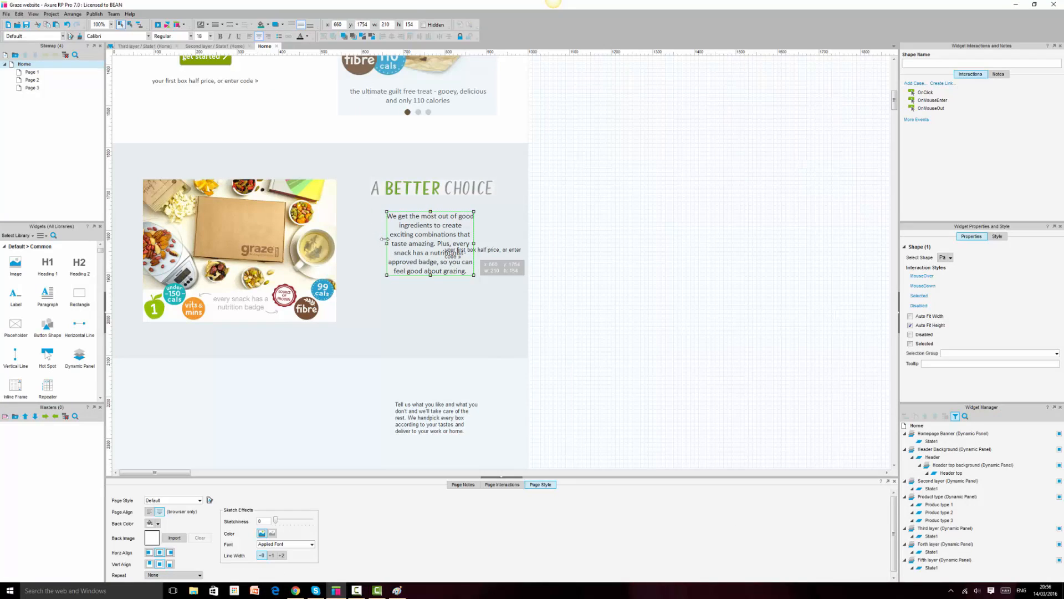
left_click_drag(434, 210, 432, 199)
left_click_drag(474, 238, 462, 309)
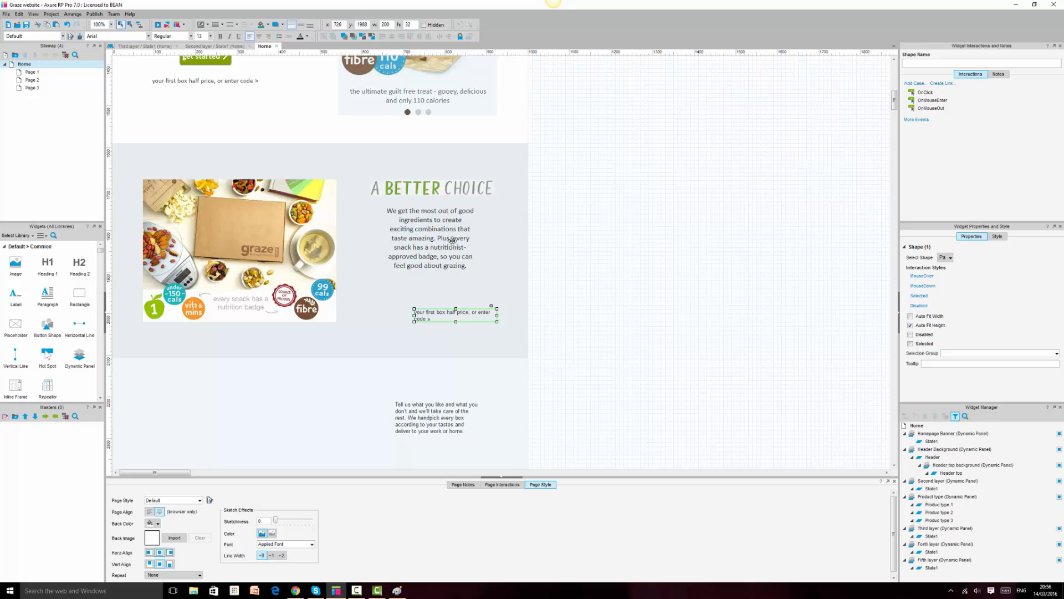
left_click(452, 240)
left_click_drag(475, 239, 494, 237)
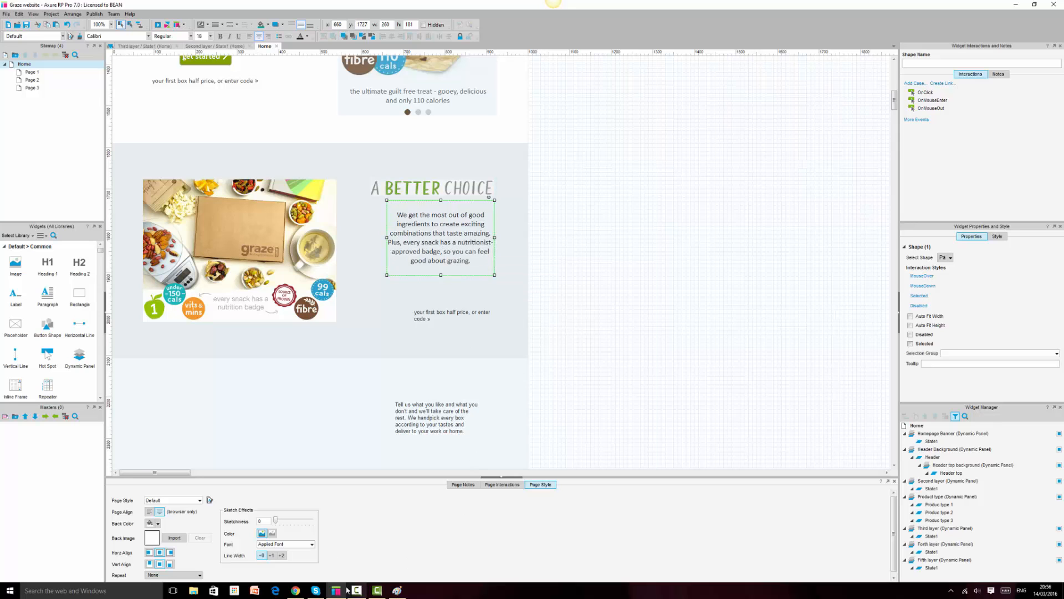
Inspect the styling of the half-price line under A Better Choice in Chrome, and set the matching Axure text to 14-point Calibri
left_click(295, 590)
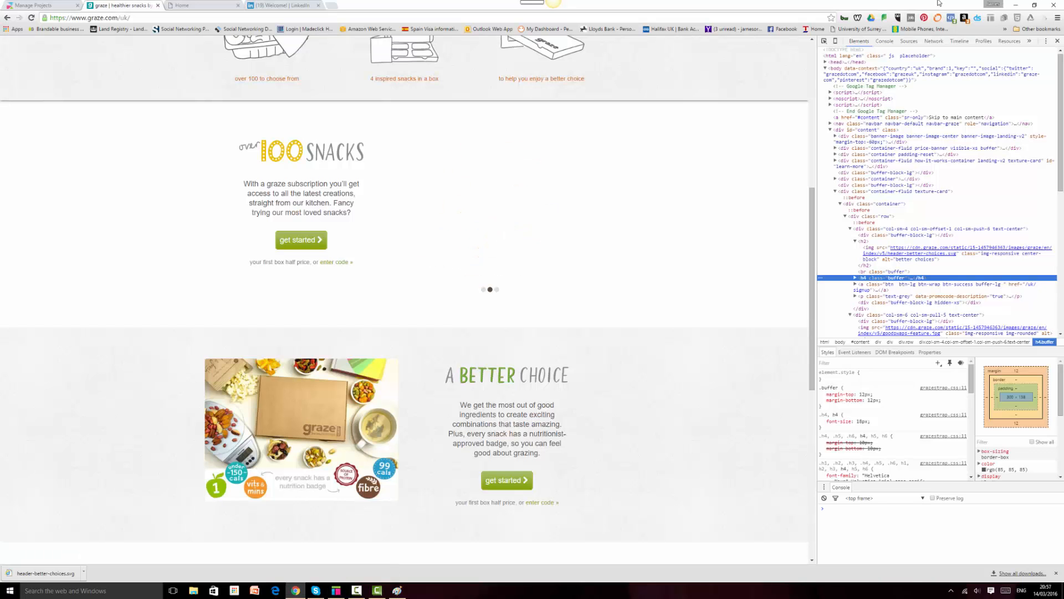
left_click(825, 41)
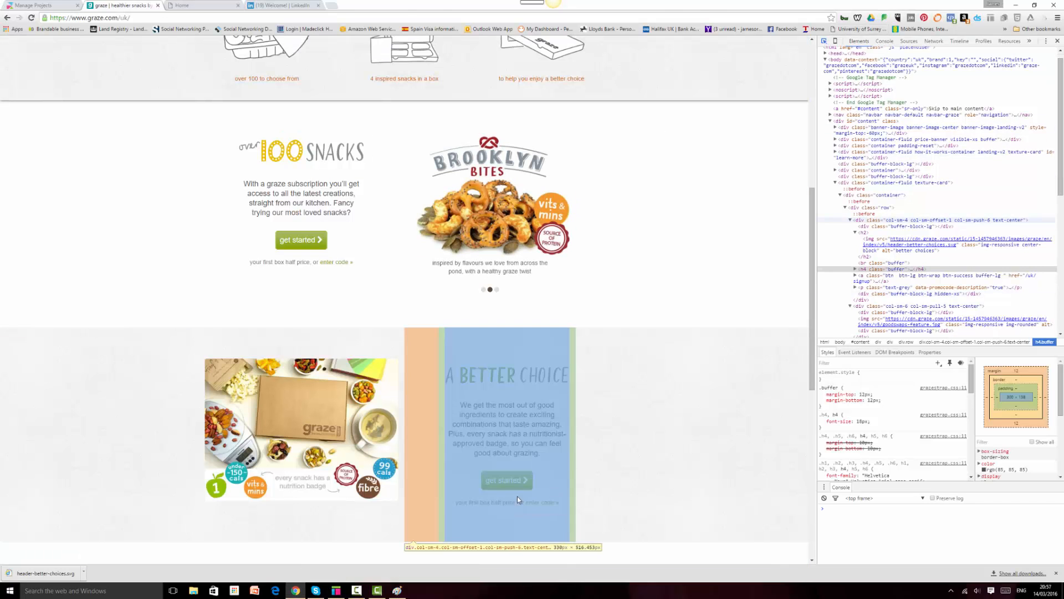
left_click(518, 503)
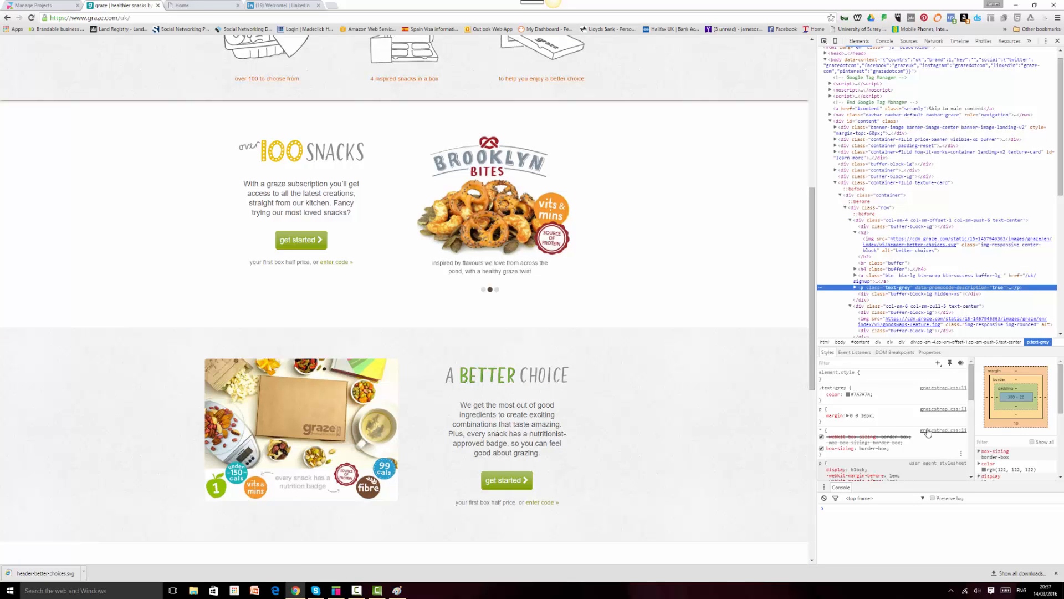
scroll(929, 431, "down", 3)
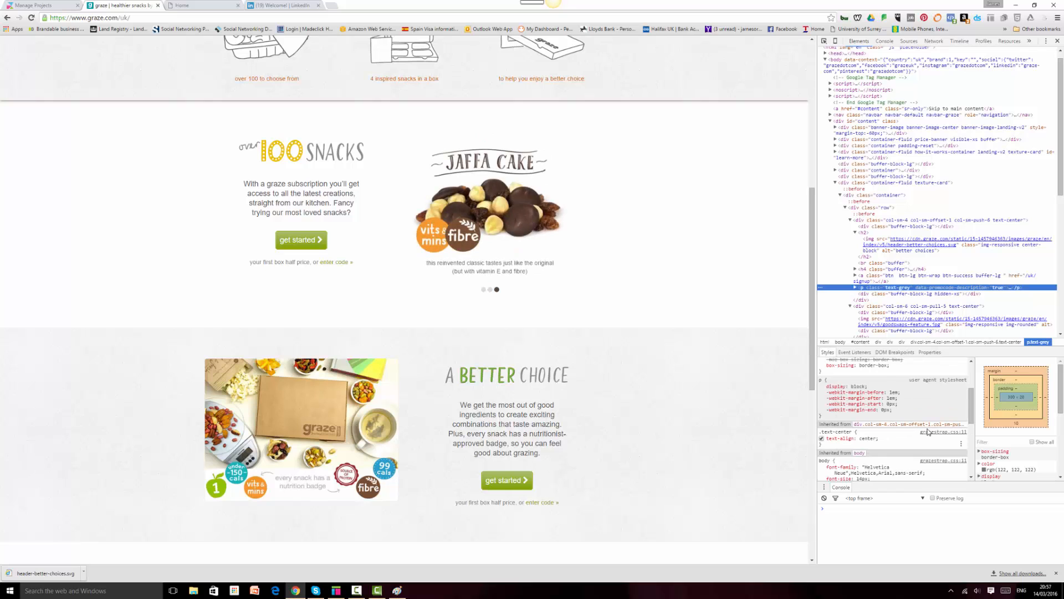
scroll(928, 432, "down", 2)
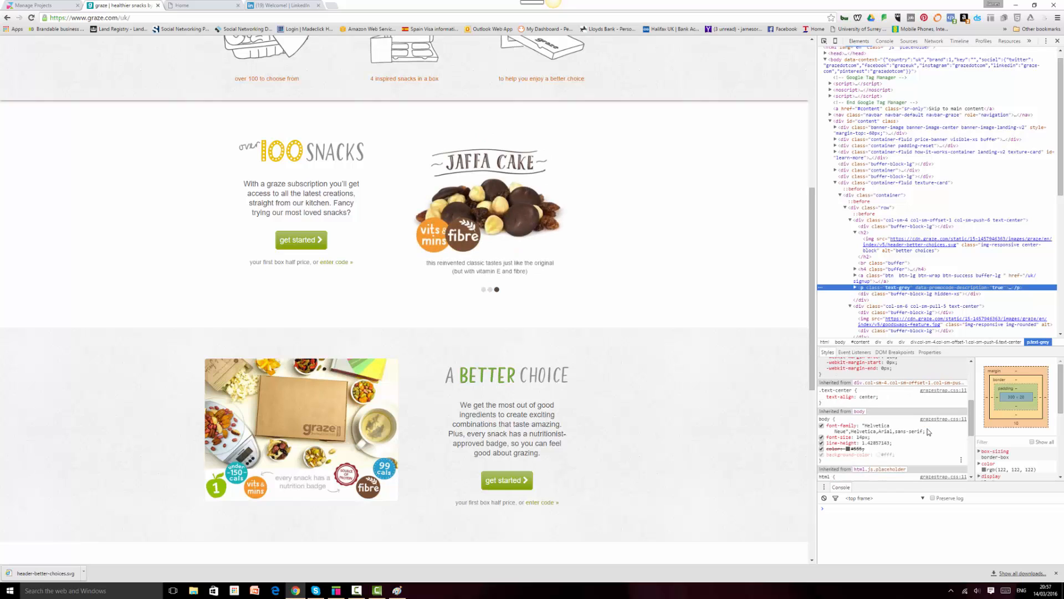
left_click(335, 590)
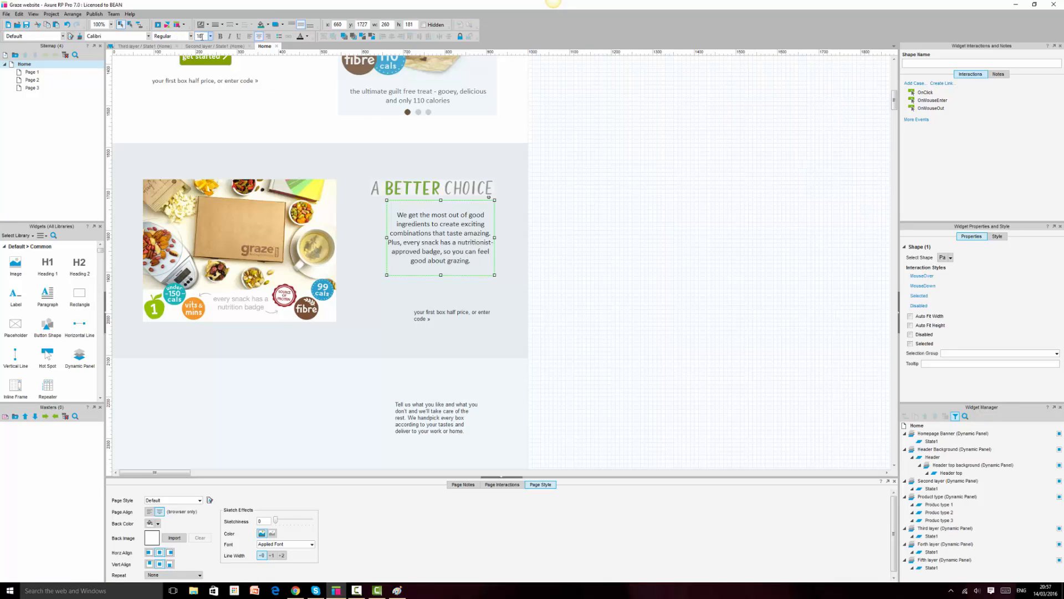
left_click(453, 311)
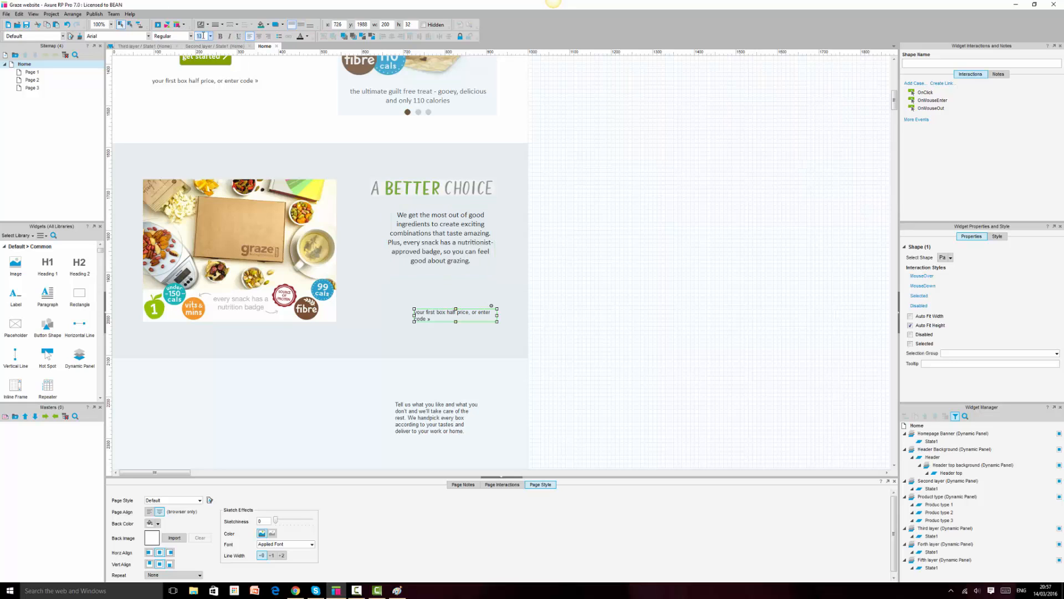
type("14")
key("Return")
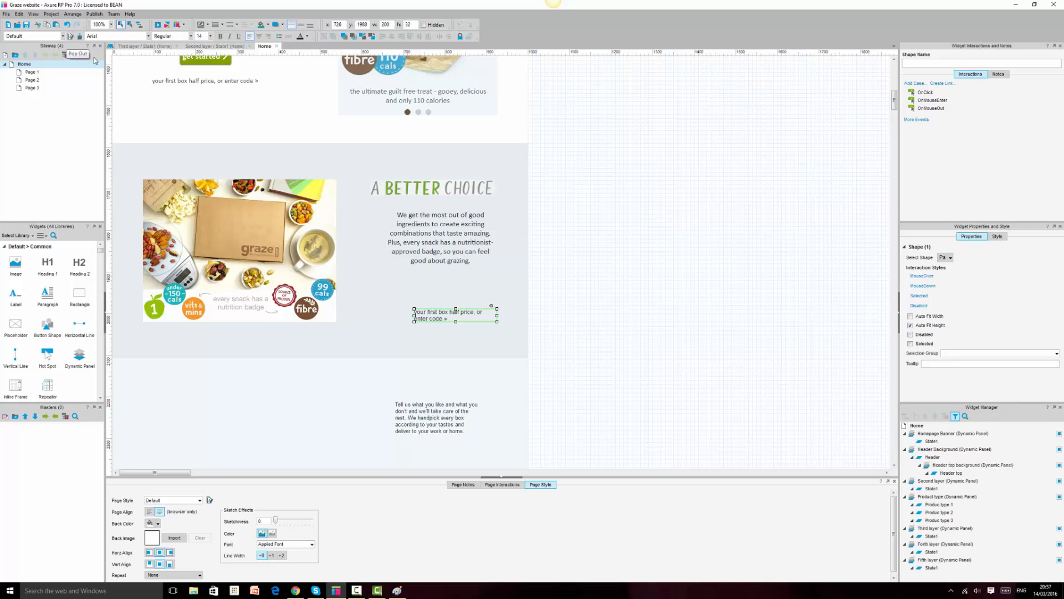
left_click(148, 36)
scroll(114, 134, "down", 3)
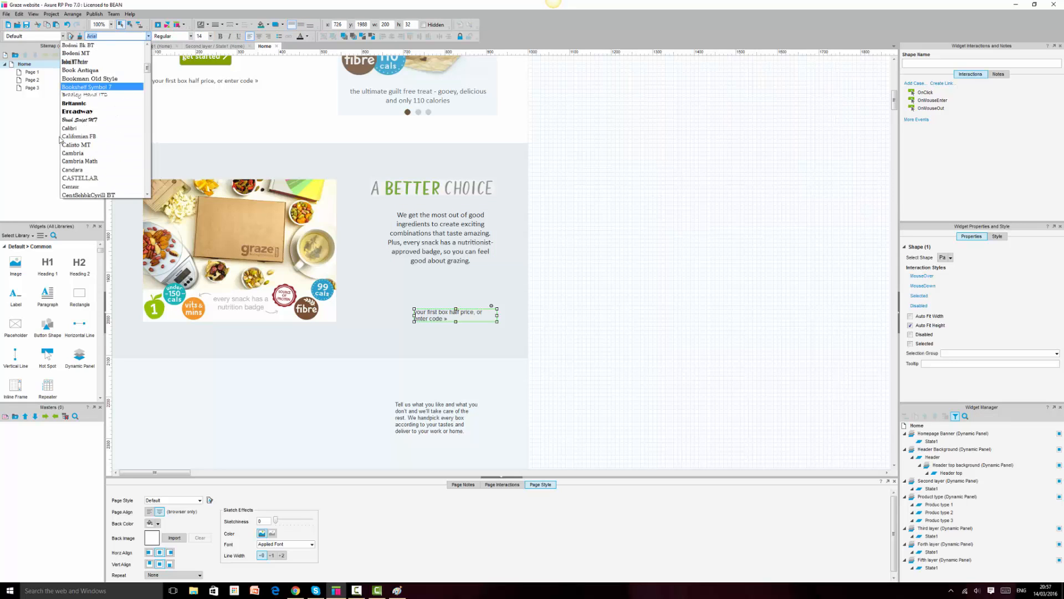
left_click(71, 130)
left_click(569, 227)
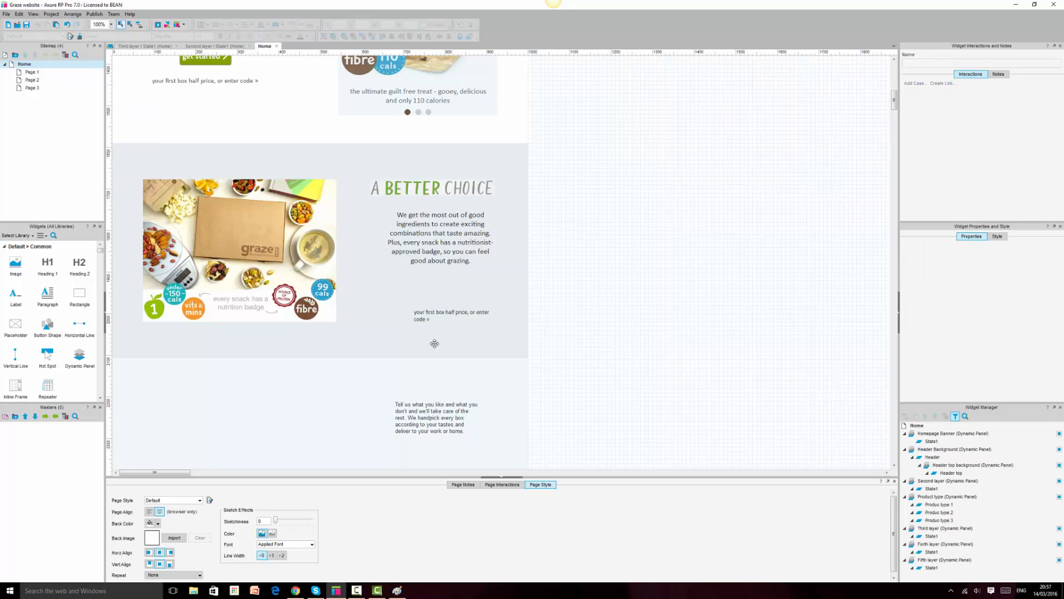
Centre the half-price text and resize its box to about 266 by 30 so it fits on one line
left_click(439, 315)
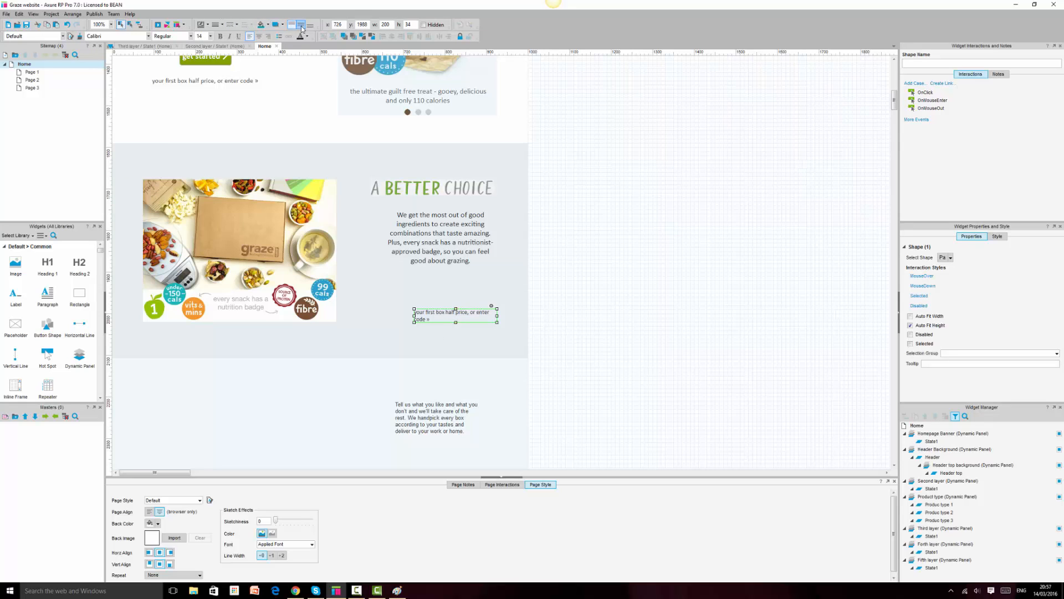
left_click(301, 26)
left_click(260, 37)
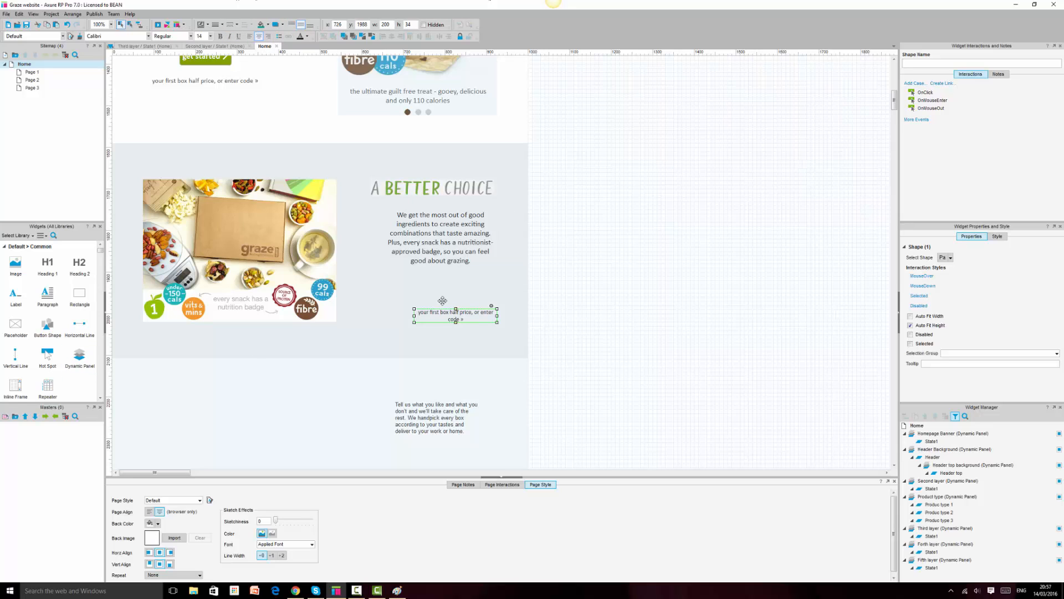
left_click_drag(414, 316, 442, 321)
left_click_drag(442, 309, 442, 309)
left_click(295, 591)
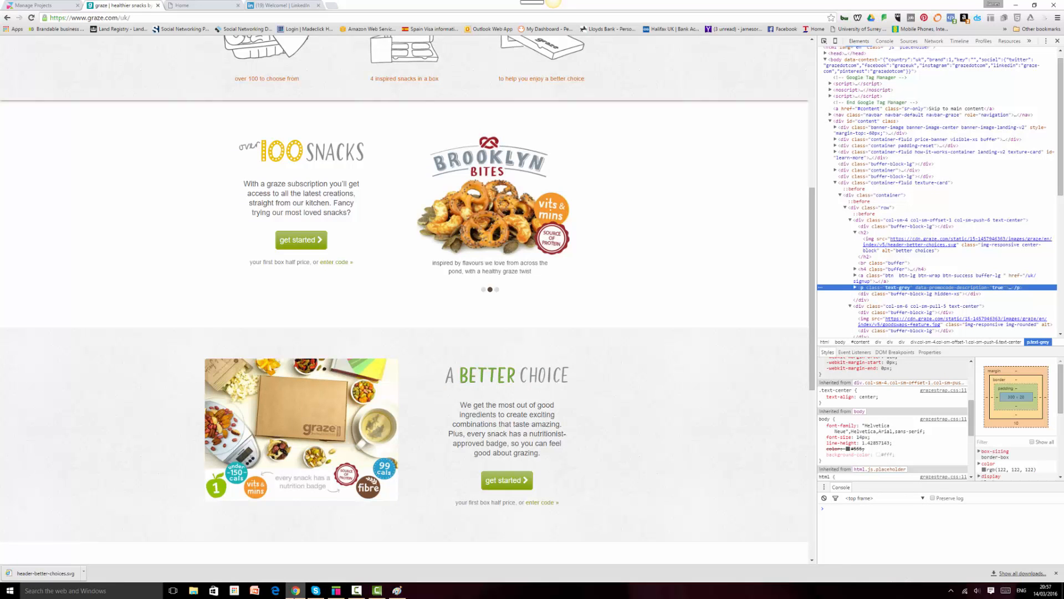
left_click(336, 590)
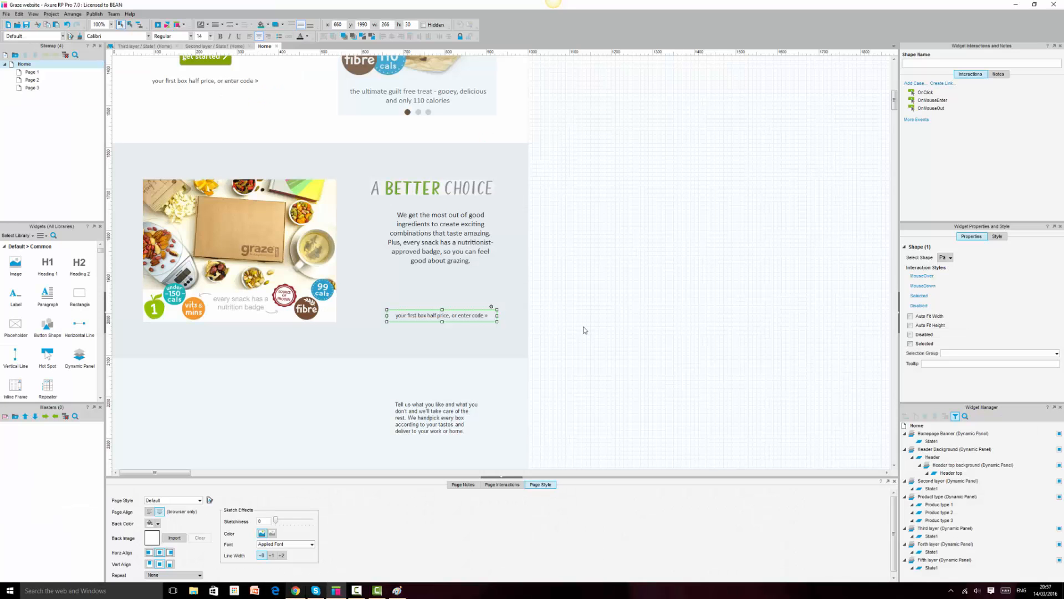
Duplicate the get started button from the over 100 snacks section and place the copy between the A Better Choice paragraph and half-price text
scroll(615, 214, "up", 3)
left_click(223, 380)
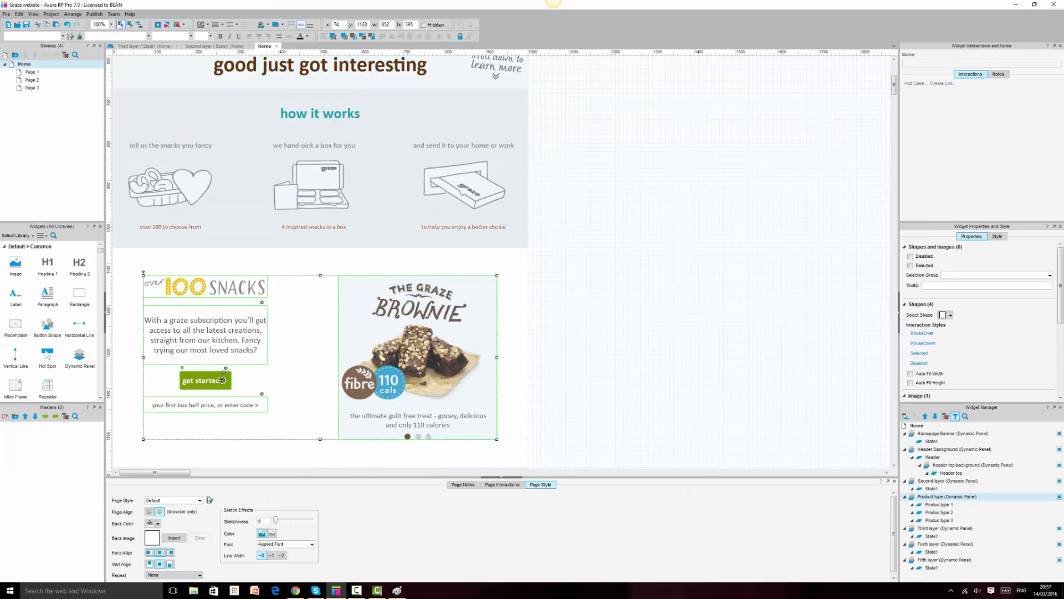
left_click(210, 379)
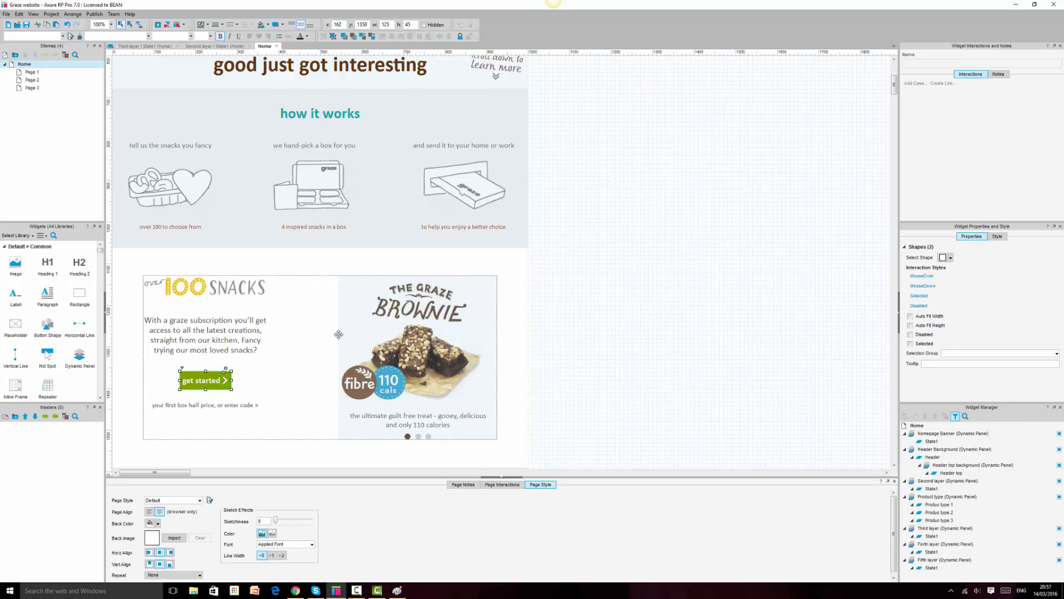
key("shift+Right")
key("shift+Down")
scroll(338, 334, "down", 5)
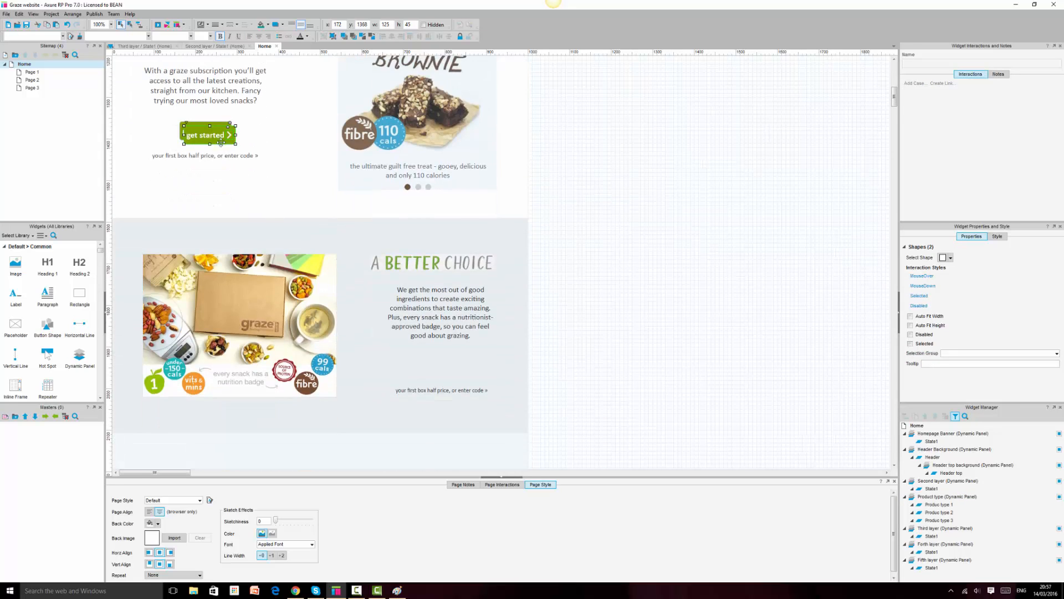
left_click_drag(280, 197, 447, 363)
left_click(689, 367)
left_click(418, 362)
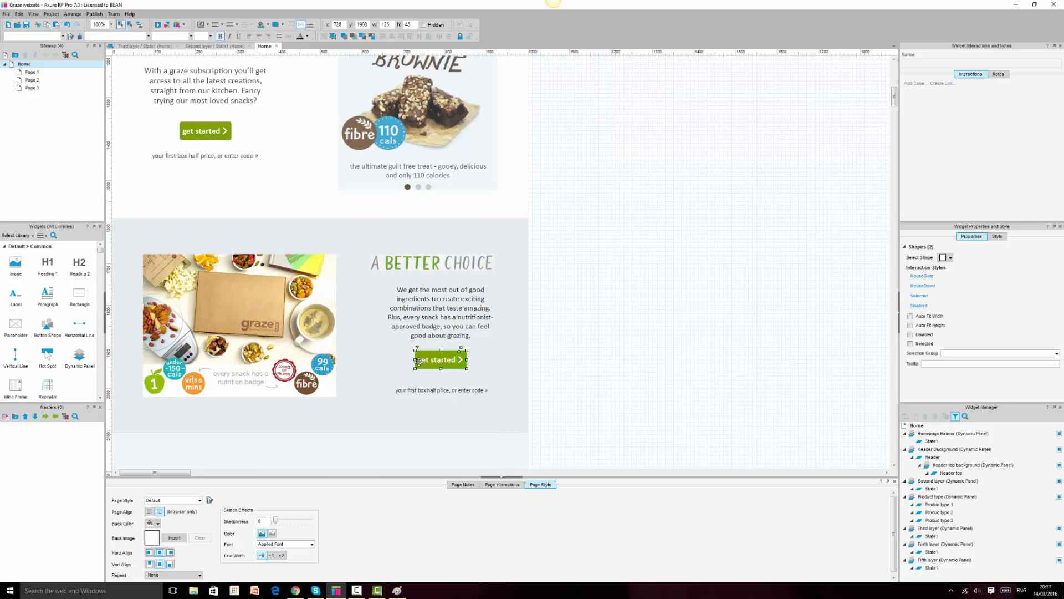
Check the A Better Choice layout in Chrome, and in Axure distribute its heading, paragraph, button and half-price text vertically and align their centres
left_click(296, 591)
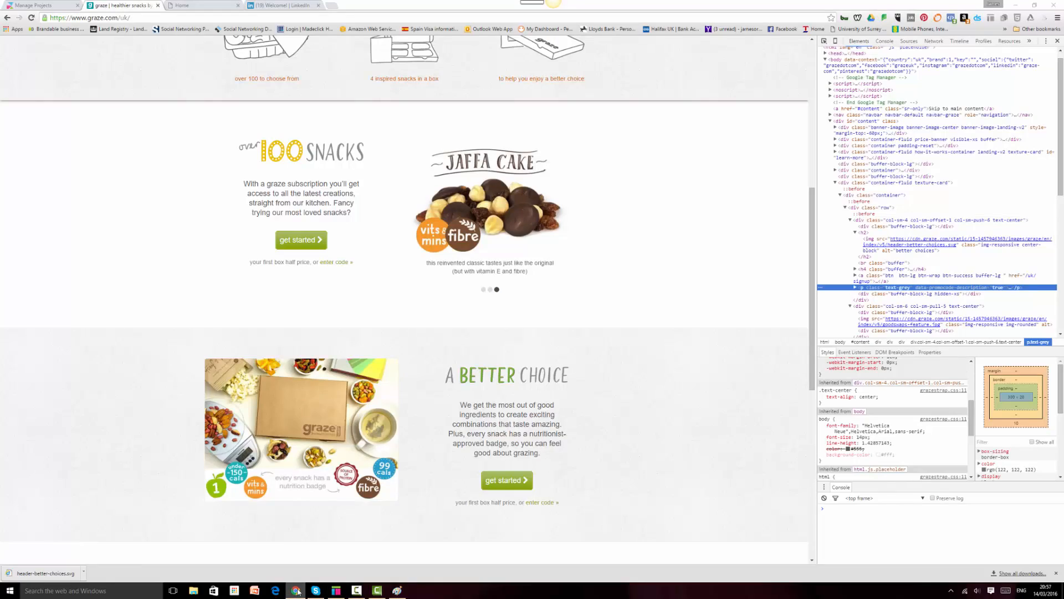
left_click(297, 591)
left_click(446, 258)
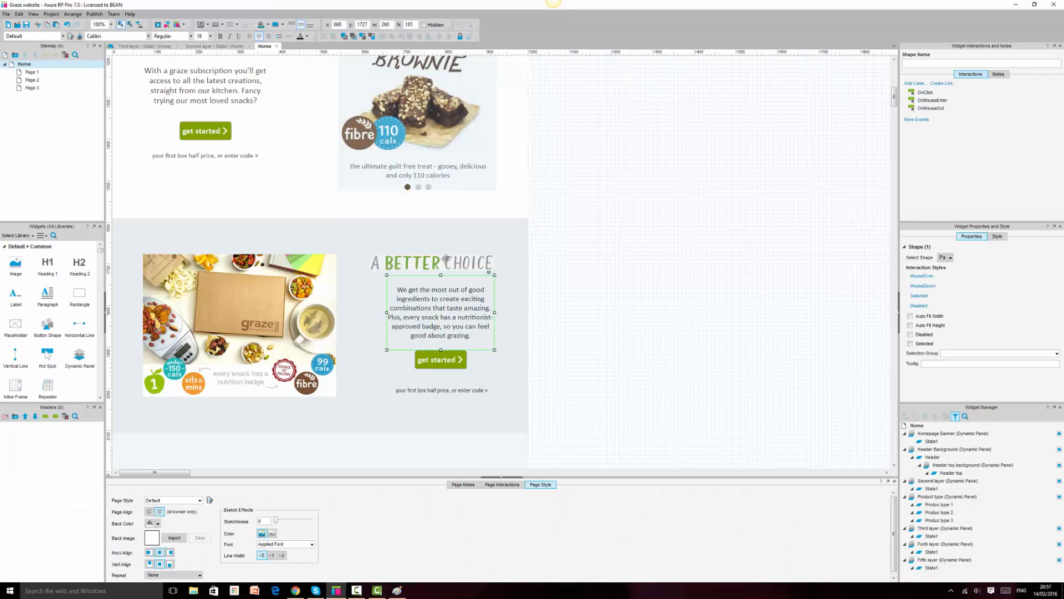
left_click(441, 304, "ctrl")
left_click(440, 360, "ctrl")
left_click(435, 389, "ctrl")
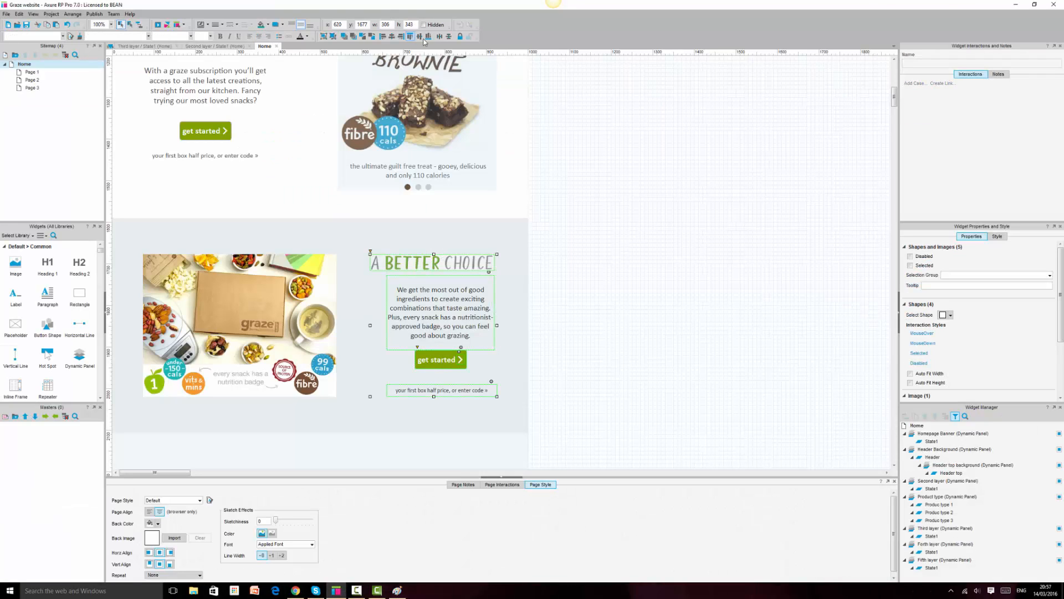
left_click(449, 37)
left_click(392, 36)
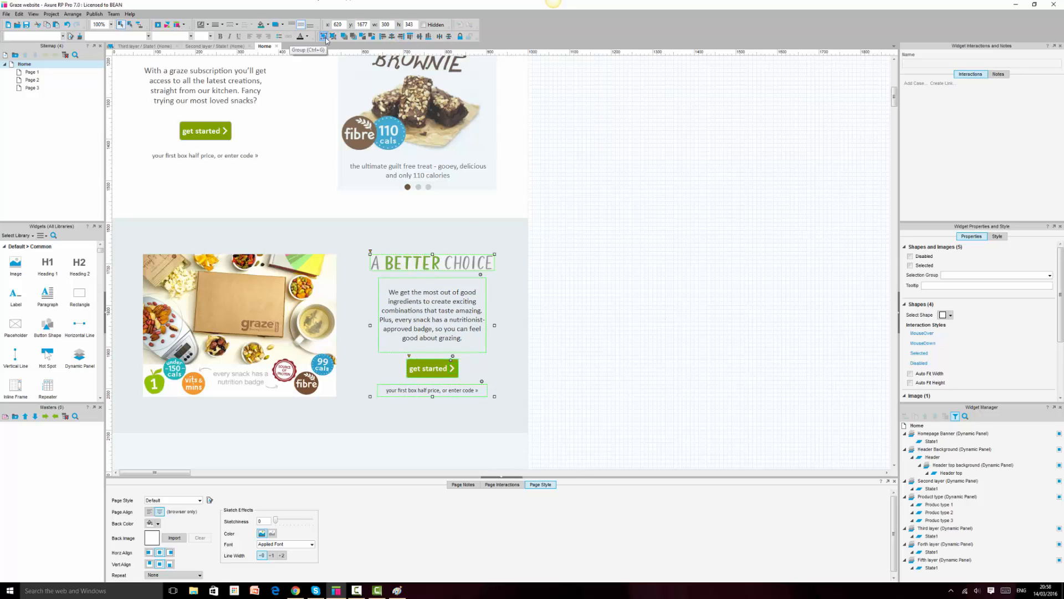
Group the A Better Choice text column, align it to the middle of the snack box image, and group the two together
left_click(577, 324)
left_click(309, 306)
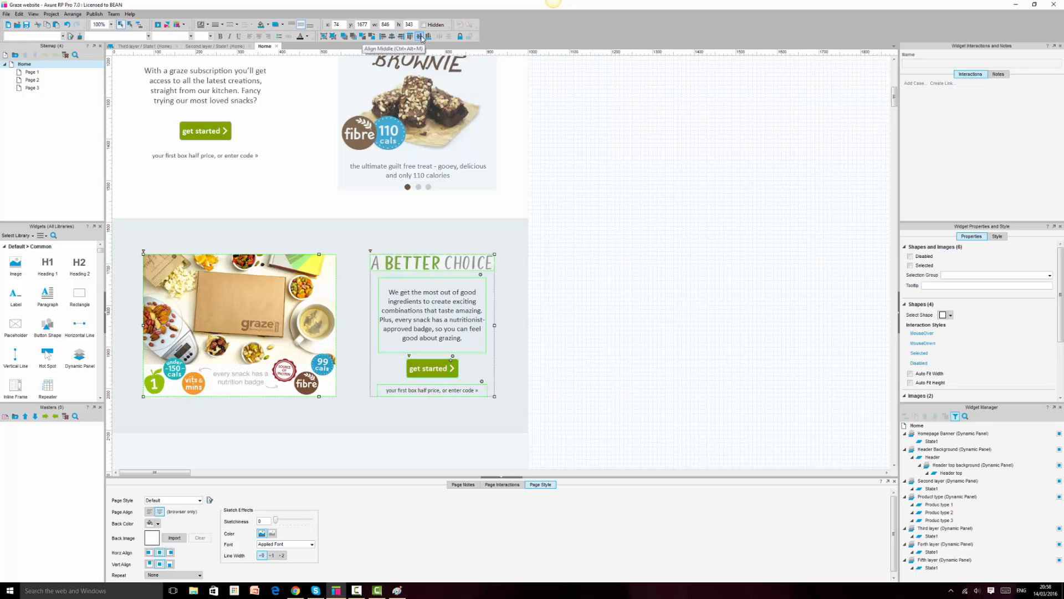
left_click(326, 36)
left_click(514, 243, "ctrl")
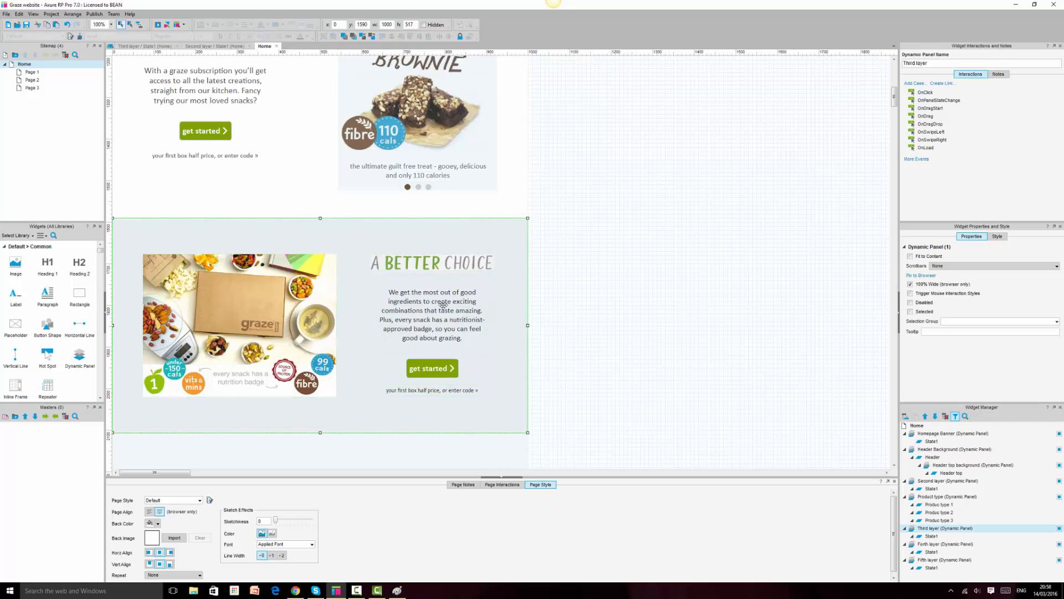
Centre the "A better choice" content within the third layer's grey panel
left_click(419, 37)
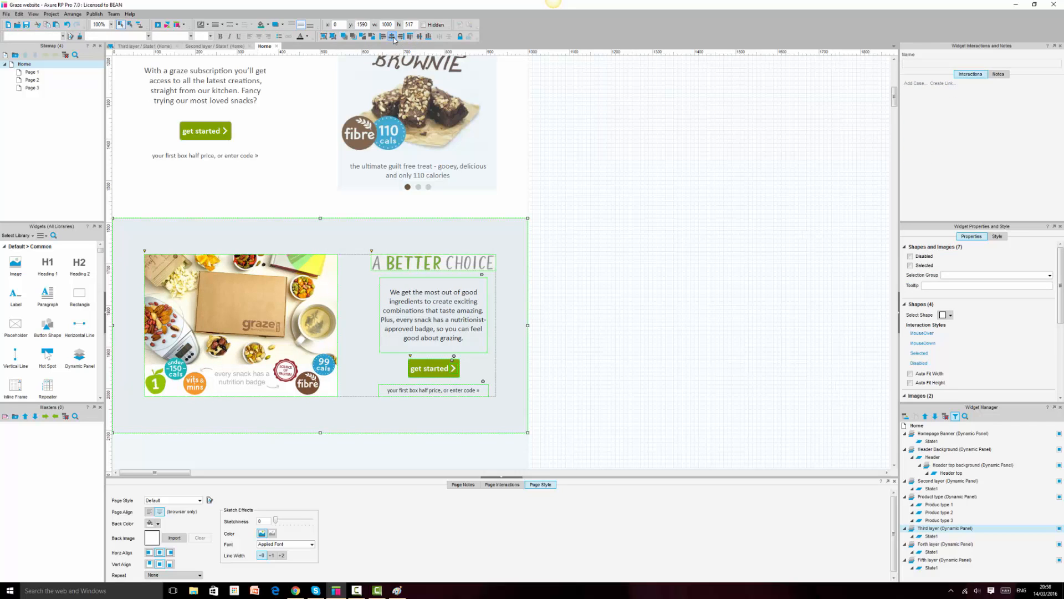
left_click(679, 282)
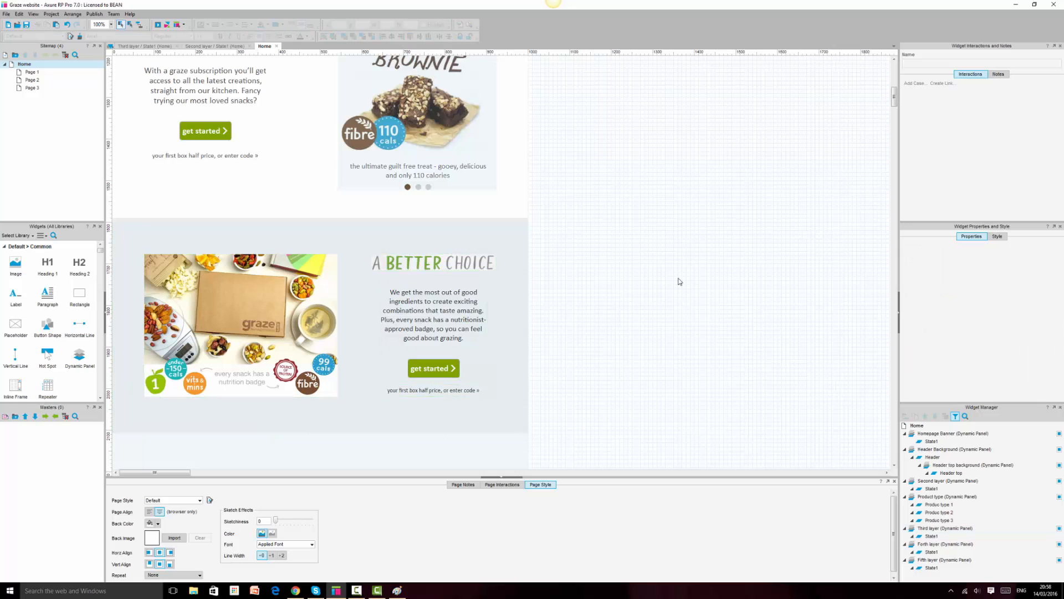
left_click(433, 230)
left_click(313, 289, "ctrl")
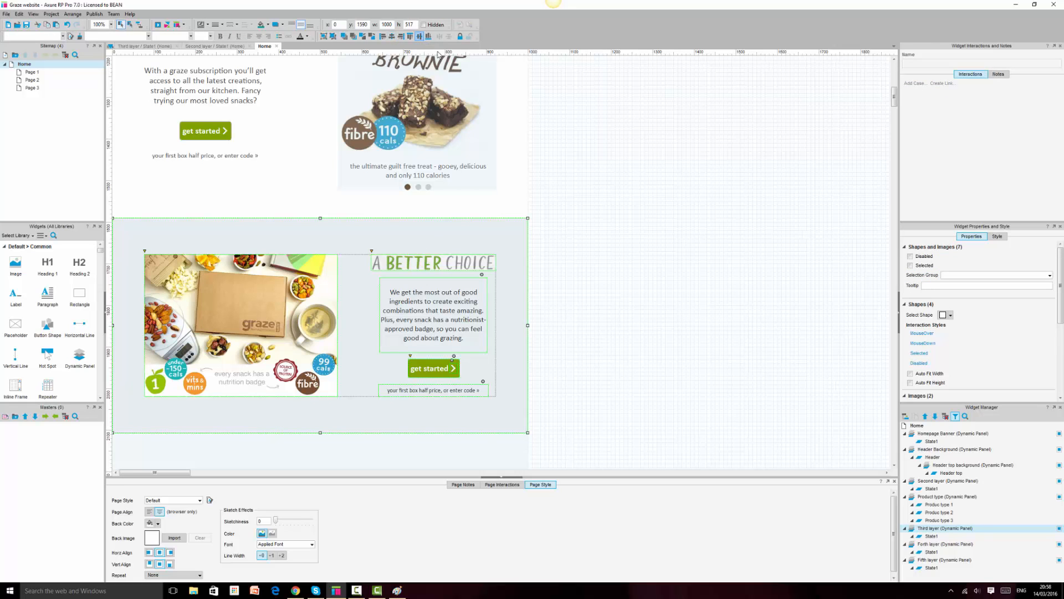
left_click(611, 214)
Switch to Chrome, reload the Home prototype preview and examine the "A better choice" section
left_click(296, 591)
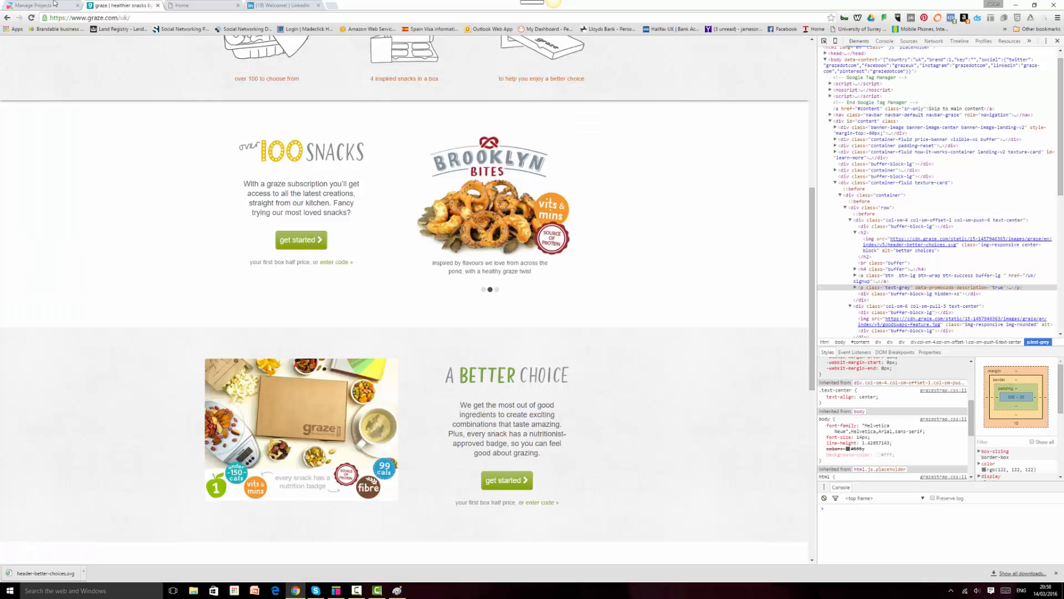
left_click(186, 6)
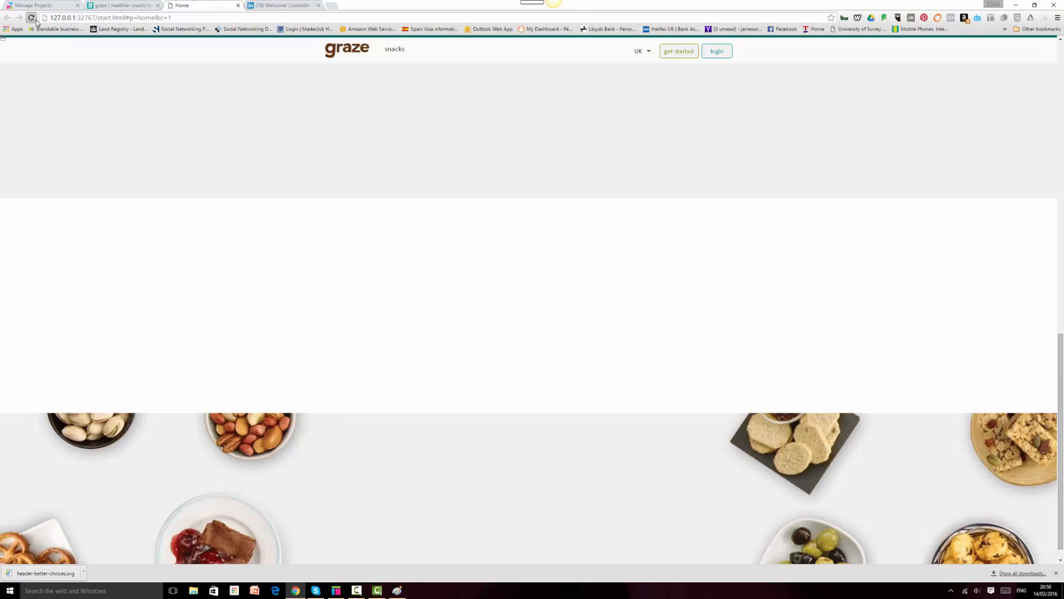
left_click(31, 18)
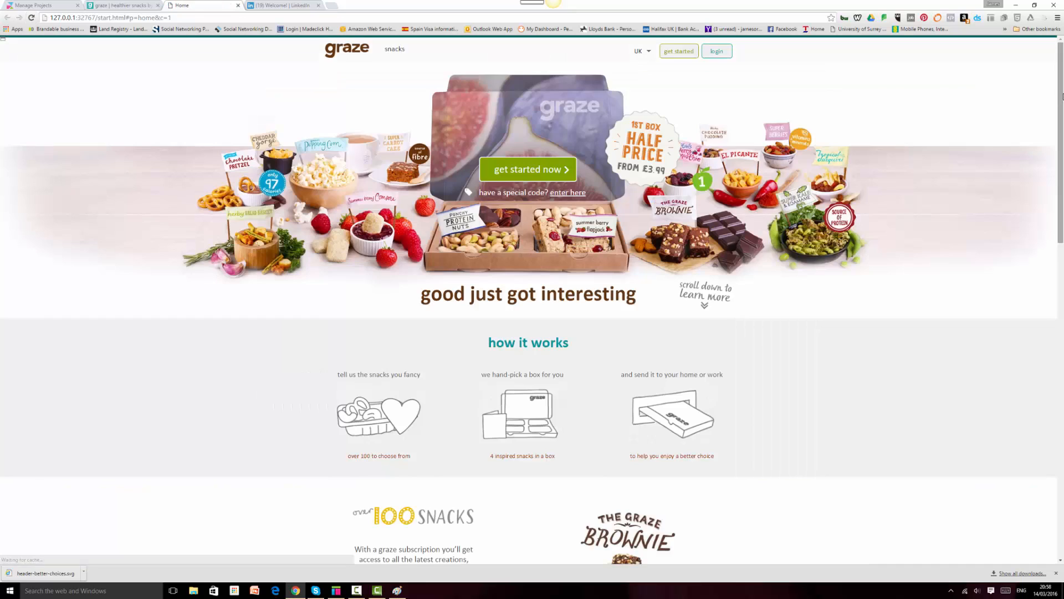
left_click_drag(1063, 101, 1063, 295)
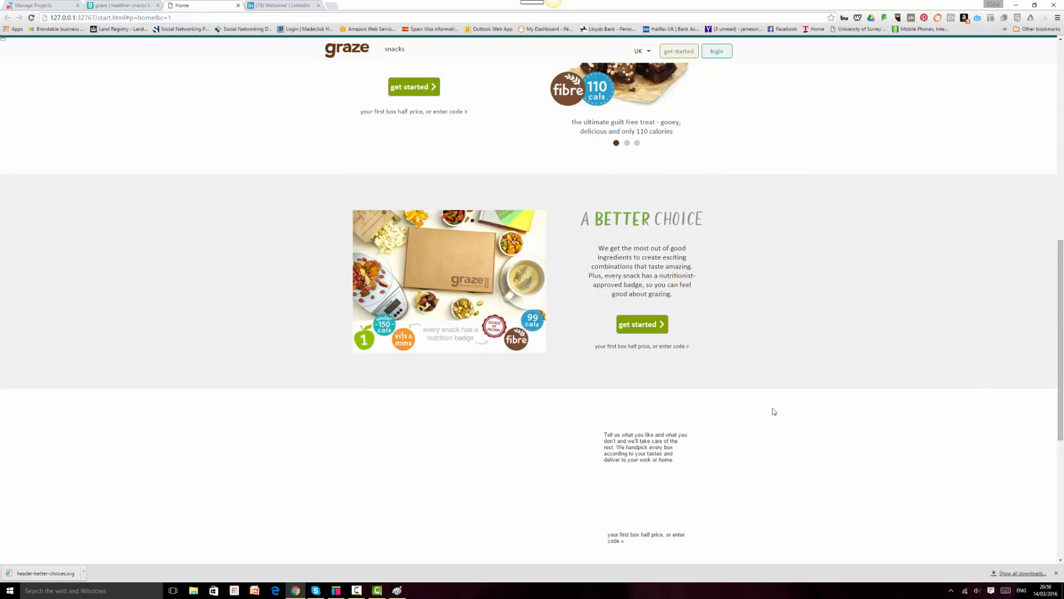
Compare the prototype's lower sections with the live graze.com page, down to the "Delivered to you" section and footer
left_click(136, 5)
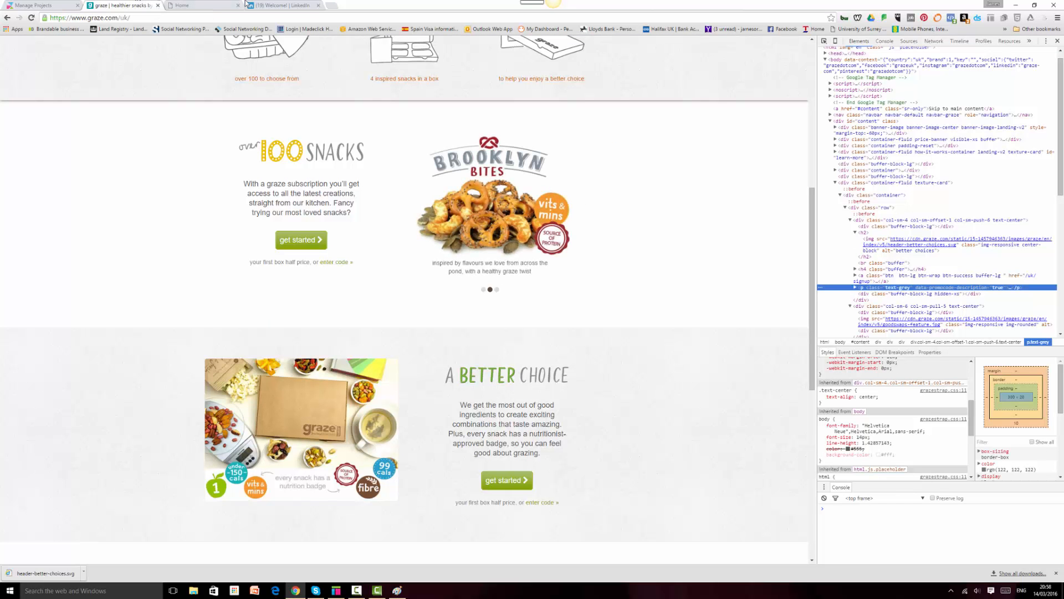
left_click(192, 5)
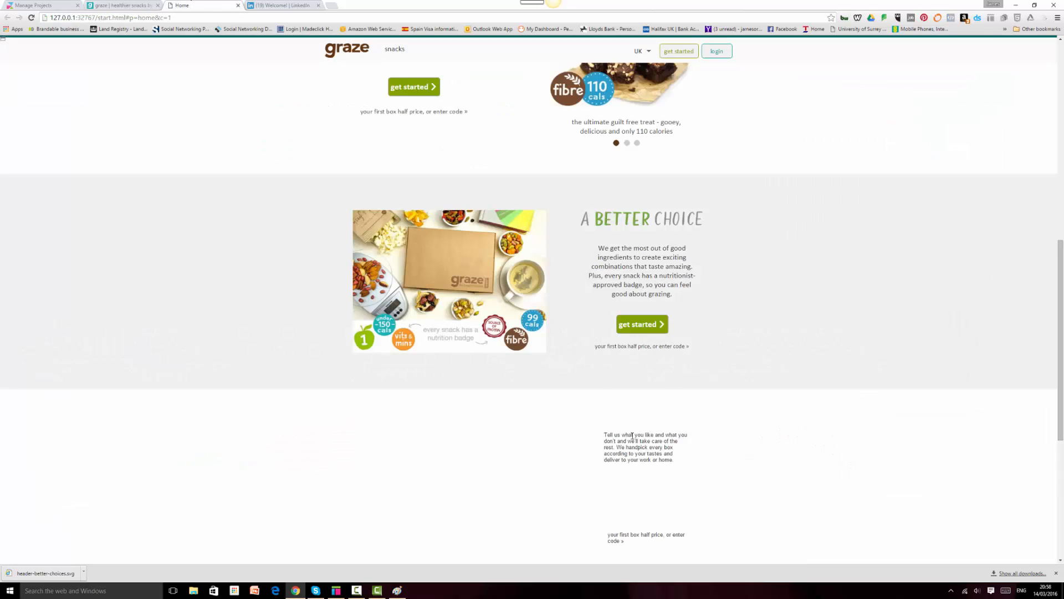
left_click(121, 4)
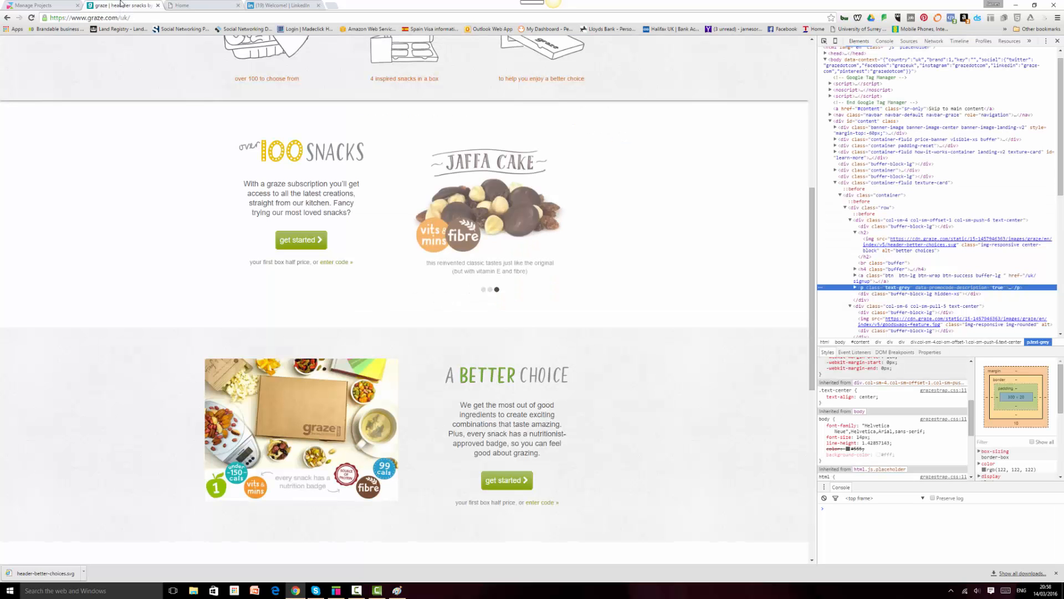
left_click(203, 6)
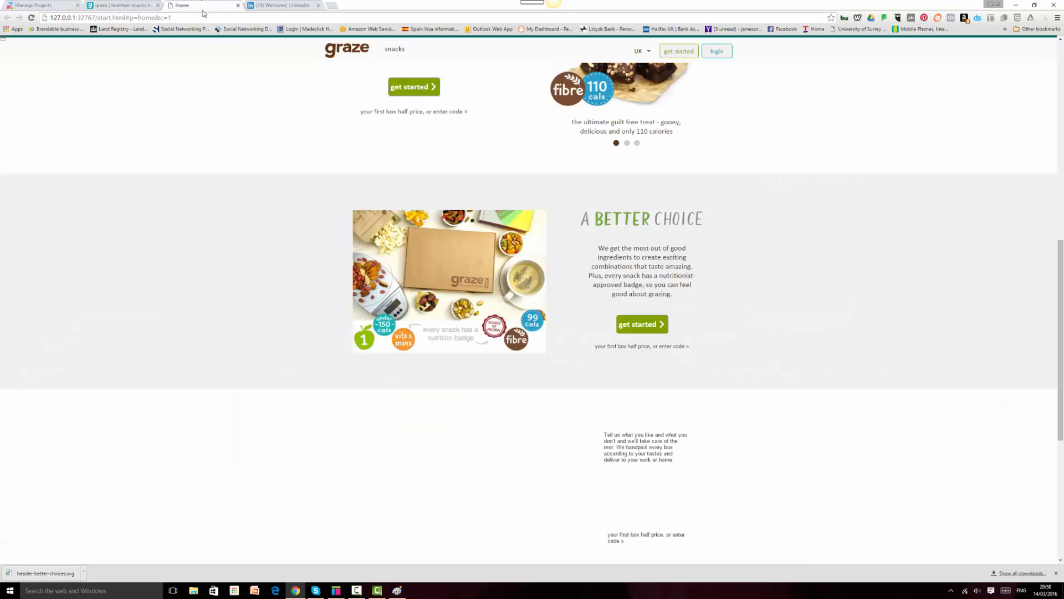
scroll(696, 432, "down", 2)
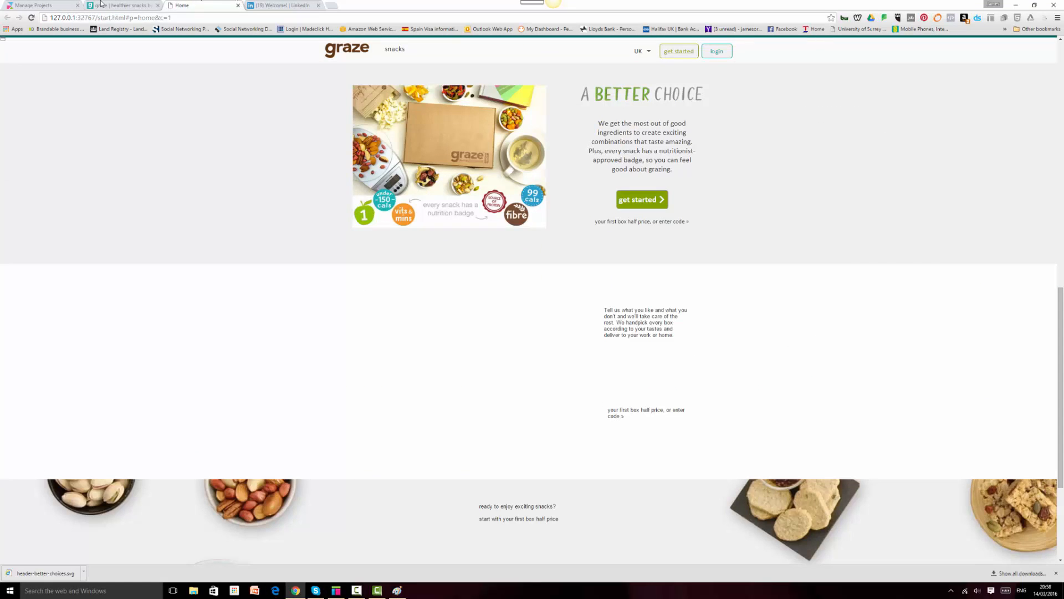
key("ctrl+shift+Tab")
scroll(609, 313, "down", 3)
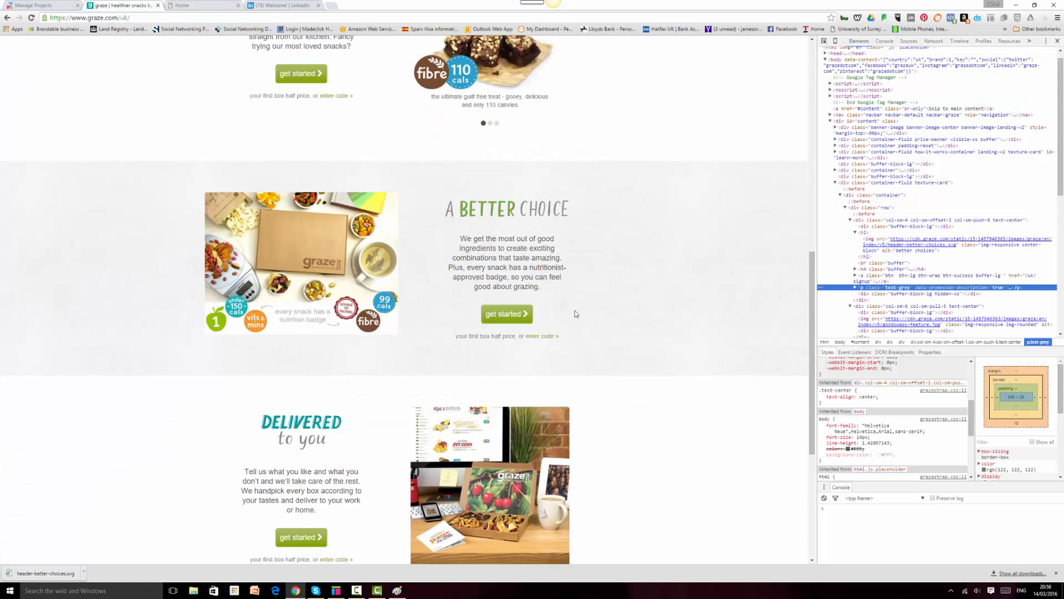
scroll(575, 313, "down", 4)
scroll(575, 314, "down", 1)
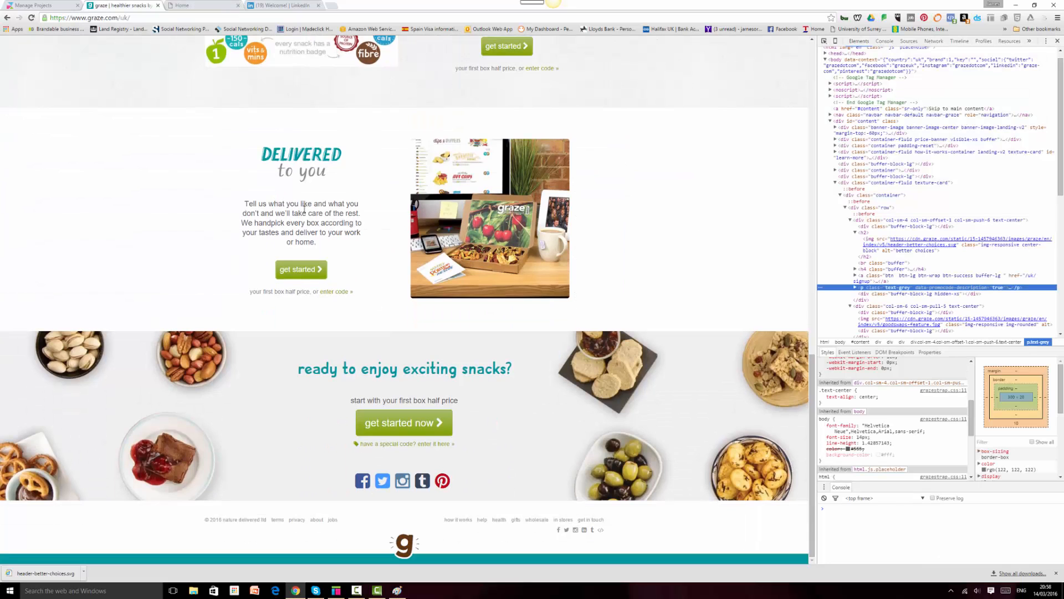
Switch to Axure RP and duplicate the third layer's "get started" button
left_click(343, 592)
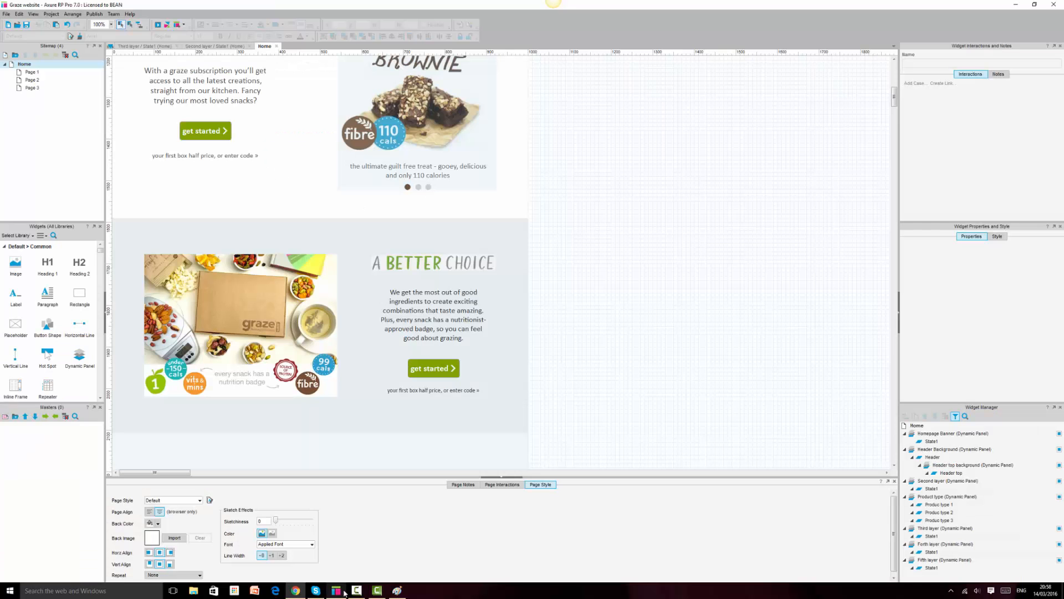
left_click(436, 369)
scroll(443, 357, "down", 3)
left_click(435, 266)
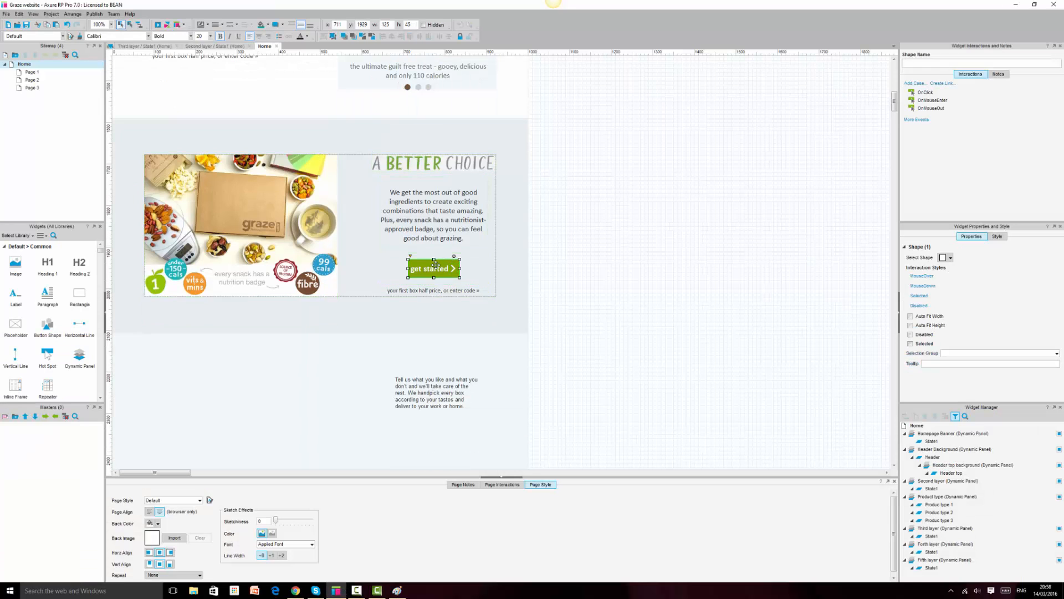
left_click_drag(454, 268, 460, 274)
scroll(445, 240, "down", 3)
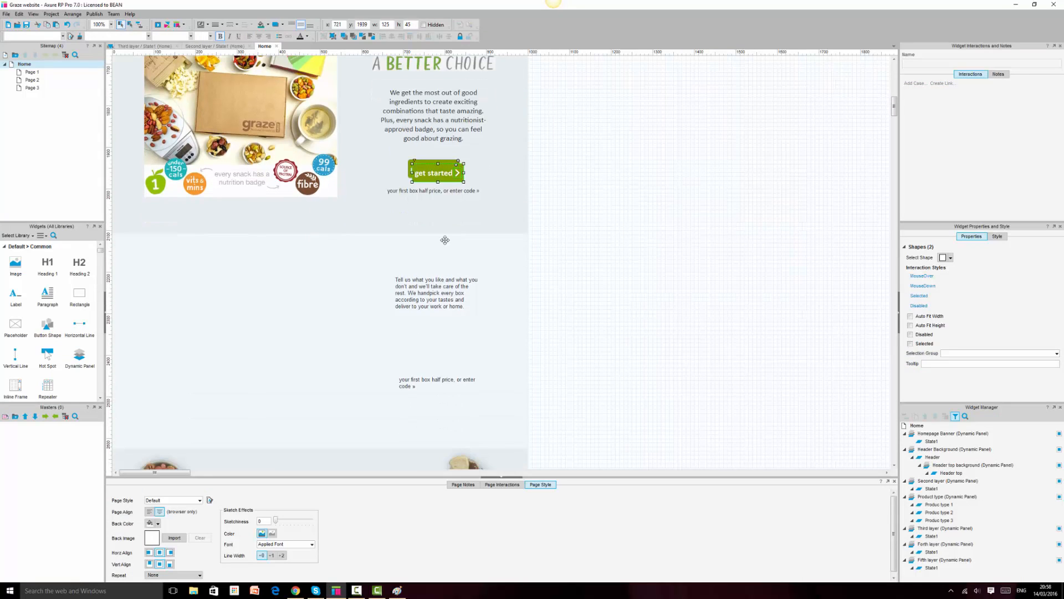
Move the duplicated button to about x 162, y 2305, and both text blocks into the left half of the fourth layer
left_click_drag(443, 173, 213, 328)
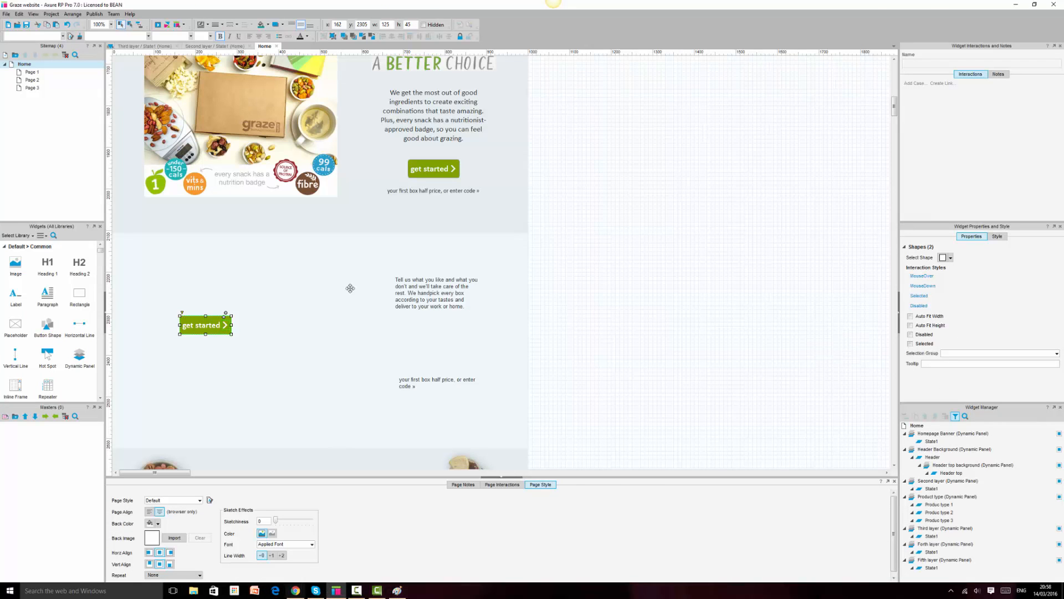
left_click_drag(435, 299, 263, 306)
left_click_drag(411, 388, 161, 430)
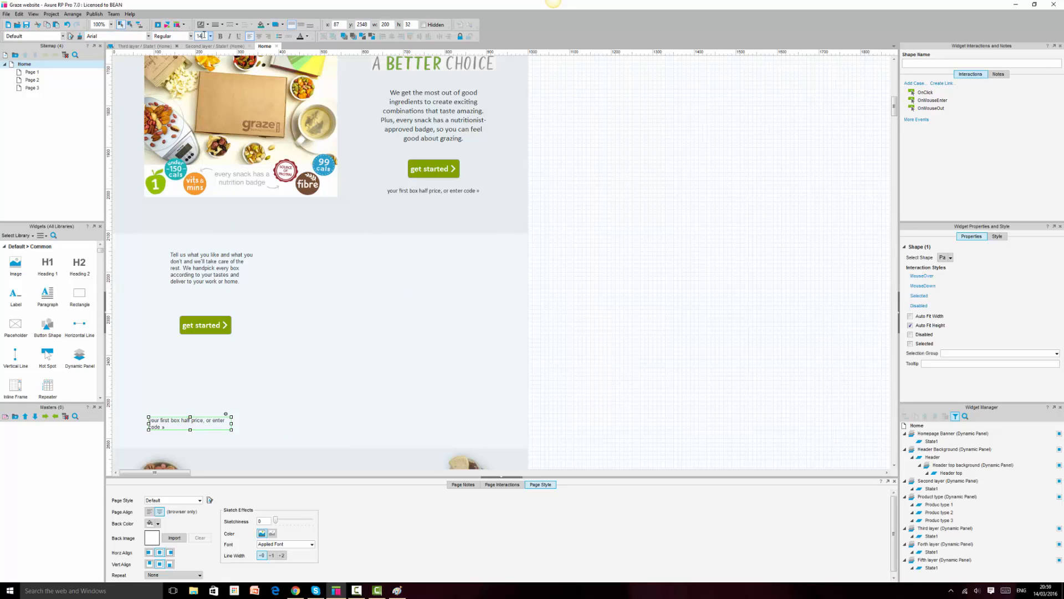
Format the fourth layer's "your first box half price" note as centred Calibri 14 and widen its box to fit one line
key("Return")
left_click(427, 190)
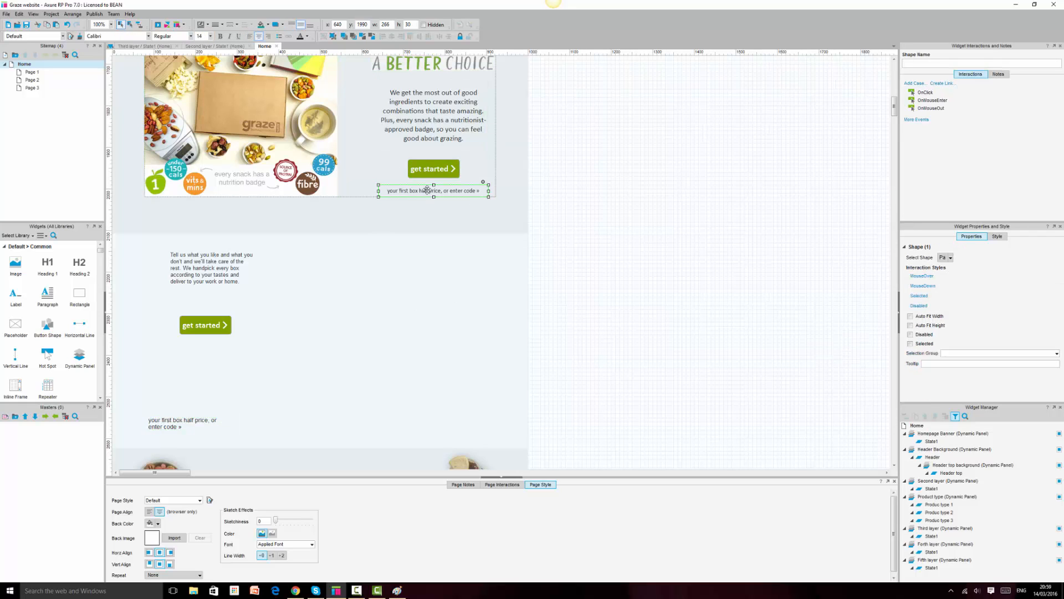
left_click(190, 420)
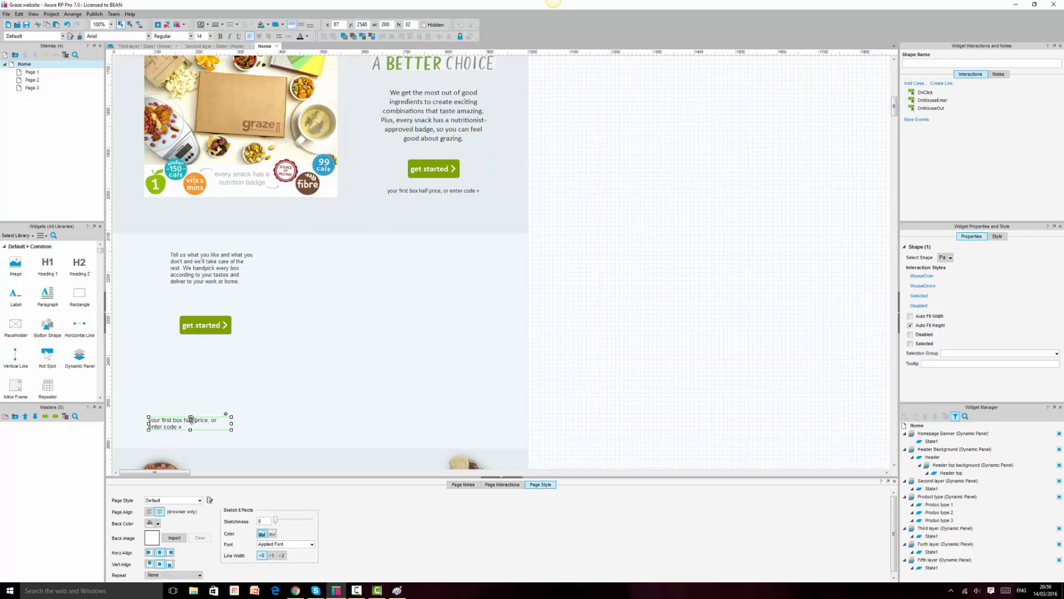
left_click(148, 36)
left_click(133, 142)
left_click(259, 36)
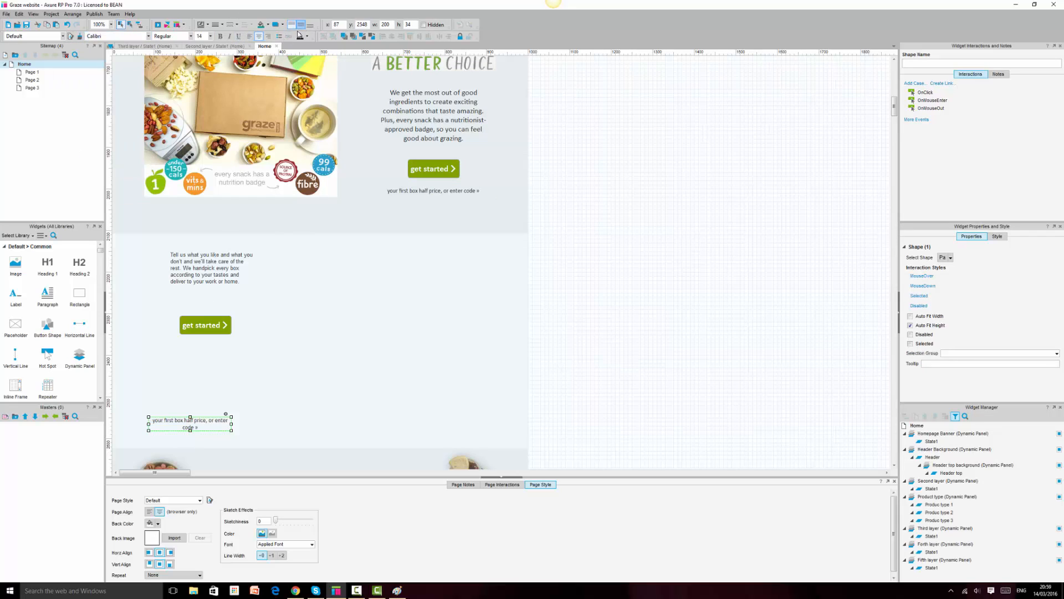
left_click_drag(231, 423, 202, 435)
Copy the third layer's snack box image into the right half of the fourth layer at about x 495, y 2150
left_click(238, 135)
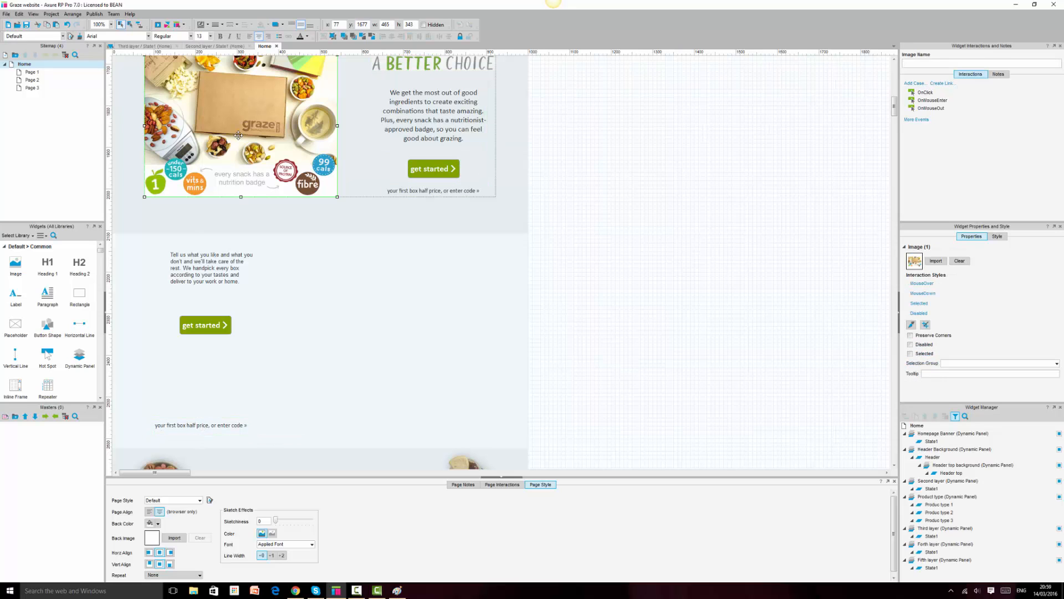
left_click_drag(238, 135, 419, 327)
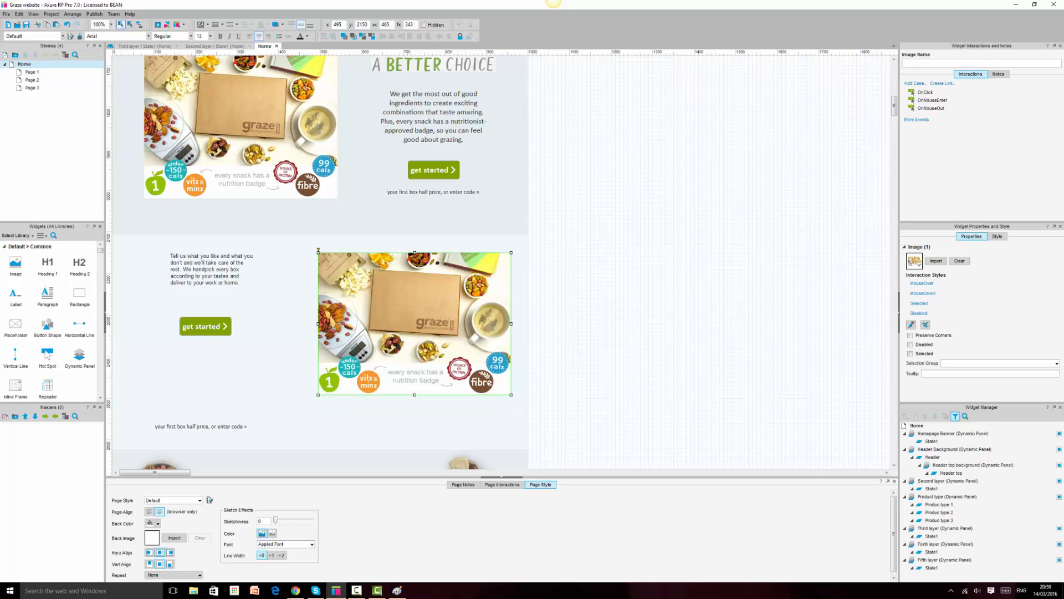
Switch to Chrome and inspect the pixel dimensions of the "Delivered to you" photo on the live page
left_click(295, 590)
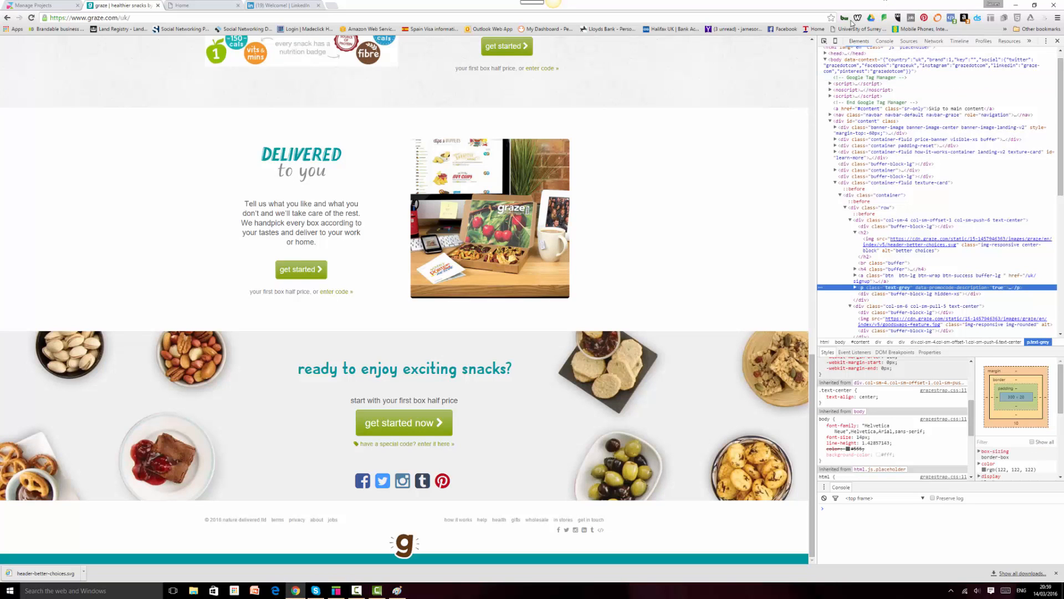
left_click(825, 41)
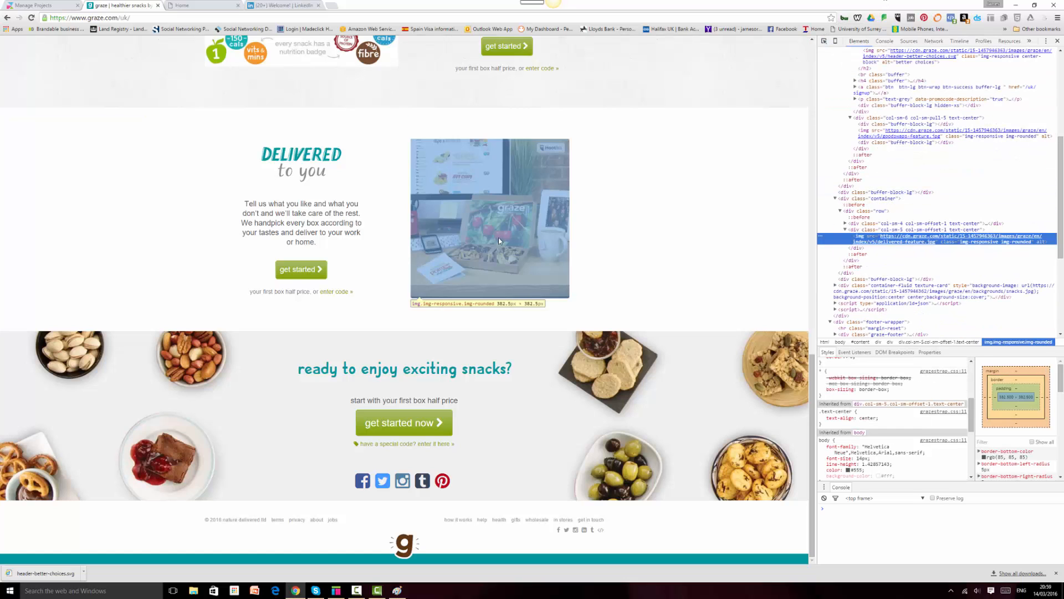
left_click(499, 240)
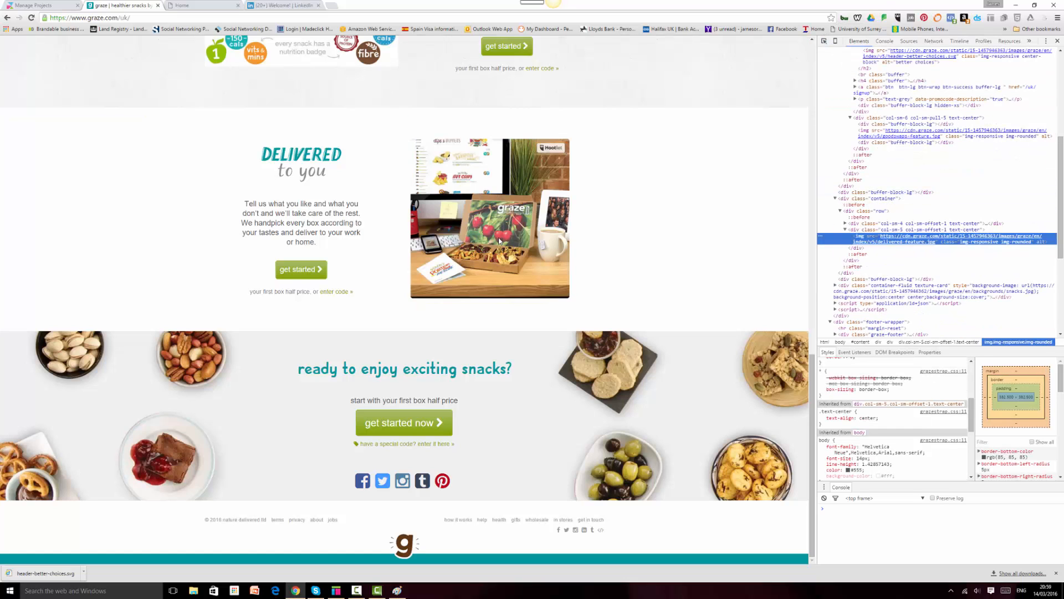
left_click(825, 41)
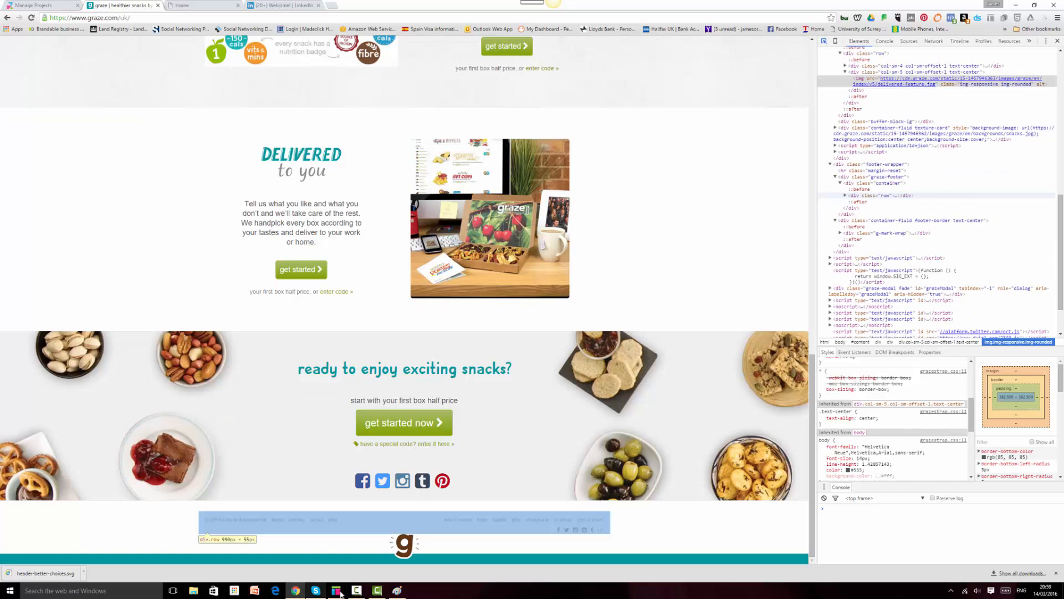
Switch to Axure RP and set the copied image's width and height to 382 each
key("alt+Tab")
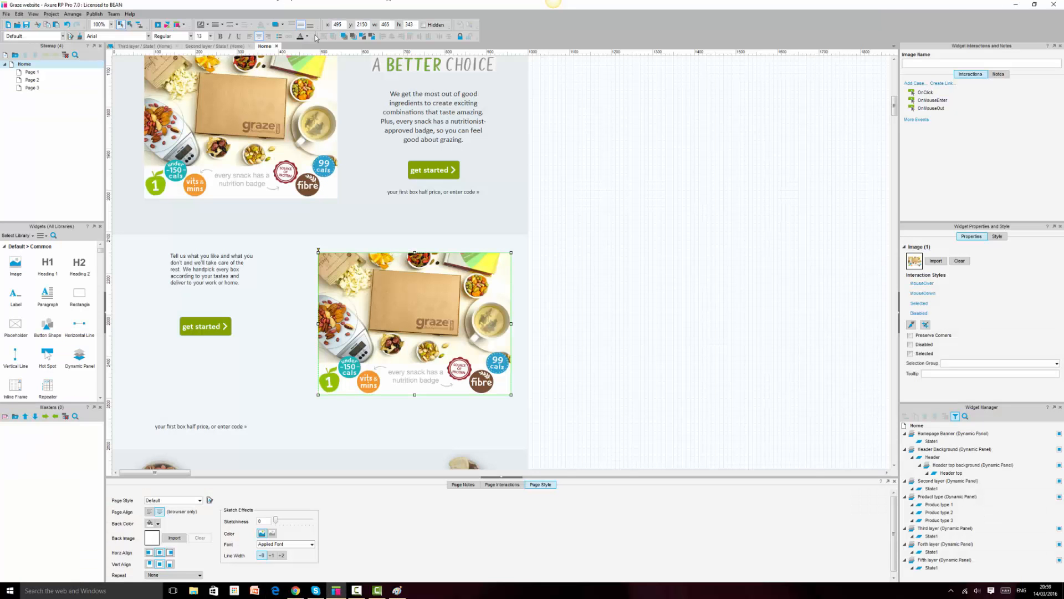
double_click(392, 25)
type("382")
key("Tab")
type("382")
key("Return")
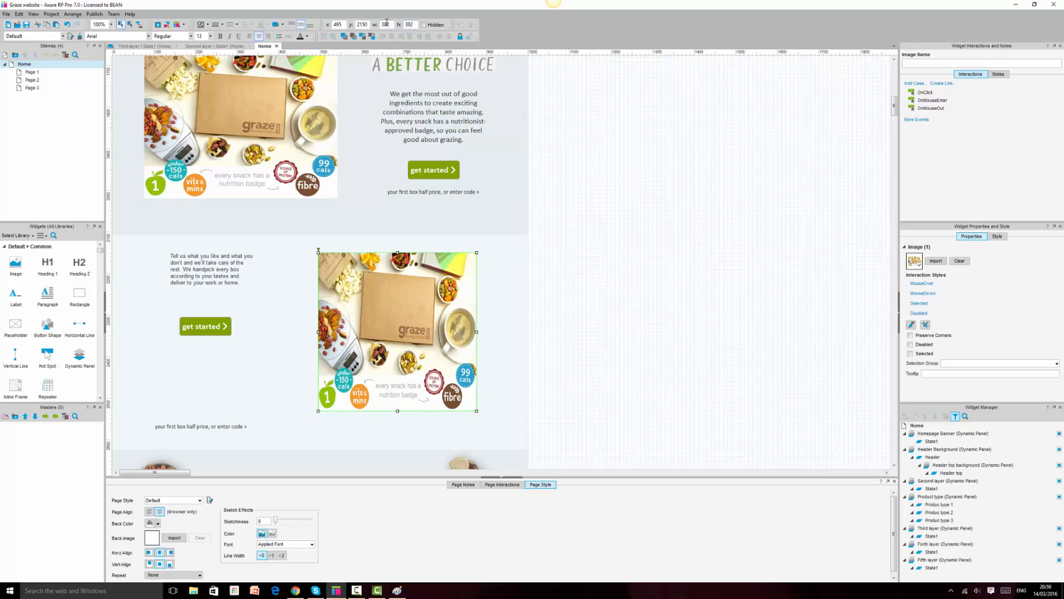
Replace the copied image with the delivered-feature file from the Graze website folder, declining to autosize it
double_click(395, 336)
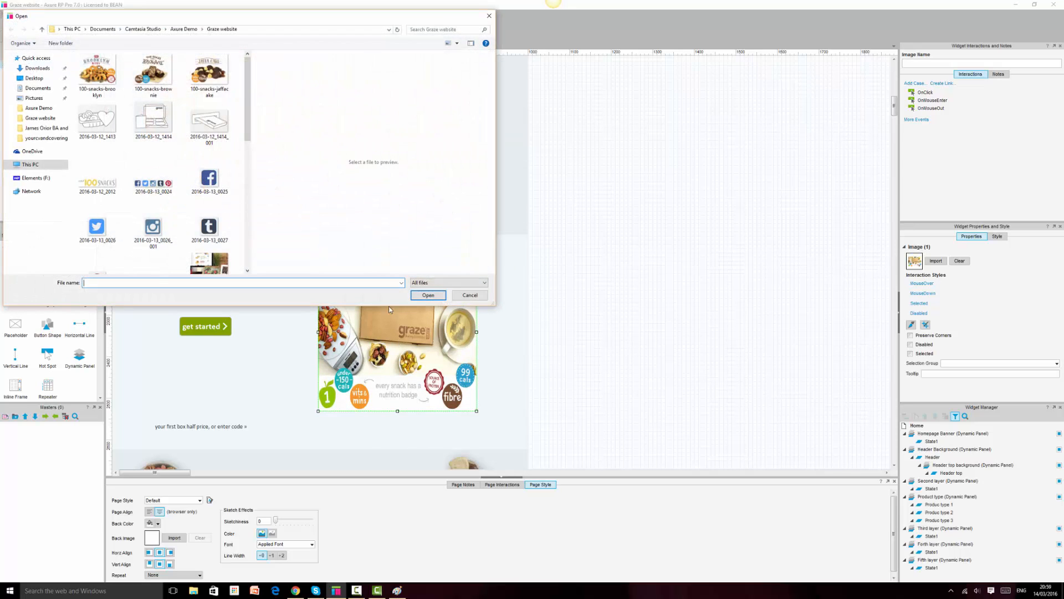
scroll(163, 78, "down", 5)
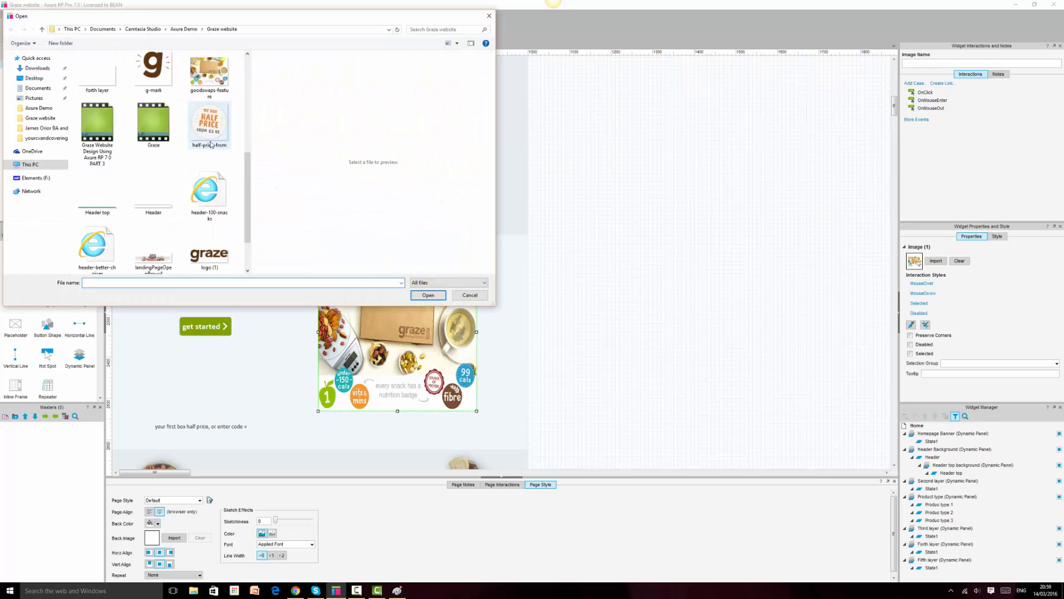
scroll(211, 130, "up", 2)
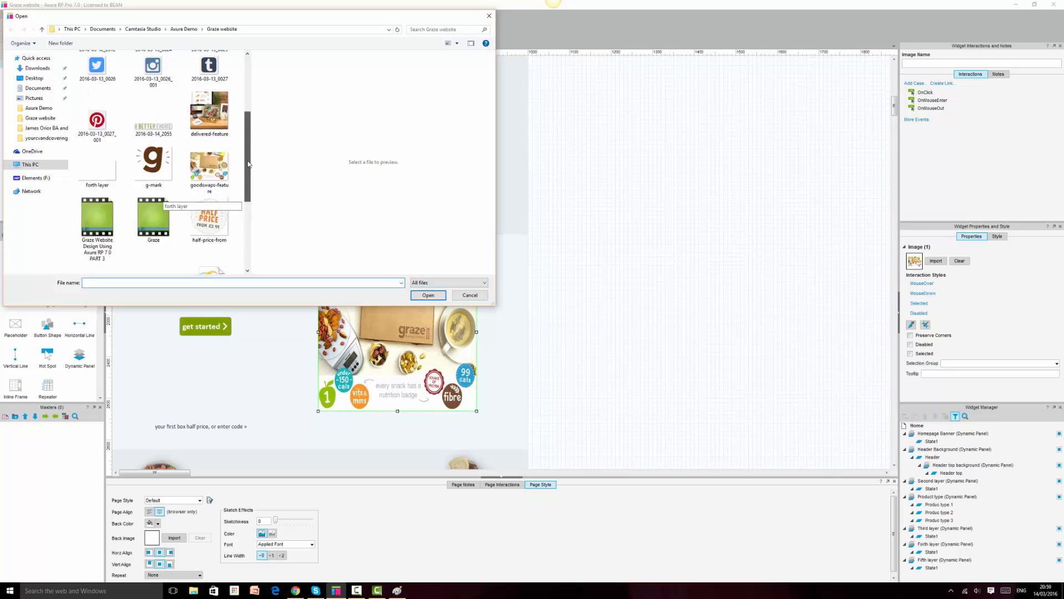
left_click(216, 122)
double_click(216, 123)
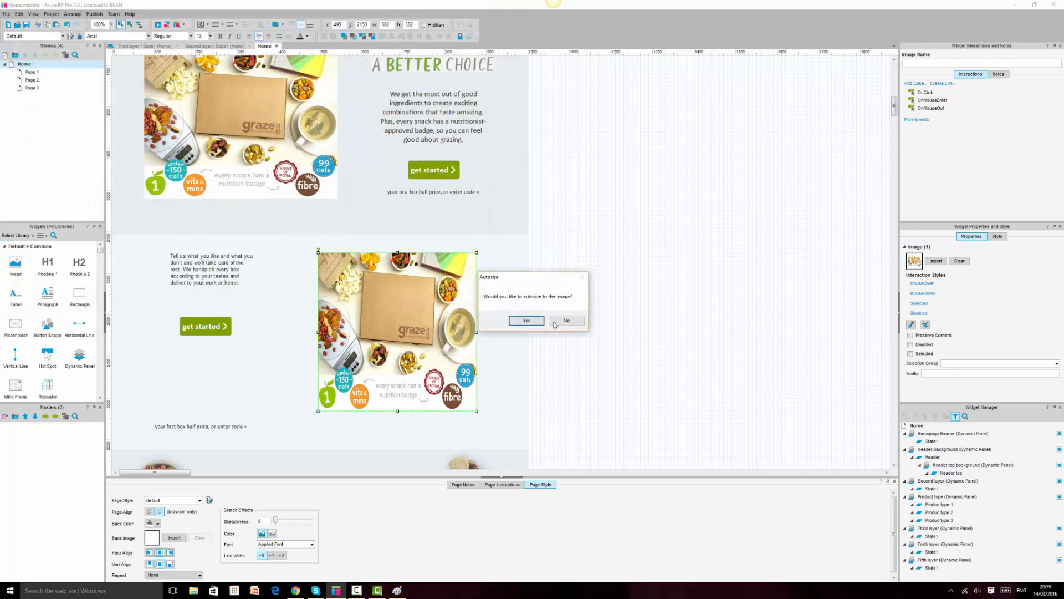
left_click(566, 321)
left_click(655, 323)
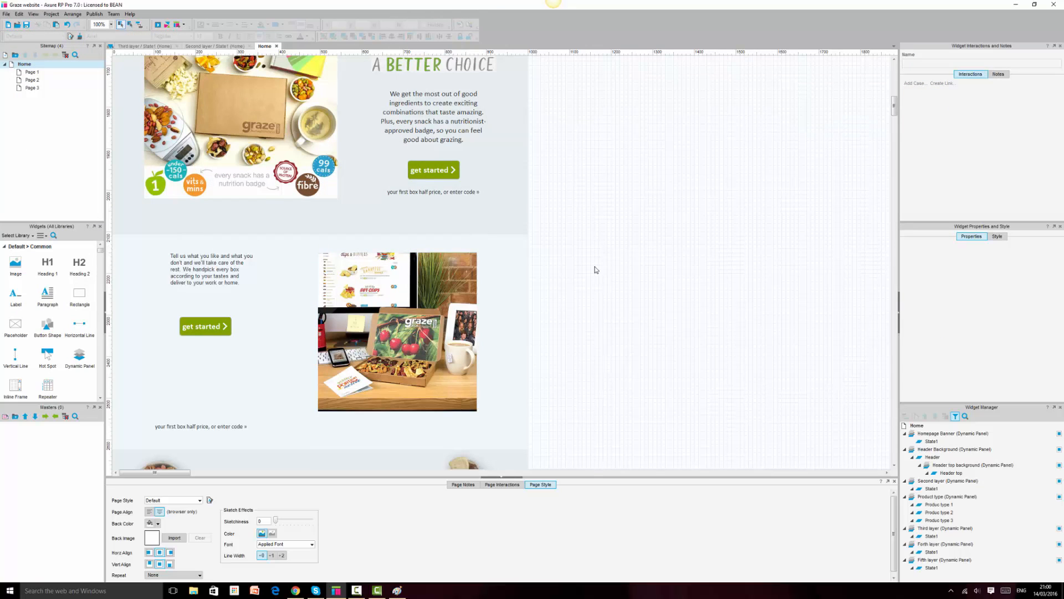
Set the font size of the fourth layer's "Tell us what you like" paragraph to 18, matching the third layer's description
left_click(225, 267)
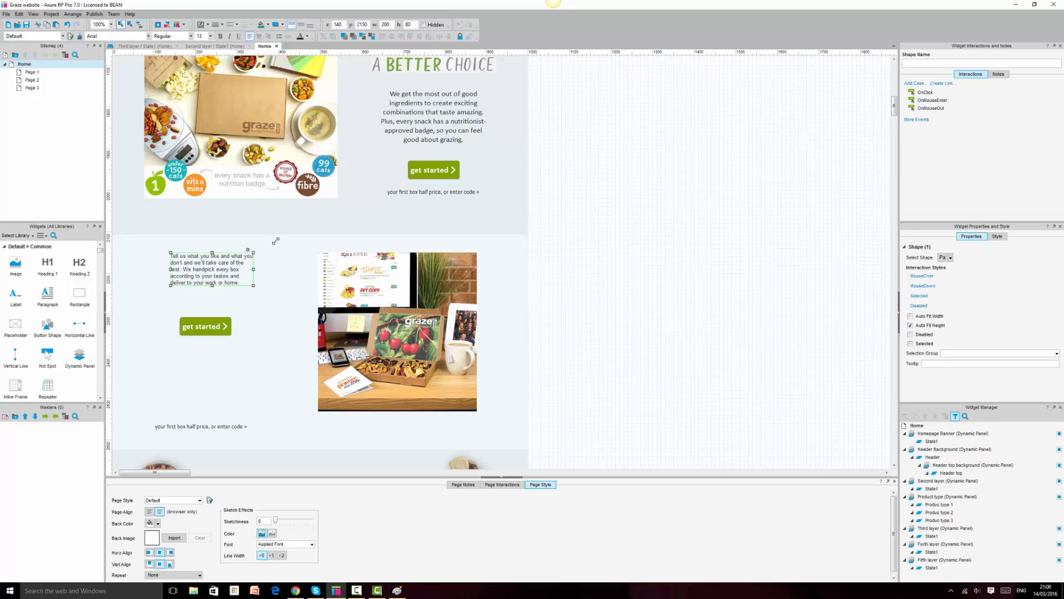
left_click(442, 107)
left_click(442, 107)
left_click(679, 311)
left_click(206, 274)
type("18")
key("Return")
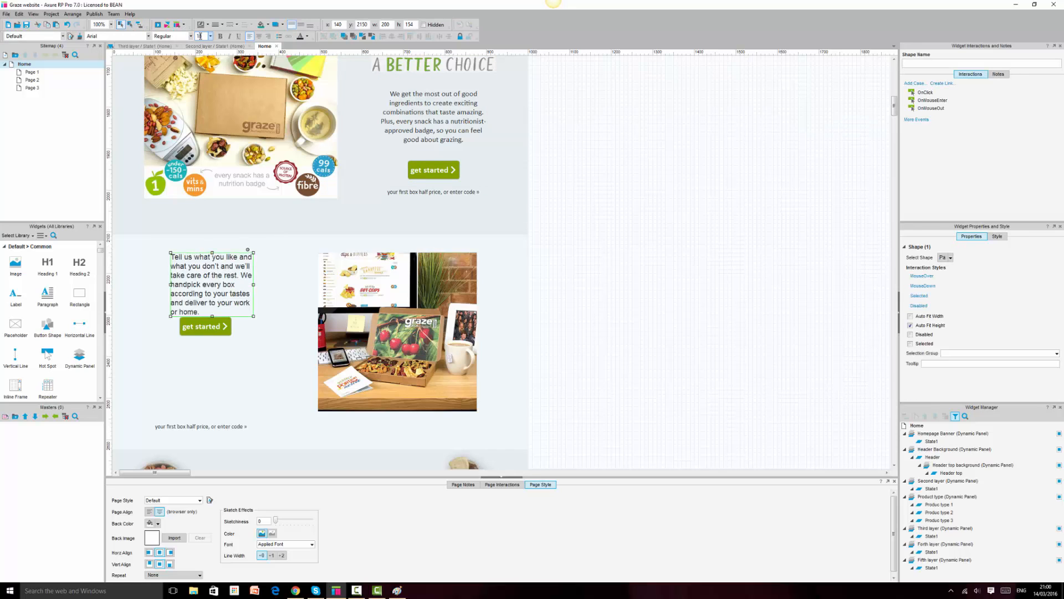
Set the paragraph's font to Calibri and move the fourth layer's get started button below it, to about x 151, y 2370
left_click(148, 36)
scroll(106, 143, "down", 3)
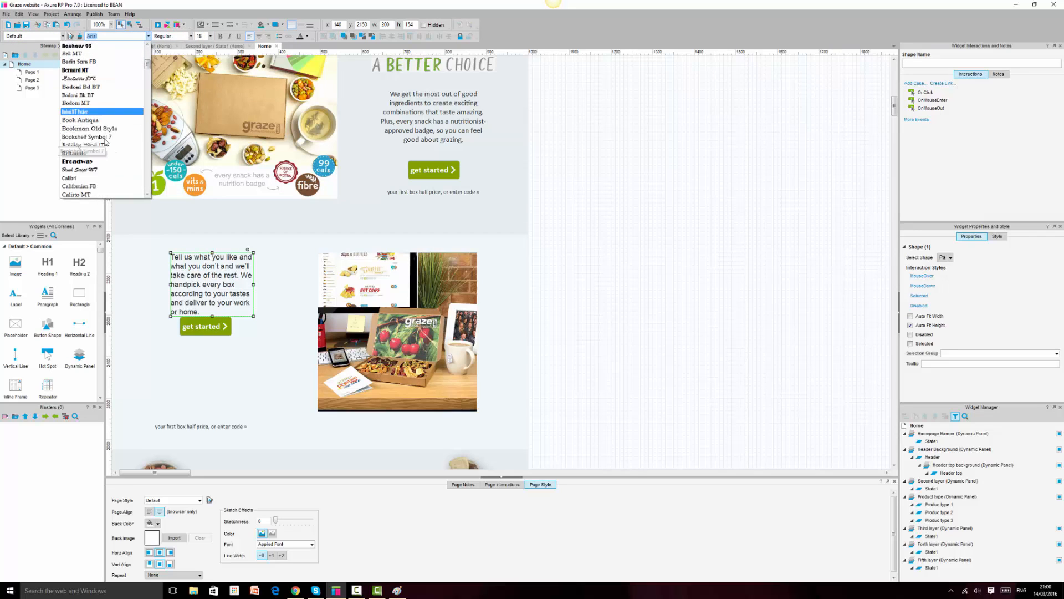
left_click(72, 183)
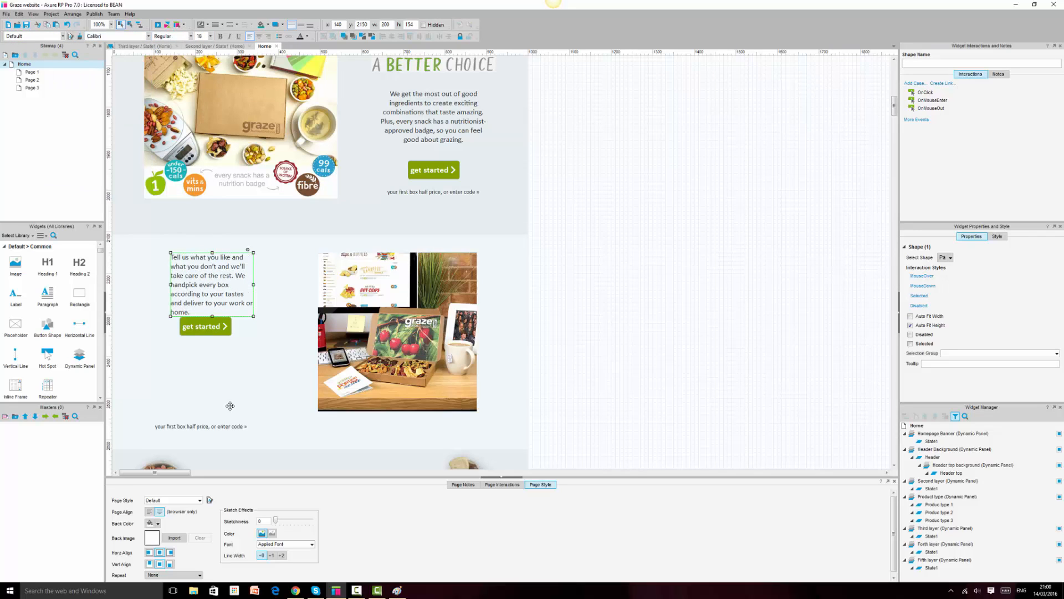
left_click(214, 328)
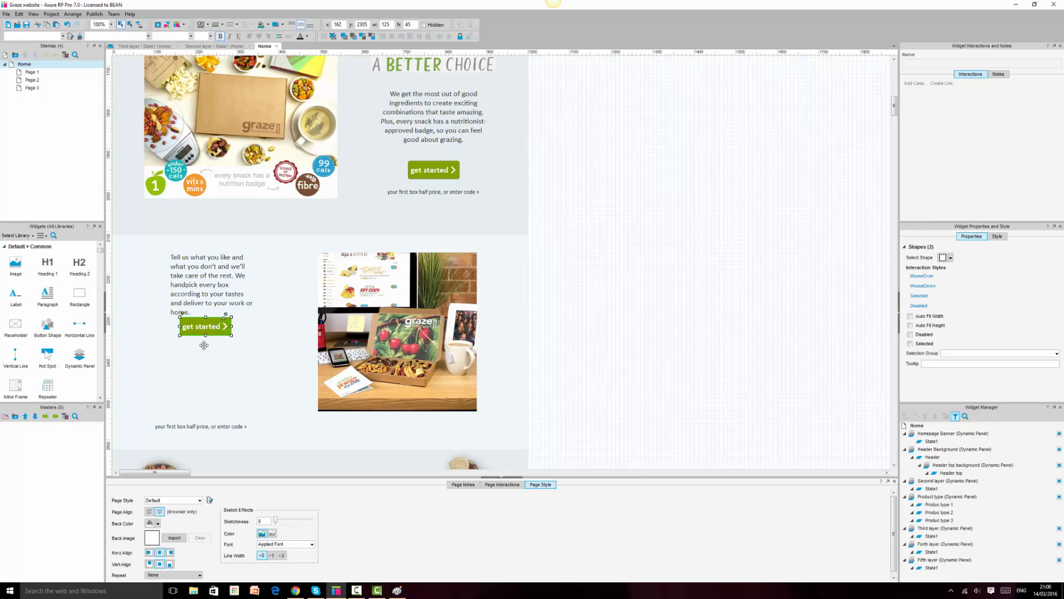
Switch to Chrome and take a screen capture cropped to the "Delivered to you" heading on the live page
left_click(296, 591)
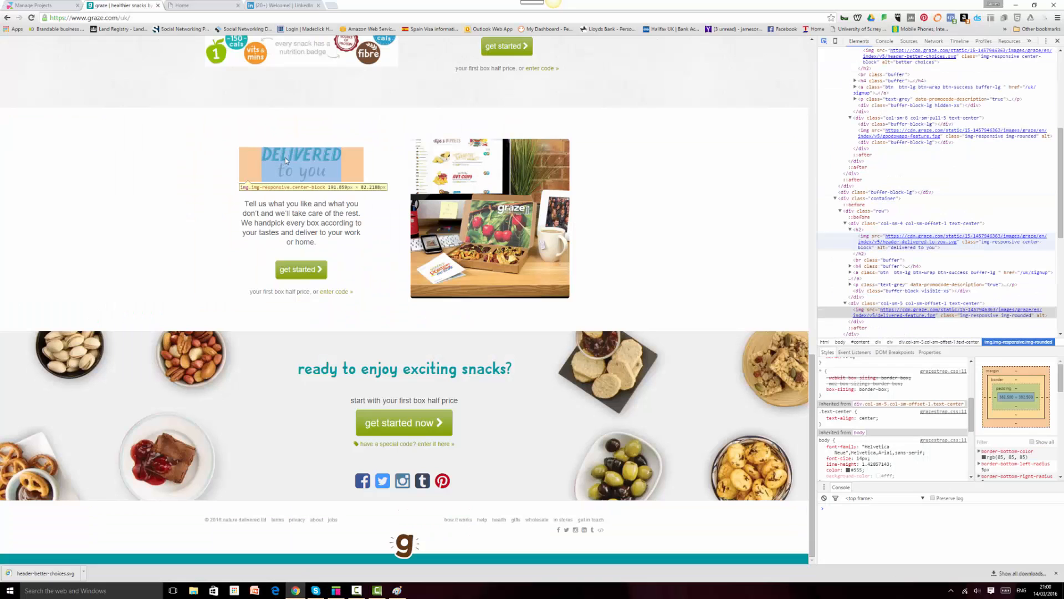
left_click(535, 18)
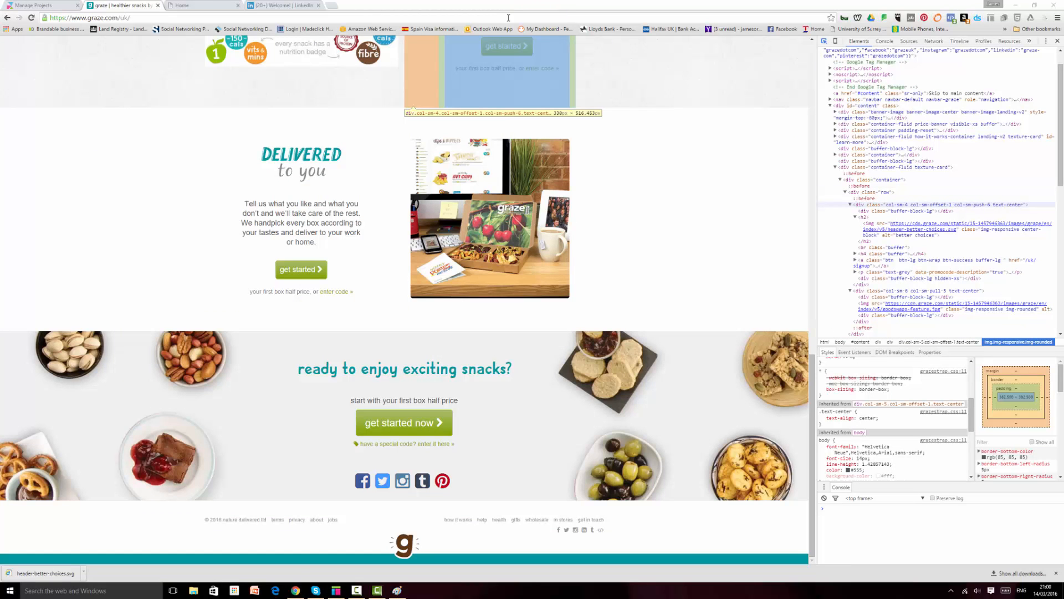
left_click(304, 136)
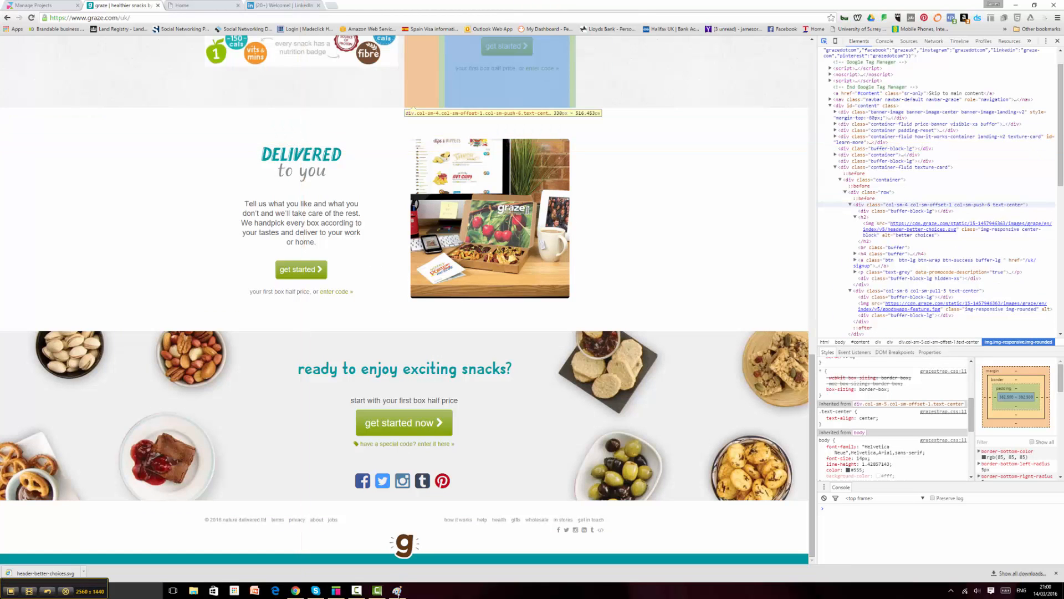
left_click_drag(411, 590, 381, 184)
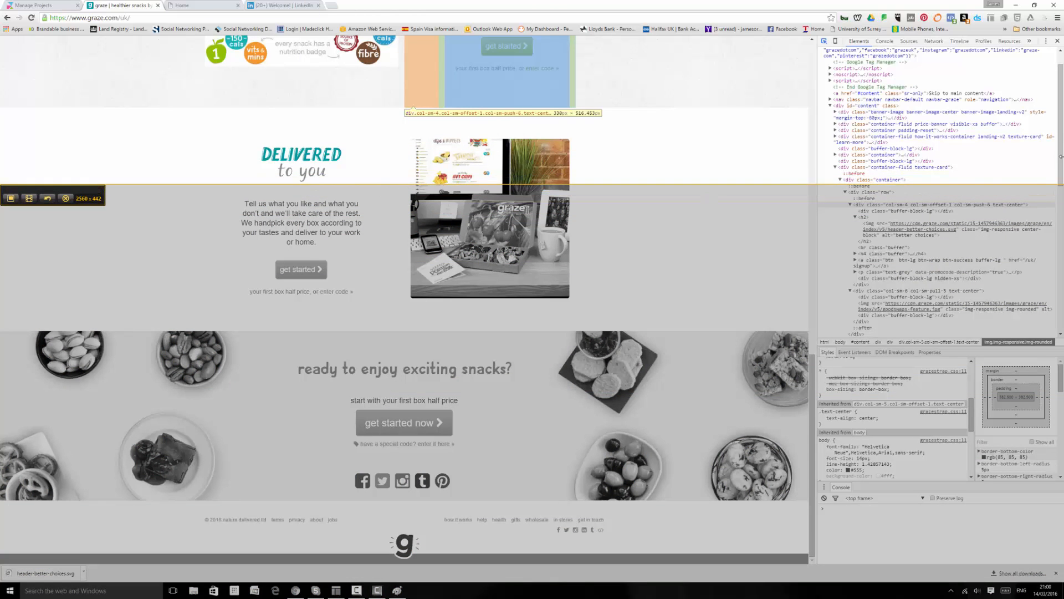
left_click_drag(1061, 157, 342, 173)
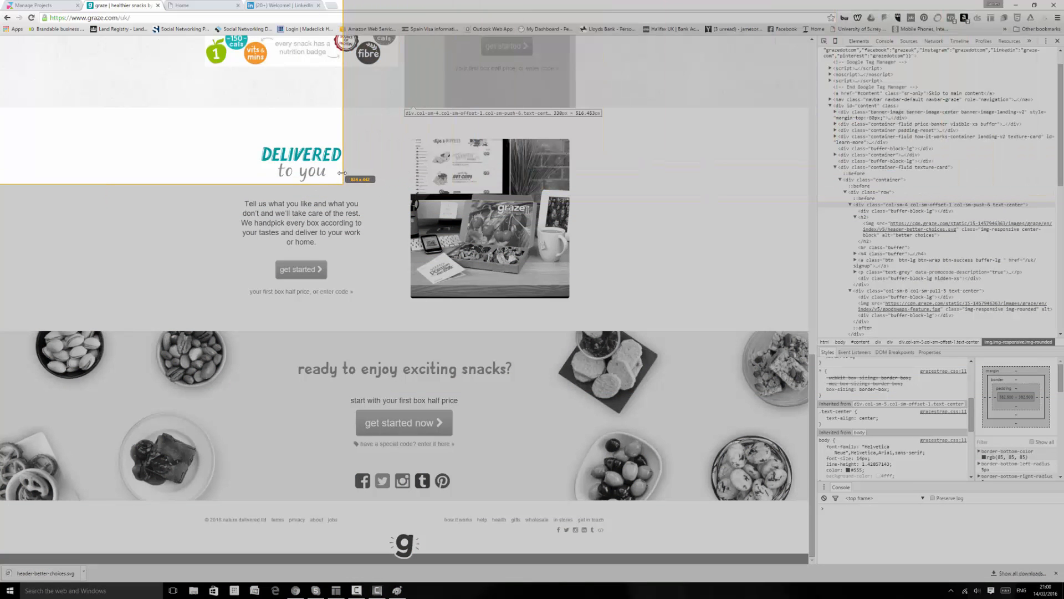
left_click_drag(304, 2, 311, 146)
left_click_drag(2, 164, 306, 184)
left_click(271, 198)
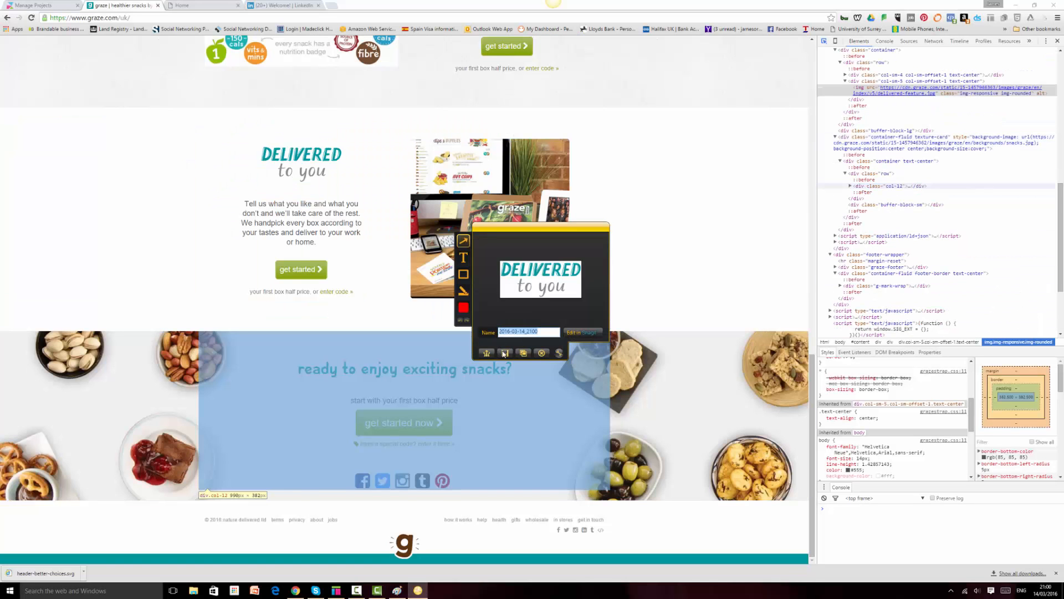
Save the capture as PNG file 2016-03-14_2100 in the Graze website folder and dismiss the save notice
left_click(504, 353)
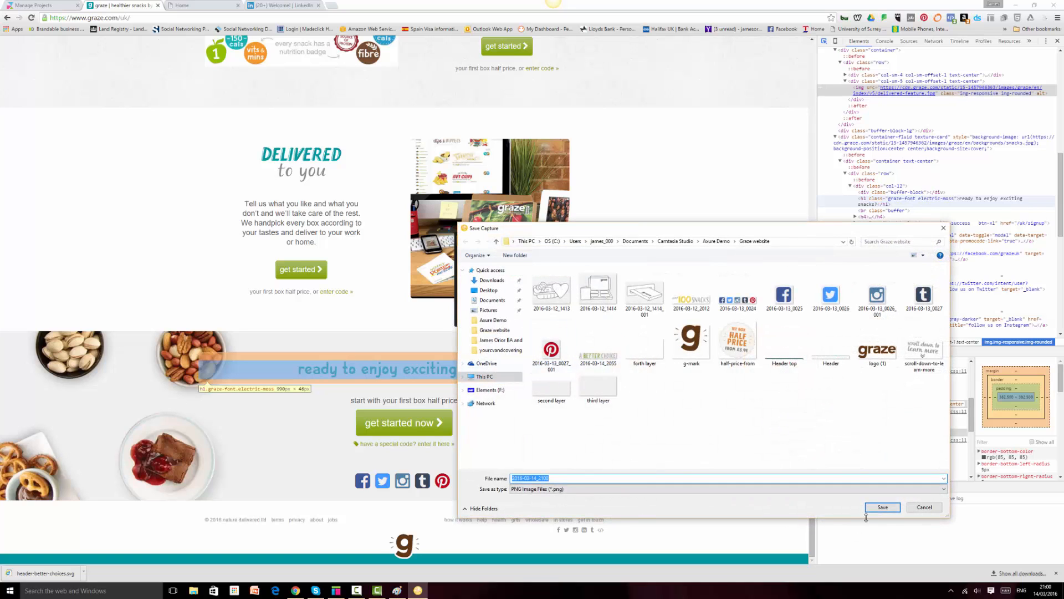
left_click(882, 506)
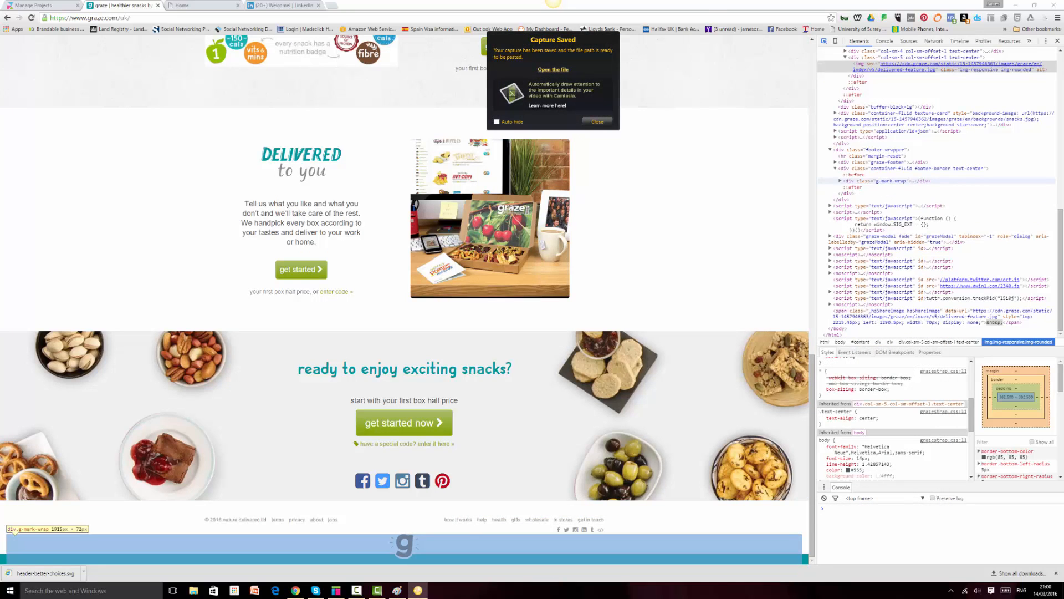
left_click(598, 121)
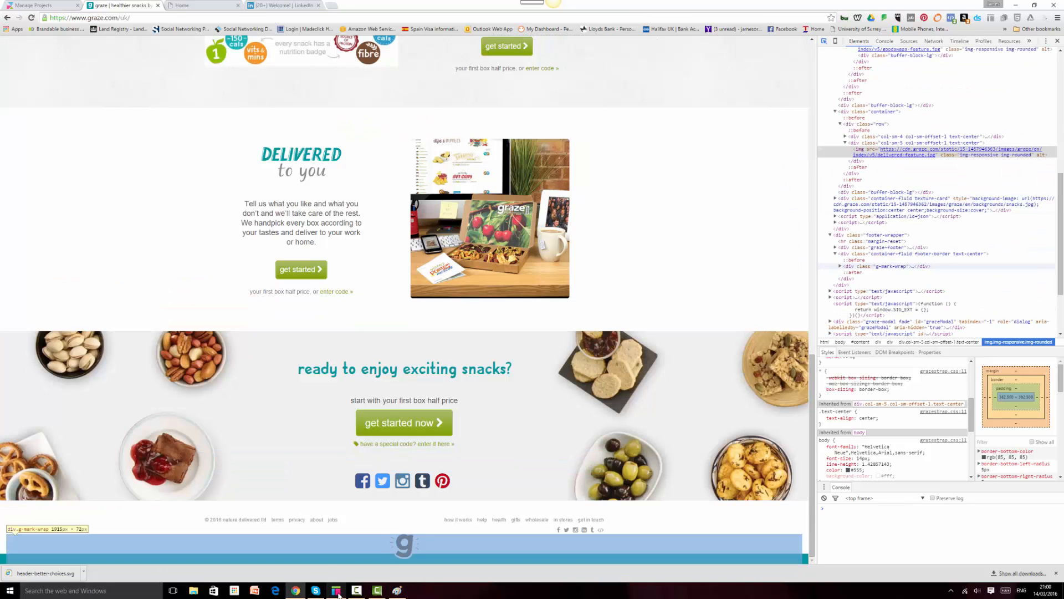
Switch to Axure RP and copy the third layer's "A better choice" heading image into the fourth layer at about x 122, y 2130
mouse_move(339, 595)
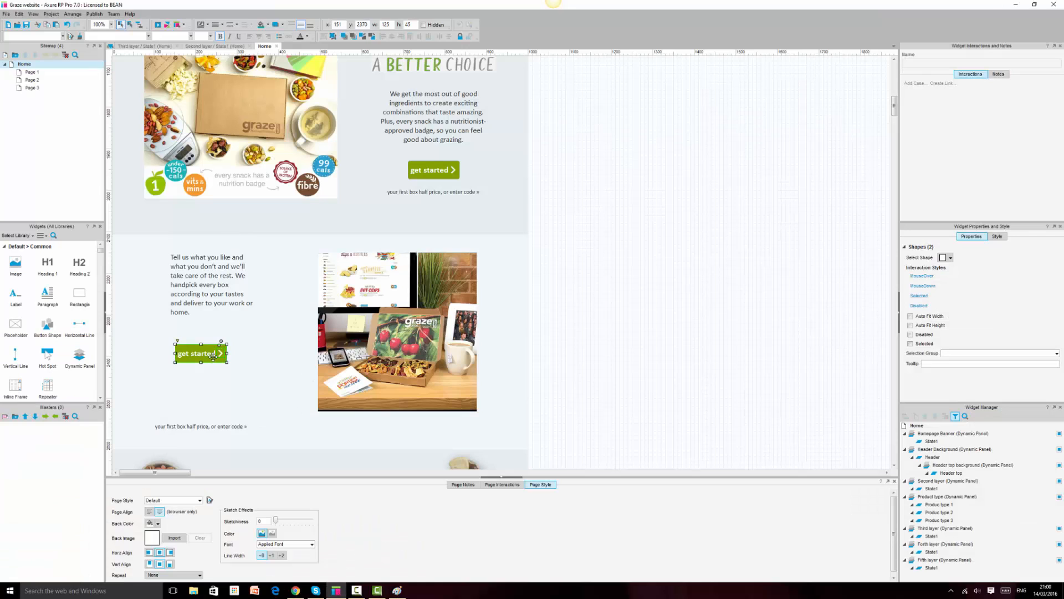
left_click(574, 289)
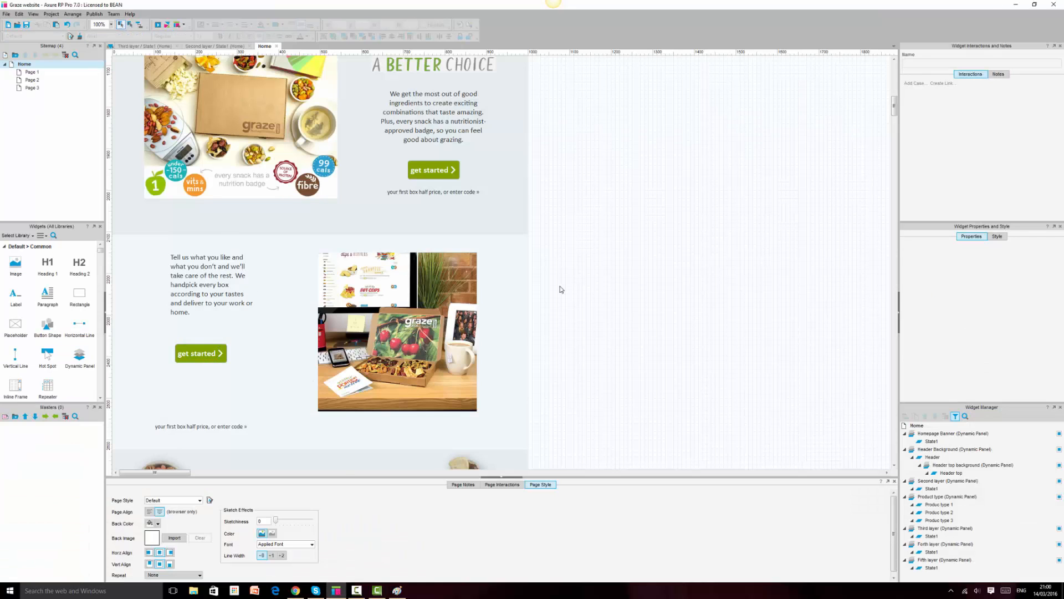
scroll(560, 290, "up", 3)
left_click(467, 136)
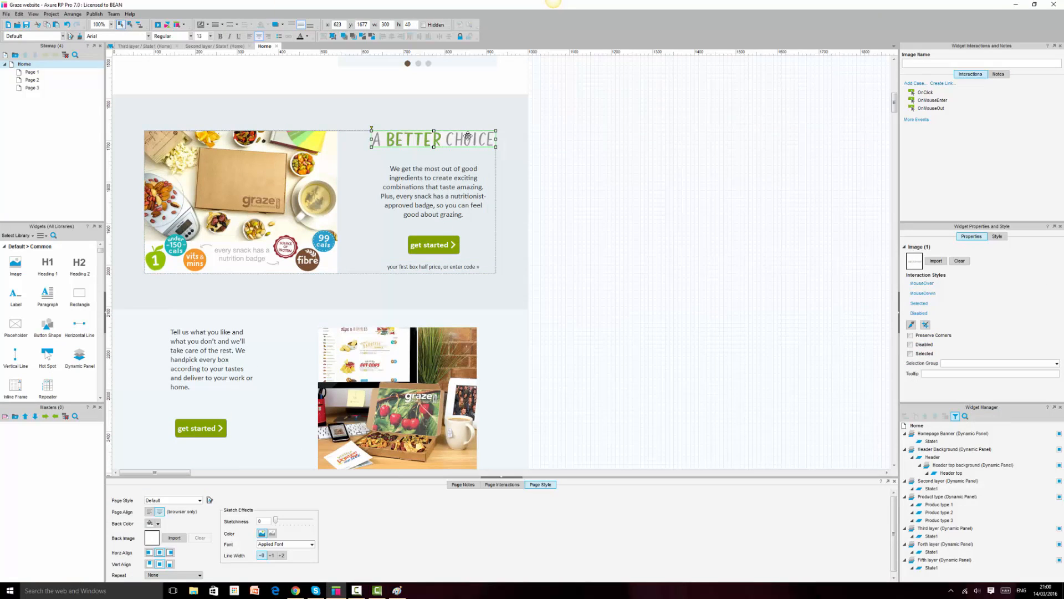
left_click_drag(468, 135, 234, 331)
Switch to Chrome and inspect the pixel dimensions of the "Delivered to you" heading image
left_click(295, 590)
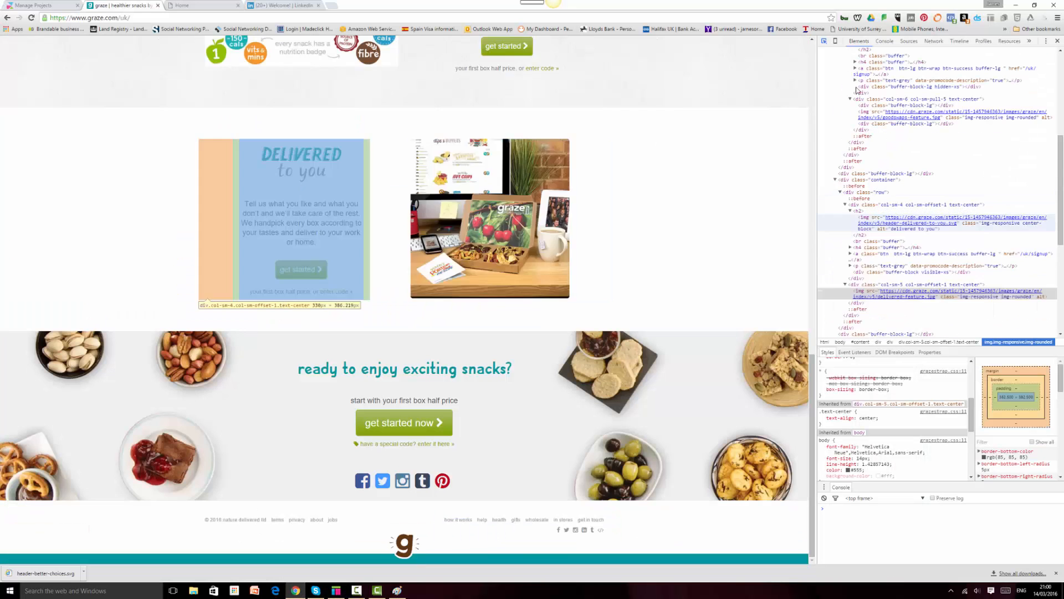
scroll(857, 89, "up", 4)
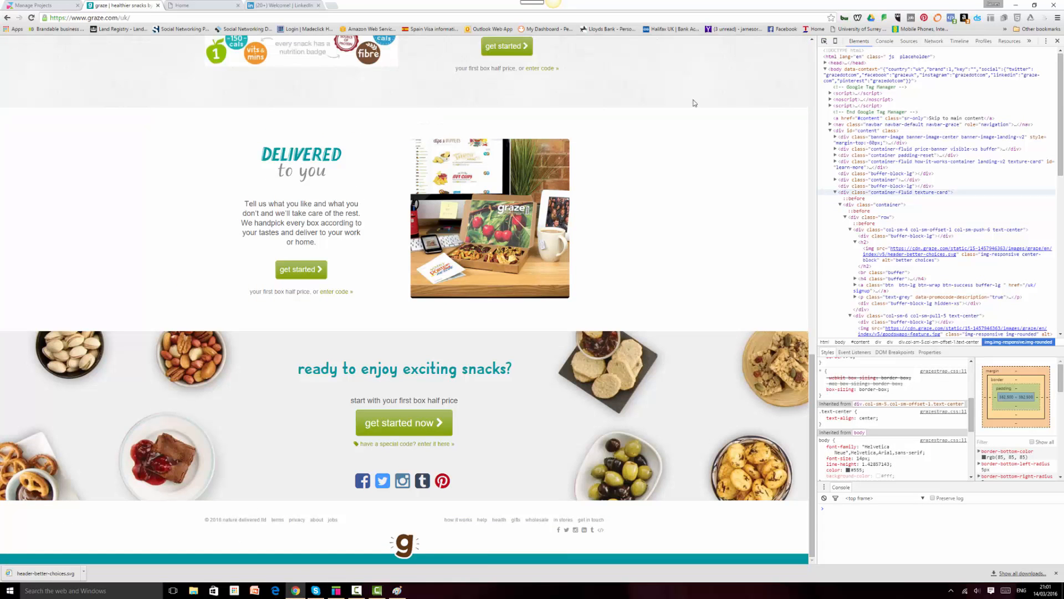
left_click(824, 41)
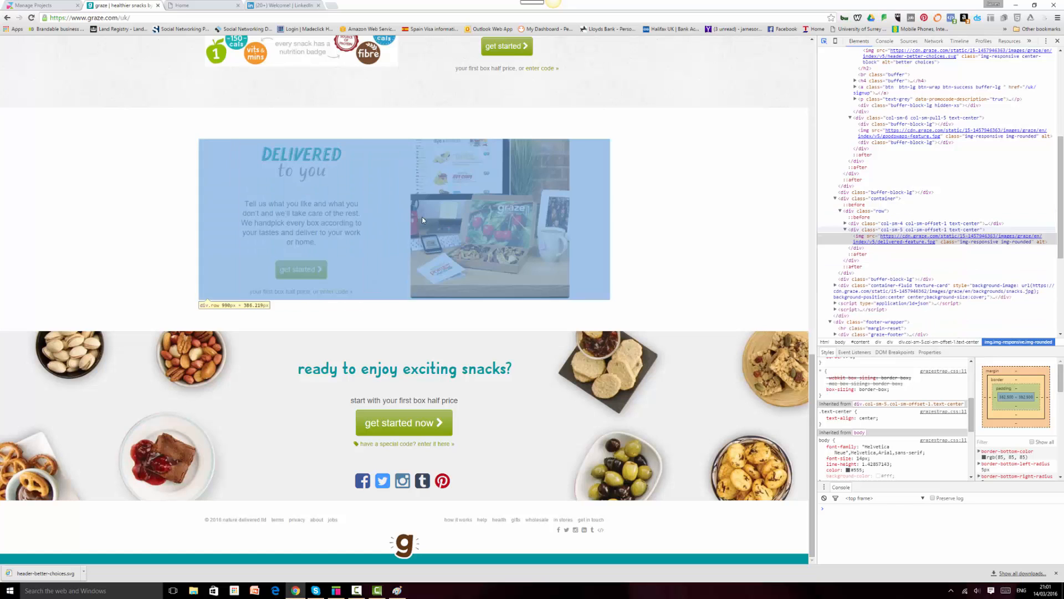
Switch to Axure RP and set the copied heading image's width to 192 and height to 82
left_click(336, 591)
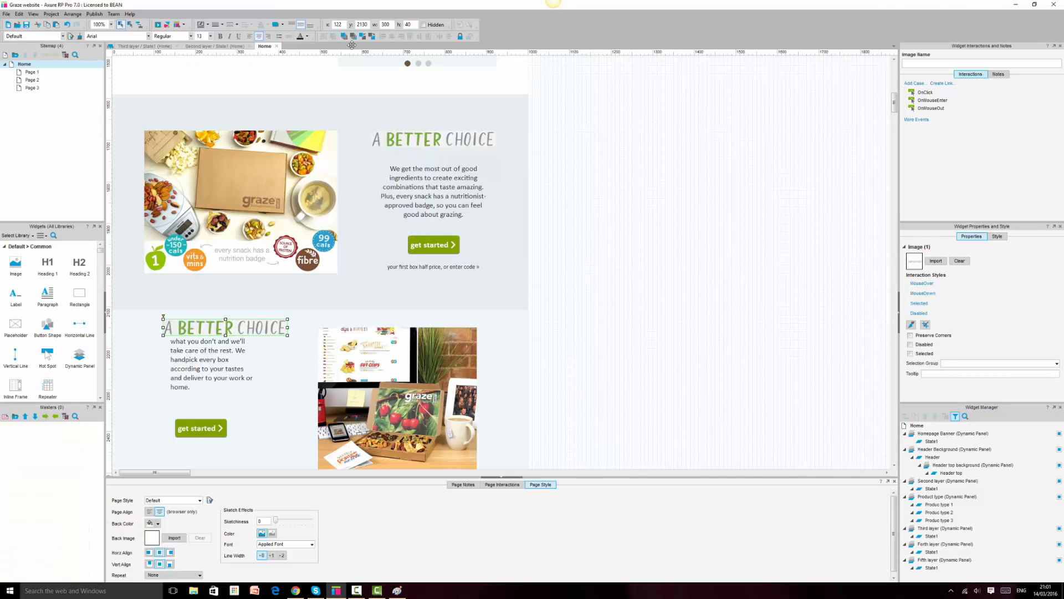
left_click(381, 28)
type("192")
key("Tab")
type("82")
key("Return")
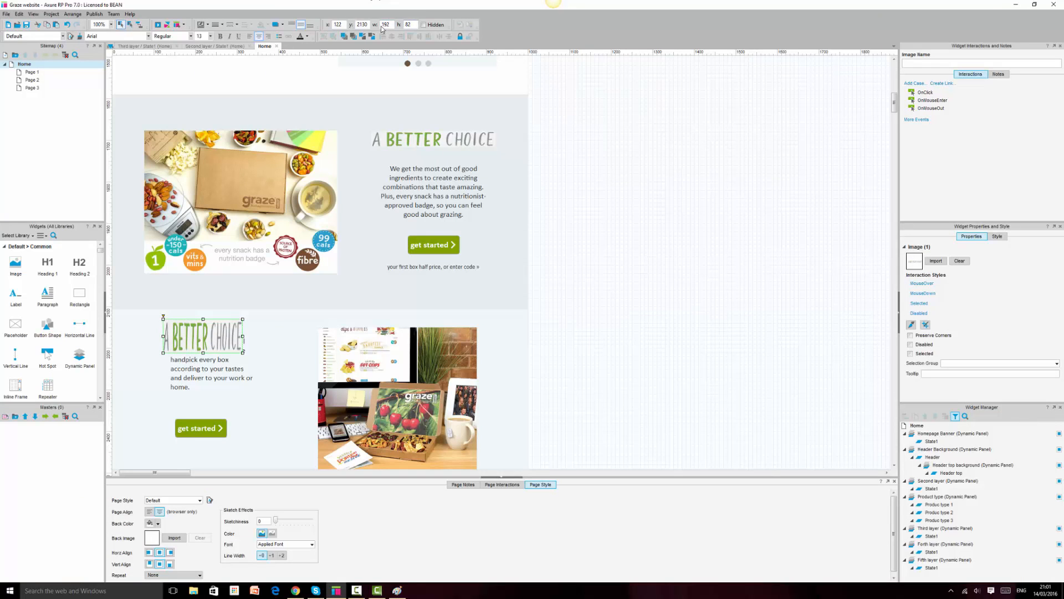
Replace the copied heading image with the 2016-03-14_2100 capture from the Graze website folder, declining to autosize it
double_click(212, 341)
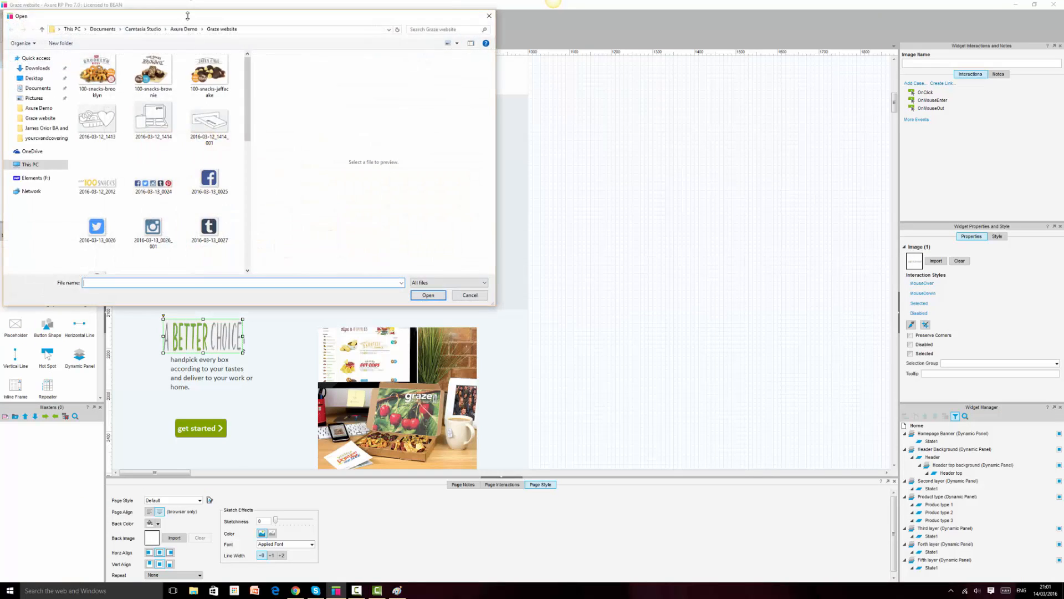
left_click_drag(248, 86, 248, 127)
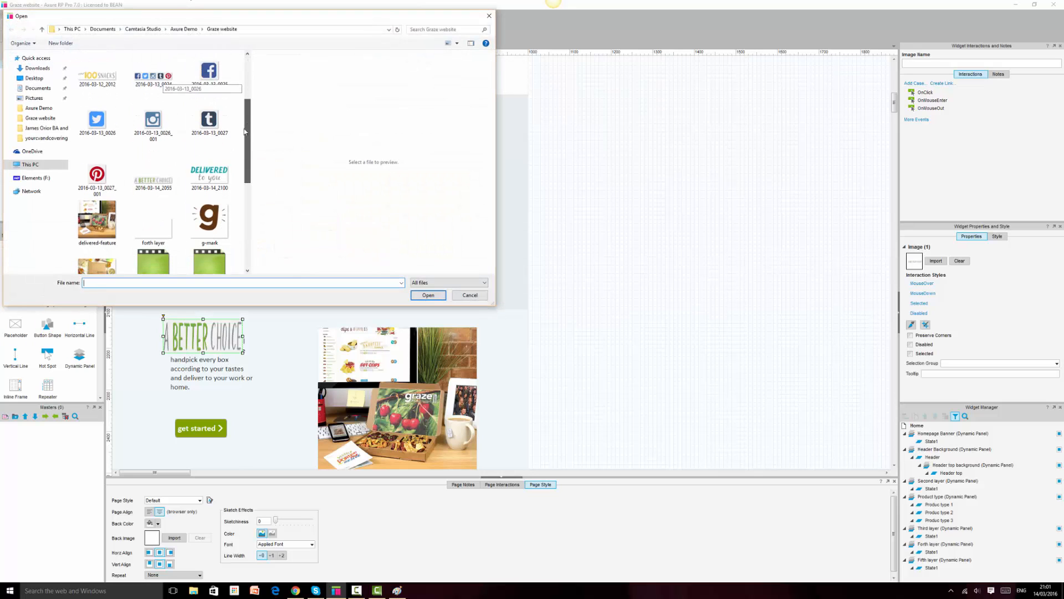
left_click(210, 169)
left_click(439, 300)
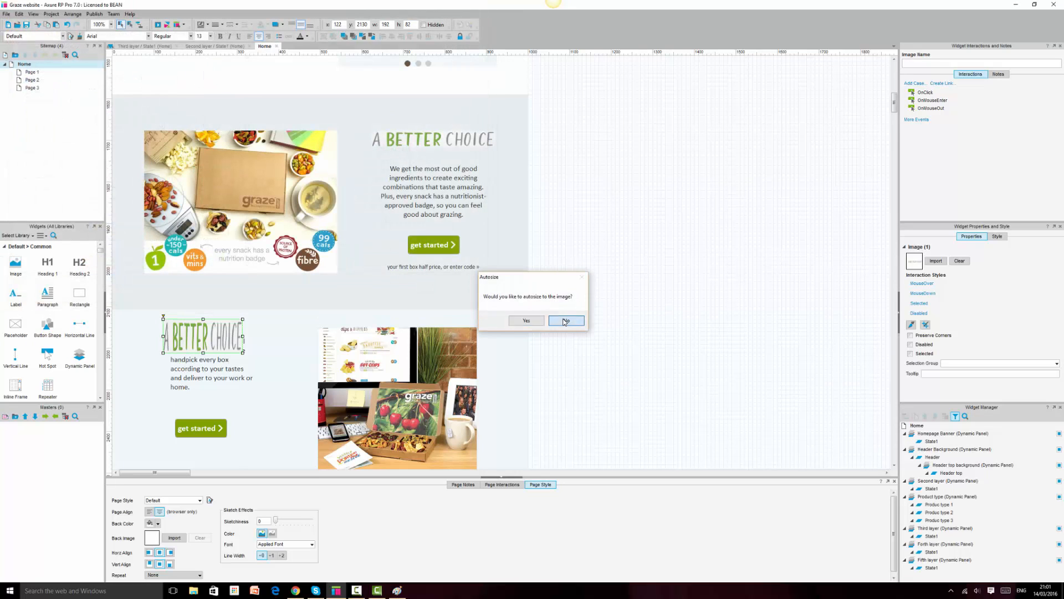
left_click(527, 320)
Move the fourth layer's "your first box half price, or enter code" text up to about x 87, y 2490
left_click(219, 368)
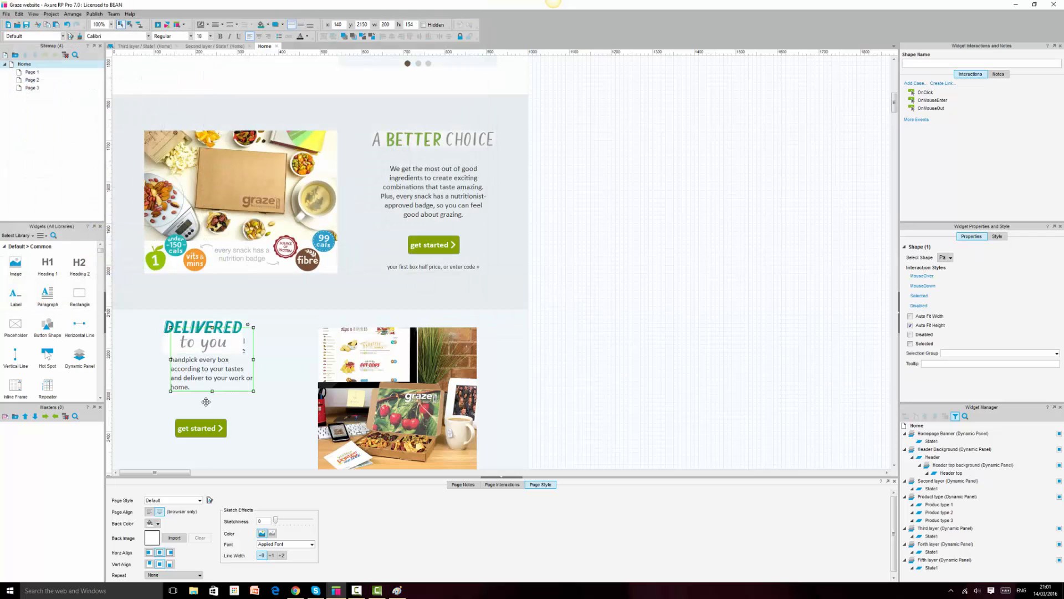
scroll(248, 354, "down", 5)
left_click(205, 374)
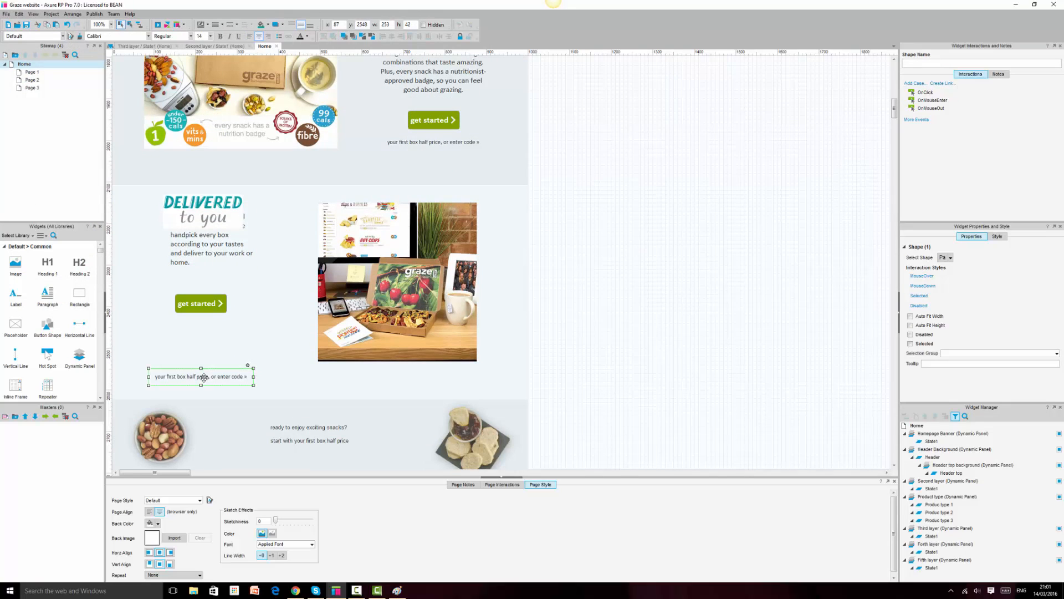
left_click_drag(205, 375, 205, 359)
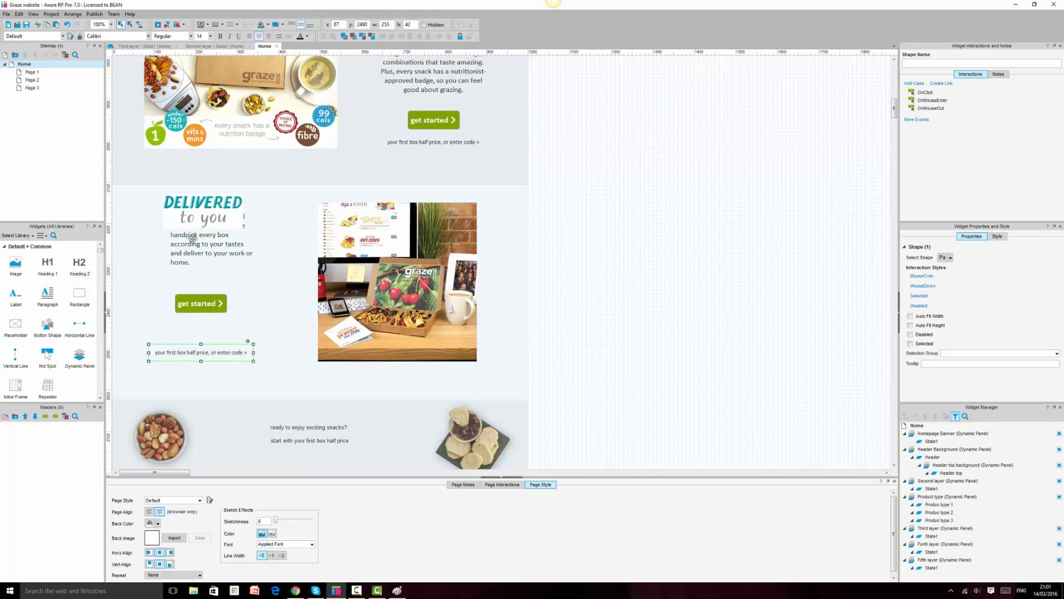
Place the paragraph below the "Delivered to you" heading at about x 60, y 2212, about 258 wide, with its text centred horizontally and vertically
left_click_drag(198, 249, 184, 293)
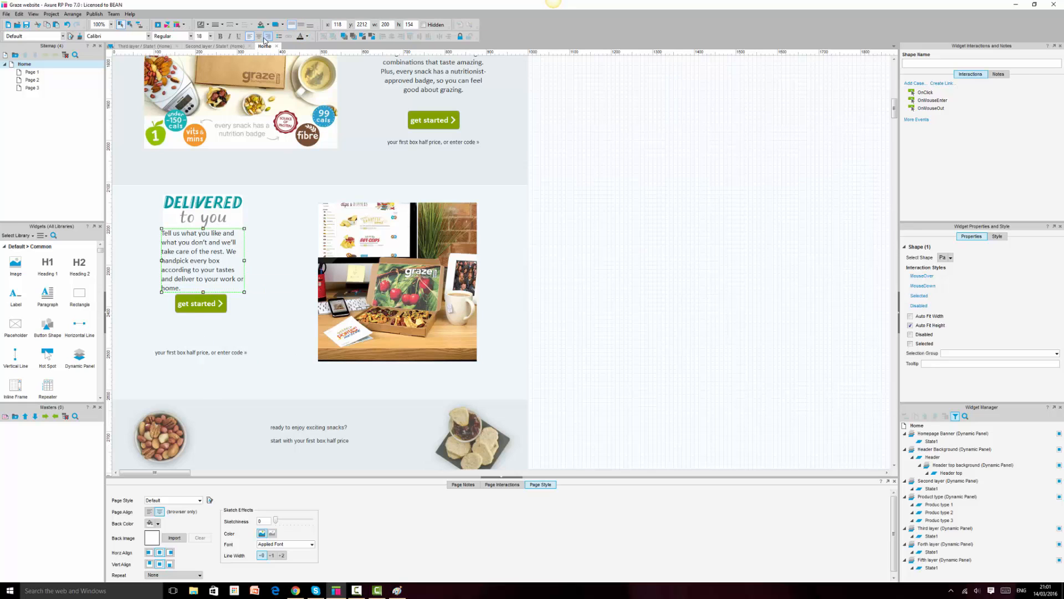
left_click(301, 25)
left_click_drag(162, 260, 137, 260)
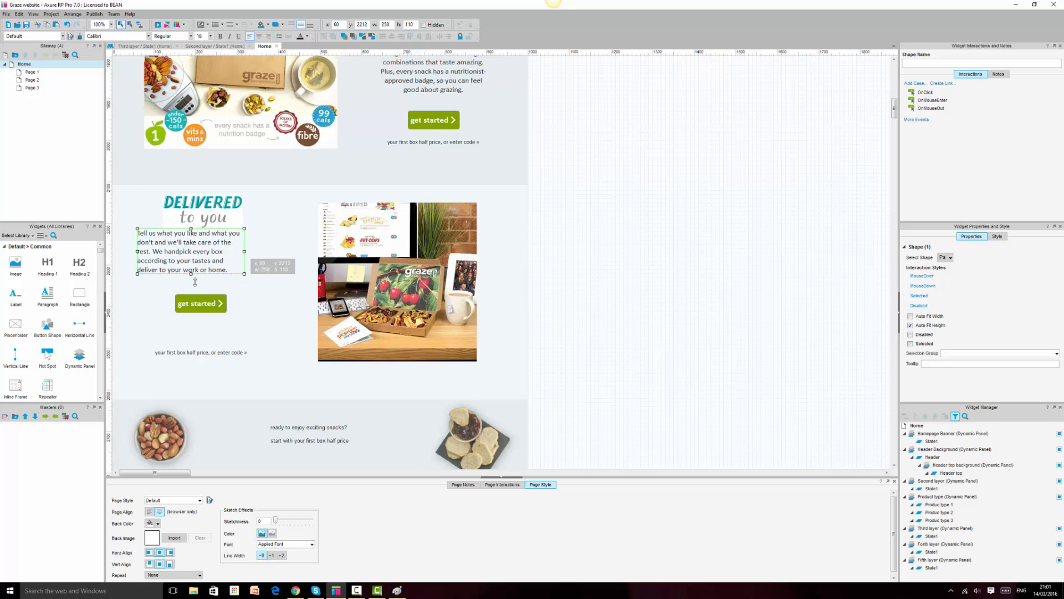
left_click_drag(195, 282, 195, 286)
left_click(259, 36)
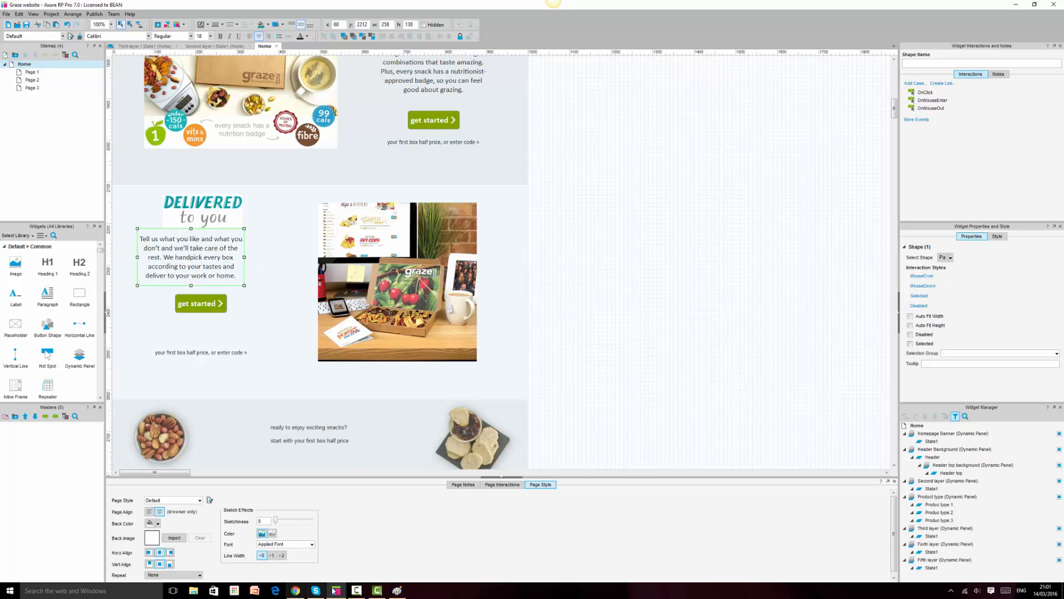
Compare with the live page, widen the paragraph to about 280, and extend it downward with the get started button moved slightly lower
left_click(296, 590)
left_click(295, 591)
mouse_move(244, 257)
left_mouse_down()
mouse_move(226, 257)
mouse_move(251, 257)
left_mouse_up()
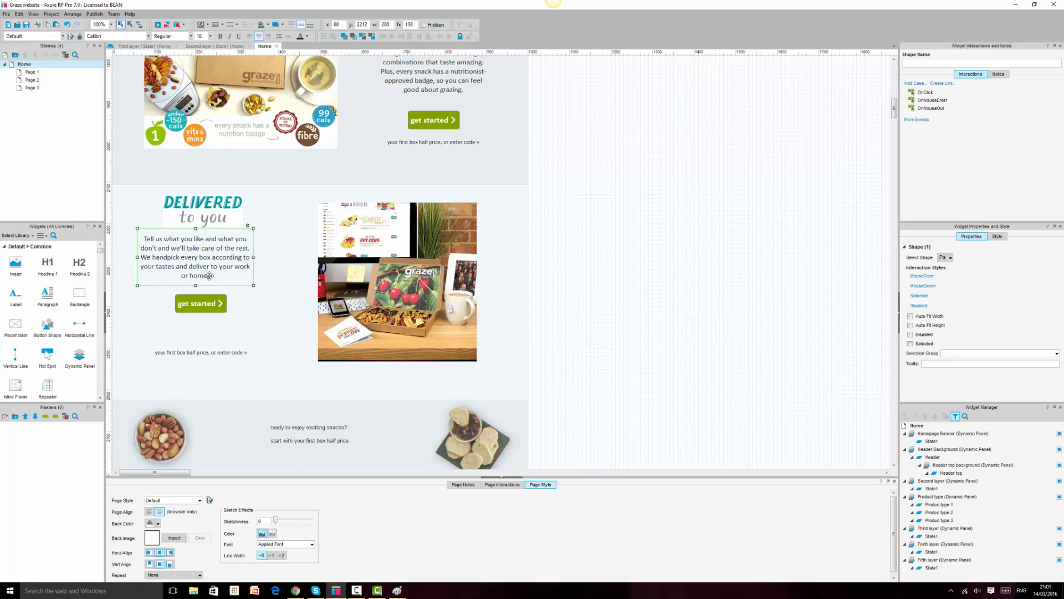
left_click(198, 315)
left_click(198, 276)
left_click_drag(195, 286, 196, 299)
Move the "Delivered to you" heading image down to about x 118, y 2150
left_click(205, 210)
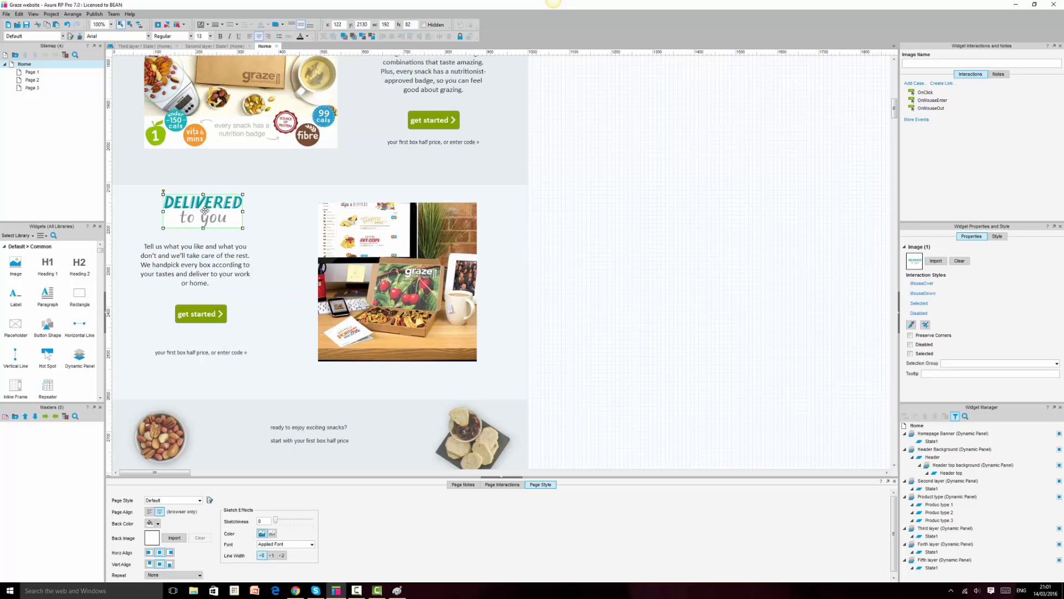
left_click_drag(205, 213, 202, 222)
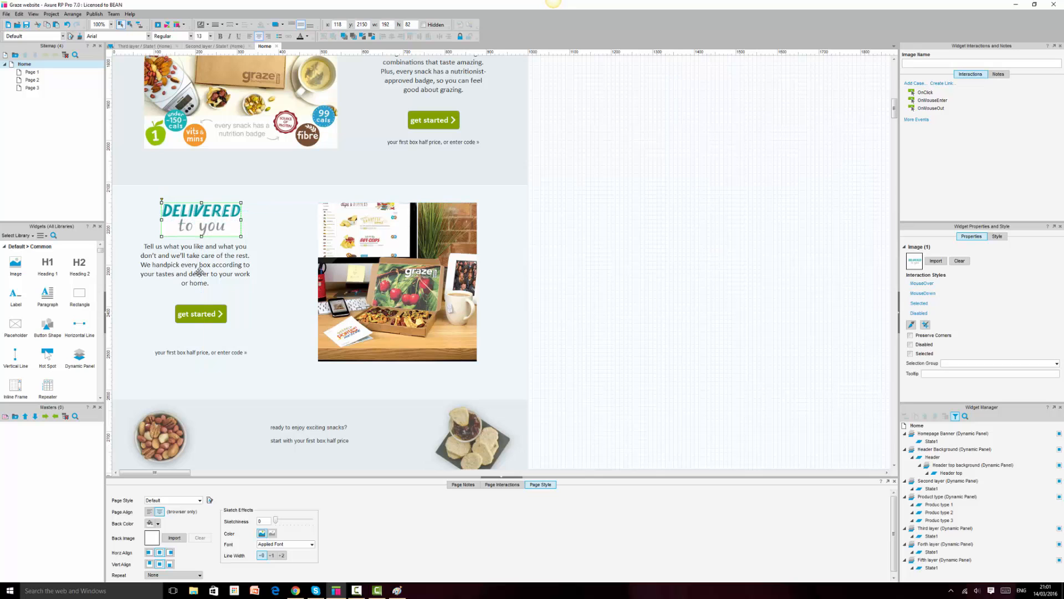
Distribute the heading, paragraph, get started button and code text vertically, align their centres, and group them
left_click(199, 269, "ctrl")
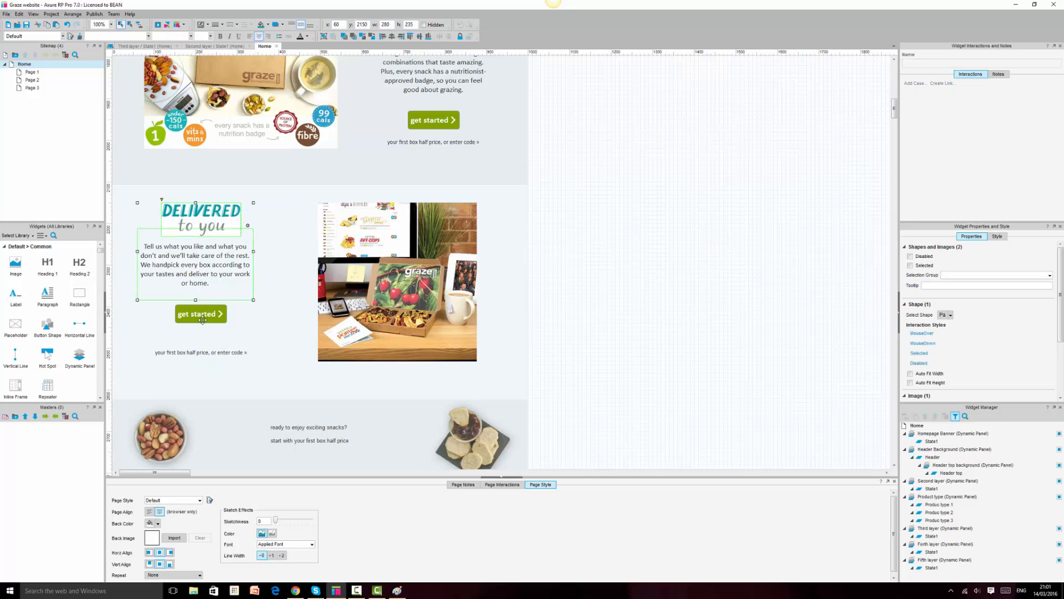
left_click(296, 591)
left_click(296, 591)
left_click(209, 317, "ctrl")
left_click(206, 351, "ctrl")
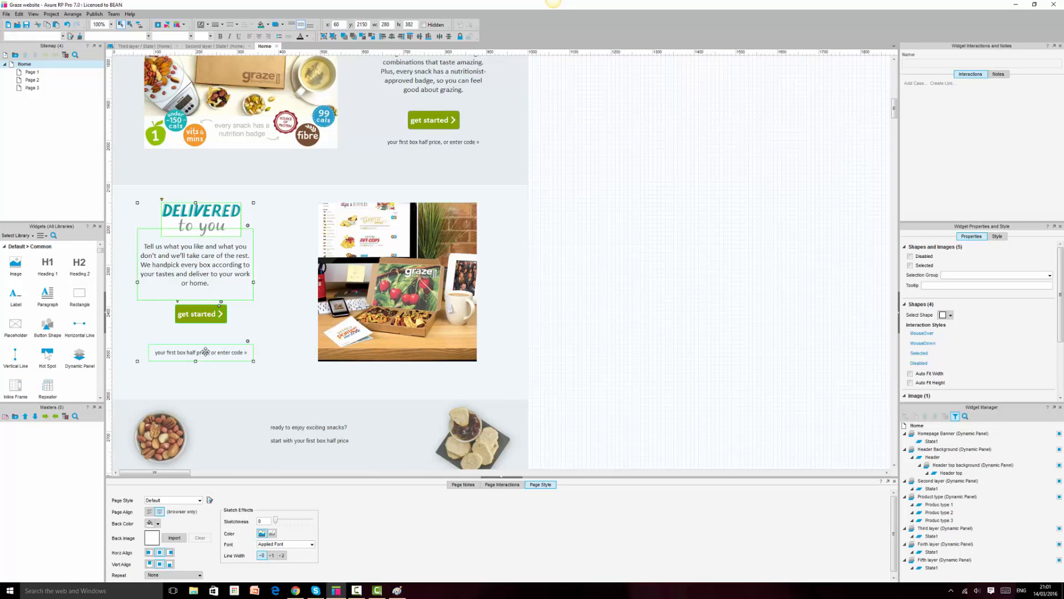
left_click(448, 37)
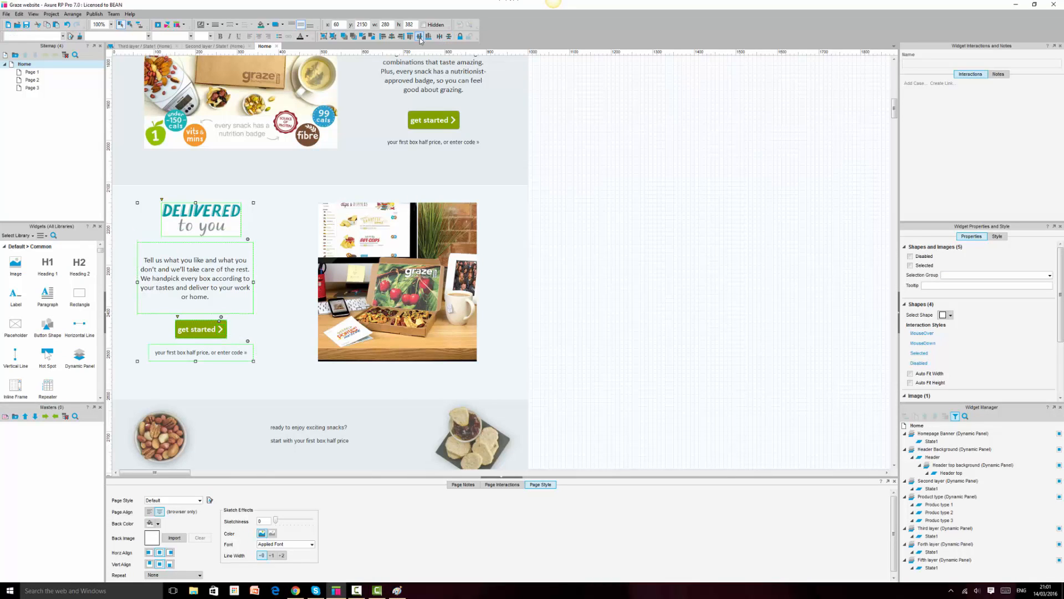
left_click(391, 37)
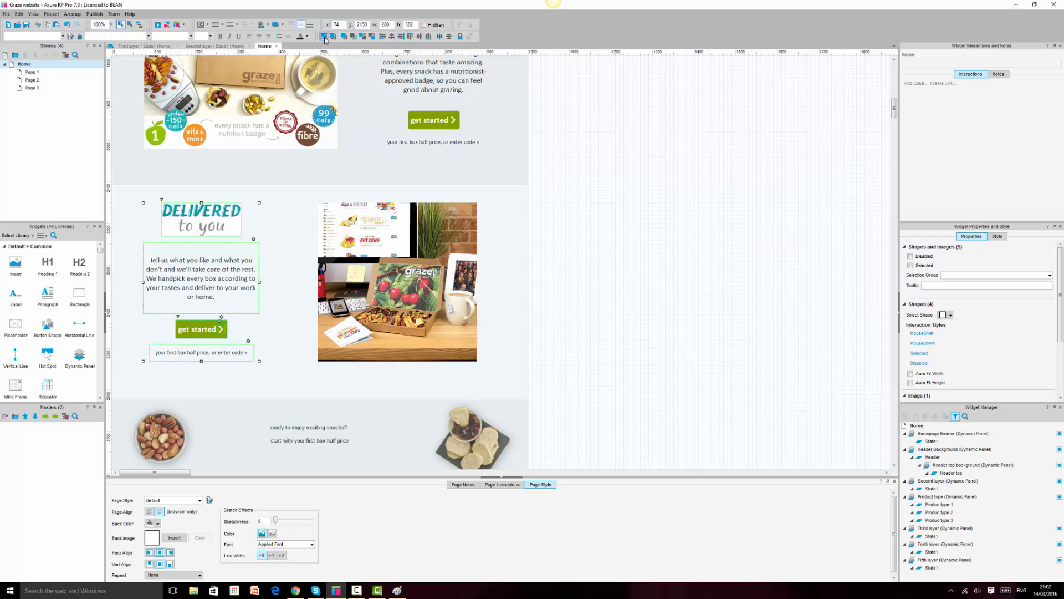
left_click(767, 302)
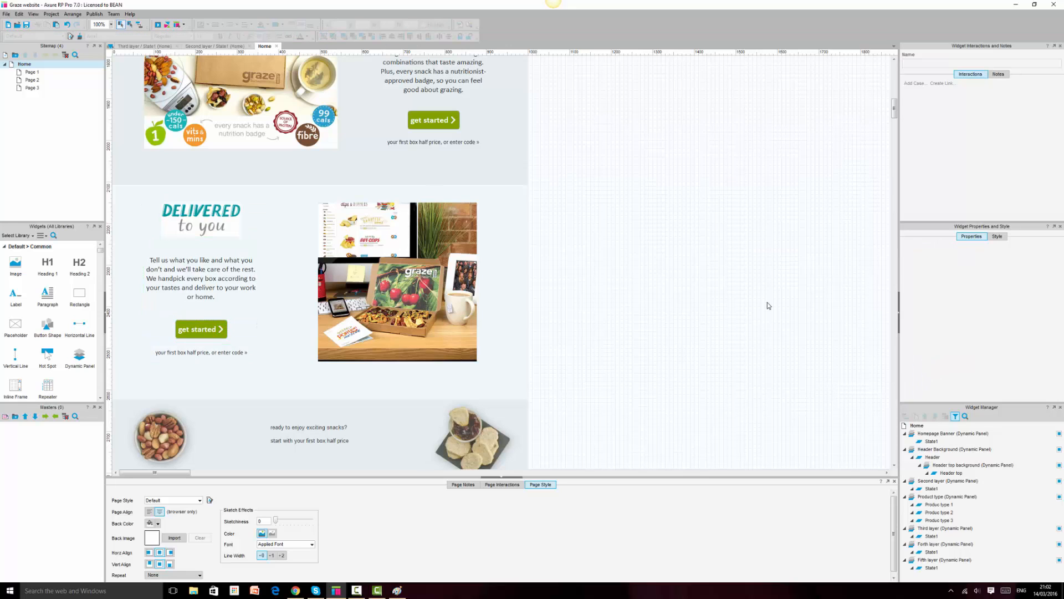
Compare the section with the live page and group the "Delivered to you" text group with the desk photo
left_click(210, 356)
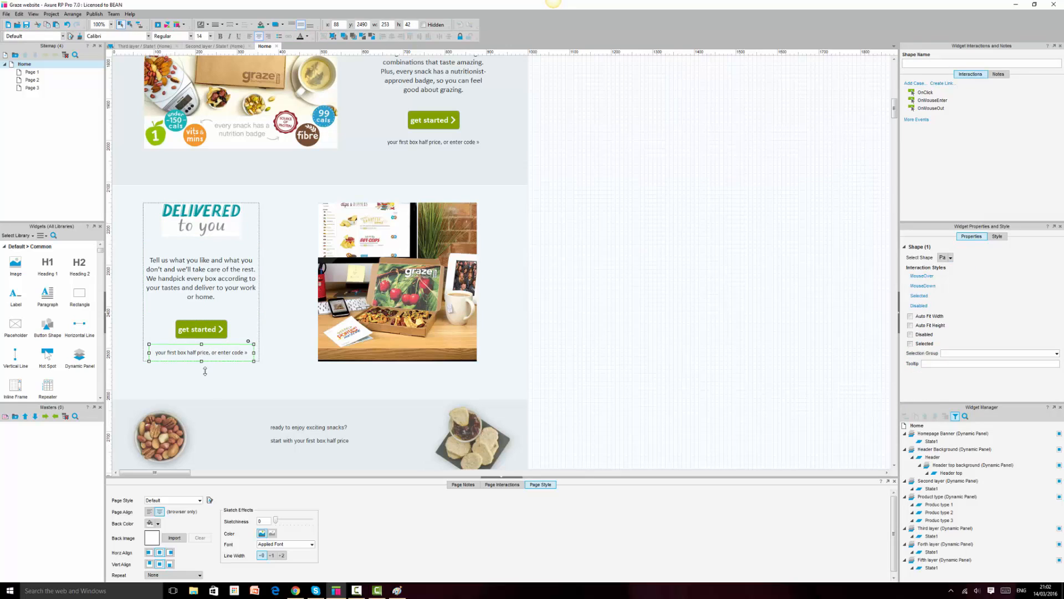
left_click(298, 591)
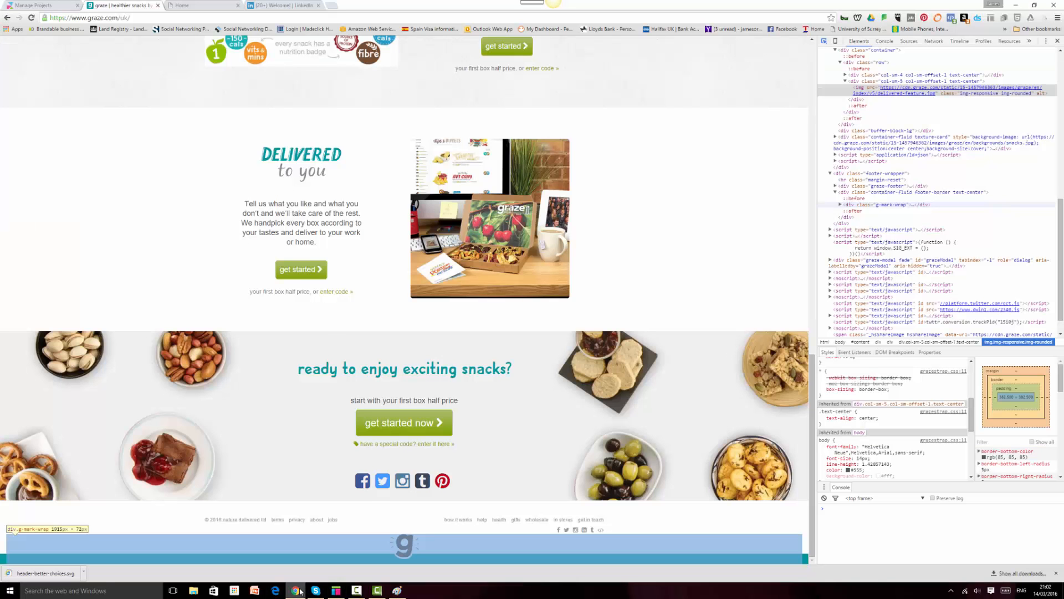
left_click(298, 591)
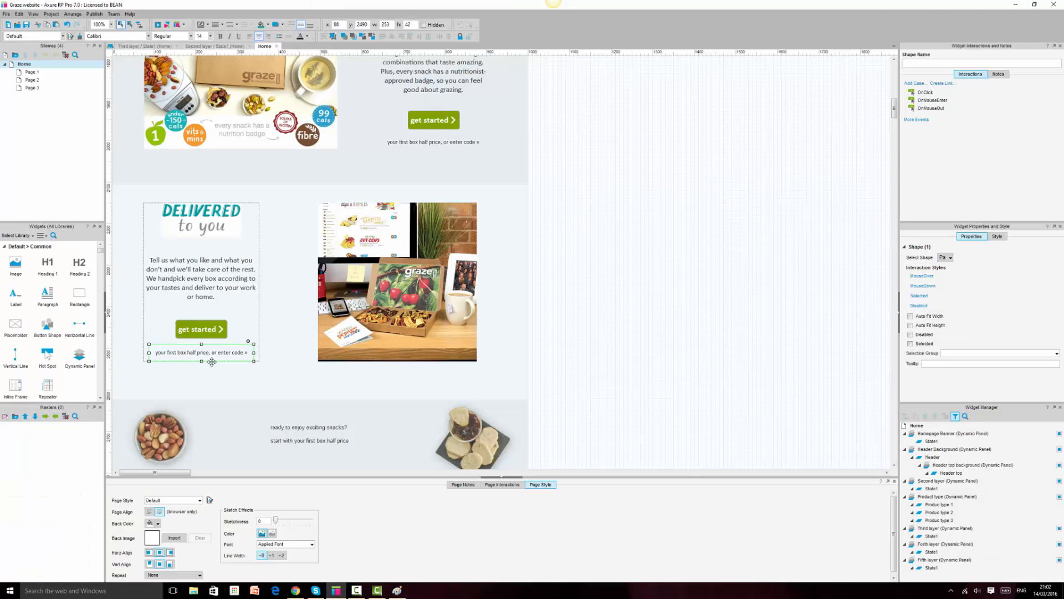
left_click(669, 282)
left_click(206, 216)
left_click(207, 215)
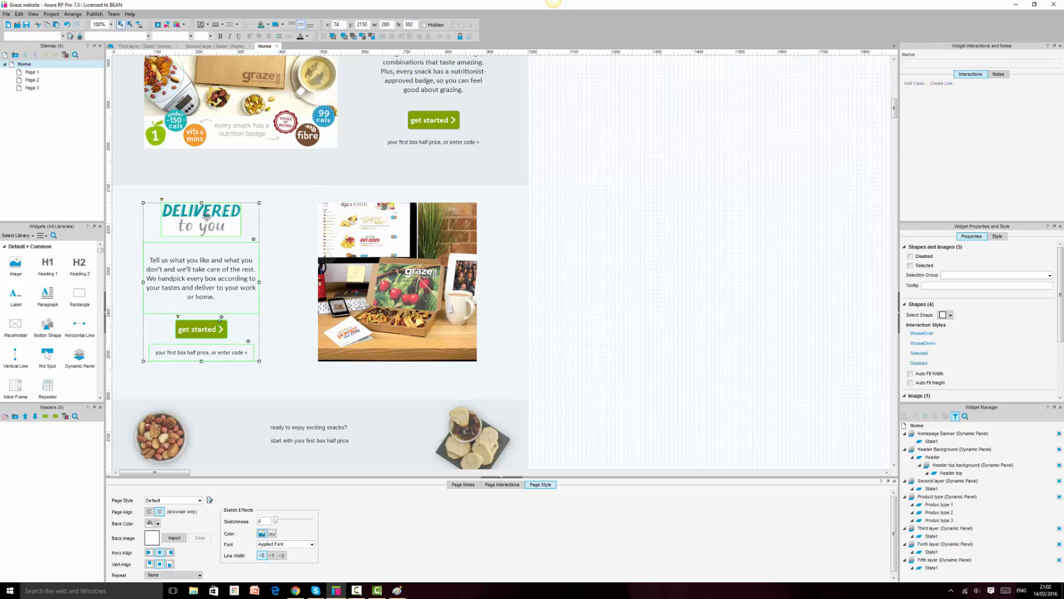
left_click(382, 241, "ctrl")
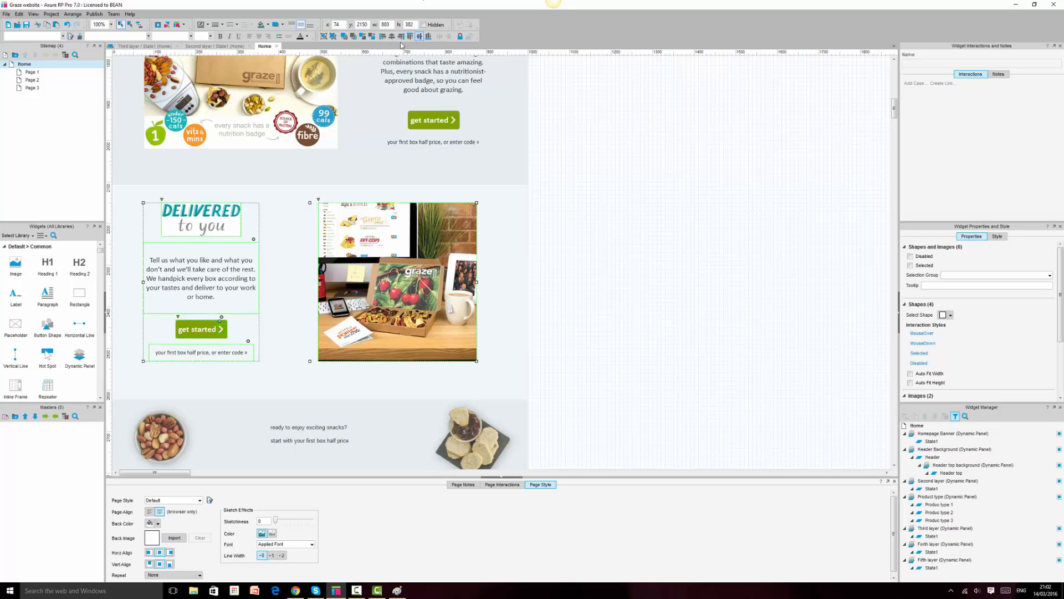
left_click(324, 38)
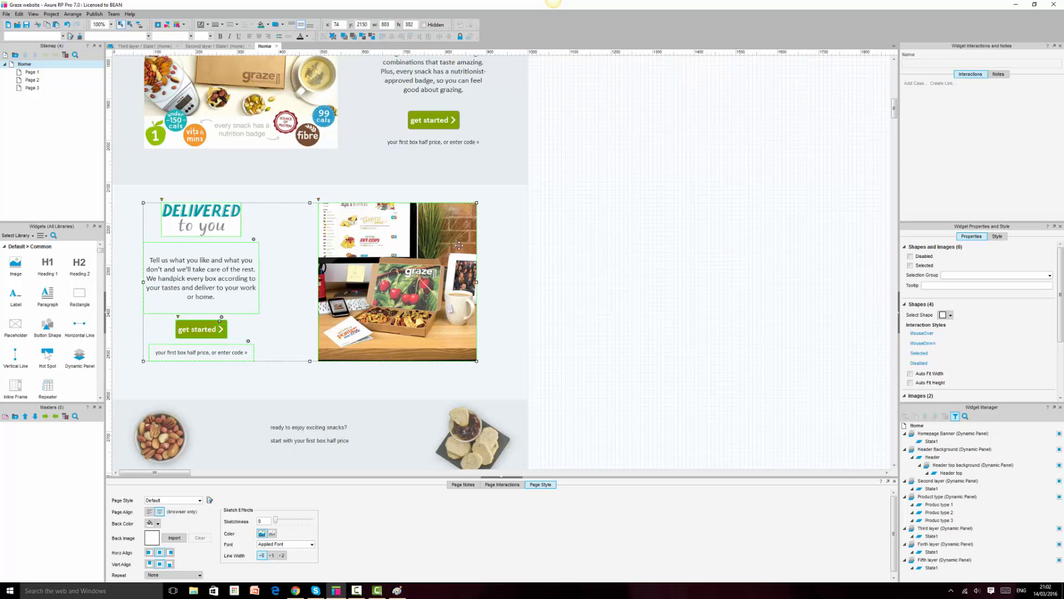
Centre the grouped text and photo horizontally and vertically on the fourth layer's dynamic panel
left_click(484, 250)
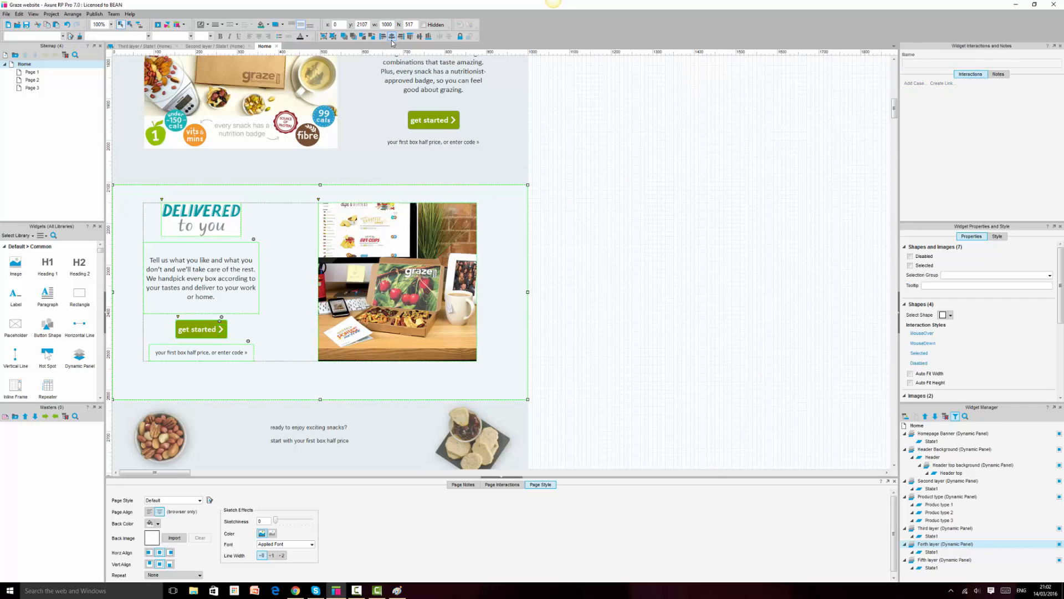
left_click(392, 39)
left_click(419, 37)
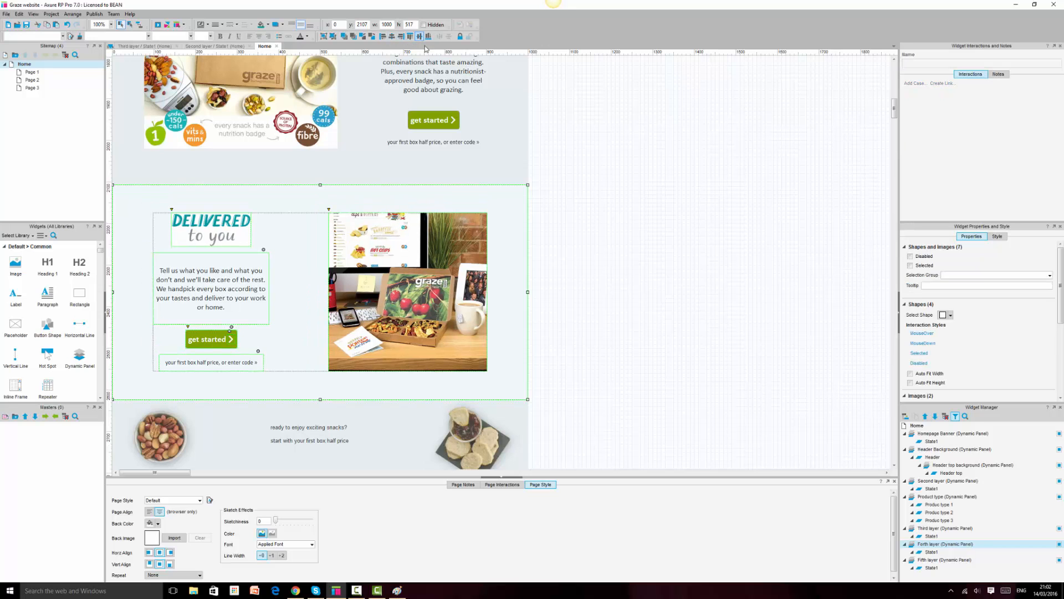
left_click(661, 241)
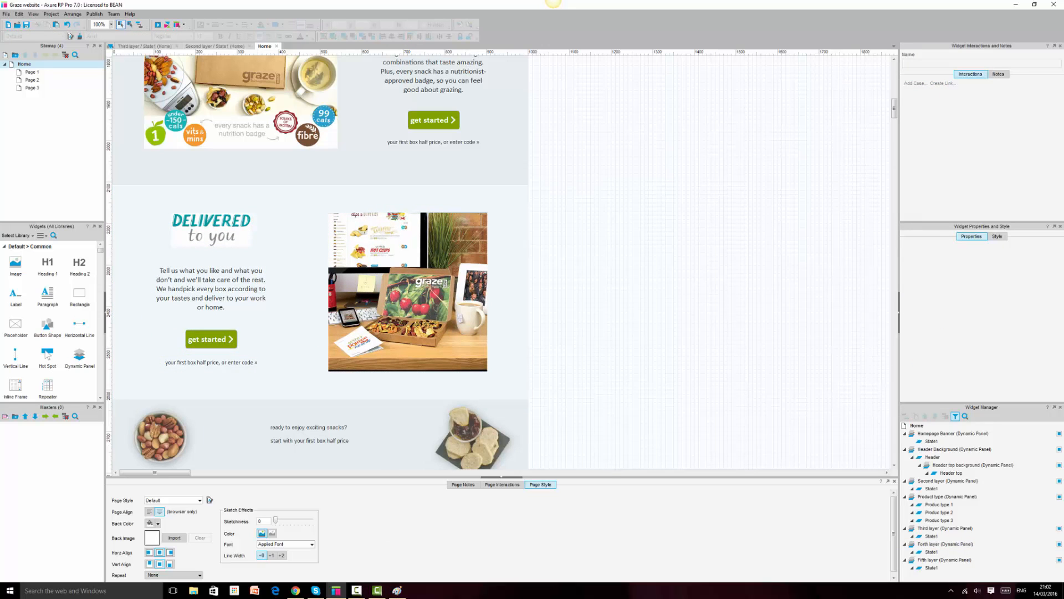
Switch to Chrome, close the live page's developer tools, and reload the prototype preview to view the "Delivered to you" section
left_click(295, 590)
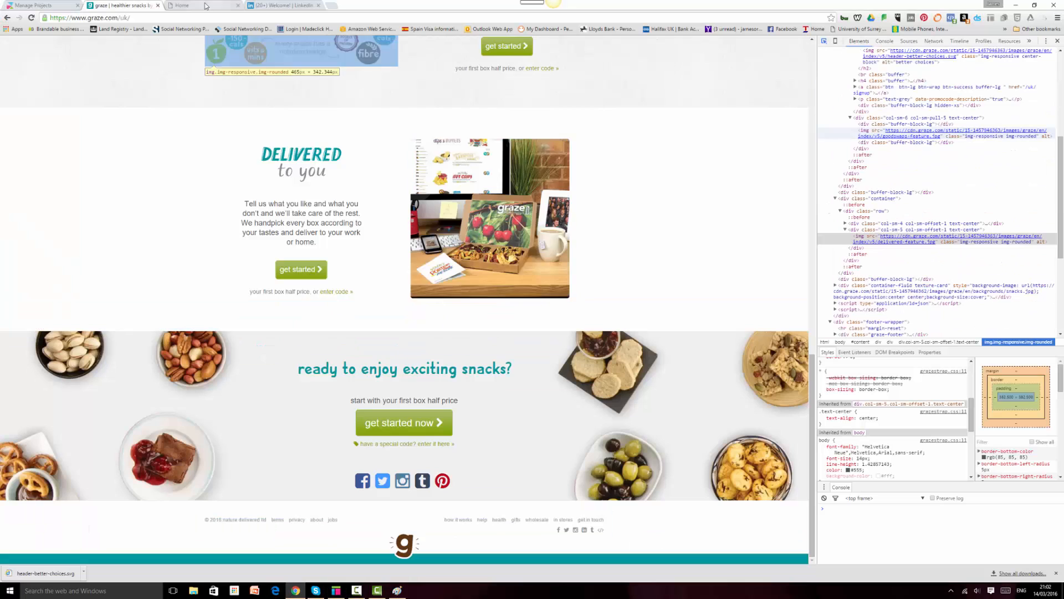
scroll(953, 114, "up", 4)
left_click(1057, 41)
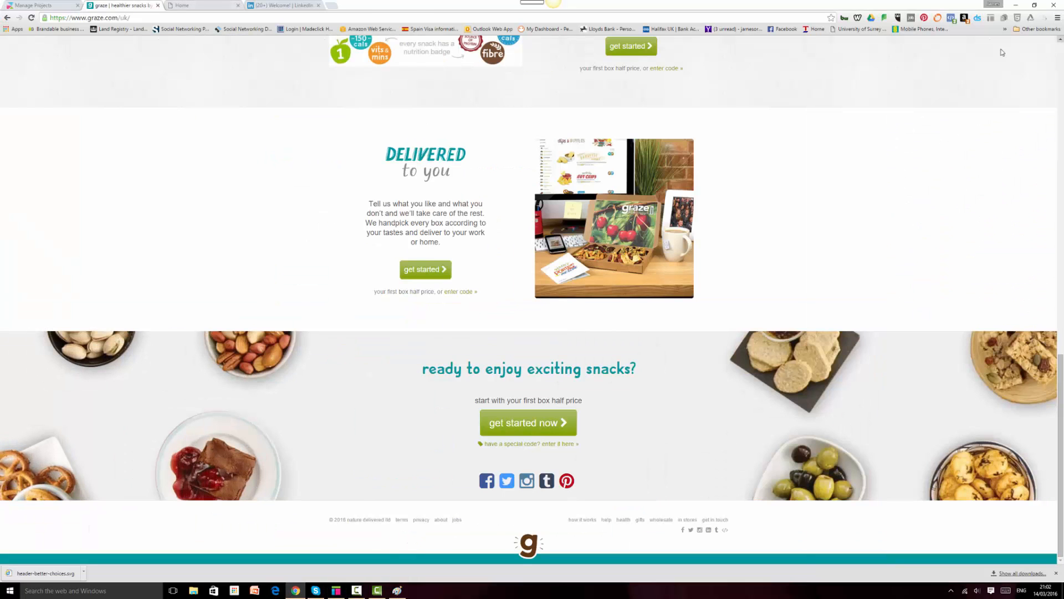
left_click(213, 5)
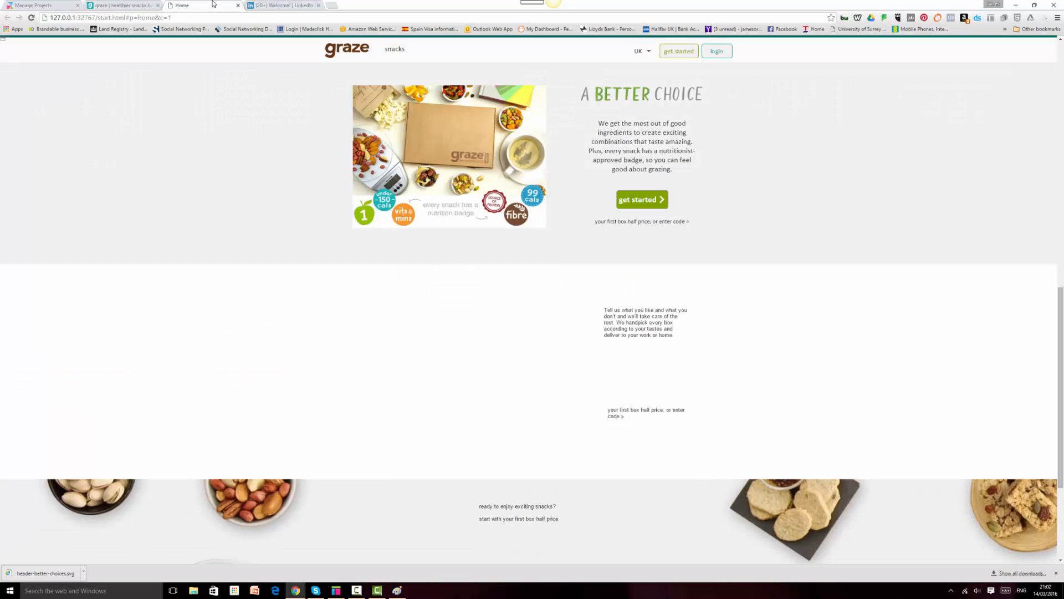
left_click(31, 17)
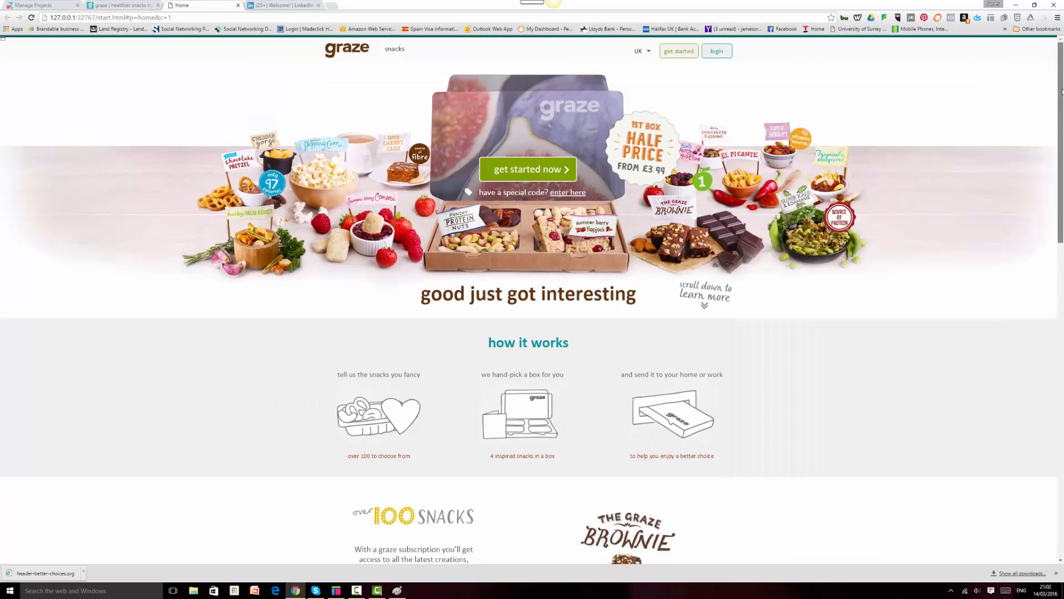
left_click_drag(1060, 83, 1062, 366)
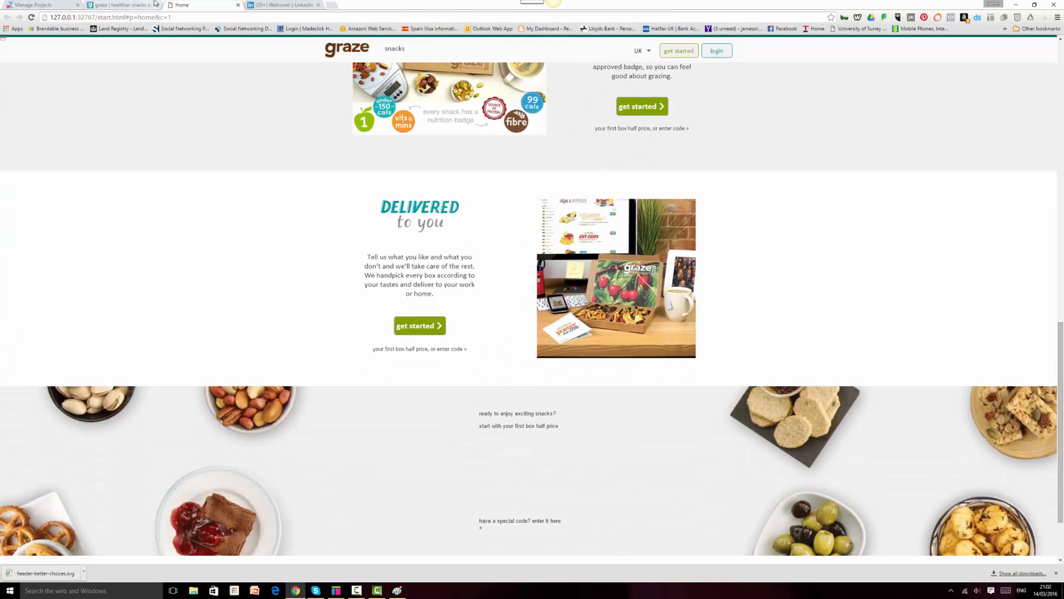
Compare the layout of the "Delivered to you" section between the live graze page and the prototype preview
left_click(123, 5)
left_click(205, 4)
left_click(147, 5)
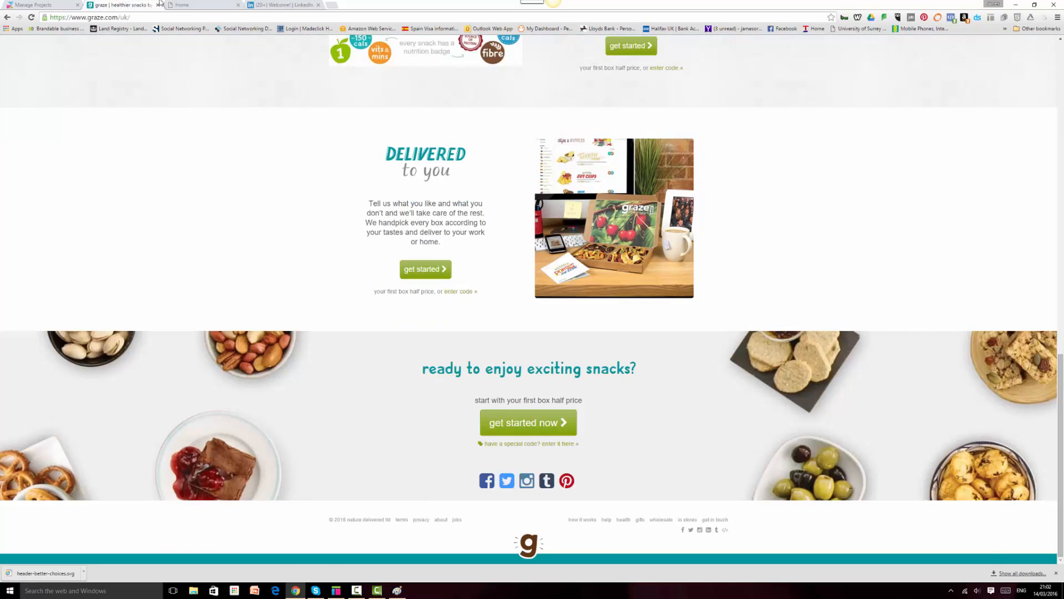
left_click(200, 4)
left_click(127, 4)
left_click(200, 4)
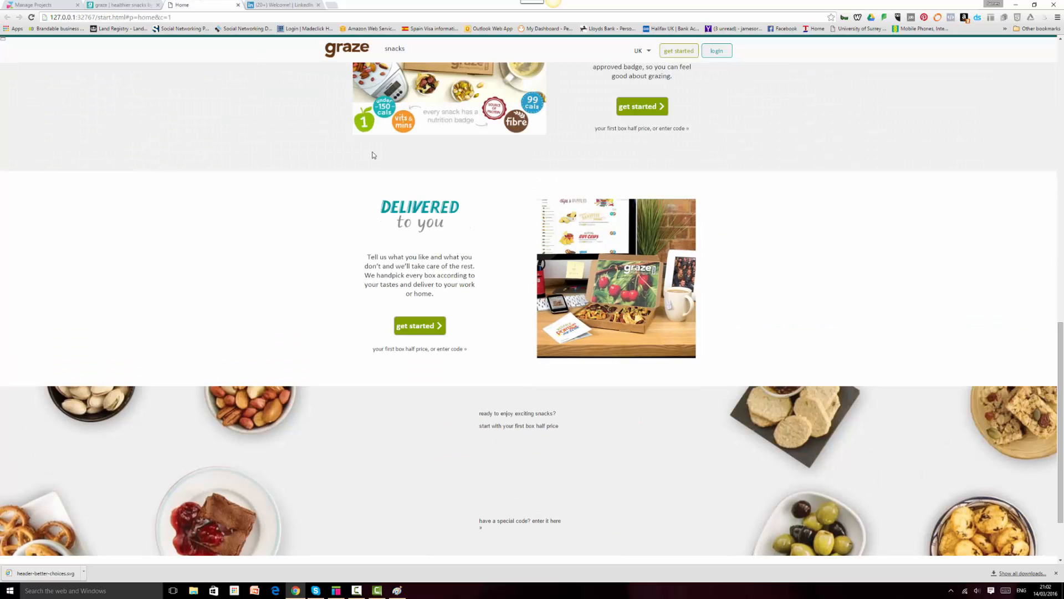
left_click(118, 4)
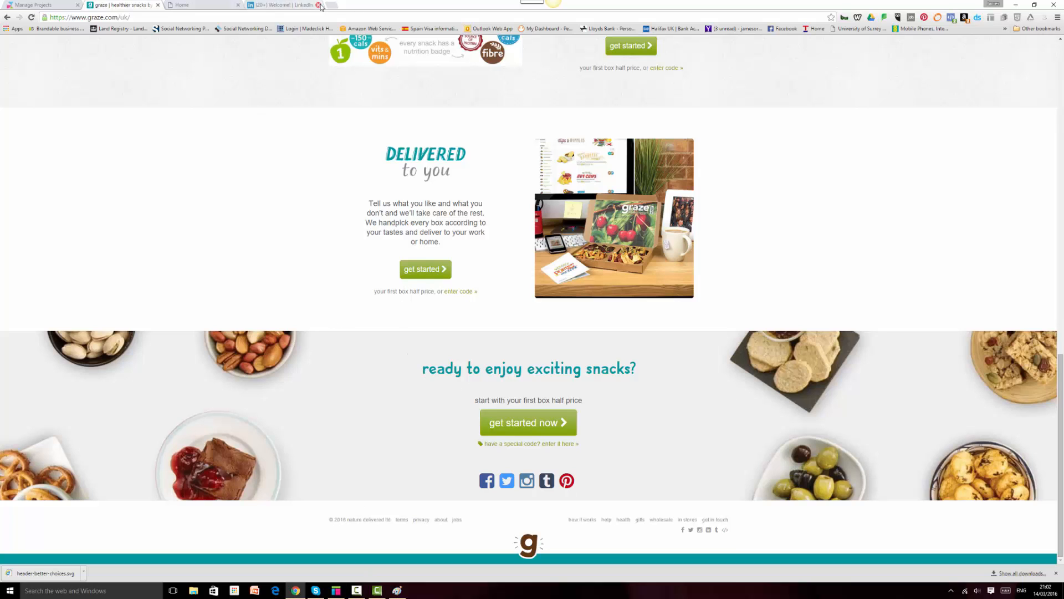
Inspect the live page's "ready to enjoy exciting snacks?" heading and copy its colour value #00989e
right_click(876, 107)
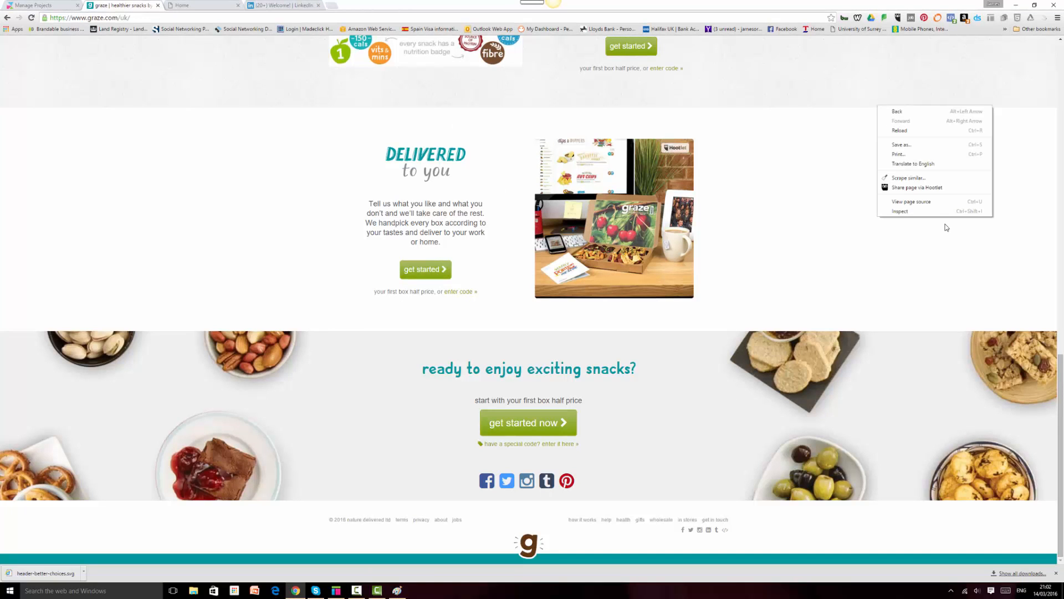
left_click(944, 215)
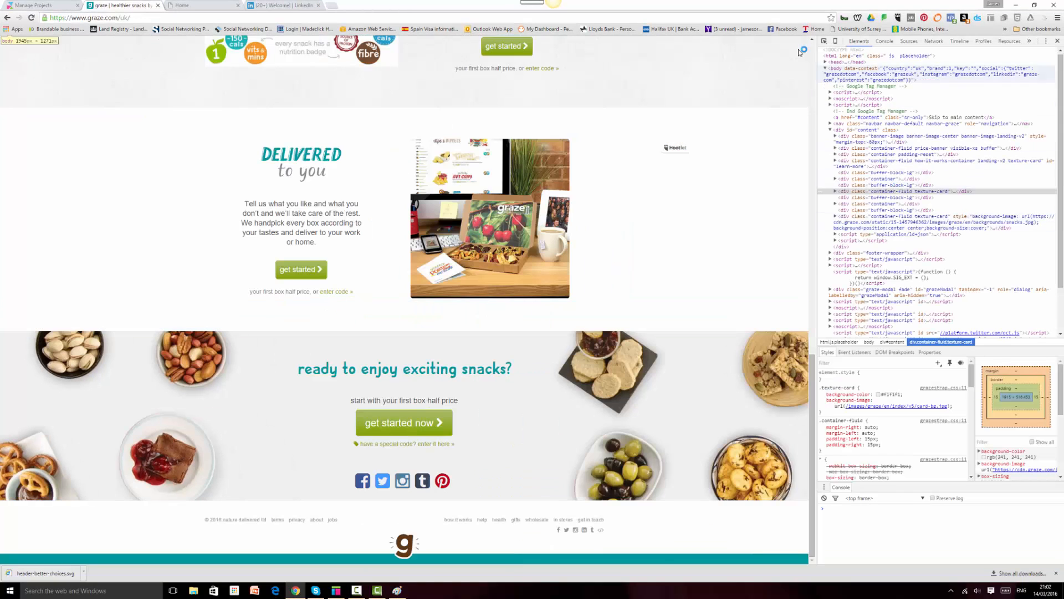
left_click(448, 373)
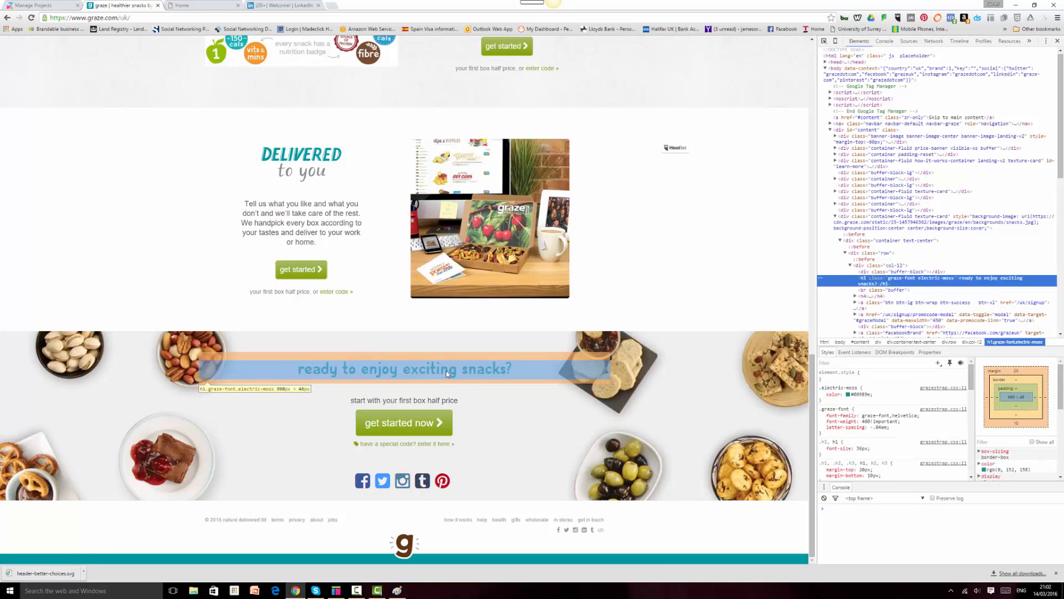
left_click(858, 394)
key("ctrl+c")
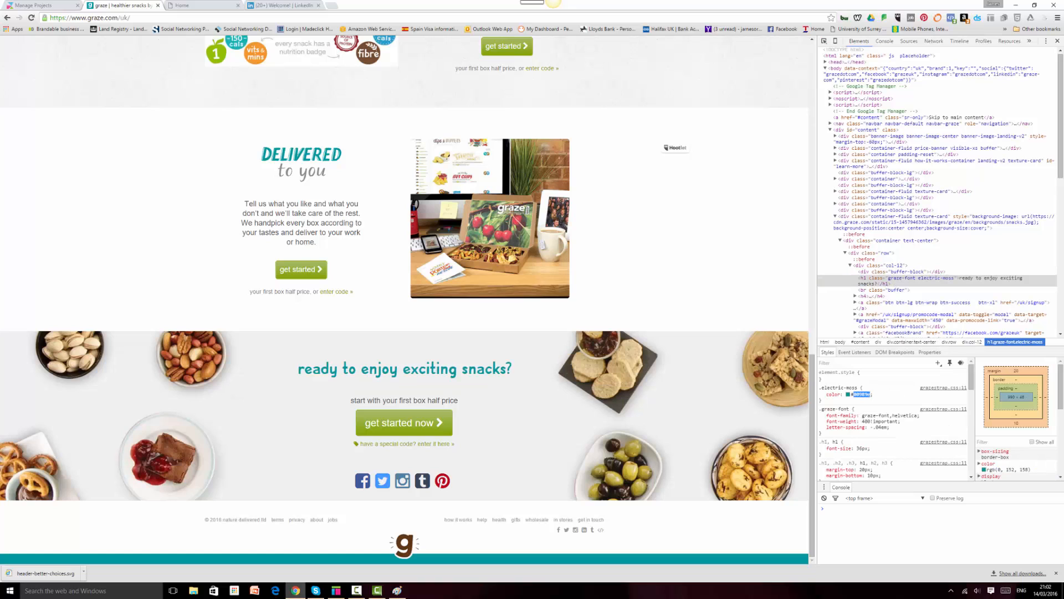
Back in Axure, set the "ready to enjoy exciting snacks?" line in the fifth layer to bold text in colour #00989e
left_click(337, 591)
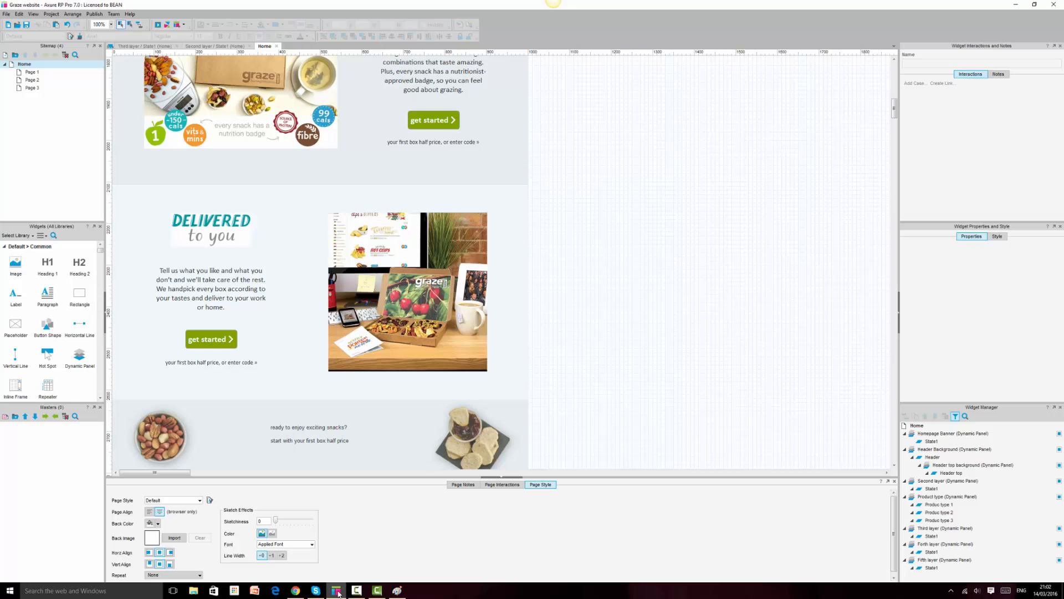
left_click(324, 427)
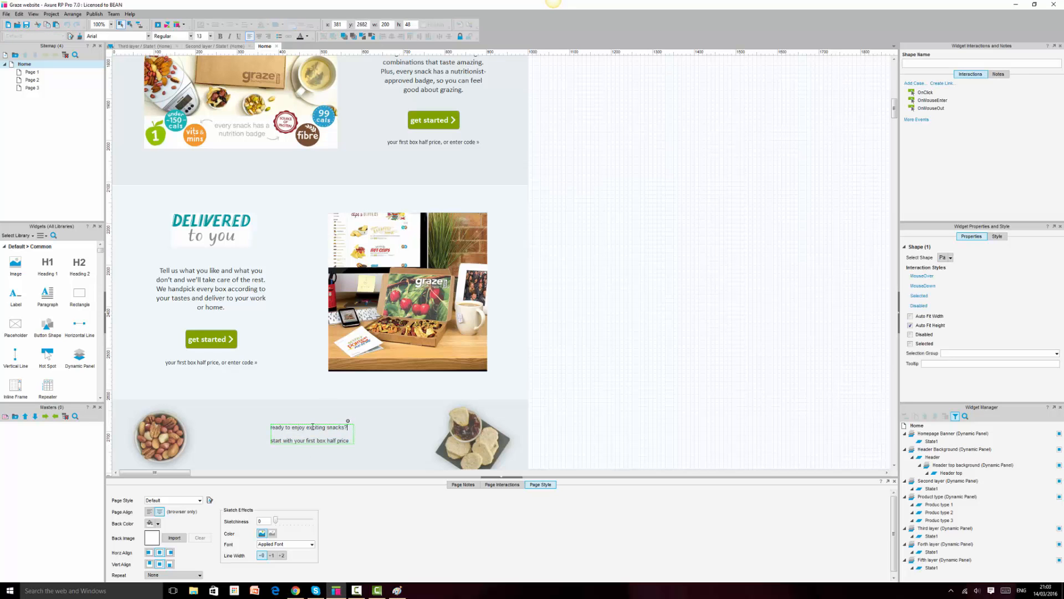
left_click_drag(312, 427, 273, 427)
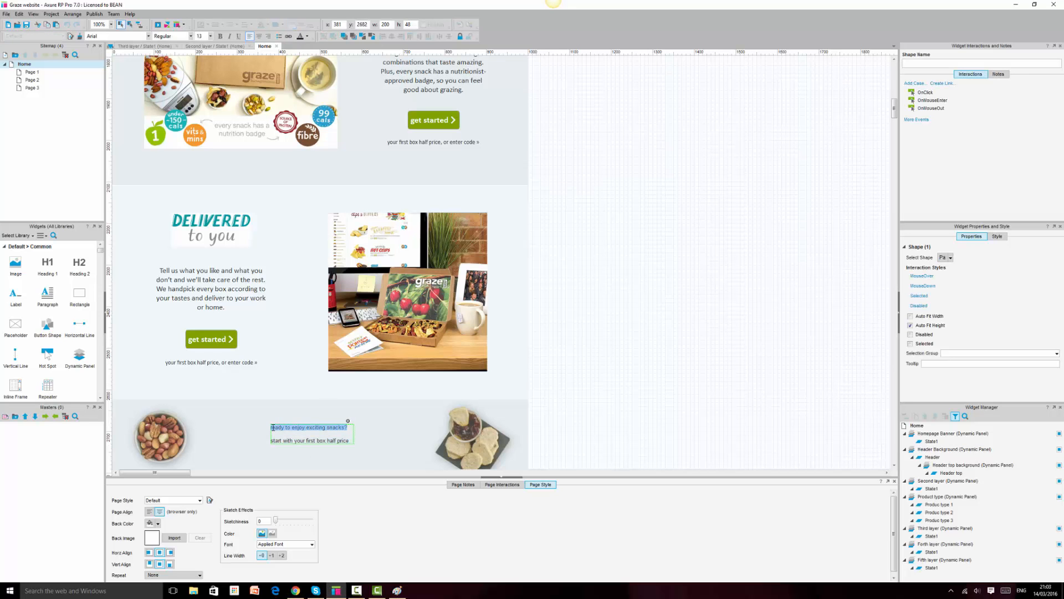
left_click(307, 36)
key("ctrl+v")
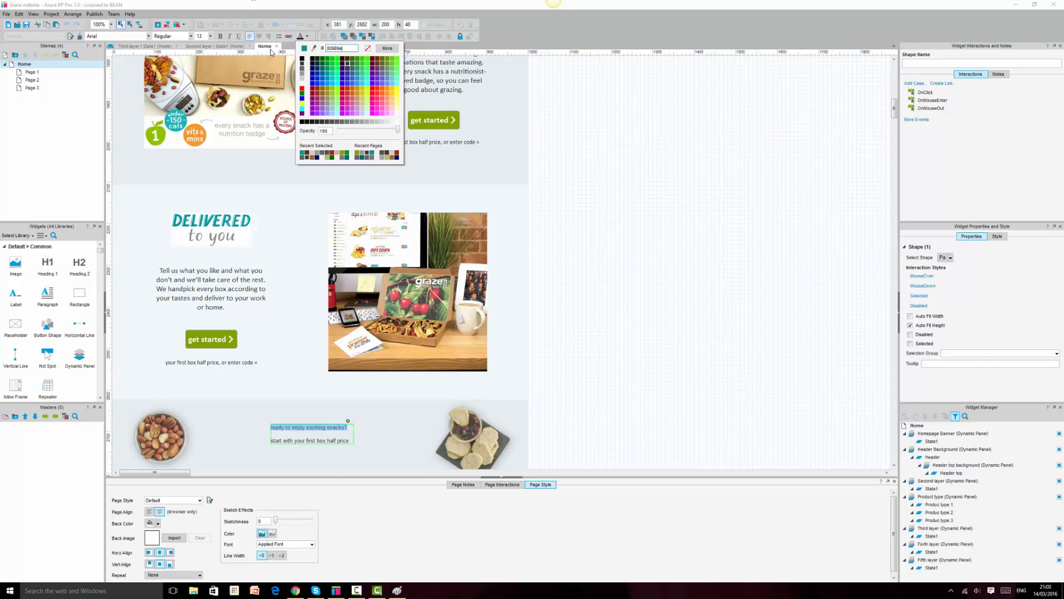
key("Return")
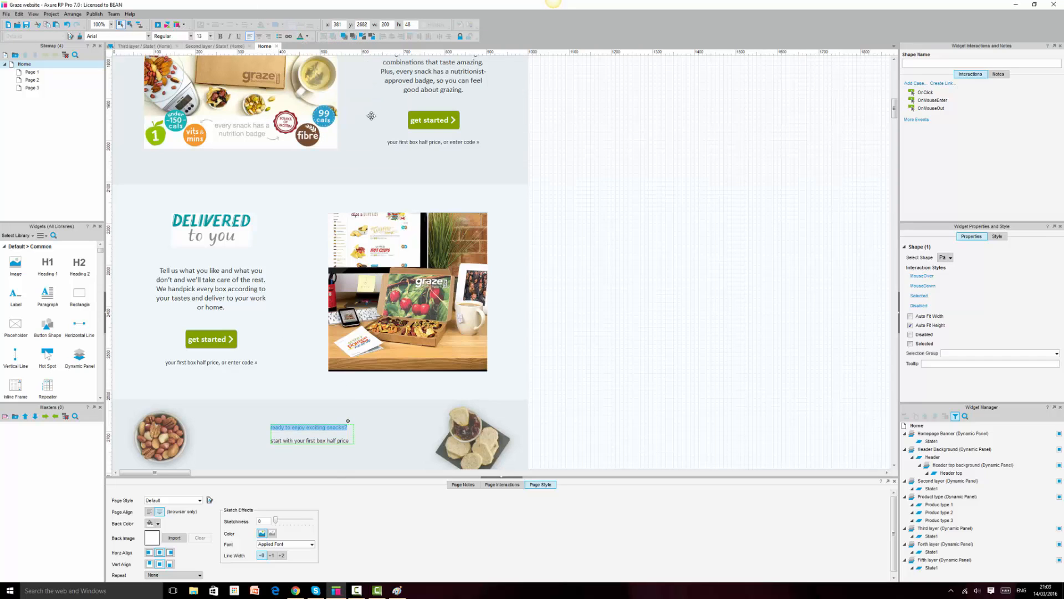
left_click(665, 301)
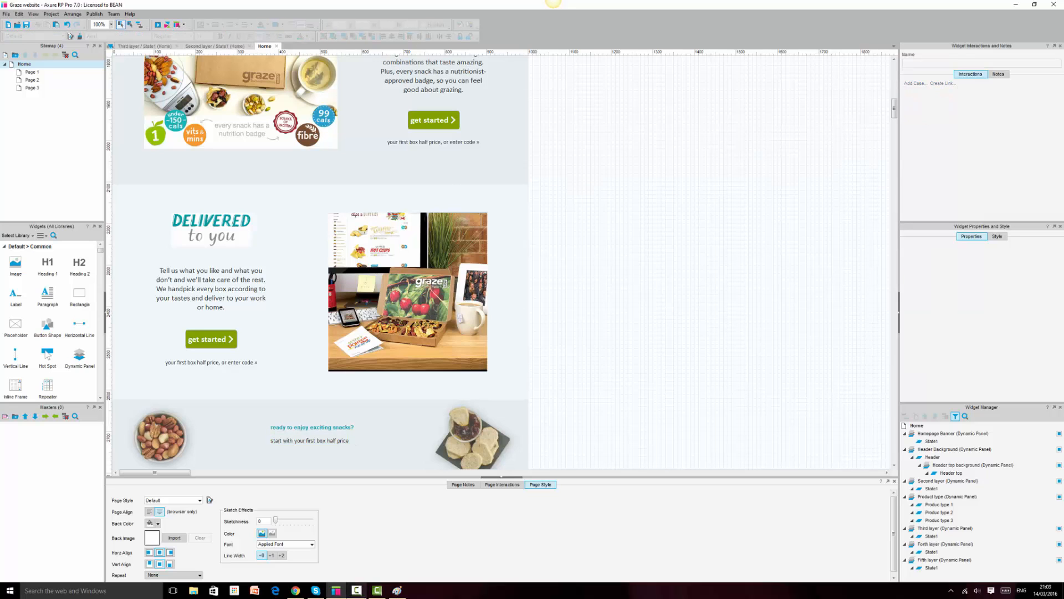
Switch to Chrome and check the font size of the live page's "ready to enjoy exciting snacks?" heading
key("alt+Tab")
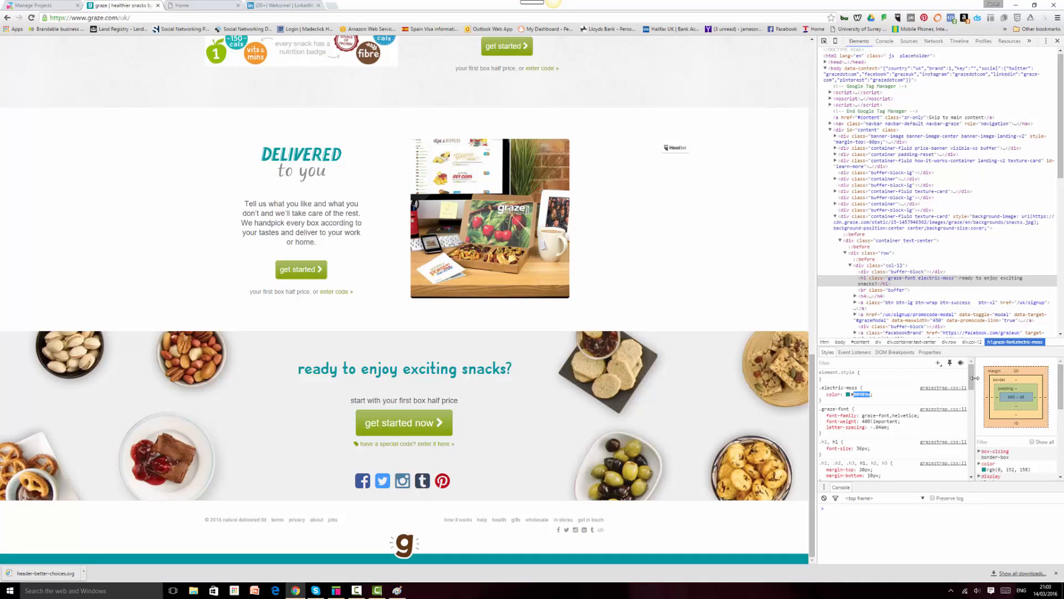
mouse_move(974, 377)
left_mouse_down()
mouse_move(971, 448)
mouse_move(974, 377)
left_mouse_up()
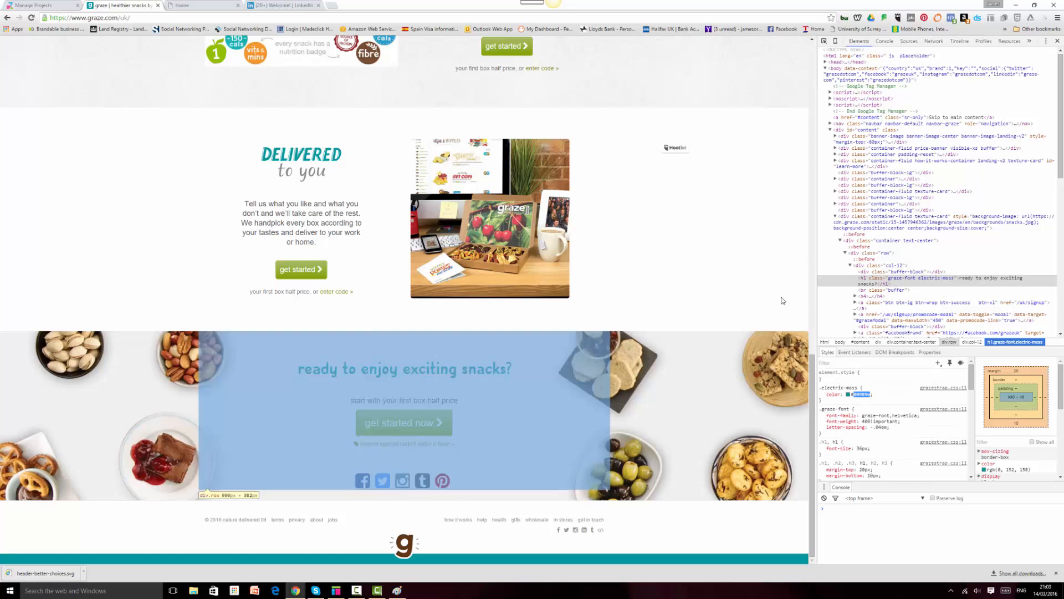
left_click(824, 41)
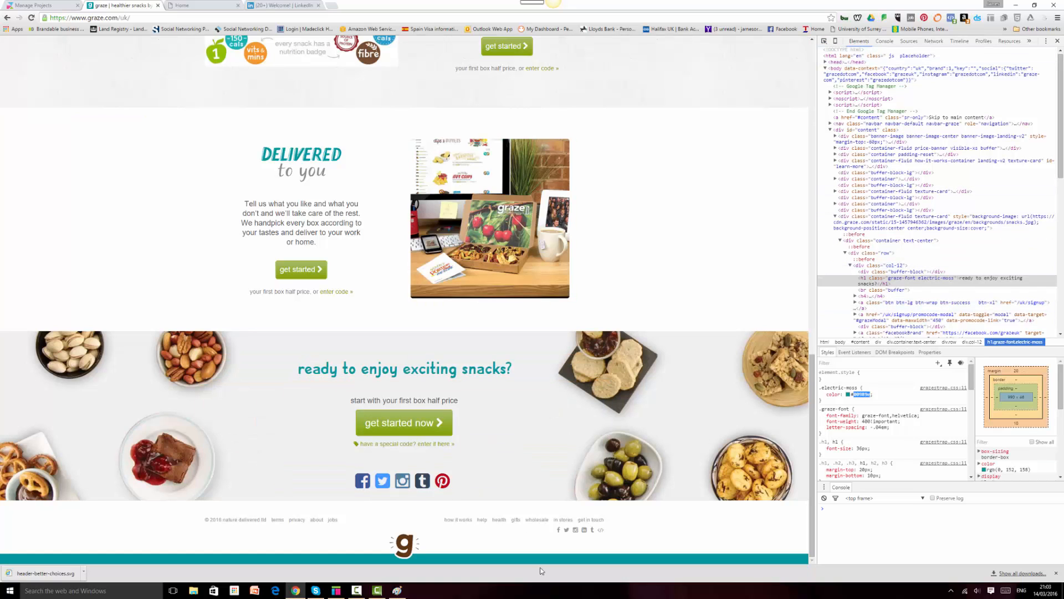
Back in Axure, cut the "ready to enjoy exciting snacks?" line and paste it as separate text above "start with your first box half price"
left_click(336, 589)
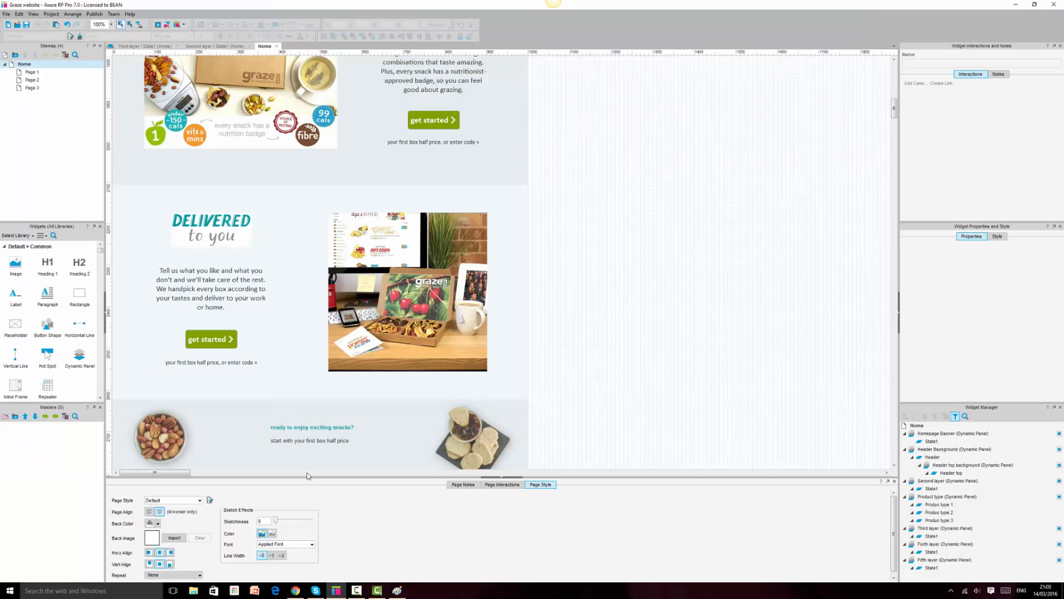
left_click(323, 426)
left_click(356, 430)
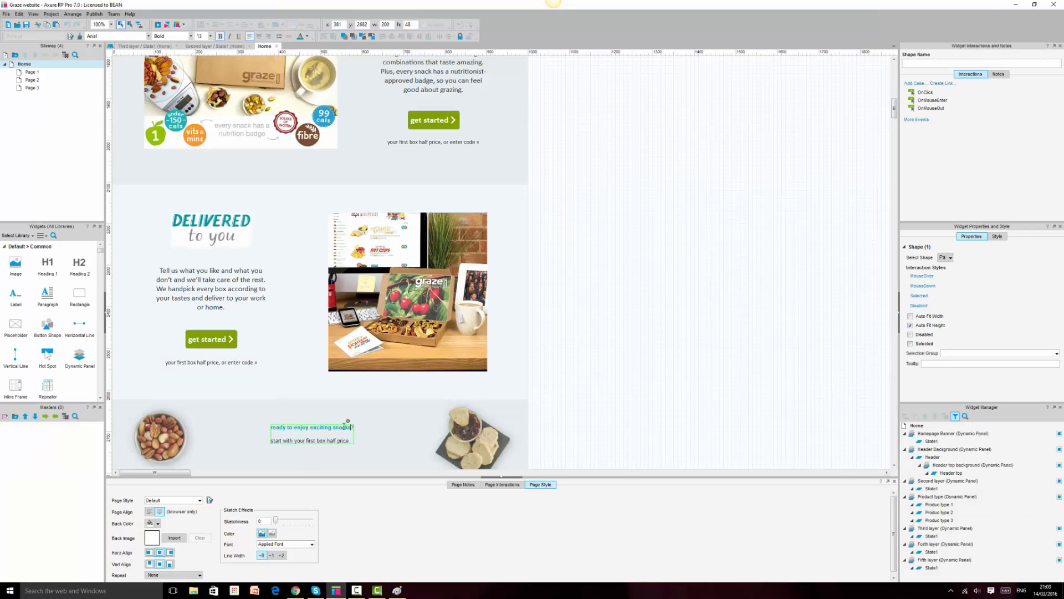
left_click_drag(353, 426, 268, 429)
key("ctrl+x")
left_click(576, 402)
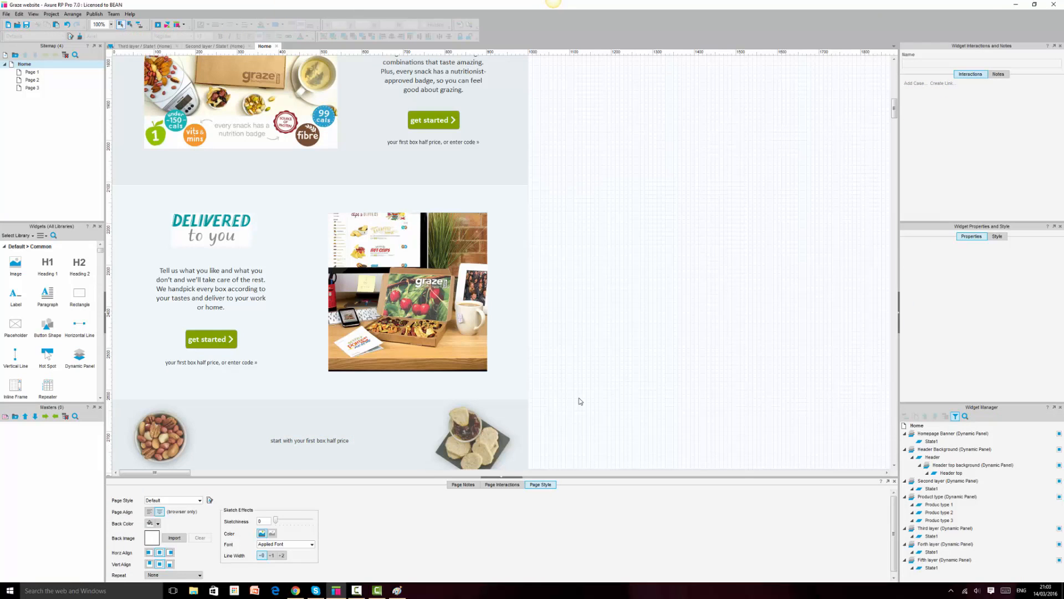
key("ctrl+v")
left_click_drag(521, 254, 329, 411)
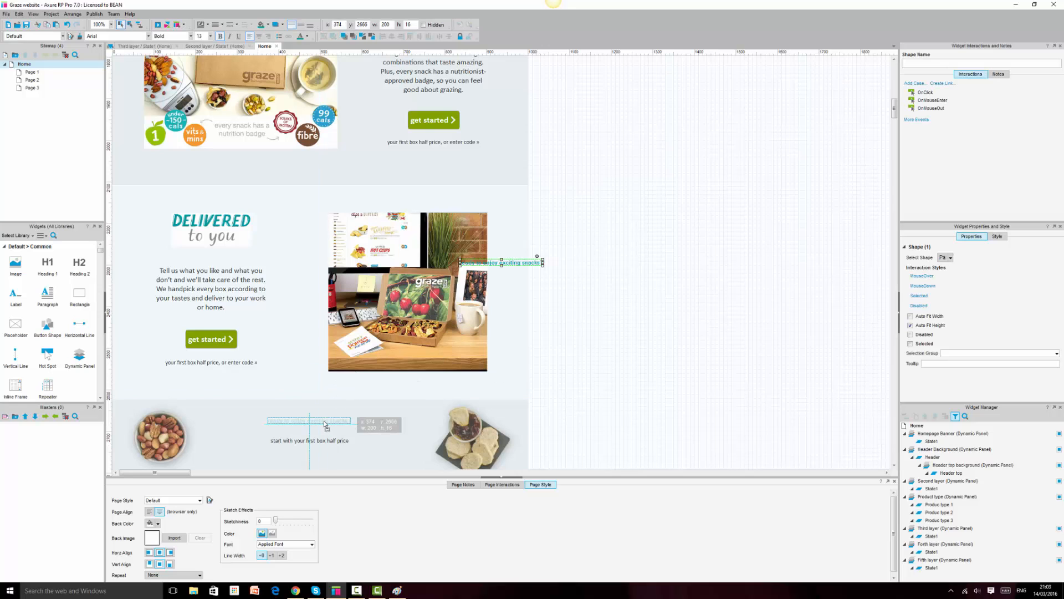
Set the "ready to enjoy exciting snacks?" heading to Calibri at size 36
left_click(207, 39)
type("36")
key("Return")
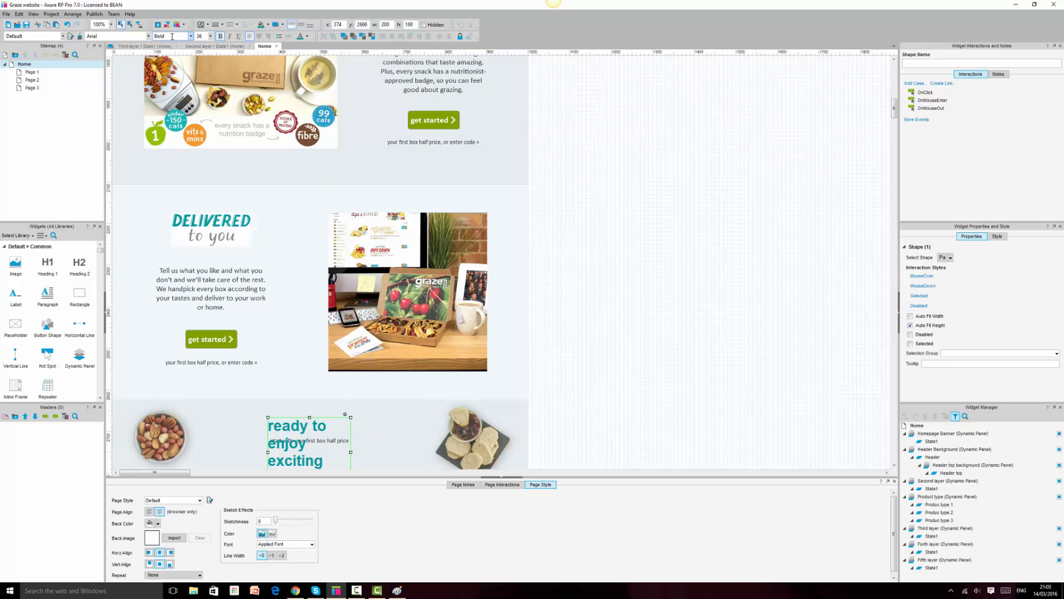
left_click(148, 36)
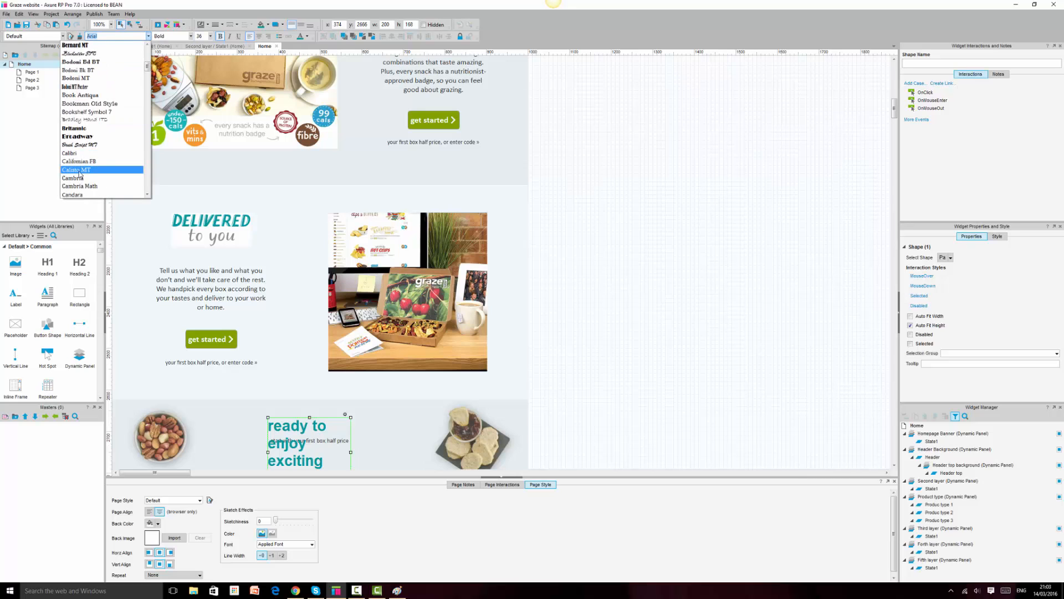
left_click(72, 153)
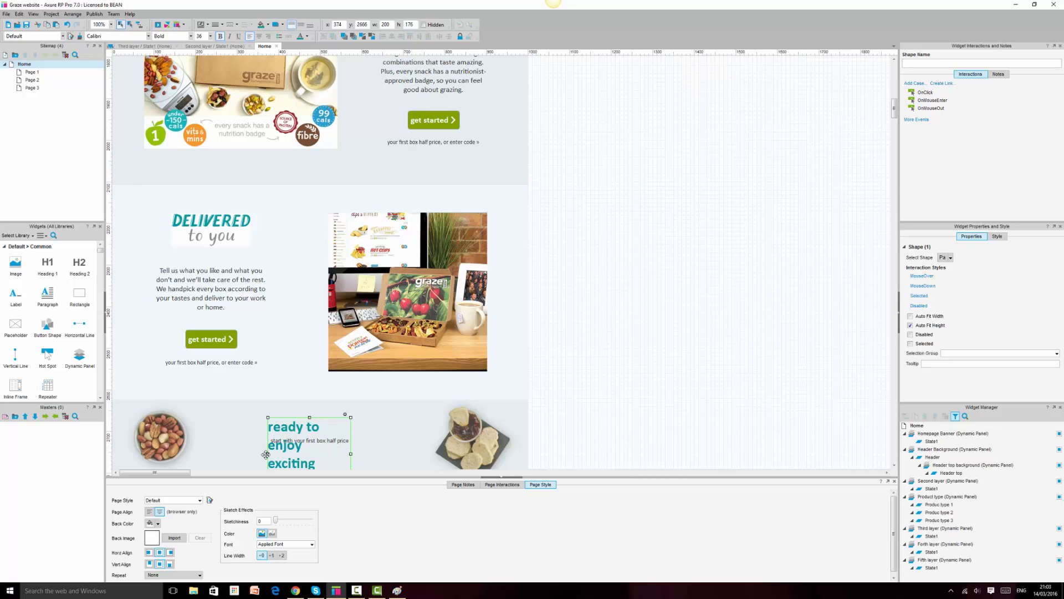
Widen the heading's text box on both sides to about 530 px so it fits on one line, and centre its text
left_click_drag(267, 454, 208, 441)
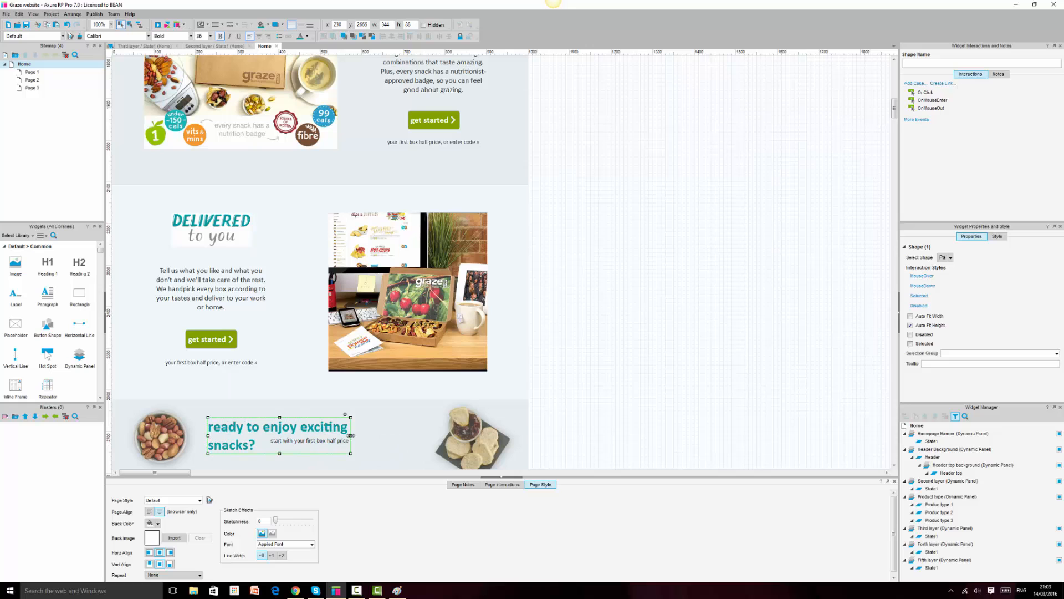
left_click_drag(350, 436, 428, 435)
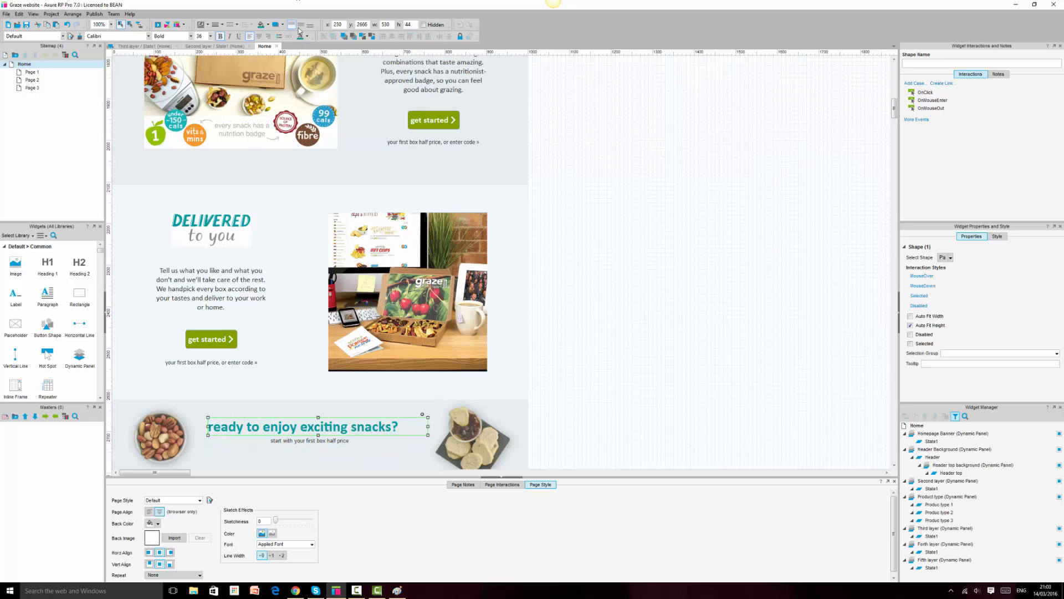
left_click(259, 36)
Move the "start with your first box half price" text down to about y 2792 and shift the heading slightly lower
scroll(282, 383, "down", 3)
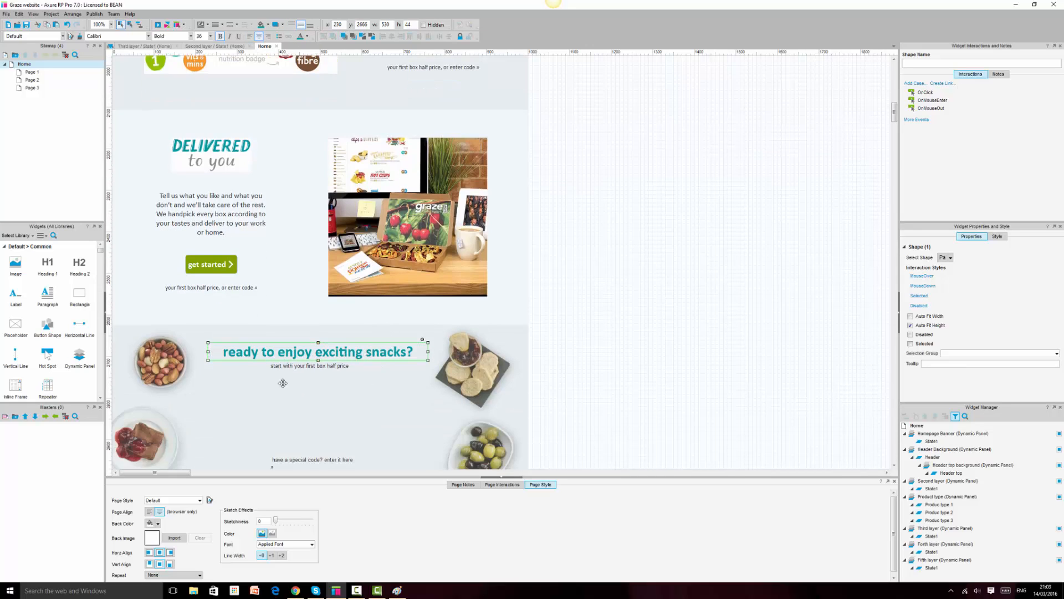
left_click_drag(308, 366, 305, 399)
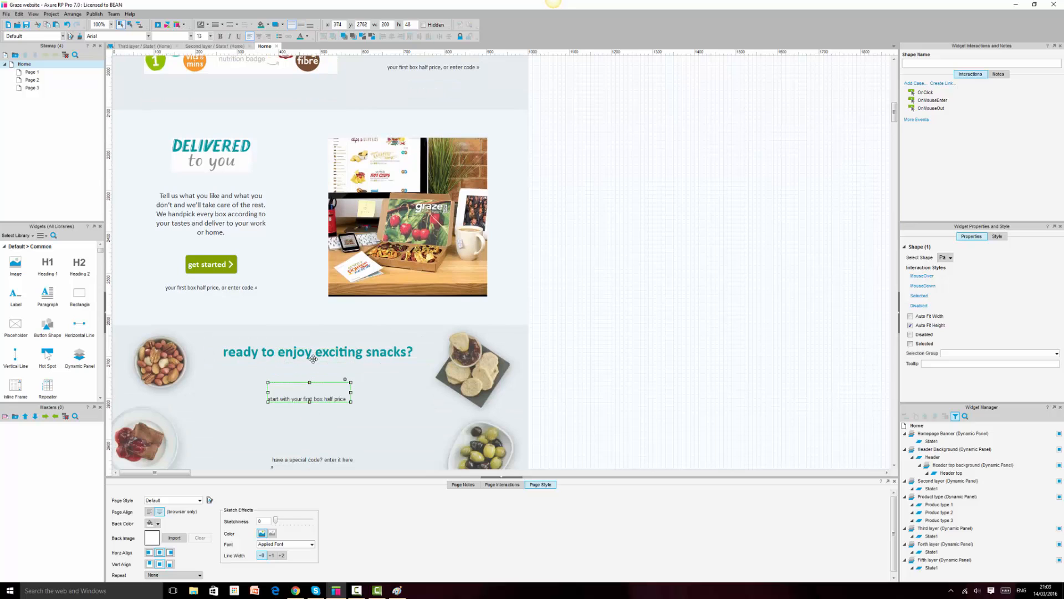
left_click(313, 359)
left_click_drag(318, 361, 318, 367)
left_click(721, 371)
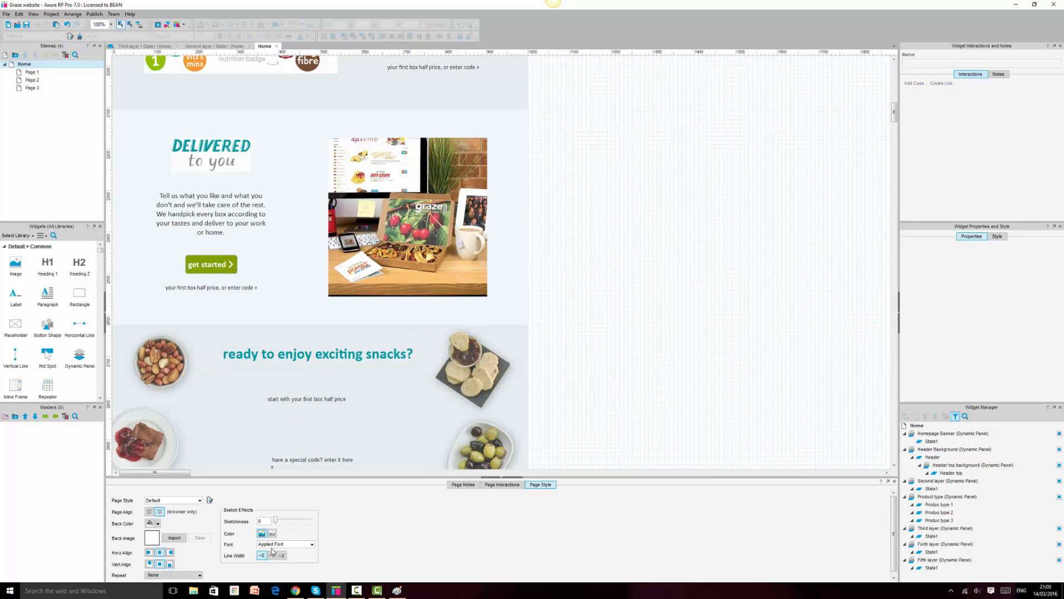
Switch to Chrome and inspect the font styling of the live page's "start with your first box half price" line
left_click(295, 591)
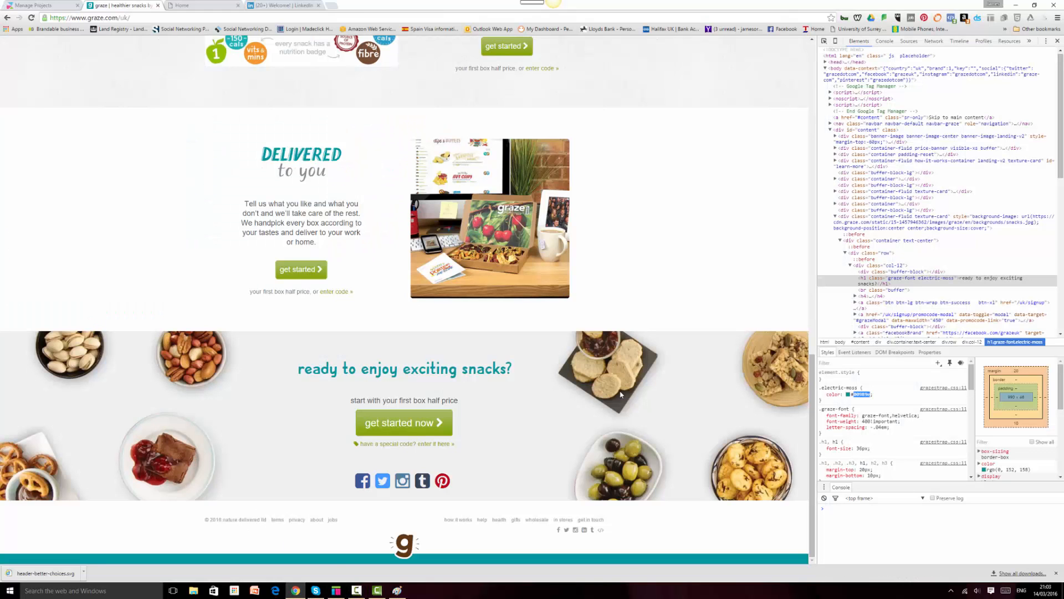
left_click(338, 591)
left_click(340, 591)
left_click(824, 41)
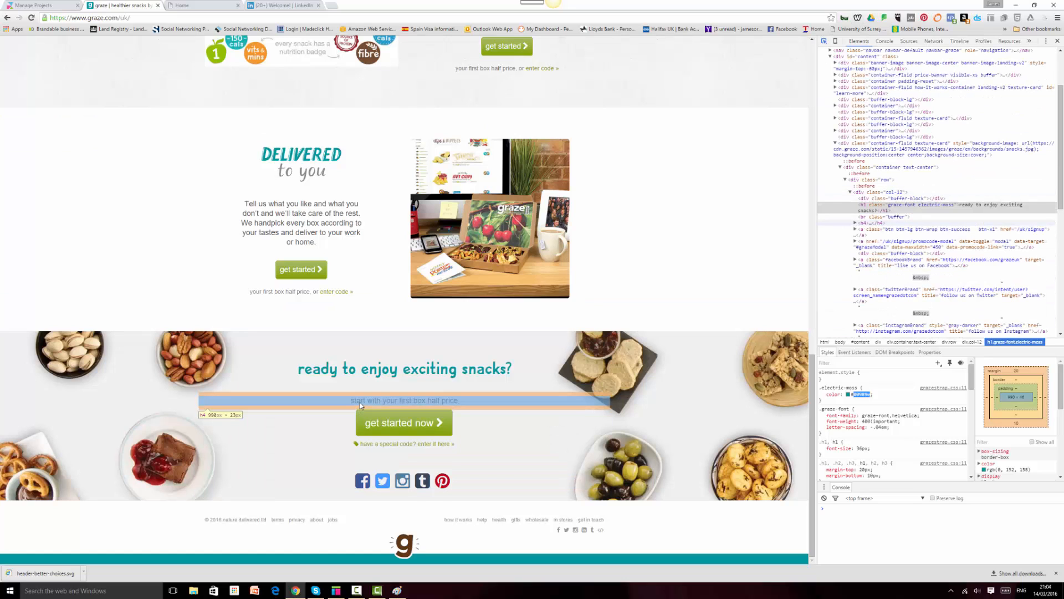
left_click(360, 402)
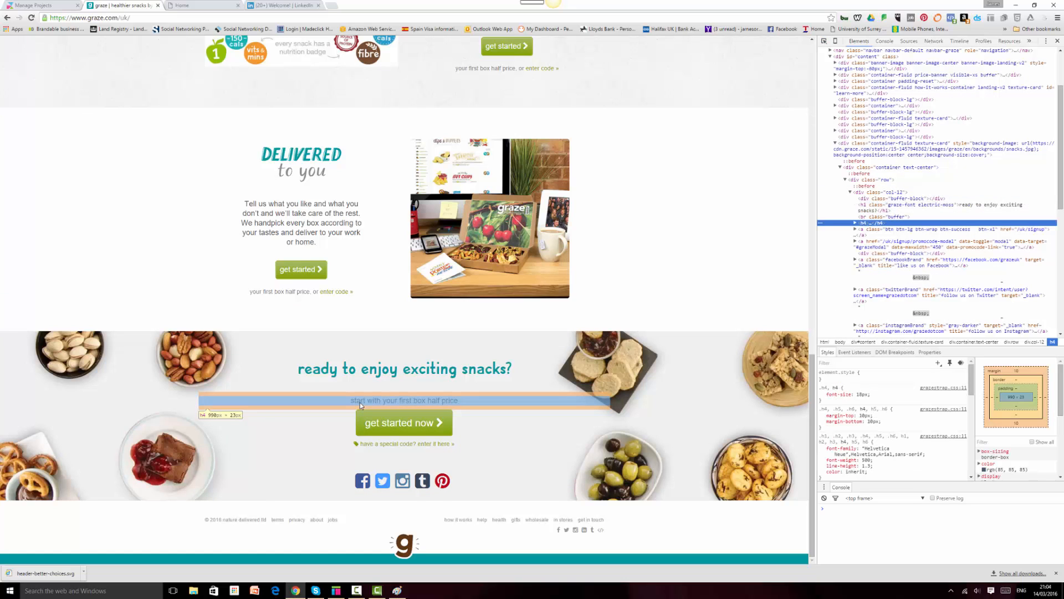
Back in Axure, set the "start with your first box half price" text to centred Calibri at size 18
left_click(335, 590)
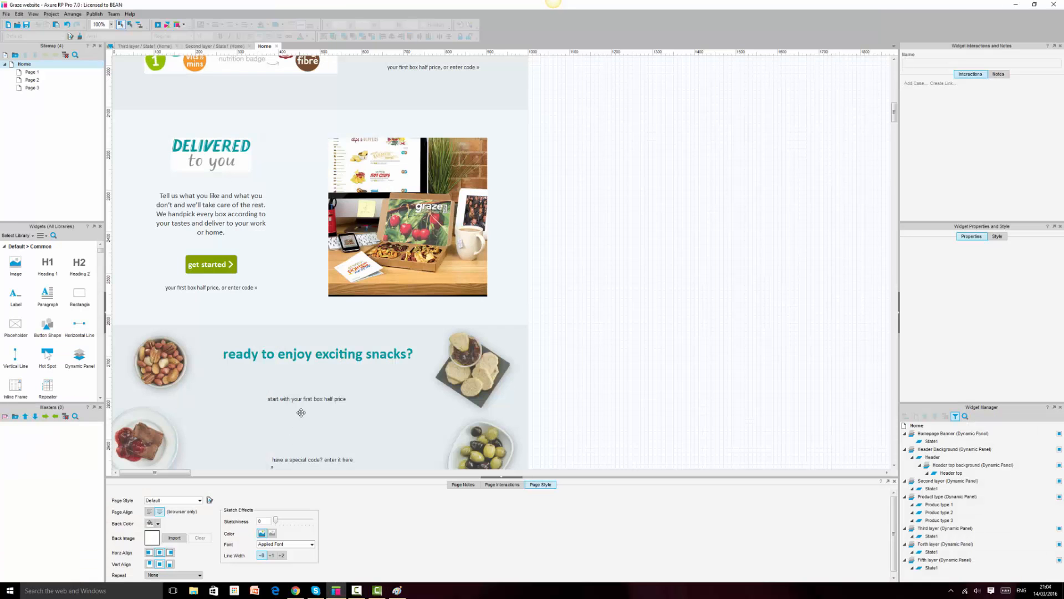
left_click(306, 399)
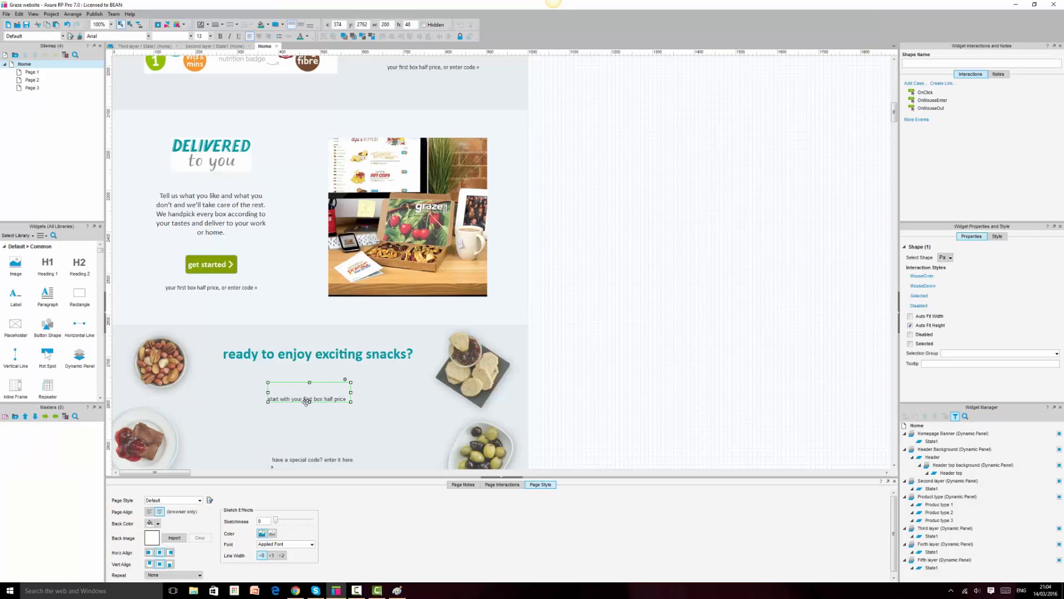
left_click(202, 36)
key("Return")
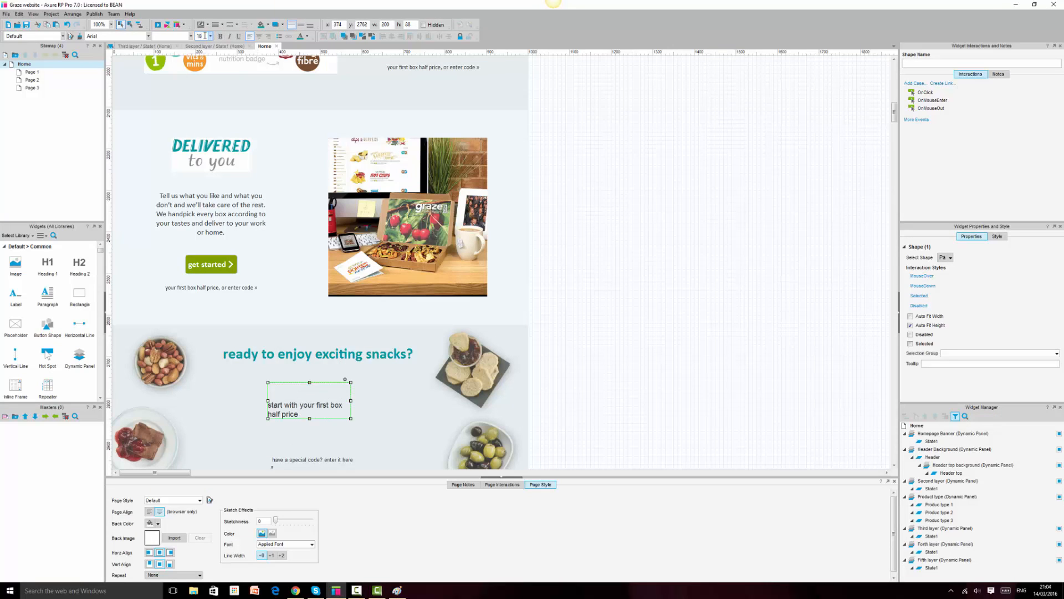
left_click(149, 36)
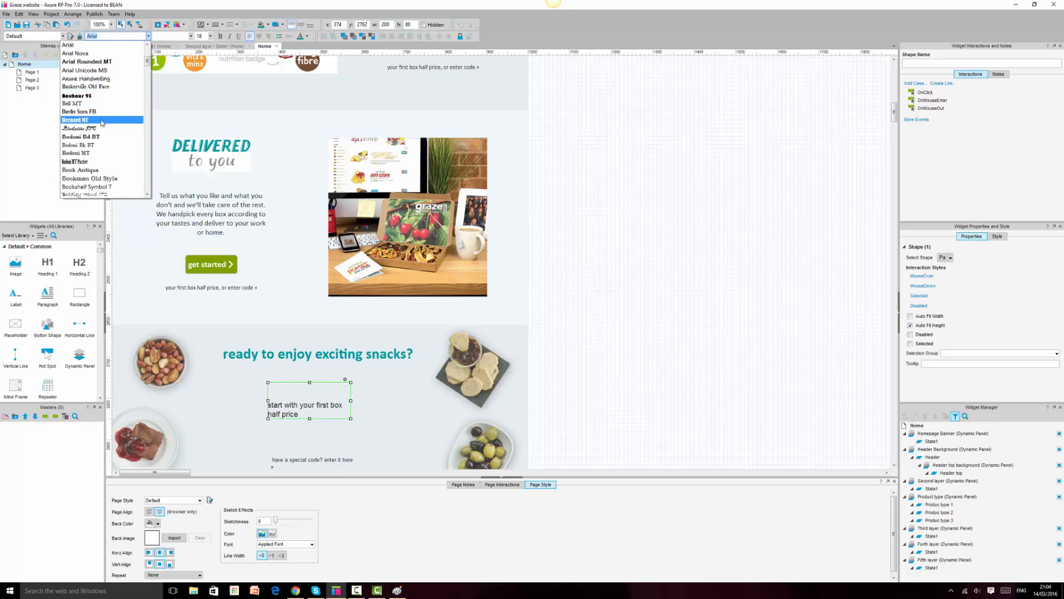
scroll(86, 149, "down", 3)
left_click(83, 153)
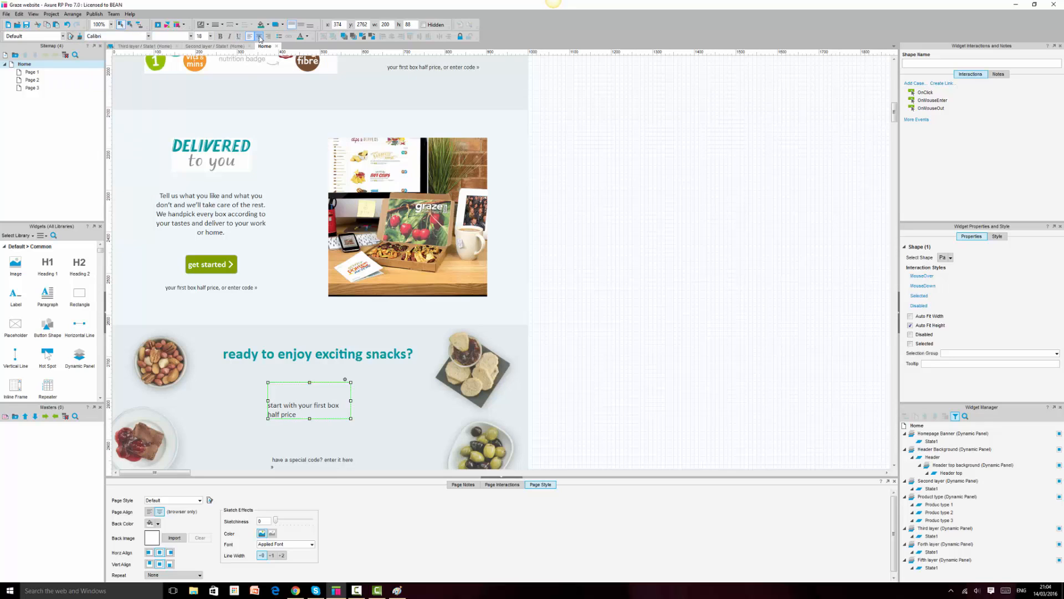
left_click(259, 37)
Delete the blank line above "start with your first box half price", widen its box to about 266 px and centre it under the heading
double_click(318, 396)
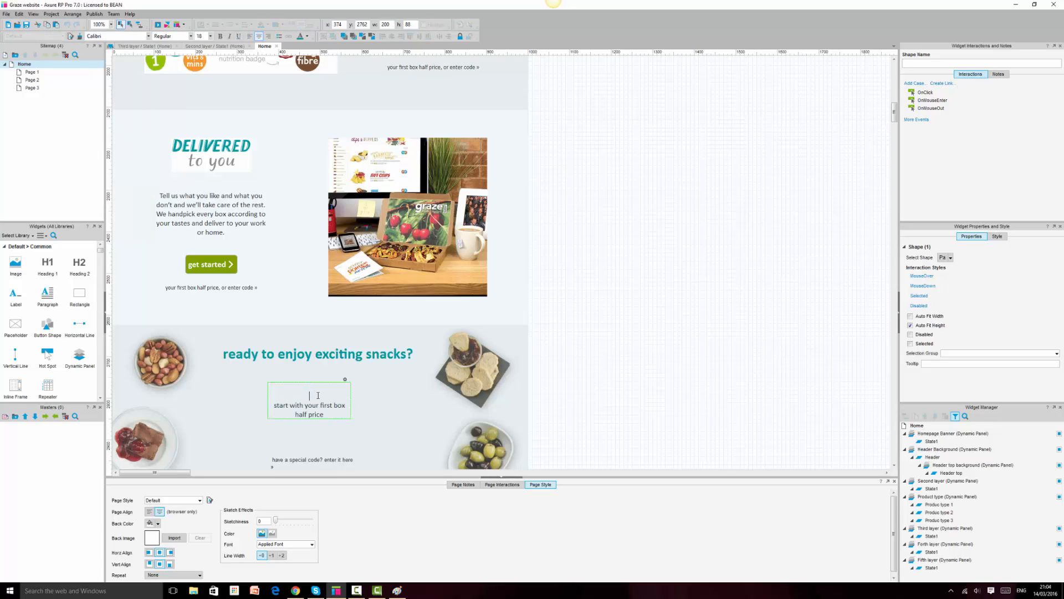
key("Delete")
key("Delete")
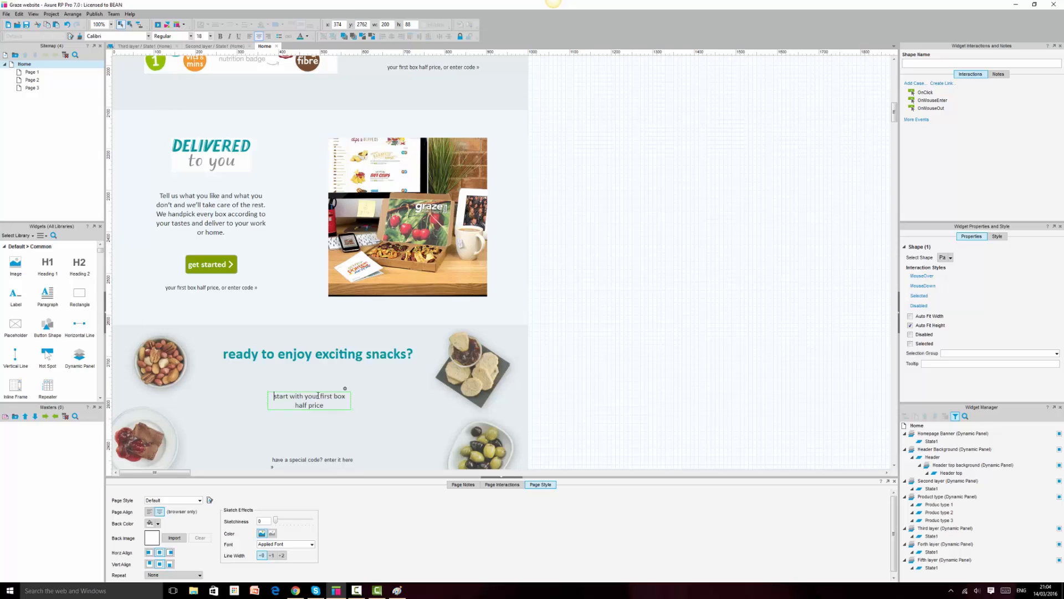
left_click_drag(338, 419, 314, 388)
left_click(339, 401)
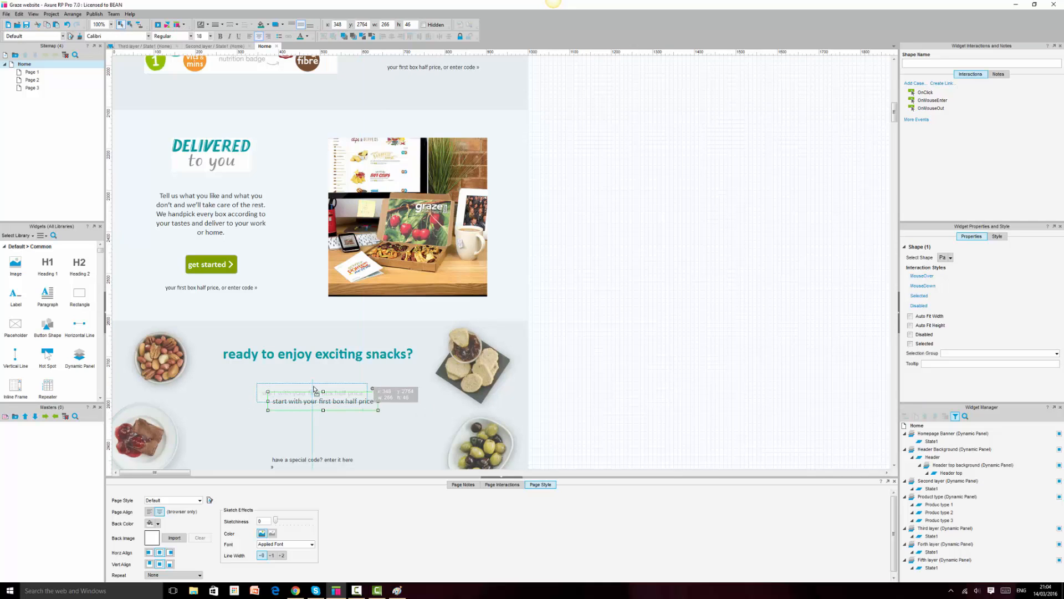
left_click(525, 439)
Switch to Chrome and inspect the size of the live page's "get started now" button
left_click(295, 591)
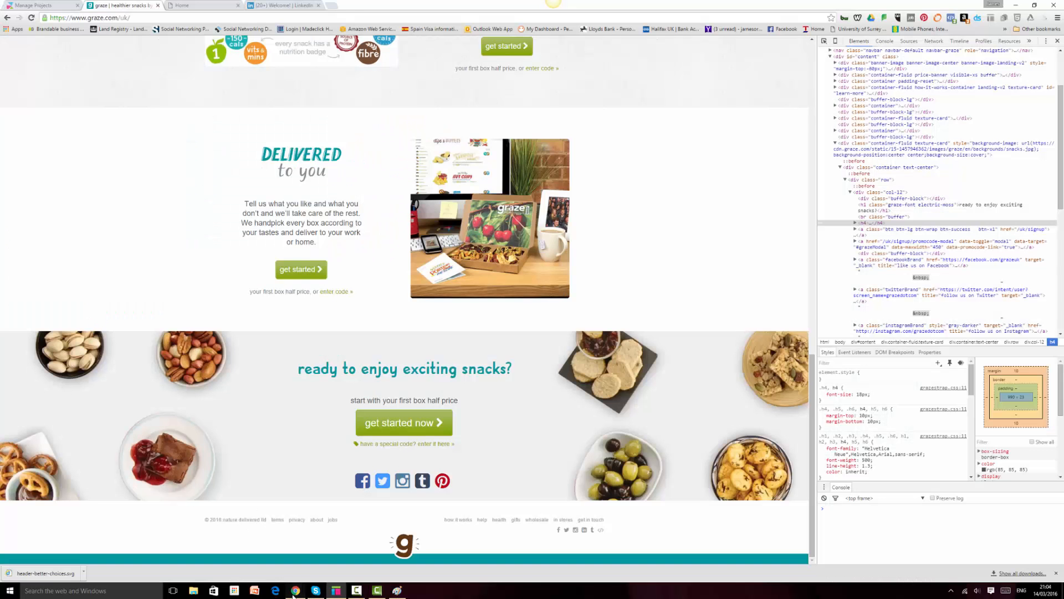
left_click(825, 42)
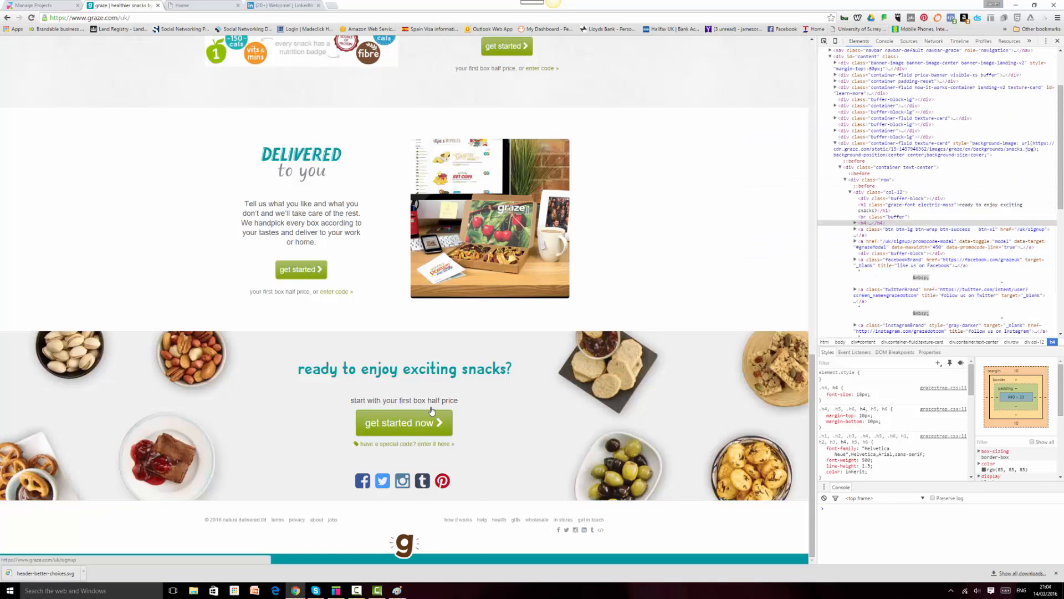
left_click(824, 42)
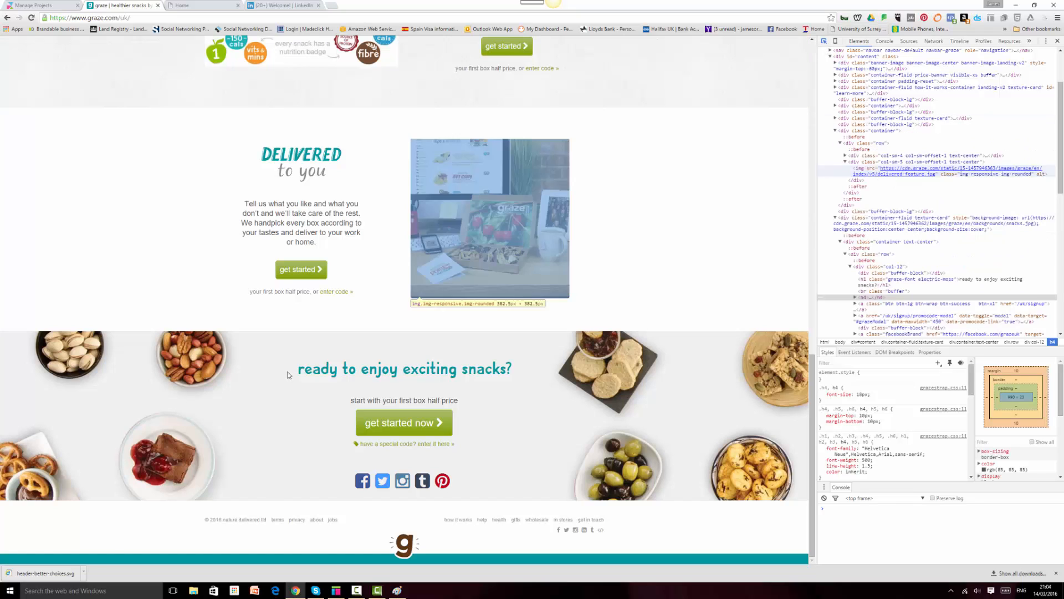
left_click(359, 435)
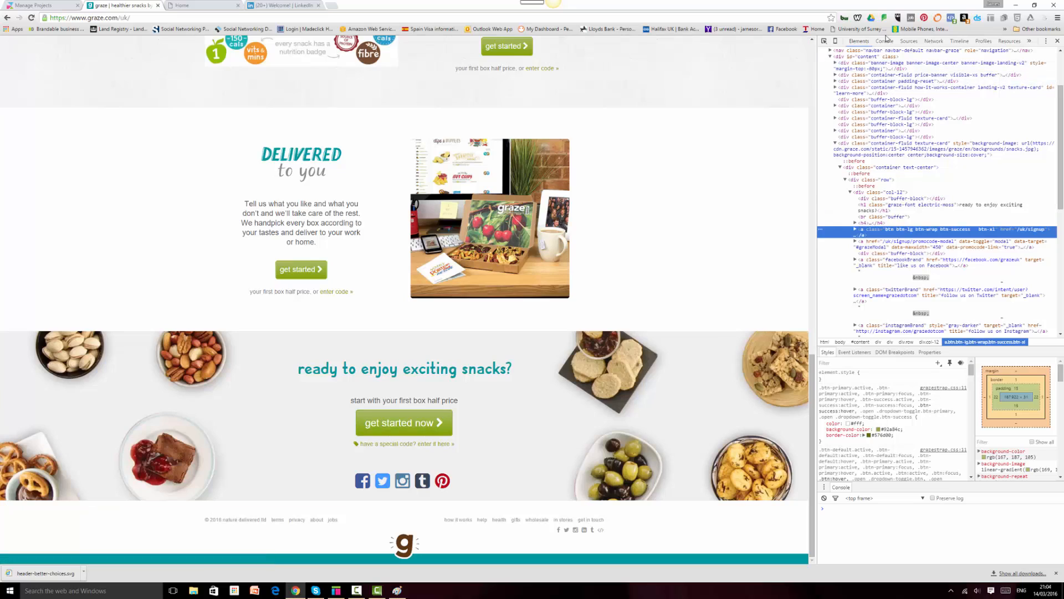
left_click(825, 42)
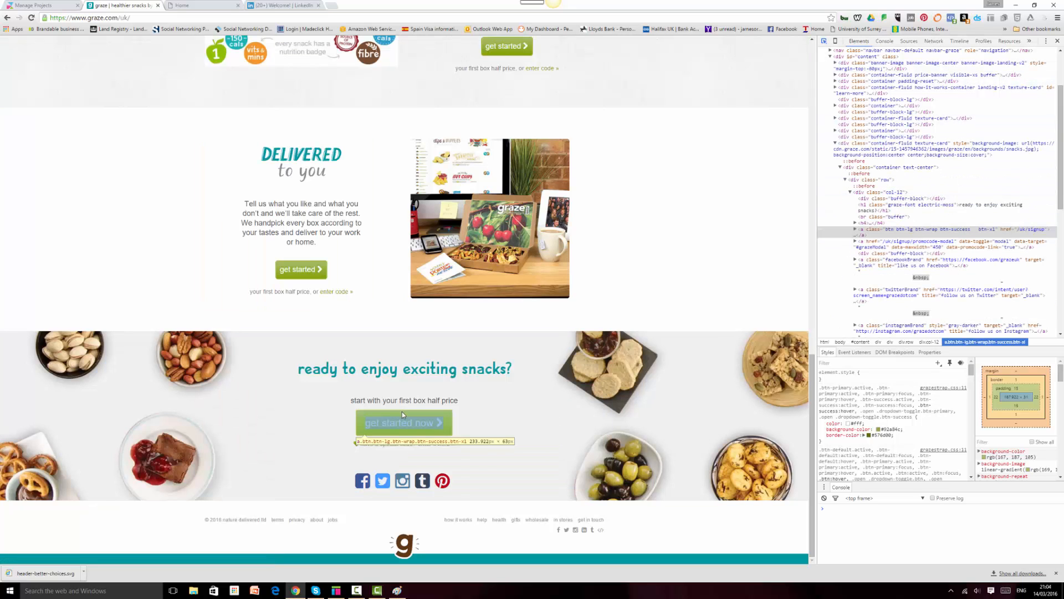
Back in Axure, copy the "Delivered to you" section's get started button and arrow to about x 418, y 2815, below the half-price text
left_click(336, 590)
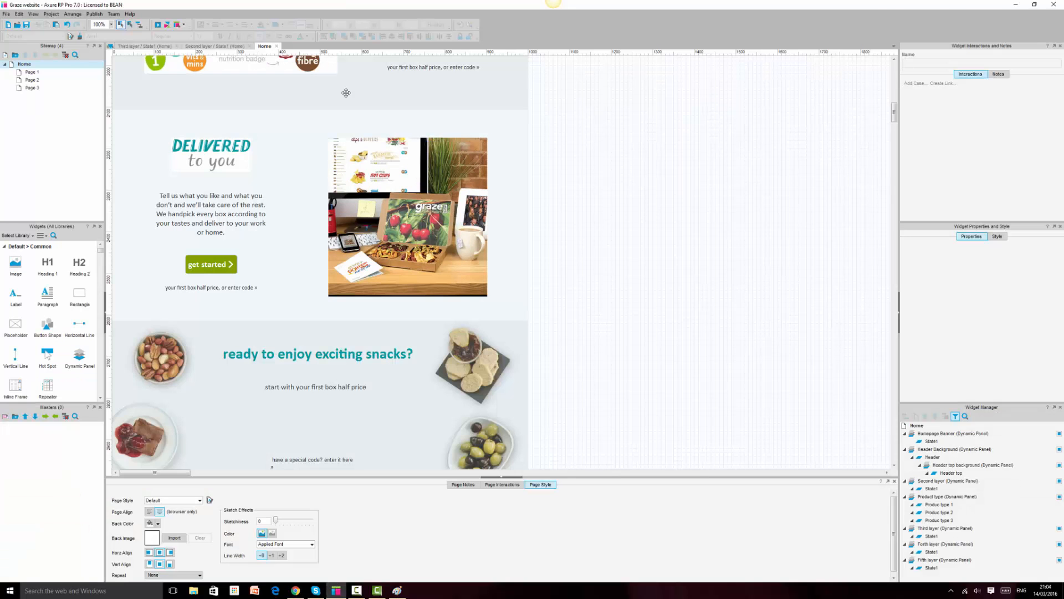
left_click(206, 260)
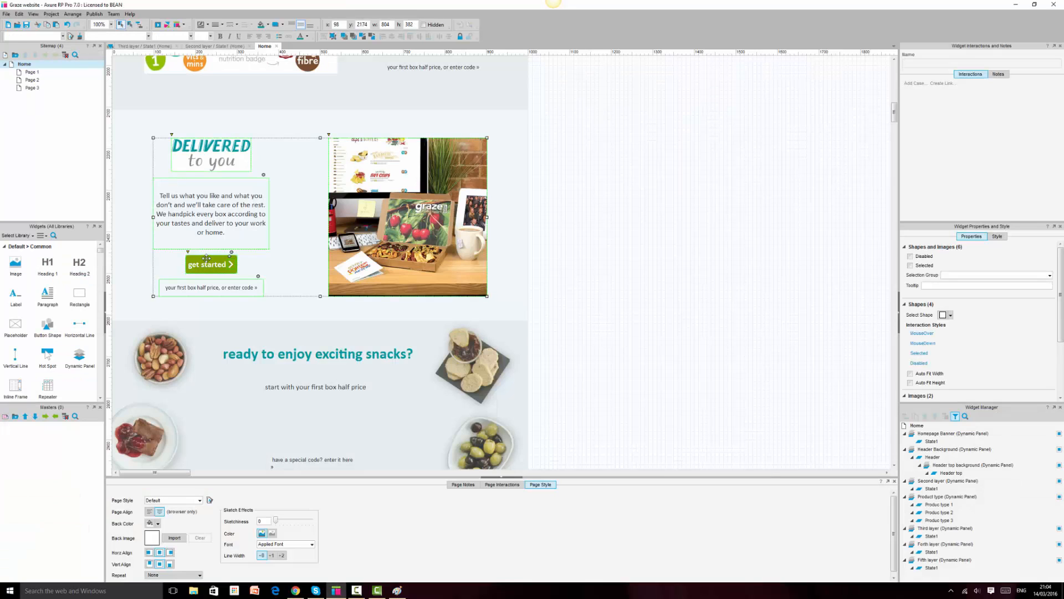
left_click(229, 265, "ctrl")
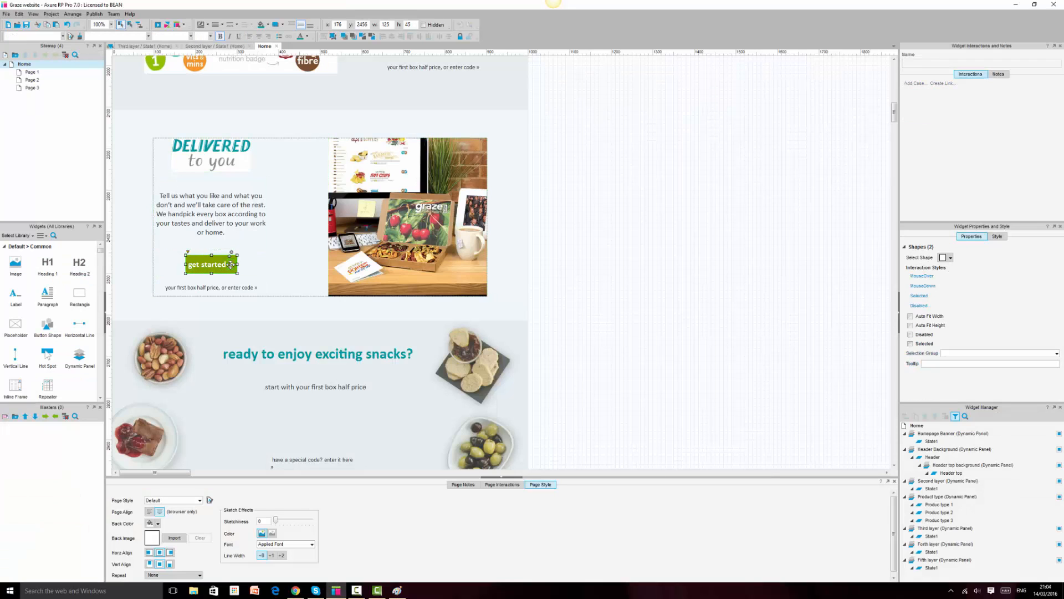
left_click_drag(231, 264, 324, 397)
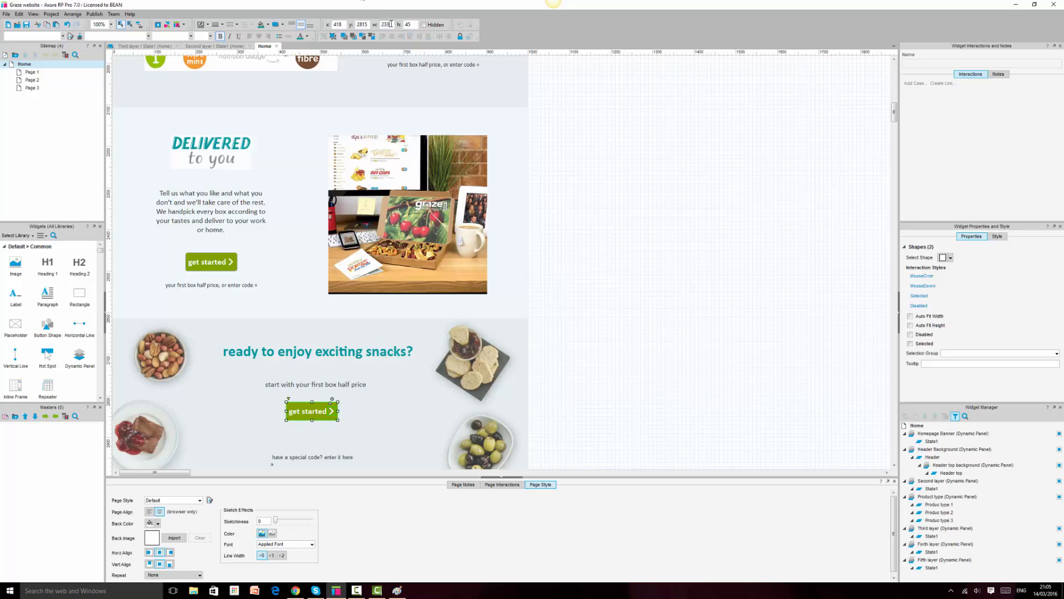
Resize the copied get started button to 233 px wide and 63 px high, checking the live page's button in Chrome
key("Return")
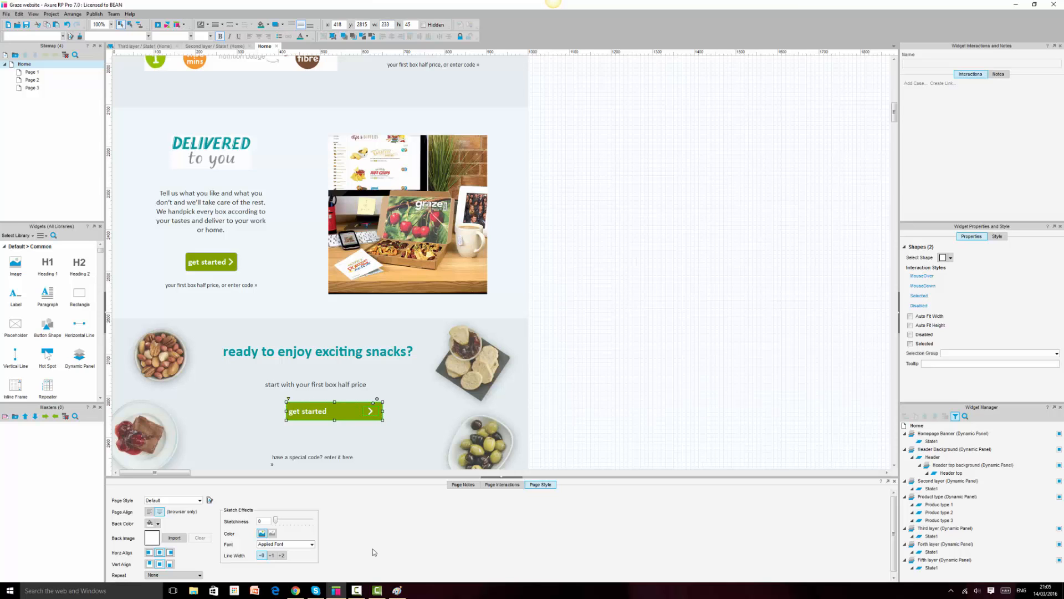
left_click(296, 591)
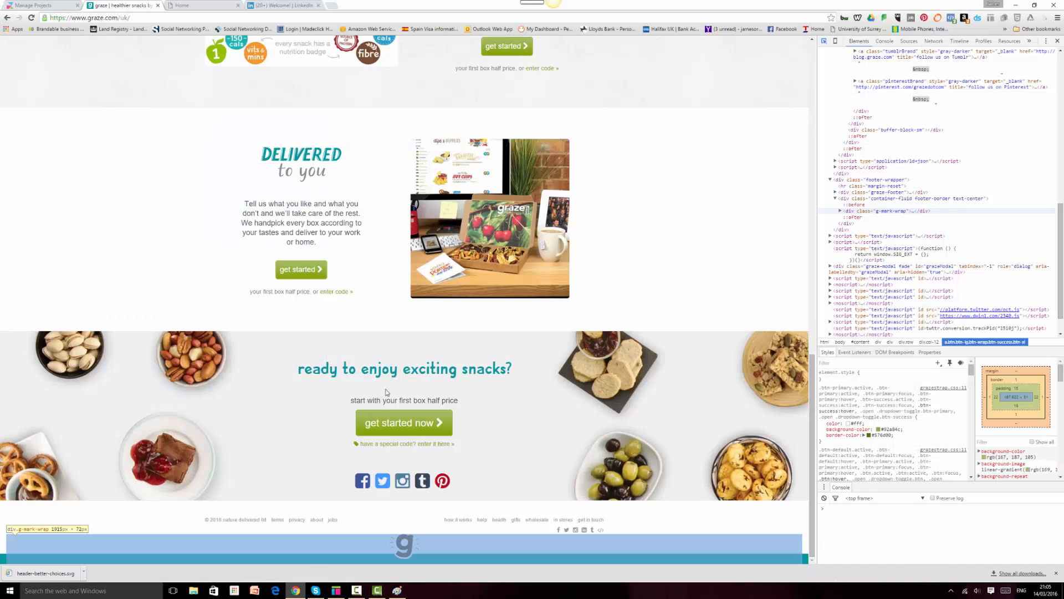
left_click(344, 592)
left_click(411, 24)
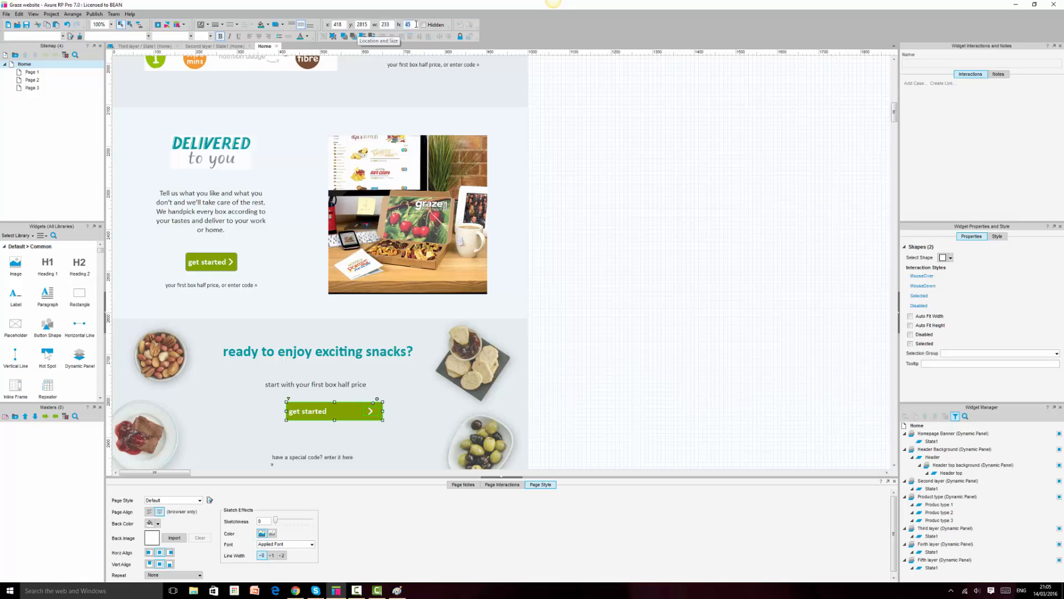
type("63")
key("Return")
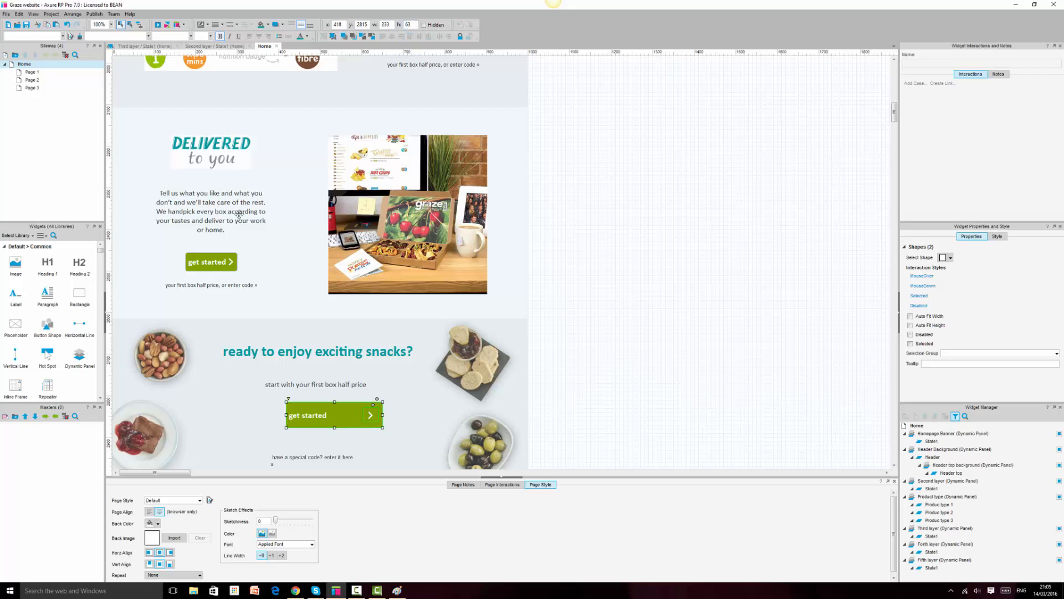
Switch to Chrome and inspect the live "get started now" button's styles for its font size
left_click(296, 590)
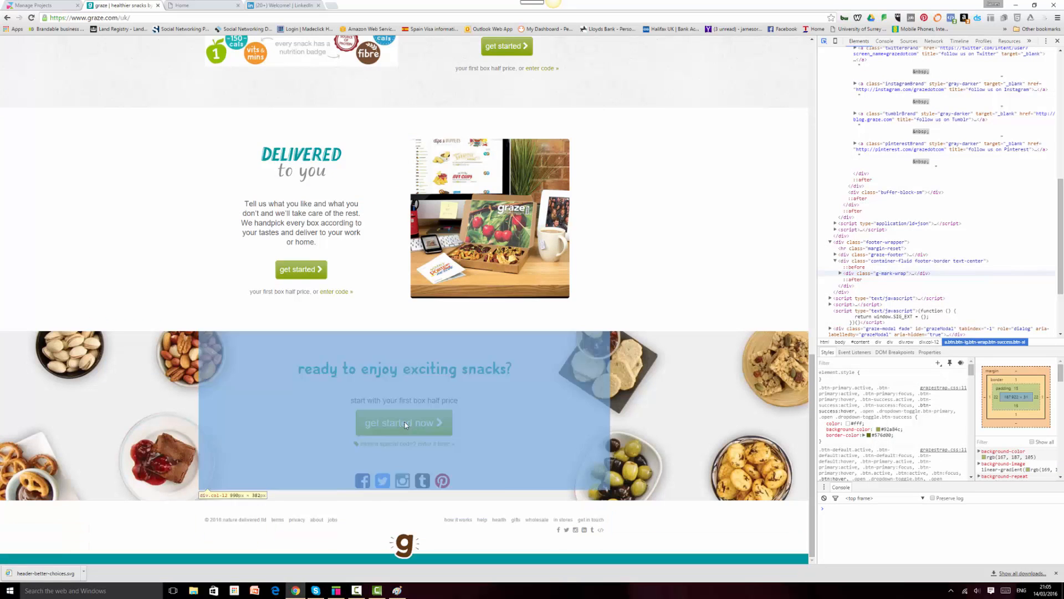
left_click(419, 421)
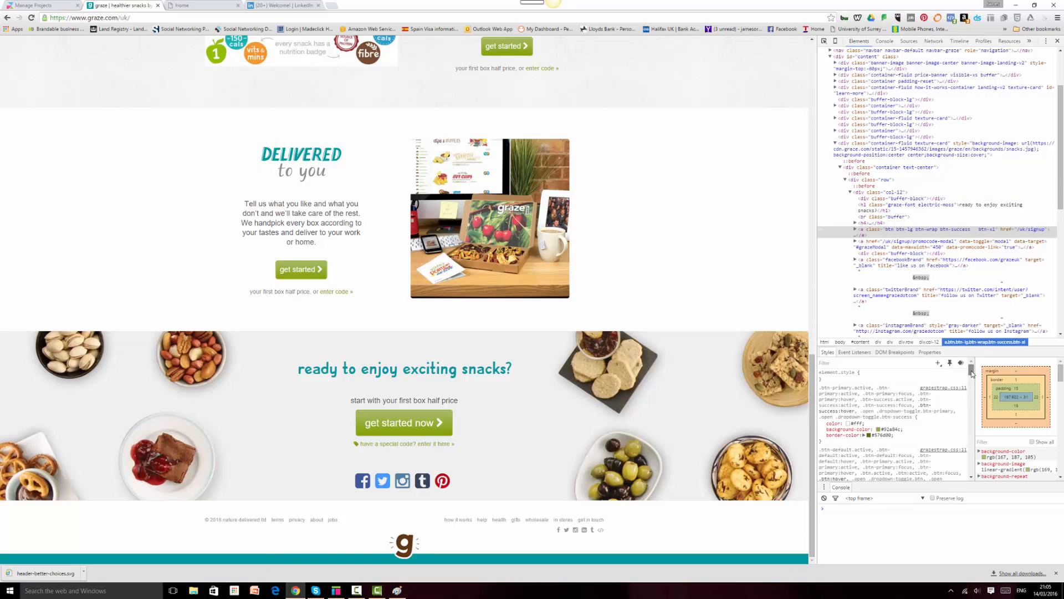
scroll(972, 375, "down", 1)
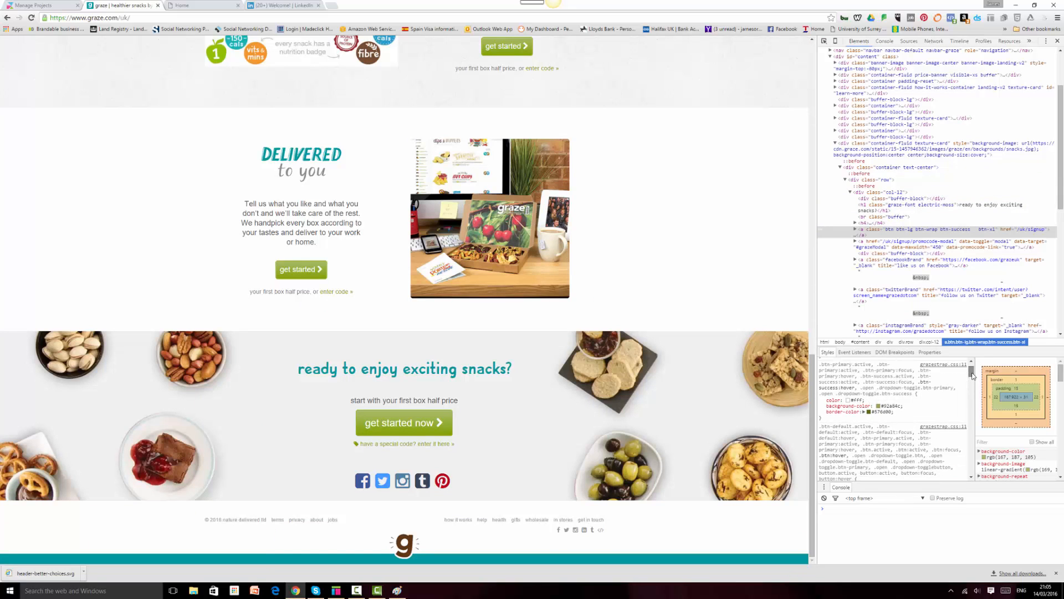
scroll(974, 377, "down", 1)
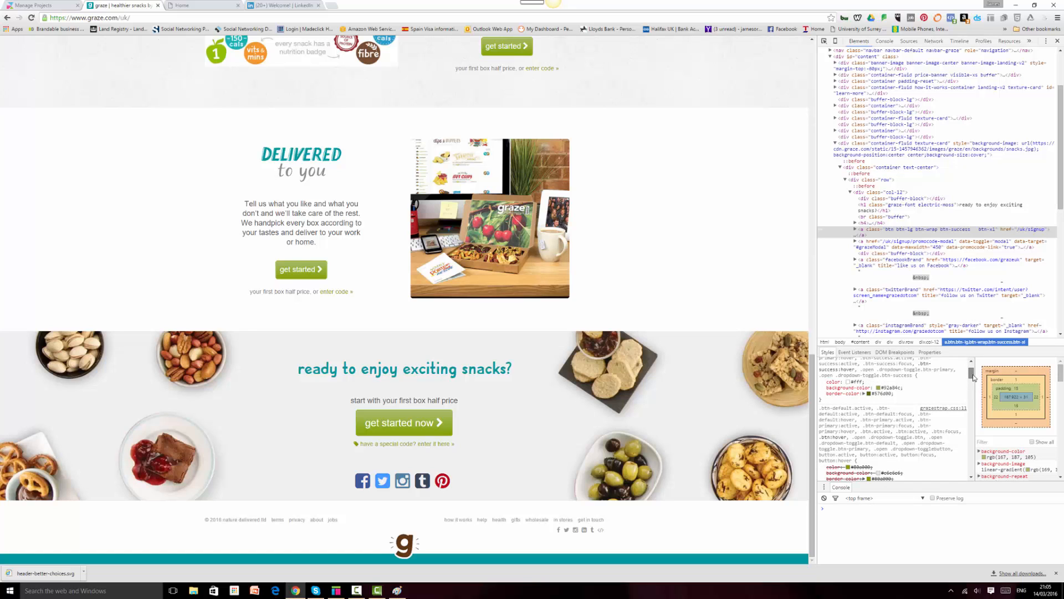
scroll(974, 379, "down", 5)
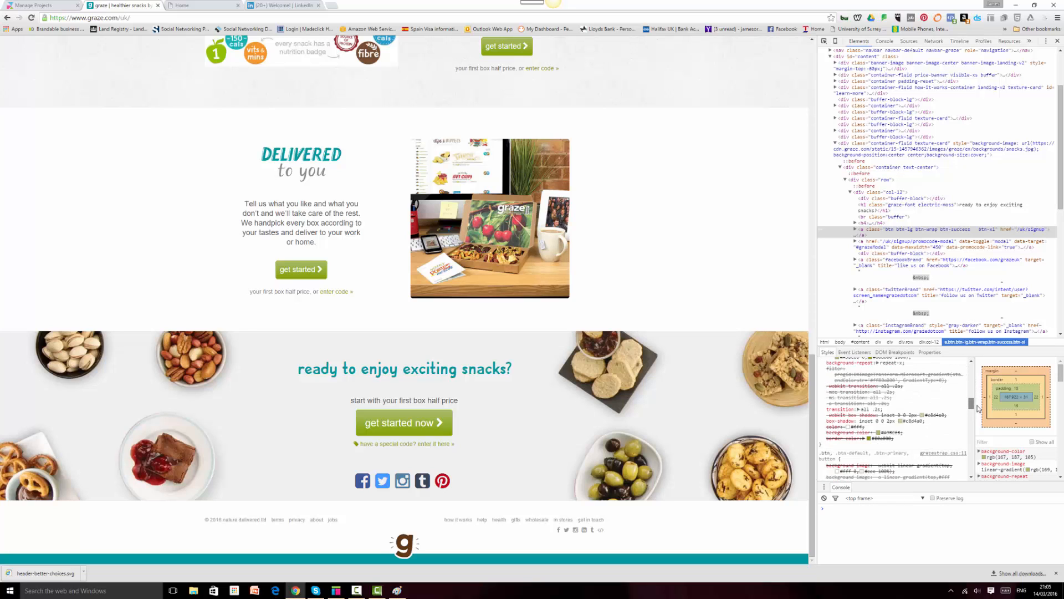
scroll(979, 417, "down", 4)
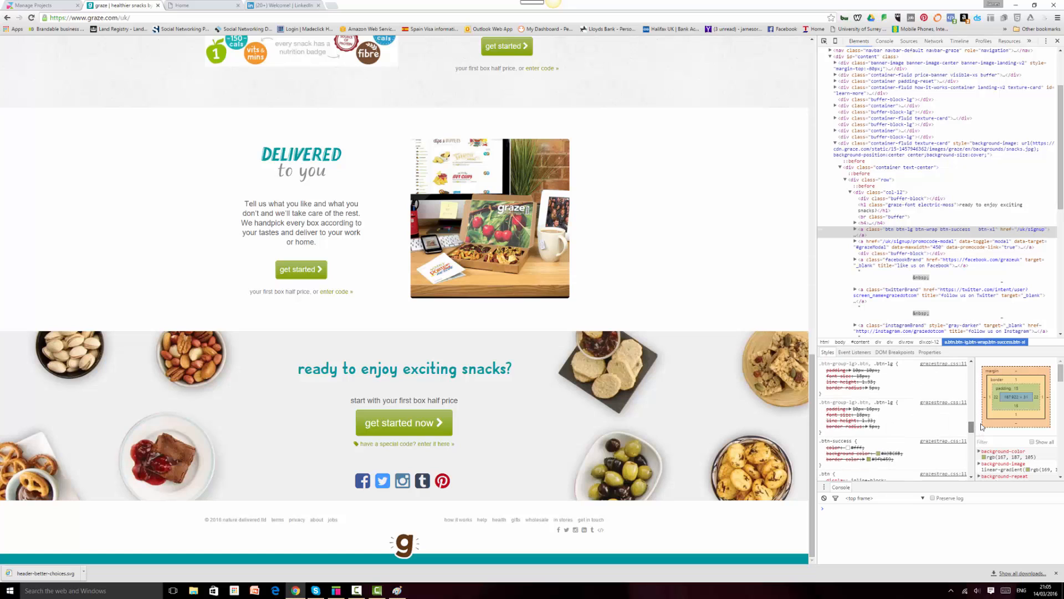
scroll(982, 426, "up", 3)
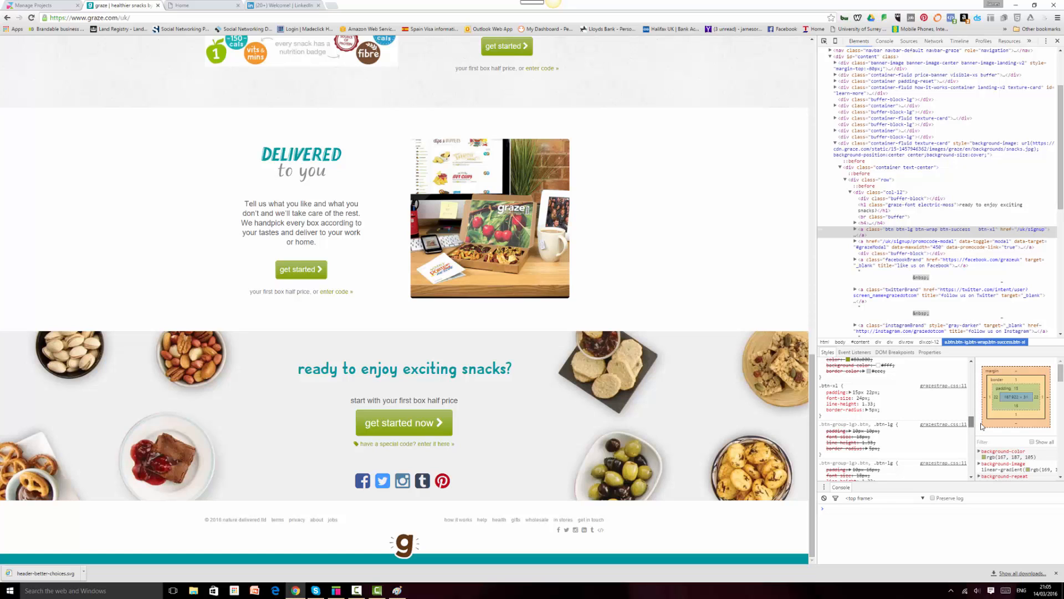
Back in Axure, set the enlarged get started button's text to size 24 and centre it
left_click(336, 589)
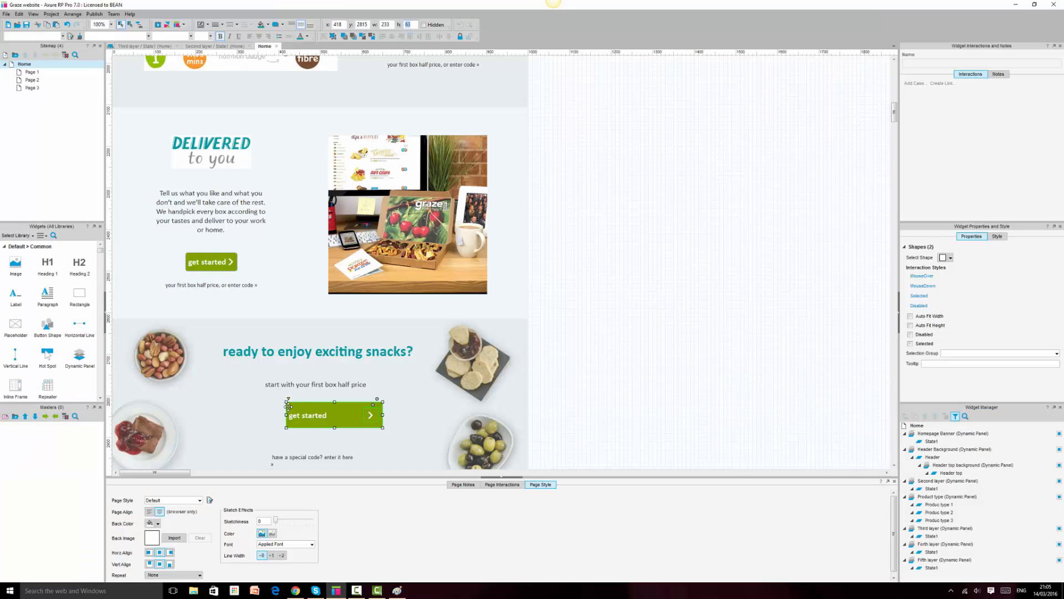
left_click(302, 414)
left_click(200, 36)
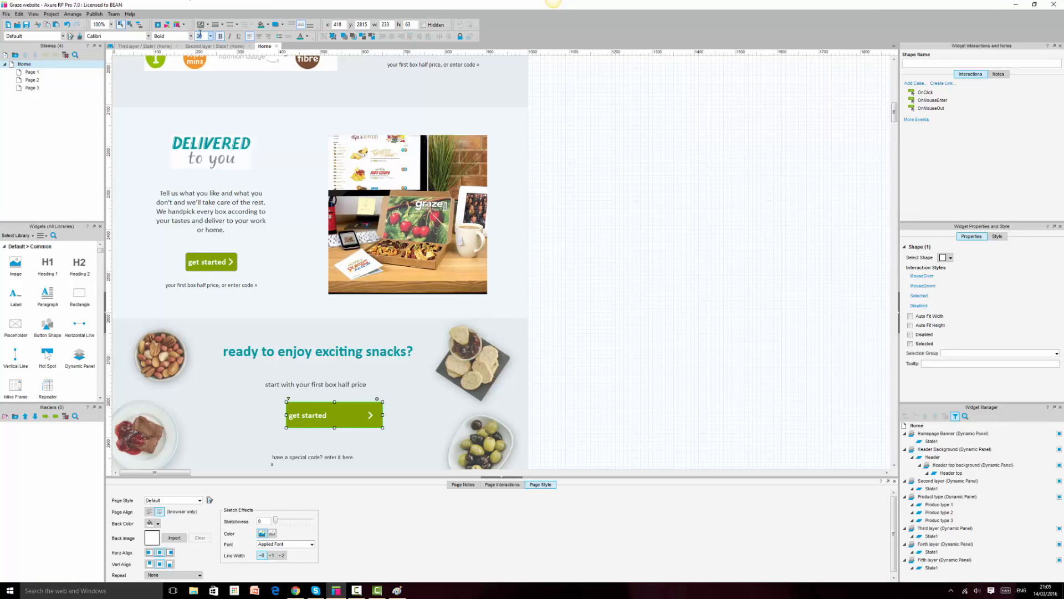
type("24")
key("Return")
left_click(259, 36)
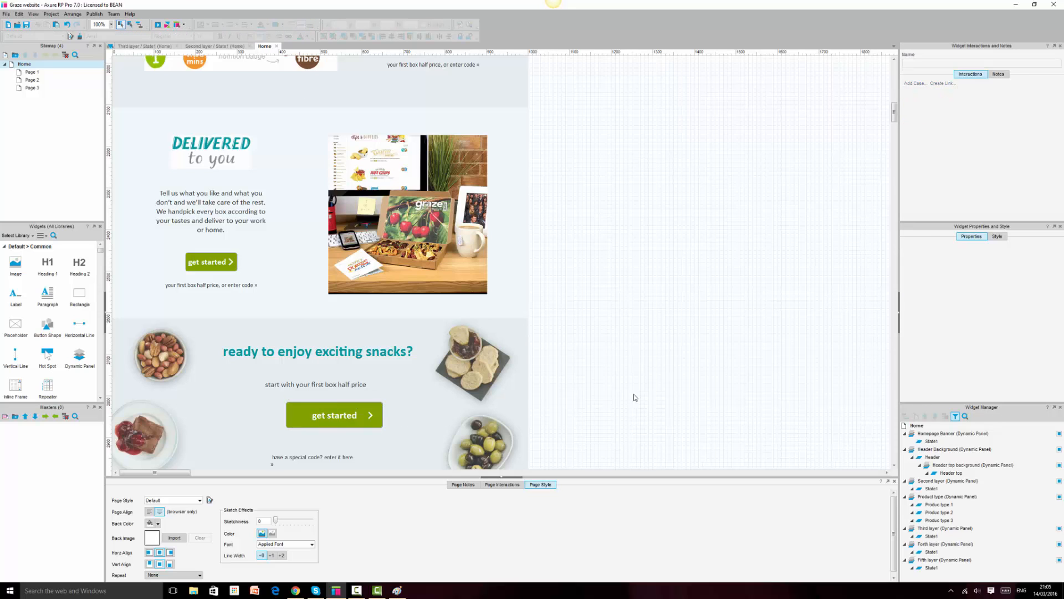
Compare the button and arrow with the live page in Chrome, and set the Axure button's text size to 30
left_click(297, 592)
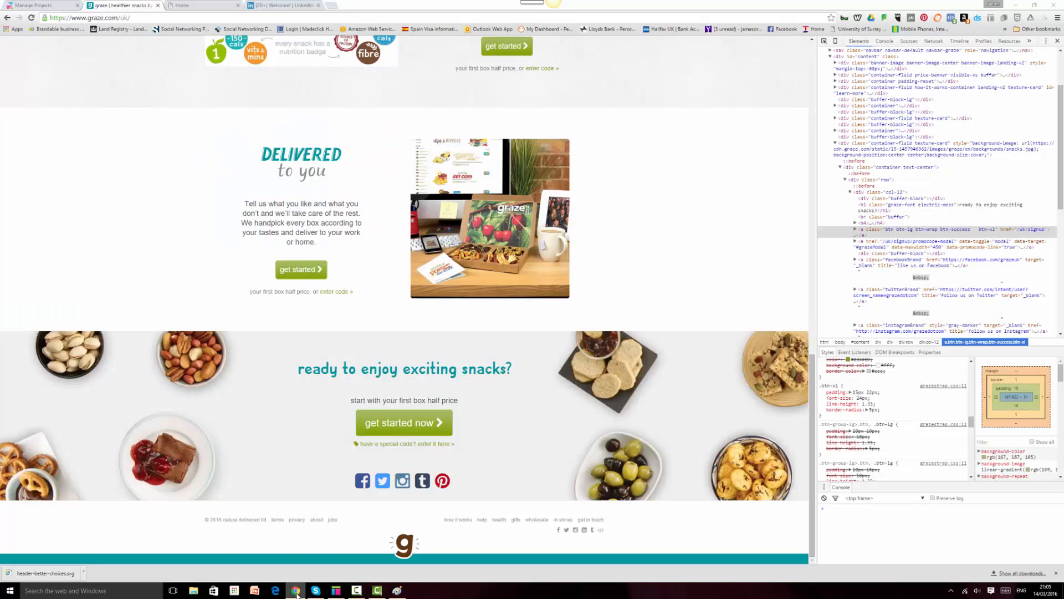
left_click(297, 592)
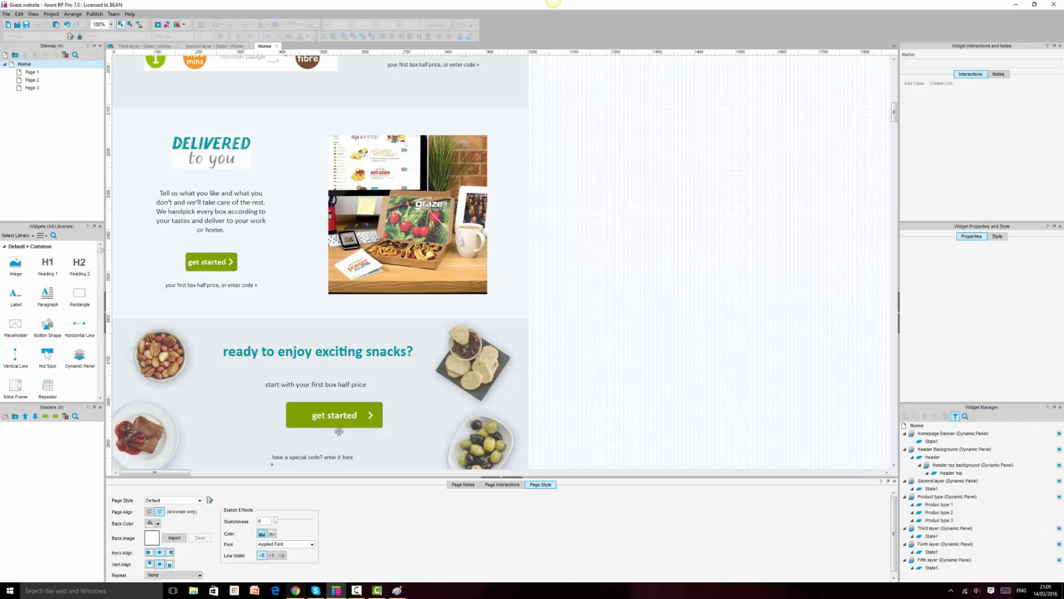
left_click(370, 415)
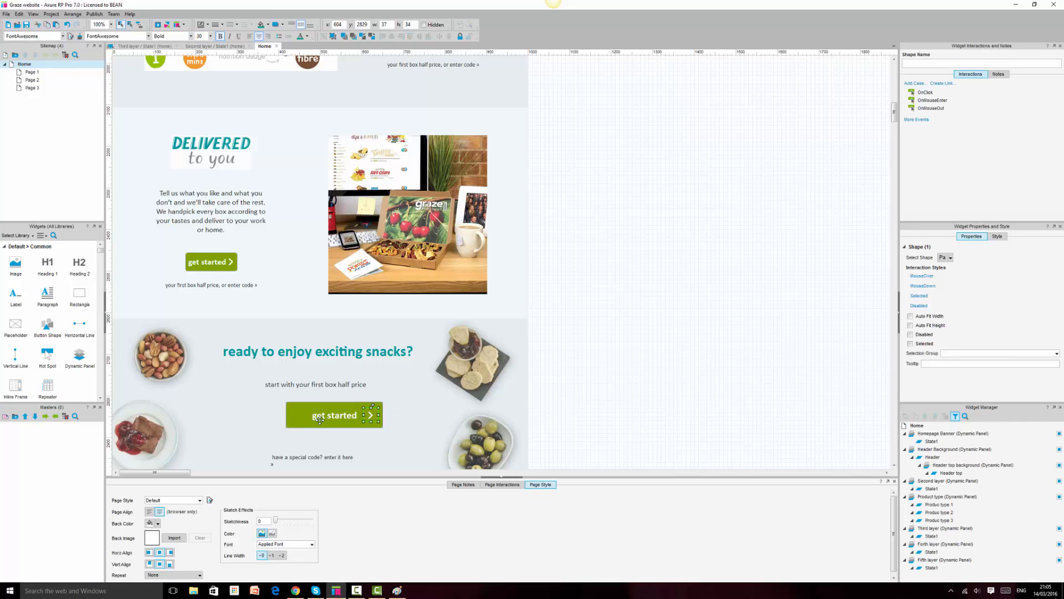
left_click(296, 592)
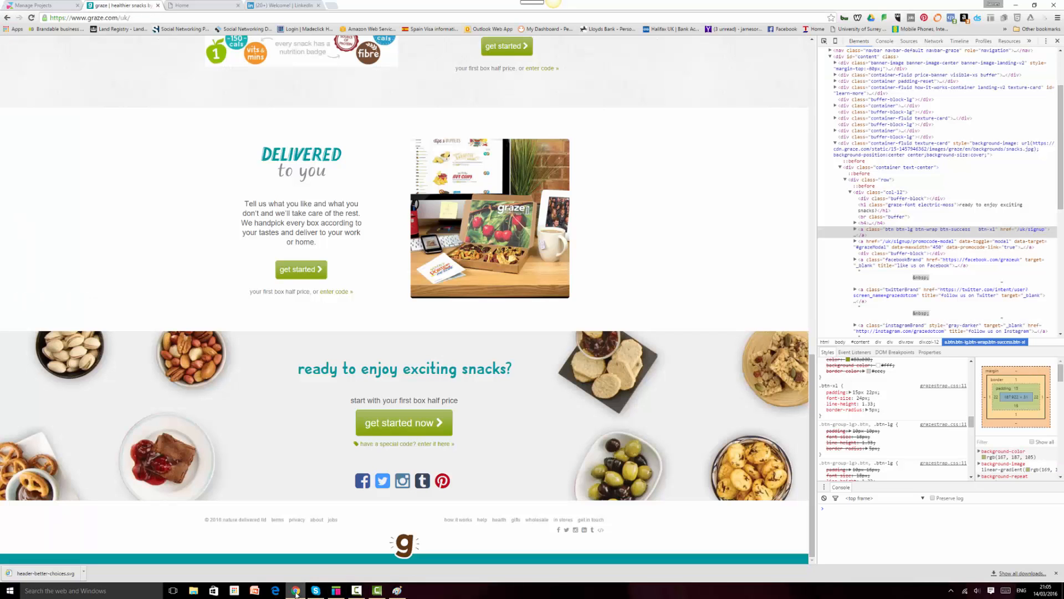
left_click(296, 592)
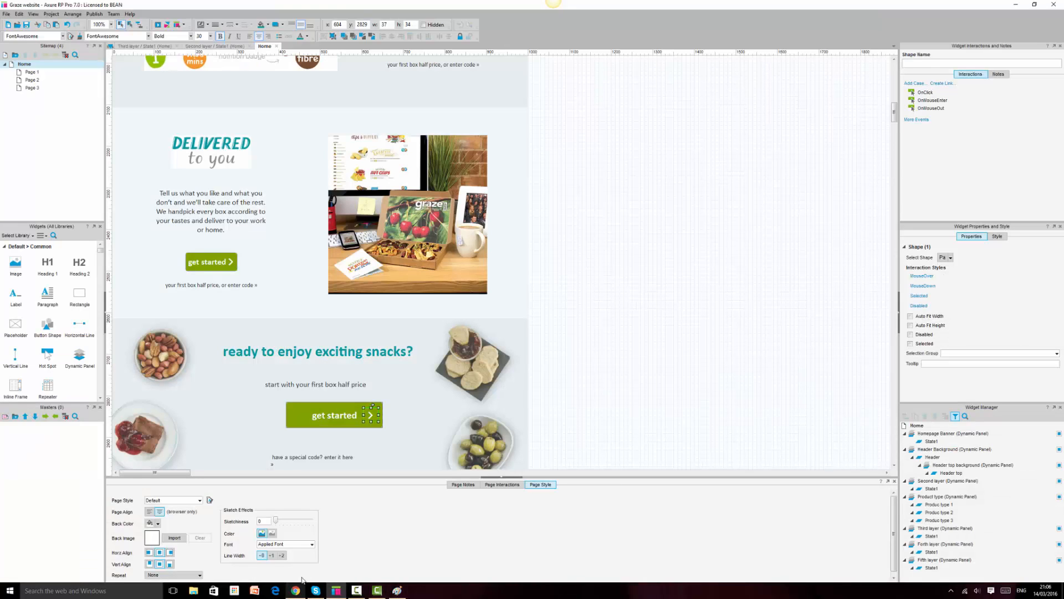
left_click(320, 414)
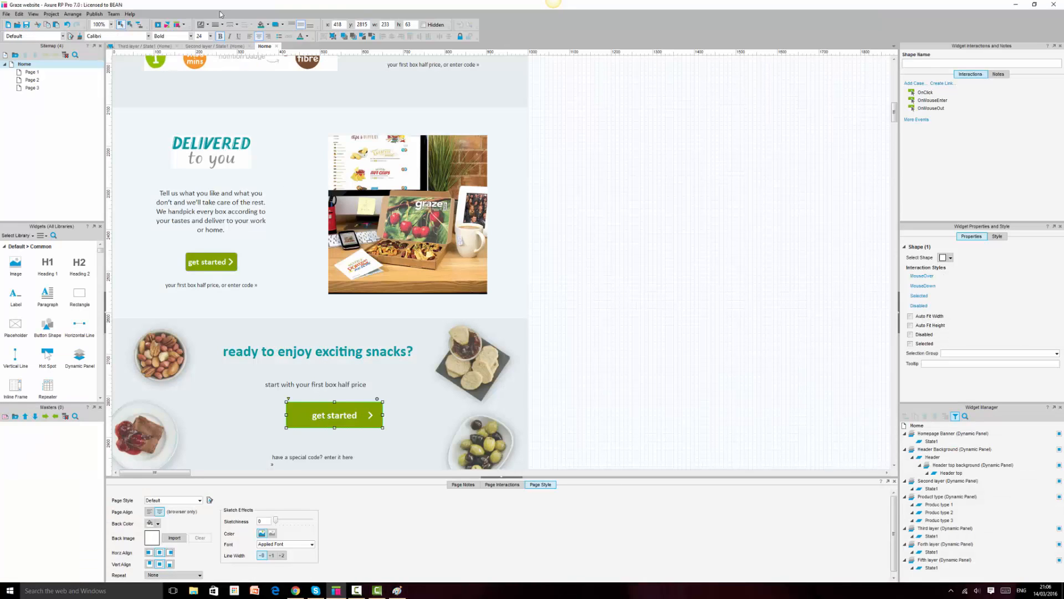
left_click(206, 37)
type("30")
key("Return")
Nudge the get started button and its arrow together down 2 px to y 2817
left_click(369, 416, "ctrl")
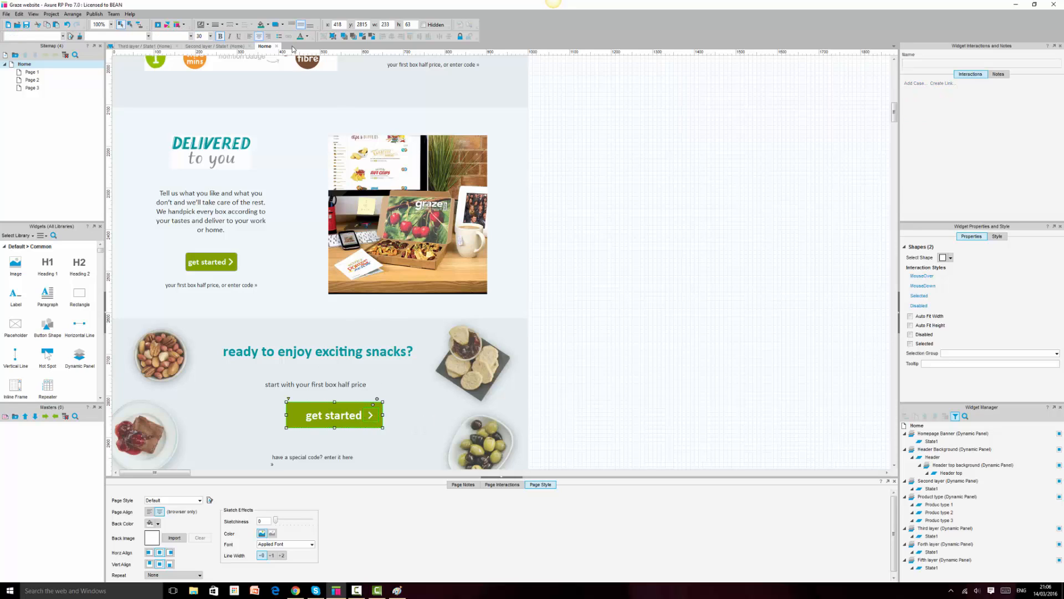
key("Down")
key("Down")
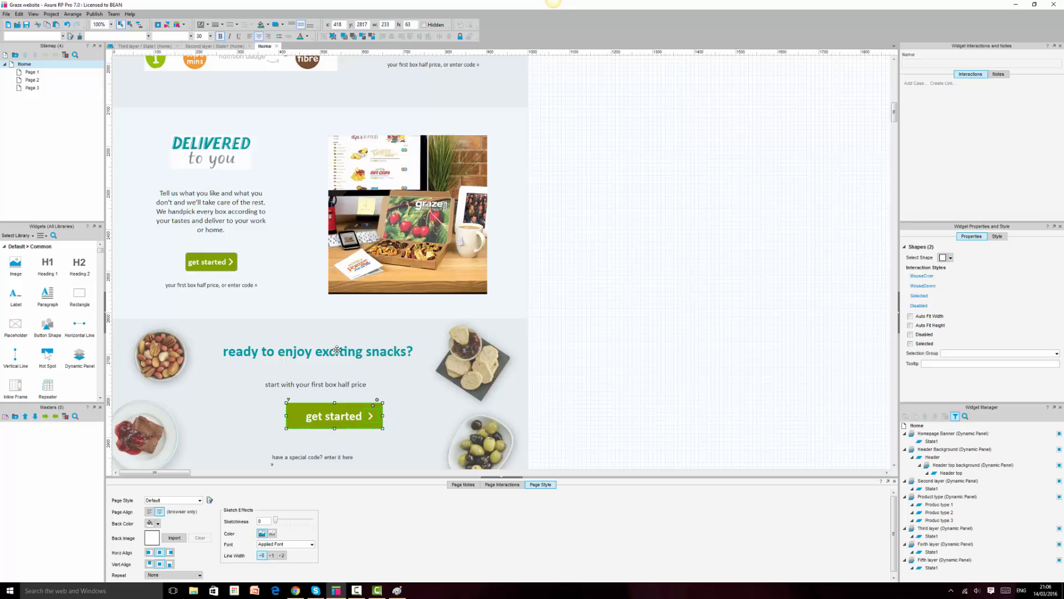
left_click(566, 364)
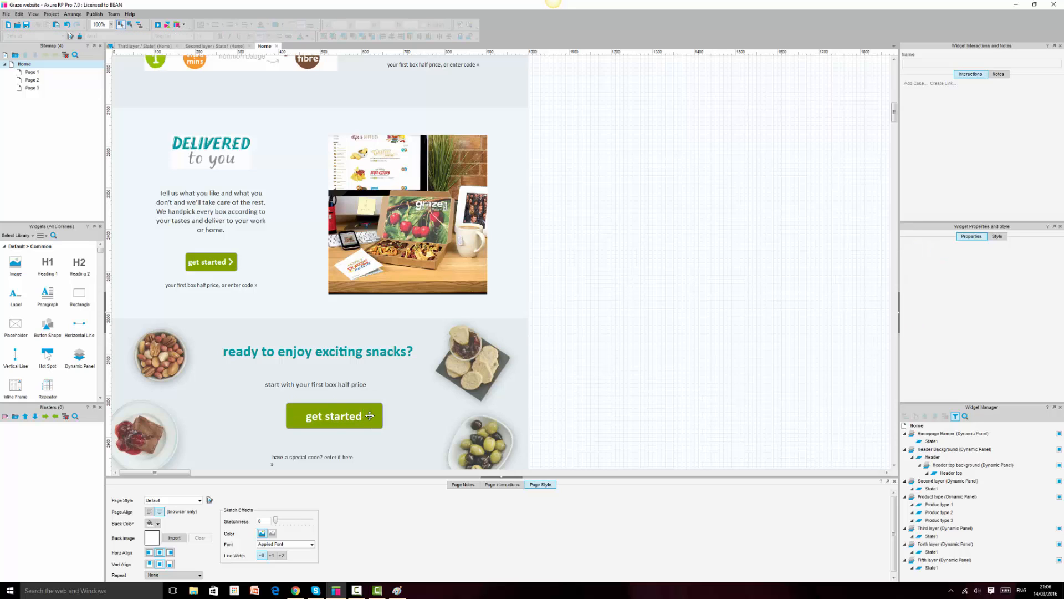
Nudge the arrow alone up 2 px so it lines up with the get started text
left_click(370, 416)
left_click(370, 416)
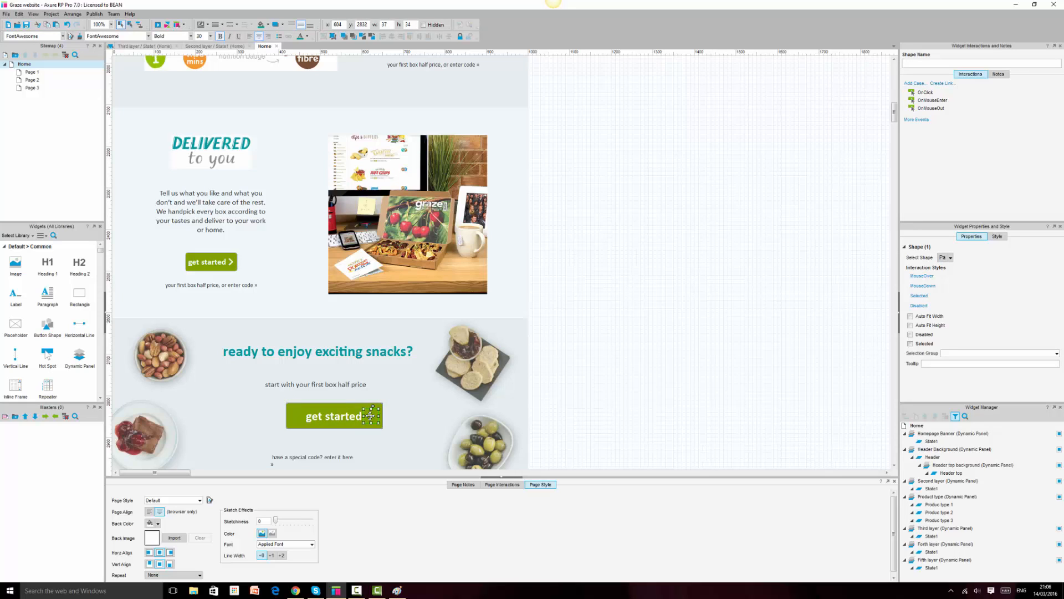
key("Up")
key("Up")
left_click(627, 361)
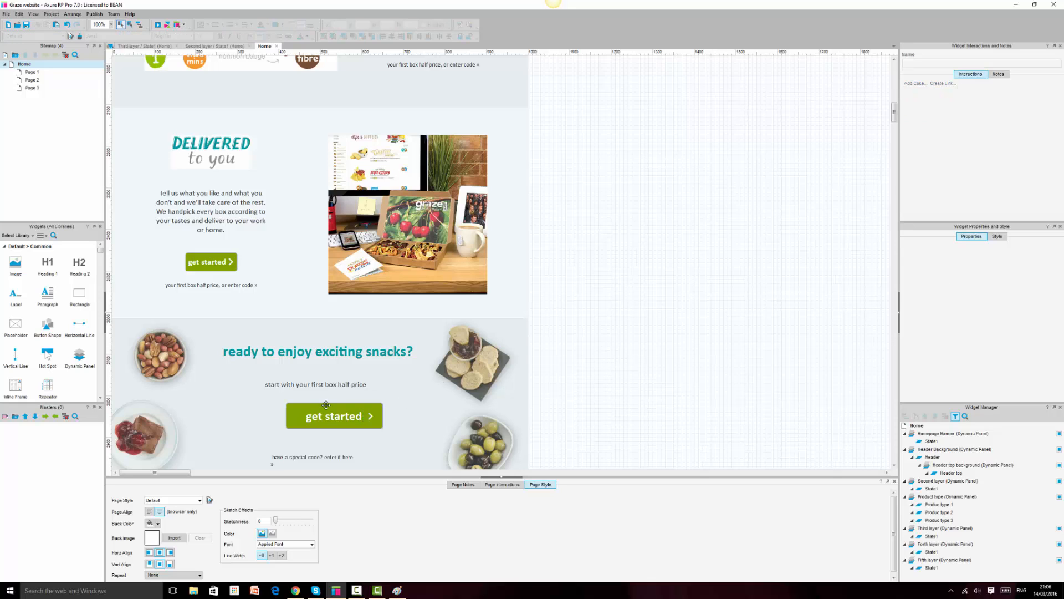
Move the get started button and arrow to about x 378, y 2820, beneath the half-price text
left_click(350, 416)
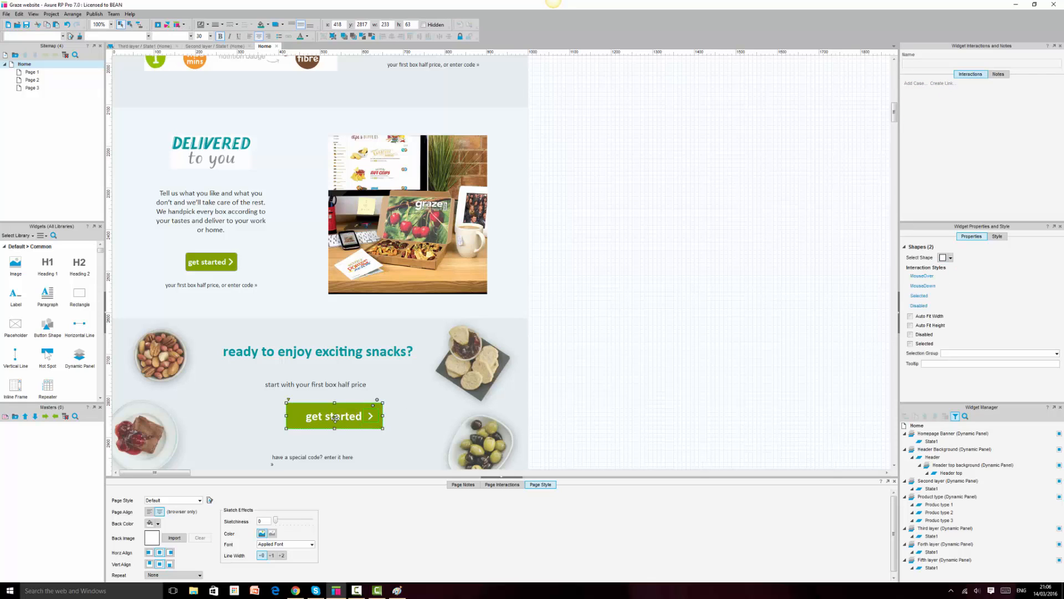
left_click(594, 287)
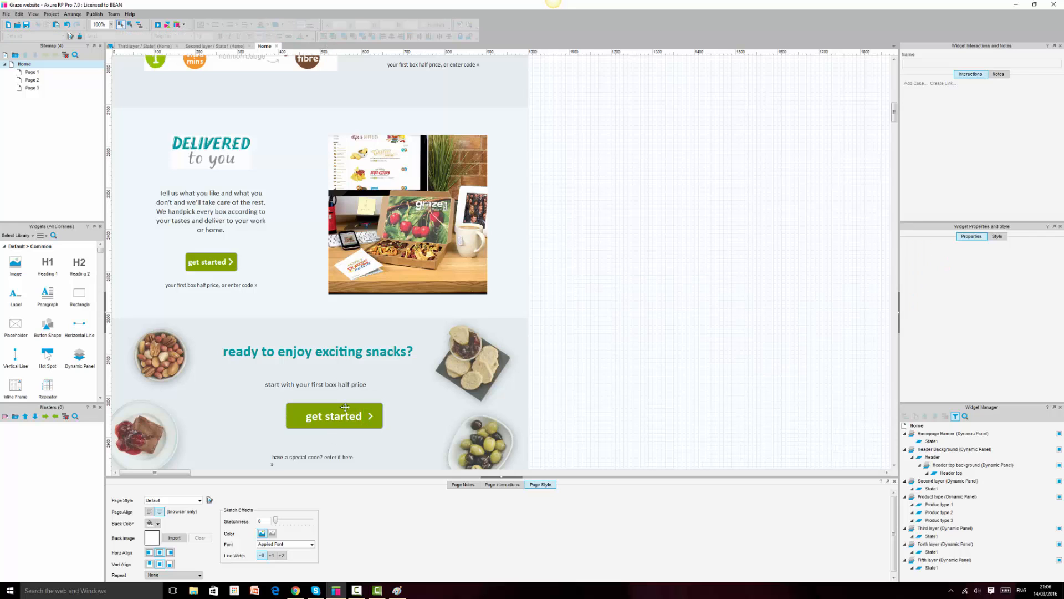
mouse_move(338, 415)
left_mouse_down()
mouse_move(373, 419)
mouse_move(321, 417)
left_mouse_up()
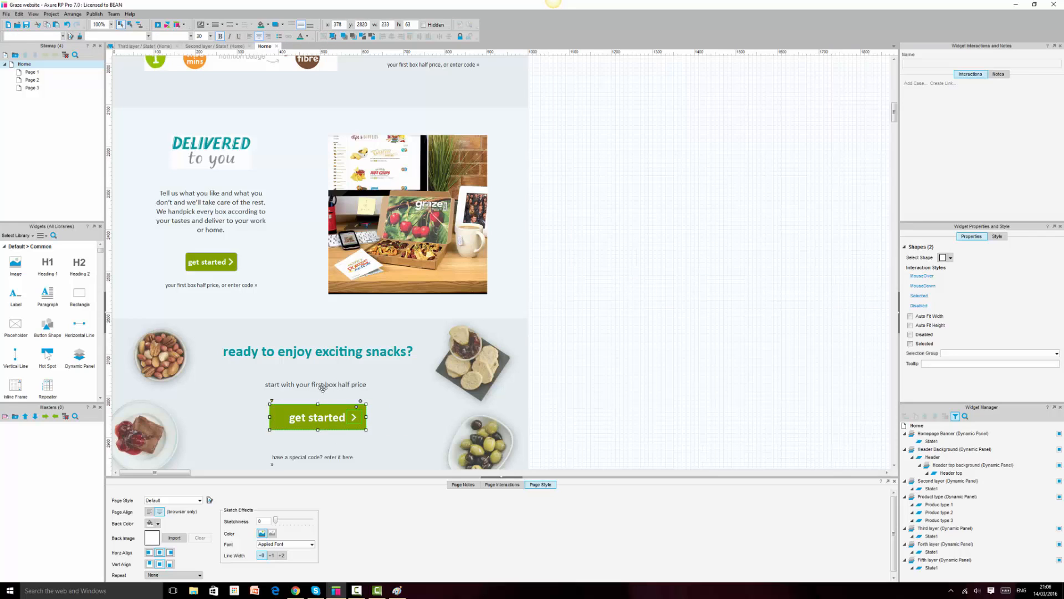
Centre-align the fifth layer's heading, half-price text, get started button and special code text, and distribute them vertically
left_click(323, 387)
left_click(328, 359)
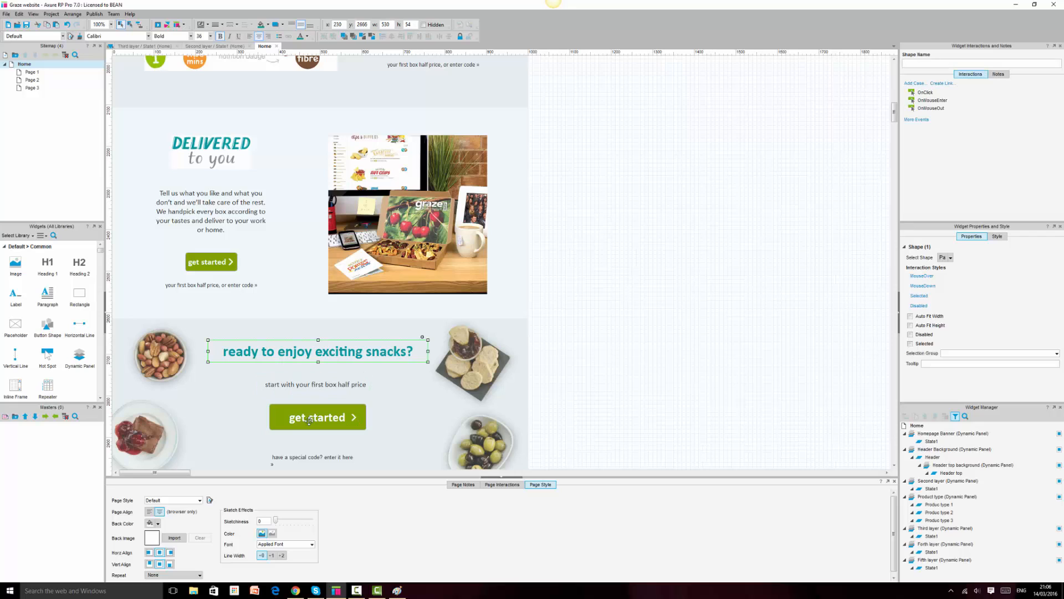
left_click(316, 384, "ctrl")
left_click(309, 421, "ctrl")
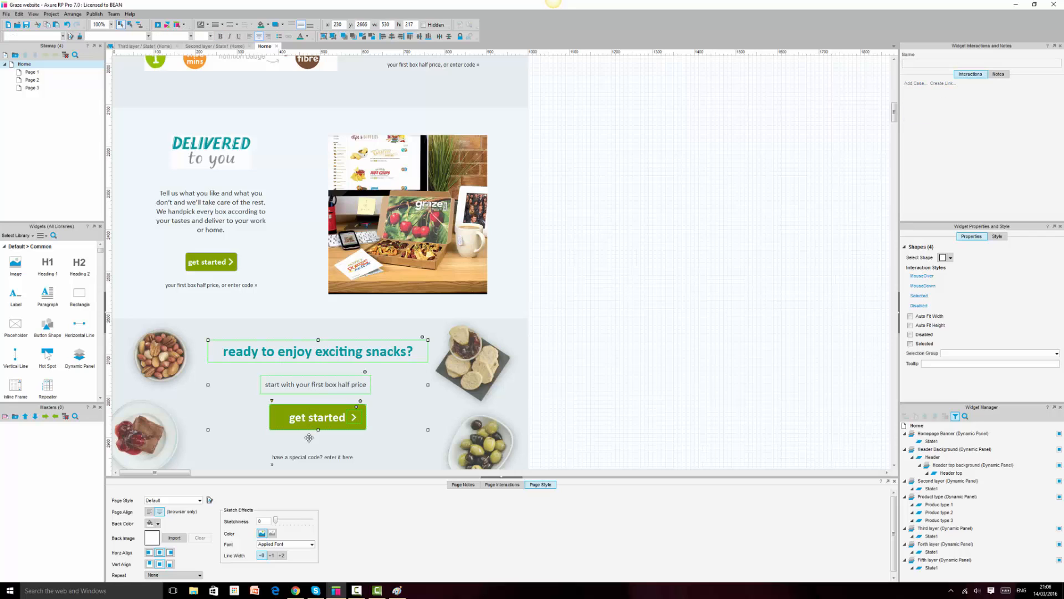
left_click(315, 456, "ctrl")
scroll(316, 454, "down", 3)
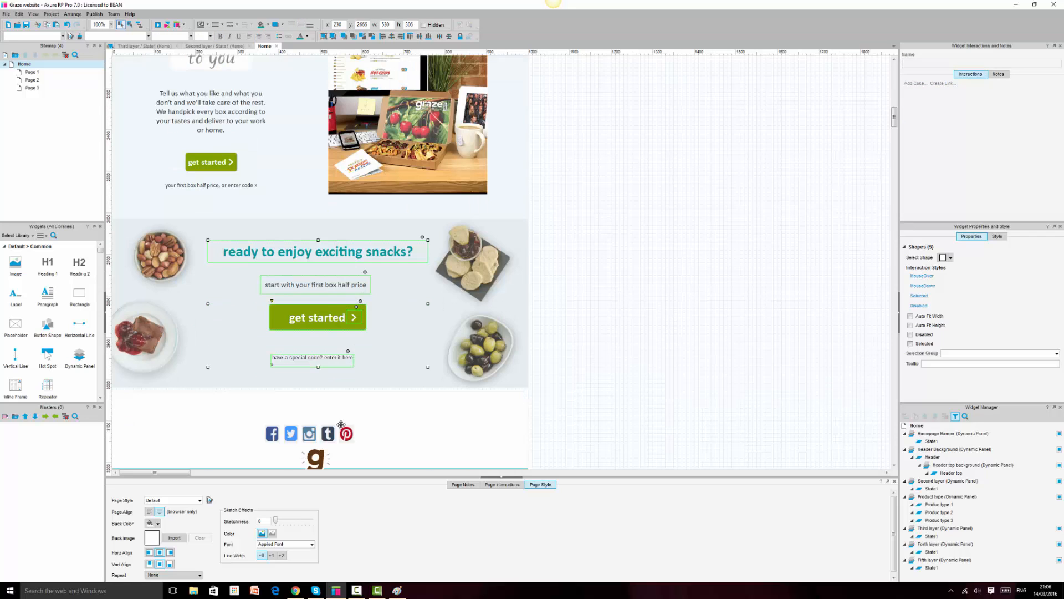
left_click(449, 37)
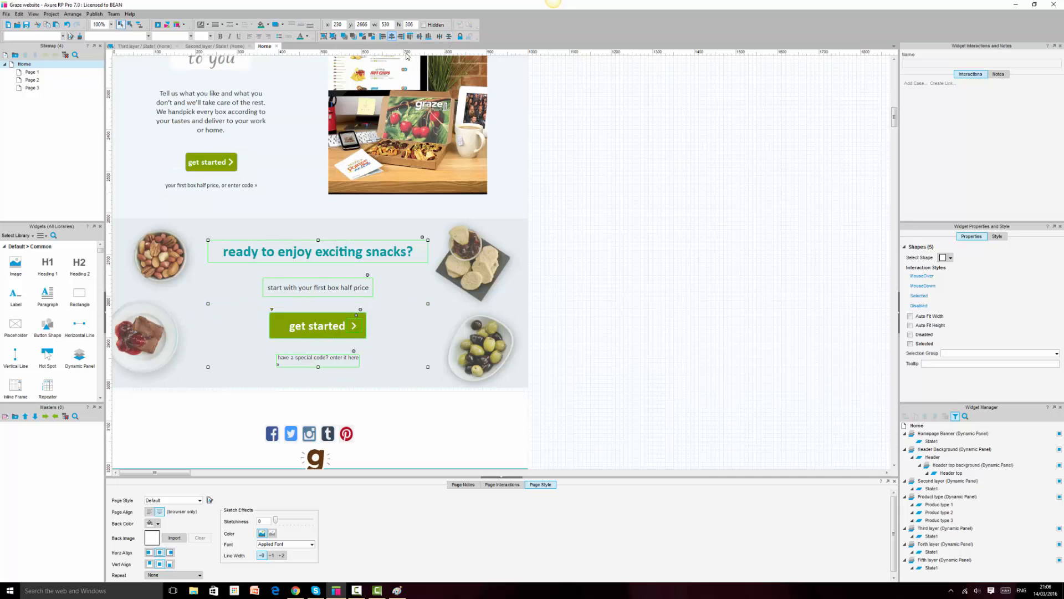
left_click(588, 214)
Switch to Chrome and copy the background-color hex value of the live graze page's get started now button from its CSS styles
left_click(296, 591)
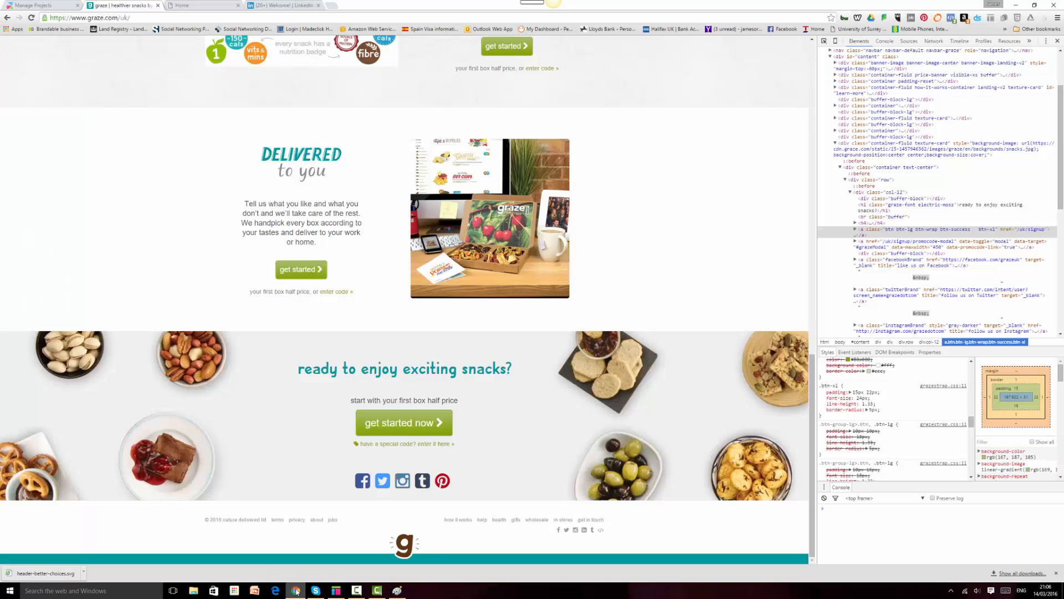
left_click(296, 590)
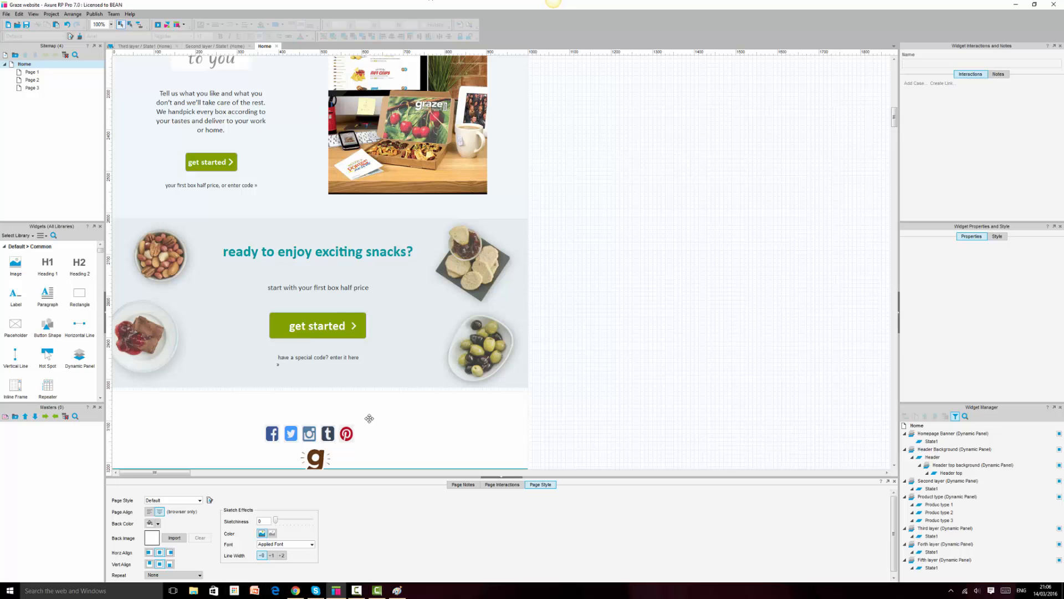
left_click(295, 591)
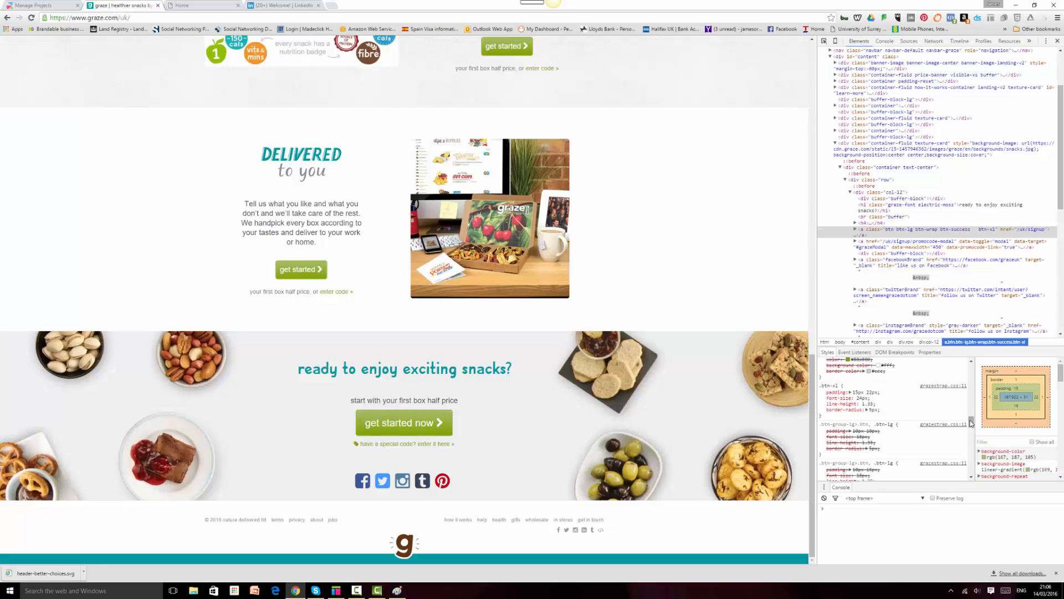
scroll(973, 412, "up", 5)
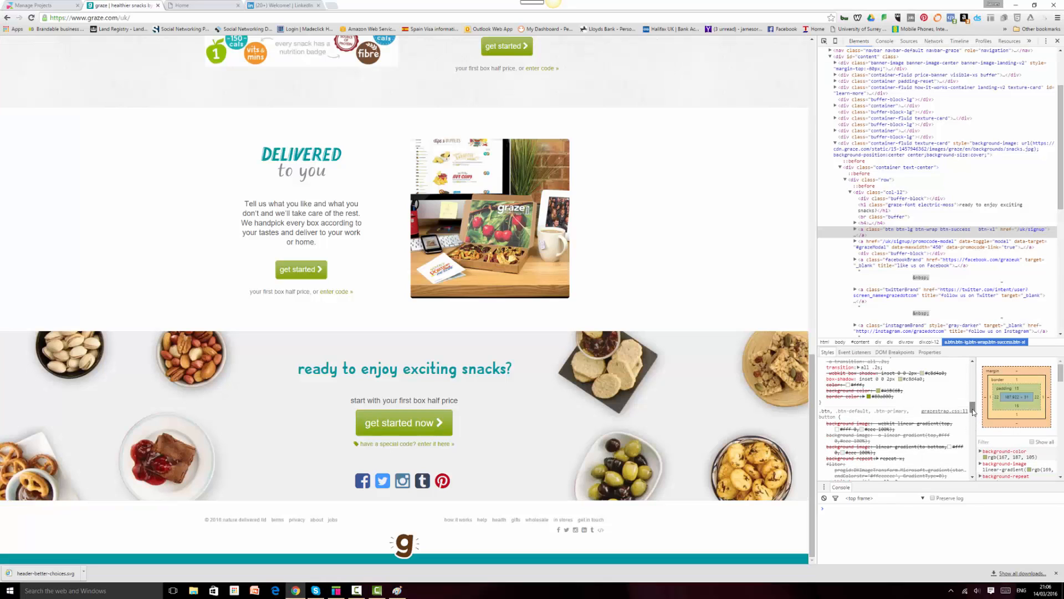
scroll(976, 401, "up", 5)
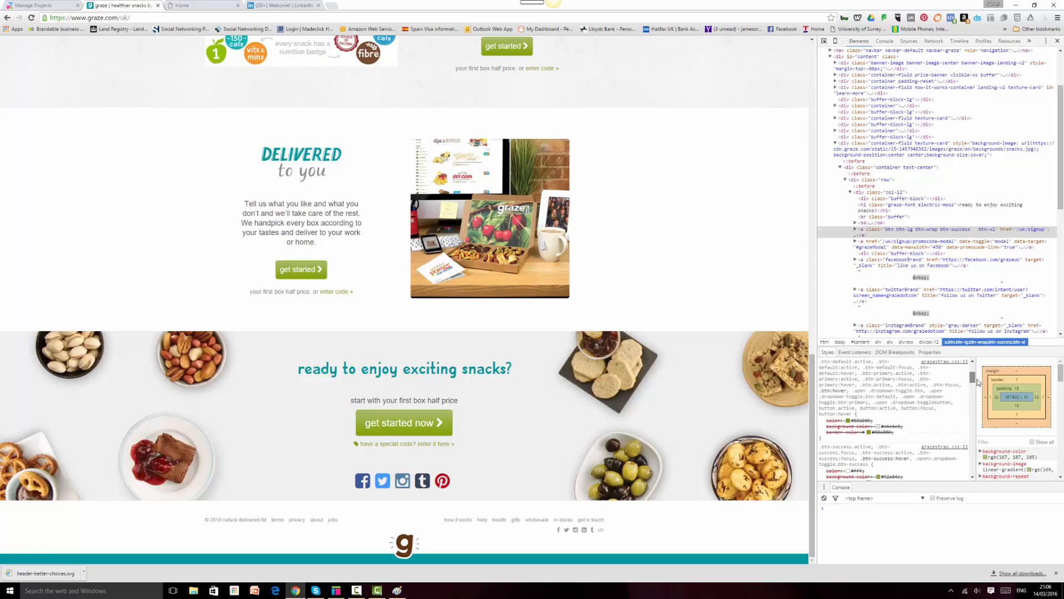
left_click_drag(979, 372, 978, 366)
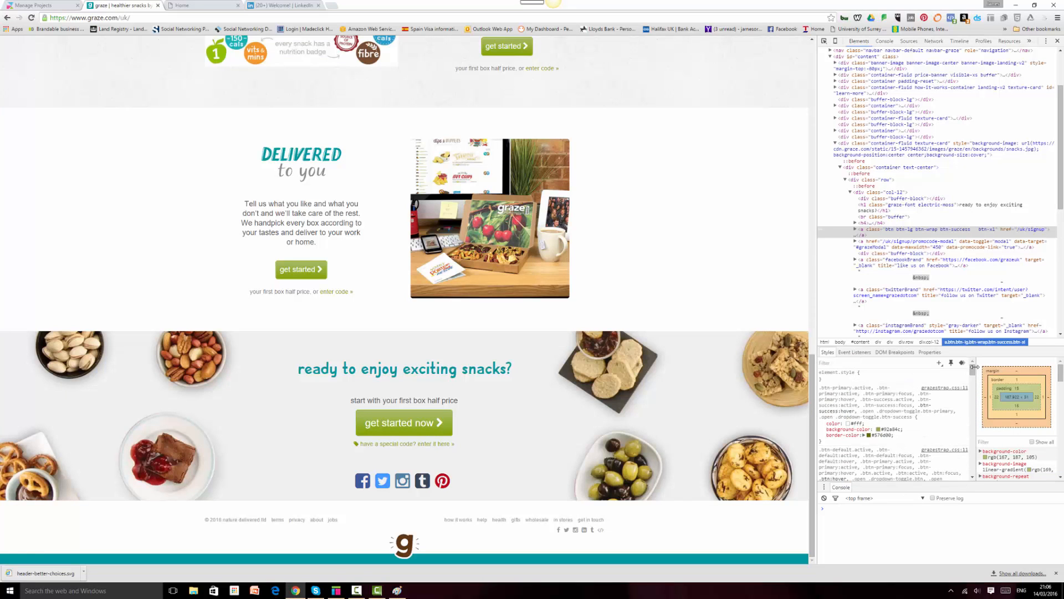
left_click(892, 428)
key("ctrl+c")
Back in Axure RP, apply the copied green hex value as the font colour of the fifth layer's special code text
left_click(336, 591)
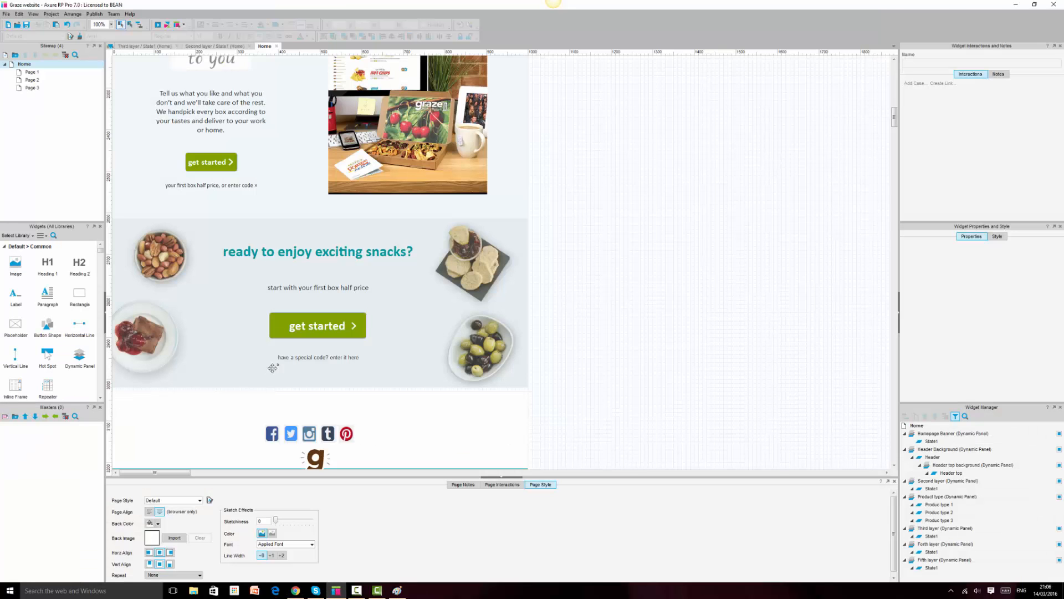
left_click(294, 357)
left_click(295, 357)
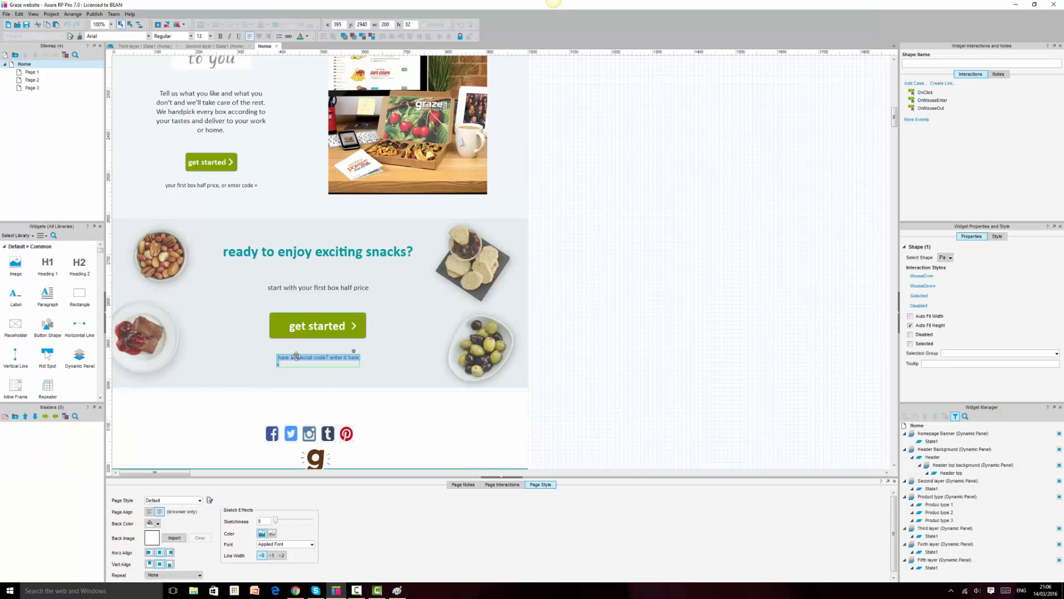
left_click(310, 38)
key("ctrl+v")
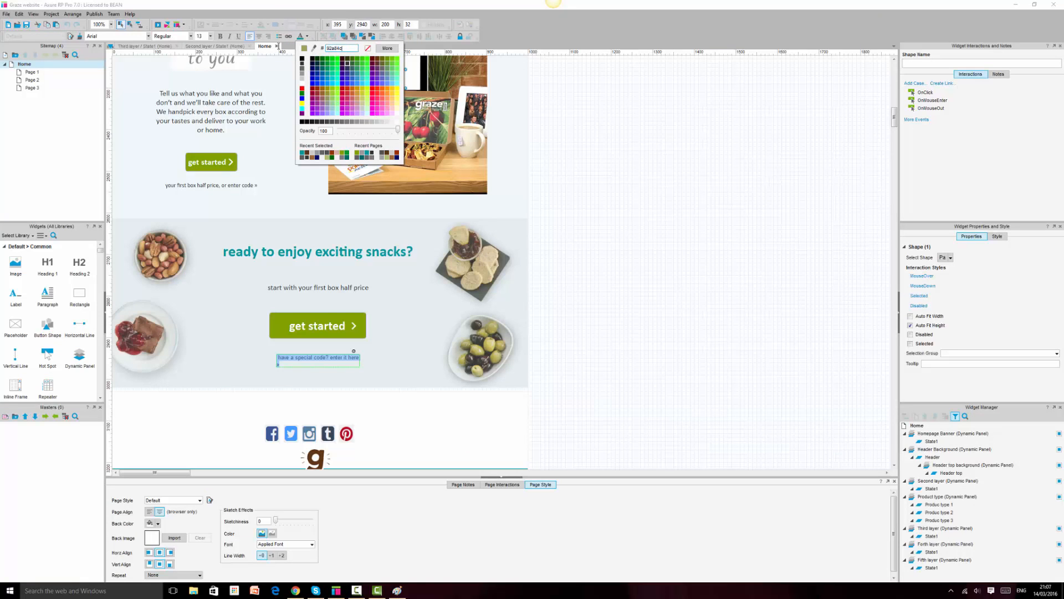
key("Return")
left_click(747, 330)
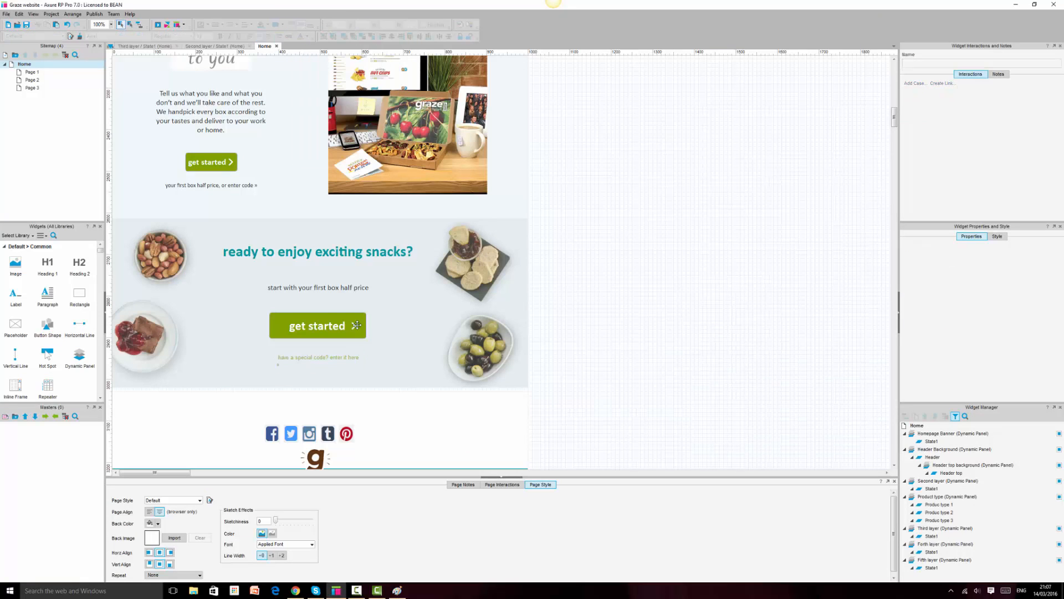
Copy the border-color value from the live button's CSS in Chrome and apply it as line colour to the fifth layer's get started button in Axure RP
left_click(296, 591)
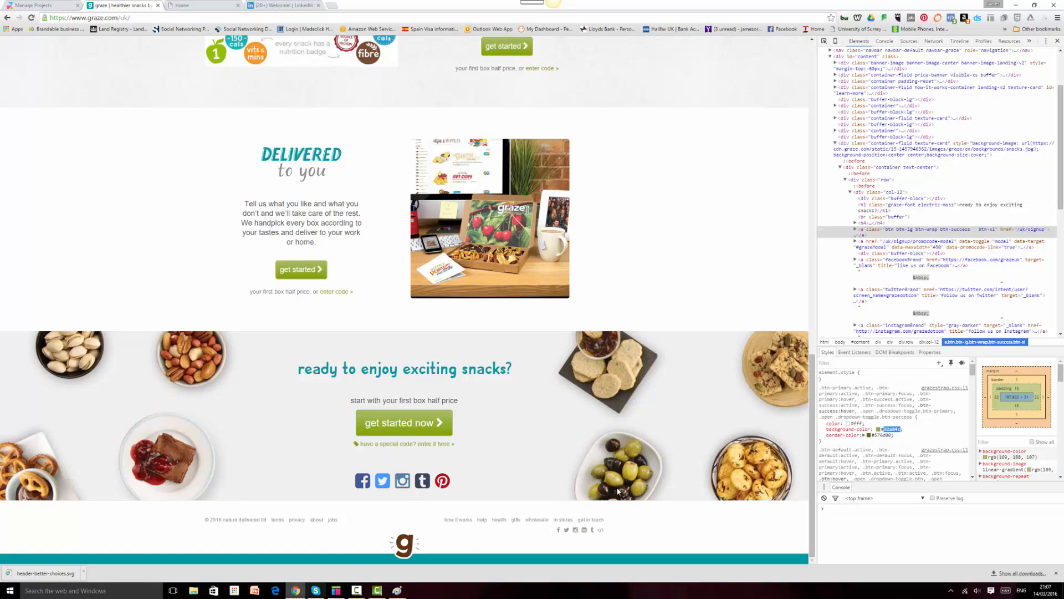
left_click(885, 435)
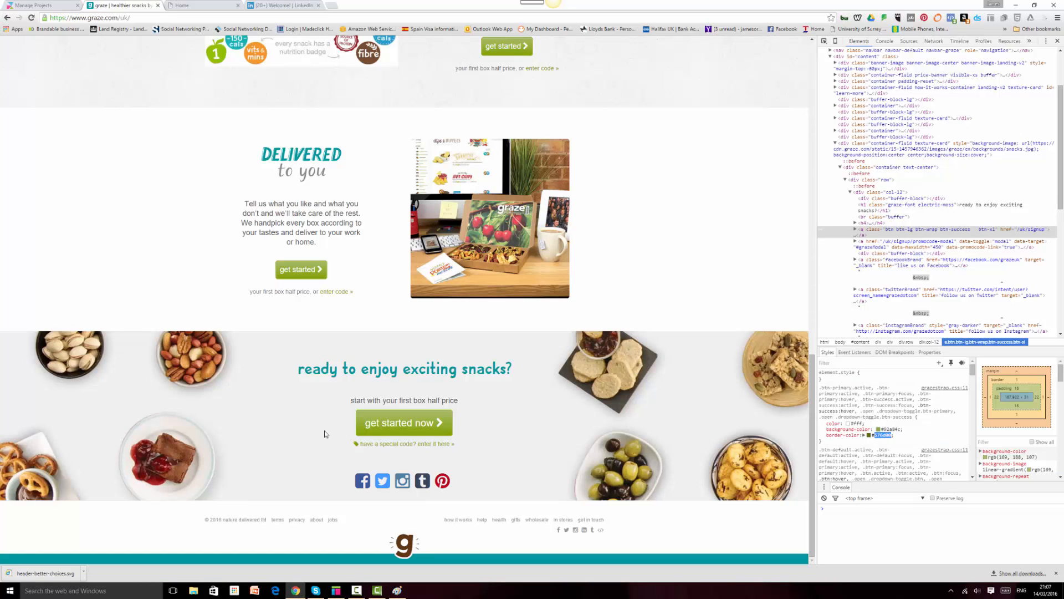
left_click(335, 590)
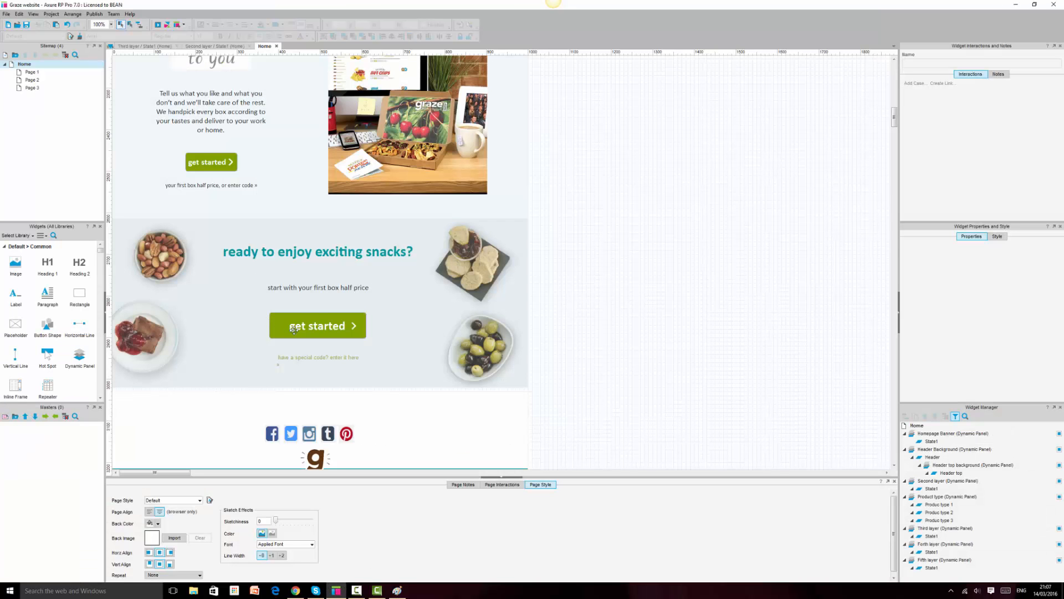
left_click(298, 321)
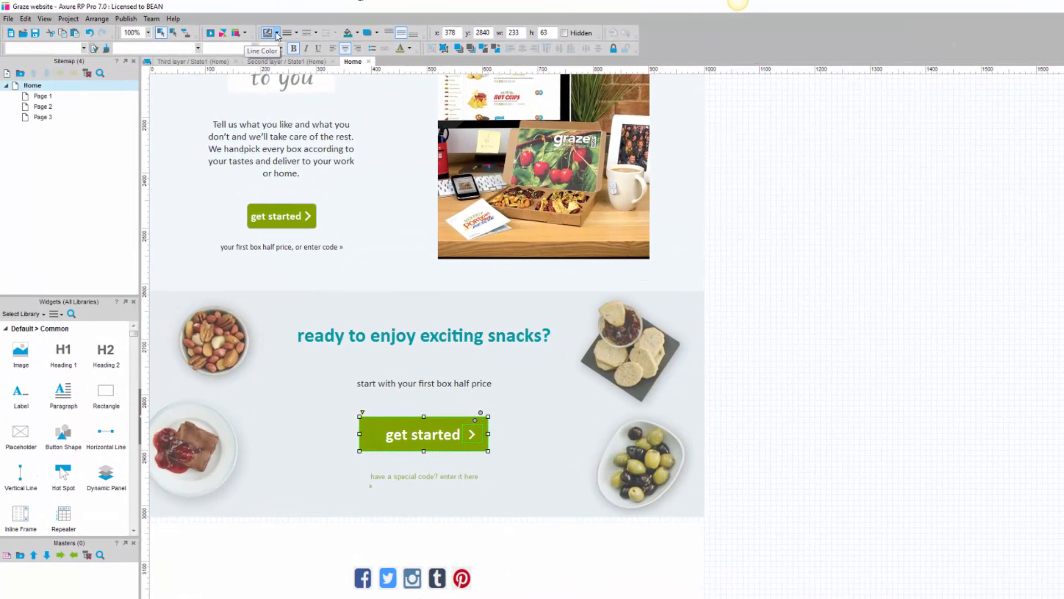
left_click(277, 34)
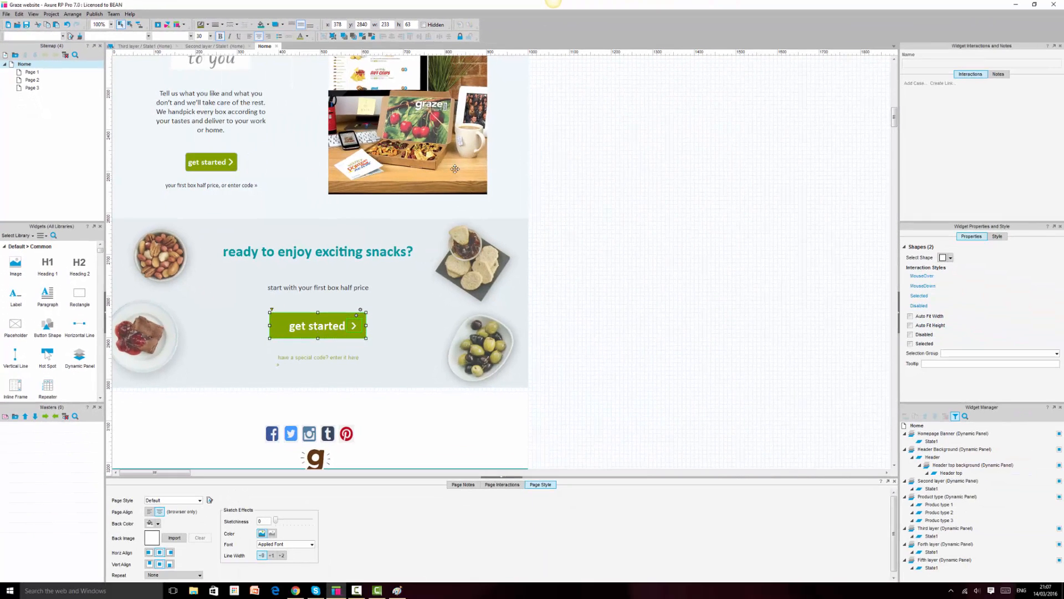
left_click(664, 251)
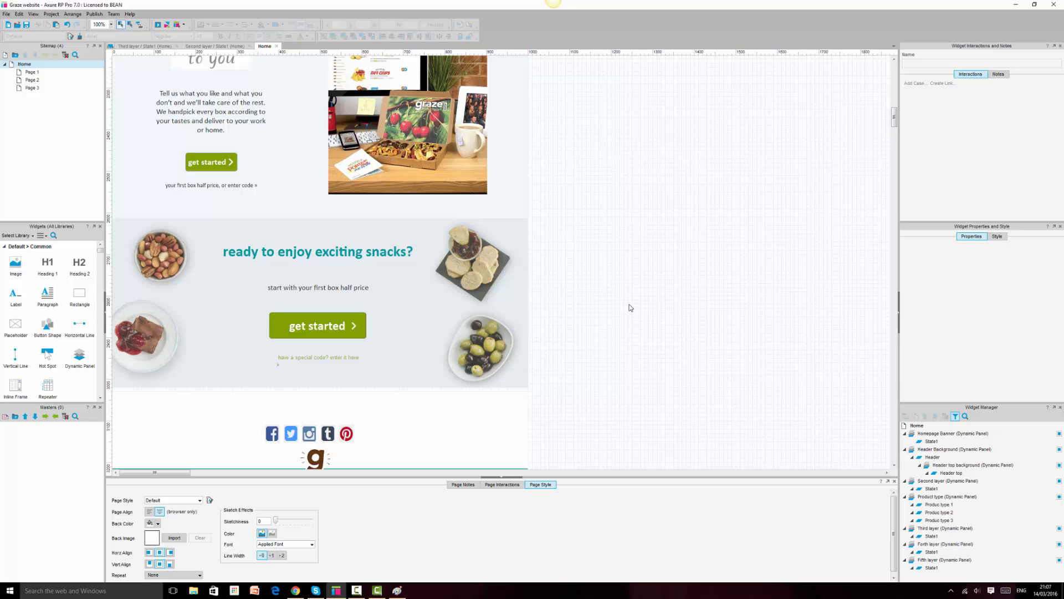
Apply the same line colour to the get started buttons in the delivered to you, better choice and over 100 snacks sections
scroll(630, 308, "up", 5)
scroll(630, 304, "down", 2)
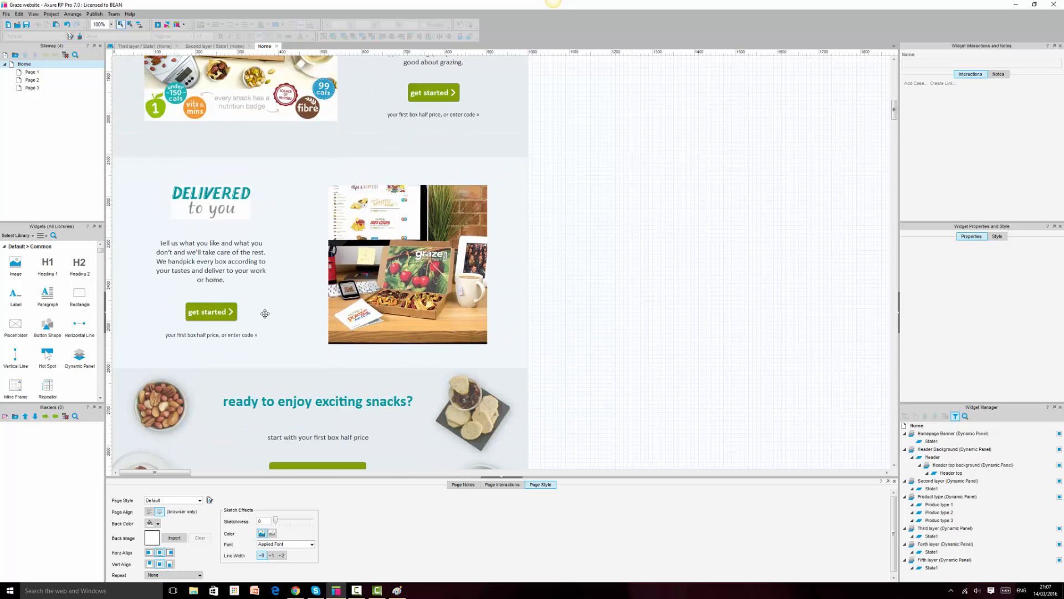
left_click(204, 304)
left_click(206, 306)
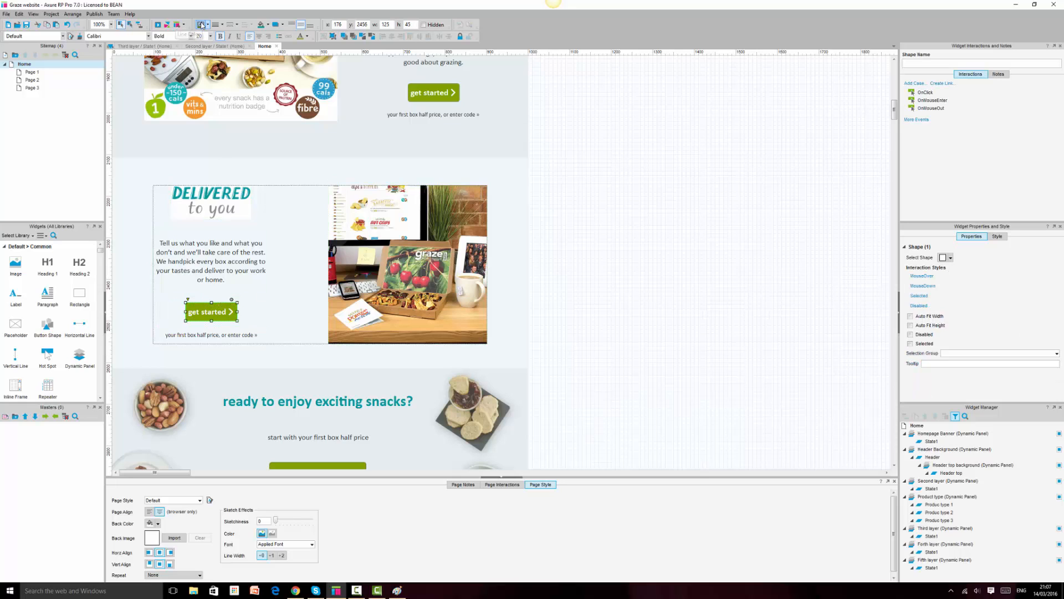
left_click(437, 92)
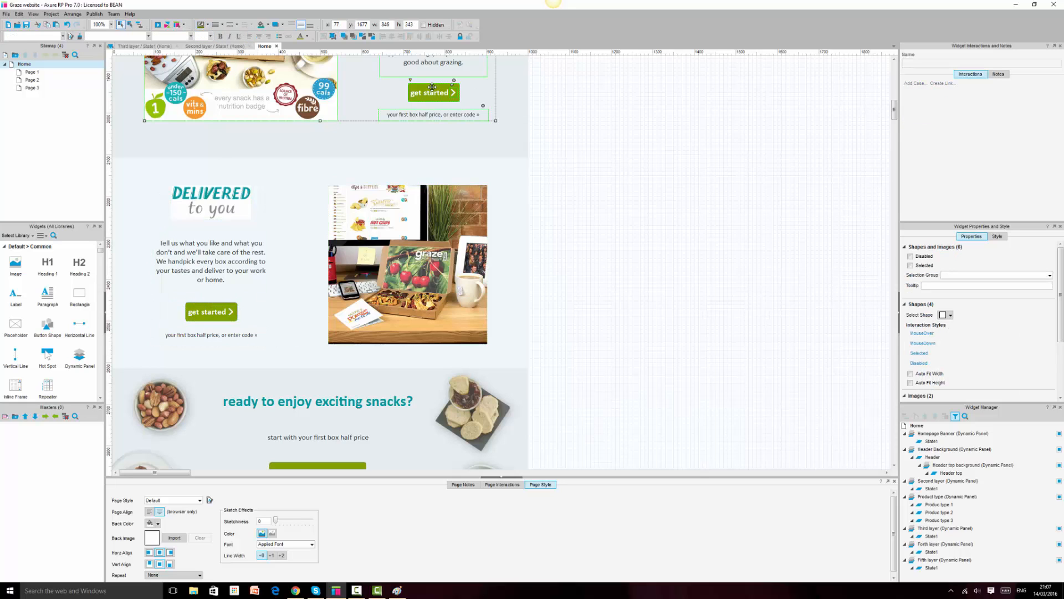
left_click(432, 89)
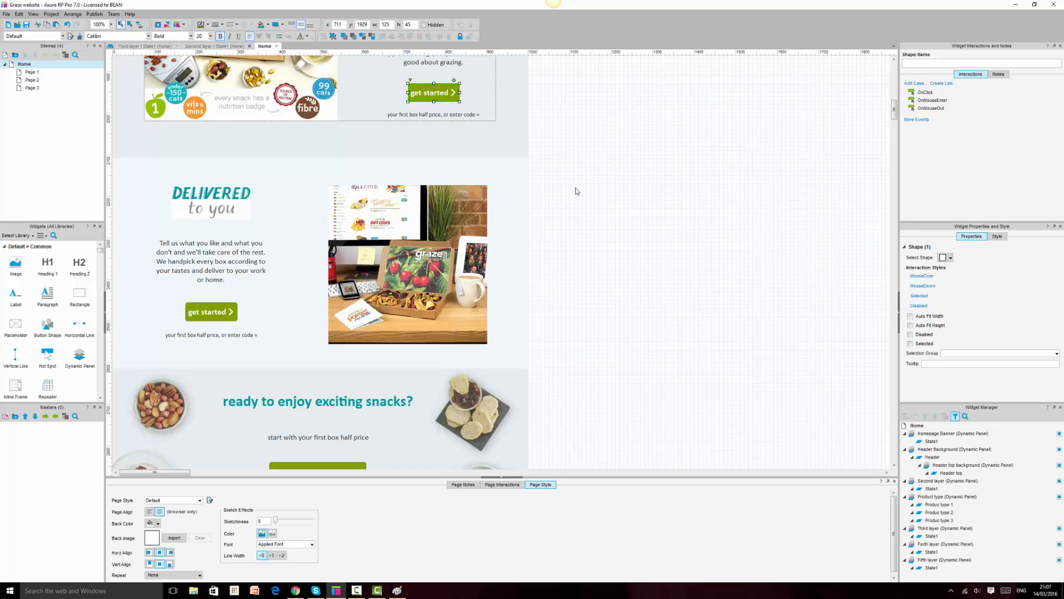
scroll(575, 190, "up", 10)
left_click(194, 249)
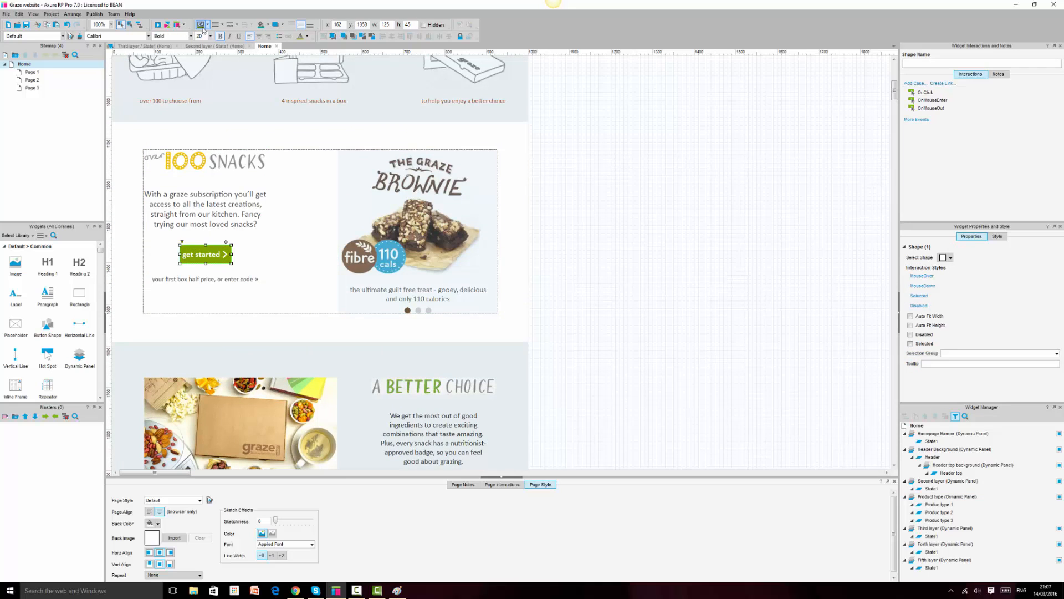
left_click(589, 206)
Review the Home page layout, reload its prototype preview in Chrome and compare the snacks section and footer with the live graze page
scroll(589, 206, "up", 6)
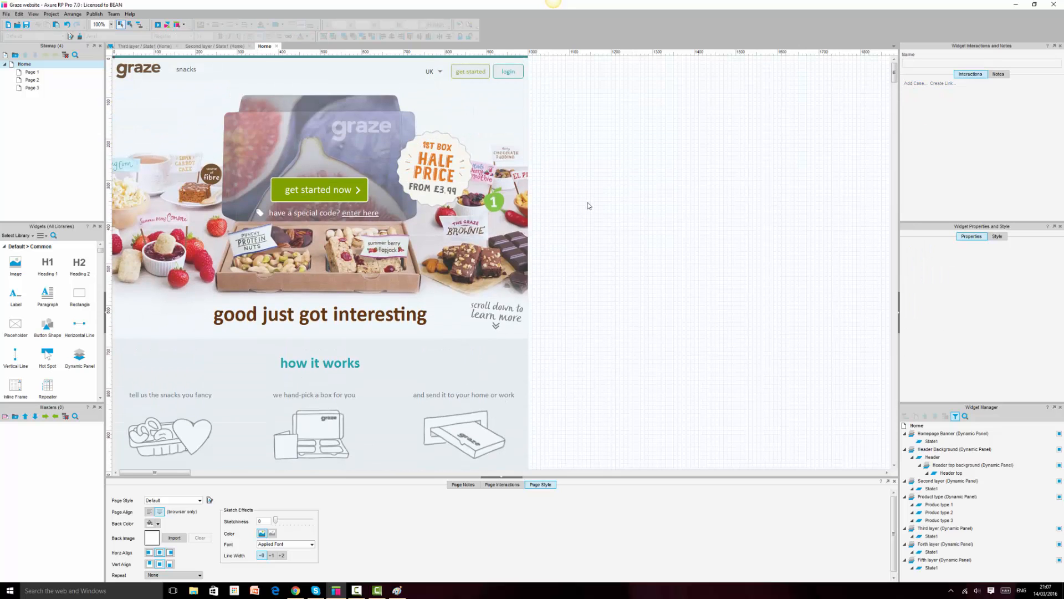
scroll(590, 204, "down", 18)
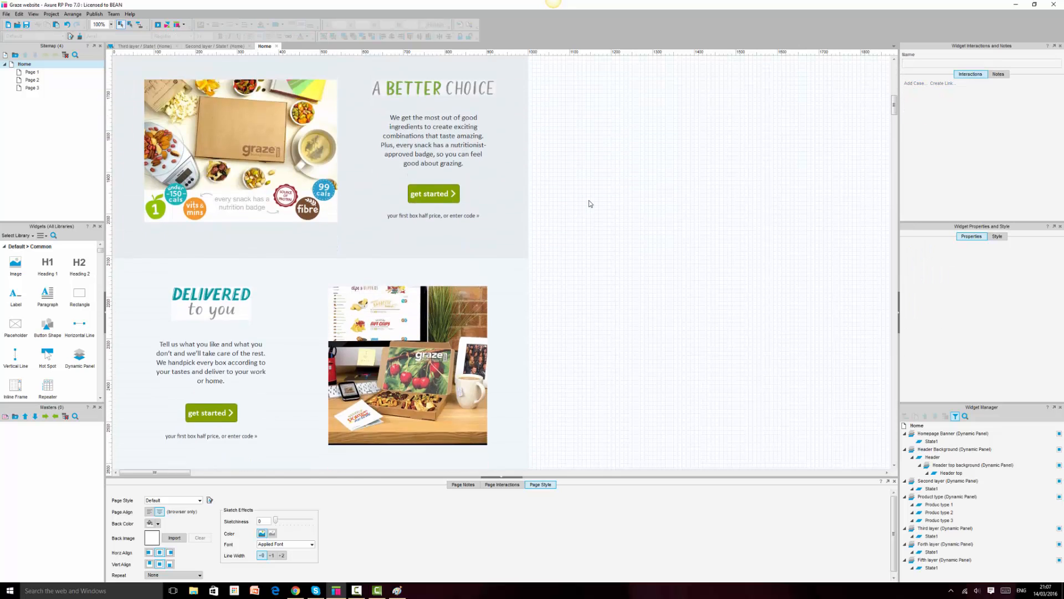
scroll(590, 204, "down", 3)
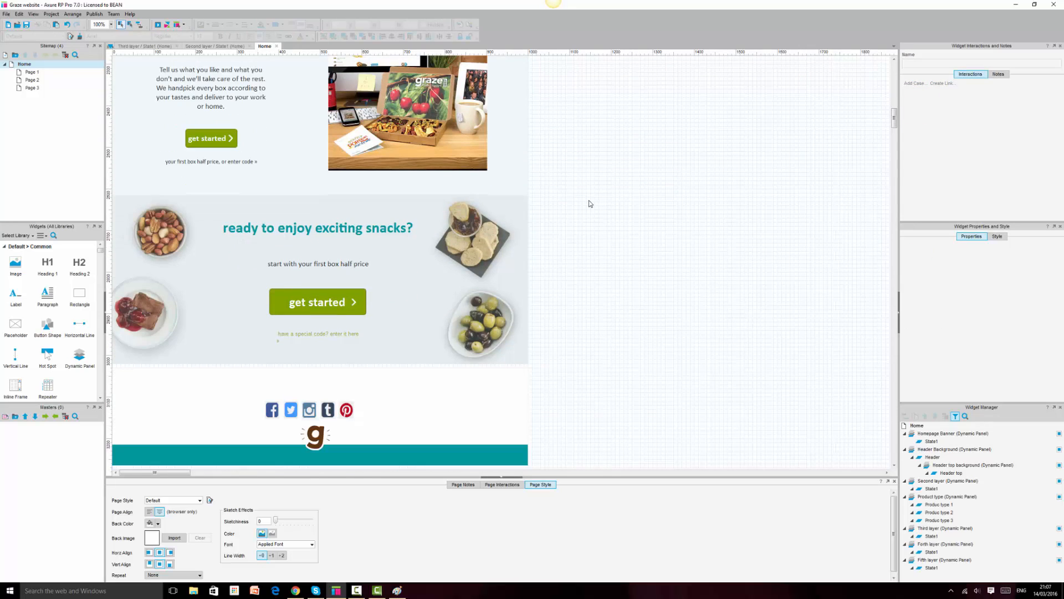
scroll(590, 204, "down", 3)
left_click(296, 590)
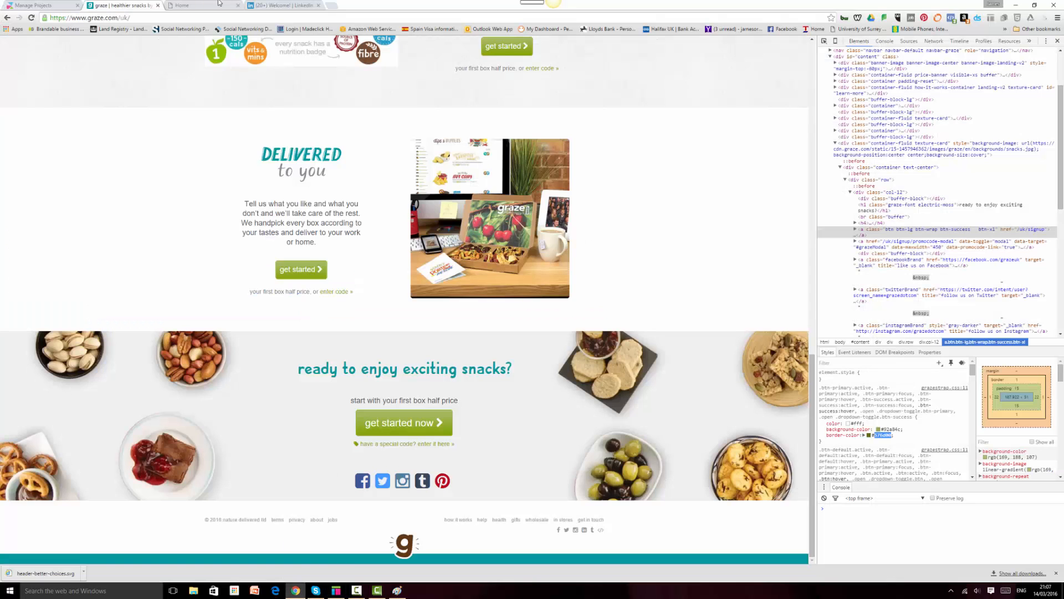
left_click(216, 5)
left_click(32, 18)
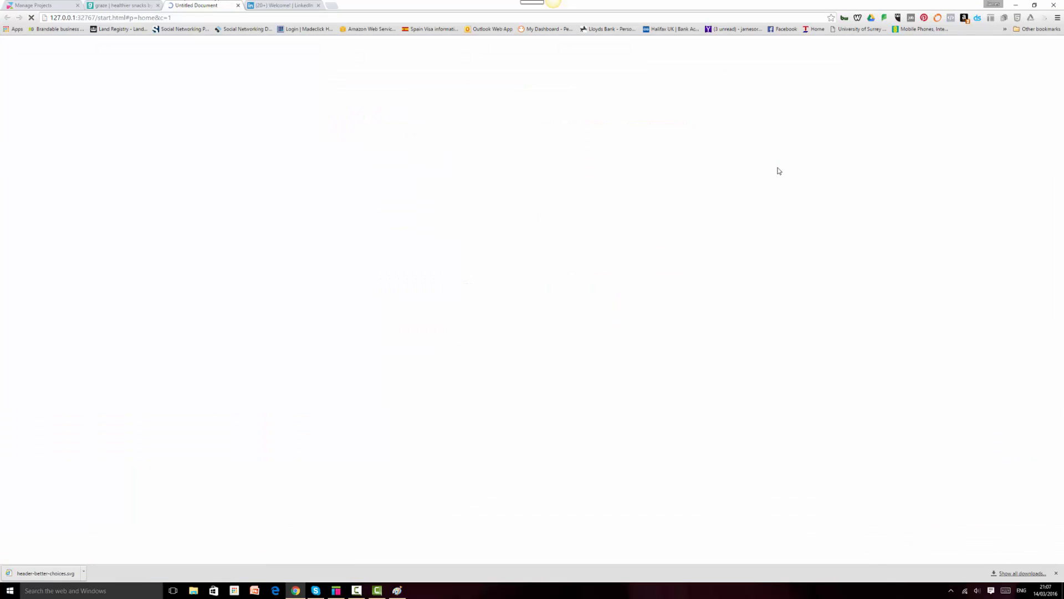
scroll(901, 271, "down", 10)
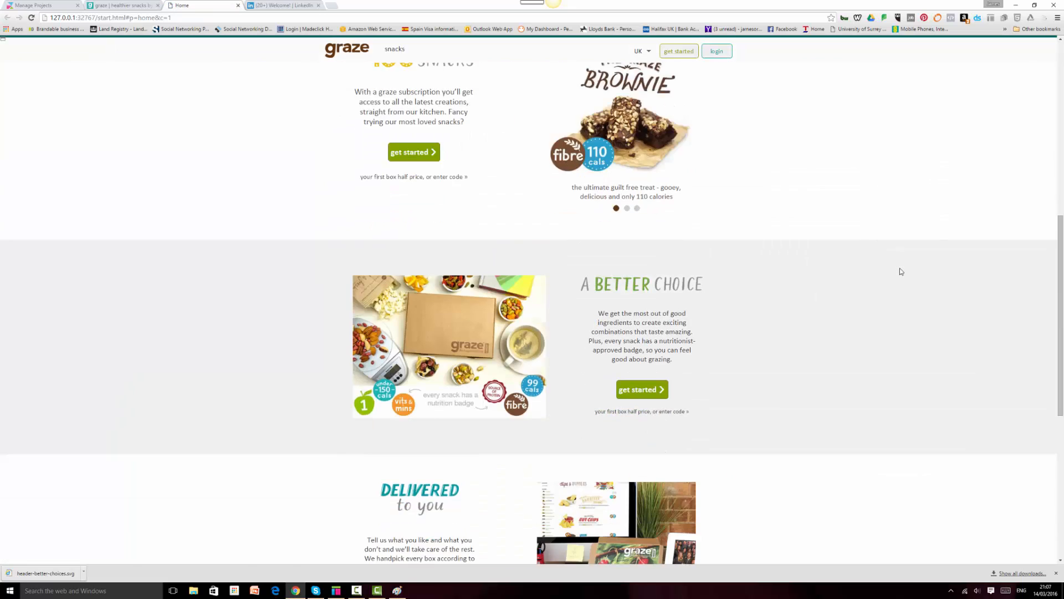
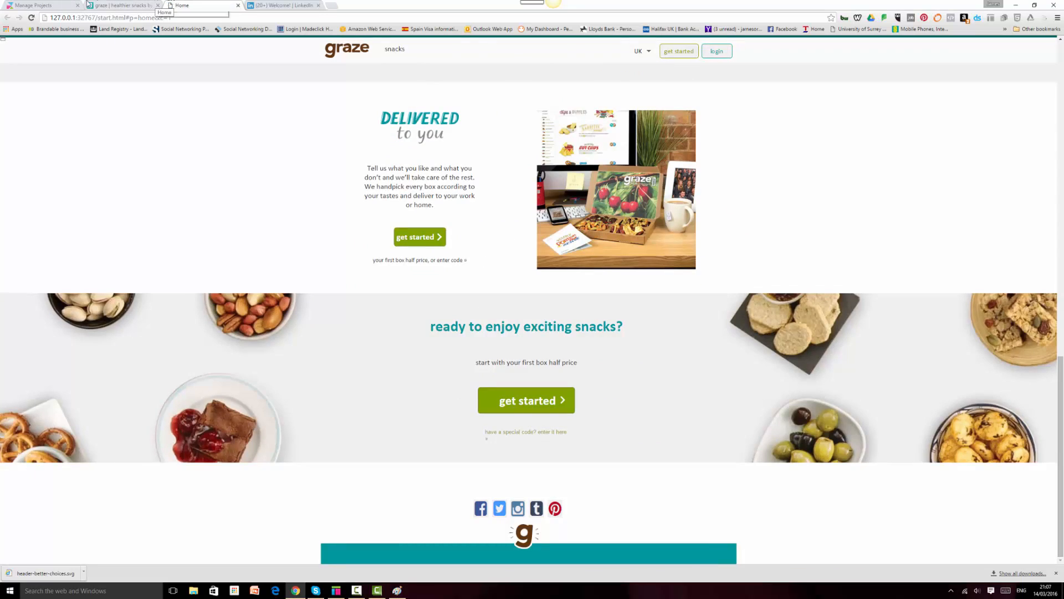
left_click(122, 5)
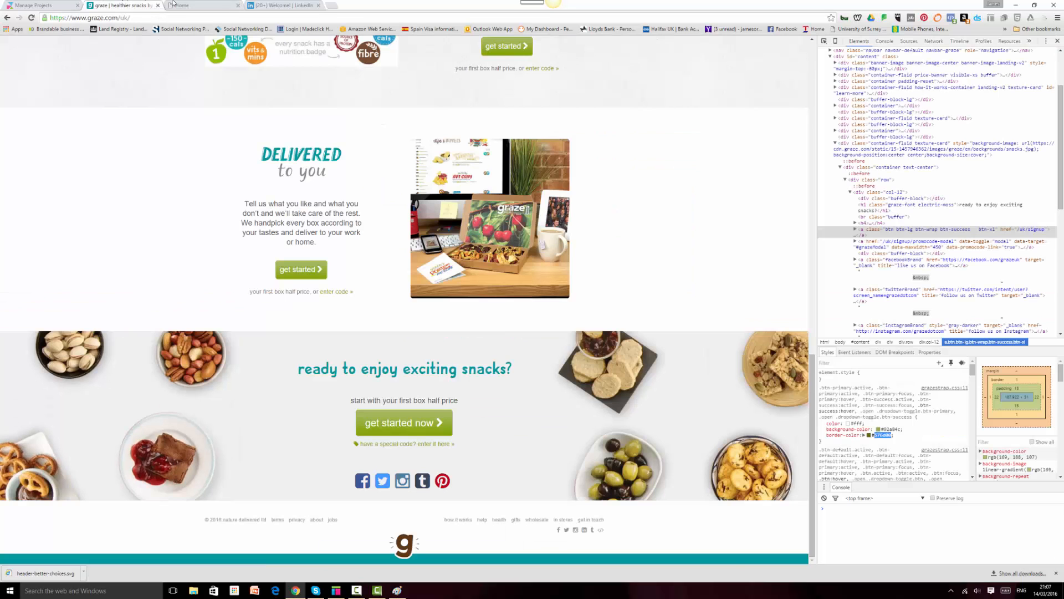
left_click(201, 4)
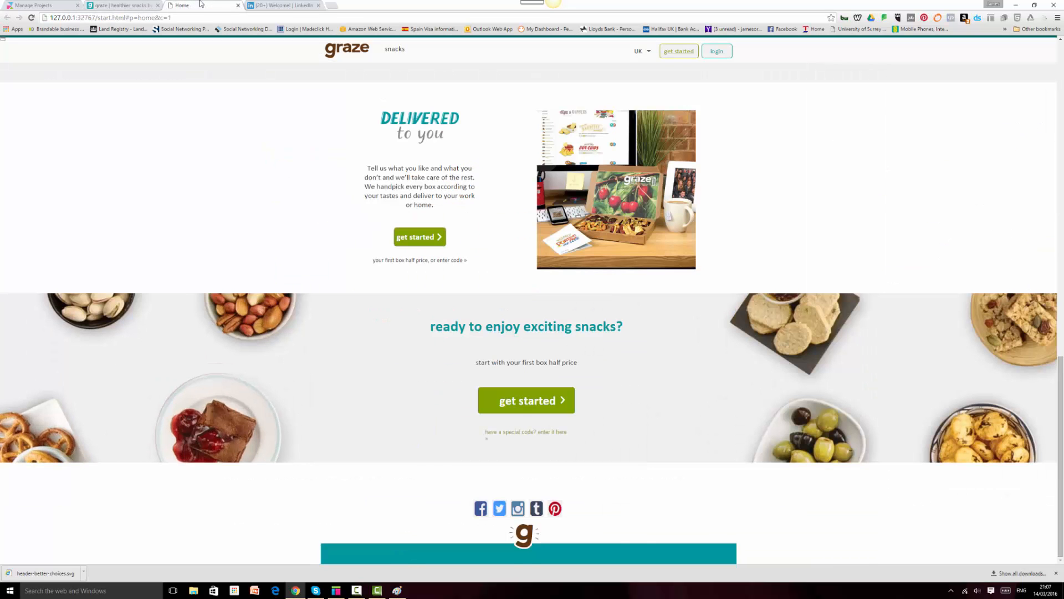
left_click(132, 4)
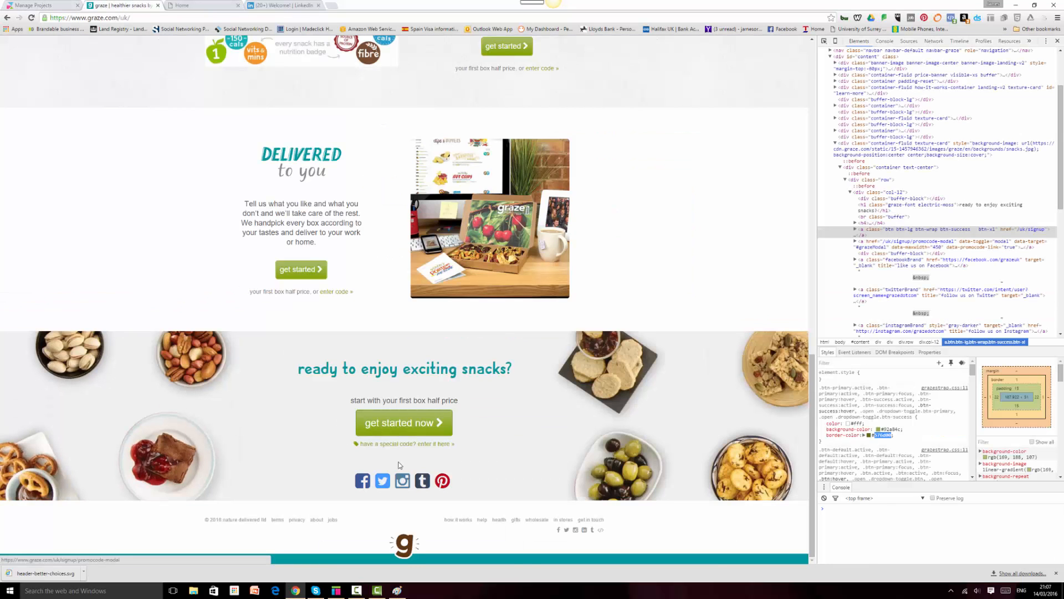
Back in Axure RP, centre the special code text within its box and widen it to 217 px so it fits on one line
left_click(336, 590)
left_click(301, 209)
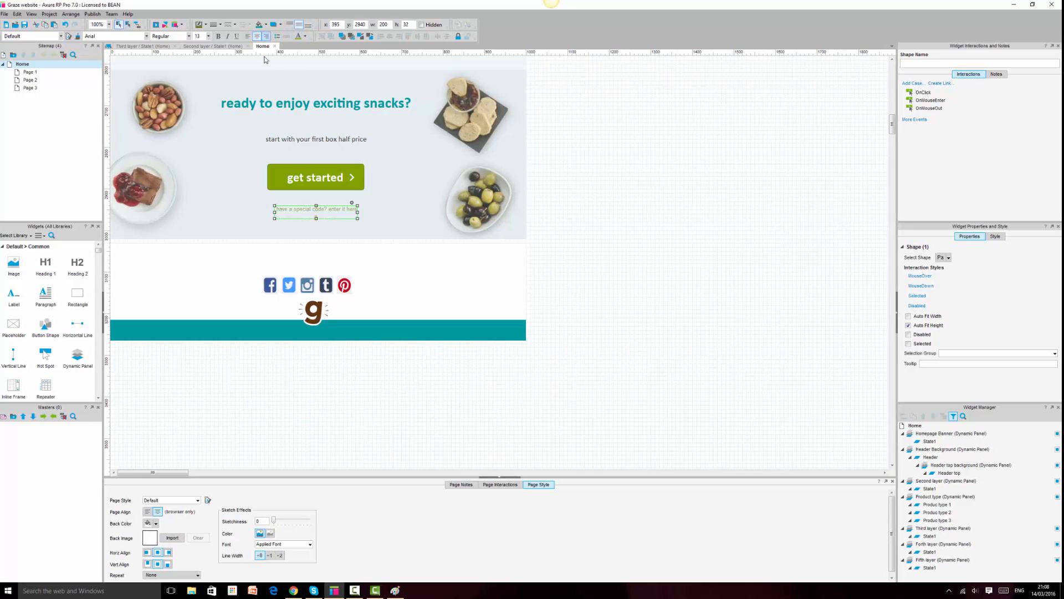
left_click_drag(275, 213, 267, 214)
Move the half-price text, get started button and special code text closer together, placing the special code text at about x 378, y 2863
left_click_drag(313, 212, 316, 131)
left_click(316, 138)
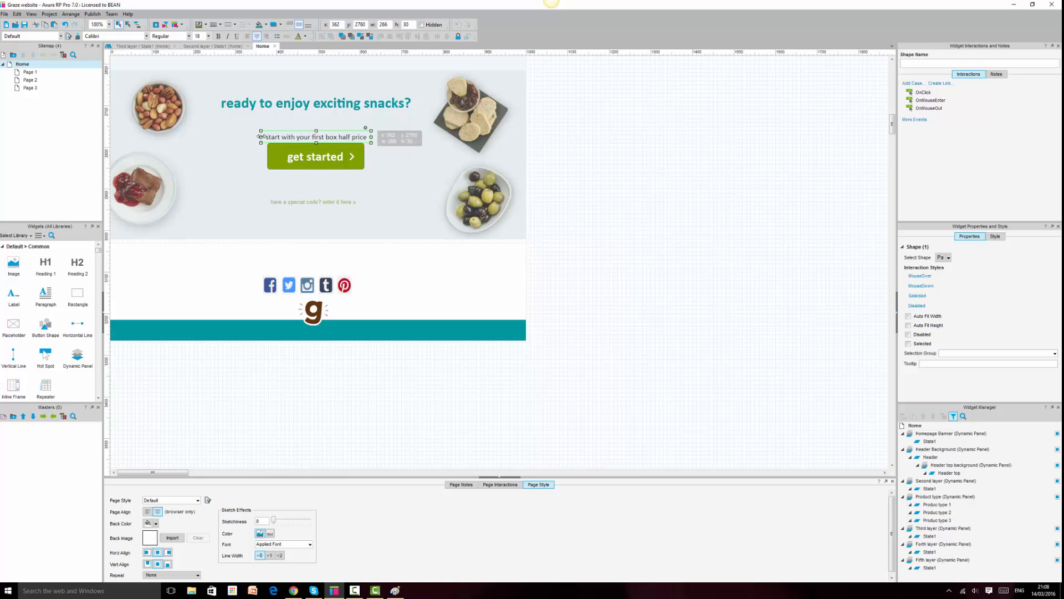
left_click(311, 202)
left_click_drag(313, 205, 313, 187)
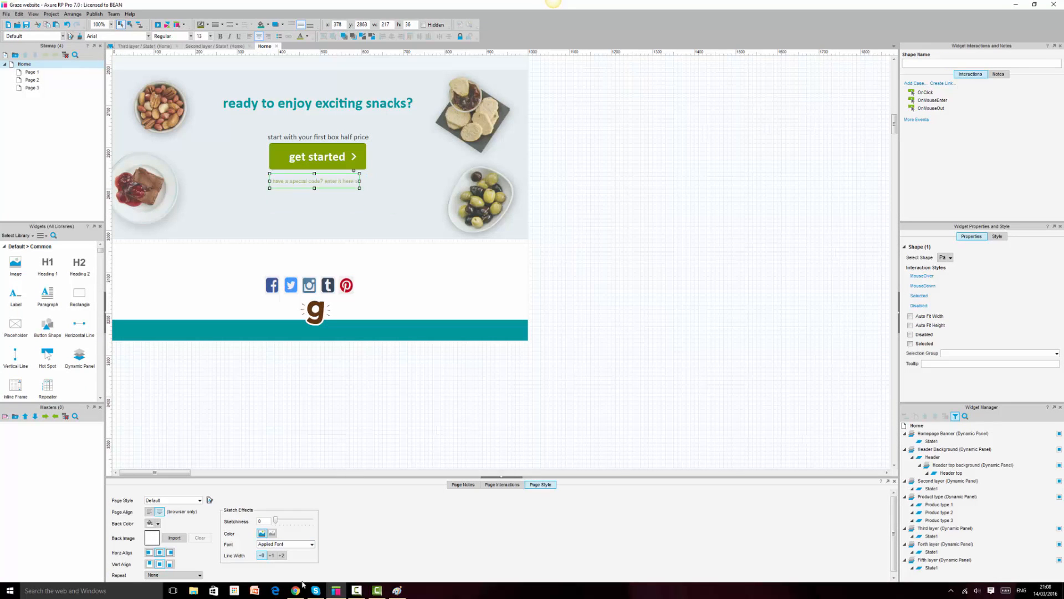
left_click(295, 591)
left_click(336, 591)
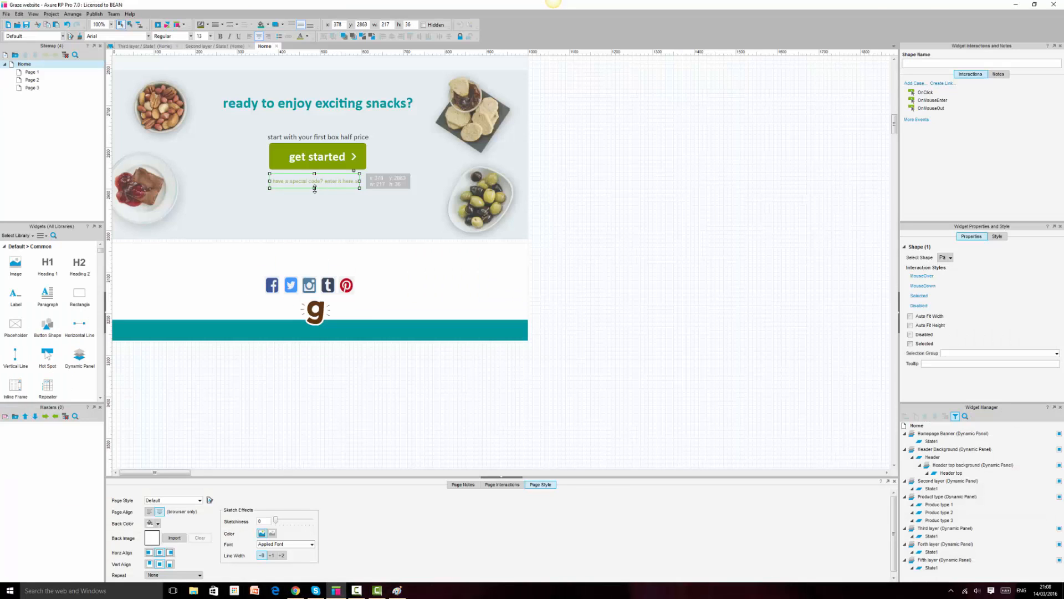
Copy the tag icon from the homepage banner's special code line down into the how it works section and colour it green
scroll(649, 244, "up", 20)
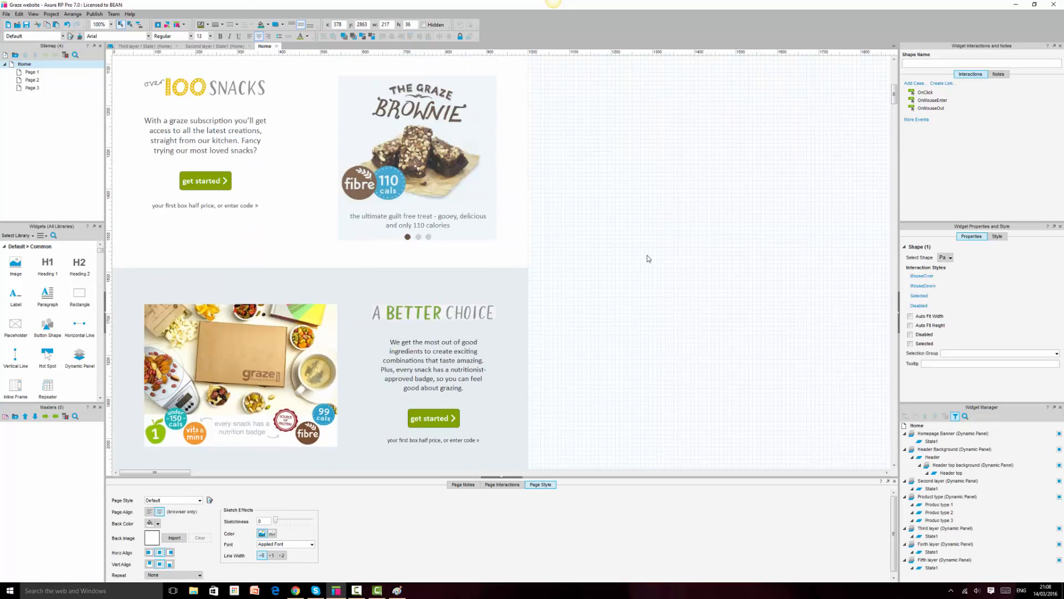
scroll(648, 259, "up", 5)
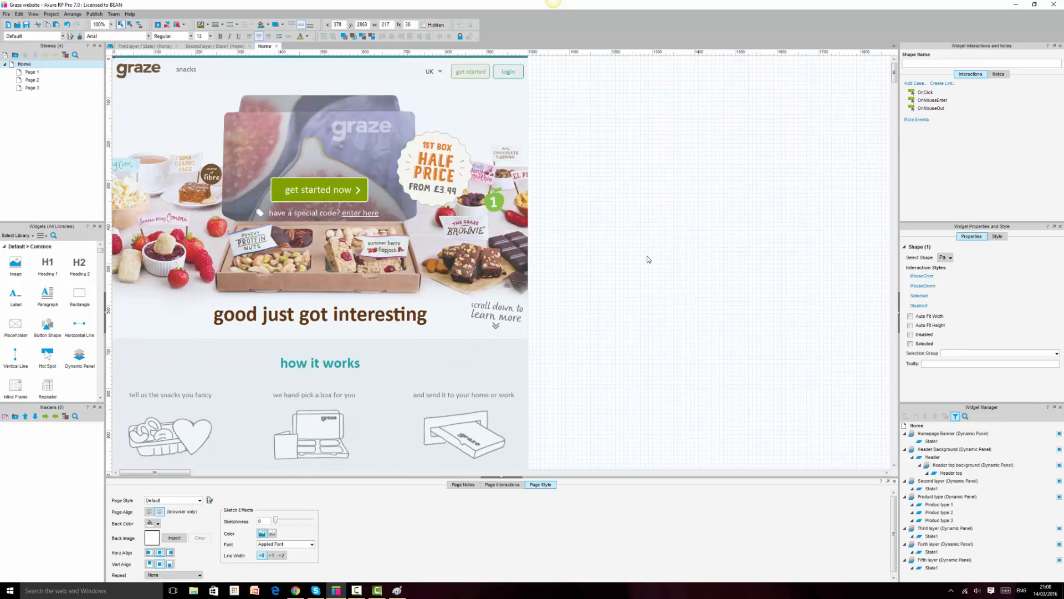
left_click(261, 213)
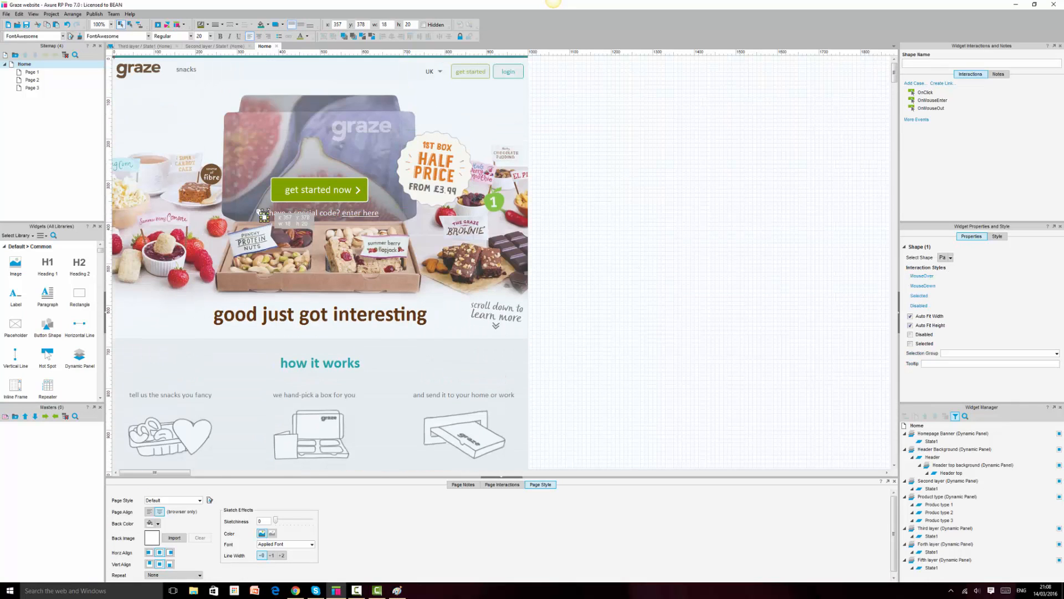
left_click_drag(264, 218, 376, 433)
scroll(569, 255, "down", 3)
scroll(568, 255, "down", 2)
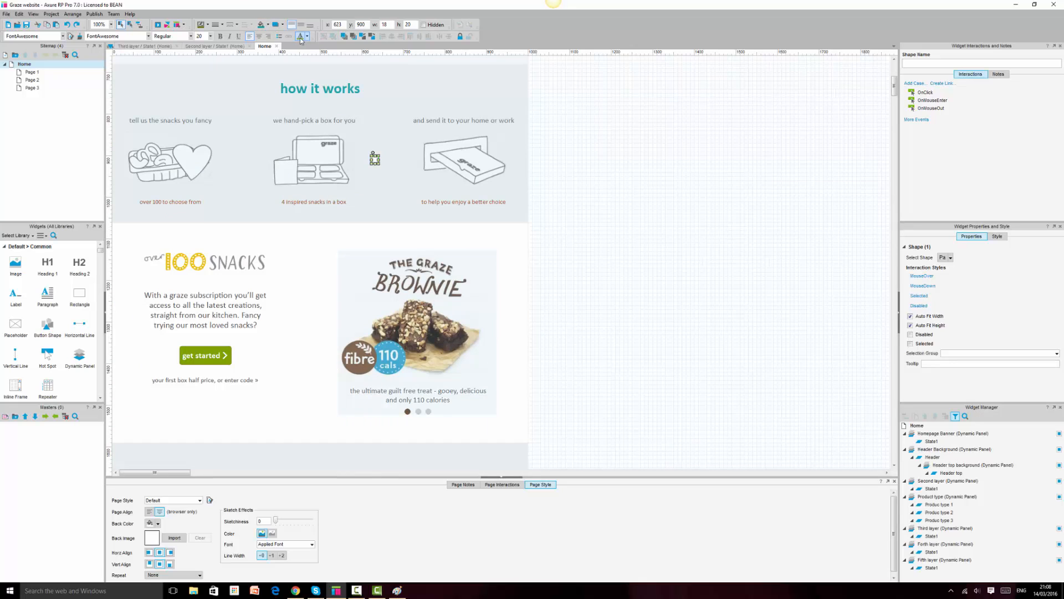
left_click(377, 160)
Move the green tag icon down to the start of the fifth layer's special code text, at about x 360, y 2871
left_click_drag(376, 159, 318, 366)
scroll(327, 332, "down", 3)
left_click_drag(317, 218, 304, 285)
scroll(354, 333, "down", 3)
scroll(332, 288, "down", 5)
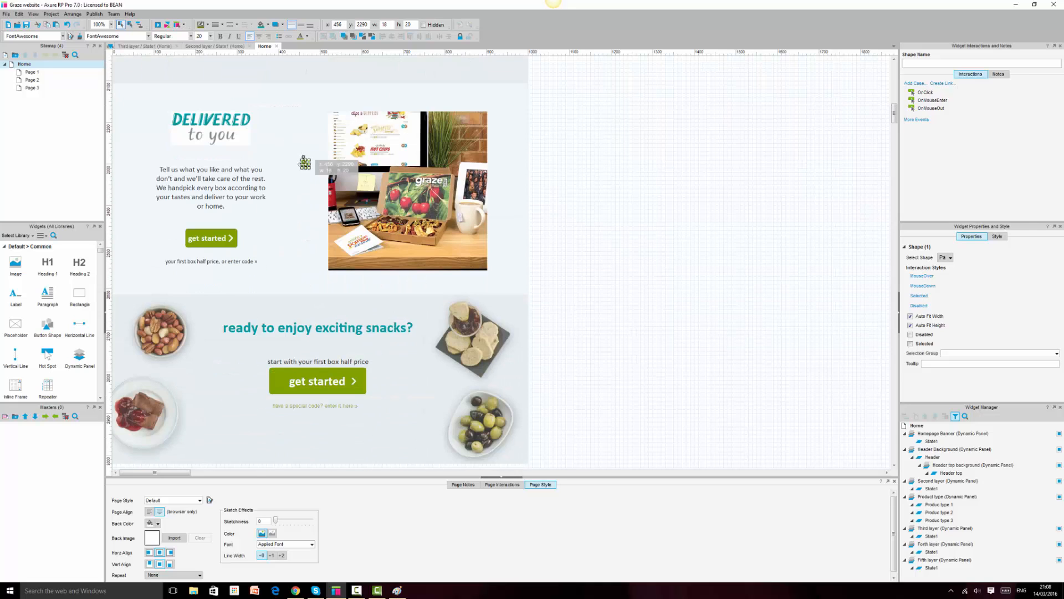
left_click_drag(305, 162, 266, 404)
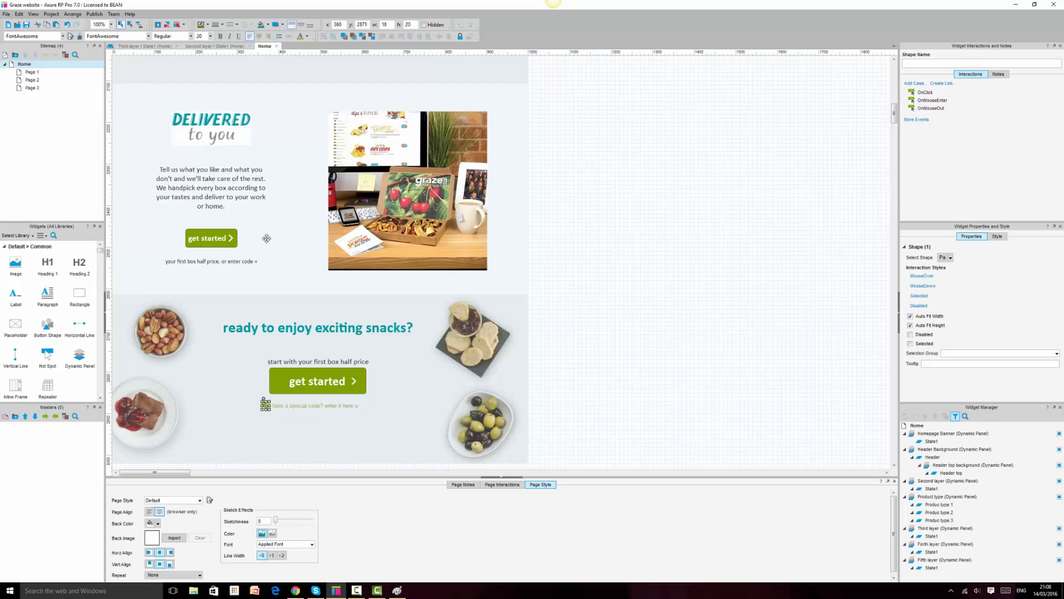
Set the special code text to Calibri at size 16, comparing it with the live graze page in Chrome
left_click(317, 407)
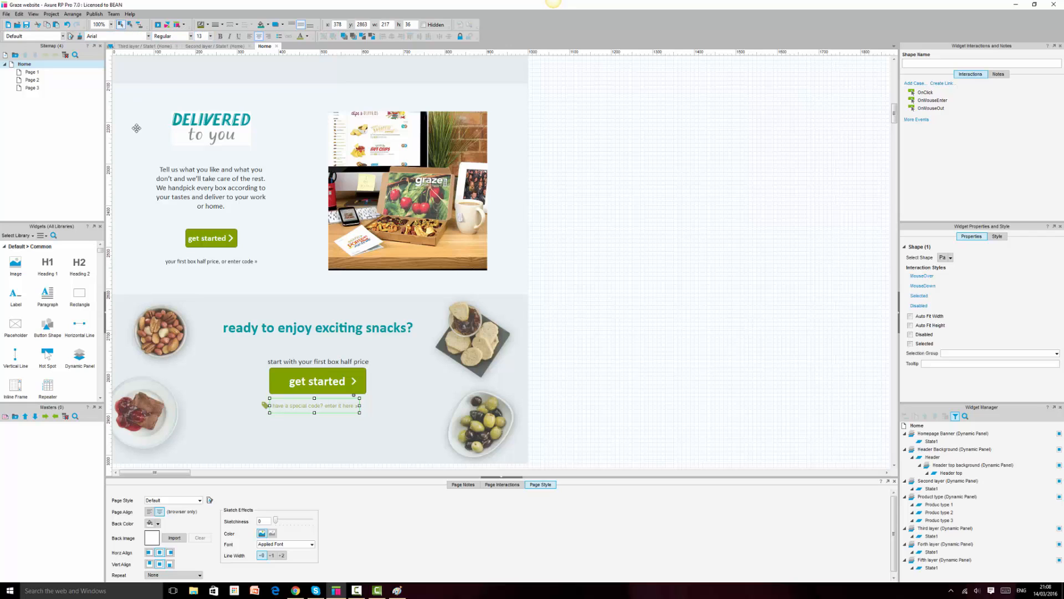
left_click(149, 36)
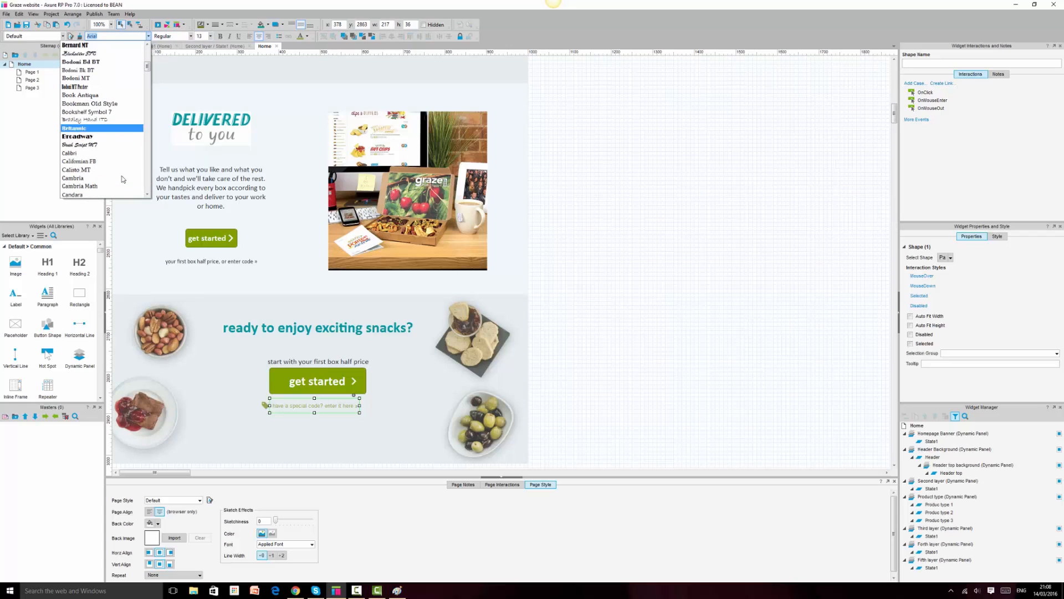
left_click(81, 161)
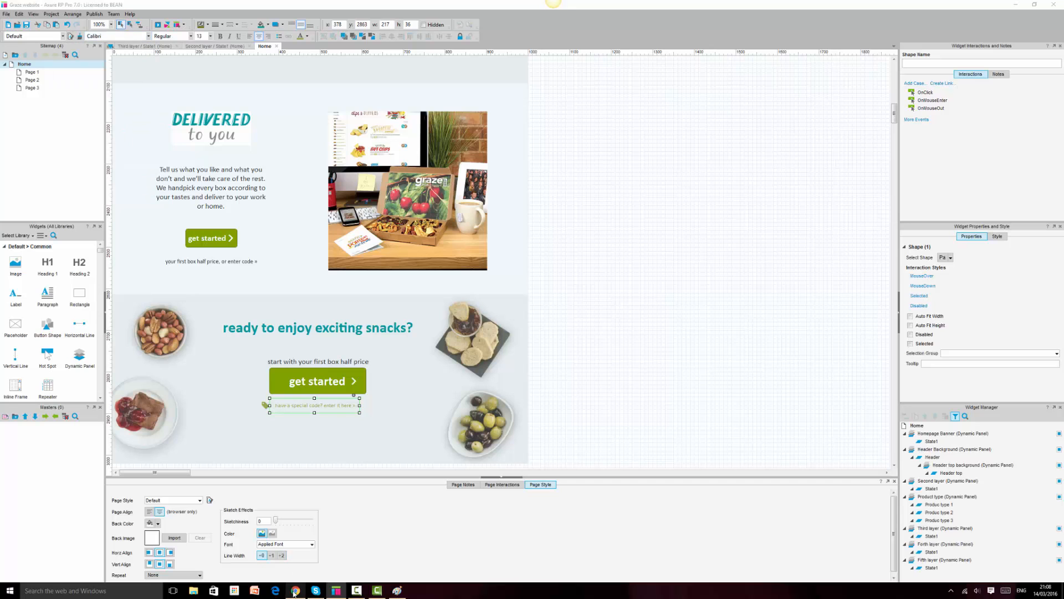
left_click(295, 591)
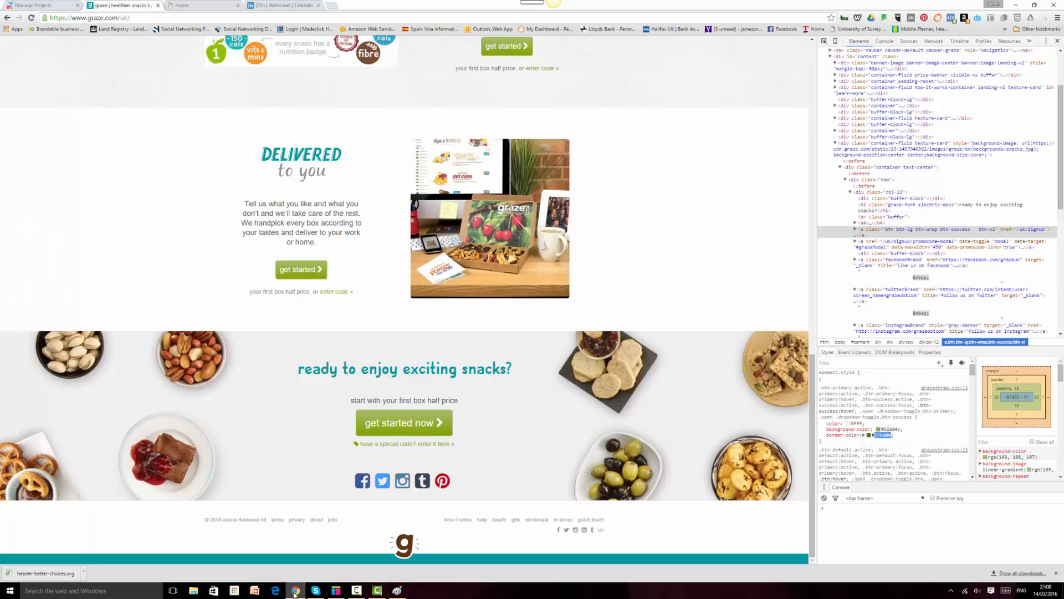
left_click(295, 592)
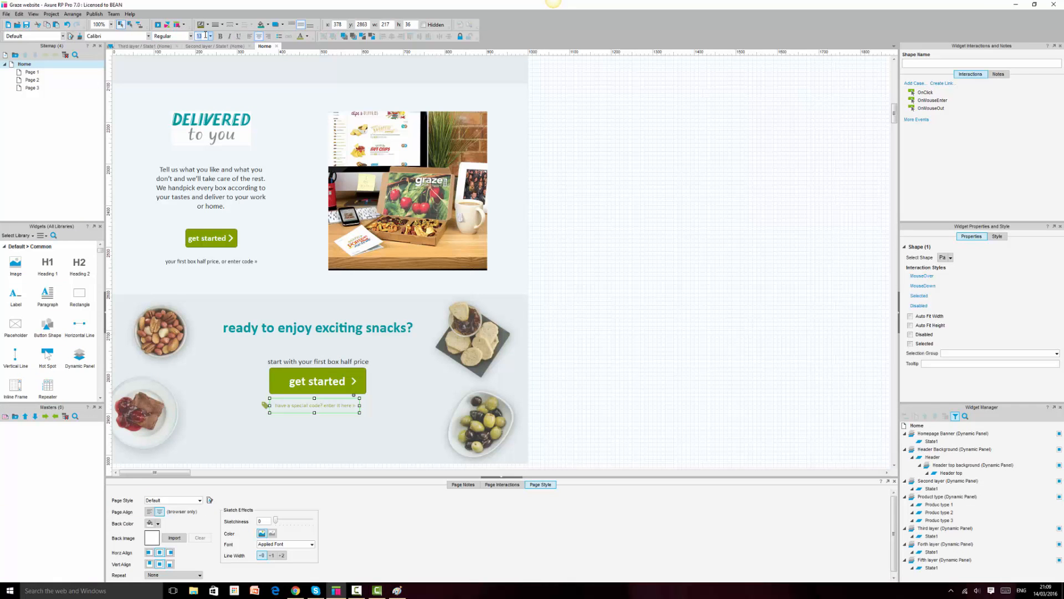
type("16")
key("Return")
Widen the special code text box to about 274 px so its text fits on one line
left_click(360, 405)
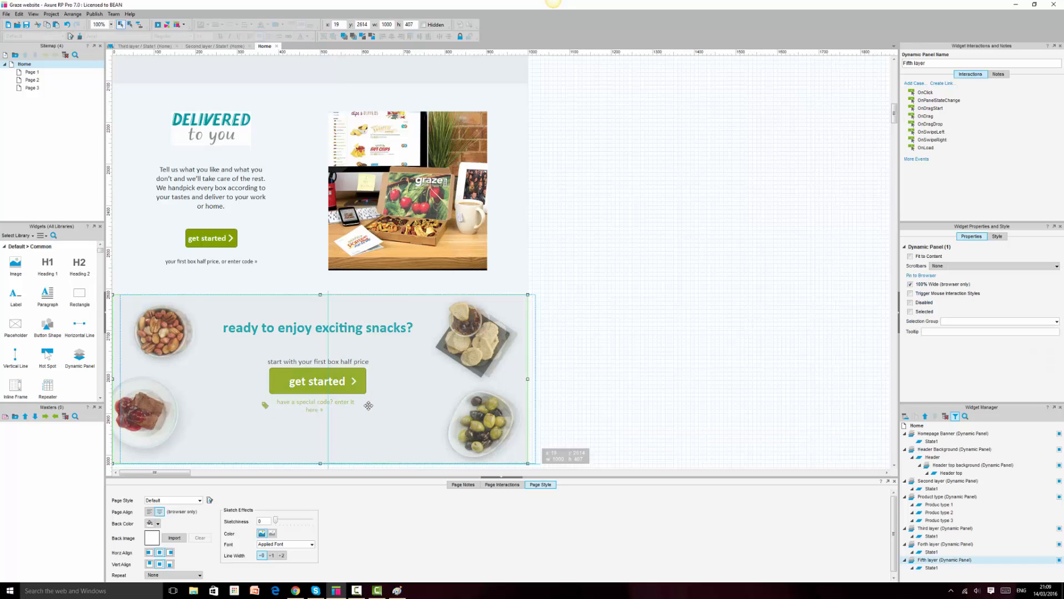
left_click(360, 401)
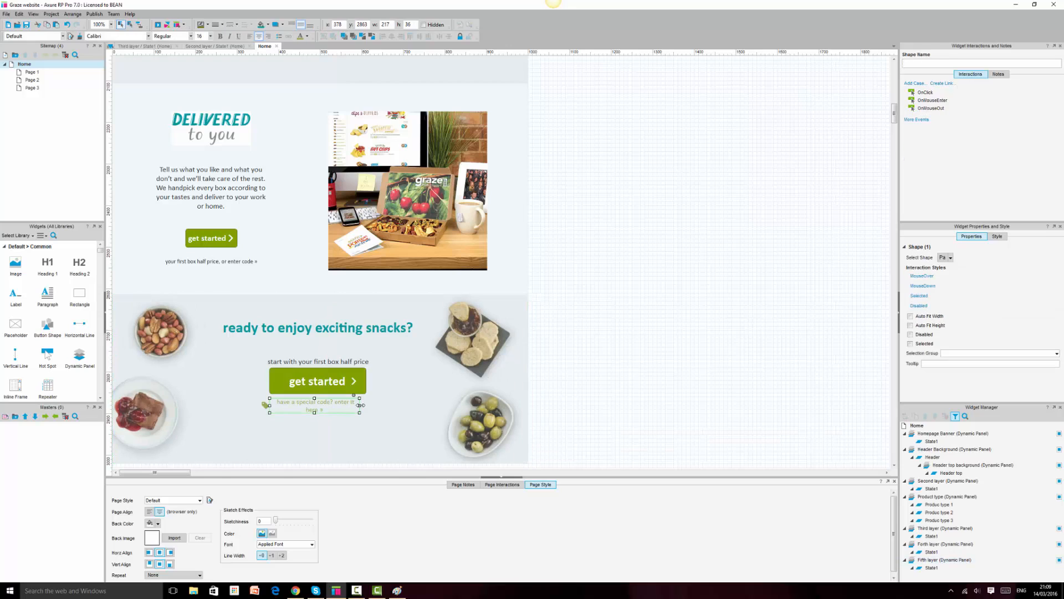
left_click_drag(362, 405, 384, 405)
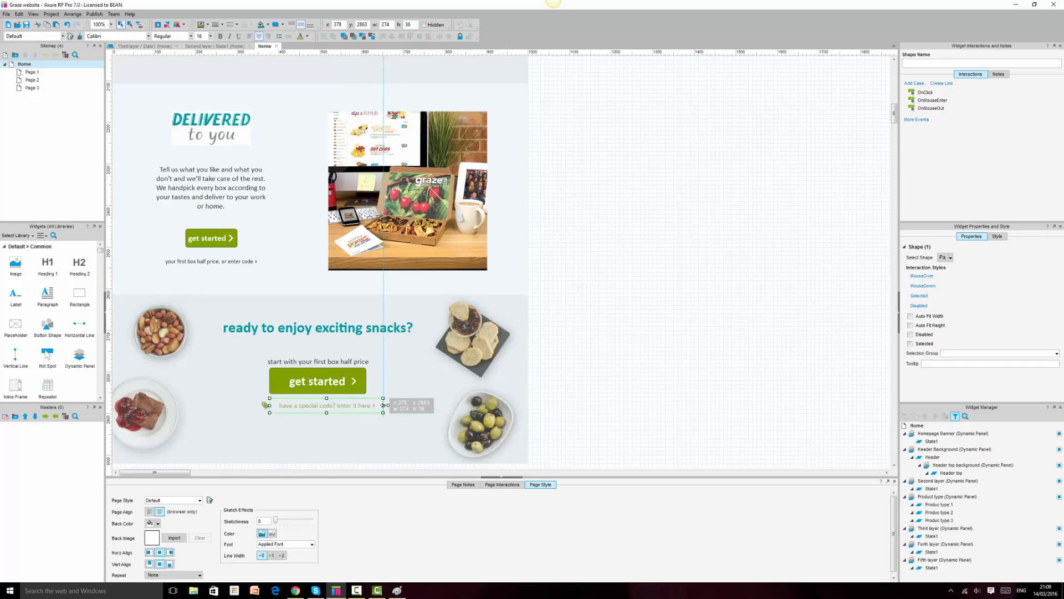
left_click_drag(384, 406, 384, 405)
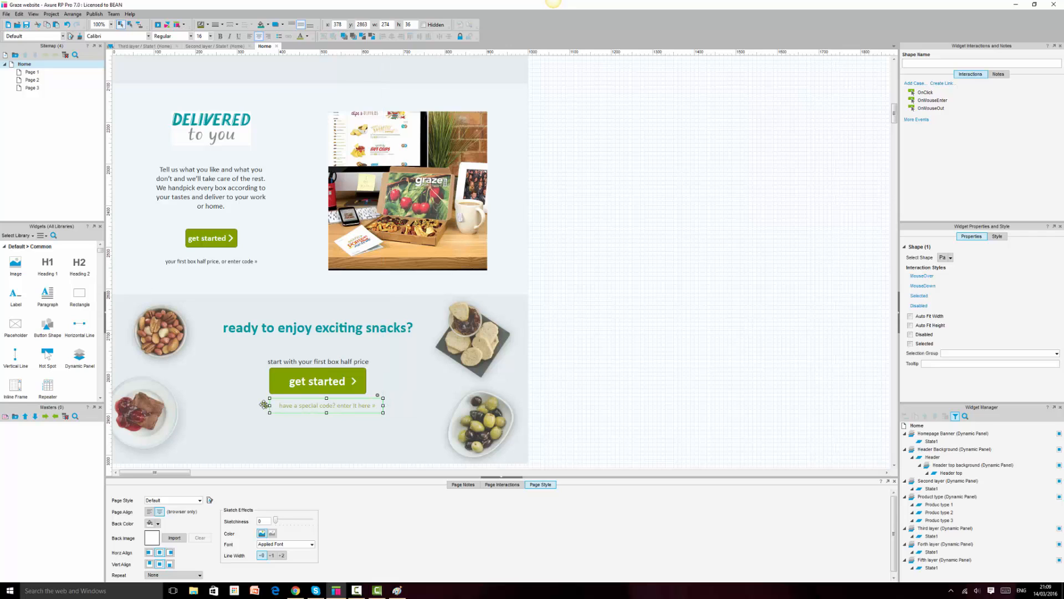
Set the tag icon's font size to 16 and narrow the special code text box to about 250 px
left_click(265, 404)
left_click(202, 38)
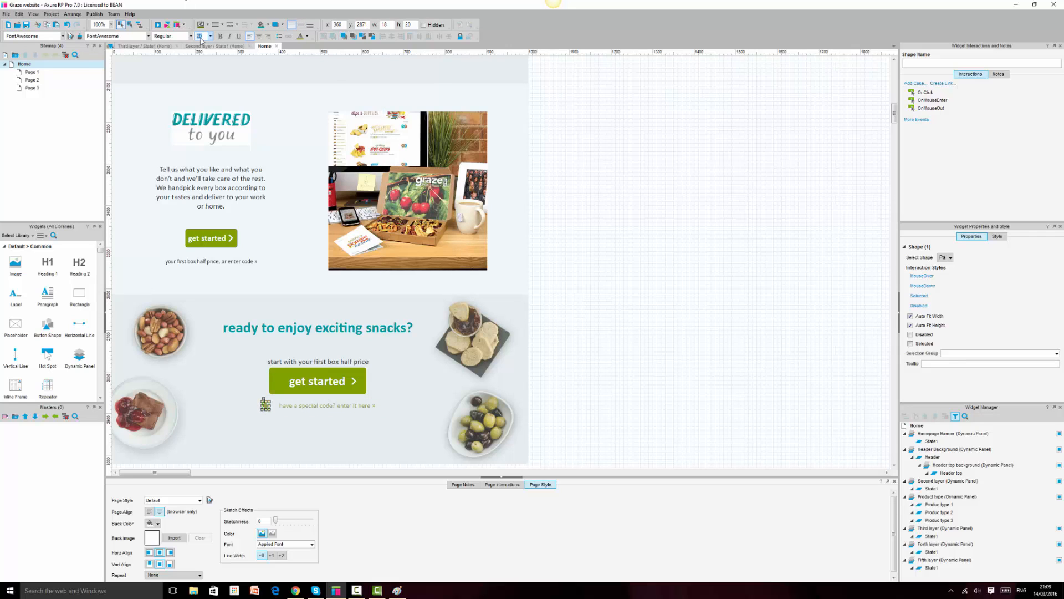
type("16")
left_click(596, 358)
left_click(328, 405)
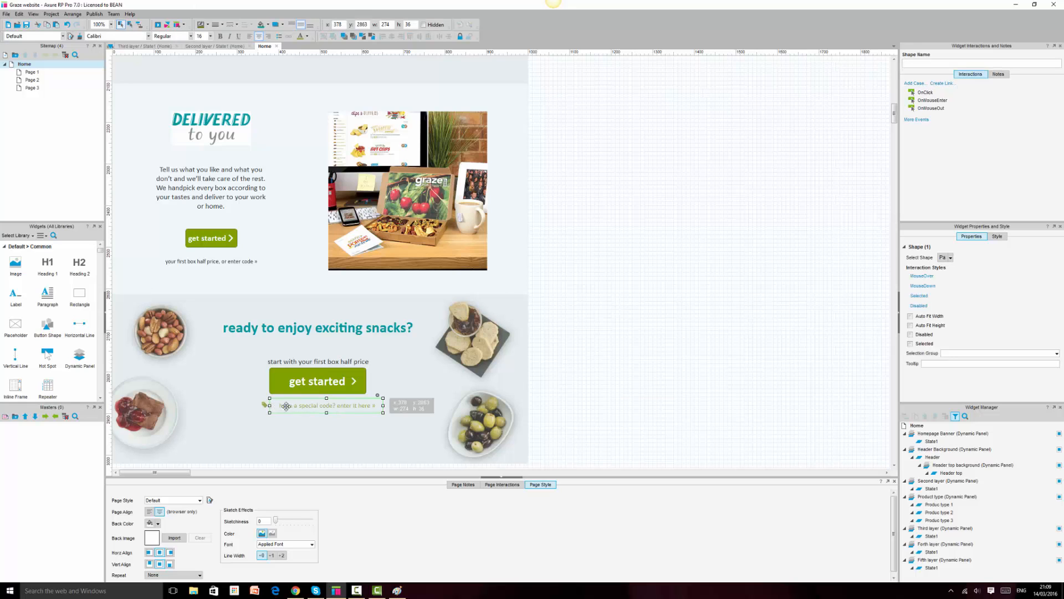
left_click_drag(383, 406, 375, 406)
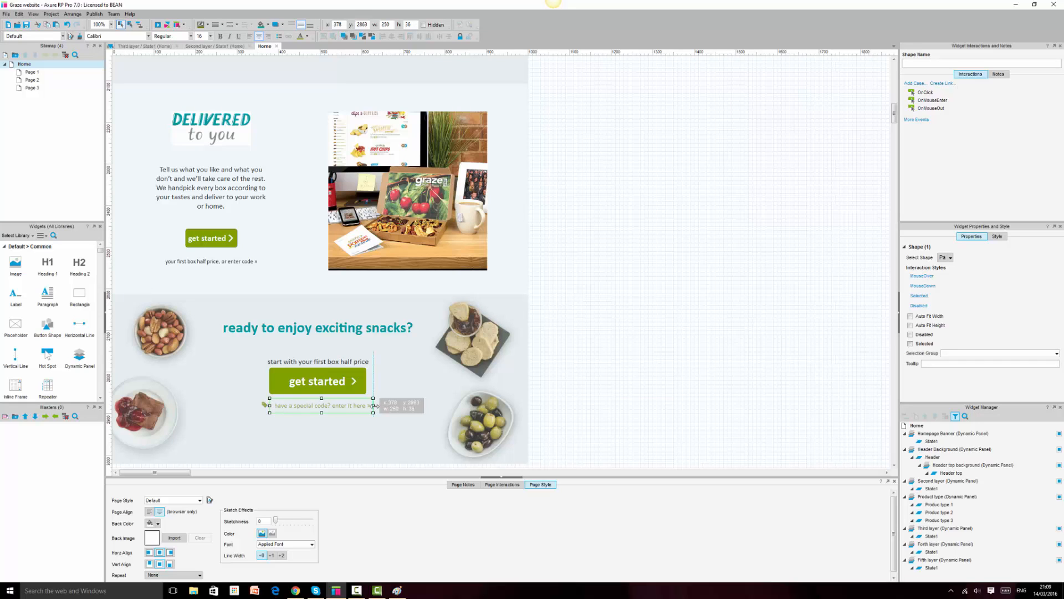
Move the tag icon closer to the special code text, at about x 366, group the two and compare with the live page
left_click(265, 405)
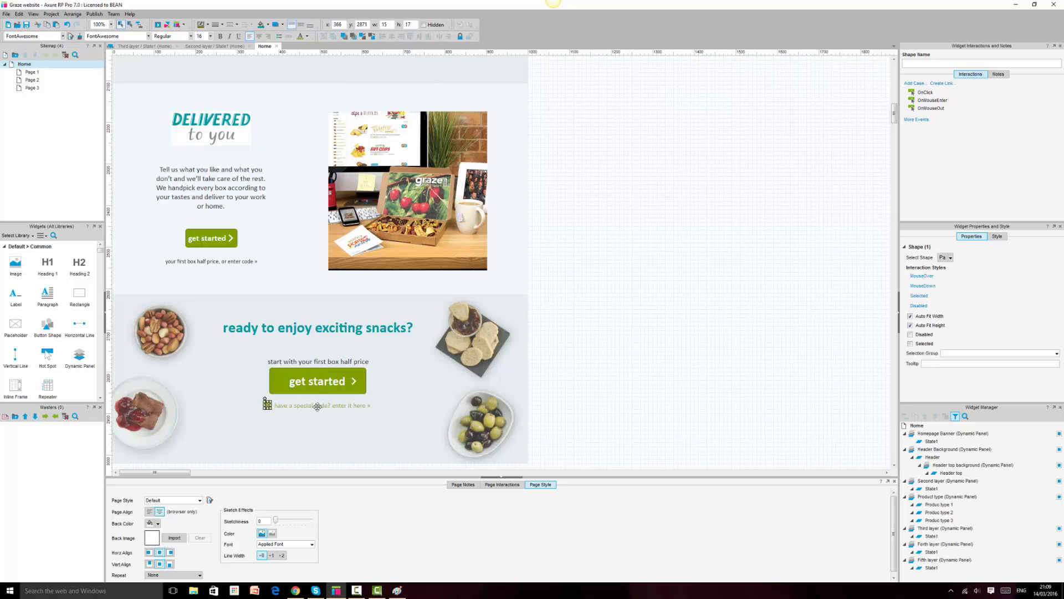
left_click(318, 406, "ctrl")
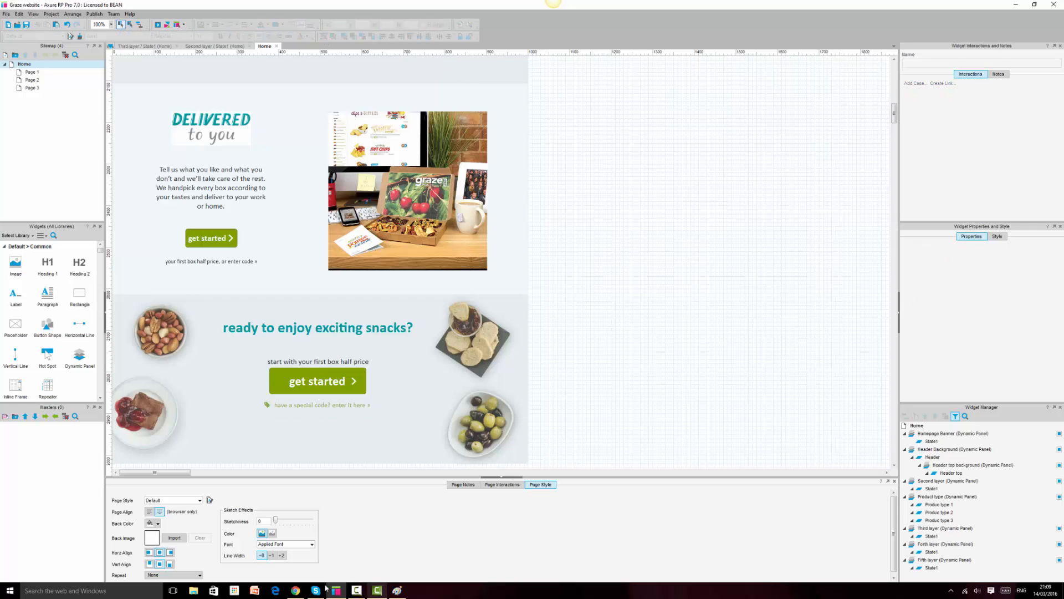
left_click(295, 591)
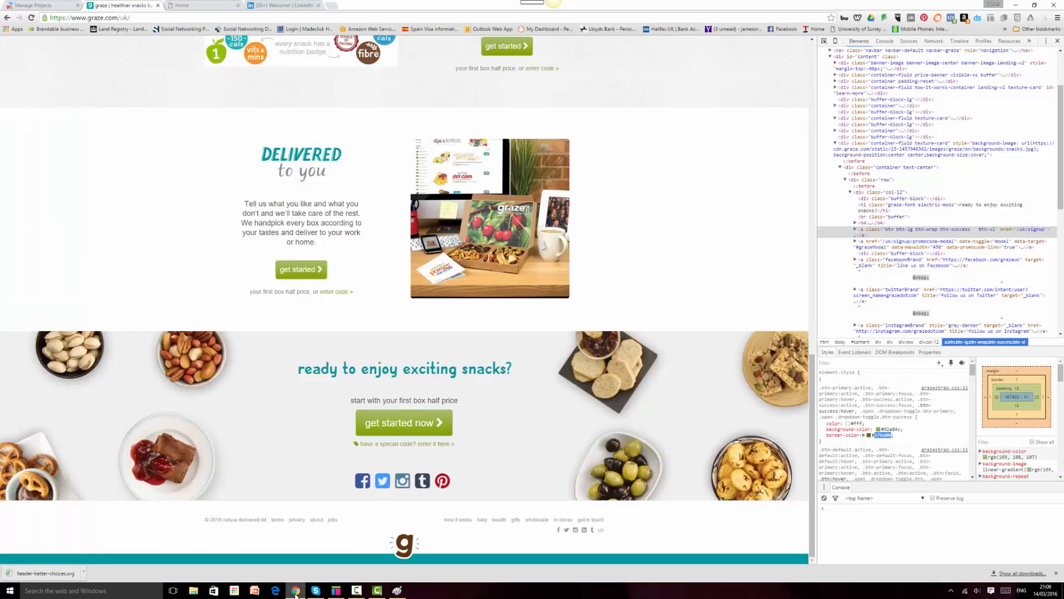
left_click(295, 592)
Nudge the grouped tag icon and special code text up towards the get started button, to y 2855
left_click(310, 407)
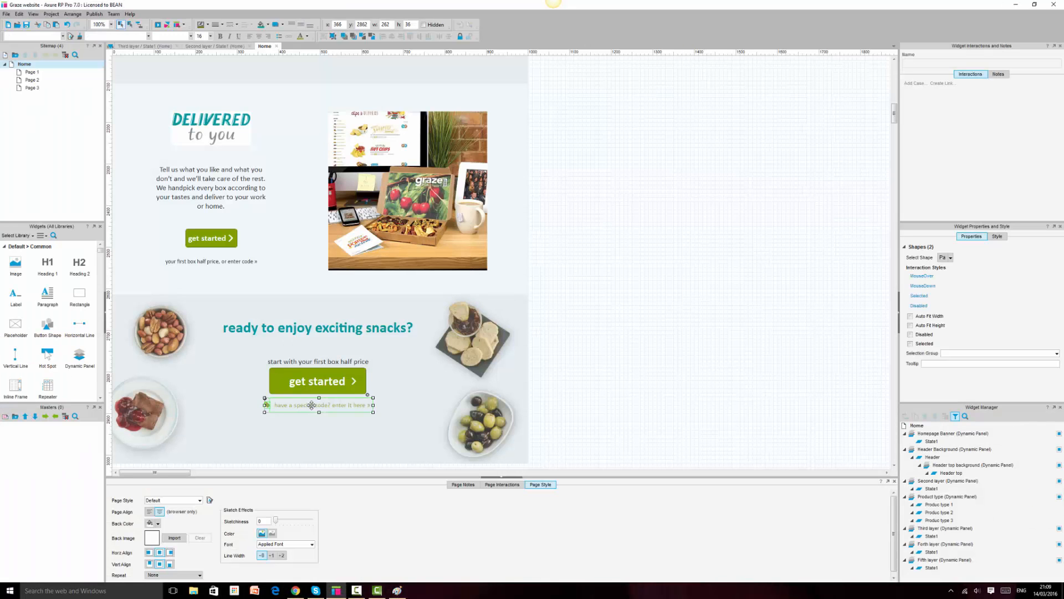
key("Up")
key("Up")
key("Up")
key("Up")
key("Up")
key("Up")
key("Up")
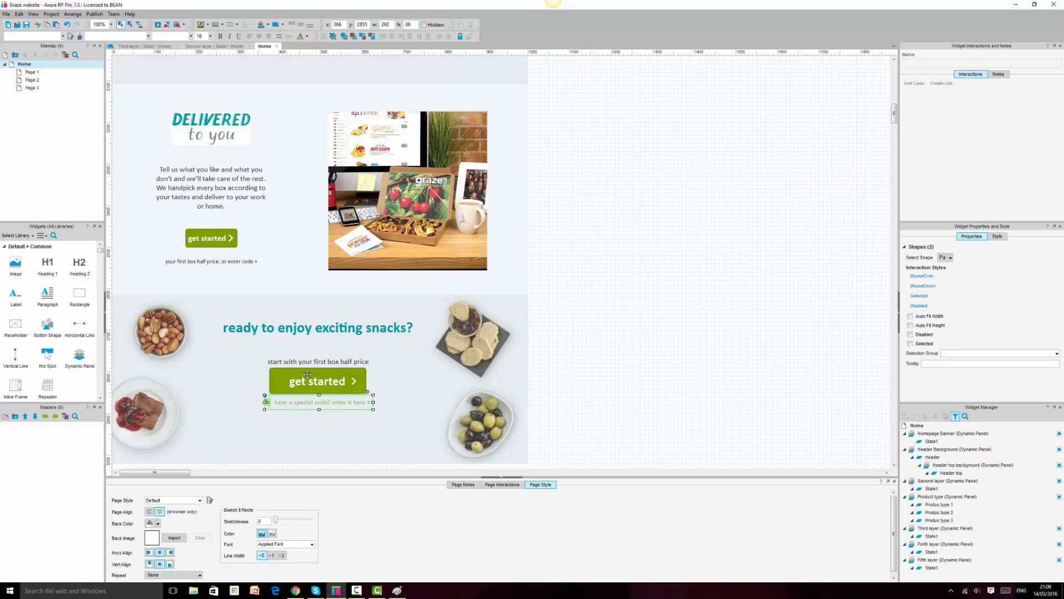
Centre-align the fifth layer's heading, half-price text, get started button and special code group with one another
left_click(315, 362)
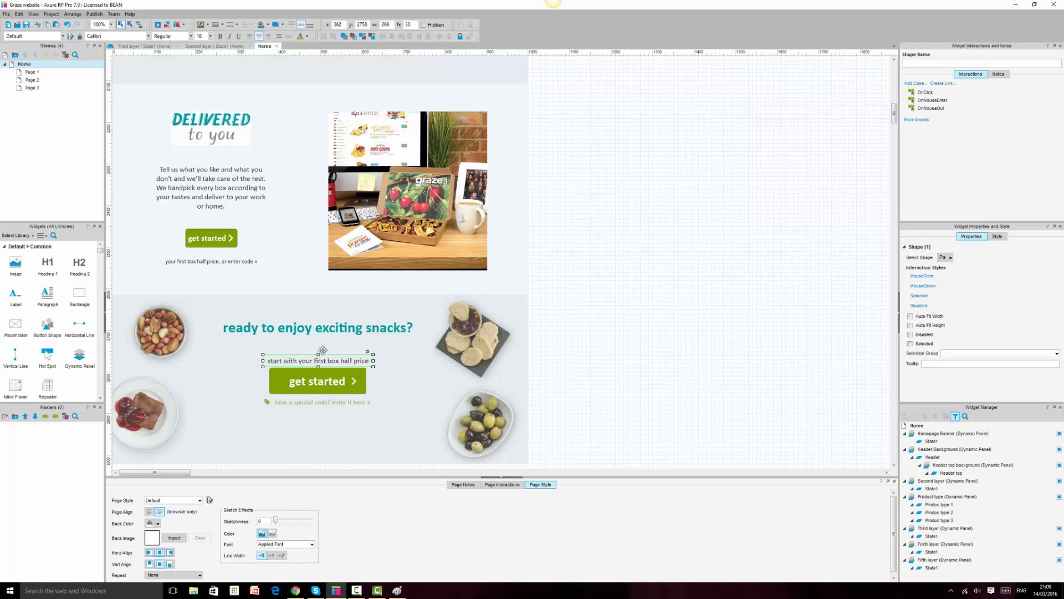
left_click(320, 377, "shift")
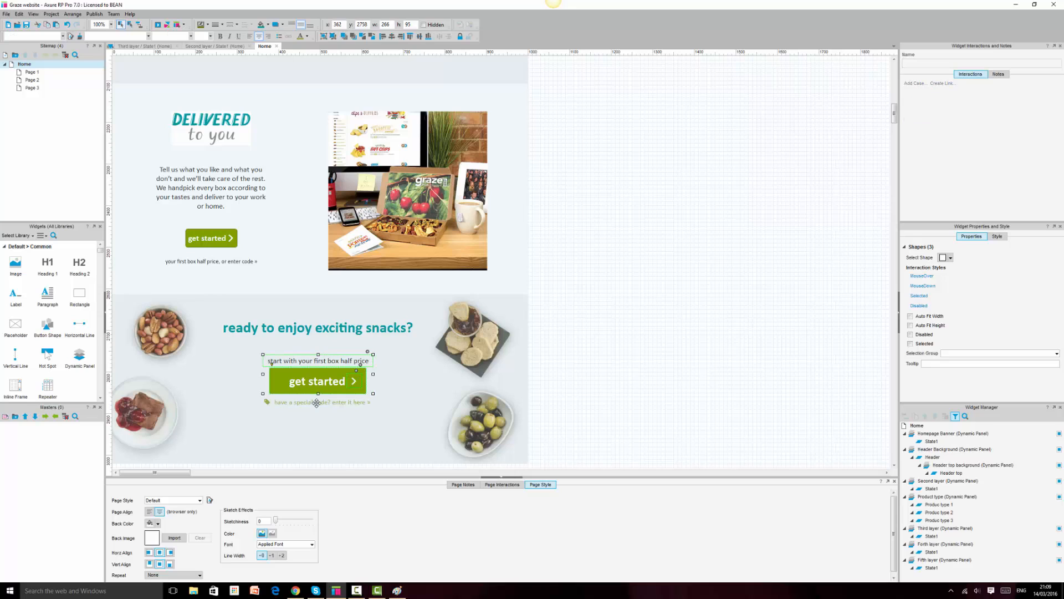
left_click(314, 403, "shift")
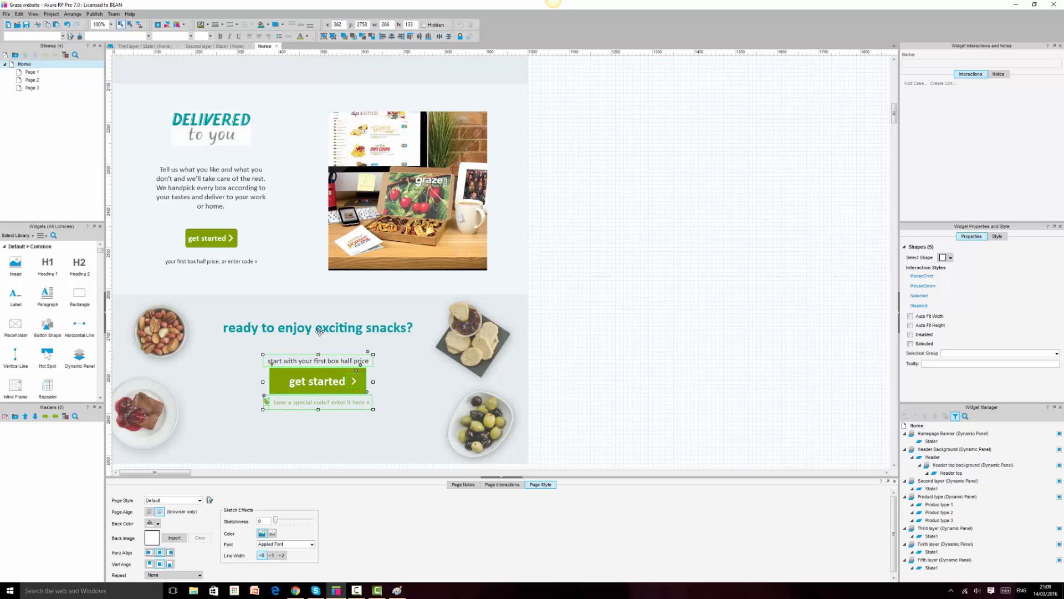
left_click(320, 331, "shift")
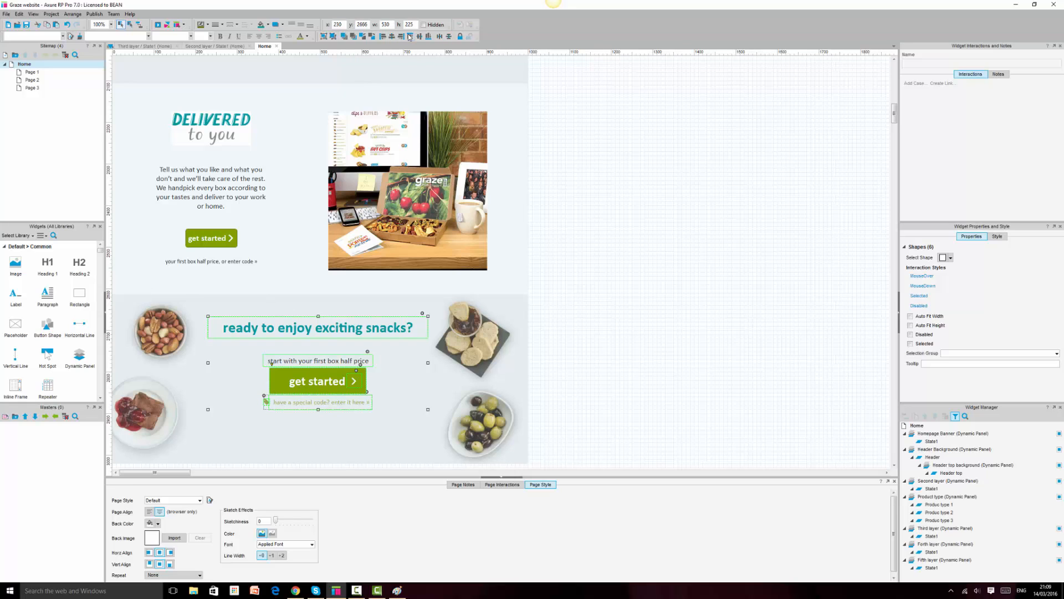
left_click(620, 234)
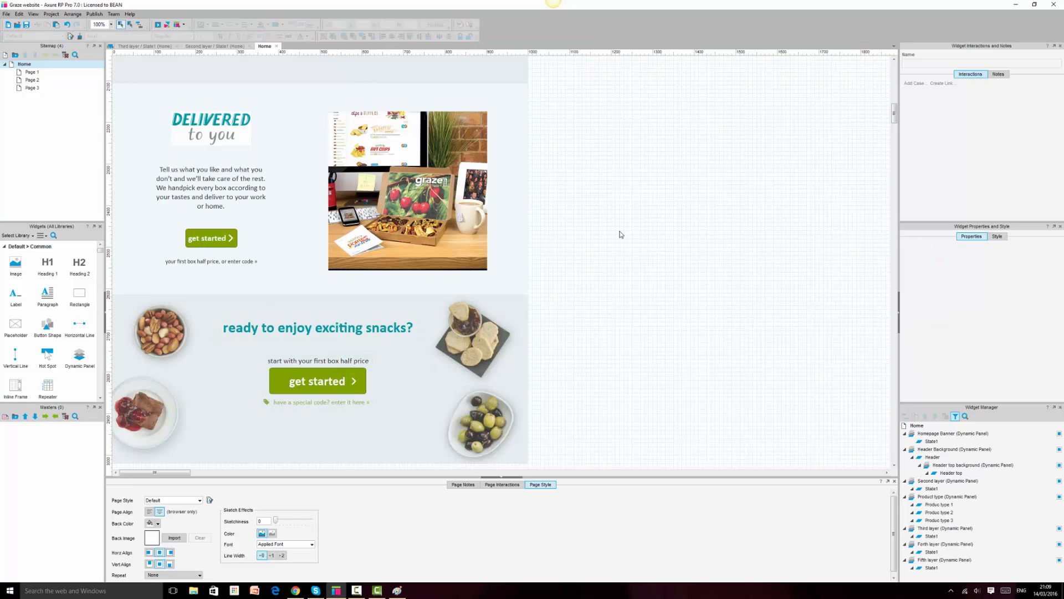
Following the live page, move the five social media icons up beneath the special code text, to about x 376, y 2947
scroll(640, 310, "down", 3)
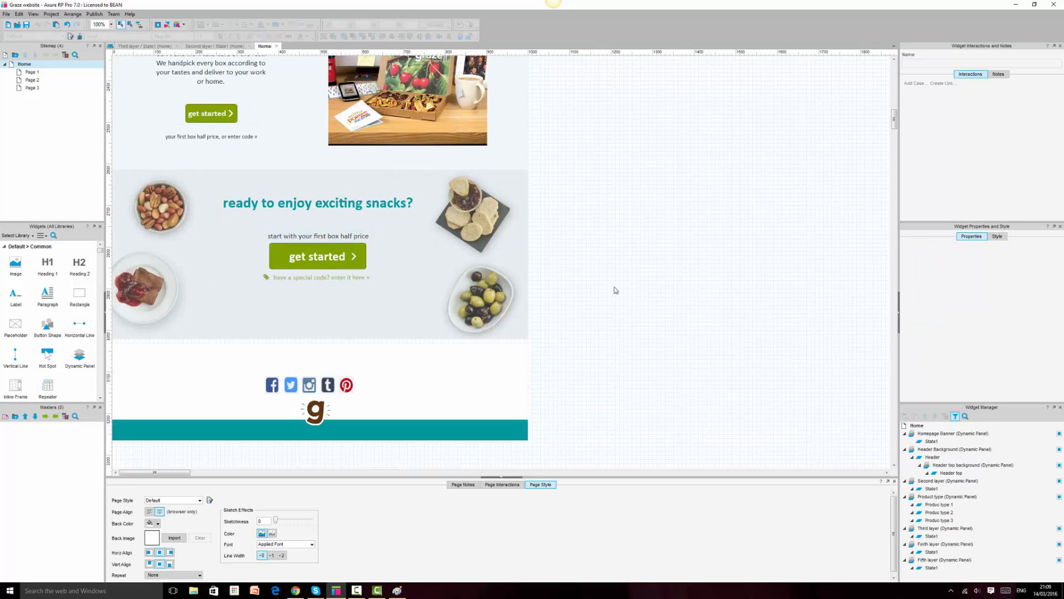
left_click(296, 590)
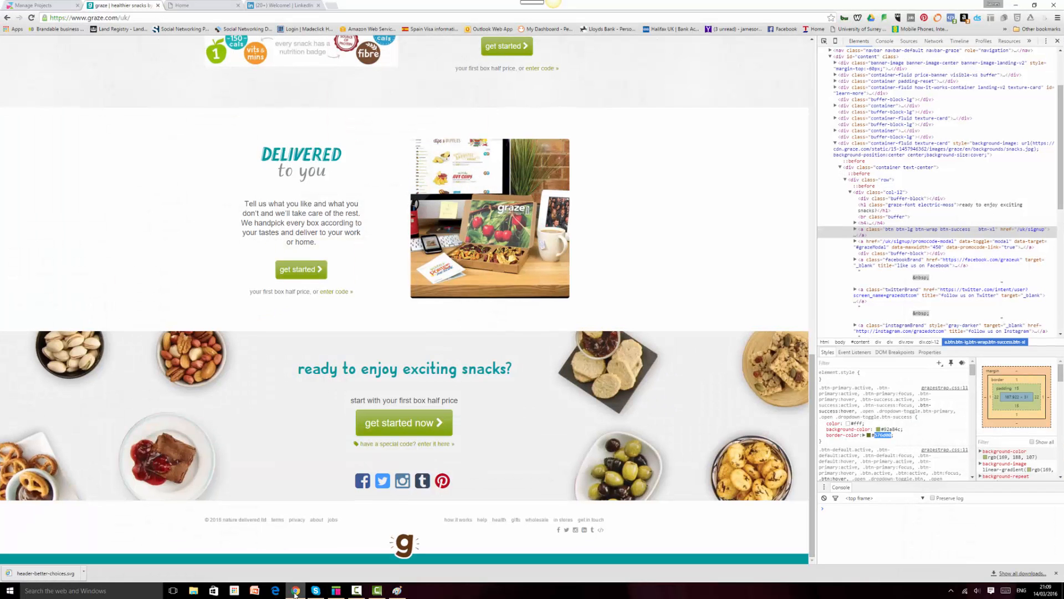
left_click(295, 591)
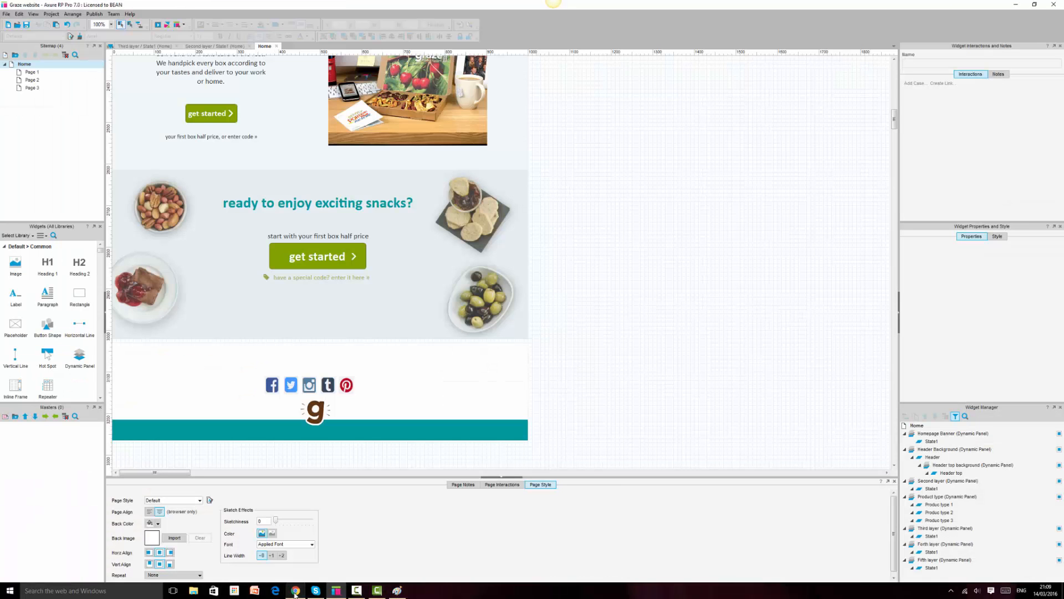
left_click(278, 385)
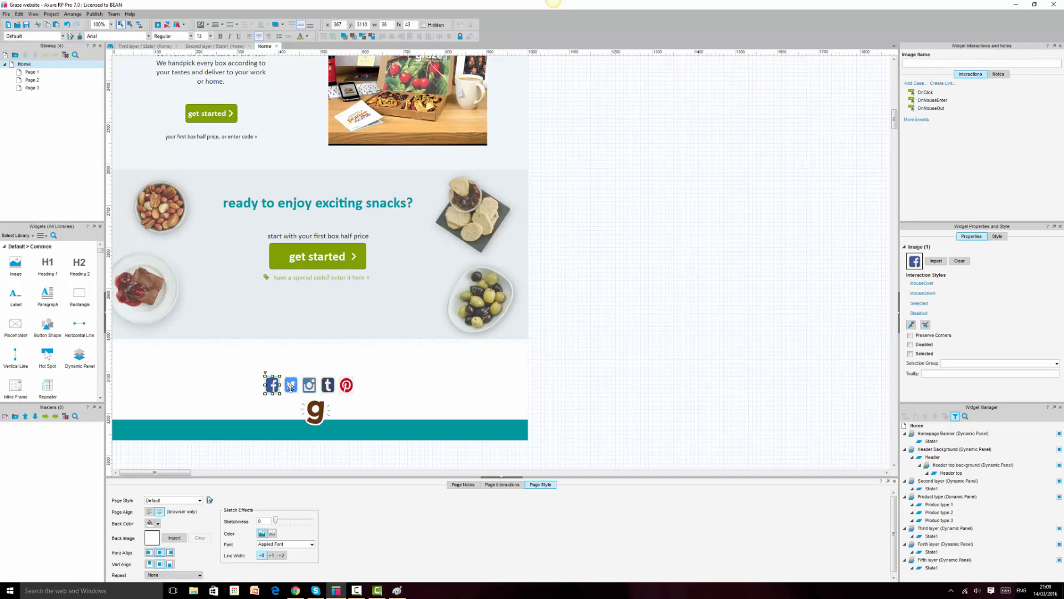
left_click(293, 387, "shift")
left_click(311, 386, "shift")
left_click(328, 385, "shift")
left_click(346, 385, "shift")
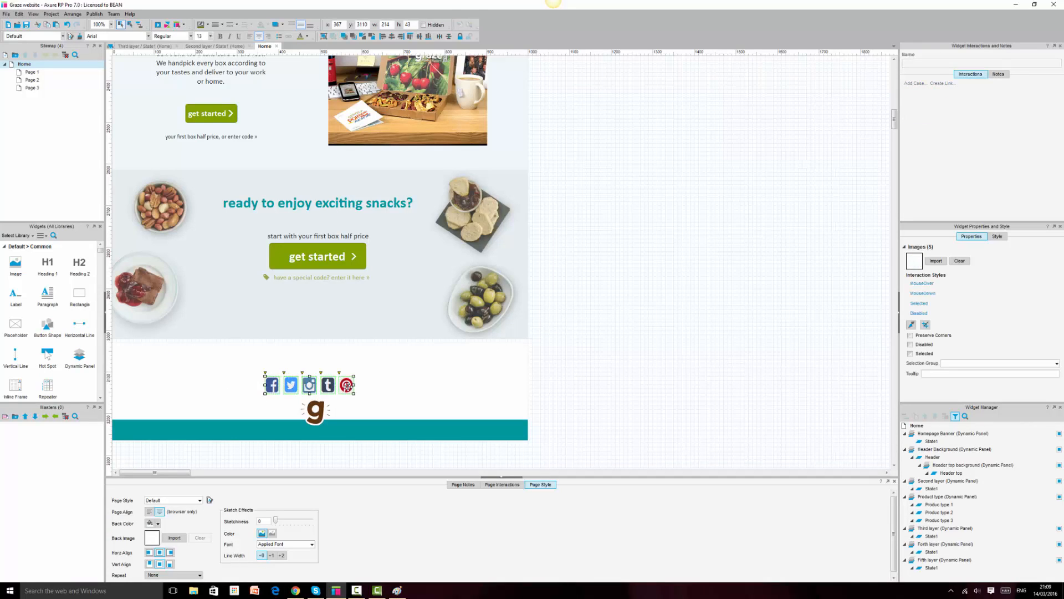
left_click_drag(328, 387, 334, 321)
left_click(294, 591)
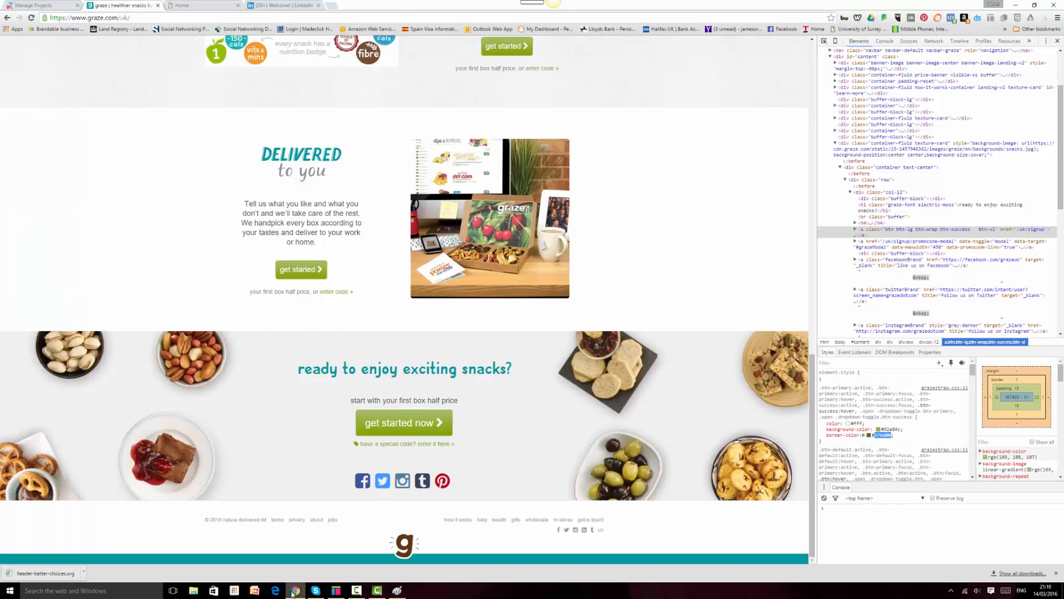
left_click(294, 591)
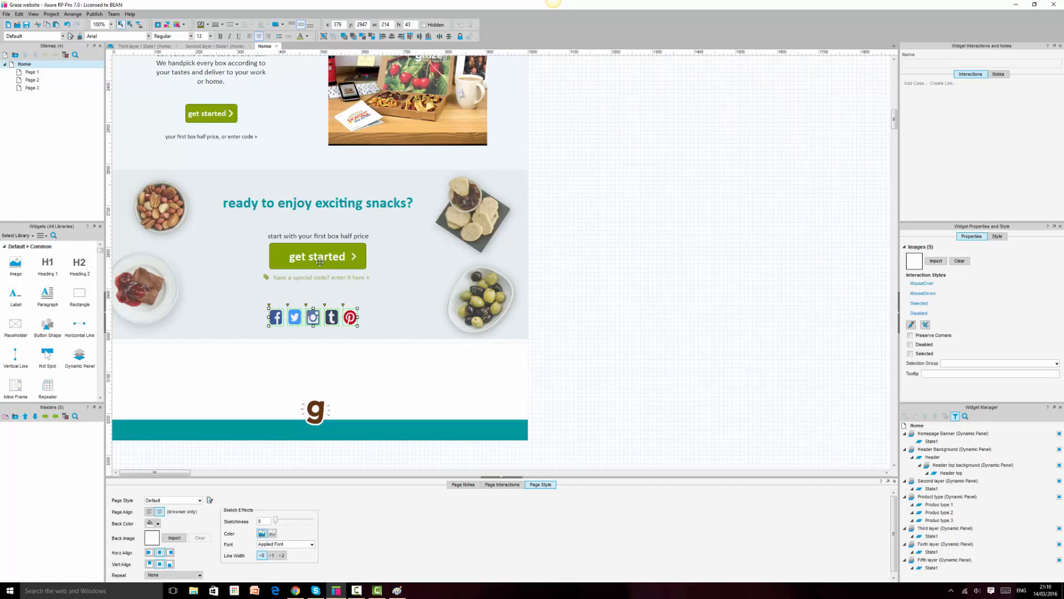
Group the fifth layer's half-price text and get started button with the special code line beneath them
left_click(323, 237)
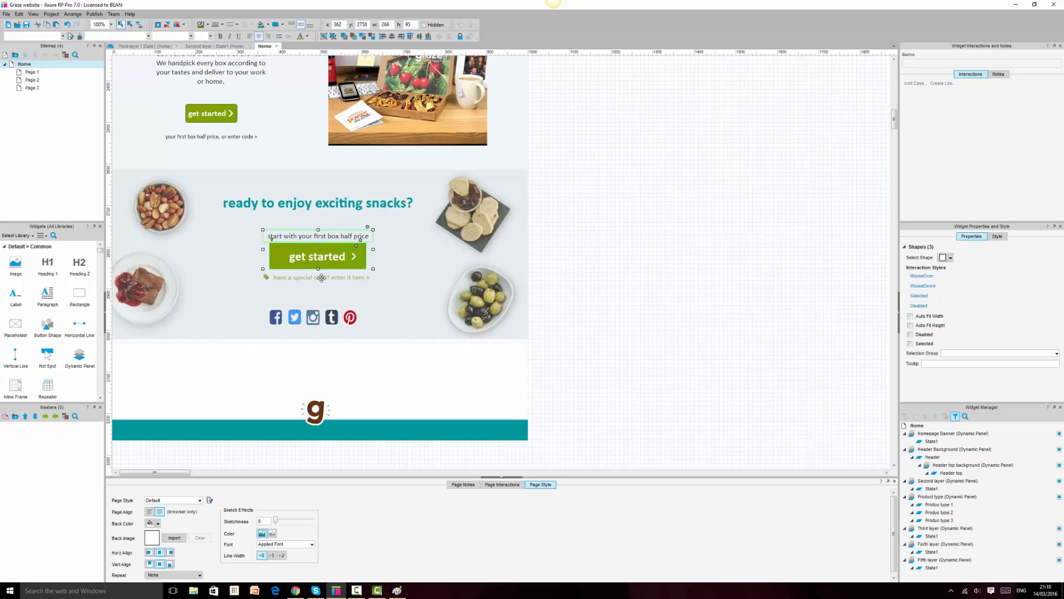
left_click(321, 277, "ctrl")
left_click(312, 212)
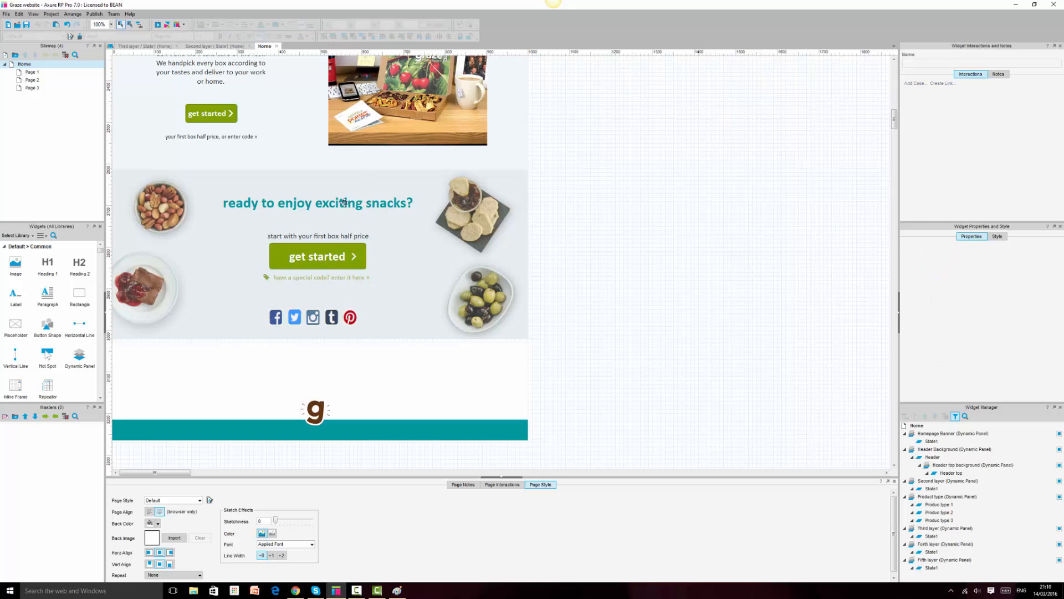
left_click(332, 255, "ctrl")
left_click(323, 318, "ctrl")
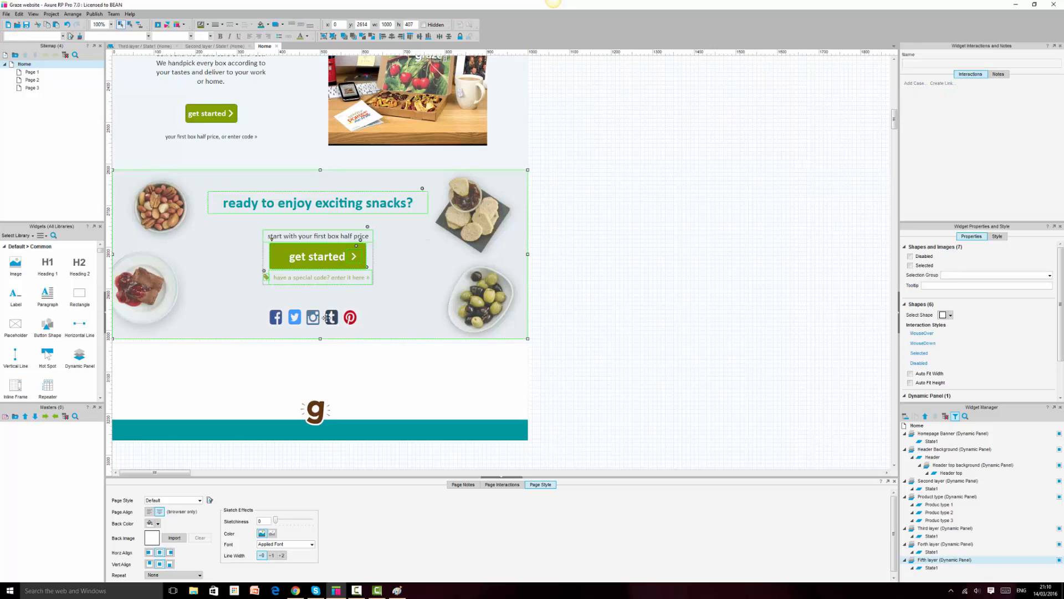
left_click(622, 308)
Group the five social media icons in the fifth layer into one unit
left_click(275, 318)
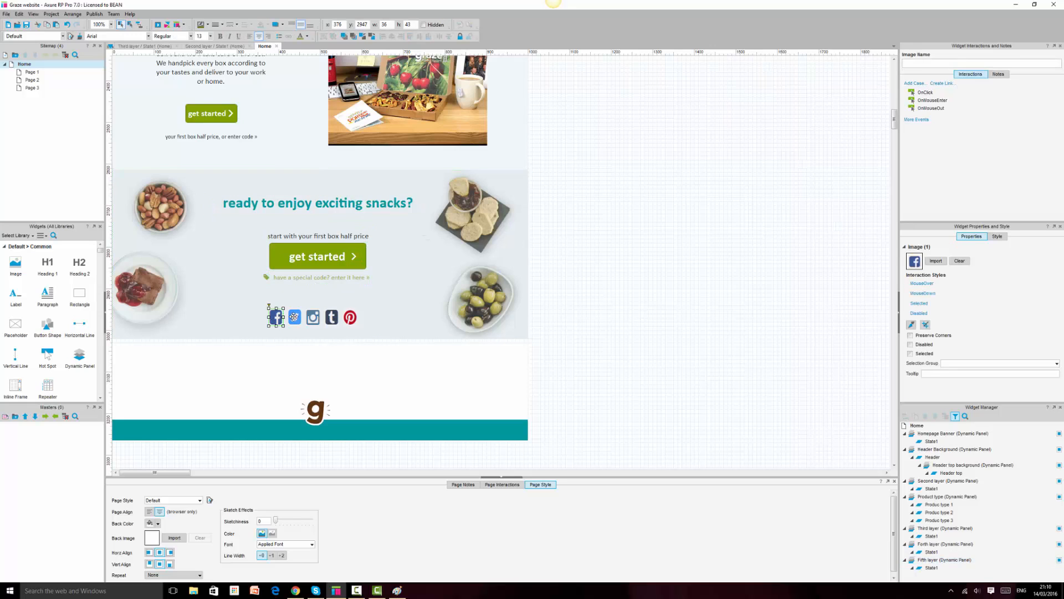
left_click(295, 317, "ctrl")
left_click(314, 317, "ctrl")
left_click(332, 317, "ctrl")
left_click(350, 317, "ctrl")
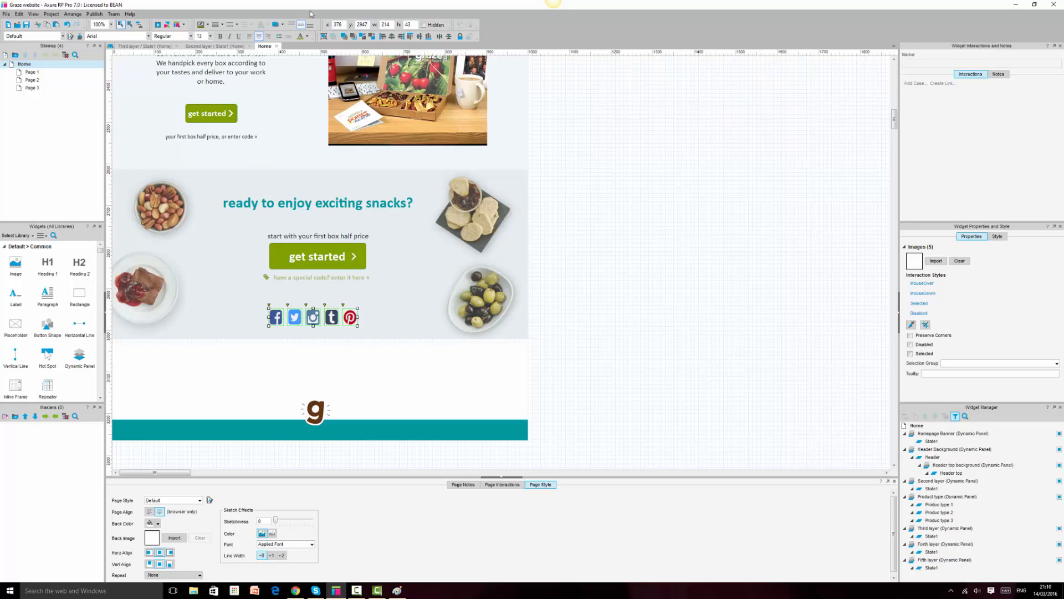
left_click(325, 37)
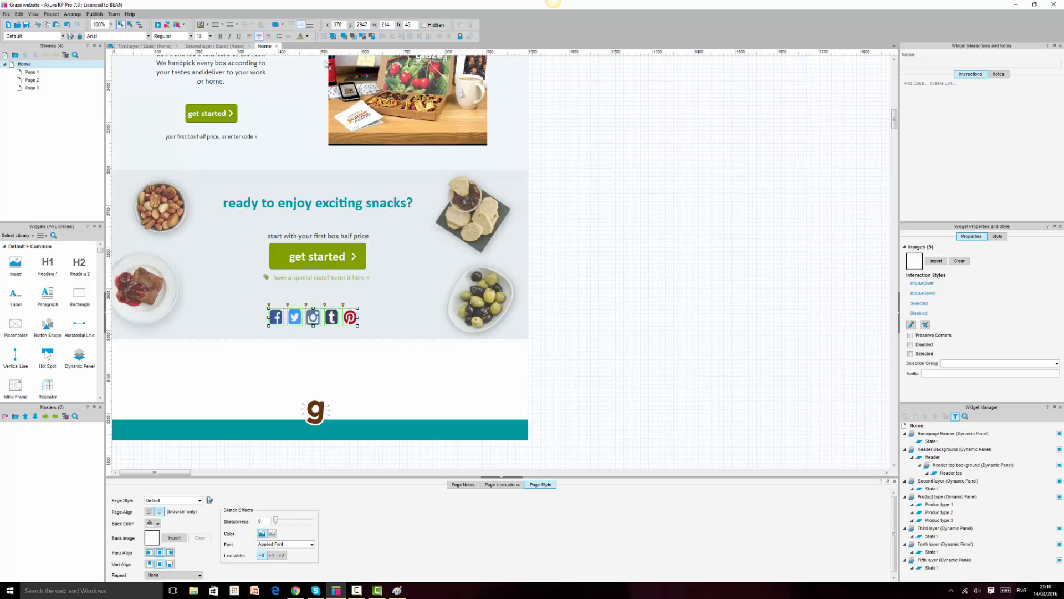
Distribute the fifth layer's heading, get started group and social icon group evenly vertically, and centre-align them with one another
left_click(333, 249, "ctrl")
left_click(346, 203, "ctrl")
left_click(449, 37)
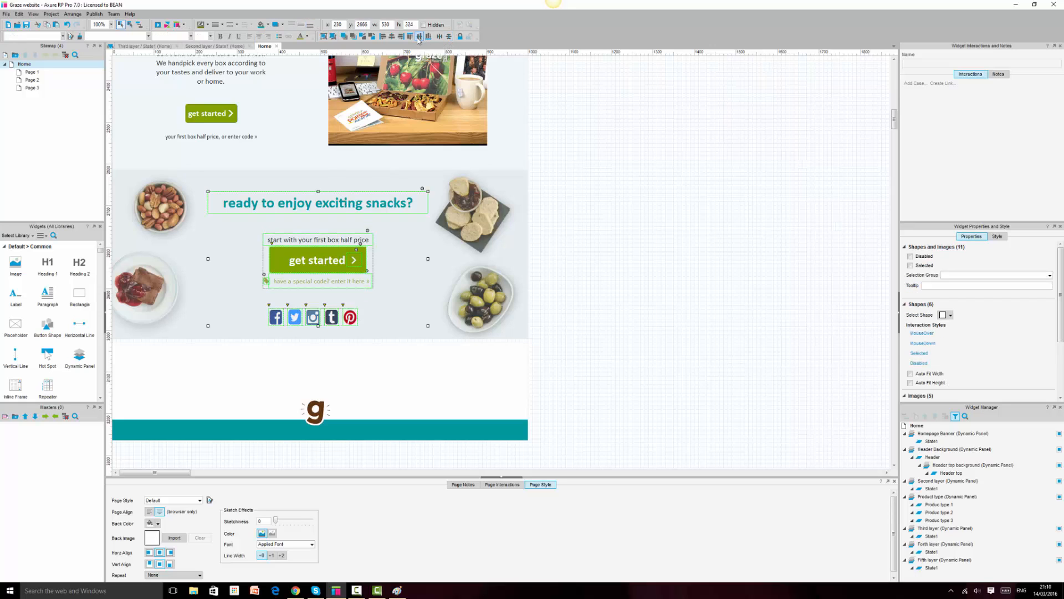
left_click(392, 36)
left_click(638, 254)
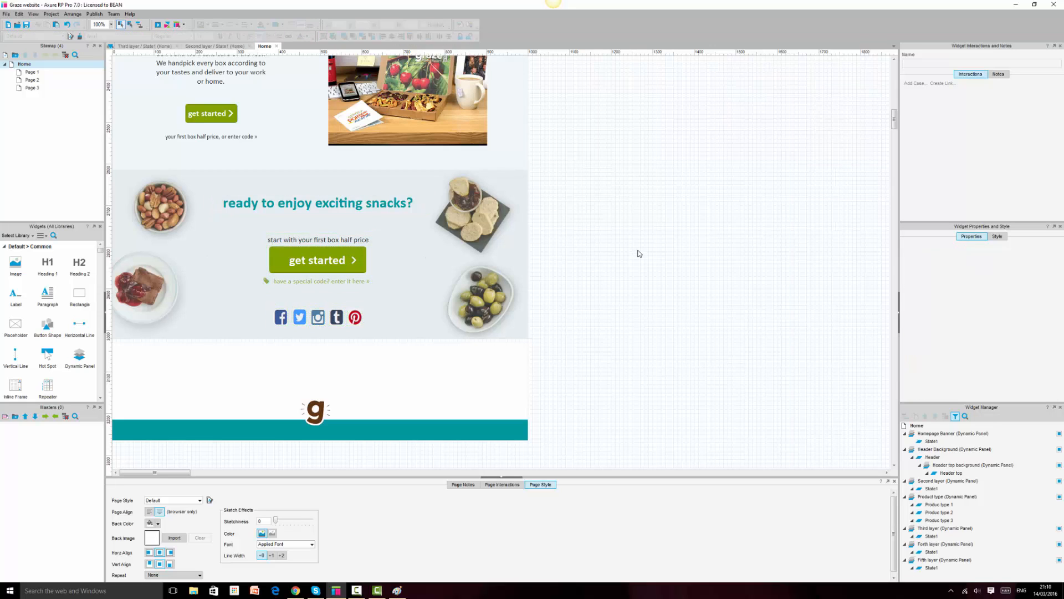
Nudge the two white footer boxes, the g logo and the teal bar up 10 px towards the fifth layer
scroll(659, 308, "down", 3)
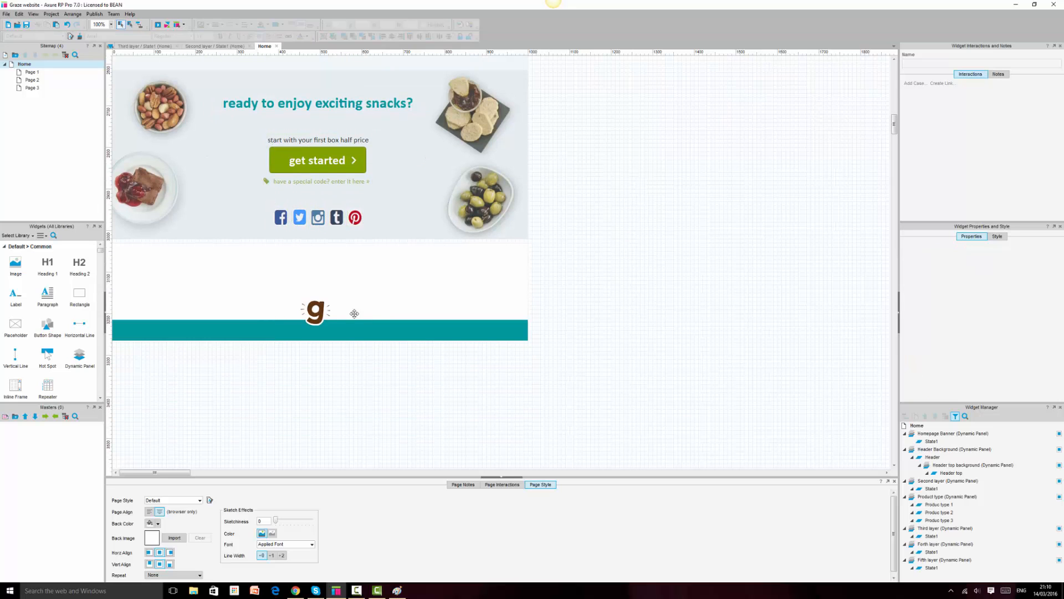
left_click(368, 282)
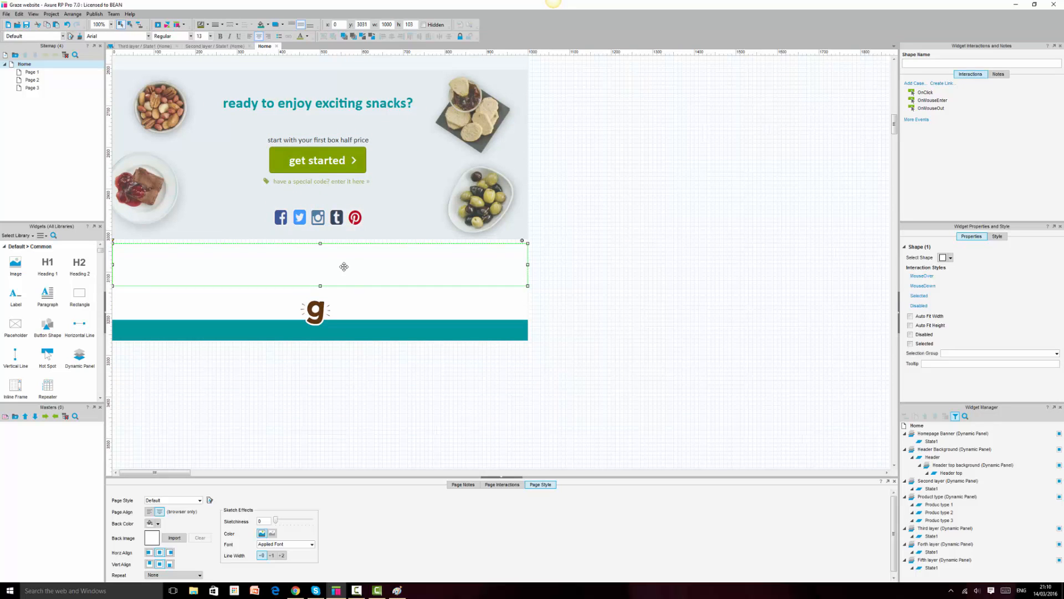
left_click(351, 306, "ctrl")
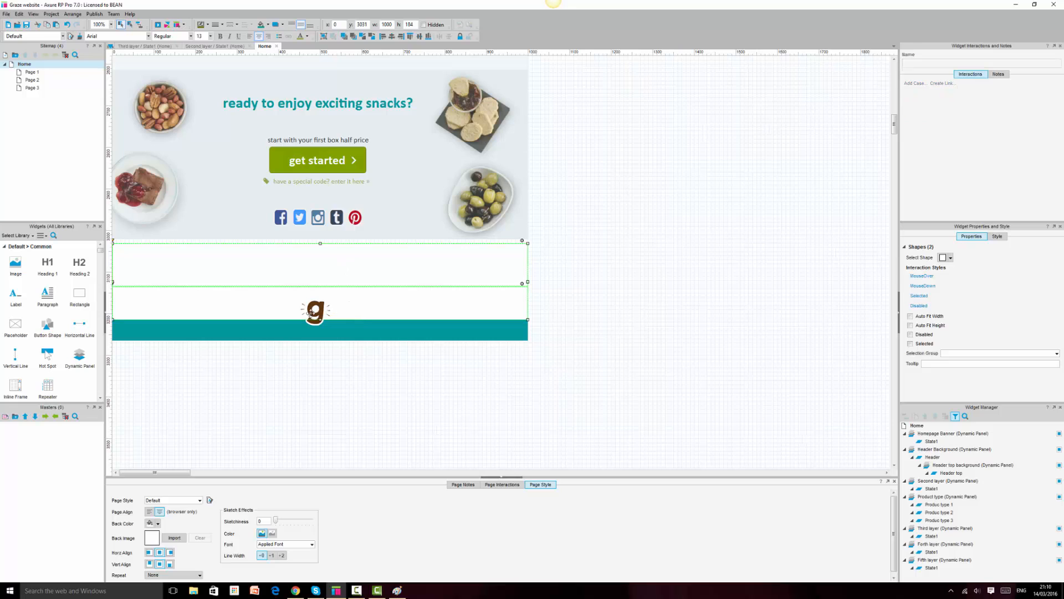
left_click(326, 312, "ctrl")
left_click(350, 331, "ctrl")
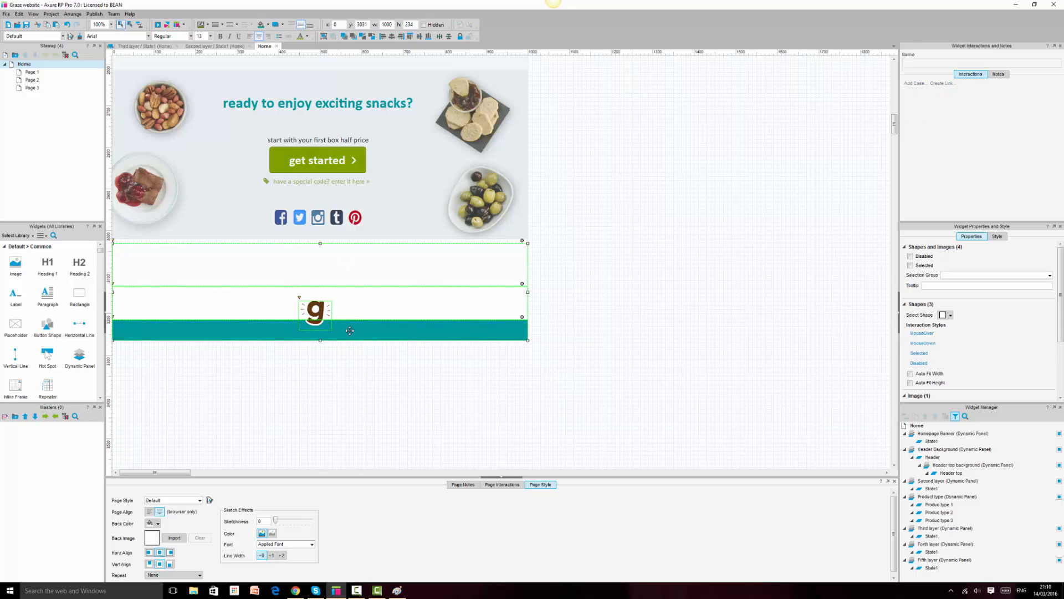
key("Up")
key("Up")
key("Up")
key("Up")
key("Up")
key("Up")
key("Up")
key("Up")
key("Up")
key("Up")
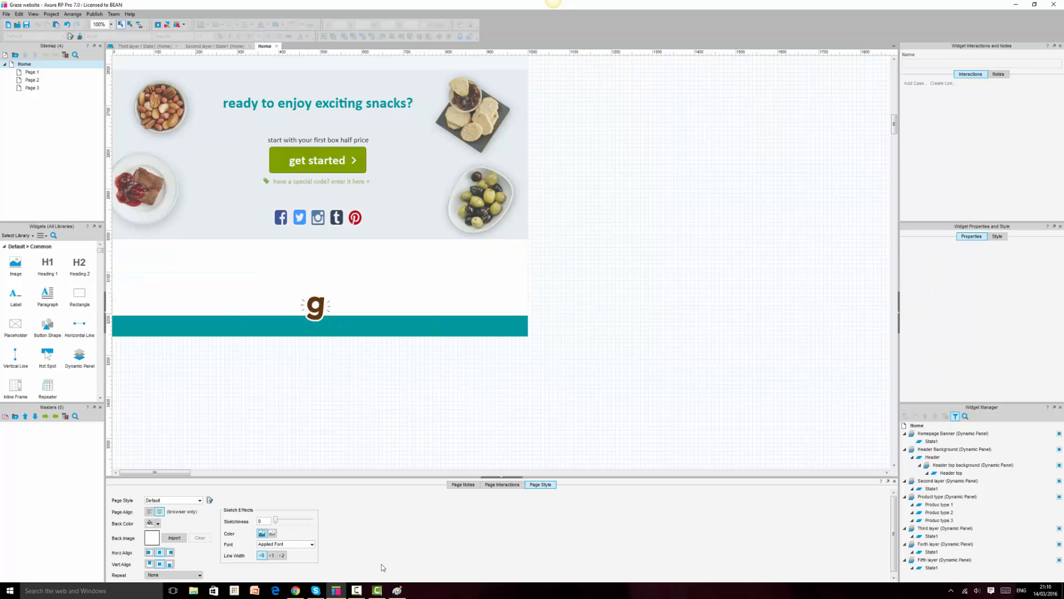
Copy the footer line from © 2016 nature delivered ltd to get in touch off the live page and paste it into the prototype
left_click(297, 591)
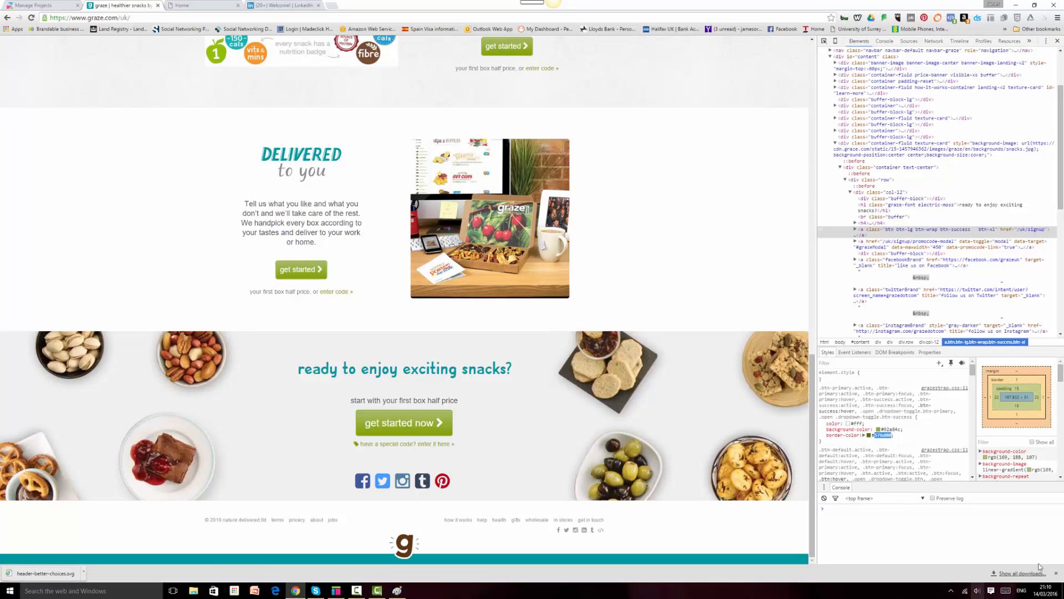
left_click(1056, 573)
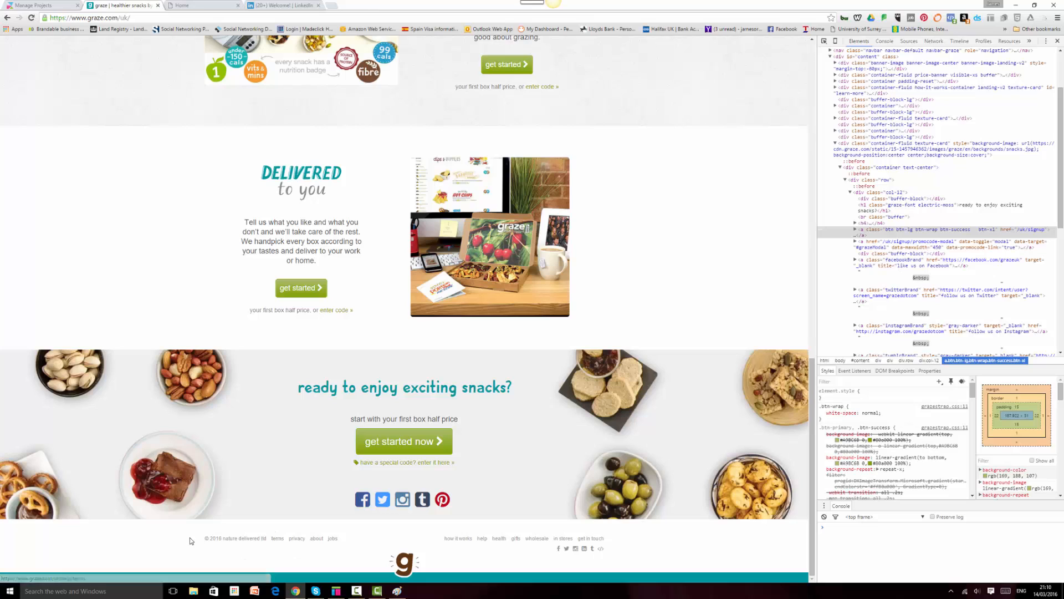
left_click_drag(220, 538, 603, 543)
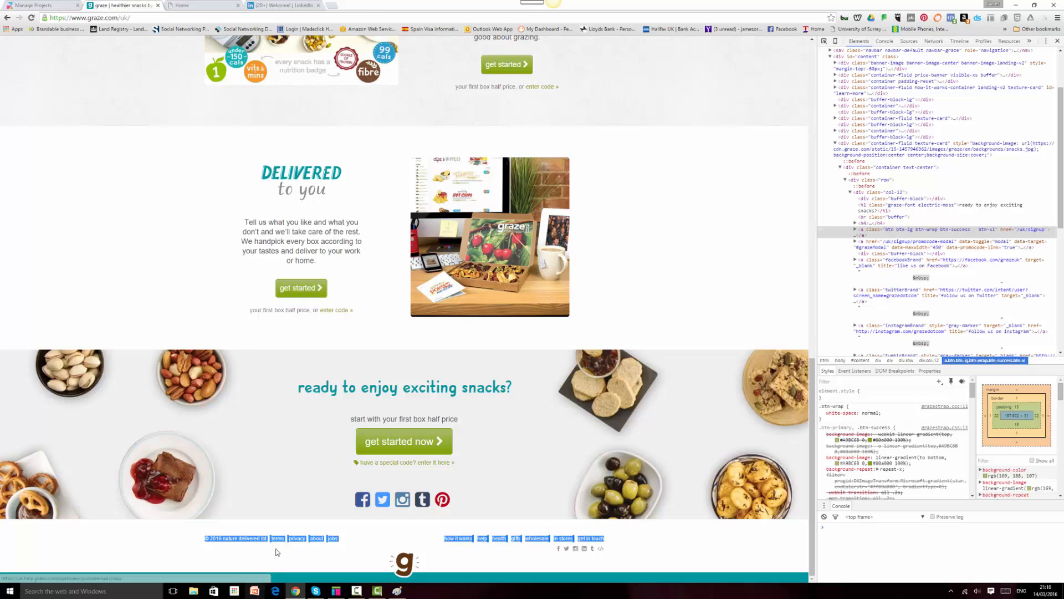
left_click(336, 590)
key("ctrl+v")
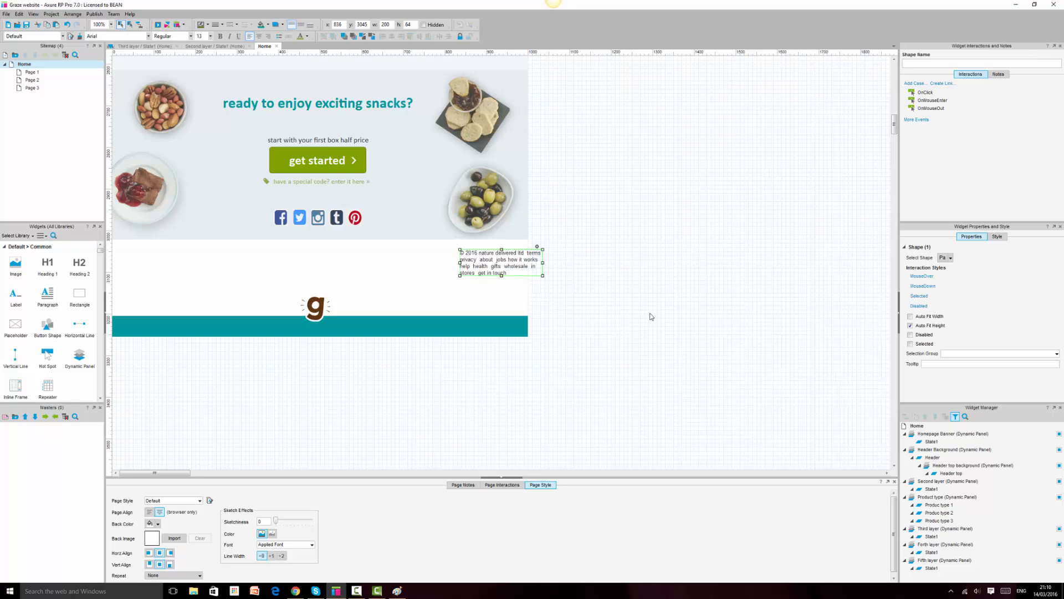
Move the pasted footer text below the teal bar to x 276, y 3300, and widen it to 630
left_click_drag(464, 265, 231, 370)
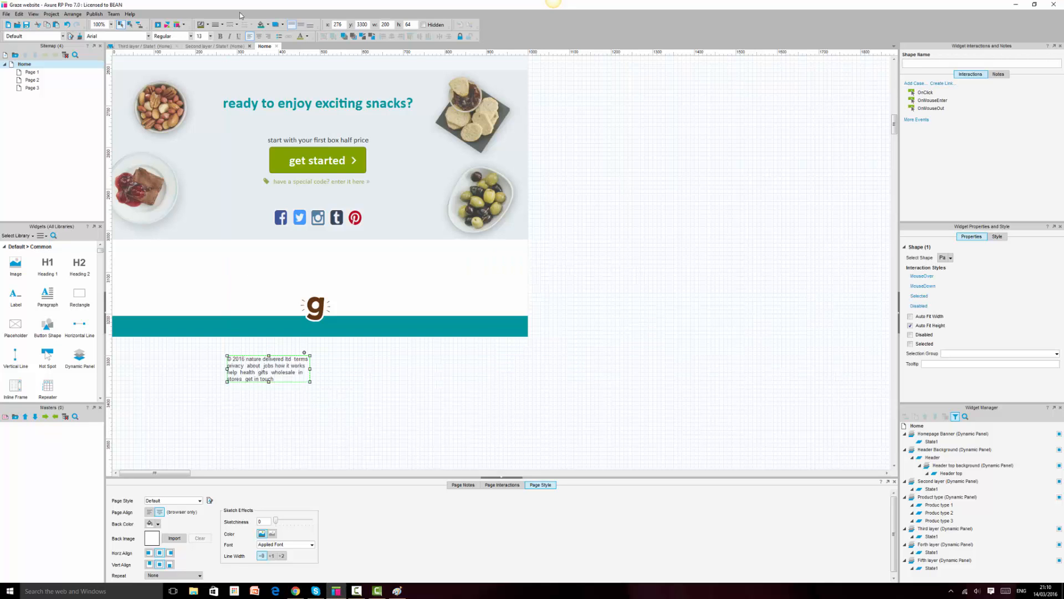
left_click_drag(311, 369, 488, 368)
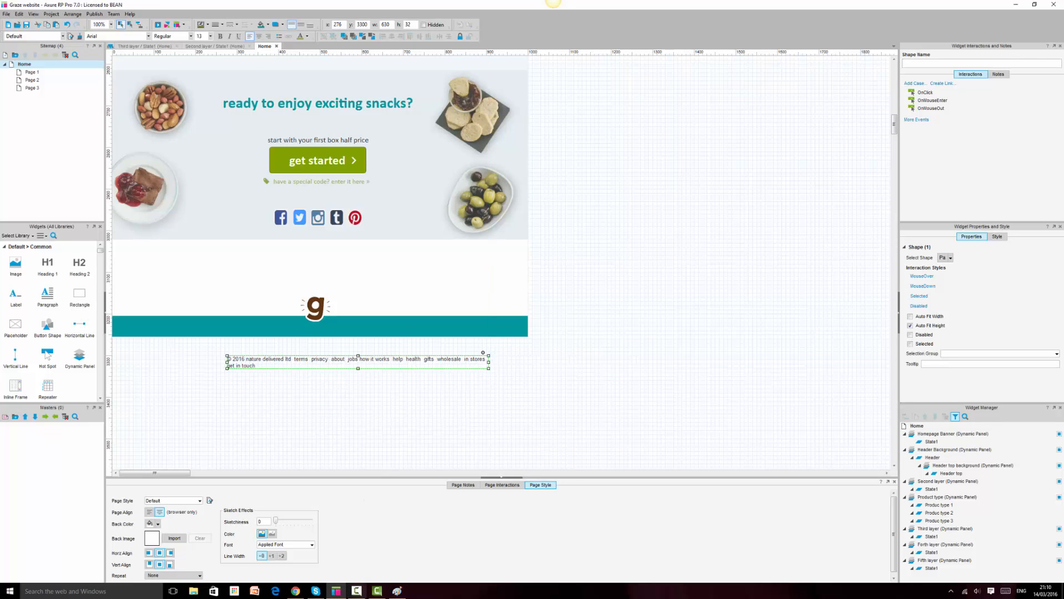
left_click(291, 593)
left_click(291, 593)
left_click(319, 430)
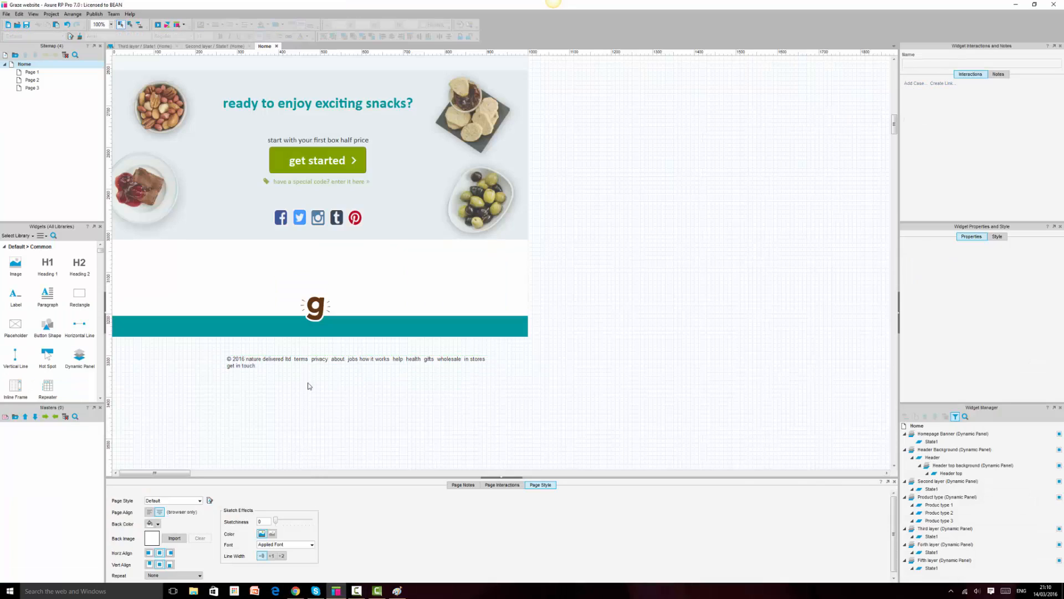
Split the links from how it works to get in touch into a separate text widget, placed below the teal bar right of the copyright line
double_click(359, 358)
left_click_drag(360, 359, 439, 376)
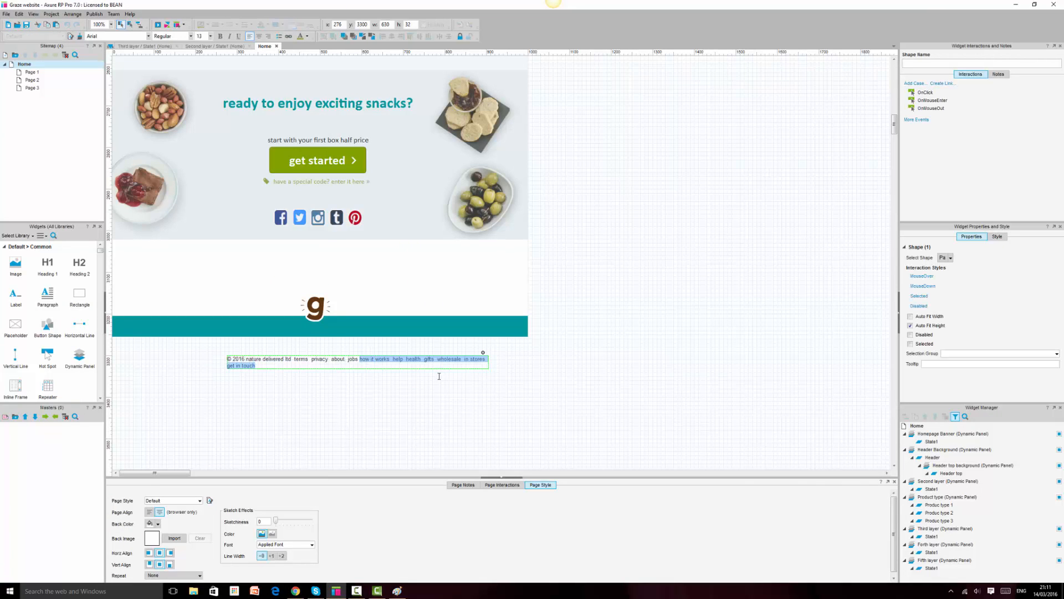
key("ctrl+x")
left_click(508, 381)
key("ctrl+v")
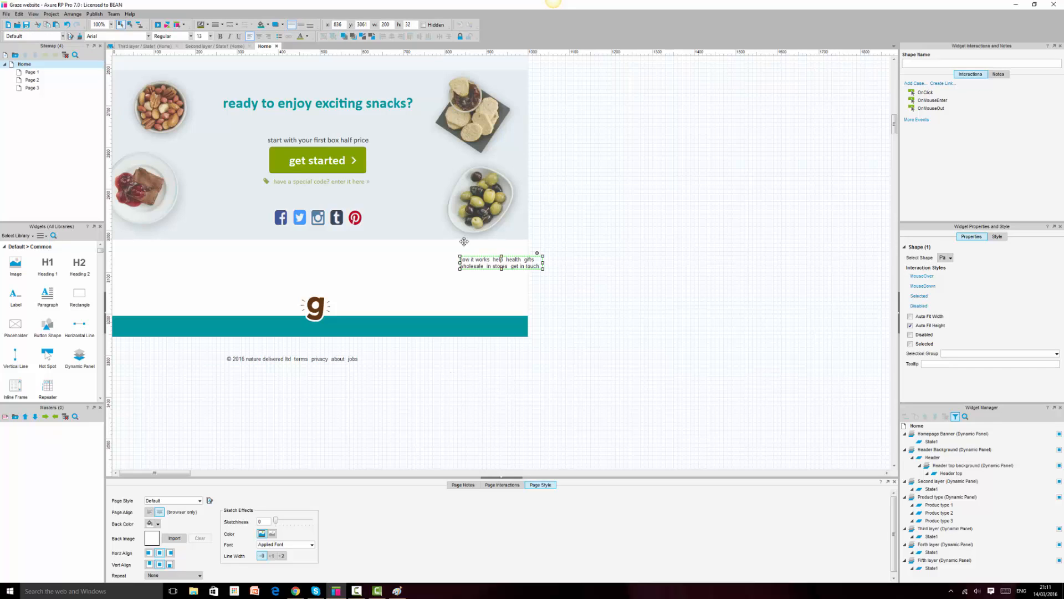
left_click_drag(475, 263, 238, 368)
Place the copyright text at x 128, y 3290, resize it to 352 by 40, and compare with the live page
left_click(276, 359)
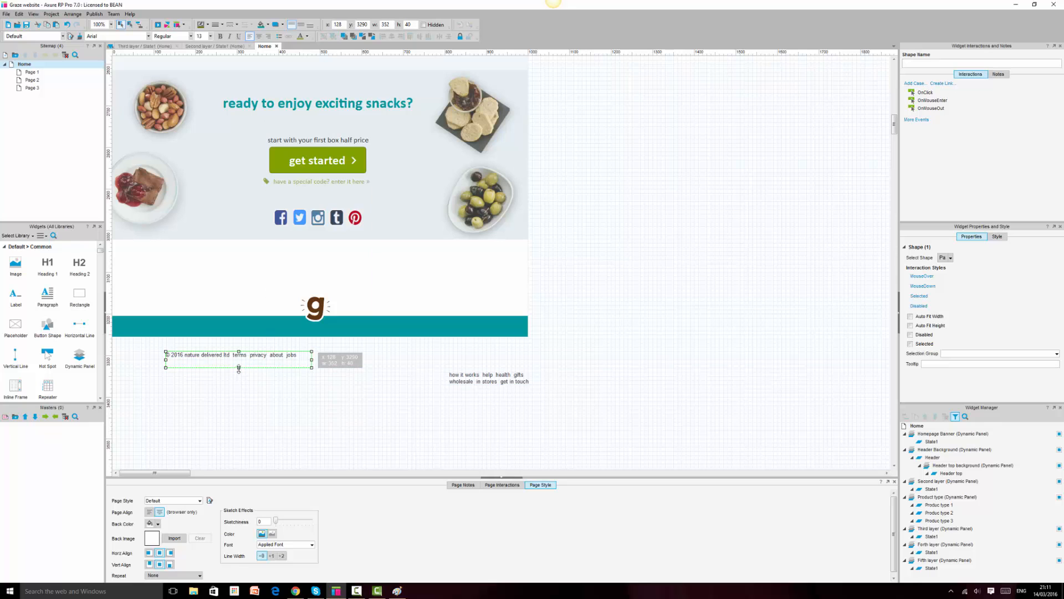
left_click(295, 590)
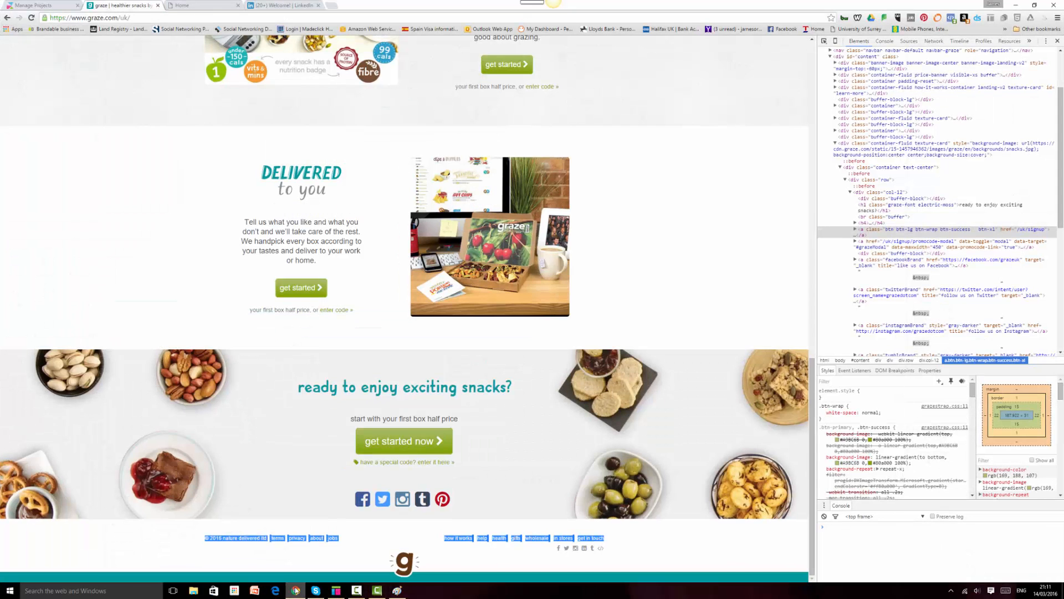
left_click(295, 591)
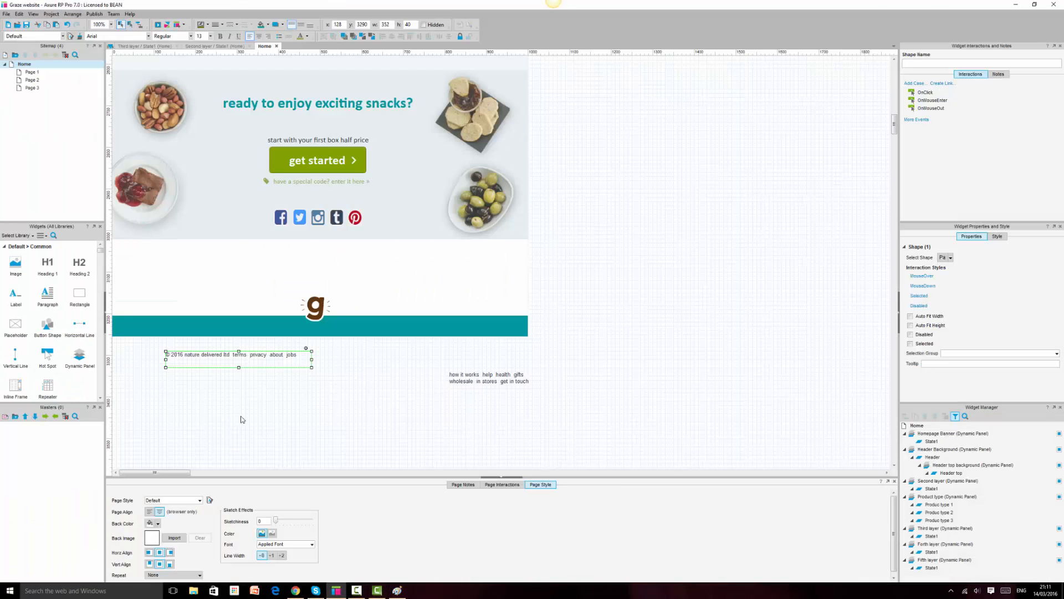
Cut the word terms out of the copyright line and paste it as its own text widget beneath that line
double_click(234, 355)
left_click(232, 355)
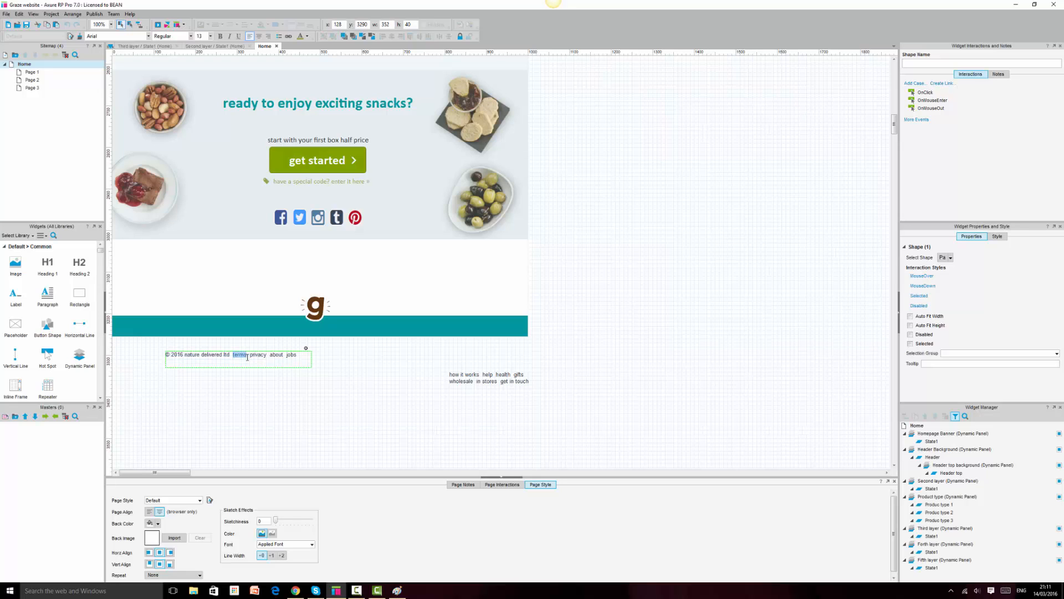
key("ctrl+x")
left_click(256, 403)
key("ctrl+v")
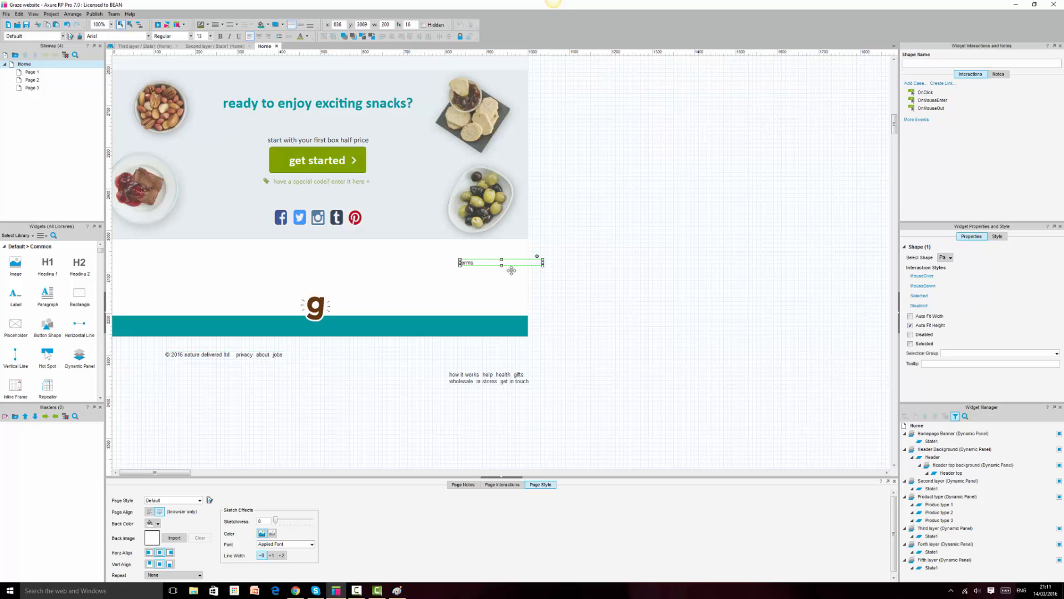
left_click_drag(488, 262, 235, 394)
Cut privacy out of the copyright line into its own text widget, placed beside terms at x 329, y 3384
double_click(245, 355)
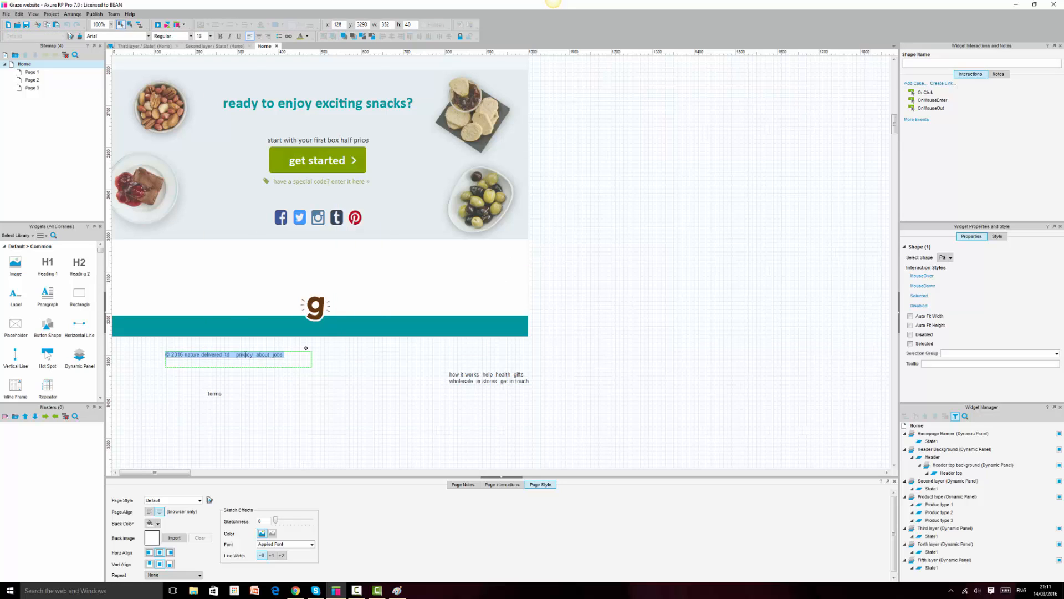
left_click(249, 355)
double_click(238, 356)
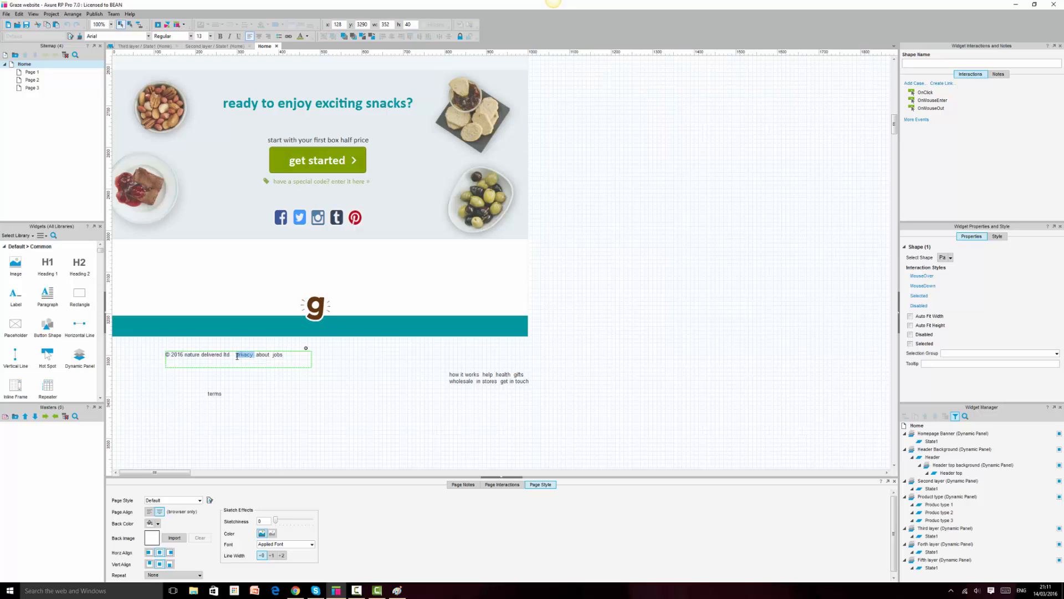
key("ctrl+x")
left_click(283, 413)
key("ctrl+v")
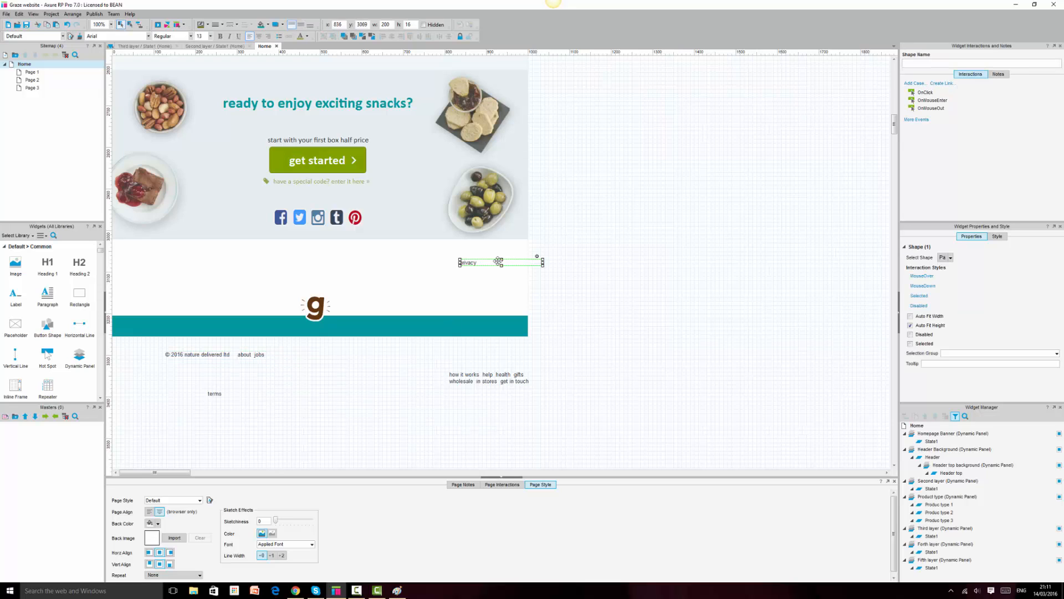
left_click_drag(499, 261, 288, 394)
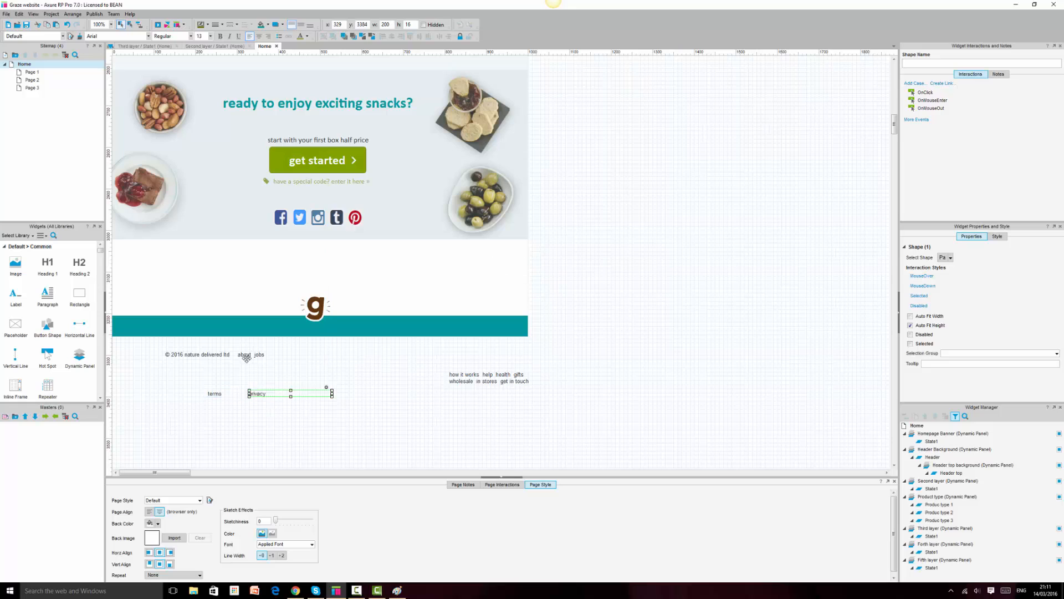
Cut about out of the copyright line into its own text widget, placed just below privacy
double_click(247, 358)
left_click_drag(252, 355, 228, 356)
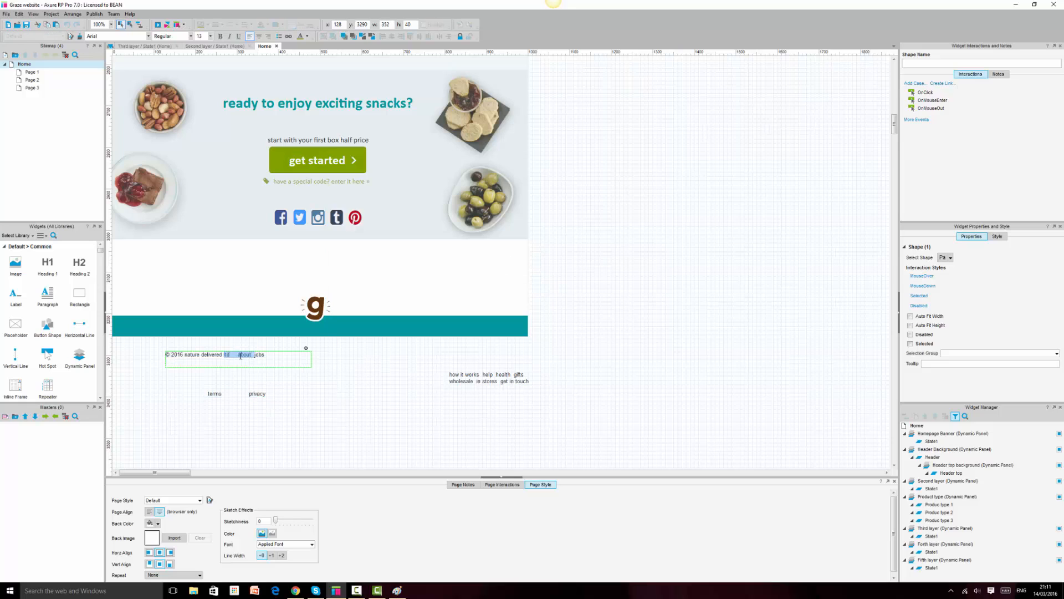
left_click(240, 356)
double_click(244, 355)
key("ctrl+x")
left_click(285, 397)
key("ctrl+v")
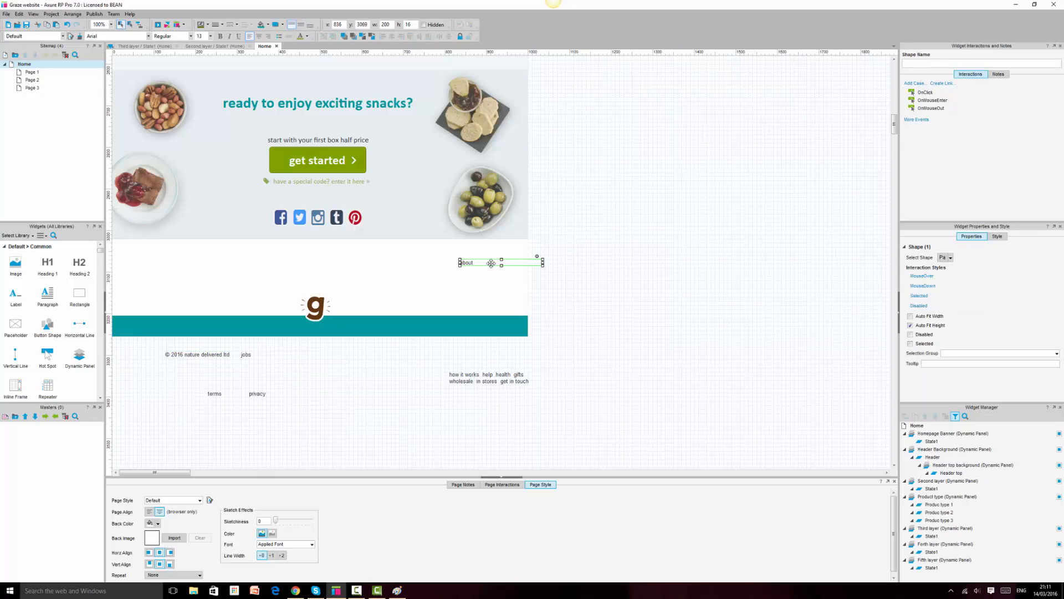
left_click_drag(491, 264, 294, 413)
Cut the word jobs out of the copyright line and paste it as its own text widget at about x 186, y 3454
double_click(245, 354)
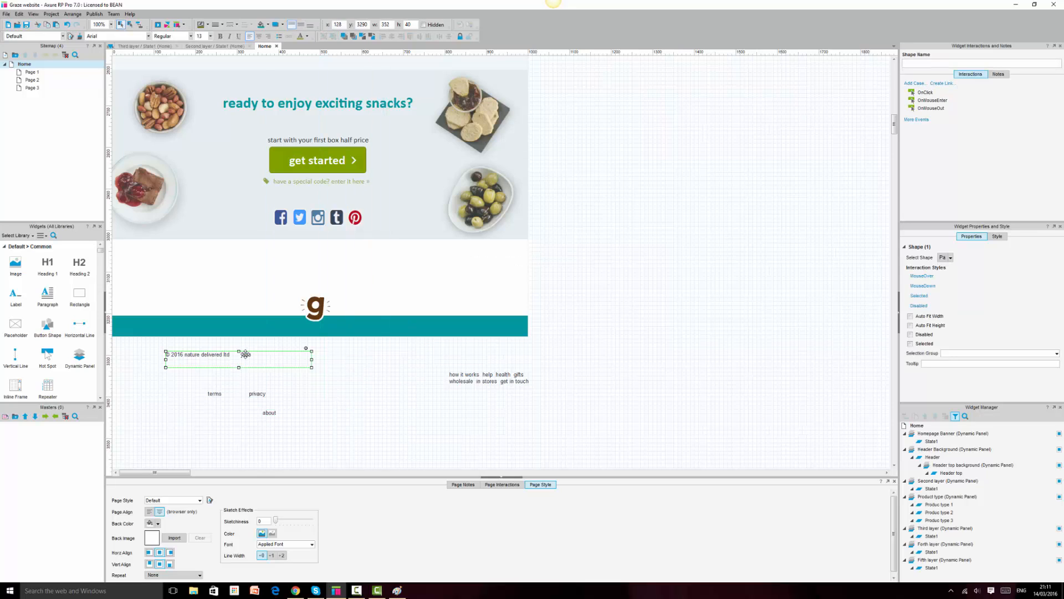
left_click_drag(254, 356, 235, 357)
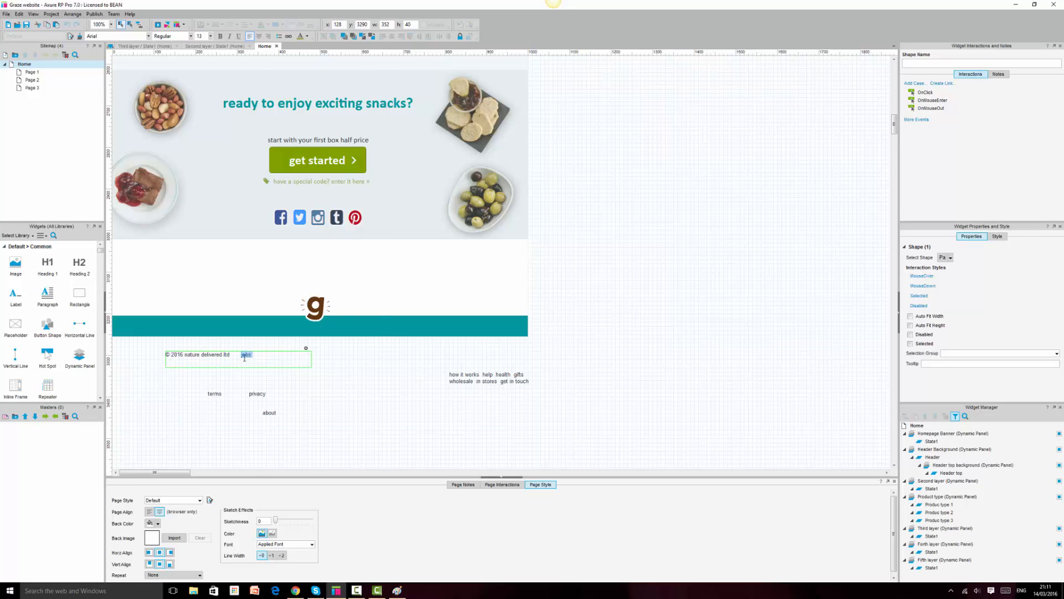
key("ctrl+x")
left_click(309, 422)
key("ctrl+v")
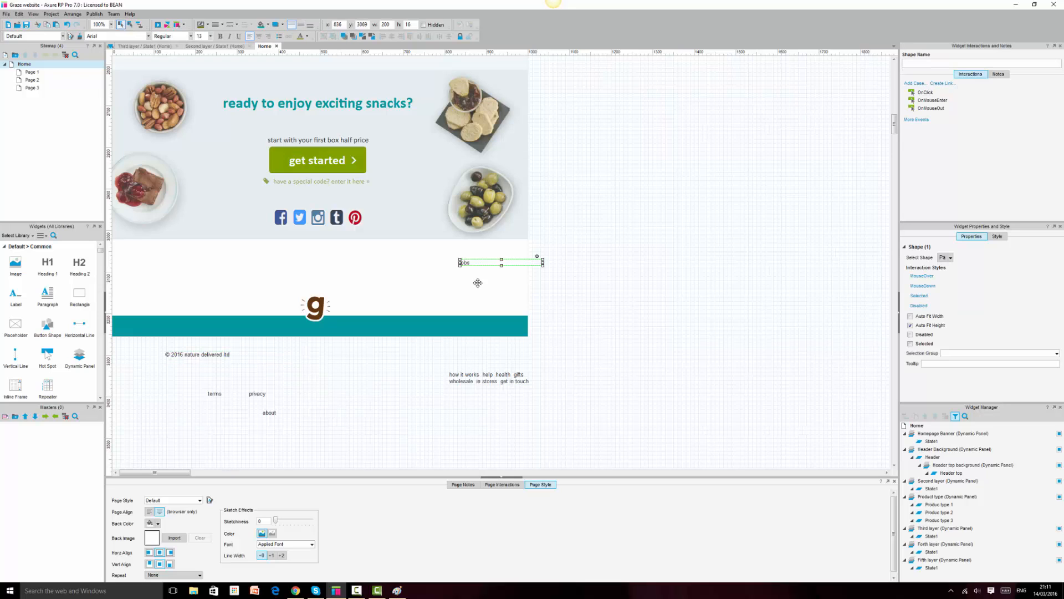
left_click_drag(487, 261, 221, 430)
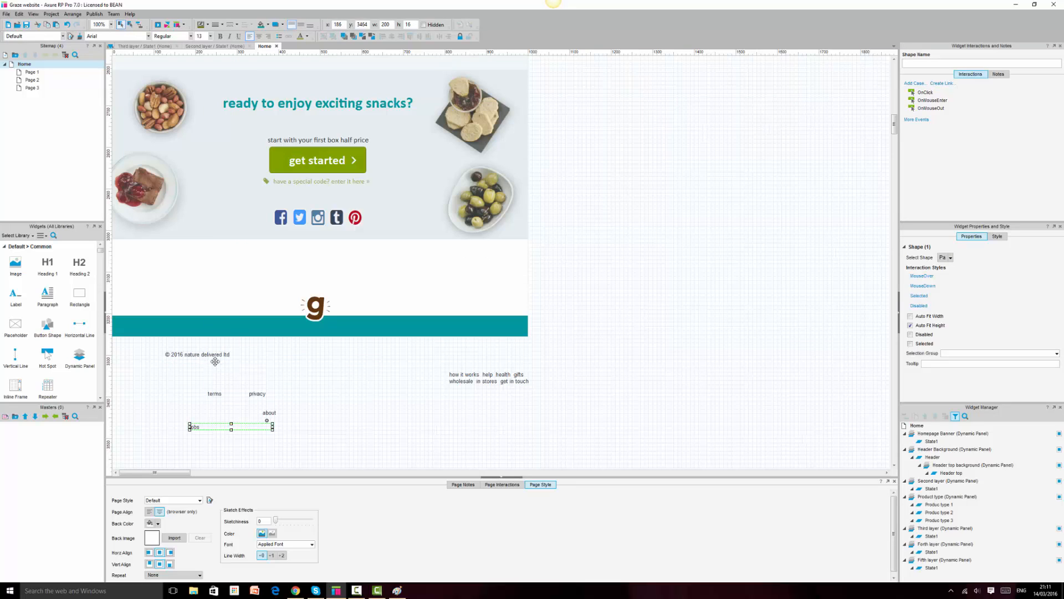
Narrow the copyright text box to 192 wide, centre its text both ways, and move it into the white footer area at x 10, y 3040
left_click(236, 358)
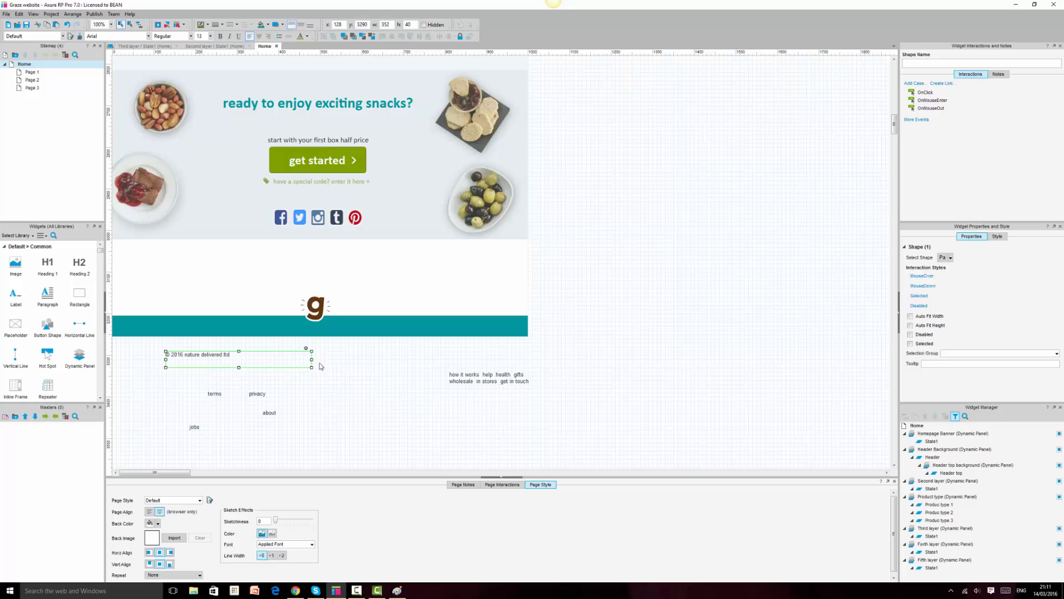
left_click_drag(311, 366, 246, 367)
left_click(300, 24)
left_click(258, 36)
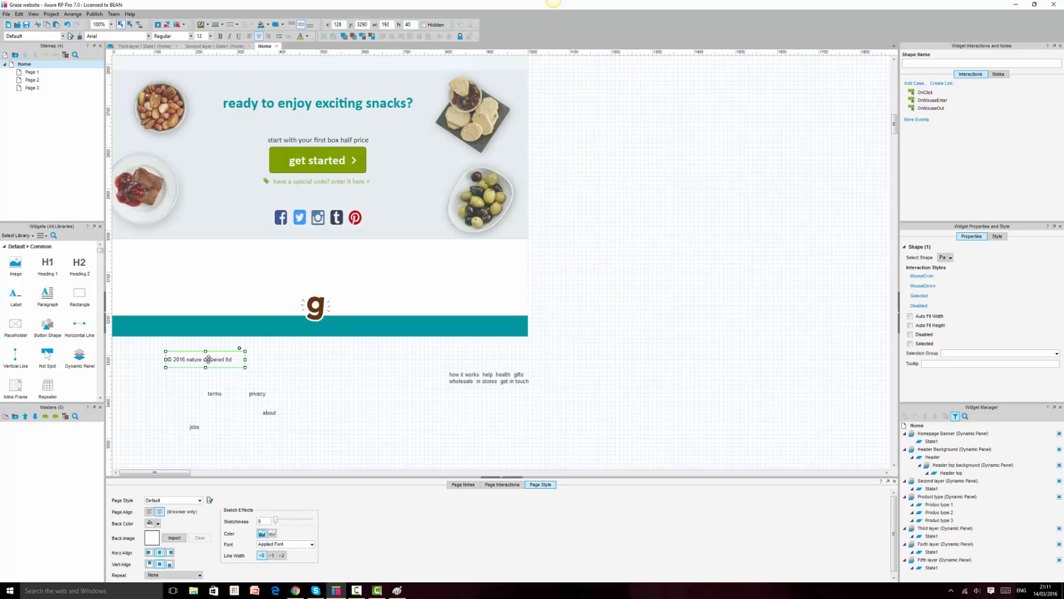
left_click_drag(208, 360, 160, 257)
left_click(297, 255)
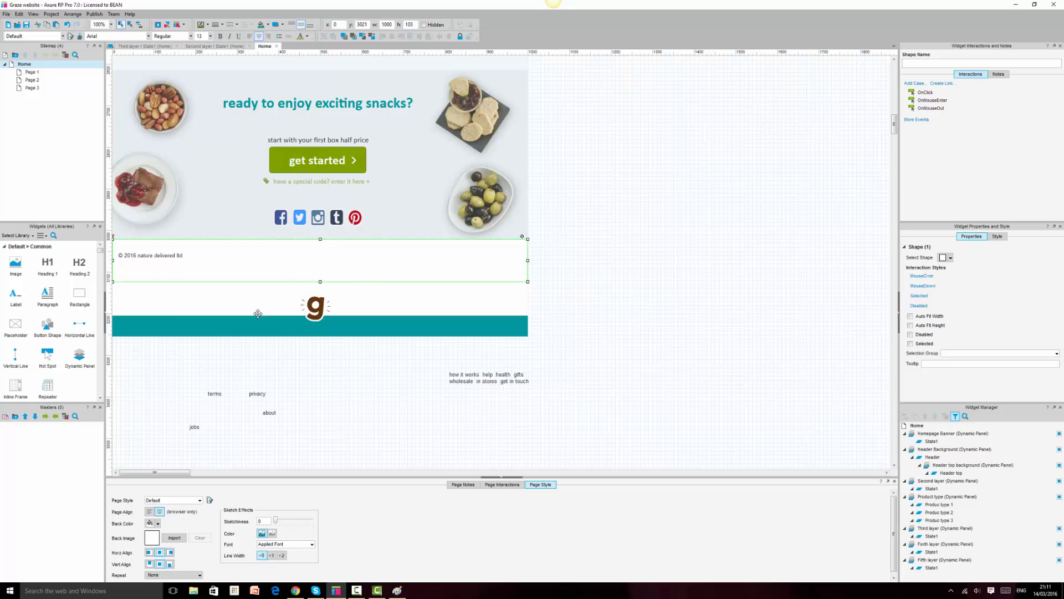
Move the terms widget to x 138, y 3338 below the teal bar and narrow its box to fit the word
left_click(214, 393)
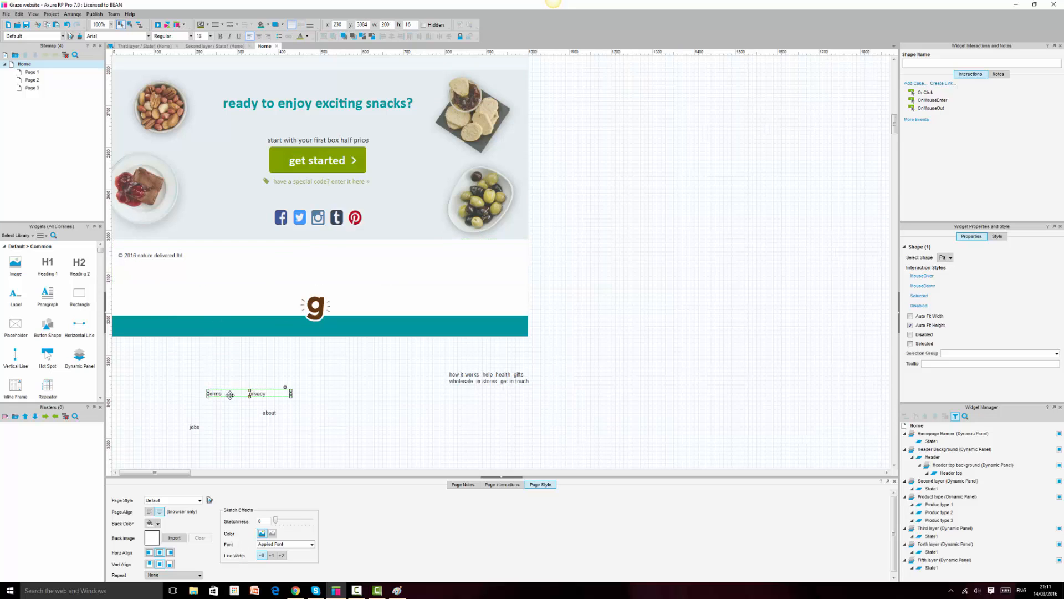
left_click_drag(244, 393, 205, 374)
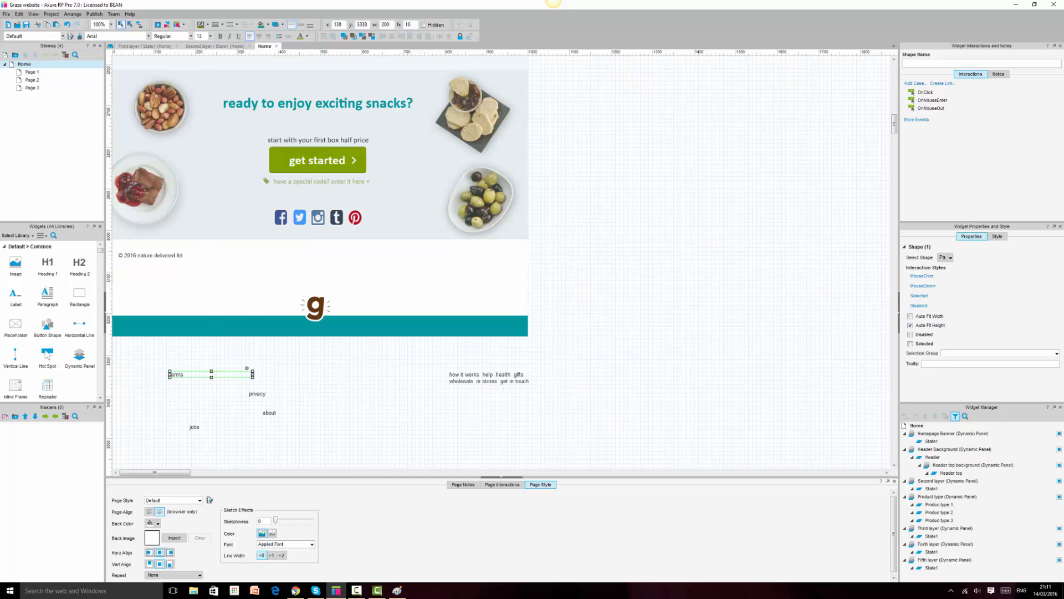
left_click(296, 589)
left_click(295, 590)
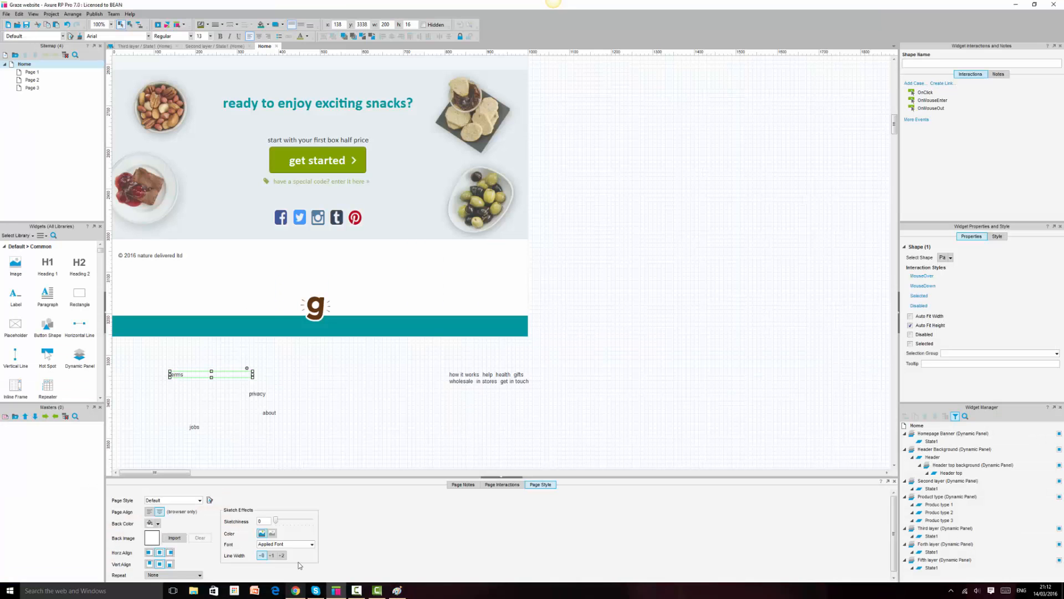
left_click_drag(249, 375, 197, 375)
Narrow the privacy box, place it beside terms, and compare with the live footer
left_click(256, 394)
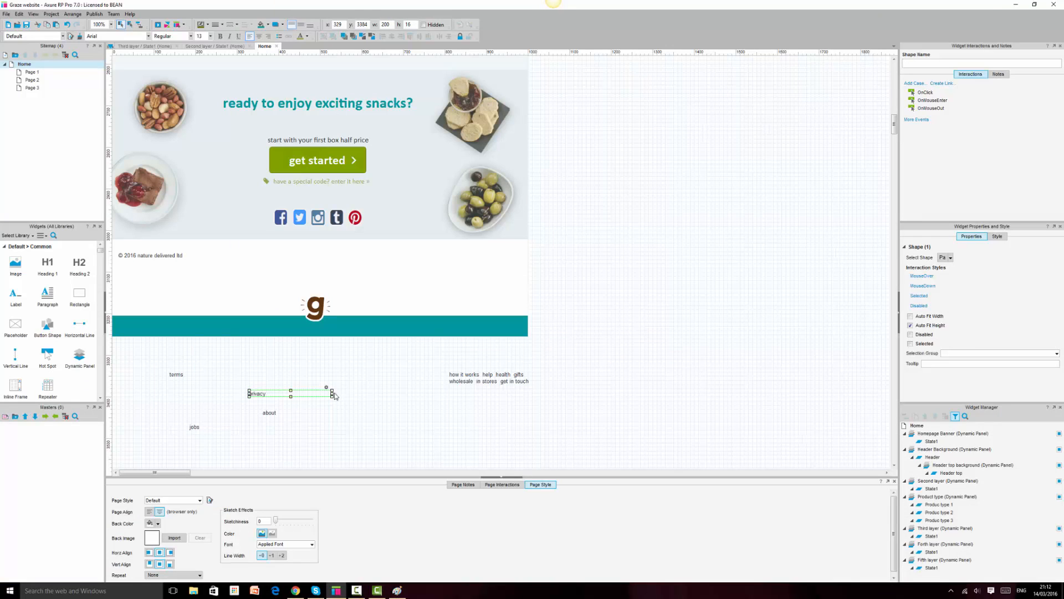
left_click_drag(333, 395, 215, 381)
left_click(292, 591)
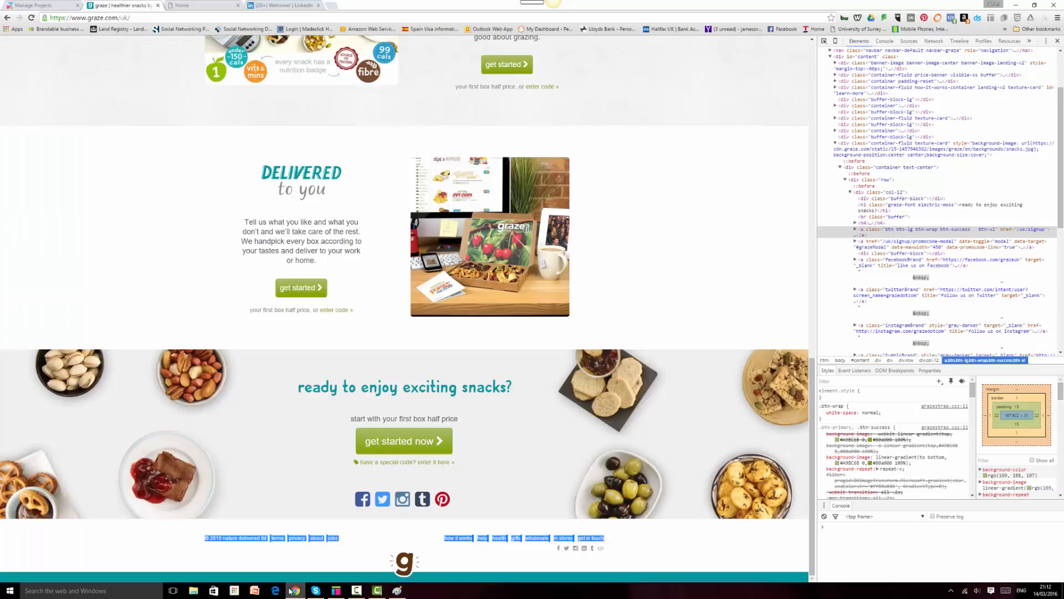
left_click(293, 591)
Narrow the about and jobs boxes, line them up after privacy at y 3338, and check the live page's footer
left_click(268, 412)
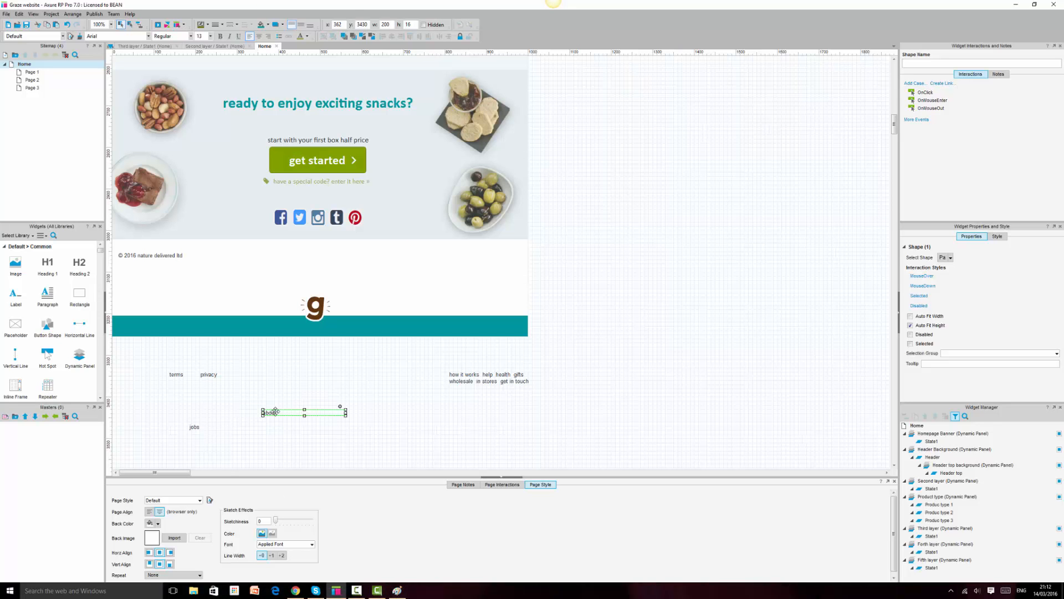
left_click_drag(345, 413, 237, 375)
left_click_drag(233, 427, 249, 428)
left_click_drag(287, 427, 258, 375)
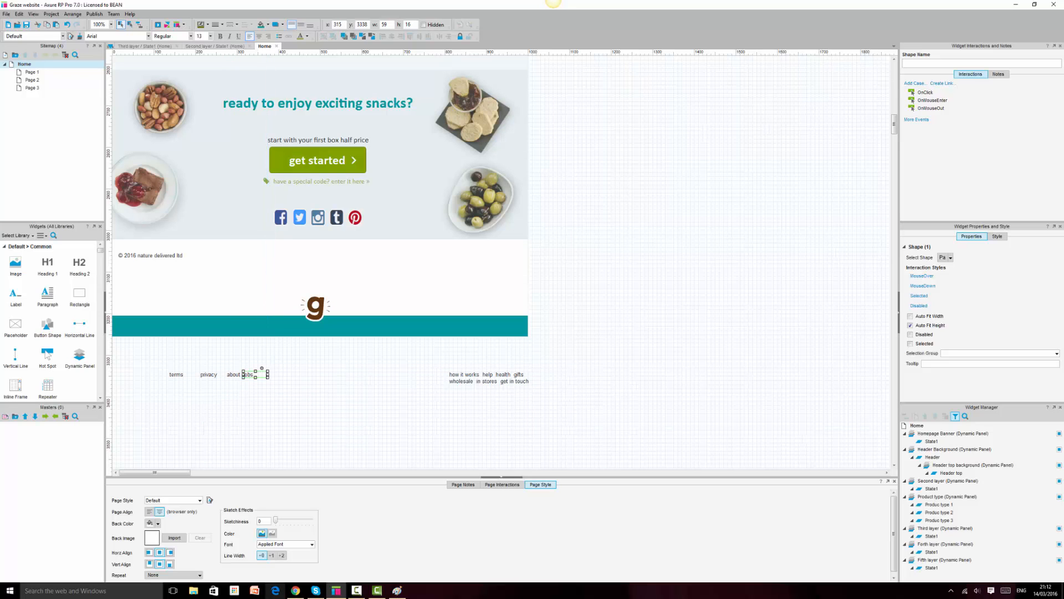
left_click(298, 591)
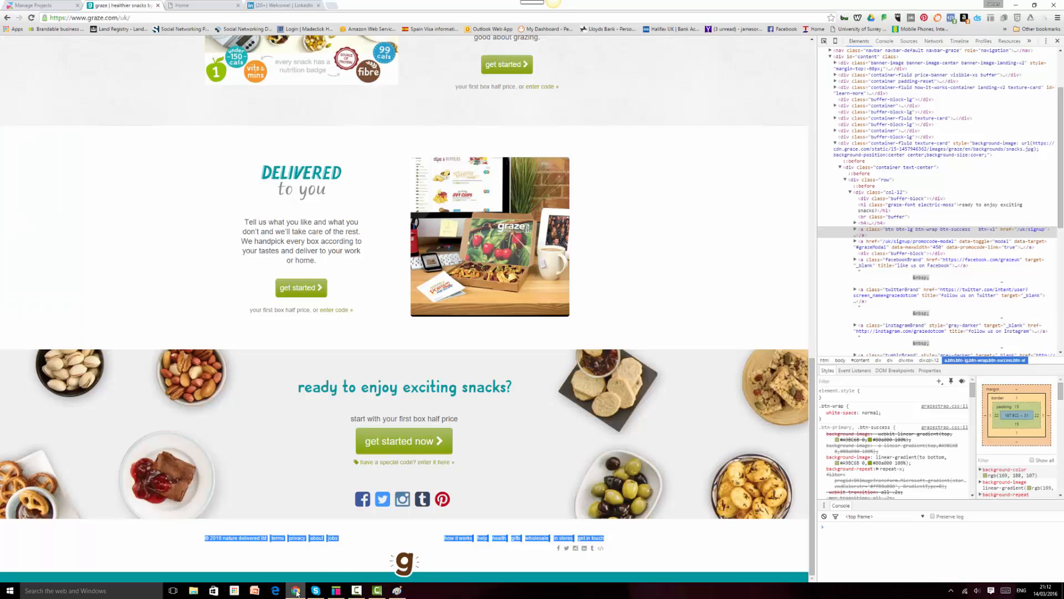
left_click(331, 558)
key("alt+Tab")
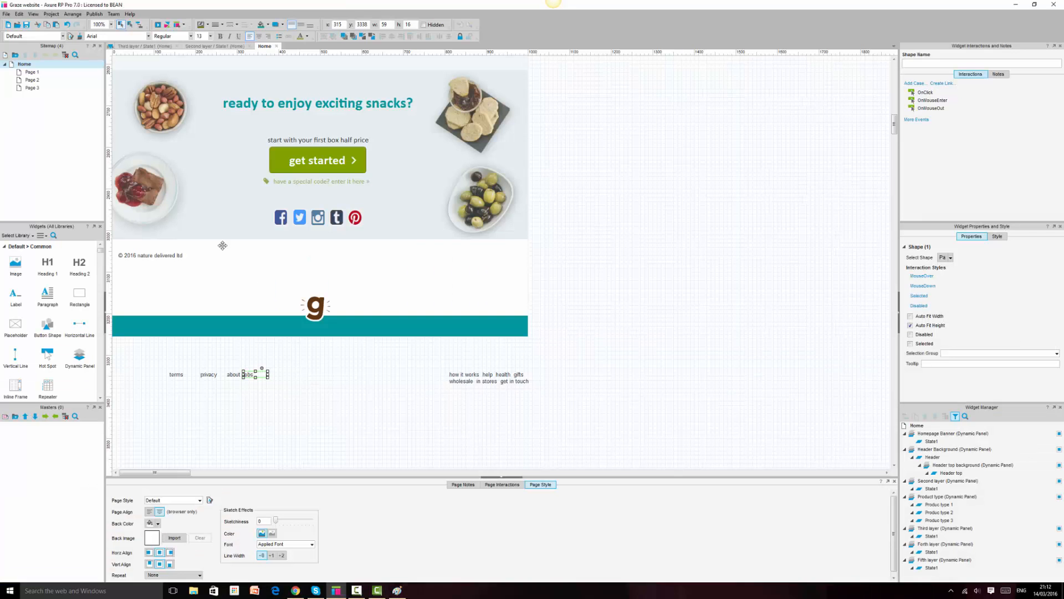
Centre the text of terms, privacy, about and jobs horizontally and vertically, and distribute the four boxes horizontally
left_click(234, 375, "ctrl")
left_click(206, 374, "ctrl")
left_click(177, 375, "ctrl")
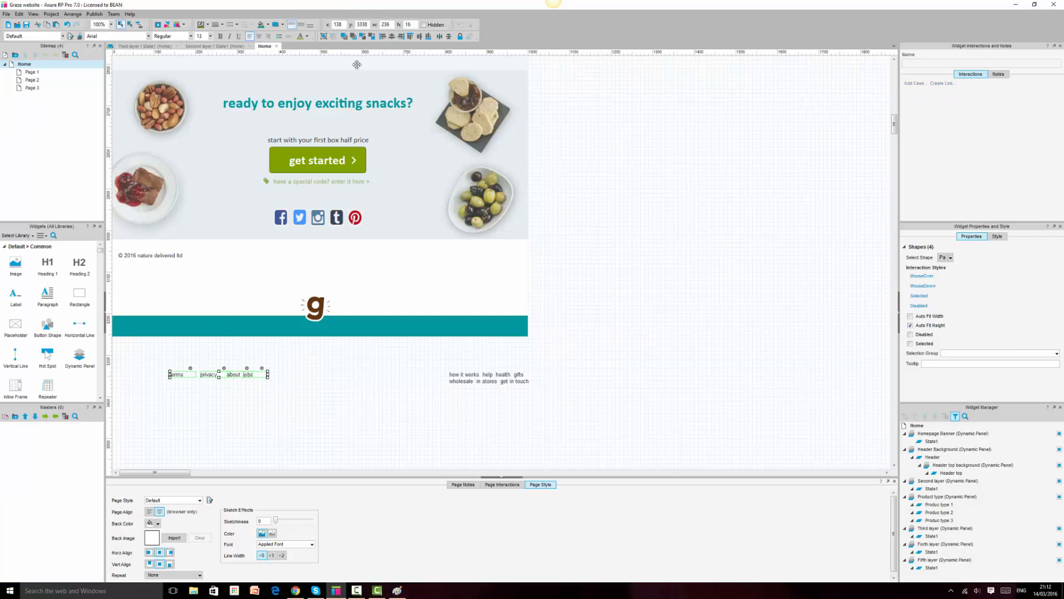
left_click(259, 36)
left_click(301, 25)
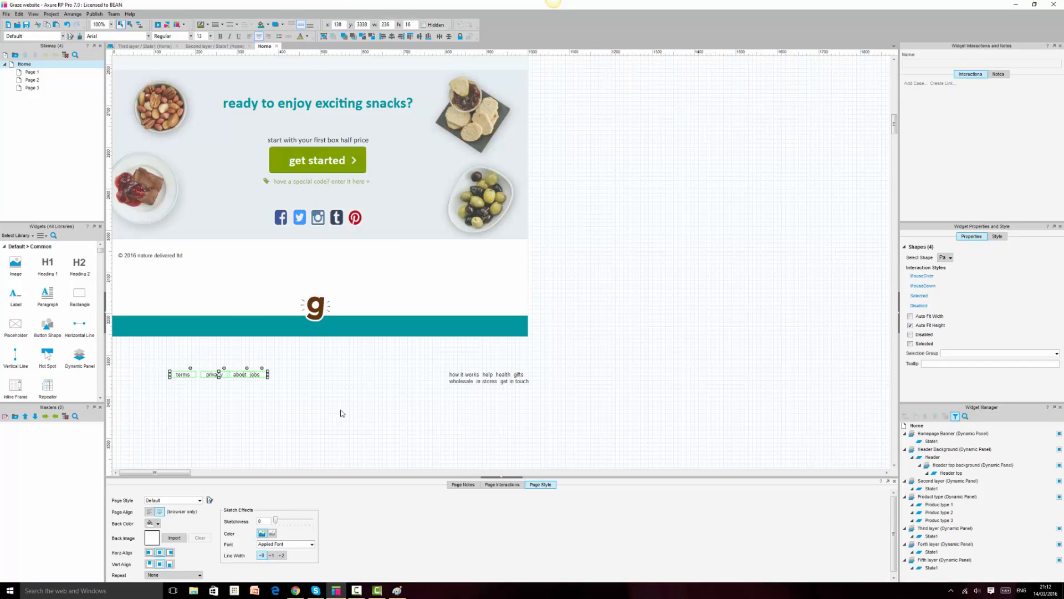
left_click(439, 36)
left_click(235, 431)
Shrink the four link boxes together to a combined width of 192
left_click(233, 375)
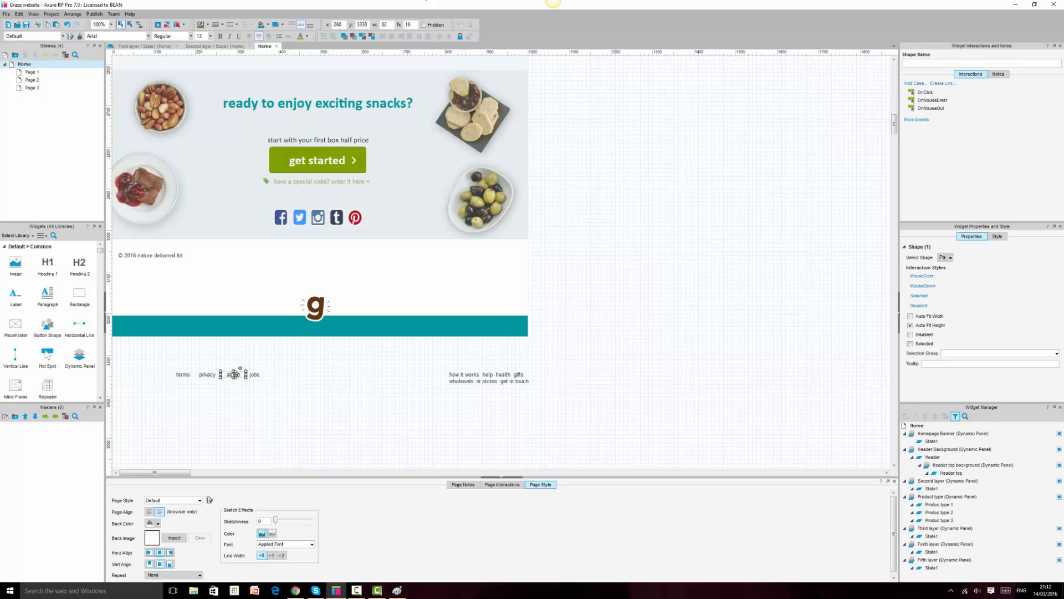
left_click(186, 376, "ctrl")
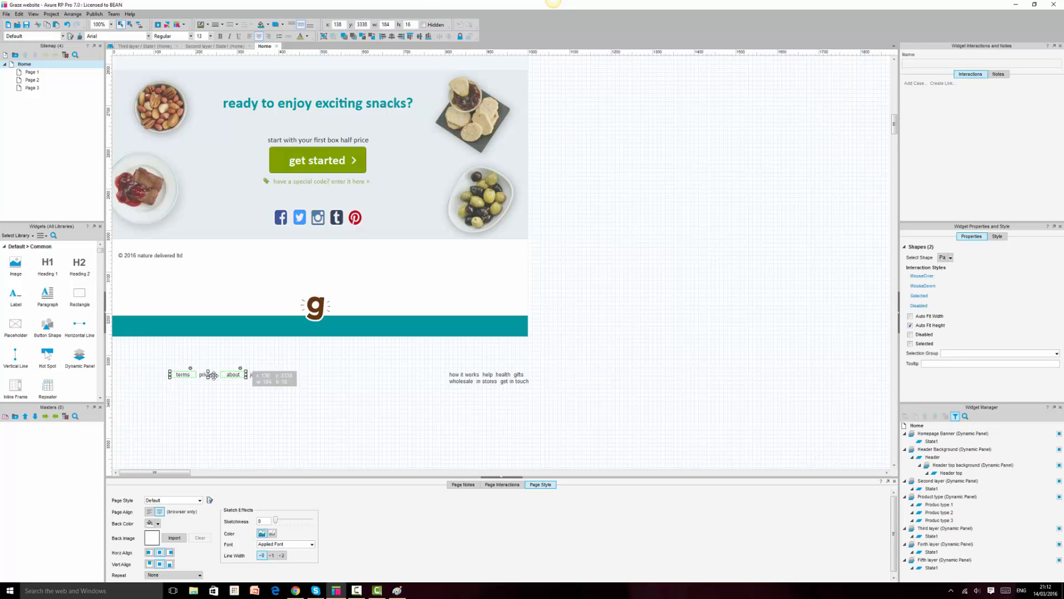
left_click(255, 374, "ctrl")
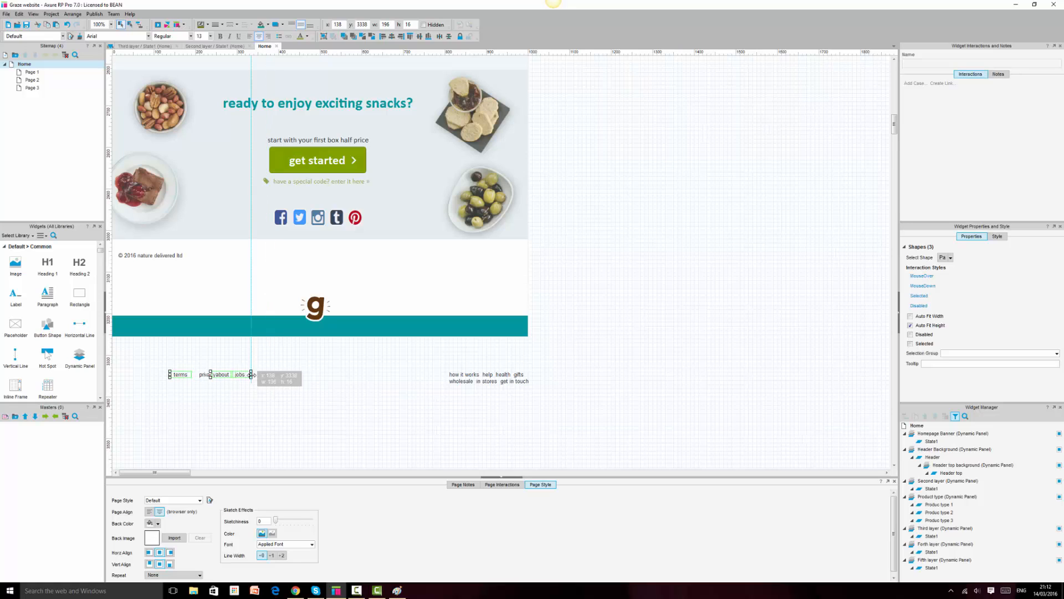
left_click(209, 375, "ctrl")
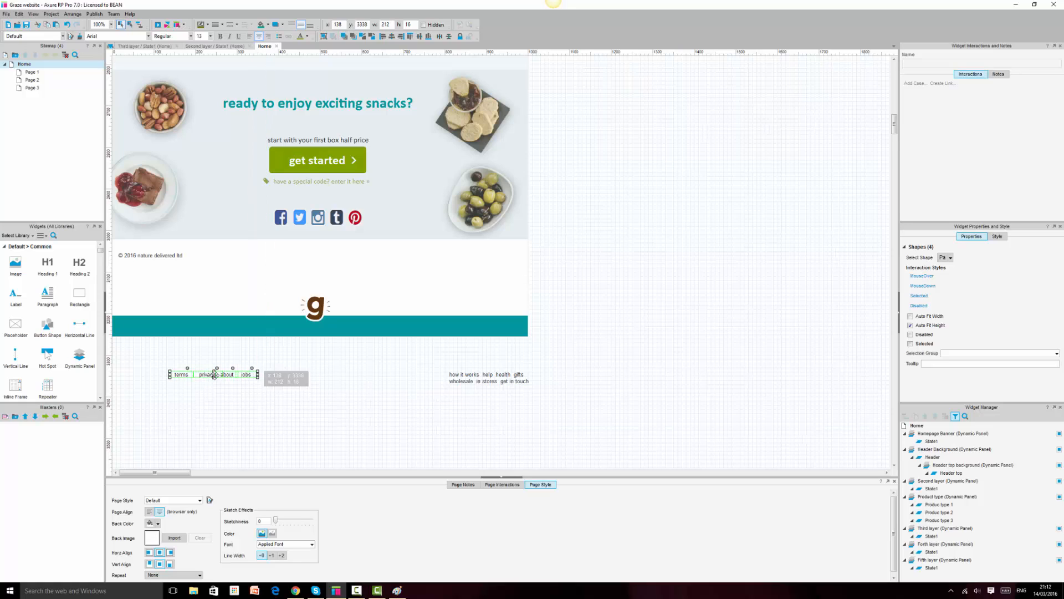
left_click_drag(258, 375, 250, 375)
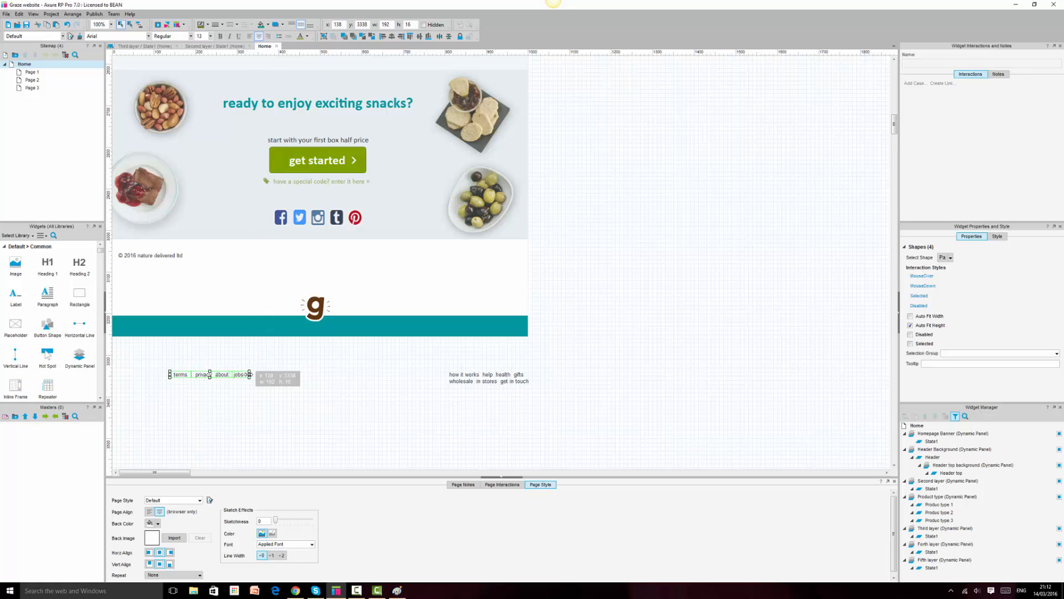
left_click(261, 405)
Distribute the resized terms, privacy, about and jobs boxes evenly across their row
left_click(189, 375)
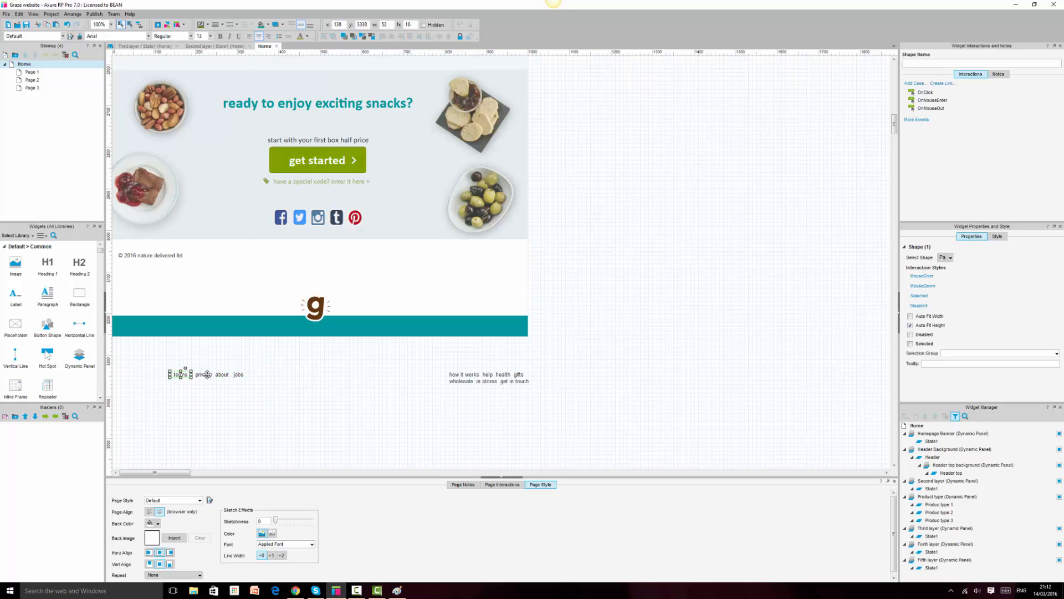
left_click(207, 375, "ctrl")
left_click(224, 374, "ctrl")
left_click(240, 374, "ctrl")
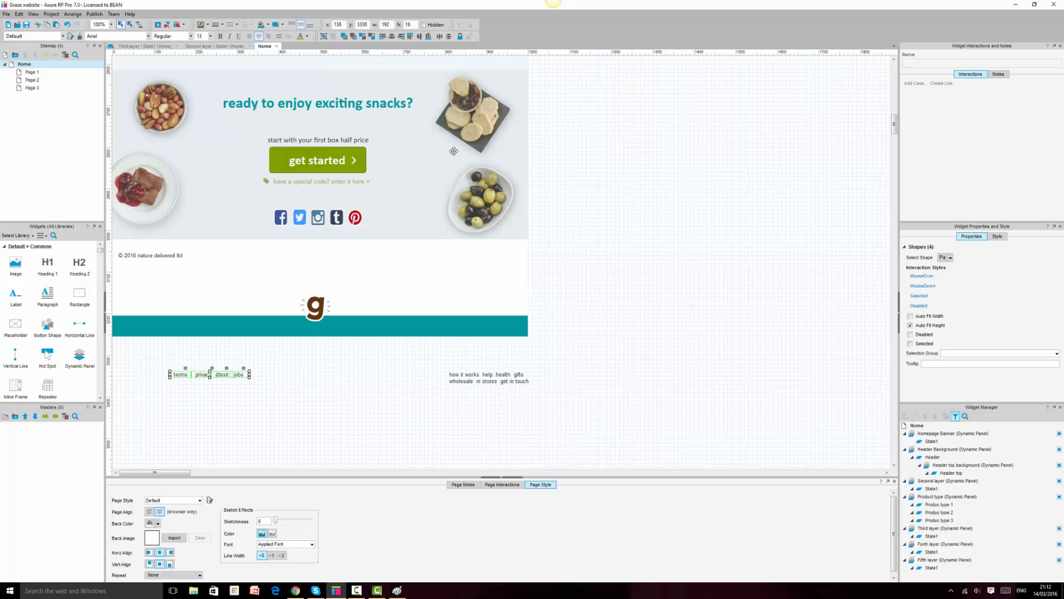
left_click(441, 37)
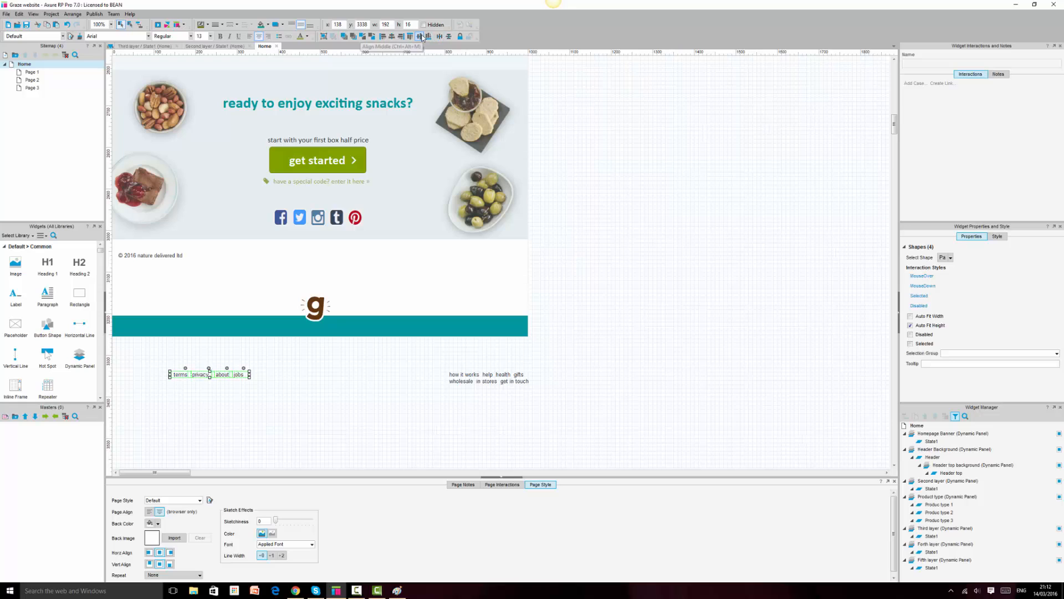
left_click(200, 381)
Narrow the privacy box to 57 wide and redistribute all four link boxes horizontally
left_click(199, 374)
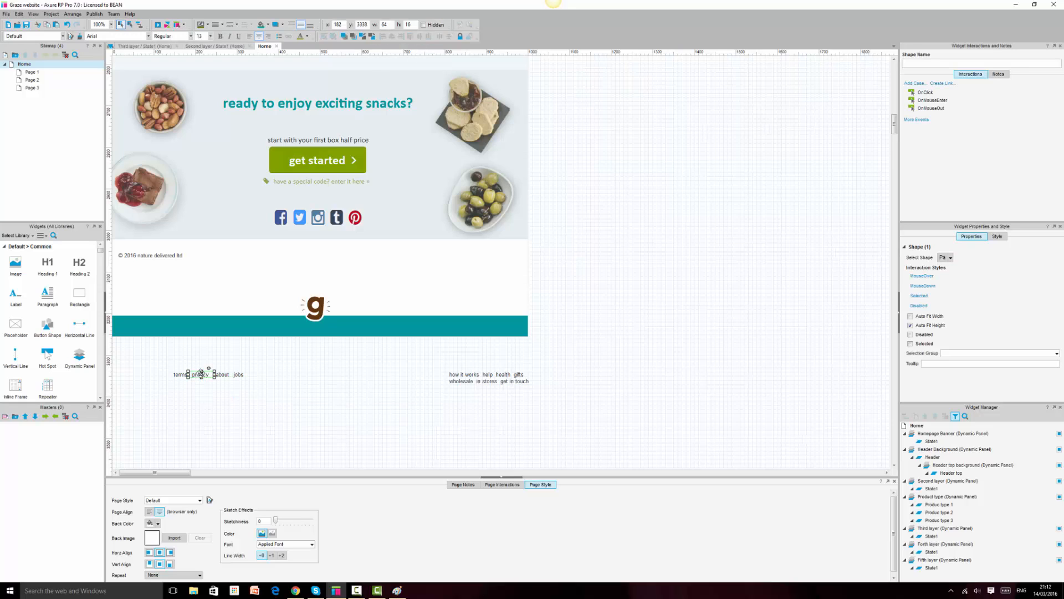
left_click_drag(215, 375, 214, 375)
left_click(194, 386)
left_click(182, 373)
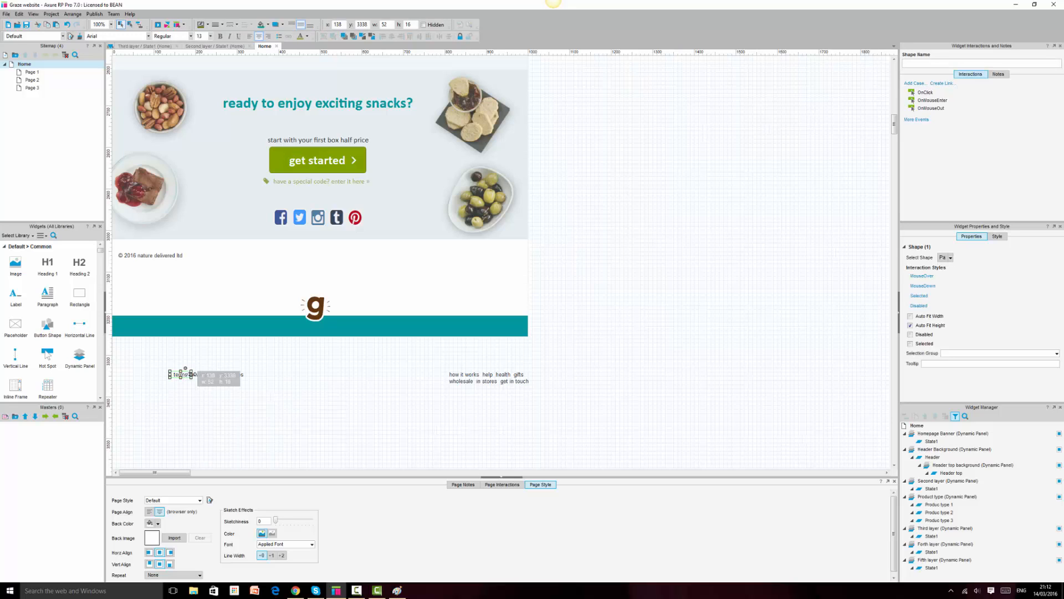
left_click(199, 375, "ctrl")
left_click(221, 374, "ctrl")
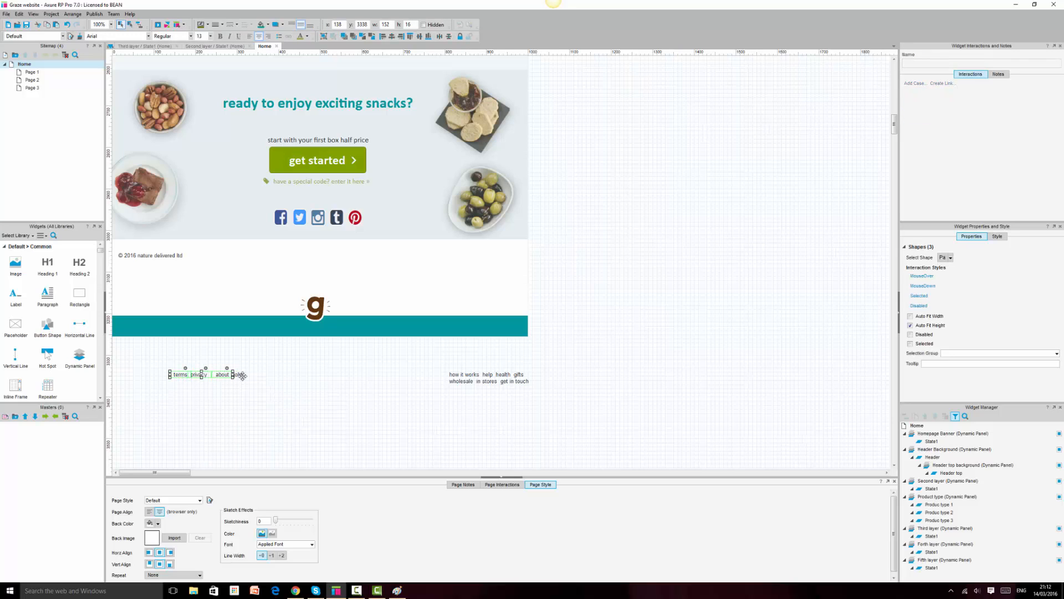
left_click(241, 375, "ctrl")
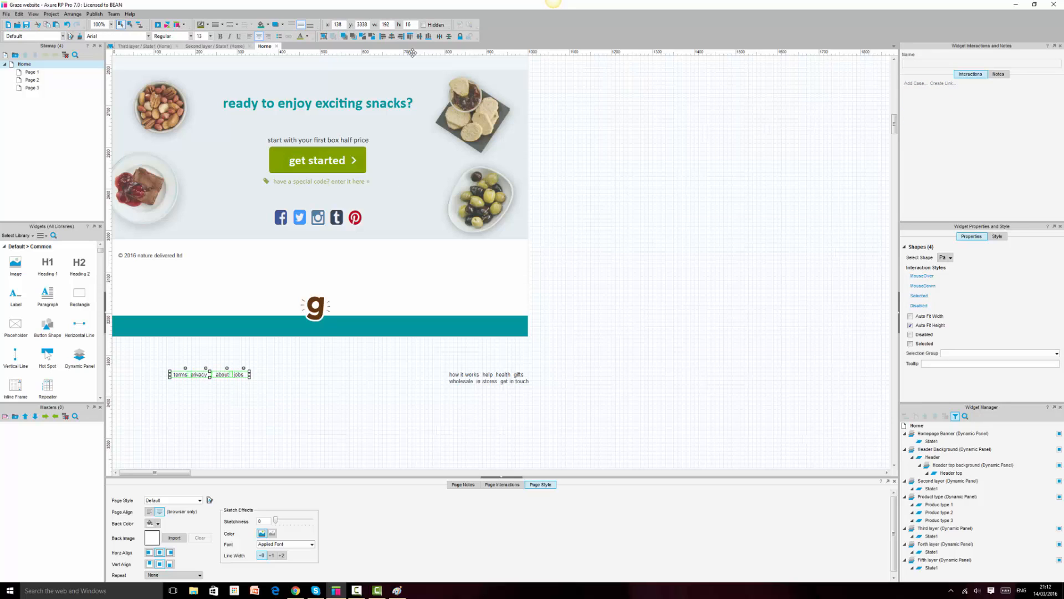
left_click(441, 38)
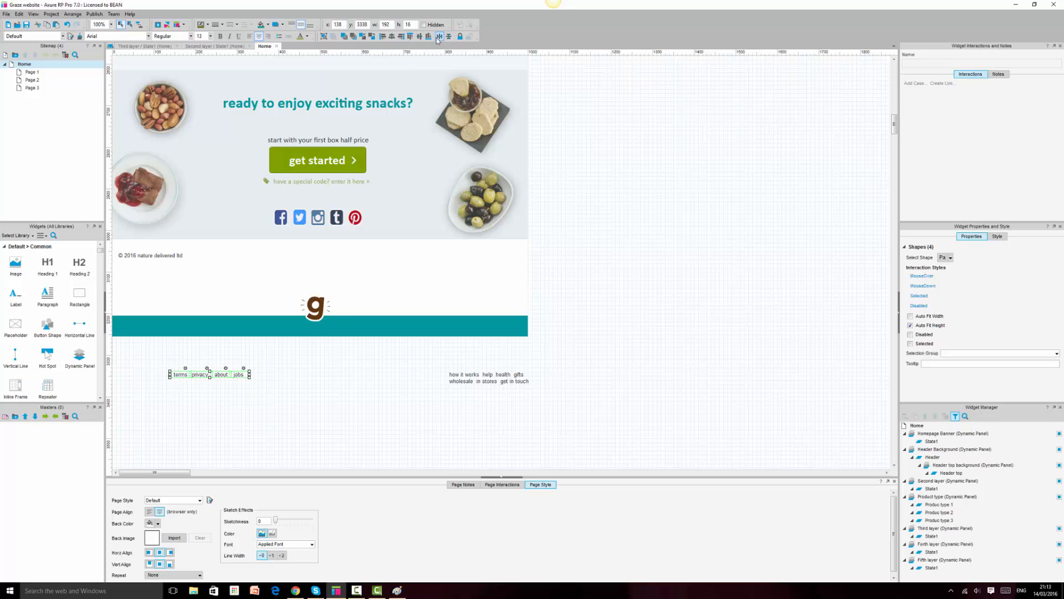
left_click(651, 333)
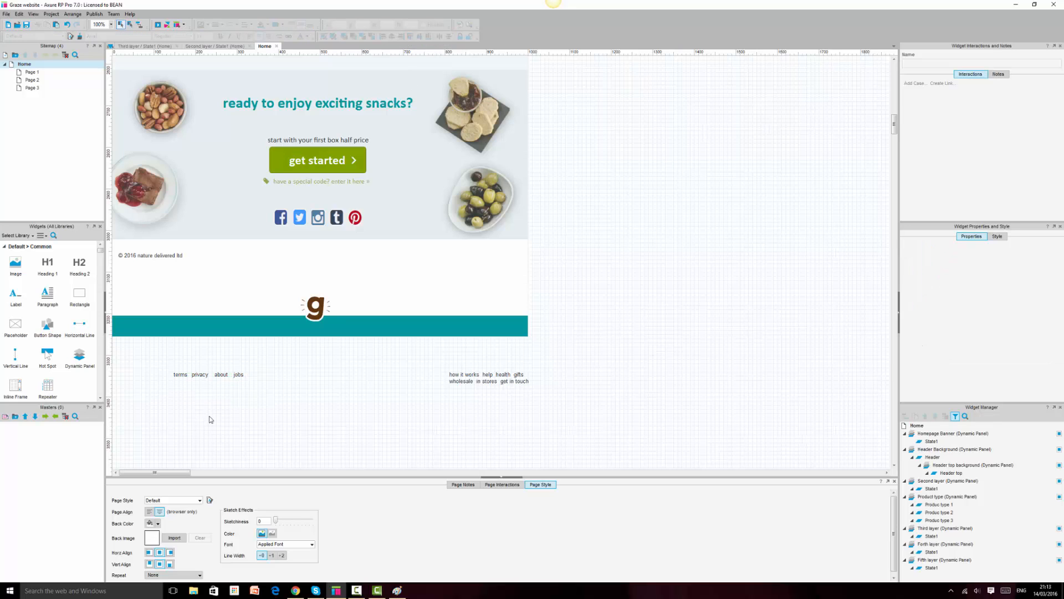
Set the height of the terms and privacy boxes to 40, matching the copyright text box
left_click(183, 375)
left_click(164, 256)
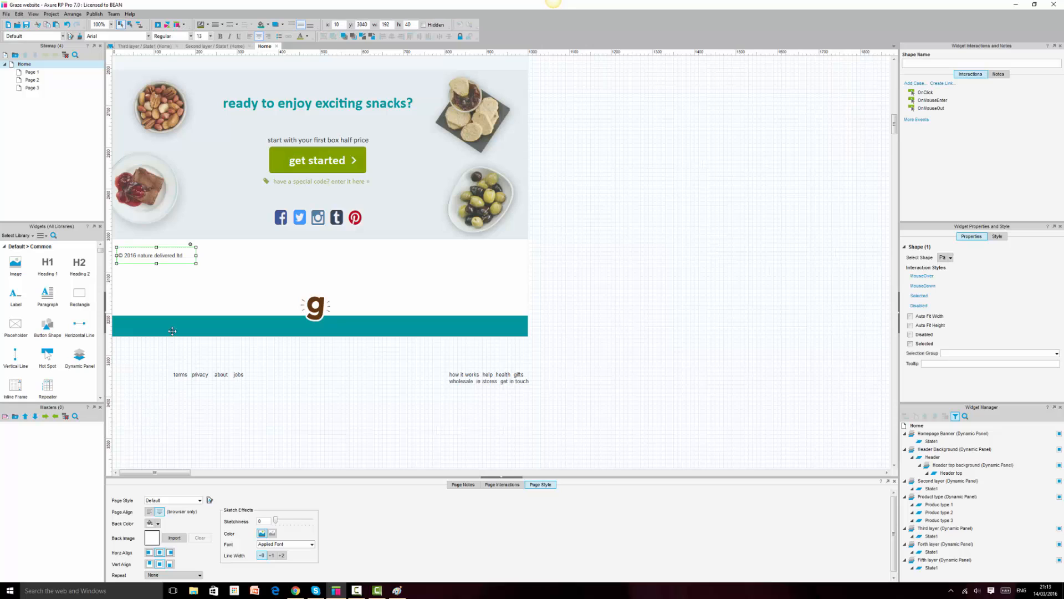
left_click_drag(181, 375, 180, 388)
left_click(414, 26)
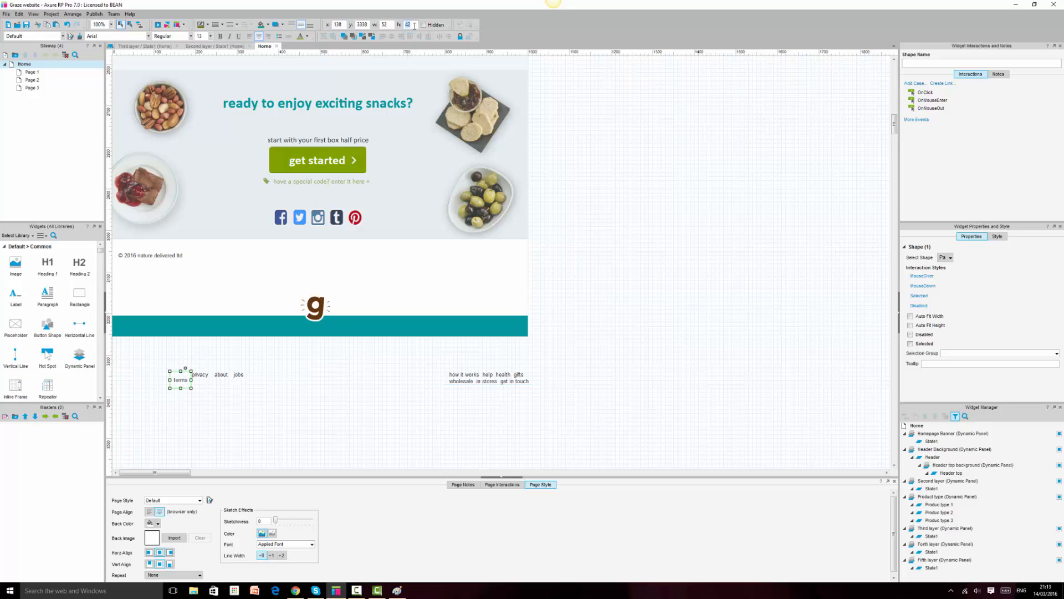
left_click(198, 383)
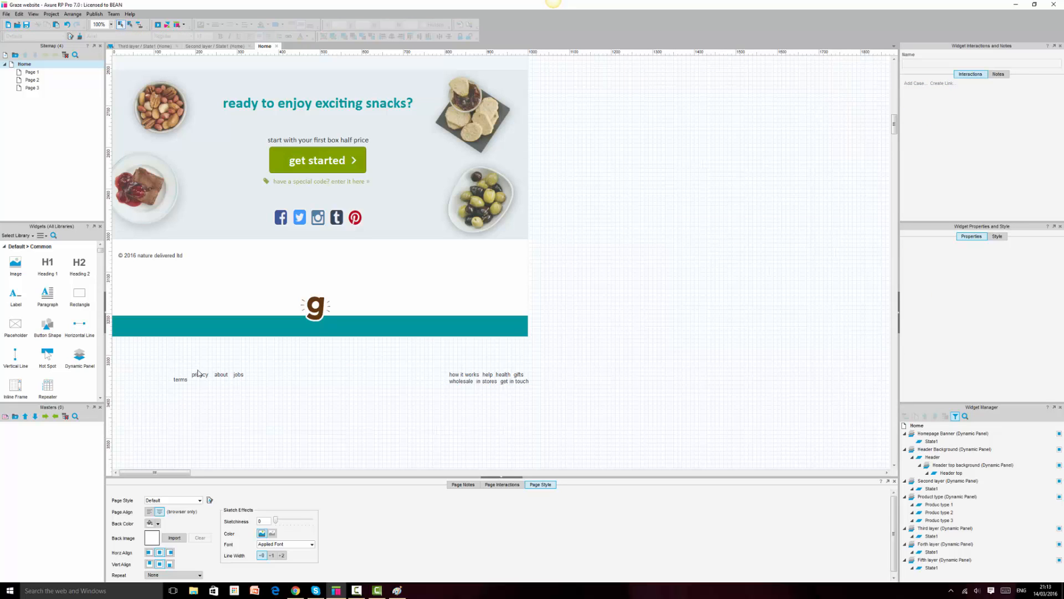
left_click(201, 373)
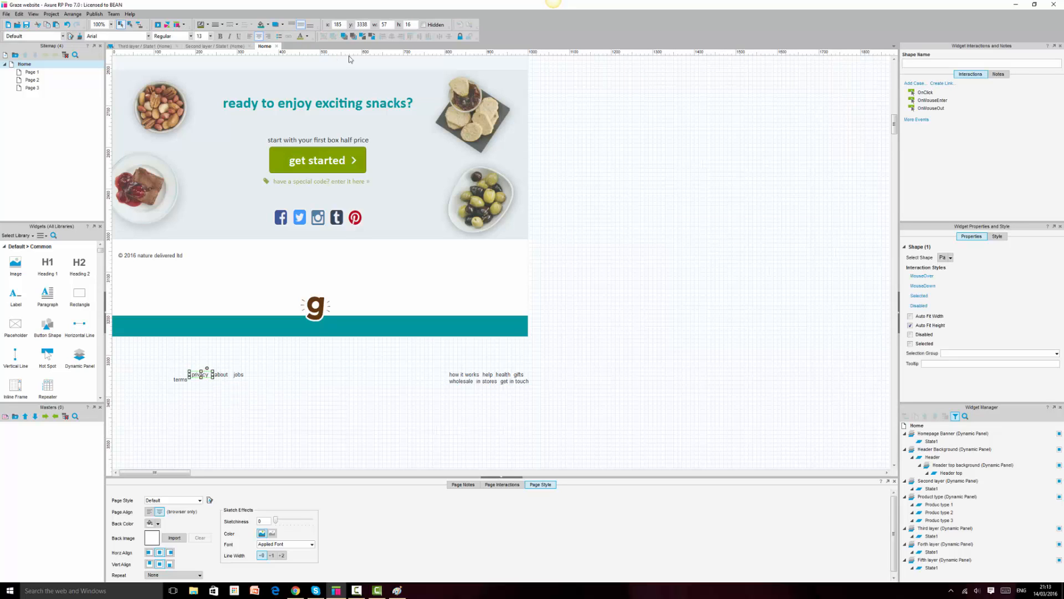
left_click(414, 27)
type("42")
key("Return")
Set the height of the about and jobs boxes to 40
left_click(220, 373)
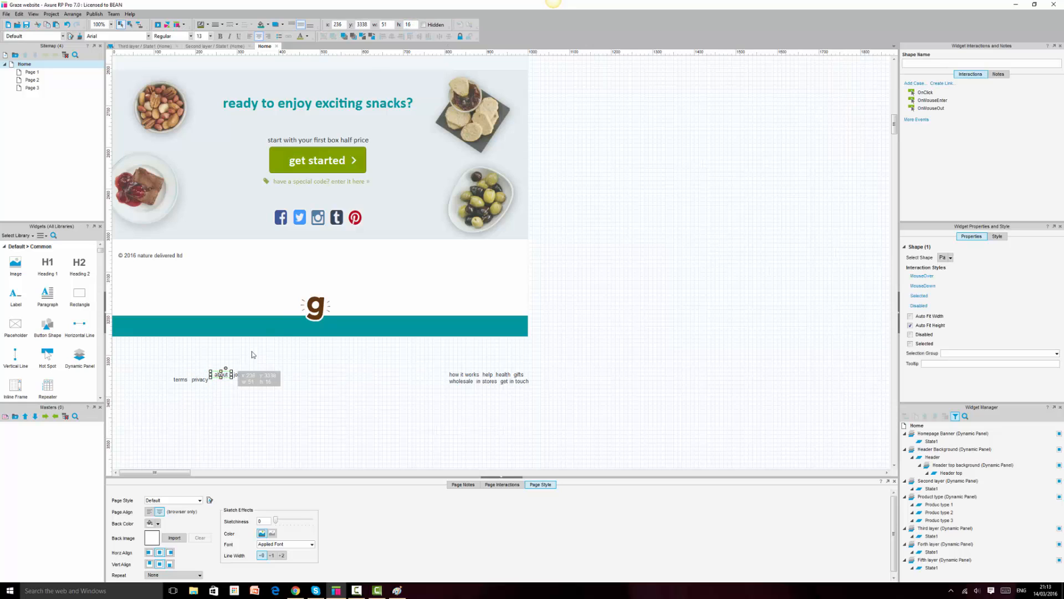
type("40")
key("Return")
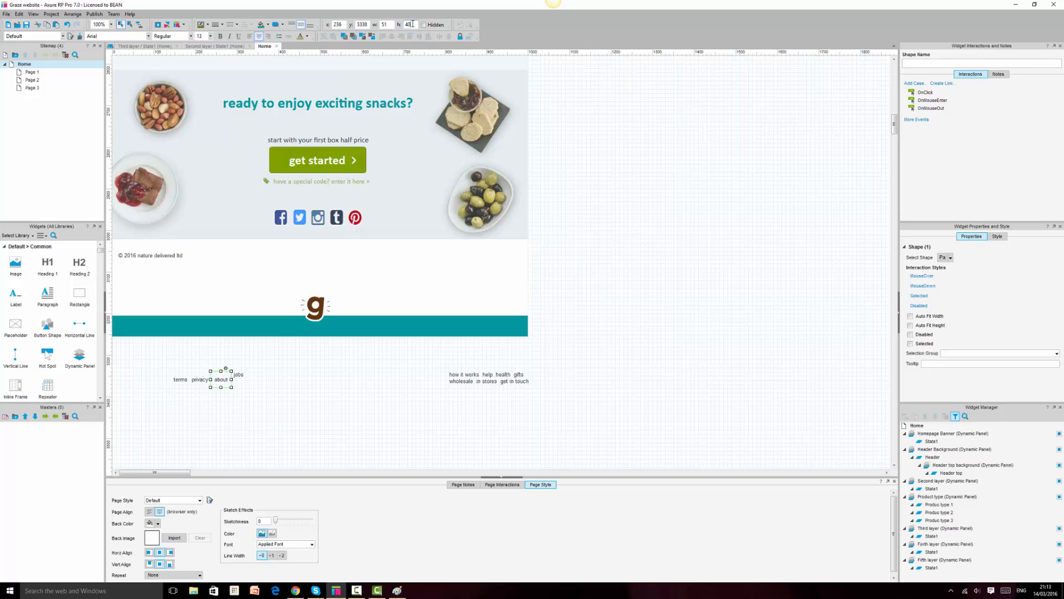
left_click(243, 376)
key("Return")
left_click(306, 402)
Move the four link boxes up beside the copyright text at y 3040 and select the copyright text along with them
left_click(239, 381)
left_click(222, 381, "ctrl")
left_click(201, 381, "ctrl")
left_click(181, 381, "ctrl")
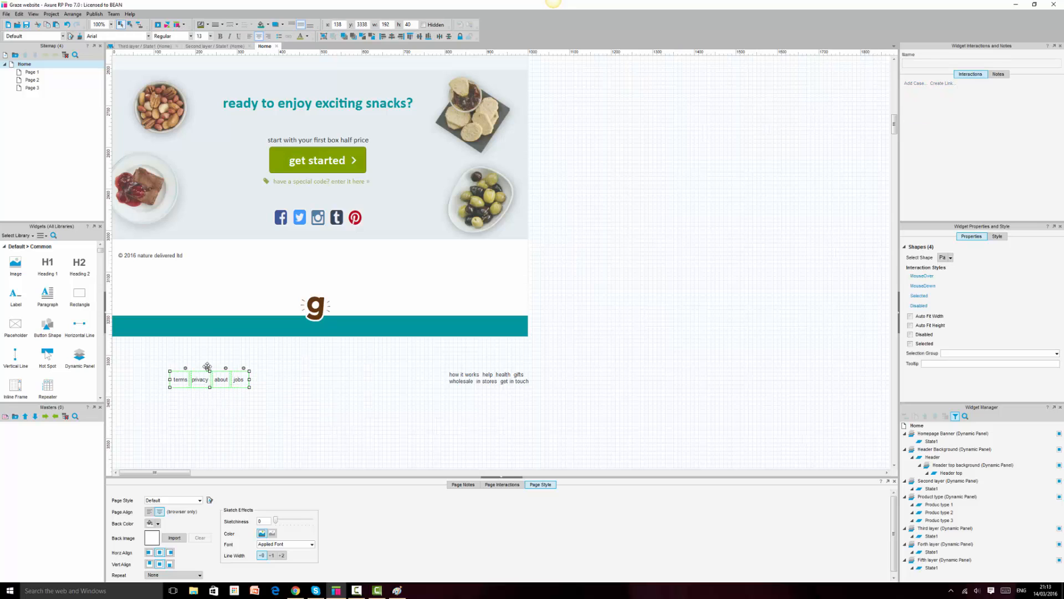
left_click_drag(207, 366, 229, 259)
left_click(174, 255, "ctrl")
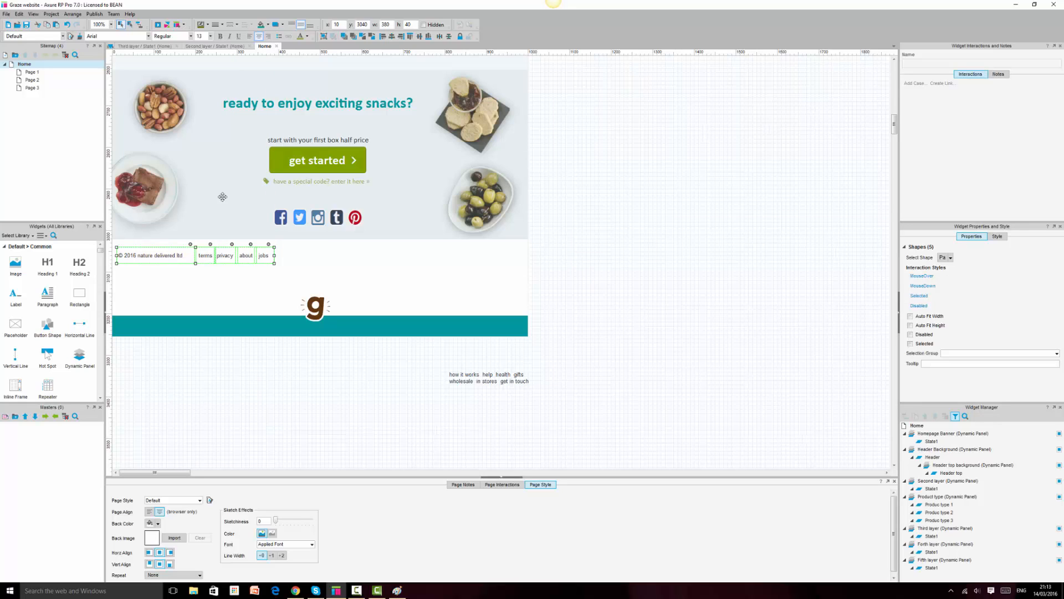
Narrow the footer's copyright text box to about 178 px wide and remove the trailing spaces from its text
left_click(178, 256)
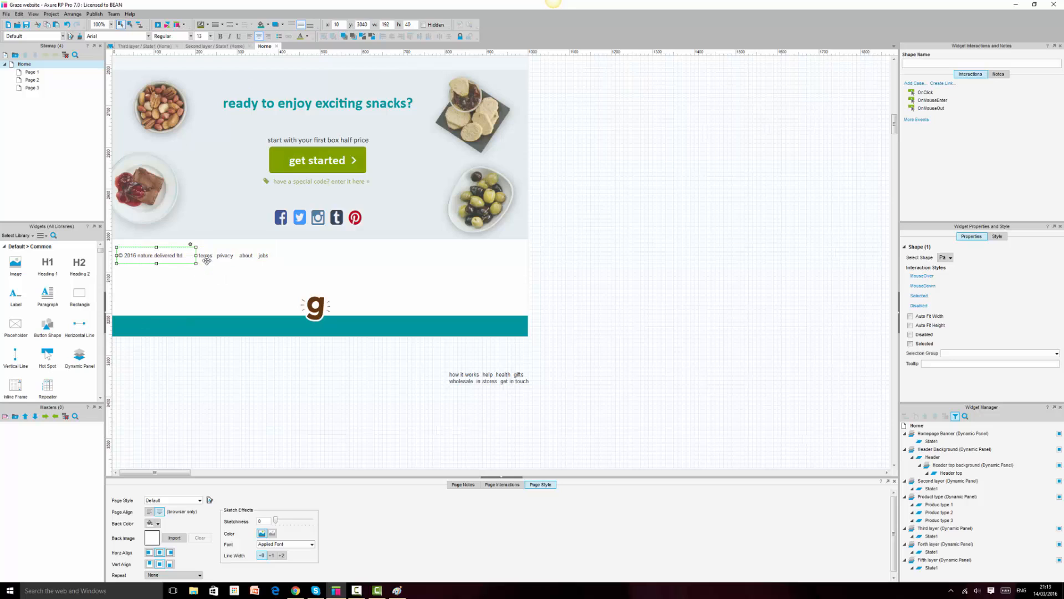
left_click_drag(198, 255, 190, 256)
double_click(175, 259)
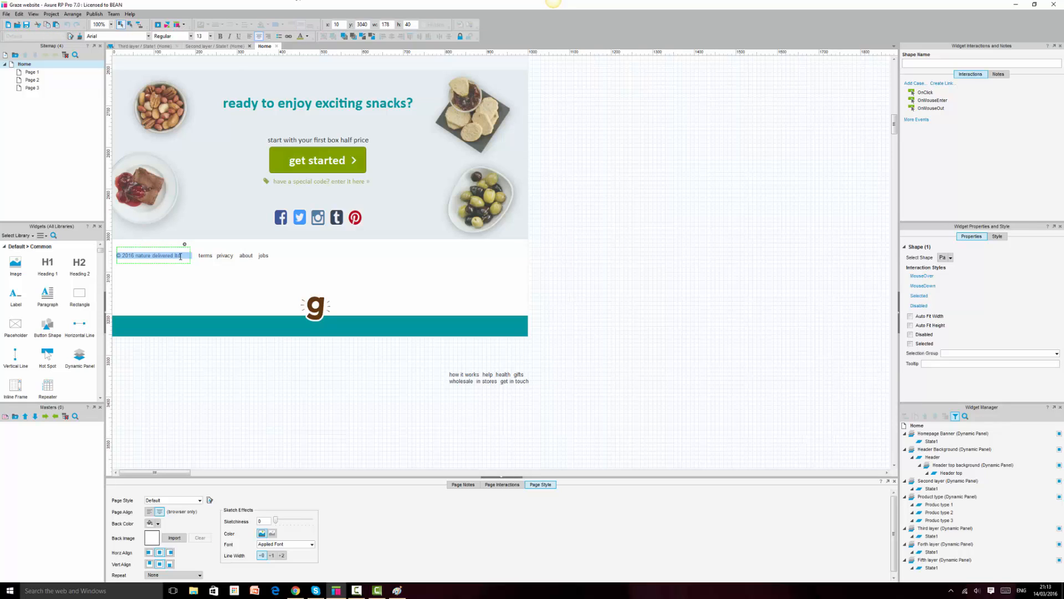
key("Right")
key("Delete")
key("Delete")
key("Delete")
key("Delete")
key("Delete")
key("Delete")
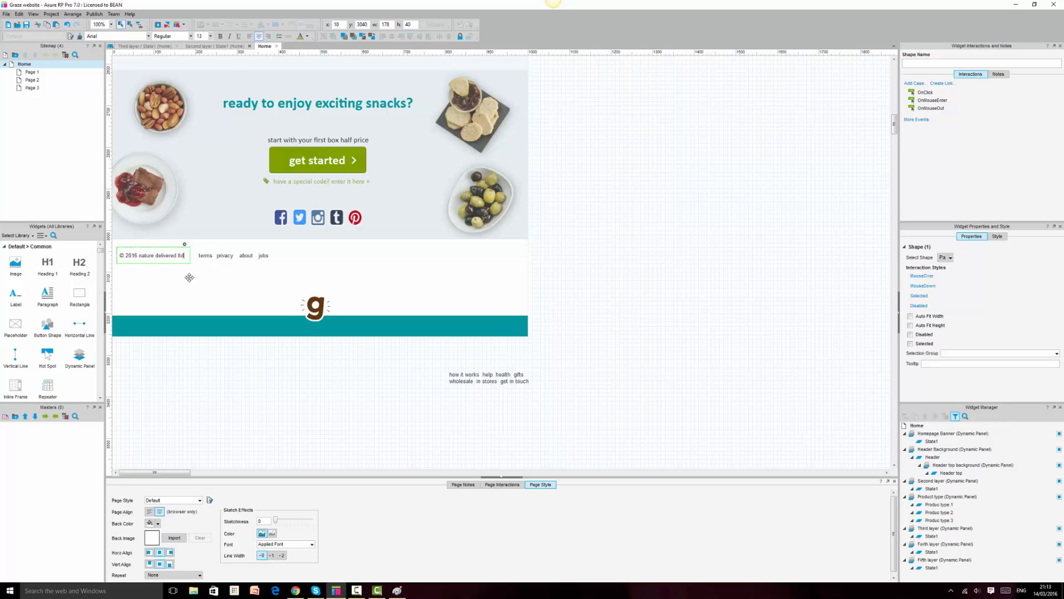
left_click(194, 341)
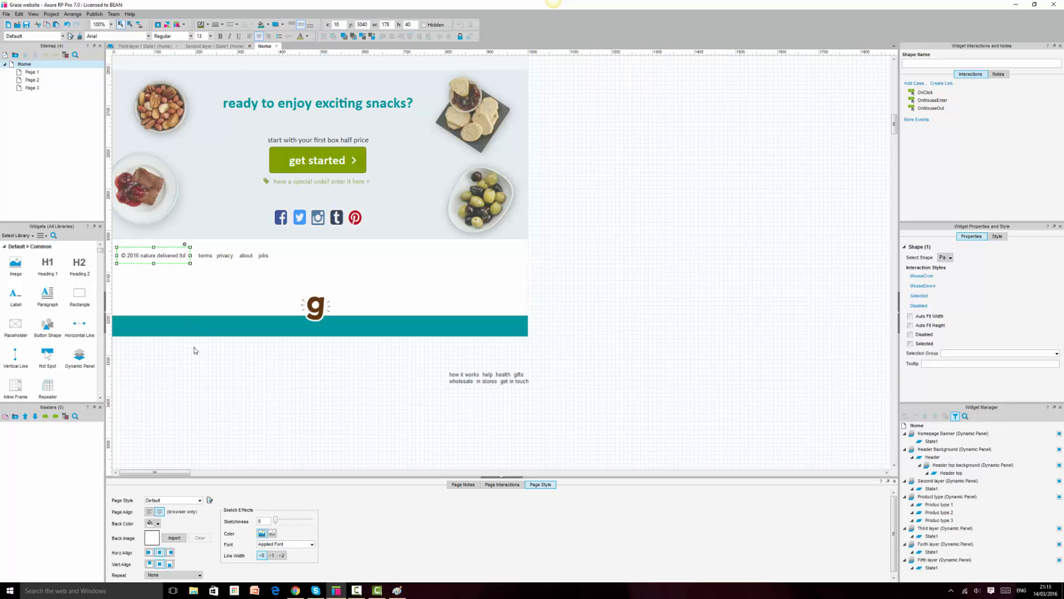
Distribute the copyright, terms, privacy, about and jobs text boxes horizontally with equal spacing
left_click(176, 252)
left_click(205, 255, "ctrl")
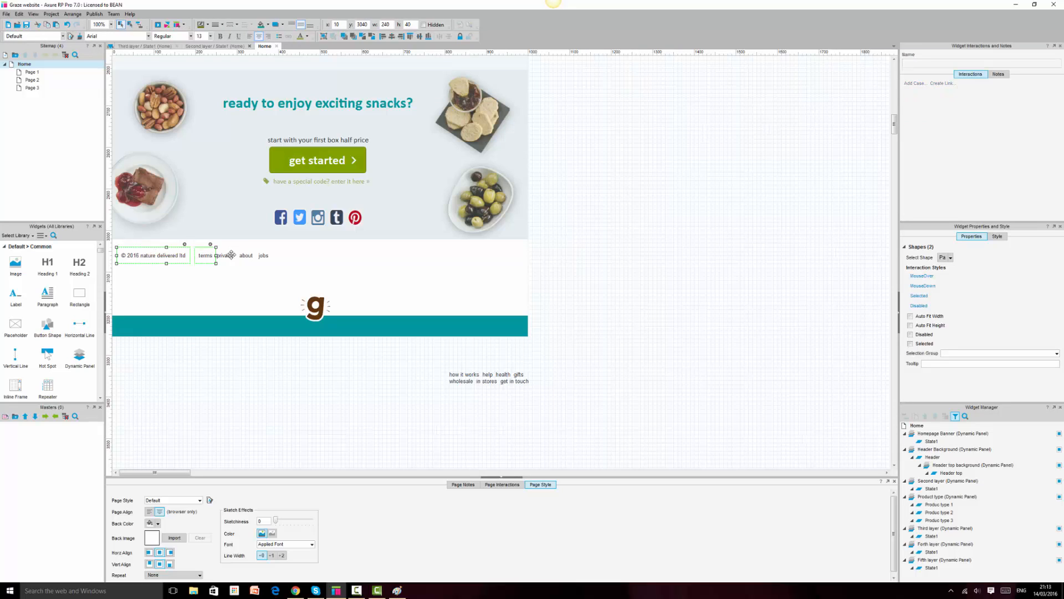
left_click(225, 256, "ctrl")
left_click(246, 256, "ctrl")
left_click(266, 255, "ctrl")
left_click(442, 37)
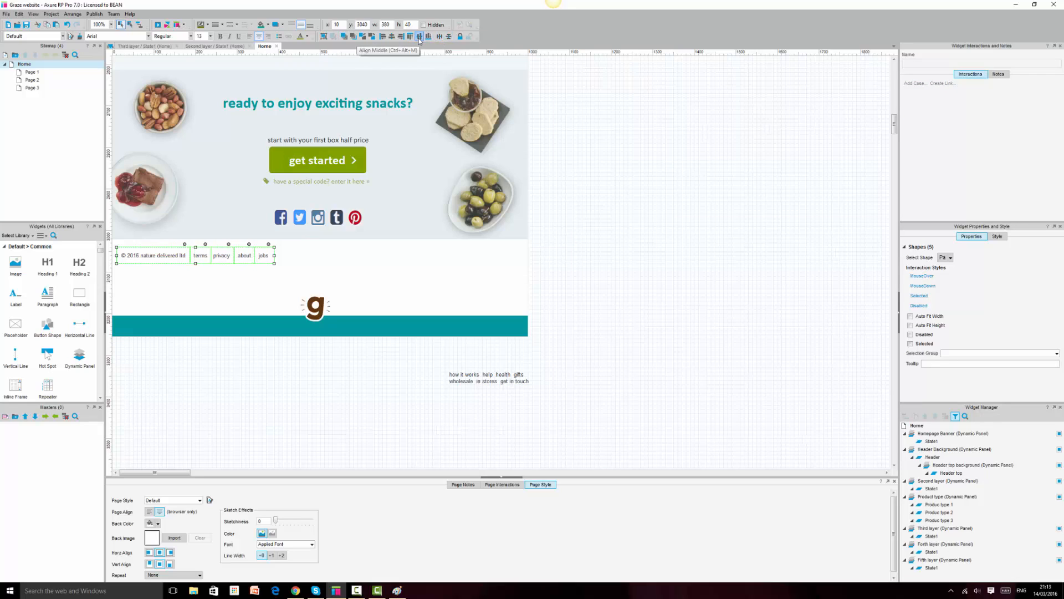
left_click(629, 243)
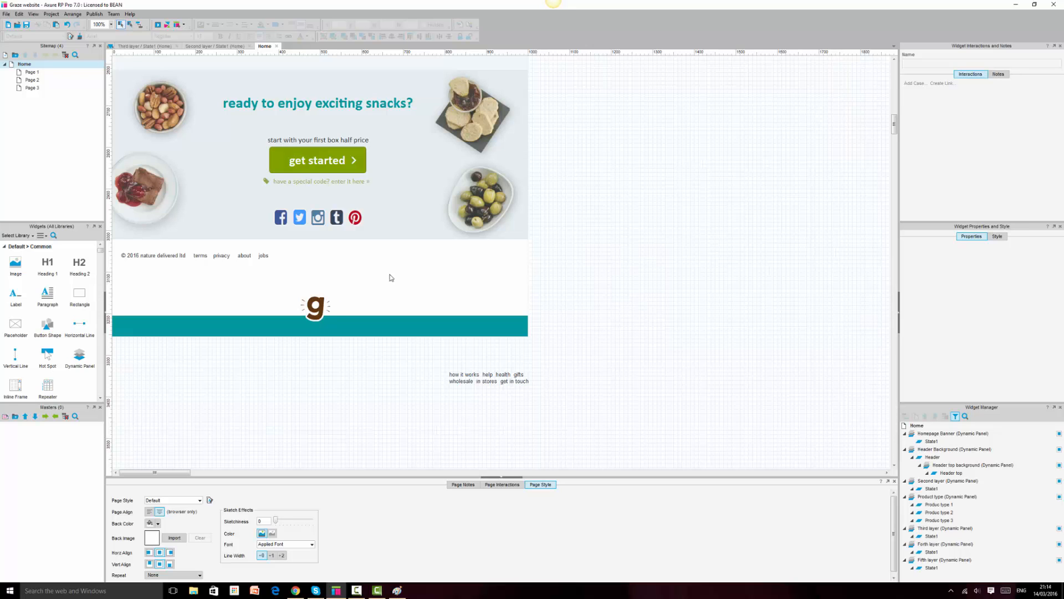
Check the live site's footer, then split "how it works" into its own text box at about x 566, y 3040
left_click(297, 592)
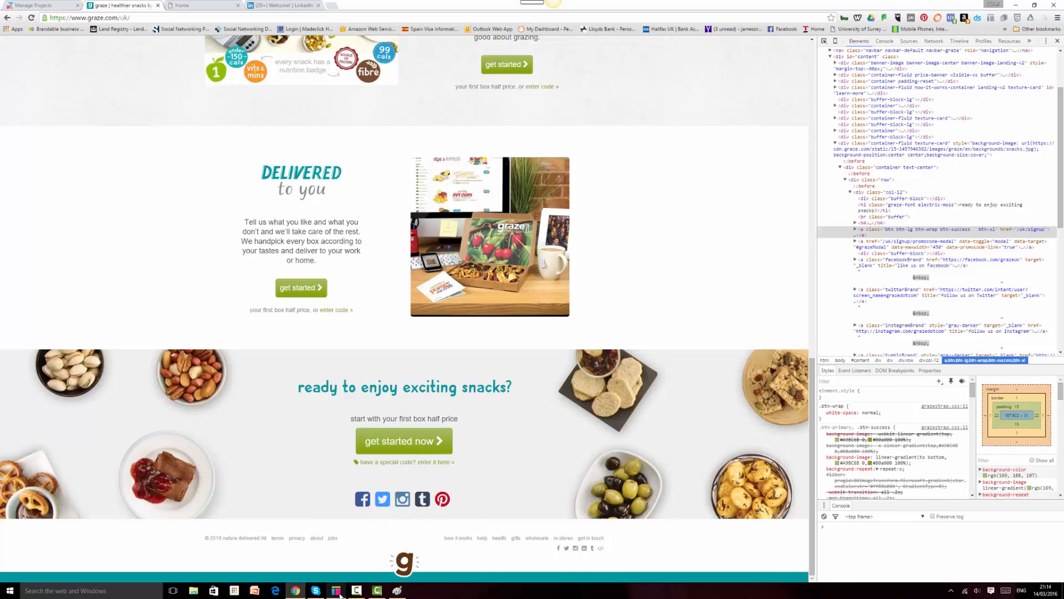
left_click(336, 591)
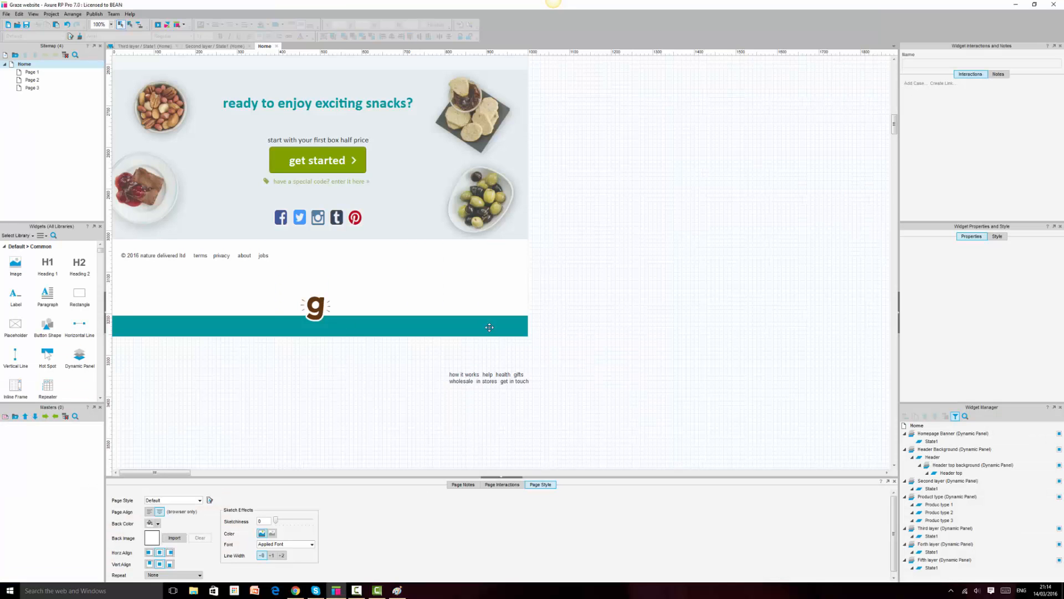
left_click(484, 380)
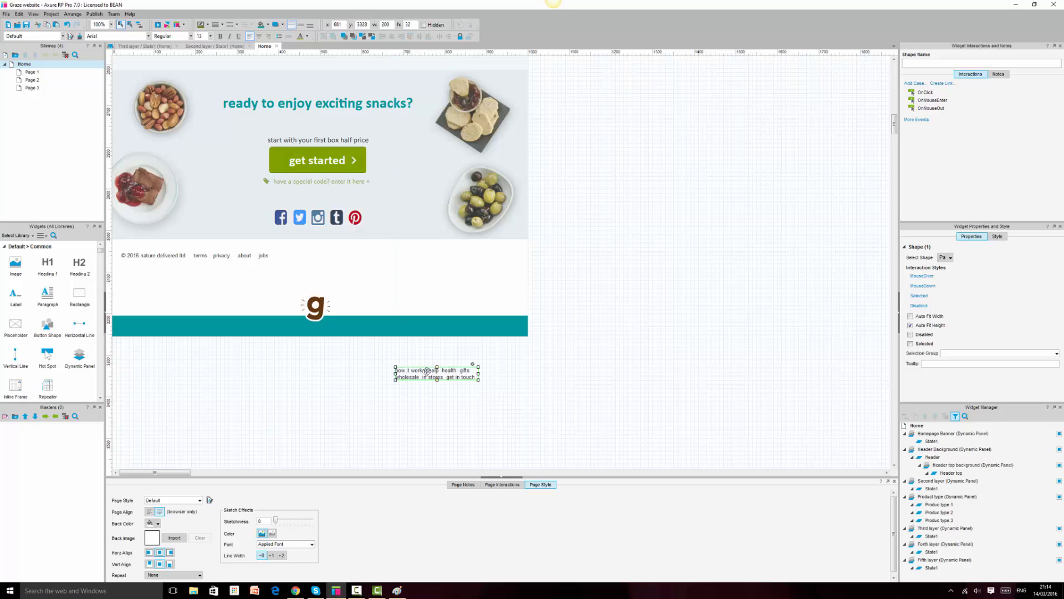
double_click(427, 370)
left_click(427, 370)
key("shift+Home")
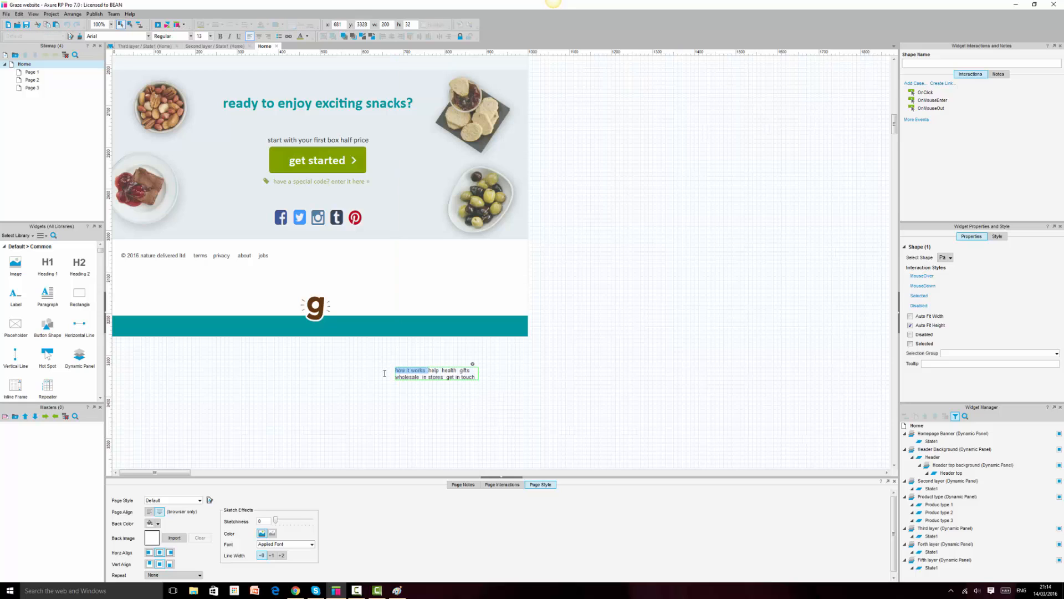
key("ctrl+x")
left_click(378, 423)
key("ctrl+v")
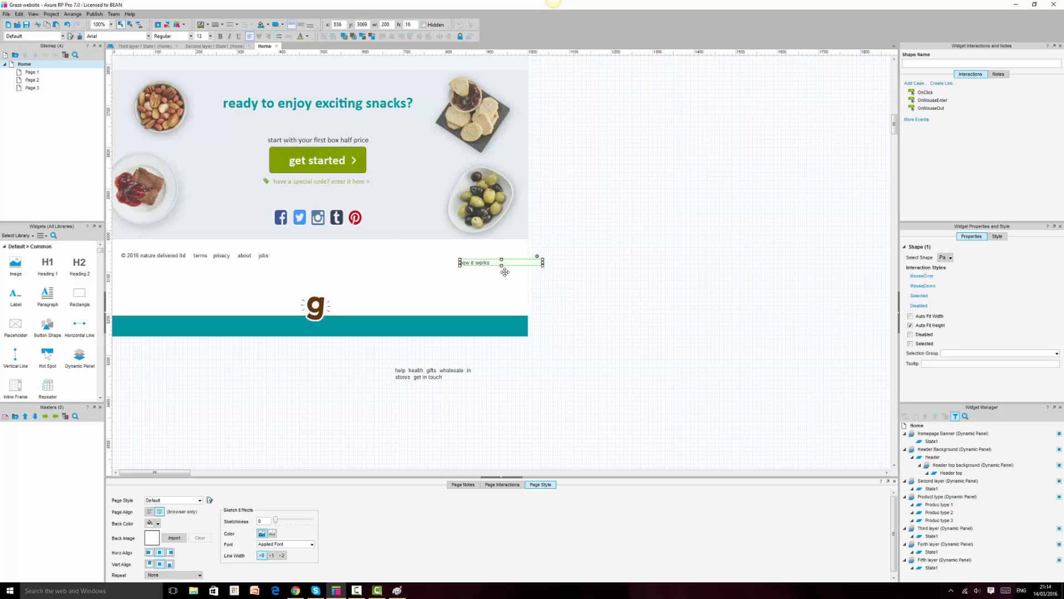
left_click_drag(502, 263, 390, 257)
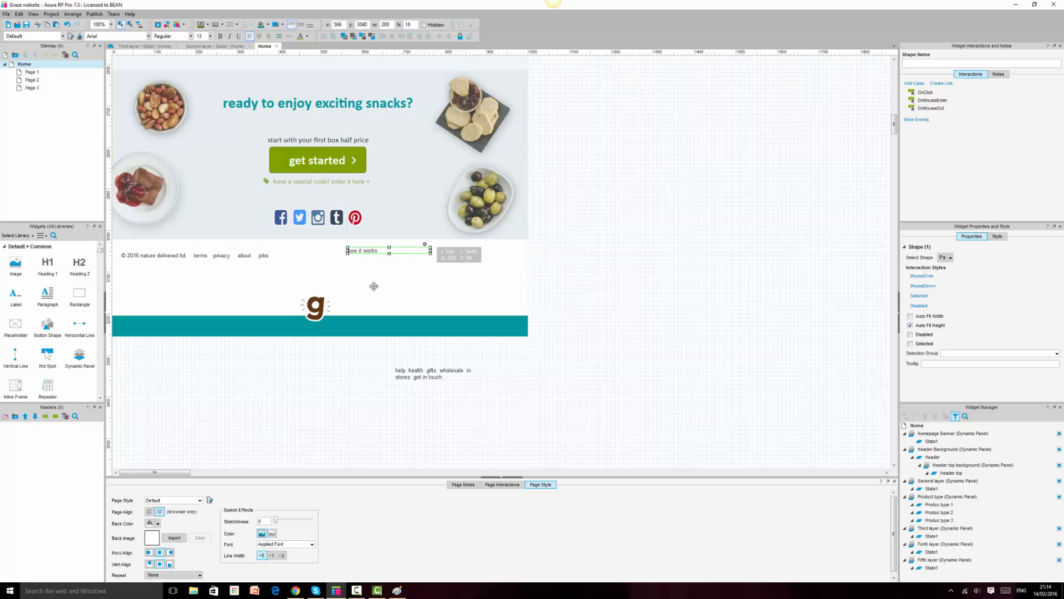
Split "help" from the loose link text and place it beside "how it works" at about x 650, y 3040
left_click(299, 592)
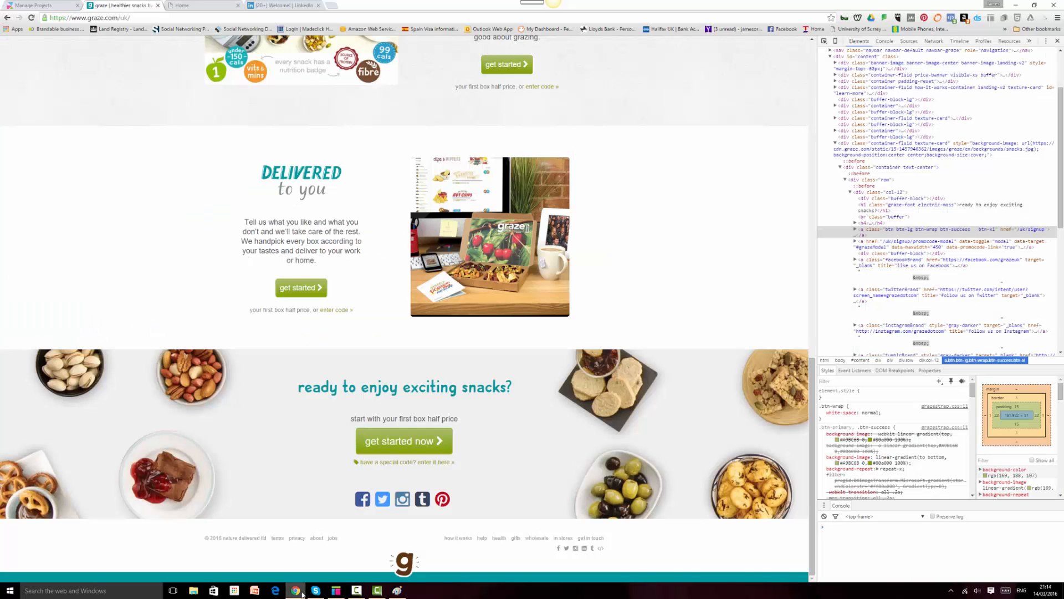
left_click(302, 593)
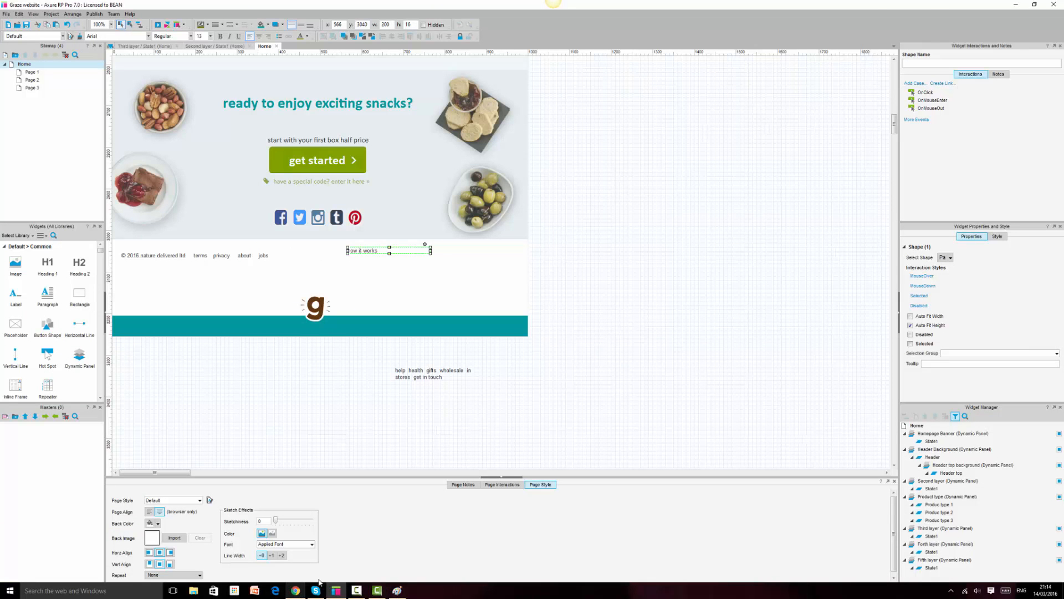
double_click(403, 373)
left_click(403, 371)
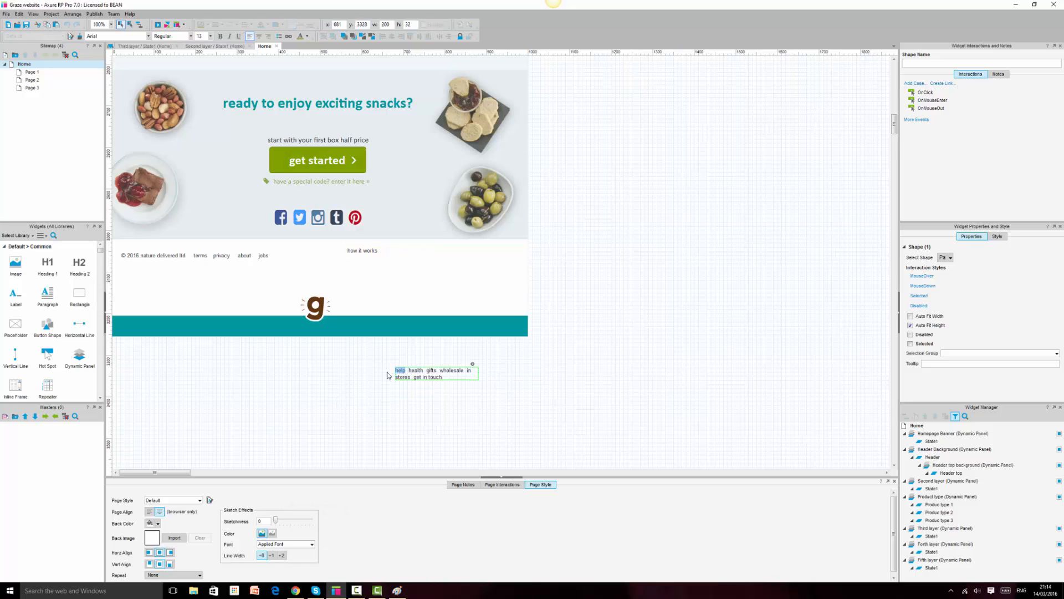
key("ctrl+x")
left_click(430, 404)
key("ctrl+v")
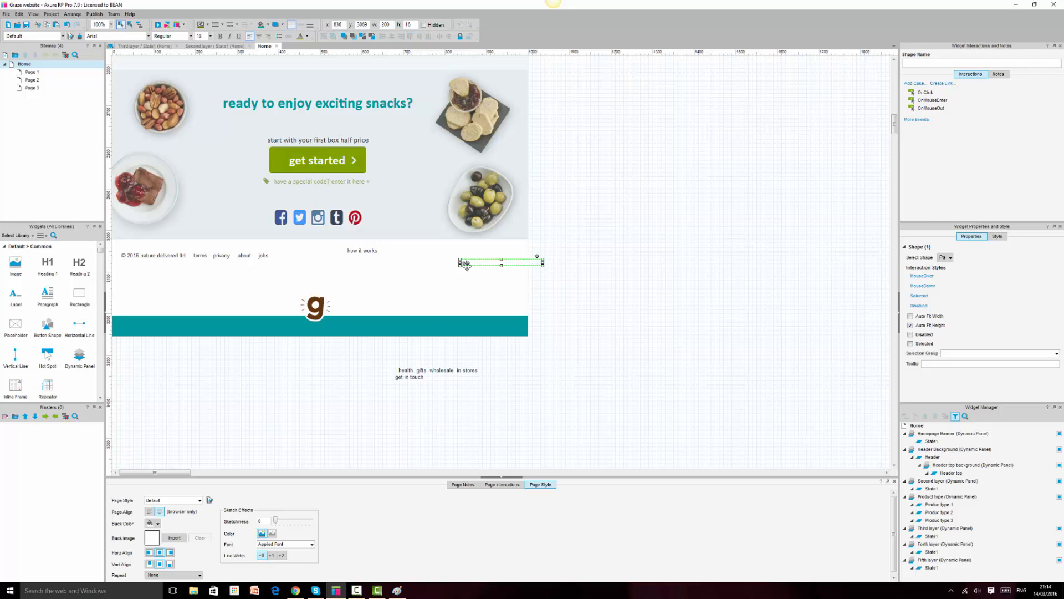
left_click_drag(467, 265, 394, 252)
Split "health" from the loose link text into its own text box at about x 726, y 3040
double_click(409, 370)
left_click_drag(417, 371, 385, 370)
key("BackSpace")
left_click(433, 287)
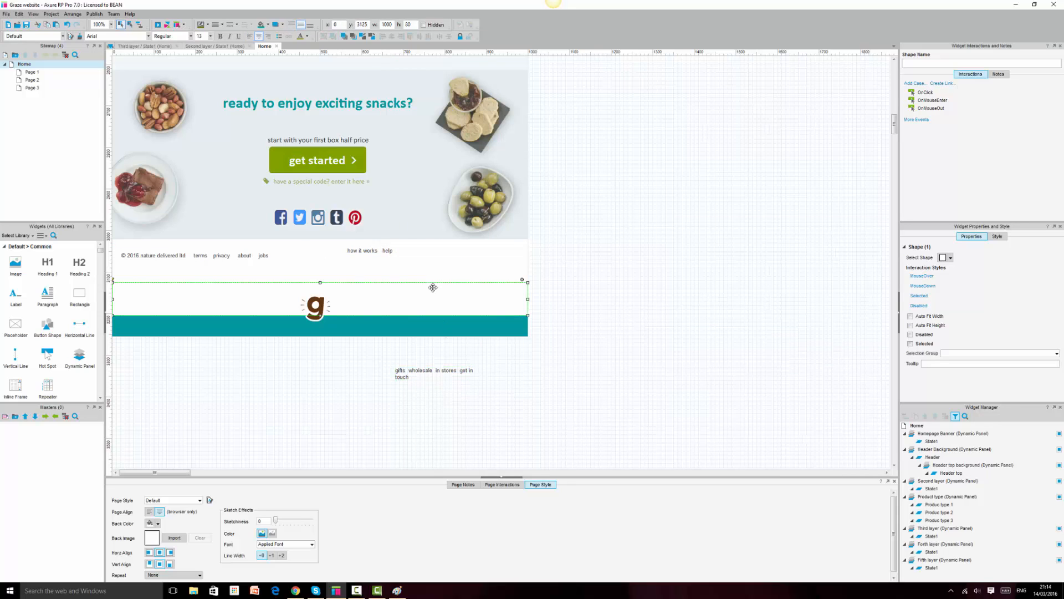
left_click(547, 346)
key("ctrl+v")
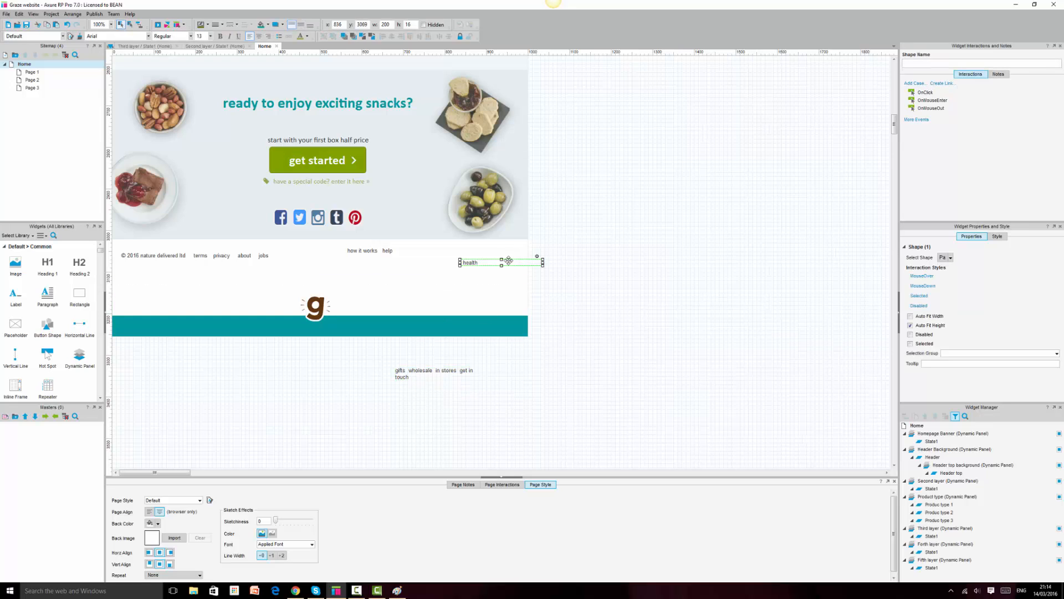
left_click_drag(488, 258, 444, 250)
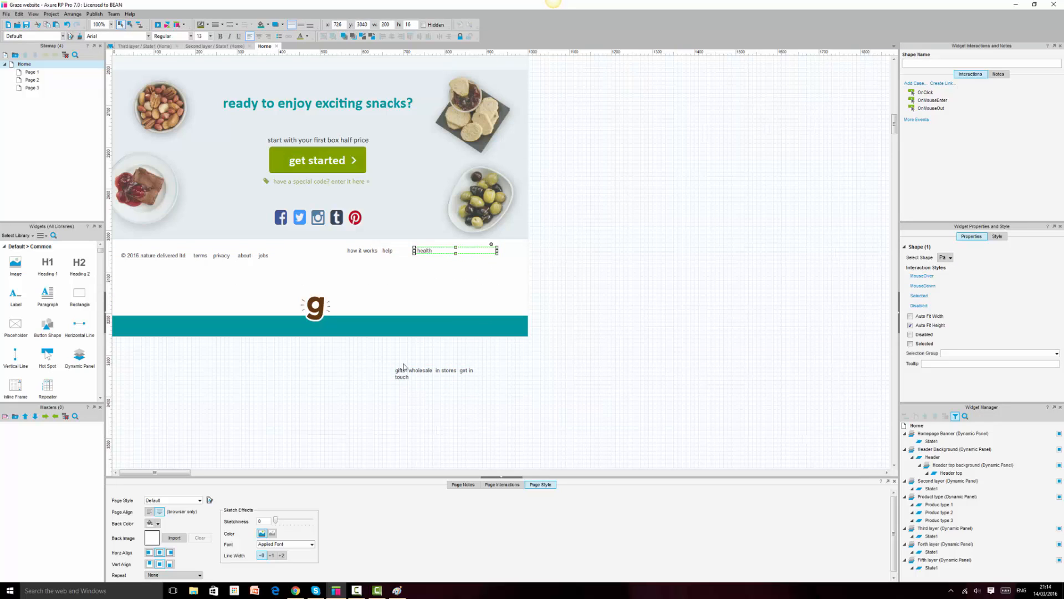
Cut "gifts" from the loose link text and paste it as a separate text box
double_click(402, 369)
left_click(403, 370)
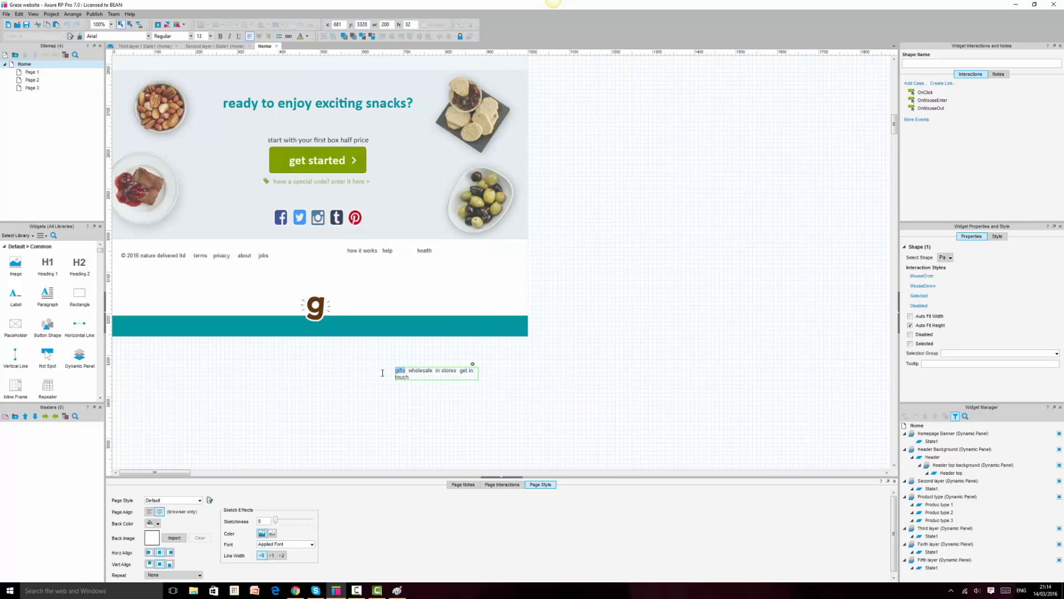
key("ctrl+x")
key("Escape")
key("ctrl+v")
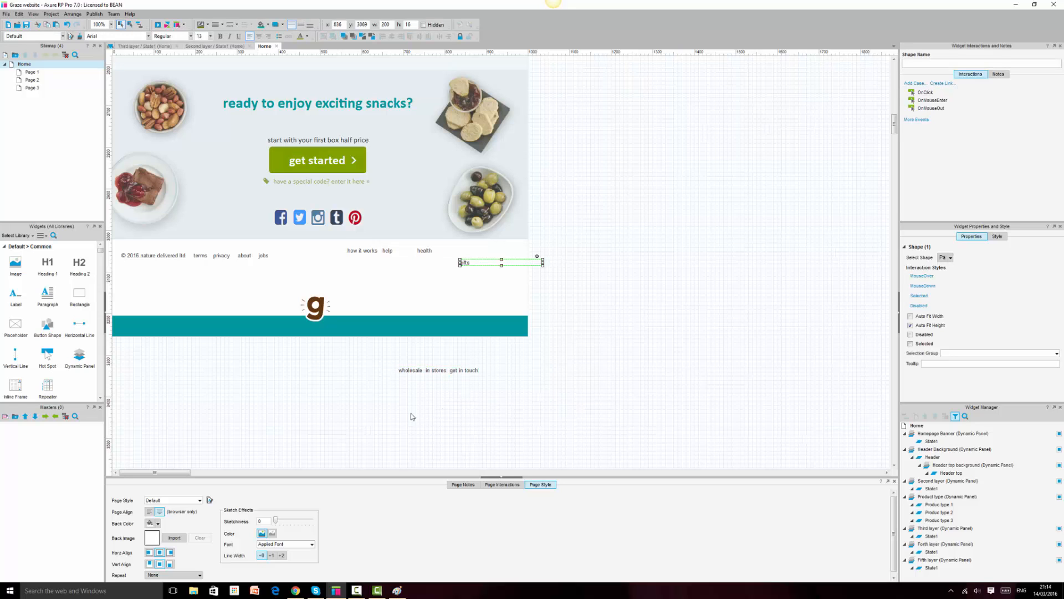
Recheck the live footer's link order and split "wholesale" into its own text box at about x 930, y 3053
left_click(295, 591)
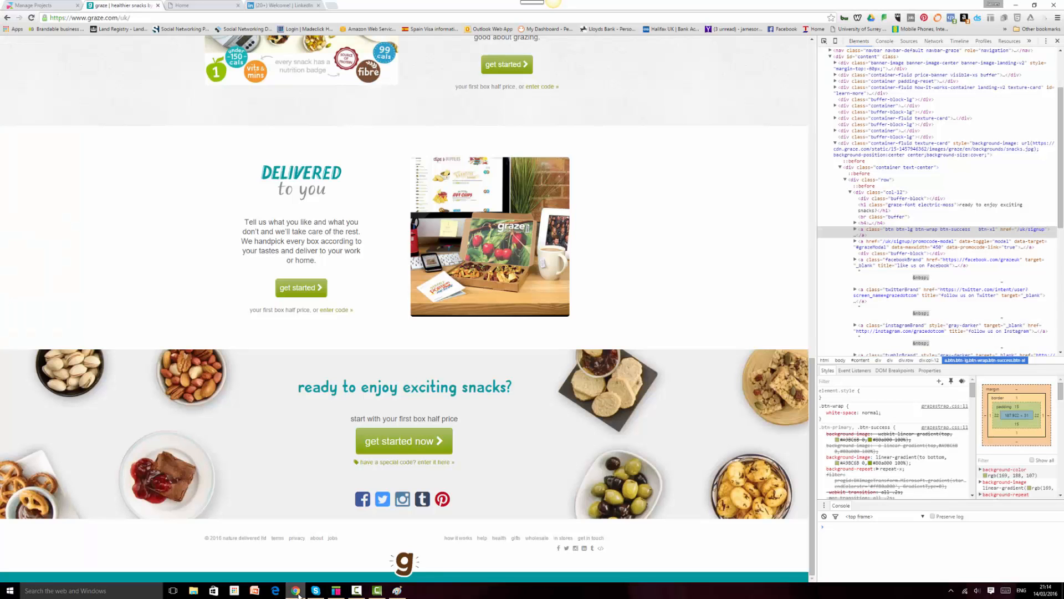
left_click(297, 591)
double_click(418, 370)
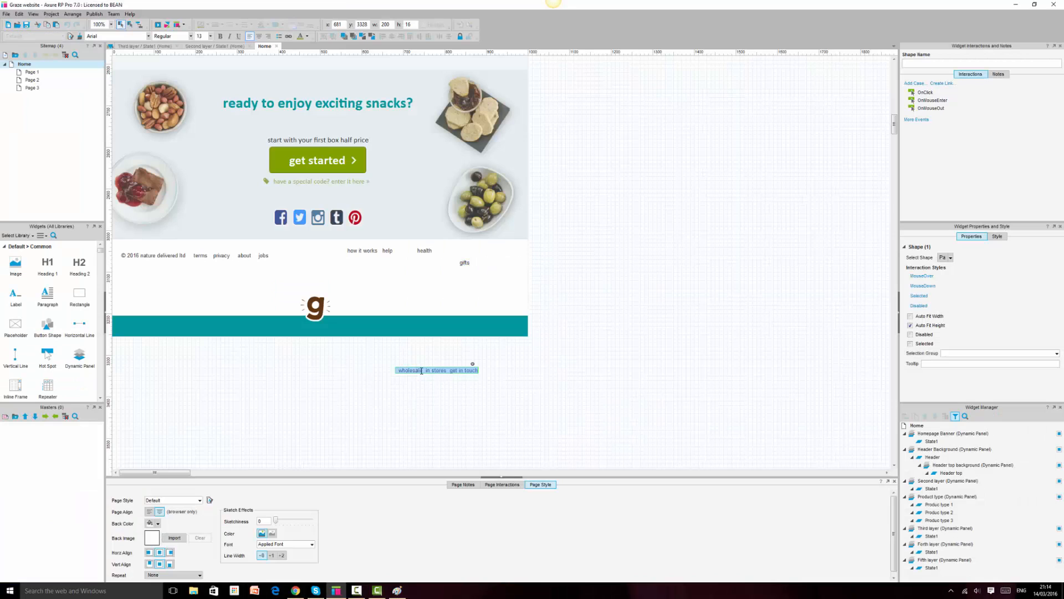
left_click_drag(425, 370, 381, 370)
key("ctrl+x")
key("Escape")
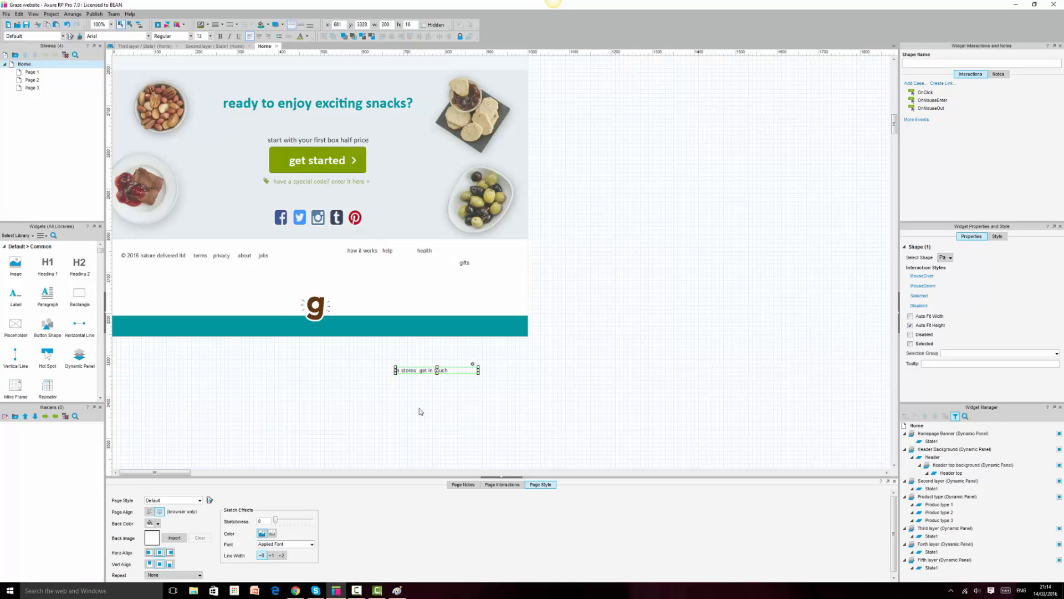
key("ctrl+v")
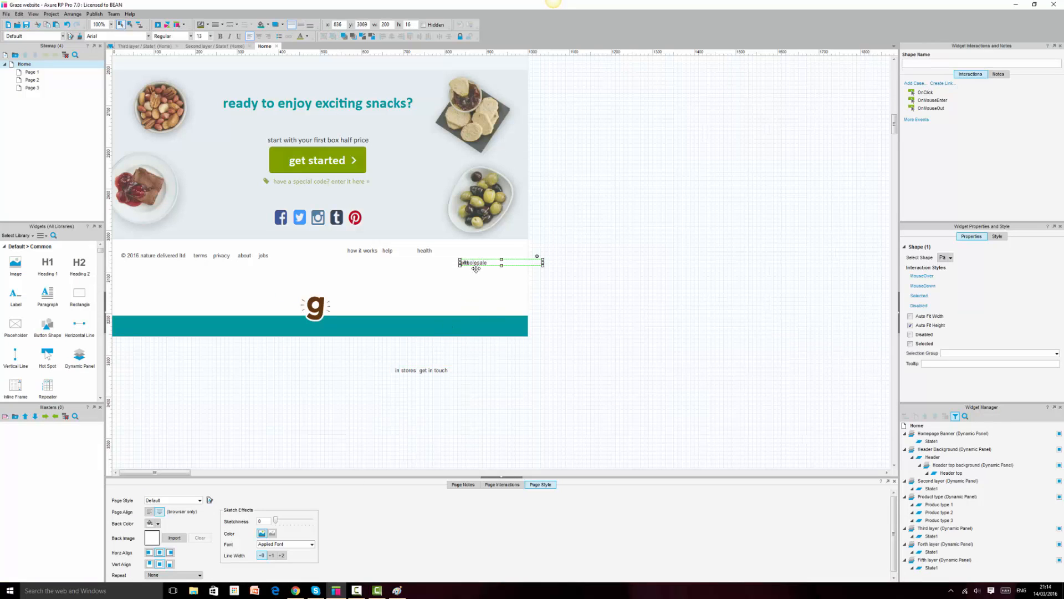
left_click_drag(476, 269, 515, 262)
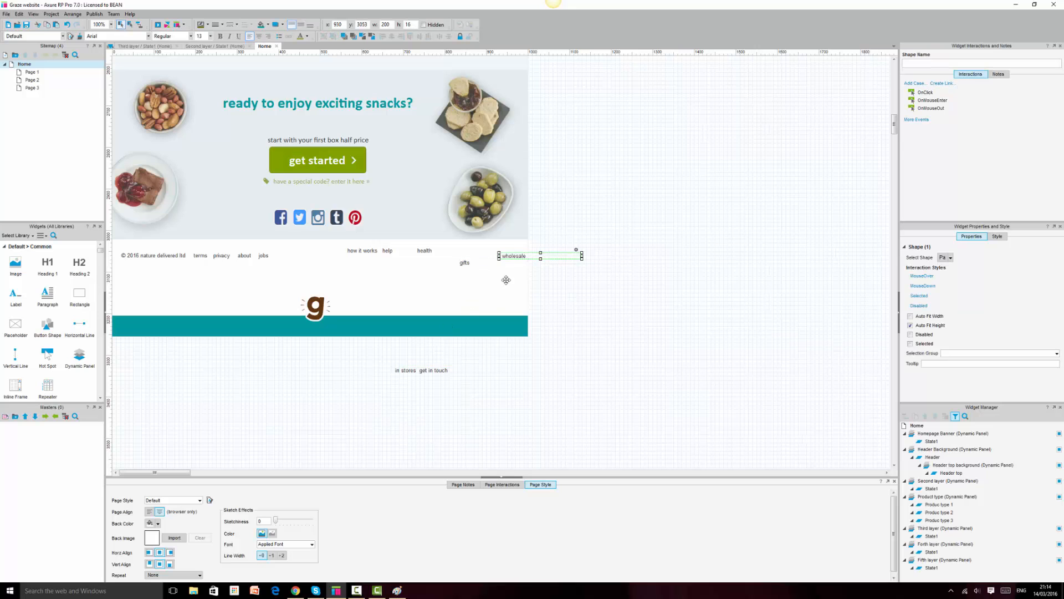
Split "in stores" from the loose link text and park it just outside the page's right edge
left_click(300, 591)
left_click(299, 591)
left_click(417, 370)
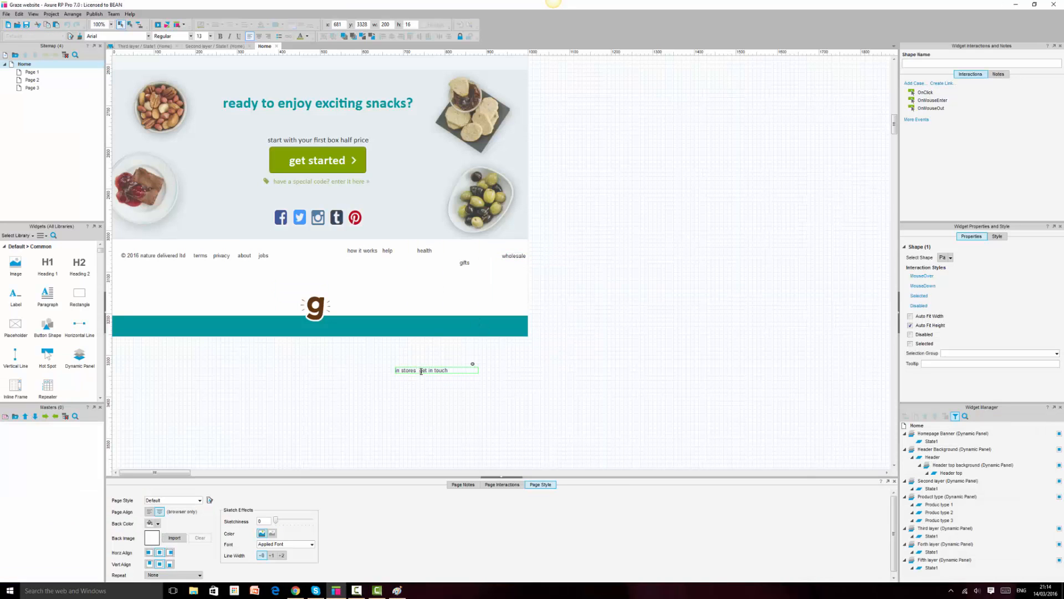
left_click_drag(419, 370, 389, 369)
key("ctrl+x")
left_click(440, 407)
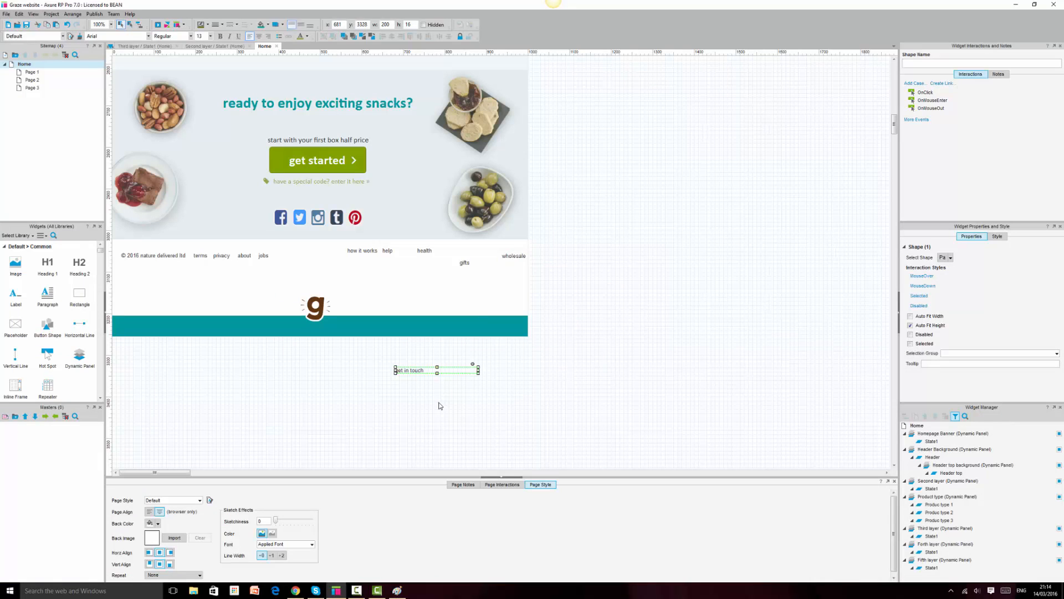
key("ctrl+v")
left_click_drag(482, 262, 590, 277)
Move "how it works" below the footer row and resize its box to about 102 px wide and 40 px high
left_click(363, 251)
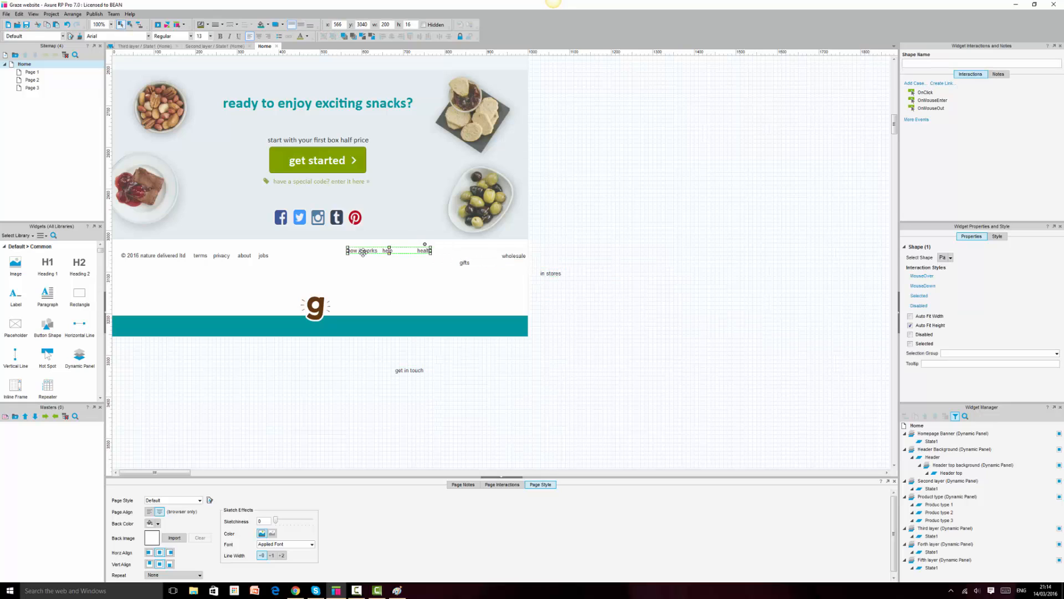
left_click_drag(363, 251, 355, 290)
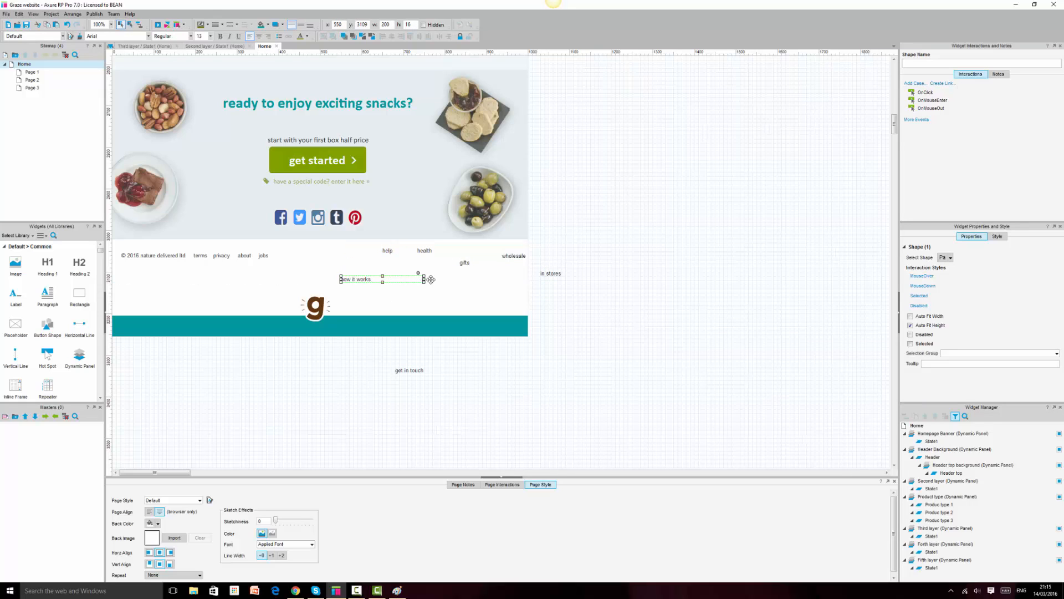
left_click_drag(423, 279, 383, 279)
type("40")
key("Return")
Resize the "help" text box to 50 by 40 px and centre its text horizontally and vertically
left_click(424, 250)
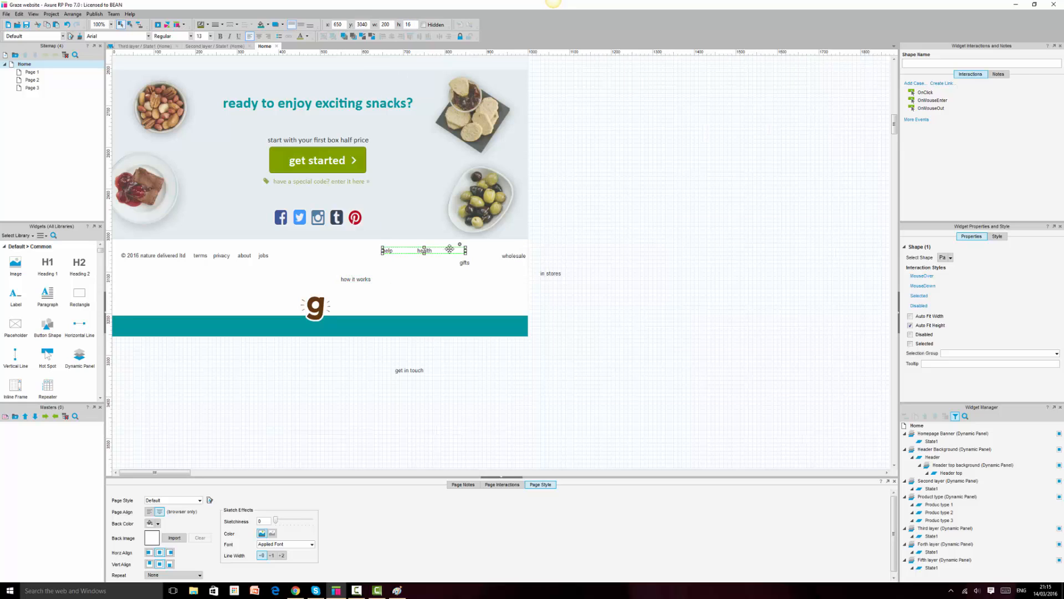
left_click_drag(466, 251, 404, 251)
key("Return")
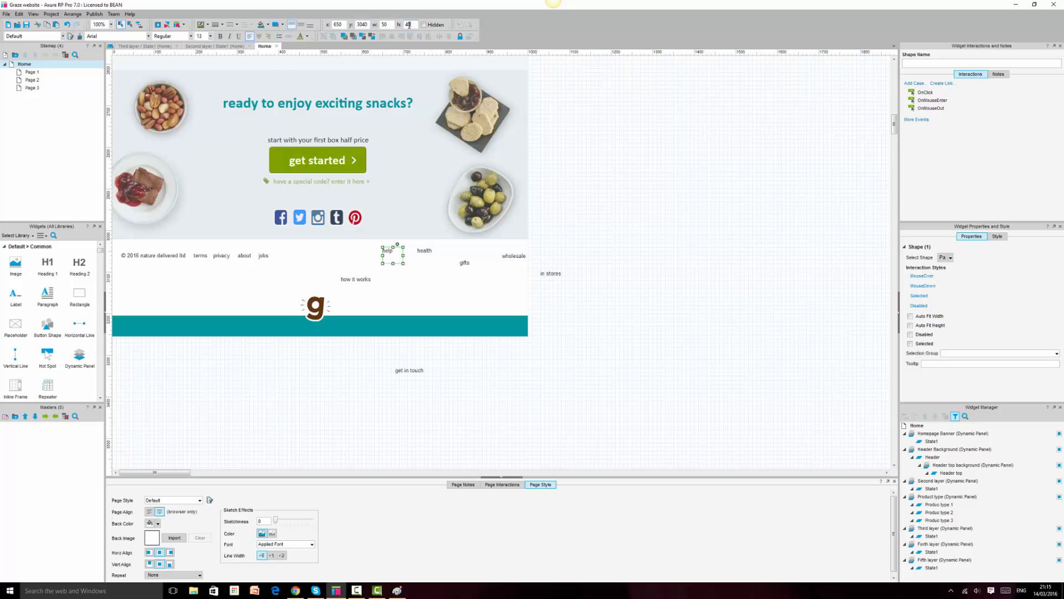
left_click(300, 25)
Centre the "how it works" text horizontally and vertically and move its box back into line with "help" in the footer row
left_click(345, 280)
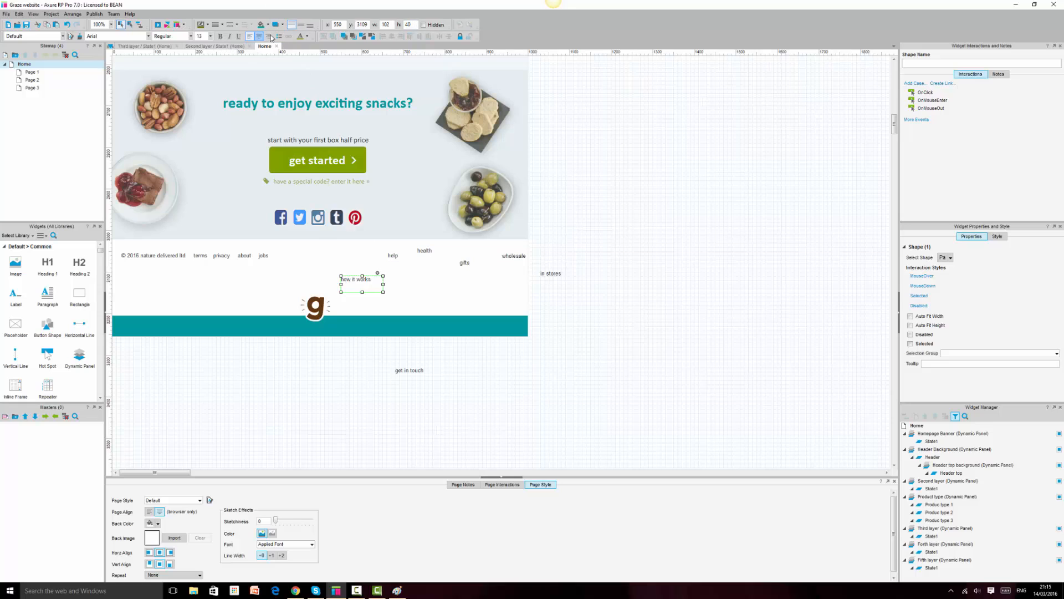
left_click(259, 36)
left_click(300, 24)
left_click_drag(364, 284, 357, 256)
left_click(392, 259)
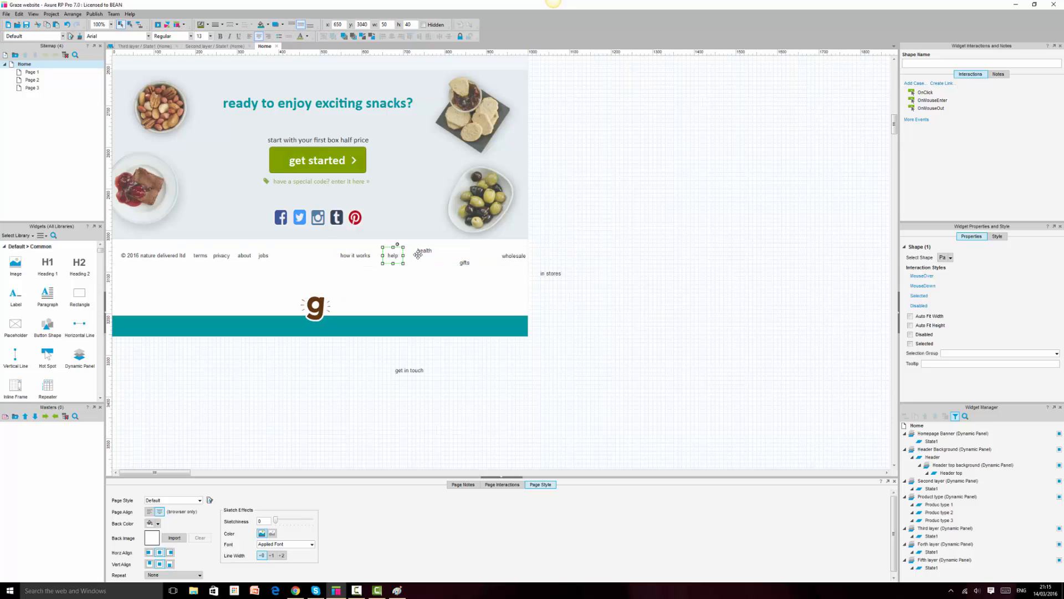
Resize the "health" text box to about 59 by 40 px and centre its text horizontally and vertically
left_click(426, 251)
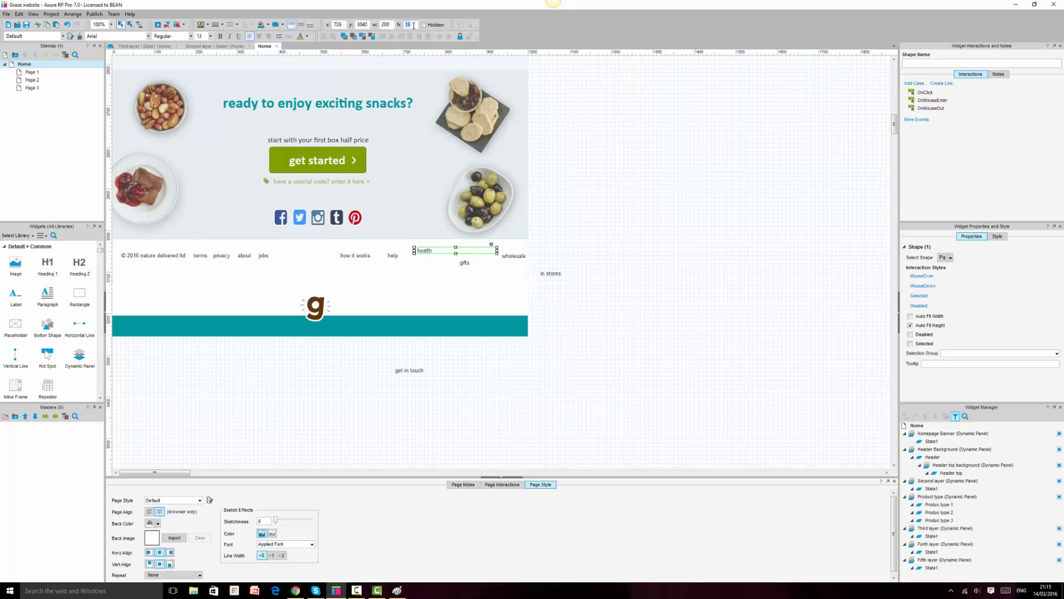
type("40")
key("Return")
left_click(259, 36)
left_click(310, 25)
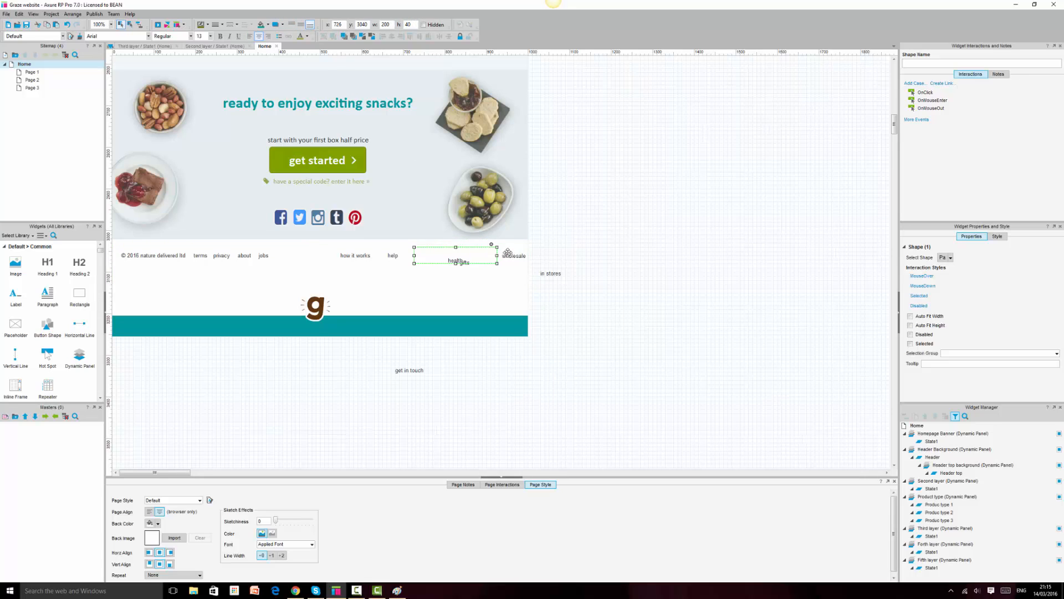
left_click_drag(497, 255, 497, 256)
left_click(300, 25)
left_click_drag(493, 256, 439, 255)
Resize the "gifts" text box to about 54 by 40 px with centred text and place it beside "health" in the footer row
left_click(463, 263)
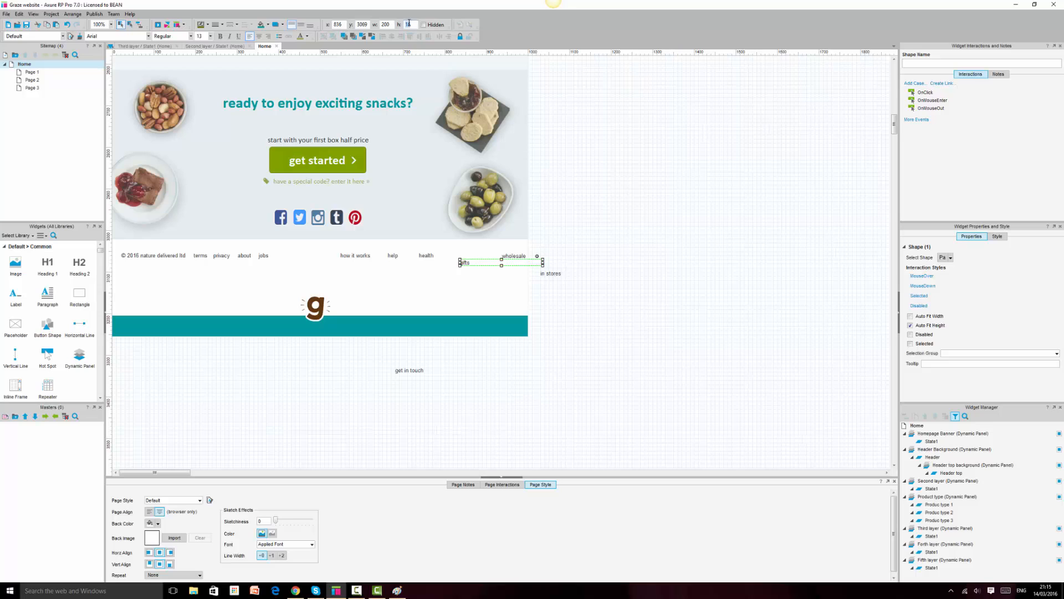
key("Return")
left_click(259, 37)
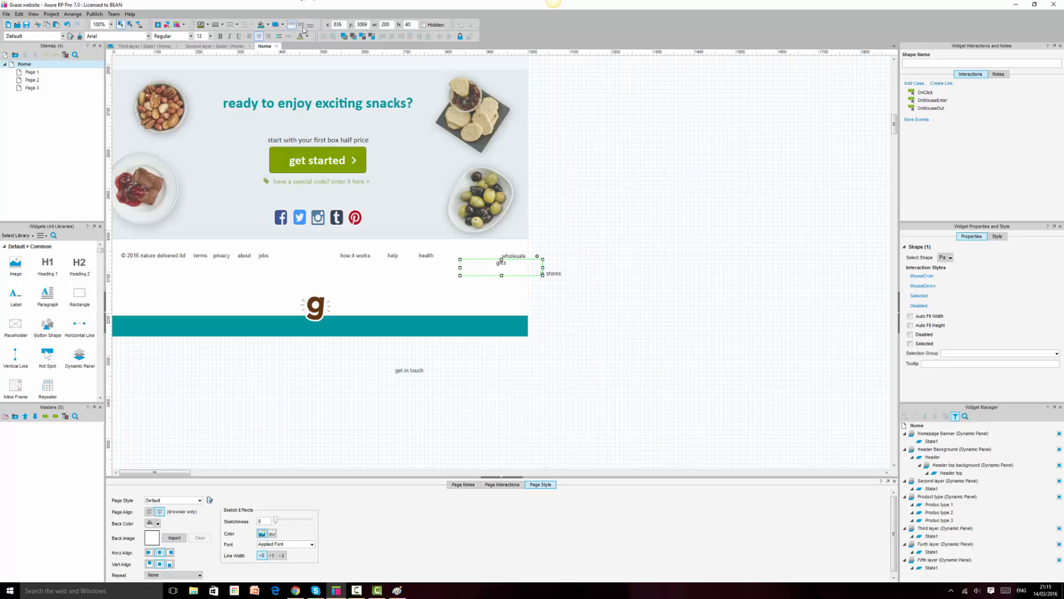
left_click(301, 25)
mouse_move(543, 268)
left_mouse_down()
mouse_move(594, 268)
mouse_move(483, 268)
mouse_move(446, 255)
left_mouse_up()
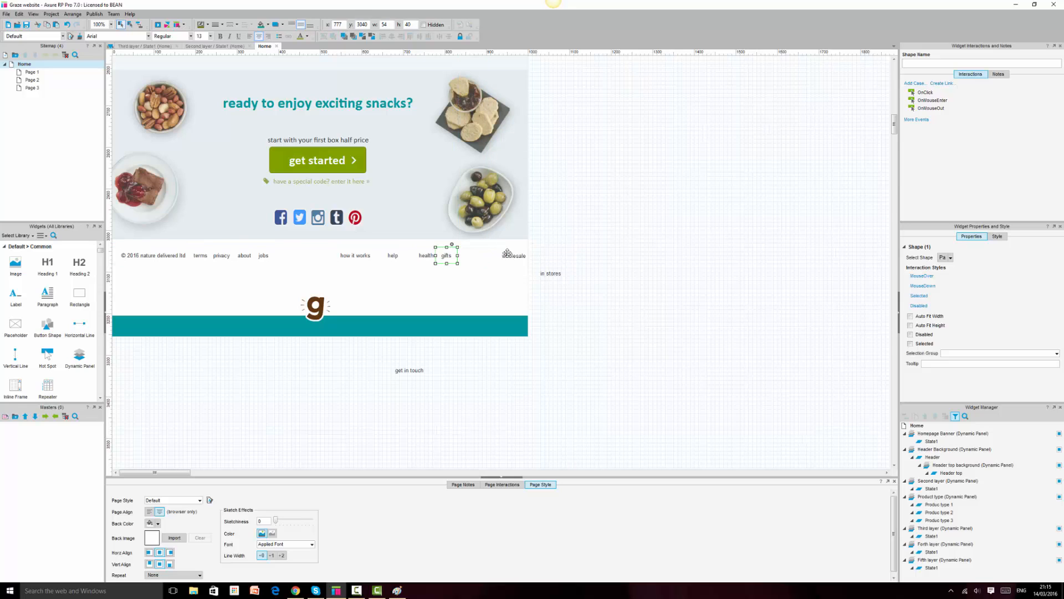
Resize the "wholesale" text box to about 80 by 40 px with centred text and place it after "gifts" in the footer row
left_click(514, 255)
left_click_drag(582, 254, 519, 263)
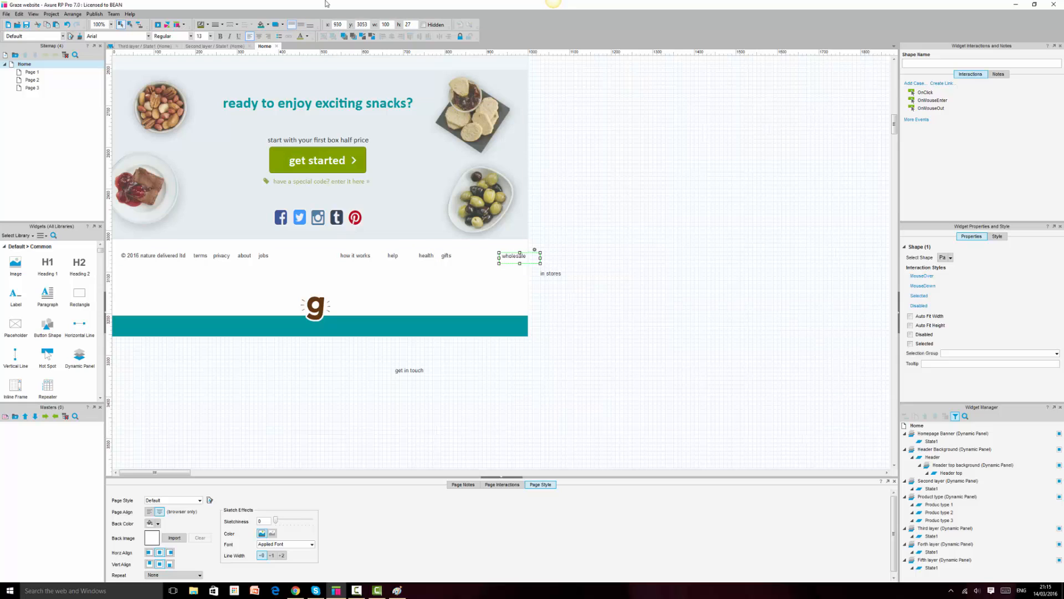
type("40")
key("Return")
left_click(259, 36)
left_click(300, 24)
left_click_drag(541, 260, 480, 255)
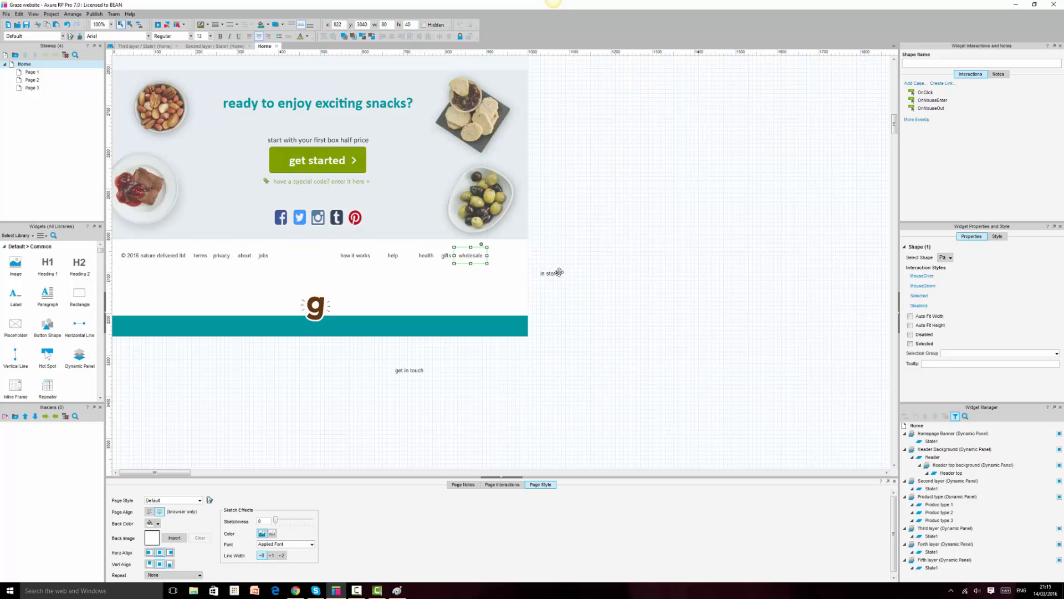
Resize the "in stores" text box to about 80 by 40 px with centred text and place it after "wholesale" in the footer row
left_click(567, 271)
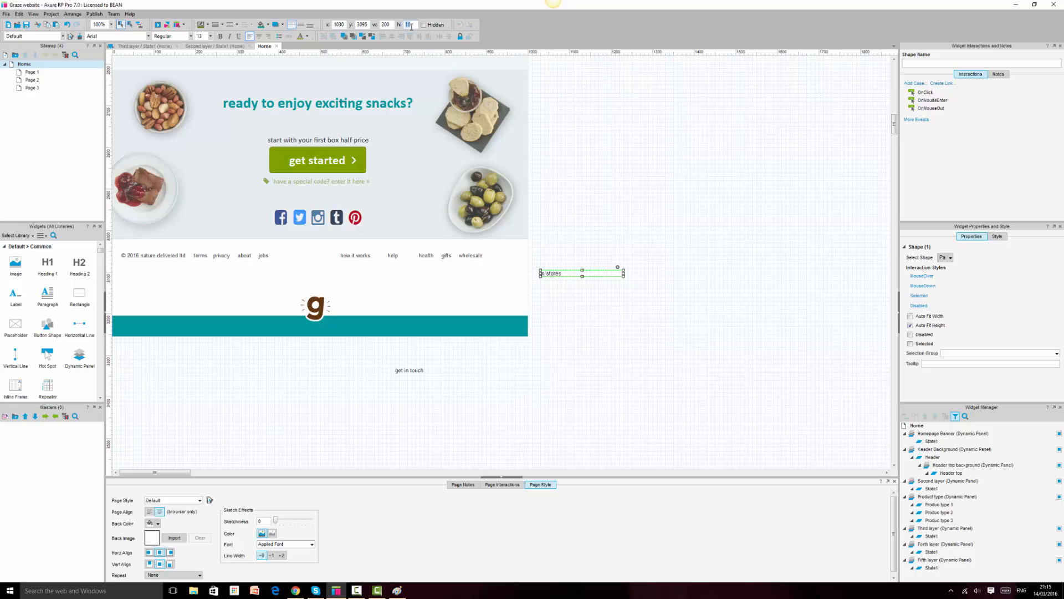
key("Return")
left_click(259, 36)
left_click(300, 25)
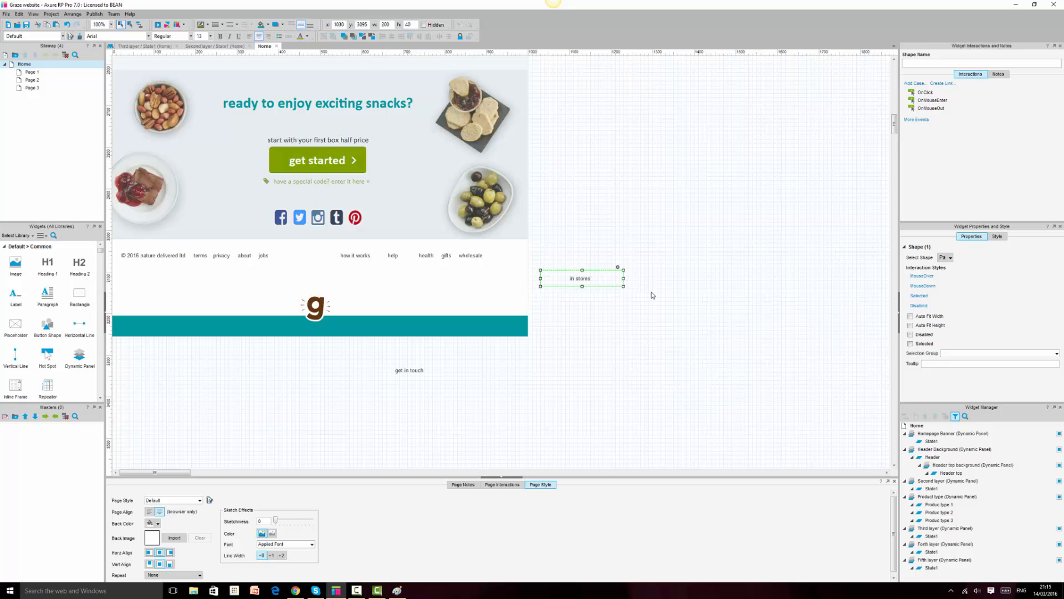
left_click_drag(623, 278, 512, 265)
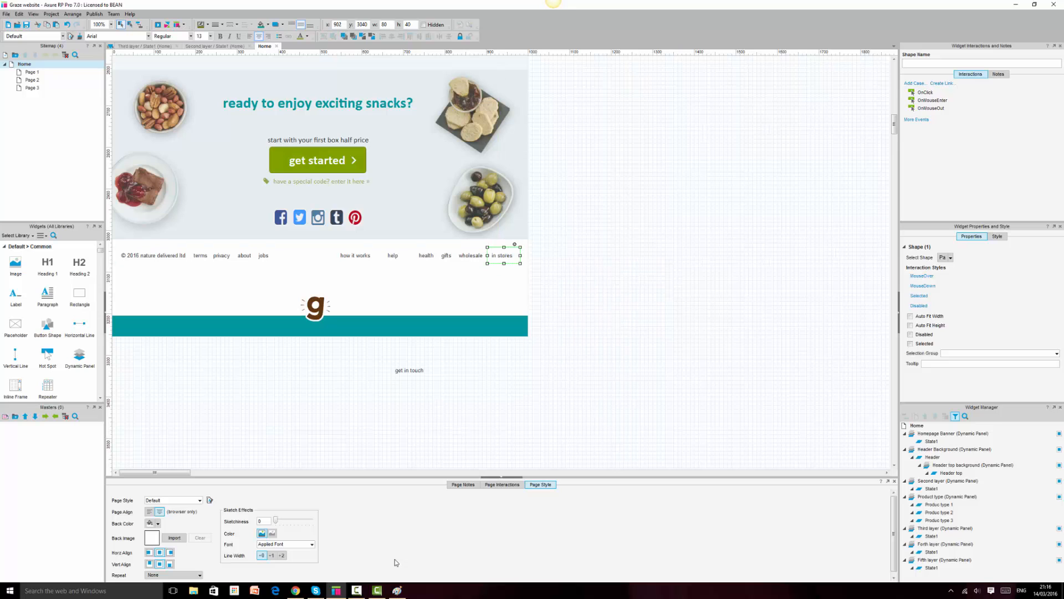
Check the live Graze footer in the browser, and size Axure's "get in touch" box to about 89 by 40 px with text centred both ways
left_click(296, 591)
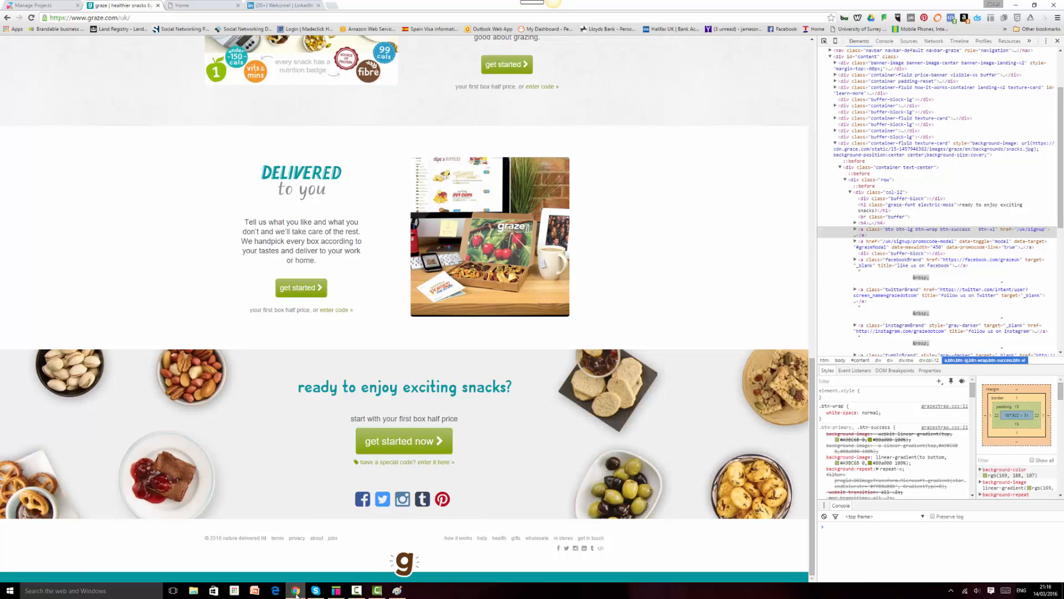
left_click(296, 592)
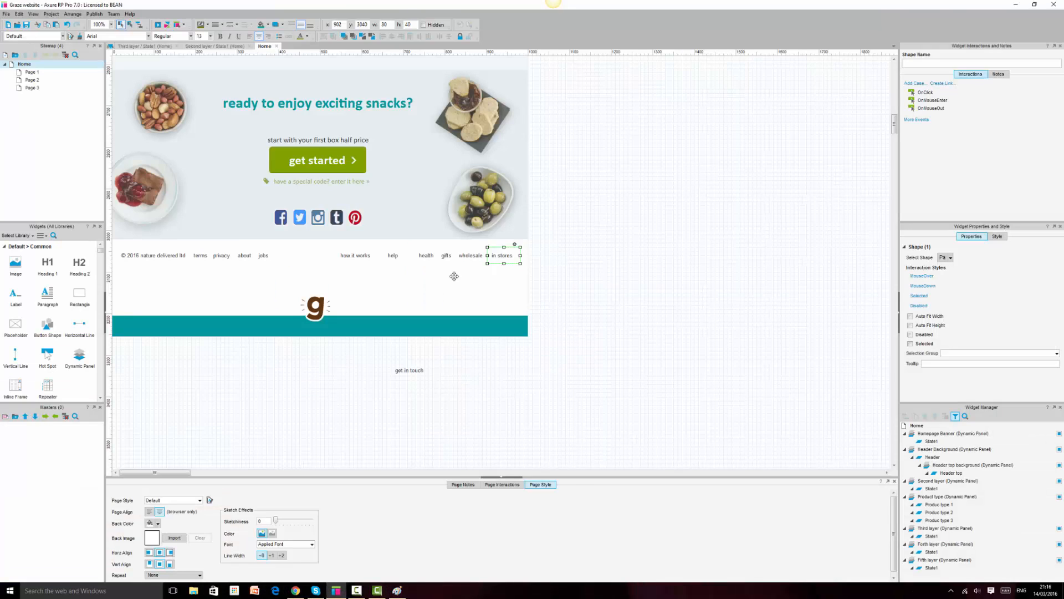
left_click(335, 590)
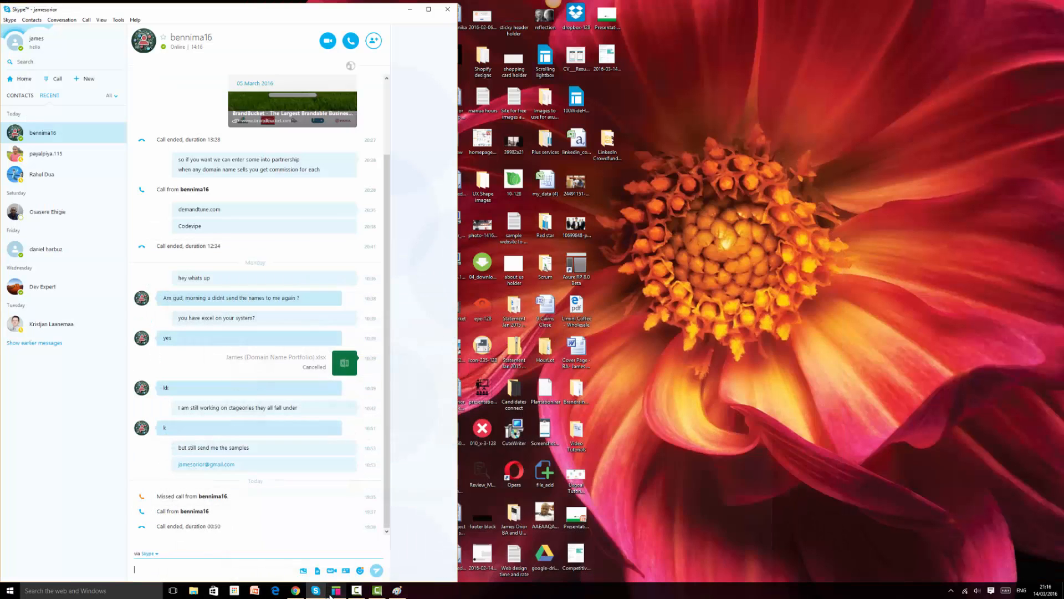
left_click(335, 590)
left_click(413, 371)
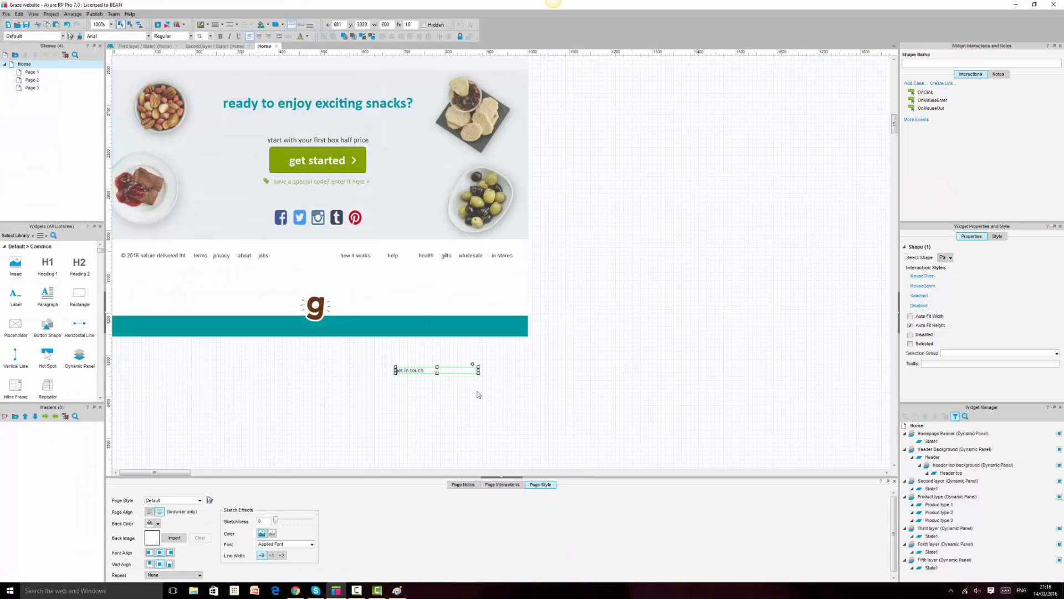
left_click_drag(478, 369, 415, 389)
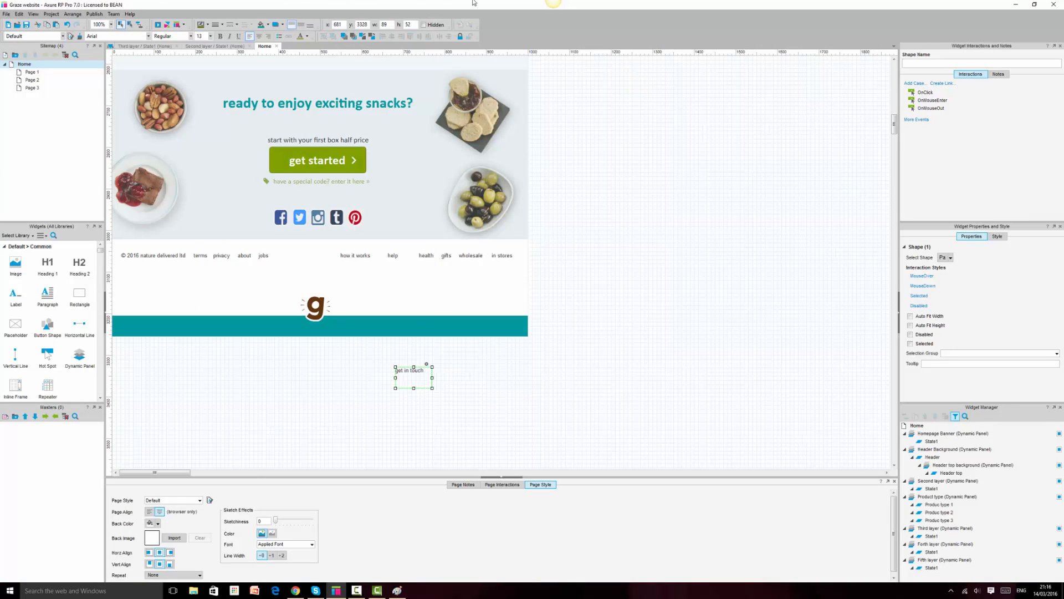
left_click(413, 25)
type("40")
left_click(259, 37)
left_click(301, 25)
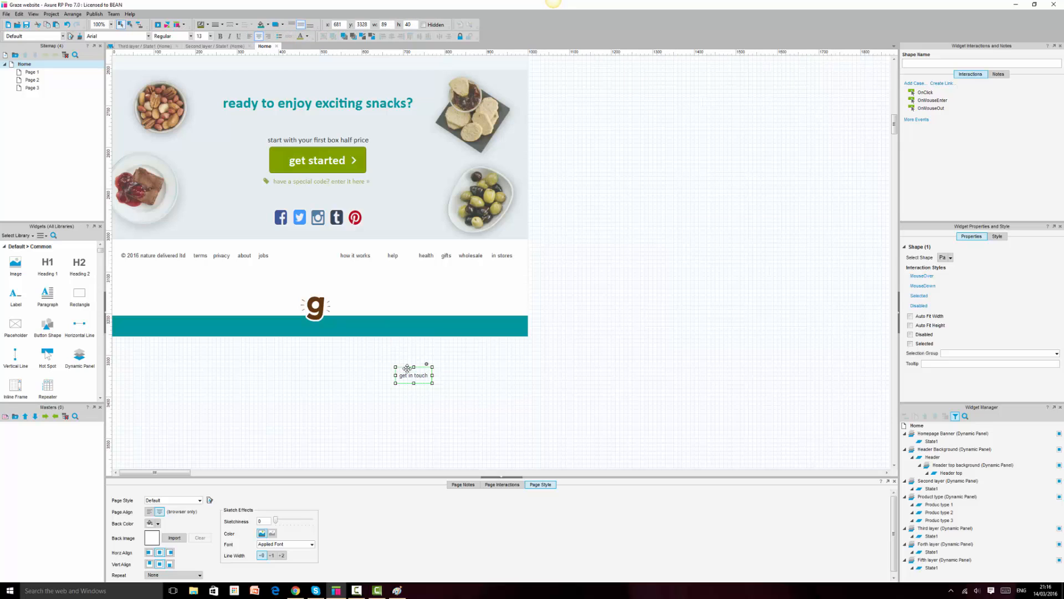
Narrow the "how it works" text box to about 89 px and lower it to about x 522, y 3060
left_click(356, 256)
mouse_move(356, 256)
left_mouse_down()
mouse_move(349, 263)
mouse_move(366, 264)
left_mouse_up()
double_click(358, 262)
key("Escape")
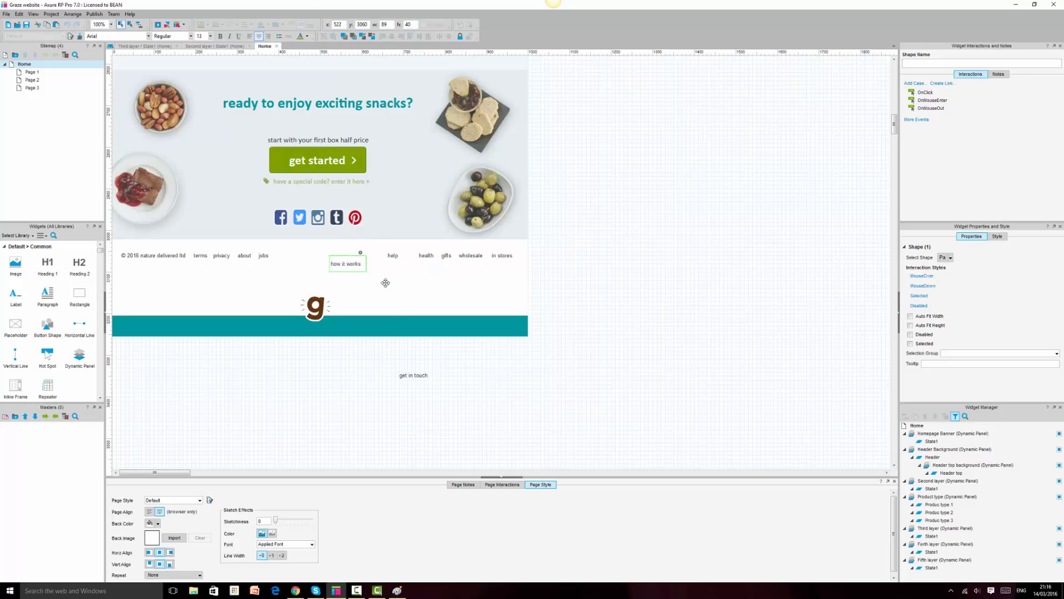
Check the box sizes of the links from "help" to "wholesale" and narrow the "gifts" text box slightly
left_click(398, 256)
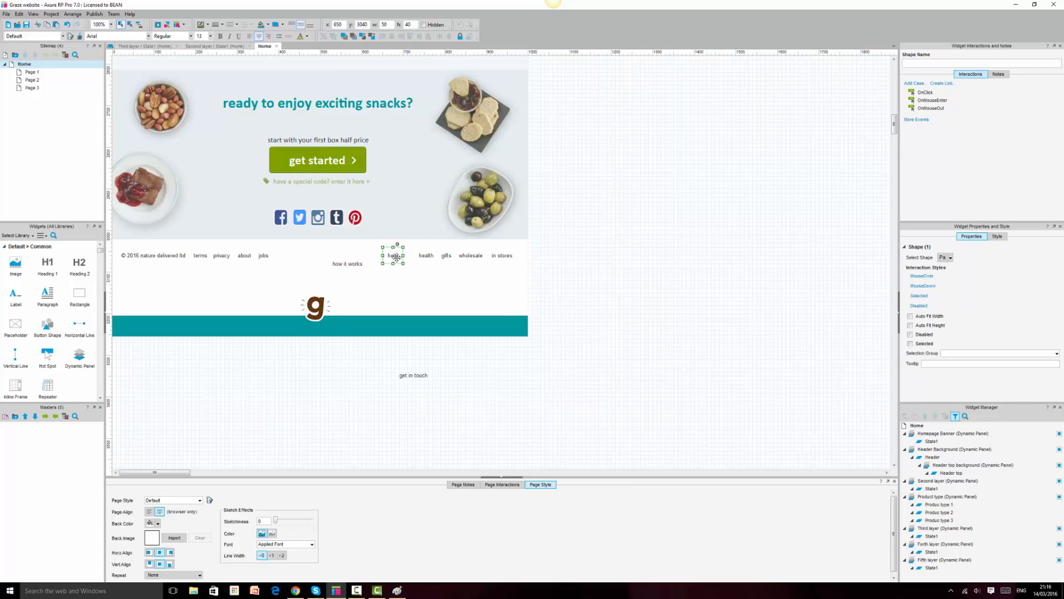
left_click(426, 272)
left_click(428, 256)
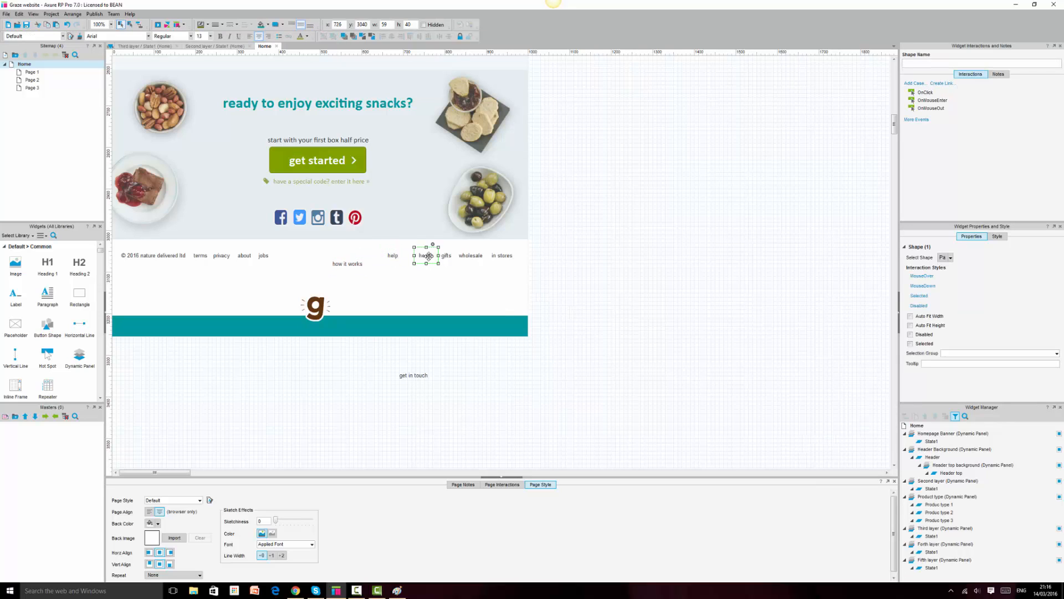
left_click(450, 255)
left_click(477, 259)
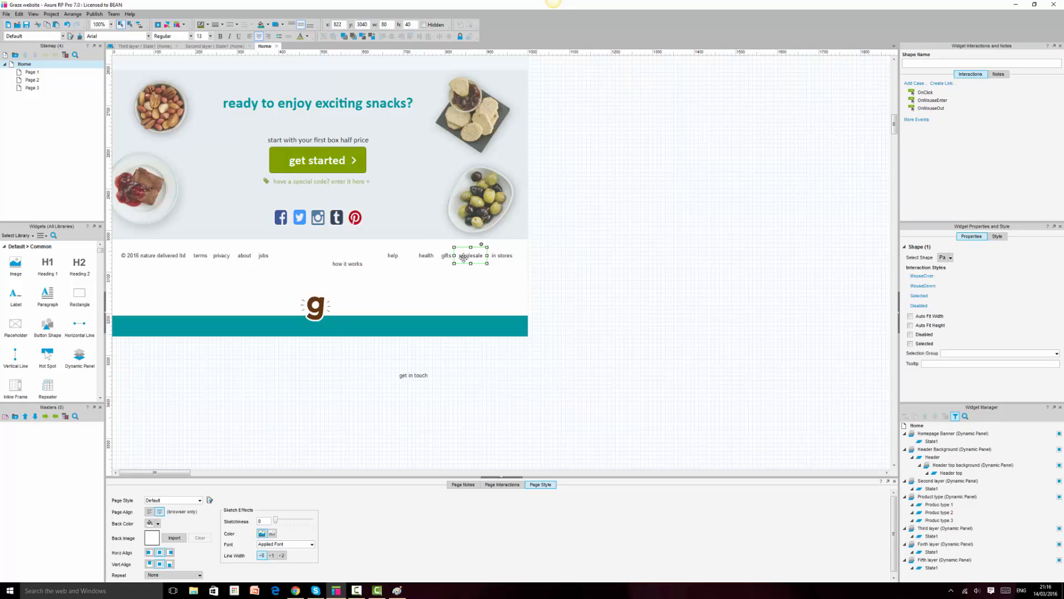
left_click(451, 257)
left_click_drag(457, 255, 452, 255)
Narrow the "in stores" text box to about 68 px and place the "get in touch" box directly after it in the footer row
left_click(474, 255)
left_click(501, 255)
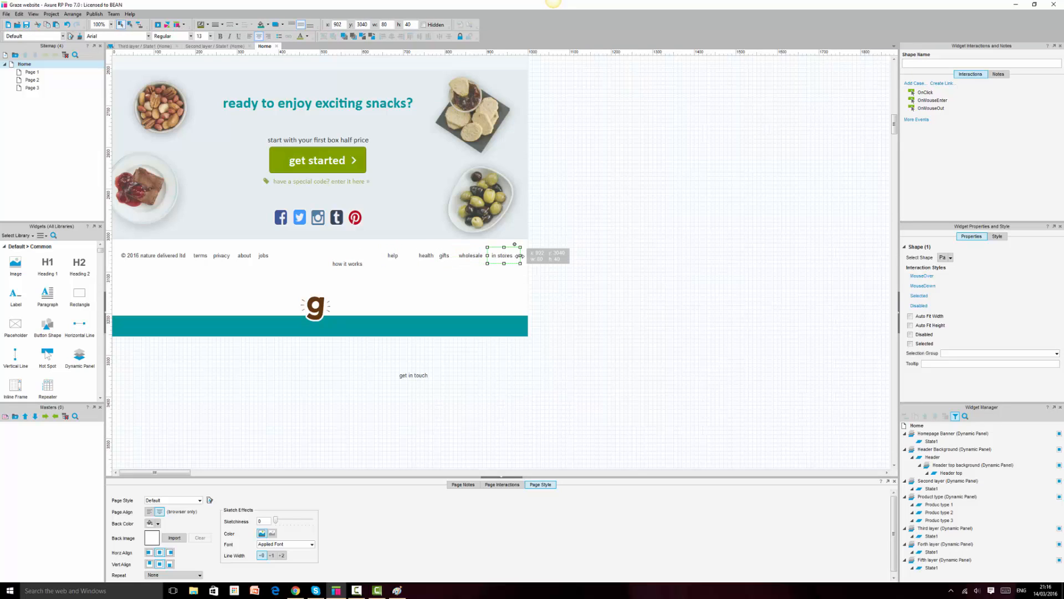
double_click(511, 256)
left_click(516, 256)
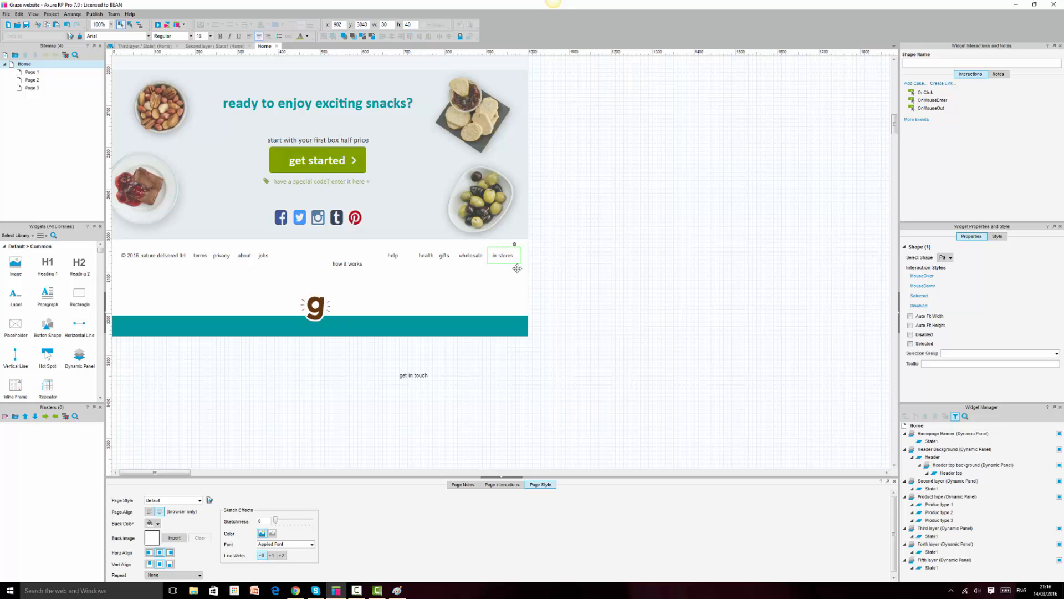
key("Escape")
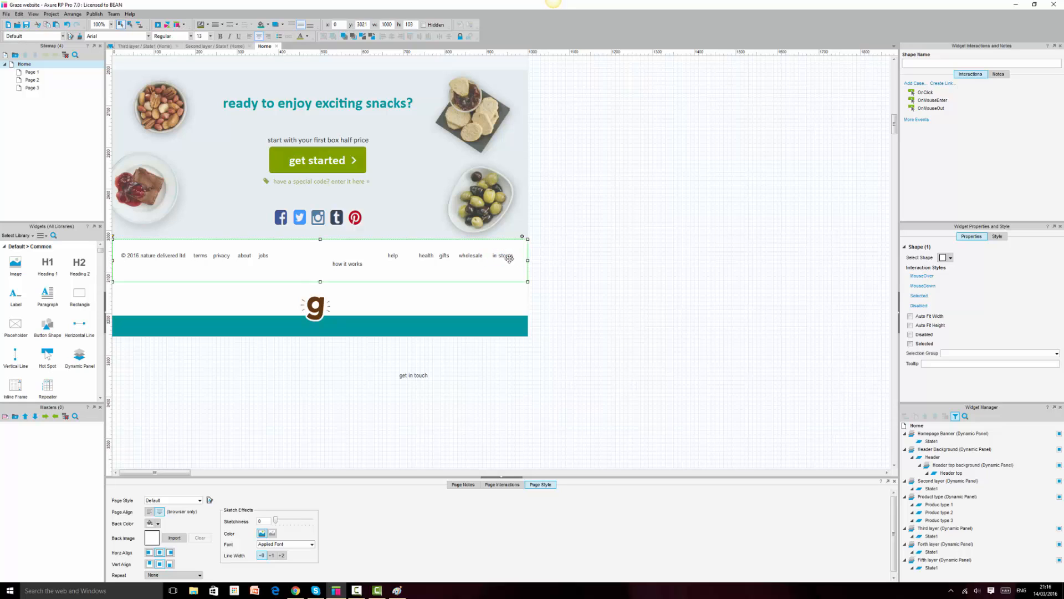
left_click_drag(520, 255, 516, 254)
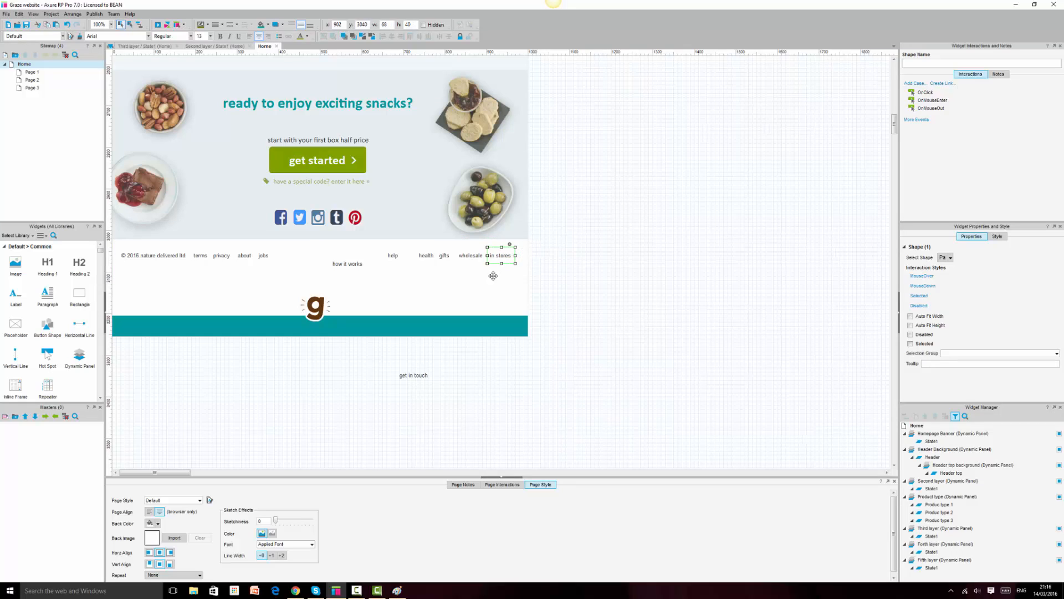
left_click(423, 376)
left_click_drag(423, 376, 543, 261)
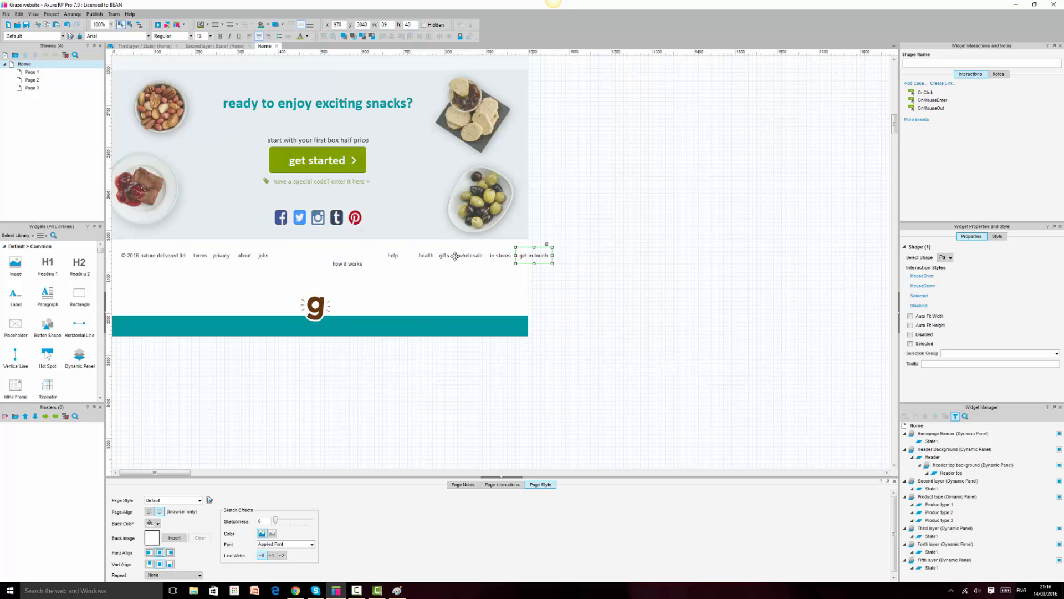
Distribute the seven links from "how it works" to "get in touch" horizontally and align them level with "how it works"
left_click(359, 262, "shift")
left_click(393, 256, "shift")
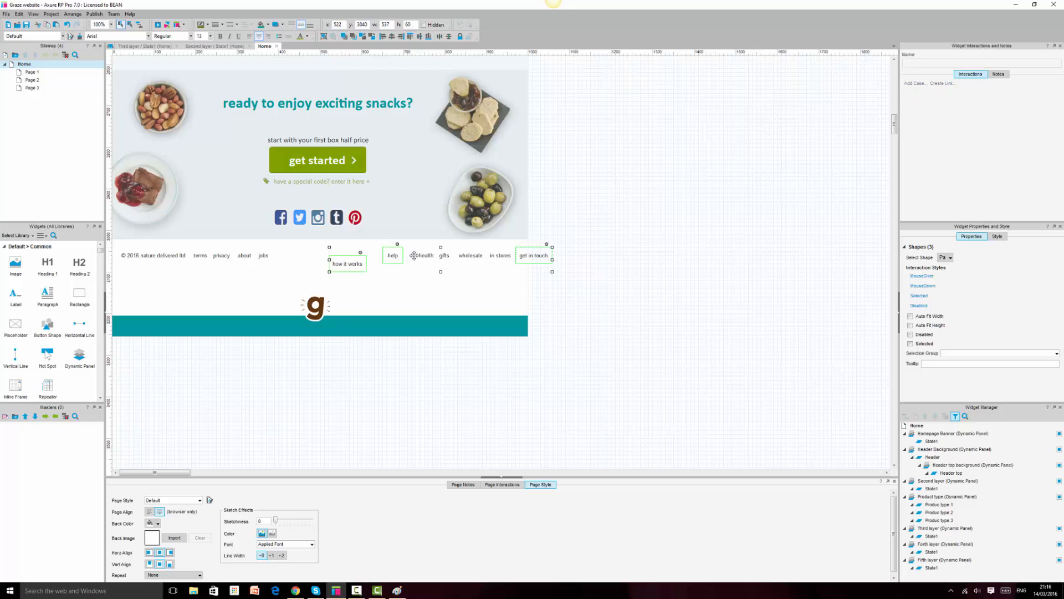
left_click(427, 256, "shift")
left_click(444, 256, "shift")
left_click(470, 256, "shift")
left_click(502, 256, "shift")
left_click(440, 38)
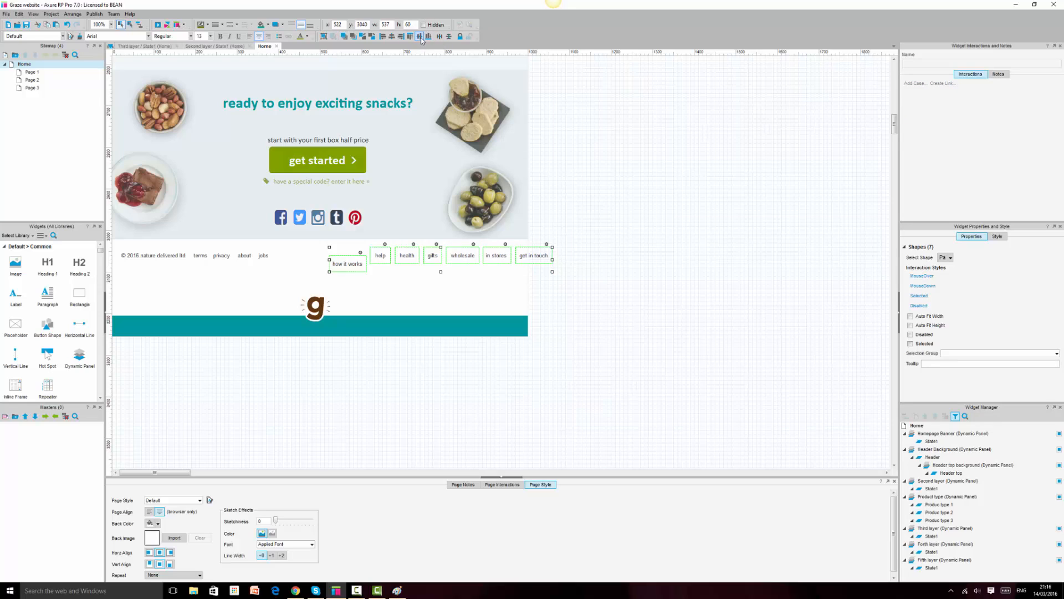
left_click(420, 36)
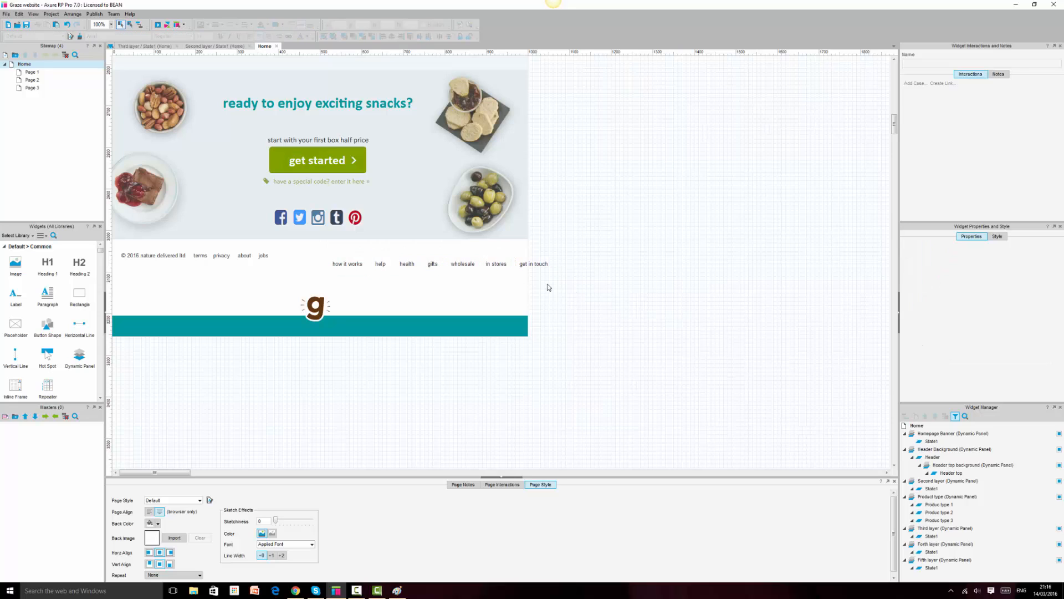
Shift "get in touch" closer to "in stores", to about x 954, and distribute all seven navigation links evenly again
left_click(533, 264)
left_click_drag(533, 264, 498, 268)
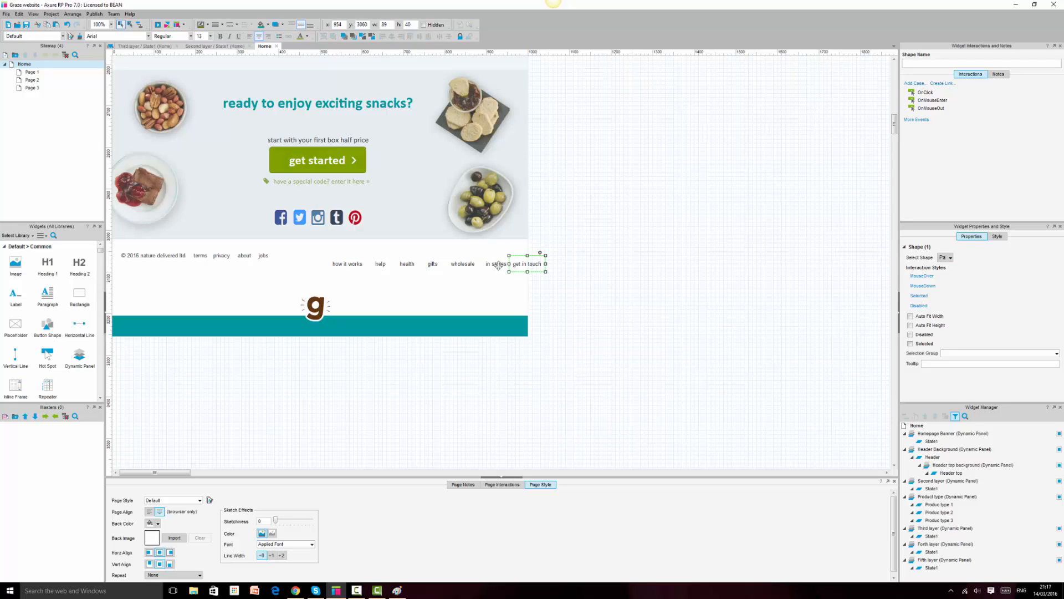
left_click(498, 266, "ctrl")
left_click(459, 265, "ctrl")
left_click(433, 265, "ctrl")
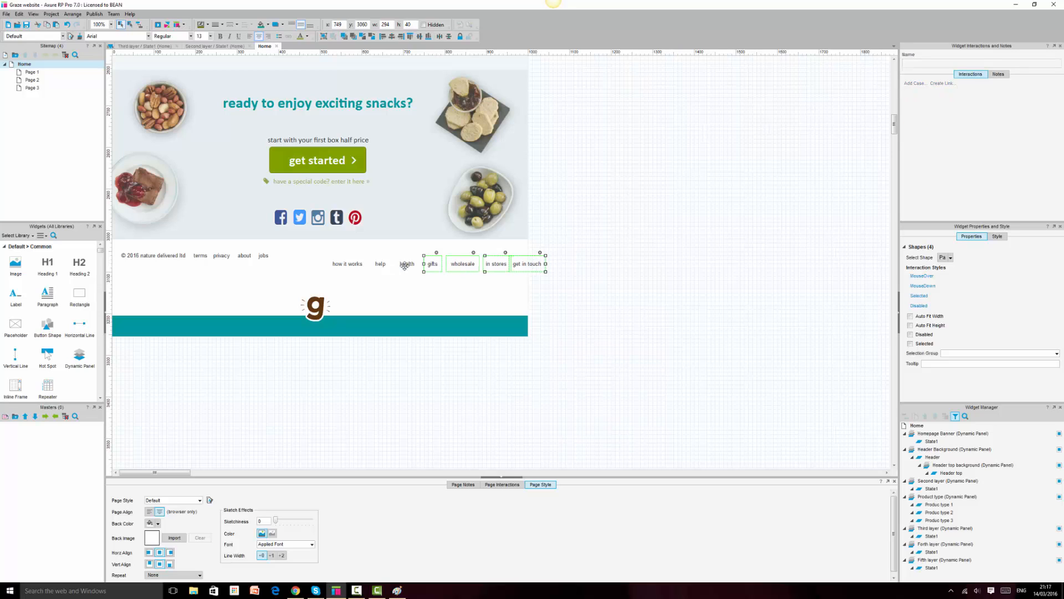
left_click(407, 264, "ctrl")
left_click(380, 265, "ctrl")
left_click(339, 265, "ctrl")
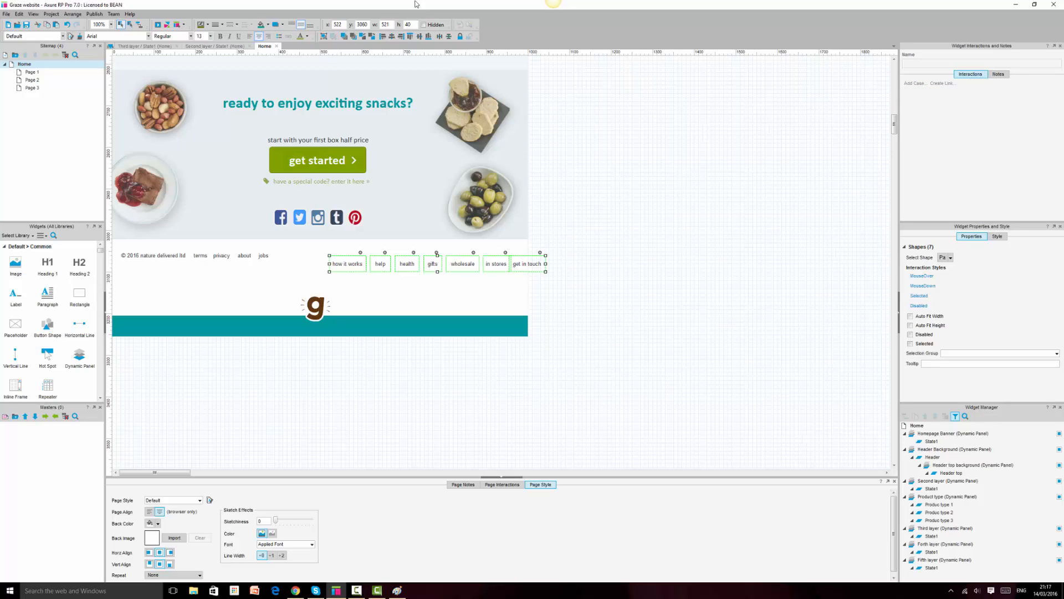
left_click(418, 37)
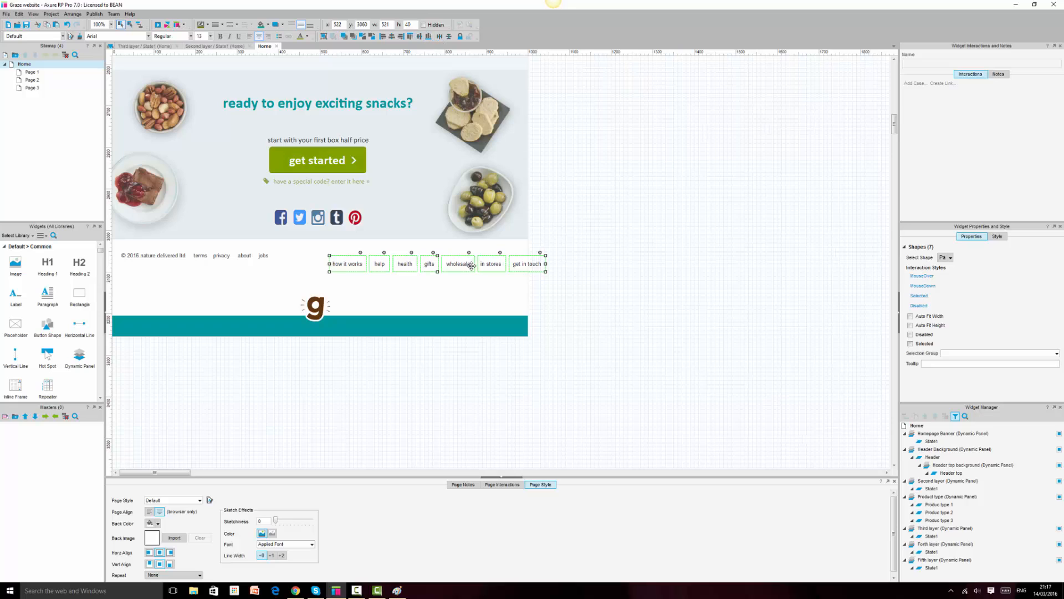
Move the seven navigation links together to about x 459, y 3040, in line with the copyright row, and compare with the live Graze footer
left_click_drag(466, 270, 443, 258)
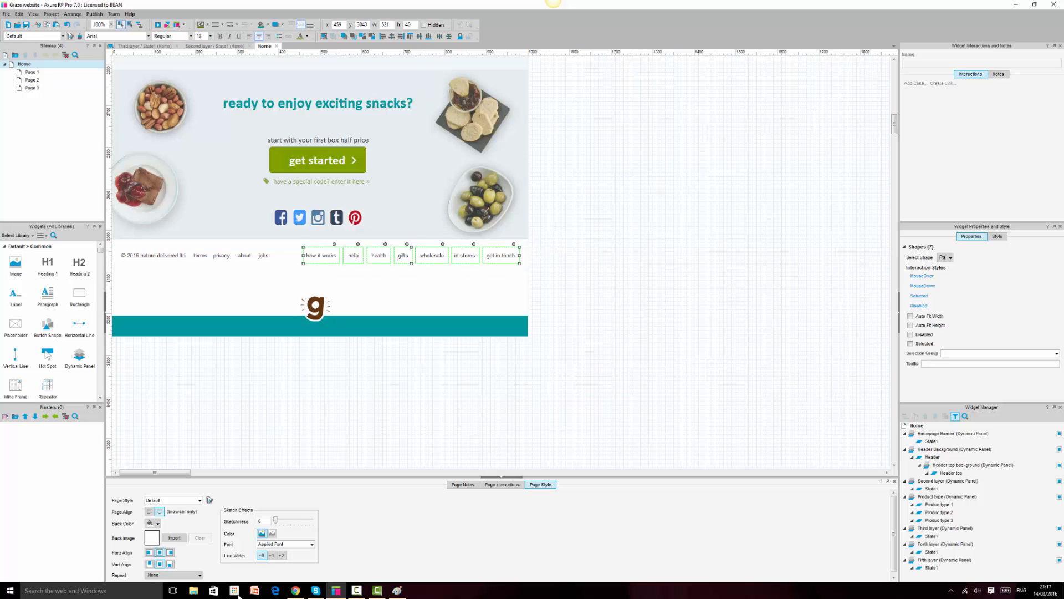
left_click(295, 590)
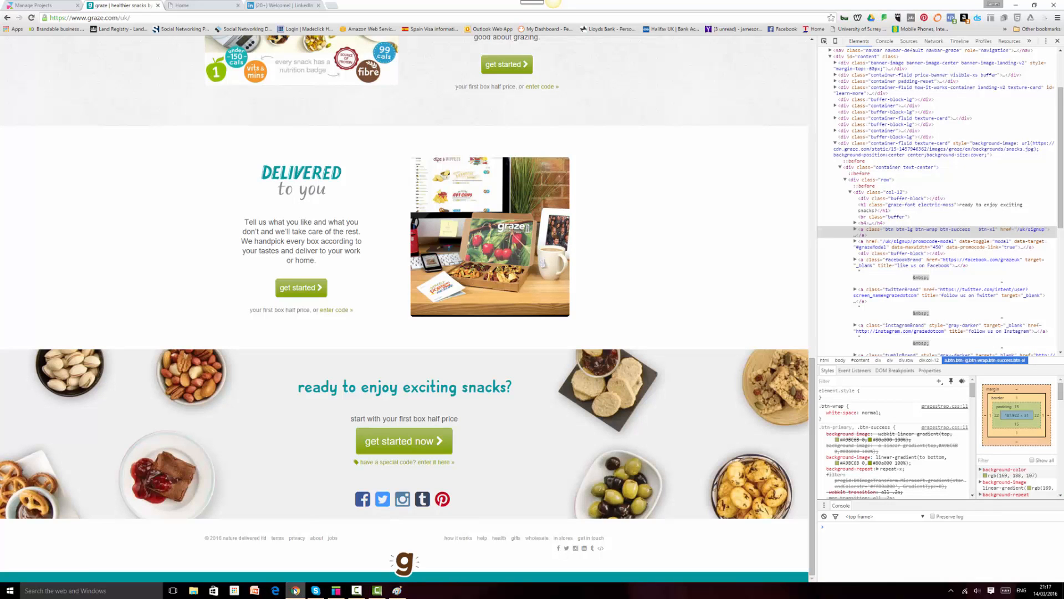
left_click(295, 590)
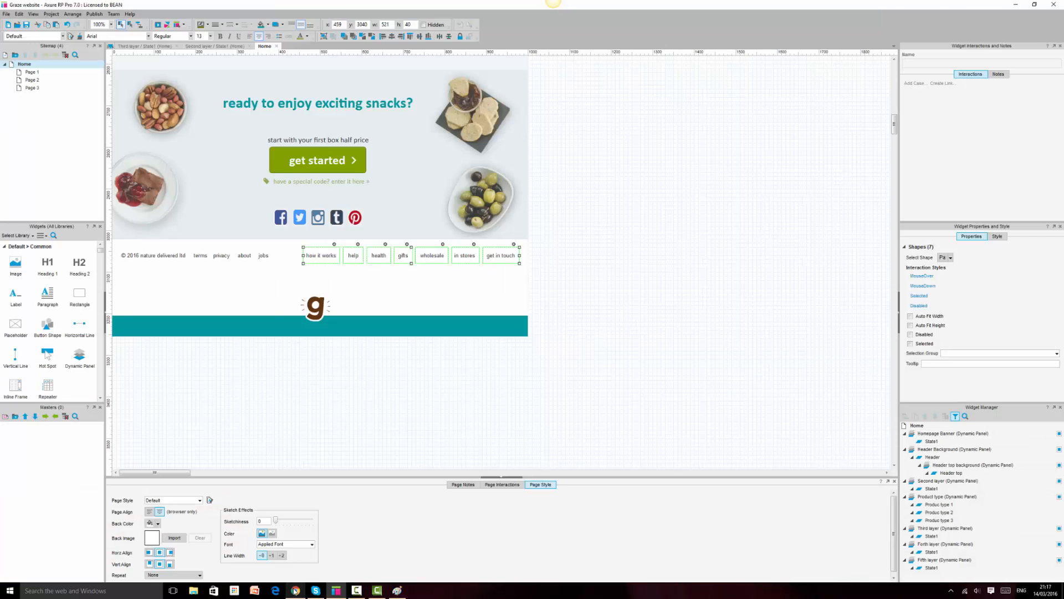
Switch to the live Graze page and inspect the "in stores" footer link, examining the font size in its inherited styles
left_click(295, 590)
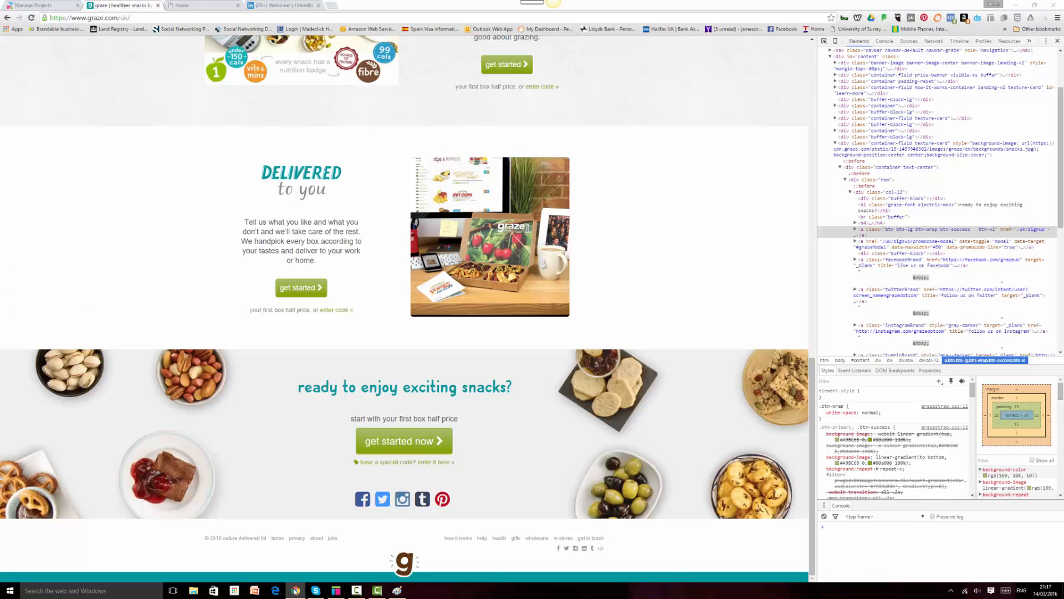
left_click(296, 590)
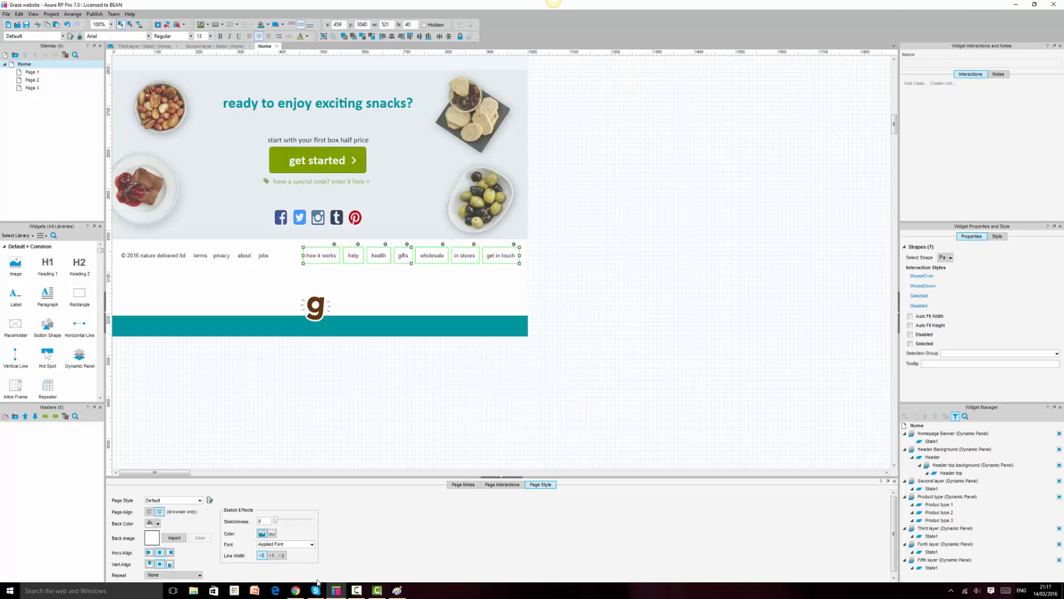
left_click(296, 590)
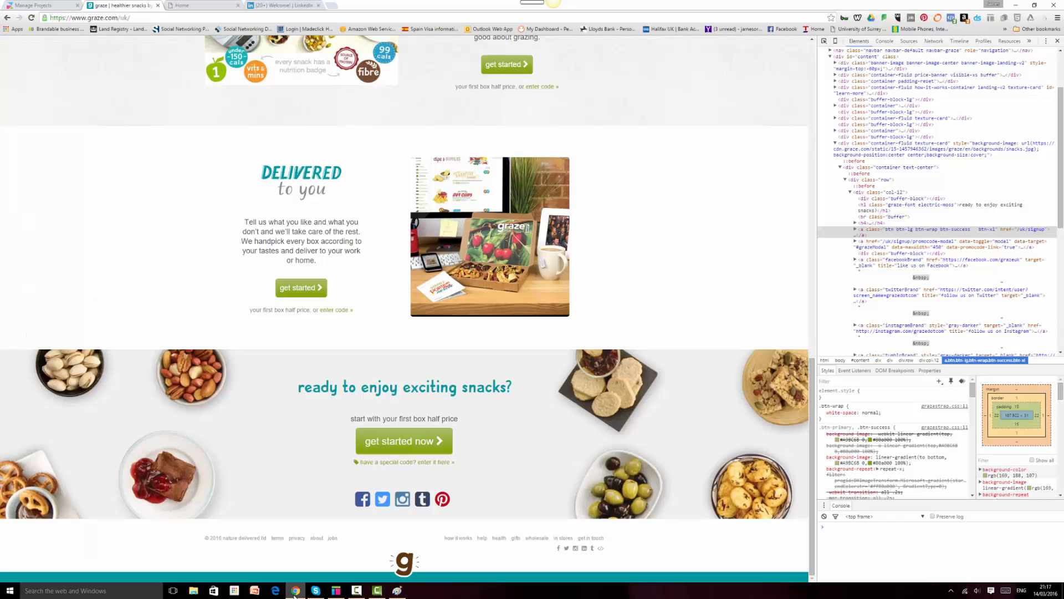
left_click(824, 41)
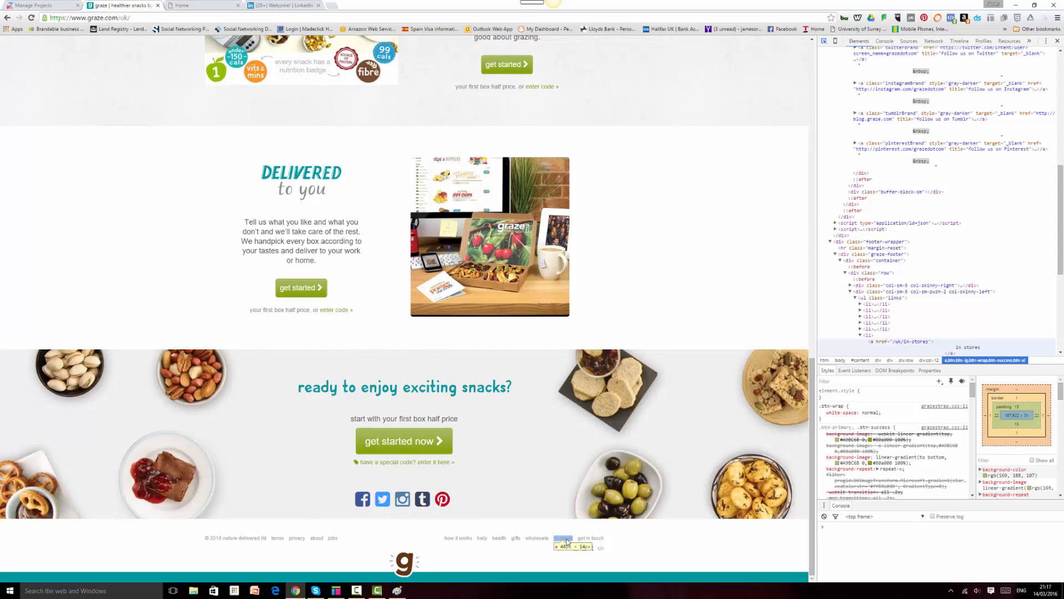
left_click(563, 541)
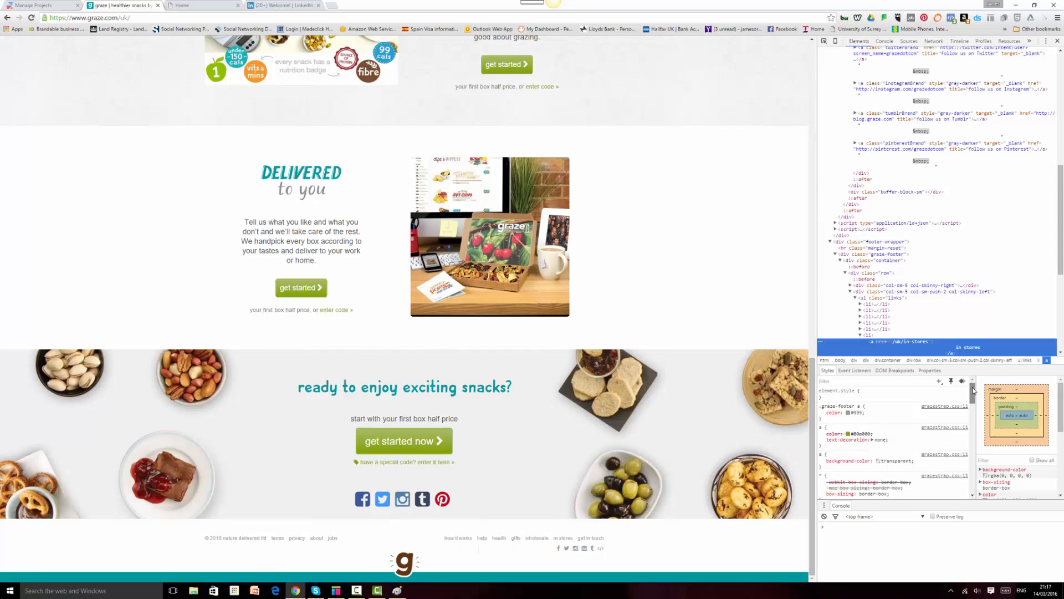
left_click_drag(973, 392, 977, 414)
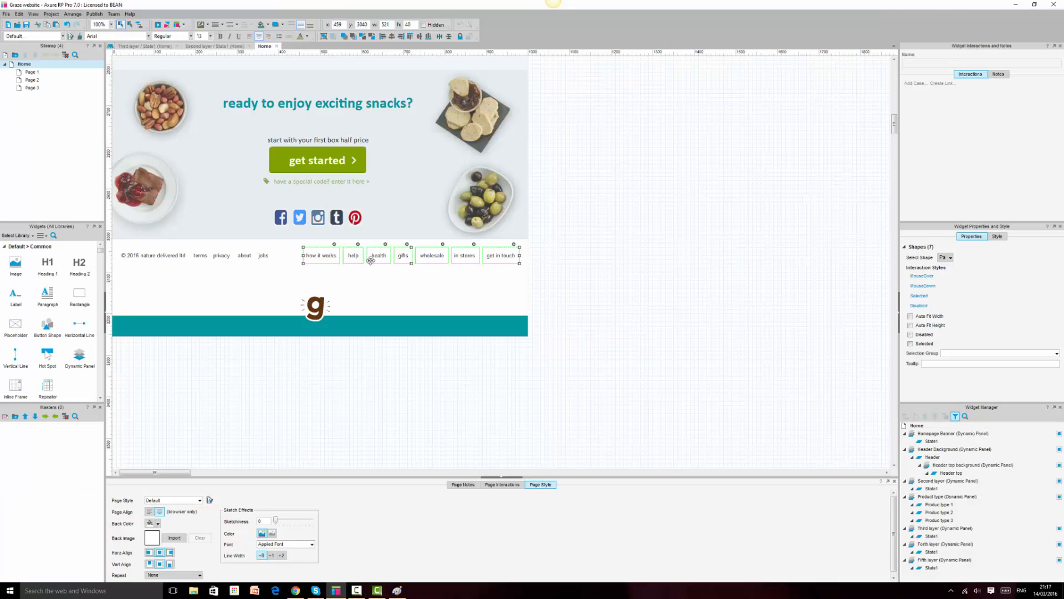
Set the font size of the copyright text and all footer links in the Axure mockup to 12
left_click(604, 302)
left_click(152, 251)
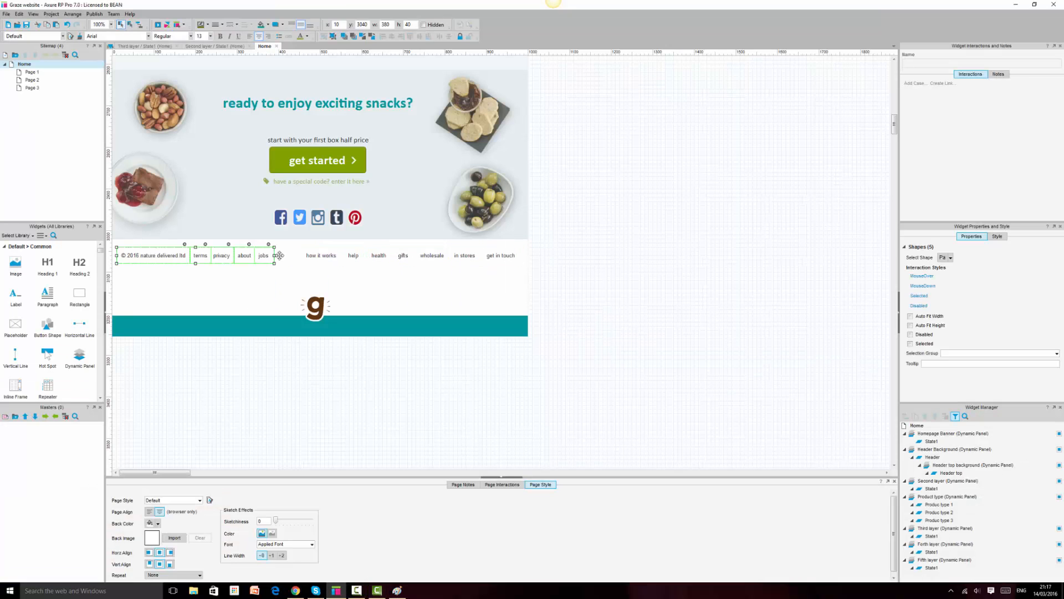
left_click(312, 256, "ctrl")
left_click(352, 255, "ctrl")
left_click(381, 254, "ctrl")
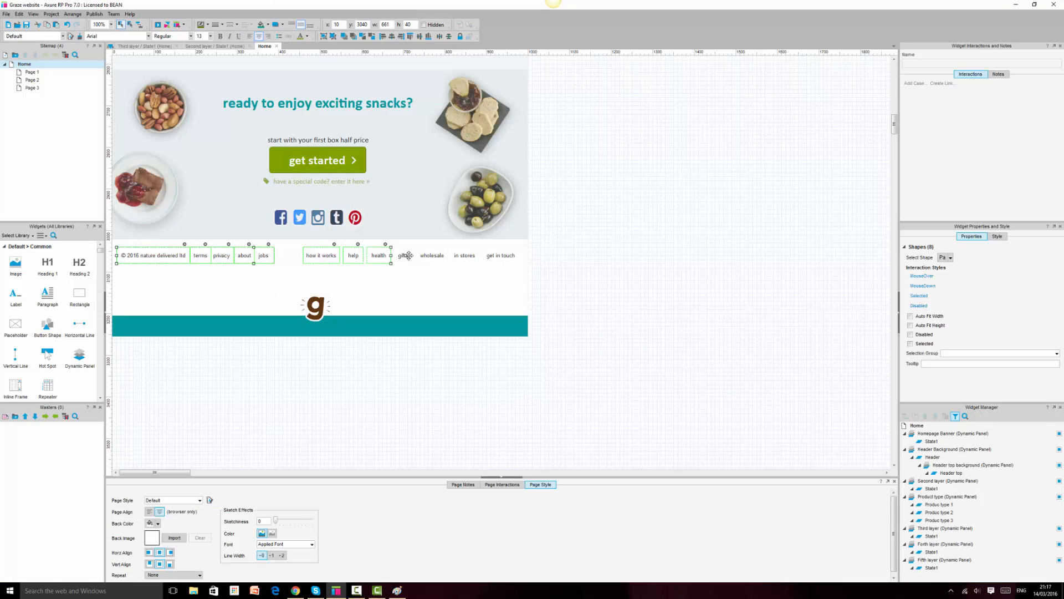
left_click(409, 255, "ctrl")
left_click(436, 255, "ctrl")
left_click(471, 257, "ctrl")
left_click(498, 254, "ctrl")
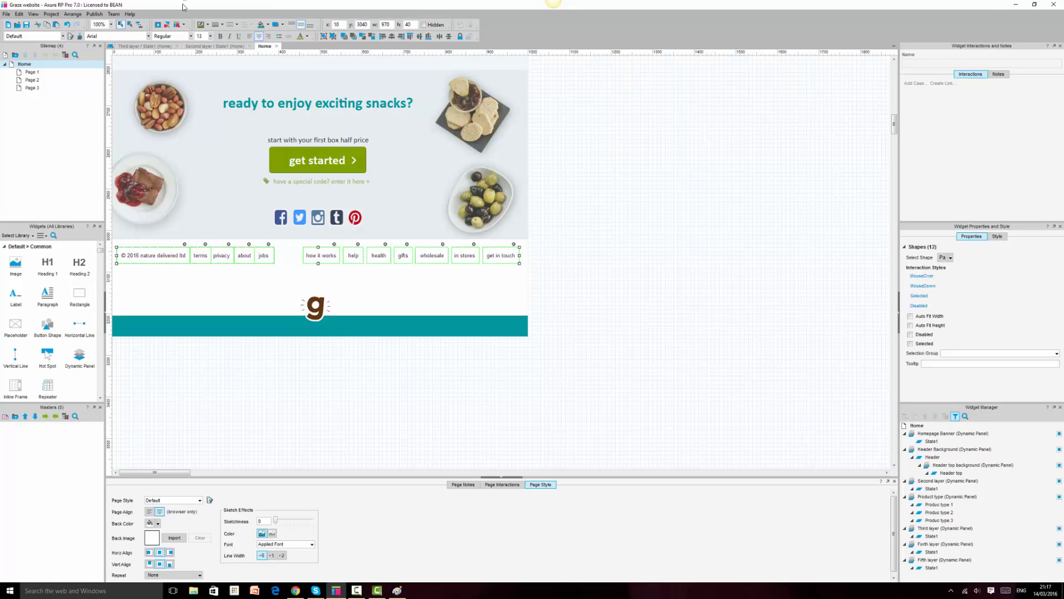
key("Return")
Change the font of the selected copyright text and footer links to Calibri
left_click(149, 36)
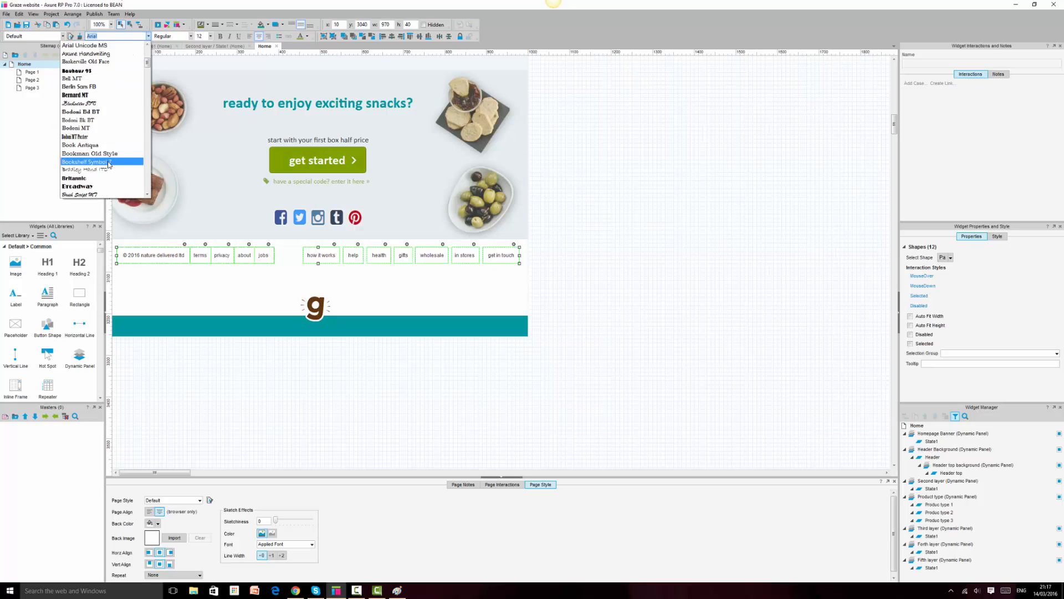
left_click(76, 158)
left_click(552, 262)
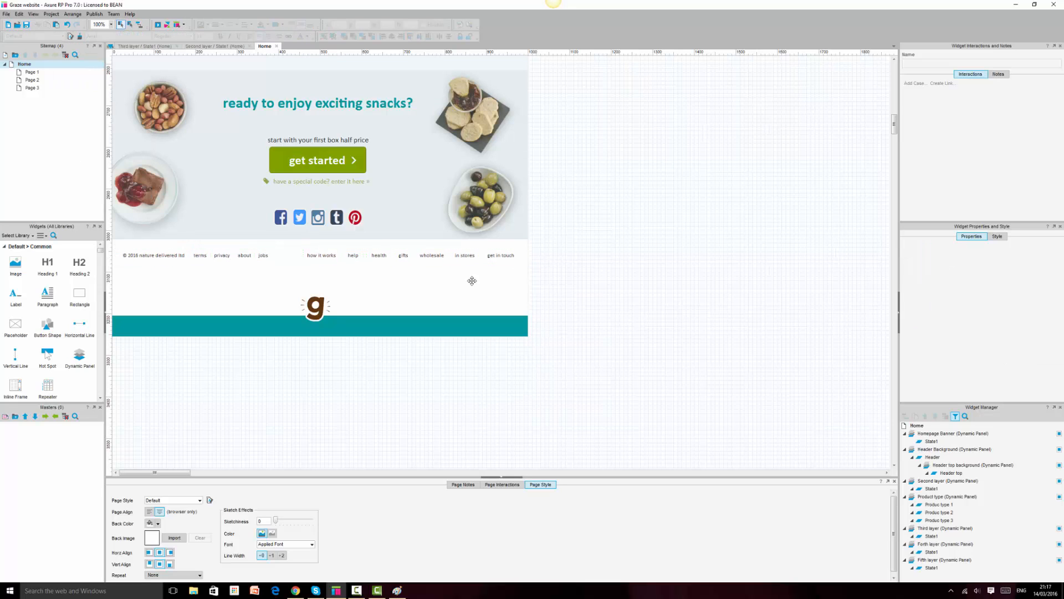
Narrow the "get in touch" text box and shift it closer to "in stores", and narrow the "in stores" box slightly as well
left_click(472, 254)
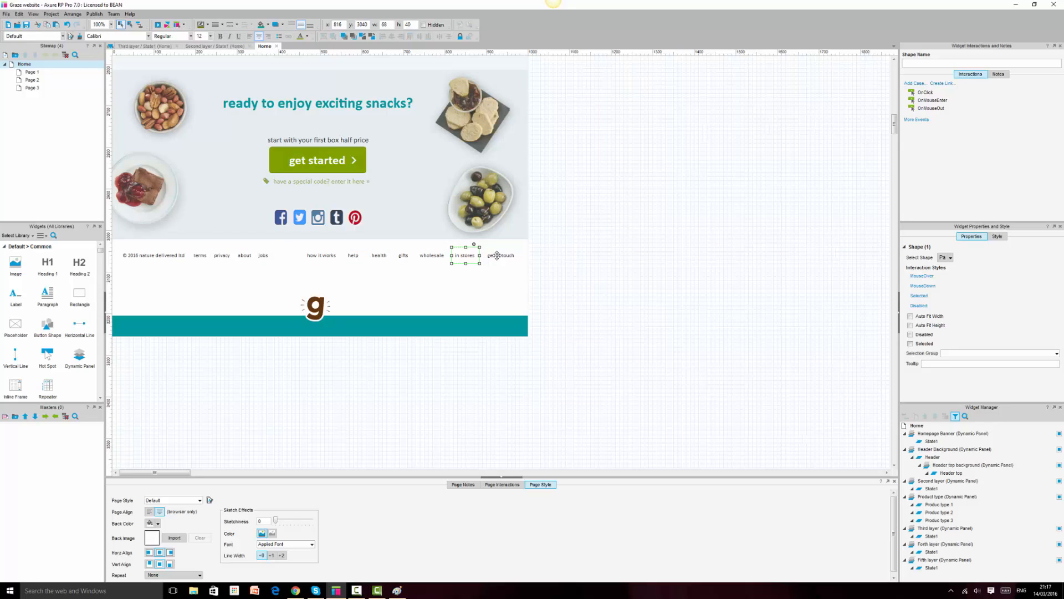
left_click(497, 255)
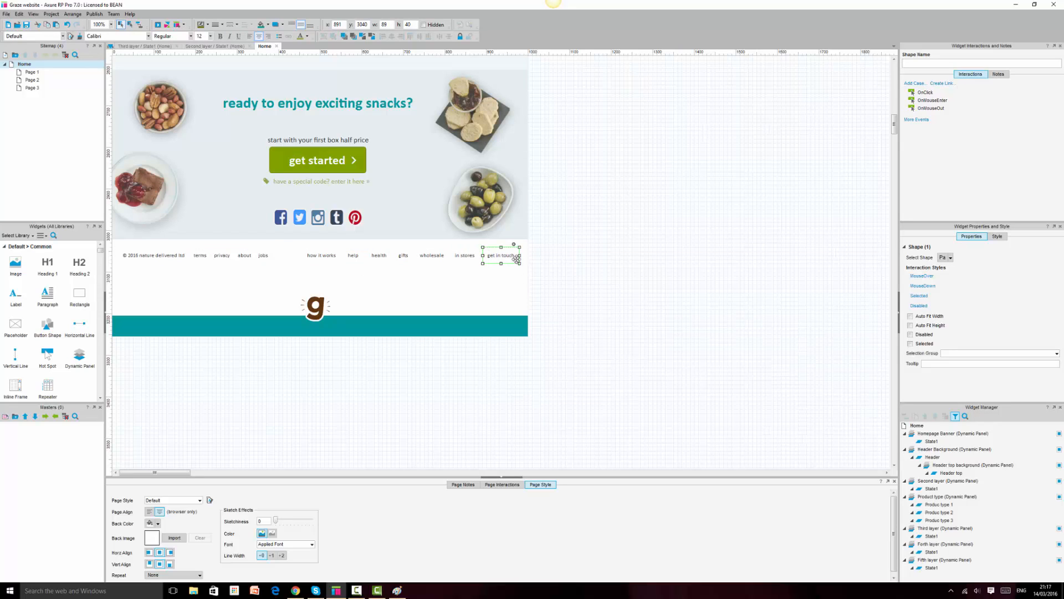
left_click_drag(519, 256, 515, 256)
key("Left")
key("Left")
key("Left")
key("Left")
key("Left")
key("Left")
left_click(456, 259)
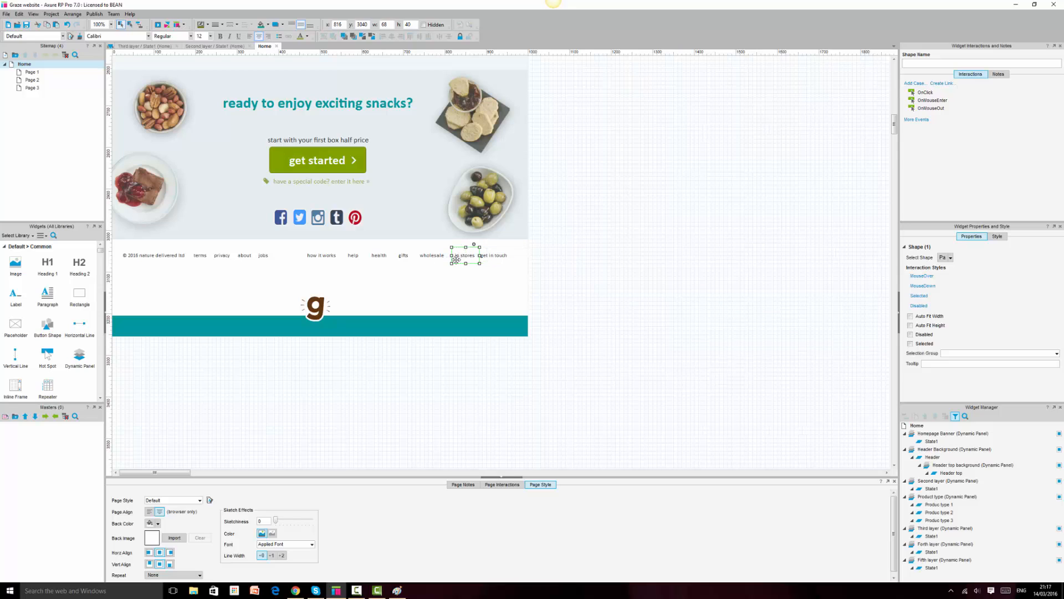
left_click_drag(480, 255, 476, 255)
Move "how it works" closer to "help", to about x 477, and distribute all seven navigation links evenly in the row
left_click(334, 257)
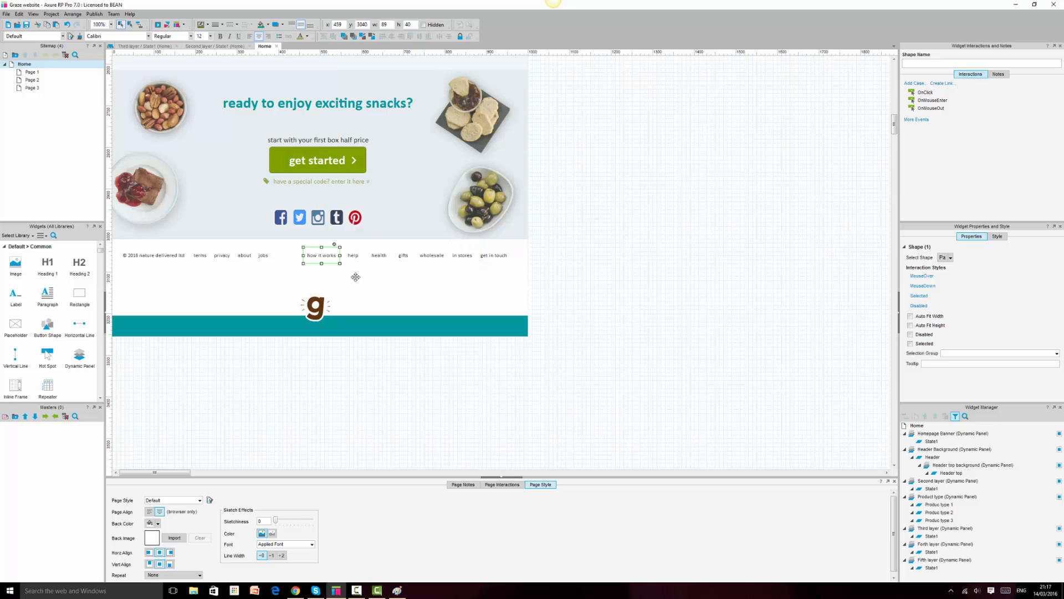
left_click_drag(339, 255, 351, 253)
left_click(354, 255, "ctrl")
left_click(379, 255, "ctrl")
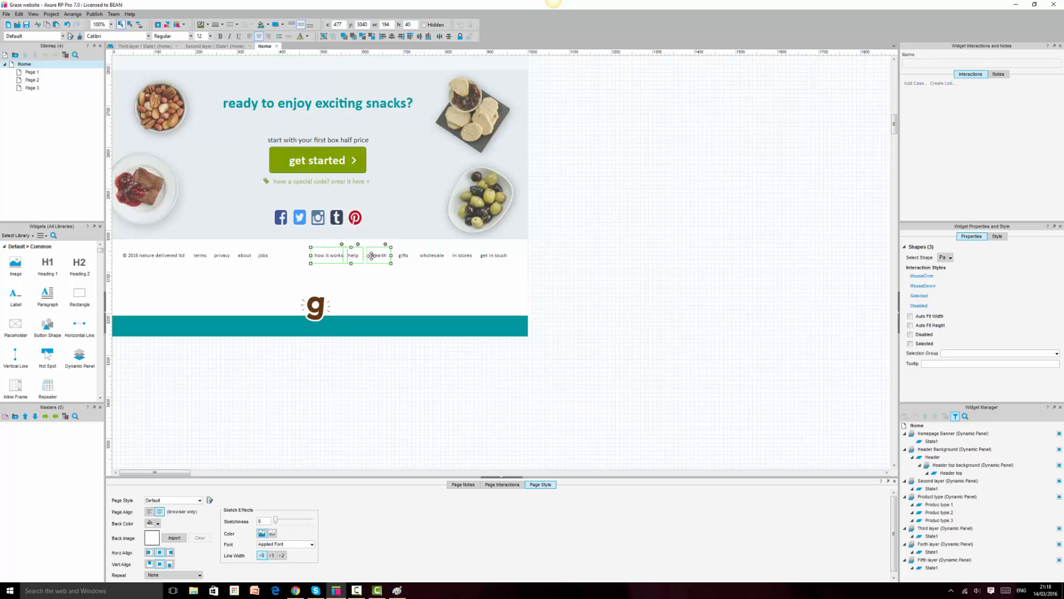
left_click(405, 255, "ctrl")
left_click(433, 256, "ctrl")
left_click(462, 255, "ctrl")
left_click(493, 251, "ctrl")
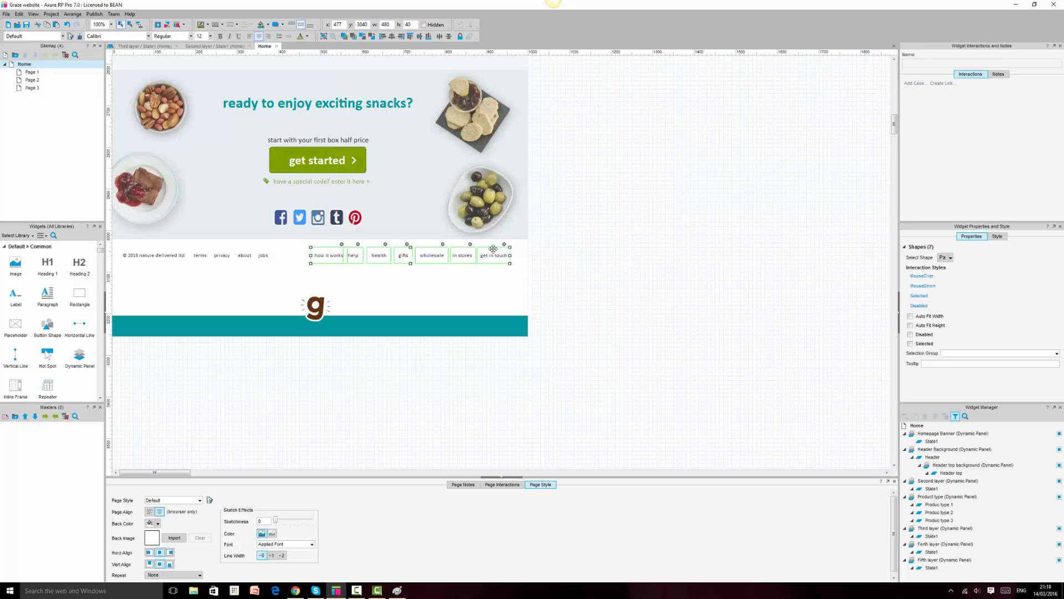
left_click(438, 36)
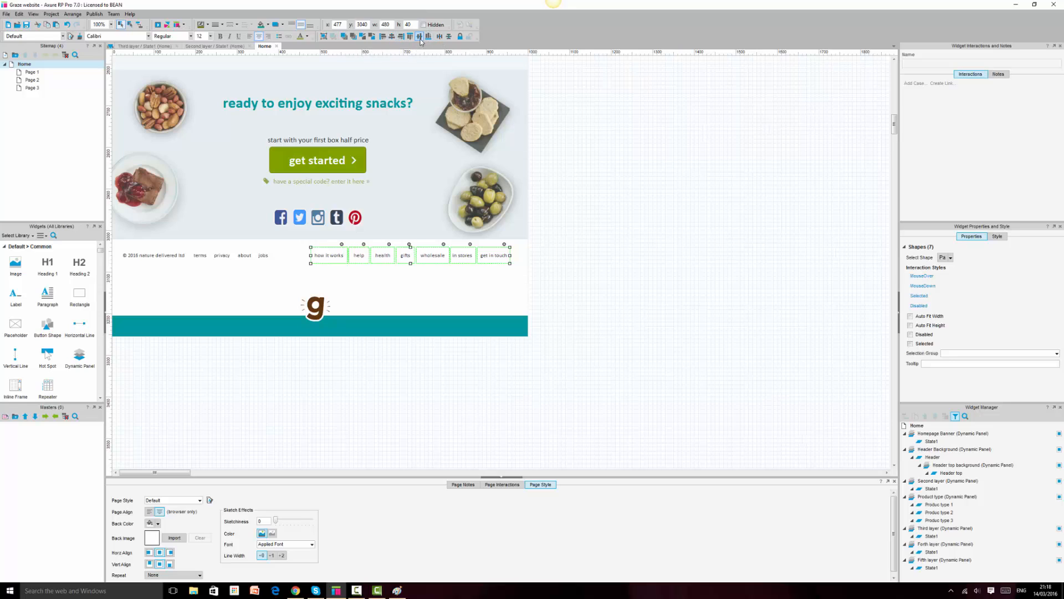
Group the seven navigation links and shift the group slightly towards the copyright text, to about x 471, y 3040
left_click(324, 37)
left_click(279, 256)
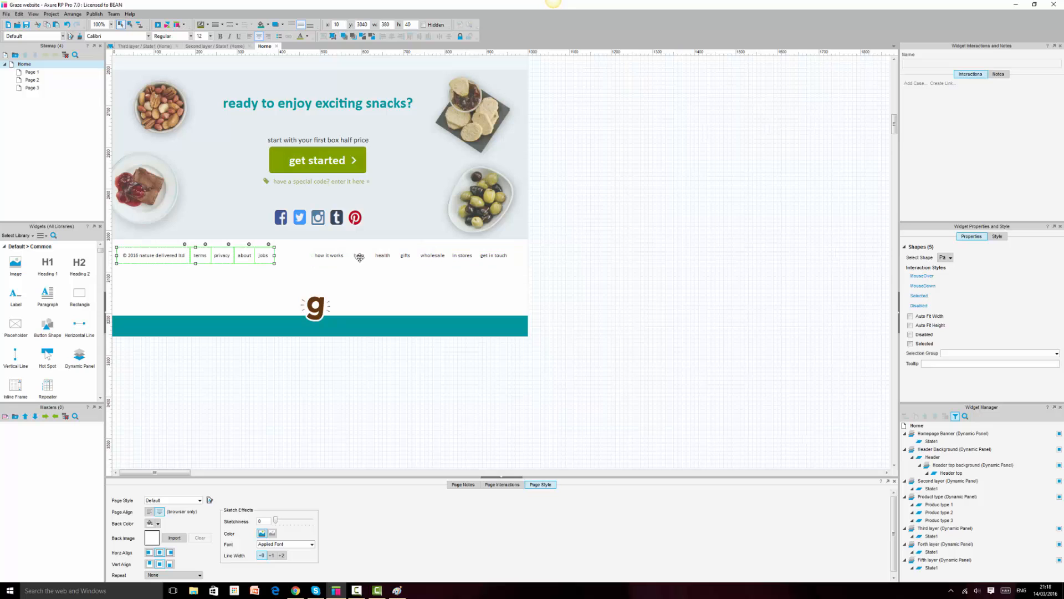
left_click(415, 257)
left_click_drag(423, 258, 418, 258)
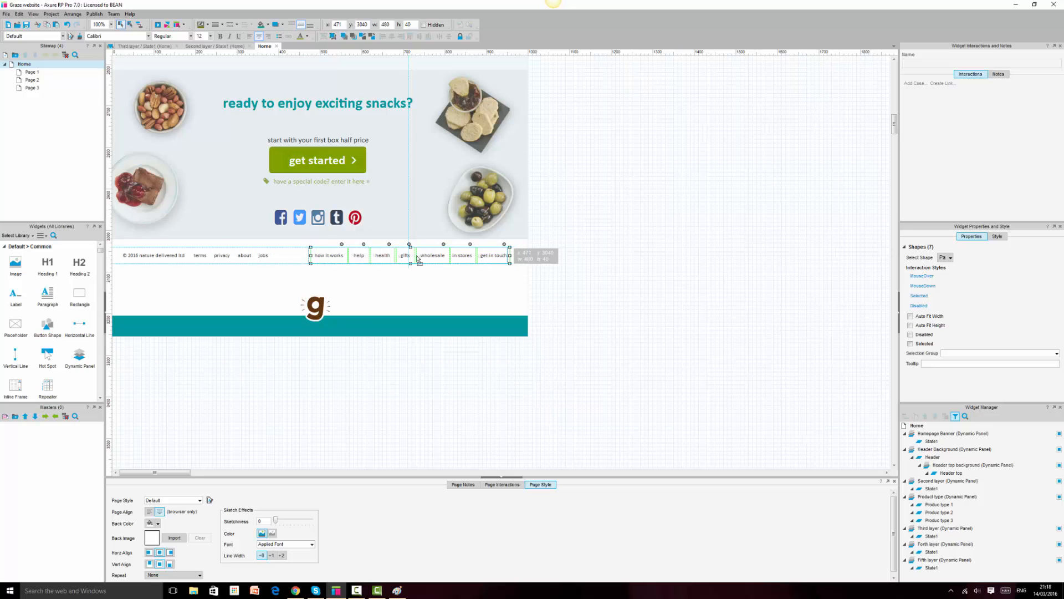
Compare the footer with the live Graze site and move the navigation group flush with the mockup's right edge, to x 520, y 3040
left_click(295, 591)
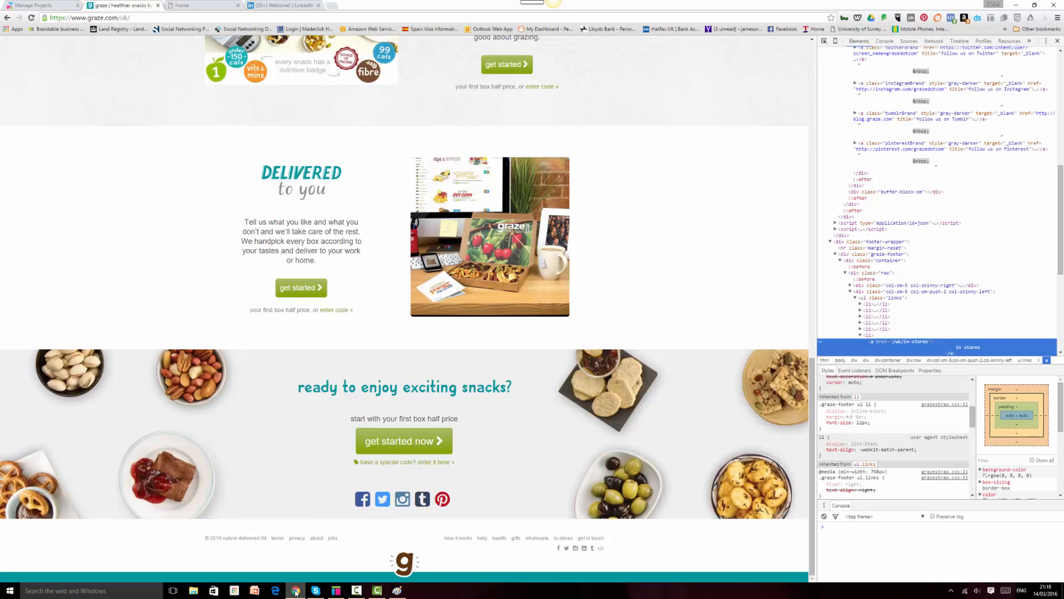
left_click(295, 591)
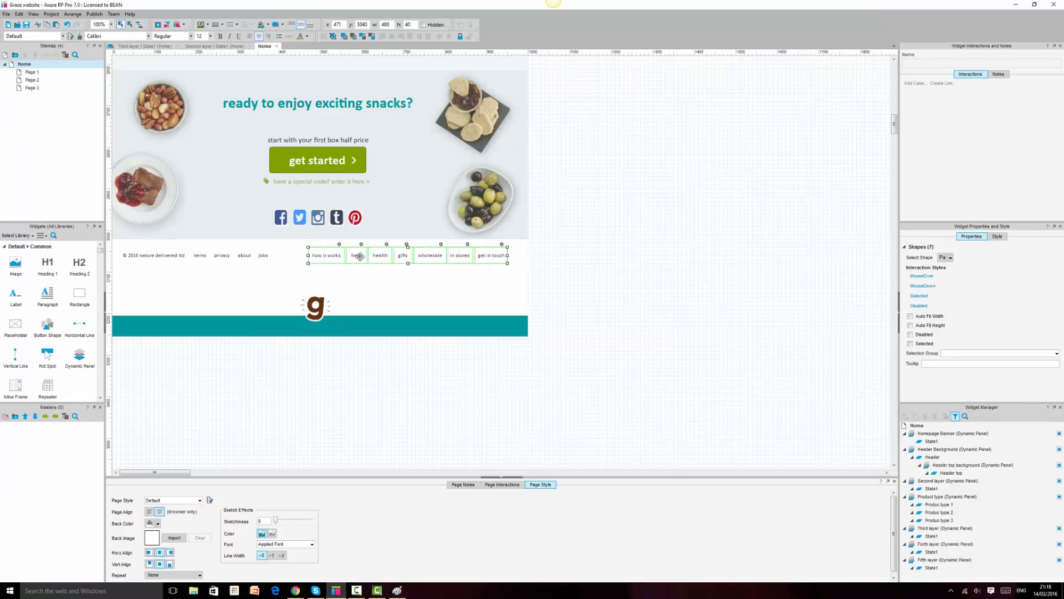
left_click(296, 591)
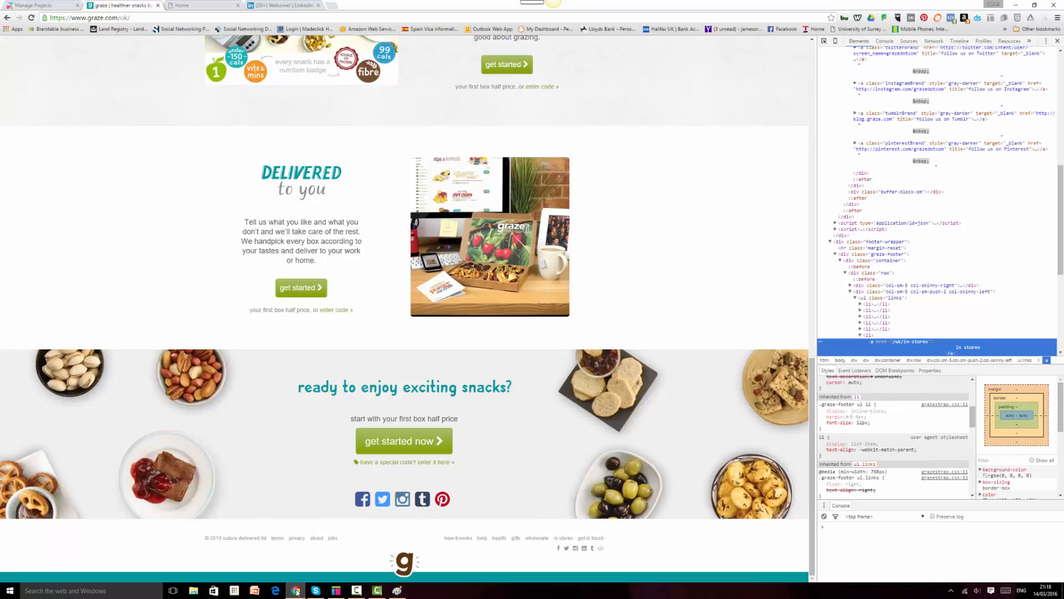
left_click(296, 591)
mouse_move(349, 257)
left_mouse_down()
mouse_move(383, 257)
mouse_move(370, 259)
left_mouse_up()
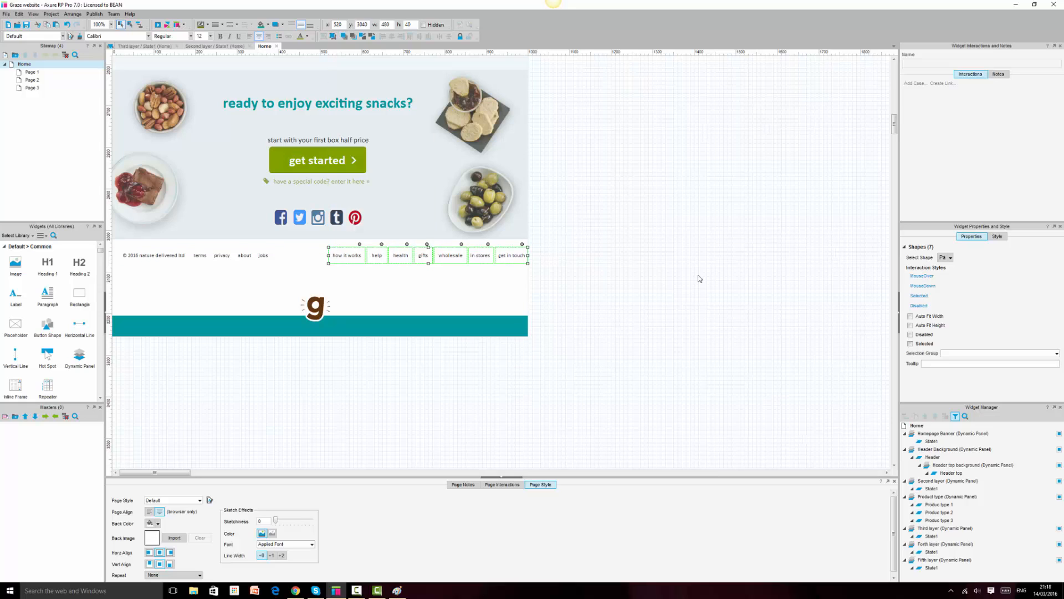
left_click(588, 261)
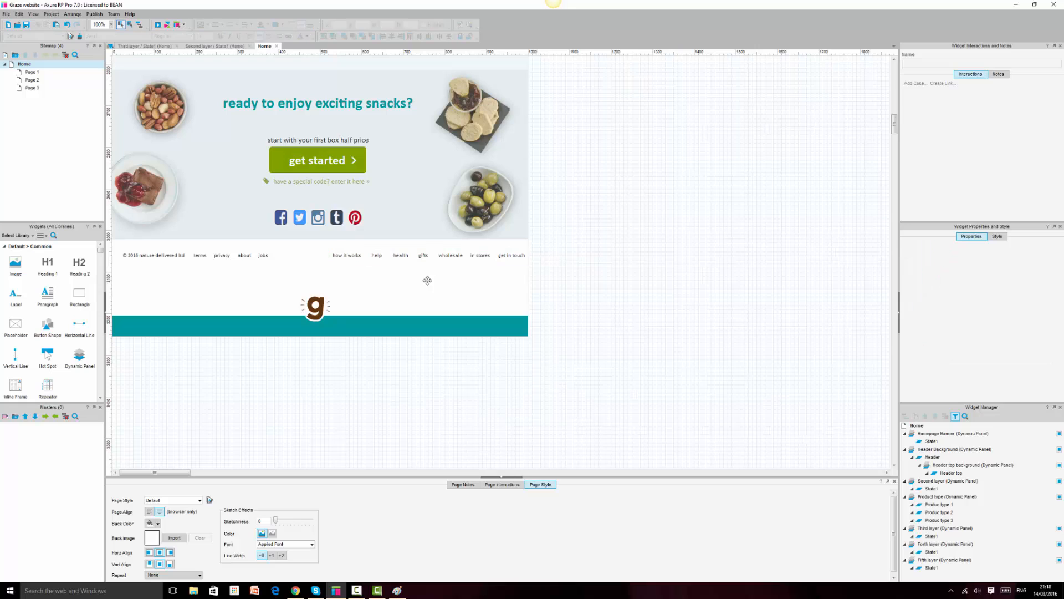
Move the copyright text group flush with the mockup's left edge, to x 0, y 3040, level with the navigation group
left_click(215, 250)
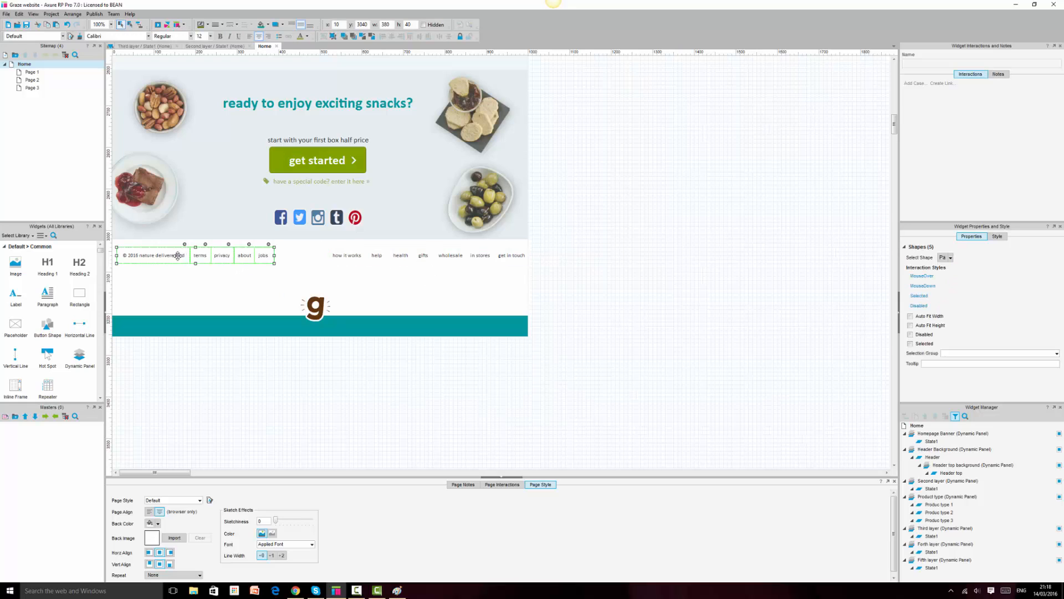
left_click_drag(177, 256, 172, 256)
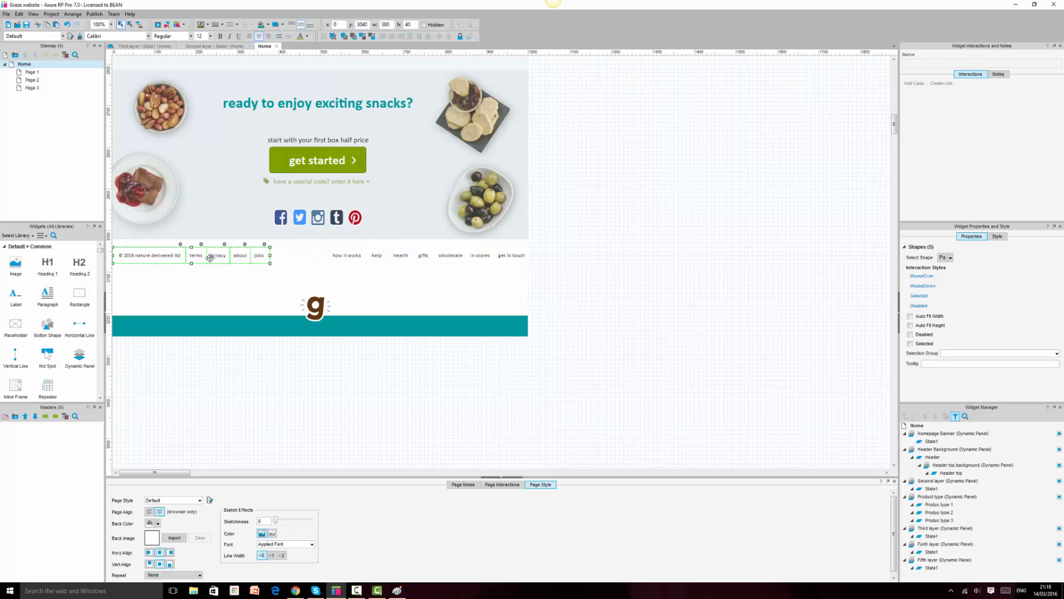
left_click(355, 257)
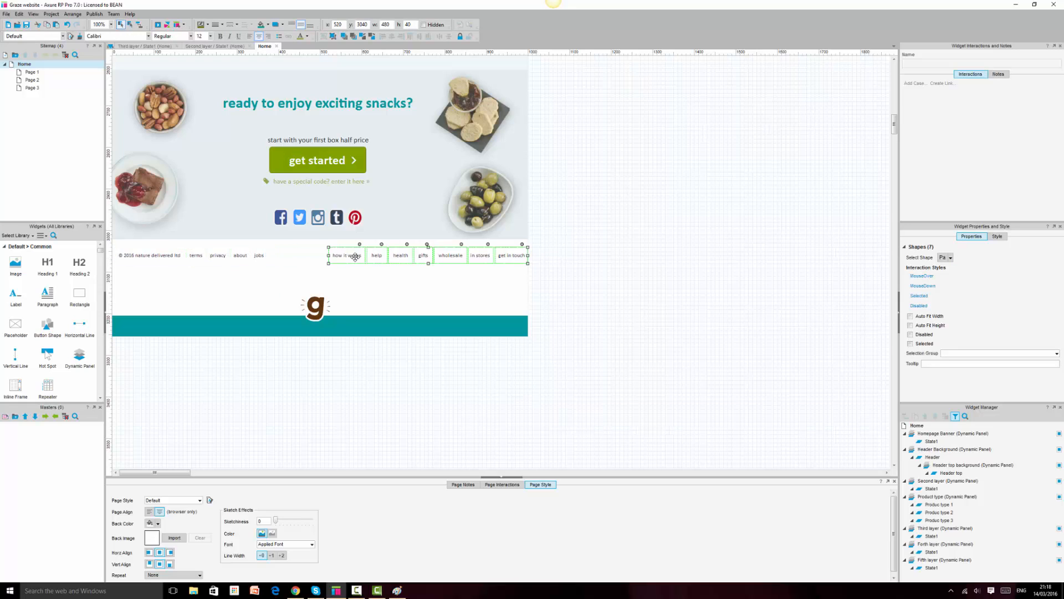
left_click(247, 253)
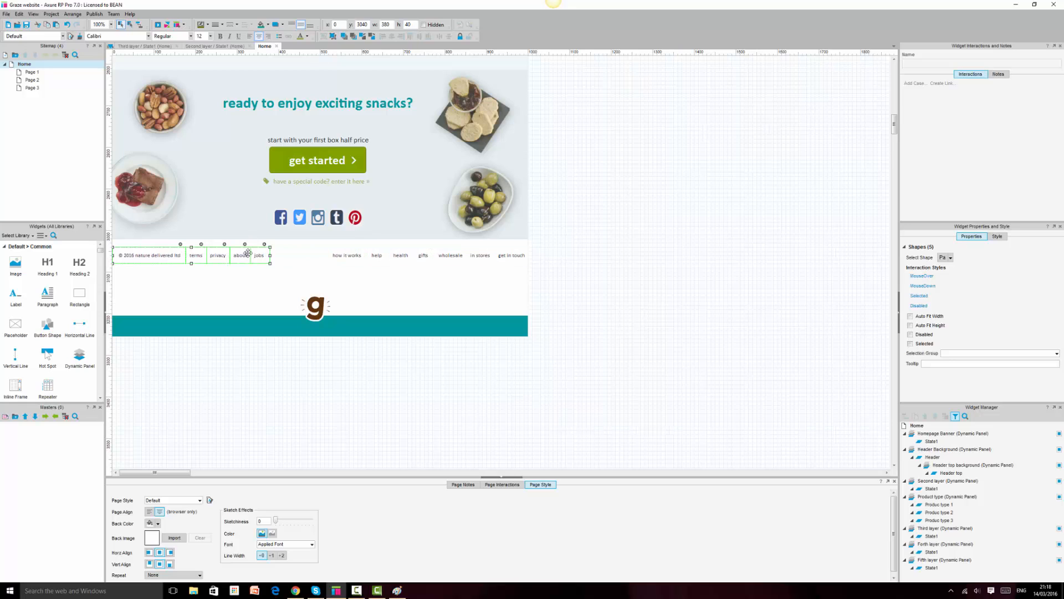
left_click(348, 256, "ctrl")
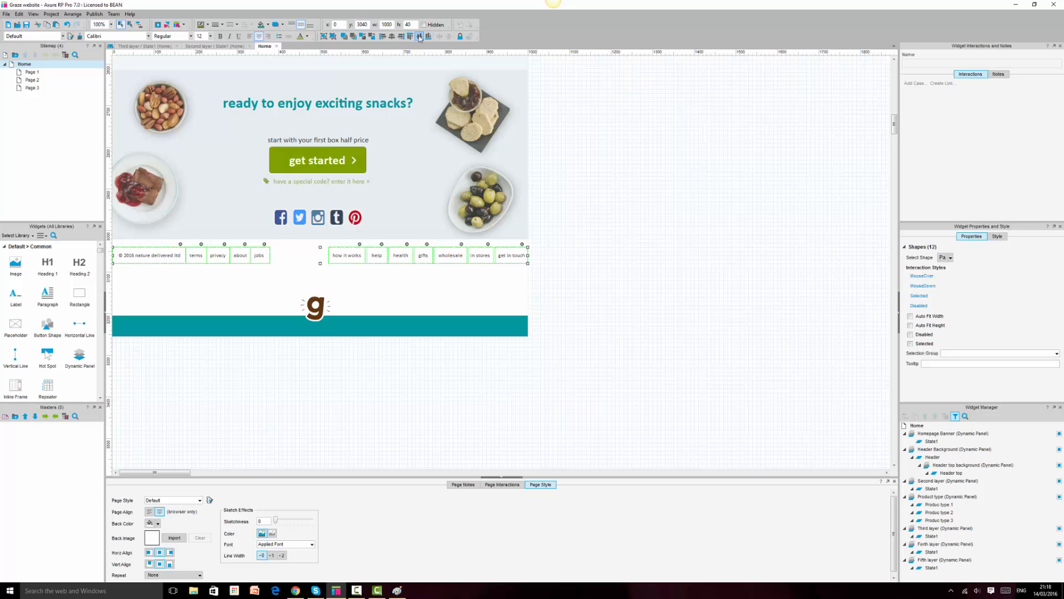
left_click(614, 290)
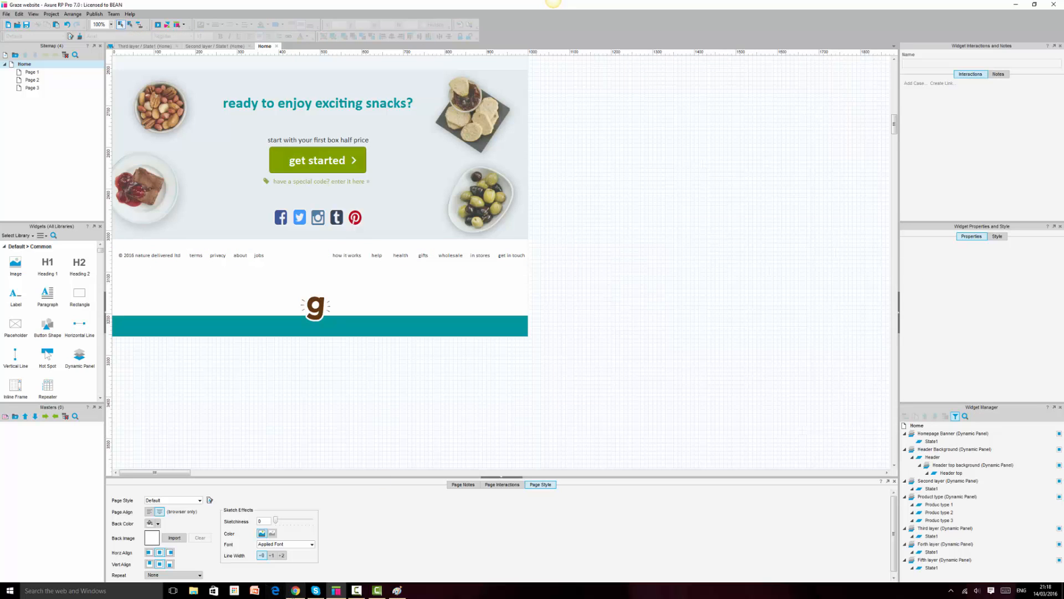
Examine the small social icons below the live Graze navigation links, and select the white footer background rectangle in the Axure mockup
left_click(294, 591)
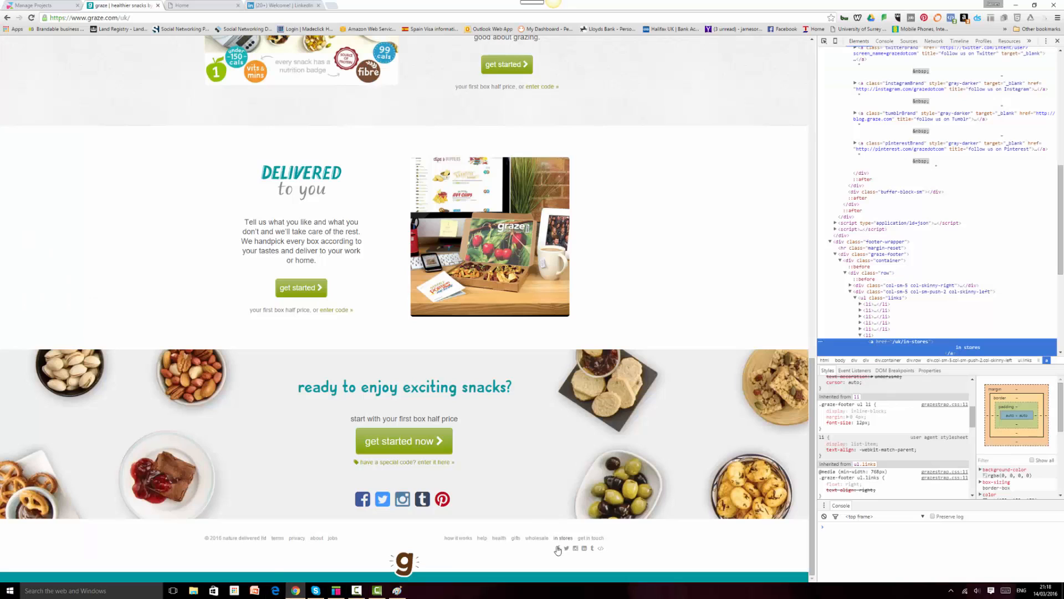
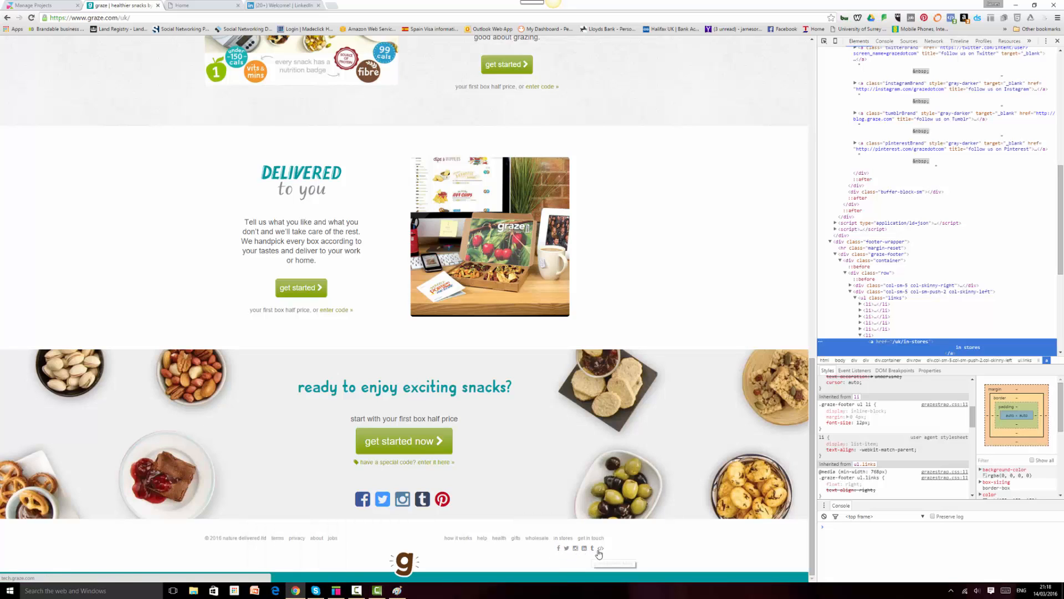
mouse_move(298, 592)
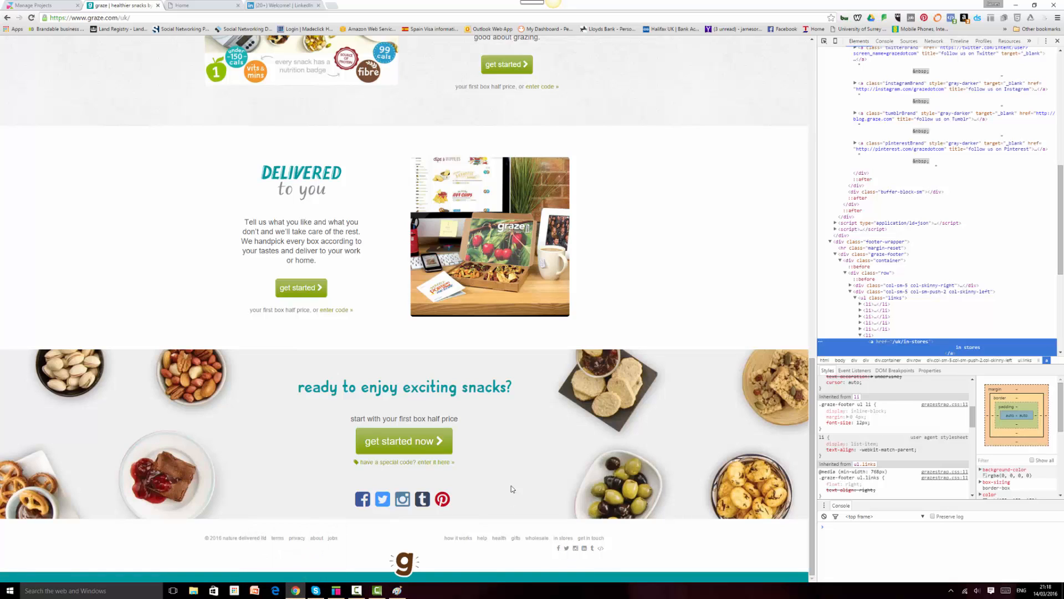
left_click(336, 591)
left_click(412, 274)
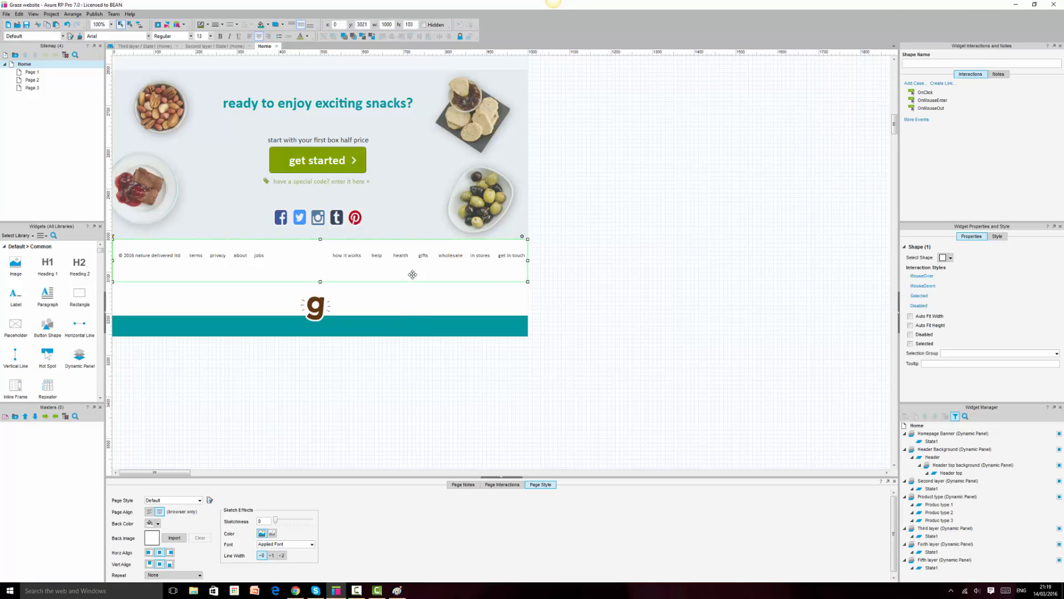
Delete the second white rectangle, 1000 by 80, lying directly below the white footer background
left_click(401, 297)
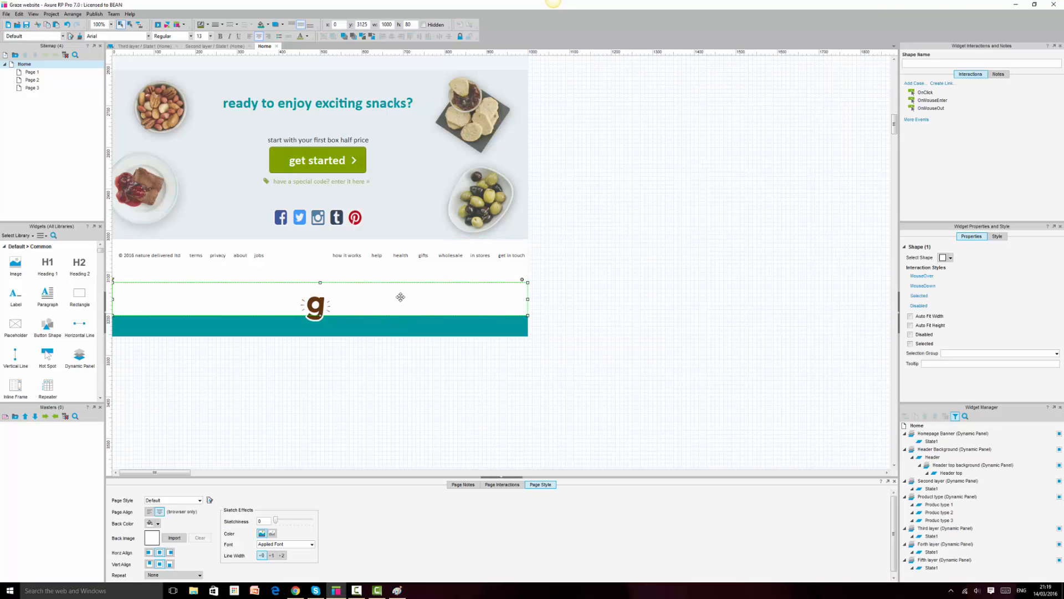
key("Delete")
left_click(312, 278)
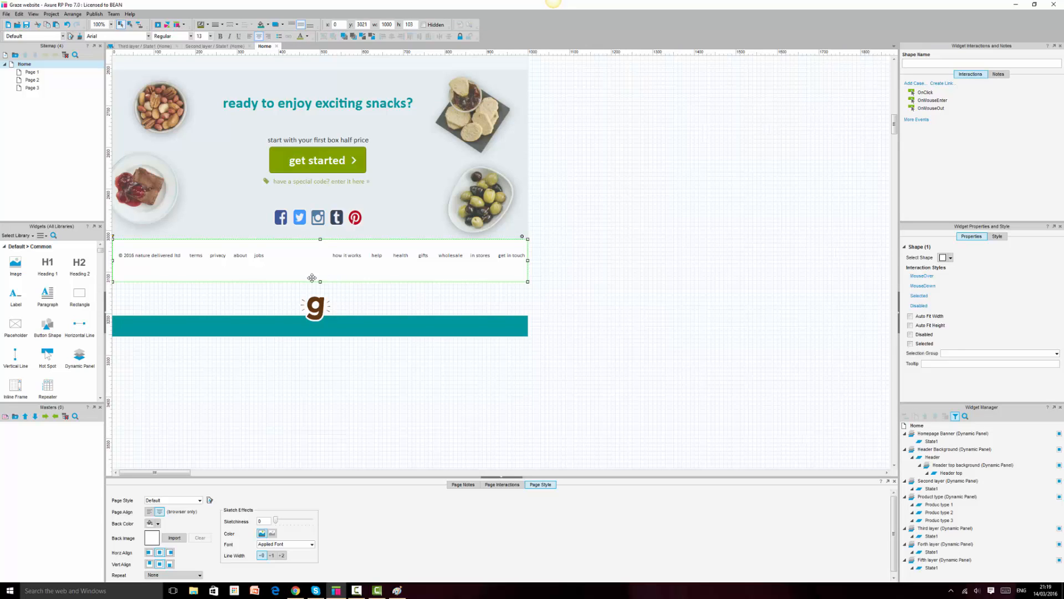
Move the teal bar and the g logo together up towards the footer text, with the bar at y 3168
left_click(335, 329)
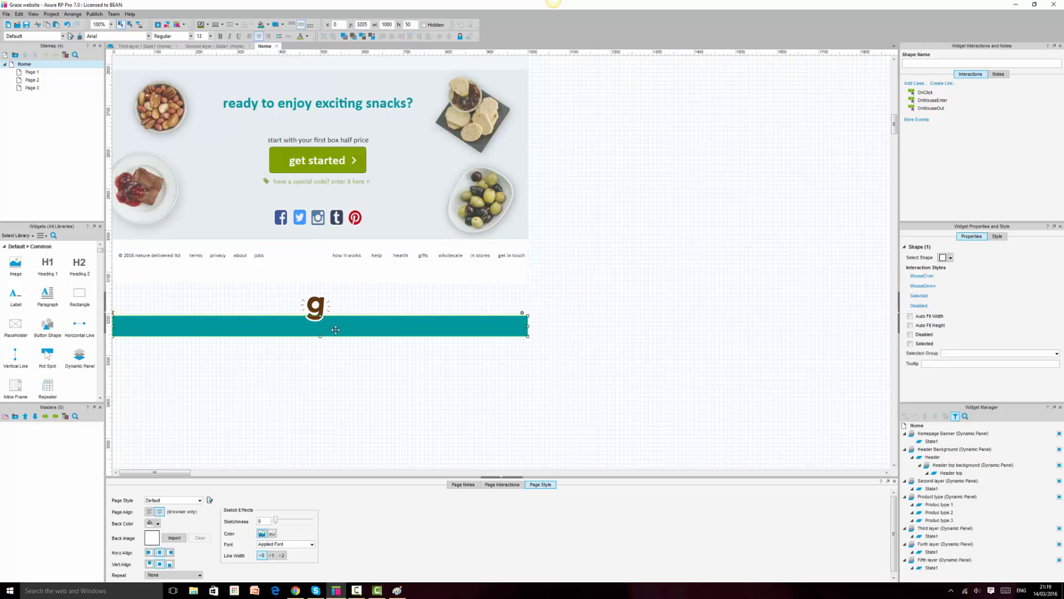
left_click(316, 310, "shift")
key("Up")
key("Up")
key("Up")
key("Up")
key("Up")
key("Up")
key("Up")
key("Up")
key("Up")
key("Up")
key("Up")
key("Up")
key("Up")
key("Up")
key("Up")
key("Up")
key("Up")
key("Up")
key("Up")
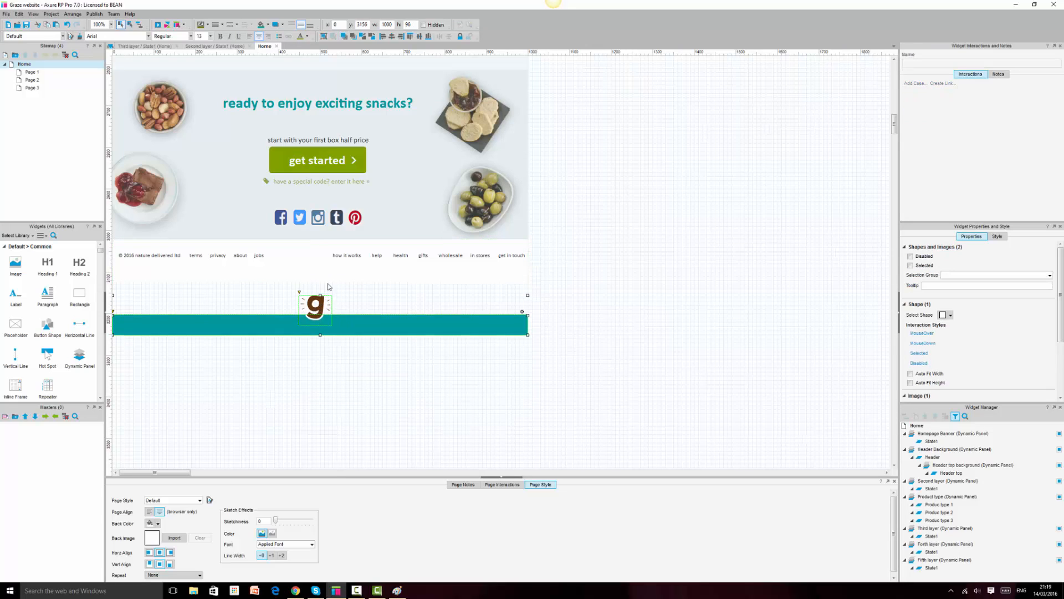
key("Up")
key("Up")
key("Up")
key("Up")
key("Up")
key("Up")
key("Up")
key("Up")
key("Up")
key("Up")
key("Up")
key("Up")
key("Up")
Extend the white footer background down to meet the teal bar, with a height of 147
left_click(327, 278)
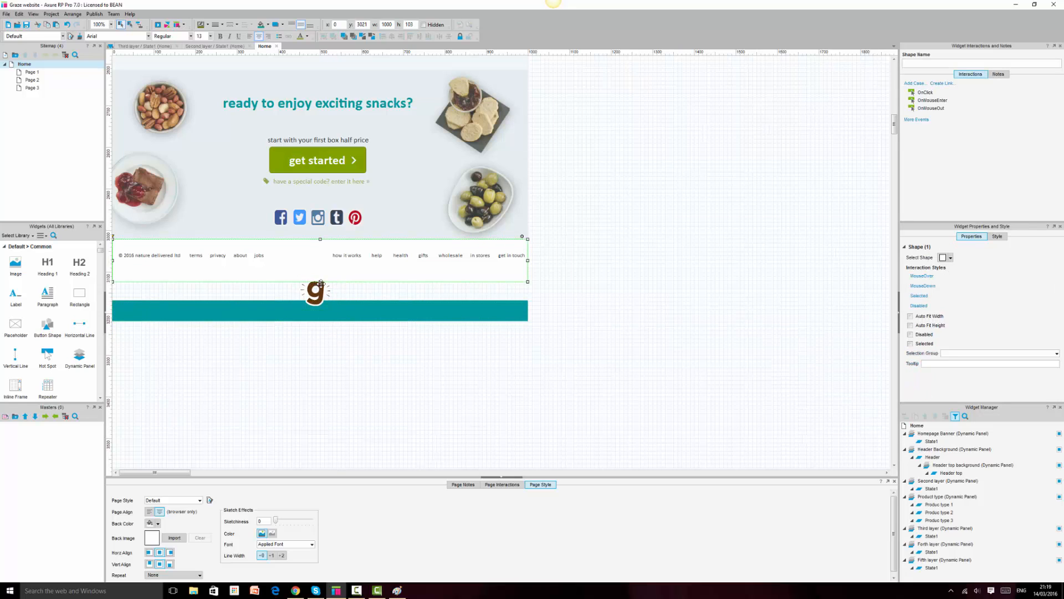
left_click_drag(321, 282, 532, 299)
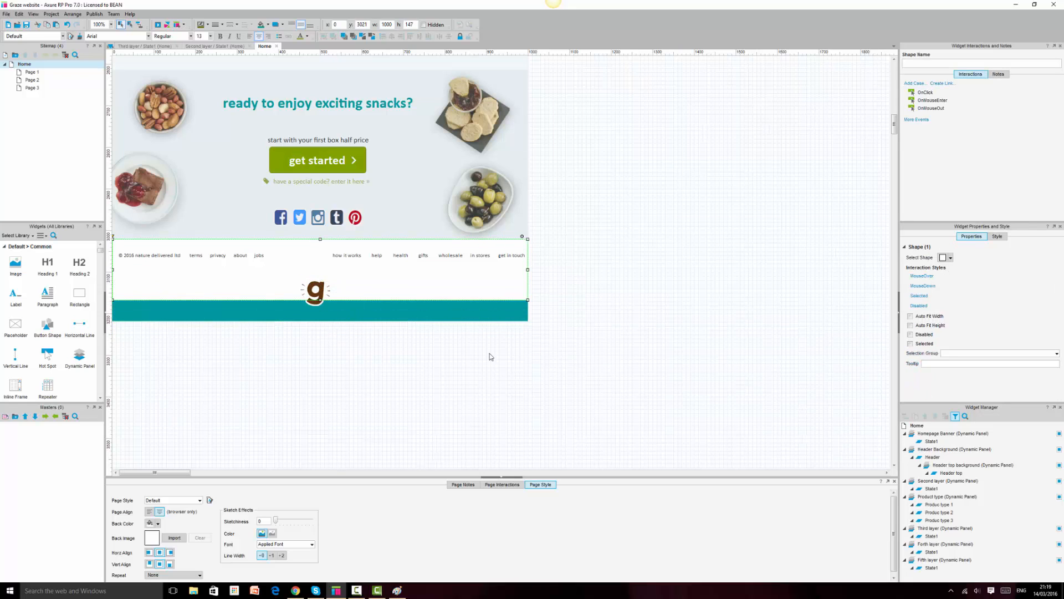
left_click(572, 350)
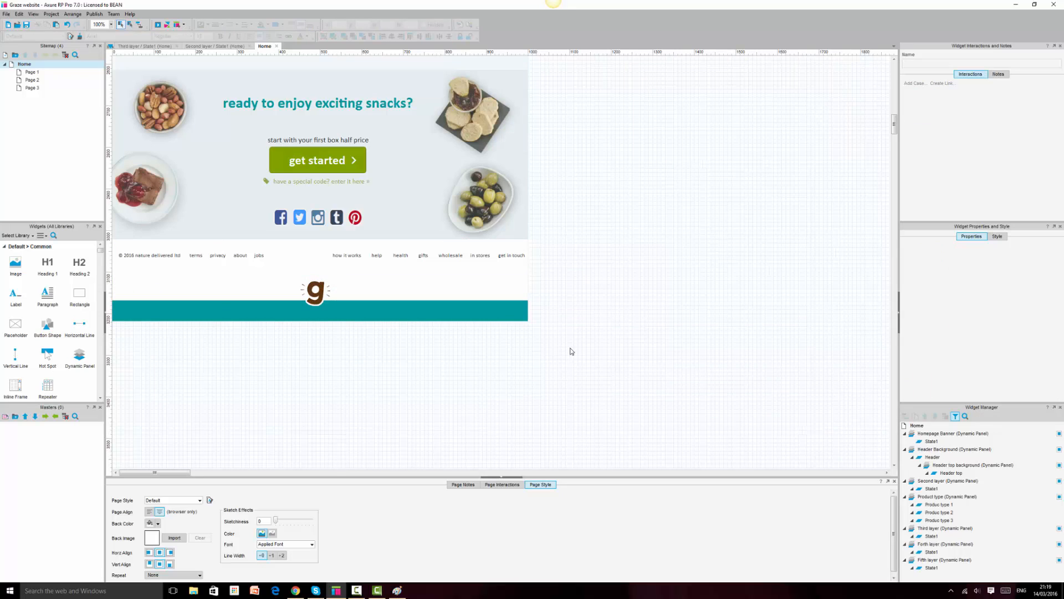
Check the live Graze footer's spacing and lower the whole row of copyright text and navigation links to y 3051
left_click(295, 591)
left_click(295, 590)
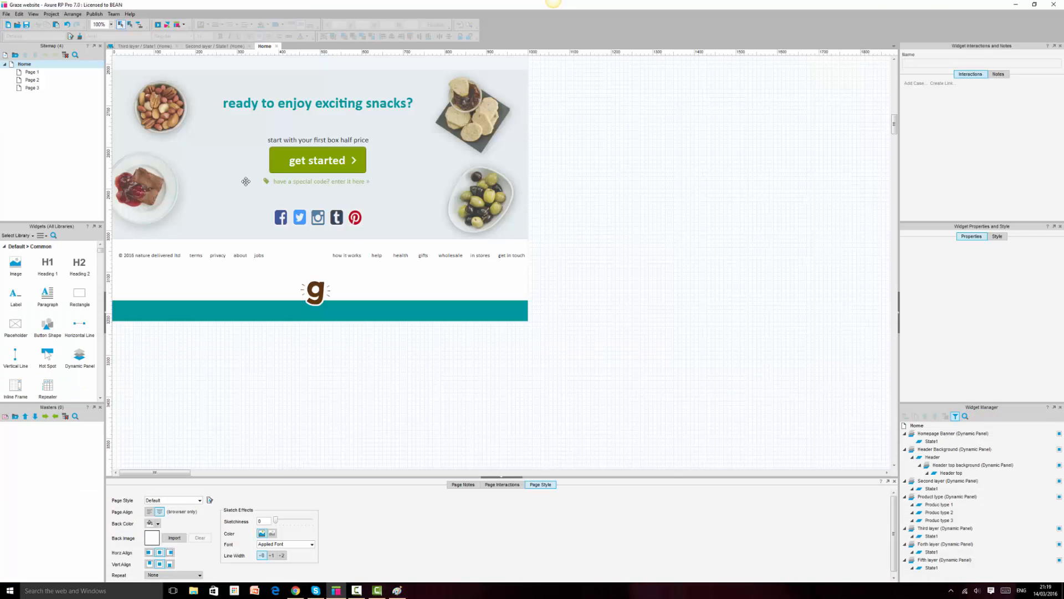
left_click(254, 255)
key("Down")
key("Down")
key("Down")
key("Down")
key("Down")
key("Down")
key("Down")
key("Down")
key("Down")
key("Down")
key("Down")
key("Down")
key("Down")
key("Down")
key("Down")
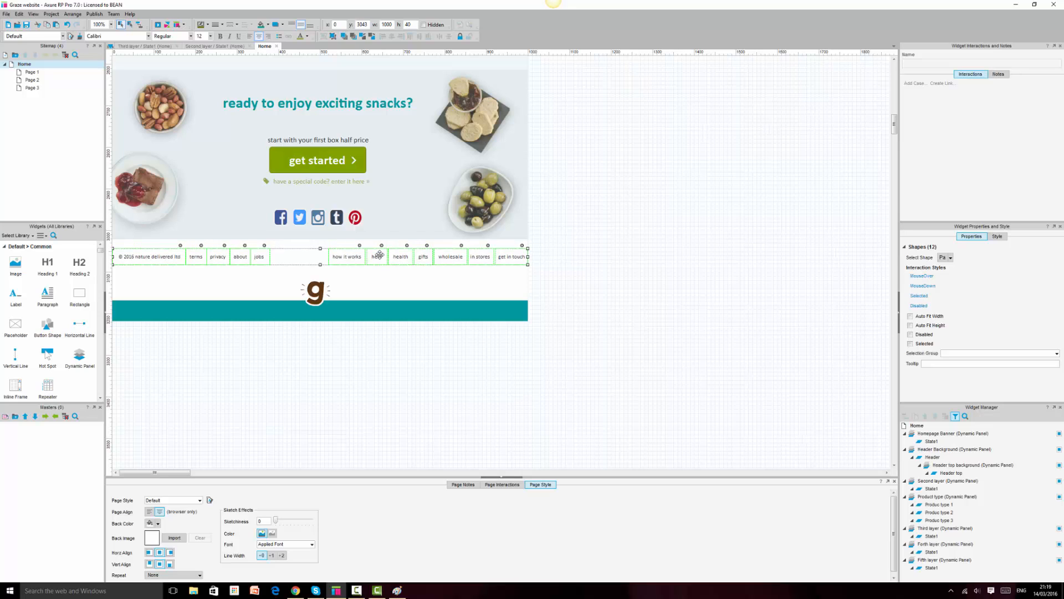
left_click(648, 298)
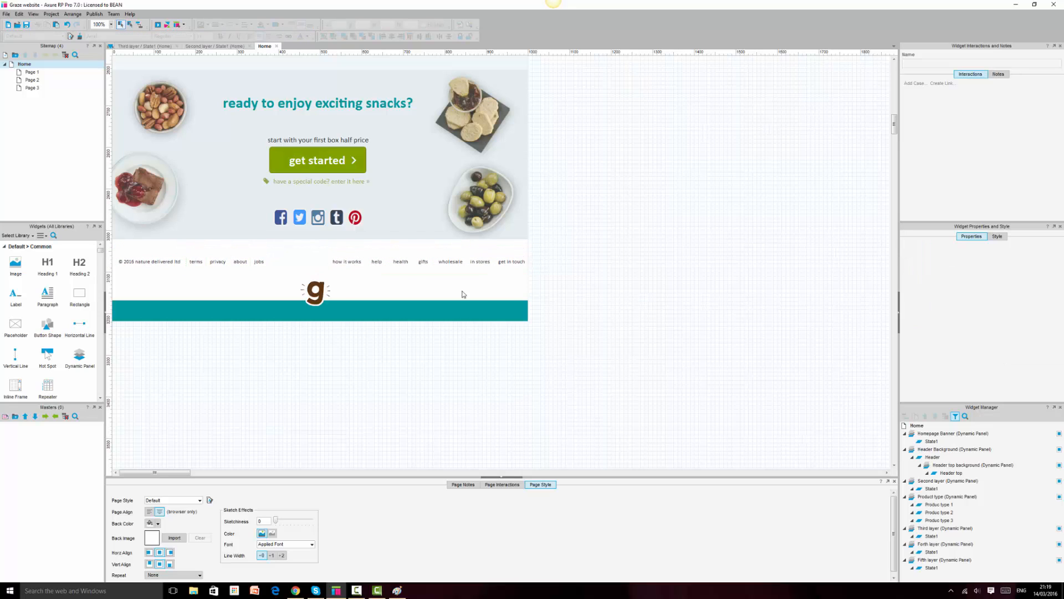
left_click(352, 261)
key("Up")
key("Up")
key("Up")
key("Up")
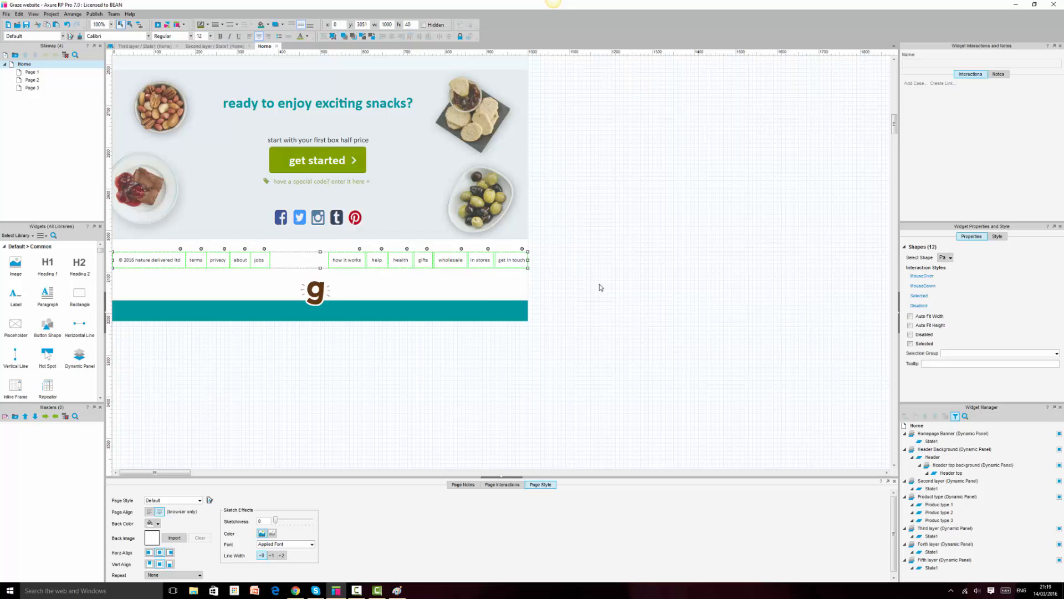
left_click(600, 284)
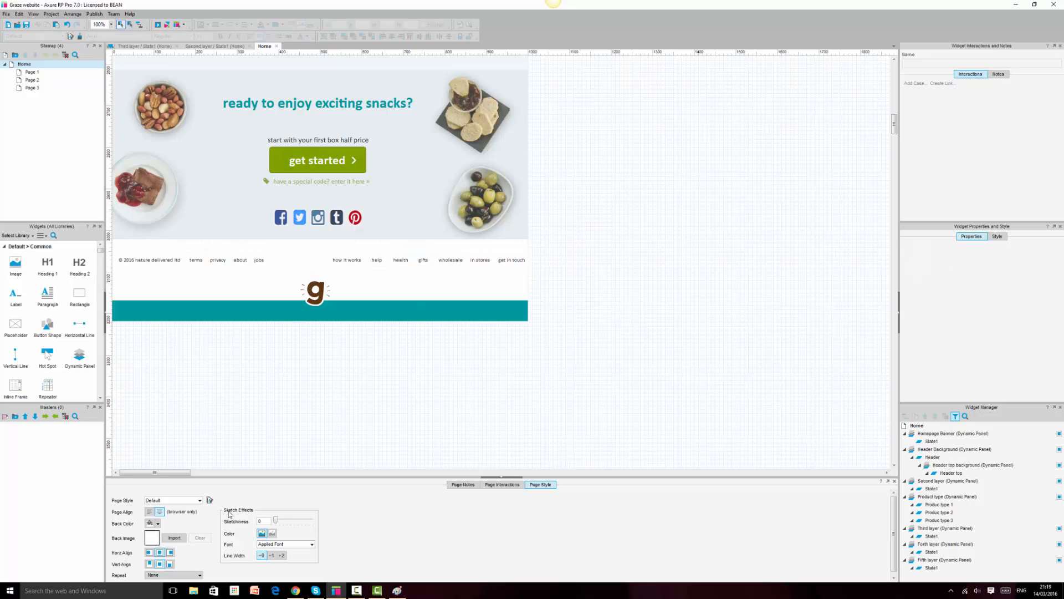
Compare the text colour with the live Graze footer and recolour the copyright text and navigation links grey
left_click(295, 590)
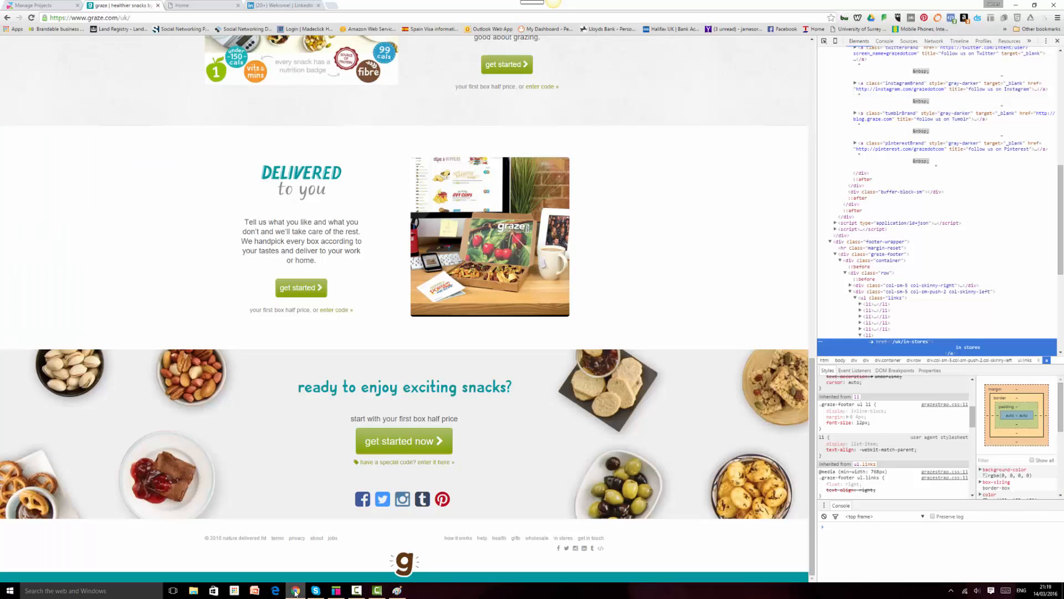
left_click(296, 590)
left_click(252, 261)
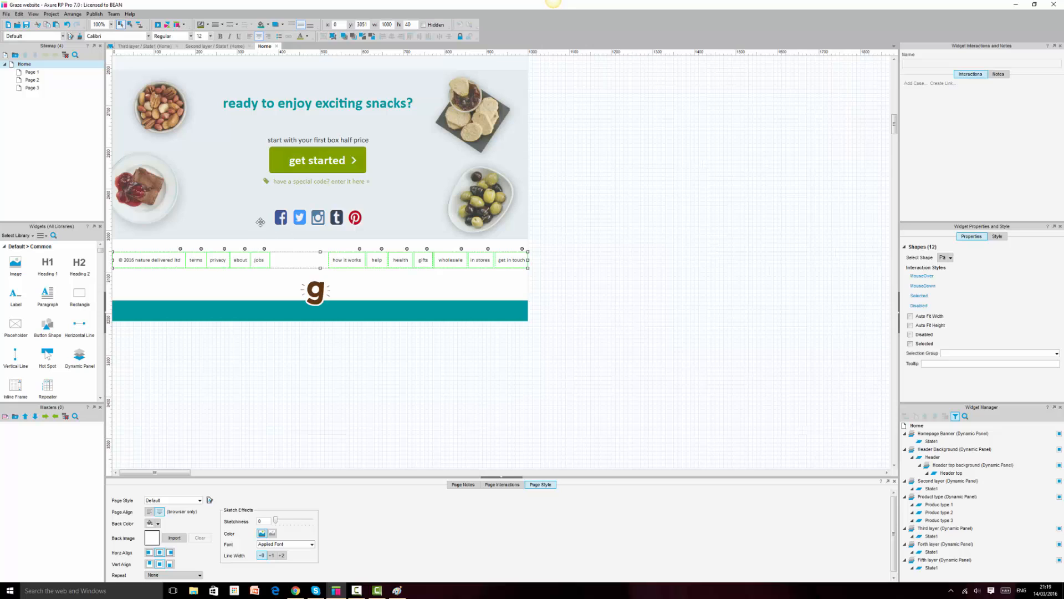
left_click(307, 39)
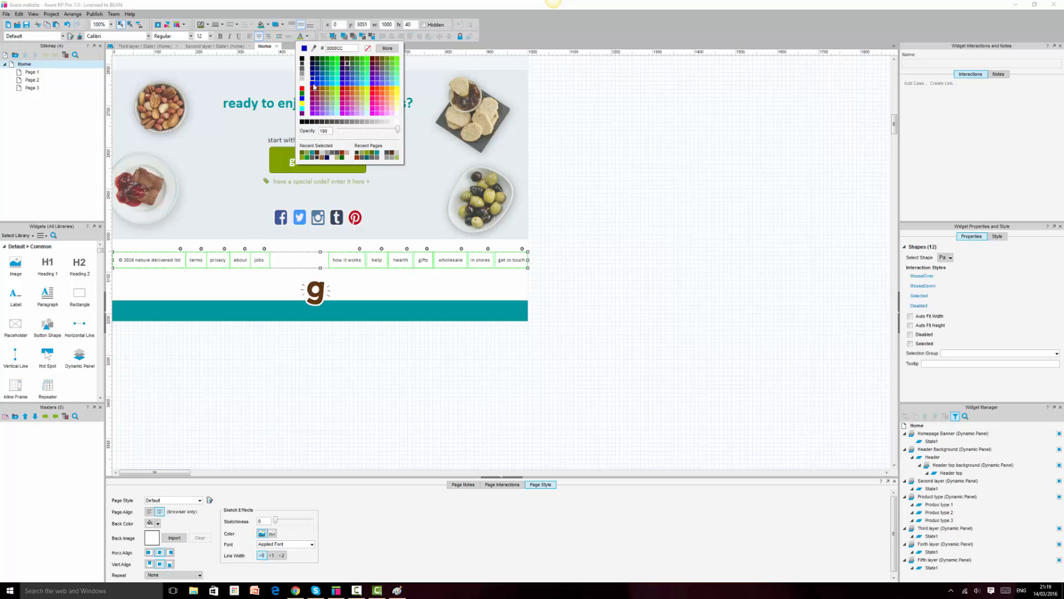
left_click(301, 70)
left_click(613, 208)
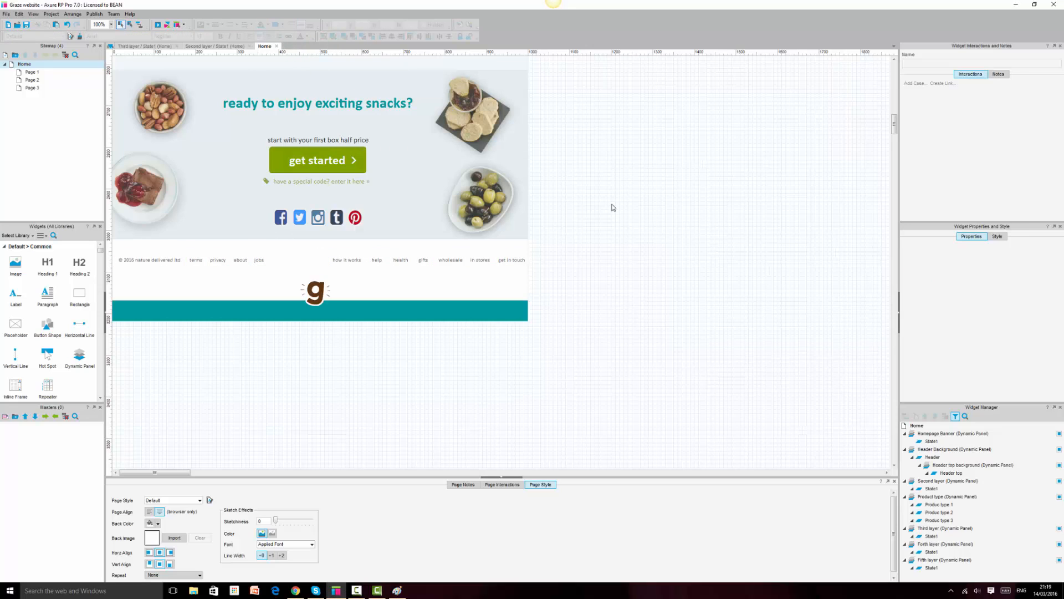
Check the live footer's teal strip and reduce the mockup's teal bar to a height of 32
left_click(295, 590)
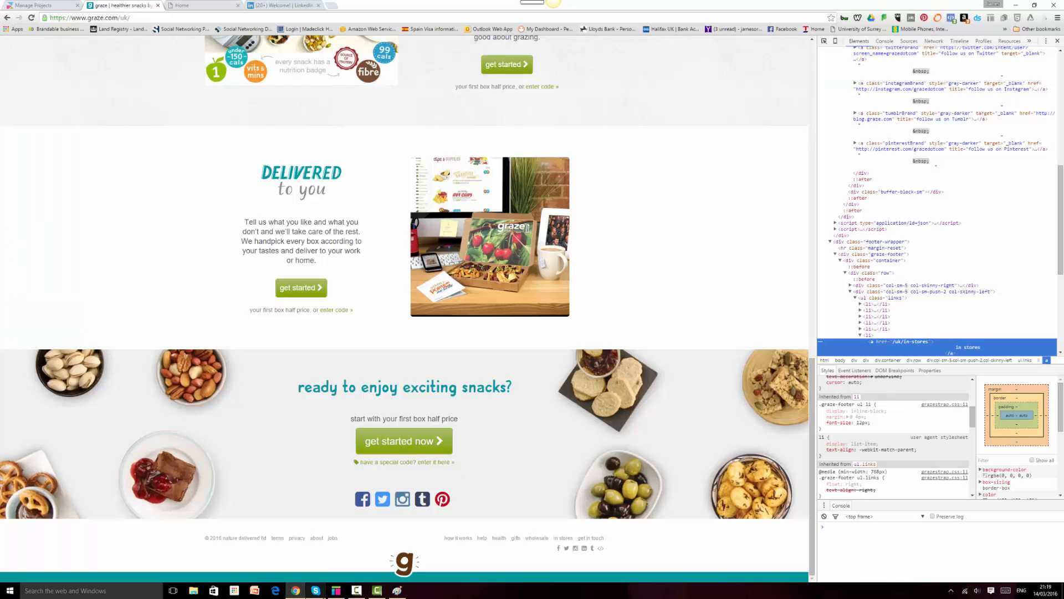
left_click(336, 590)
left_click(375, 314)
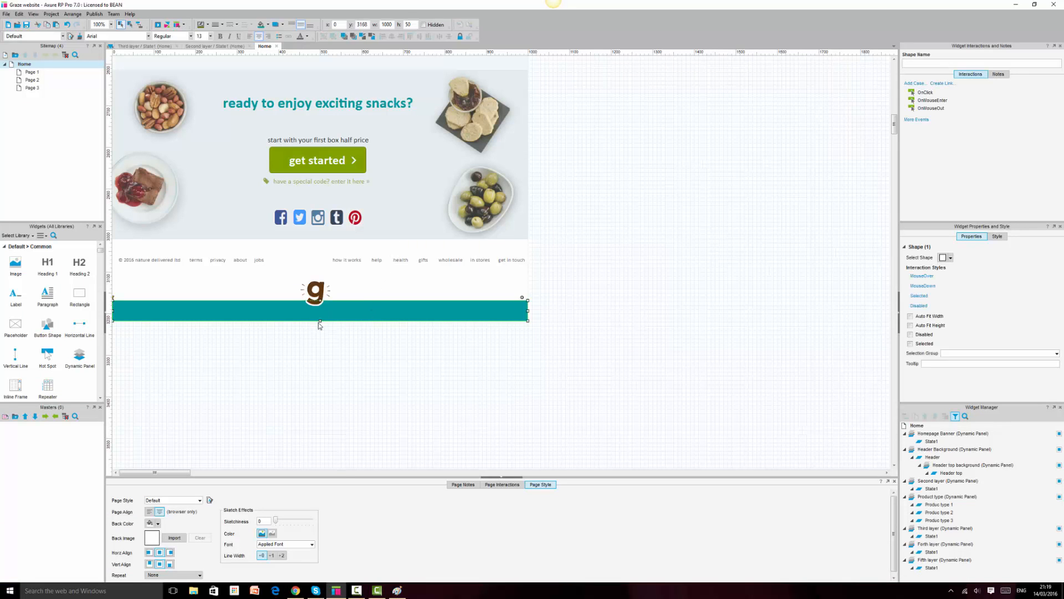
left_click_drag(320, 320, 320, 314)
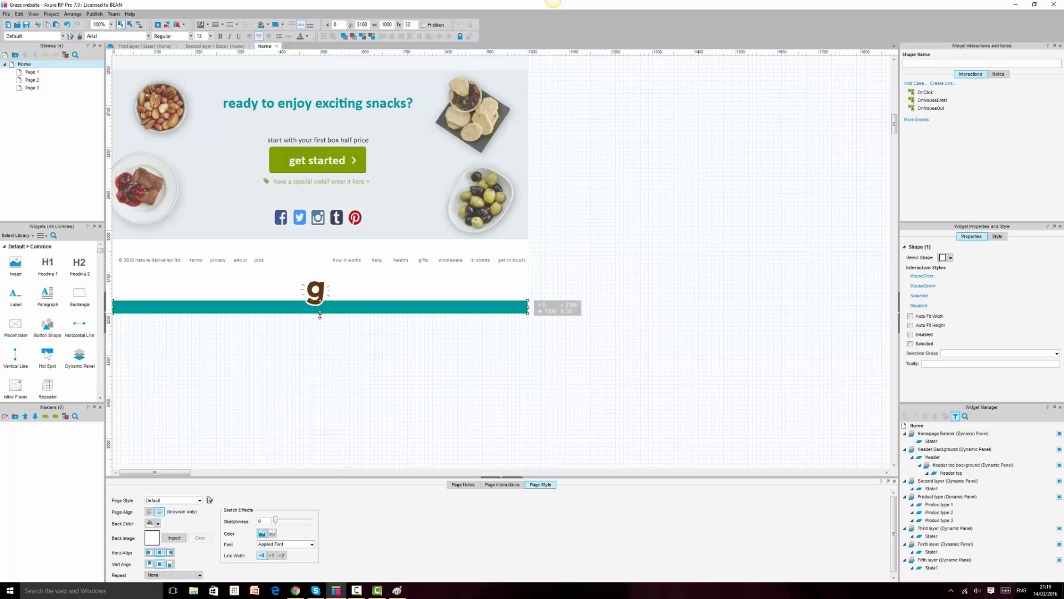
left_click(503, 287)
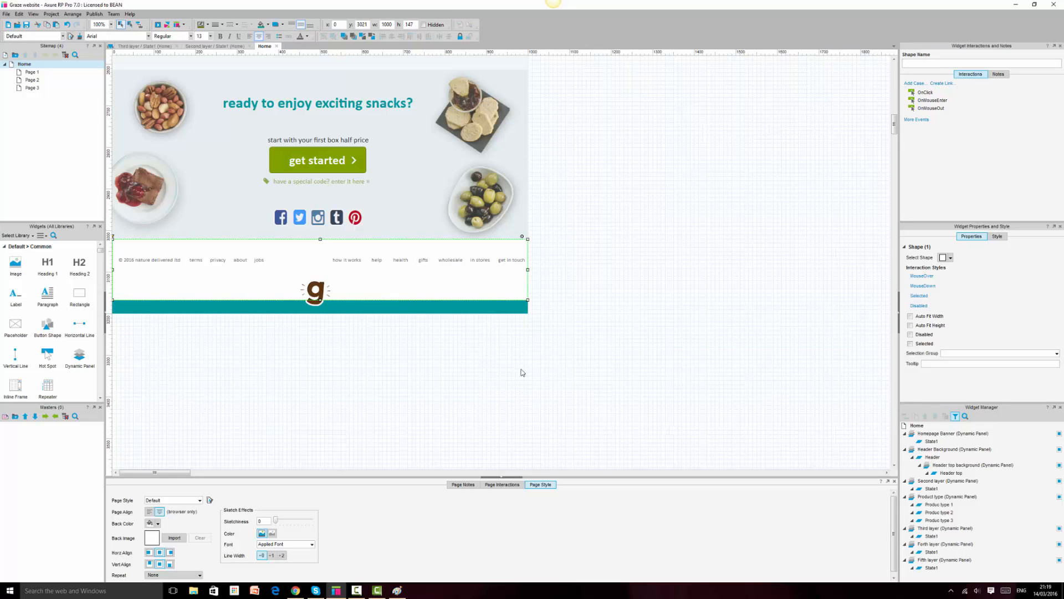
left_click(546, 336)
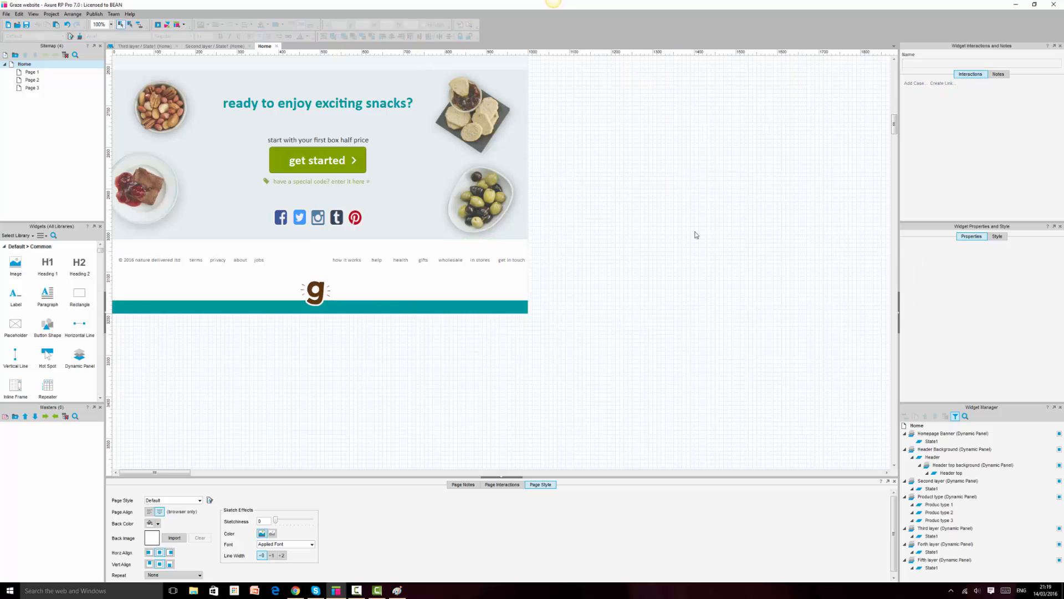
Save the project, reload the browser preview, and check the page layout at restored and maximized window sizes
left_click(28, 26)
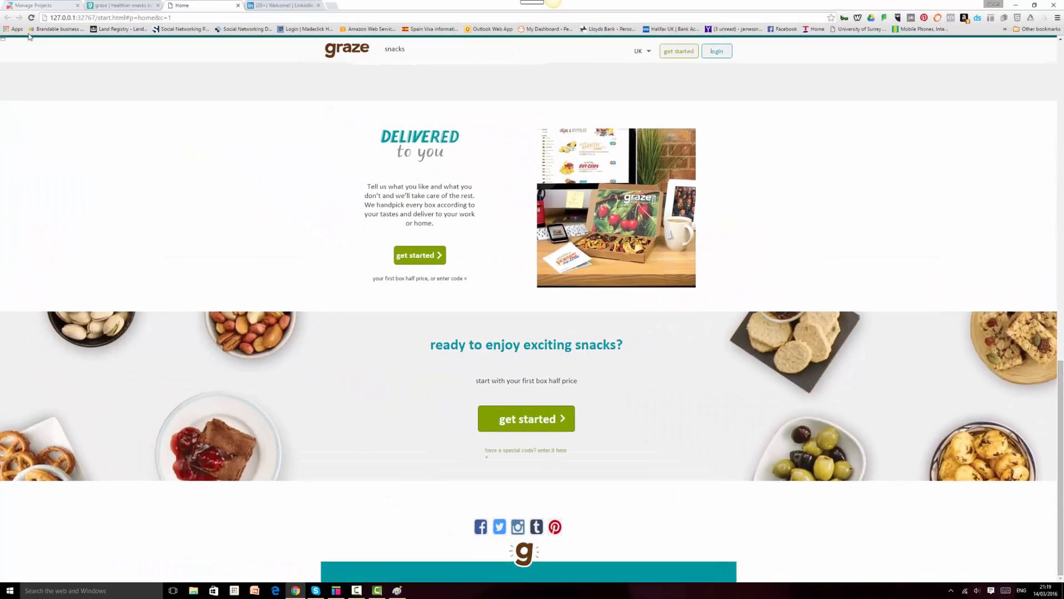
left_click(31, 18)
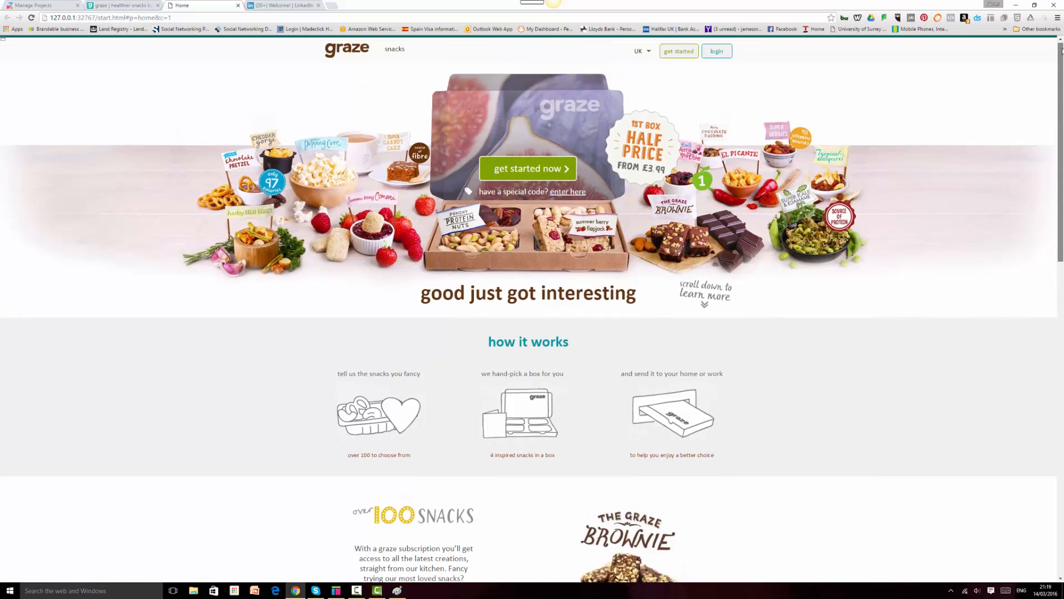
mouse_move(1061, 51)
left_mouse_down()
mouse_move(1061, 190)
mouse_move(1062, 48)
left_mouse_up()
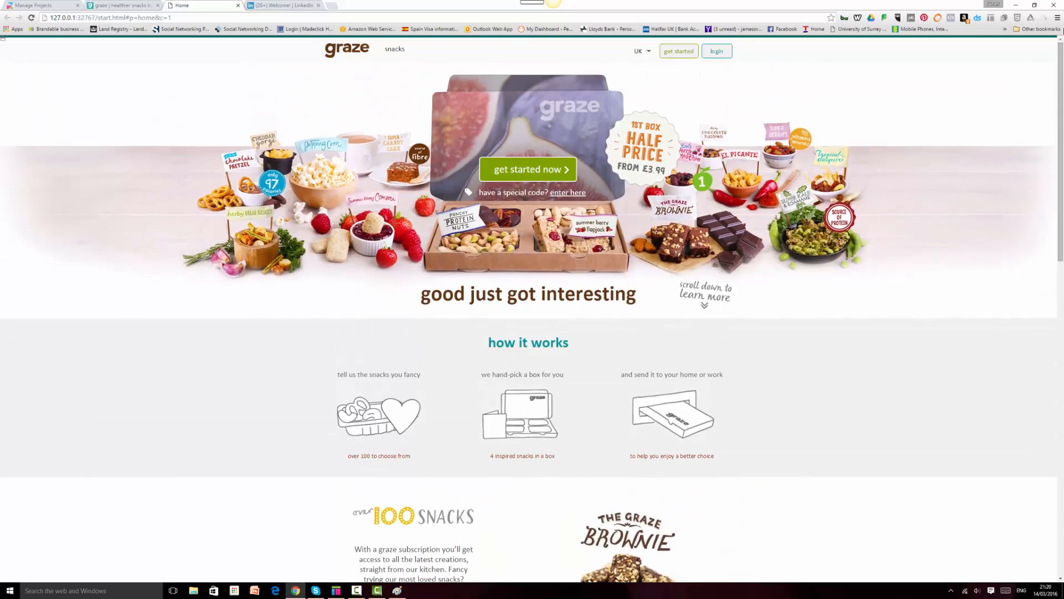
left_click(1035, 6)
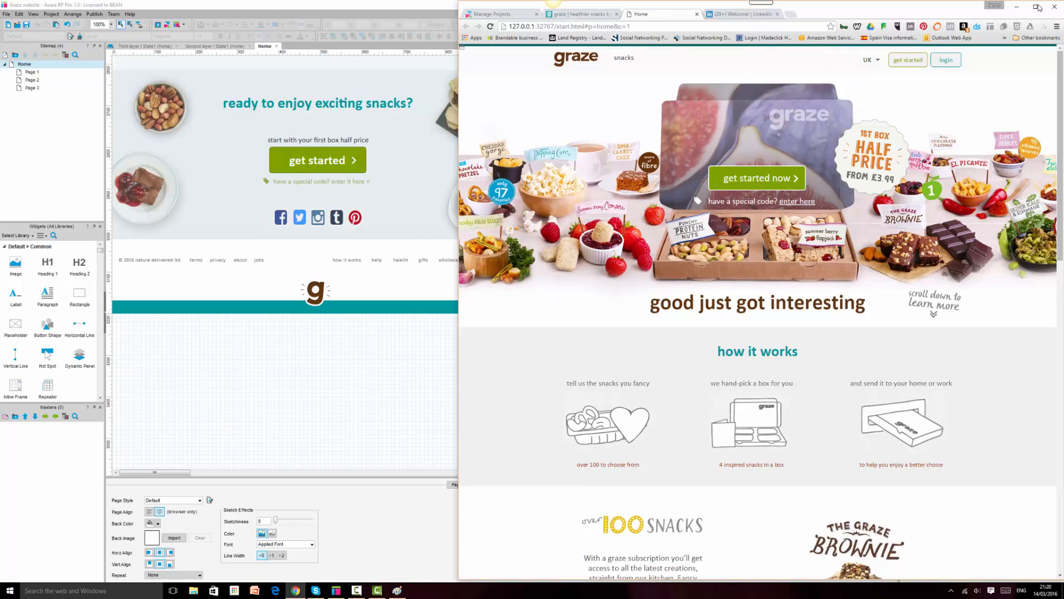
left_click(1038, 6)
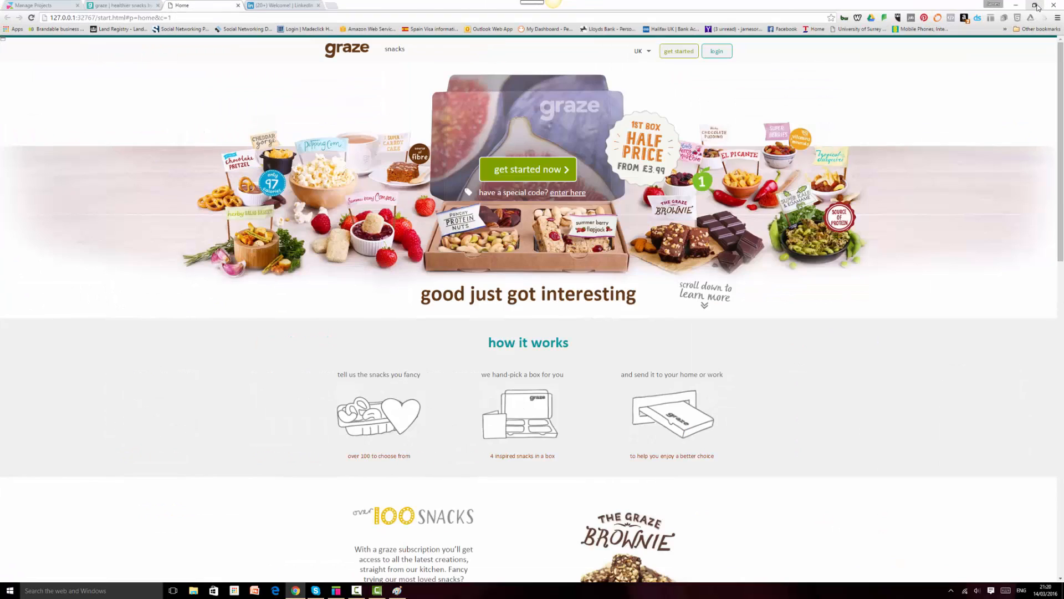
left_click(1037, 6)
left_click(1036, 7)
left_click_drag(1057, 77, 1062, 295)
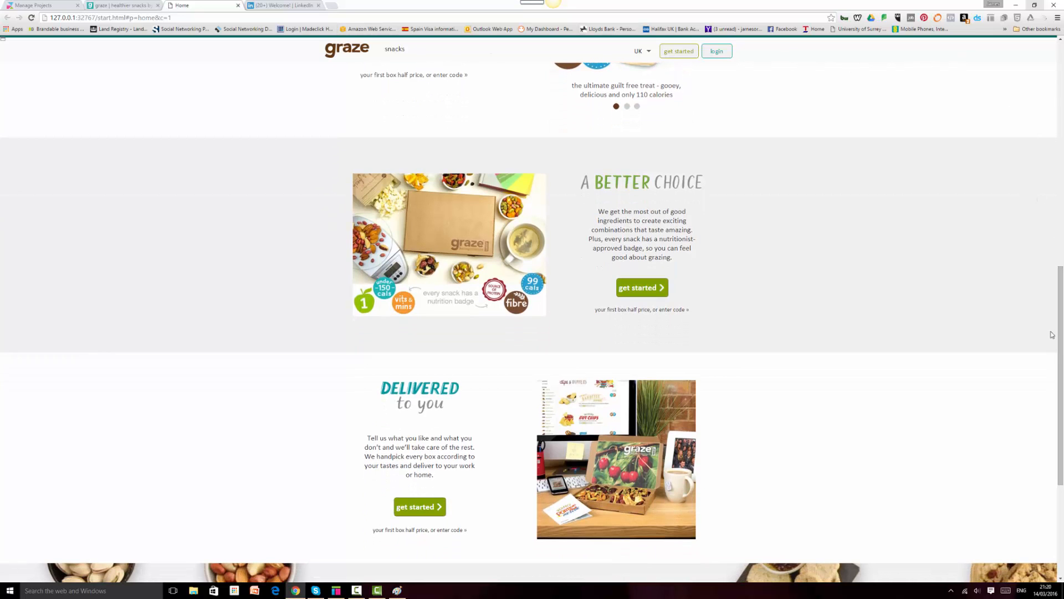
Compare the live Graze page with the mockup preview, from the homepage banner down to the footer
left_click(122, 6)
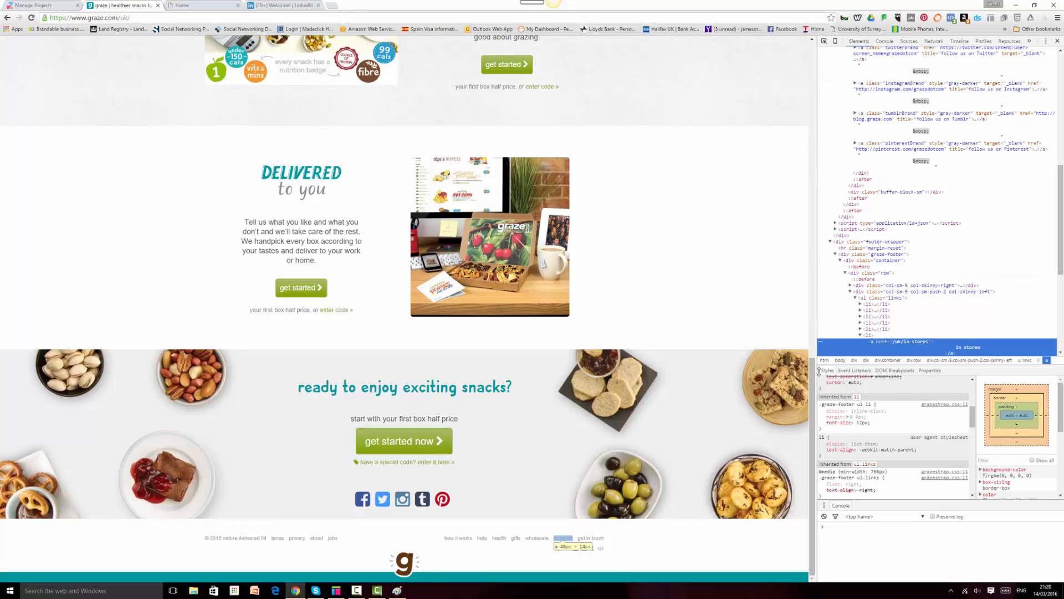
left_click_drag(812, 372, 820, 50)
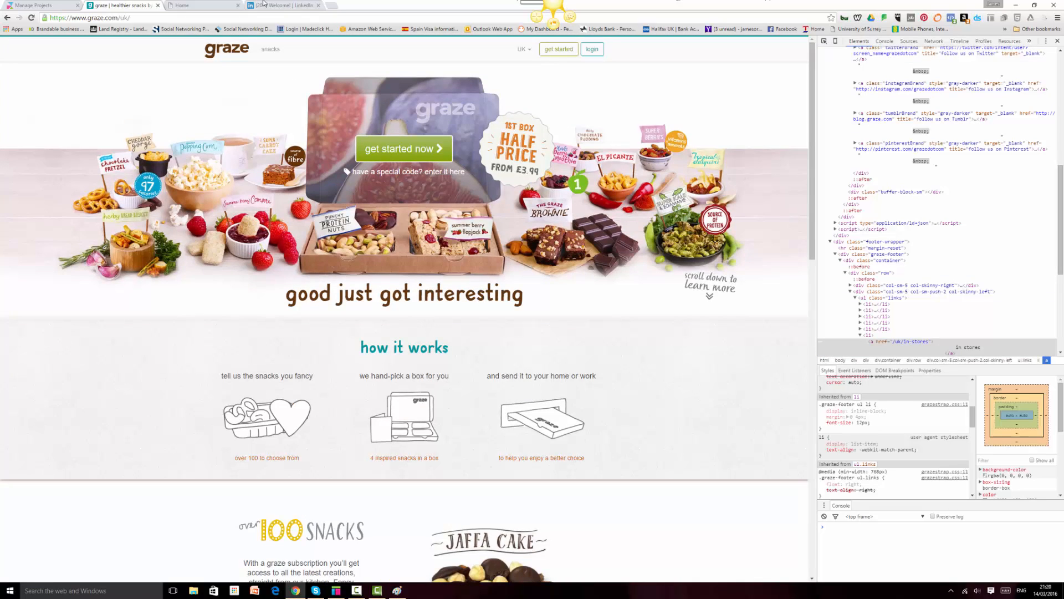
left_click(205, 5)
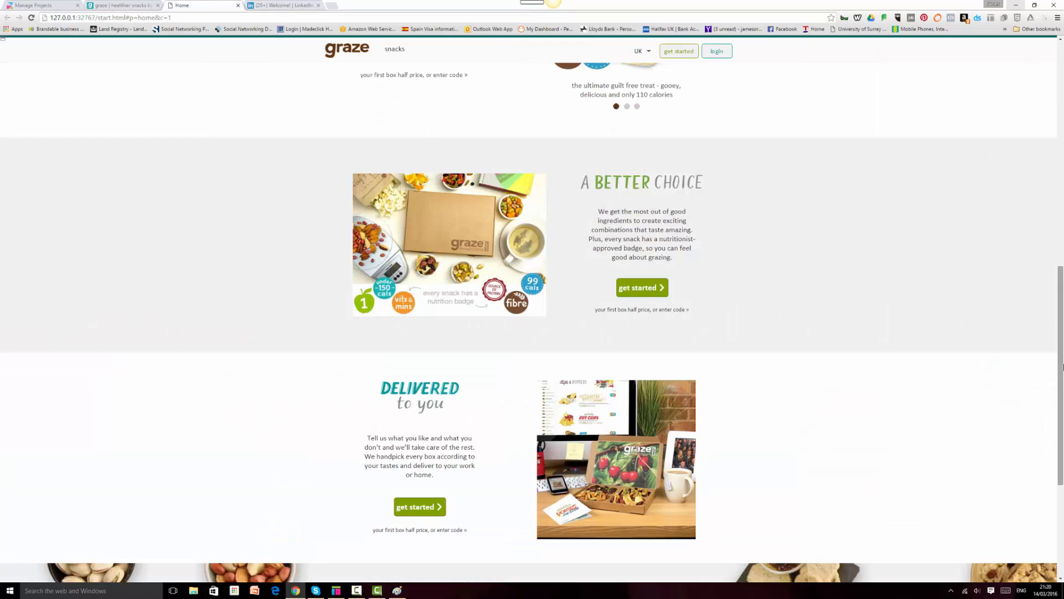
left_click_drag(1062, 318, 1062, 434)
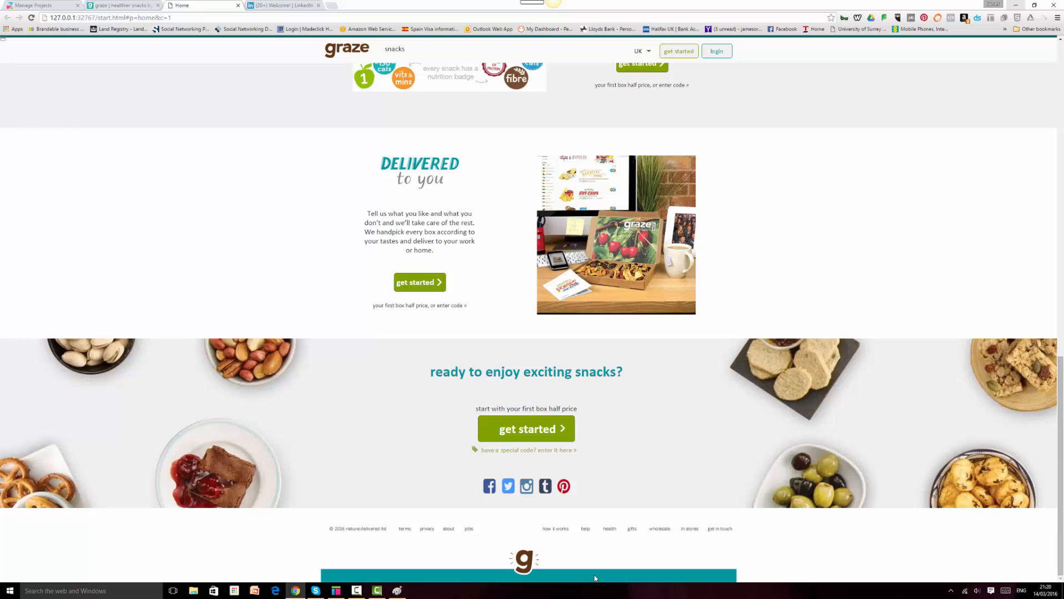
left_click(334, 590)
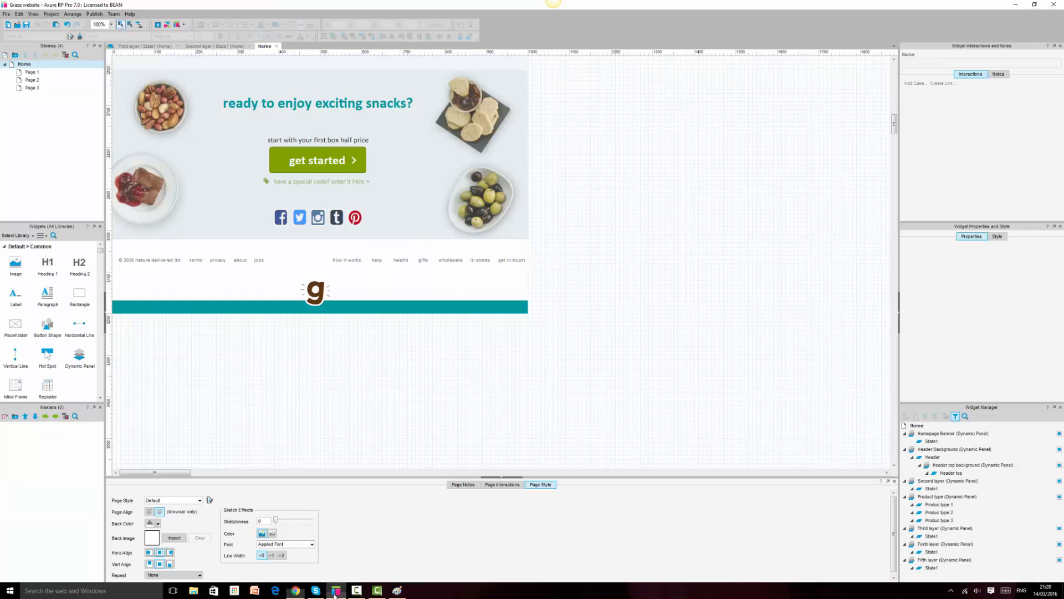
Copy the teal footer bar into a new Paint image and save it as the PNG "Footer bottom" in the Graze website folder
left_click(344, 307)
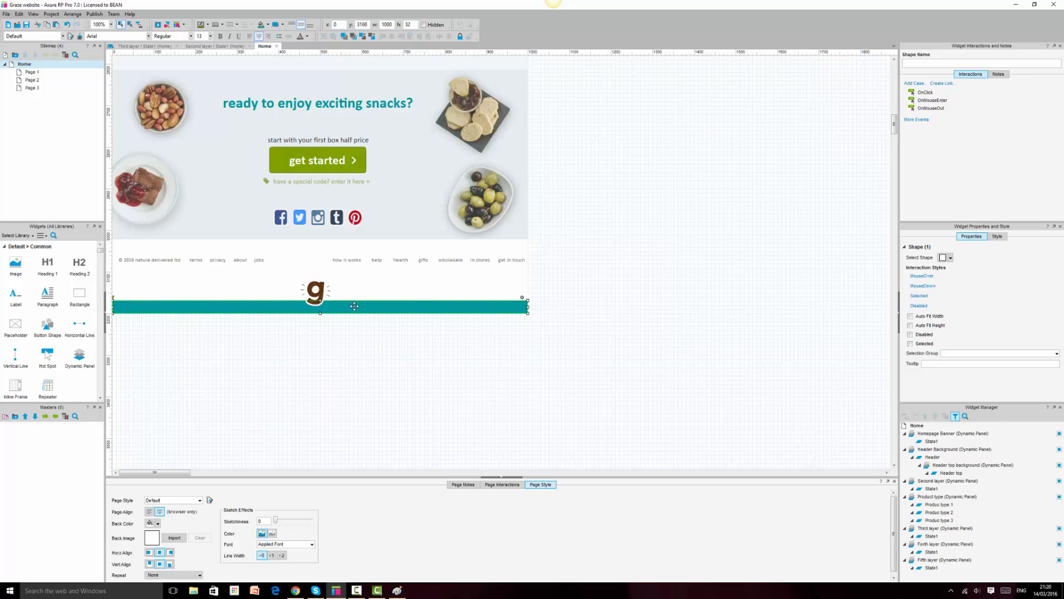
left_click(397, 591)
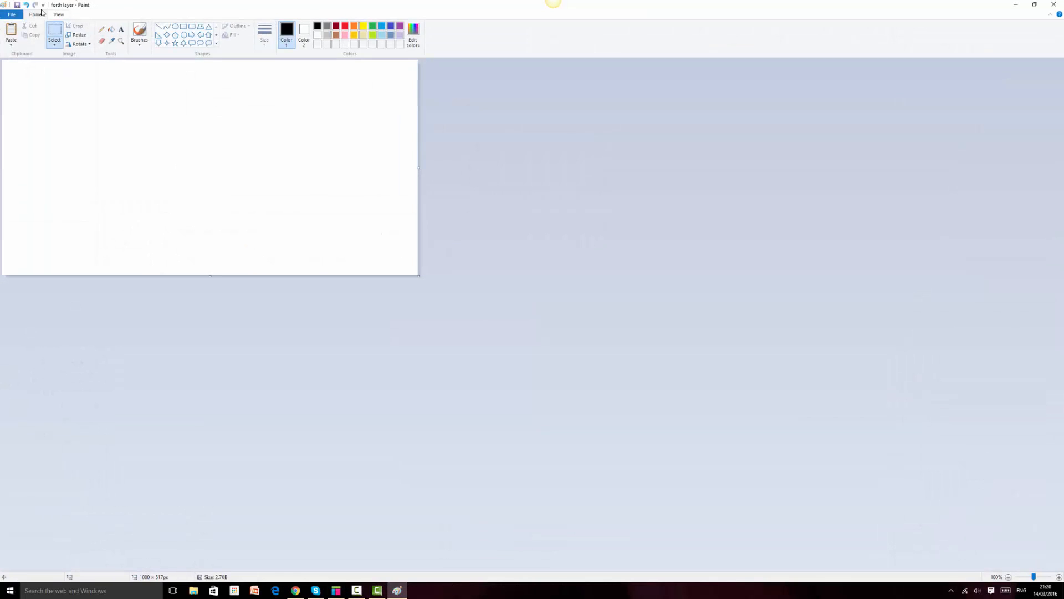
left_click(16, 15)
left_click(24, 31)
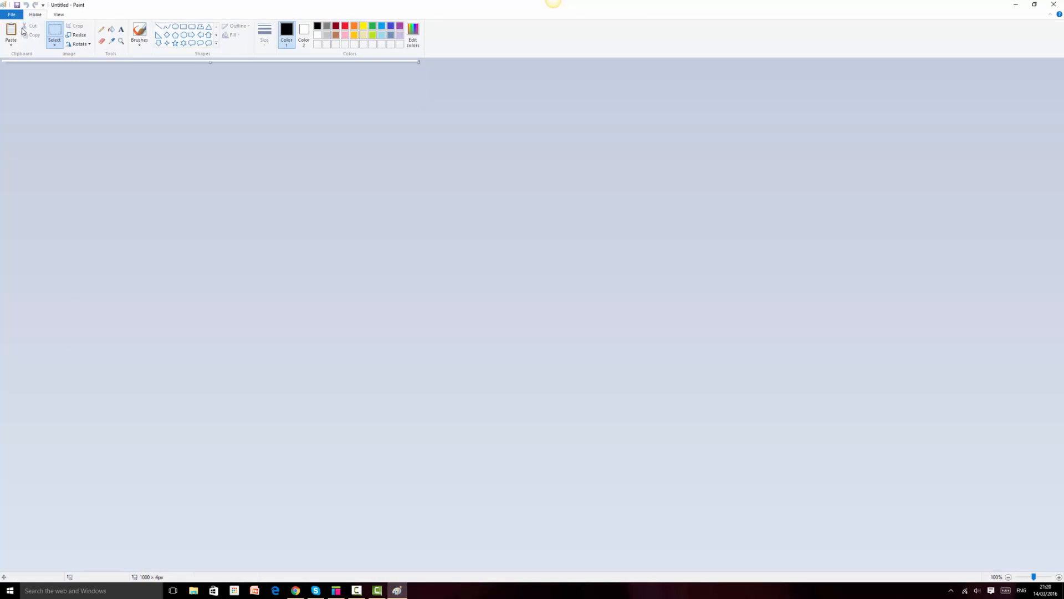
key("ctrl+v")
key("ctrl+s")
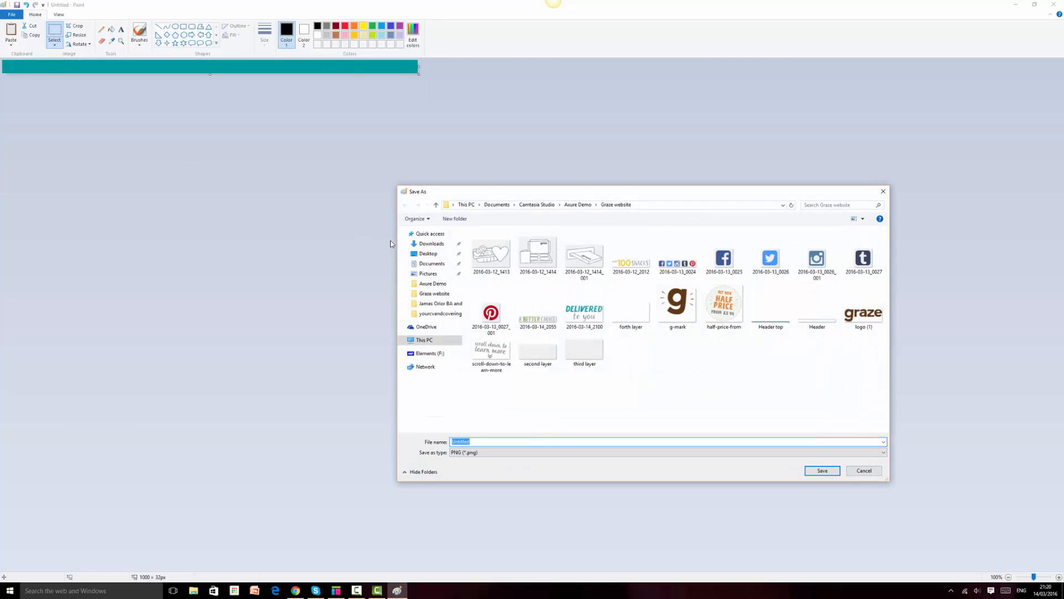
type("Foo")
type("ttom")
key("Return")
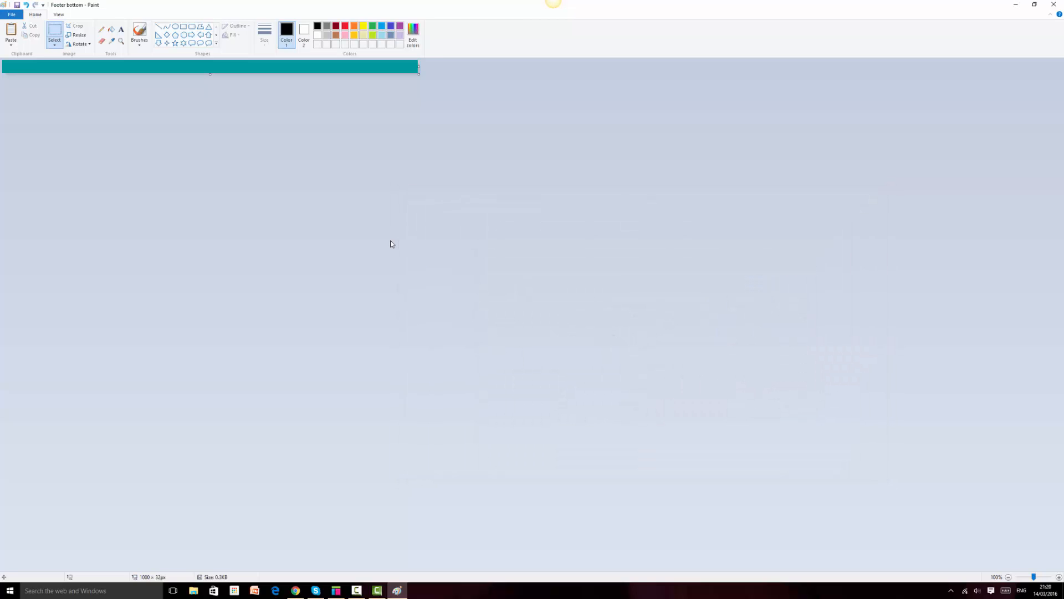
Back in Axure, convert the teal footer bar to a dynamic panel and name it "Footer bottom"
left_click(336, 589)
right_click(482, 308)
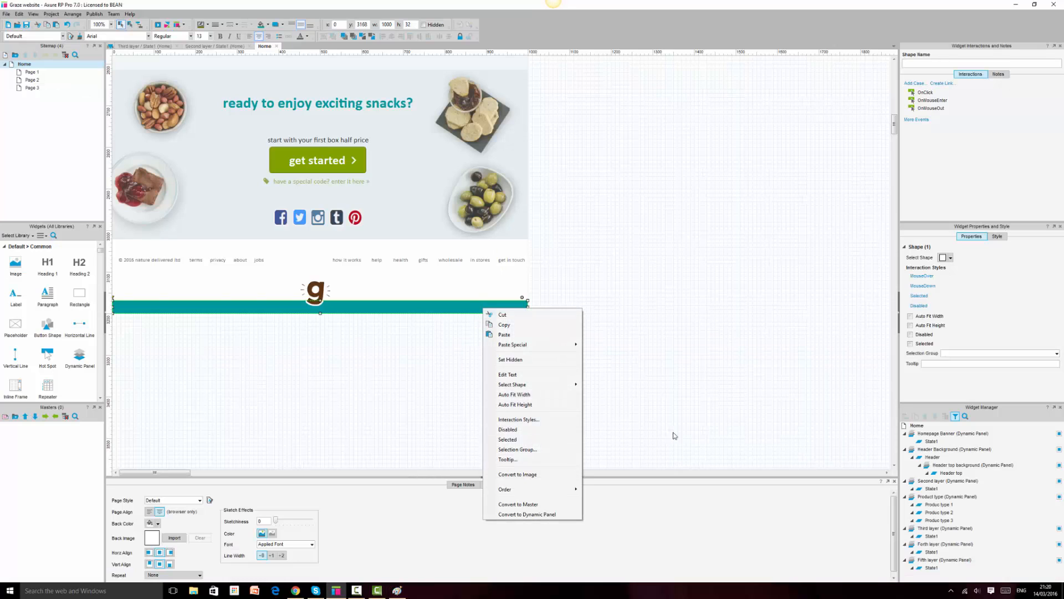
left_click(550, 514)
left_click(933, 574)
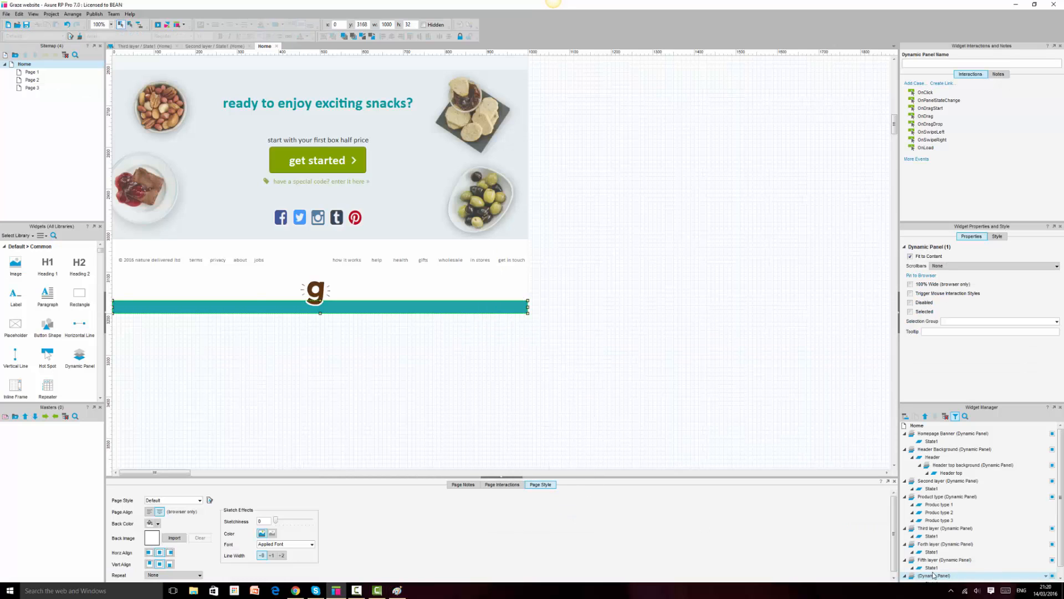
left_click(933, 576)
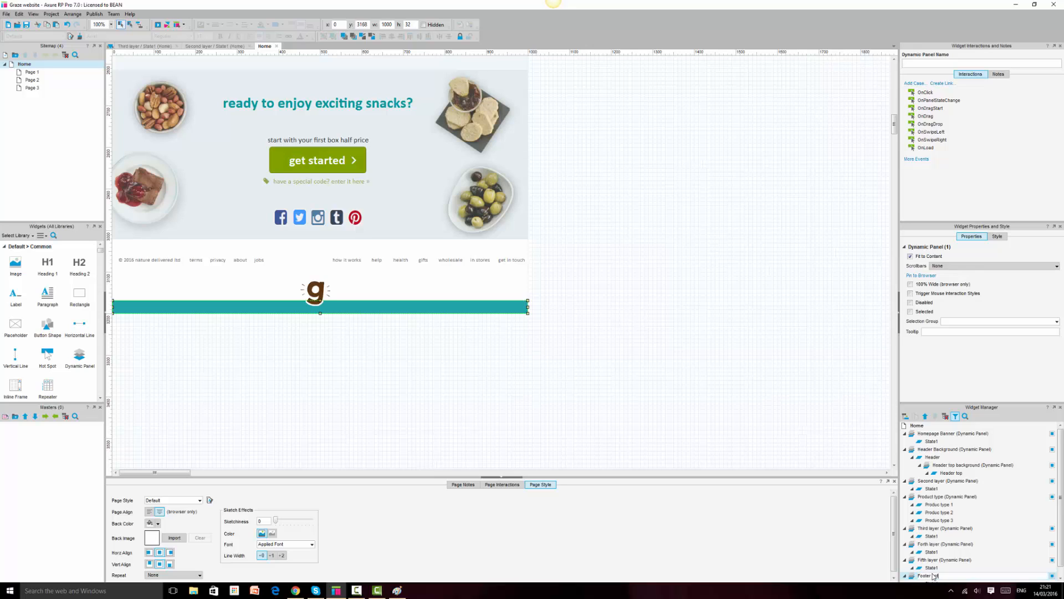
type("Footer bottom")
key("Return")
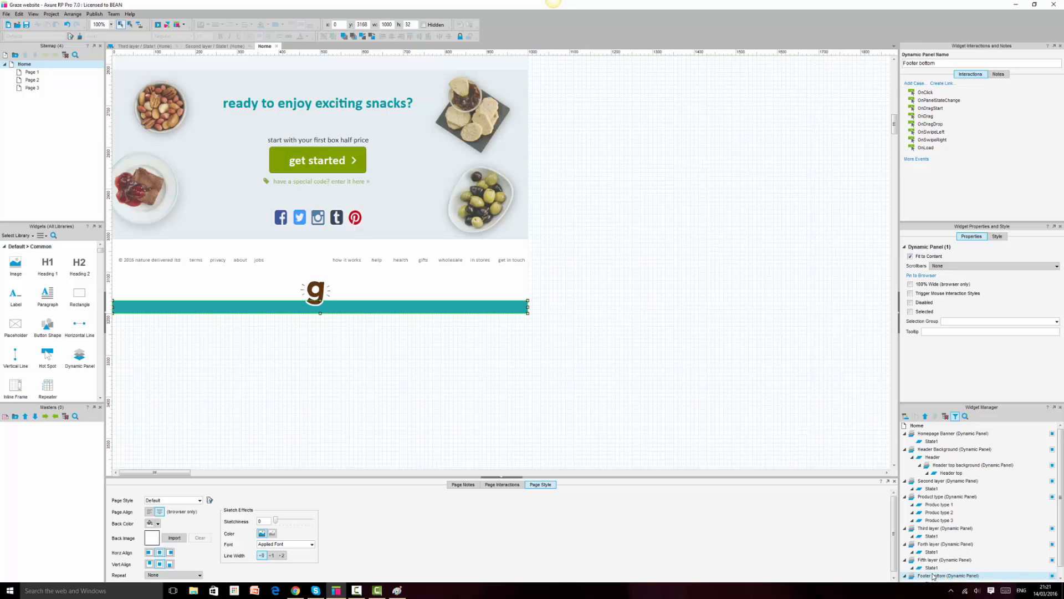
Open State1 of the Footer bottom panel and set its background to horizontal centre alignment and Stretch to Cover
left_click(799, 409)
scroll(799, 409, "down", 5)
scroll(681, 397, "up", 5)
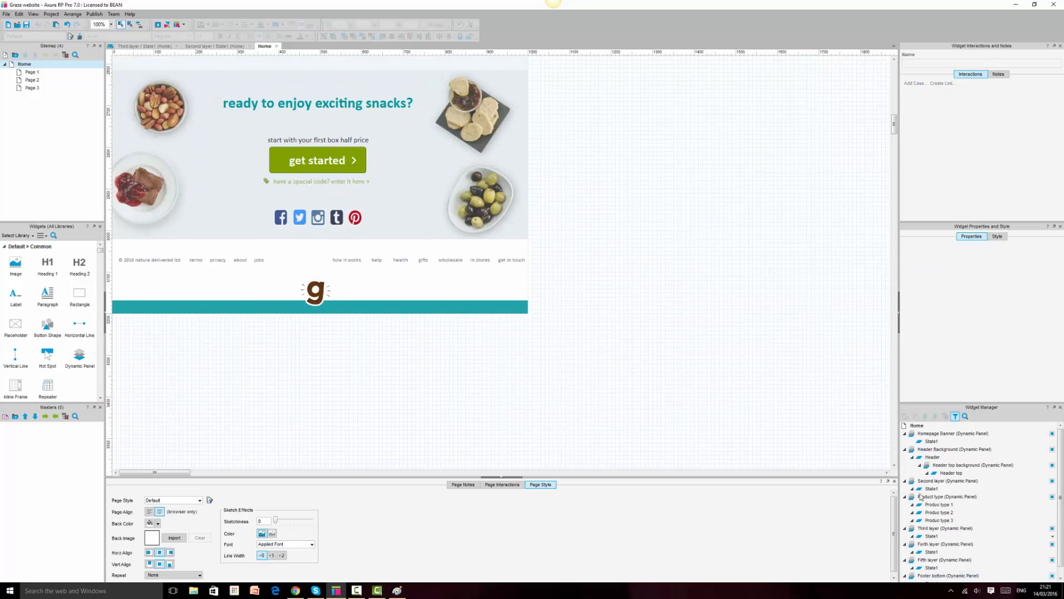
left_click(519, 308)
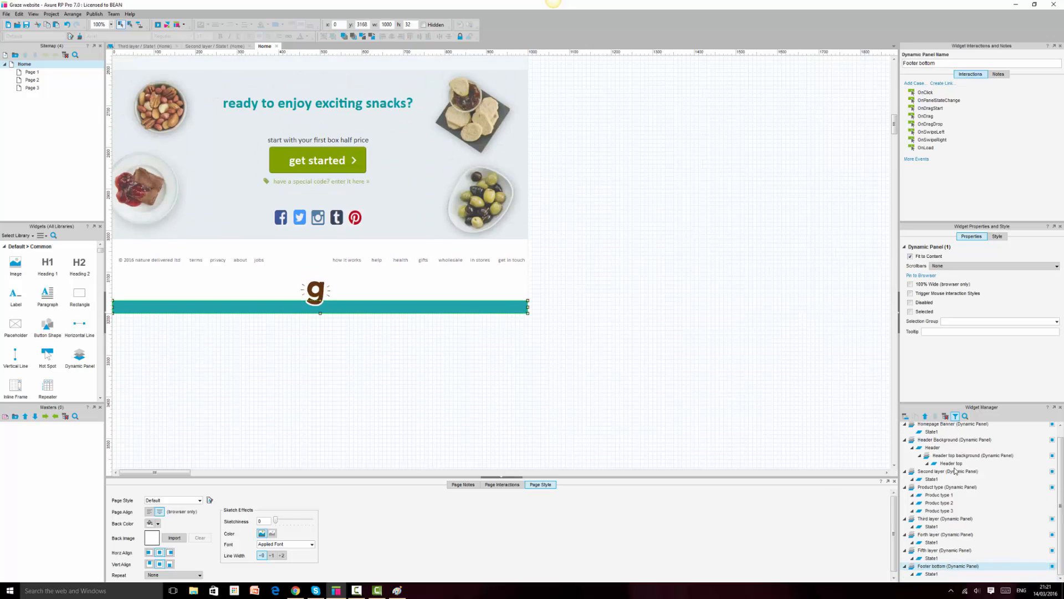
double_click(924, 575)
left_click(300, 65)
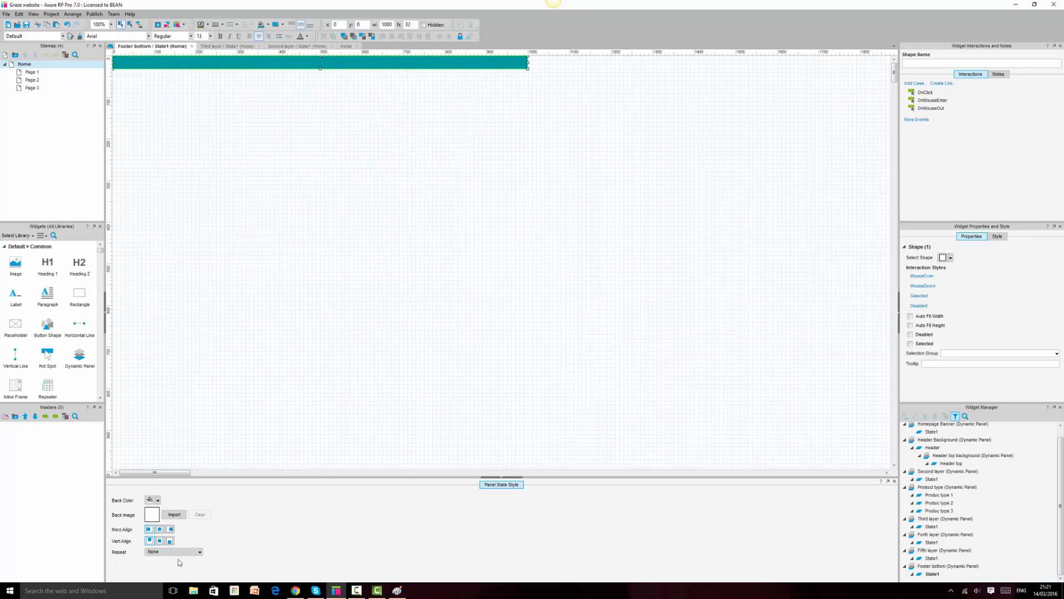
left_click(160, 529)
left_click(173, 551)
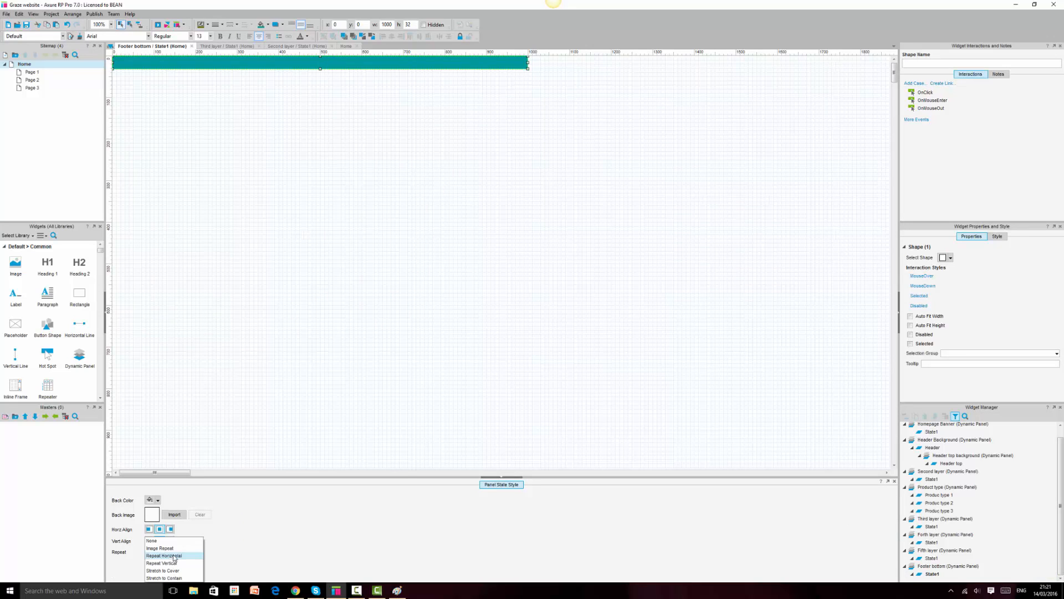
left_click(164, 570)
Import the "Footer bottom" image as the panel state's background image
left_click(174, 514)
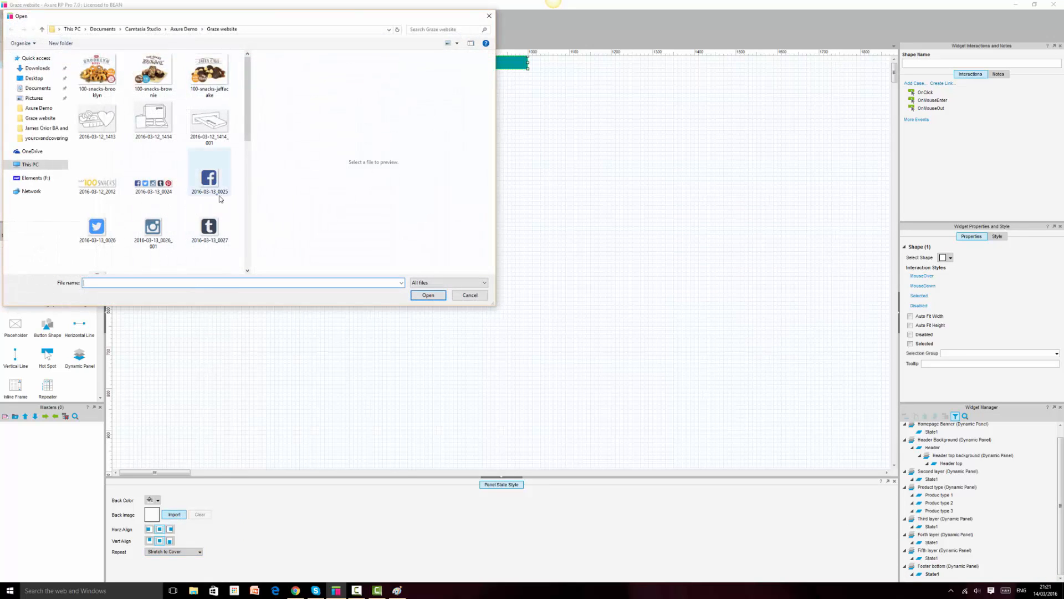
scroll(195, 185, "down", 5)
scroll(175, 234, "up", 10)
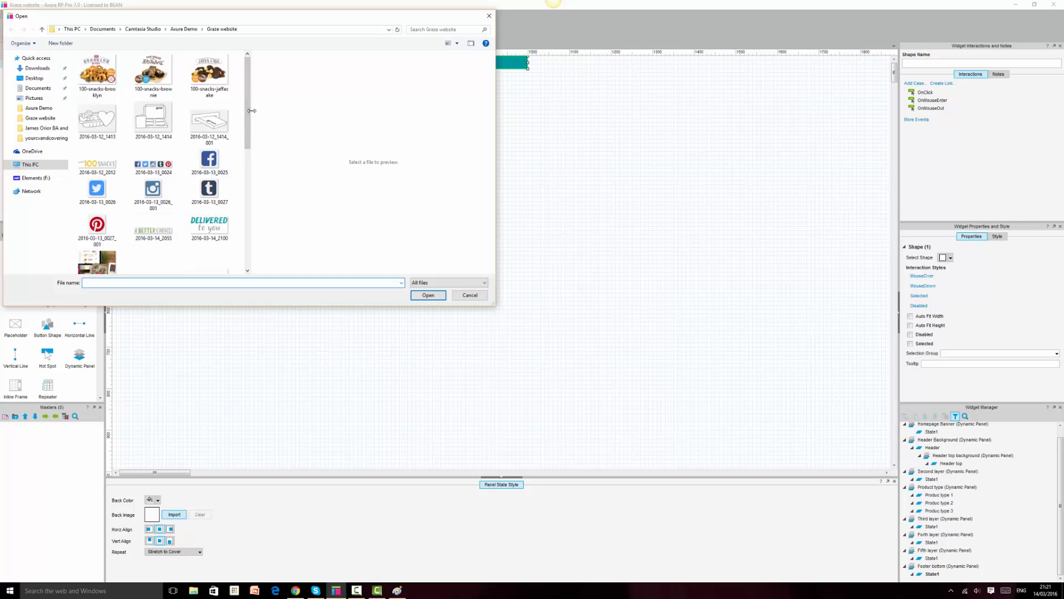
left_click_drag(247, 128, 246, 211)
left_click(154, 95)
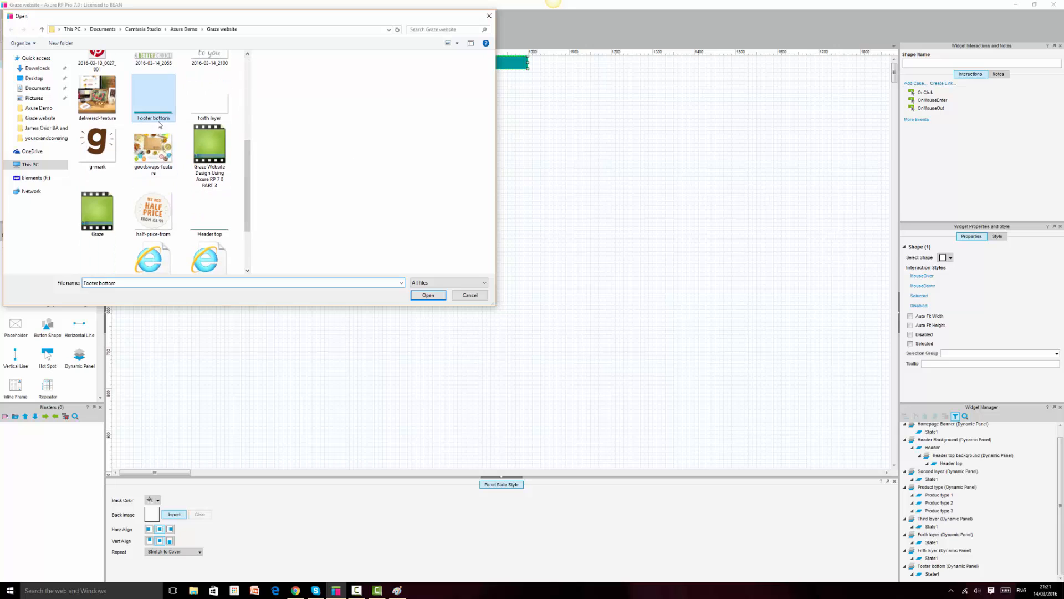
left_click(428, 295)
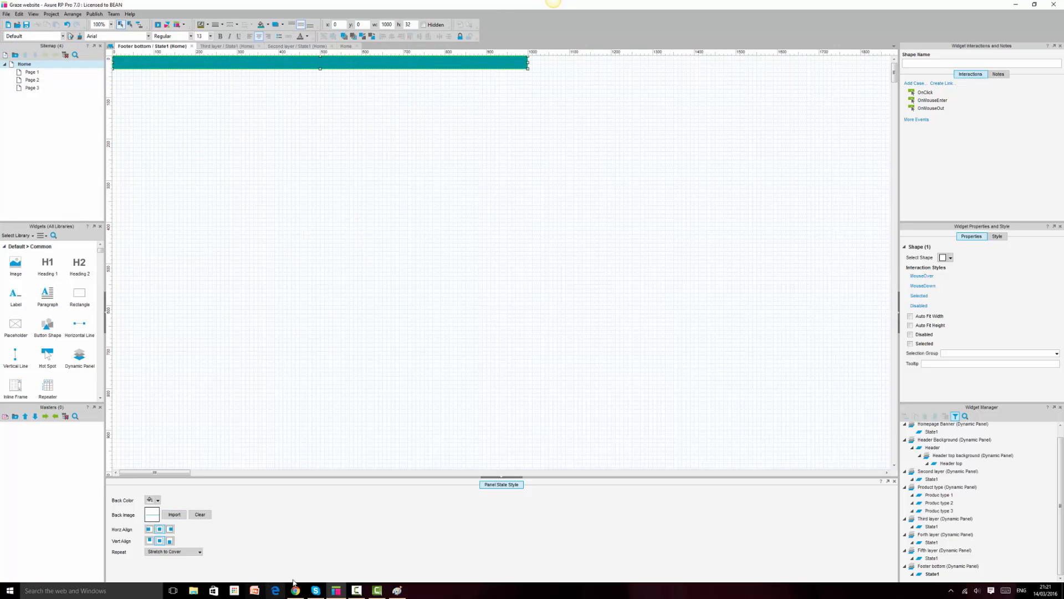
Make the Footer bottom panel 100% wide in the browser and check the footer in the reloaded Chrome preview
left_click(192, 47)
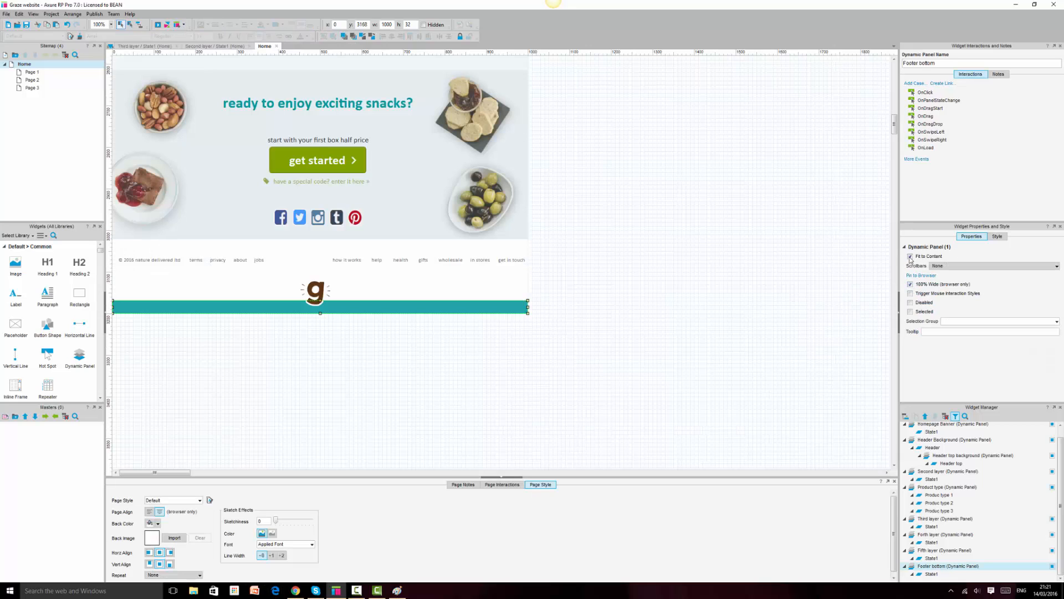
left_click(814, 289)
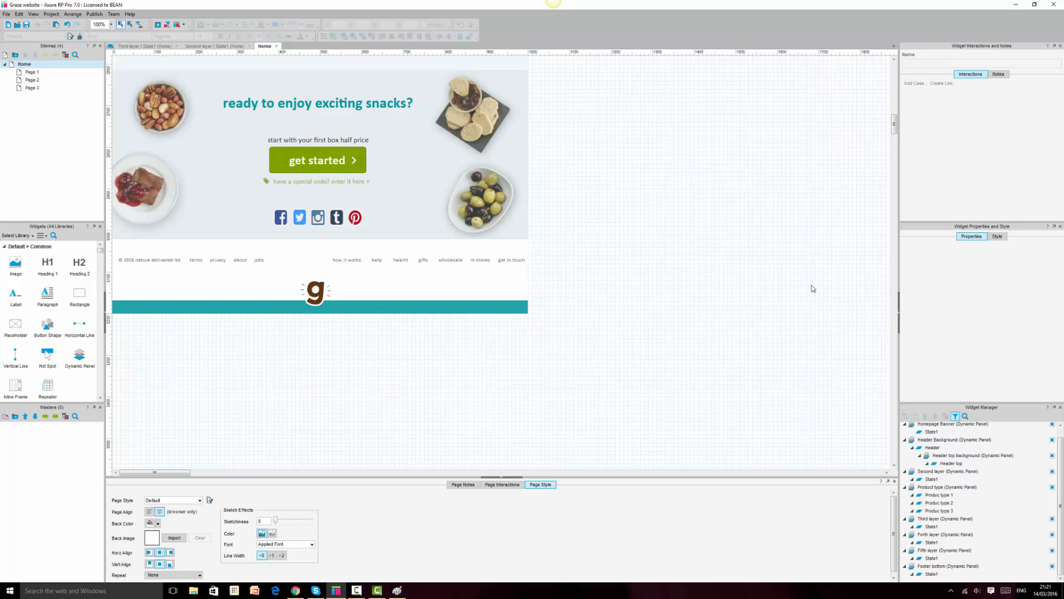
left_click(296, 591)
left_click(31, 18)
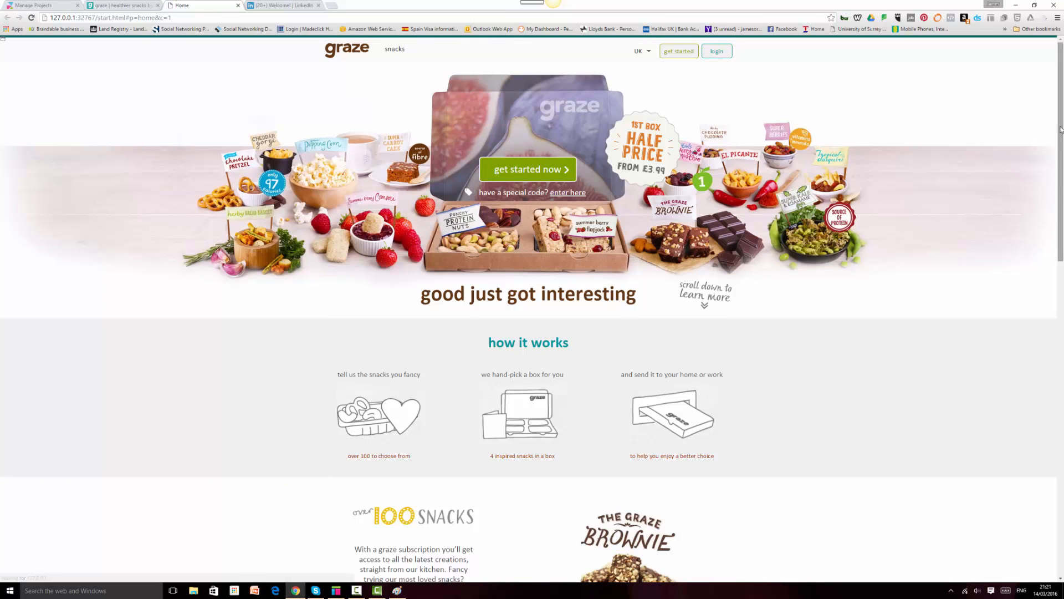
scroll(1061, 314, "down", 6)
scroll(1061, 314, "down", 8)
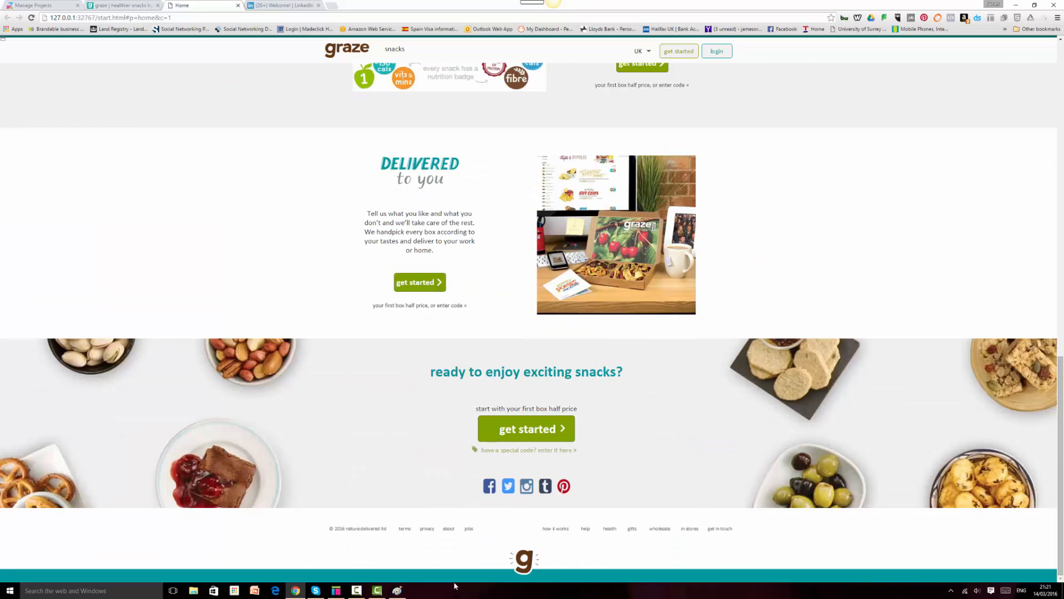
Close the developer tools on the live Graze page and view its footer for comparison
left_click(158, 4)
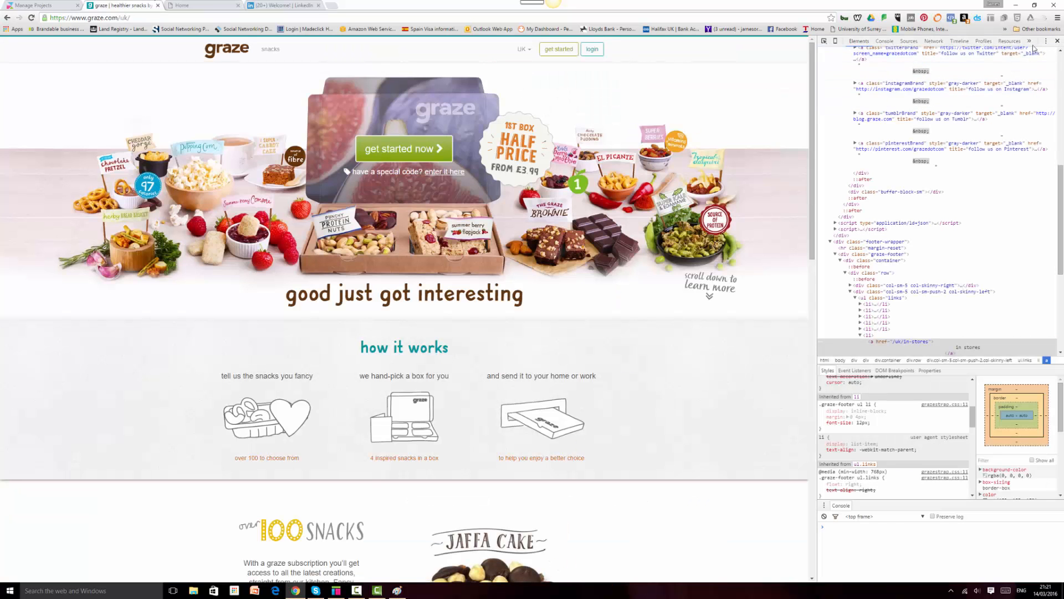
left_click(1057, 40)
scroll(1061, 333, "down", 15)
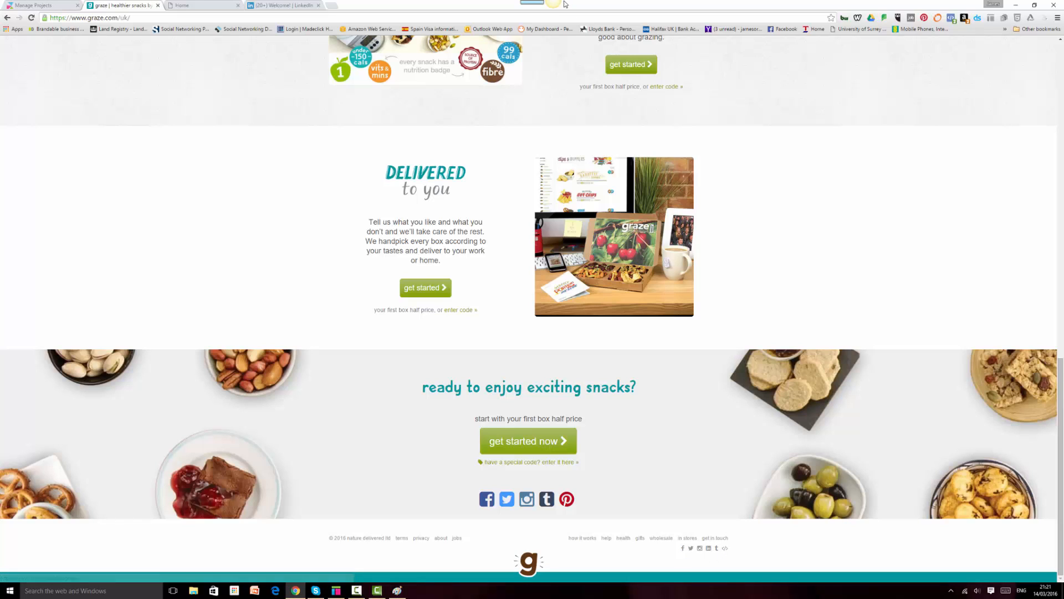
Capture the small grey Facebook icon from the live footer with Snagit-style screen capture and save it as a PNG in the Graze website folder
mouse_move(556, 4)
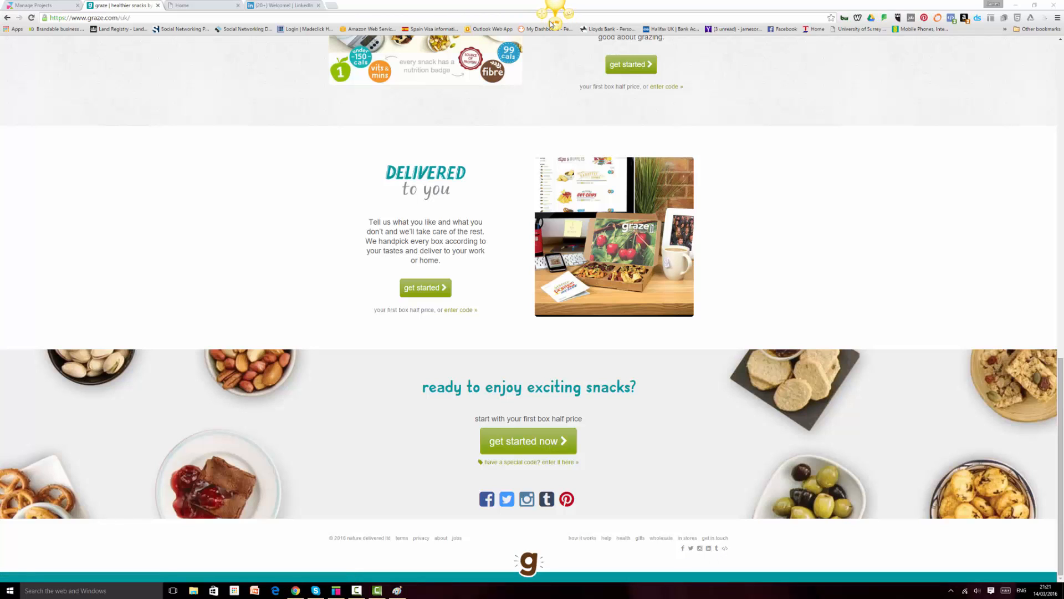
left_click(539, 16)
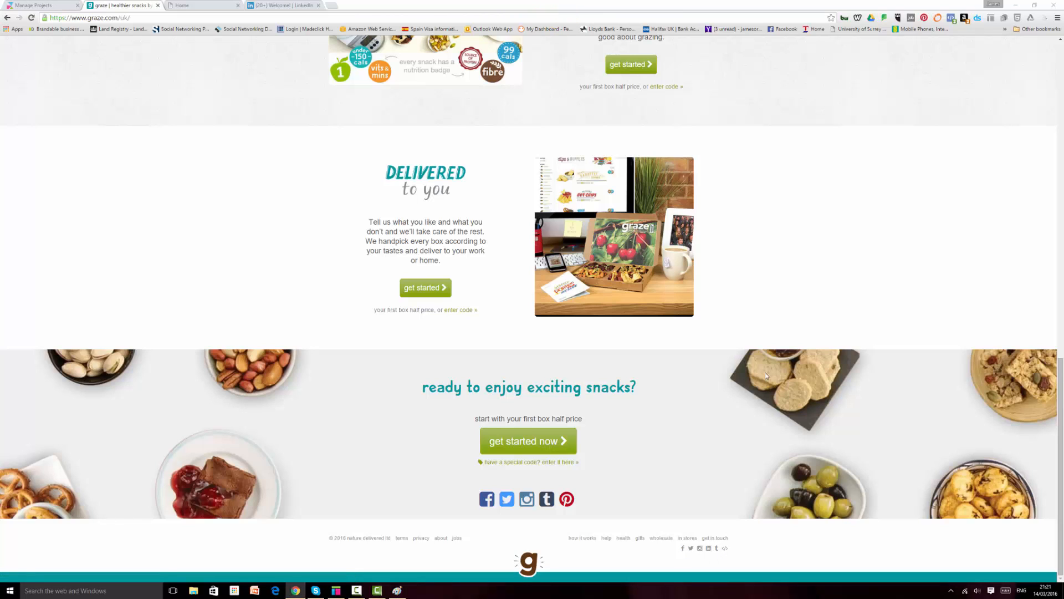
left_click(810, 543)
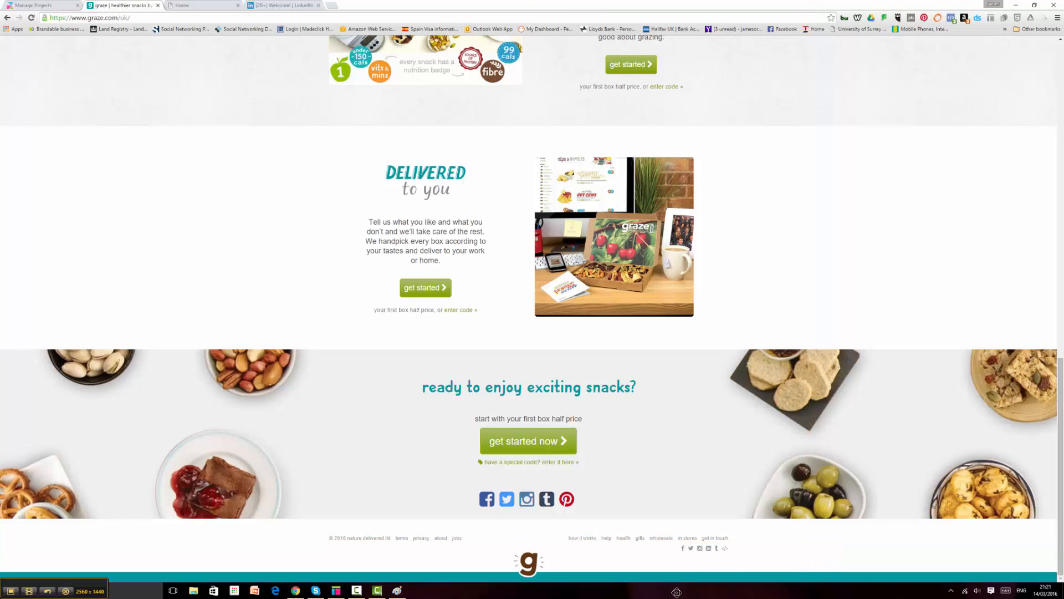
left_click_drag(1060, 537, 686, 561)
left_click_drag(521, 0, 593, 544)
left_click_drag(594, 596, 605, 550)
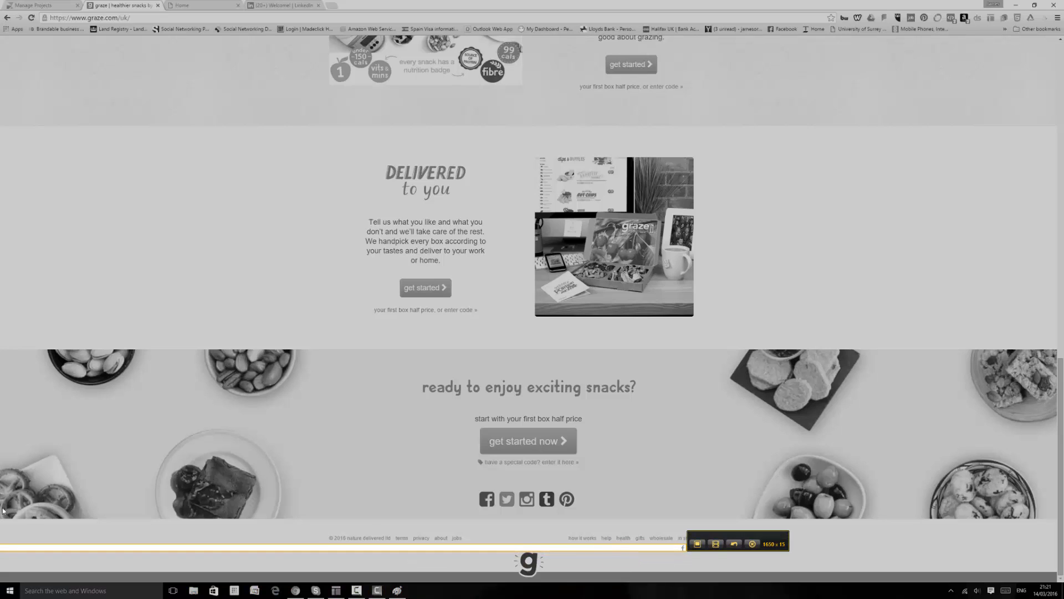
left_click_drag(2, 547, 677, 552)
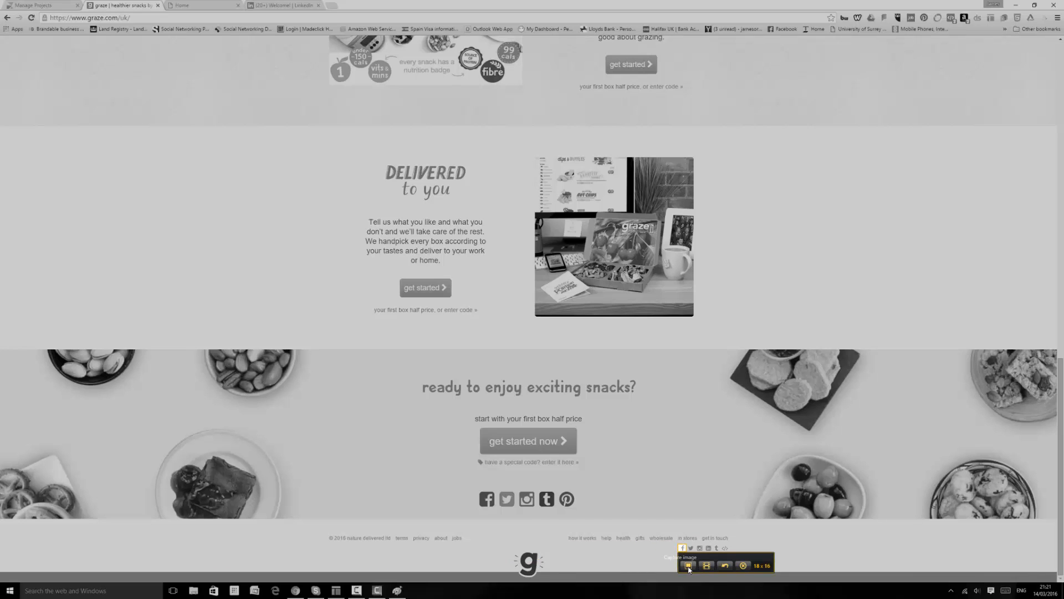
left_click(689, 562)
left_click(523, 353)
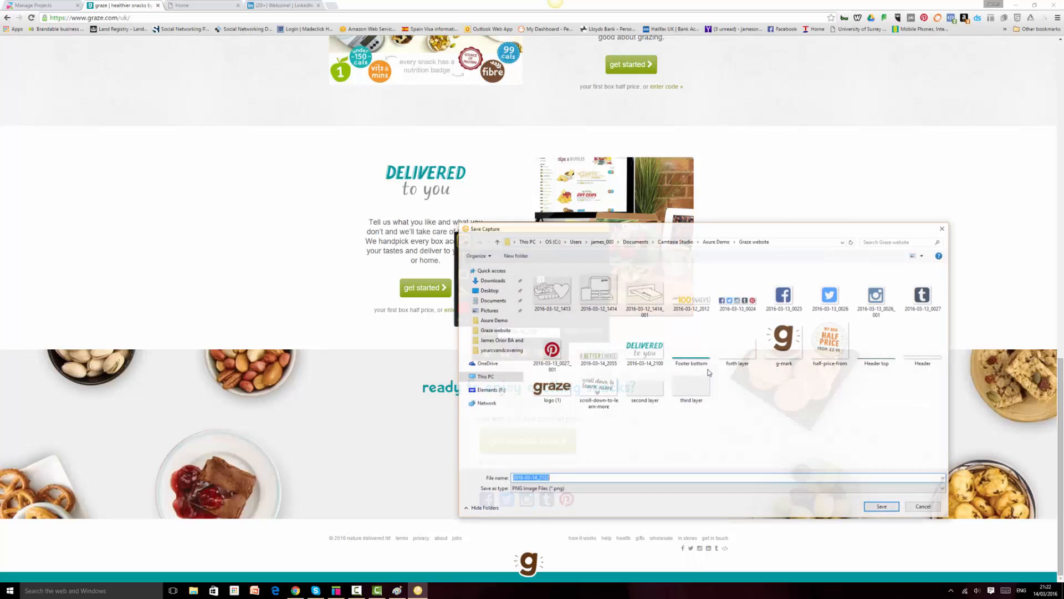
left_click(882, 509)
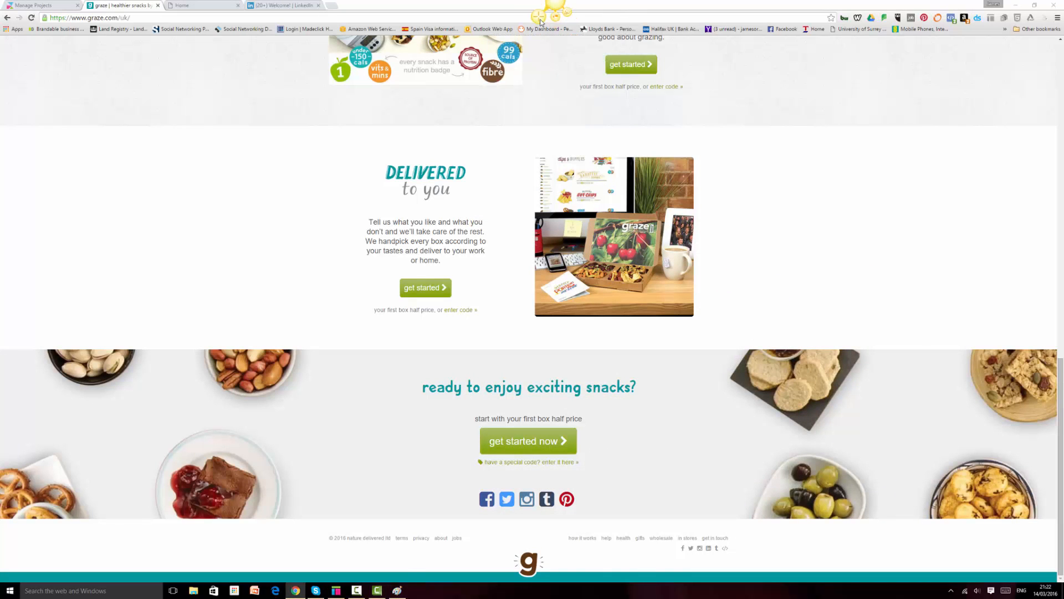
left_click(537, 16)
left_click(743, 424)
left_click_drag(711, 1, 729, 546)
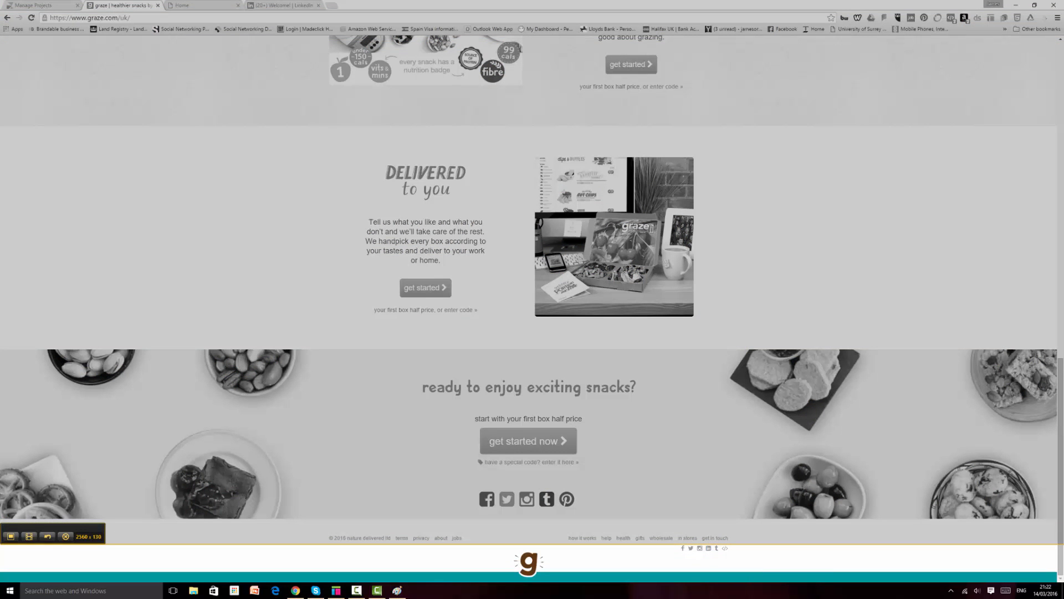
left_click_drag(702, 597, 707, 547)
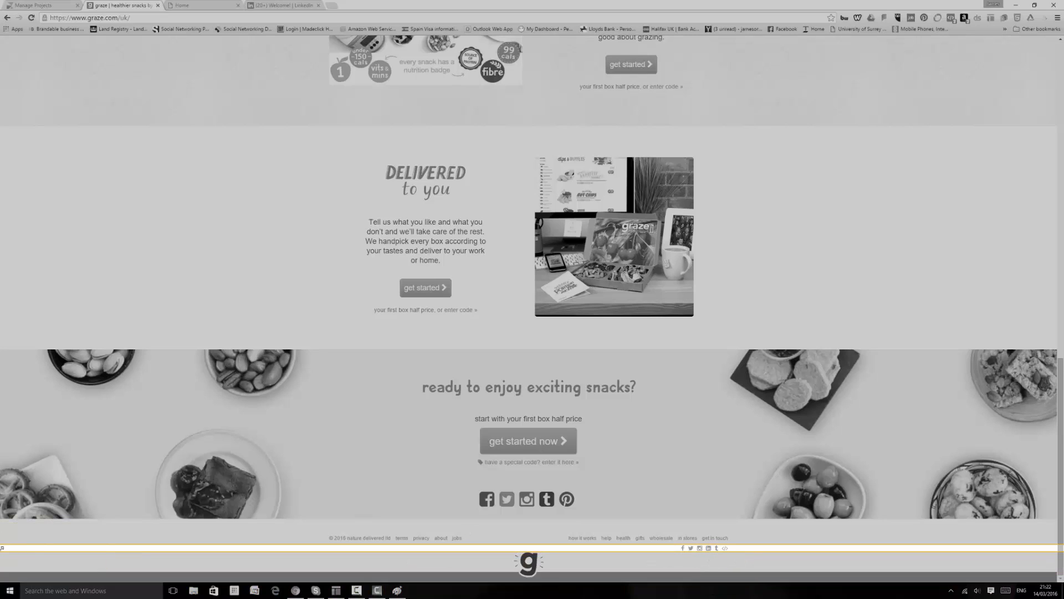
left_click_drag(3, 548, 695, 570)
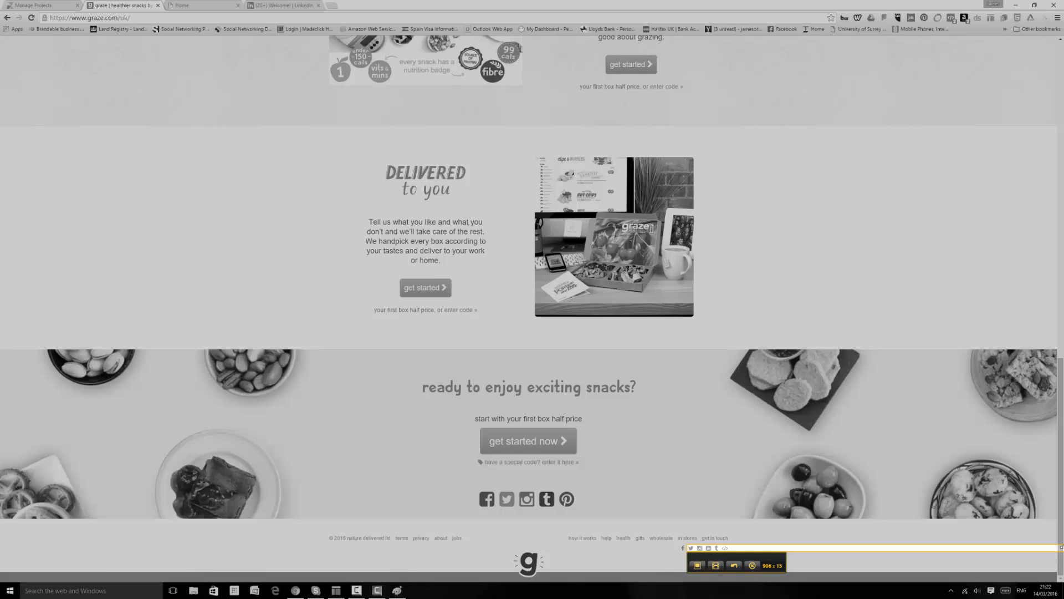
left_click_drag(1062, 548, 694, 563)
left_click(694, 562)
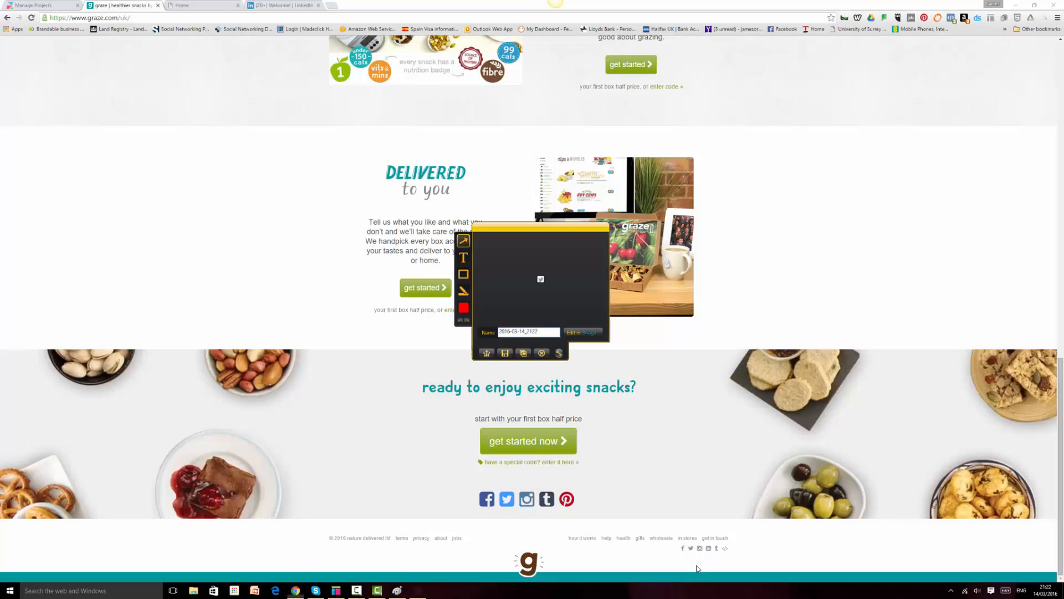
left_click(504, 353)
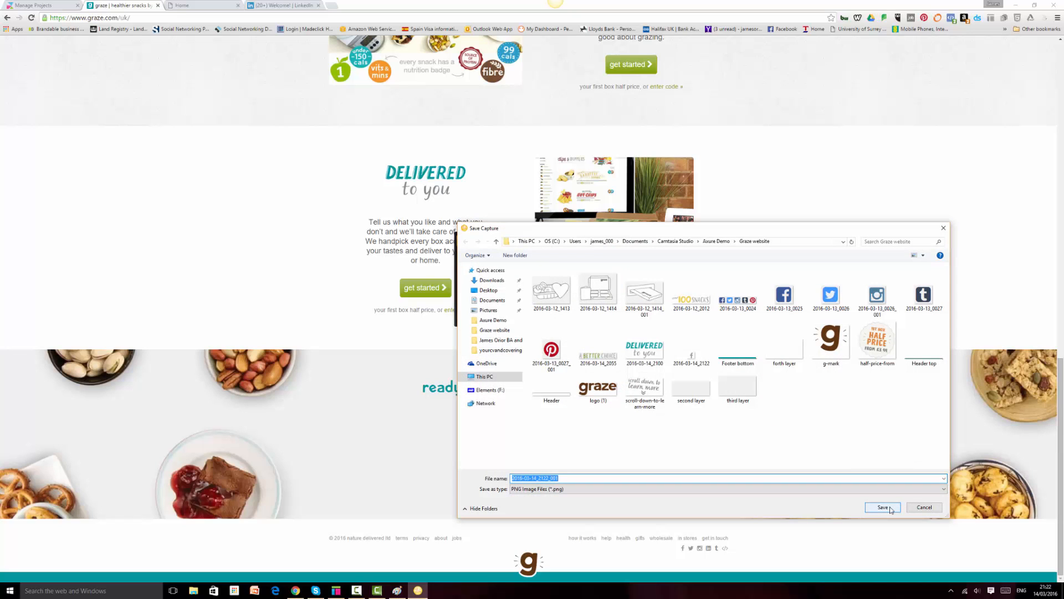
left_click(924, 507)
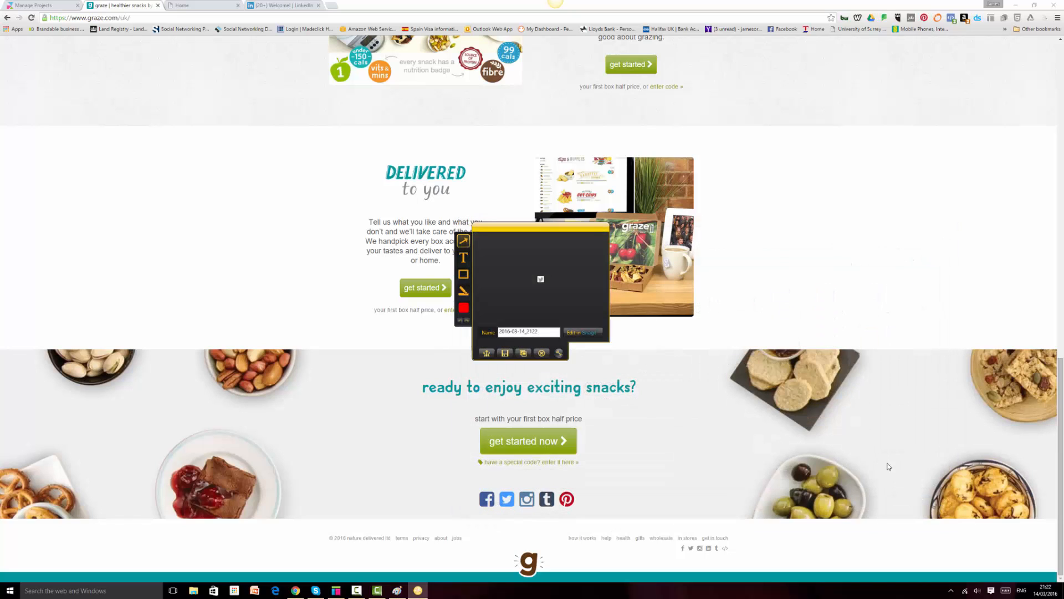
left_click(541, 353)
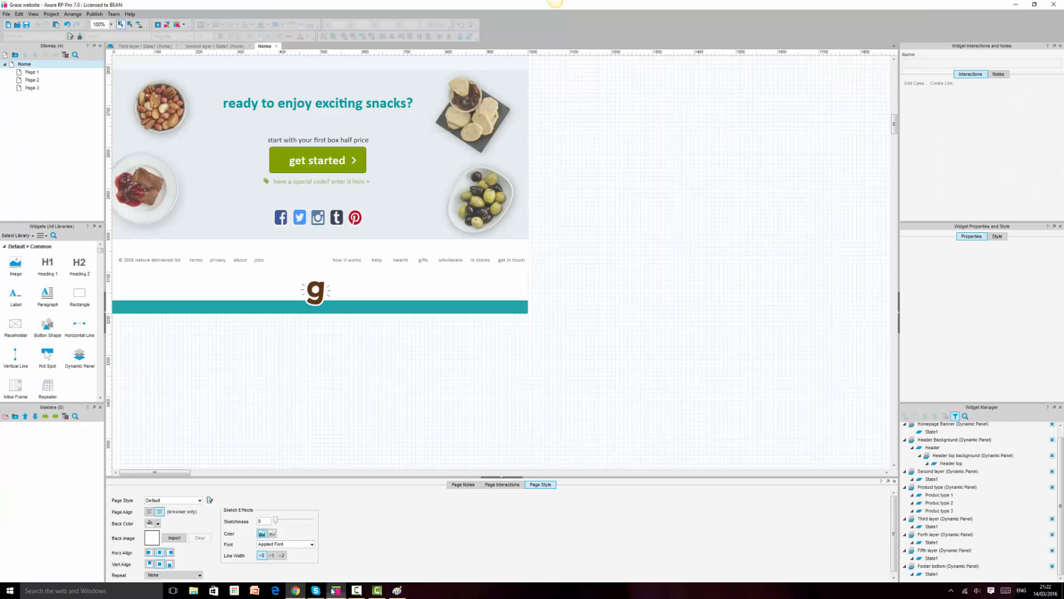
Switch to Axure, search the FontAwesome widget library for "face" and place the facebook icon on the canvas below the footer
left_click(336, 591)
left_click(25, 236)
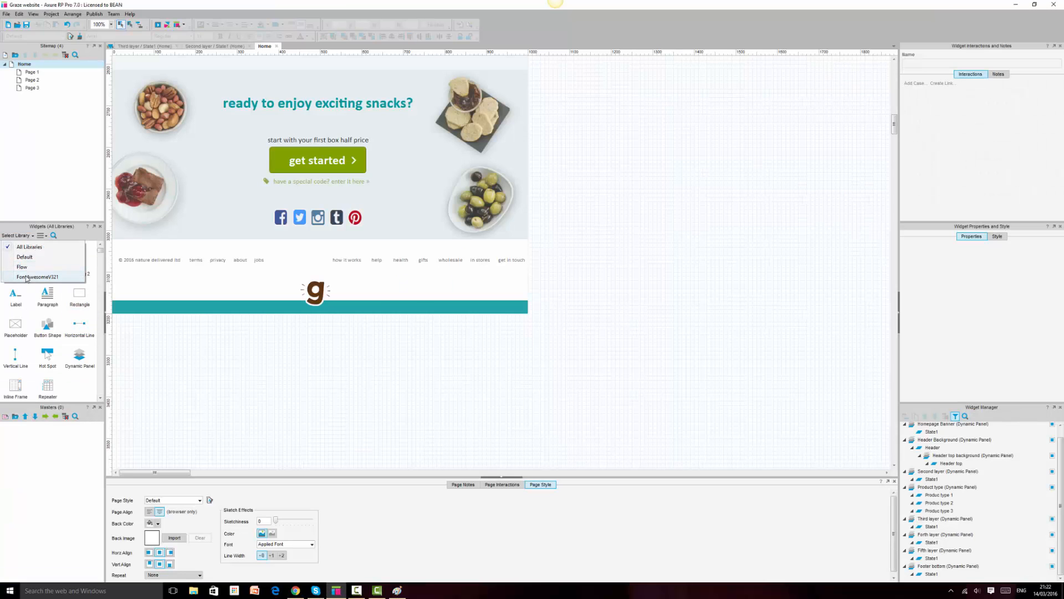
left_click(26, 277)
scroll(65, 332, "down", 6)
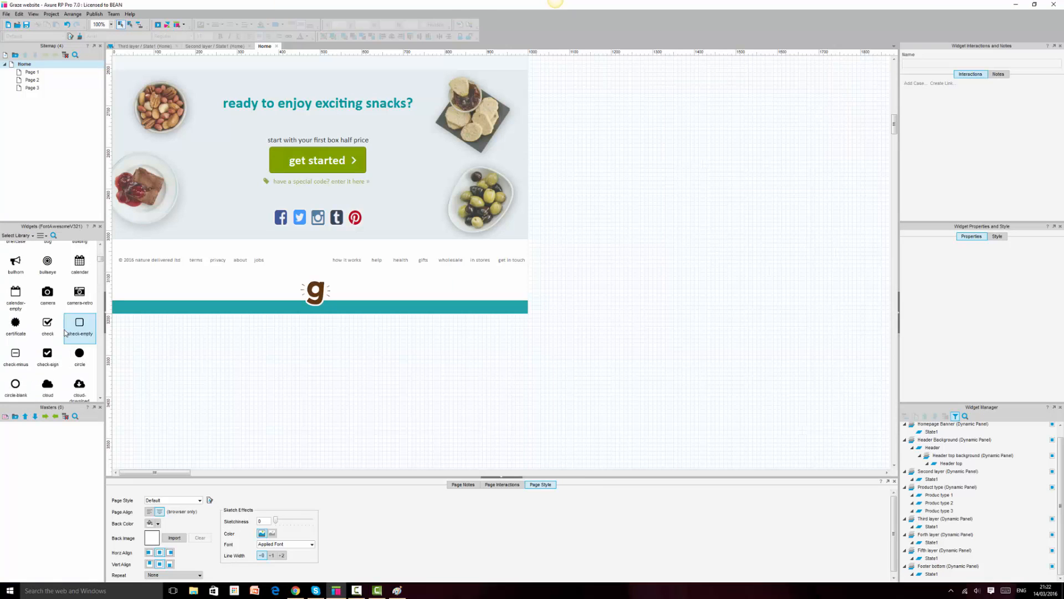
scroll(72, 322, "down", 4)
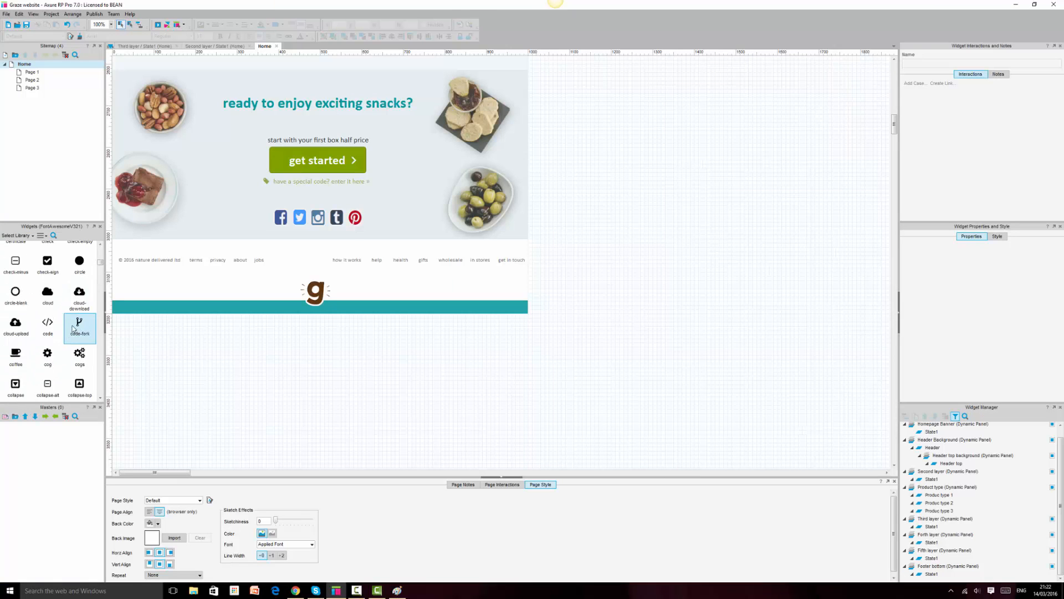
left_click(54, 235)
type("face")
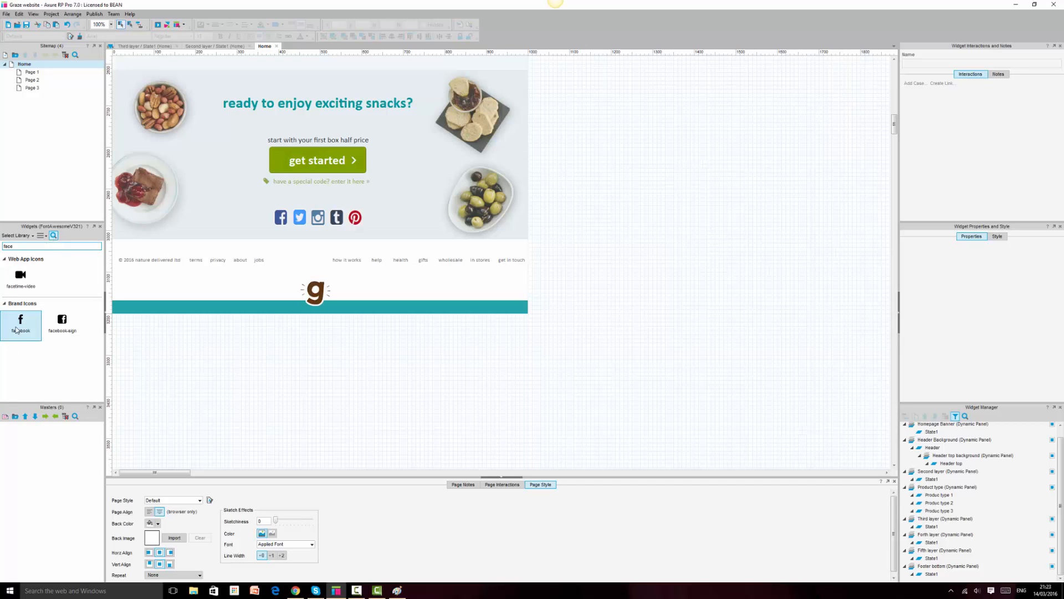
left_click_drag(21, 319, 272, 384)
left_click(374, 401)
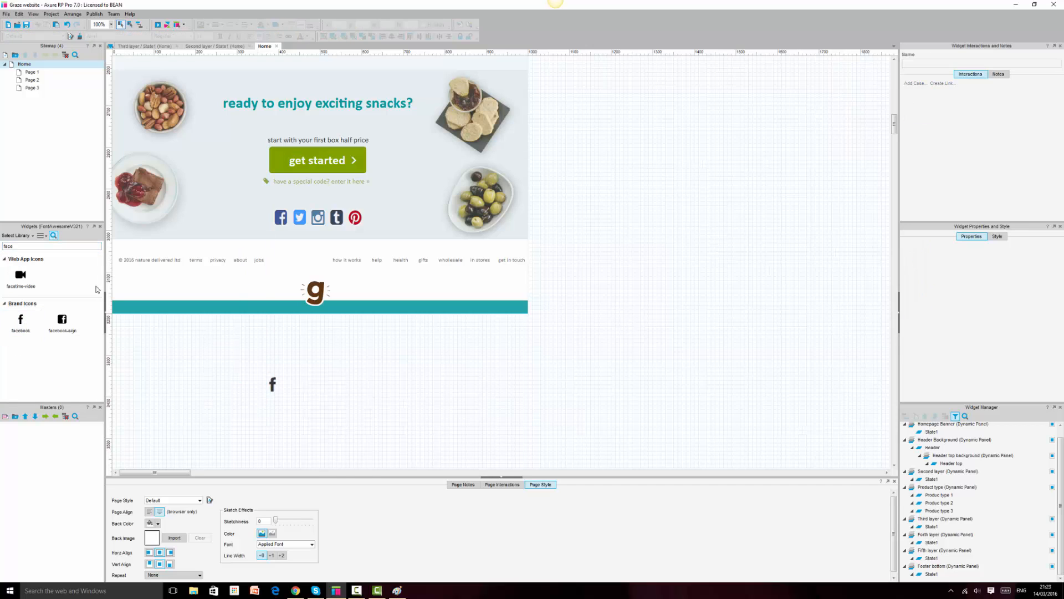
Find the twitter and instagram icons in the FontAwesome library and place them in a row beside the Facebook icon
left_click(31, 247)
type("tw")
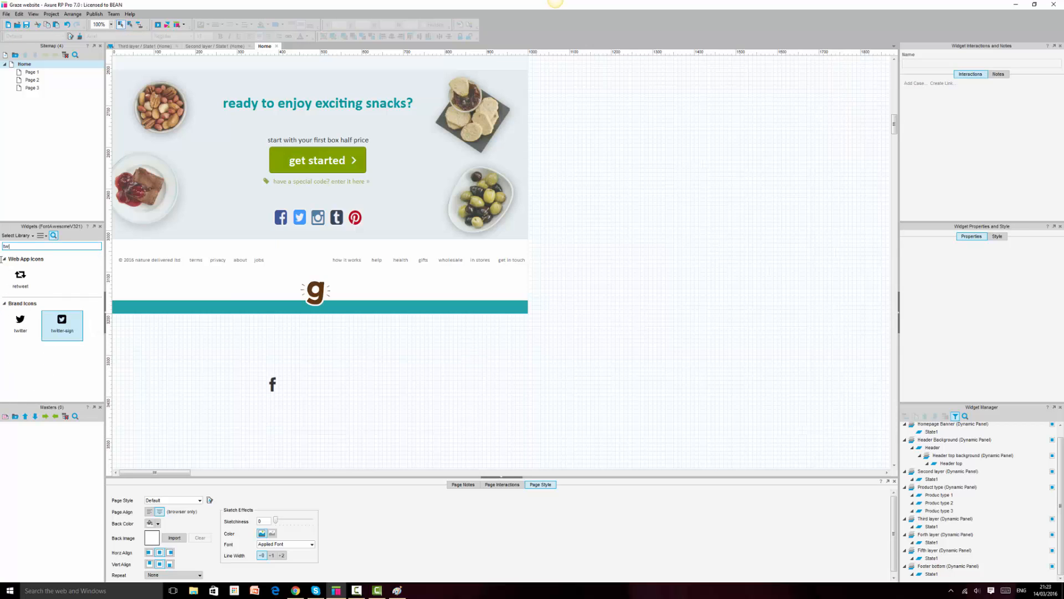
left_click_drag(20, 320, 288, 383)
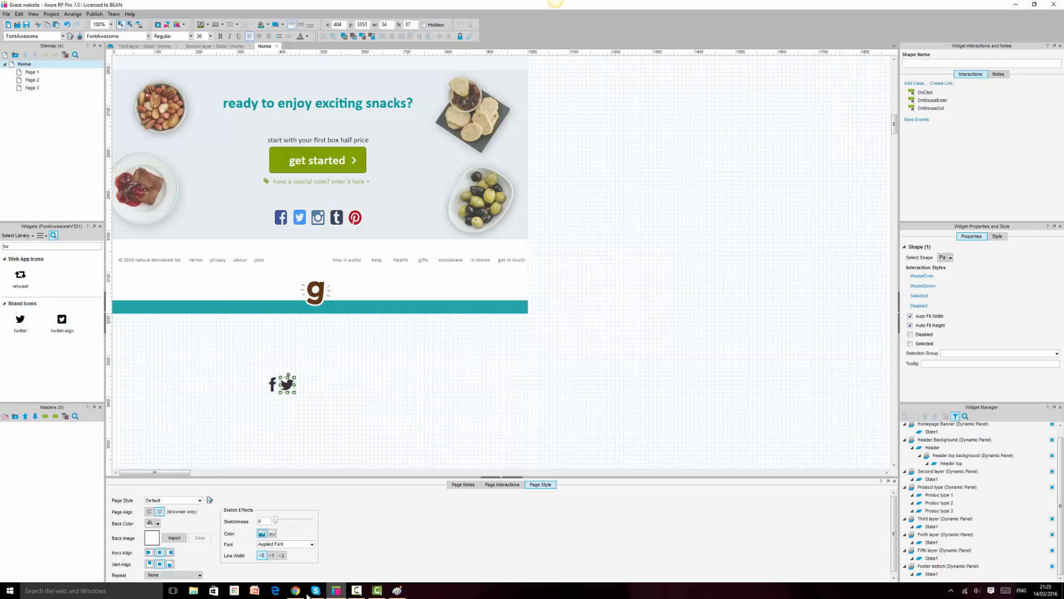
left_click(295, 590)
left_click(295, 590)
left_click(54, 245)
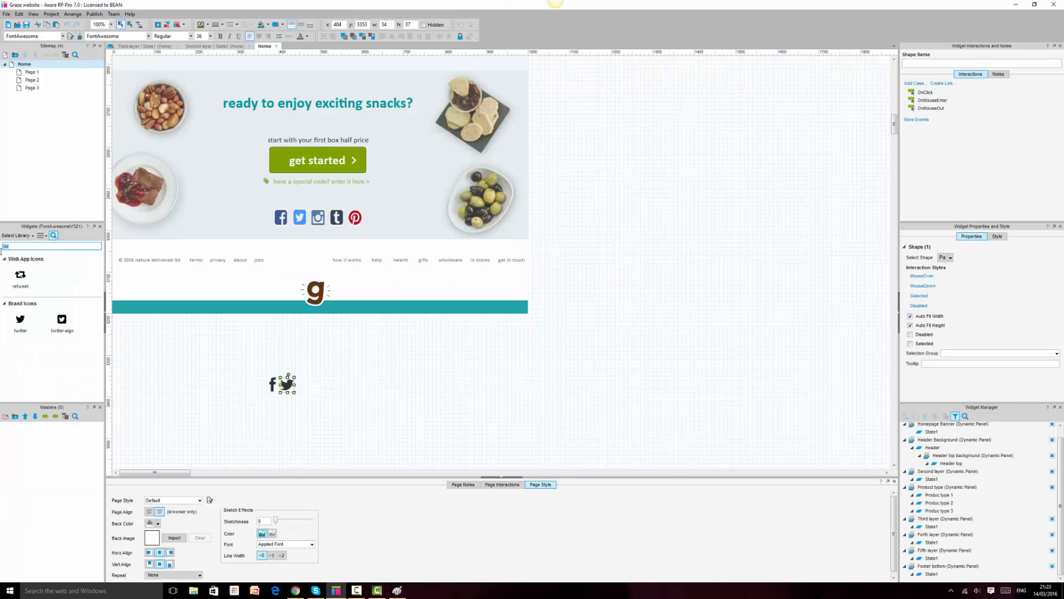
type("ins")
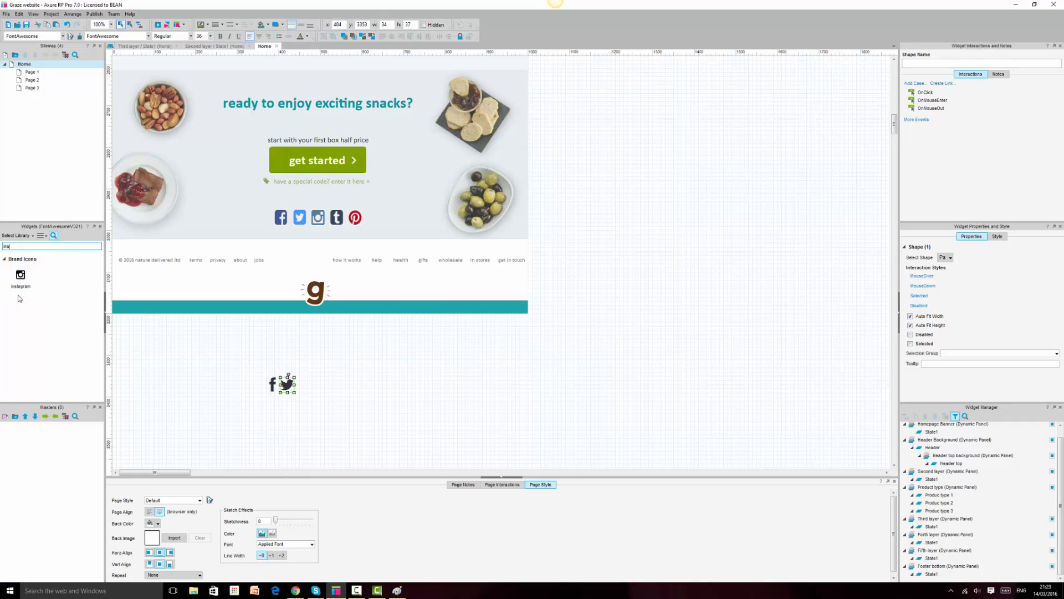
left_click_drag(20, 275, 300, 382)
Check the icon order on the live Graze page, then search for "lin" and place the linkedin-sign icon after the Instagram icon
left_click(296, 591)
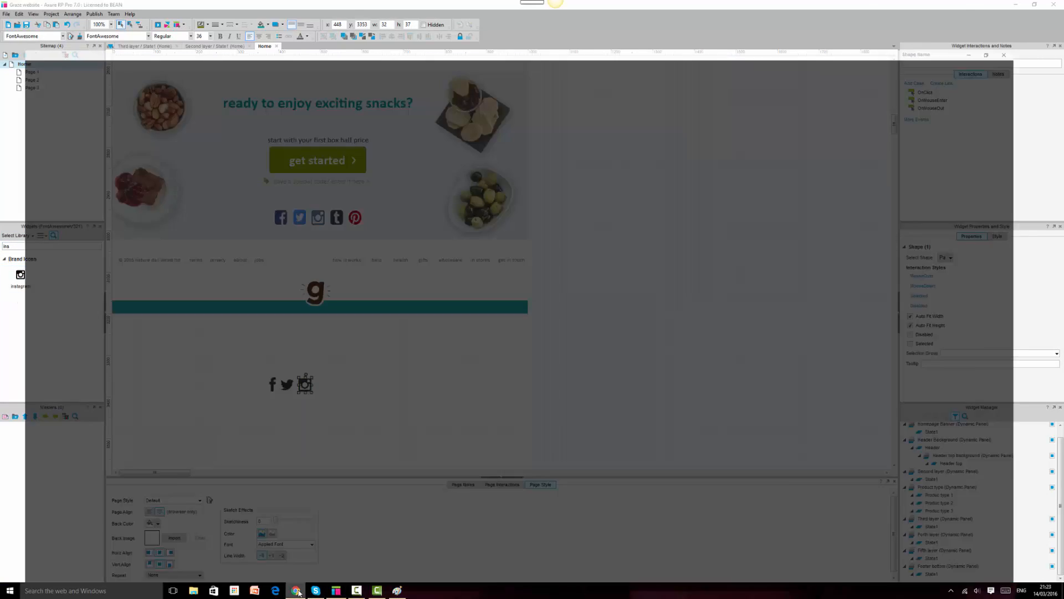
left_click(297, 590)
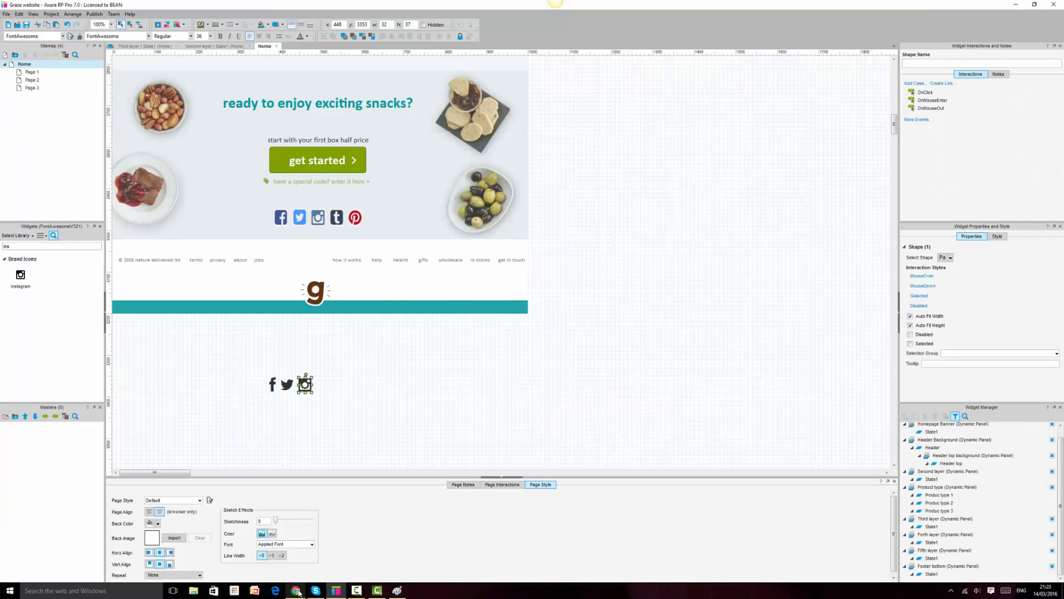
type("lin")
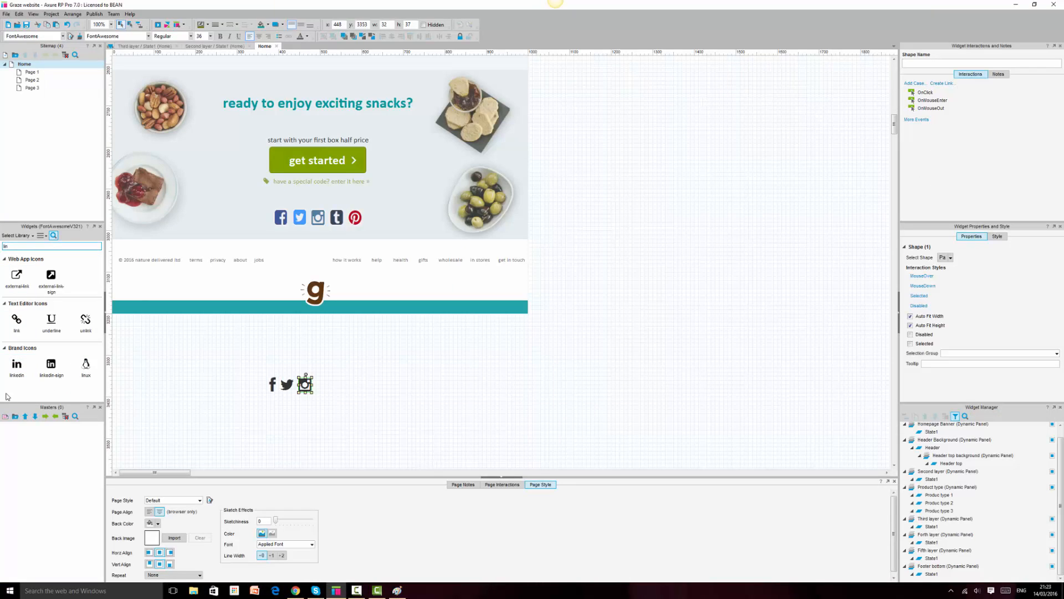
left_click(296, 591)
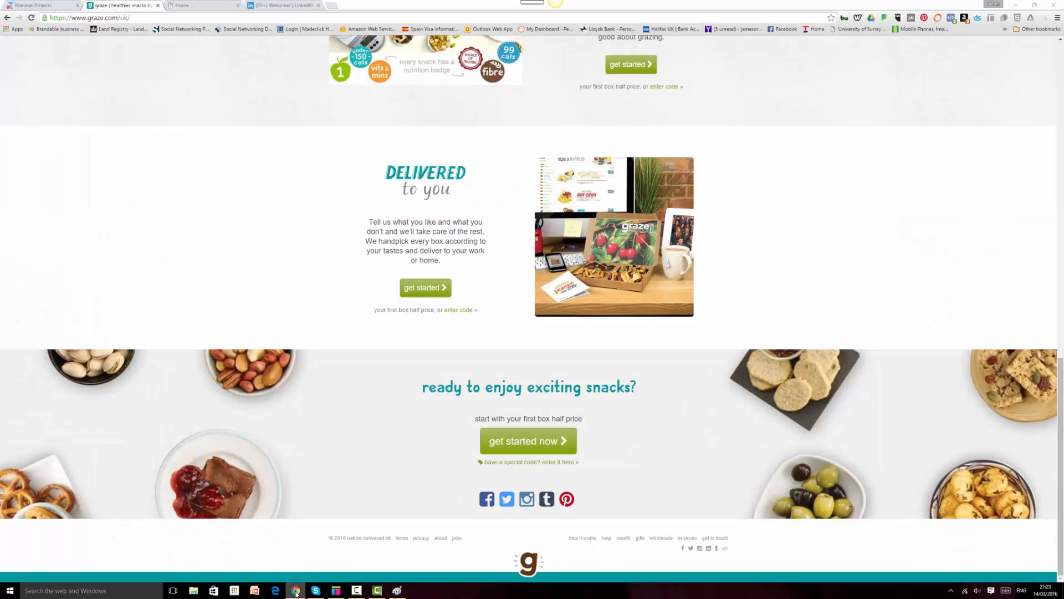
left_click(296, 591)
left_click_drag(51, 363, 335, 381)
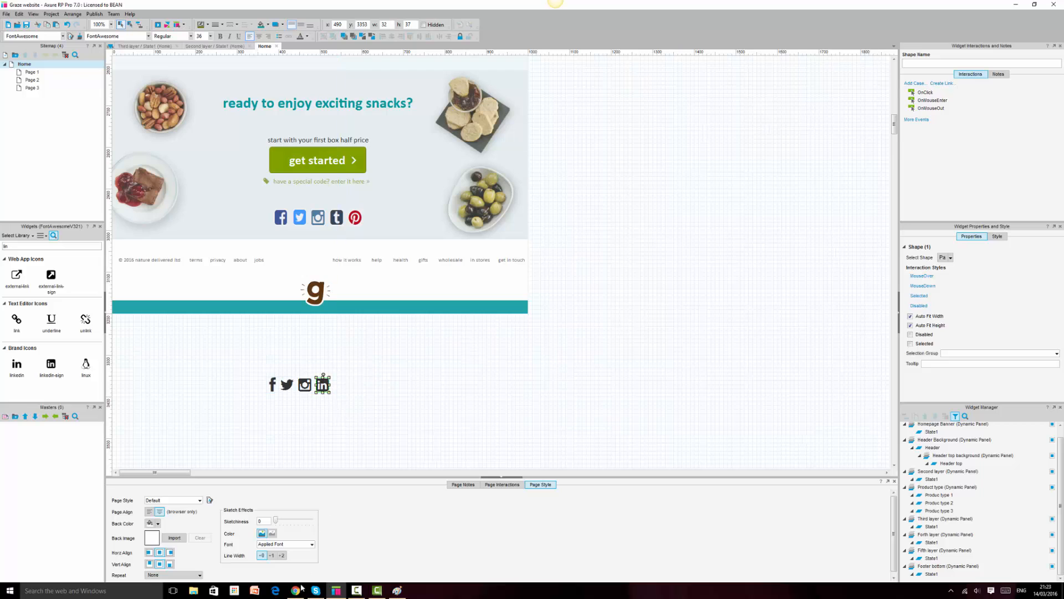
Search the FontAwesome library for "tum" and place the plain tumblr icon after the LinkedIn icon, matching the live footer
left_click(296, 591)
left_click(297, 592)
left_click(41, 244)
key("BackSpace")
key("BackSpace")
key("BackSpace")
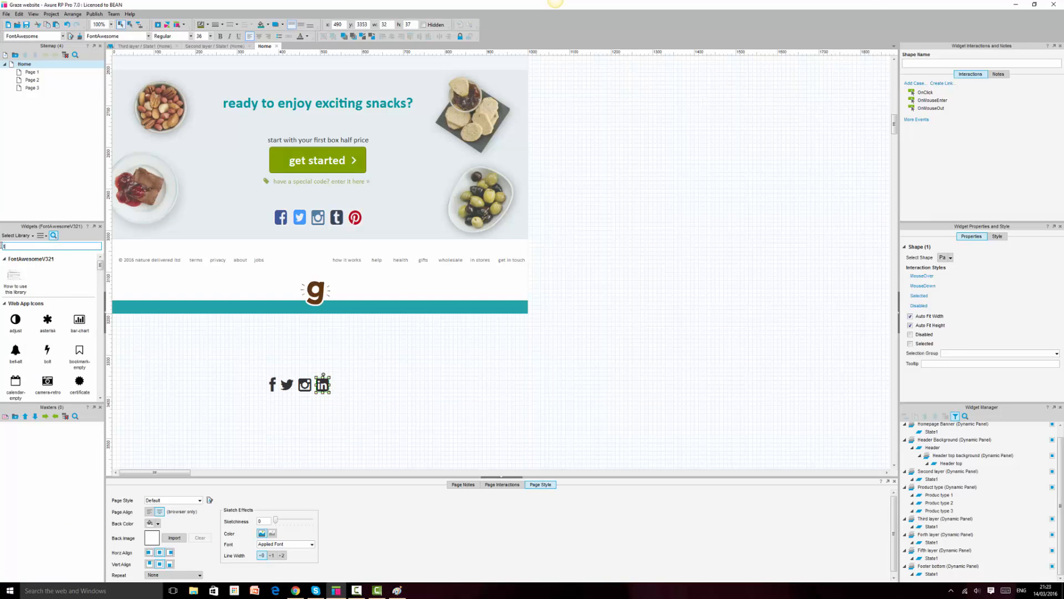
type("tum")
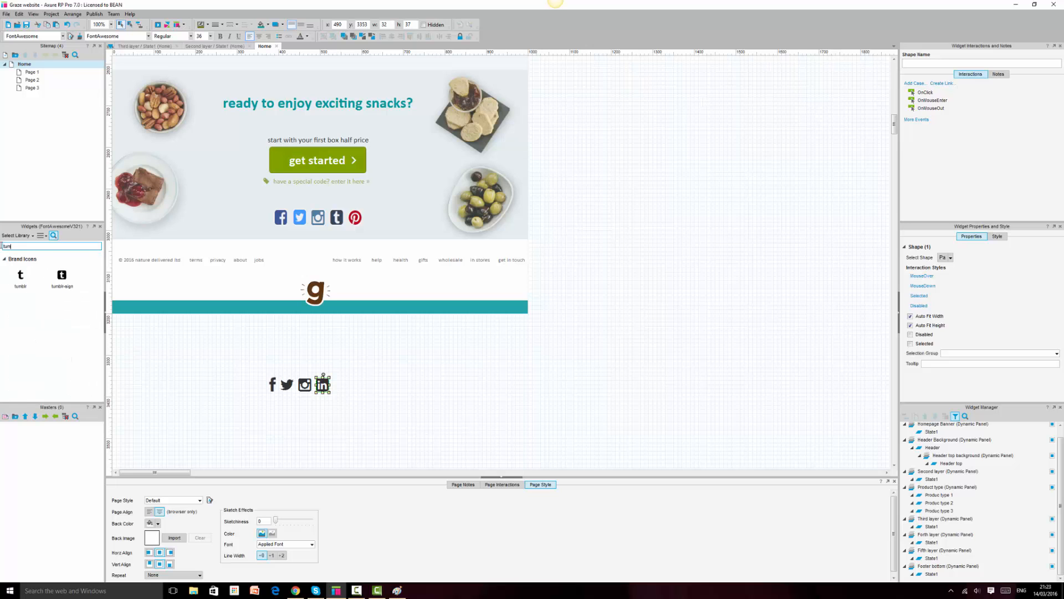
left_click(304, 591)
left_click(306, 591)
left_click_drag(20, 274, 339, 384)
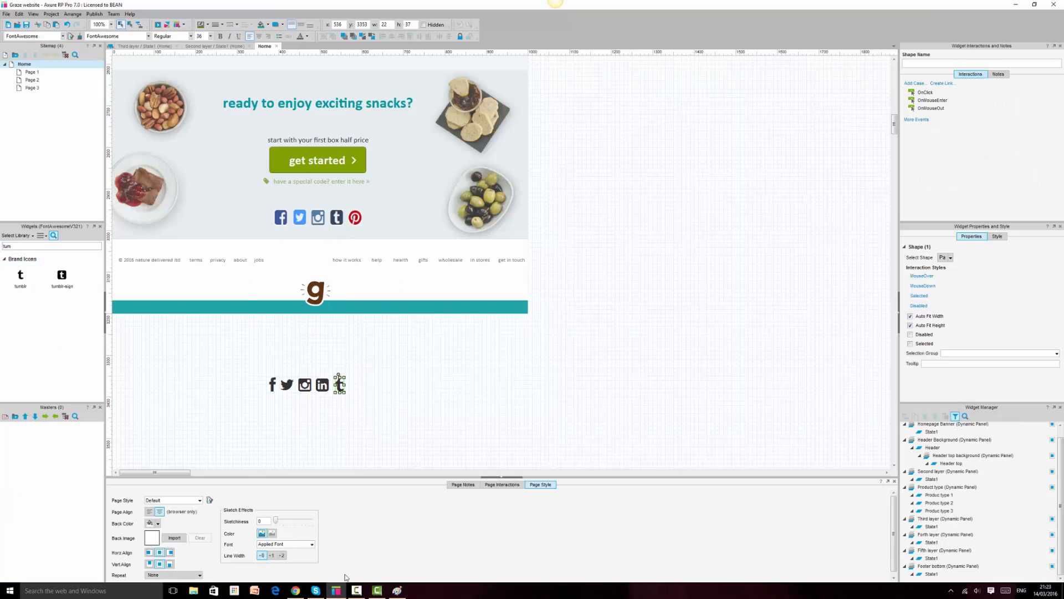
Search the FontAwesome library for "html" and then "cod", and place the code icon at the end of the social icon row
left_click(295, 590)
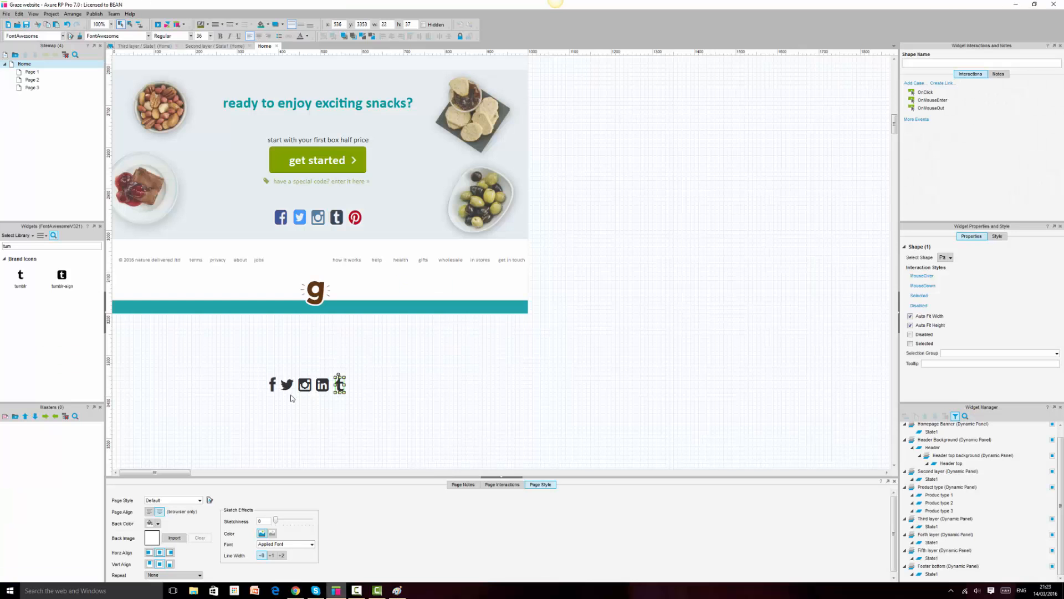
left_click(336, 591)
left_click(51, 246)
key("BackSpace")
key("BackSpace")
key("BackSpace")
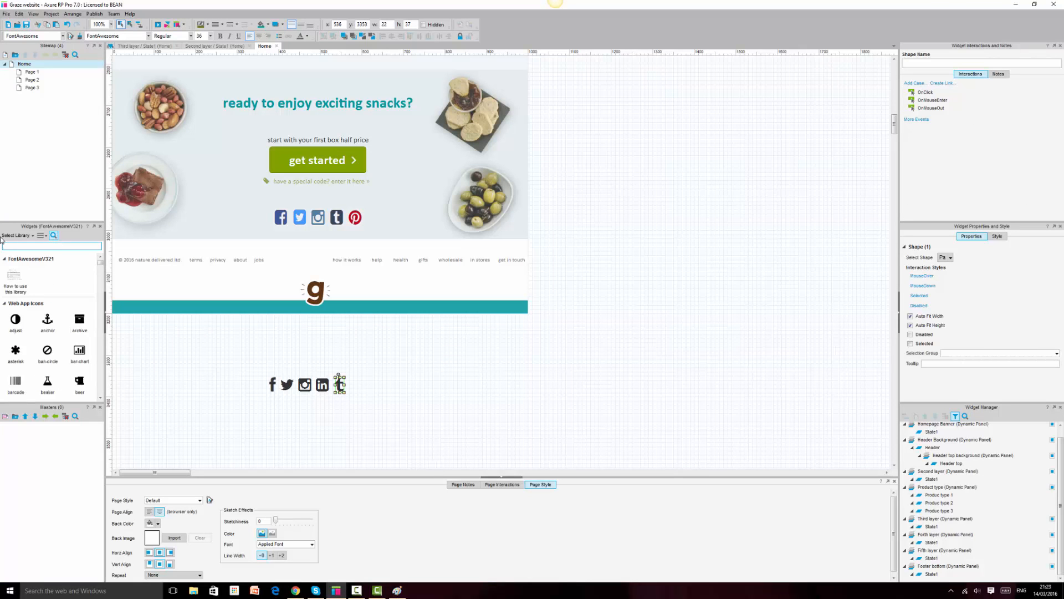
type("html")
key("BackSpace")
key("BackSpace")
key("BackSpace")
key("BackSpace")
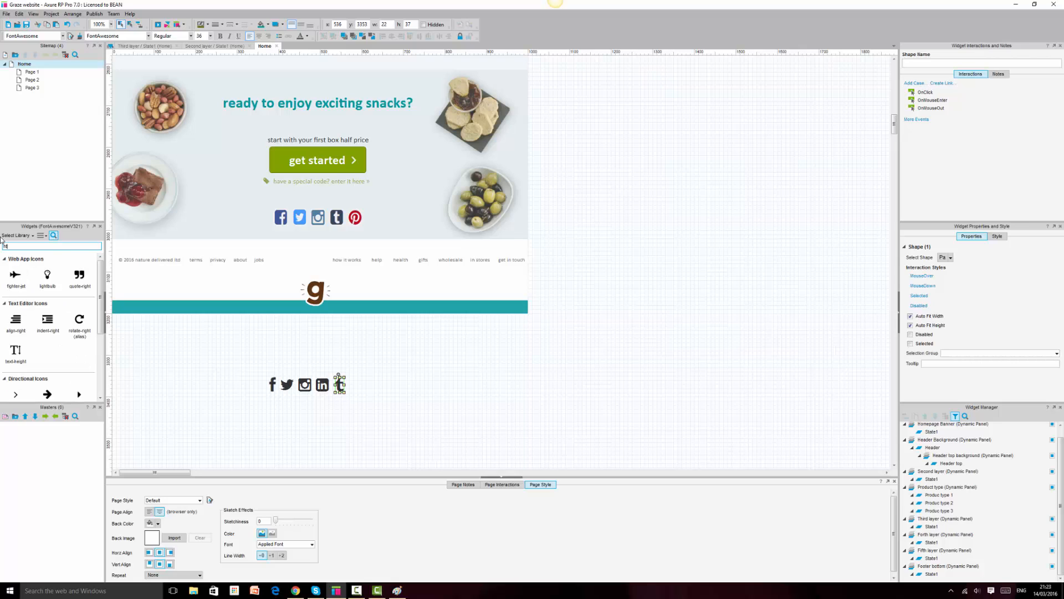
type("cod")
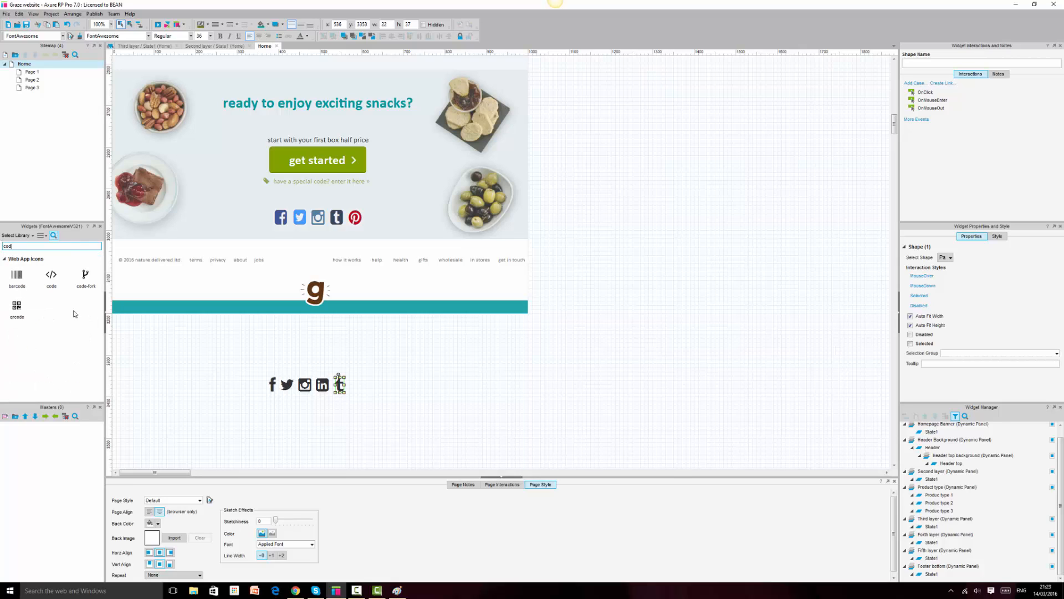
left_click_drag(51, 274, 351, 383)
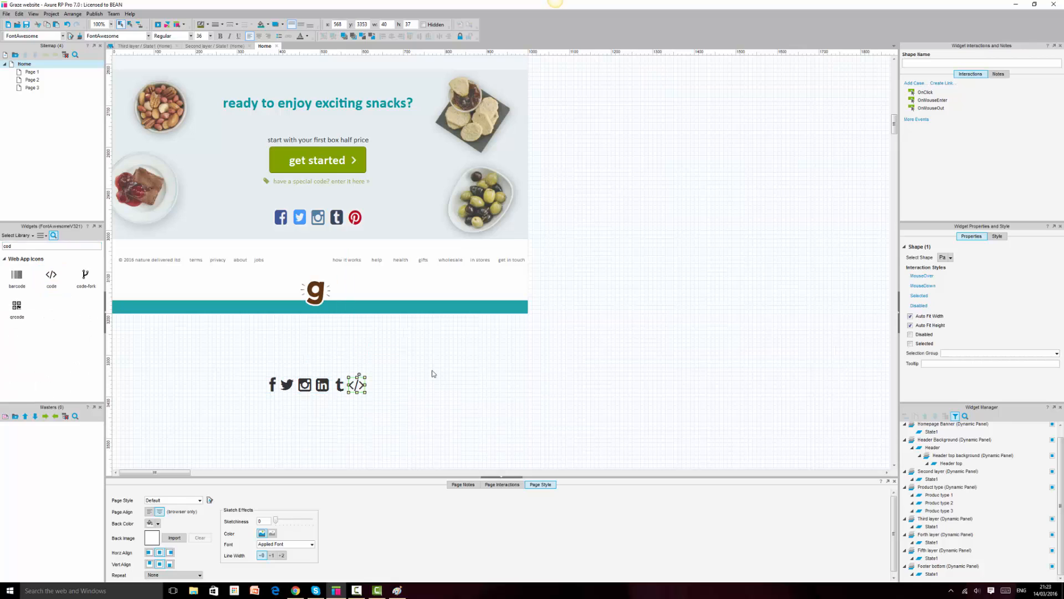
Select all six icons and move them together into the footer under the links, at about x 726, y 3091
left_click(299, 407)
left_click_drag(263, 372, 474, 263)
Inspect the small Facebook icon in the live Graze footer with Chrome's developer tools to read its pixel dimensions
left_click(295, 591)
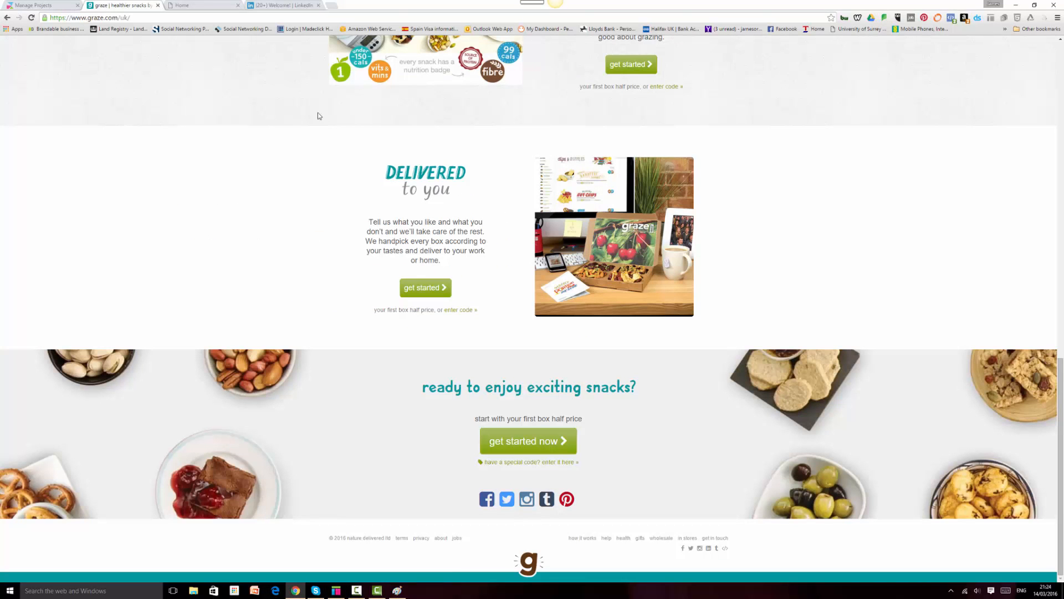
left_click(149, 5)
right_click(891, 217)
left_click(931, 323)
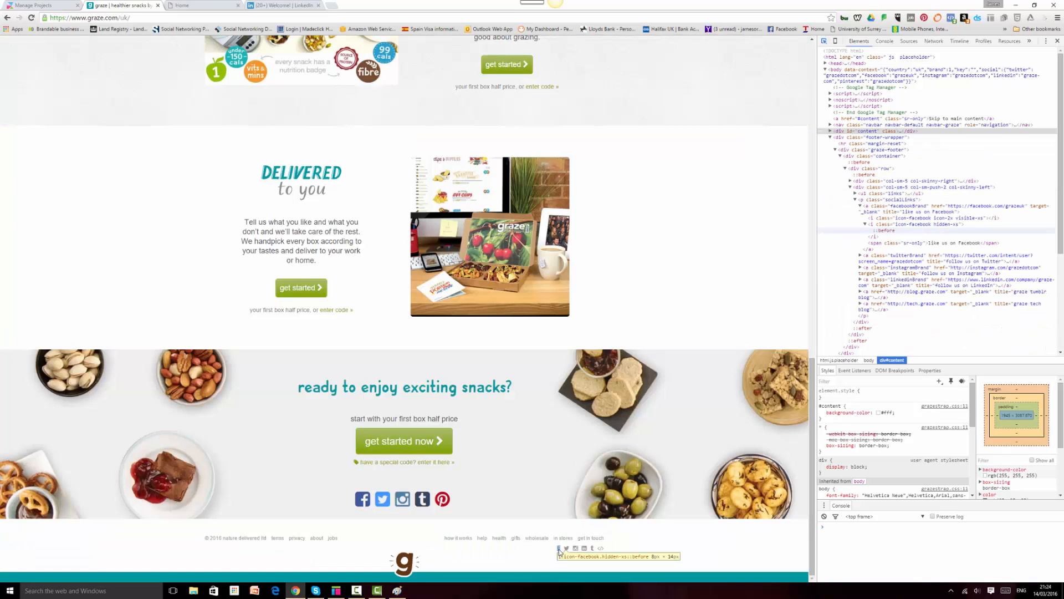
Switch back to Axure and try to resize the footer's Facebook icon through its dimensions
left_click(336, 590)
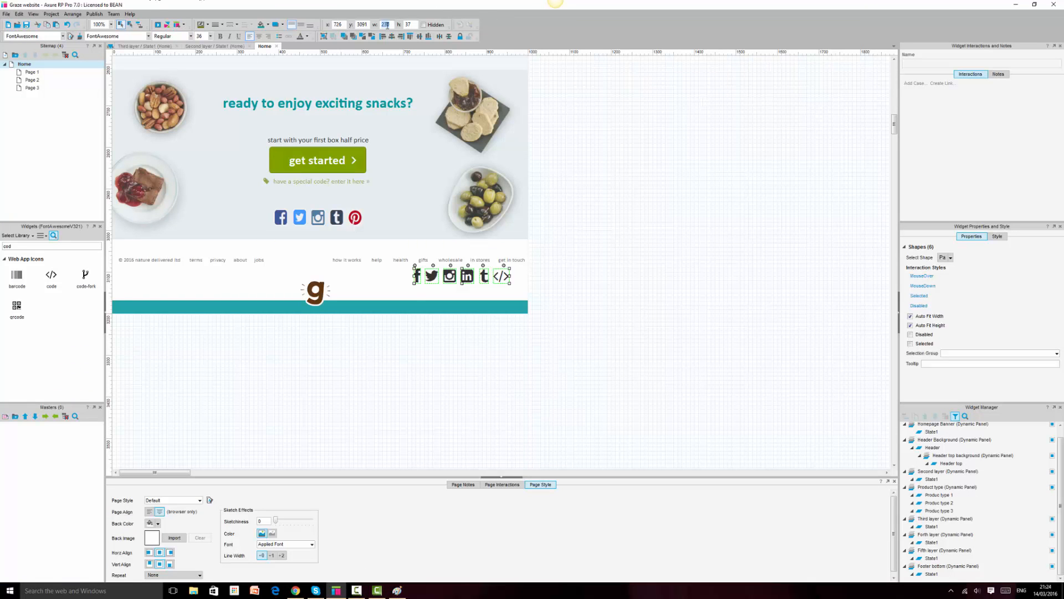
left_click(417, 276)
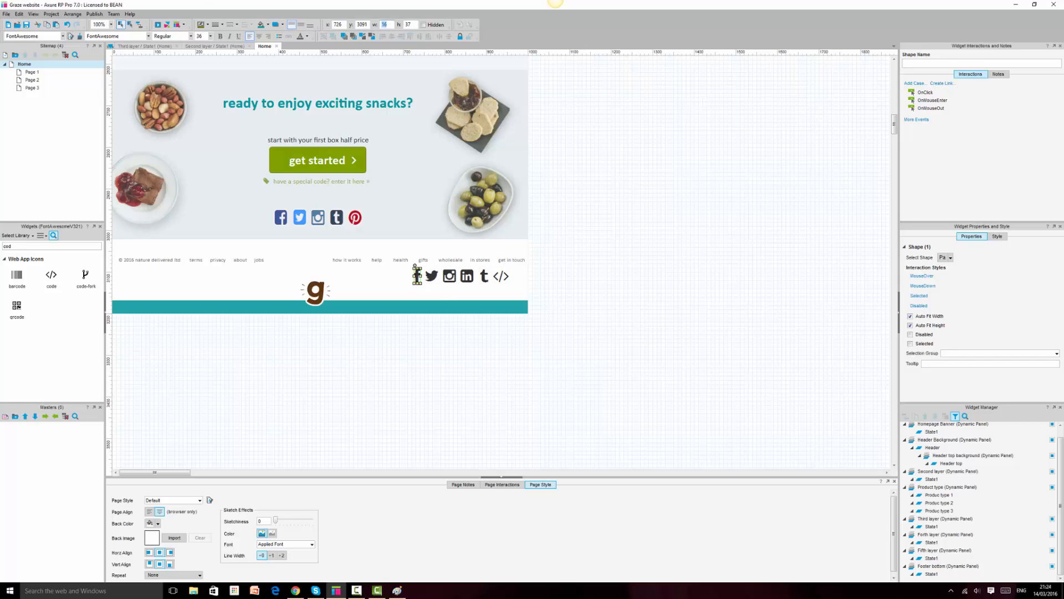
left_click(414, 25)
key("ctrl+z")
left_click(645, 275)
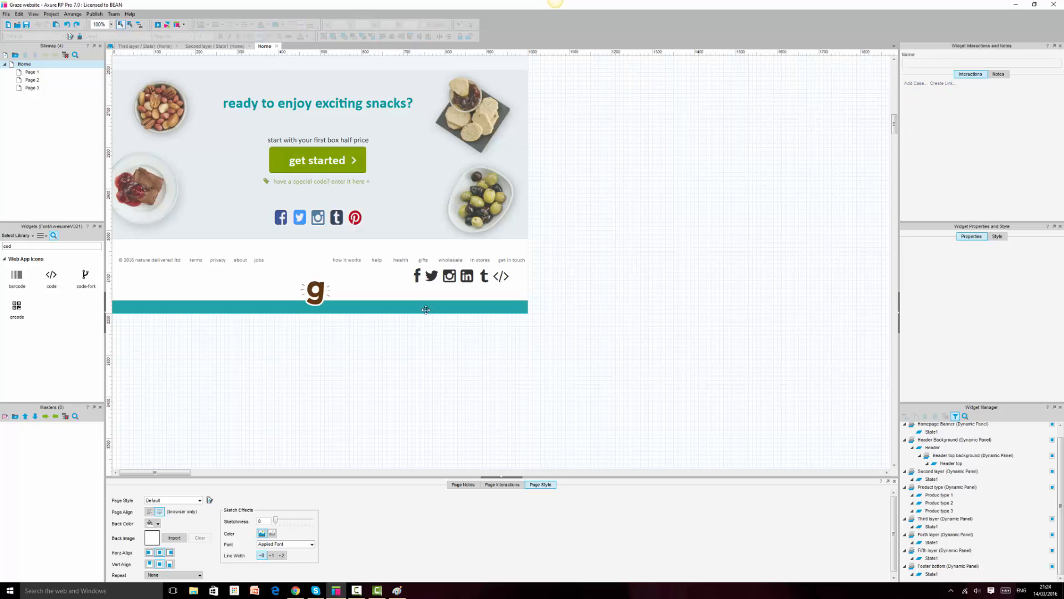
Set the footer Facebook icon's font size to 14
left_click(416, 271)
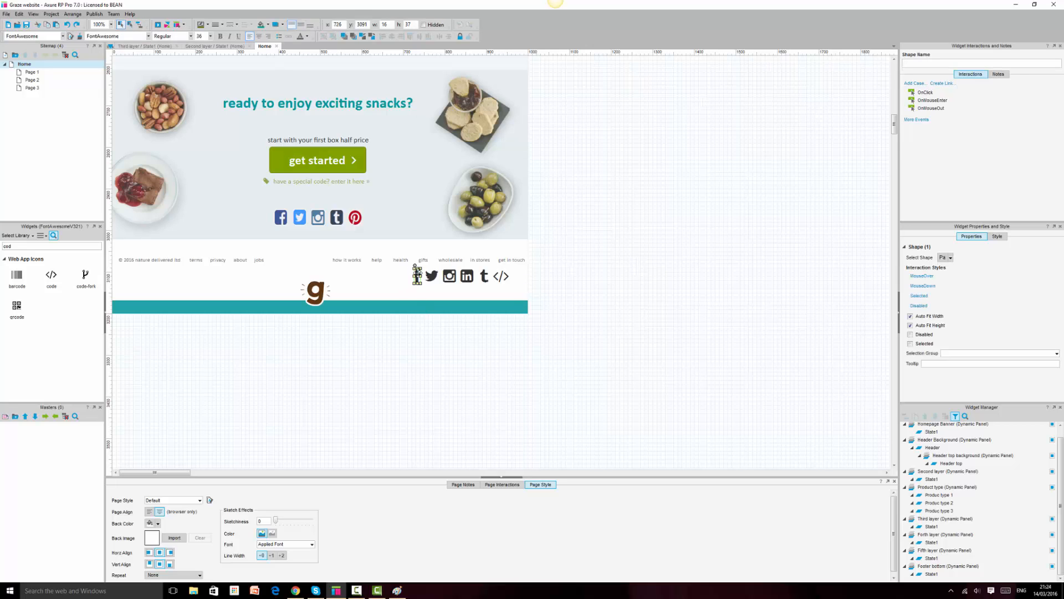
left_click(210, 36)
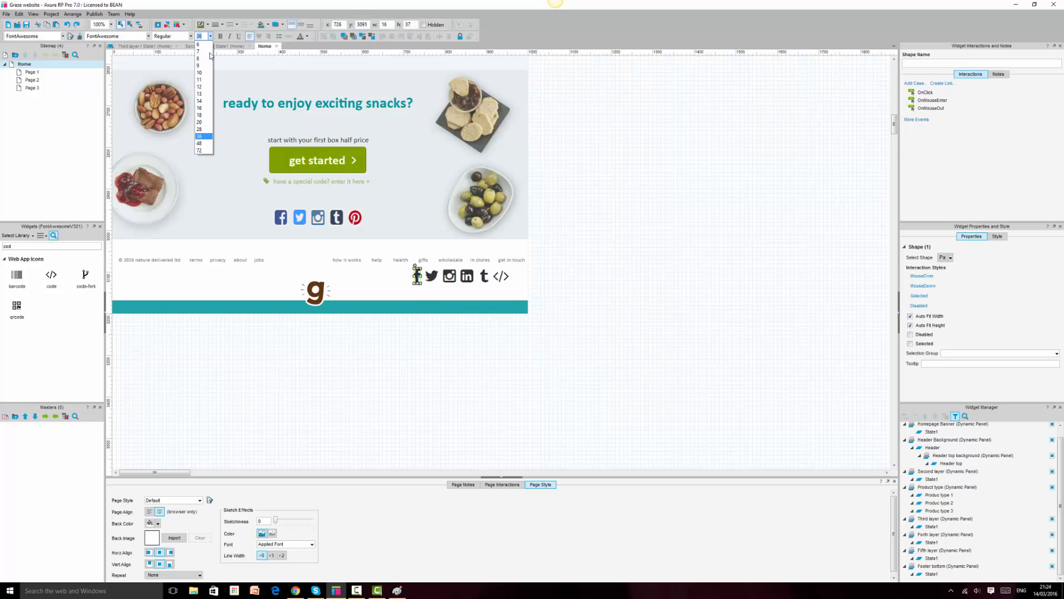
left_click(204, 101)
left_click(656, 306)
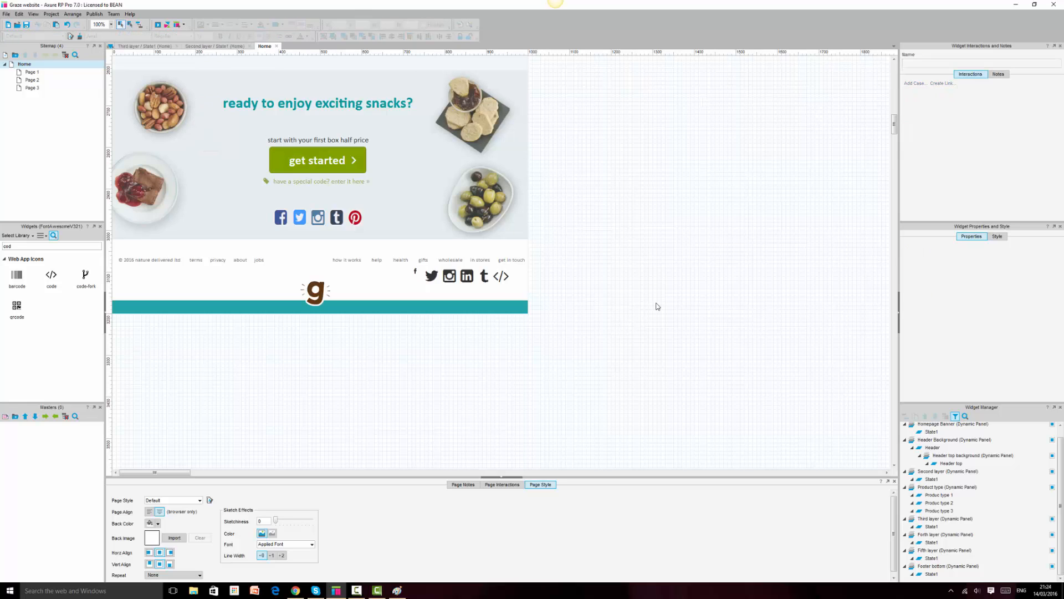
left_click(415, 271)
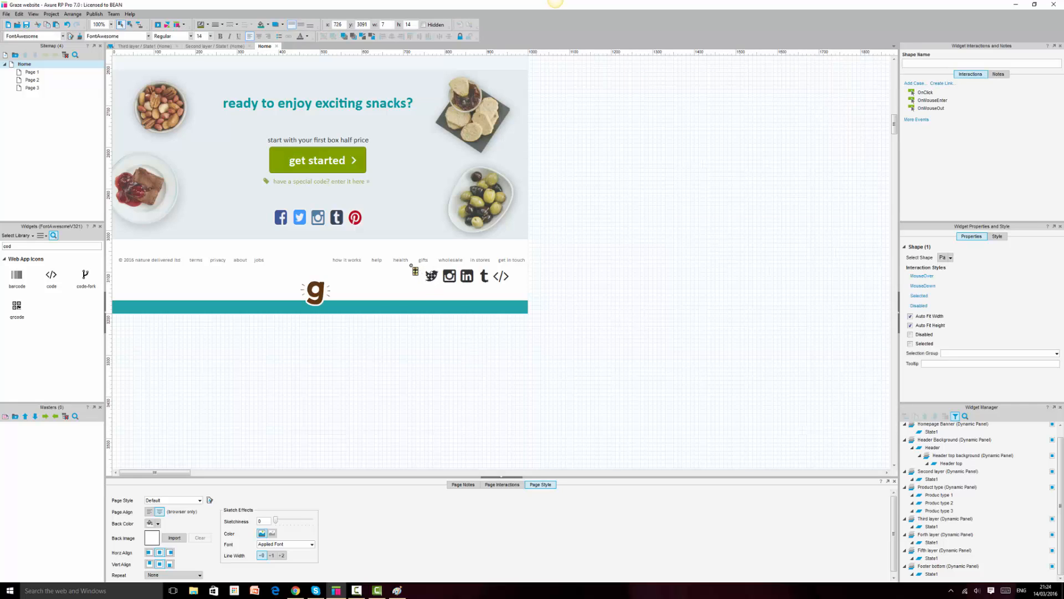
Set the font size of the footer's Twitter and Instagram icons to 14
left_click(431, 276)
type("14")
key("Return")
left_click(449, 270)
type("14")
key("Return")
Set the font size of the footer's LinkedIn and tumblr icons to 14
left_click(468, 277)
double_click(199, 36)
type("14")
key("Return")
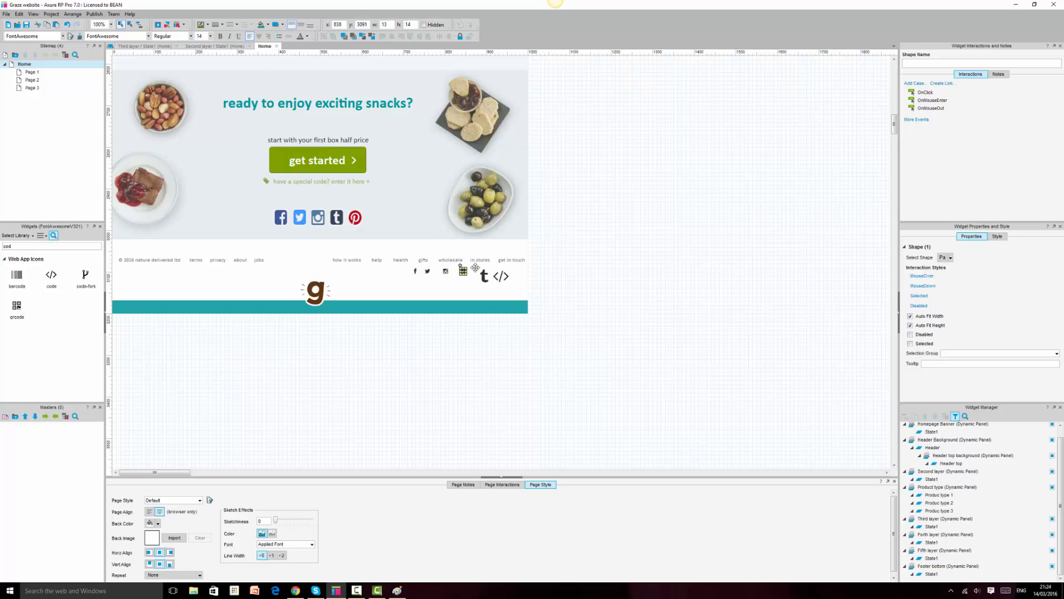
left_click(478, 270)
left_click(201, 33)
type("14")
key("Return")
Set the footer code icon's font size to 14
left_click(501, 276)
double_click(200, 36)
type("14")
key("Return")
left_click(638, 340)
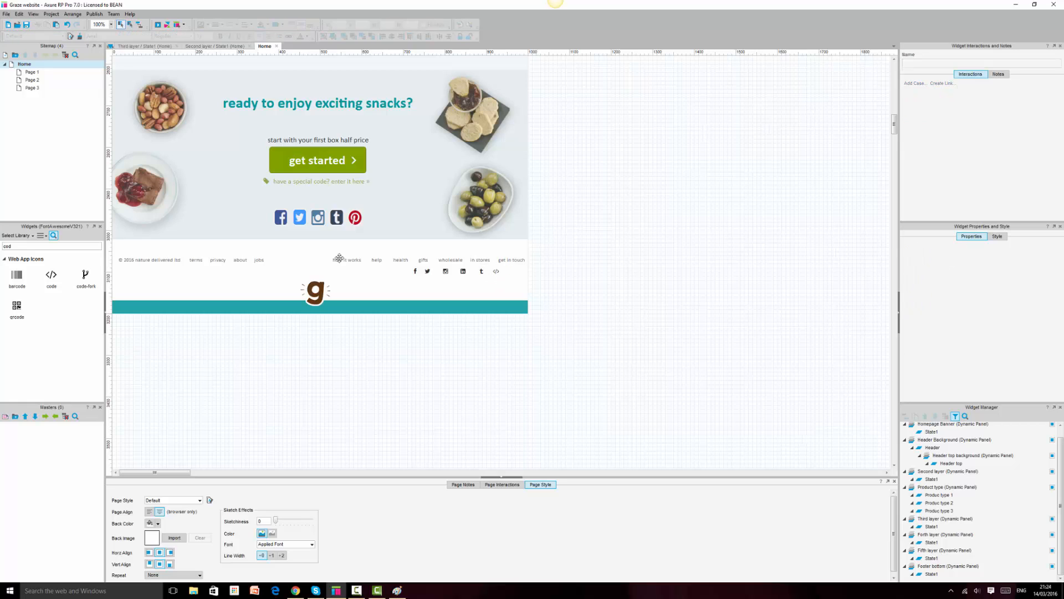
Select all six small footer icons and open their interaction styles for mouseover
left_click(414, 273)
left_click(428, 271, "ctrl")
left_click(447, 271, "ctrl")
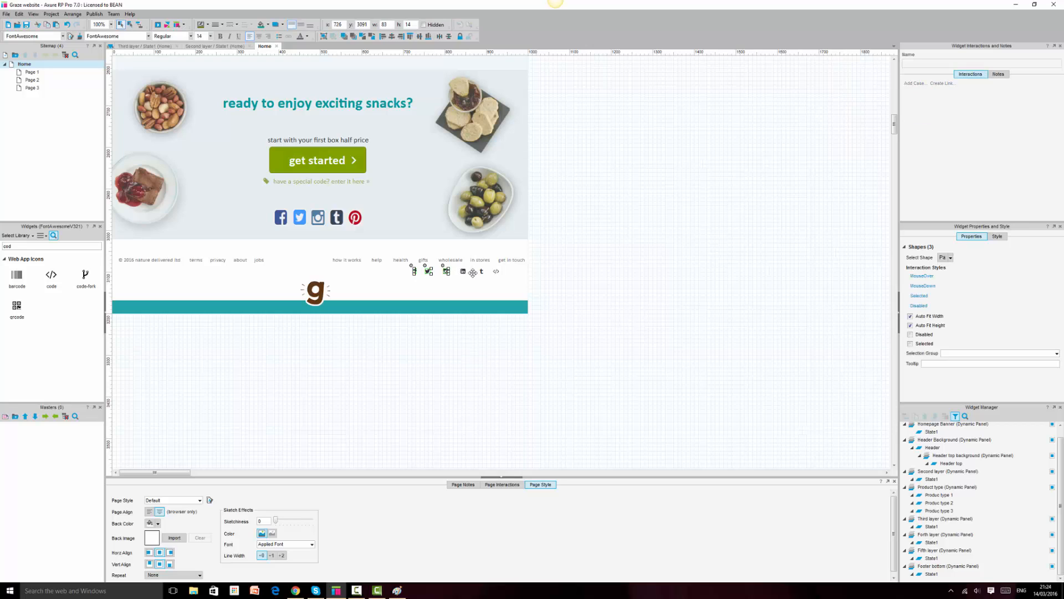
left_click(464, 271, "ctrl")
left_click(483, 272, "ctrl")
left_click(496, 271, "ctrl")
right_click(463, 272)
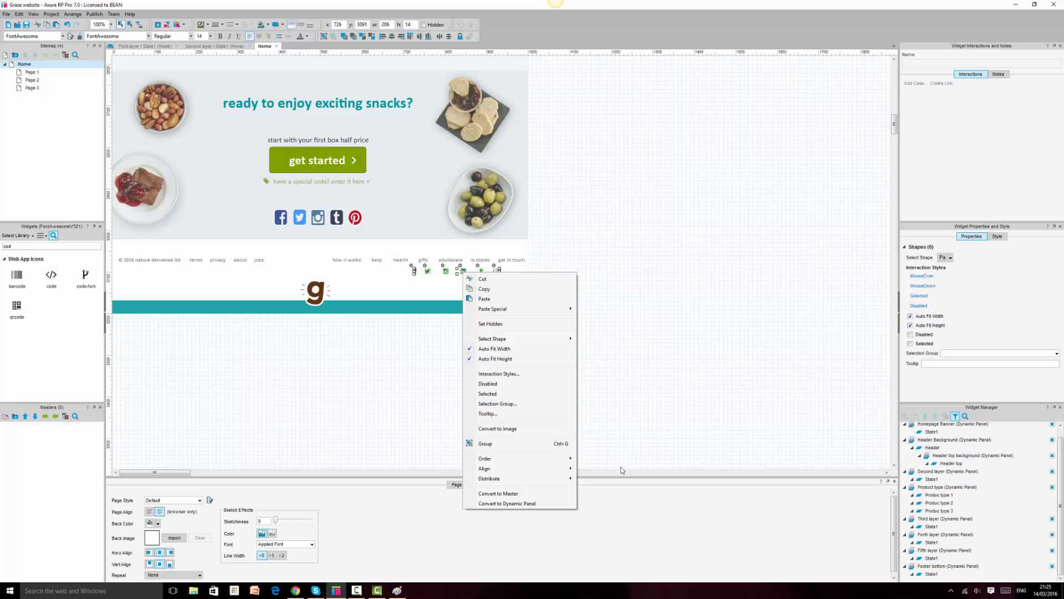
left_click(499, 374)
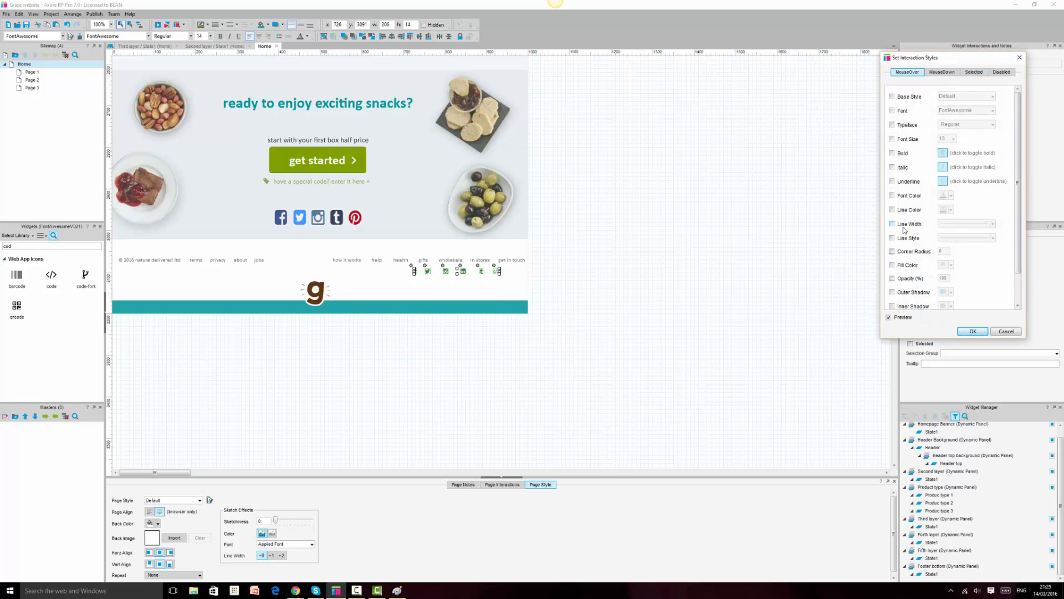
left_click(892, 266)
left_click(952, 266)
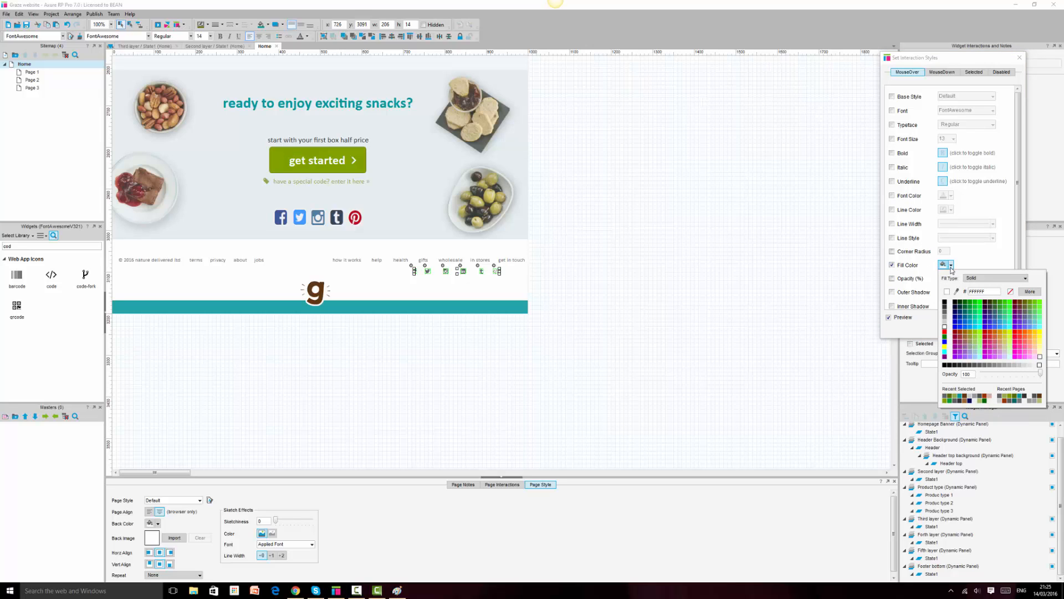
left_click(945, 307)
left_click(945, 303)
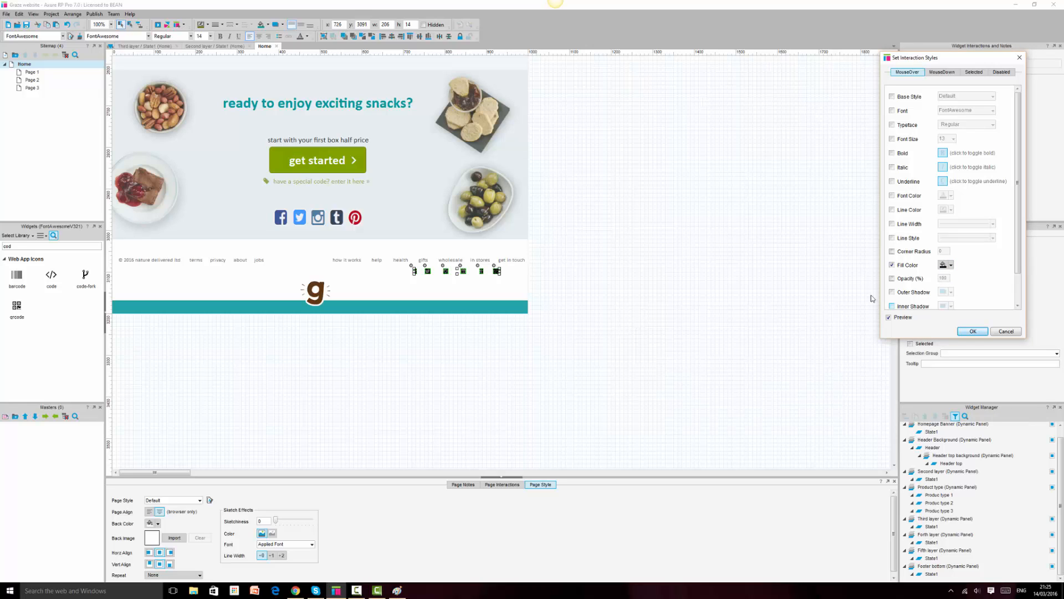
left_click(952, 265)
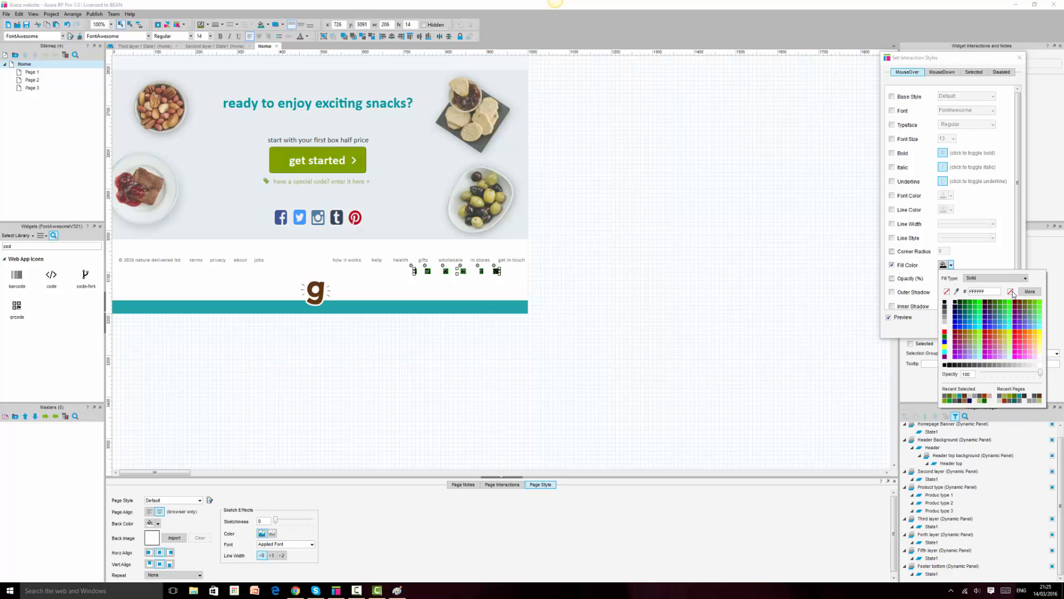
key("Return")
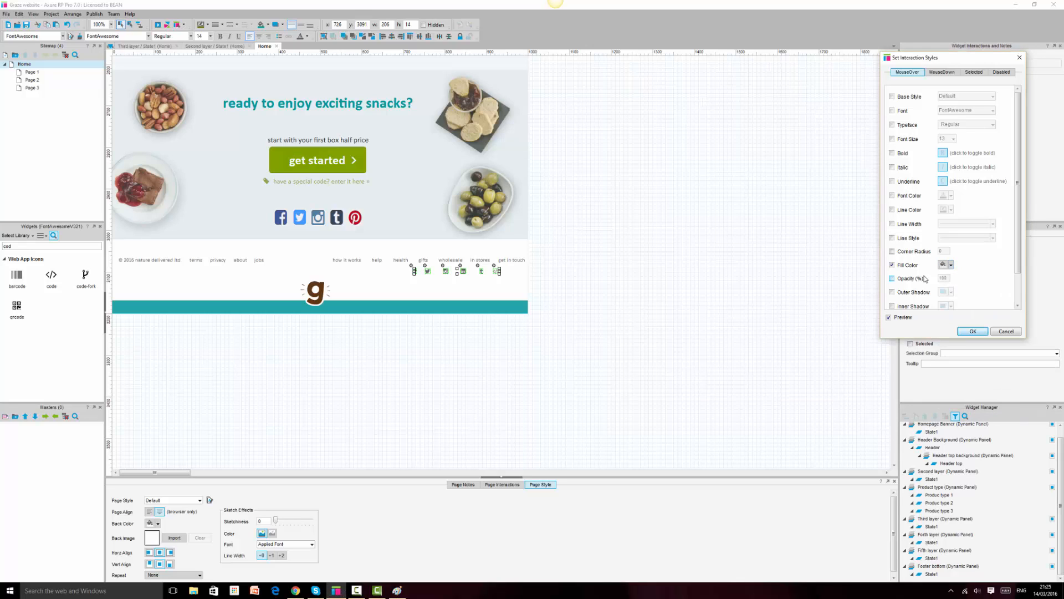
left_click(892, 266)
Set the mouseover font color of the six icons to black, #000000, and apply the style
left_click(892, 196)
left_click(951, 196)
left_click(945, 221)
left_click(966, 333)
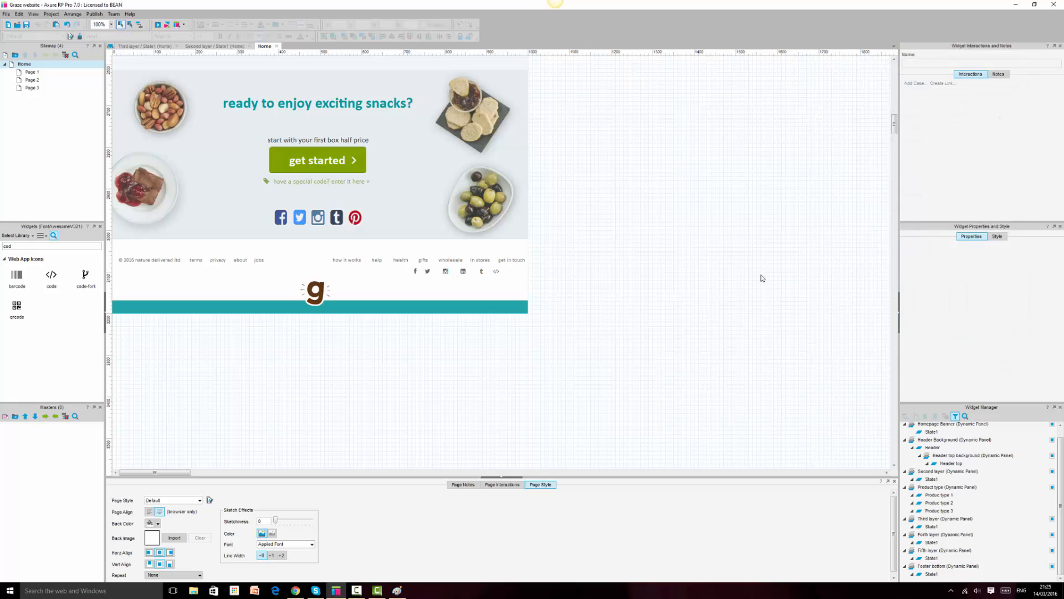
Nudge the footer's Instagram and LinkedIn icons left so they sit close behind the Twitter icon
left_click(448, 272)
left_click(446, 272)
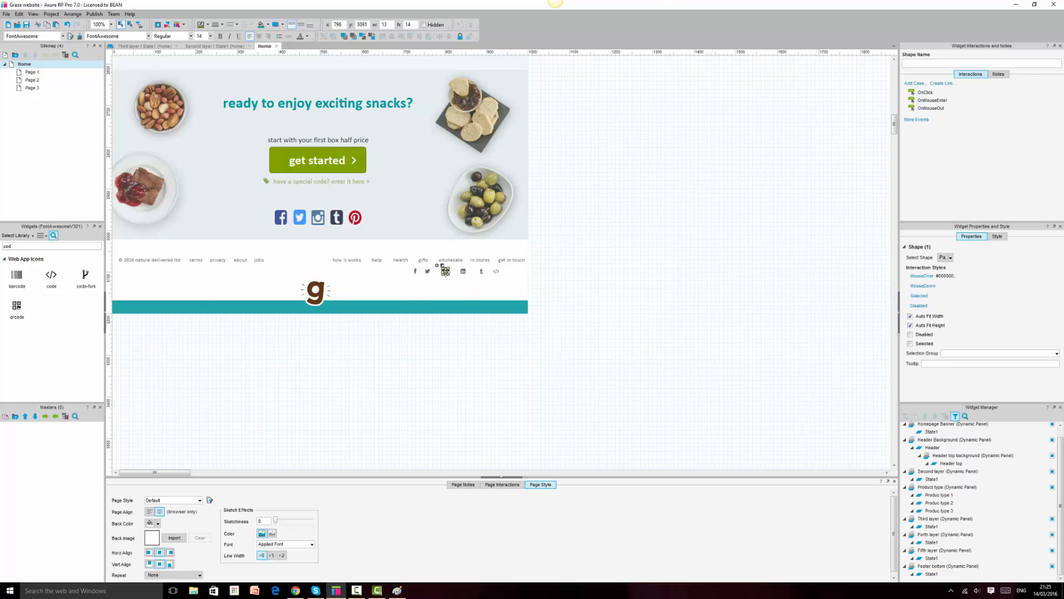
left_click_drag(445, 271, 463, 271)
key("Left")
key("Left")
key("Left")
key("Left")
key("Left")
key("Left")
key("Left")
key("Left")
key("Left")
key("Left")
key("Left")
key("Left")
key("Left")
key("Left")
key("Left")
key("Left")
key("Left")
key("Left")
key("Left")
key("Left")
Nudge the footer's tumblr icon left until it sits close beside the LinkedIn icon
left_click(481, 271)
key("Left")
key("Left")
key("Left")
key("Left")
key("Left")
key("Left")
key("Left")
key("Left")
key("Left")
key("Left")
key("Left")
key("Left")
key("Left")
key("Left")
key("Left")
key("Left")
key("Left")
key("Left")
key("Left")
key("Left")
key("Left")
key("Left")
key("Left")
key("Left")
key("Left")
key("Left")
key("Left")
key("Left")
key("Left")
key("Left")
key("Left")
key("Left")
key("Left")
Nudge the footer's code icon left until it sits close beside the tumblr icon
left_click(495, 272)
key("Left")
key("Left")
key("Left")
key("Left")
key("Left")
key("Left")
key("Left")
key("Left")
key("Left")
key("Left")
key("Left")
key("Left")
key("Left")
key("Left")
key("Left")
key("Left")
key("Left")
key("Left")
key("Left")
key("Left")
key("Left")
key("Left")
key("Left")
key("Left")
key("Left")
key("Left")
key("Left")
key("Left")
key("Left")
key("Left")
key("Left")
key("Left")
key("Left")
key("Left")
key("Left")
key("Left")
key("Left")
key("Left")
key("Left")
key("Left")
Select only the six small social icons, excluding the footer text, and distribute them horizontally
left_click(563, 268)
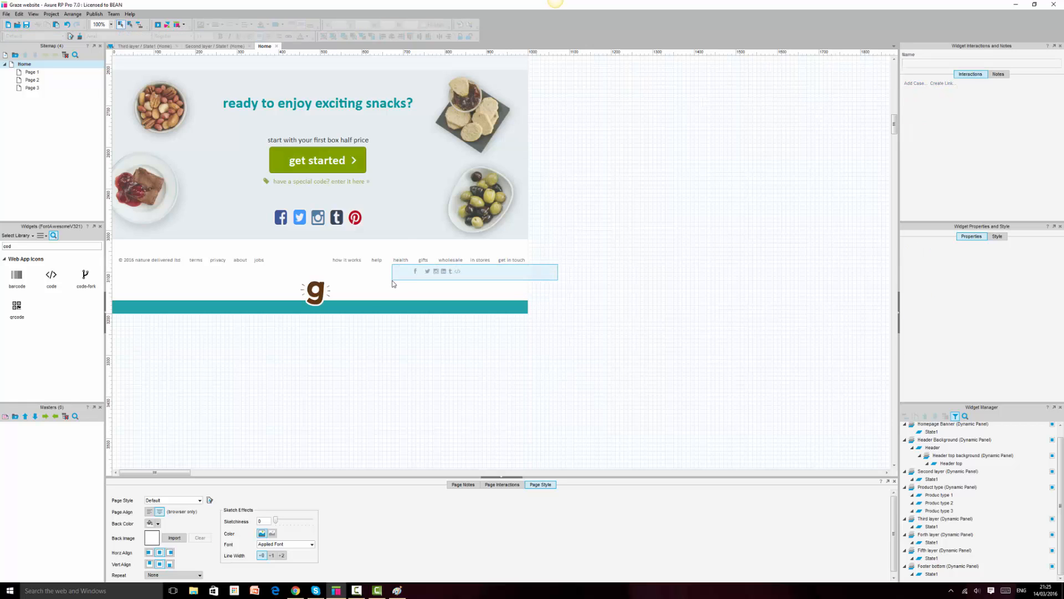
left_click(500, 281)
left_click(495, 278, "ctrl")
left_click(483, 262, "ctrl")
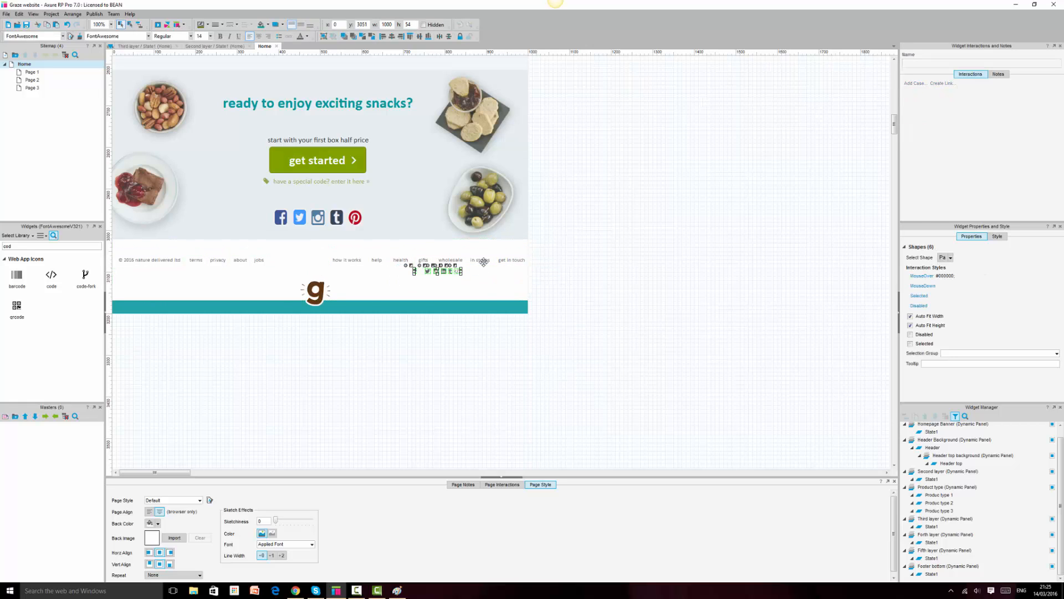
left_click(438, 38)
Move the six icons under the last footer links to x 880, y 3099, checking against the live Graze footer
left_click_drag(431, 275, 483, 282)
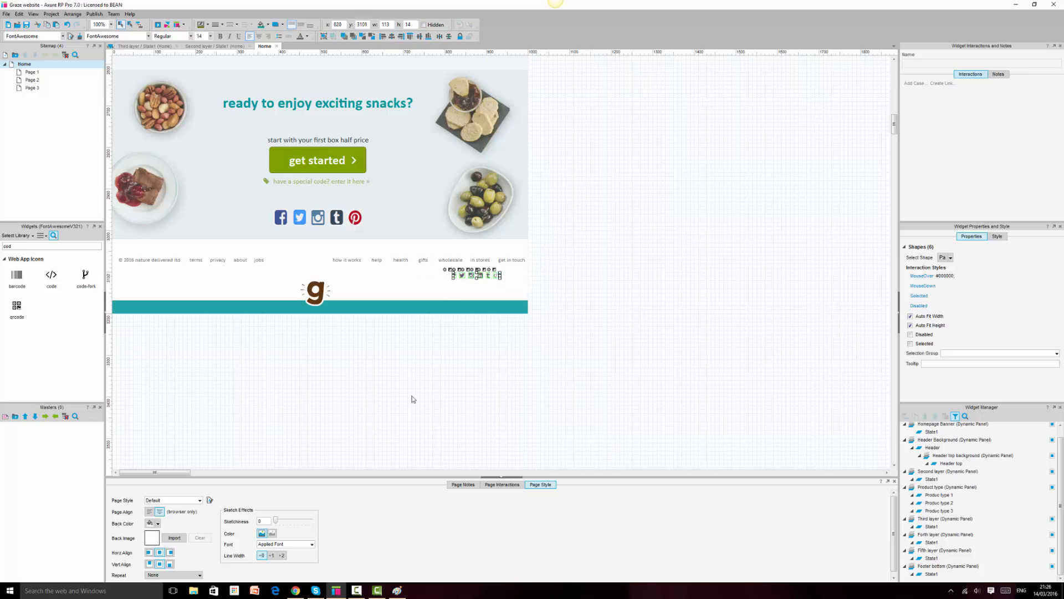
left_click(295, 590)
left_click(297, 591)
left_click_drag(501, 280, 506, 277)
key("Up")
key("Up")
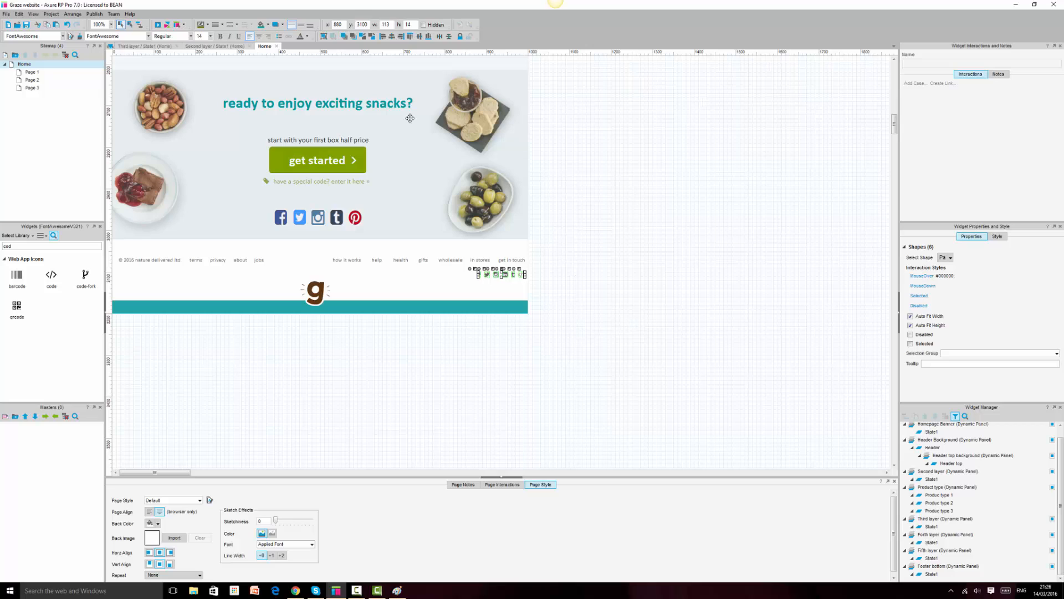
left_click(667, 228)
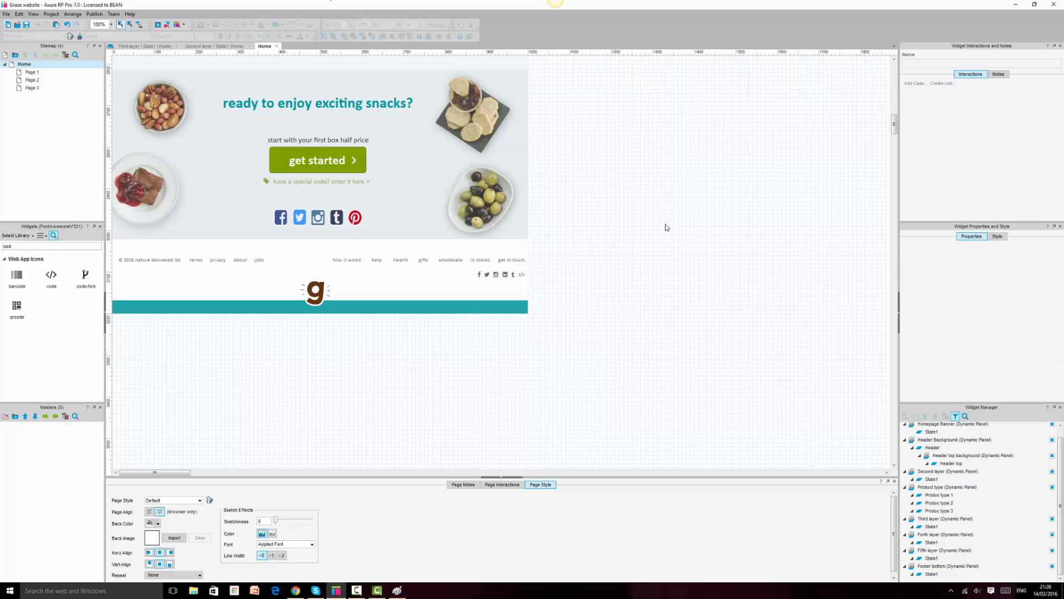
left_click(496, 275)
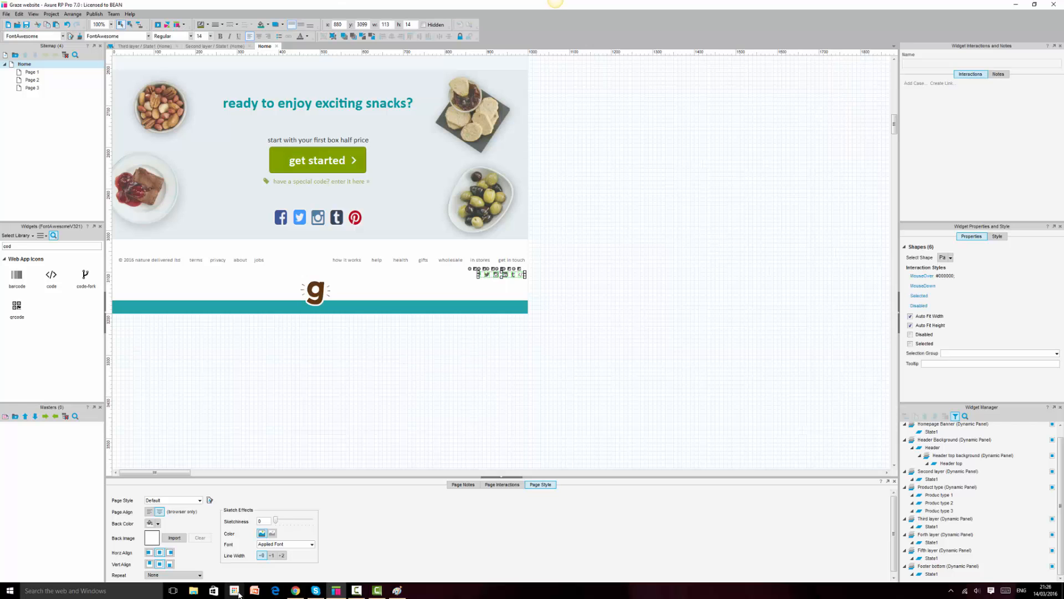
Move the six small footer social icons up to y 3091, then compare their position with the live Graze footer in Chrome
left_click(292, 591)
left_click(289, 592)
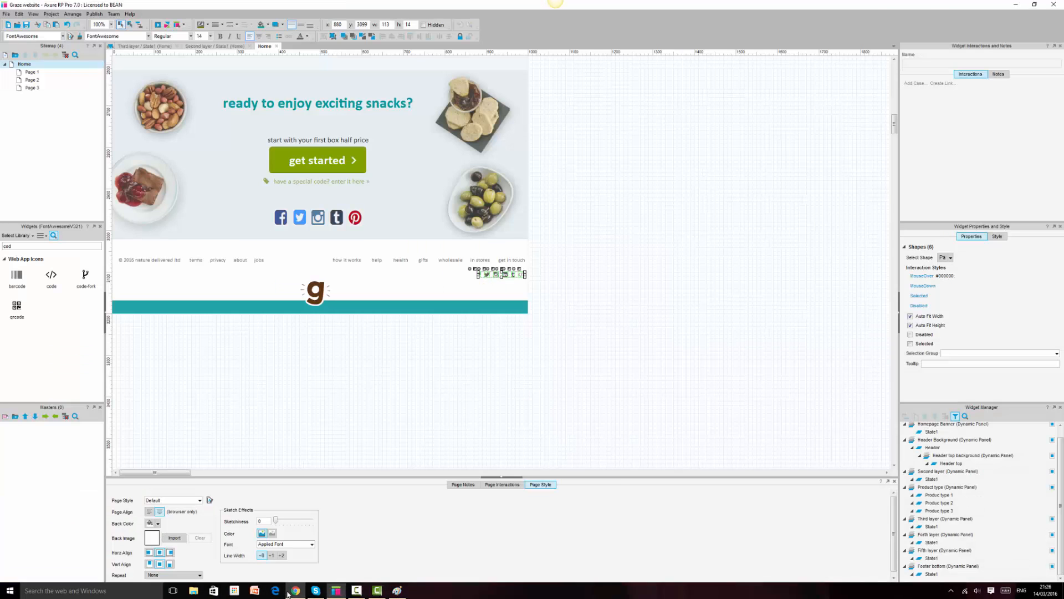
key("Up")
key("Up")
key("Up")
key("Up")
key("Up")
key("Up")
key("Up")
key("Up")
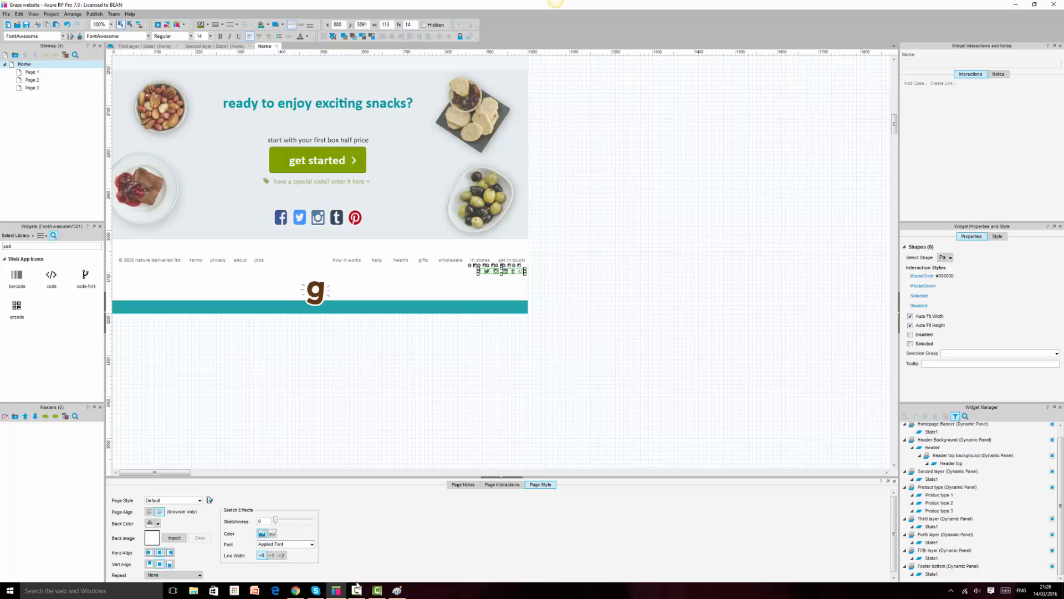
left_click(297, 591)
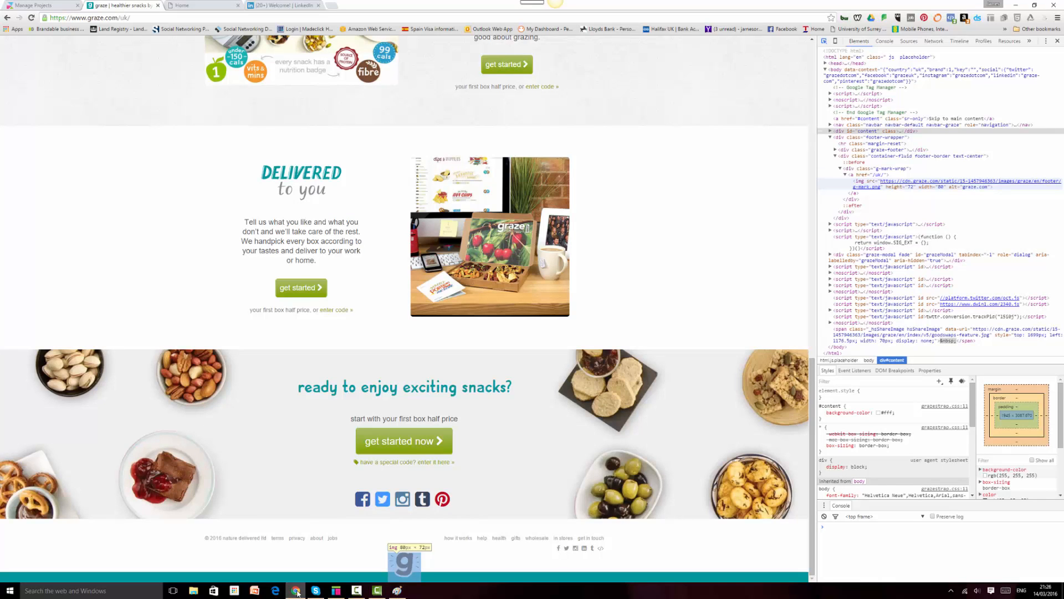
left_click(296, 592)
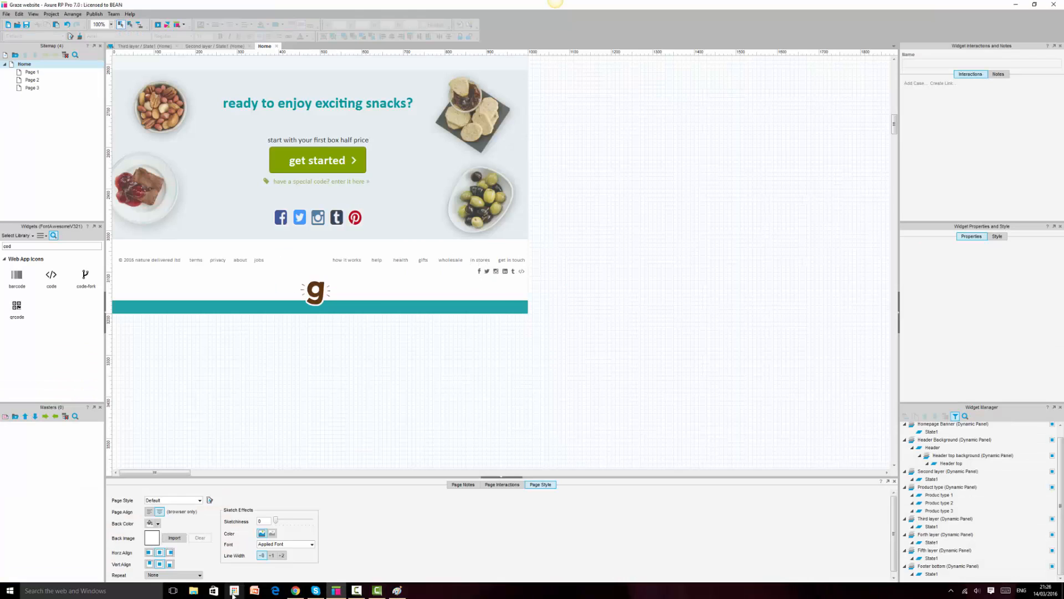
Preview the prototype in the browser without its sitemap and compare its footer with the live Graze page, closing the developer tools there
left_click(276, 590)
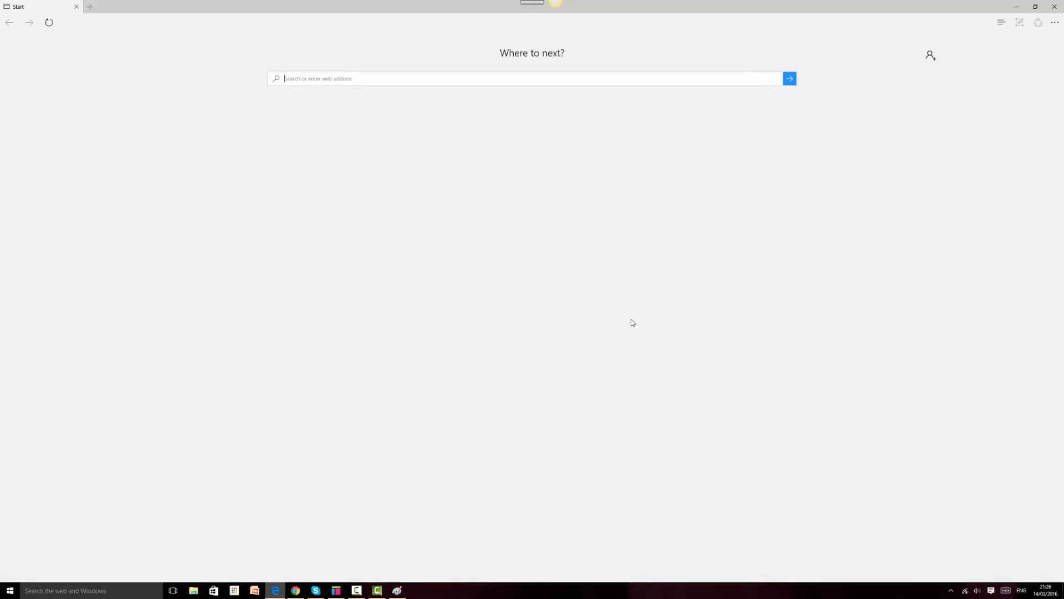
left_click(1055, 7)
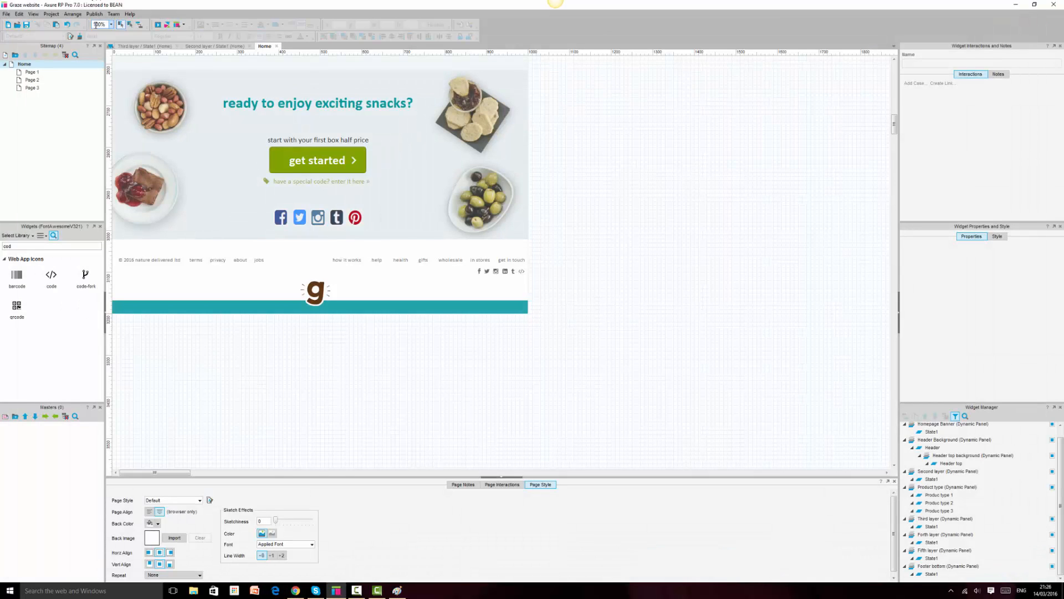
left_click(158, 25)
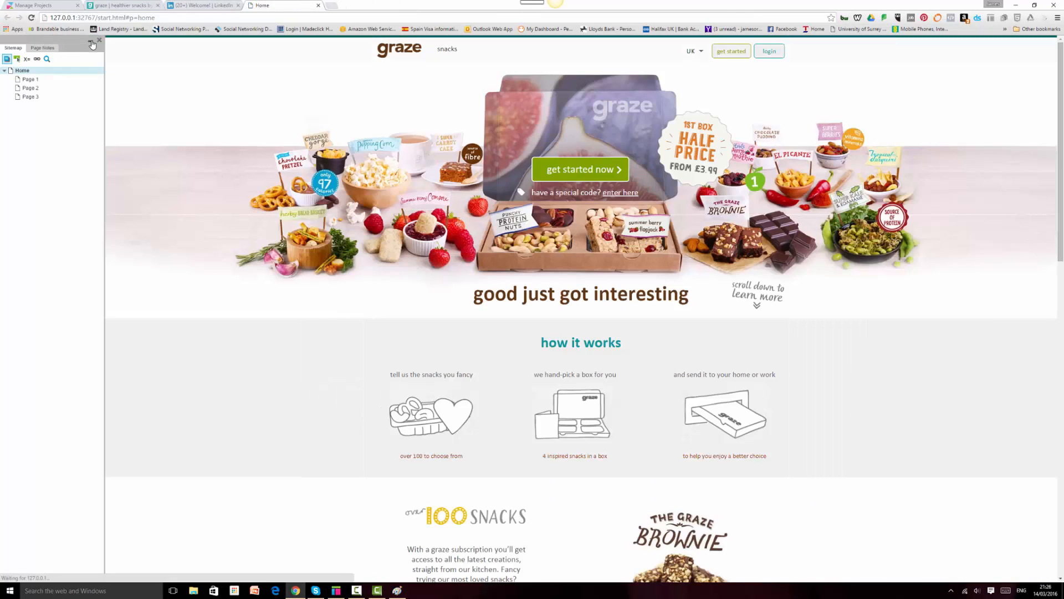
left_click(93, 39)
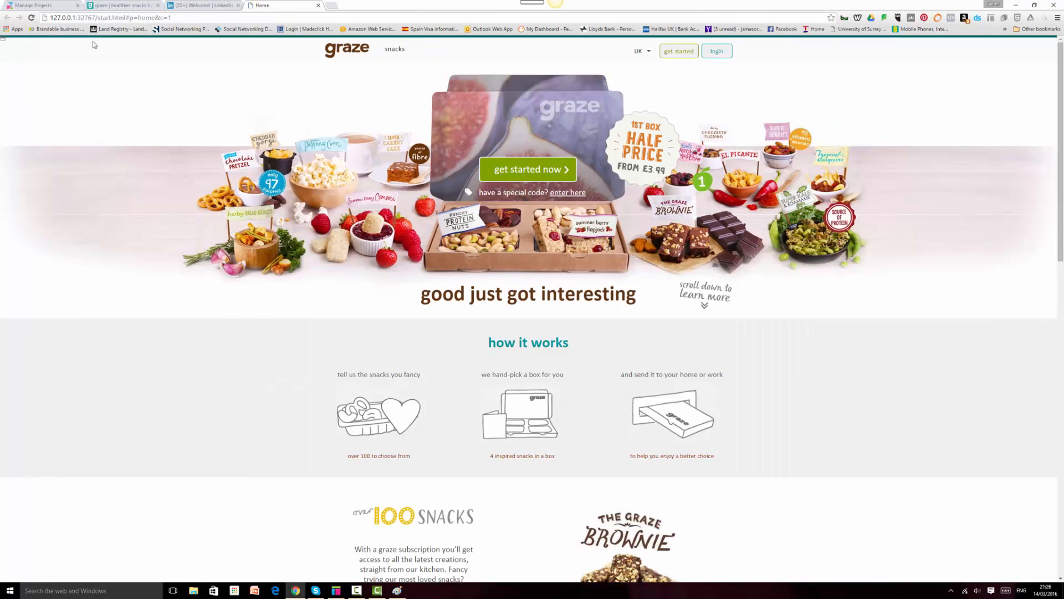
left_click_drag(1059, 50, 1059, 366)
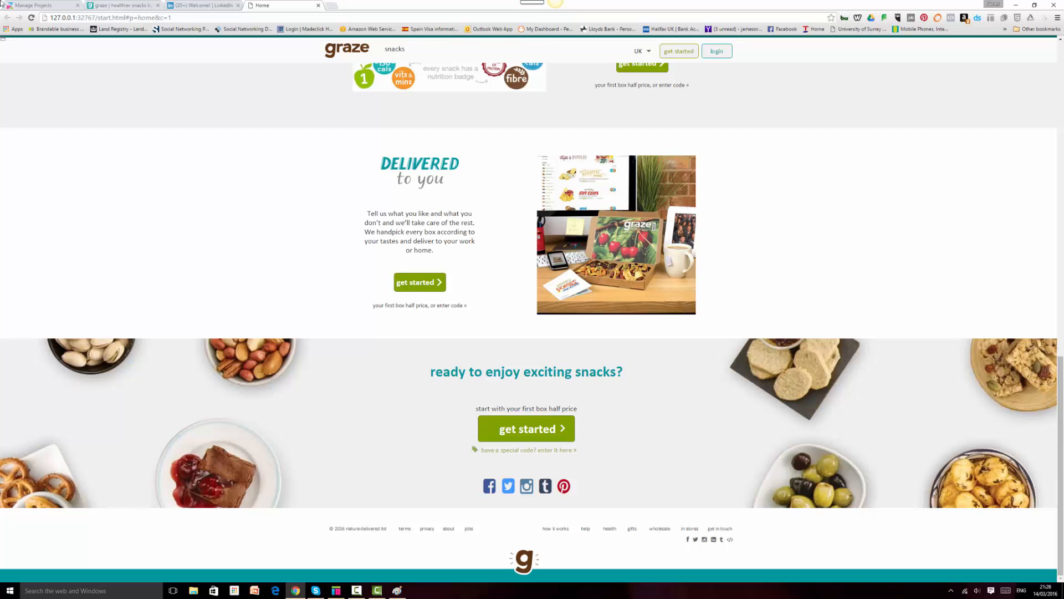
left_click(122, 5)
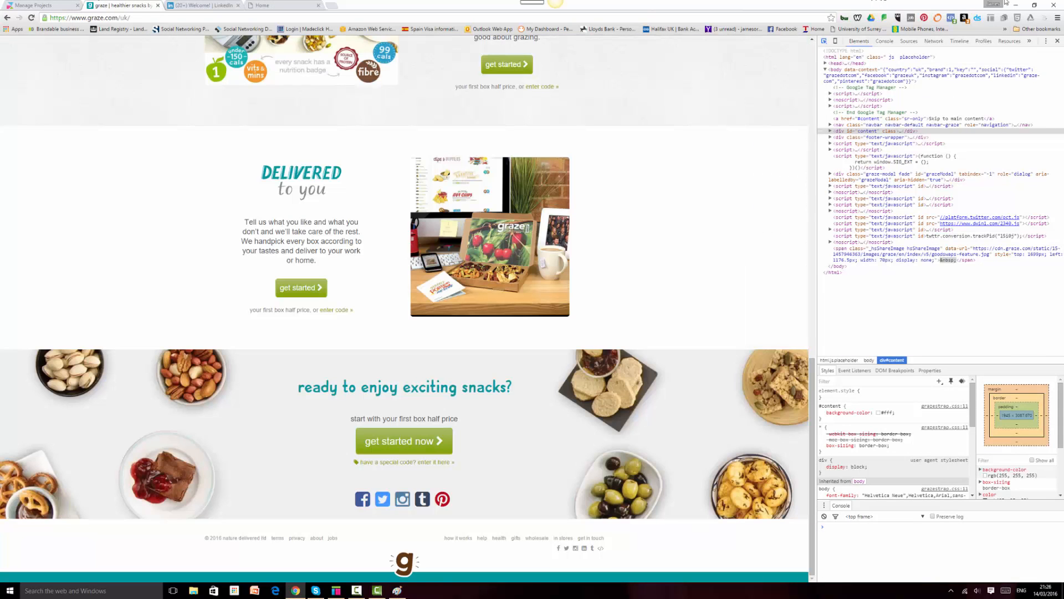
key("F12")
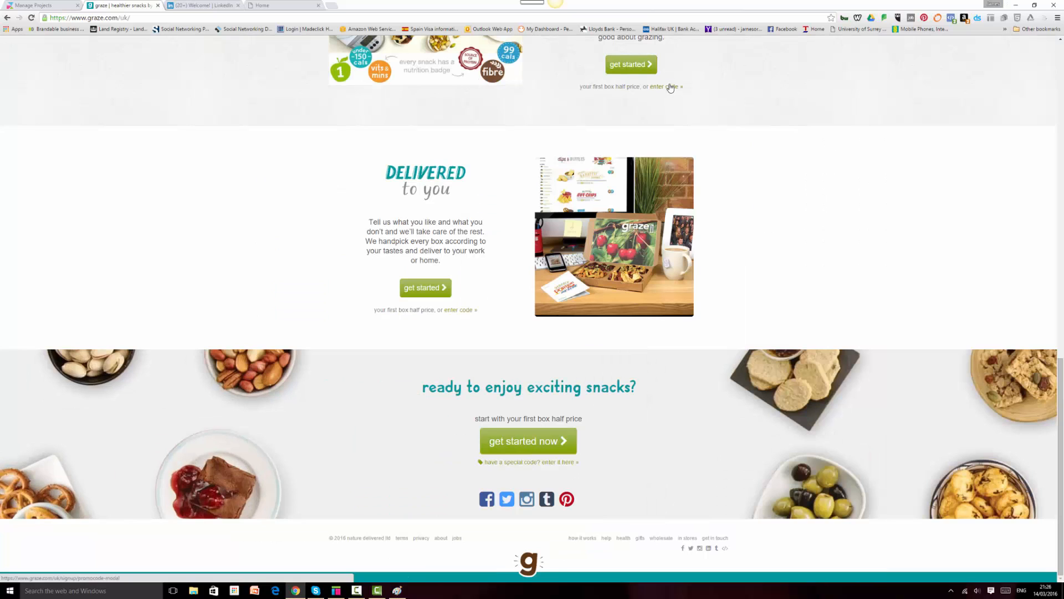
Examine the popup that the special code and enter code links open on the live Graze page, closing it each time
left_click(564, 463)
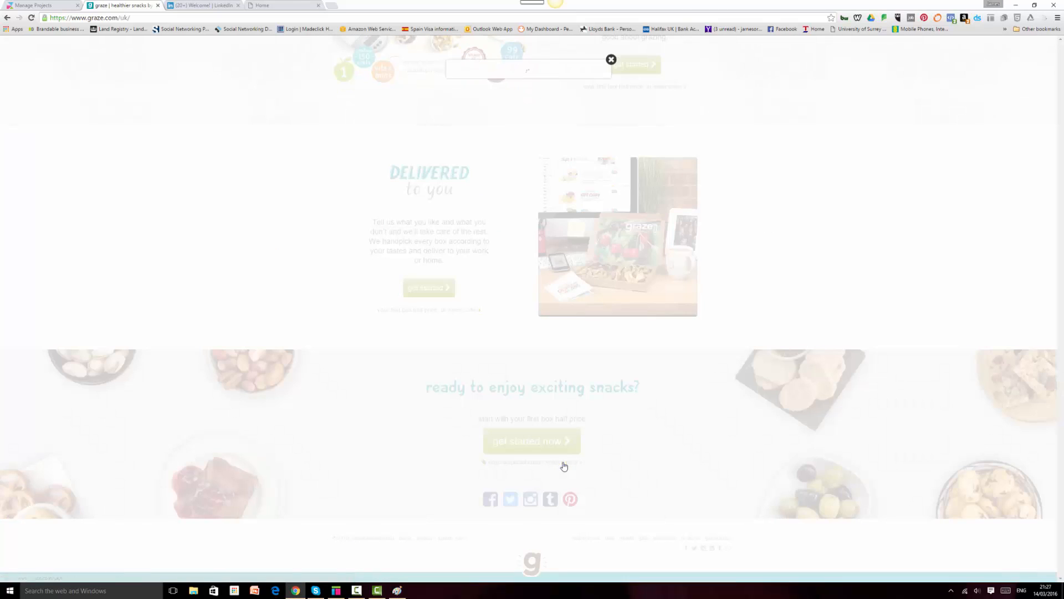
left_click(621, 61)
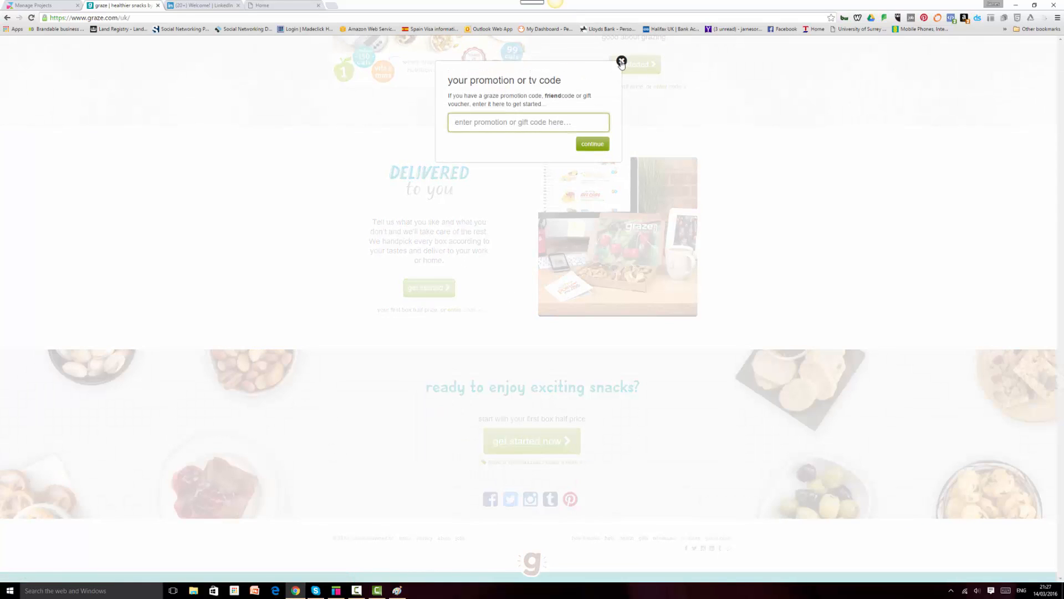
left_click(622, 61)
scroll(656, 91, "up", 9)
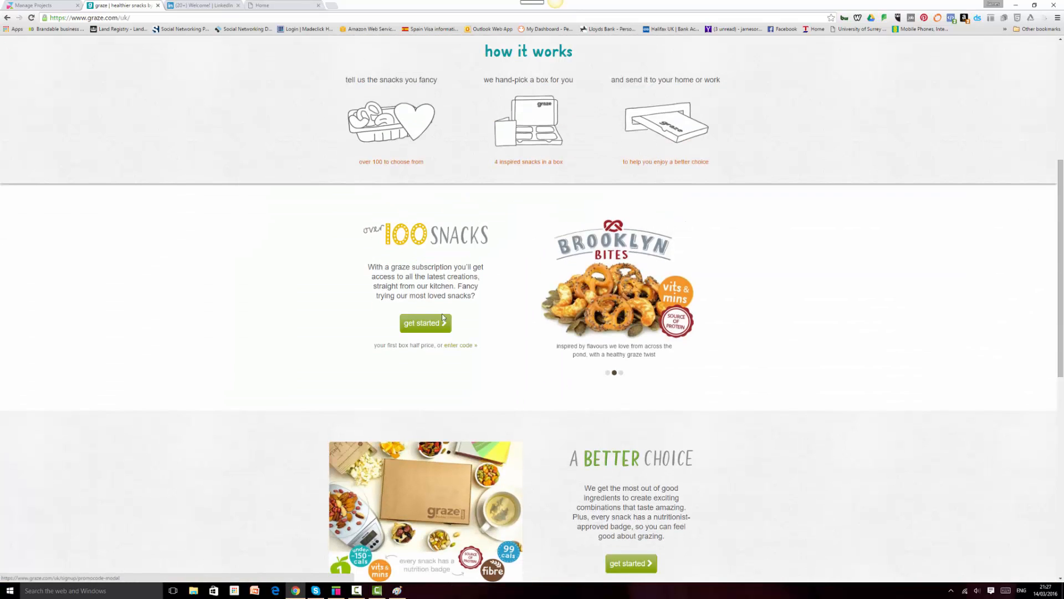
left_click(465, 346)
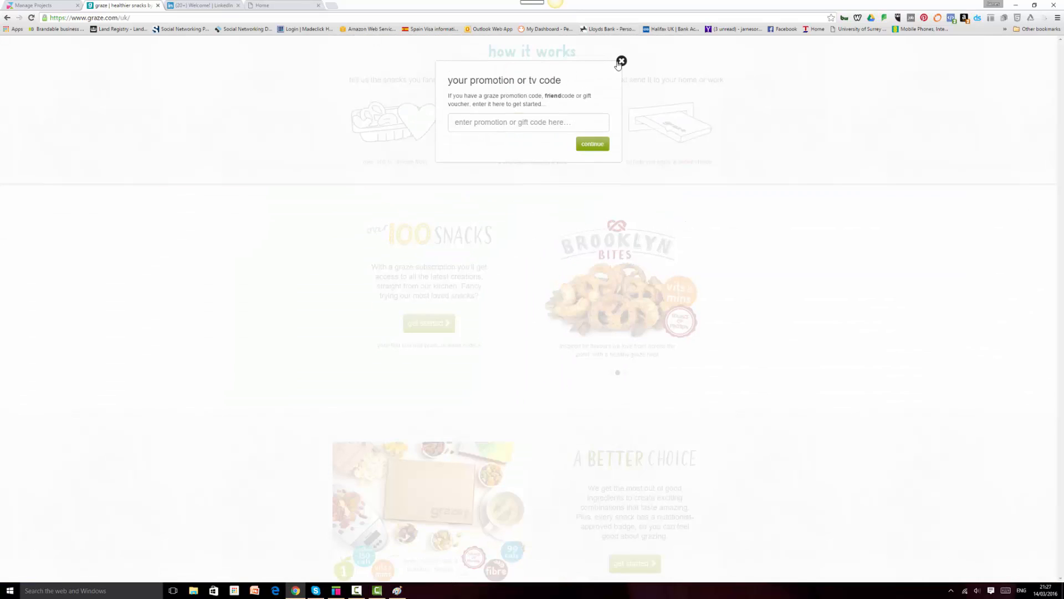
left_click(622, 60)
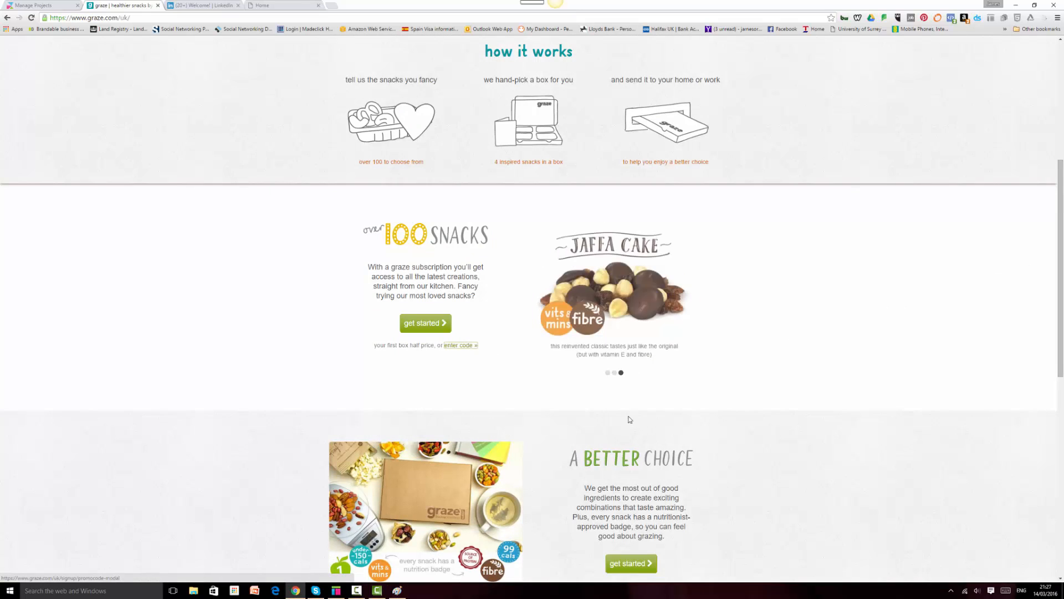
left_click(465, 340)
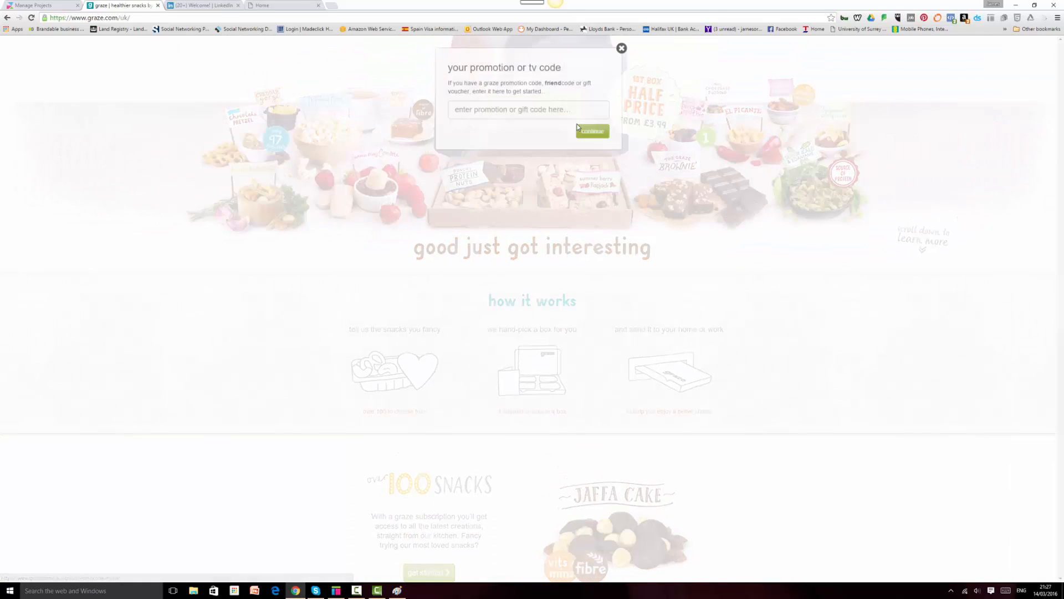
left_click(621, 61)
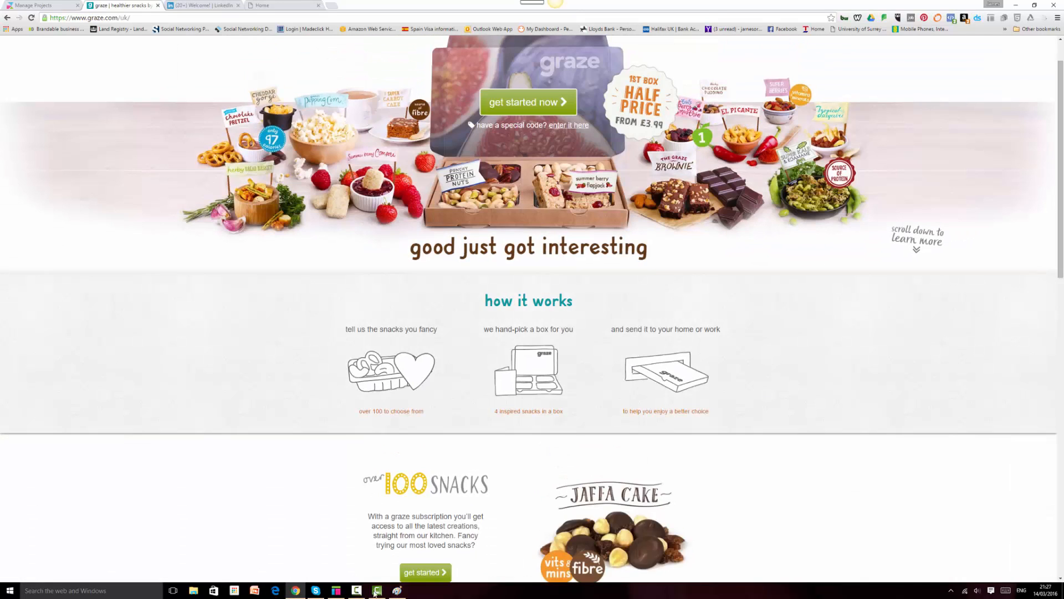
Switch to Axure and change the widget library from FontAwesome to Default
left_click(339, 592)
scroll(677, 274, "up", 6)
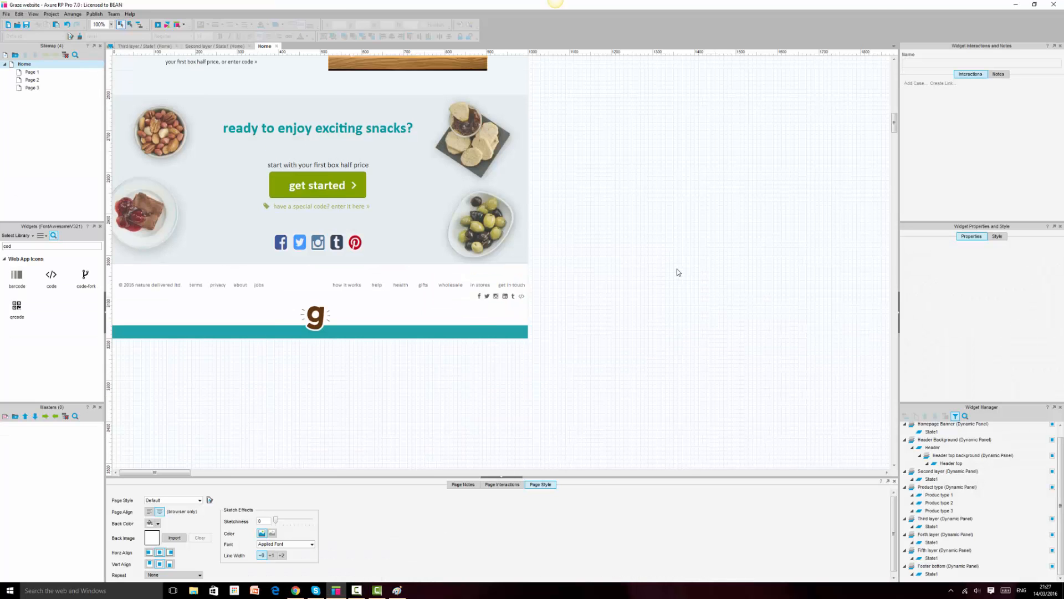
scroll(662, 263, "up", 15)
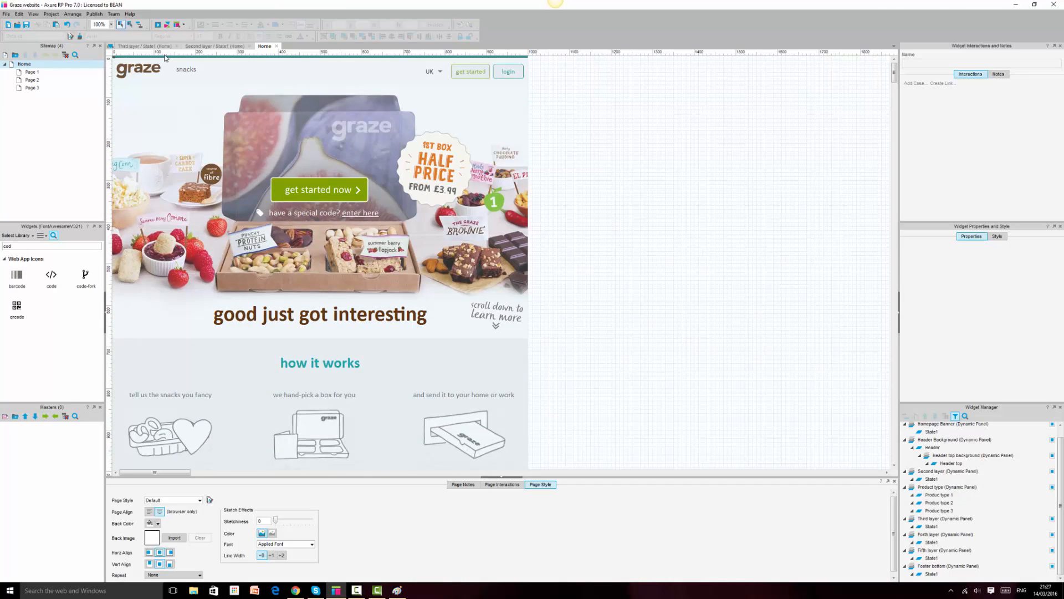
left_click(32, 235)
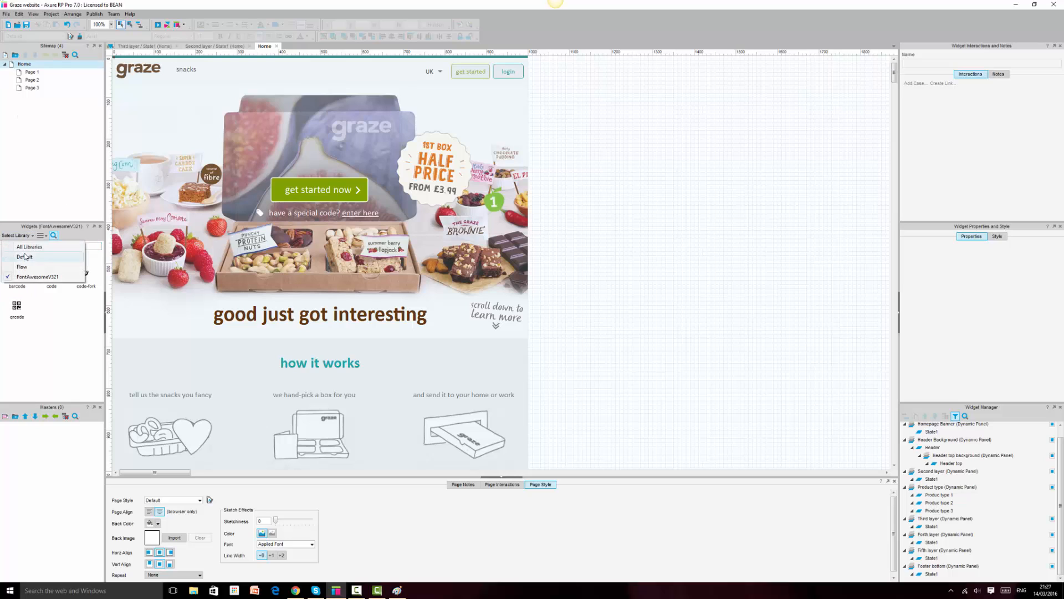
left_click(37, 246)
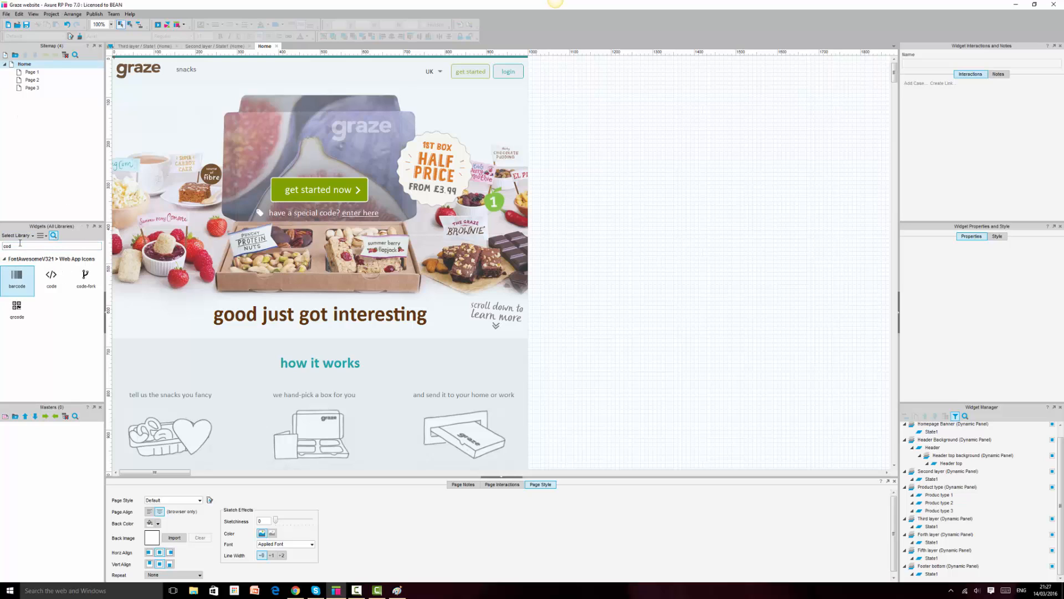
left_click(22, 235)
left_click(28, 261)
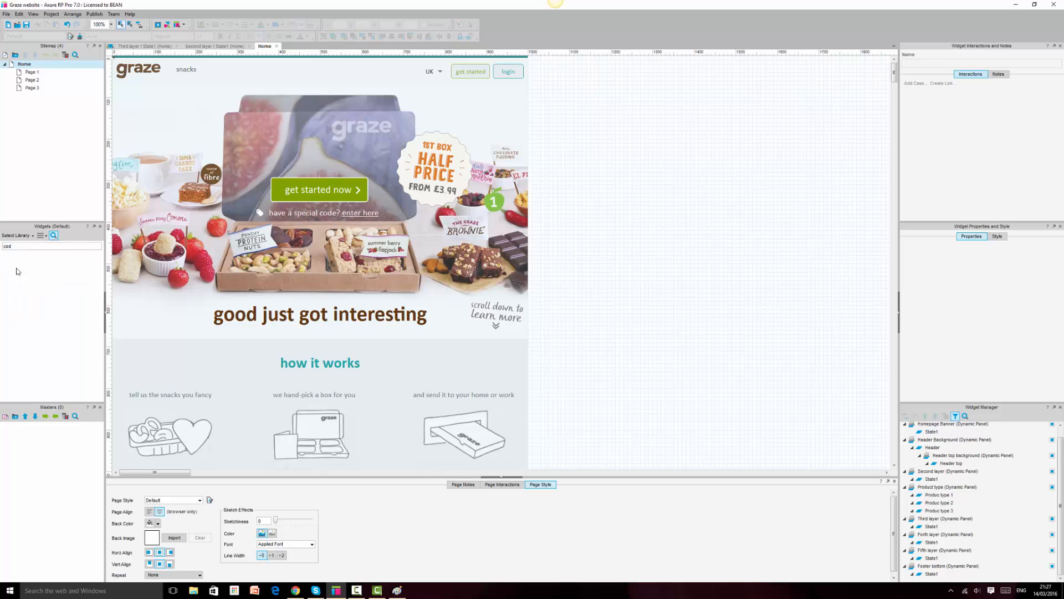
Clear the widget search and place a Rectangle on the empty canvas beside the page header at about x 1120, y 222
left_click(27, 247)
type("d")
key("BackSpace")
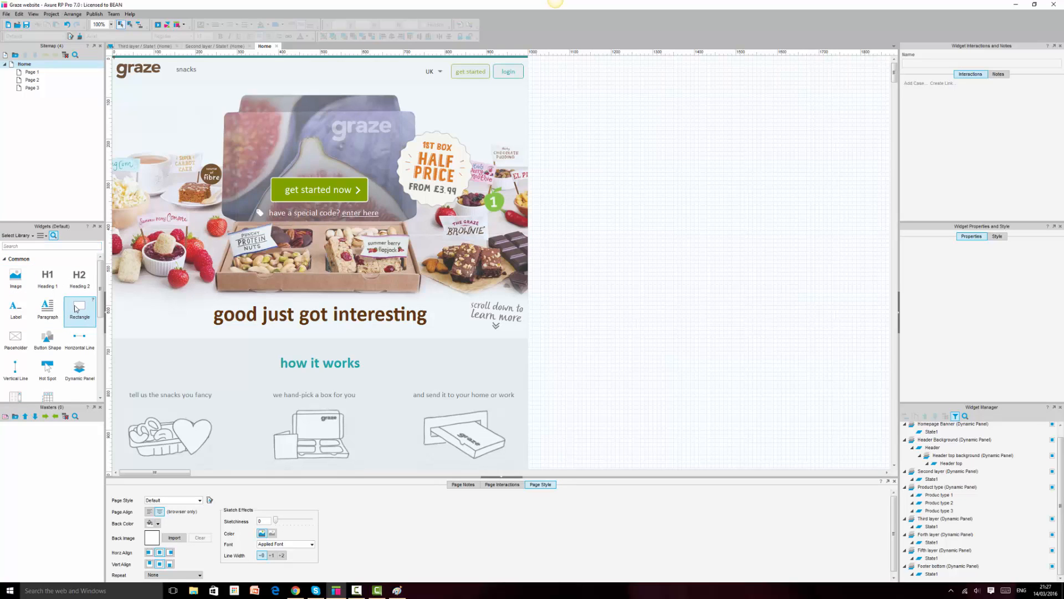
left_click_drag(80, 306, 580, 148)
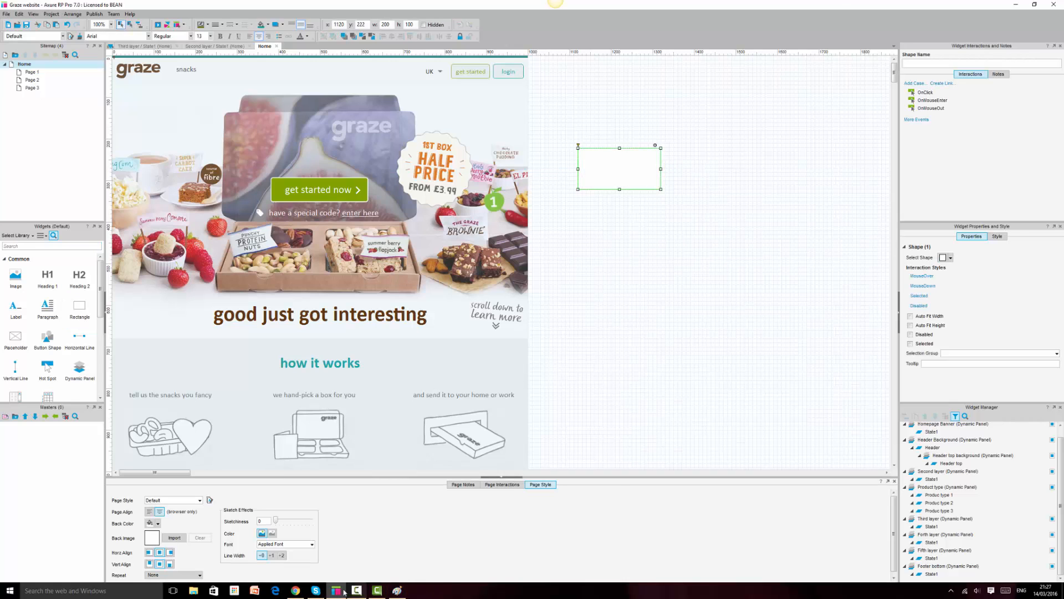
Switch to the live Graze page in Chrome, open the promotion code popup, and inspect its dimensions with the developer tools' element picker
left_click(295, 590)
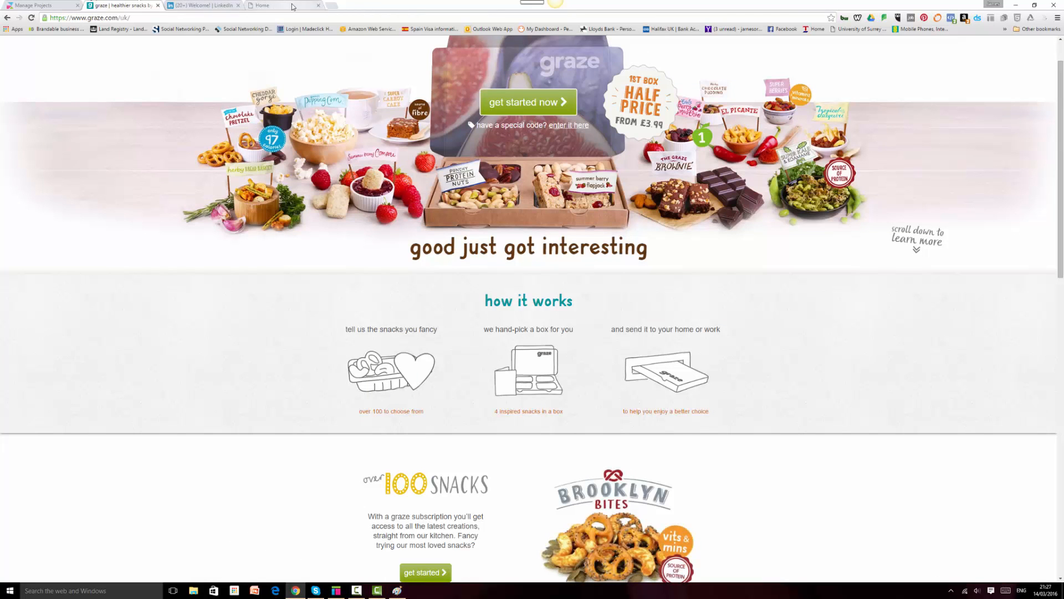
left_click_drag(286, 5, 222, 5)
left_click(139, 5)
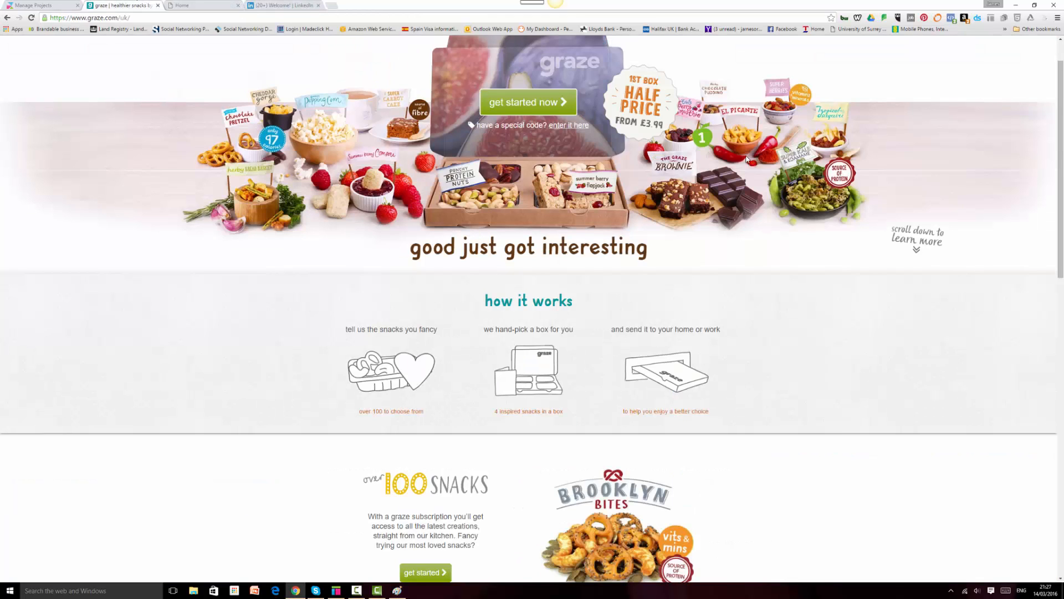
right_click(973, 328)
left_click(993, 432)
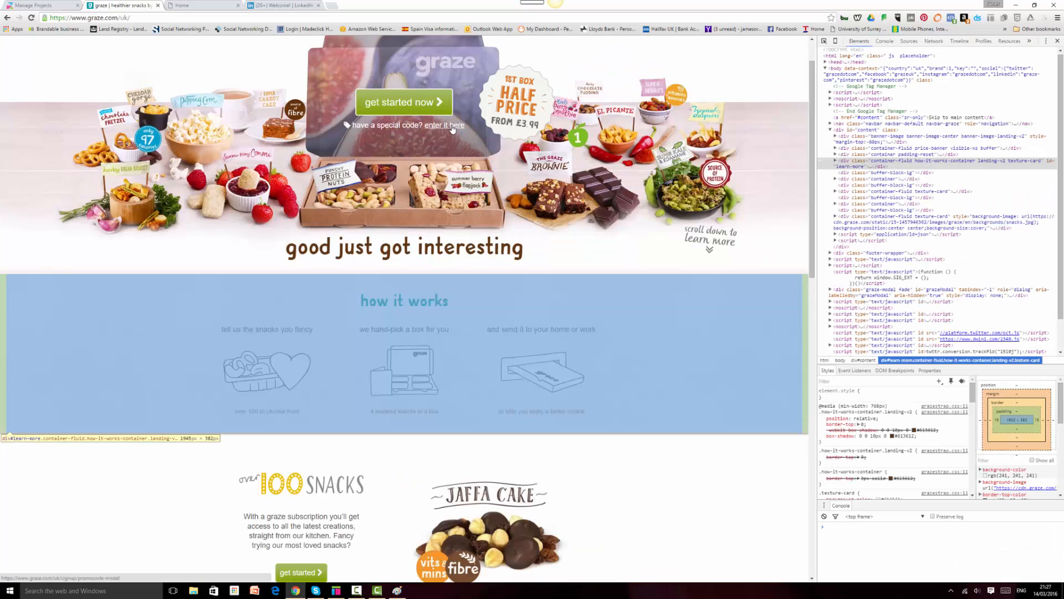
left_click(449, 125)
left_click(824, 41)
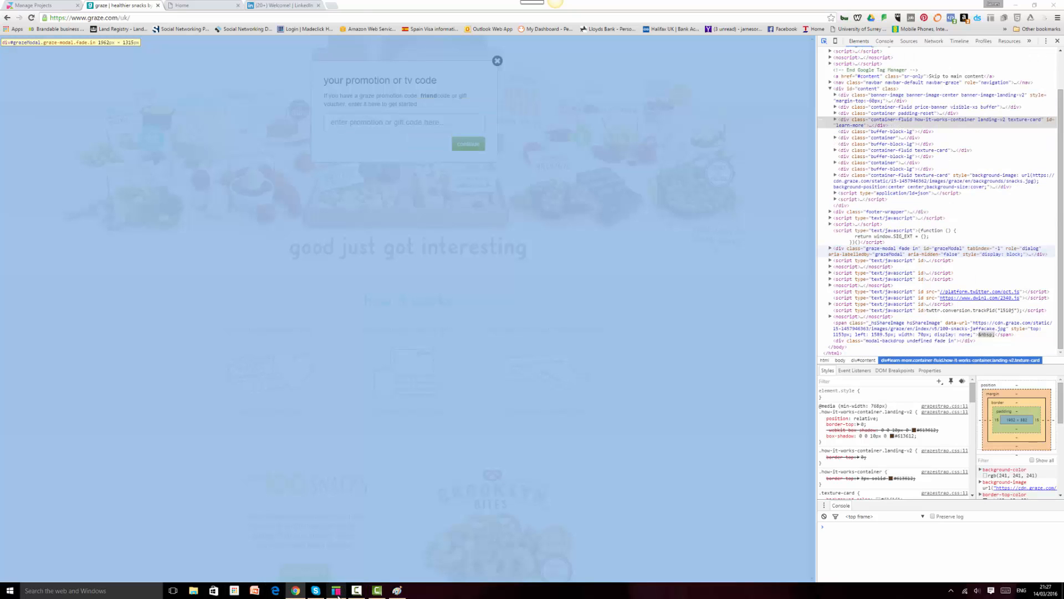
Switch to Axure and set the new rectangle's width to 448 and height to 228
left_click(337, 592)
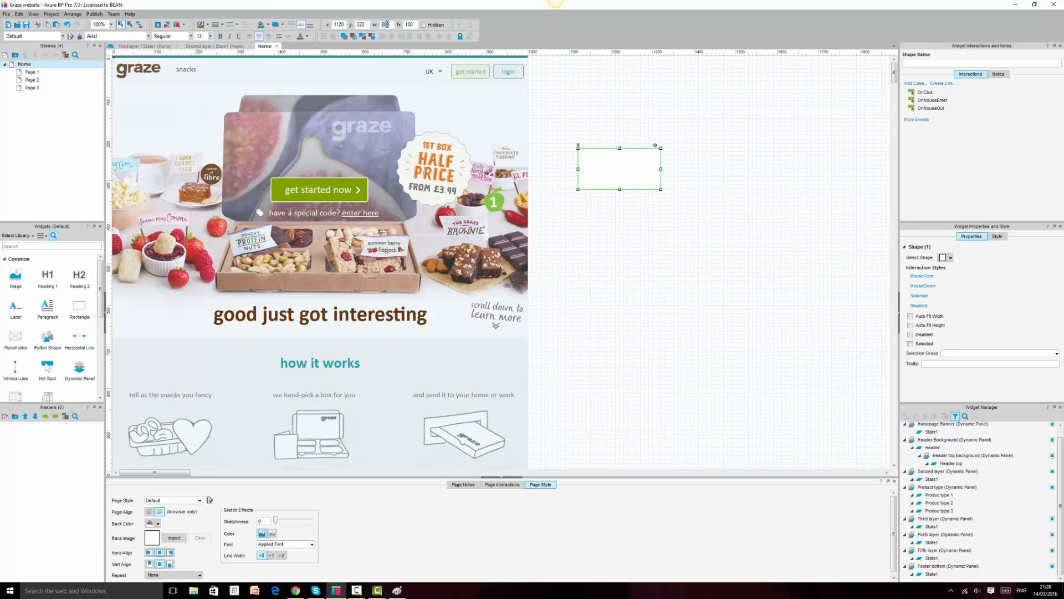
type("448")
key("Tab")
type("228")
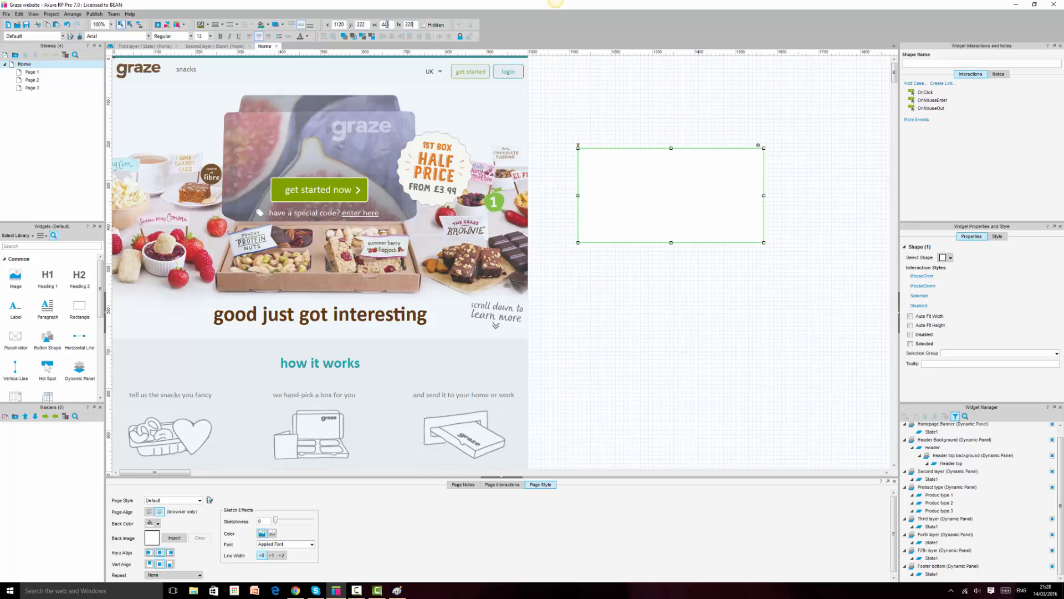
Check the popup header's size on the live page, then increase the Axure rectangle's height to cover the whole popup
left_click(295, 591)
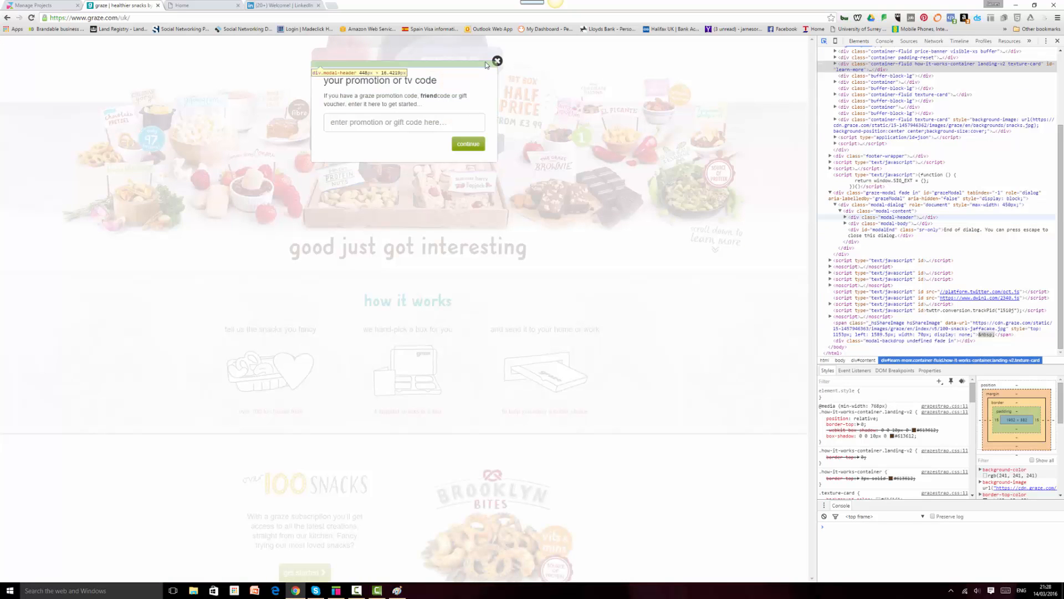
key("alt+Tab")
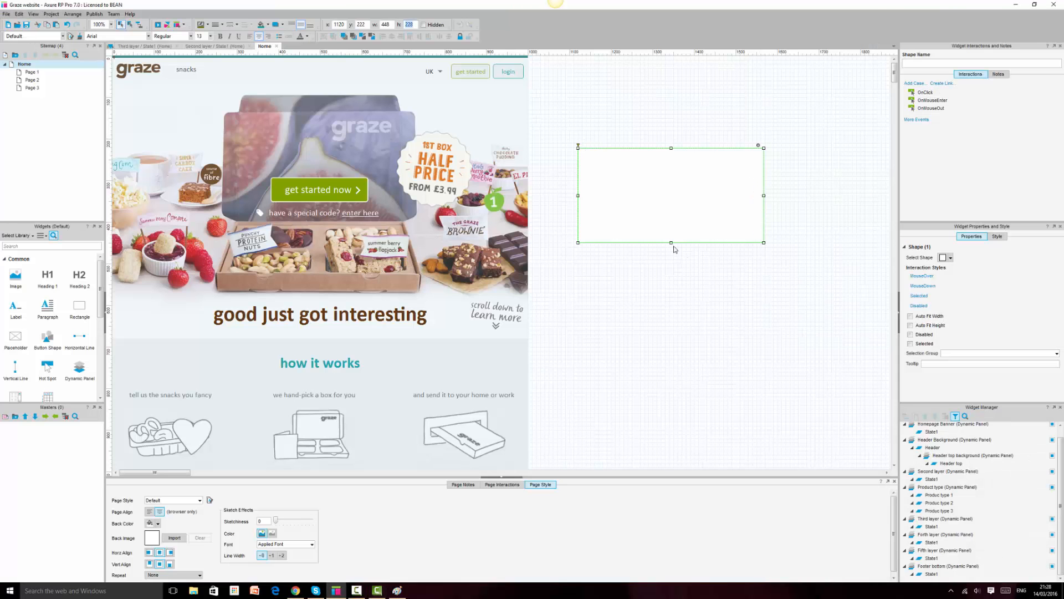
left_click_drag(671, 243, 671, 242)
left_click(415, 24)
key("Return")
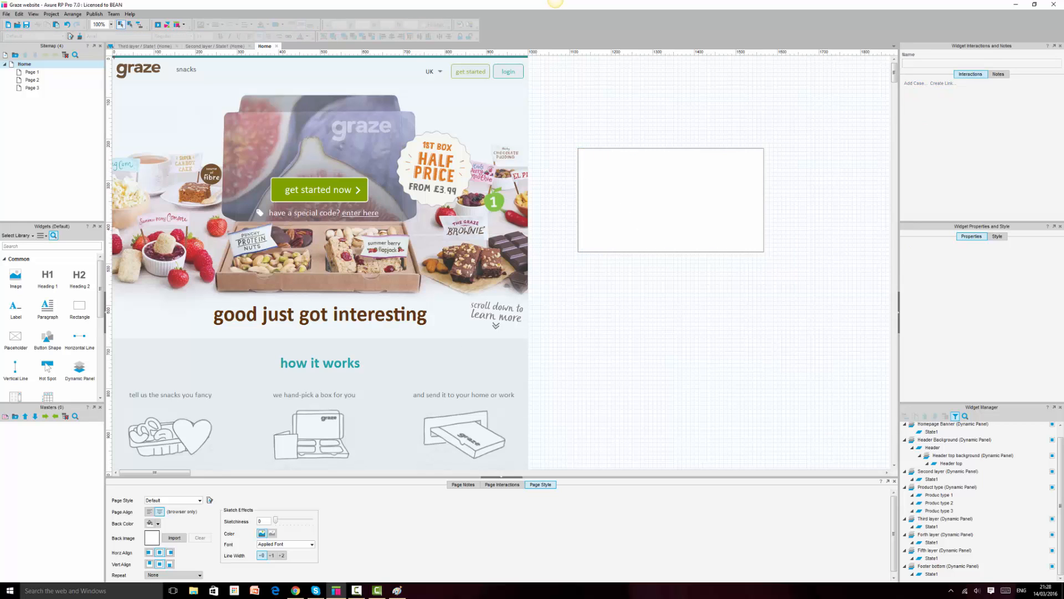
Compare with the live popup in Chrome, then give the Axure popup rectangle a corner radius of 5 and a green border
left_click(296, 590)
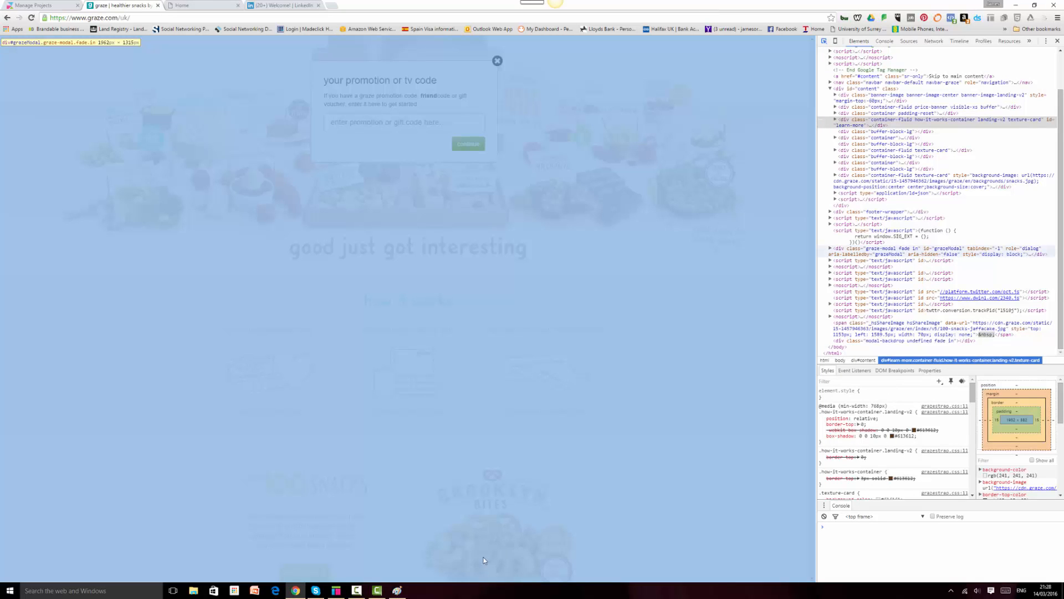
left_click(336, 590)
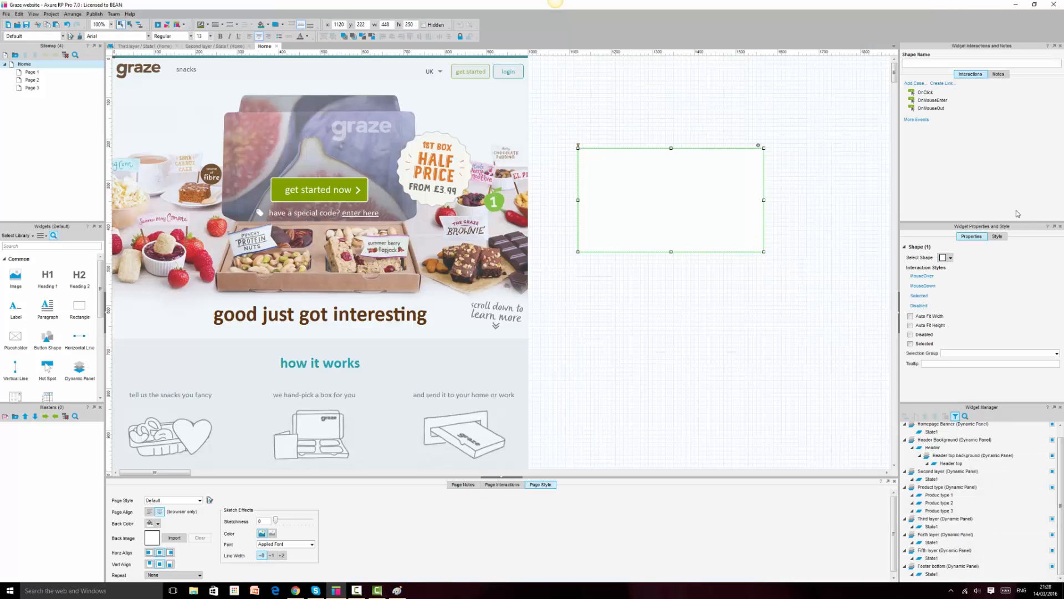
left_click(998, 236)
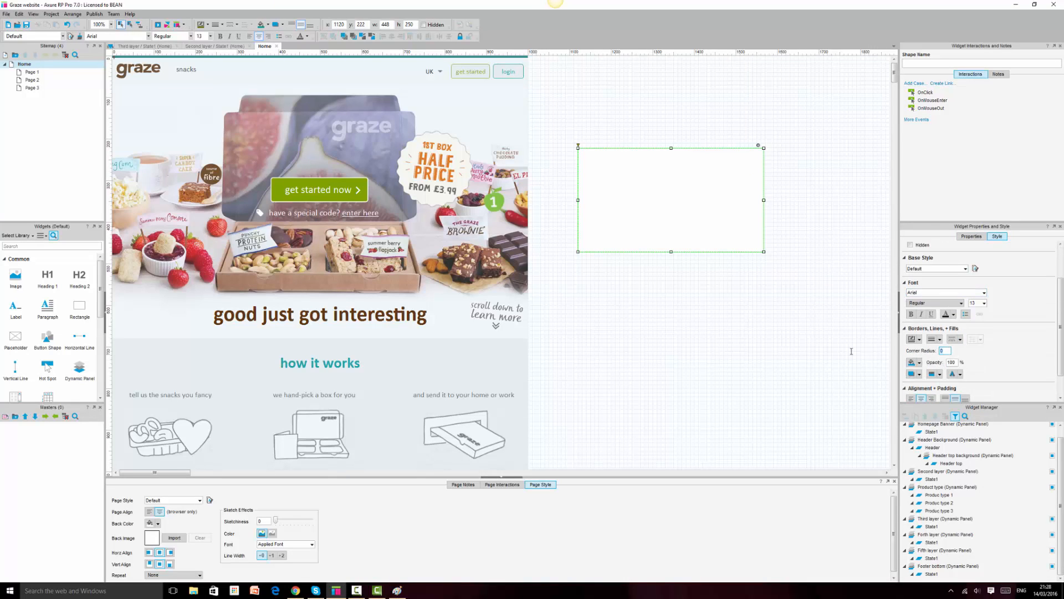
left_click(721, 353)
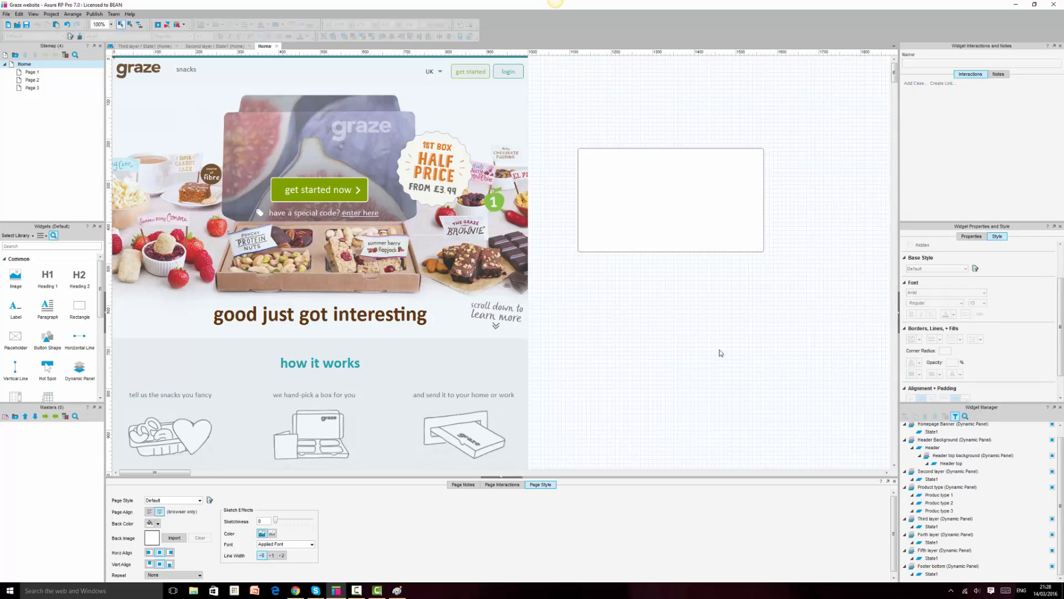
left_click(668, 190)
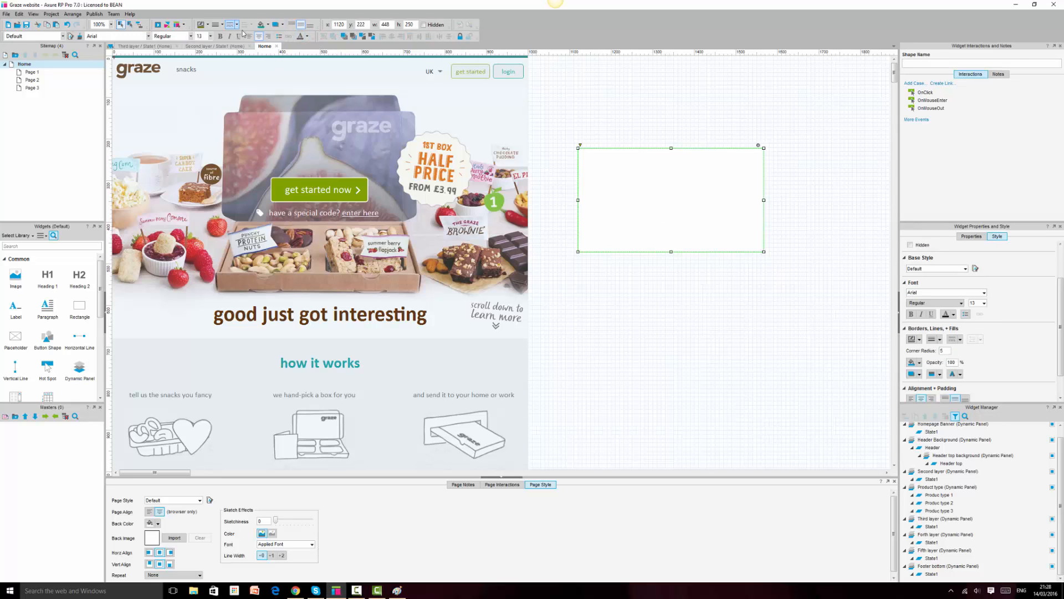
left_click(676, 330)
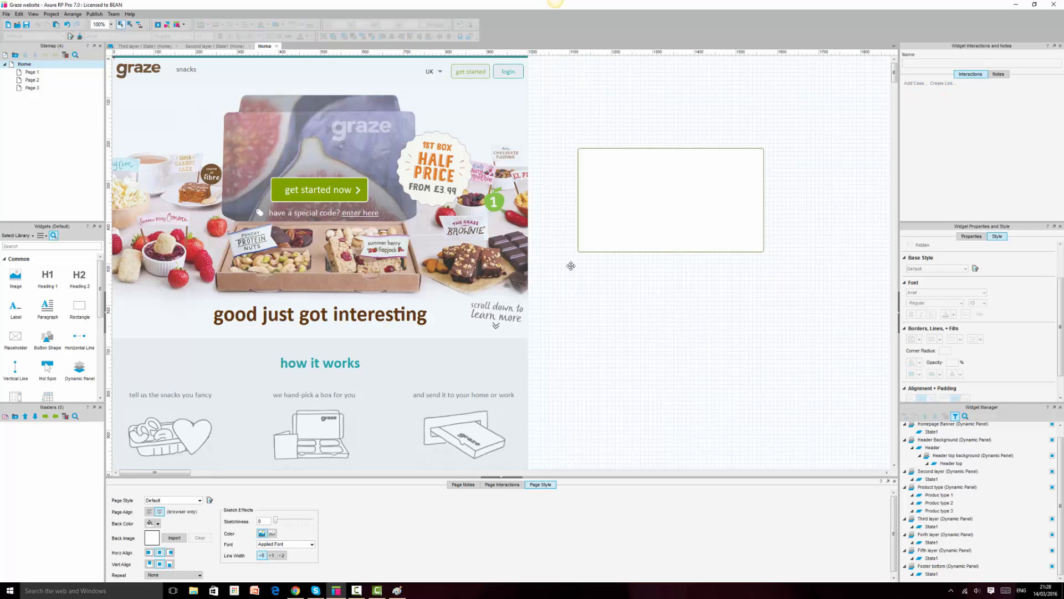
Copy the promotion popup's heading and description from the live Graze page and paste them as text inside the Axure rectangle
left_click(336, 591)
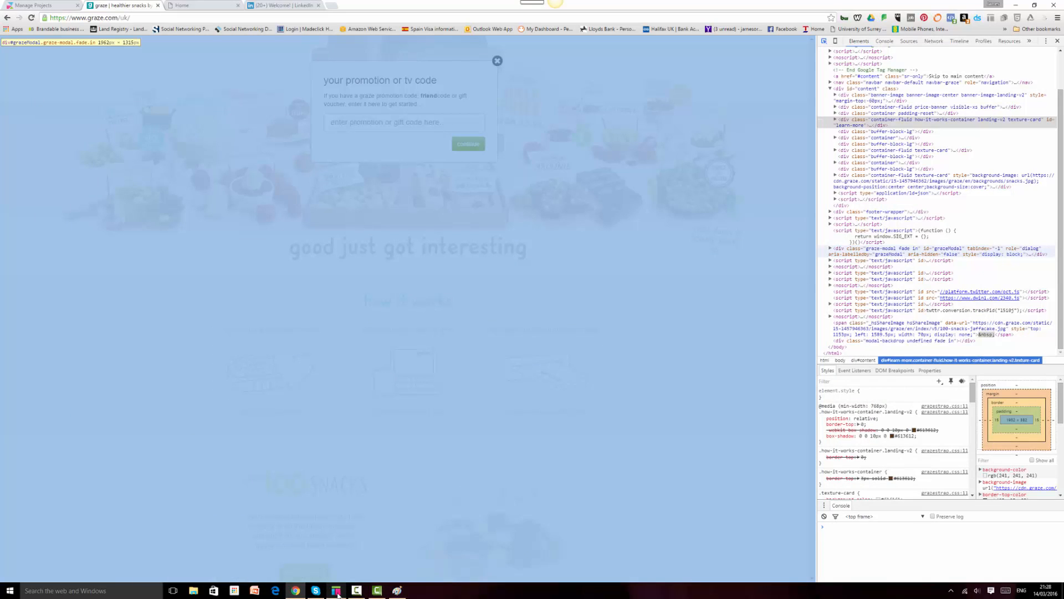
left_click(824, 43)
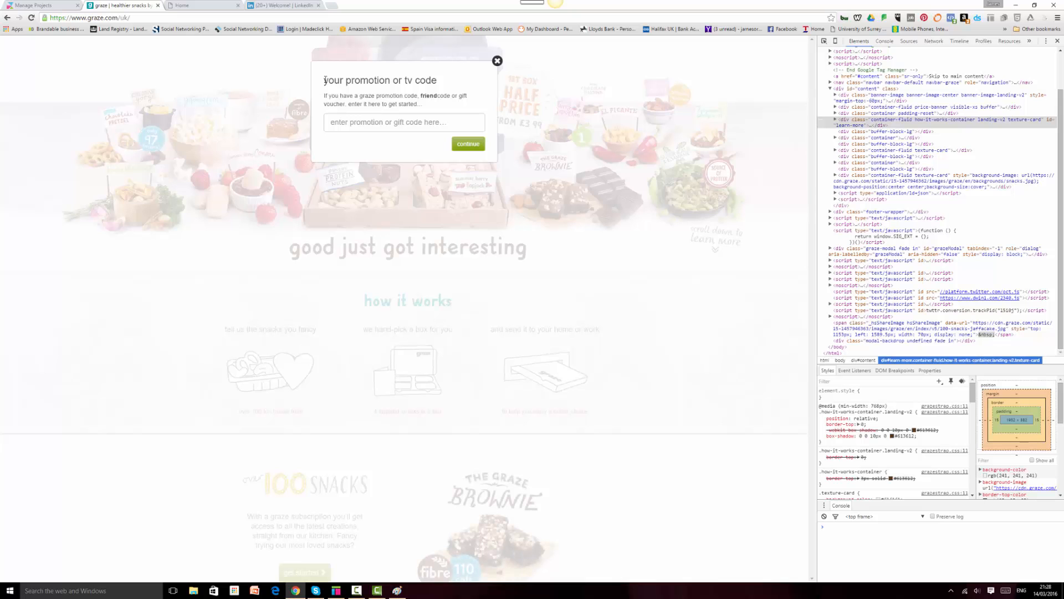
left_click_drag(325, 80, 502, 102)
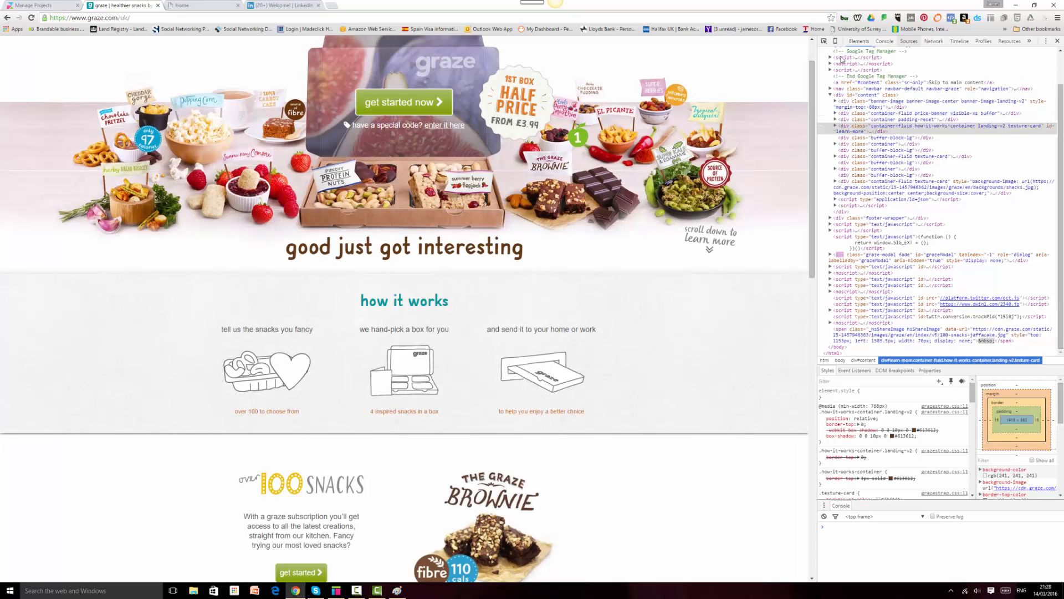
left_click(402, 100)
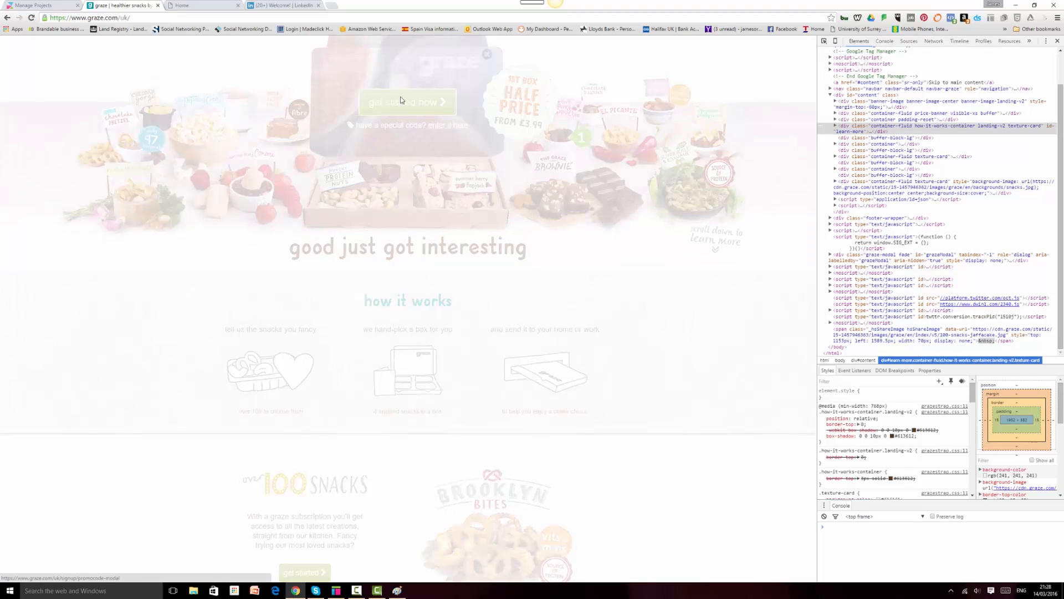
left_click_drag(324, 79, 444, 109)
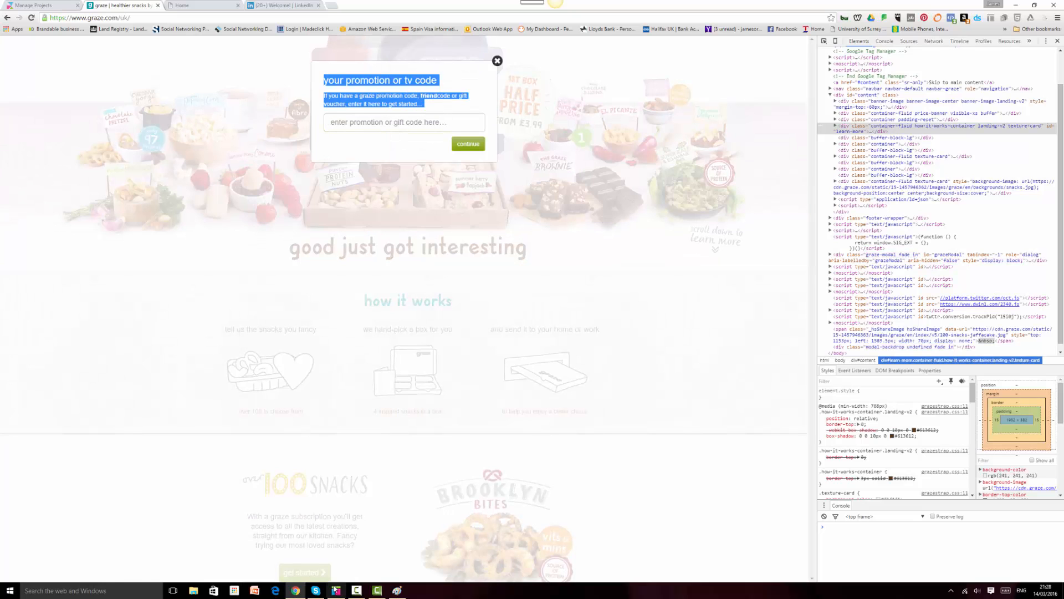
key("alt+Tab")
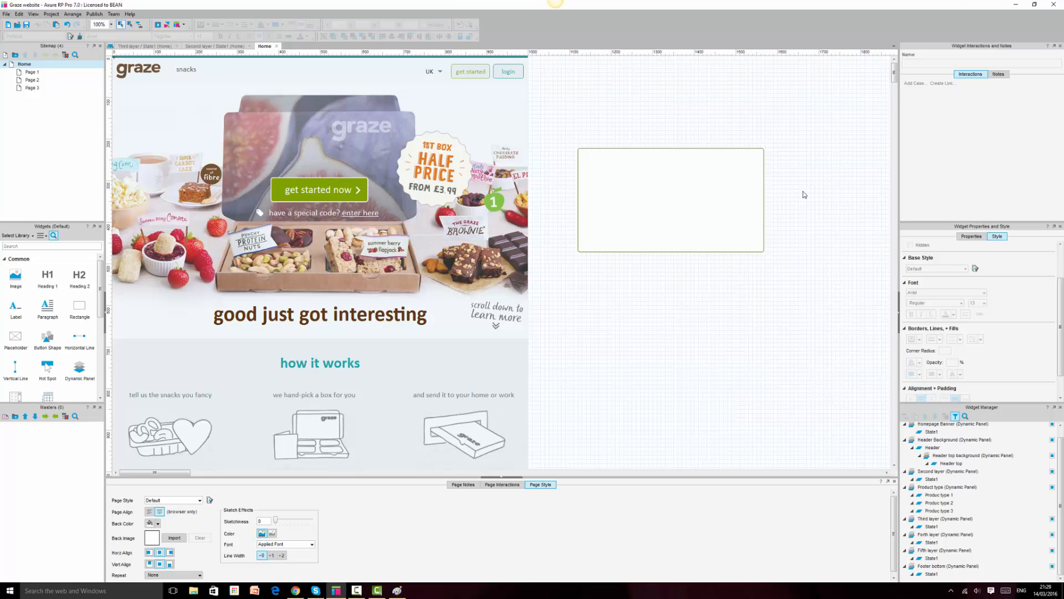
key("ctrl+v")
left_click_drag(613, 242, 627, 176)
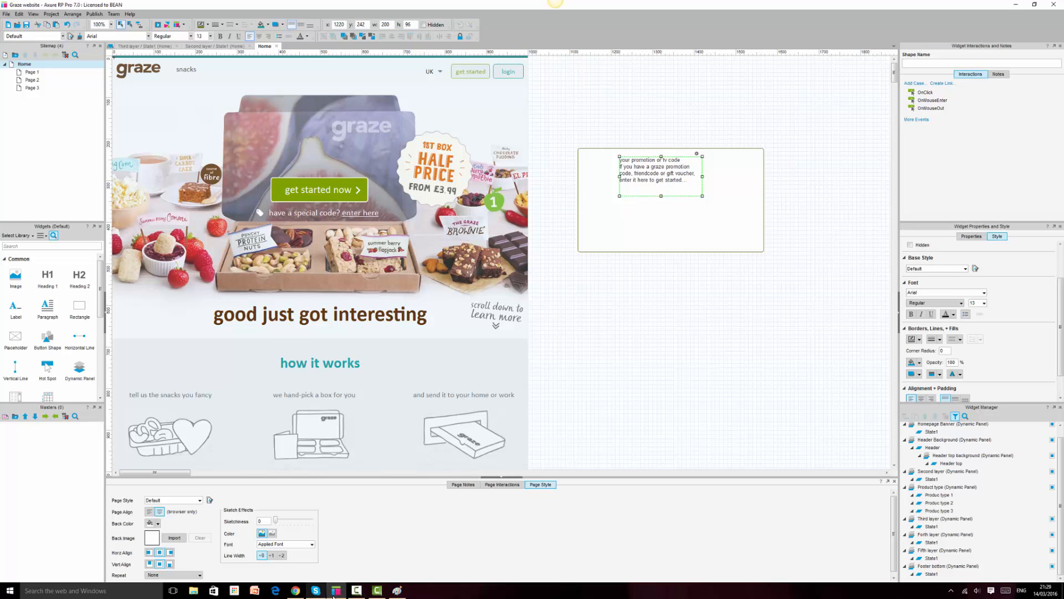
left_click(297, 591)
left_click(298, 592)
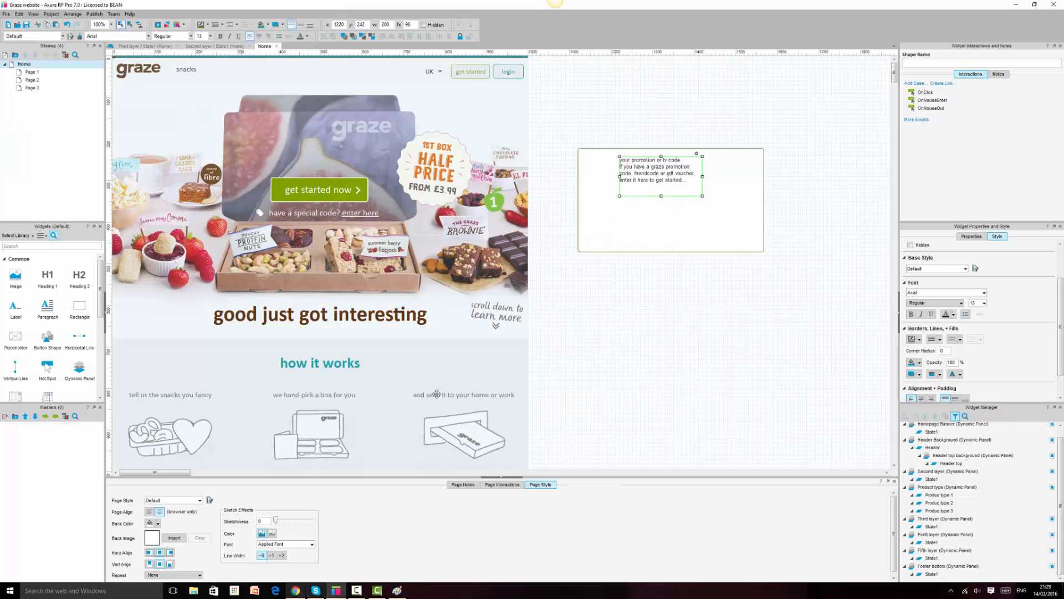
Split "your promotion or tv code" from the pasted text into its own text widget, placed above the description in the popup rectangle
double_click(633, 161)
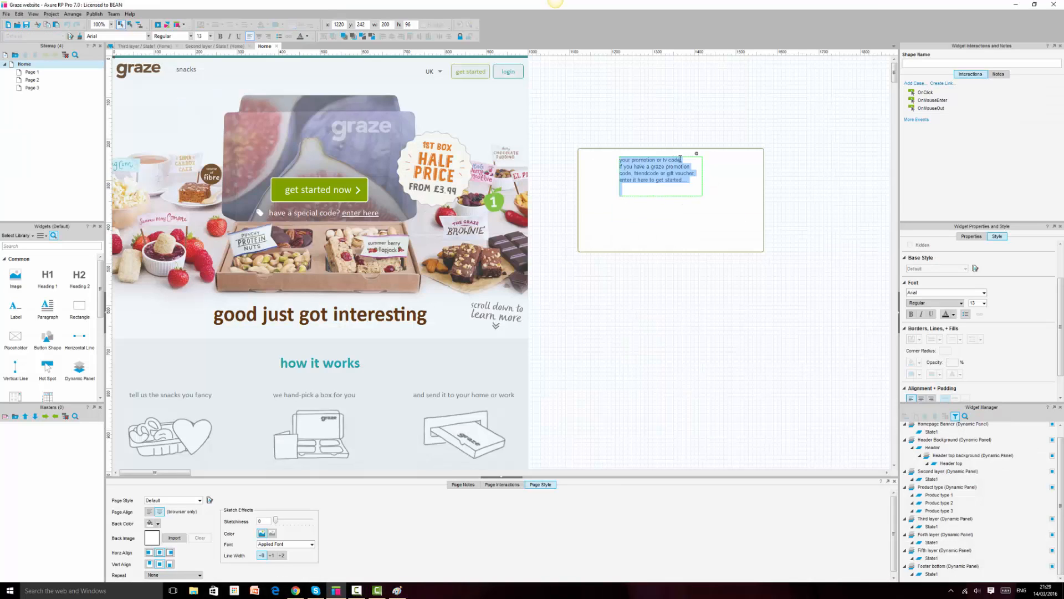
left_click_drag(683, 160, 614, 163)
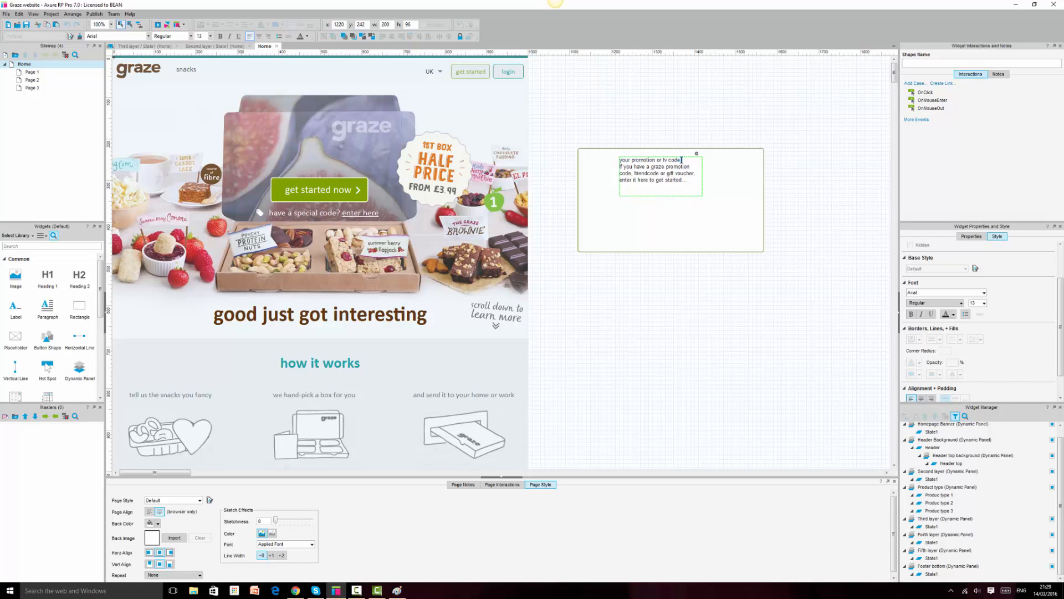
left_click_drag(681, 160, 609, 162)
key("ctrl+z")
key("BackSpace")
left_click(731, 295)
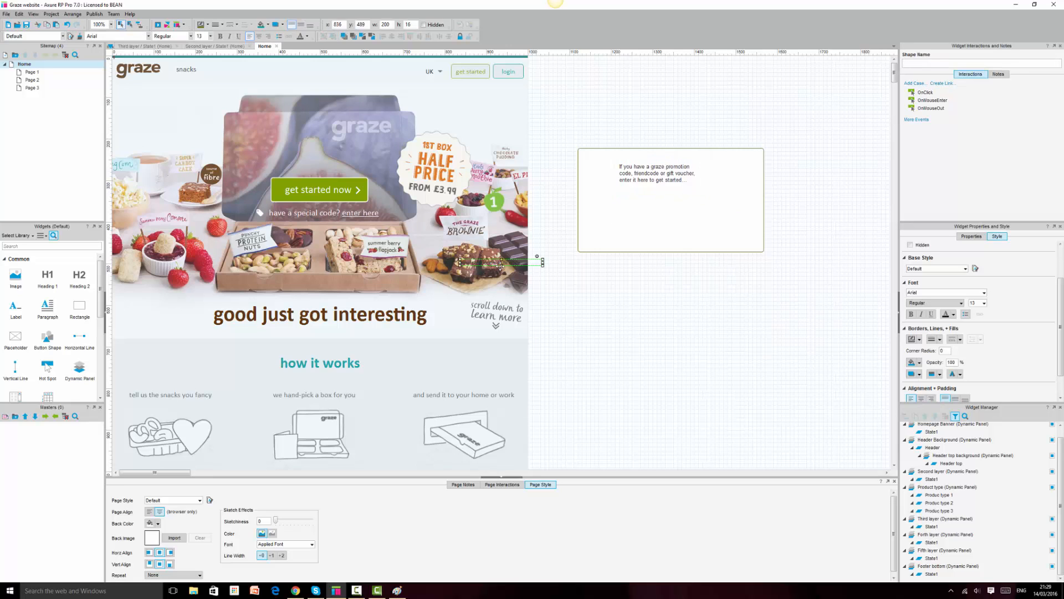
left_click(642, 241)
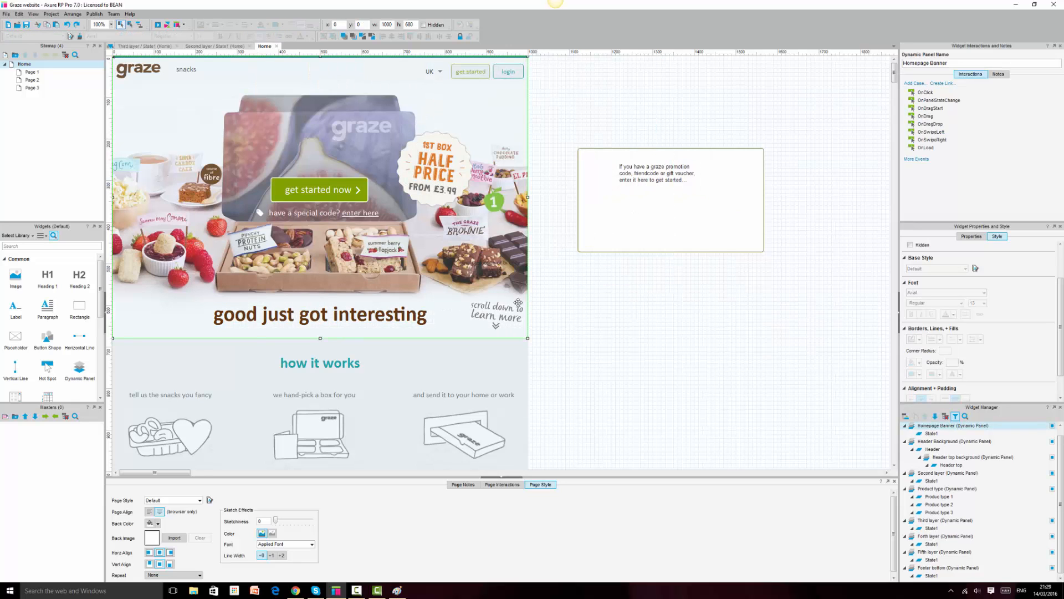
left_click_drag(501, 262, 654, 230)
left_click(641, 203)
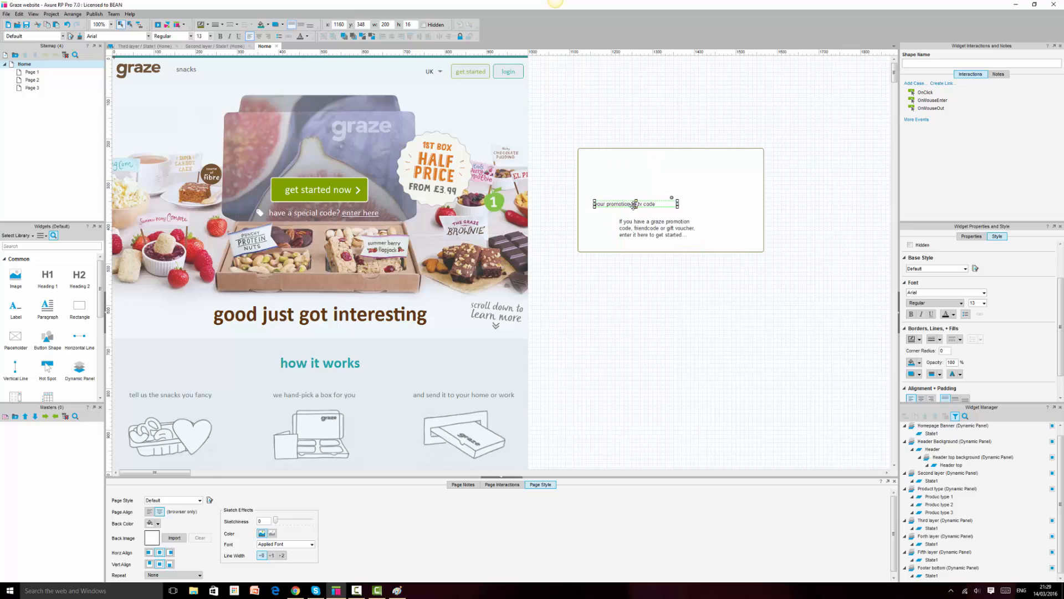
Place the heading at x 1190, y 240, size it to about 230 by 50, and centre its text horizontally and vertically
left_click_drag(659, 186, 607, 165)
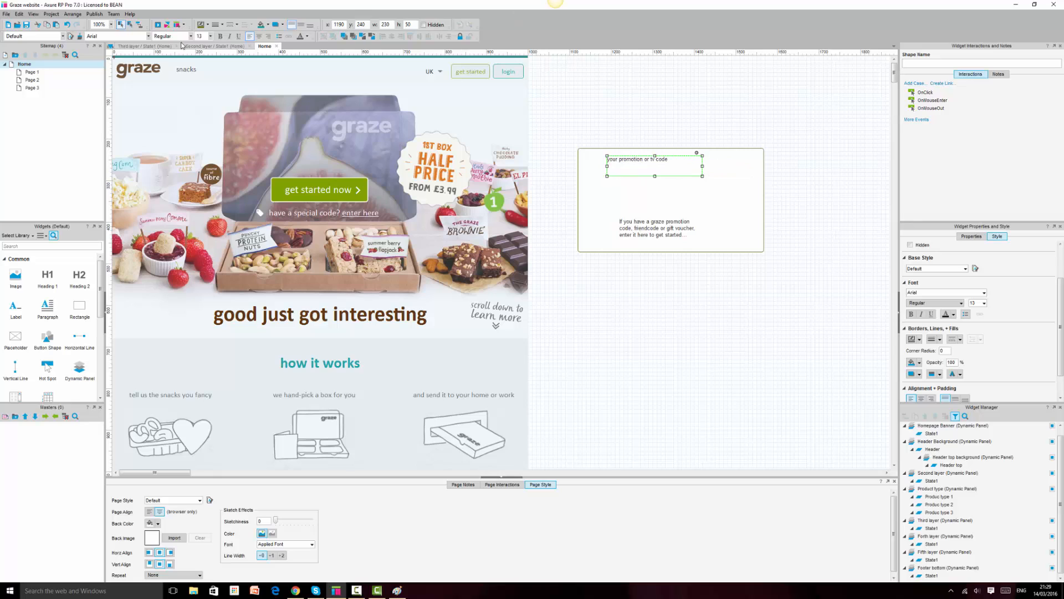
left_click(259, 36)
left_click(301, 26)
left_click(302, 25)
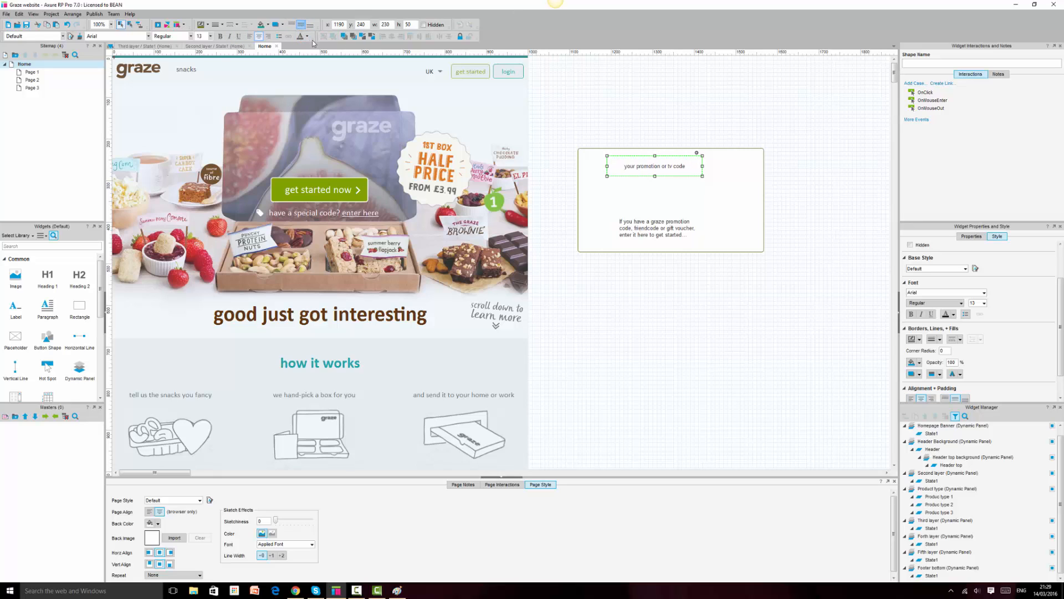
Move the description to x 1190, y 324, widen it to about 250, and remove the blank line after its text
left_click_drag(655, 231, 711, 210)
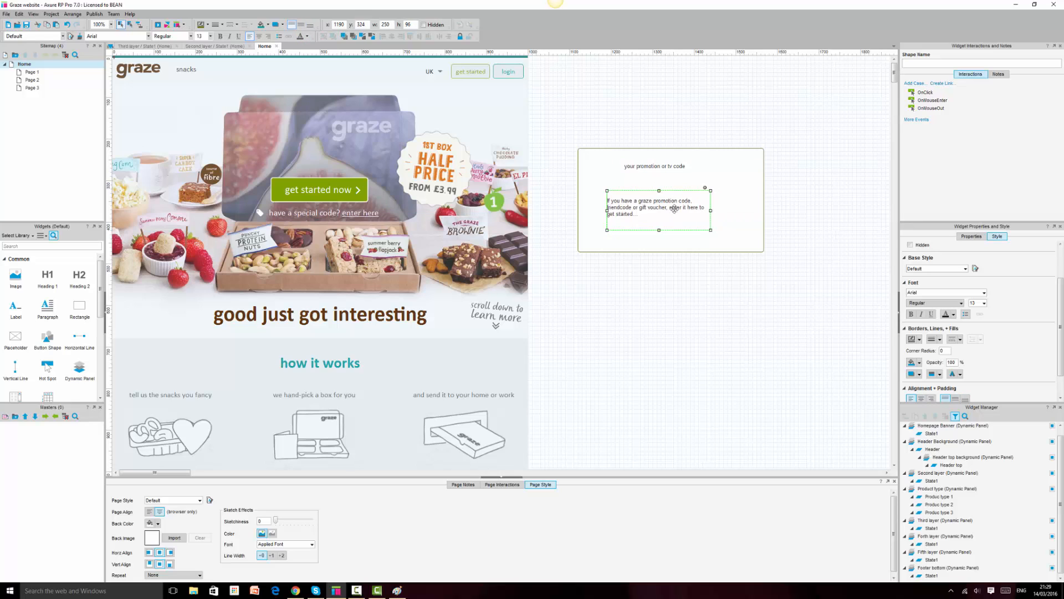
double_click(668, 224)
key("BackSpace")
key("BackSpace")
key("BackSpace")
key("BackSpace")
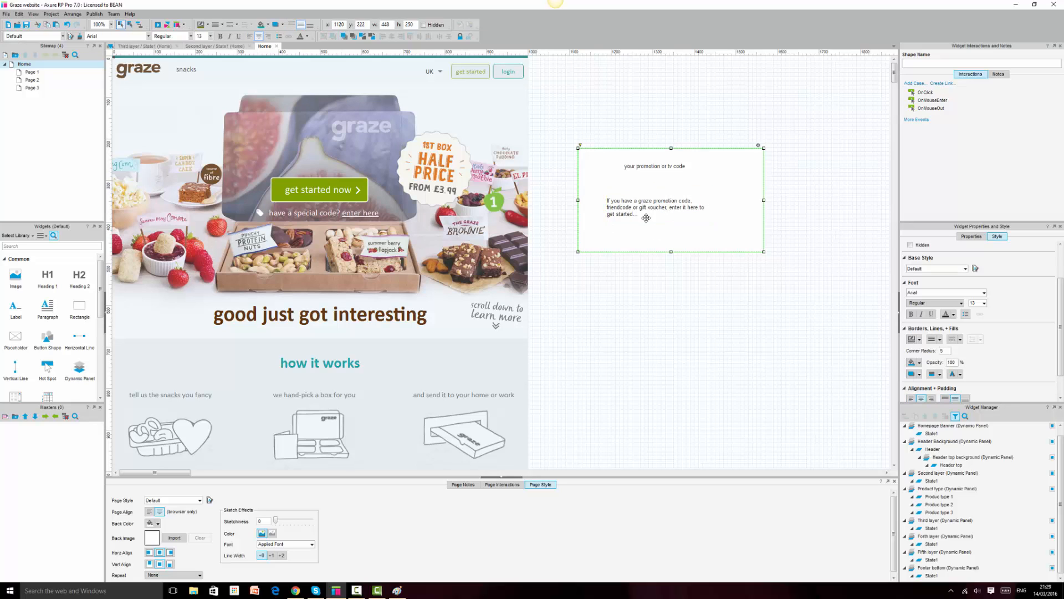
key("Escape")
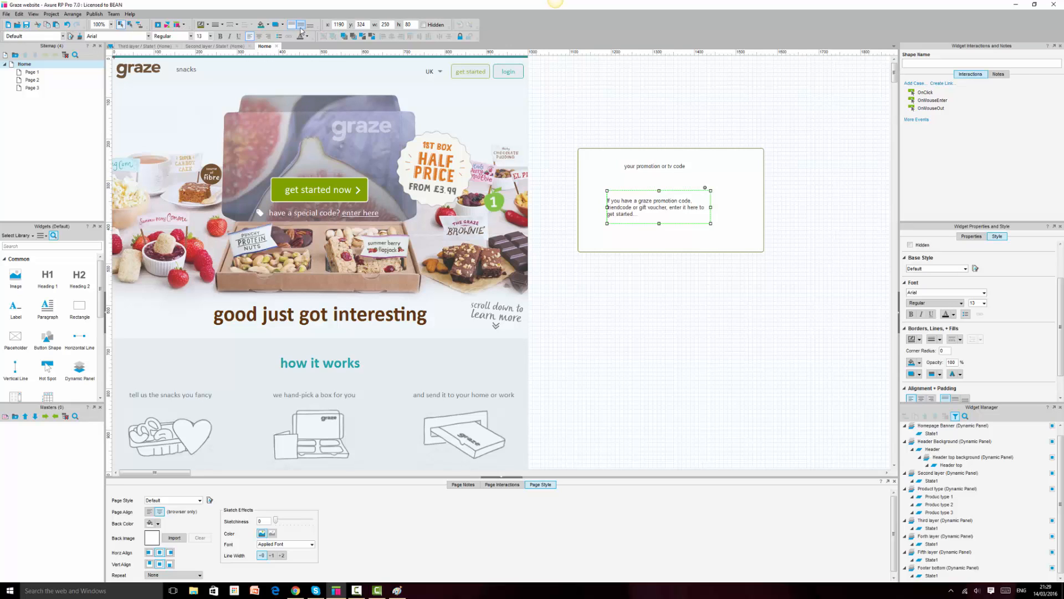
Try centring the description, compare it with the live popup, then left-align it and widen its box to 320
left_click(260, 36)
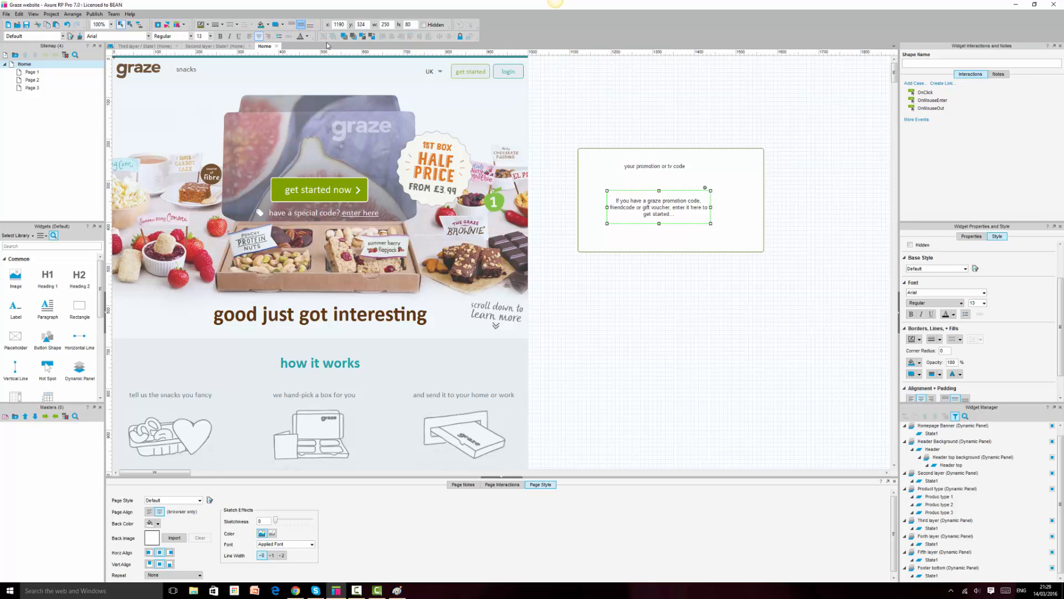
left_click_drag(710, 207, 730, 206)
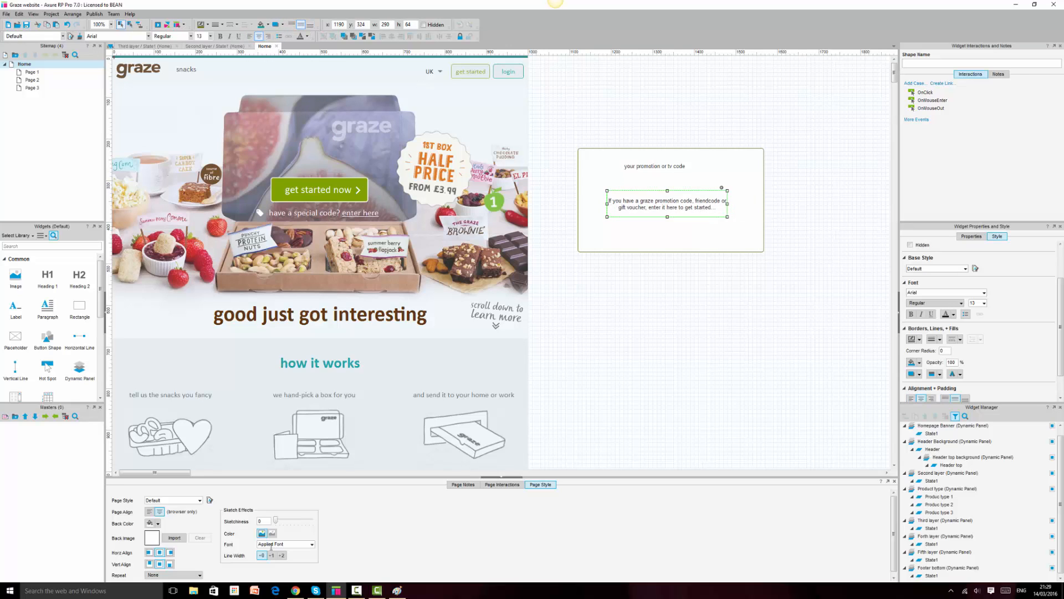
left_click(295, 590)
left_click(296, 590)
left_click(250, 36)
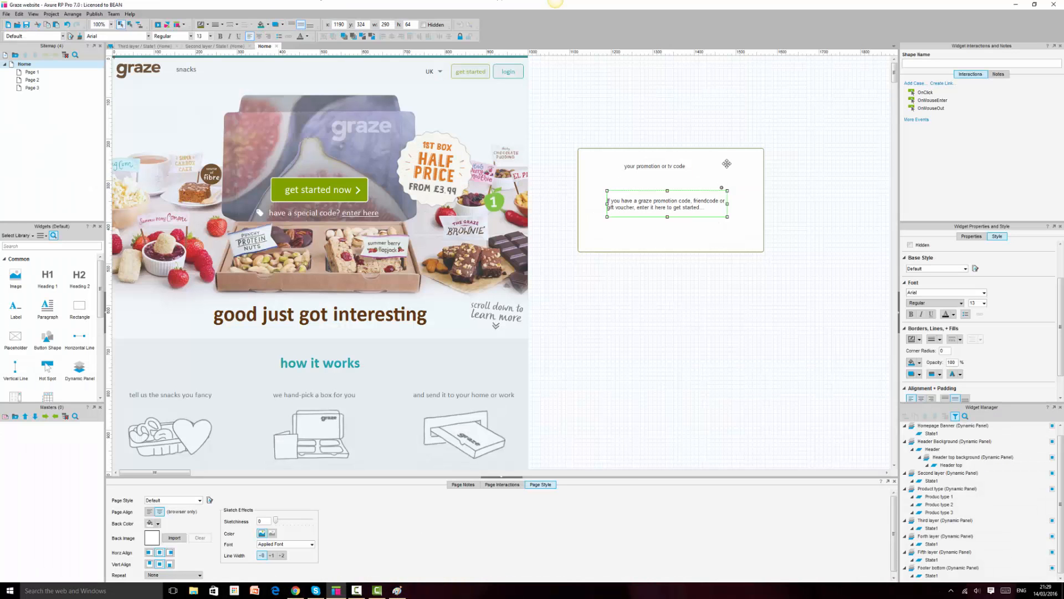
left_click(296, 591)
left_click(296, 590)
left_click_drag(727, 204, 740, 204)
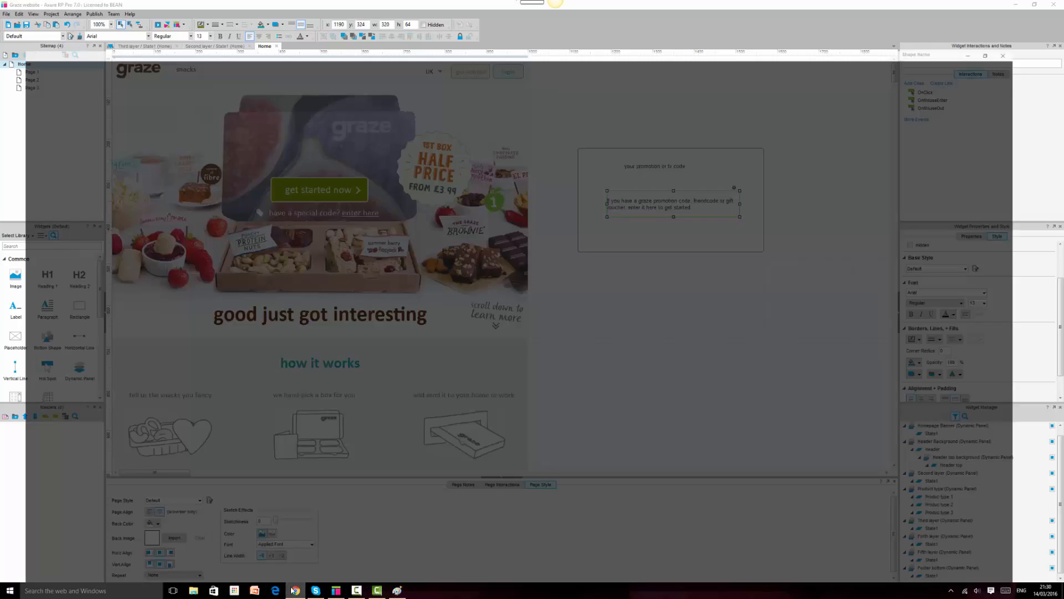
Inspect the live popup's heading and description font styles in Chrome's developer tools, then switch back to Axure
left_click(296, 590)
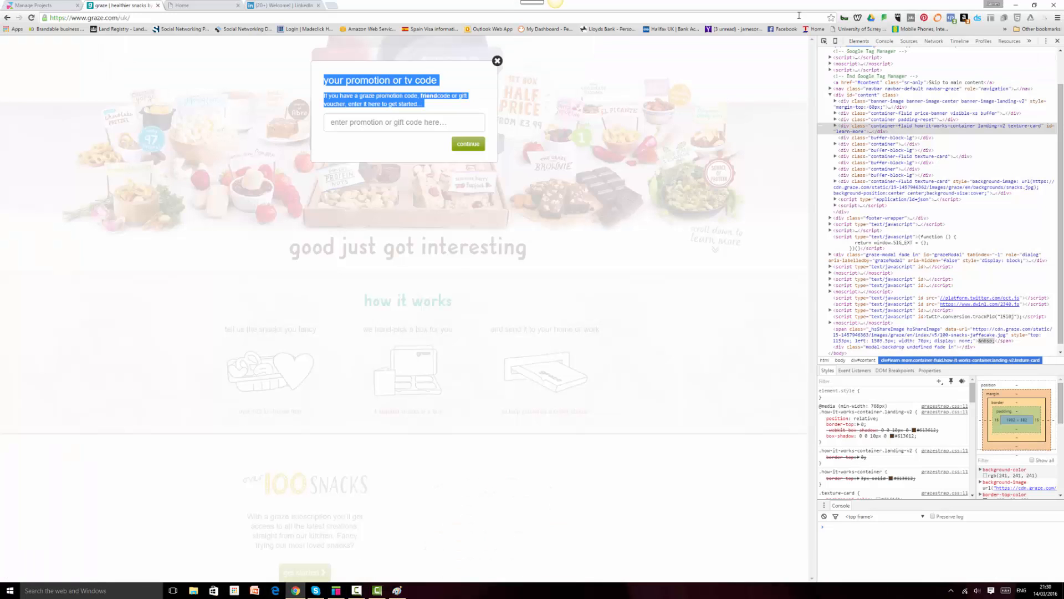
left_click(825, 41)
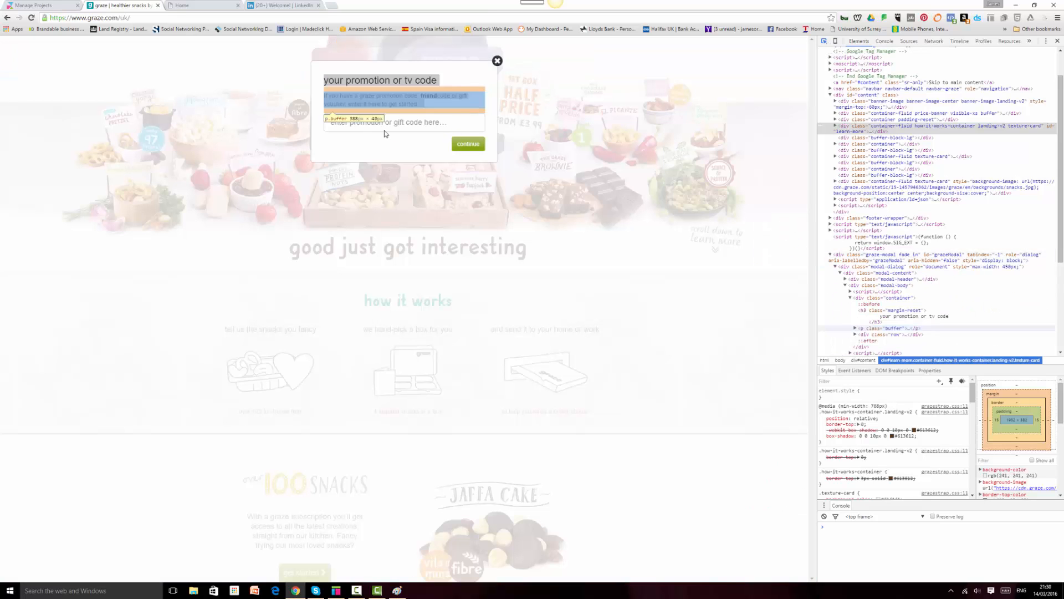
left_click(380, 80)
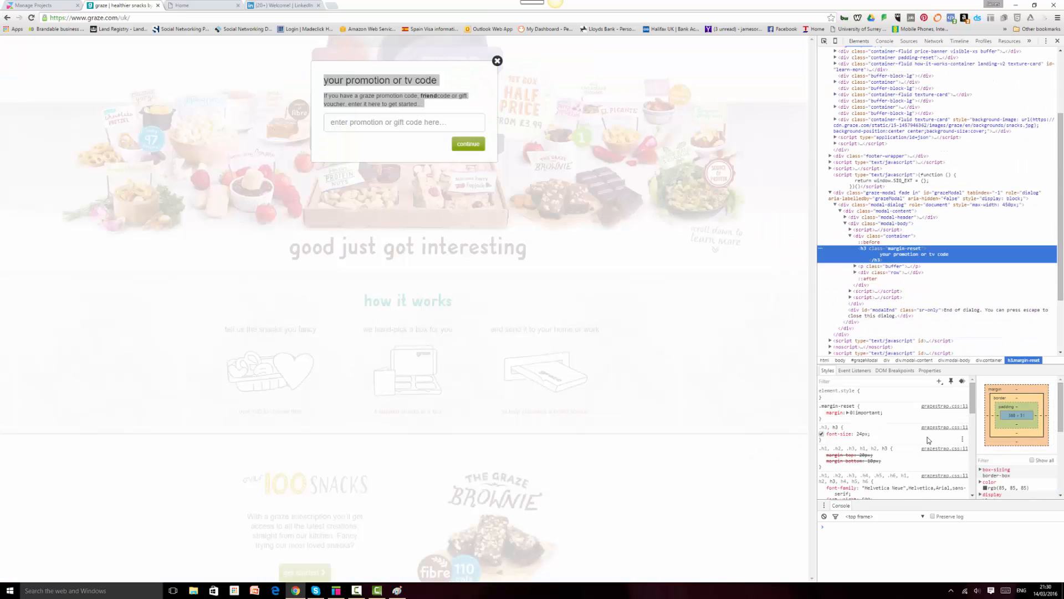
left_click_drag(316, 80, 372, 103)
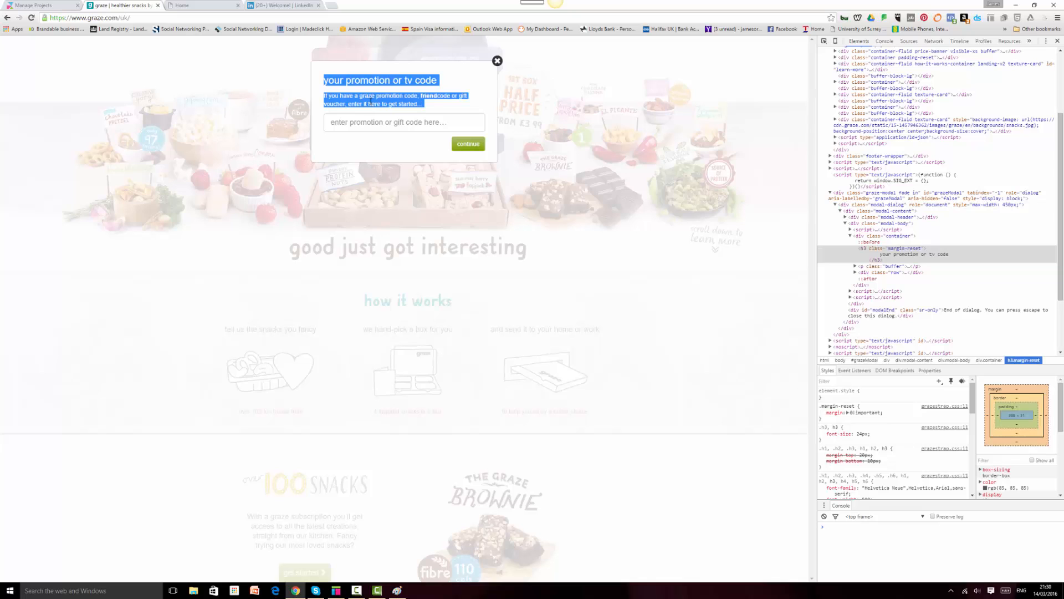
left_click(825, 41)
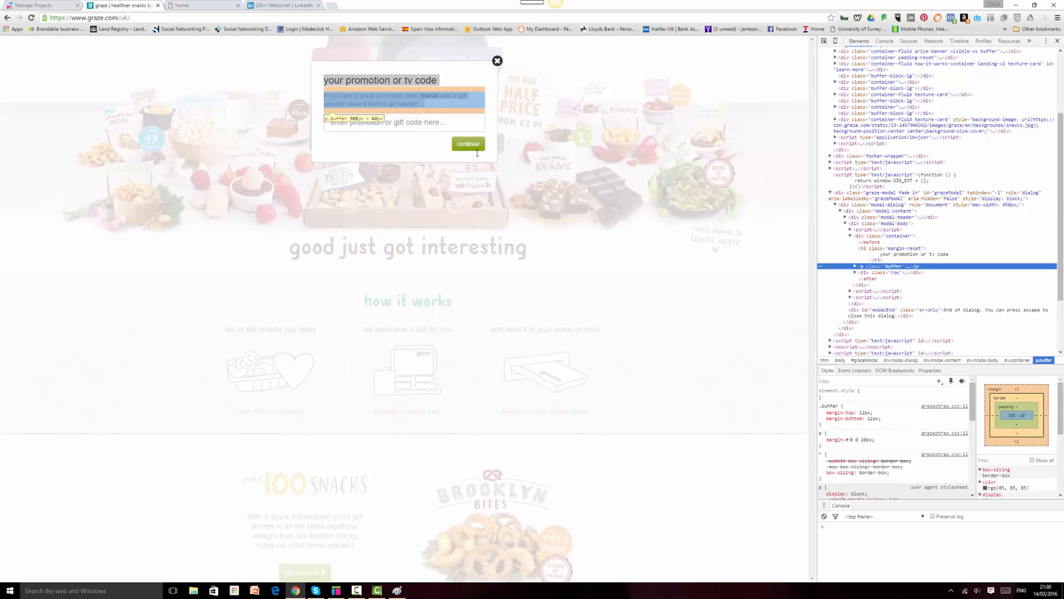
left_click_drag(970, 400, 975, 424)
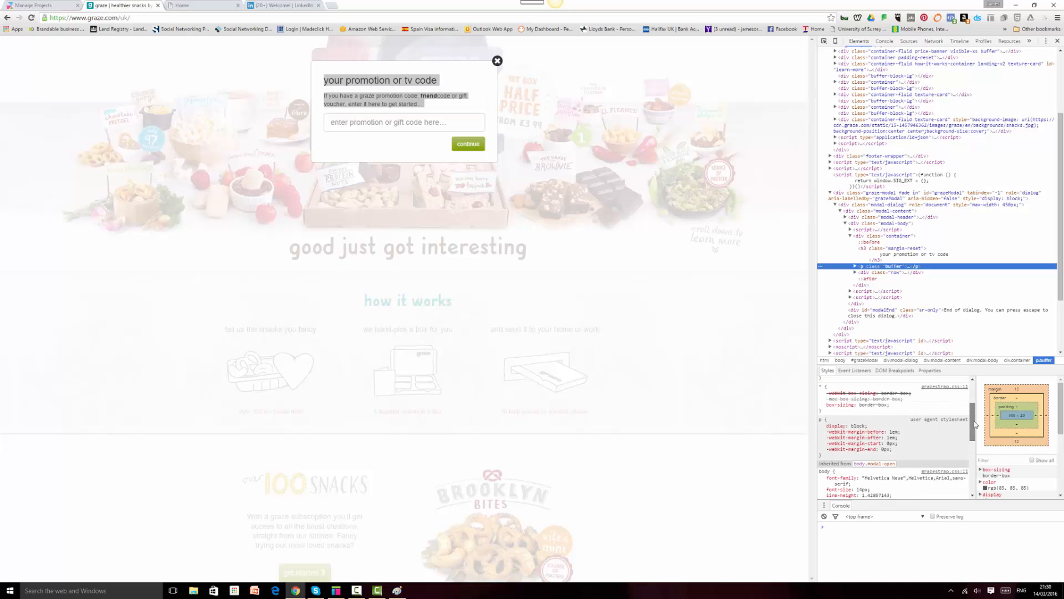
left_click(339, 591)
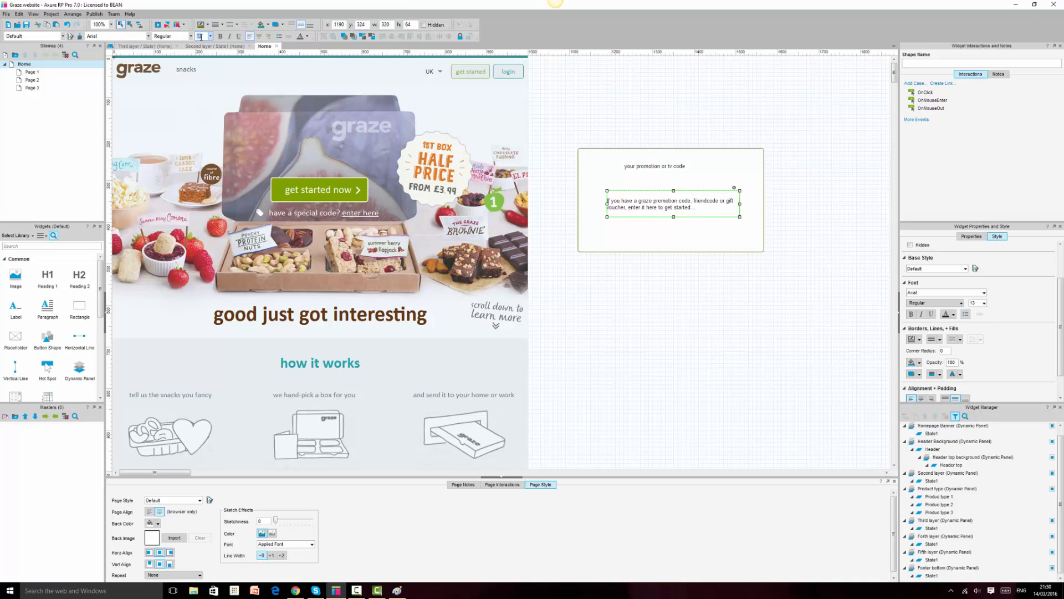
Set the description text to 14 pt Calibri and shorten its box to a height of about 48
key("Return")
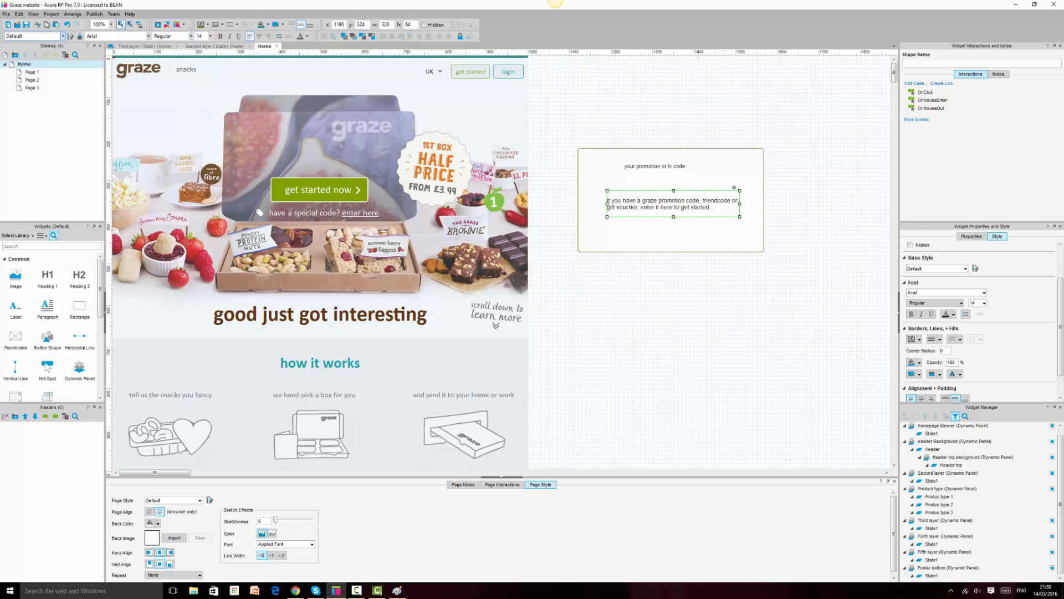
left_click(148, 37)
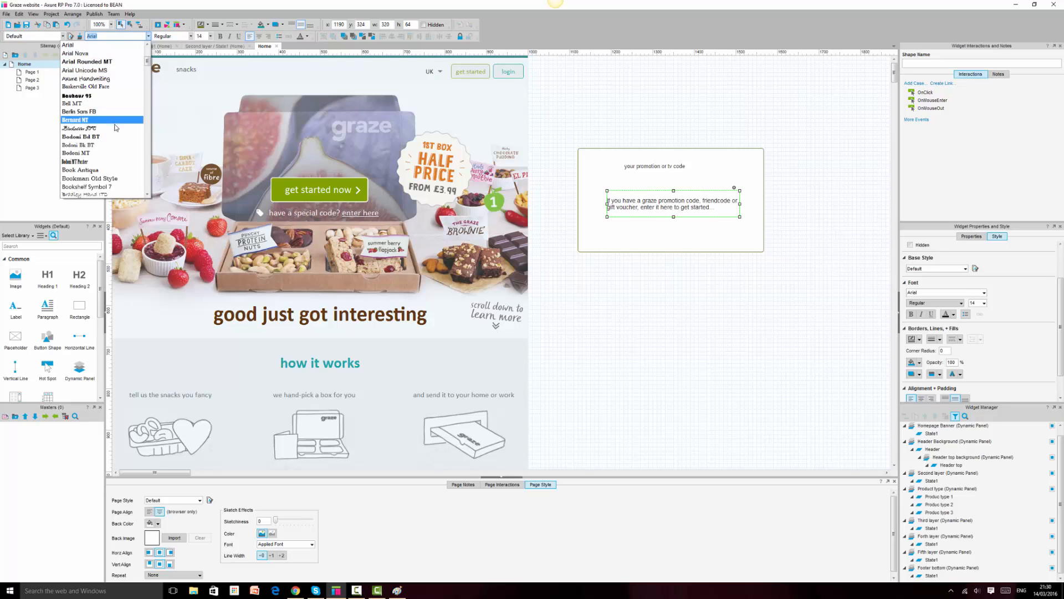
scroll(115, 121, "down", 2)
left_click(103, 153)
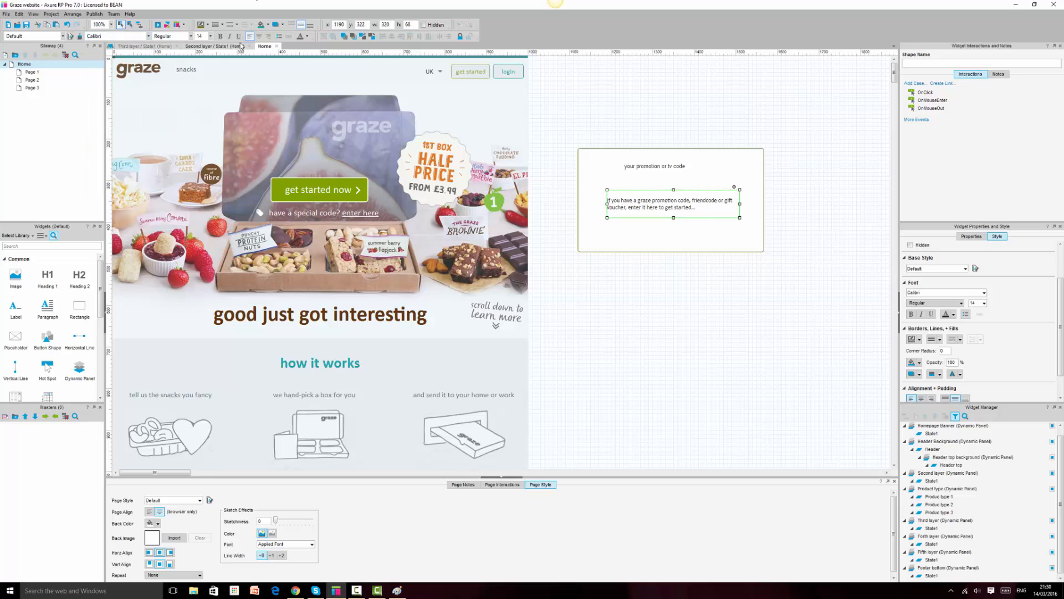
left_click_drag(674, 218, 673, 209)
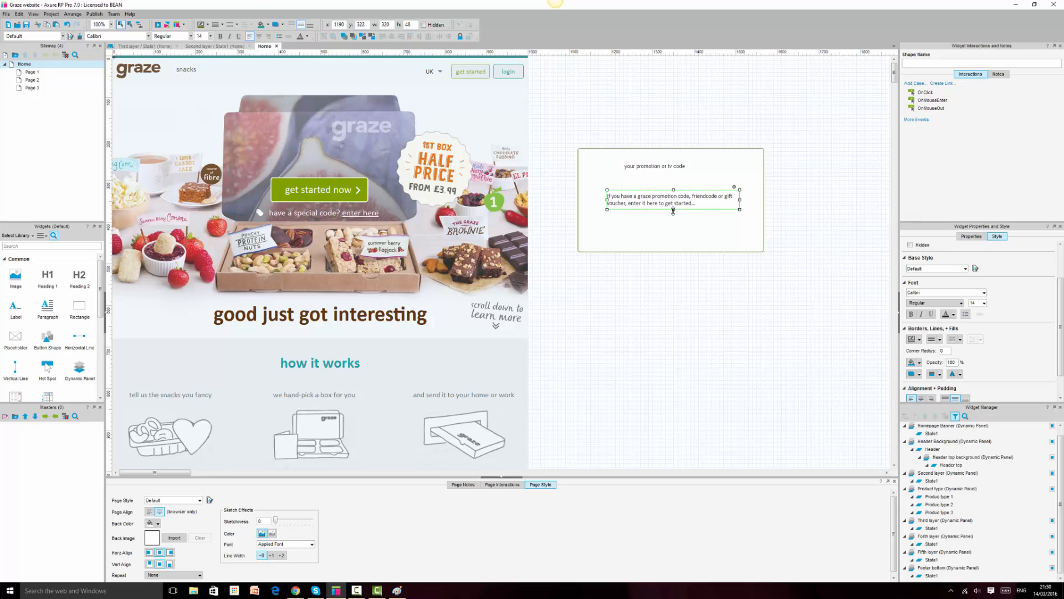
Set the heading's font size to 24, left-align its text, and widen its box to about 300
left_click(666, 167)
left_click(201, 36)
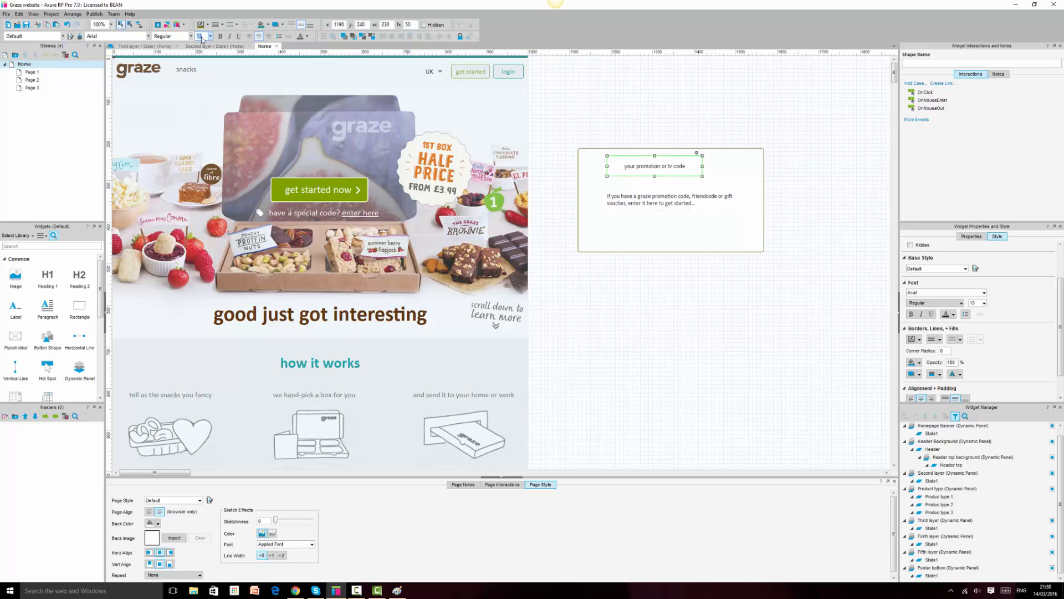
type("24")
key("Return")
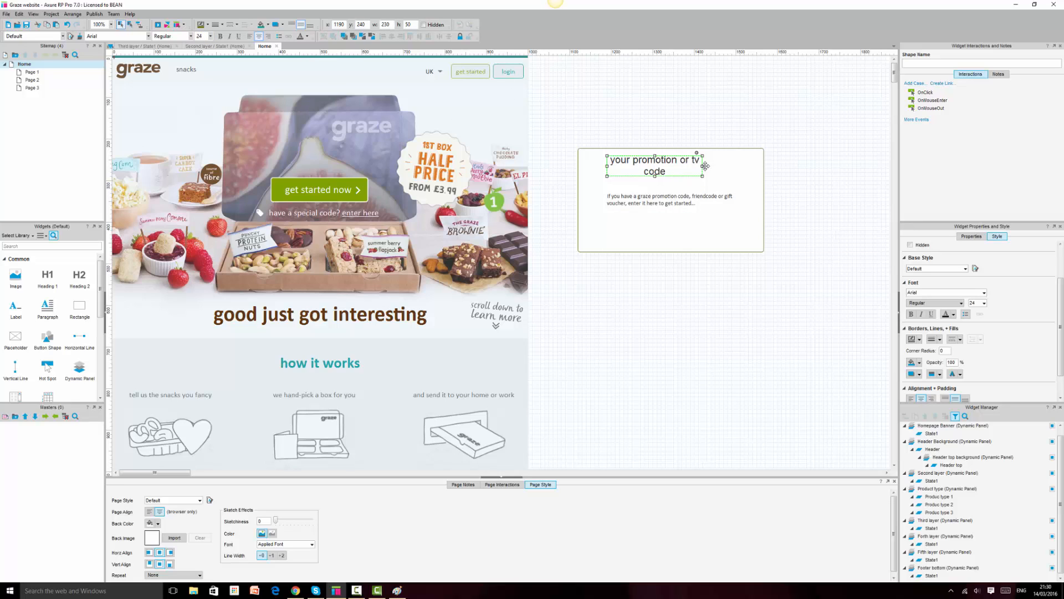
left_click(249, 36)
left_click_drag(703, 166, 731, 167)
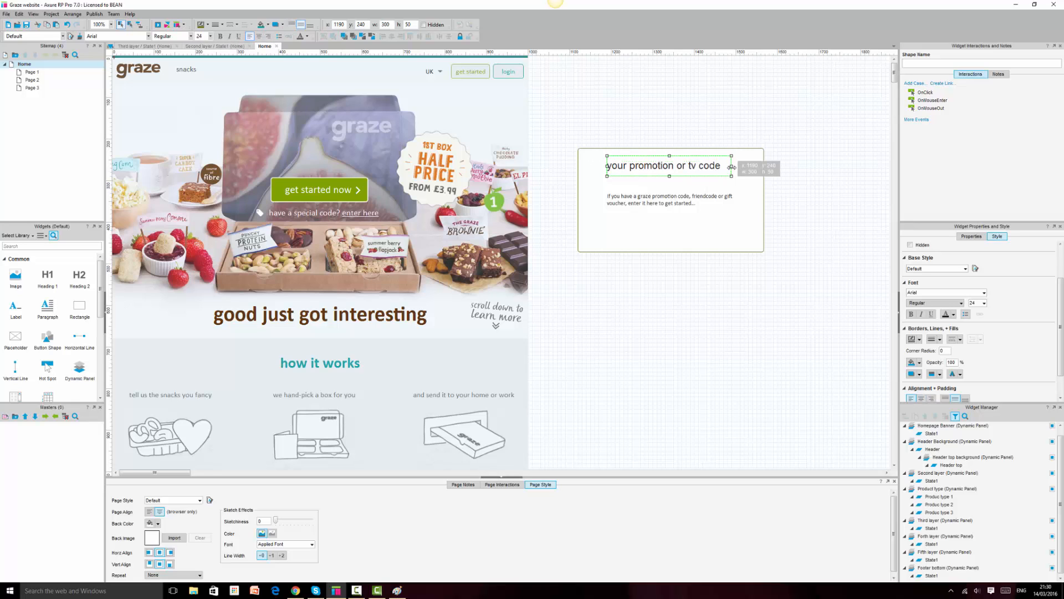
Compare the spacing with the live popup in Chrome, and move the description up beneath the heading to about y 291 in Axure
left_click(296, 591)
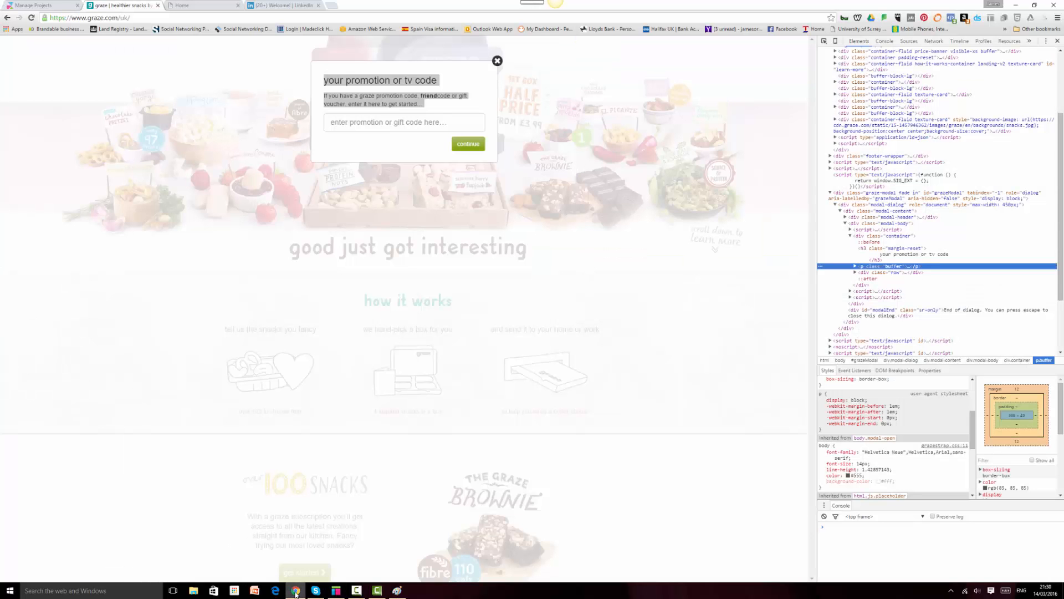
left_click(496, 111)
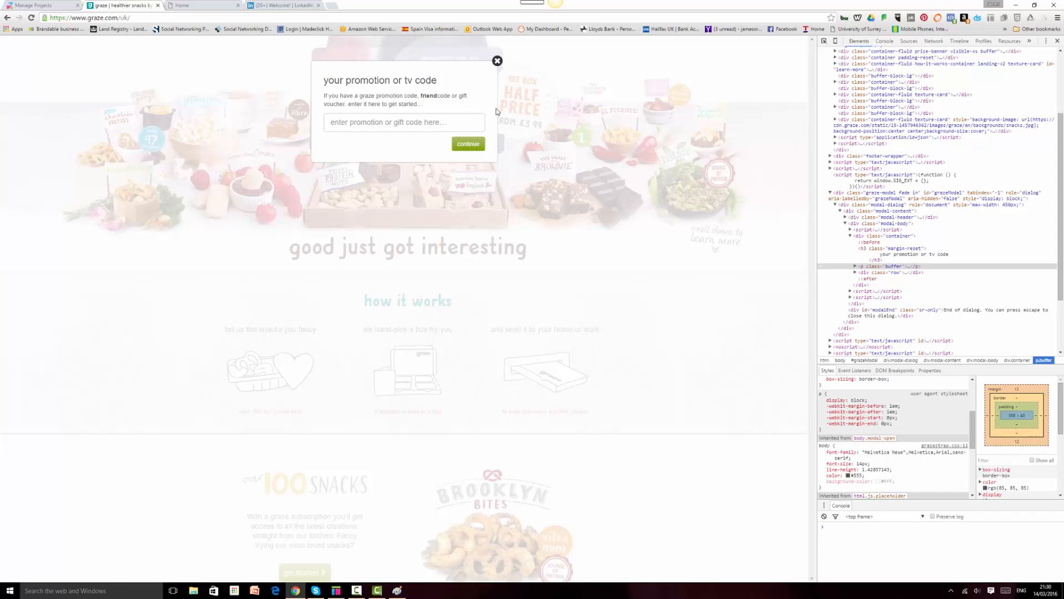
left_click(336, 590)
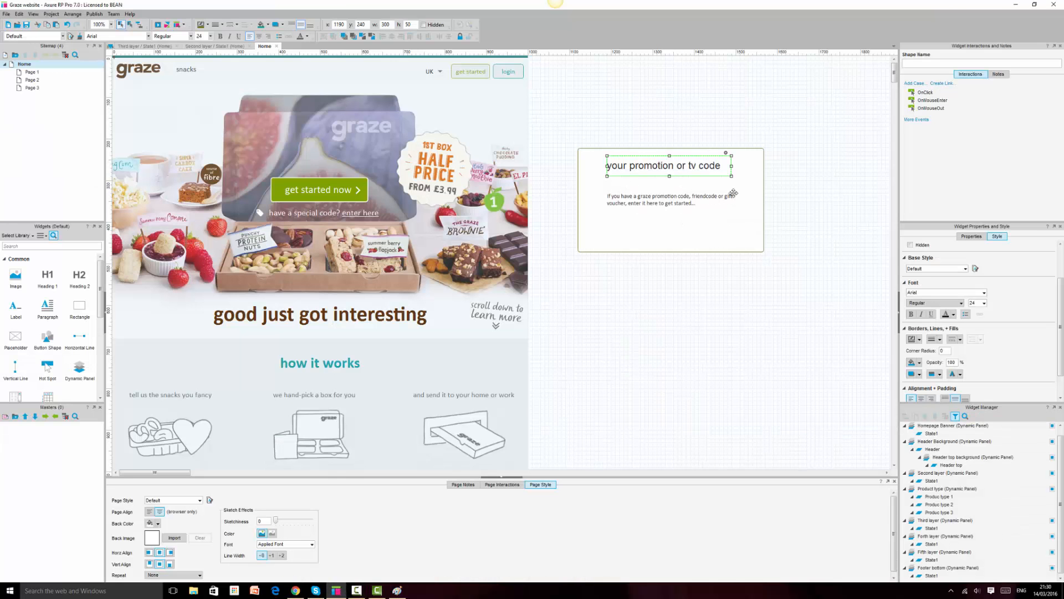
left_click(662, 201)
left_click_drag(657, 190, 657, 181)
left_click(673, 166)
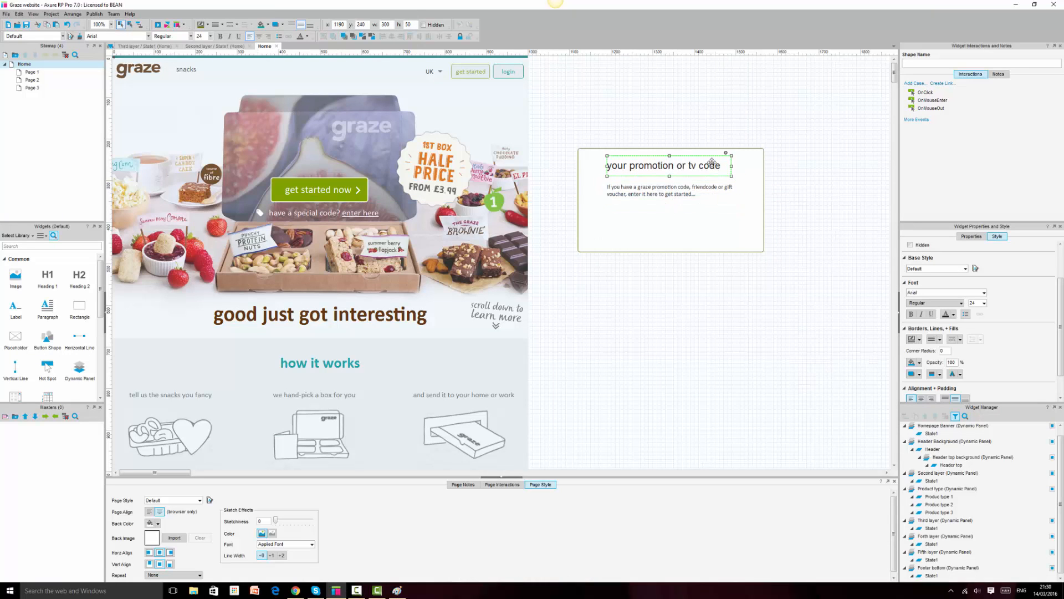
left_click(298, 591)
left_click(335, 590)
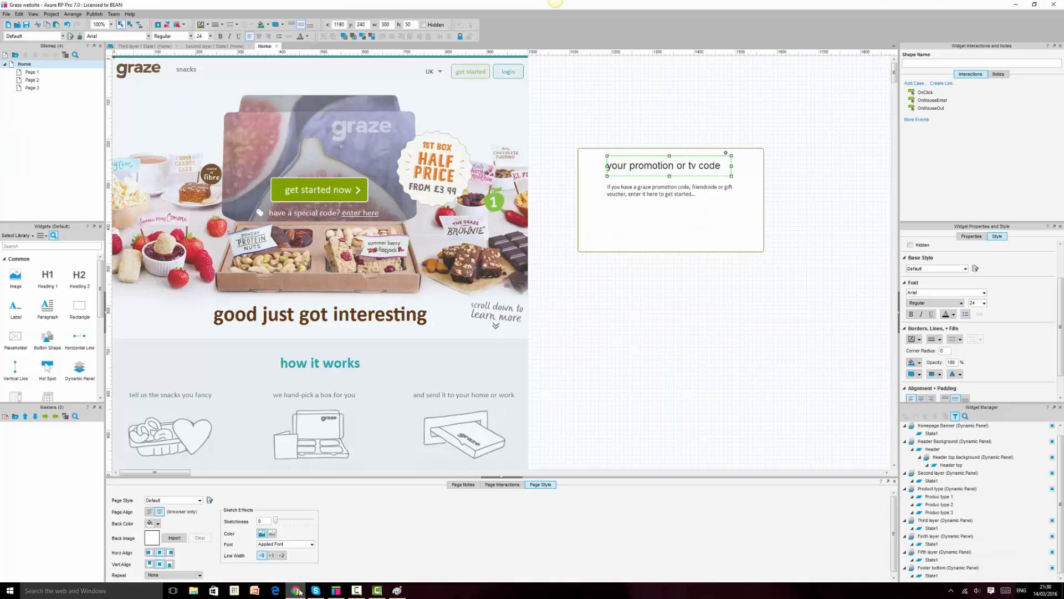
left_click(649, 191)
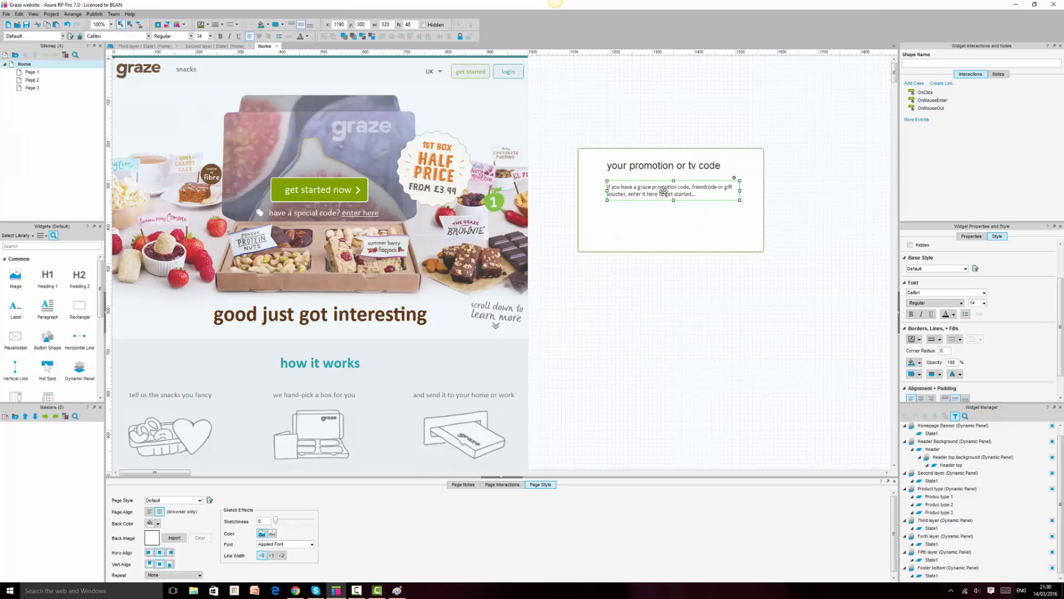
left_click_drag(665, 188, 663, 187)
Widen the heading box to match the width of the description box below it
left_click(657, 162, "ctrl")
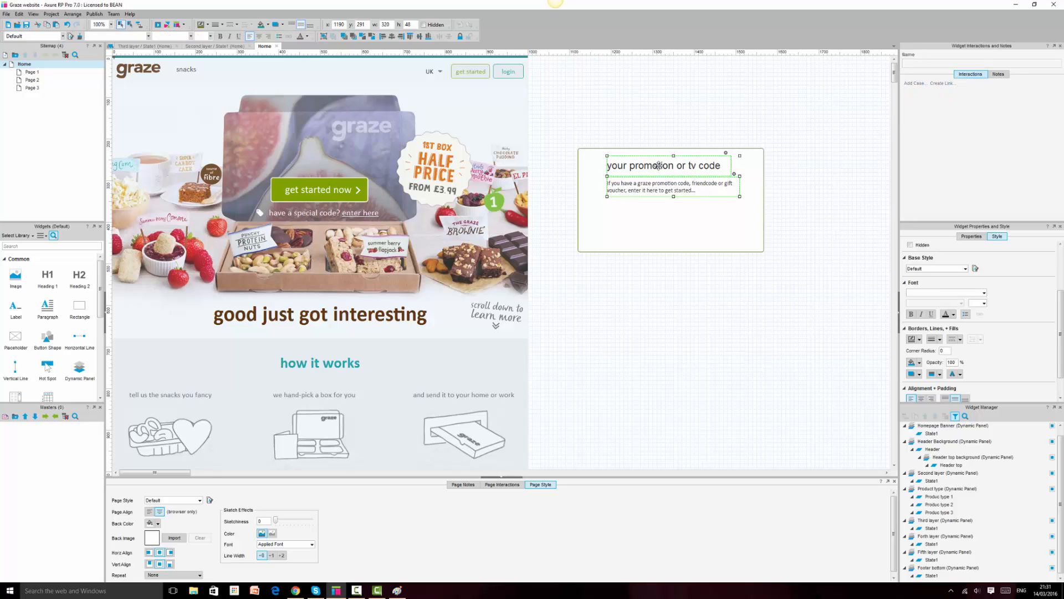
left_click(724, 165)
left_click_drag(732, 165, 740, 165)
left_click(687, 188, "ctrl")
left_click(859, 219)
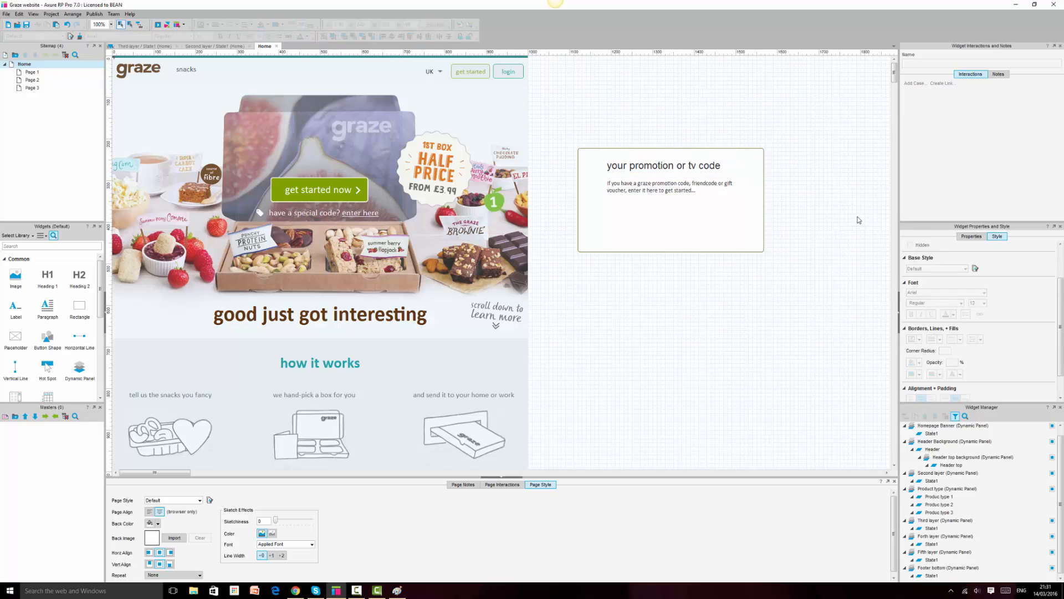
Inspect the code entry field of the live popup in Chrome for its dimensions, then switch back to Axure
left_click(296, 590)
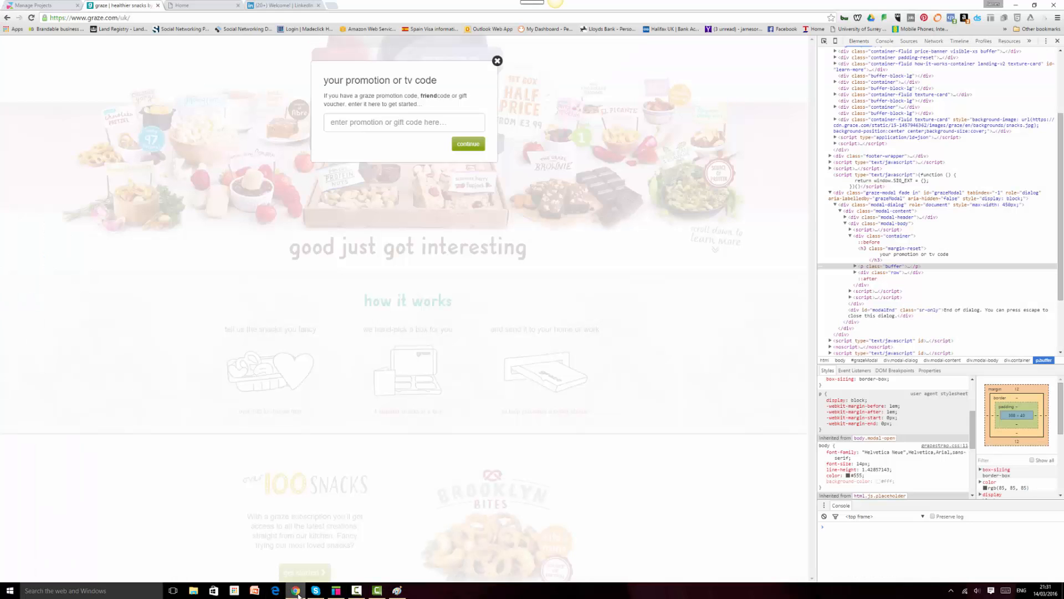
left_click(824, 41)
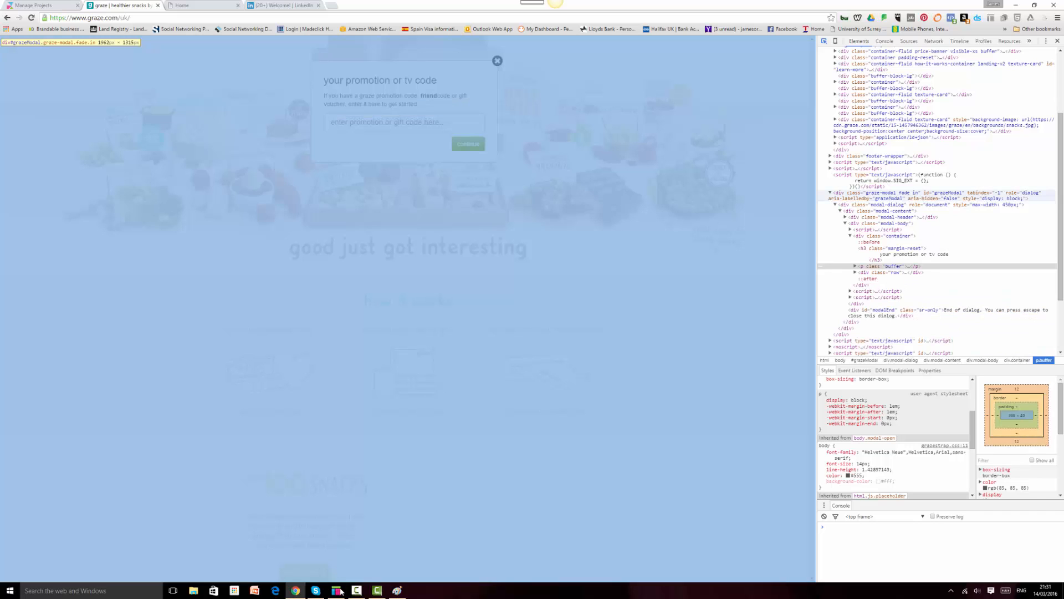
left_click(336, 590)
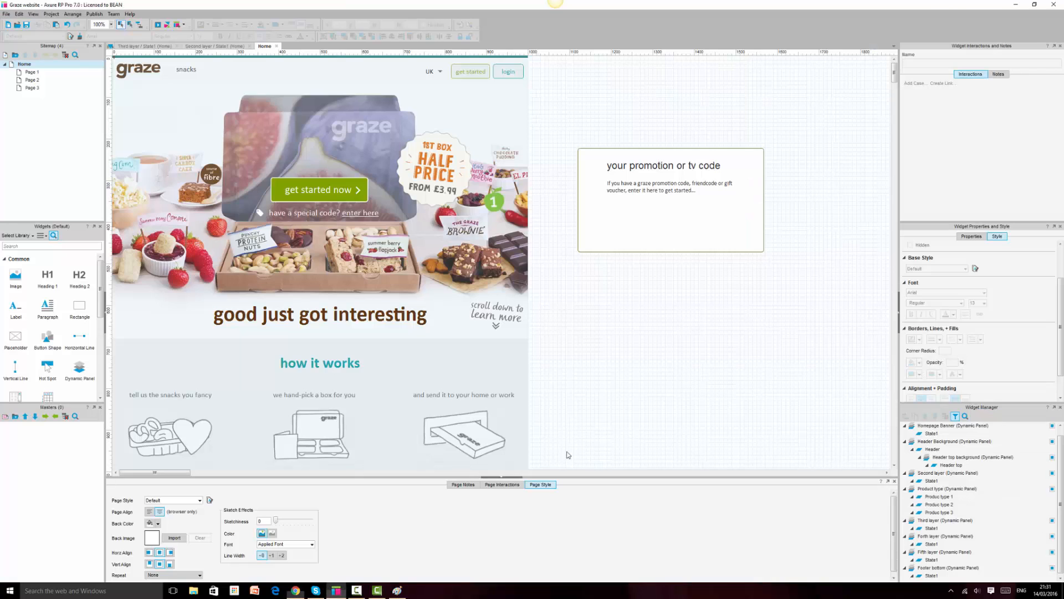
Add a text field below the description, size it to 388 by 45, and place it at about x 1150, y 339
scroll(48, 344, "down", 3)
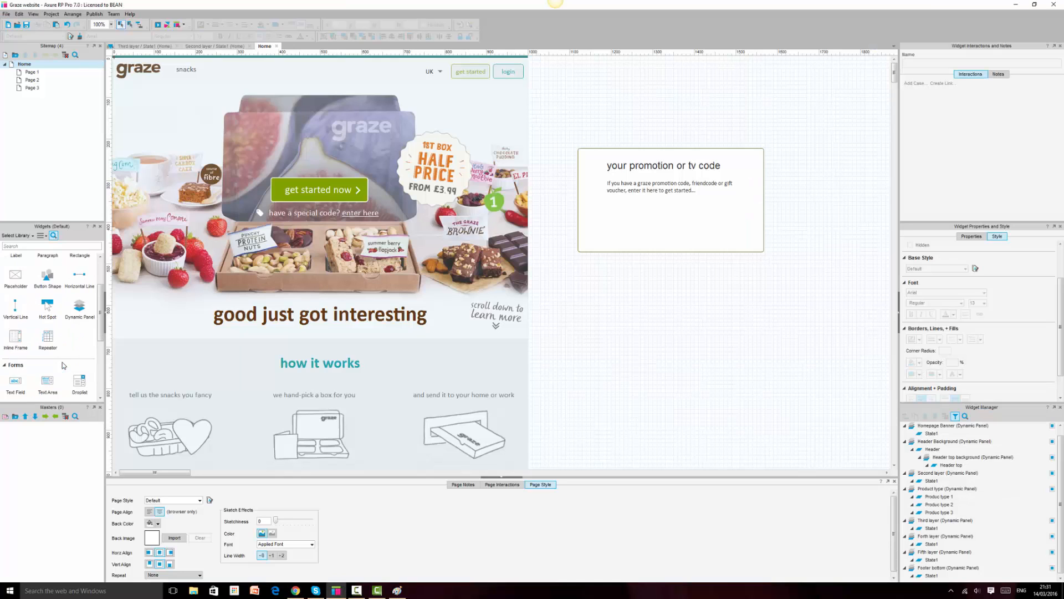
left_click_drag(28, 355, 607, 205)
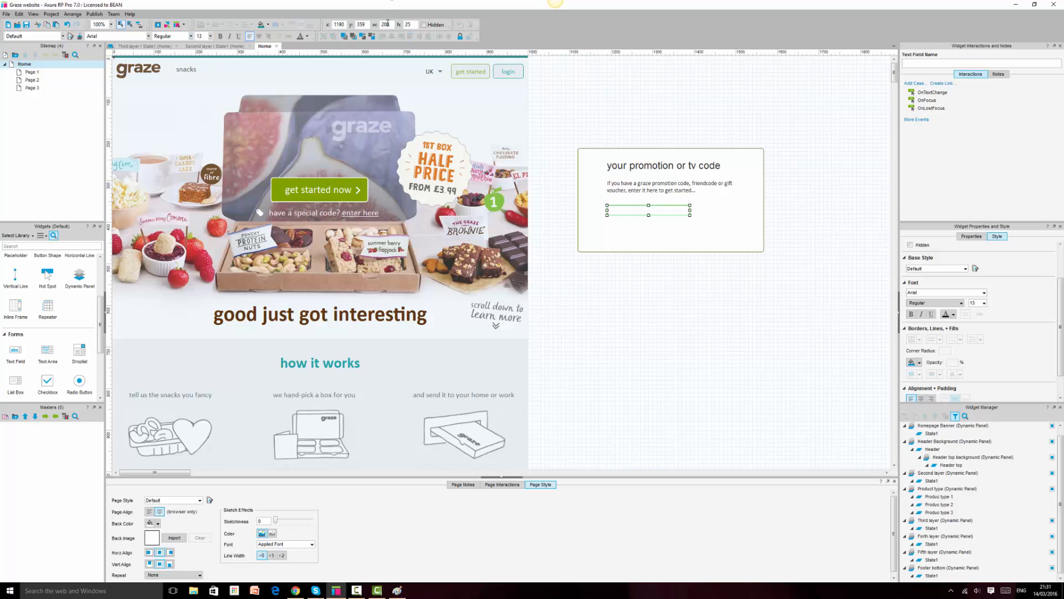
key("Tab")
type("45")
key("Return")
left_click_drag(689, 215, 676, 219)
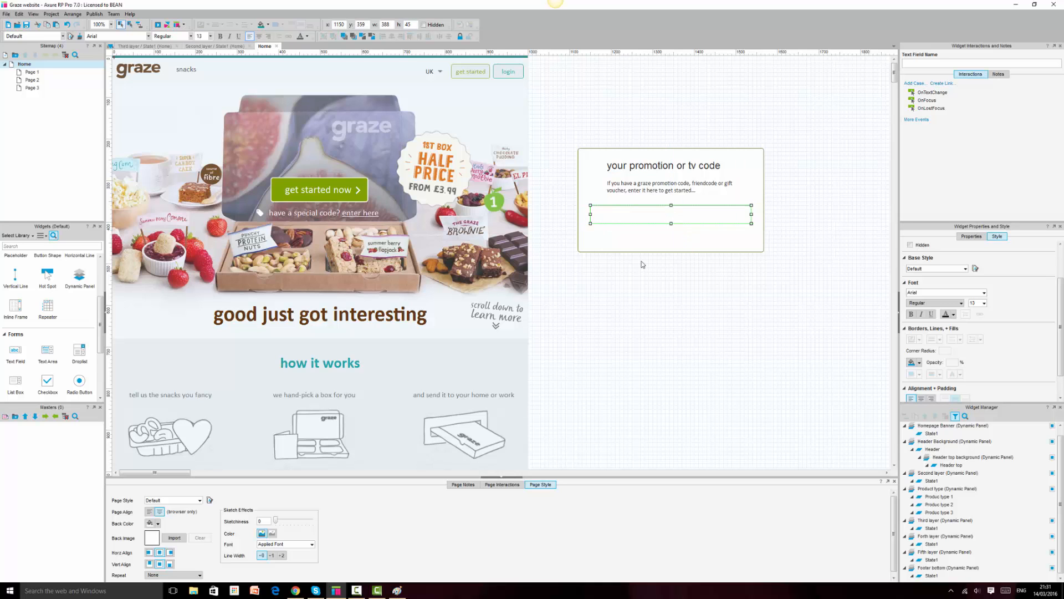
Check the original promotion dialog in Chrome, return to Axure, and duplicate the snacks section's green get started button onto the empty canvas
left_click(293, 591)
left_click(294, 591)
left_click(296, 591)
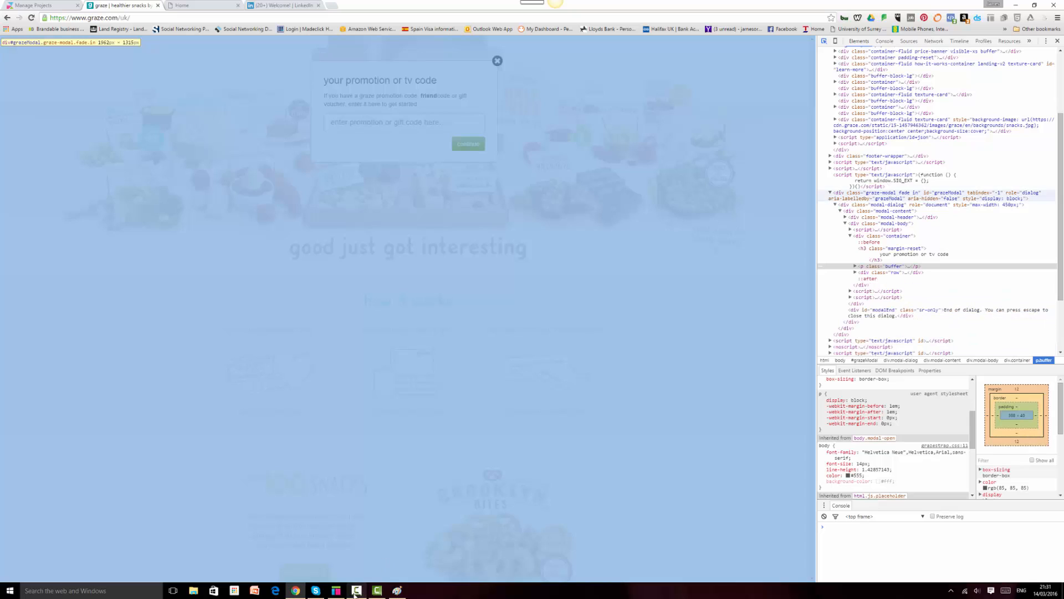
left_click(338, 591)
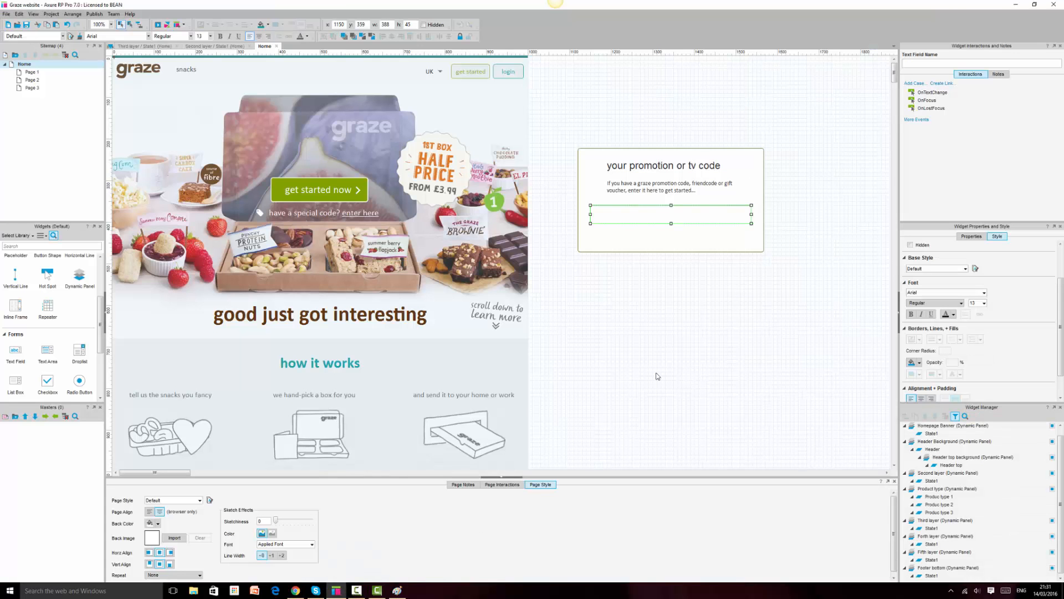
scroll(658, 374, "down", 5)
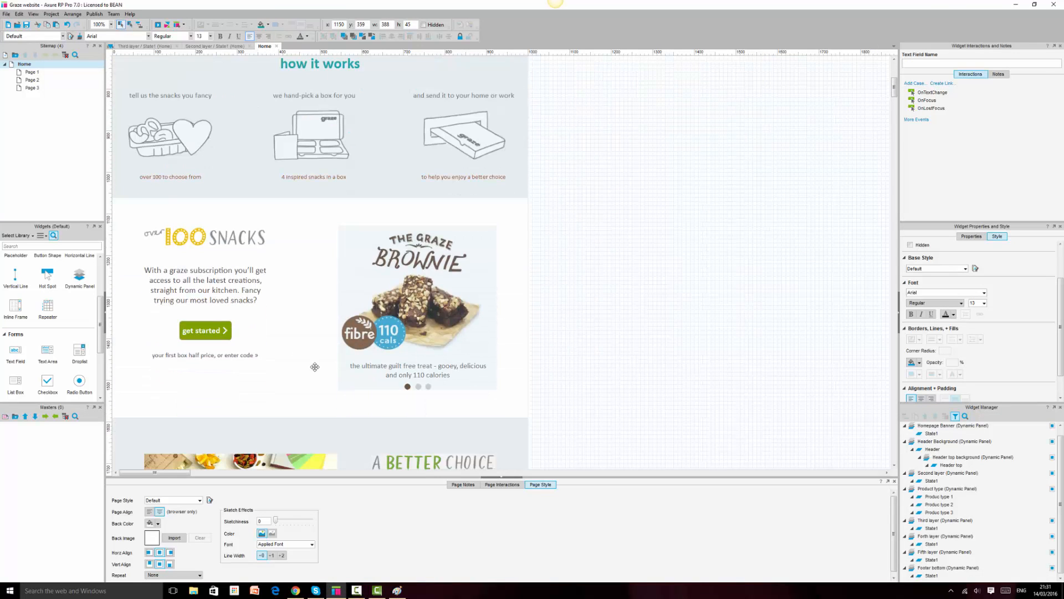
left_click(198, 327)
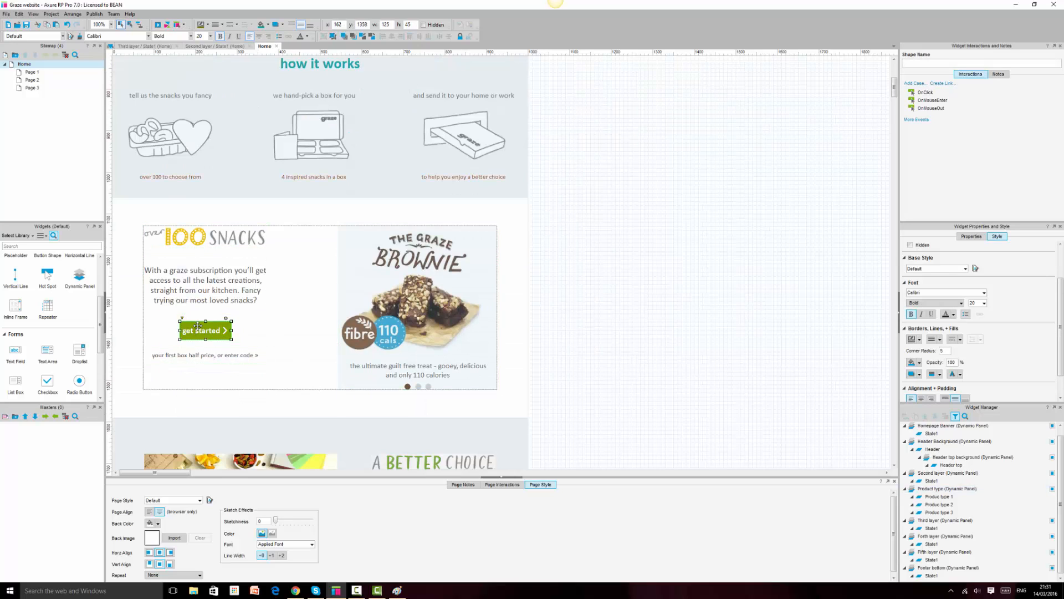
key("ctrl+d")
left_click_drag(203, 331, 617, 268)
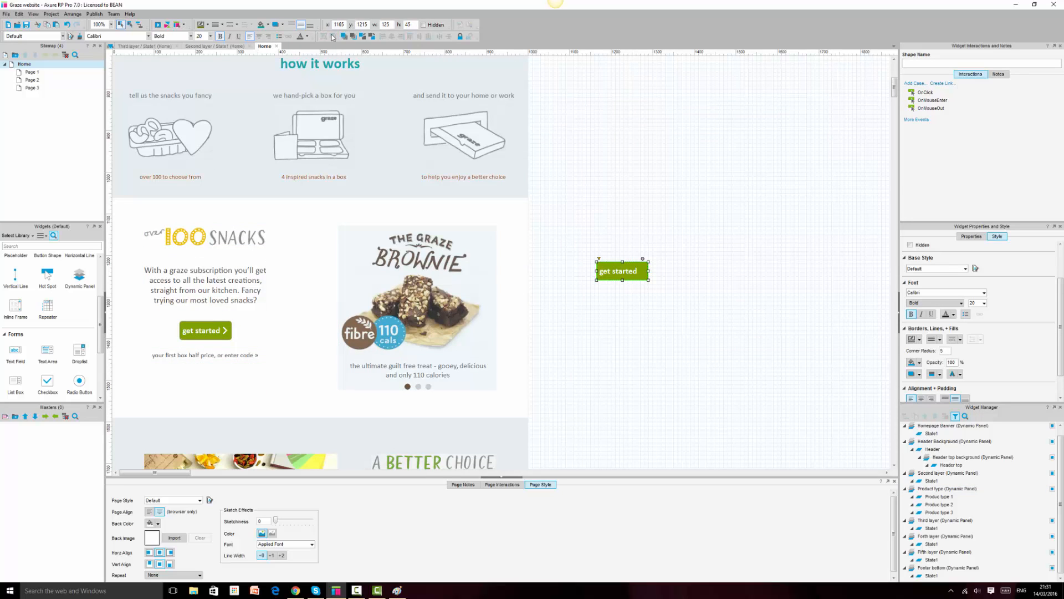
Set the duplicated button's width to 80 and its height to 34
double_click(390, 25)
type("80")
key("Tab")
type("34")
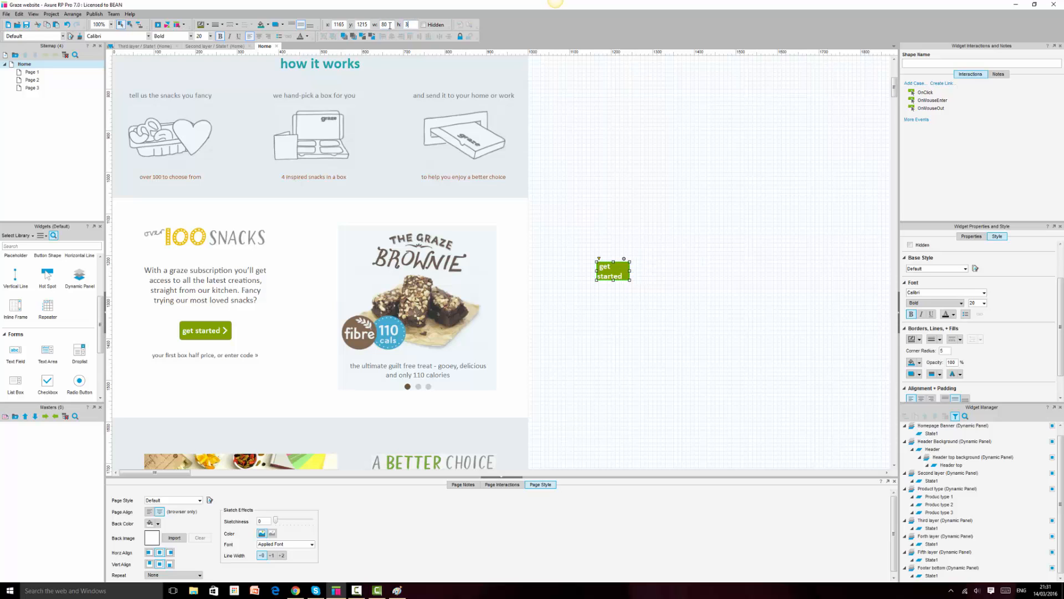
key("Return")
Replace the duplicated button's label with "continue", matching the button on the original site in Chrome
double_click(612, 268)
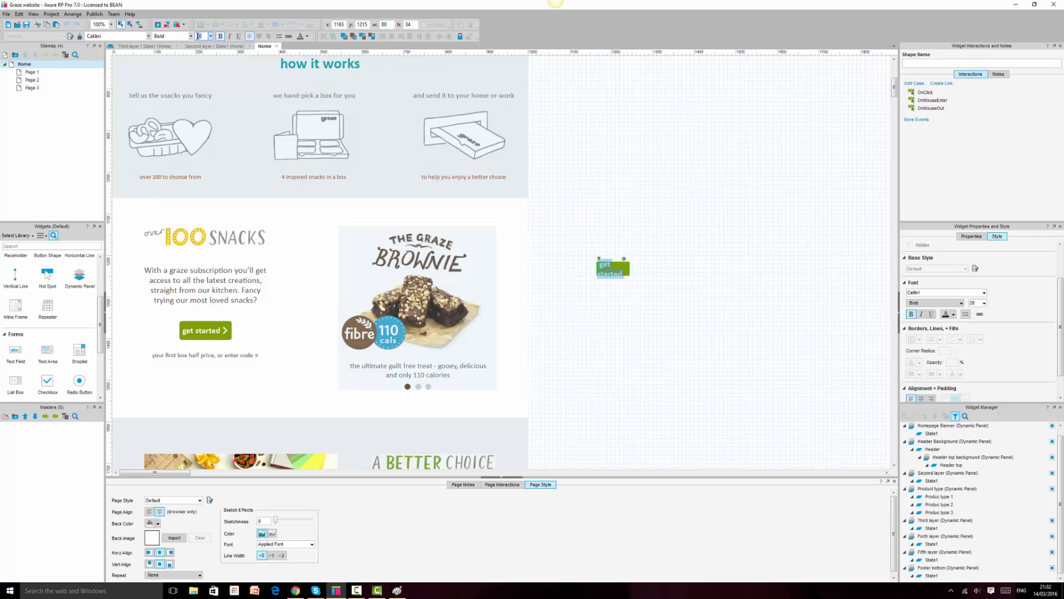
type("16")
key("Return")
left_click(295, 591)
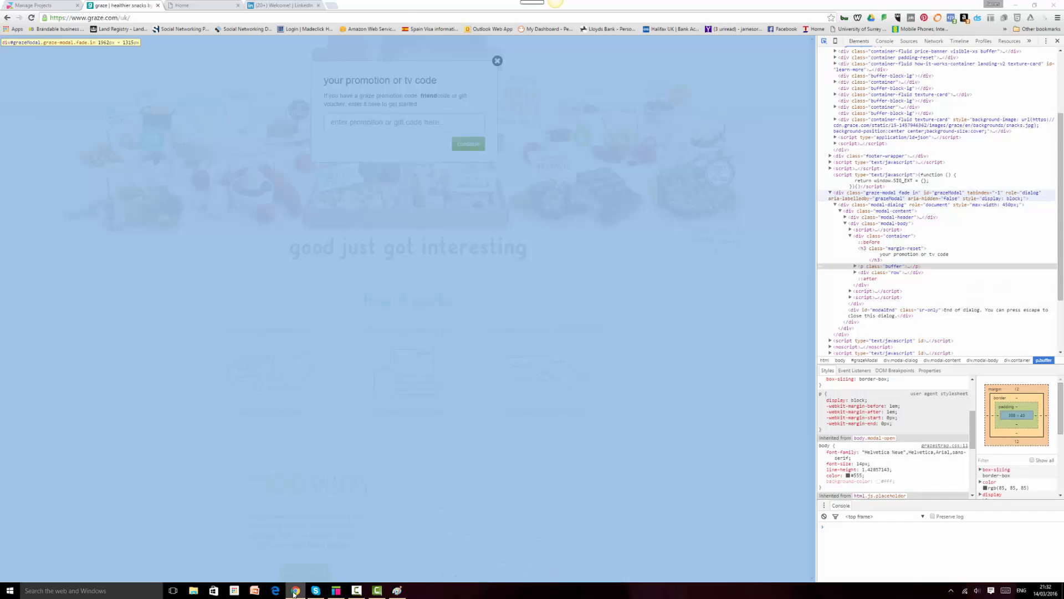
left_click(294, 592)
type("C")
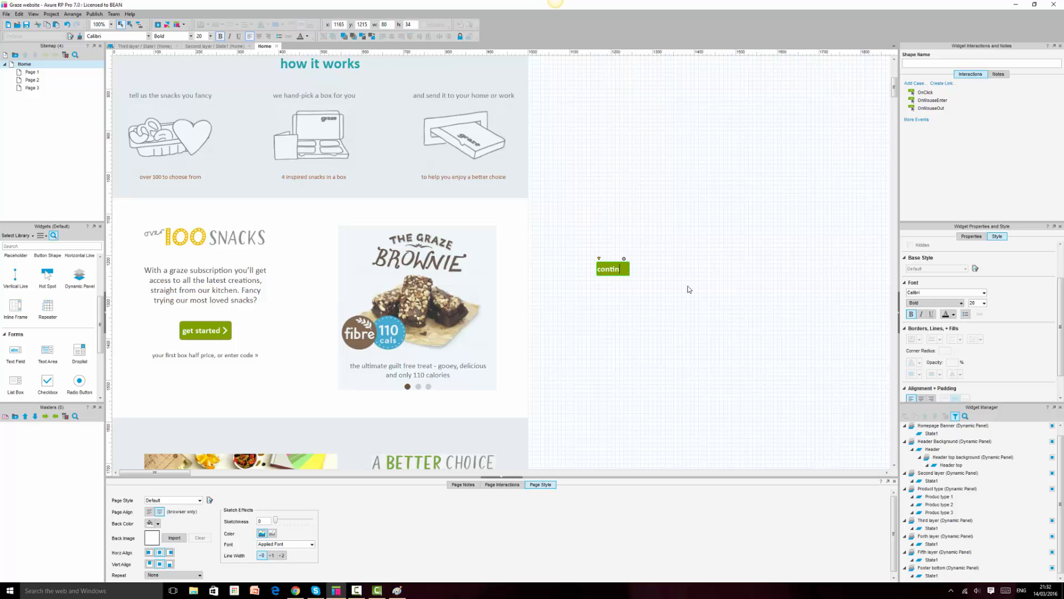
left_click(827, 254)
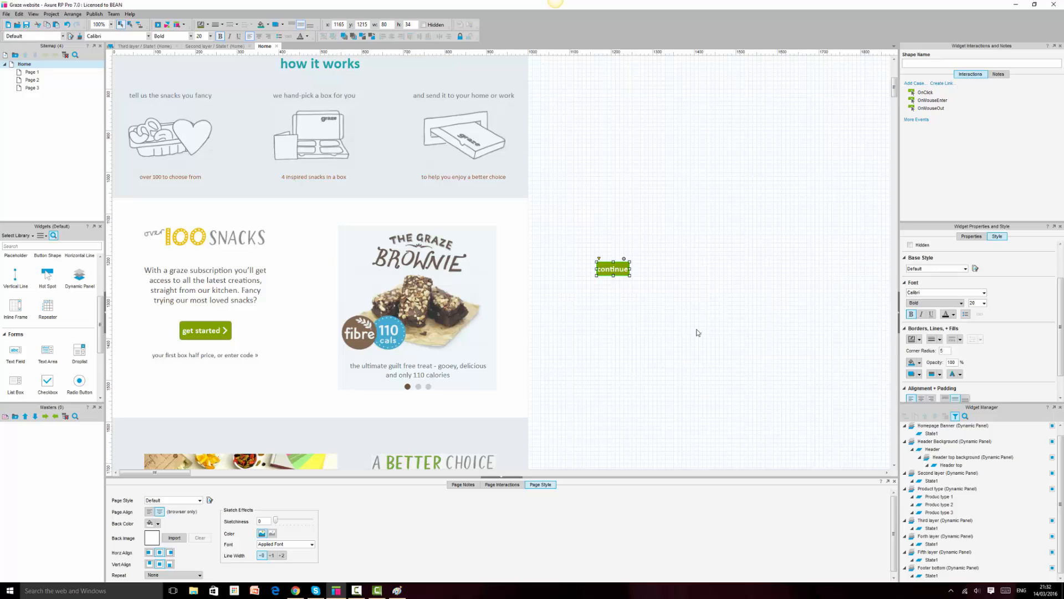
Move the continue button to x 1160, y 1138 on the empty canvas
left_click(696, 333)
left_click(618, 266)
left_click(647, 271)
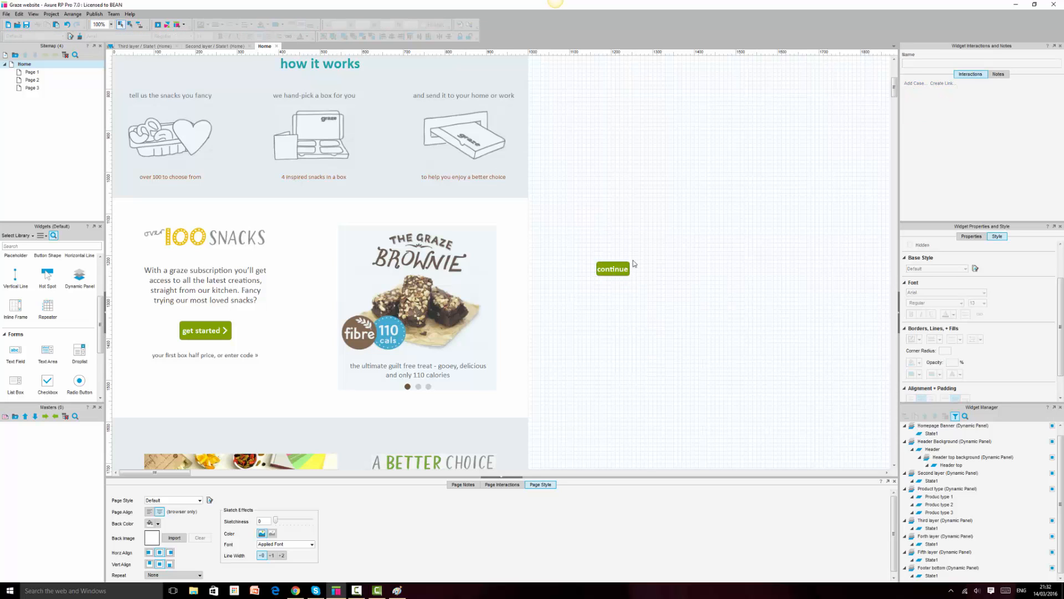
left_click_drag(630, 251, 658, 312)
left_click_drag(591, 235, 697, 306)
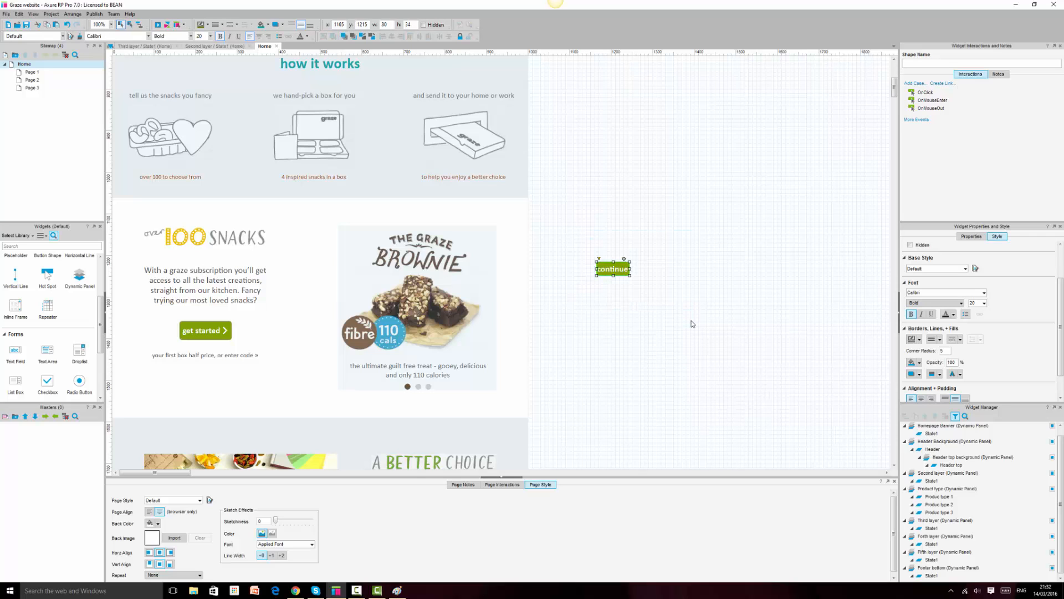
left_click(613, 285)
left_click(617, 270)
mouse_move(617, 270)
left_mouse_down()
mouse_move(615, 239)
mouse_move(658, 237)
mouse_move(626, 268)
left_mouse_up()
left_click_drag(567, 197, 768, 342)
key("ctrl+z")
key("ctrl+z")
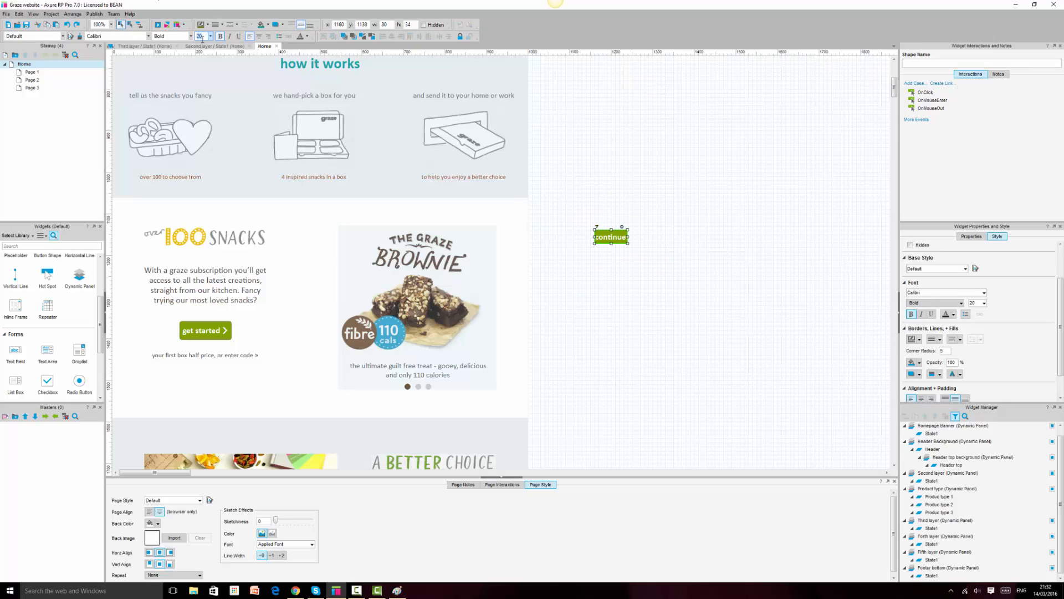
Set the continue button's text to size 16 and centre it horizontally, comparing it with the original in Chrome
type("16")
key("Return")
left_click(258, 37)
left_click(679, 238)
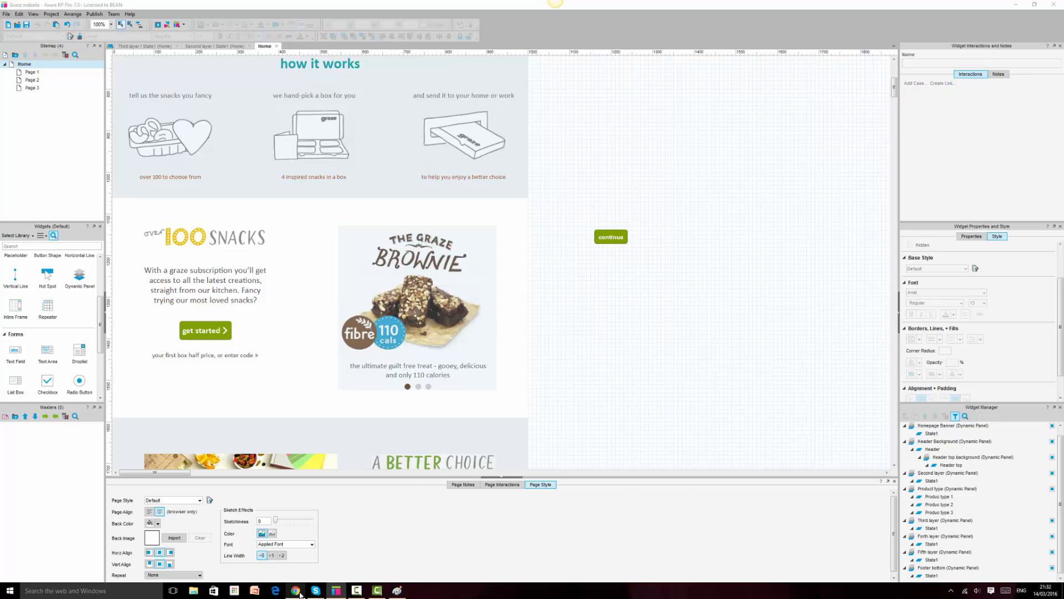
left_click(298, 593)
left_click(298, 592)
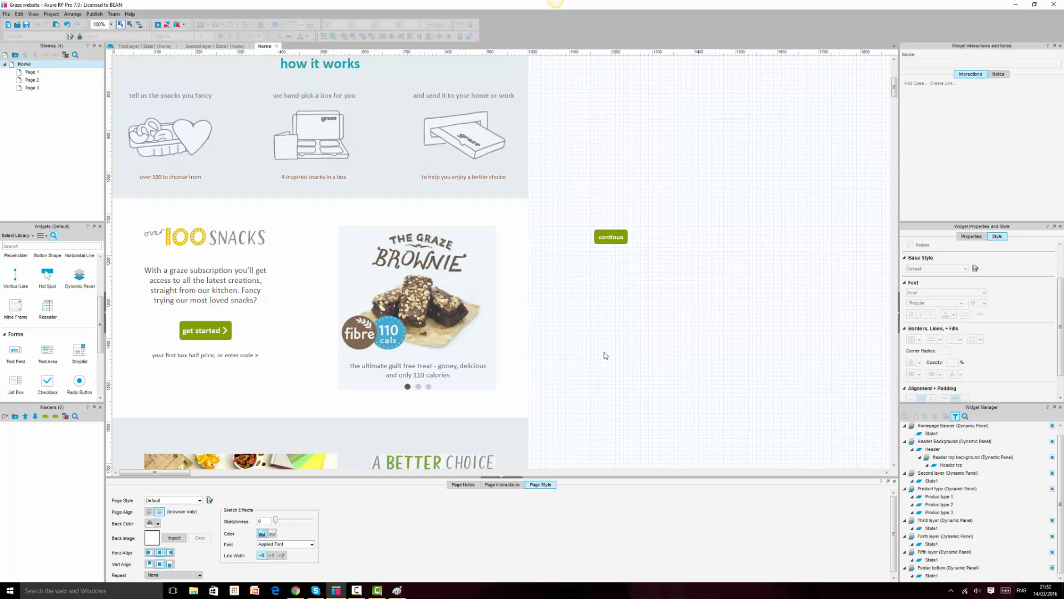
Place the continue button inside the promotion code box, below the right end of the text field at about x 1458, y 426
left_click_drag(611, 244, 612, 240)
left_click(719, 286)
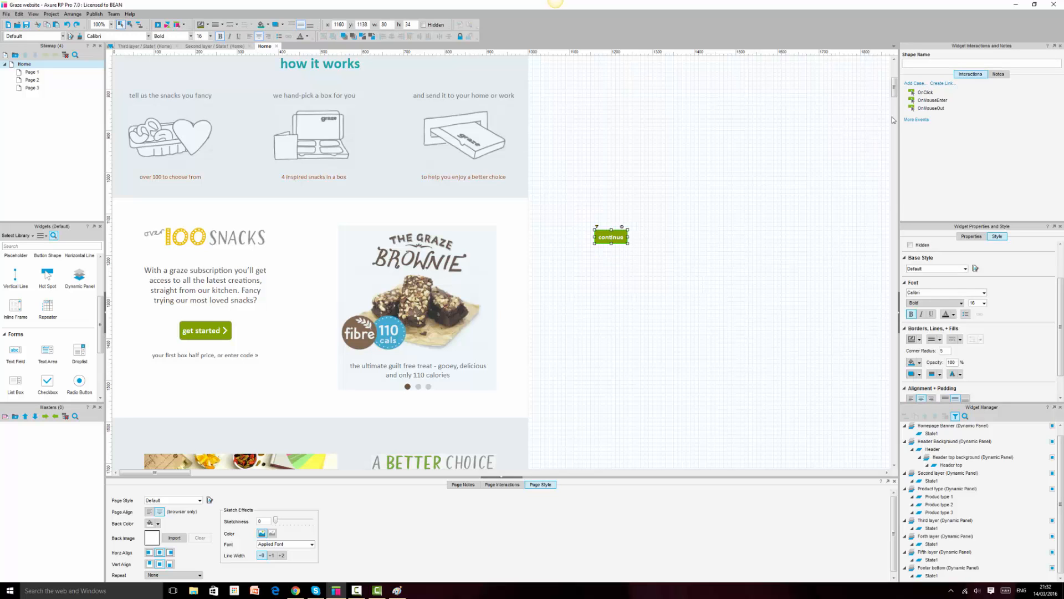
mouse_move(894, 96)
left_mouse_down()
mouse_move(896, 65)
mouse_move(895, 96)
left_mouse_up()
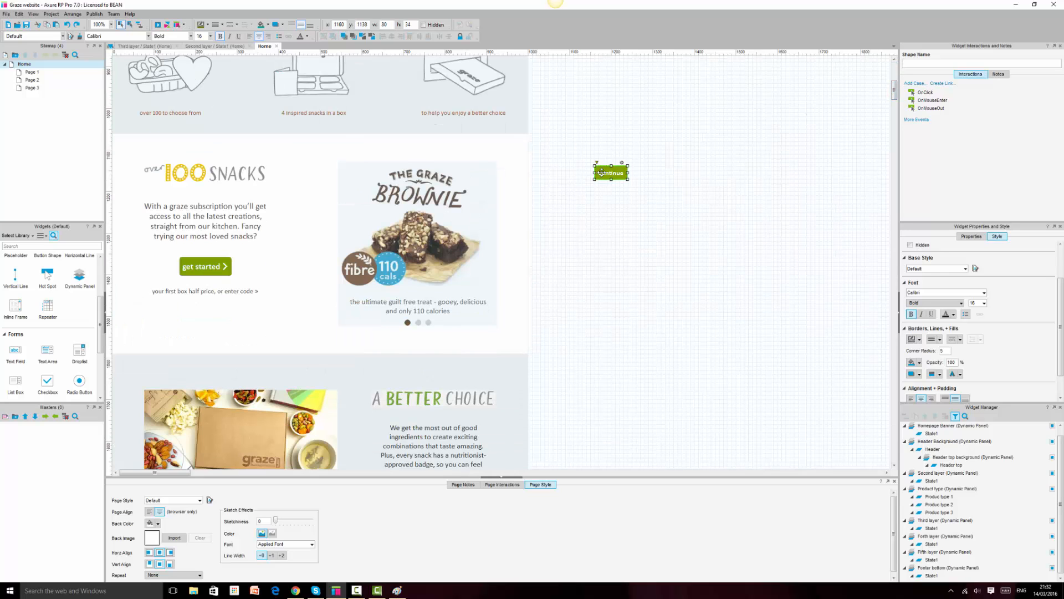
left_click_drag(602, 174, 634, 104)
scroll(666, 179, "up", 3)
scroll(666, 179, "up", 2)
left_click_drag(643, 378, 738, 155)
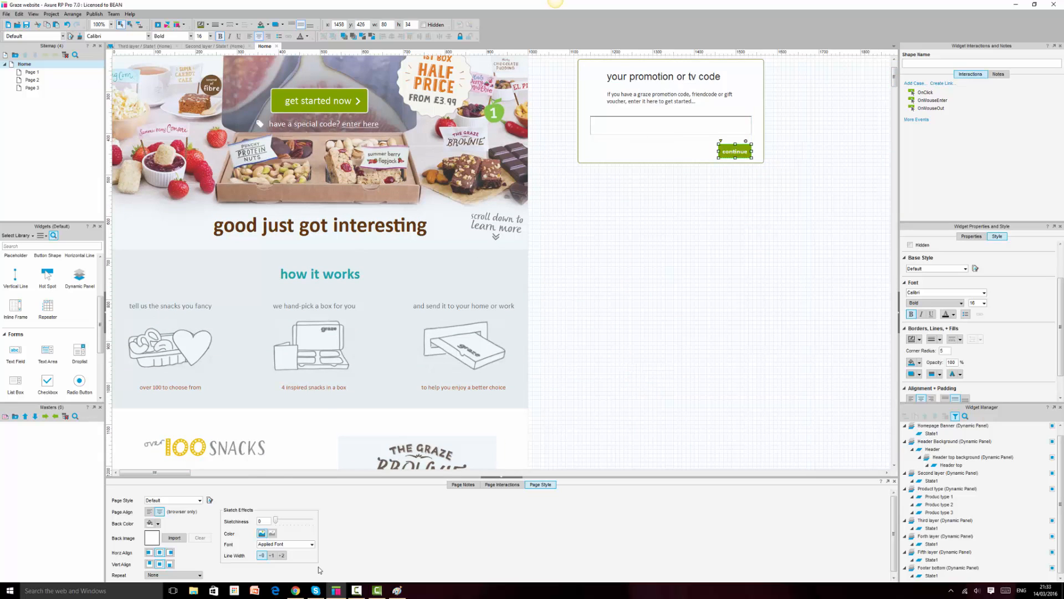
left_click(297, 592)
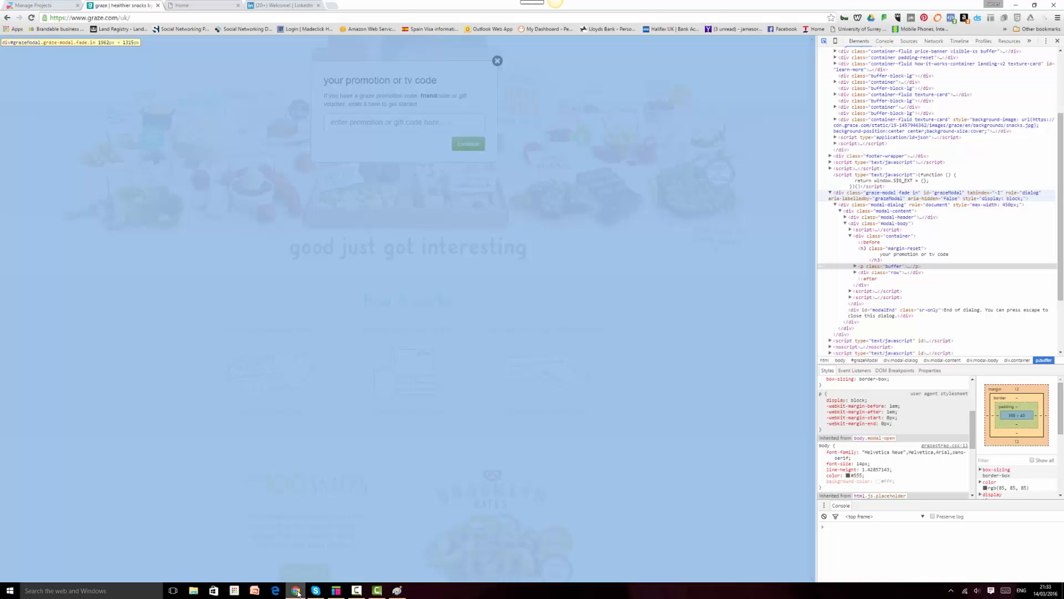
left_click(298, 592)
Add a circle about 40 by 40 on the empty canvas below the promotion code box
scroll(826, 252, "up", 2)
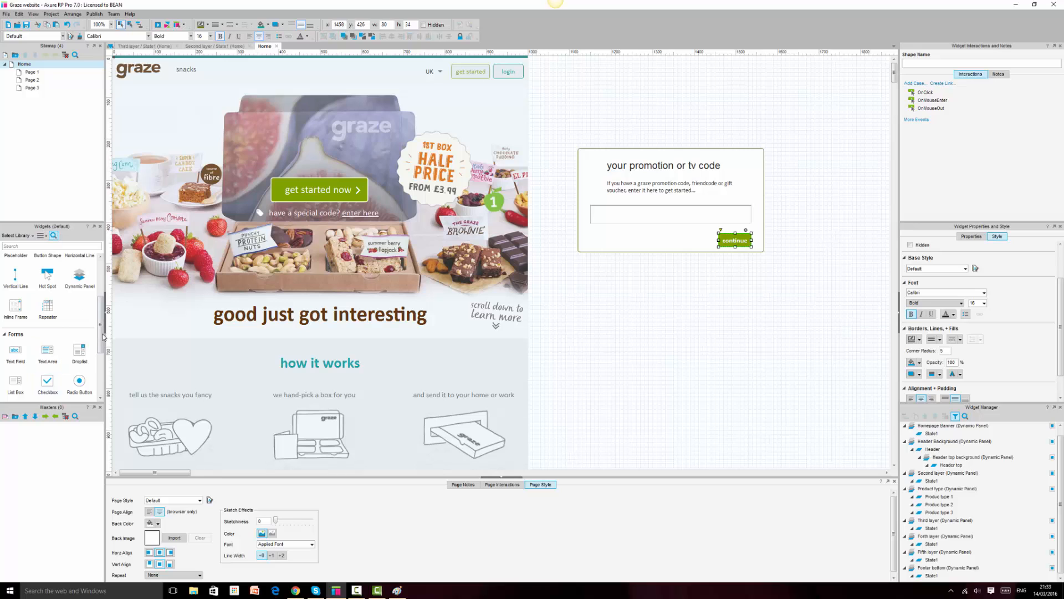
left_click_drag(103, 336, 657, 305)
left_click_drag(699, 351, 633, 327)
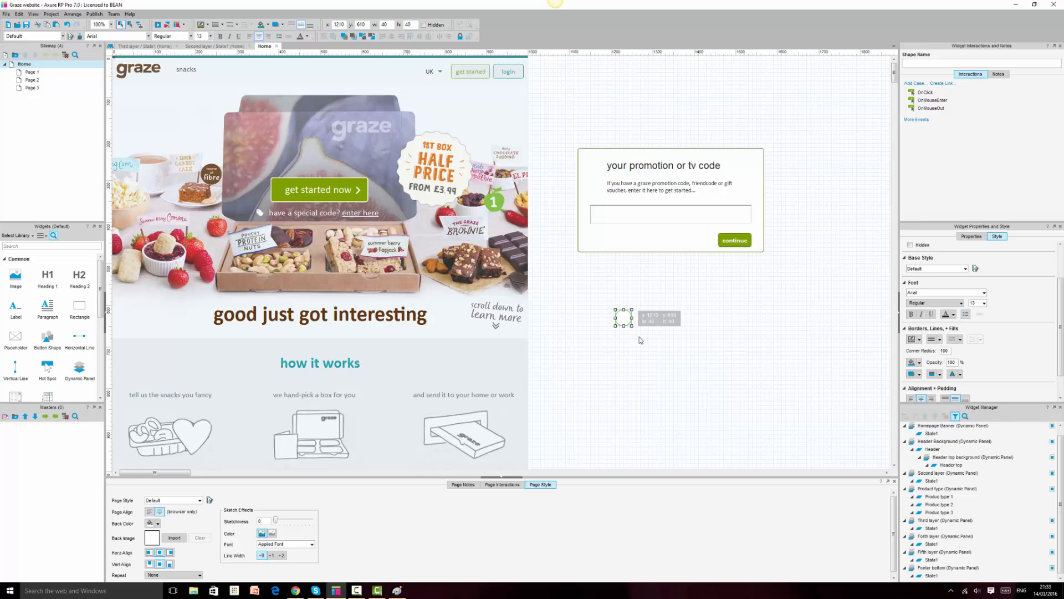
left_click(669, 379)
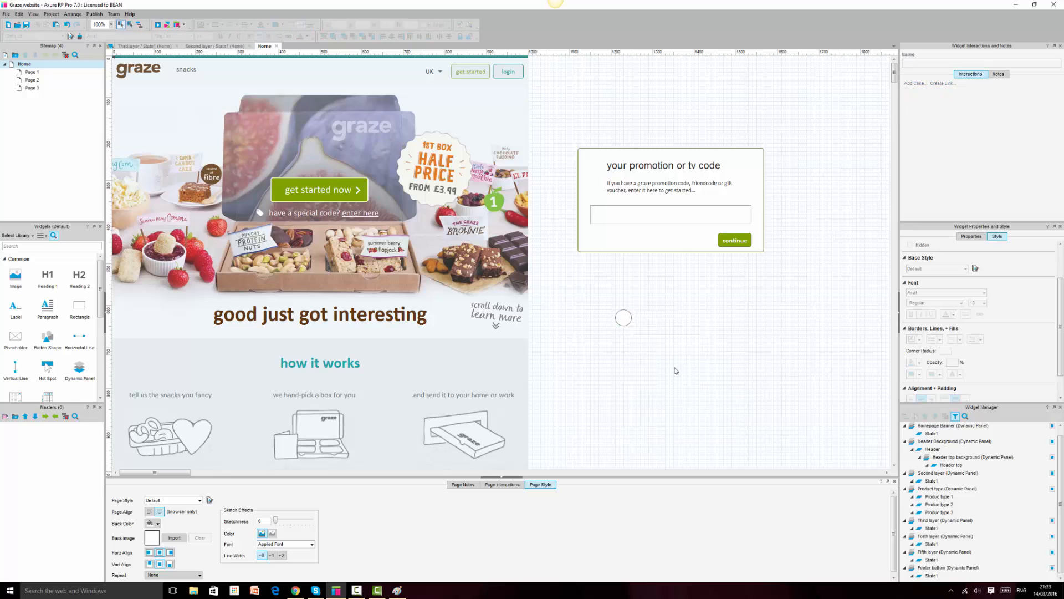
Fill the circle with solid black and remove its outline, using the close icon in Chrome as reference
left_click(623, 318)
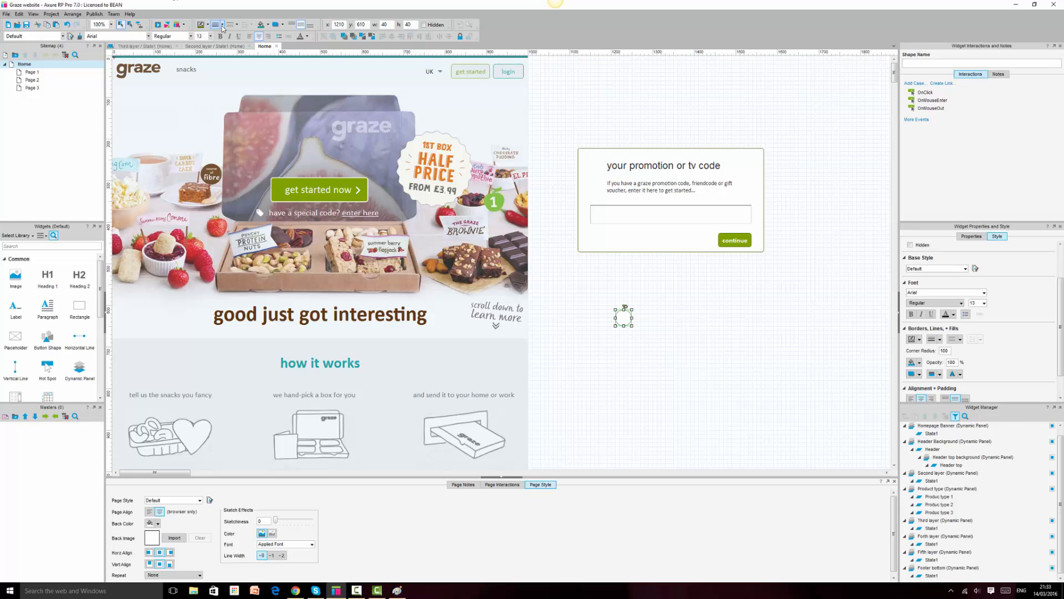
left_click(296, 591)
left_click(295, 591)
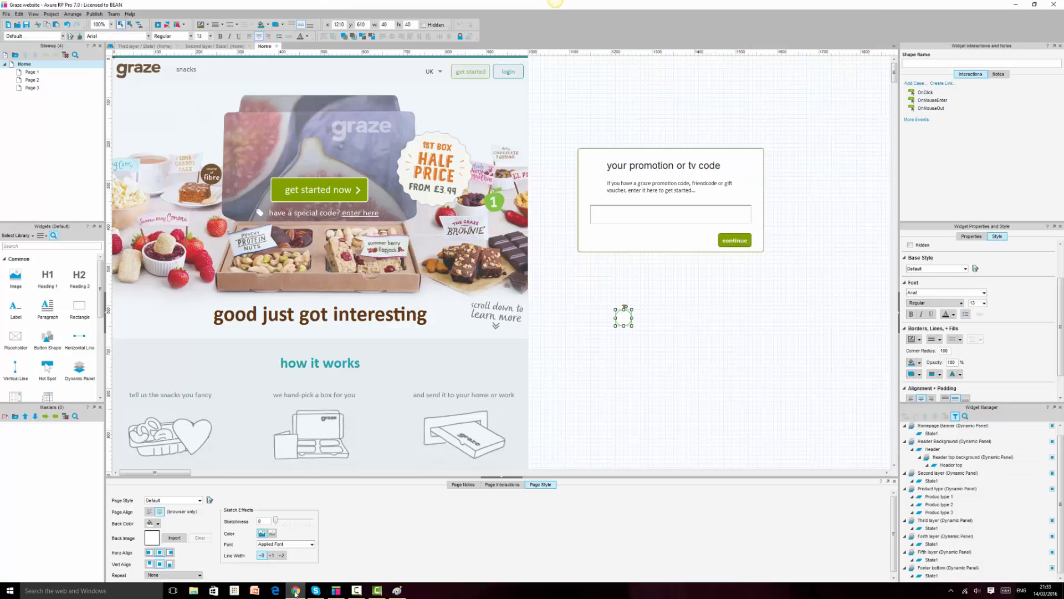
left_click(268, 24)
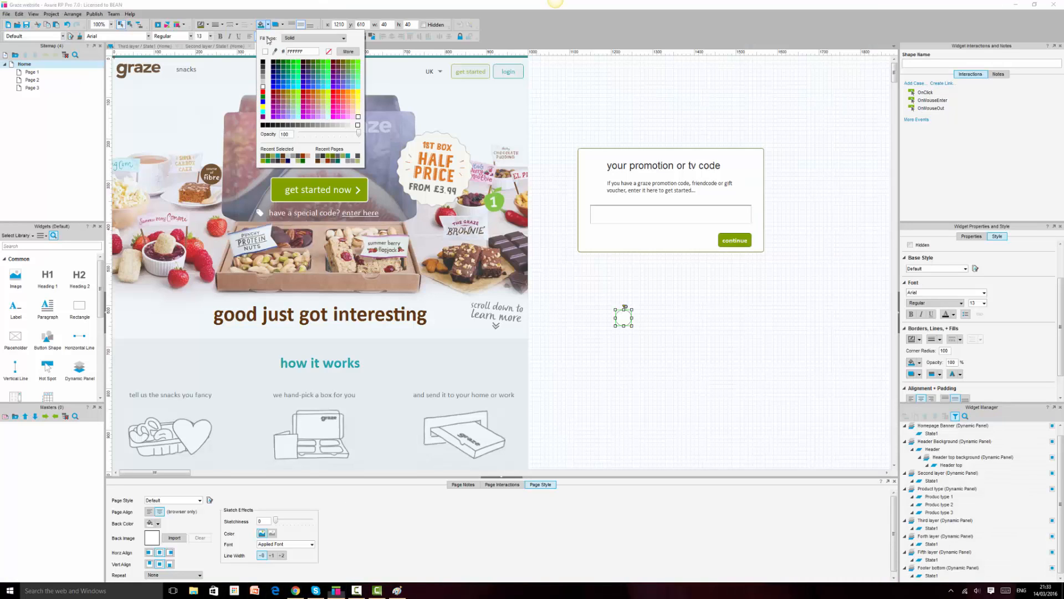
left_click(264, 71)
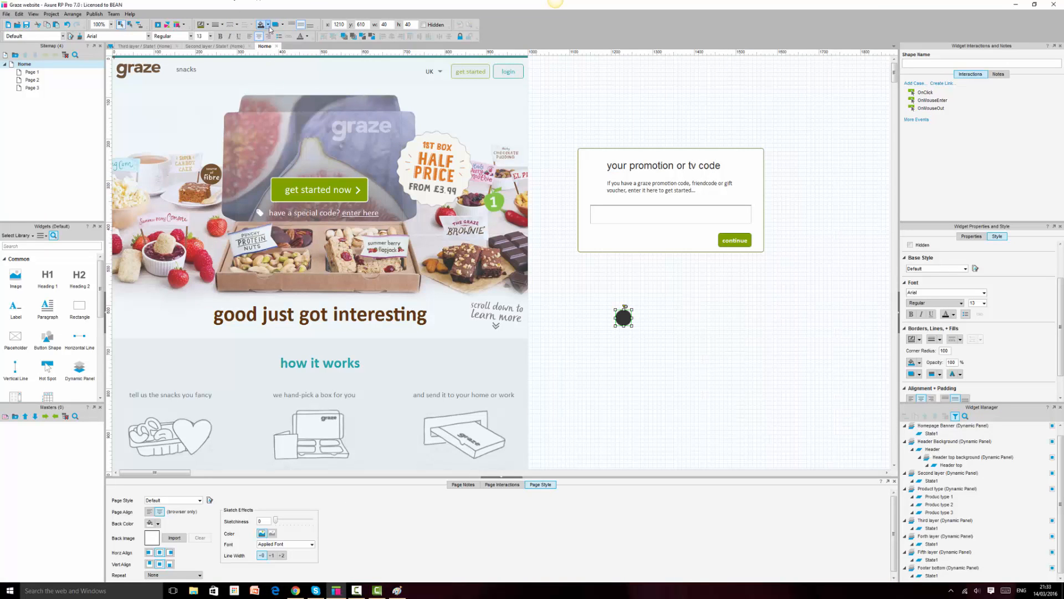
left_click(268, 24)
left_click(264, 64)
left_click(223, 25)
left_click(217, 36)
left_click(601, 309)
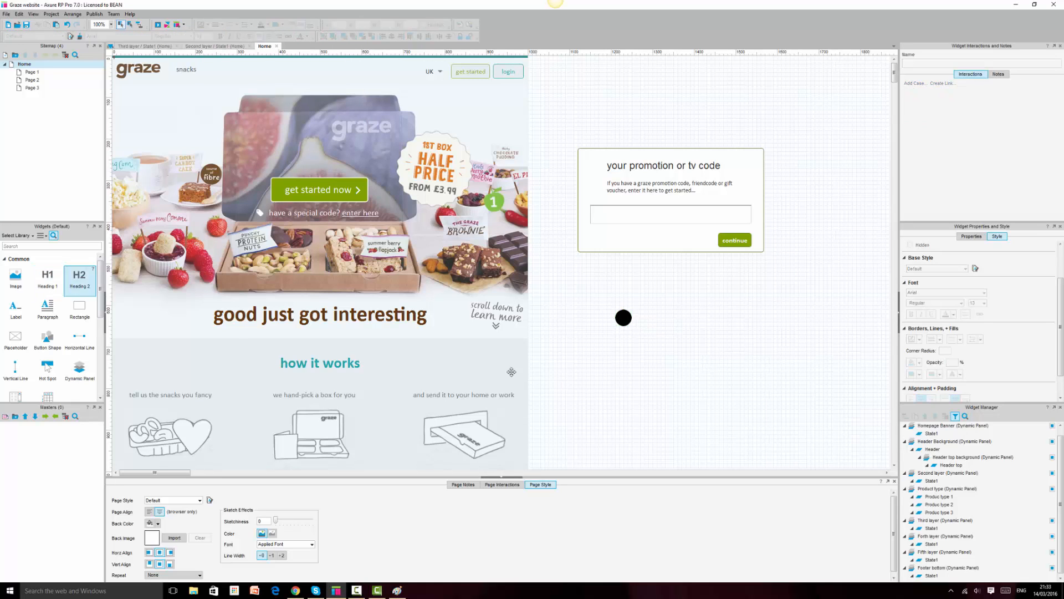
Label the black circle with a white, bold "X" at font size 25
left_click(623, 315)
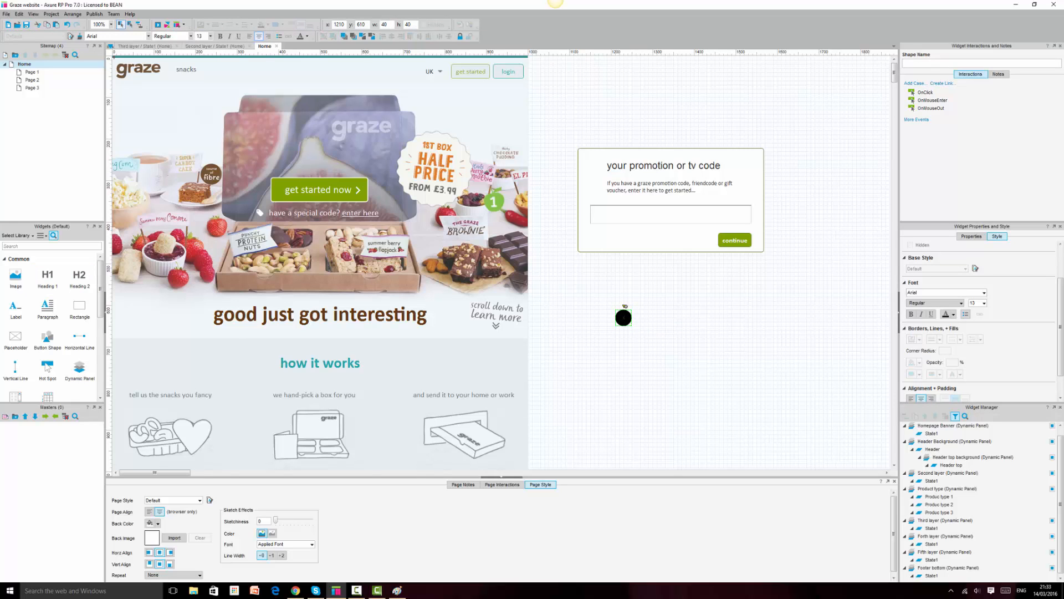
left_click(634, 332)
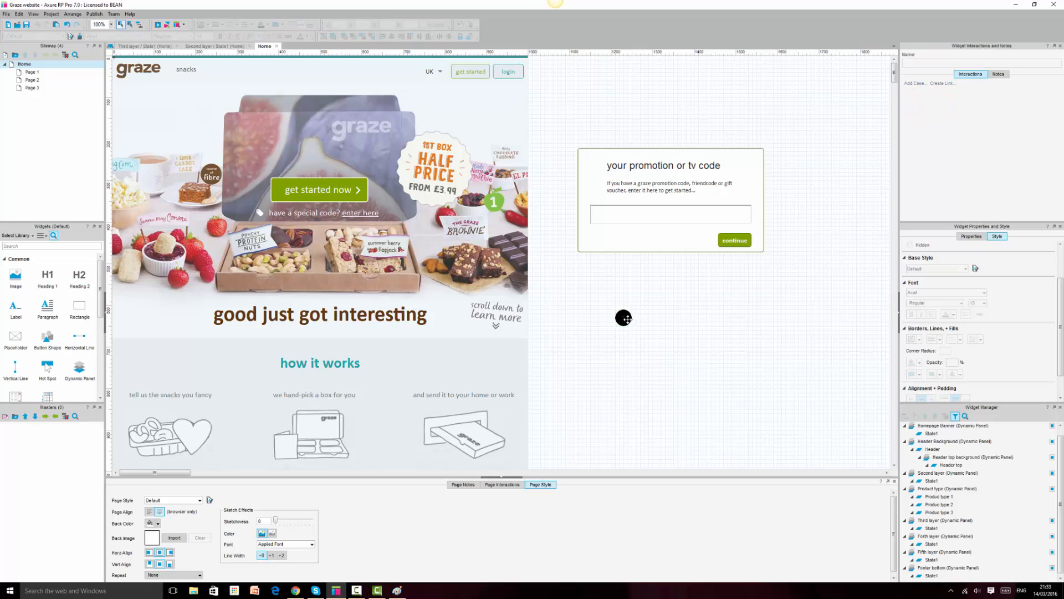
left_click(624, 317)
left_click(306, 36)
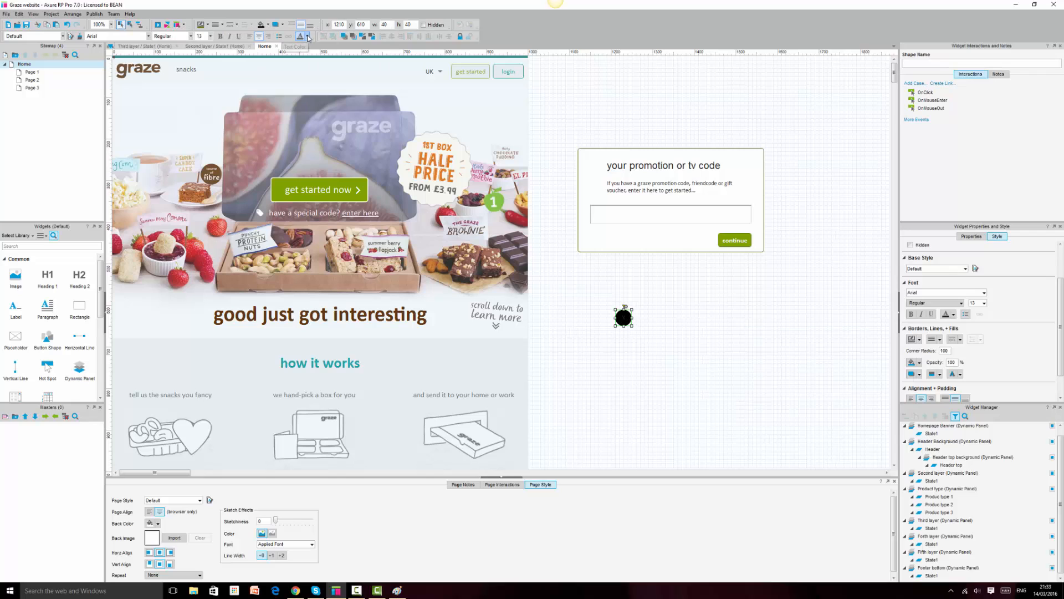
left_click(206, 36)
left_click(220, 36)
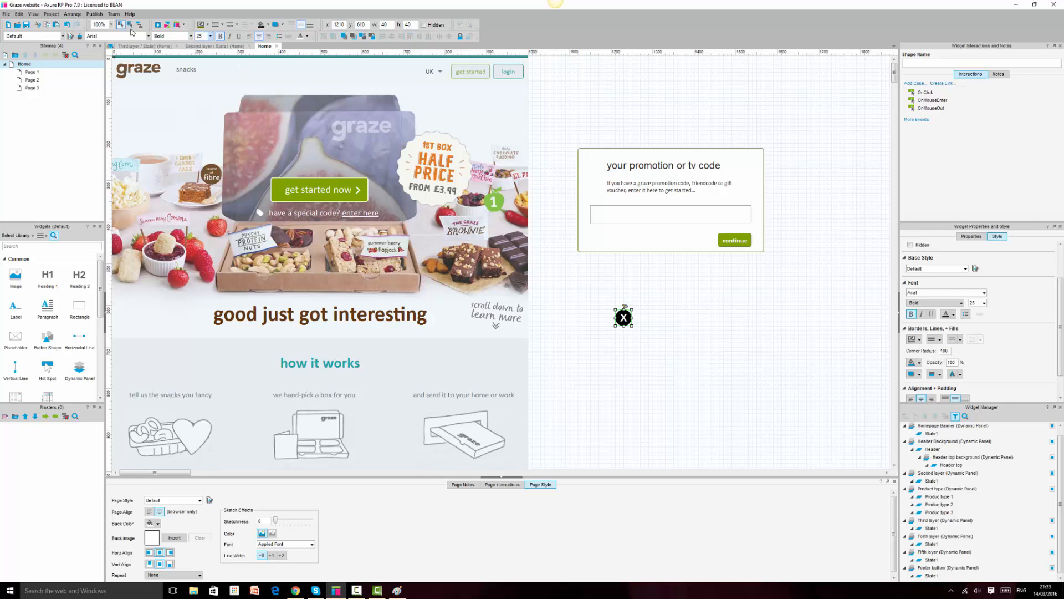
Change the font of the X in the black circle to Calibri
left_click(149, 36)
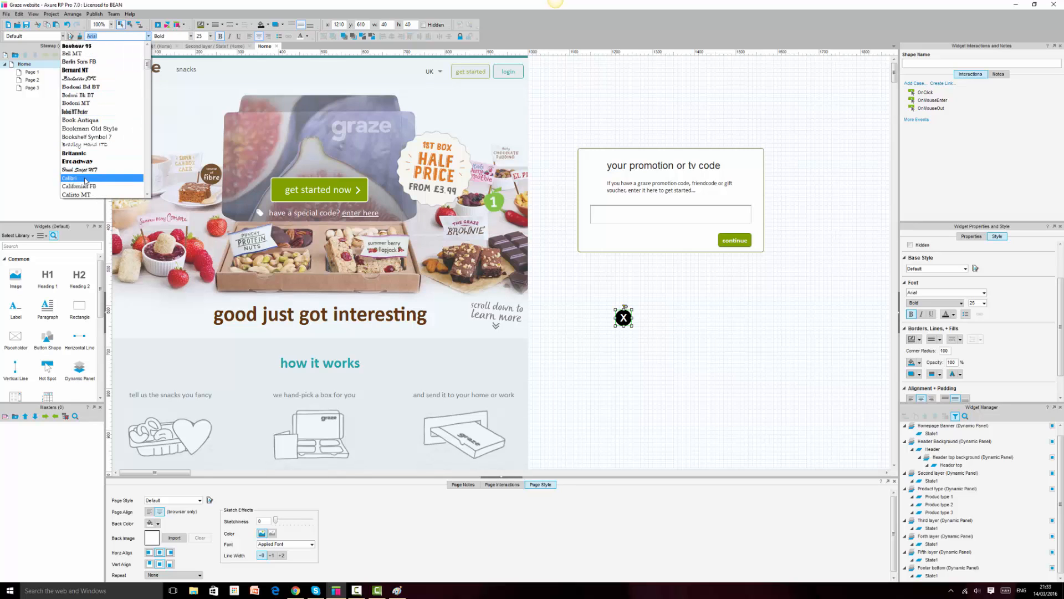
left_click(86, 178)
left_click(624, 337)
double_click(623, 319)
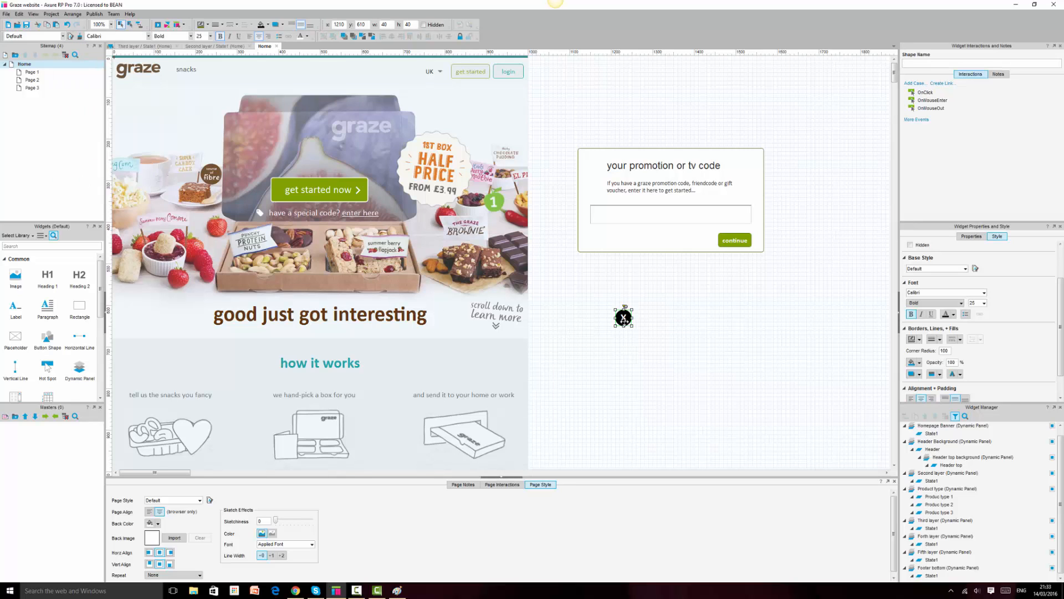
Move the black X circle onto the promotion code box's upper-right corner and compare it with the original dialog in Chrome
left_click(666, 406)
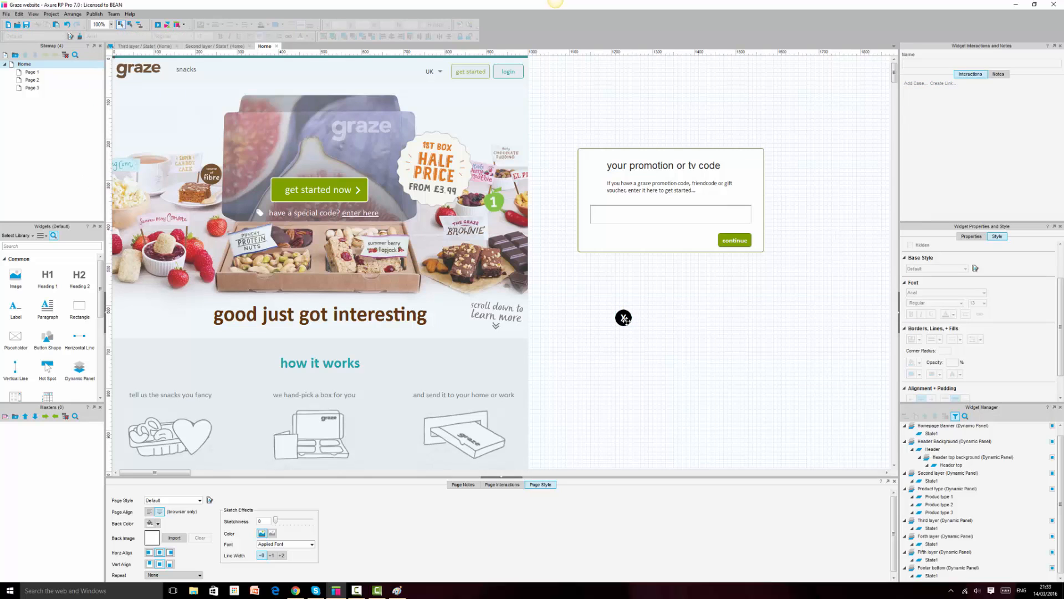
left_click_drag(627, 314, 764, 144)
left_click(295, 590)
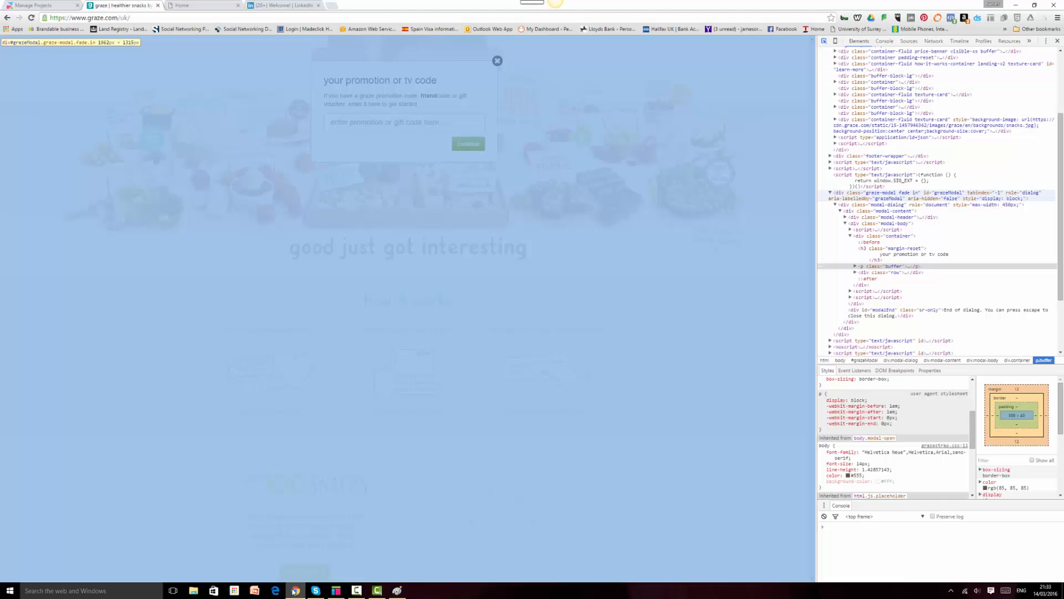
Switch back to Axure and nudge the black X circle on the box's upper-right corner to x 1546, y 200
left_click(295, 590)
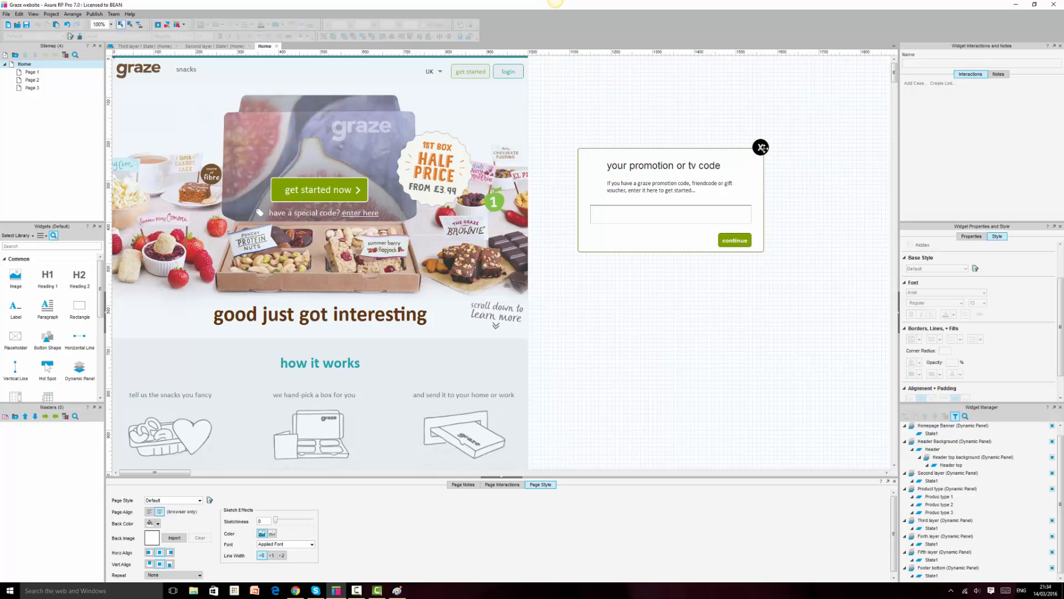
key("Right")
key("Right")
key("Right")
key("Right")
key("Down")
key("Down")
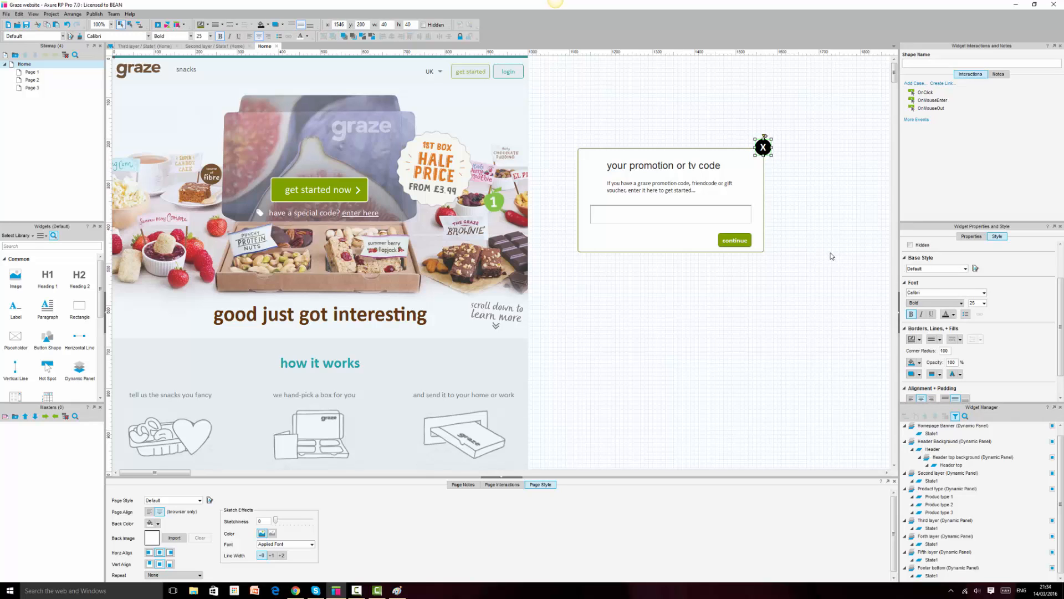
left_click(831, 256)
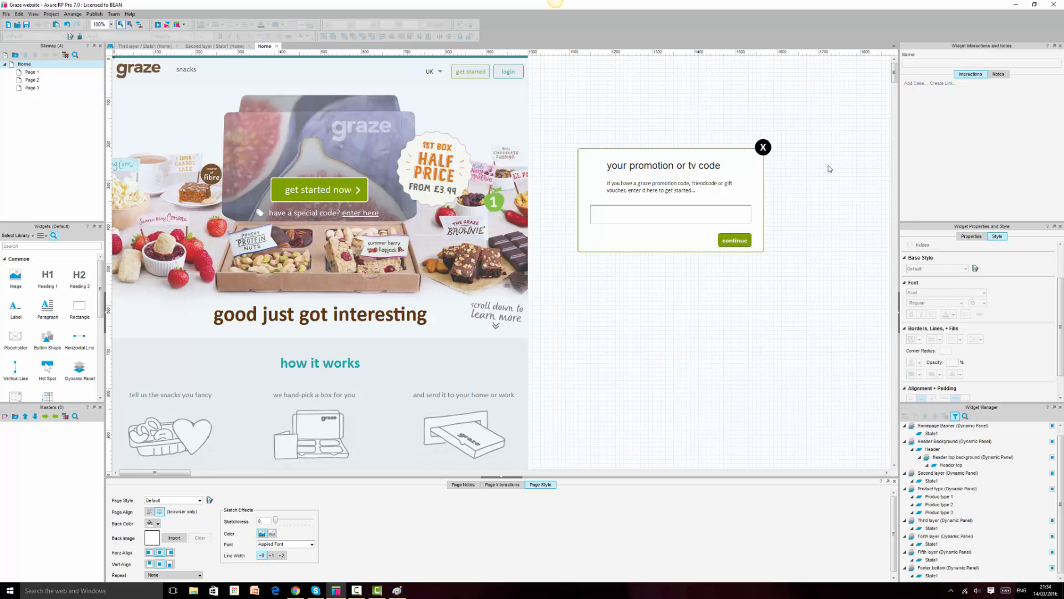
Extend the heading and the description leftwards to x 1150, in line with the text field's left edge
left_click(654, 170)
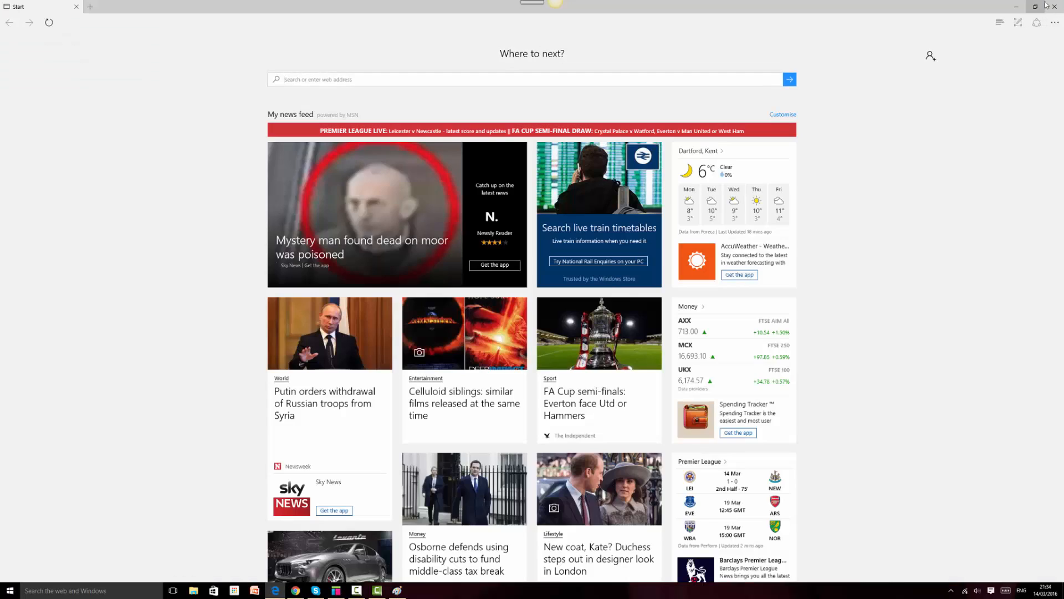
left_click(1054, 6)
left_click(295, 591)
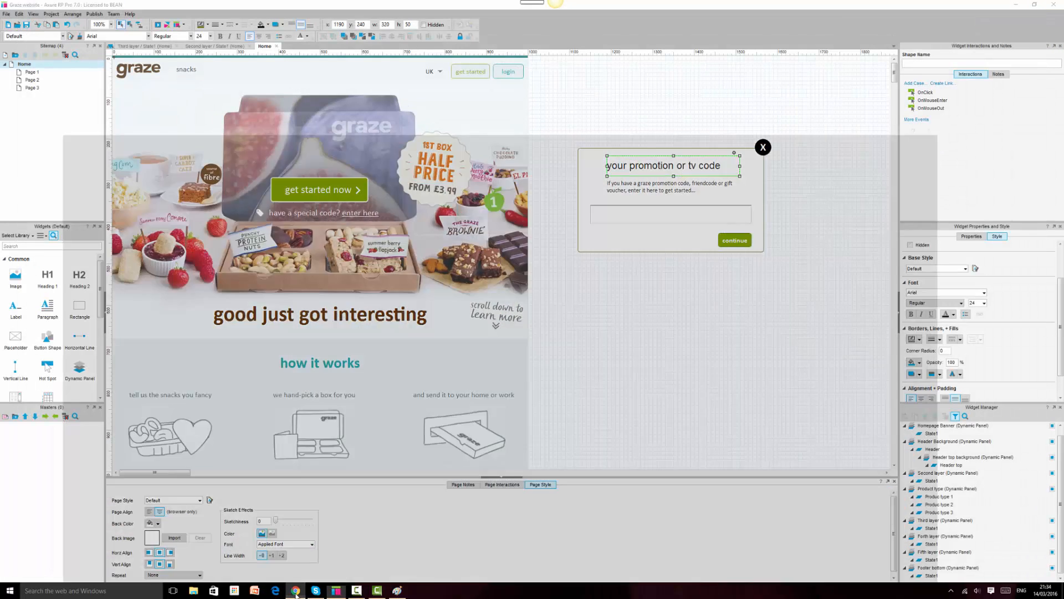
left_click(336, 590)
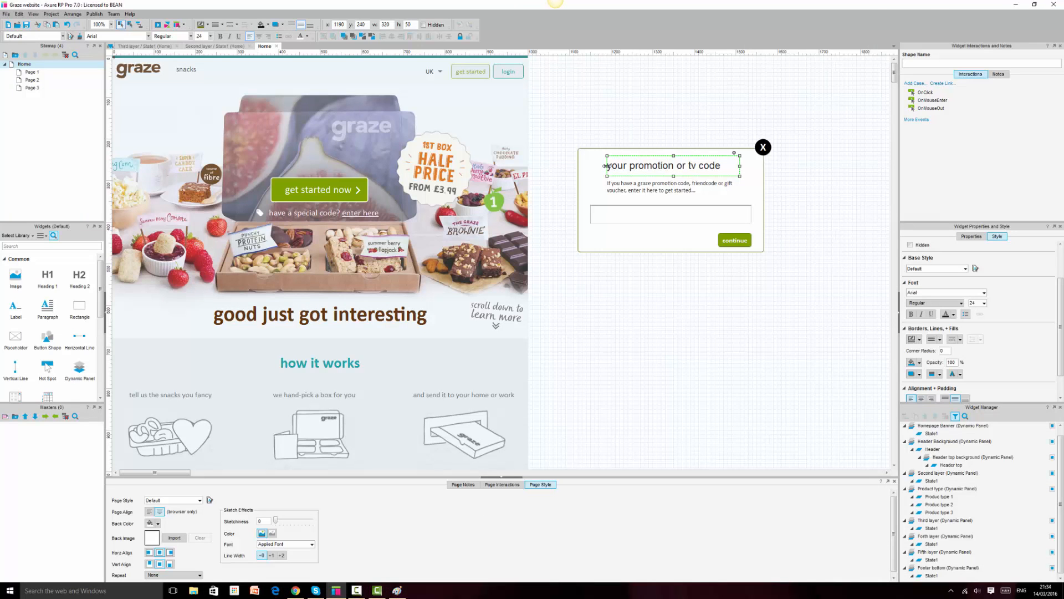
left_click_drag(606, 166, 590, 187)
left_click(619, 184)
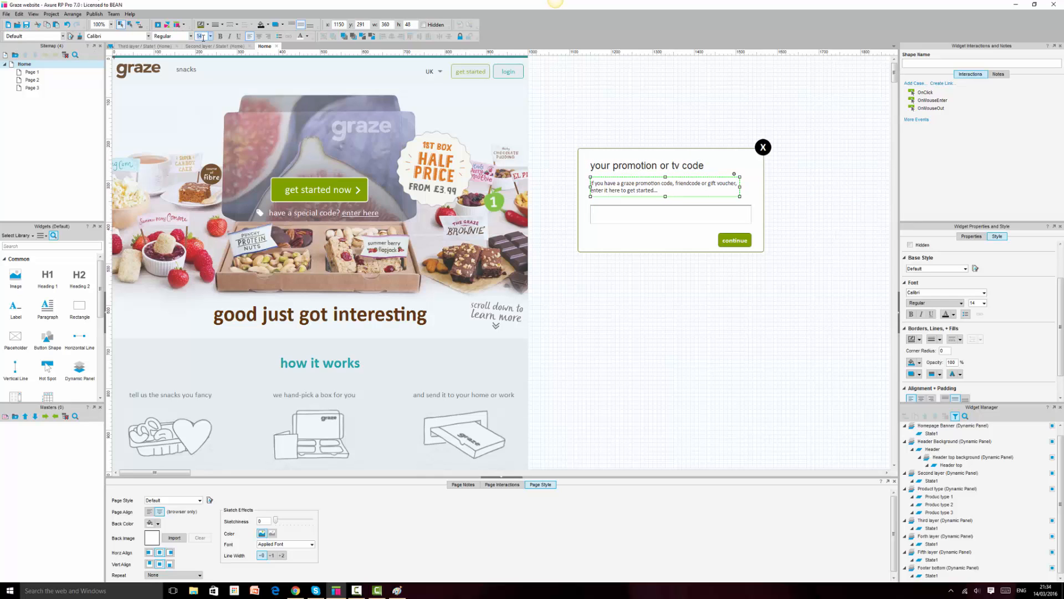
Set the description's font size to 16 and widen the description and heading to 388, matching the text field
type("16")
key("Return")
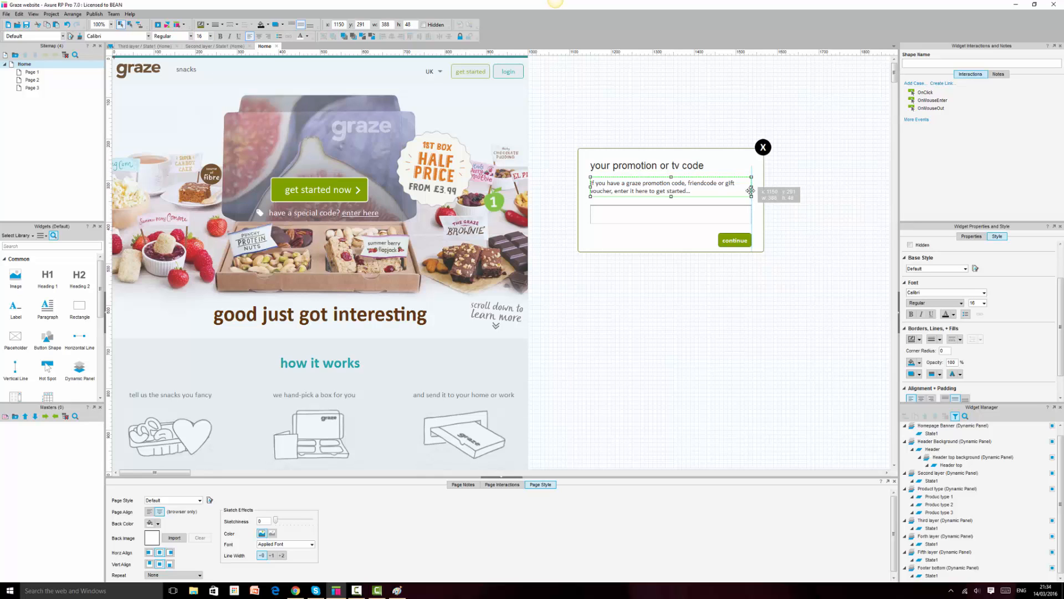
left_click(737, 166)
left_click_drag(740, 167, 752, 167)
Try distributing the heading, description and text field evenly in the vertical direction
left_click(705, 191)
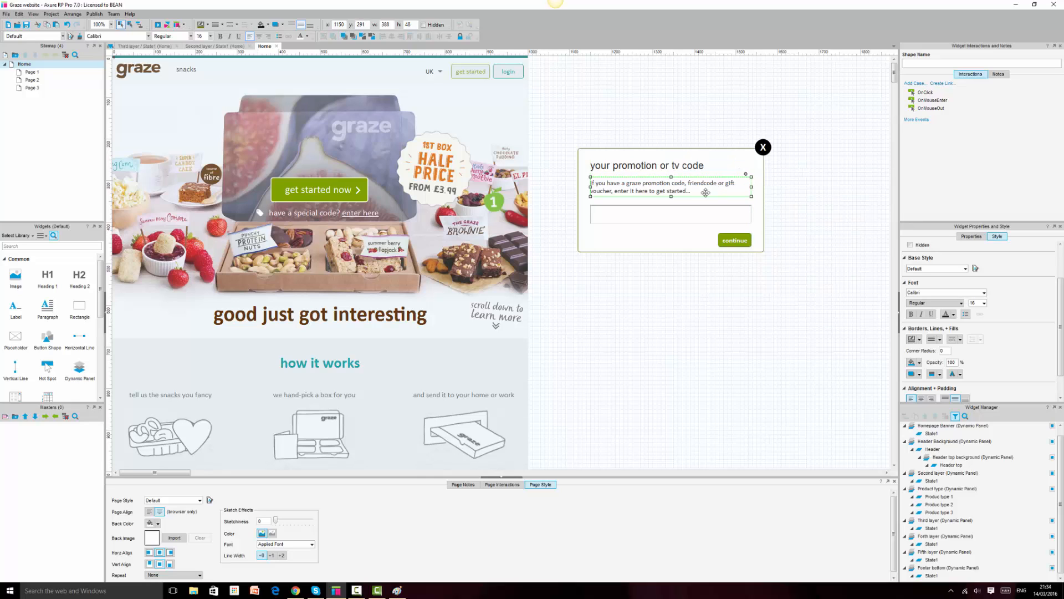
left_click(690, 214, "ctrl")
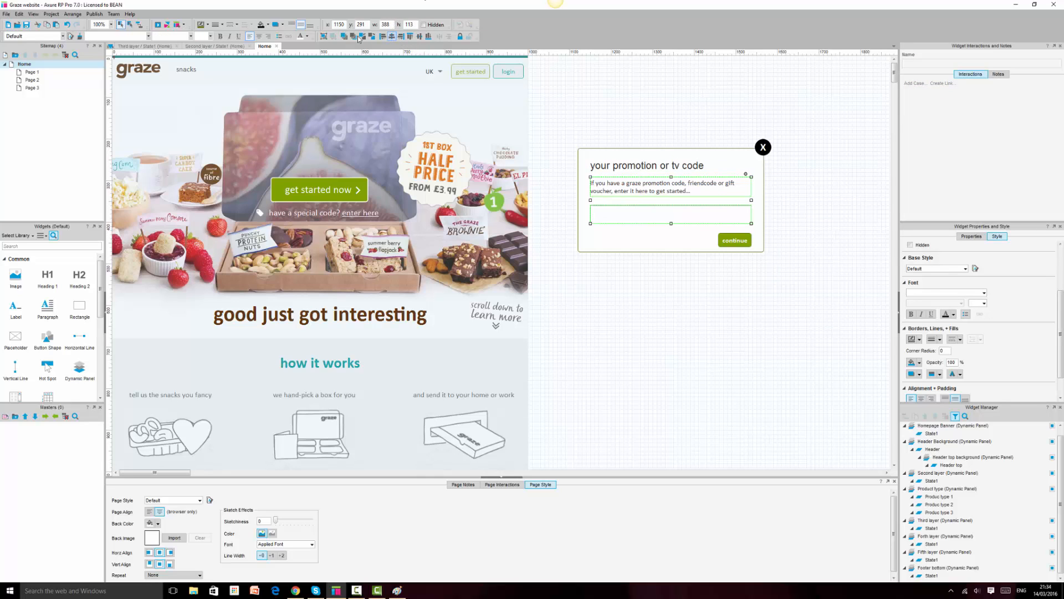
left_click(324, 38)
left_click(334, 37)
left_click(655, 166)
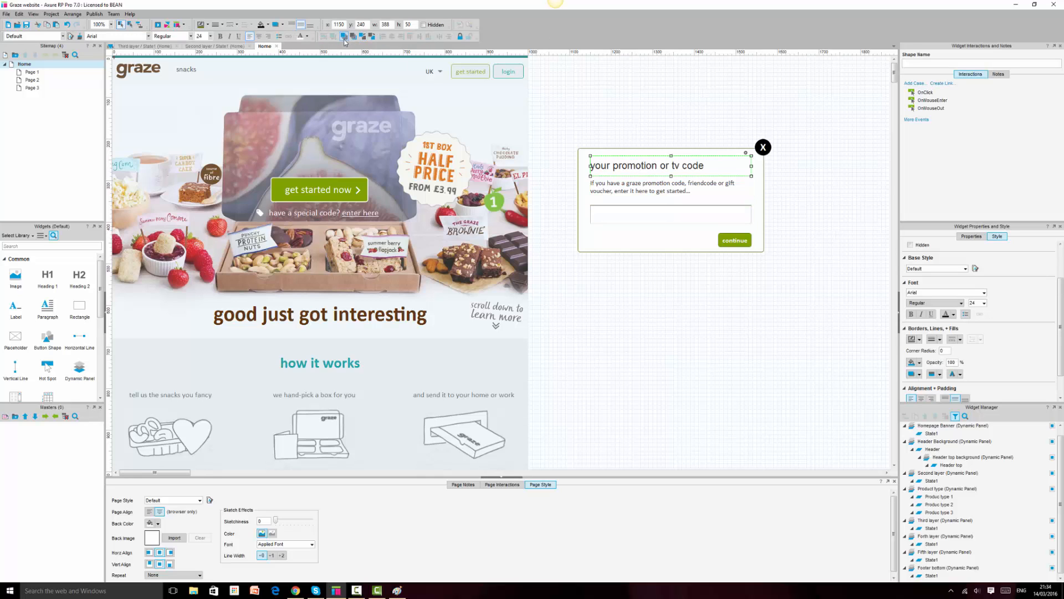
left_click(670, 188, "ctrl")
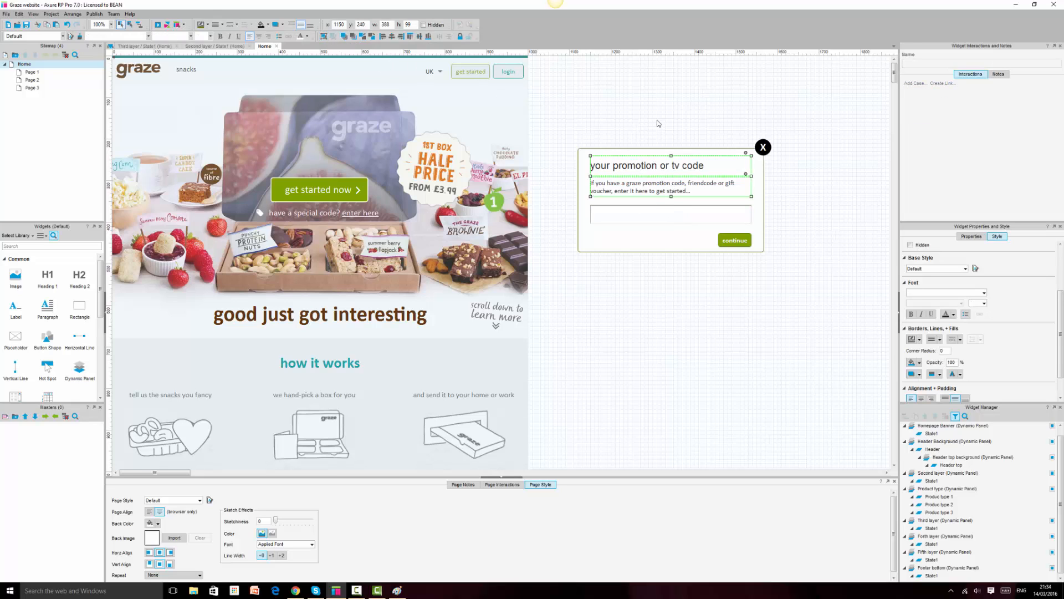
left_click(643, 172)
left_click(668, 190)
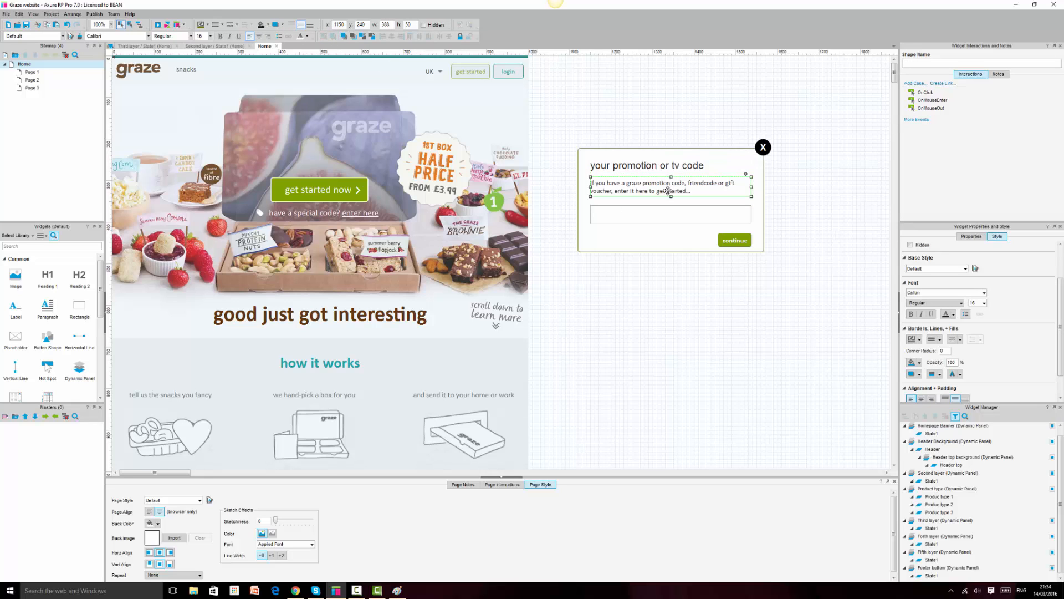
left_click(661, 167)
left_click(661, 187, "ctrl")
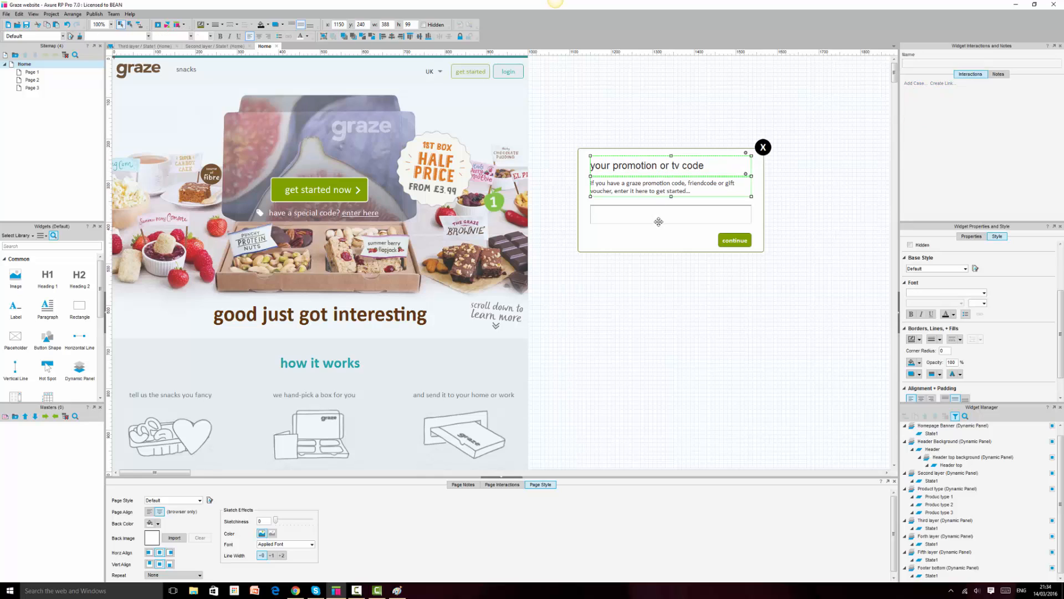
left_click(660, 219, "ctrl")
left_click(449, 36)
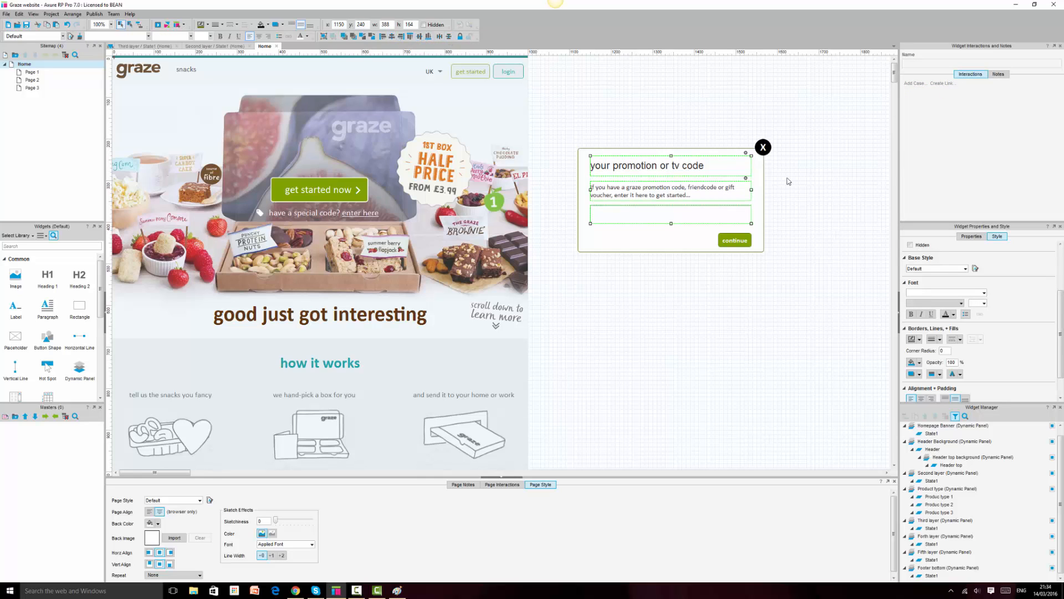
left_click(733, 279)
Try distributing the heading, description, text field and continue button evenly in the vertical direction
left_click(729, 239)
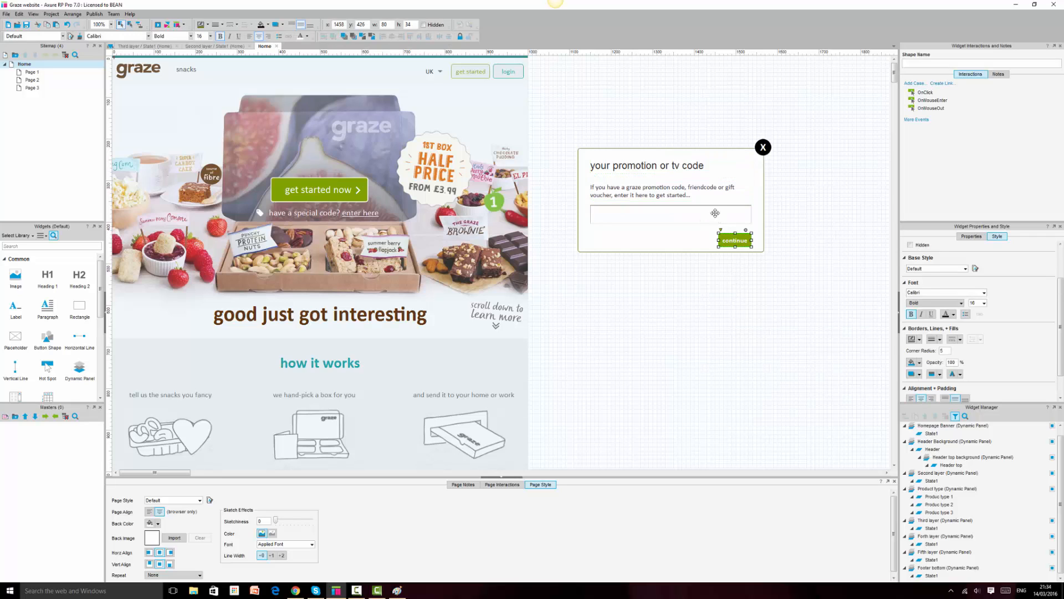
left_click(714, 213, "ctrl")
left_click(677, 192, "ctrl")
left_click(667, 169, "ctrl")
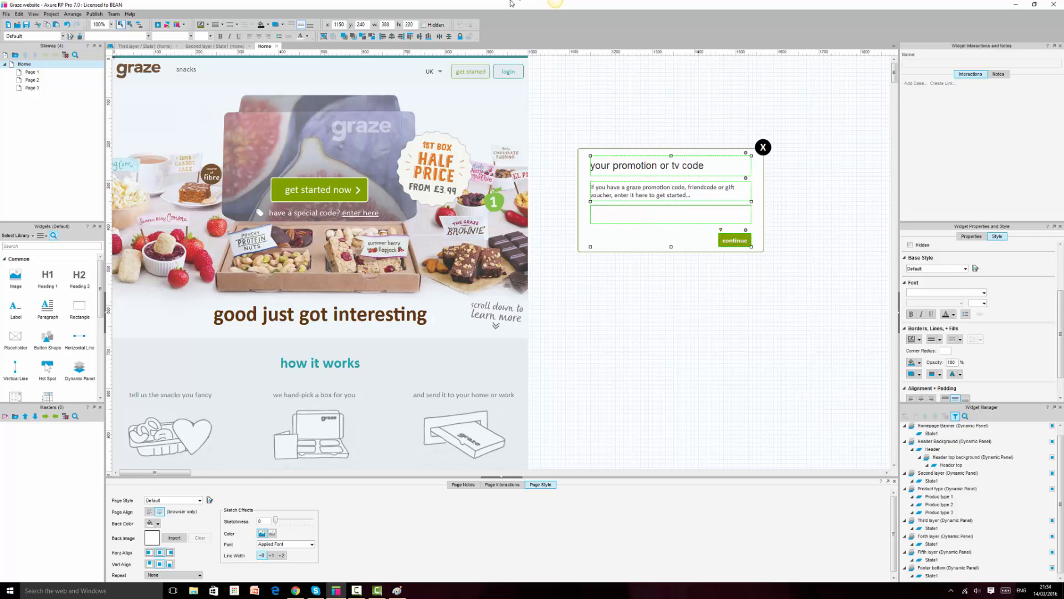
left_click(449, 37)
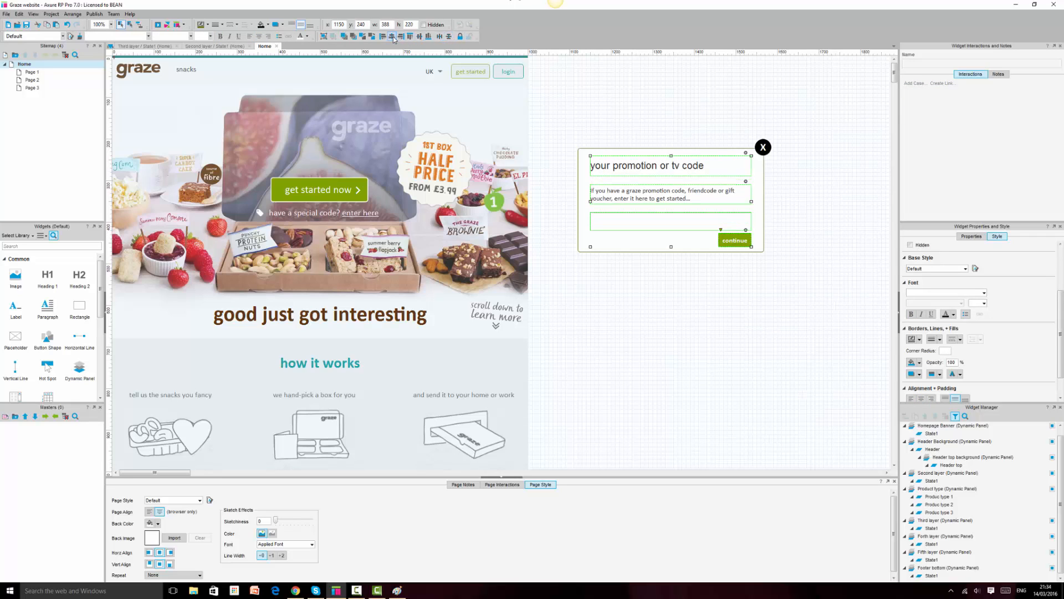
left_click(740, 83)
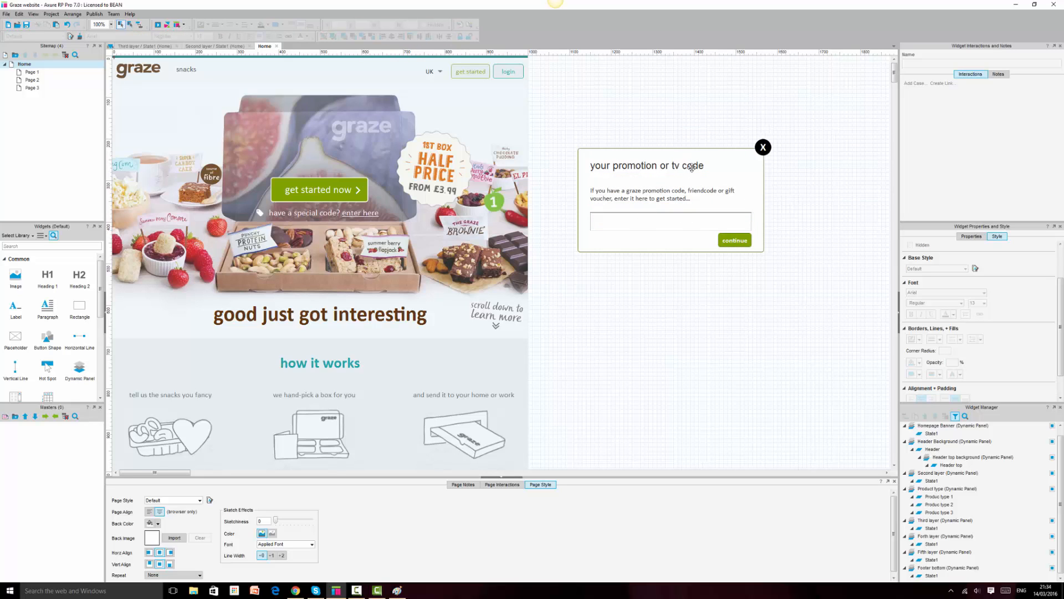
Compare the layout with the original dialog in Chrome, and move the text field up to y 363 in Axure
left_click(297, 591)
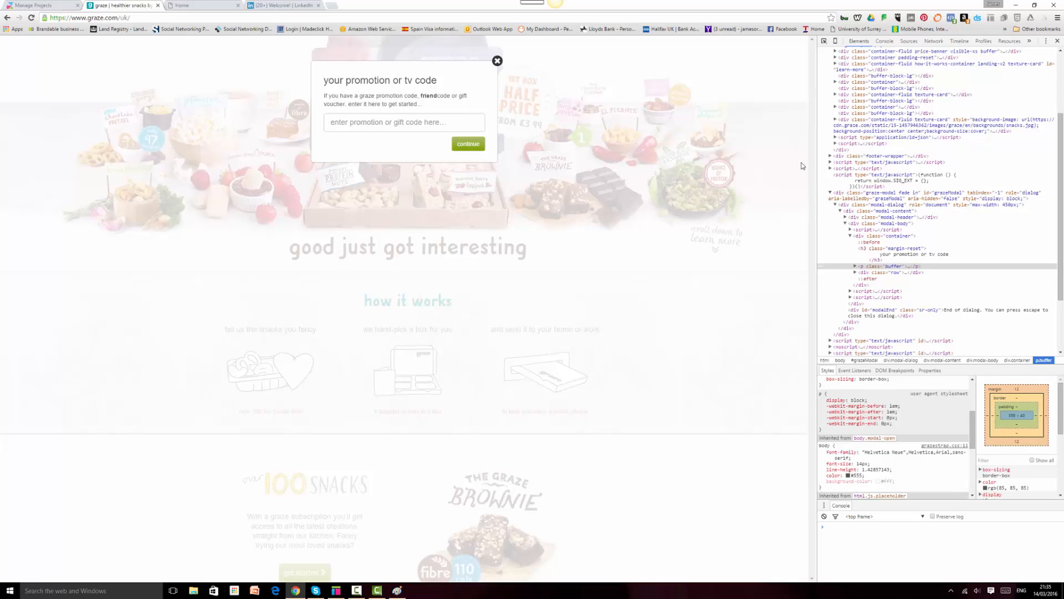
left_click(336, 590)
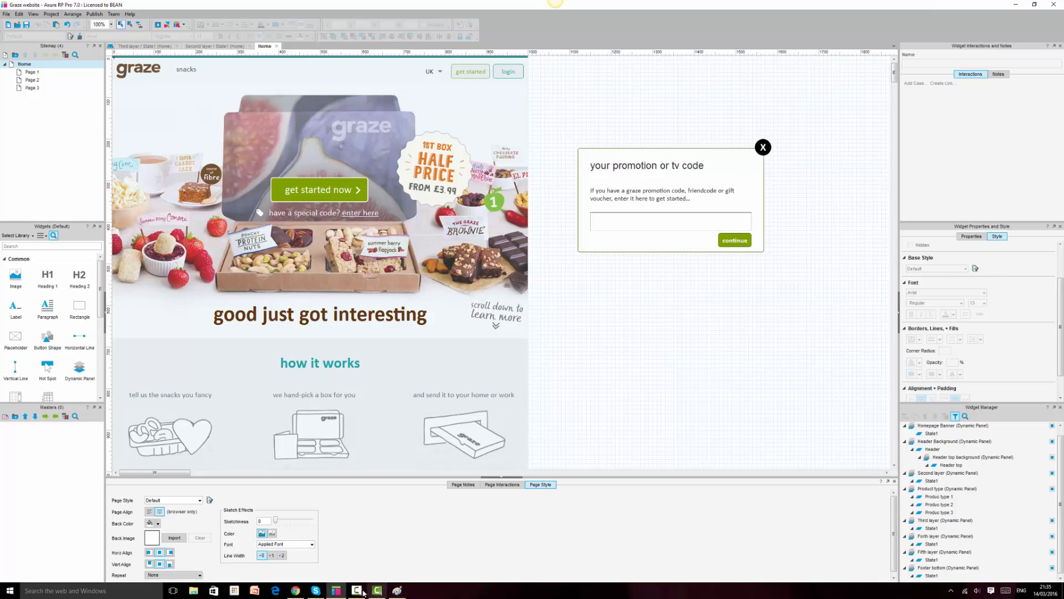
left_click(679, 166)
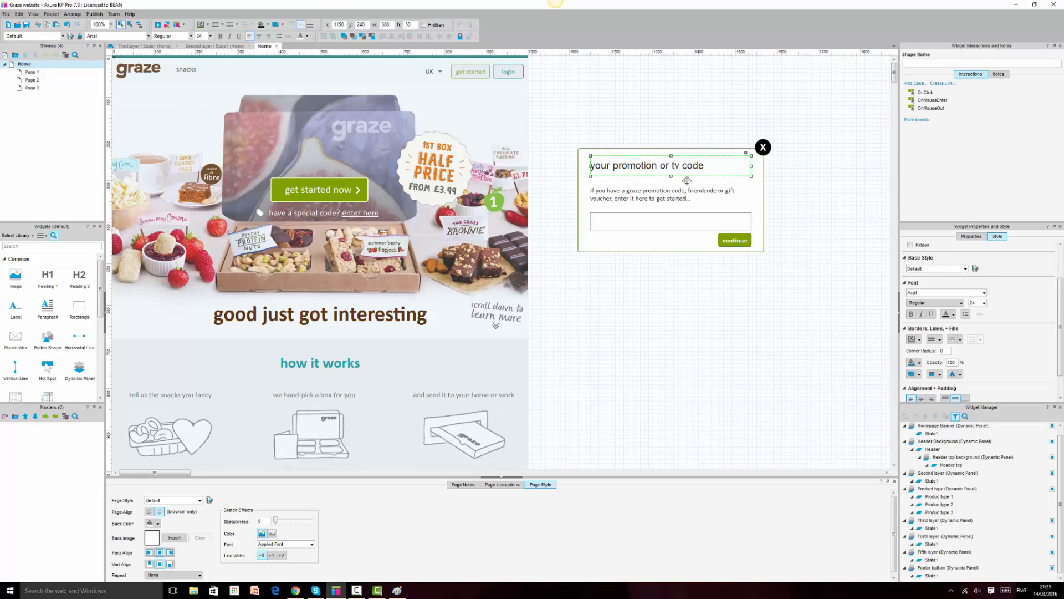
left_click(690, 194)
left_click(657, 219)
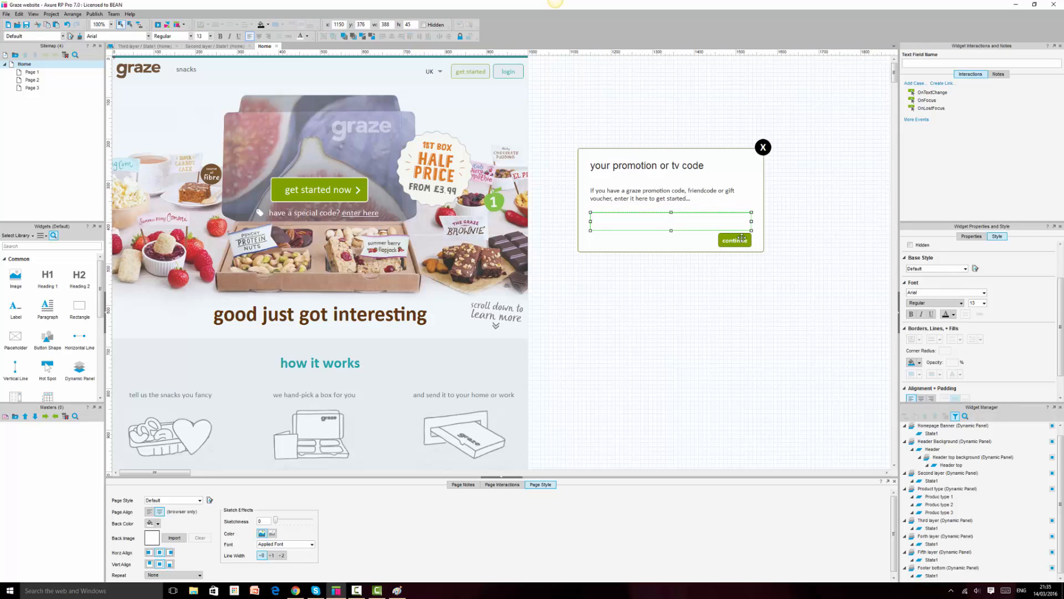
left_click(740, 240)
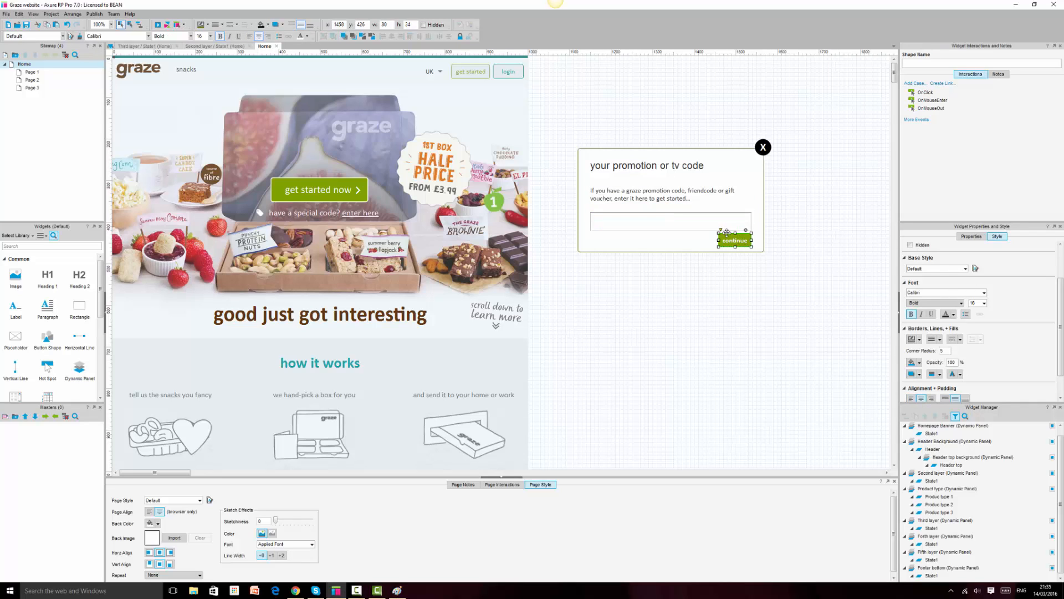
left_click(685, 223)
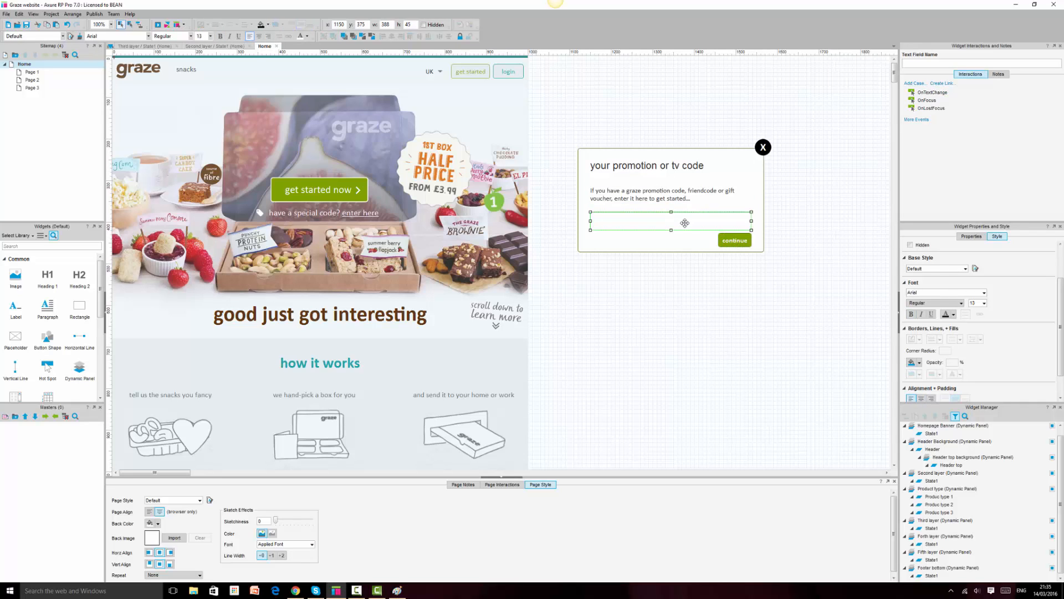
left_click_drag(685, 223, 673, 195)
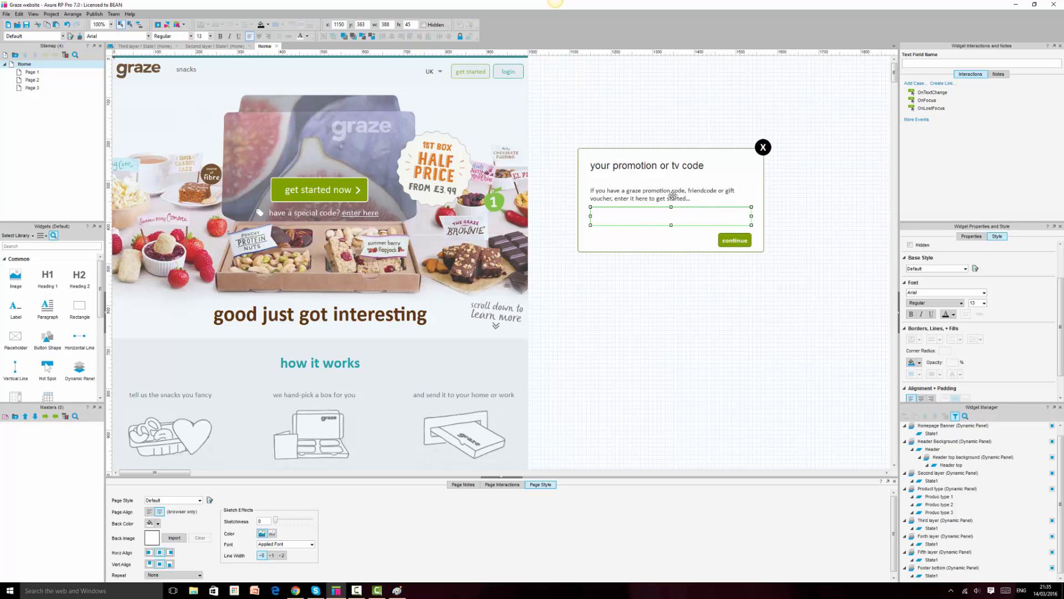
Nudge the description text up to y 291, directly below the heading
left_click(673, 195)
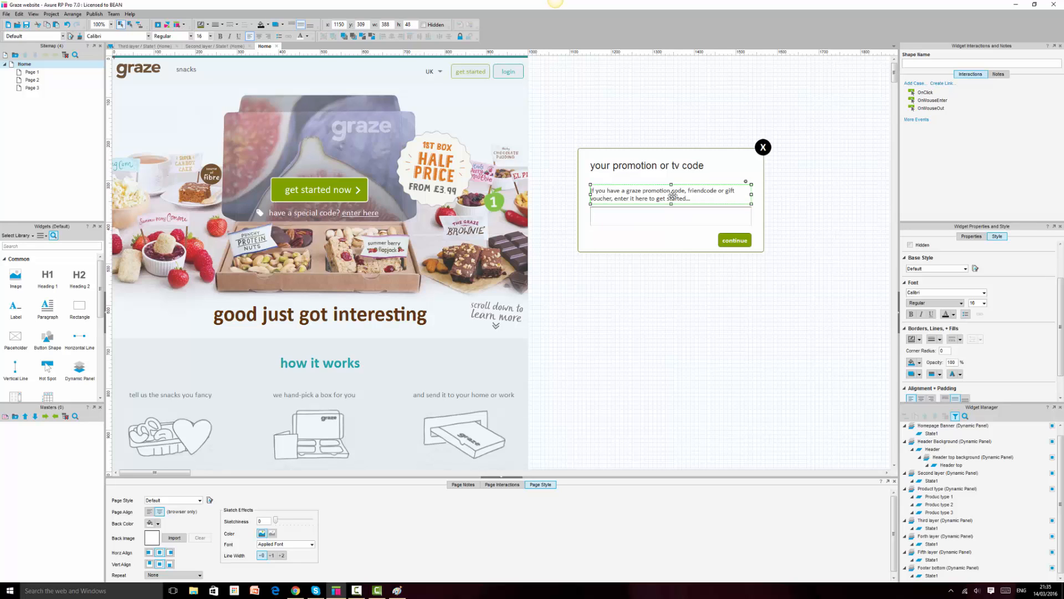
key("Up")
key("Up")
key("Up")
key("Up")
key("Up")
key("Up")
key("Up")
key("Up")
key("Up")
key("Up")
key("Up")
key("Up")
key("Up")
key("Up")
key("Up")
key("Up")
key("Up")
key("Up")
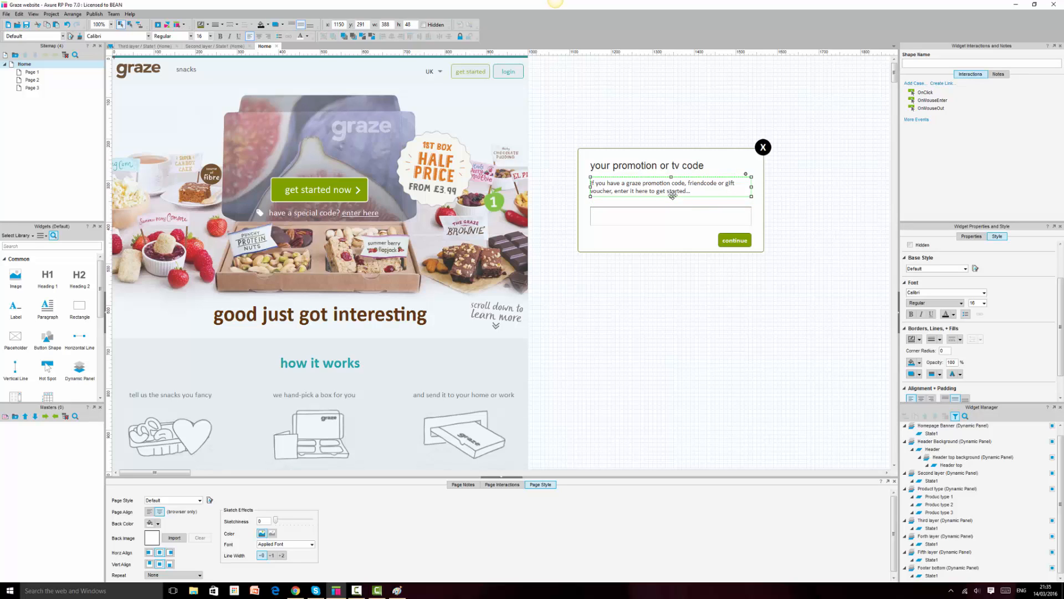
Lower the text field to y 367 between the description and the continue button
left_click(669, 169, "ctrl")
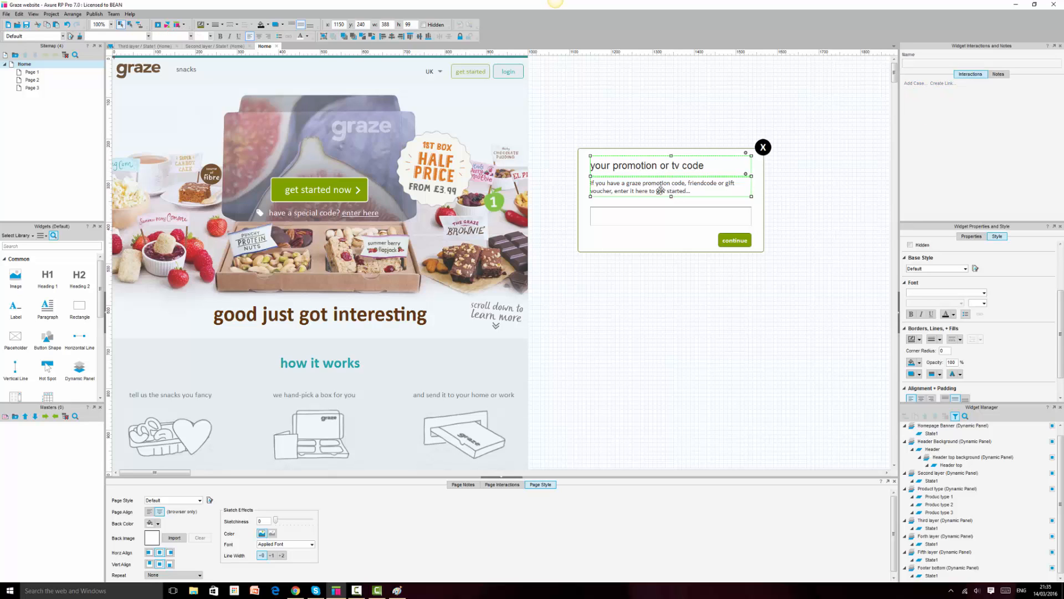
left_click(695, 218, "ctrl")
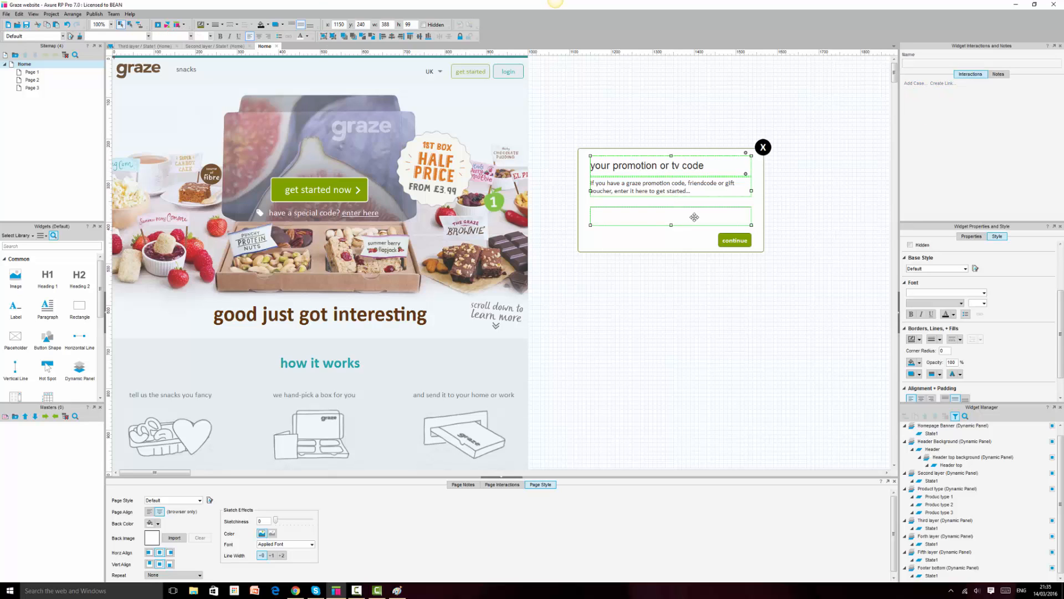
left_click(736, 240, "ctrl")
left_click(816, 215)
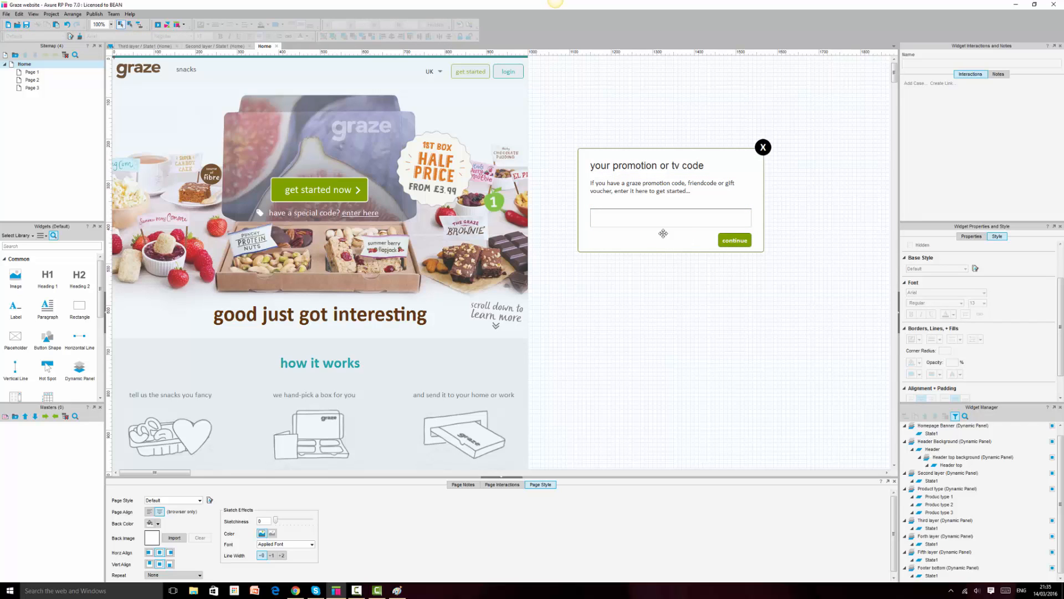
left_click(688, 221)
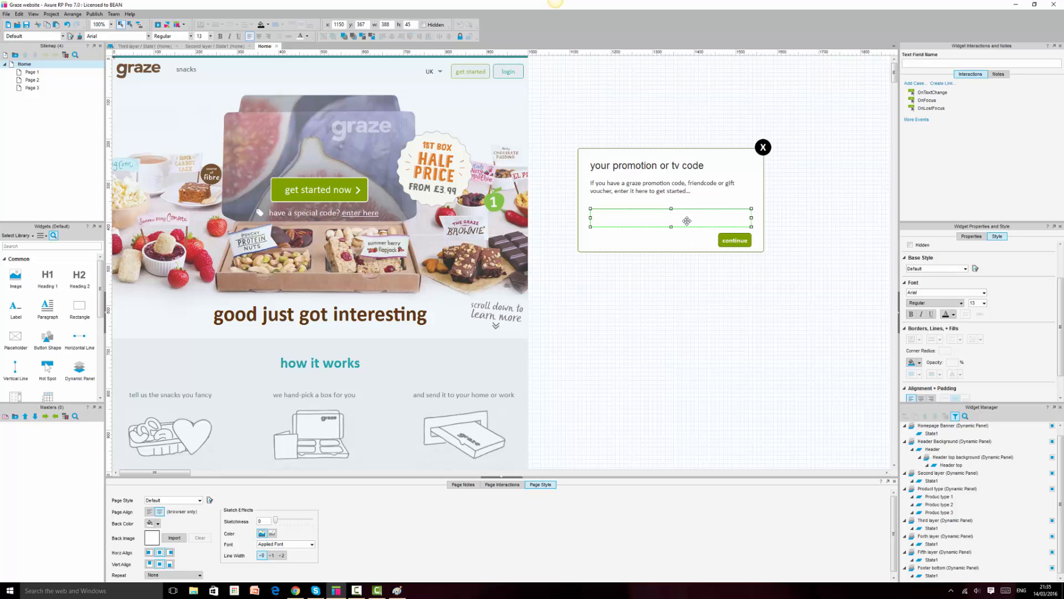
left_click(744, 239)
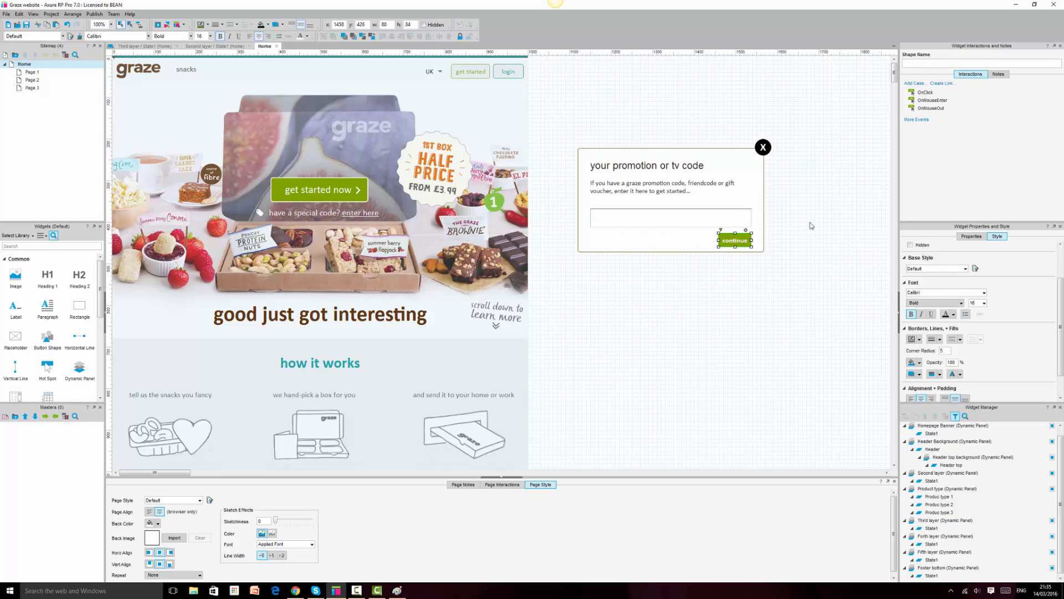
Group the heading, description, text field and continue button, and align the group vertically to the middle of the pop-up's box
left_click(811, 226)
left_click(664, 163)
left_click(662, 214, "ctrl")
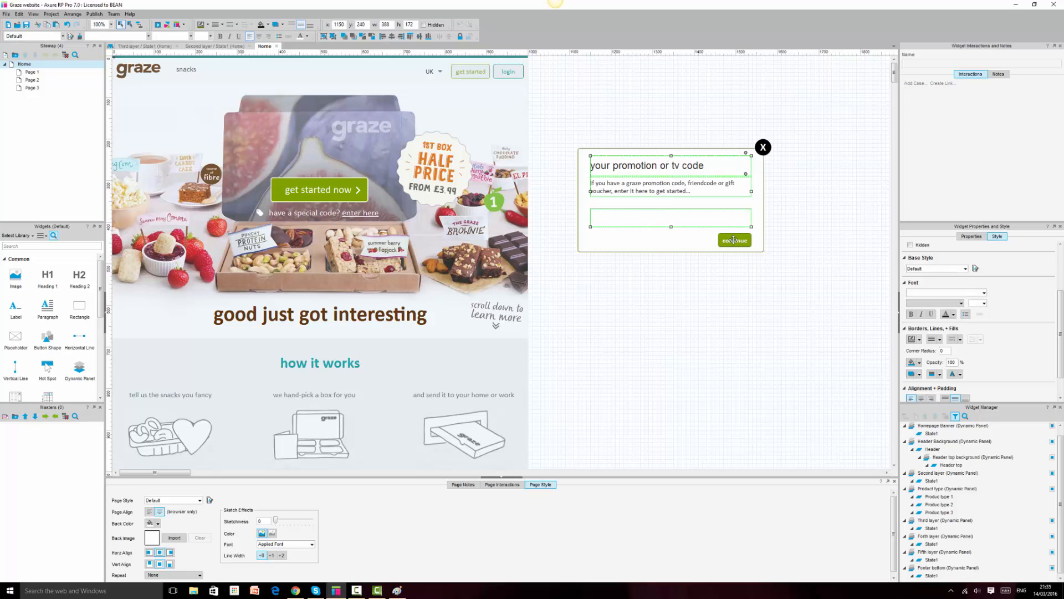
left_click(734, 240, "ctrl")
left_click(604, 206)
key("ctrl+a")
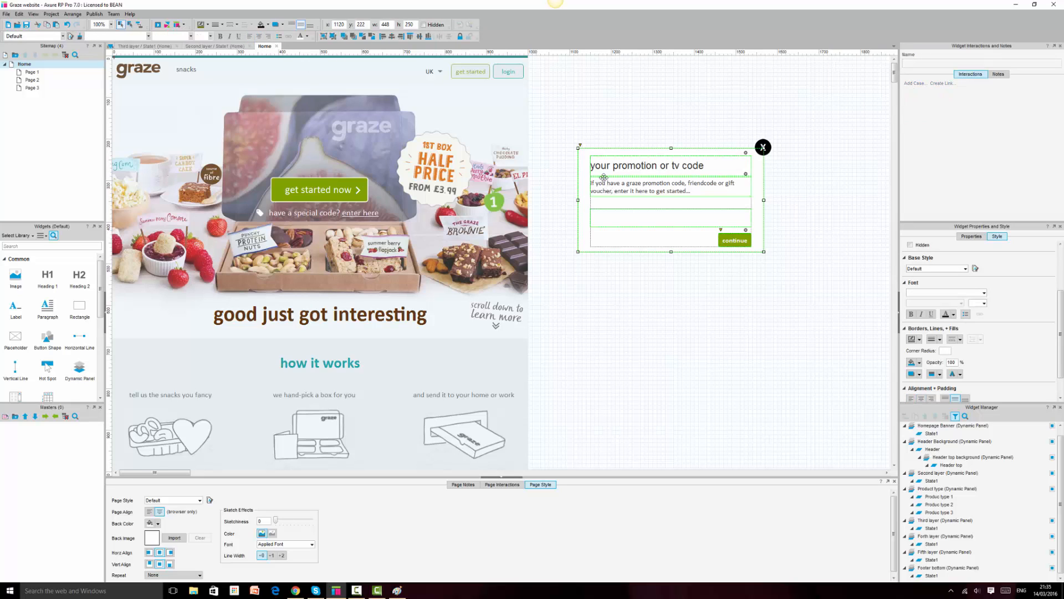
left_click(420, 36)
left_click(804, 213)
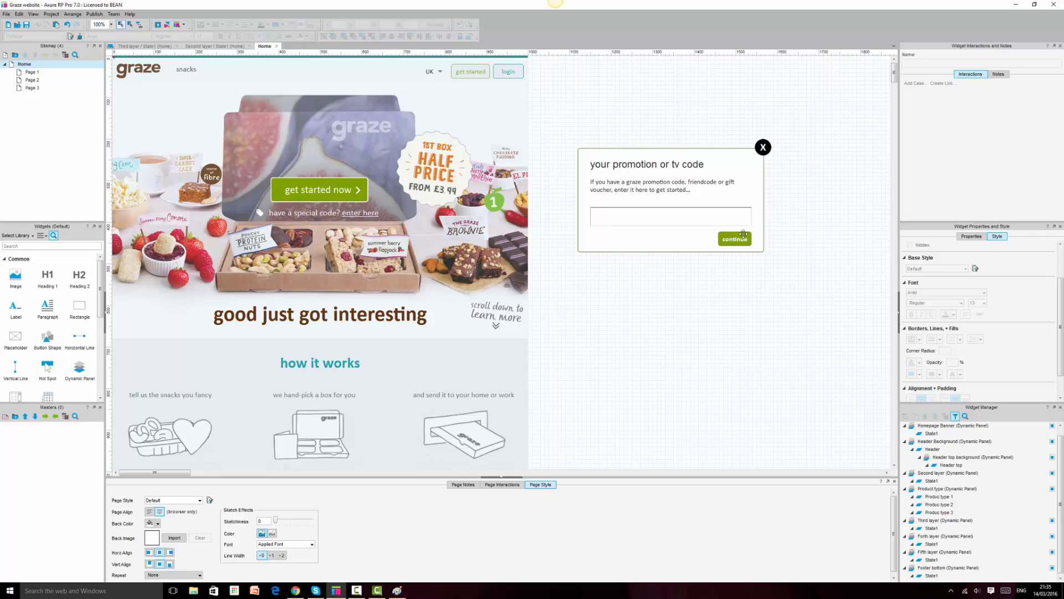
Group the pop-up's contents with its background box, and group the result with the black close icon
left_click(682, 176)
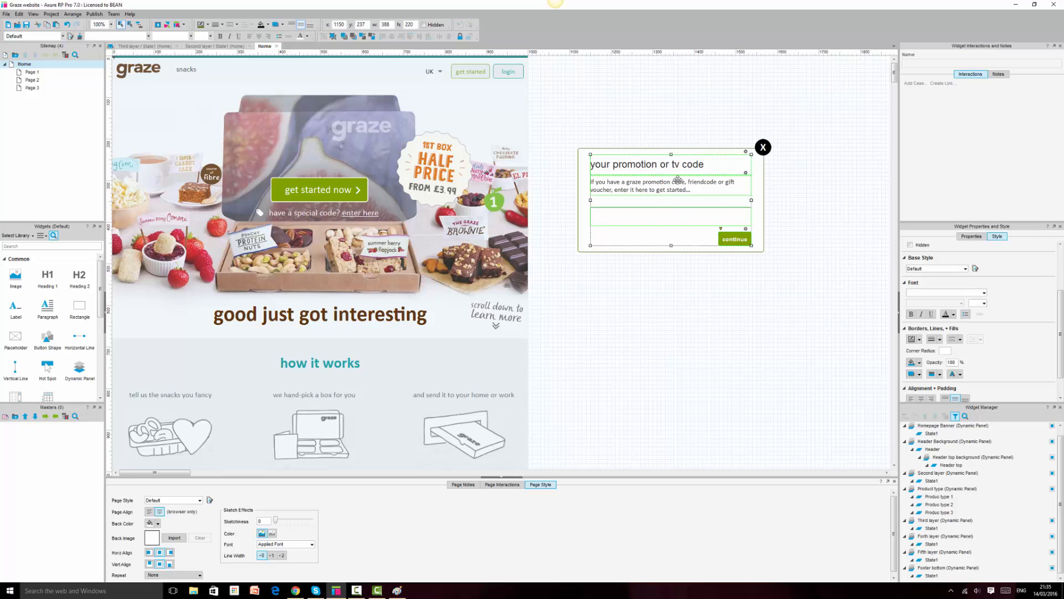
left_click(759, 219)
left_click(681, 181)
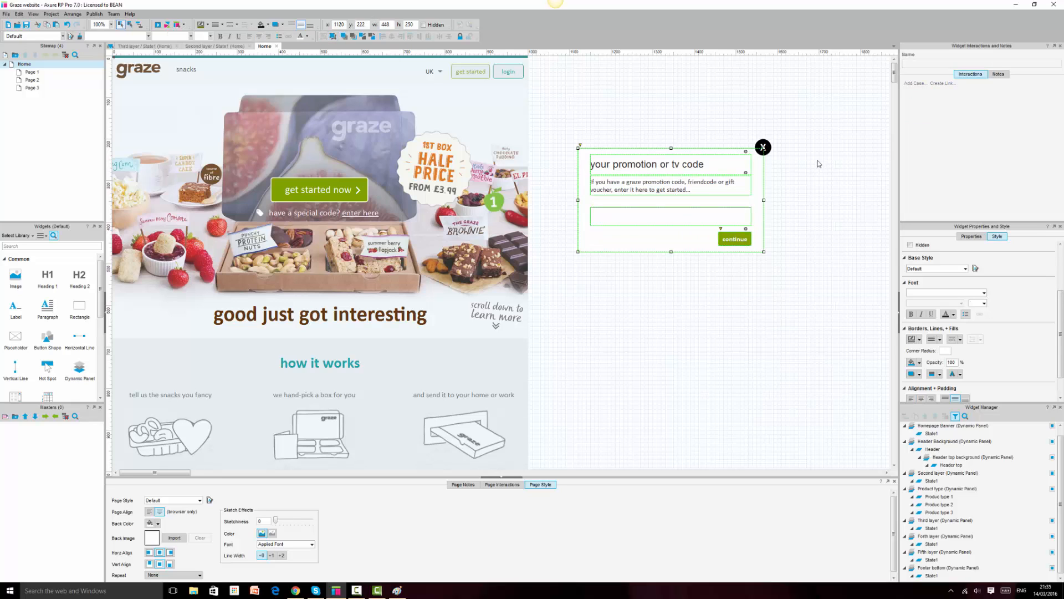
left_click(763, 147)
left_click(701, 159, "shift")
left_click(610, 89)
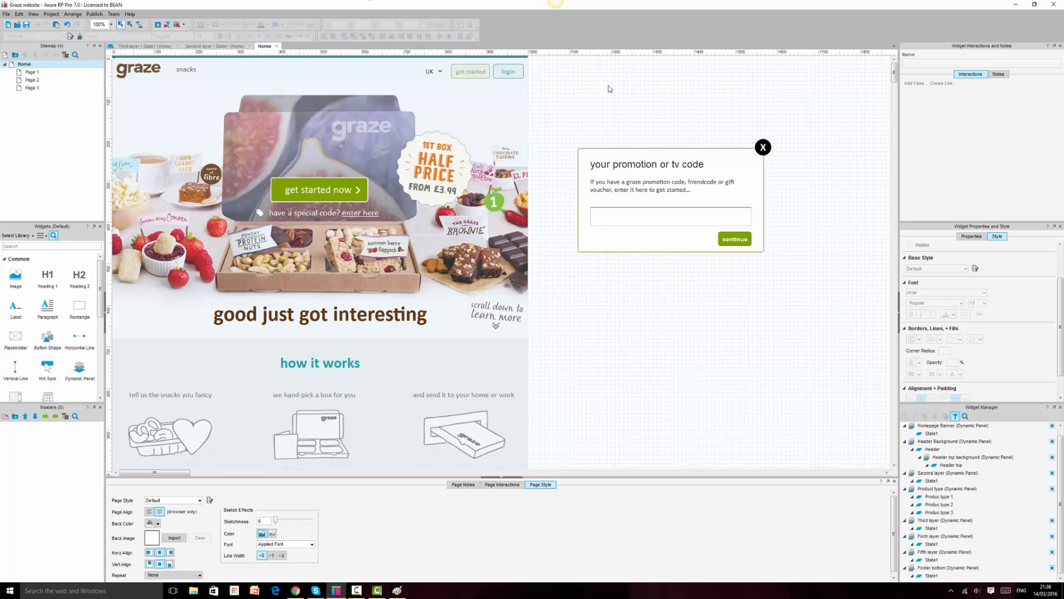
left_click(644, 149)
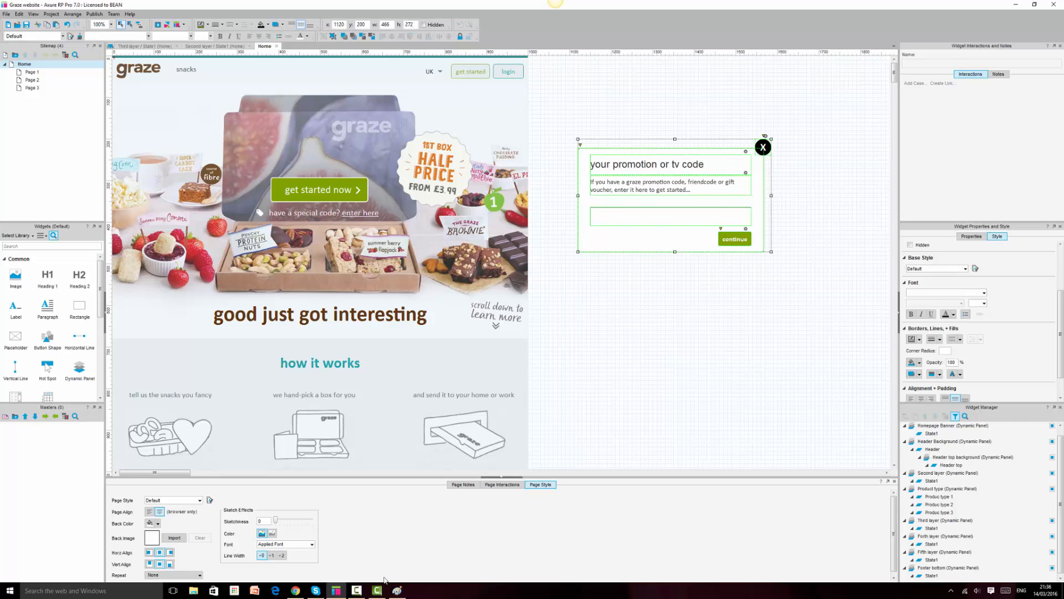
Check the original dialog's border in Chrome, and change the green border of the pop-up box in Axure to a dark colour
left_click(296, 590)
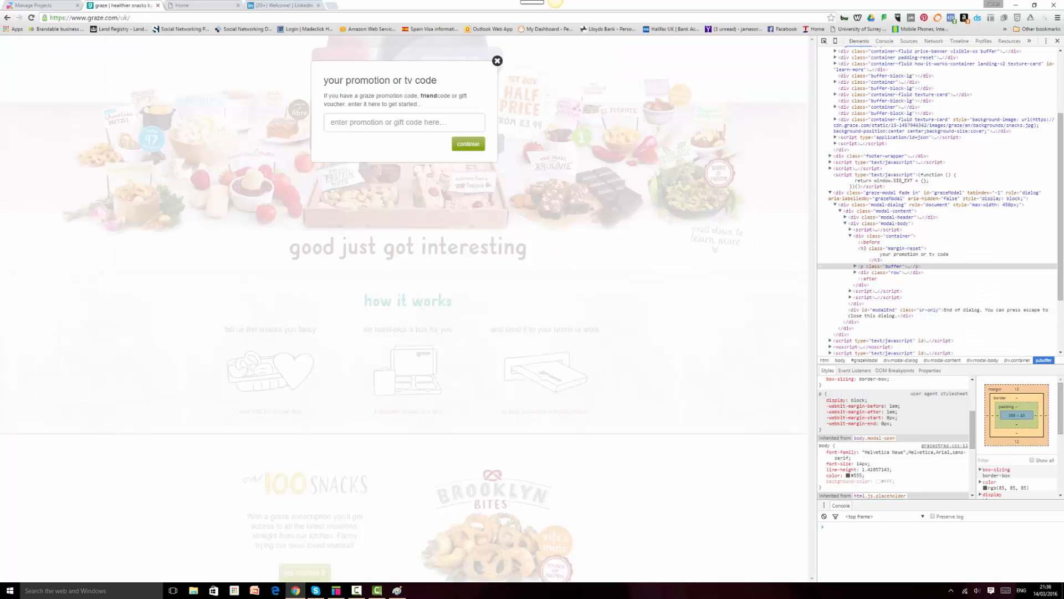
left_click(336, 591)
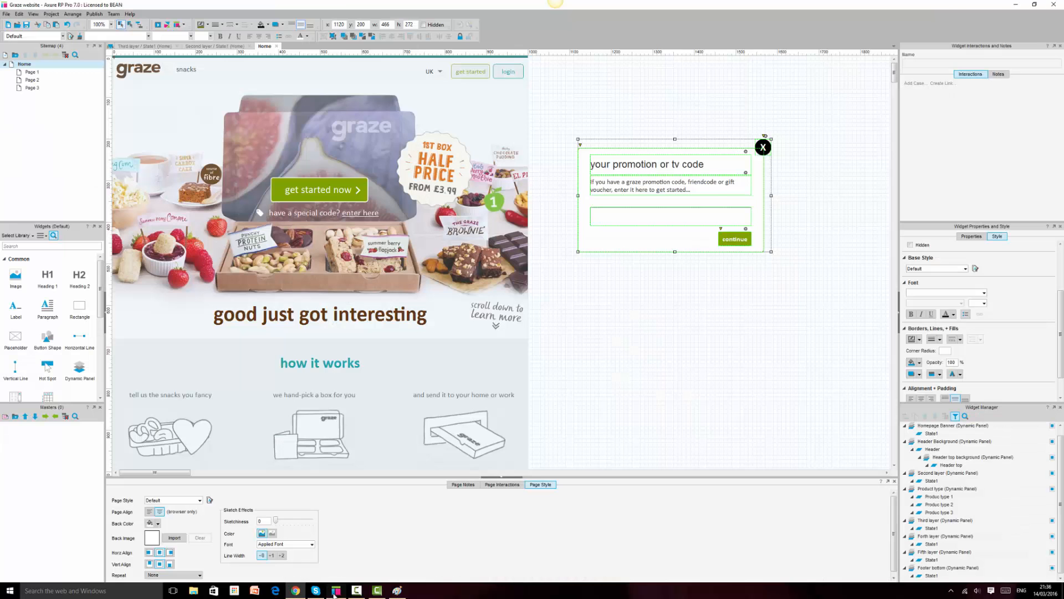
left_click(581, 183)
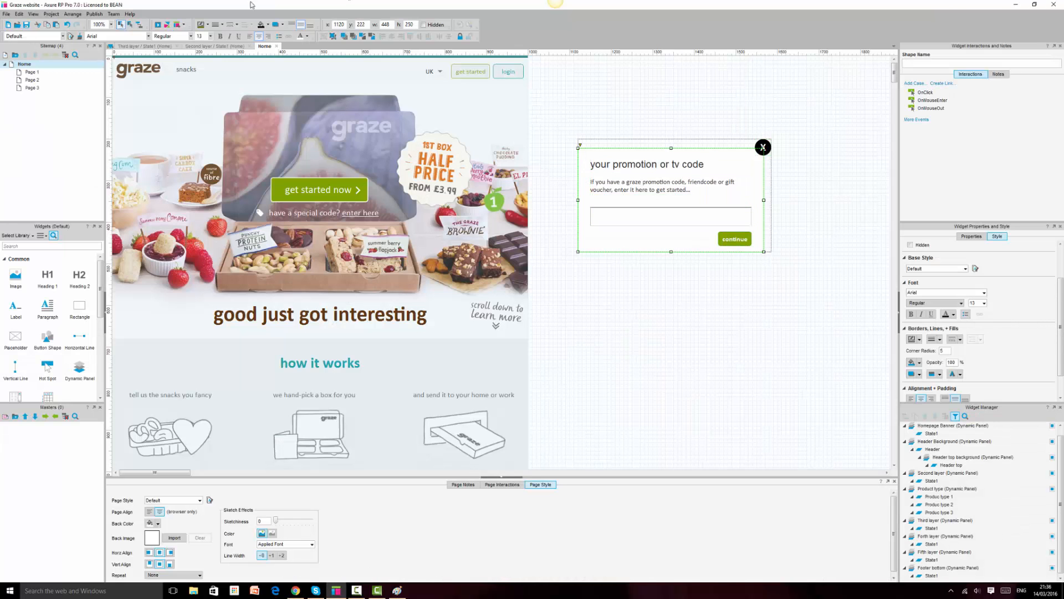
left_click(222, 26)
left_click(209, 26)
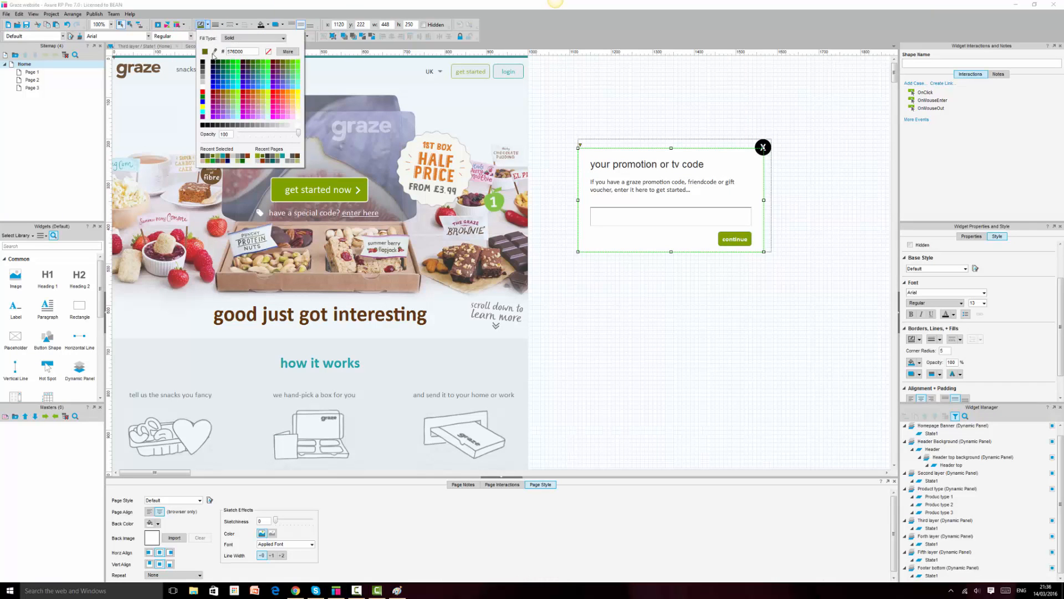
left_click(202, 72)
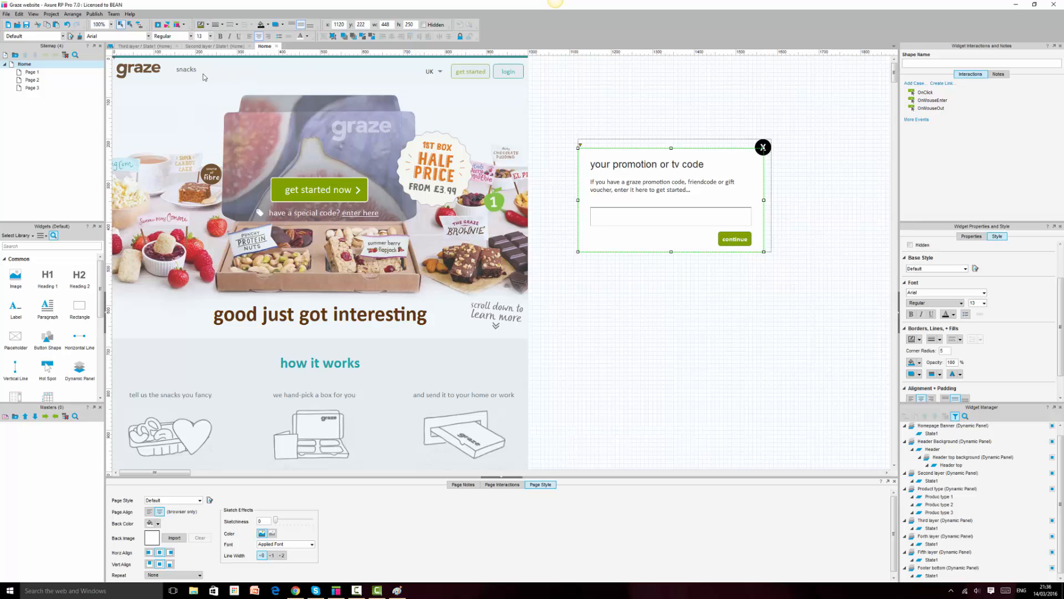
left_click(614, 119)
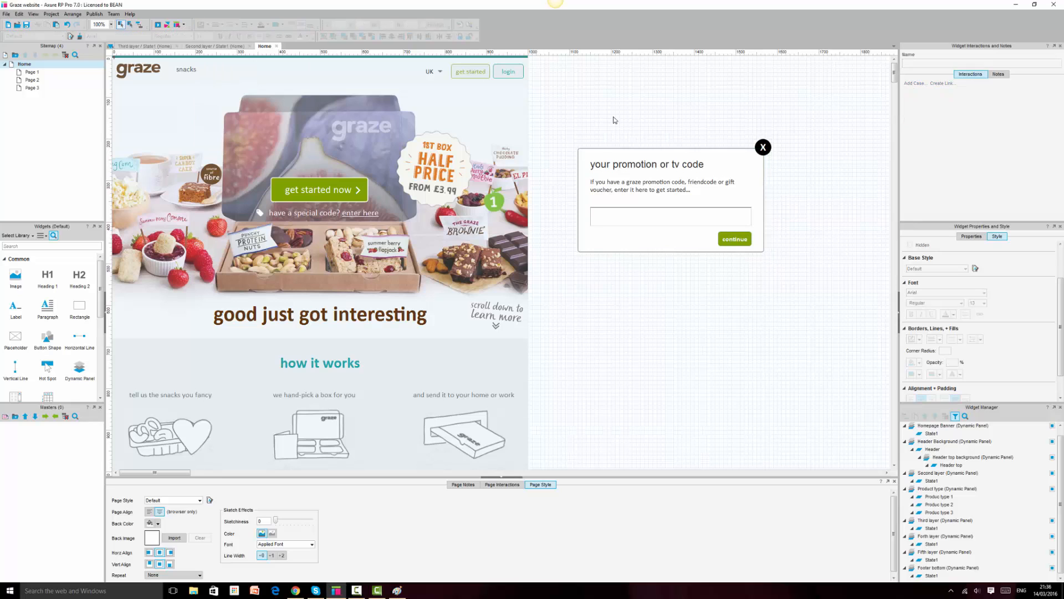
Set the border colour of the pop-up's background box to a light grey
left_click(581, 154)
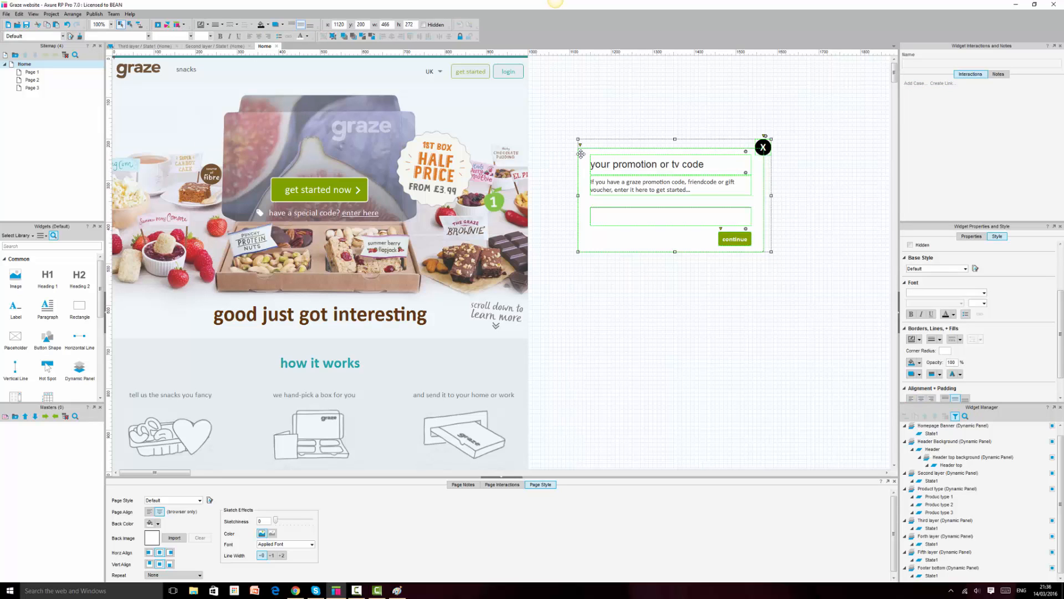
left_click(209, 26)
left_click(617, 103)
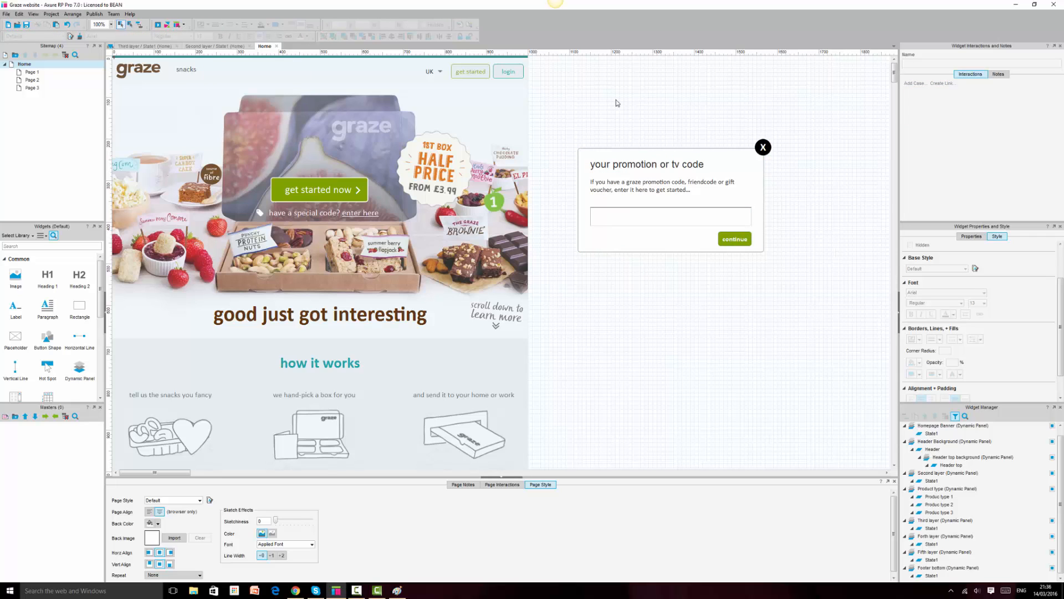
left_click(587, 153)
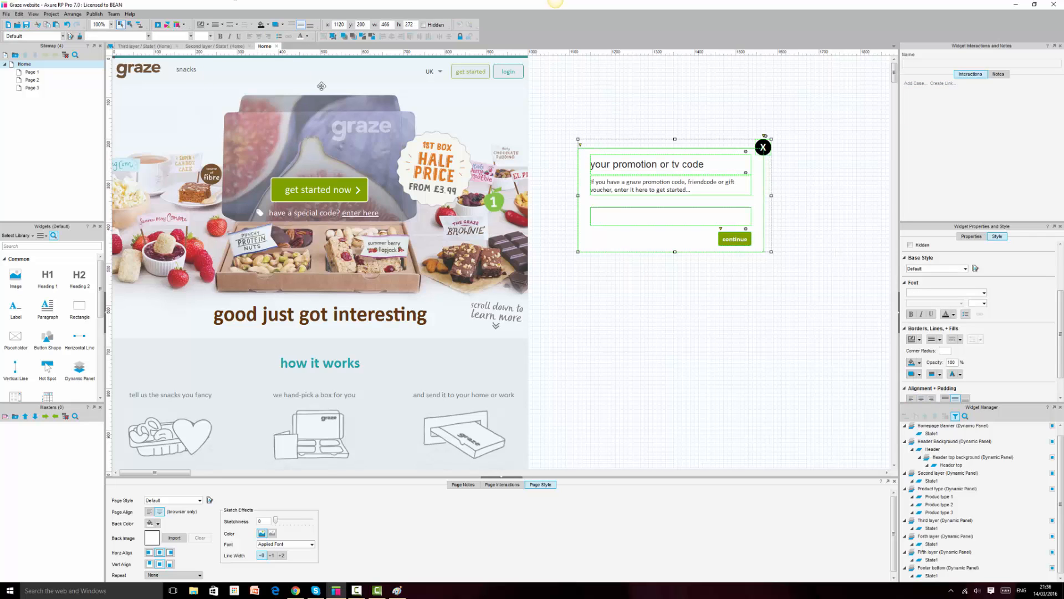
left_click(584, 158)
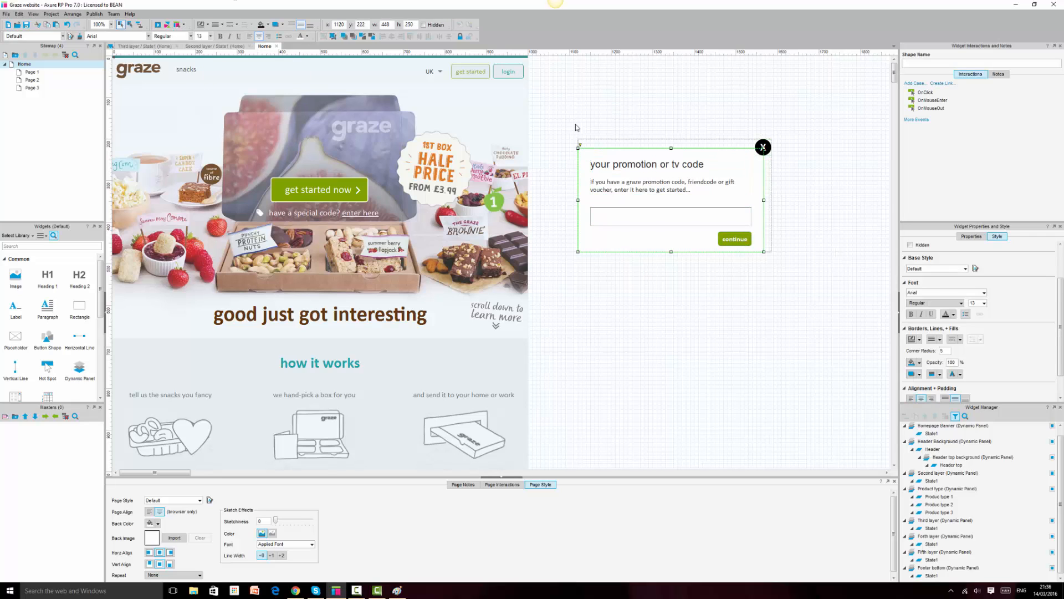
left_click(209, 25)
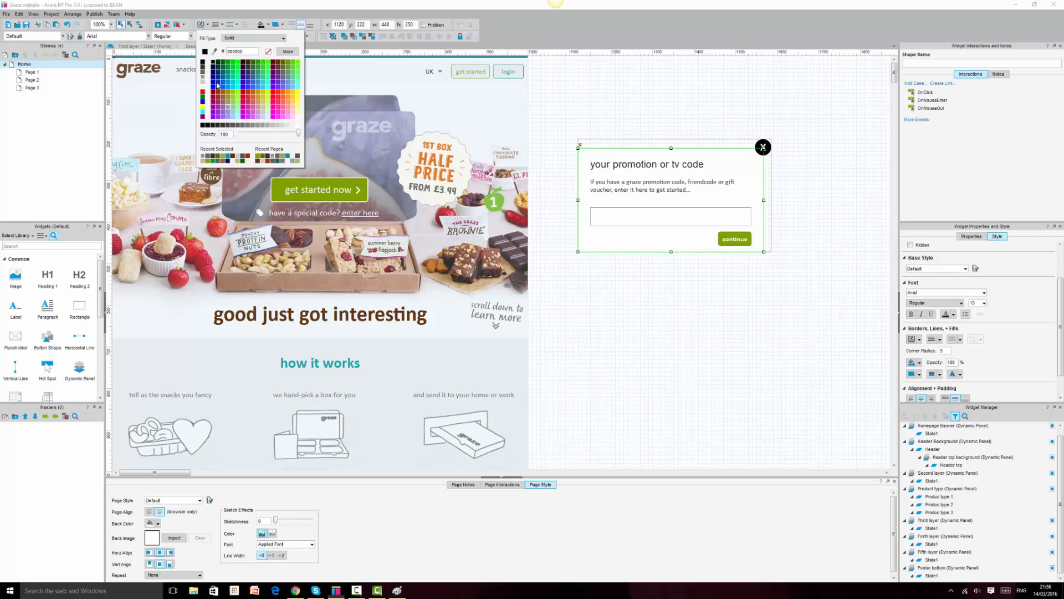
left_click(269, 126)
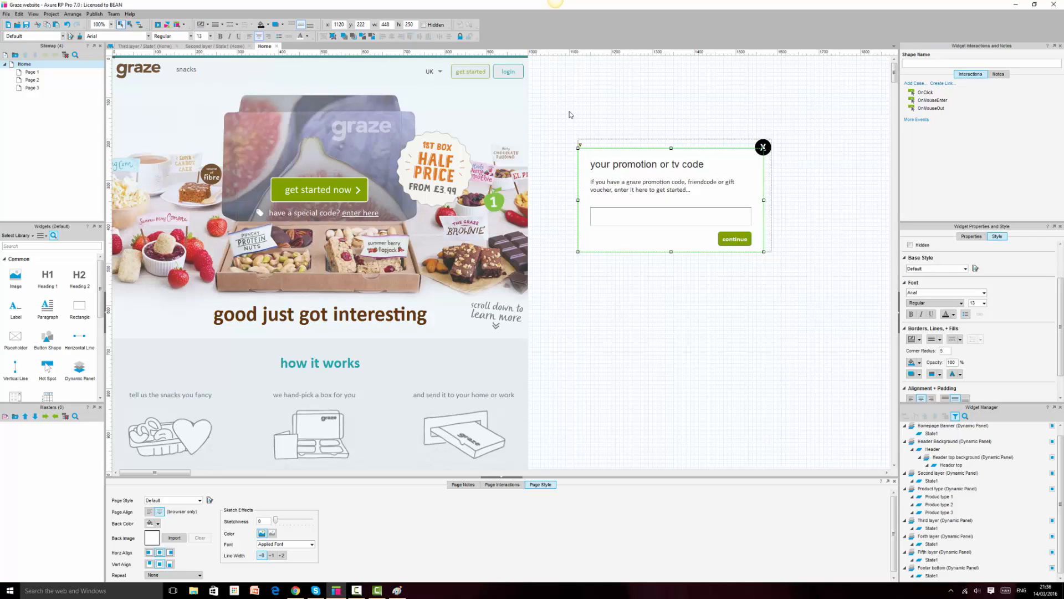
left_click(571, 113)
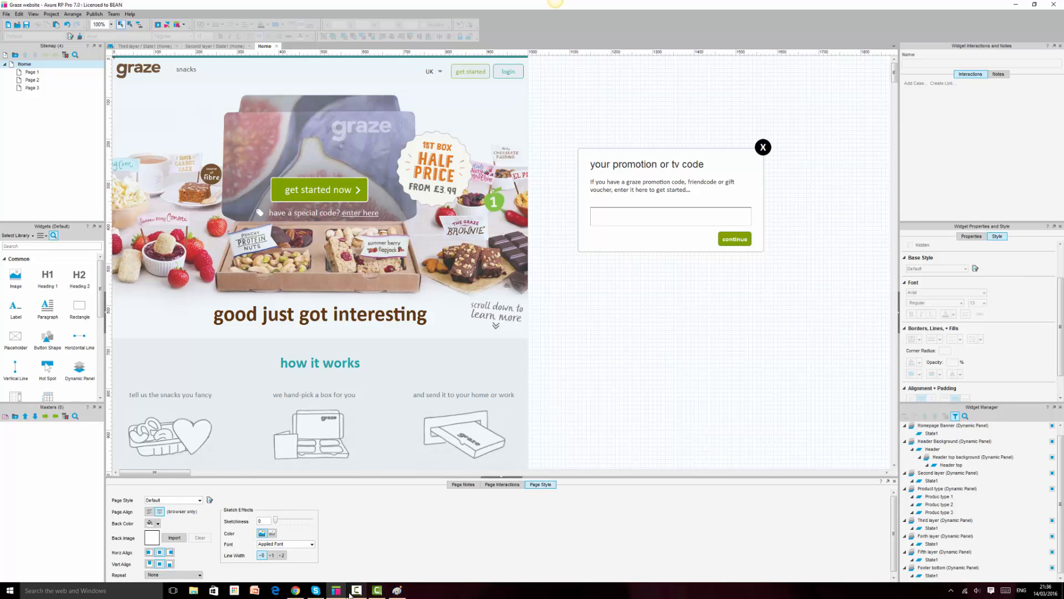
Try the grouped pop-up over the homepage banner, and move it back to the blank canvas beside the page
left_click(601, 153)
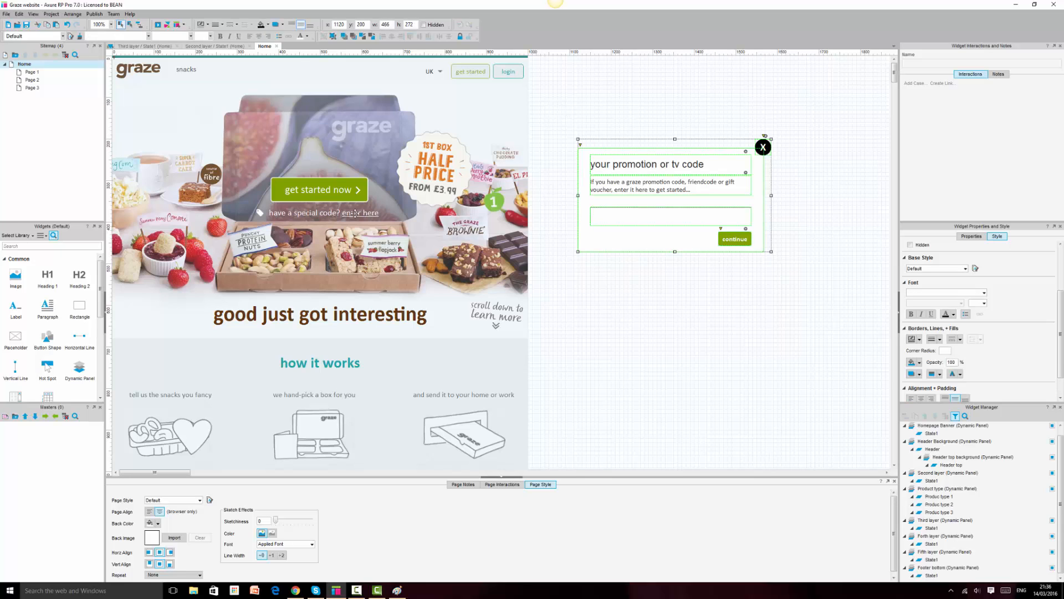
left_click(630, 111)
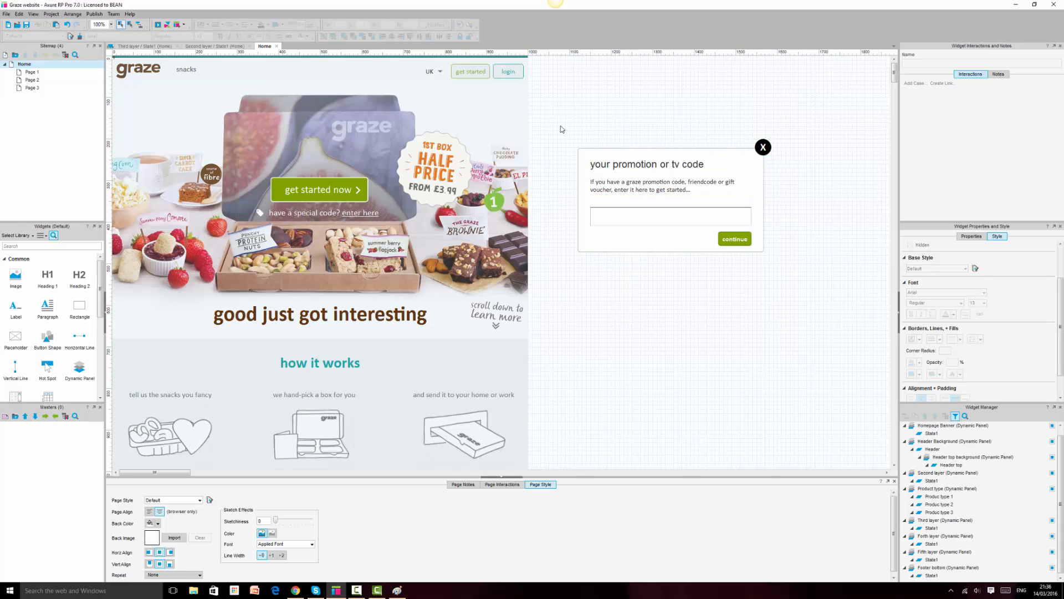
left_click_drag(562, 128, 822, 334)
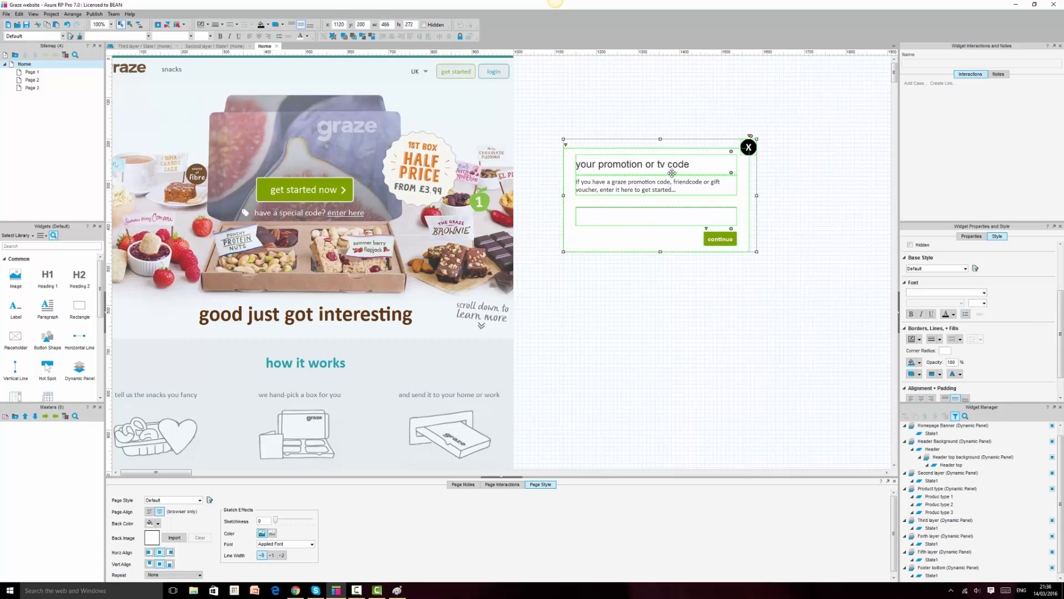
left_click_drag(672, 173, 327, 175)
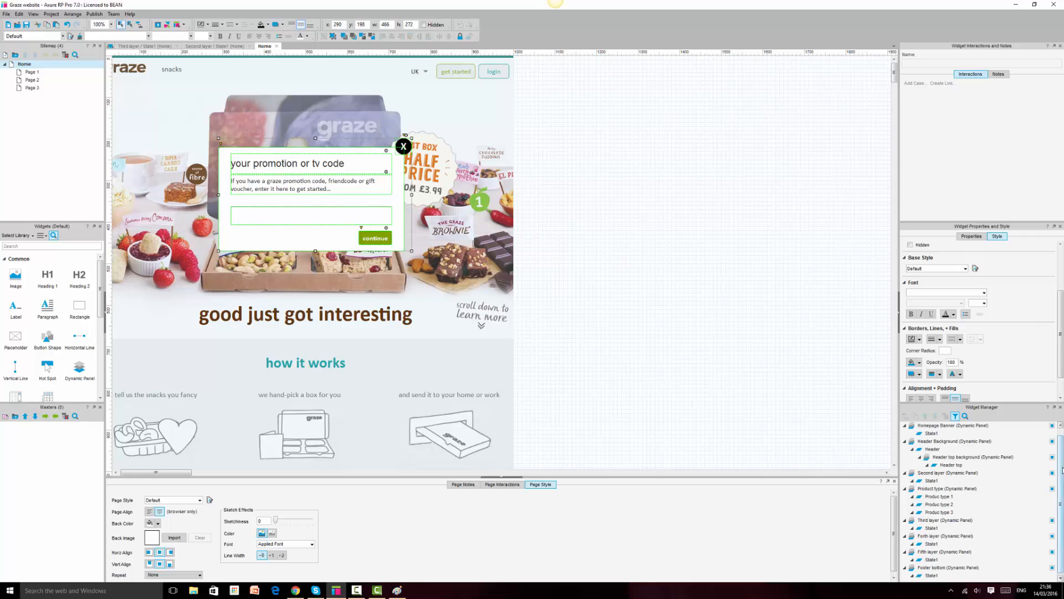
left_click_drag(1062, 470, 1061, 480)
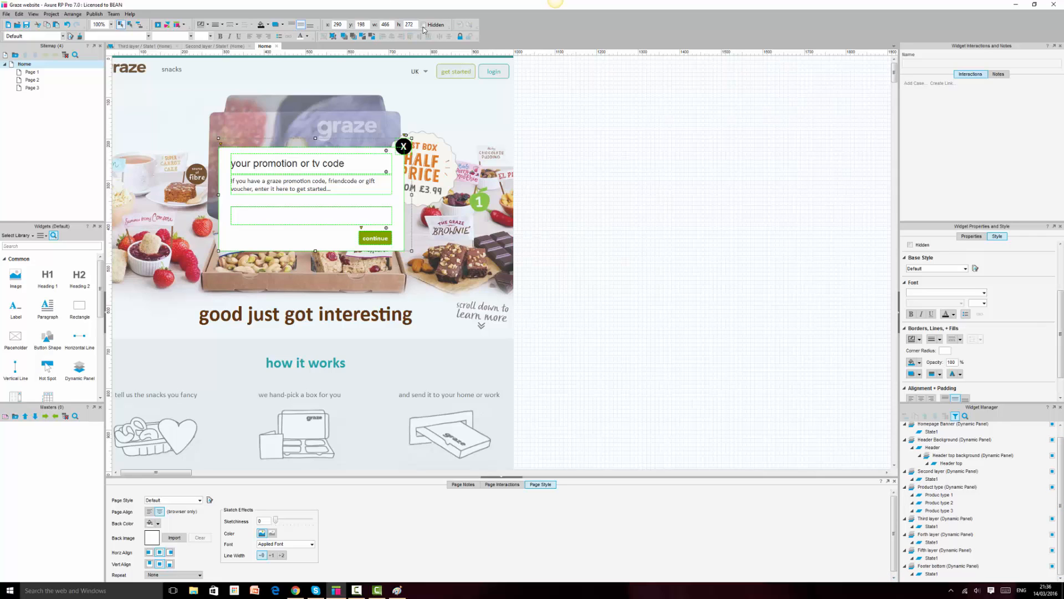
left_click_drag(356, 165, 712, 150)
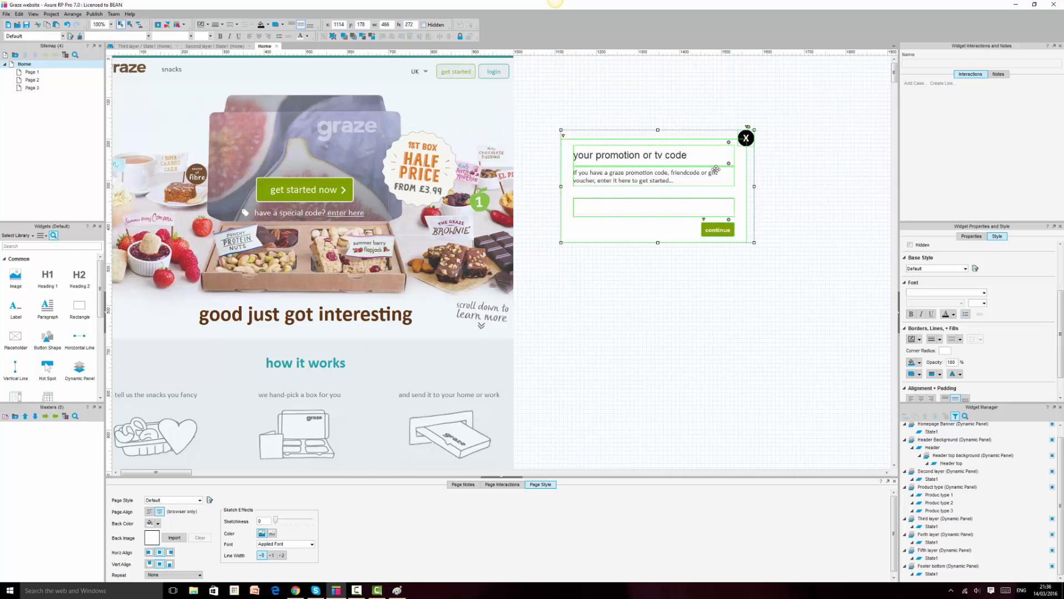
left_click(831, 271)
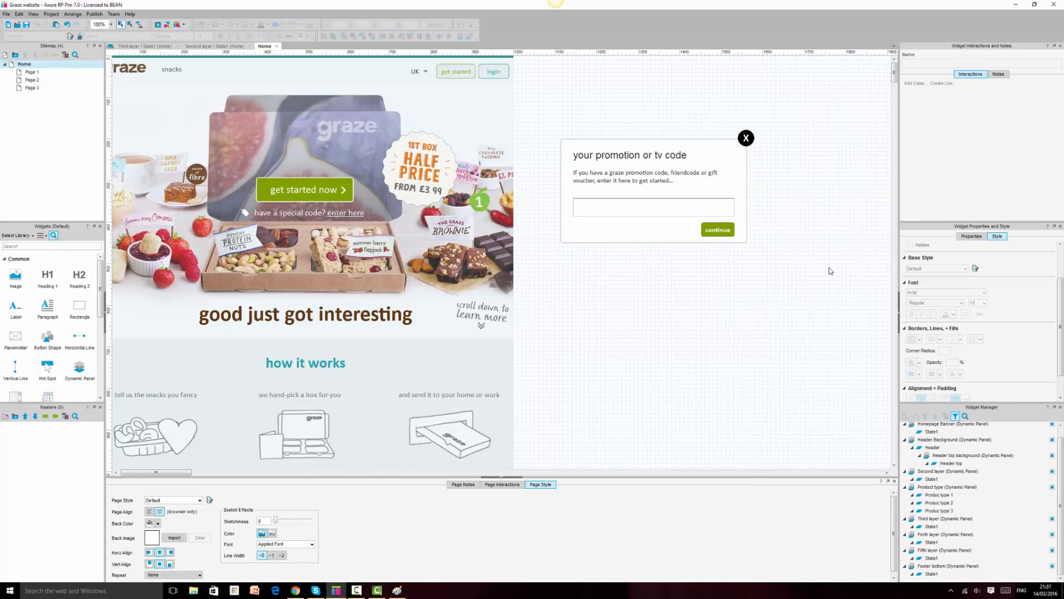
Add a 530 by 342 rectangle around the pop-up at x 1080, y 128, and send it behind the pop-up
left_click_drag(79, 305, 556, 132)
left_click_drag(638, 171, 775, 272)
left_click_drag(605, 165, 597, 145)
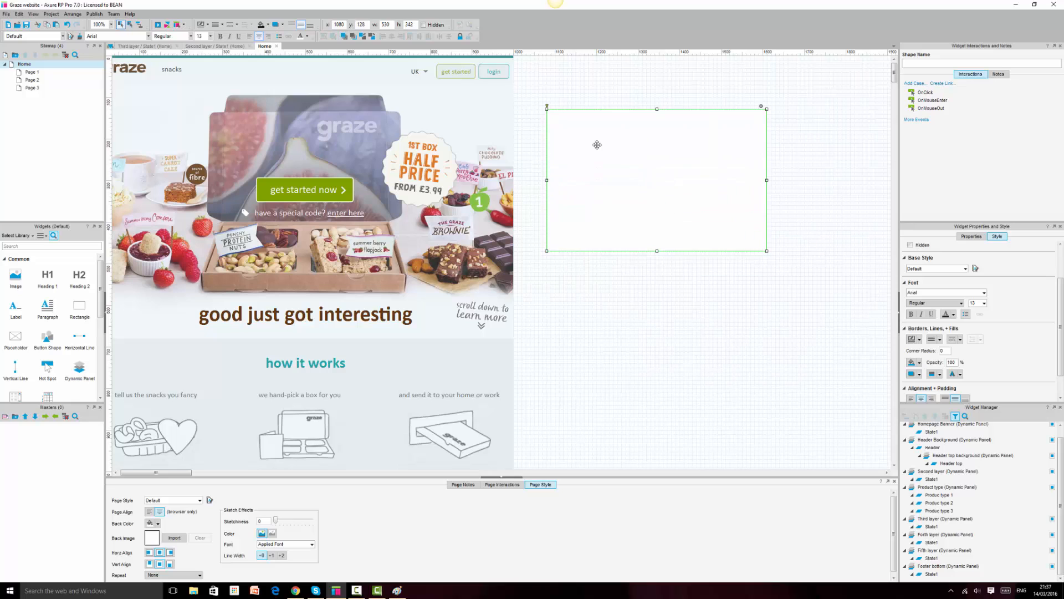
left_click(353, 37)
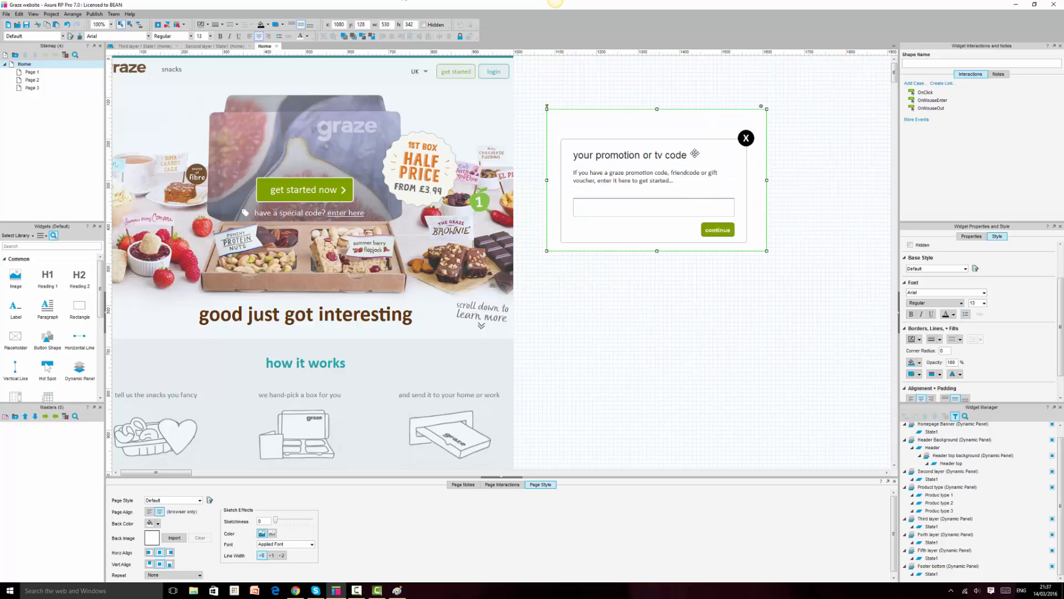
Centre the pop-up group horizontally and vertically within the new background rectangle
left_click(657, 137)
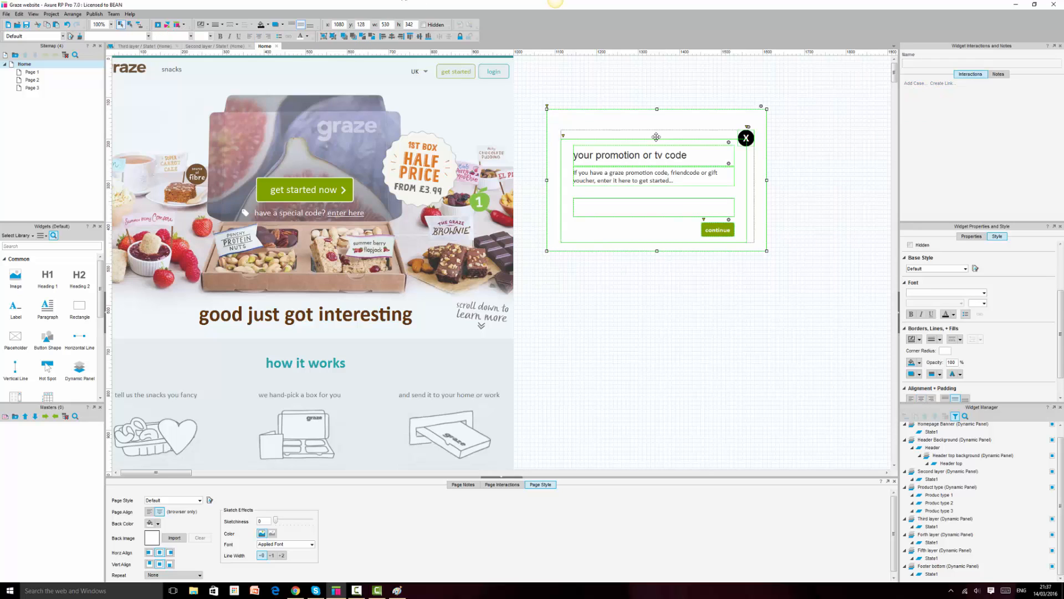
left_click(419, 36)
left_click(392, 36)
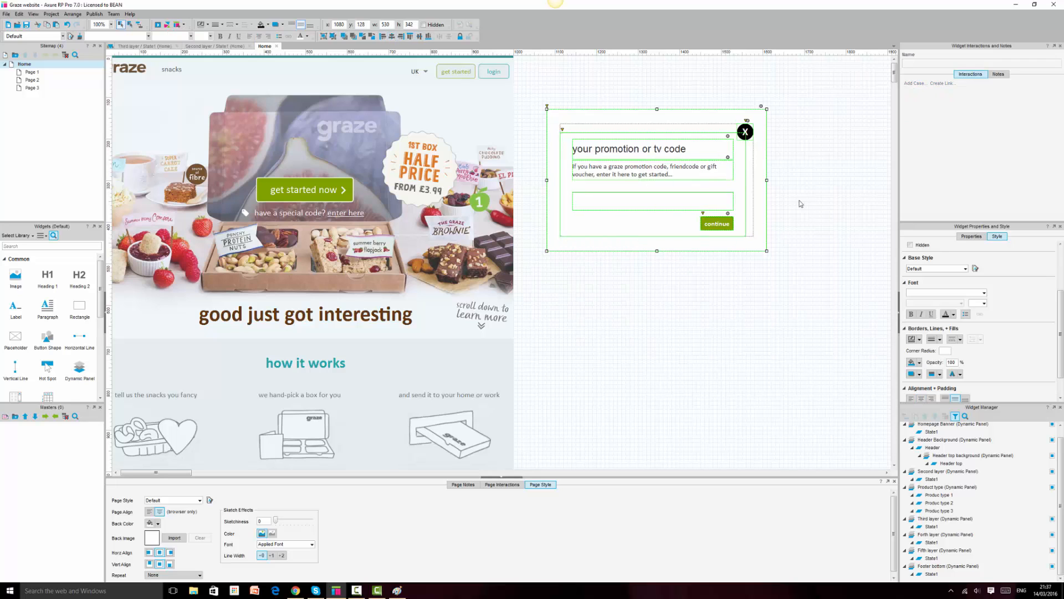
Make the large background rectangle around the pop-up transparent by removing its fill and its border line
left_click(764, 172)
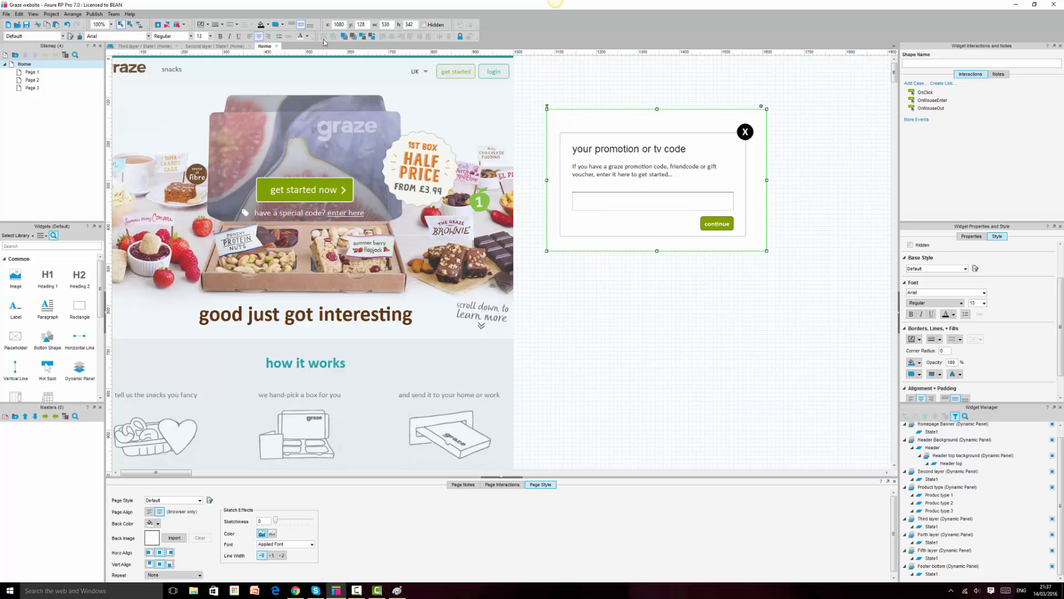
left_click(268, 25)
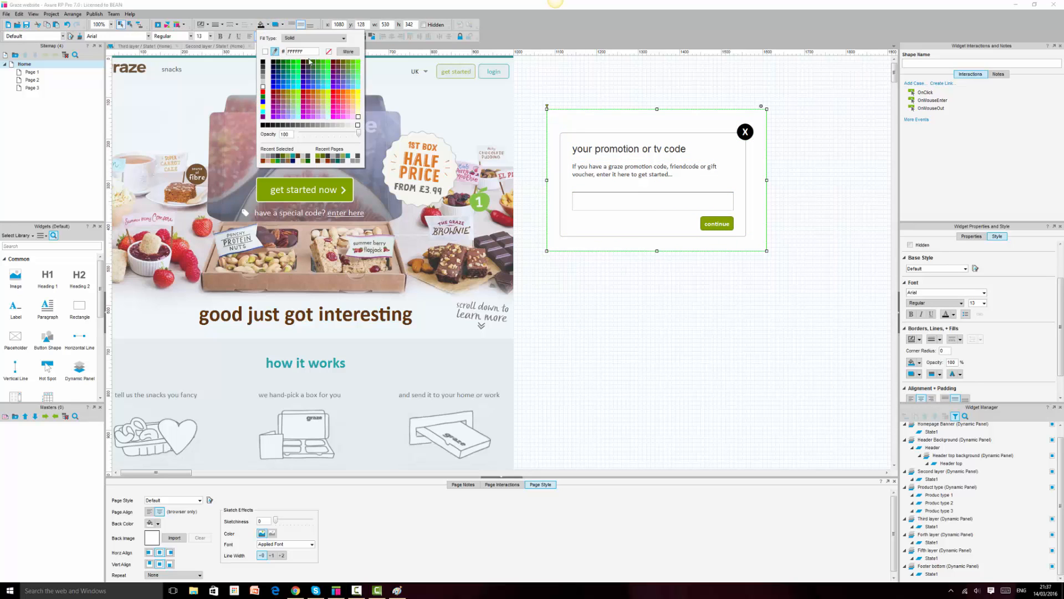
left_click(698, 100)
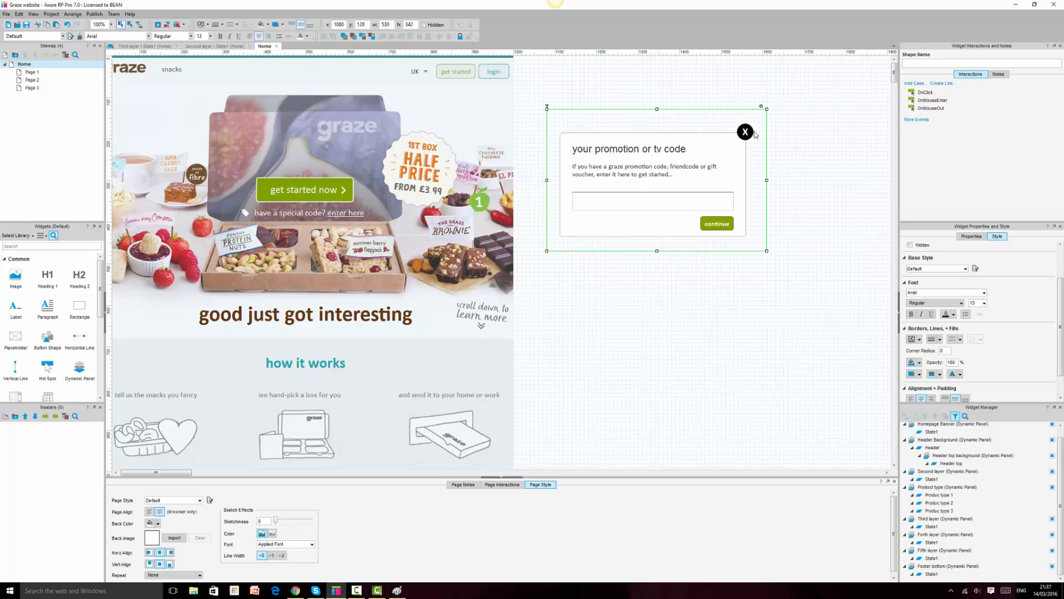
left_click(609, 121)
left_click(223, 25)
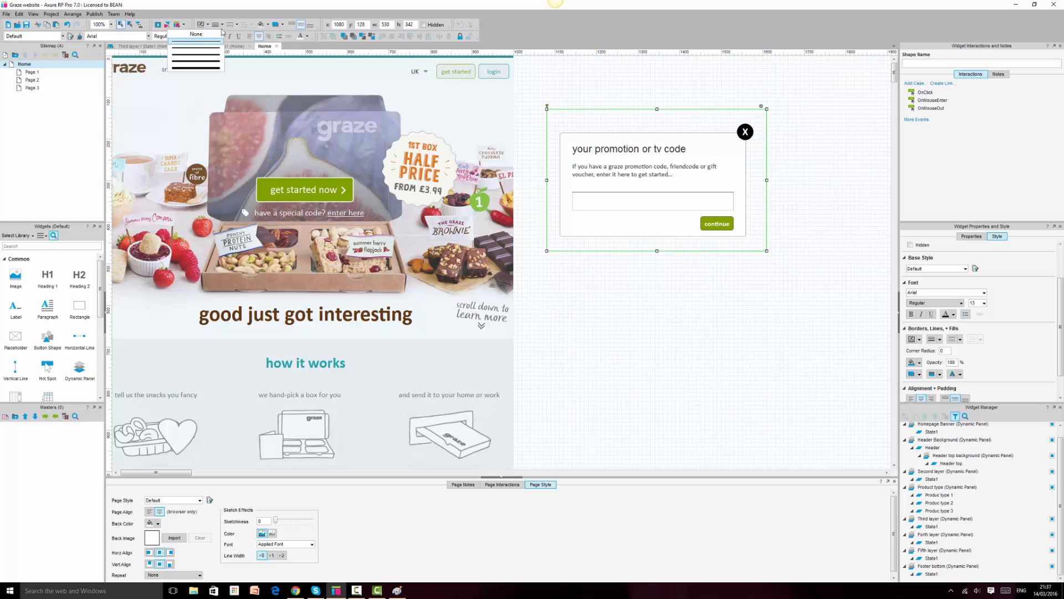
left_click(215, 39)
left_click(788, 128)
left_click(623, 122)
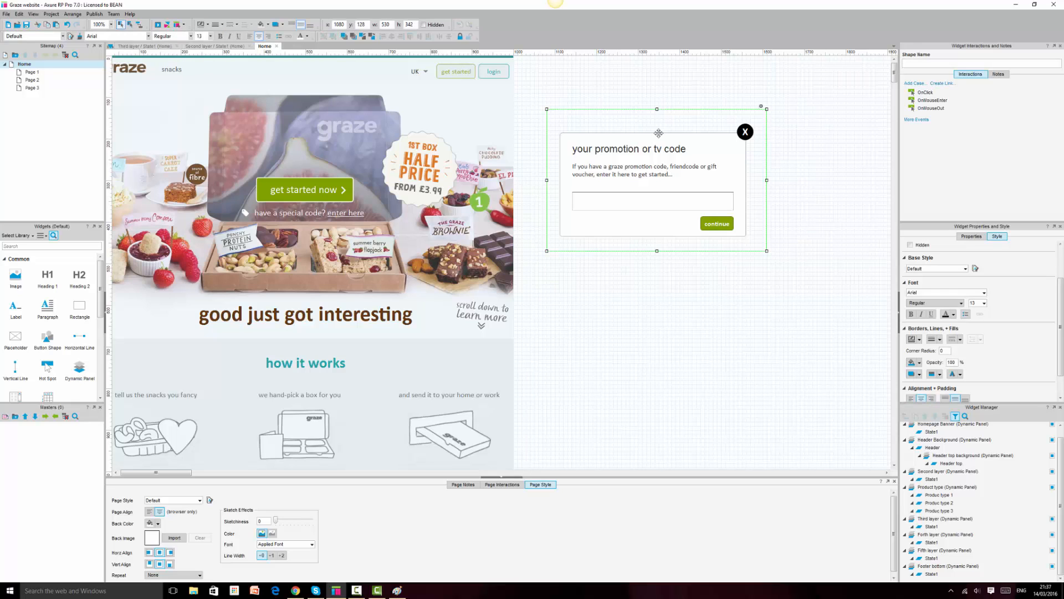
Convert the transparent background rectangle to a dynamic panel and name it "Promo code pop modal box"
right_click(663, 113)
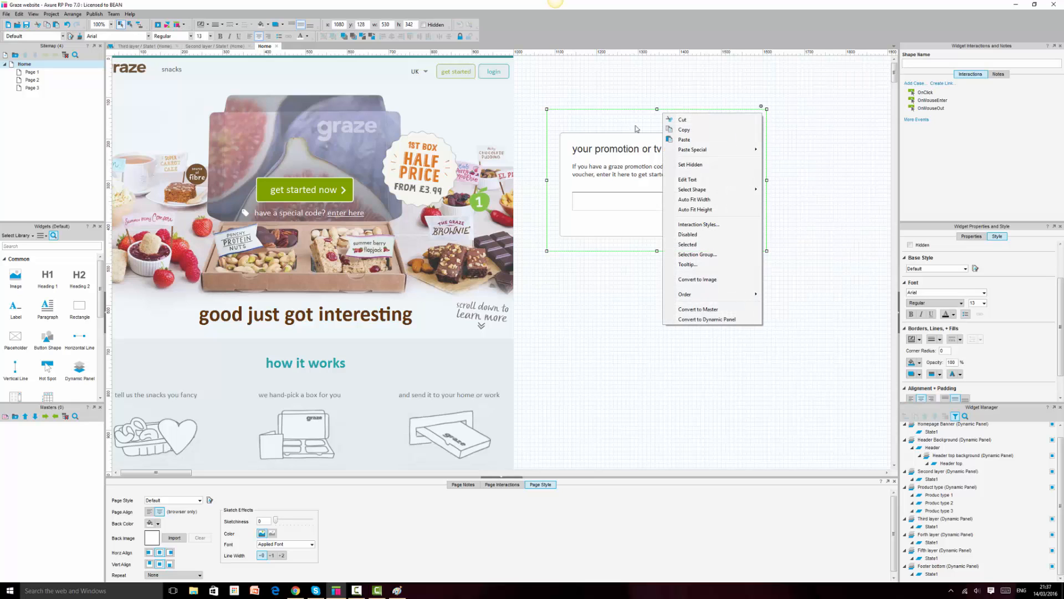
left_click(743, 322)
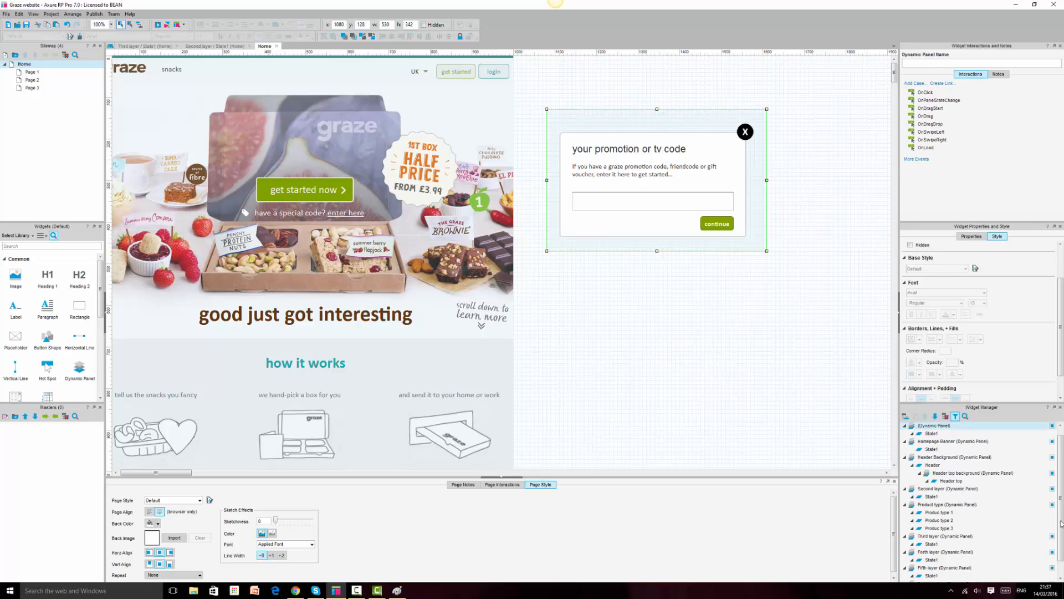
left_click(949, 426)
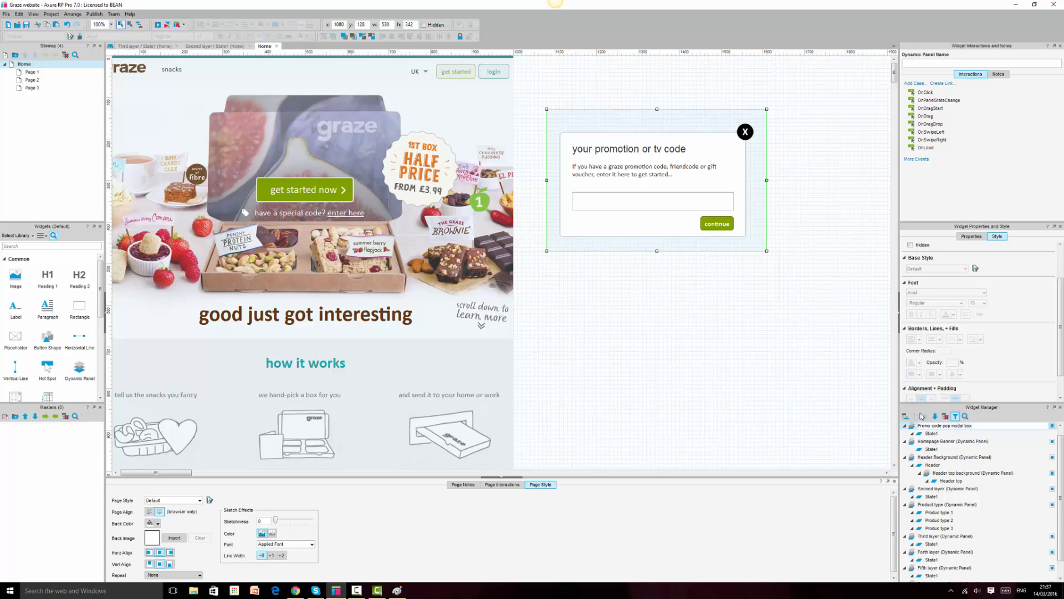
Move the grouped pop-up widgets from the Home page into State1 of the Promo code pop modal box panel by cutting and pasting
left_click(724, 368)
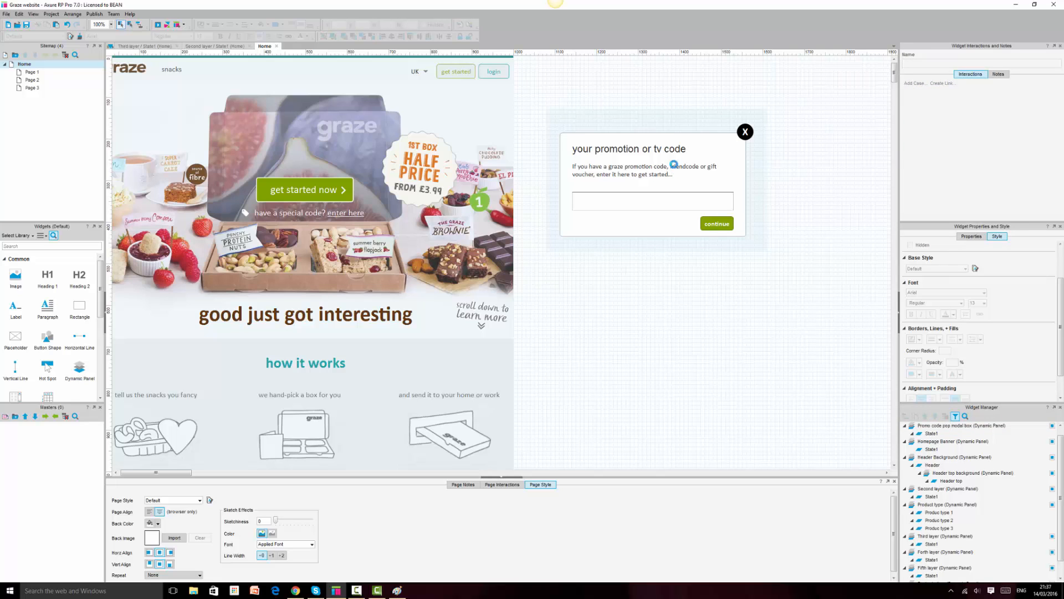
left_click(669, 138)
left_click(670, 139, "ctrl")
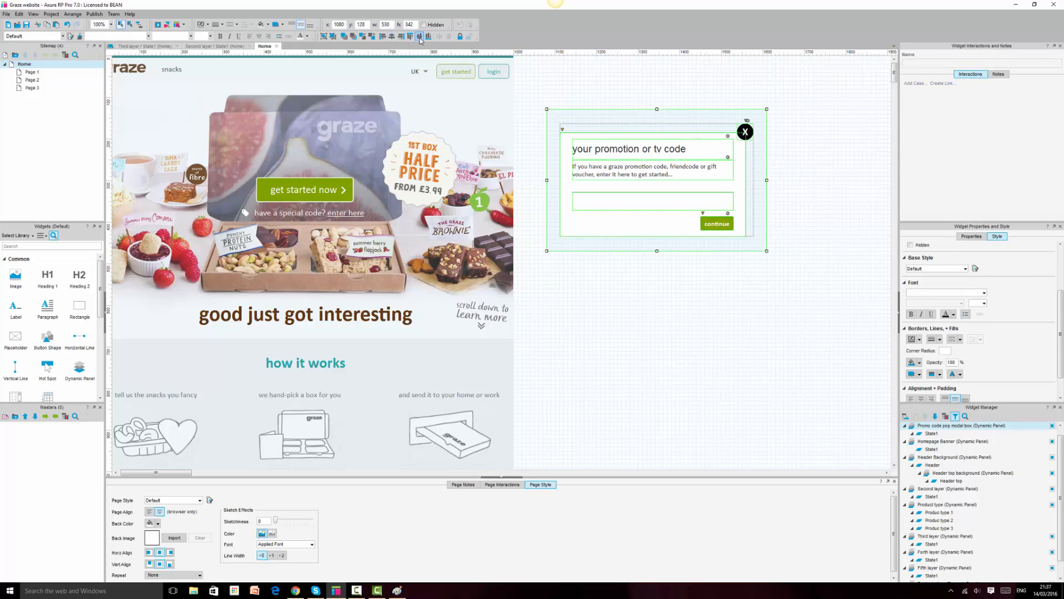
left_click(783, 177)
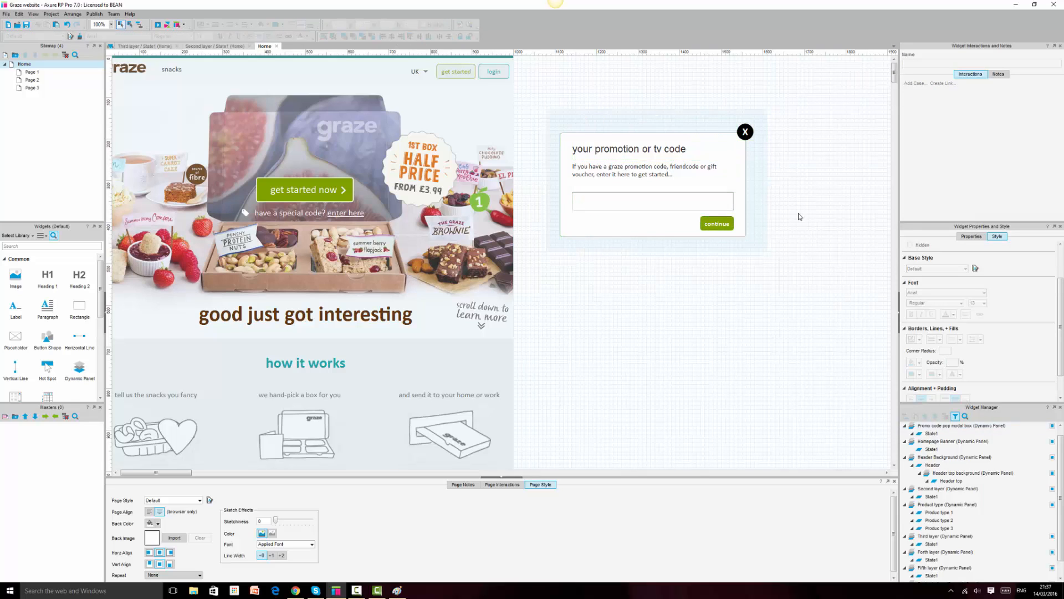
left_click(686, 135)
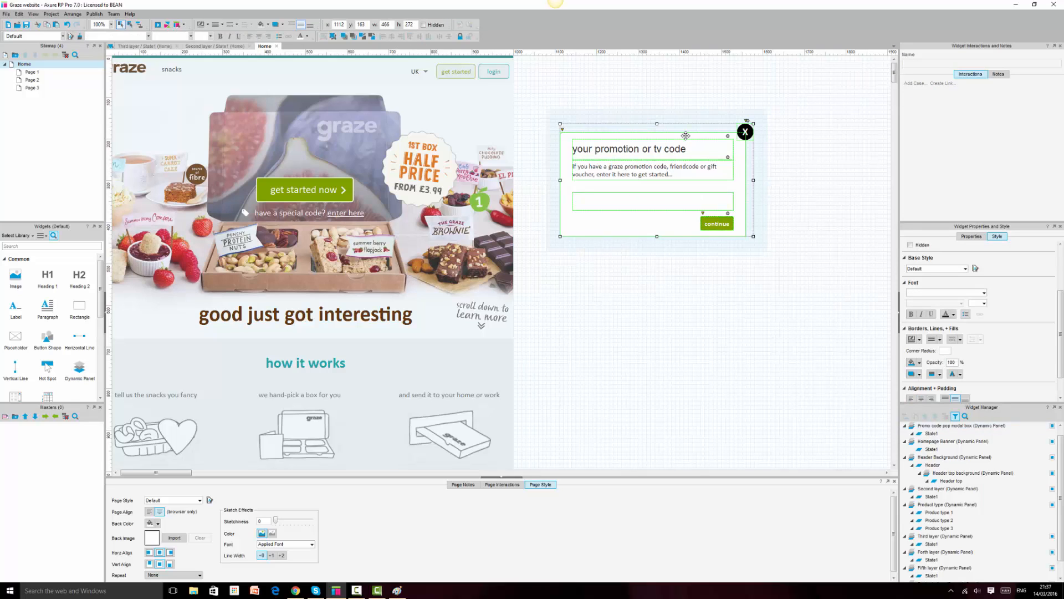
key("ctrl+x")
left_click(713, 200)
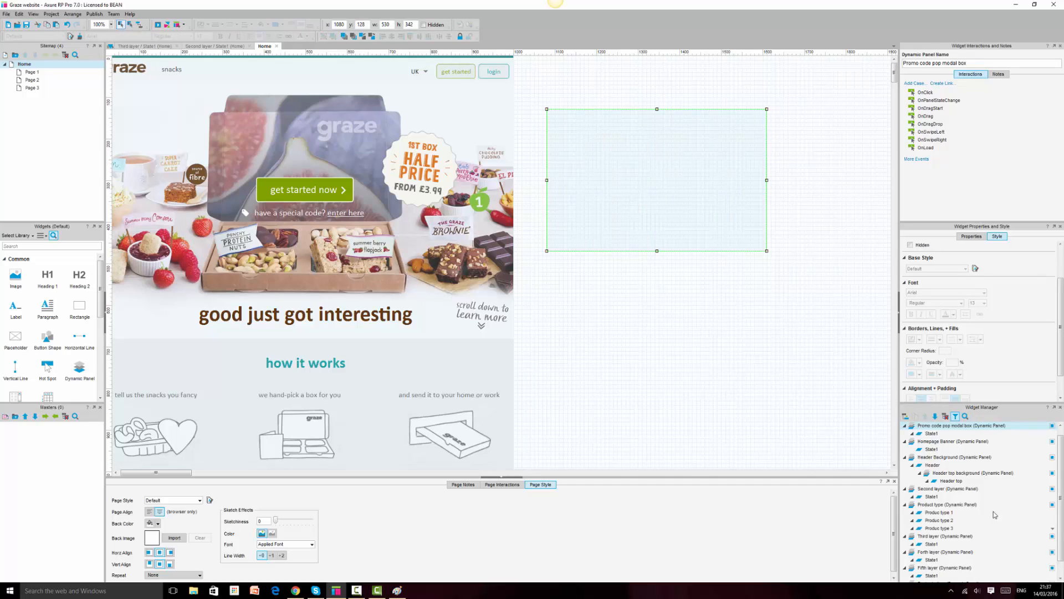
double_click(931, 434)
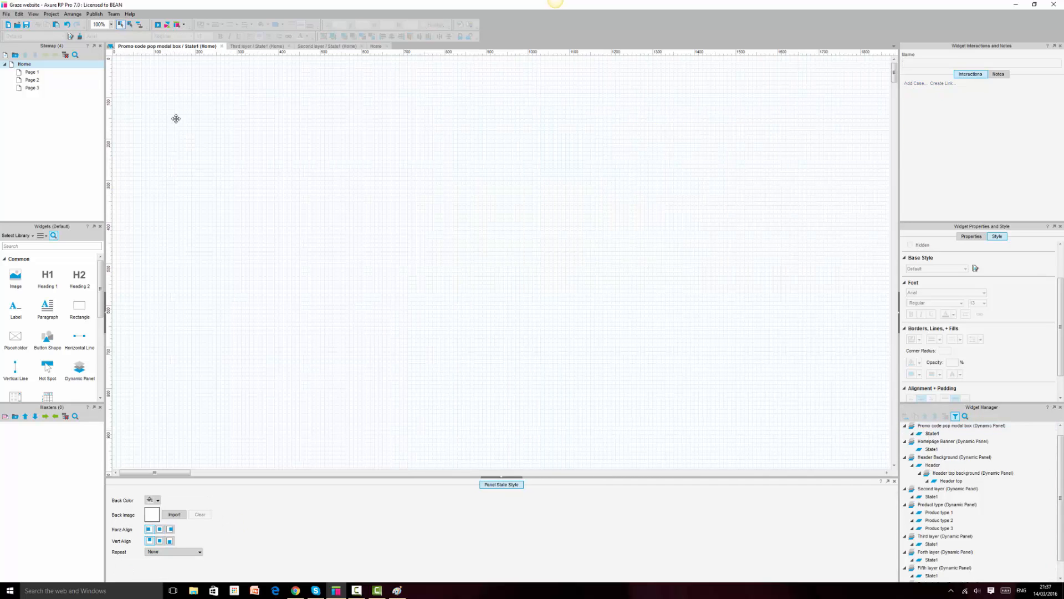
key("ctrl+v")
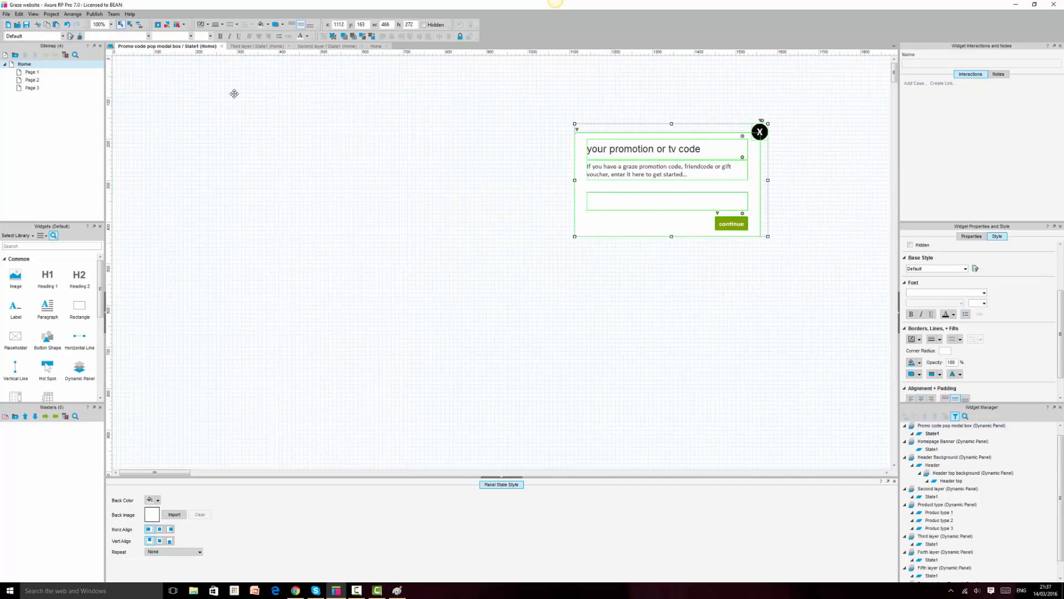
Centre the pop-up group horizontally and vertically within the transparent rectangle in State1
left_click(170, 88)
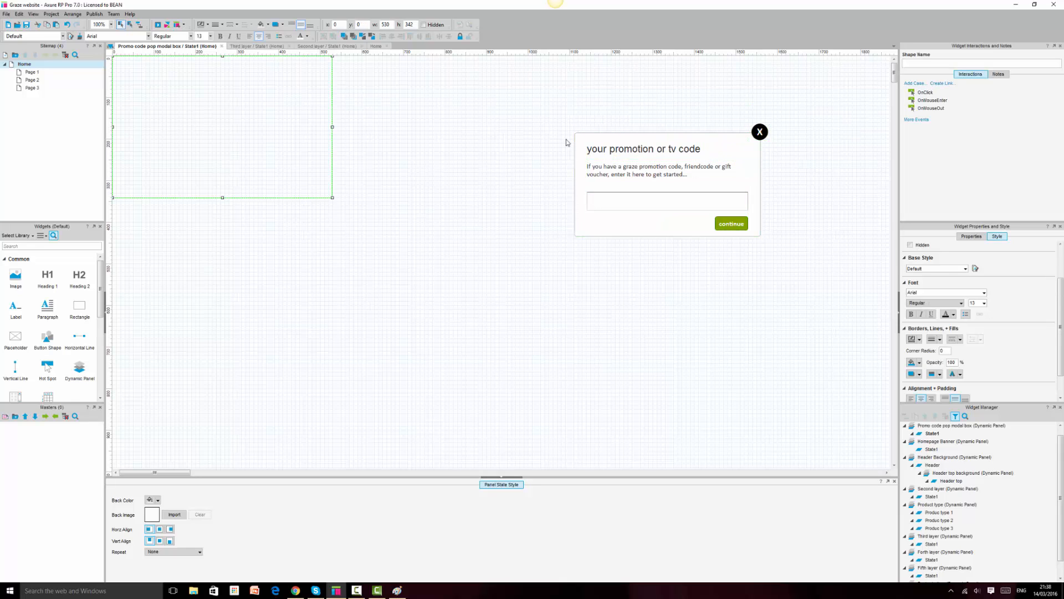
left_click(606, 140, "ctrl")
left_click(394, 36)
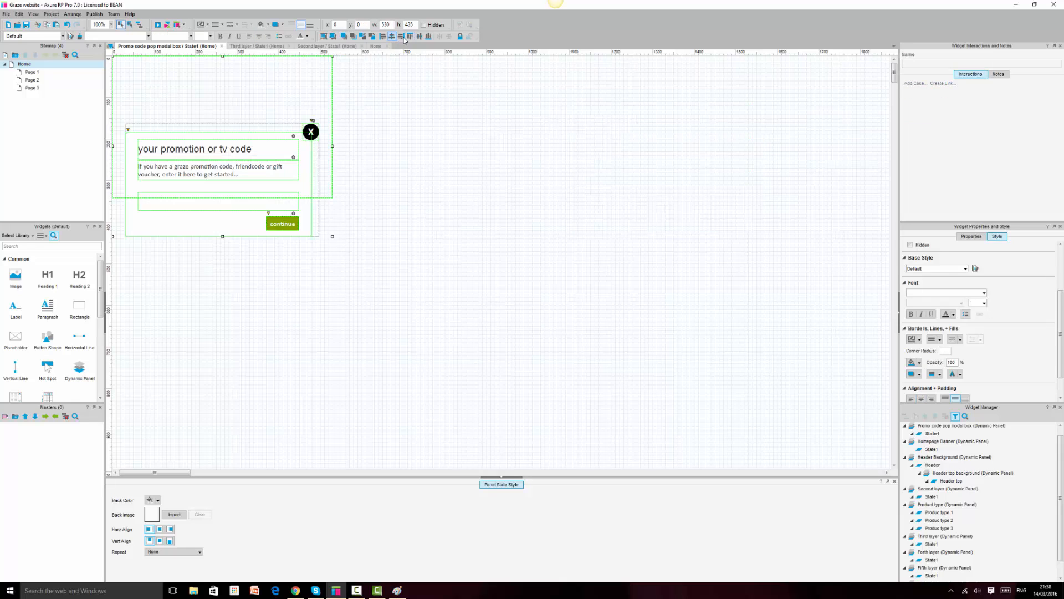
left_click(419, 36)
left_click(457, 165)
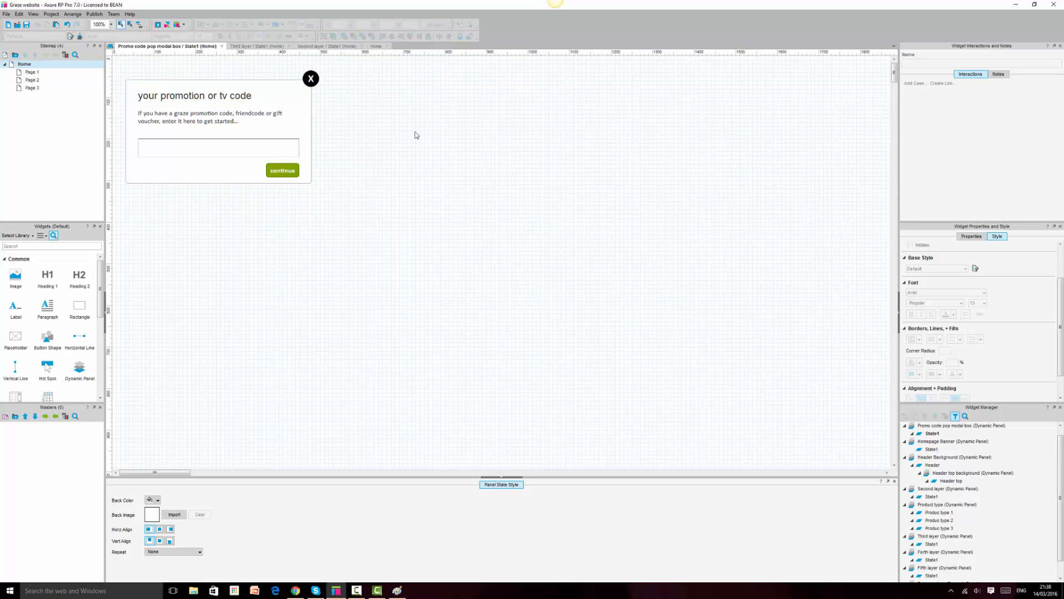
Close the panel state and set the Promo code pop modal box panel on the Home page to hidden
left_click(221, 46)
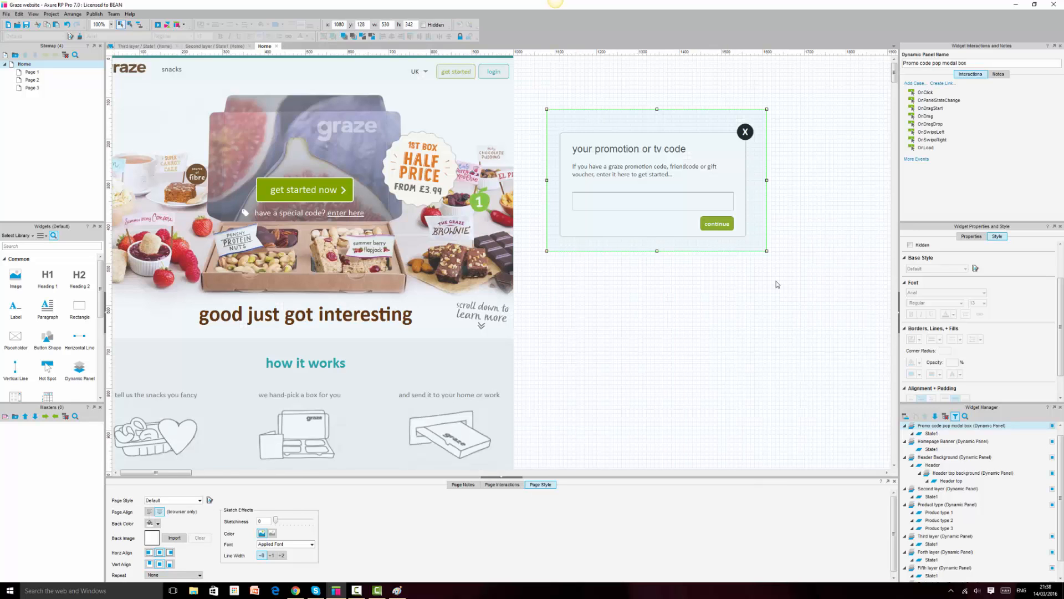
left_click(694, 121)
left_click(425, 25)
left_click(841, 218)
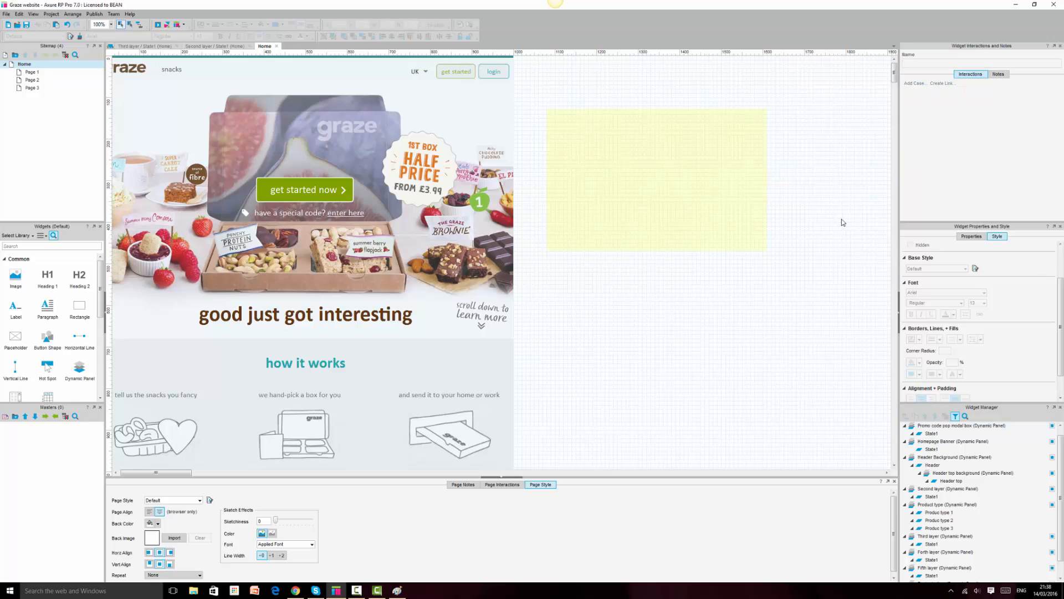
left_click(638, 209)
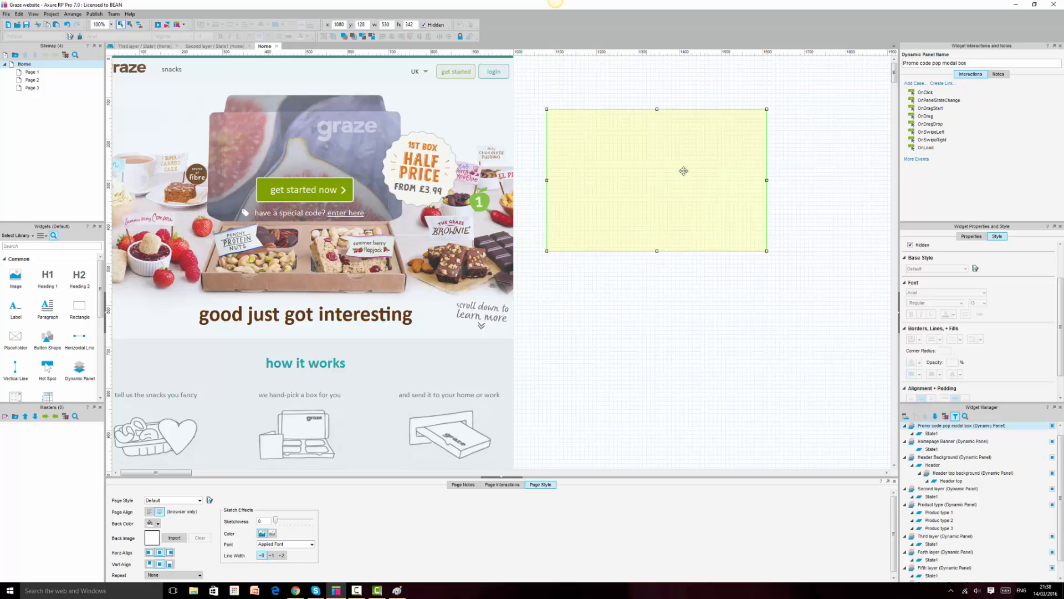
Move the hidden pop-up panel over the homepage banner at about x 224, y 101, and bring it to the front
left_click_drag(684, 169, 343, 165)
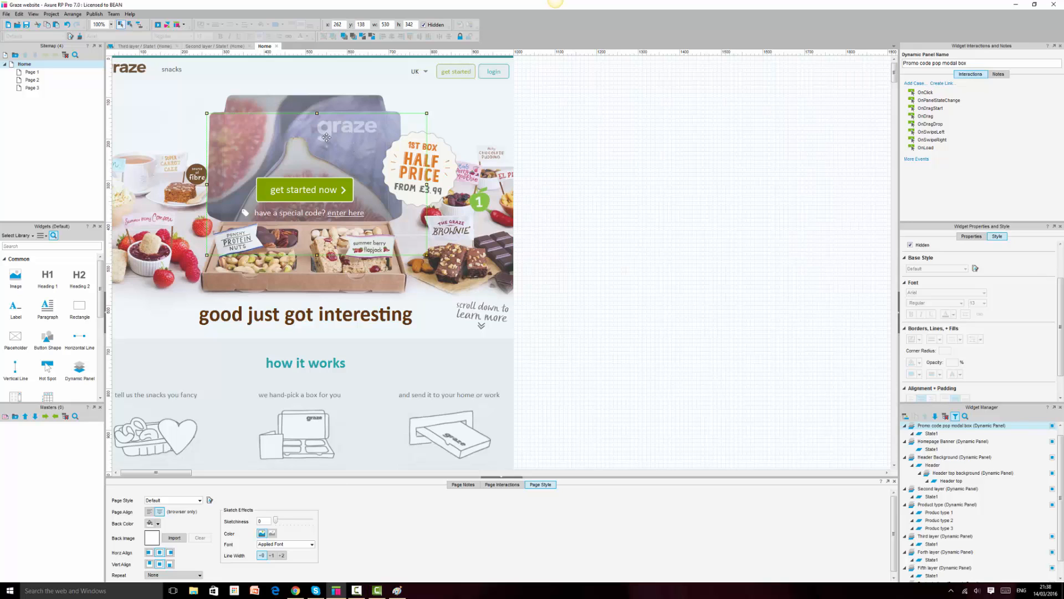
mouse_move(327, 151)
left_mouse_down()
mouse_move(333, 127)
mouse_move(321, 122)
mouse_move(317, 141)
left_mouse_up()
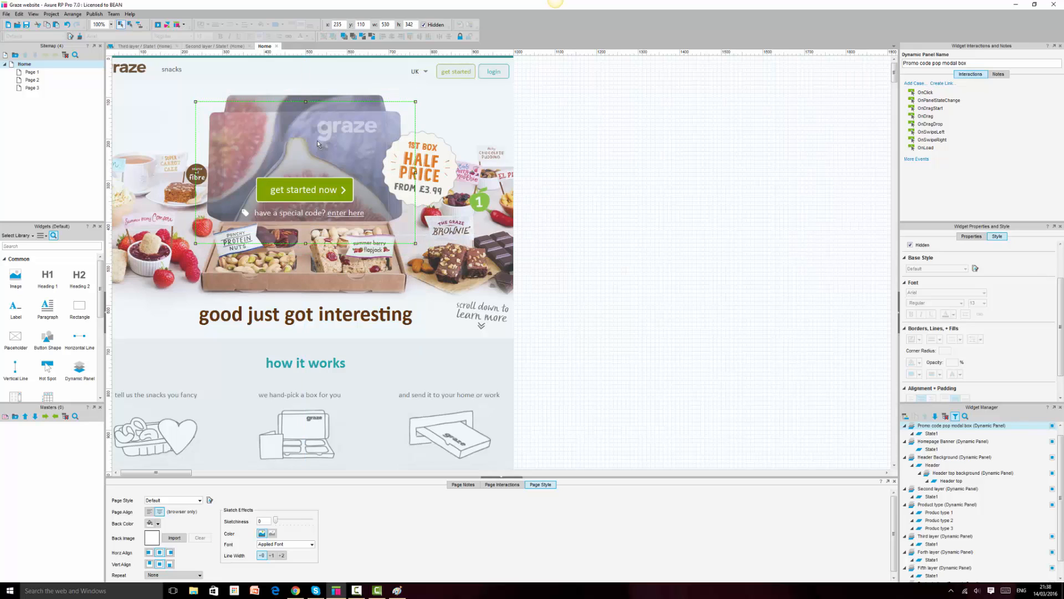
left_click(588, 192)
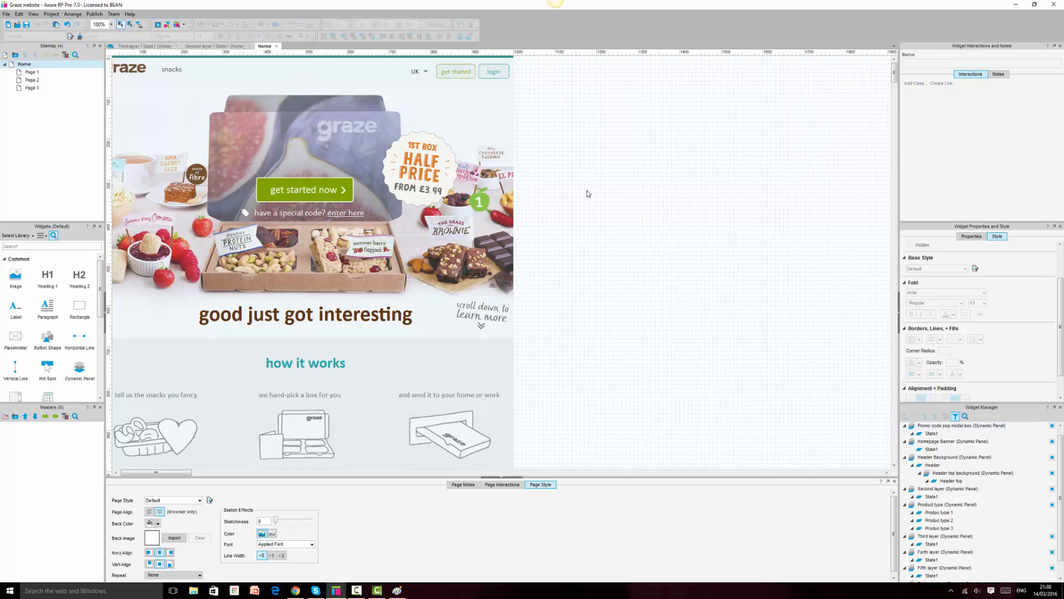
left_click(201, 109)
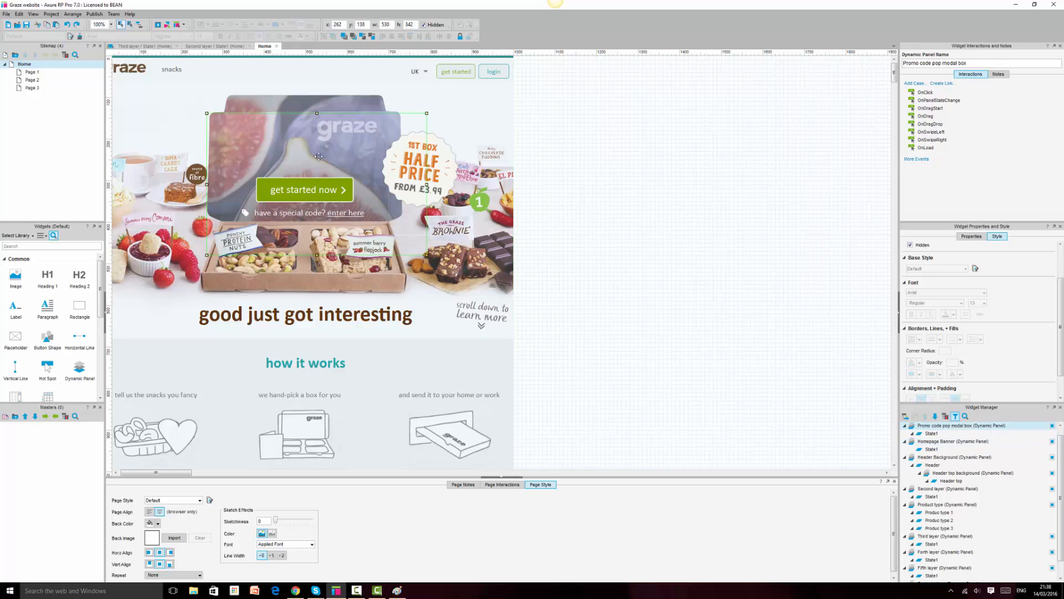
left_click(348, 37)
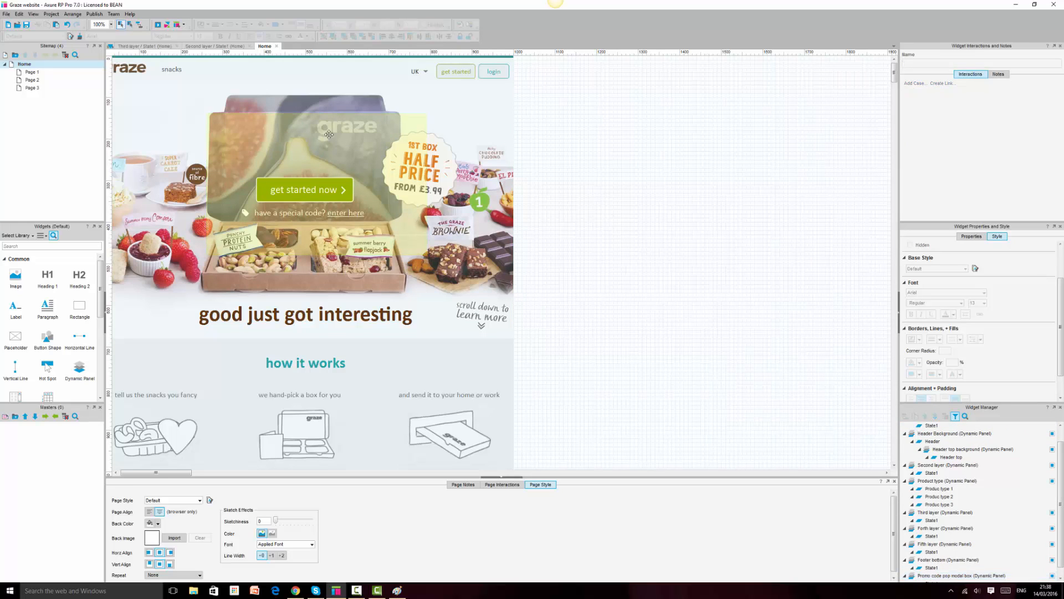
left_click_drag(352, 130, 334, 117)
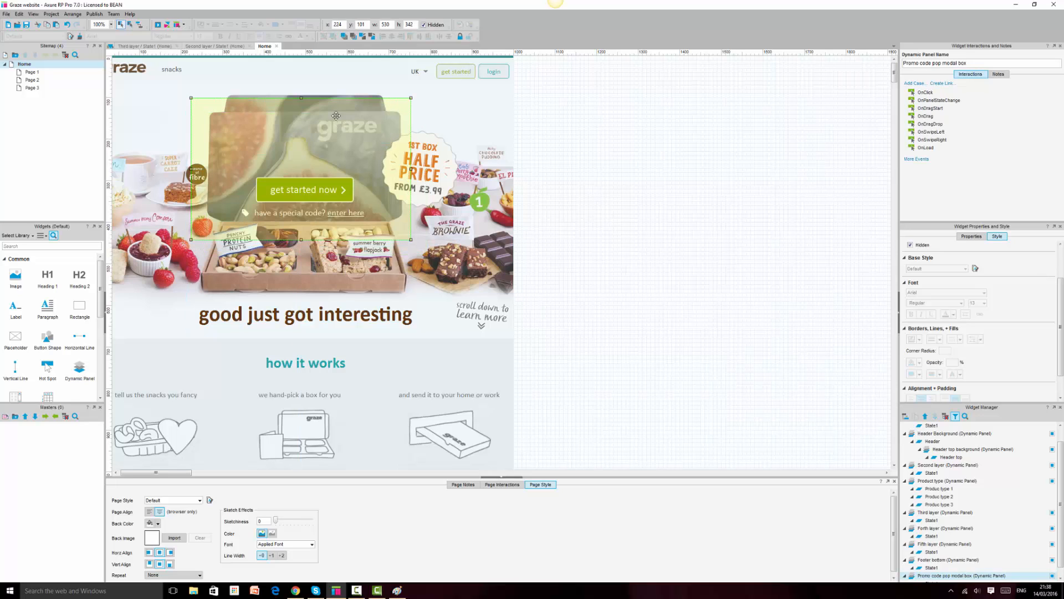
left_click(580, 145)
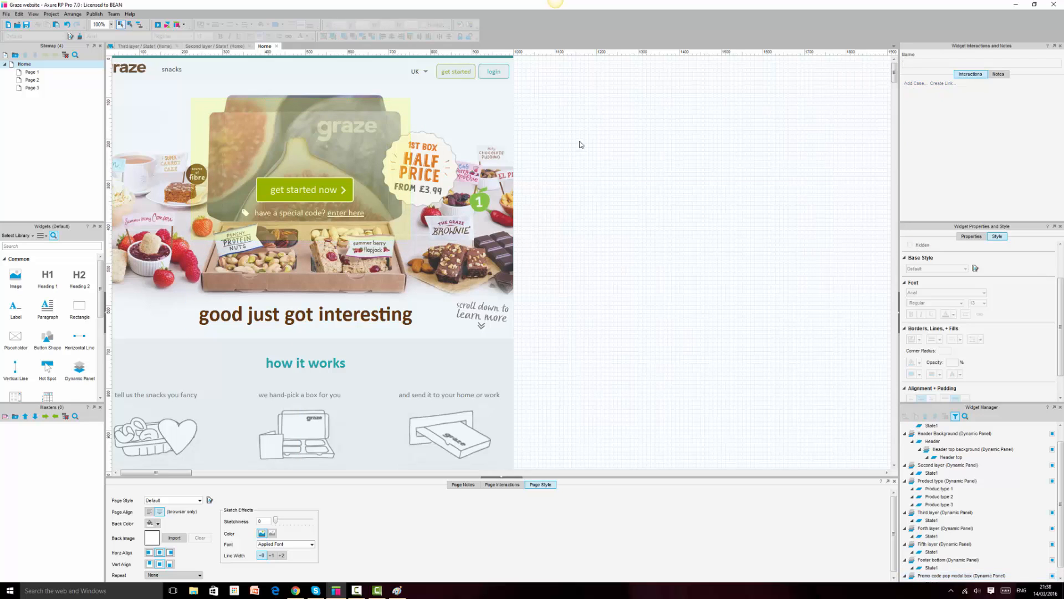
left_click(366, 139)
left_click(577, 178)
Colour the words "enter code" below the get started button in the "over 100 snacks" section green
scroll(567, 368, "down", 7)
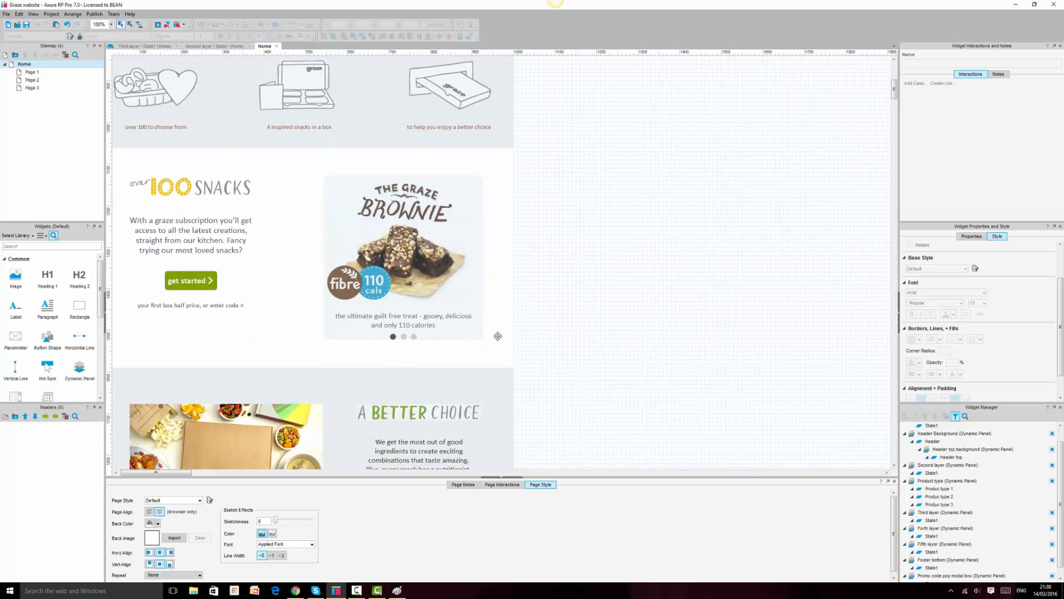
scroll(498, 336, "down", 1)
left_click(222, 253)
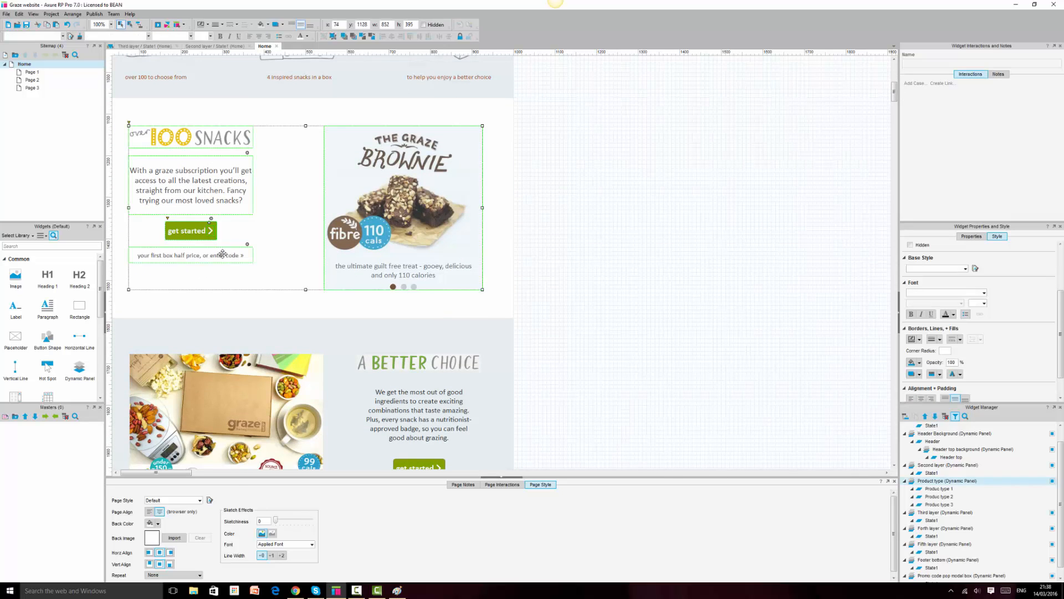
left_click(223, 253)
left_click(224, 255)
left_click_drag(237, 254, 239, 254)
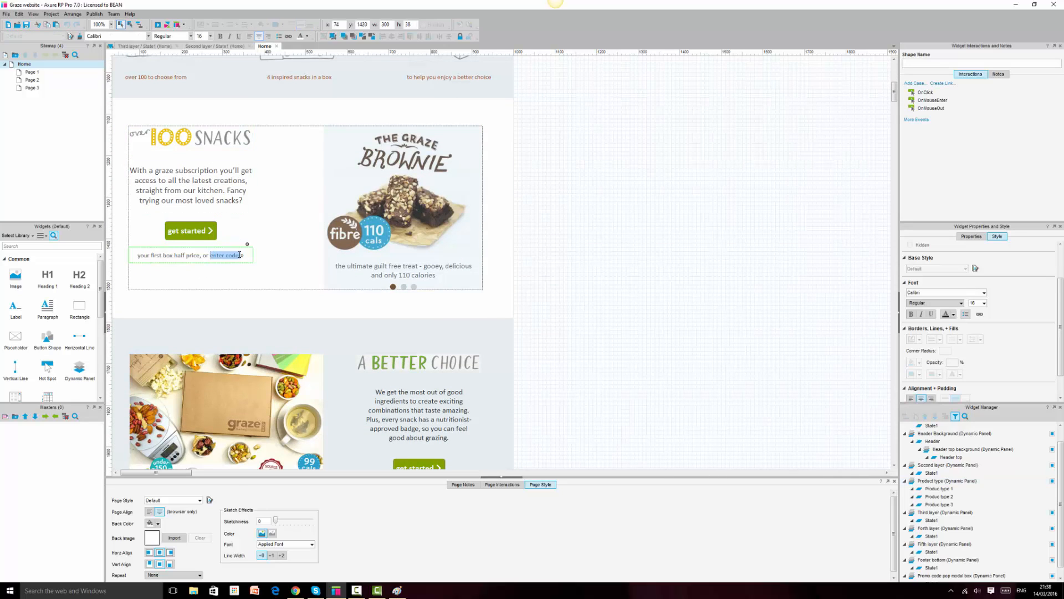
left_click(307, 36)
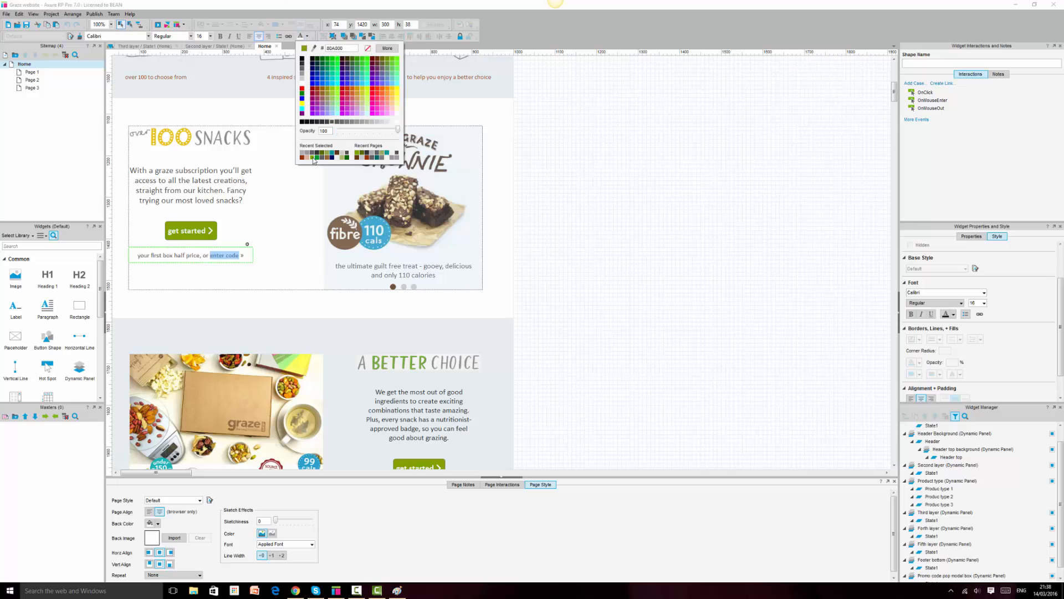
left_click(313, 158)
left_click(614, 246)
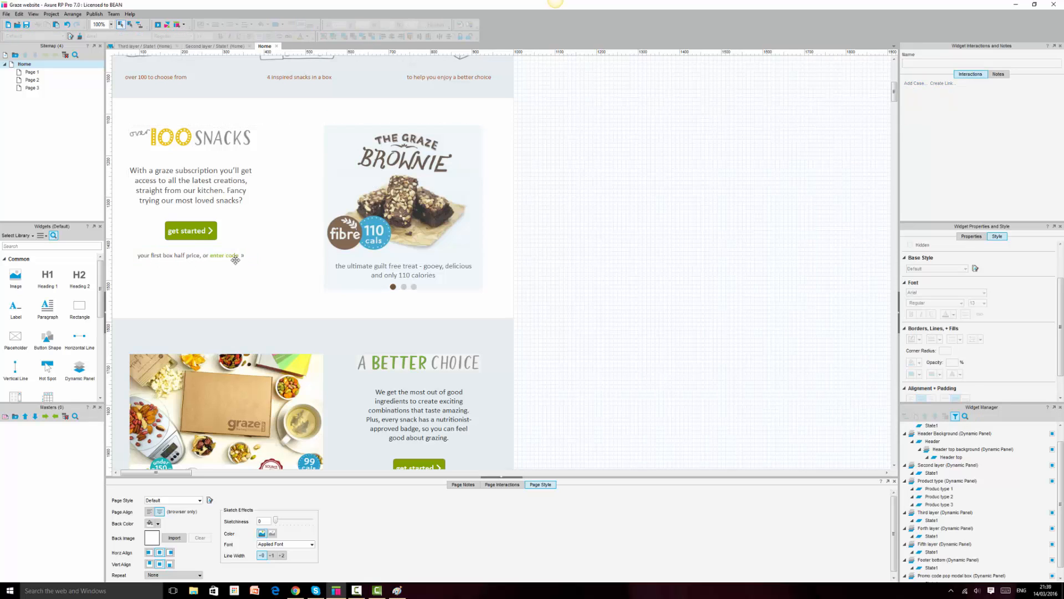
Colour the words "enter code »" below the get started button in the "A better choice" section green
scroll(473, 311, "down", 5)
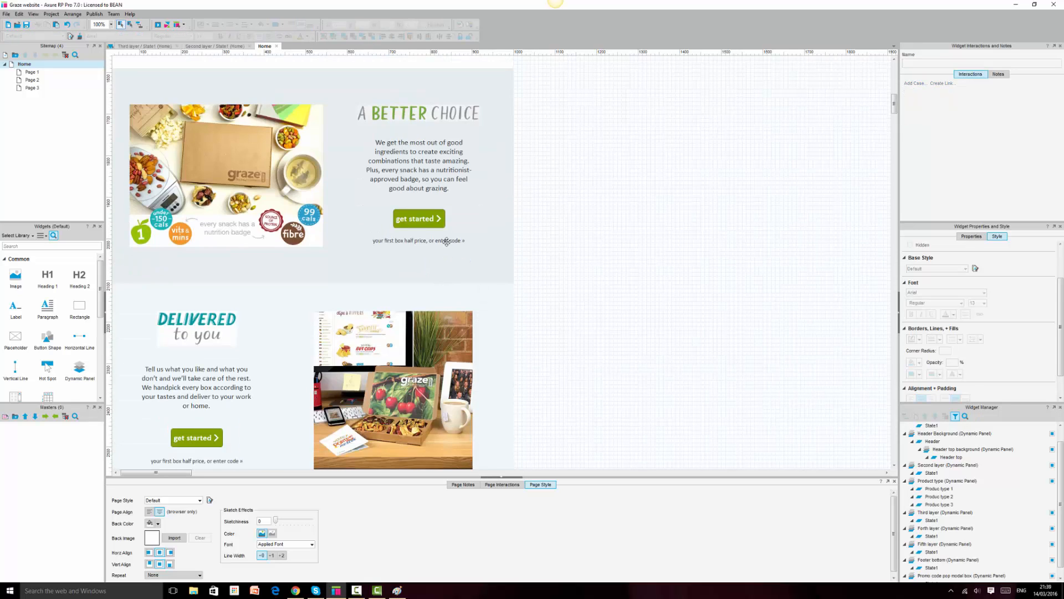
left_click(446, 242)
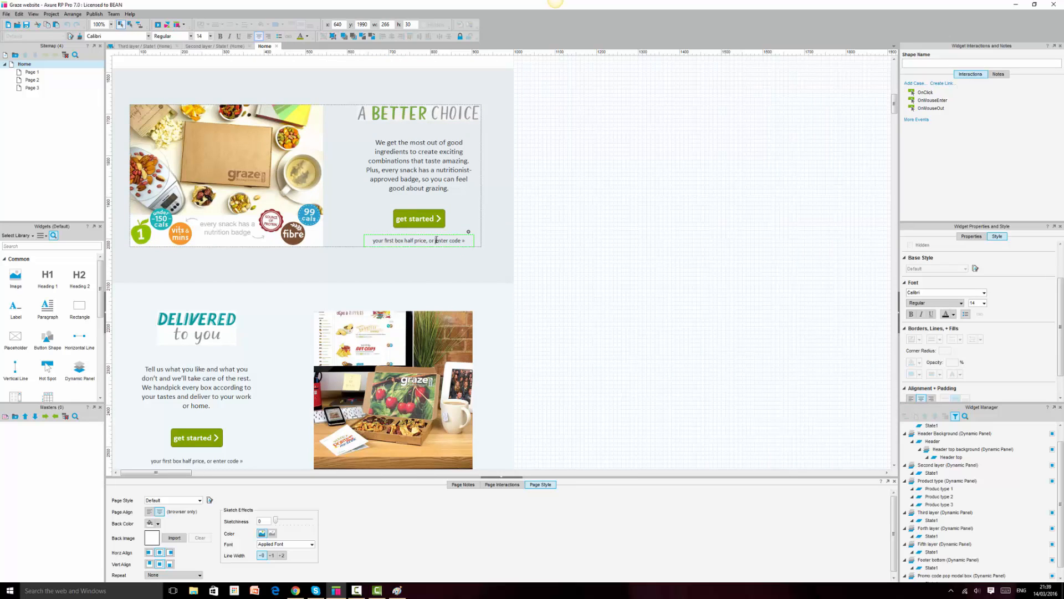
left_click_drag(436, 241, 473, 241)
left_click(300, 36)
left_click(648, 262)
Colour the words "enter code »" below the get started button in the "Delivered to you" section green
scroll(648, 264, "down", 3)
scroll(650, 265, "down", 2)
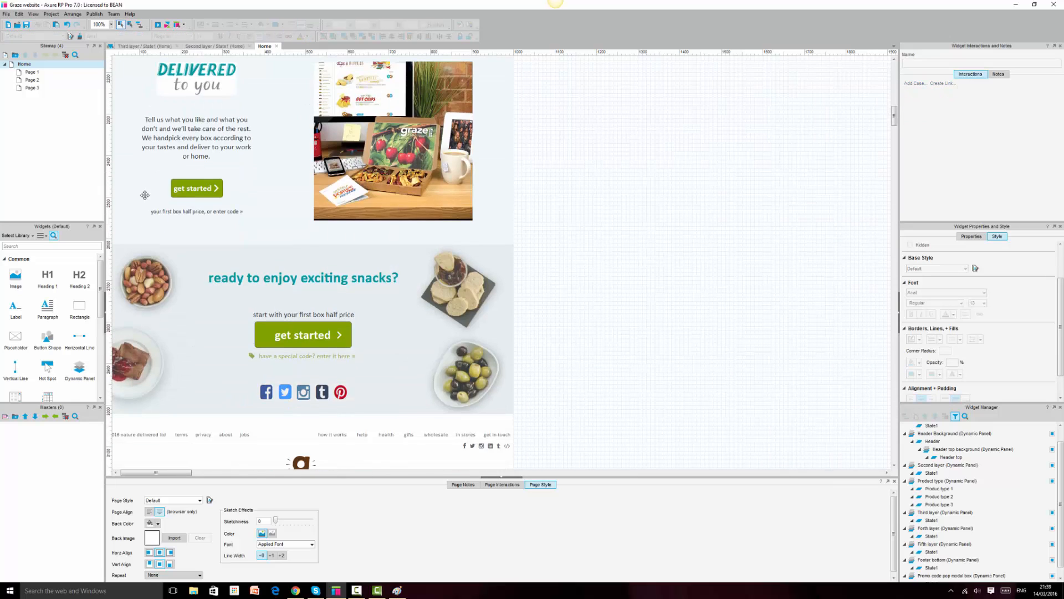
left_click(216, 212)
left_click(245, 214, "shift")
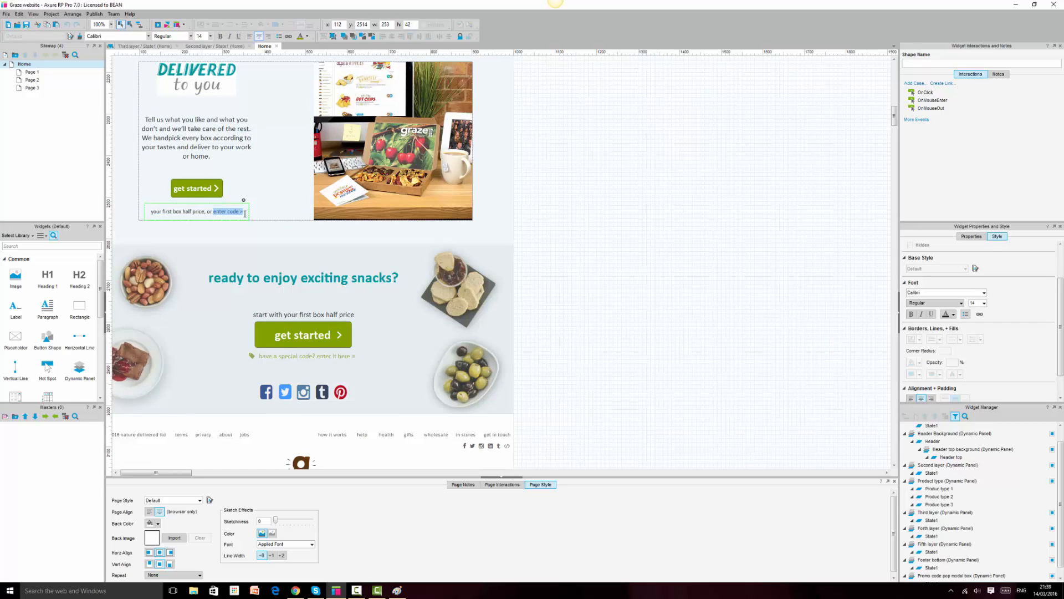
left_click(686, 304)
scroll(587, 309, "down", 4)
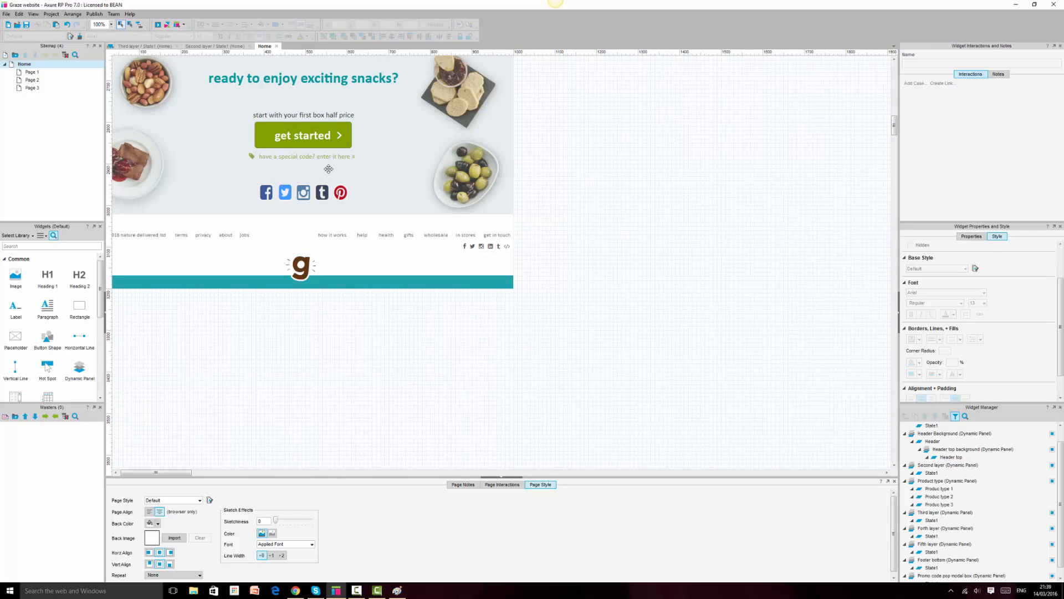
scroll(553, 217, "up", 7)
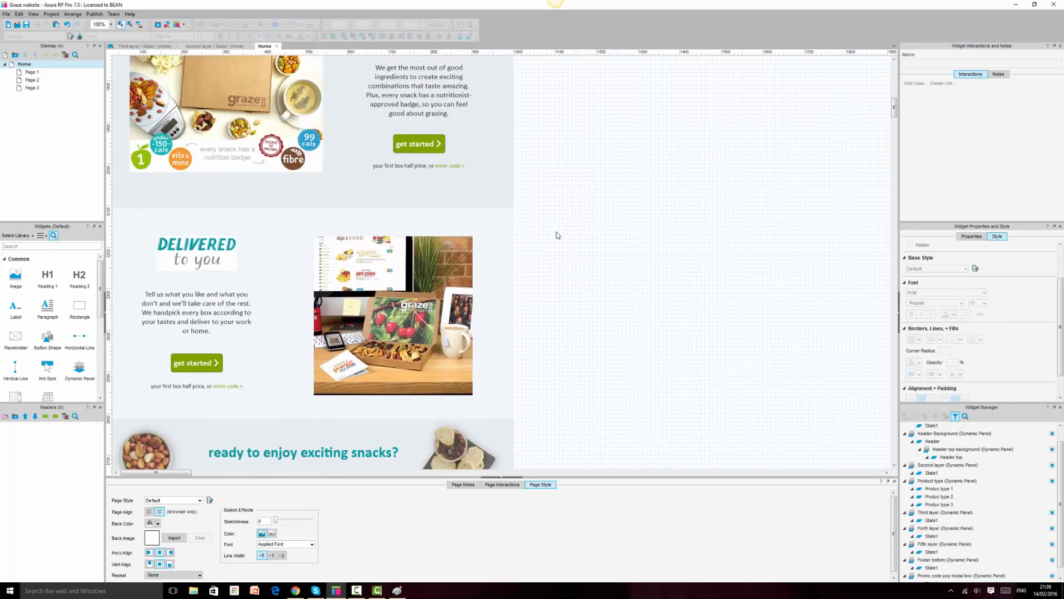
scroll(553, 238, "up", 3)
scroll(553, 237, "down", 2)
double_click(455, 241)
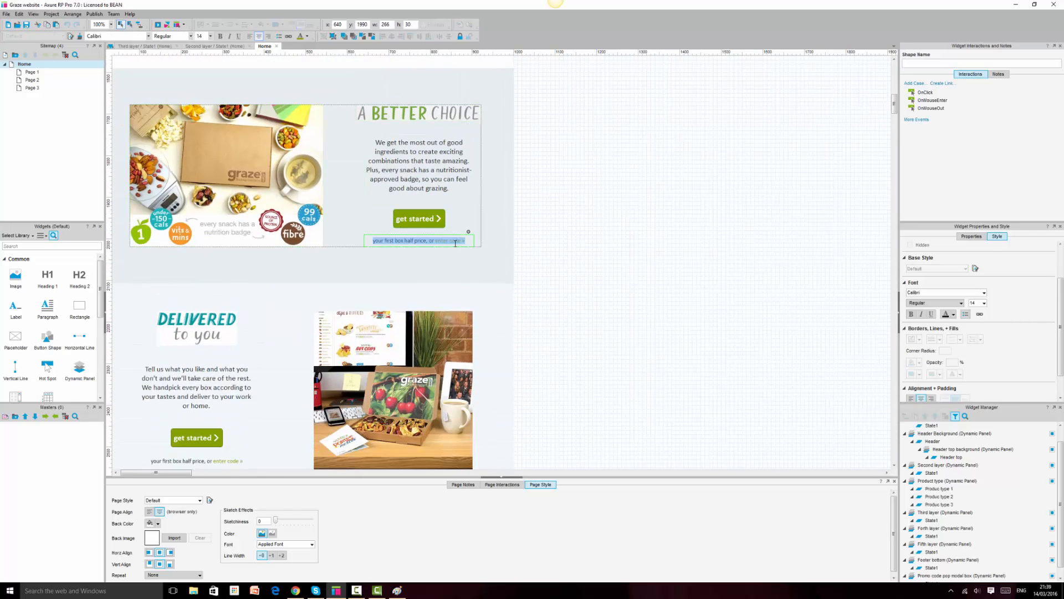
left_click(438, 241)
left_click_drag(435, 241, 463, 241)
left_click(289, 36)
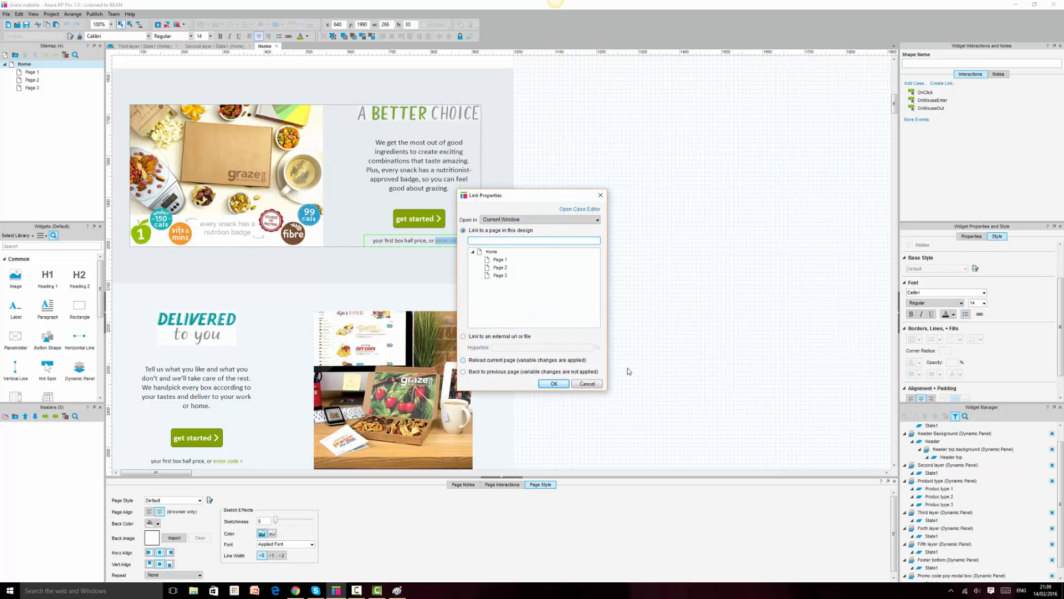
left_click(587, 383)
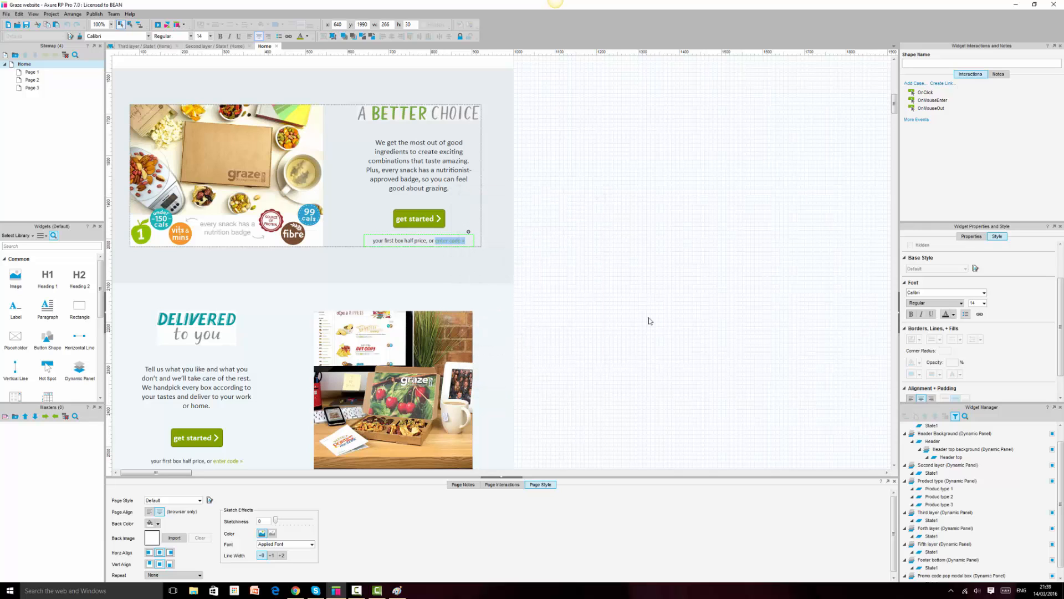
left_click(930, 93)
double_click(930, 93)
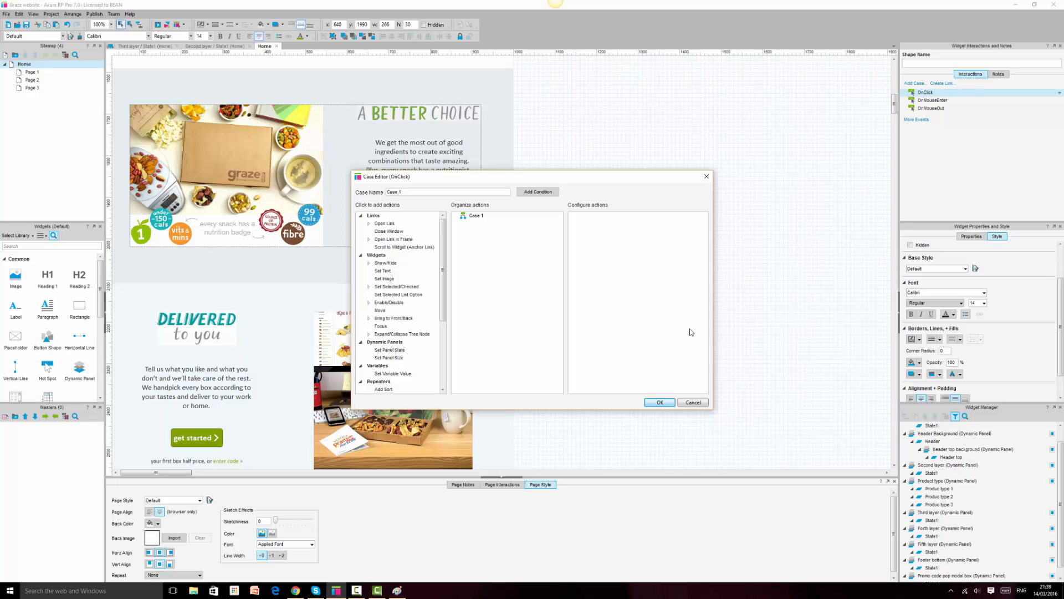
left_click(692, 402)
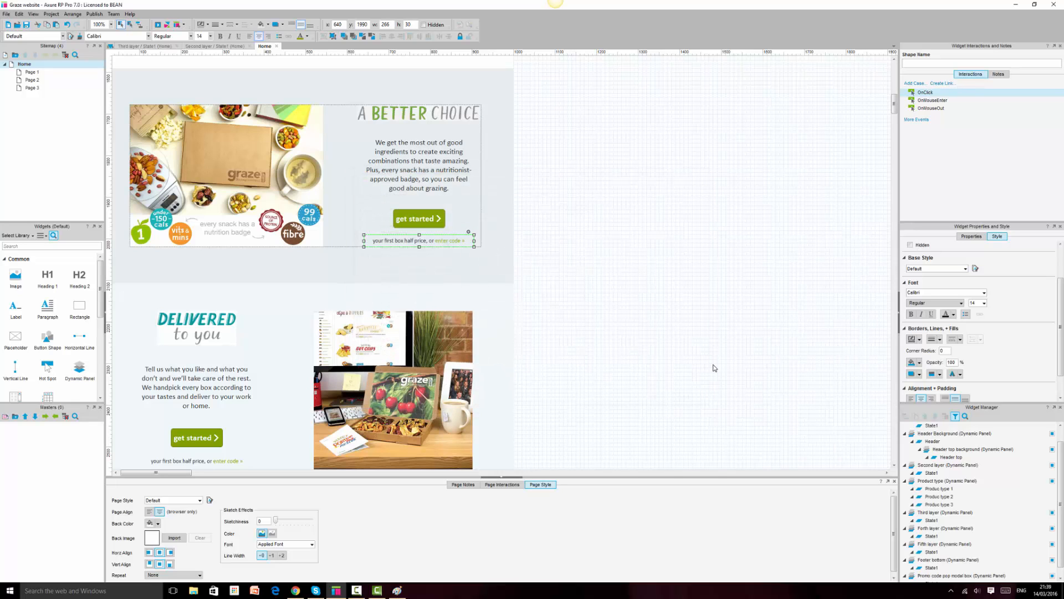
Delete the words "enter code »" from the "your first box half price, or" text in the "A better choice" section
double_click(450, 240)
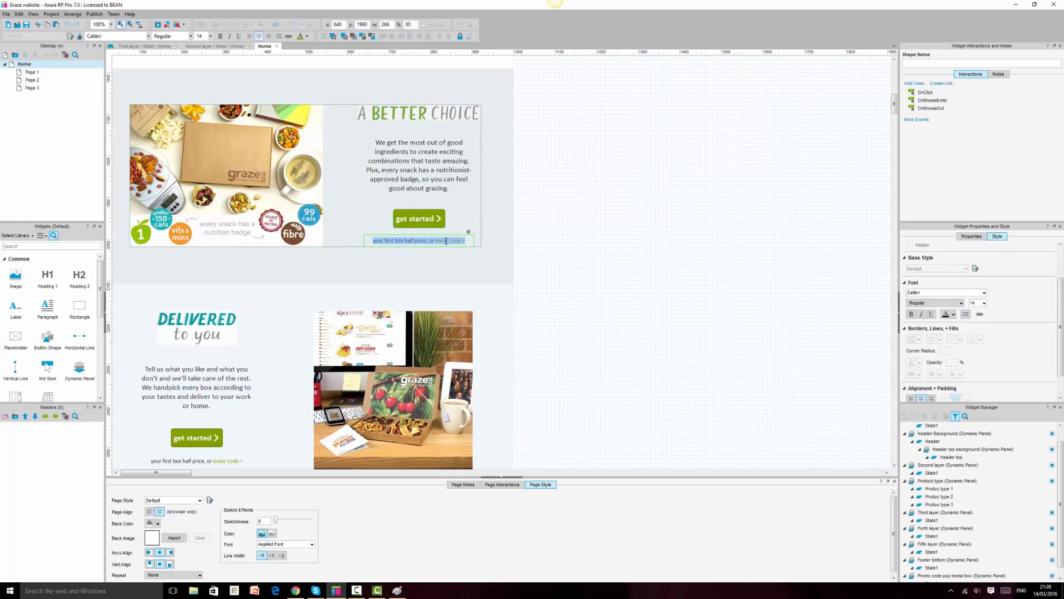
left_click(434, 241)
left_click_drag(435, 241, 469, 240)
key("BackSpace")
left_click(564, 275)
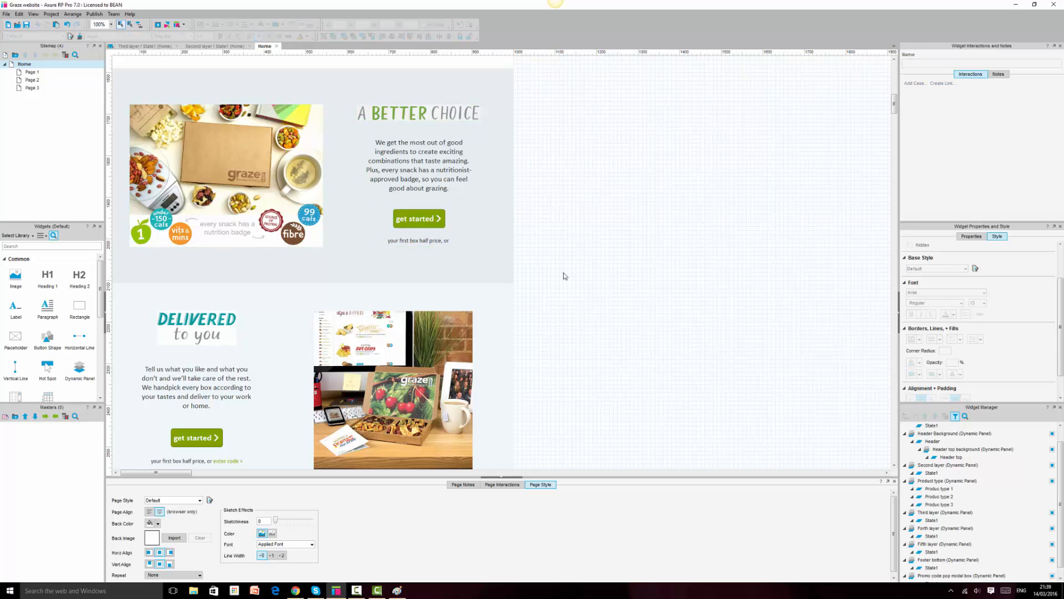
Narrow the "your first box half price, or" text box to 191 px and add a separate green "enter code »" text nearby
left_click(444, 238)
left_click(618, 253)
left_click(424, 241)
left_click(473, 241)
left_click_drag(474, 241, 442, 241)
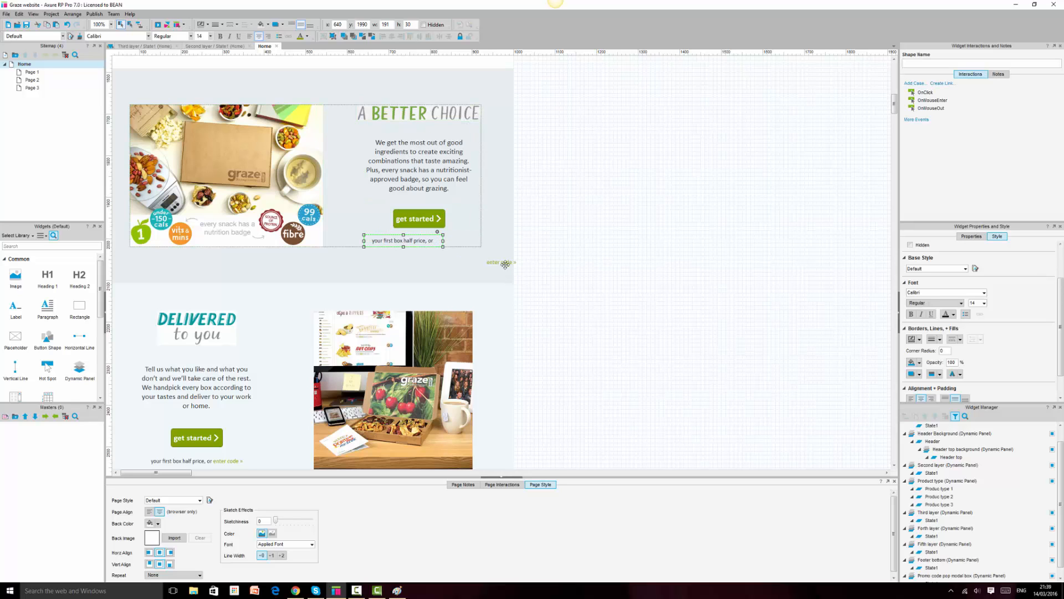
Place the separate "enter code »" text at x 811, y 1990, beside "your first box half price, or" in the "A better choice" section
left_click(501, 261)
left_click_drag(501, 262, 455, 241)
left_click(301, 26)
left_click(450, 243)
left_click(453, 241)
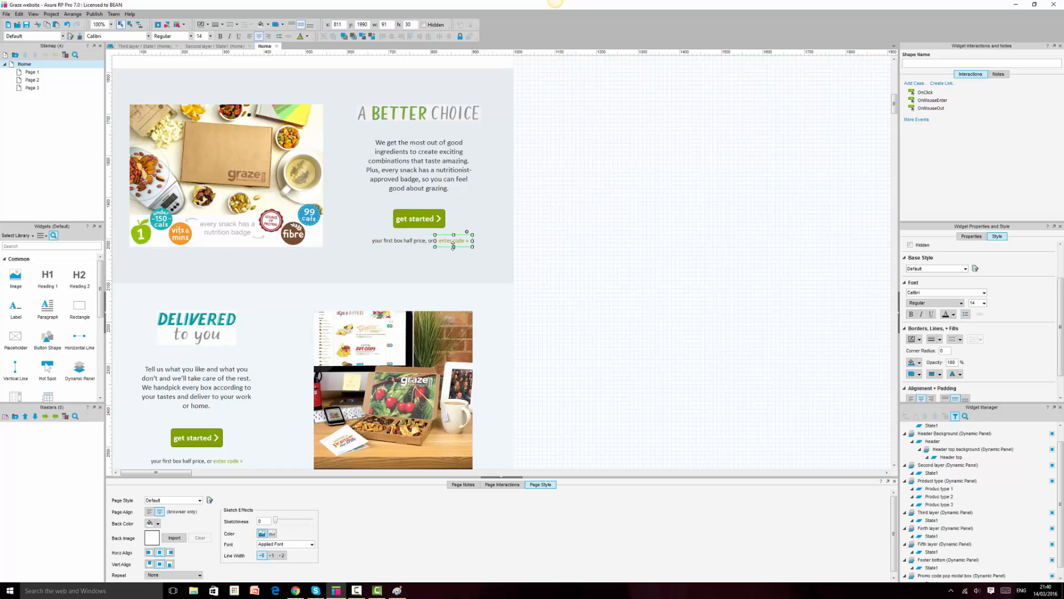
Add an OnClick case to the "A better choice" section's "enter code »" text that shows the Promo code pop modal box panel
left_click(414, 241)
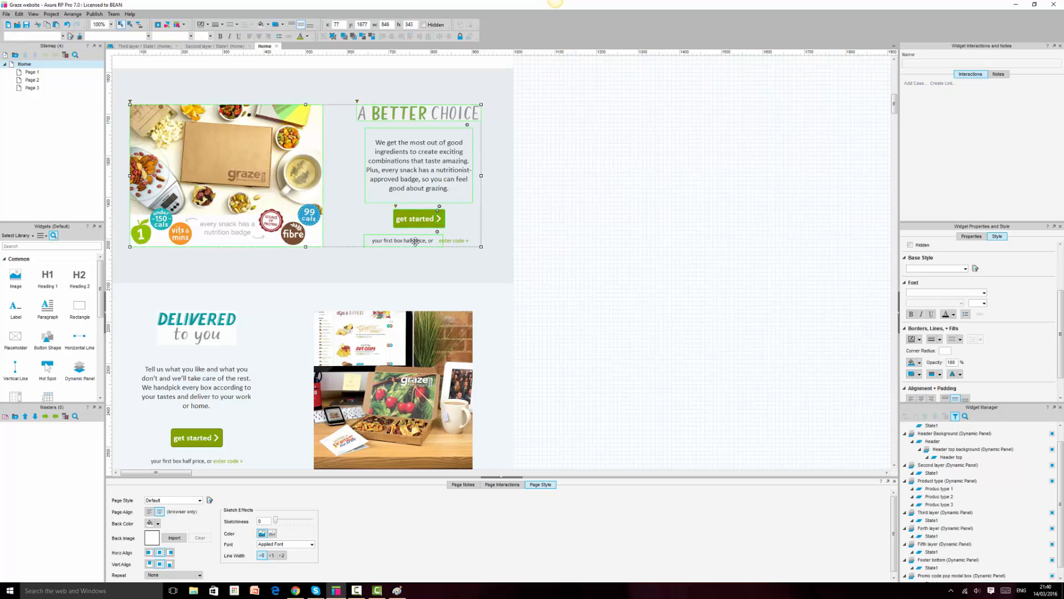
left_click(451, 240)
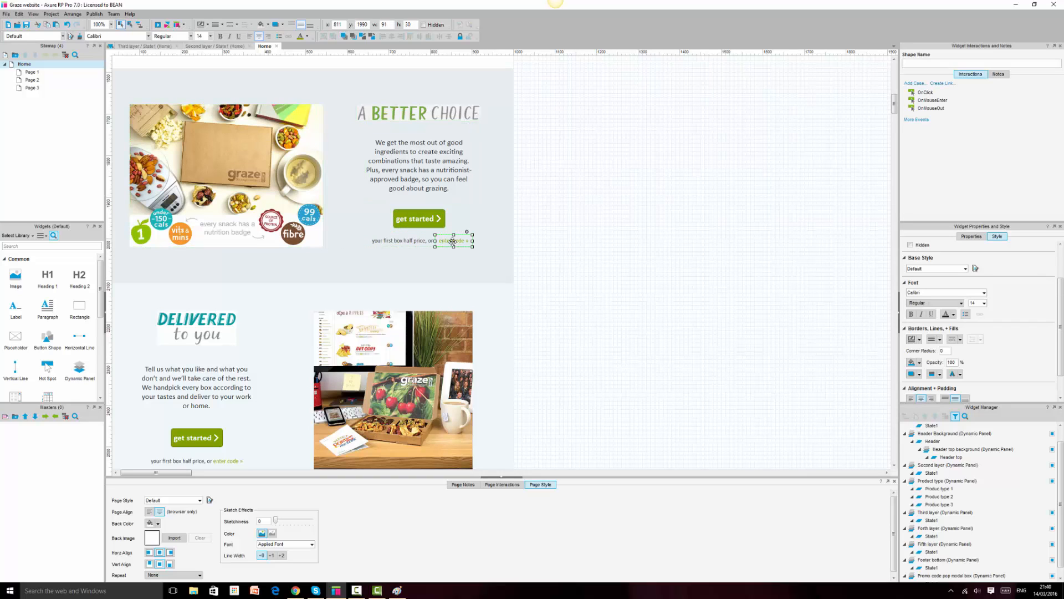
double_click(925, 93)
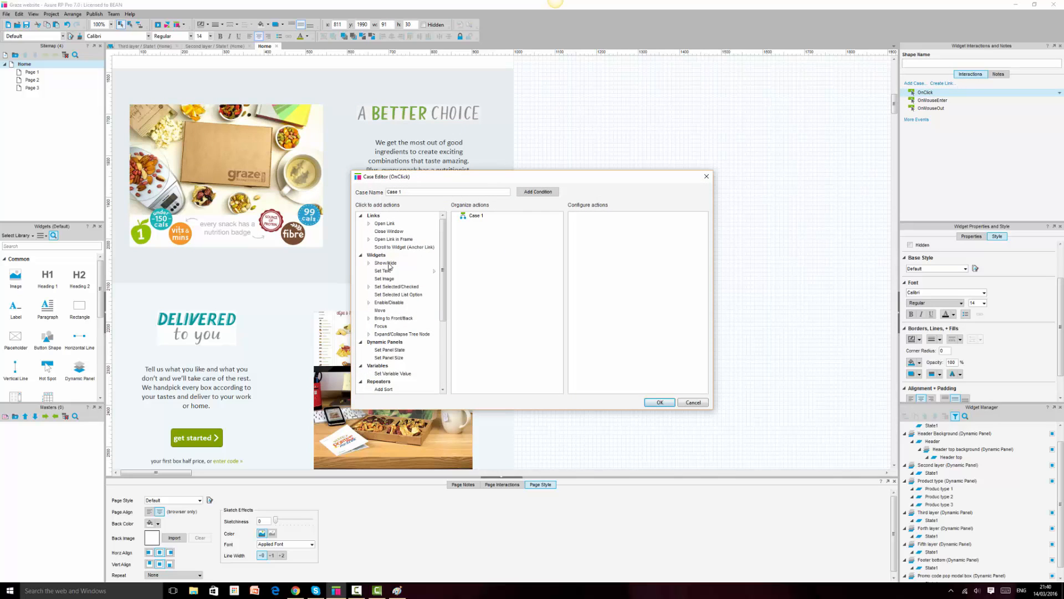
left_click(388, 263)
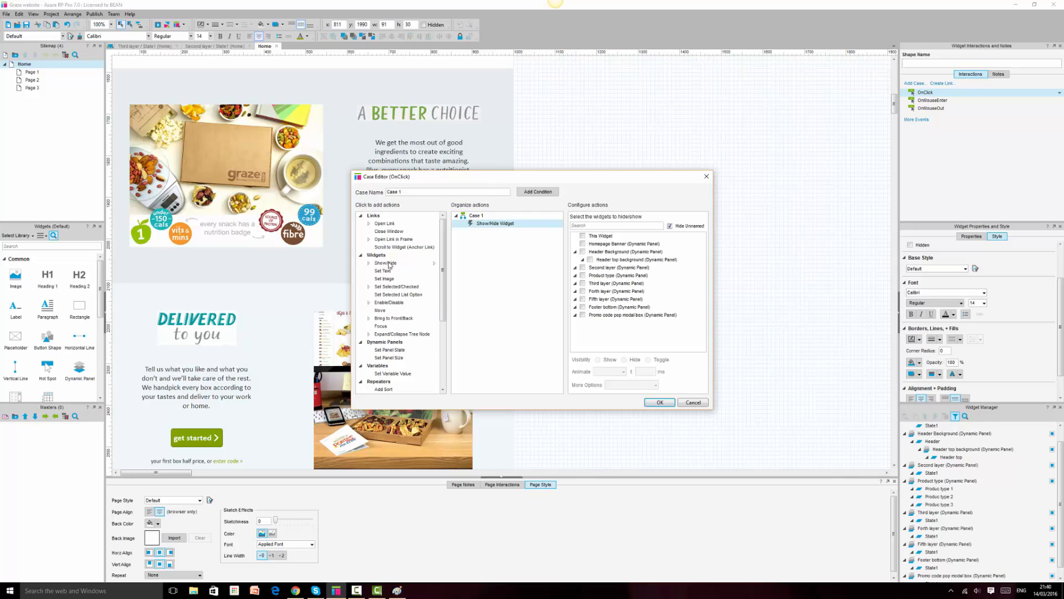
left_click(582, 315)
Switch to the graze website in Chrome and close and reopen its promotion code pop-up to examine how it animates
left_click(621, 372)
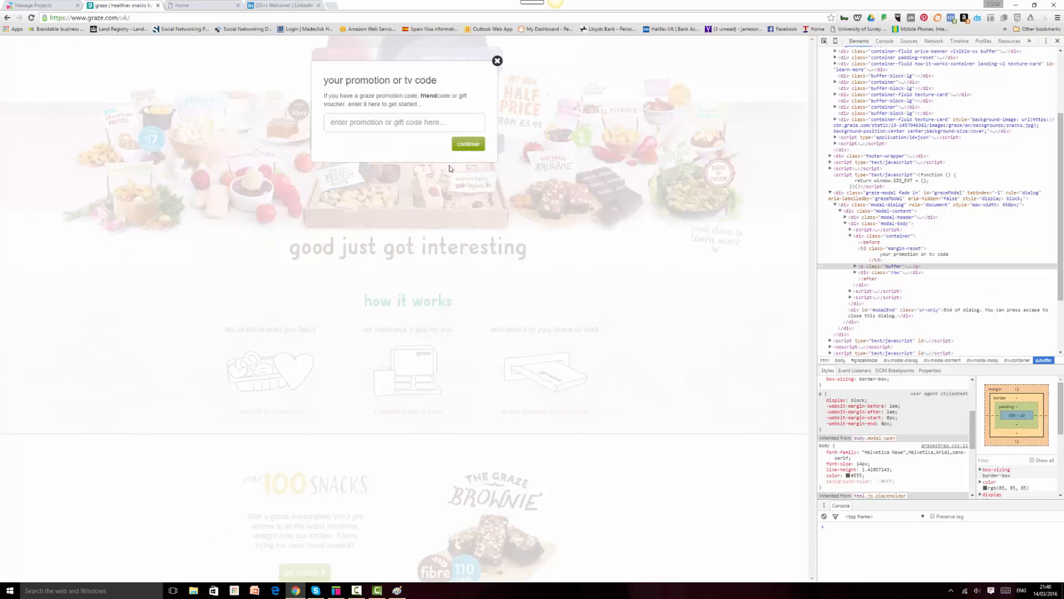
left_click(497, 61)
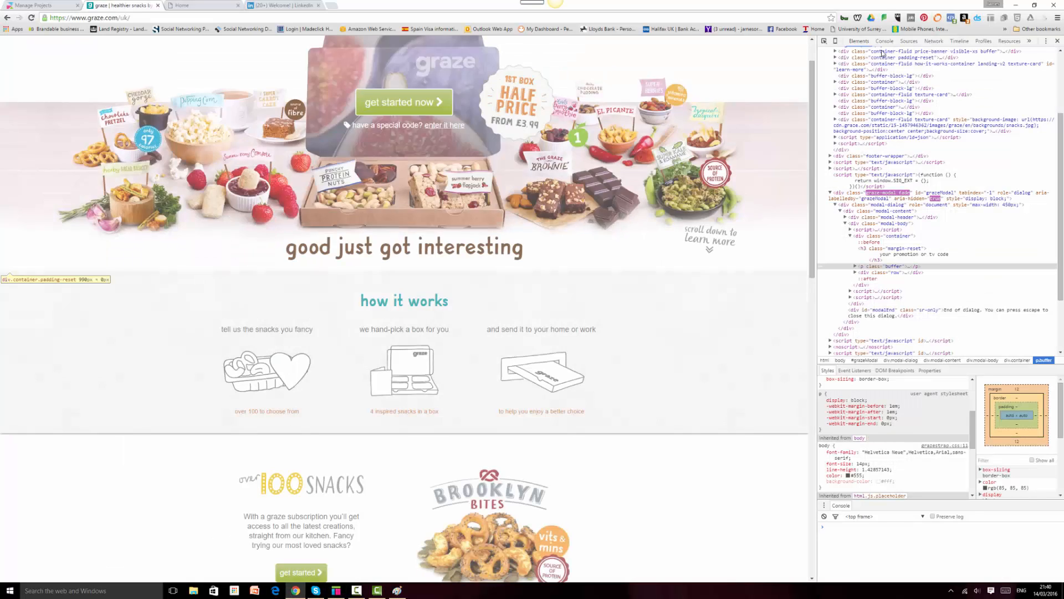
left_click(455, 126)
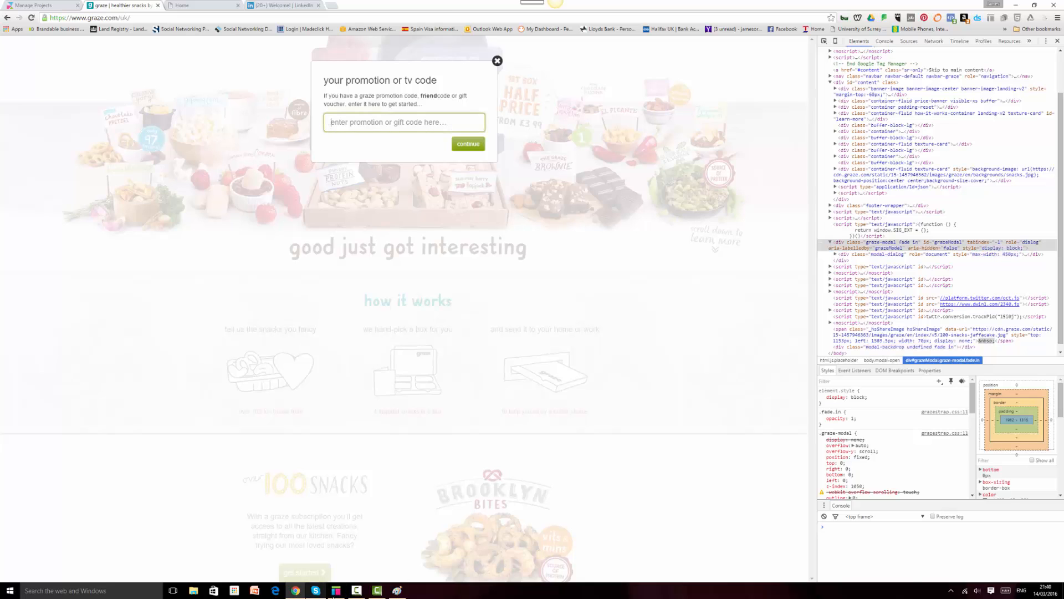
Return to Axure, set the panel's show action to animate with slide down and be treated as a lightbox, and accept the case
left_click(336, 590)
left_click(618, 372)
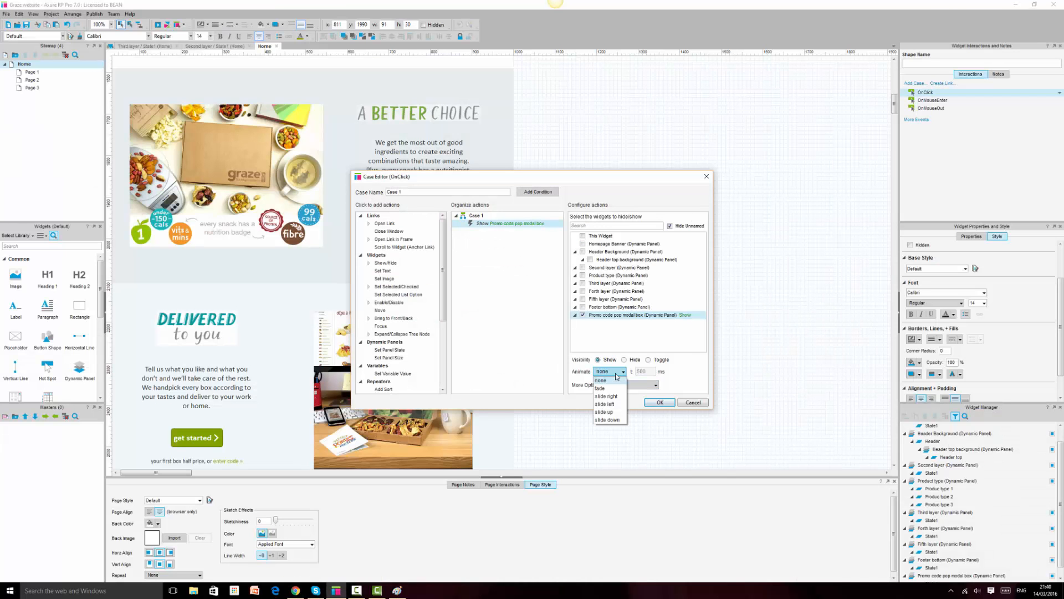
left_click(607, 420)
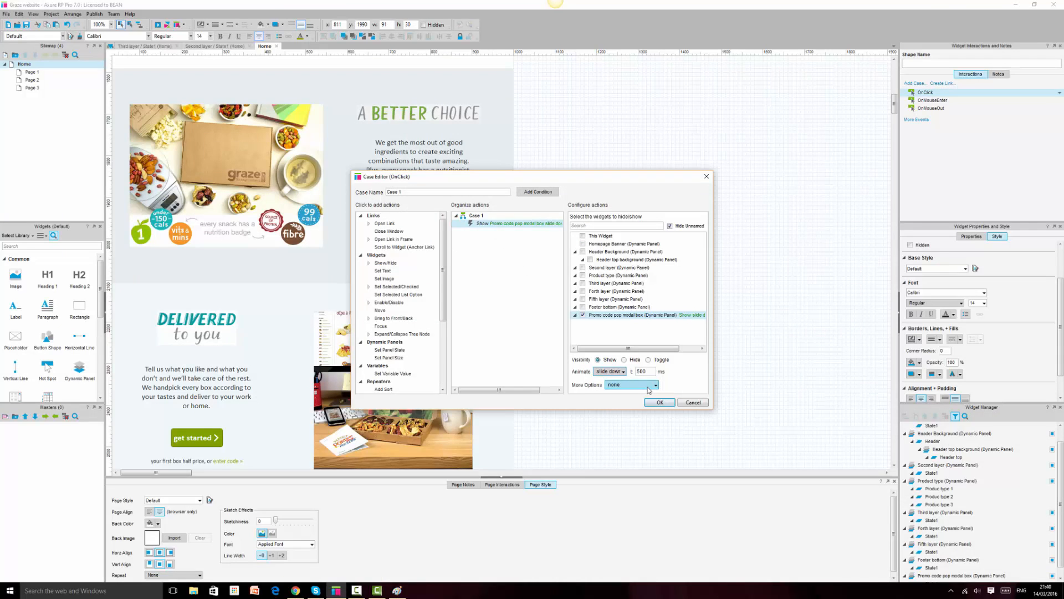
left_click(647, 385)
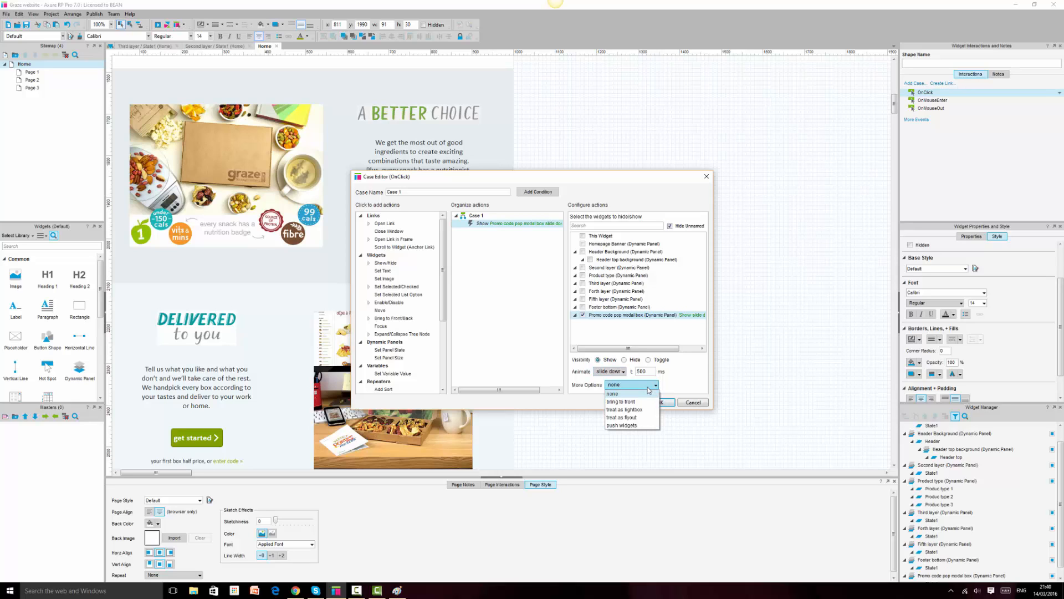
left_click(626, 409)
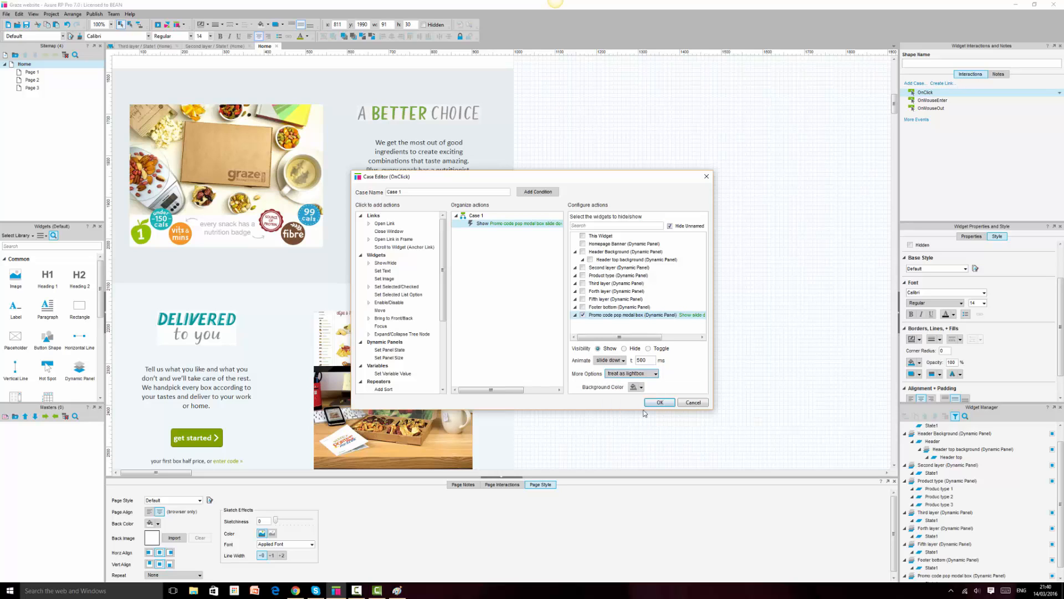
left_click(642, 389)
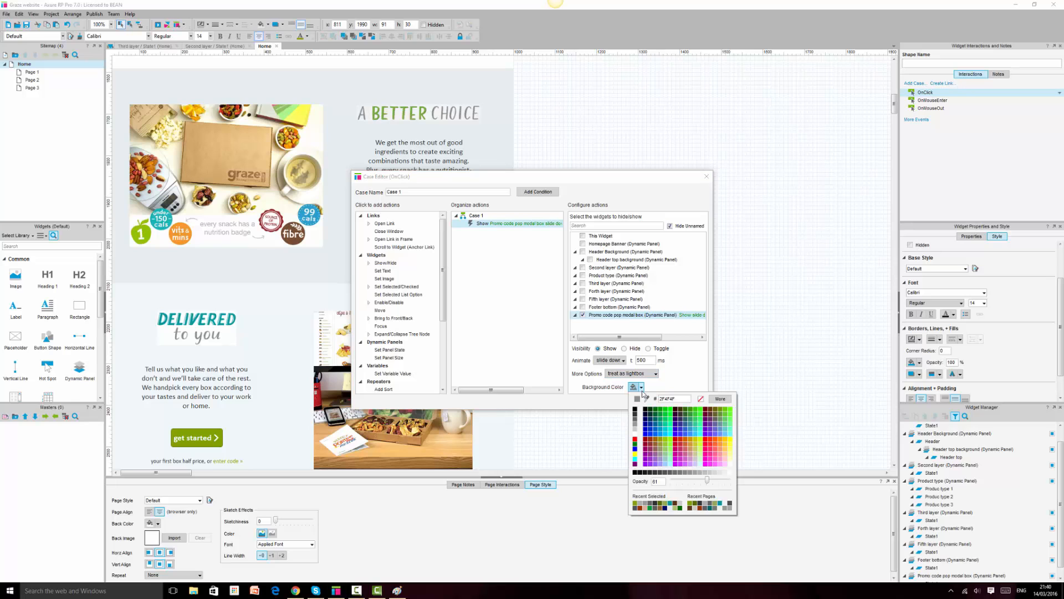
left_click(702, 403)
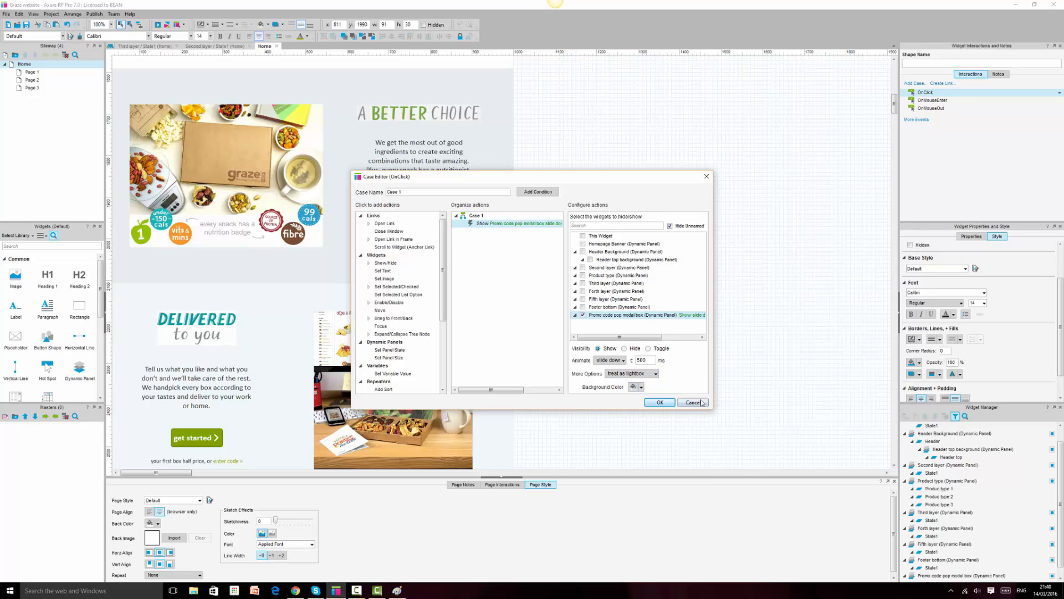
left_click(659, 403)
left_click(660, 364)
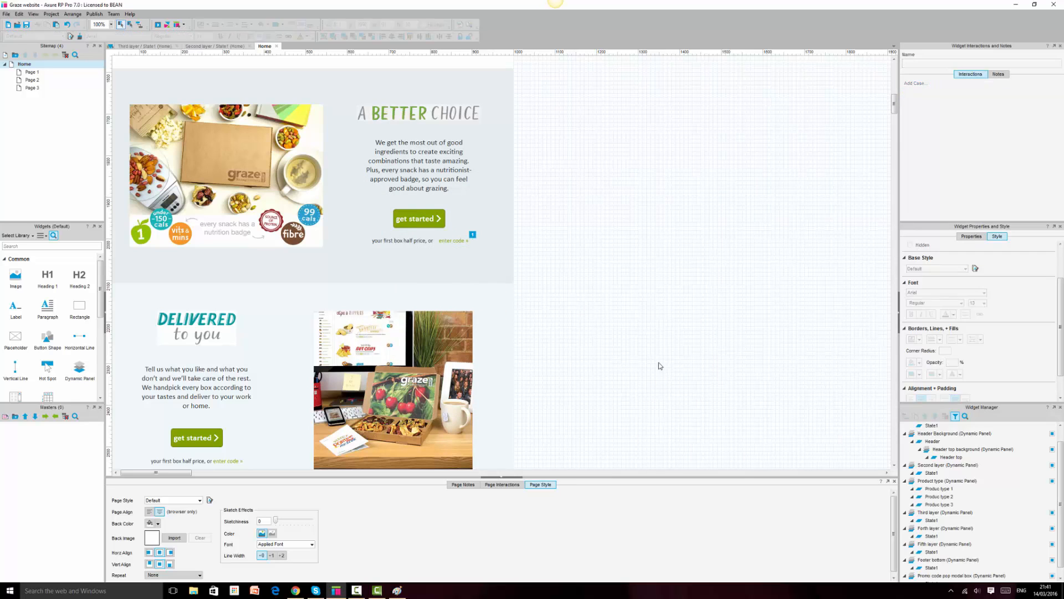
Copy the interactive "enter code »" text from the "A better choice" section to below the promotion line in the "over 100 snacks" section
scroll(660, 364, "up", 3)
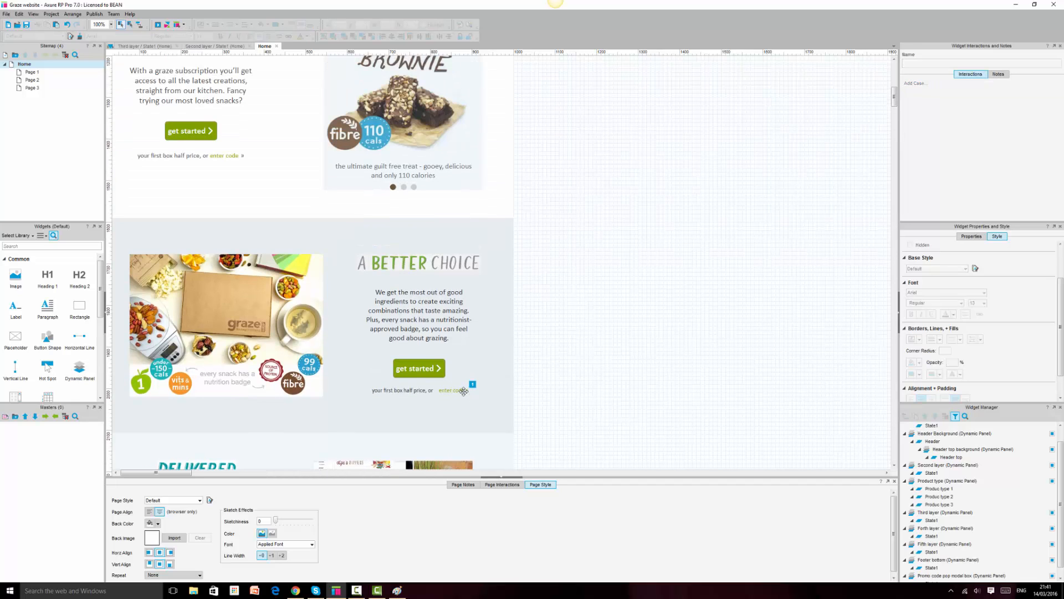
left_click(464, 391)
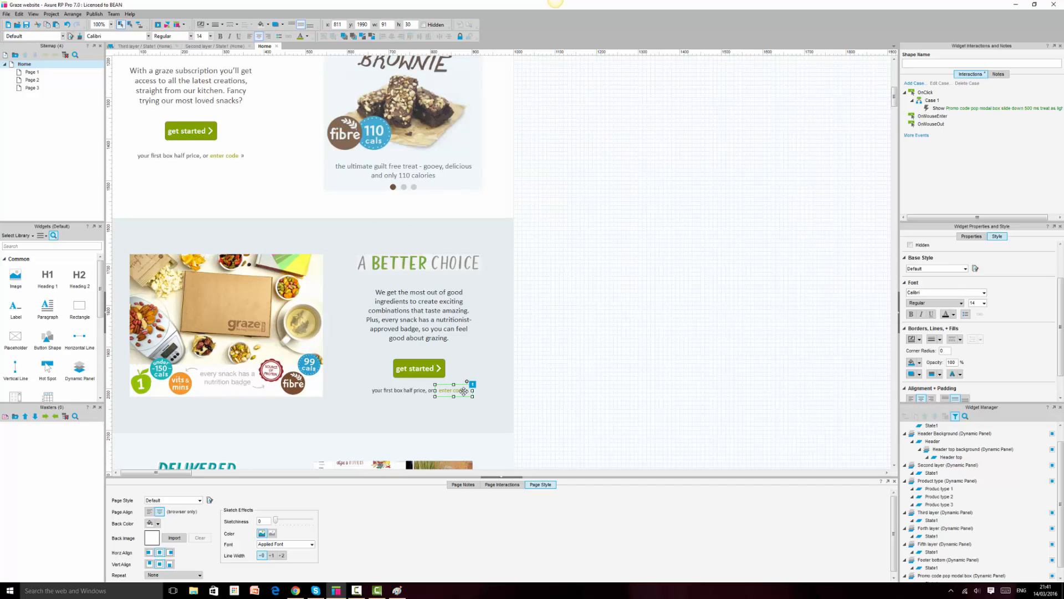
left_click_drag(464, 391, 212, 157)
Delete the words "enter code »" from the original "your first box half price, or" text in the "over 100 snacks" section
double_click(230, 156)
left_click(244, 156)
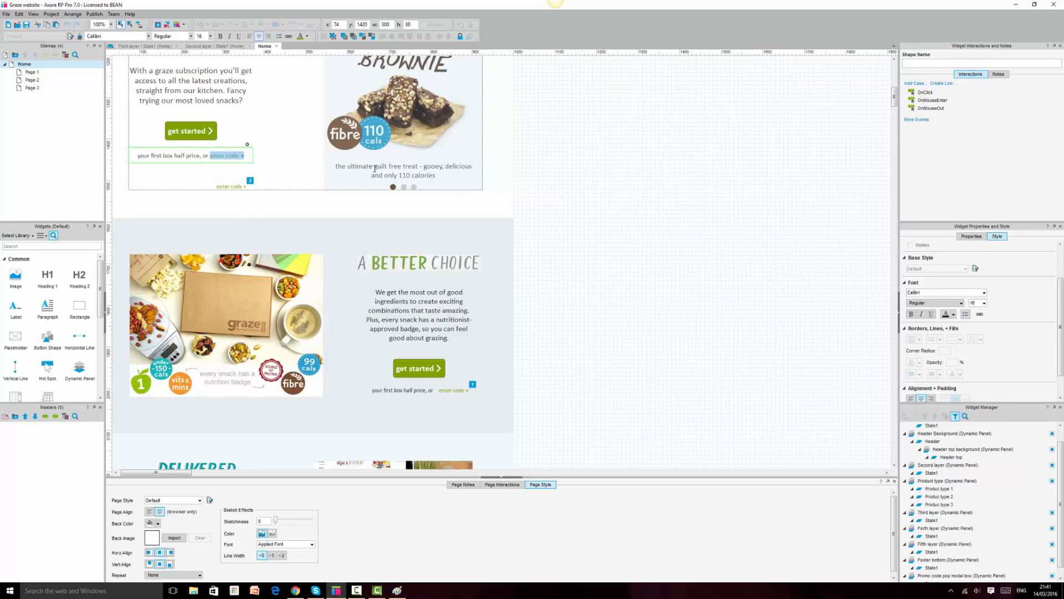
key("BackSpace")
key("Escape")
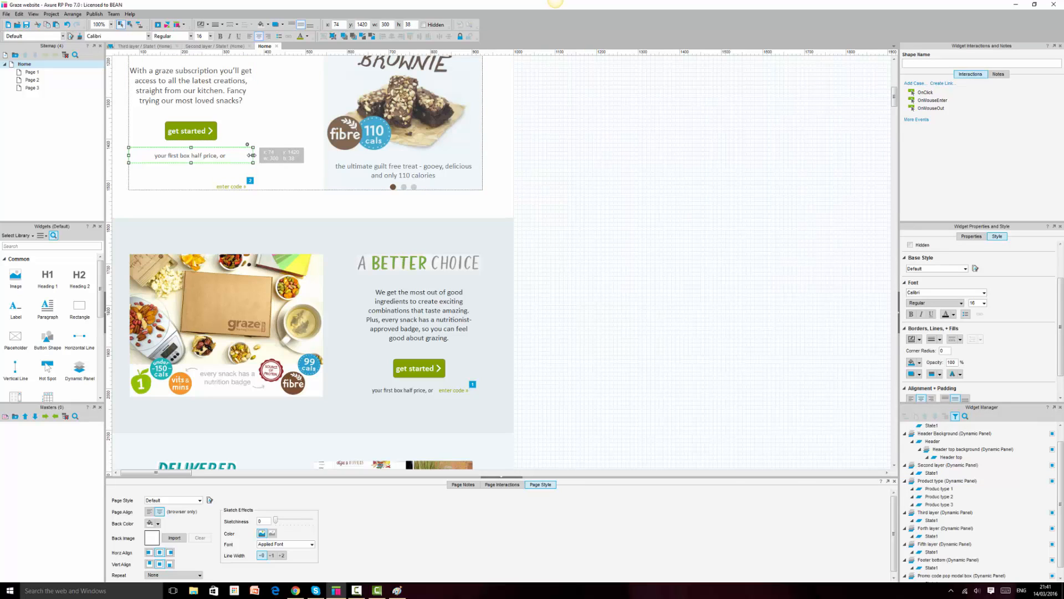
Narrow the "over 100 snacks" promotion text box to 196 px and place the copied "enter code »" text beside it at x 262, y 1420
left_click_drag(252, 155, 224, 161)
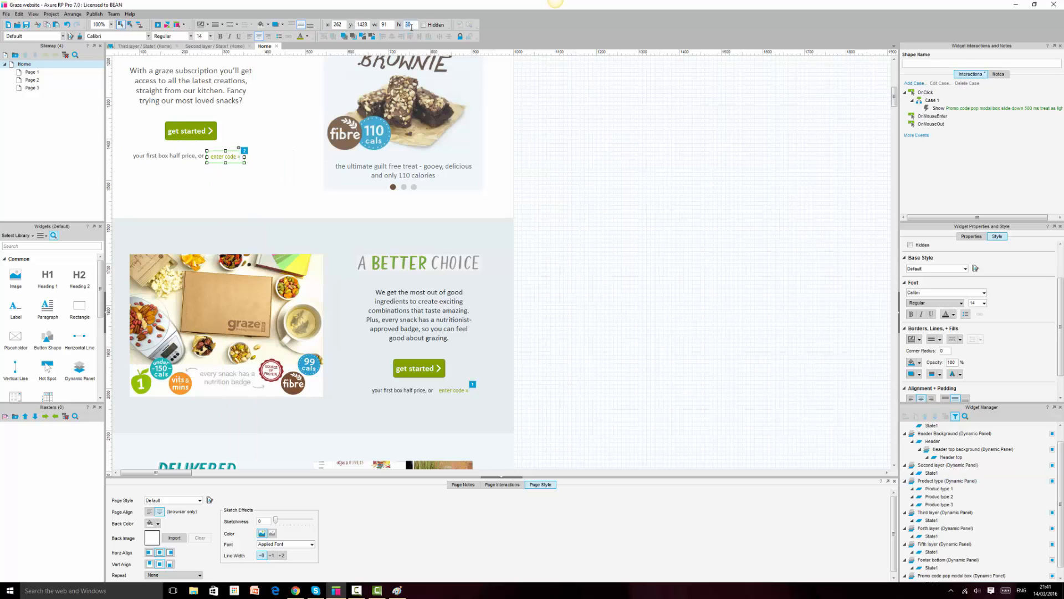
key("Return")
left_click(194, 153)
left_click(194, 153)
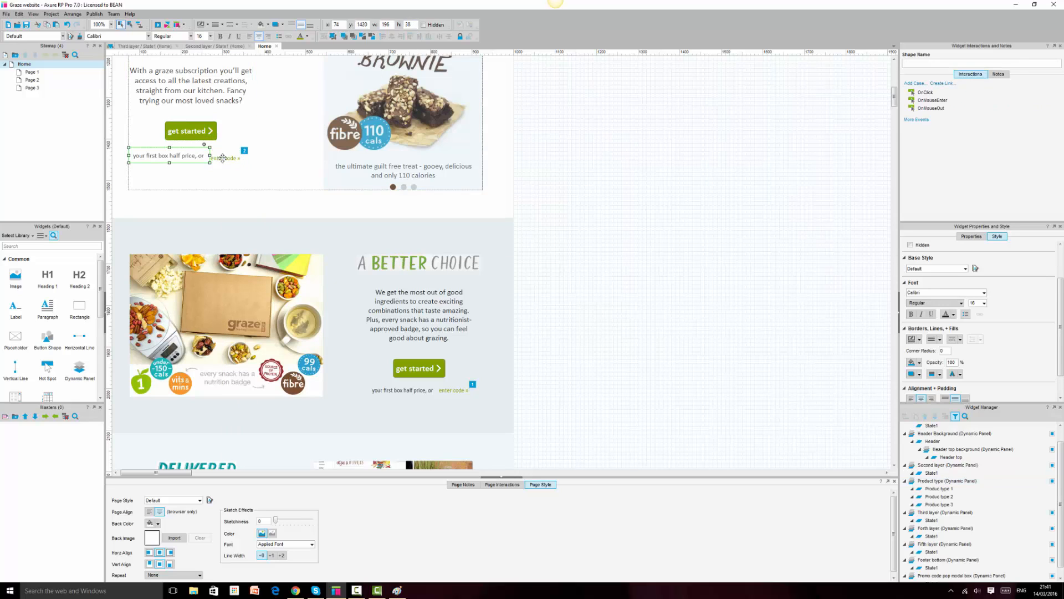
left_click(418, 36)
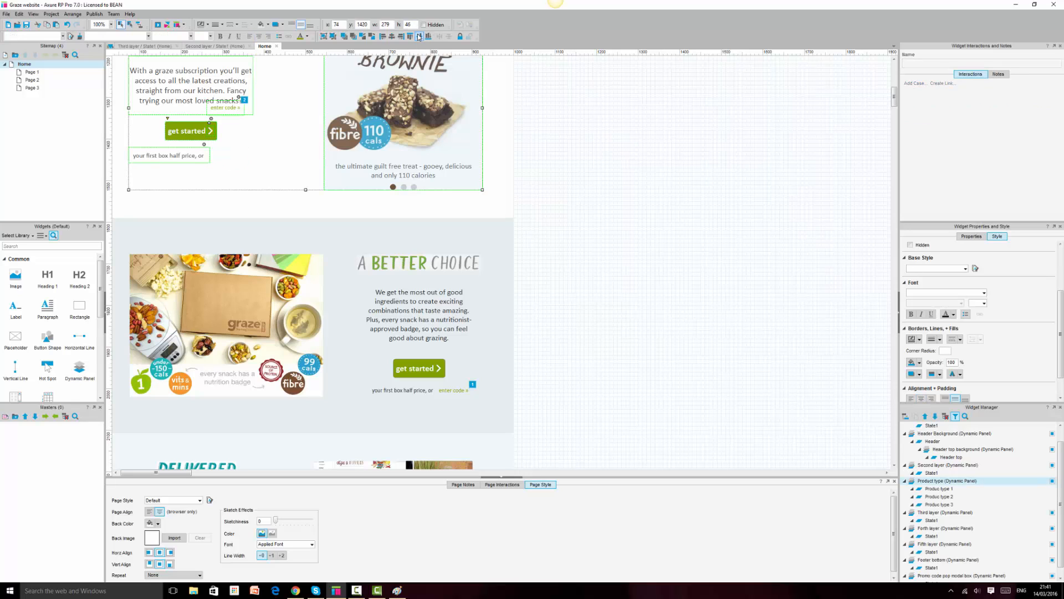
key("ctrl+z")
left_click(556, 140)
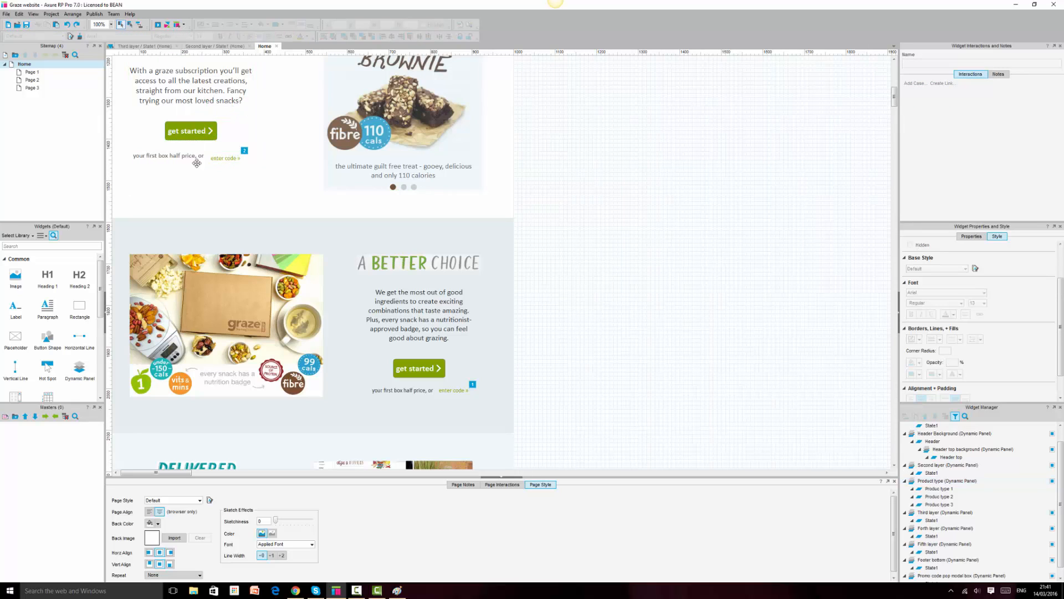
Set the height of the copied "enter code »" text in the "over 100 snacks" section to 38 px, level with the promotion line
left_click(220, 161)
left_click_drag(222, 159, 222, 154)
left_click(197, 157)
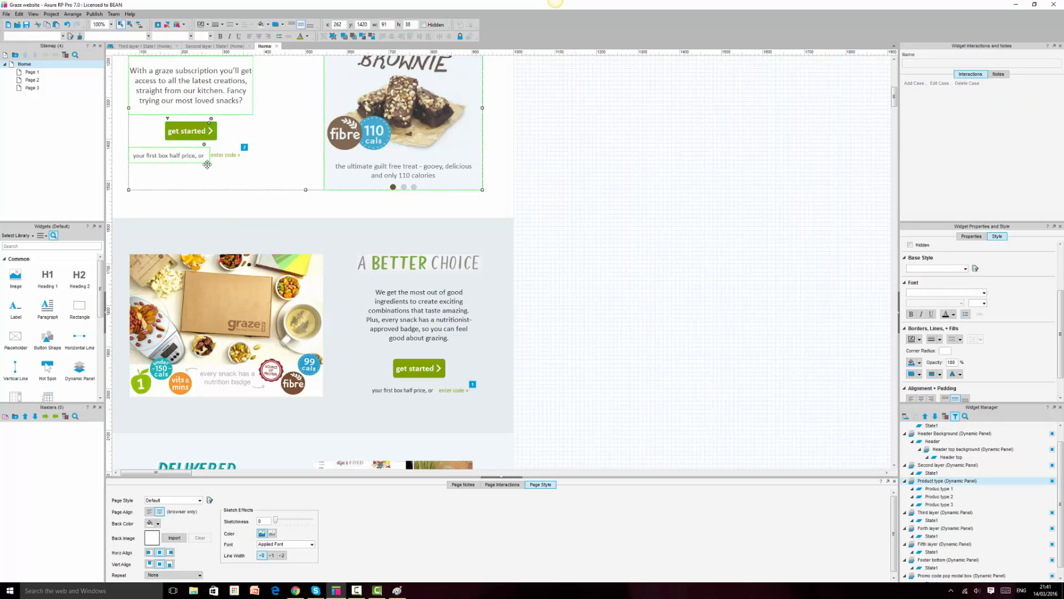
left_click(226, 156)
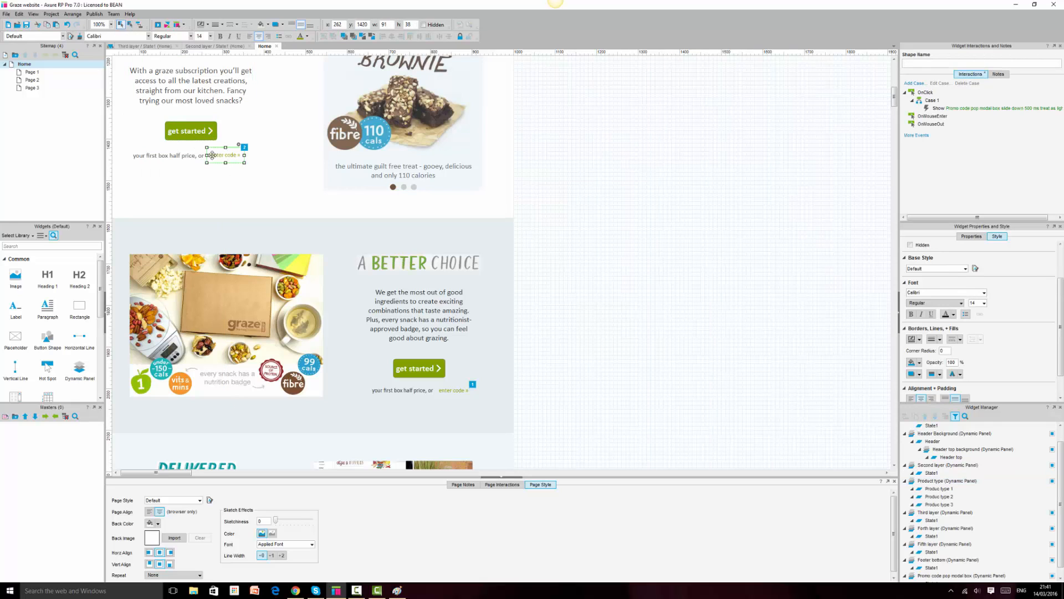
left_click(194, 157)
left_click(194, 157)
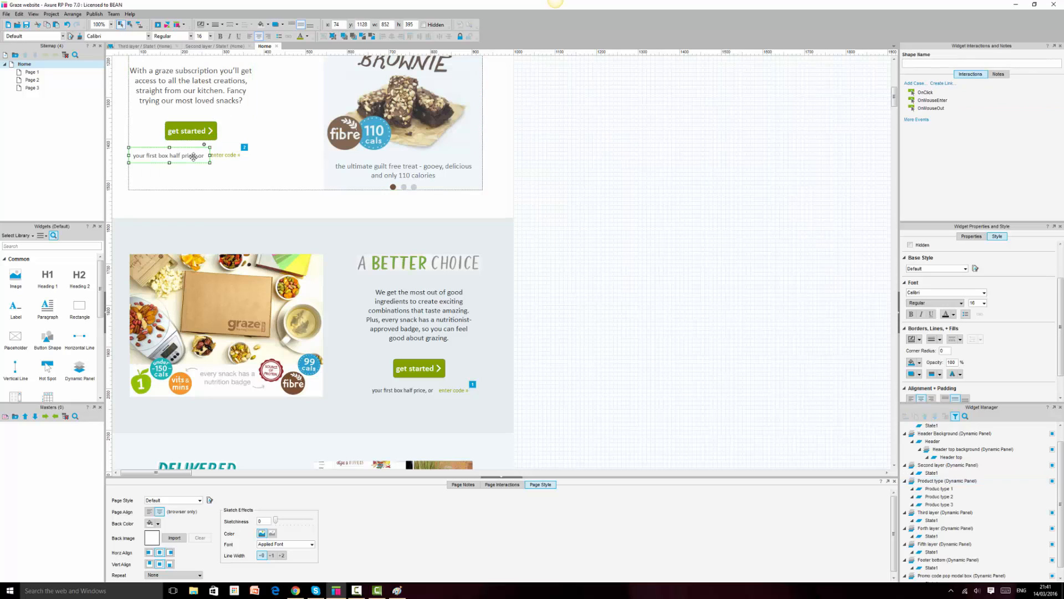
Nudge the "enter code »" text in the "over 100 snacks" section left, closer to "your first box half price, or"
left_click(225, 157)
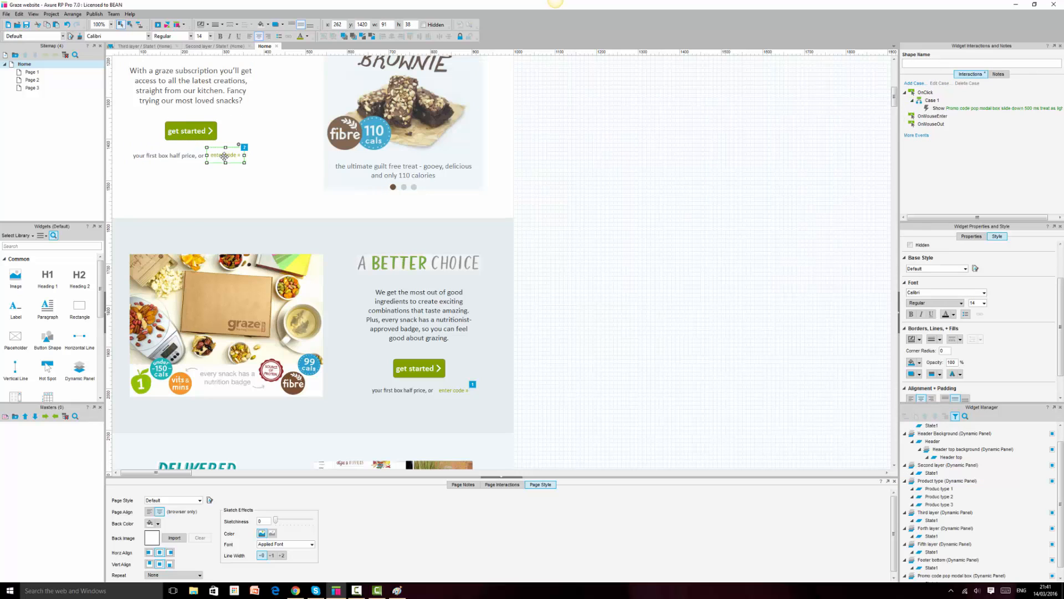
left_click(225, 157)
left_click(225, 157)
left_click_drag(225, 156, 223, 157)
left_click(640, 190)
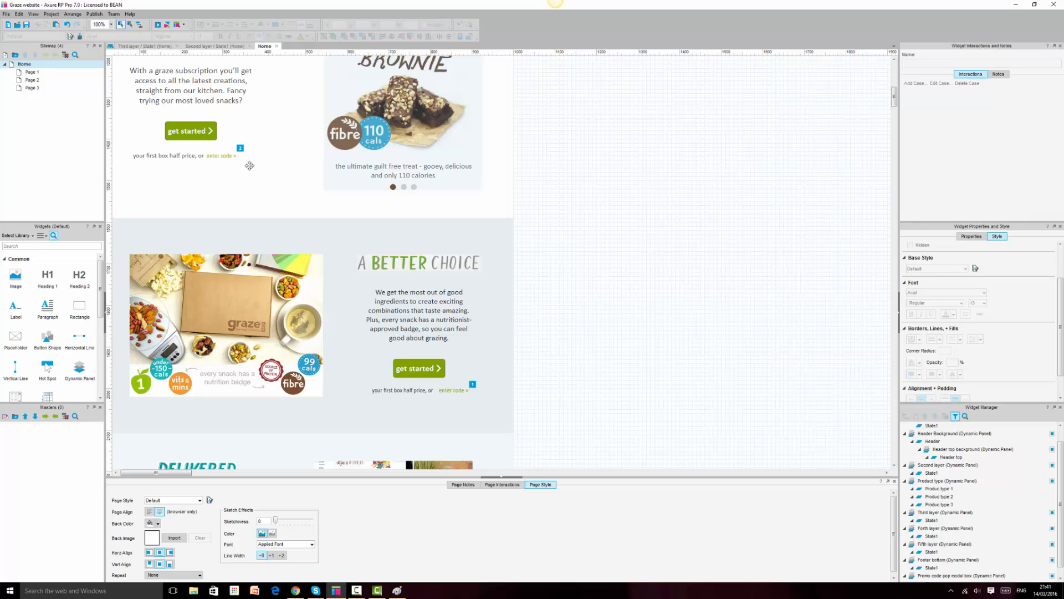
Set the height of the green "enter code »" text in the "A better choice" section to 38 px
scroll(503, 250, "up", 5)
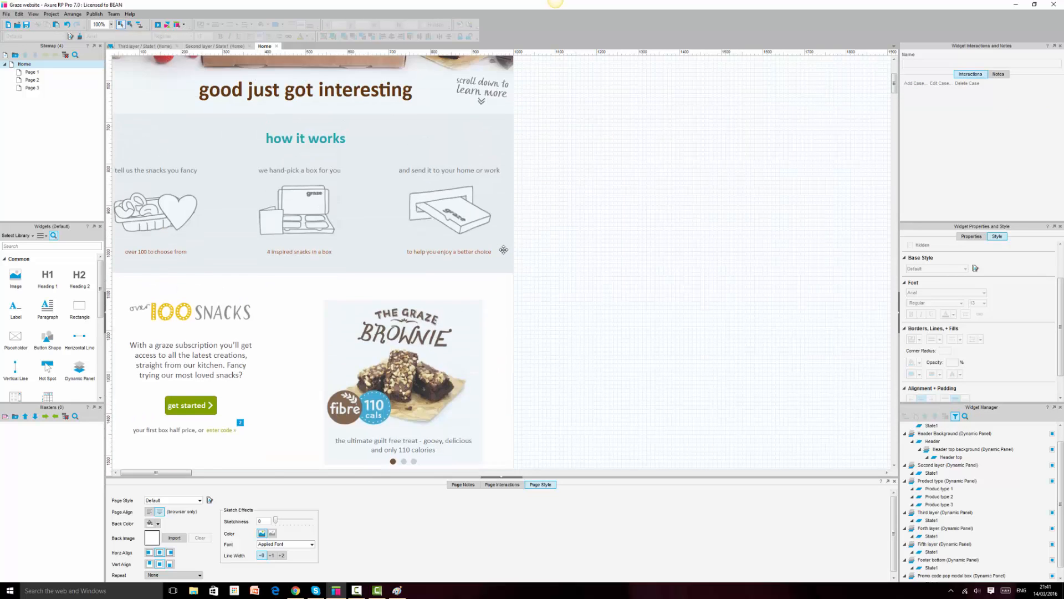
scroll(503, 249, "up", 2)
scroll(503, 249, "down", 8)
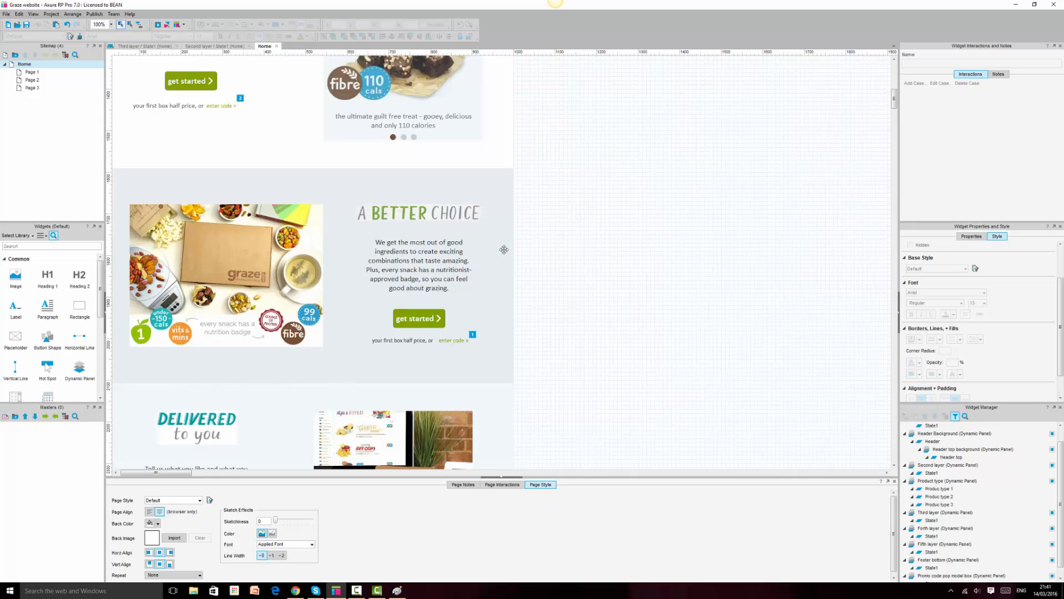
scroll(504, 250, "down", 2)
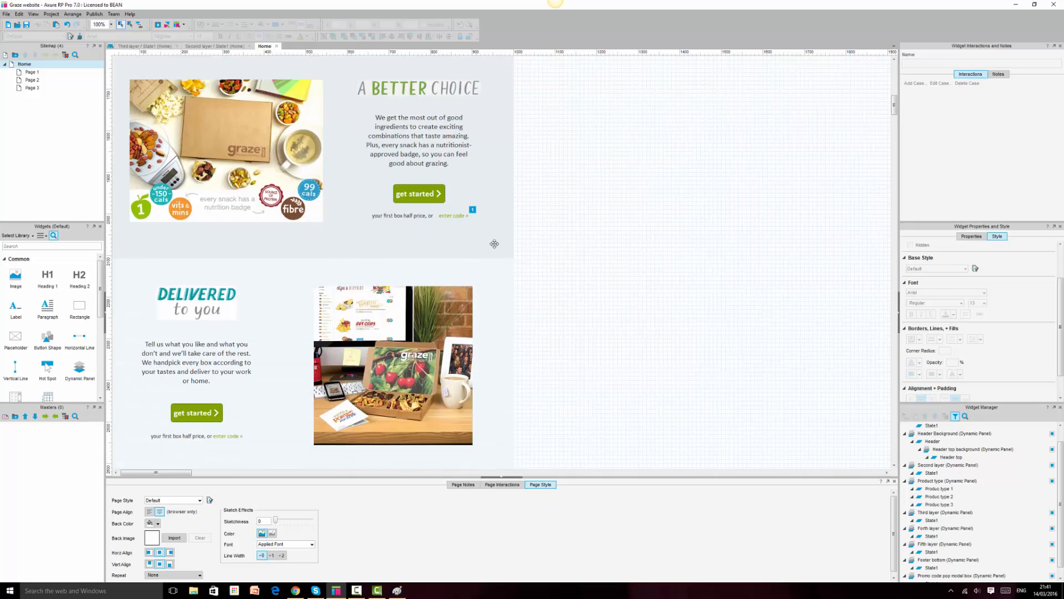
left_click(452, 215)
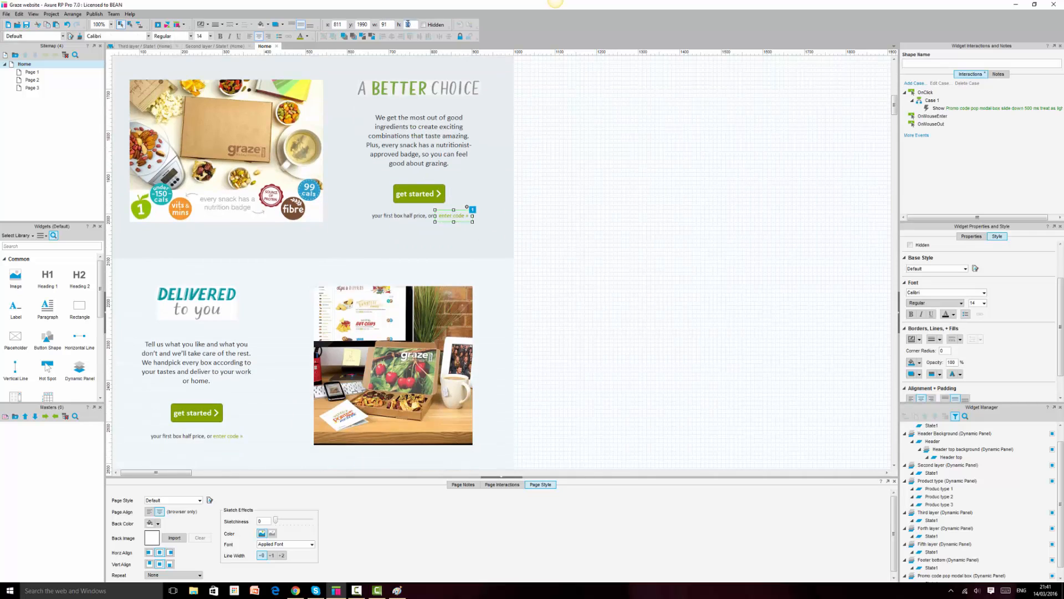
key("BackSpace")
type("8")
key("Return")
left_click(618, 211)
Move the "A better choice" section's "enter code »" text left against its promotion line, at about x 800, y 1986
left_click(452, 216)
left_click_drag(453, 216, 449, 216)
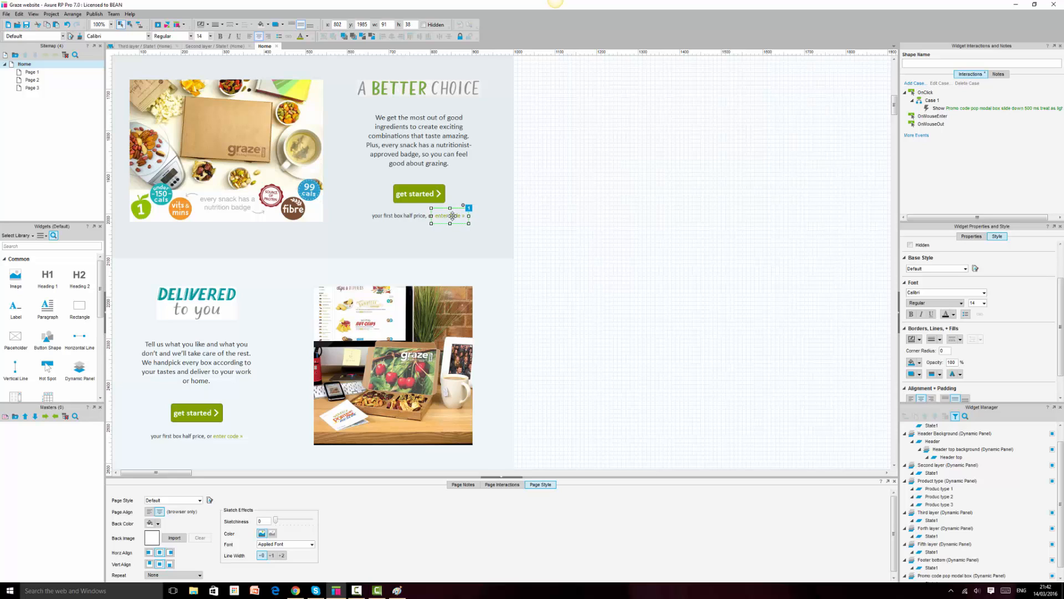
key("Left")
left_click(556, 220)
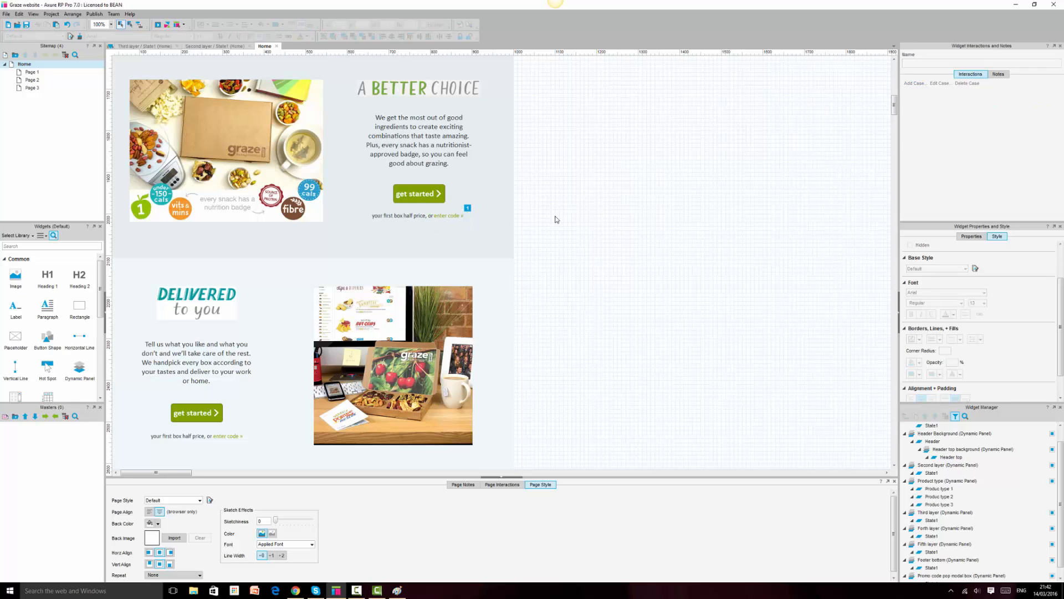
left_click(453, 217)
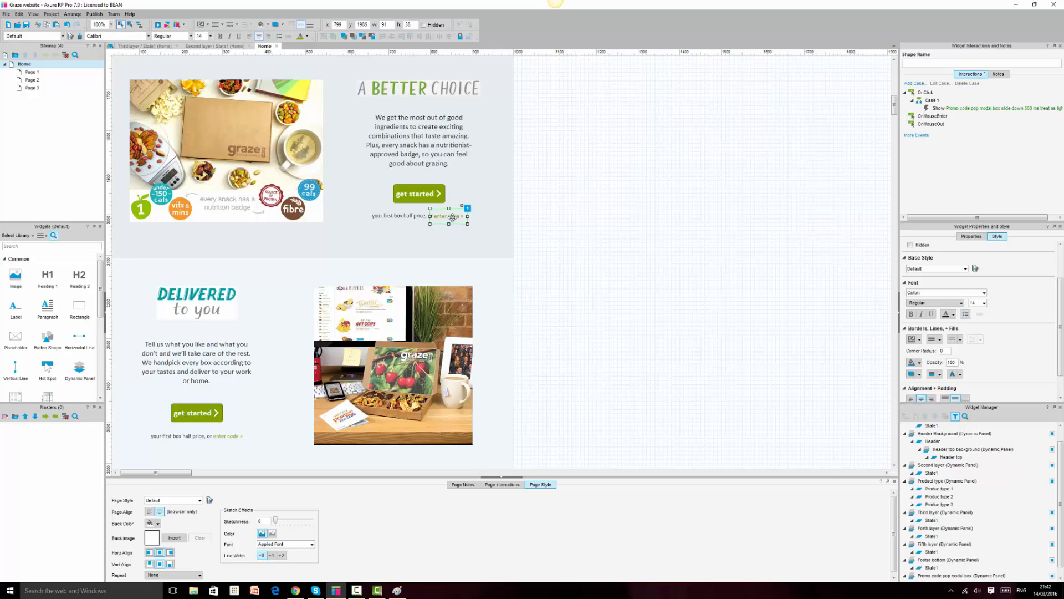
key("Up")
left_click(570, 230)
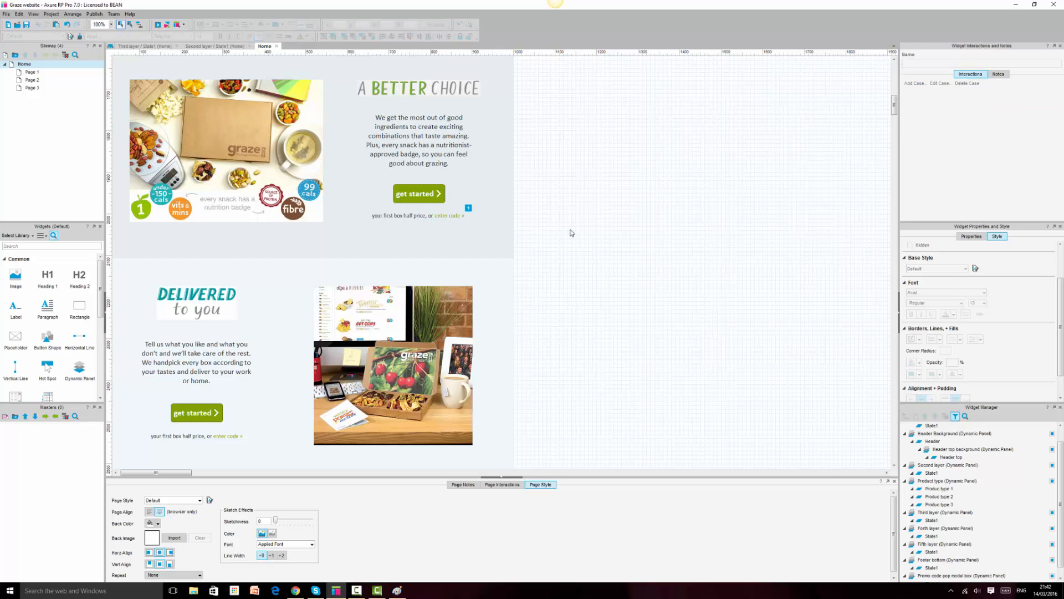
Duplicate the interactive "enter code »" text and place the copy below the "Delivered to you" promotion line at x 299, y 2550
left_click(457, 215)
key("ctrl+d")
scroll(636, 245, "down", 3)
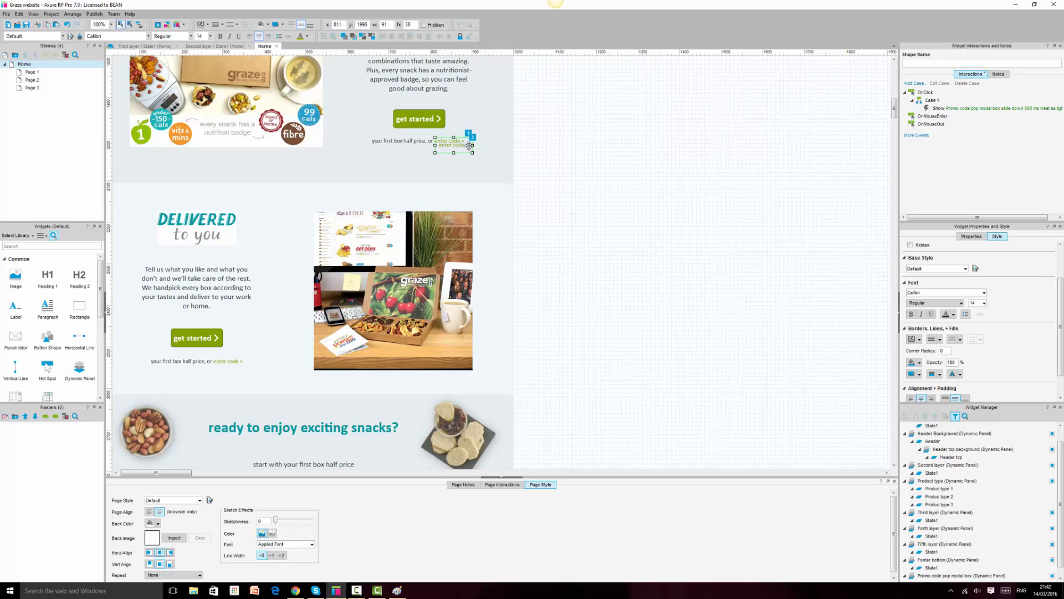
left_click_drag(366, 227, 244, 371)
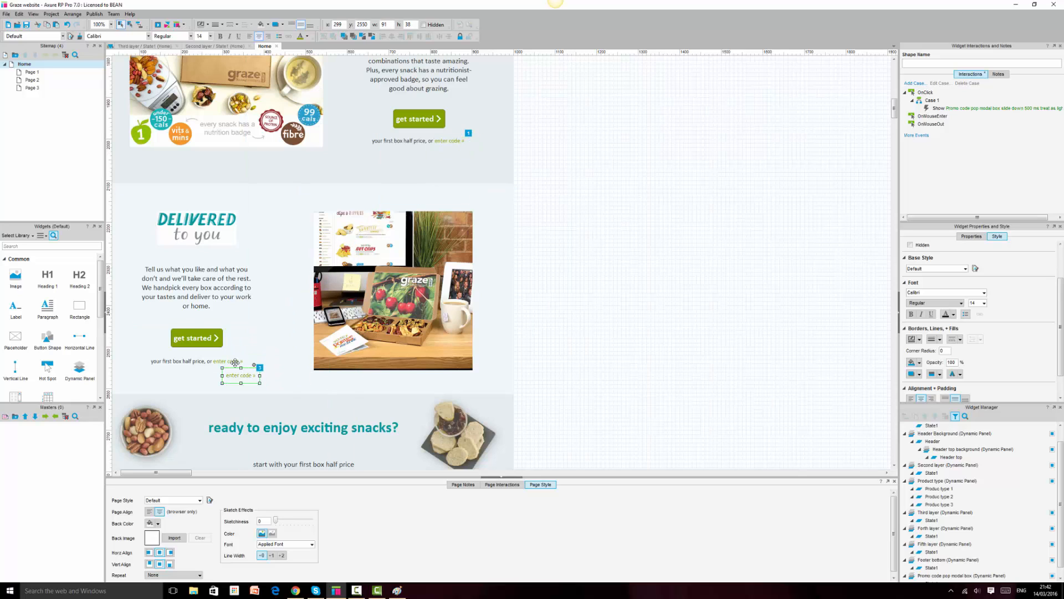
Delete the words "enter code »" from the original "your first box half price, or" text in the "Delivered to you" section
double_click(239, 361)
left_click(244, 361)
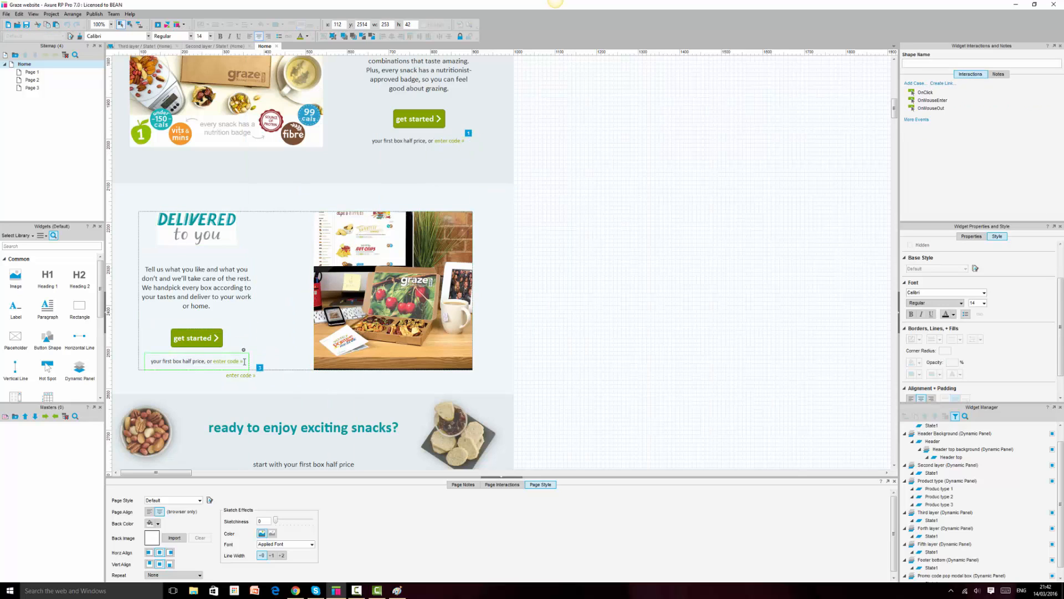
key("BackSpace")
key("BackSpace")
key("BackSpace")
key("BackSpace")
key("BackSpace")
key("BackSpace")
key("BackSpace")
key("BackSpace")
key("BackSpace")
key("BackSpace")
key("BackSpace")
key("BackSpace")
key("Escape")
left_click(617, 379)
Match the copied "enter code »" text's height to the "Delivered to you" promotion text box, setting it to 42 px
left_click(226, 356)
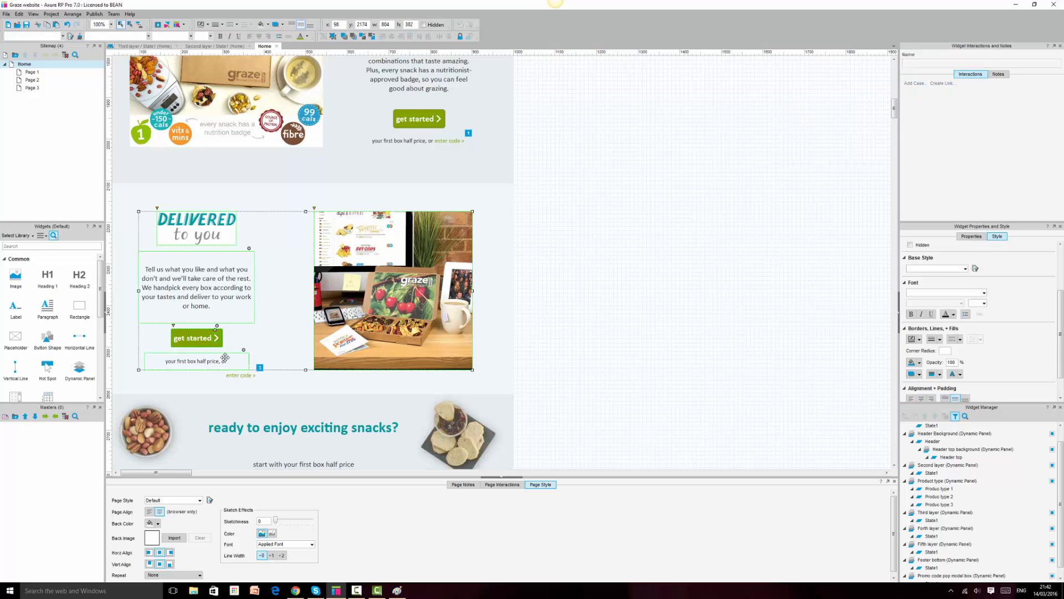
left_click(228, 355)
left_click(240, 356)
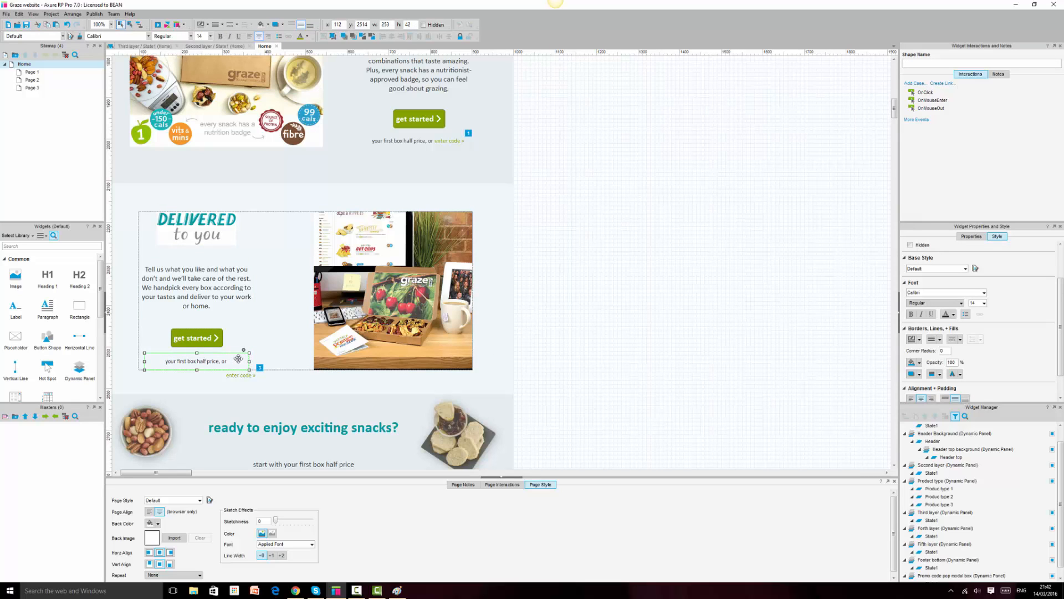
left_click(244, 375)
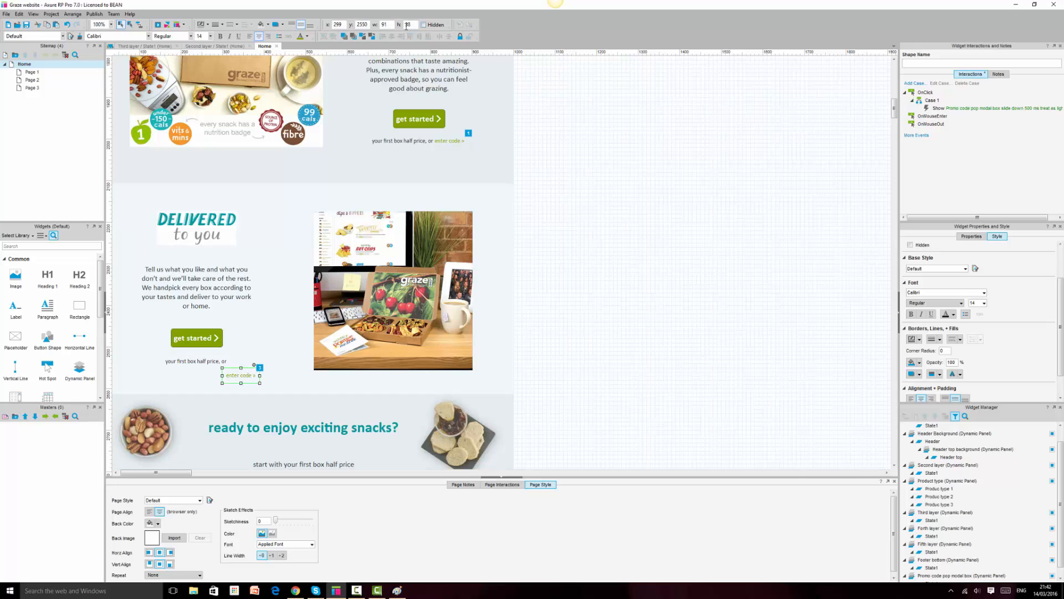
key("Return")
Narrow the "Delivered to you" promotion text box from its right edge to just past the word "or"
left_click(219, 360)
left_click(225, 367)
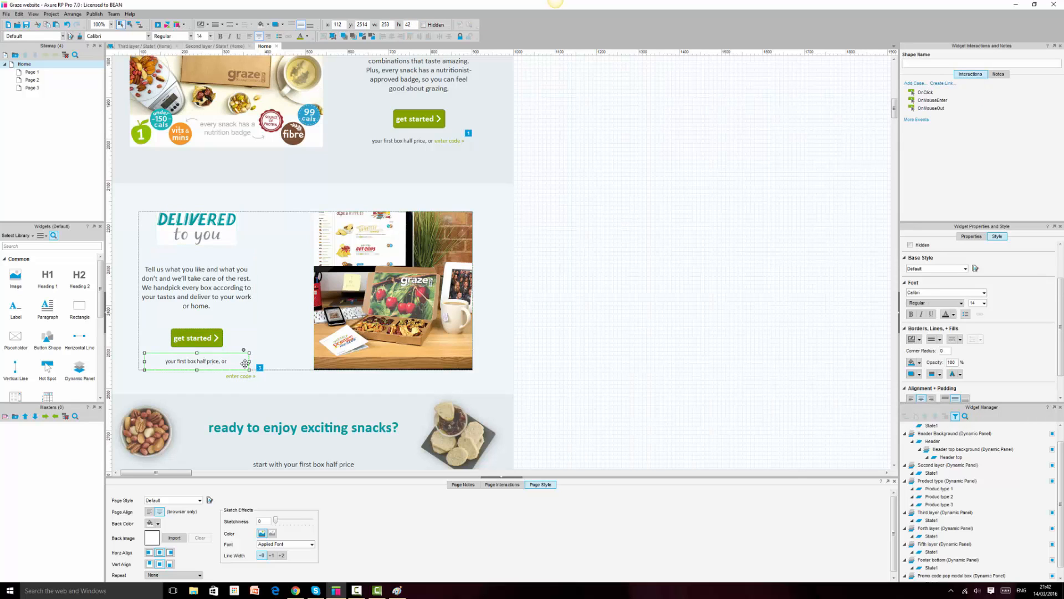
left_click_drag(249, 361, 210, 362)
Place the copied "enter code »" text right beside the "Delivered to you" promotion line, at about x 280, y 2515
left_click(237, 376)
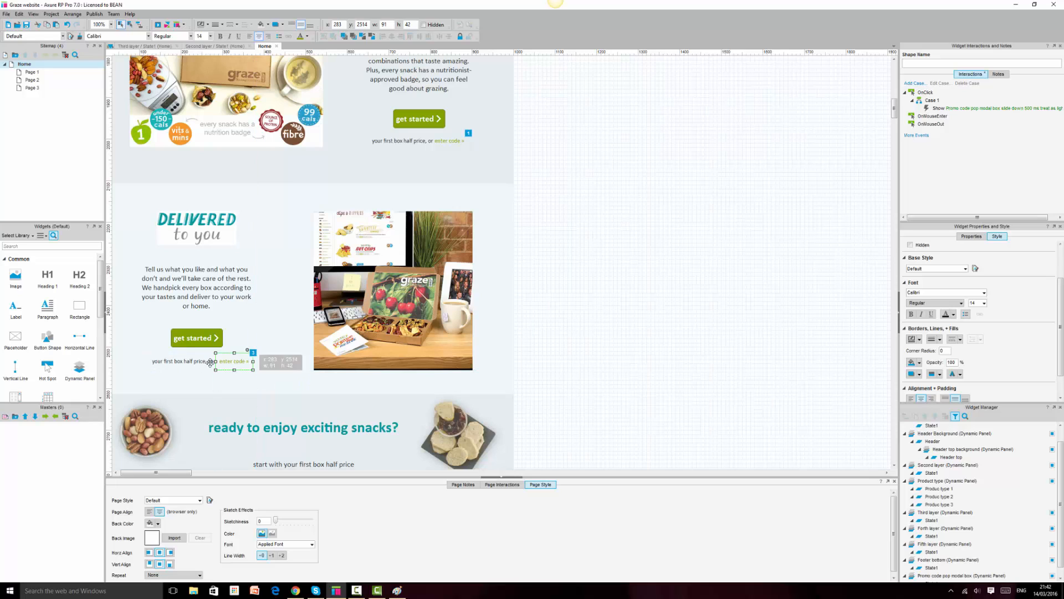
left_click(568, 376)
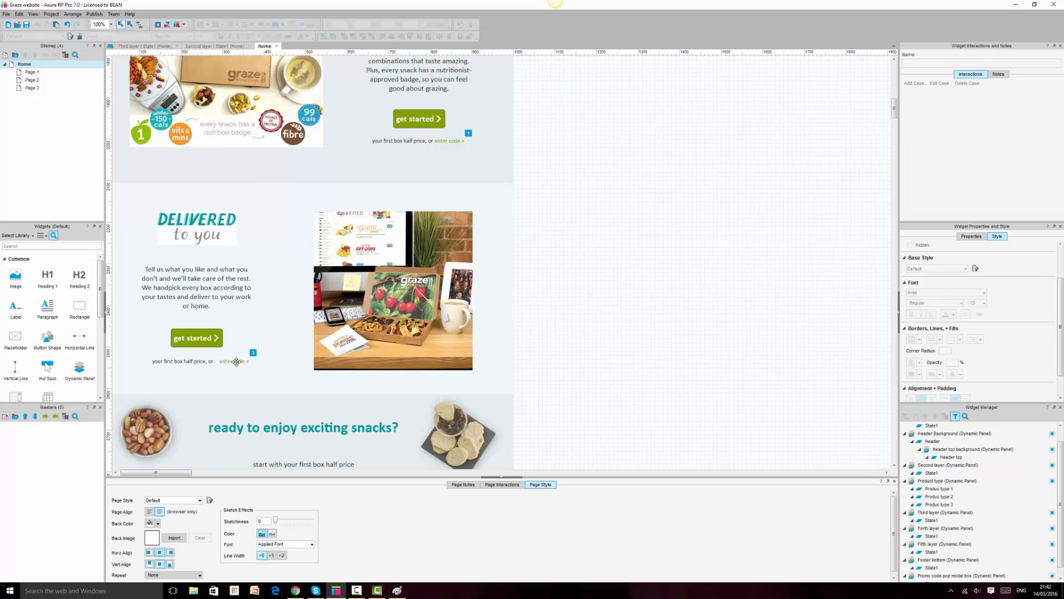
left_click(237, 362)
left_click_drag(237, 362, 234, 362)
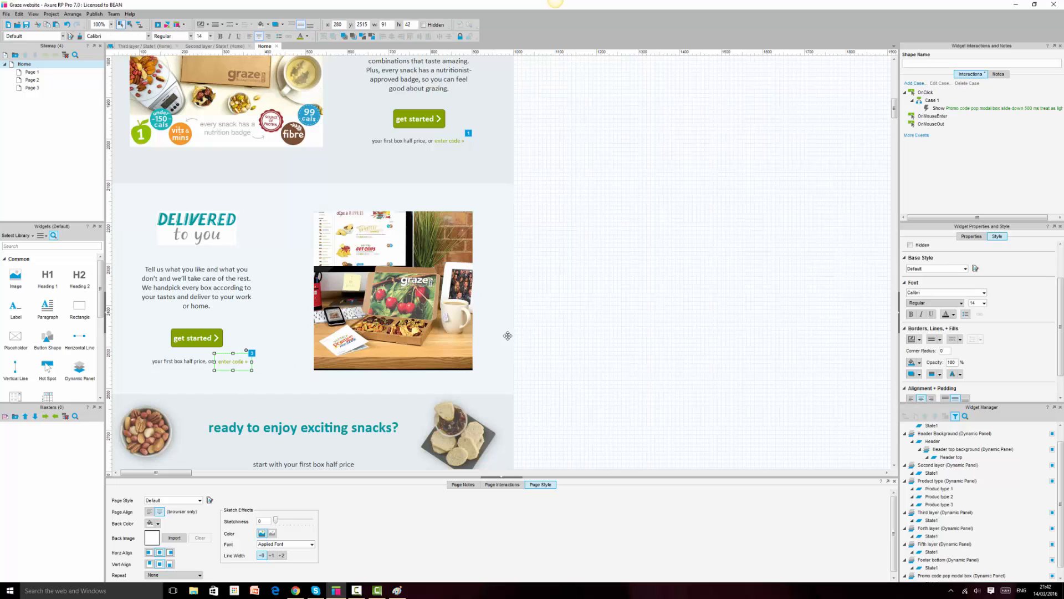
left_click(554, 358)
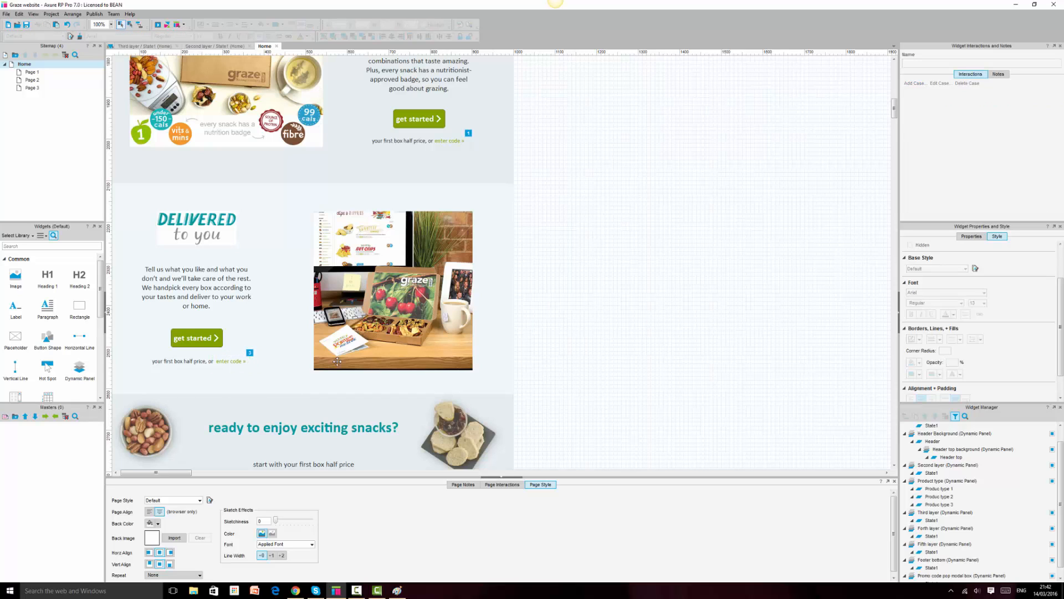
scroll(712, 299, "down", 5)
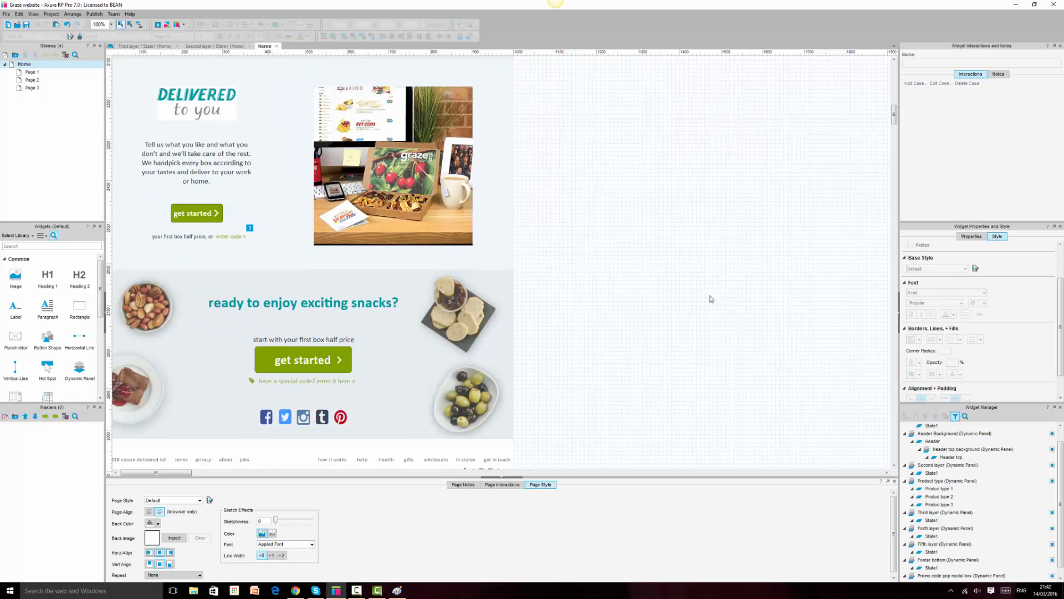
scroll(717, 312, "down", 2)
scroll(718, 312, "up", 2)
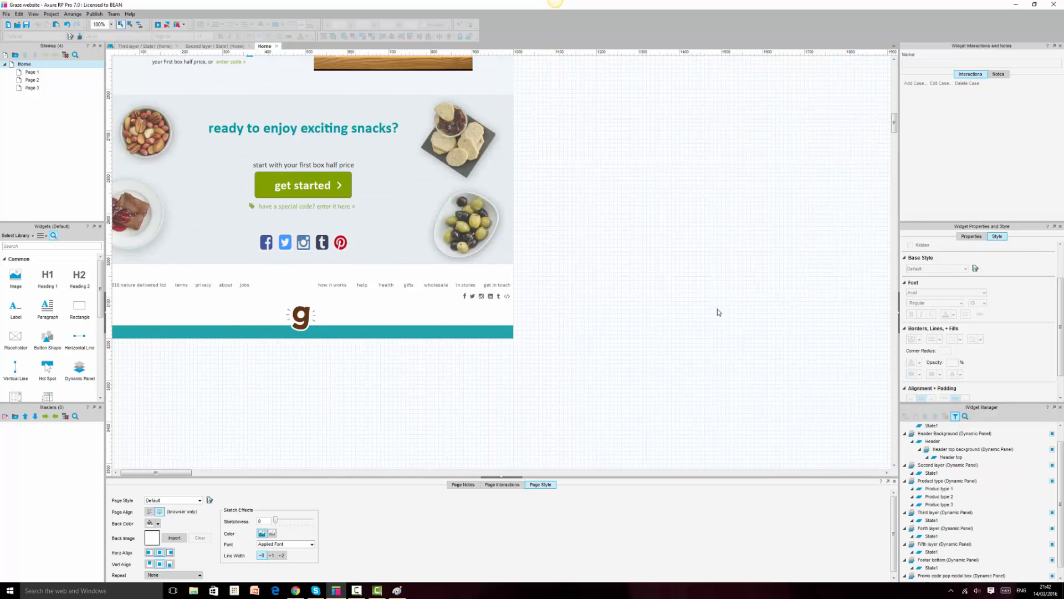
scroll(717, 312, "up", 7)
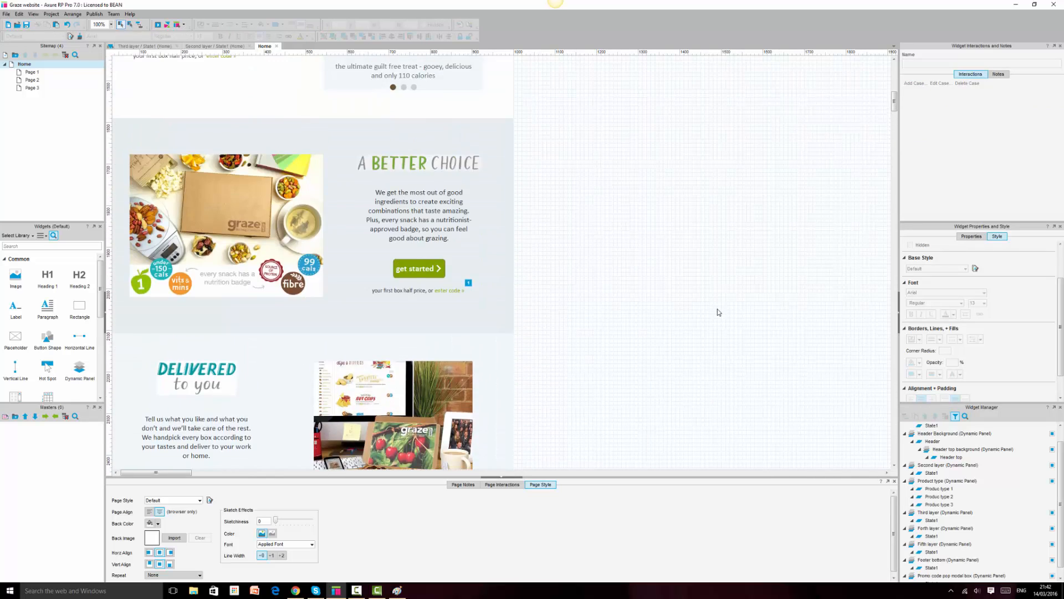
scroll(717, 309, "down", 4)
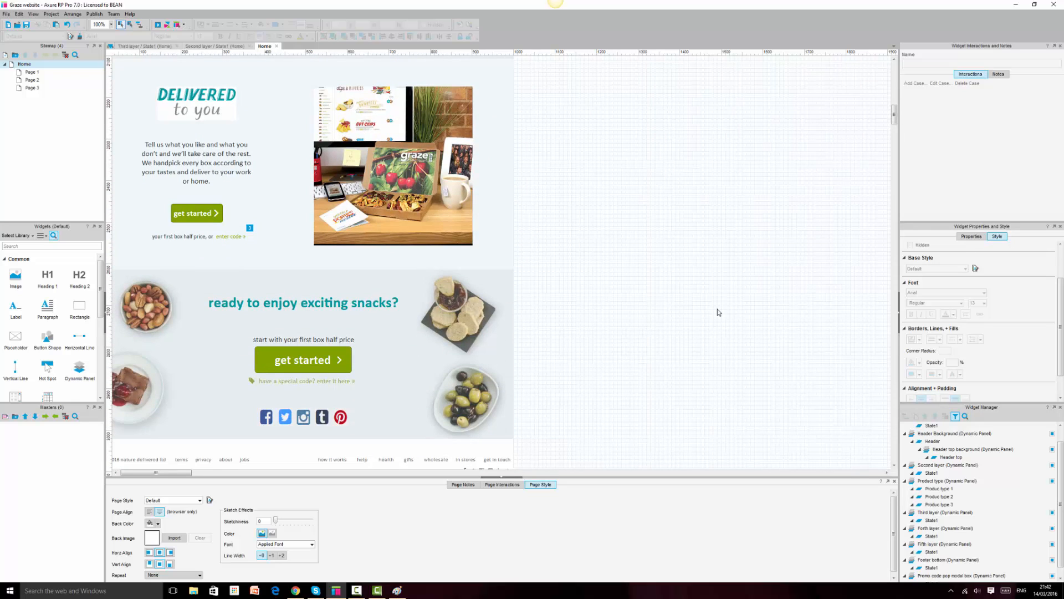
scroll(717, 309, "up", 3)
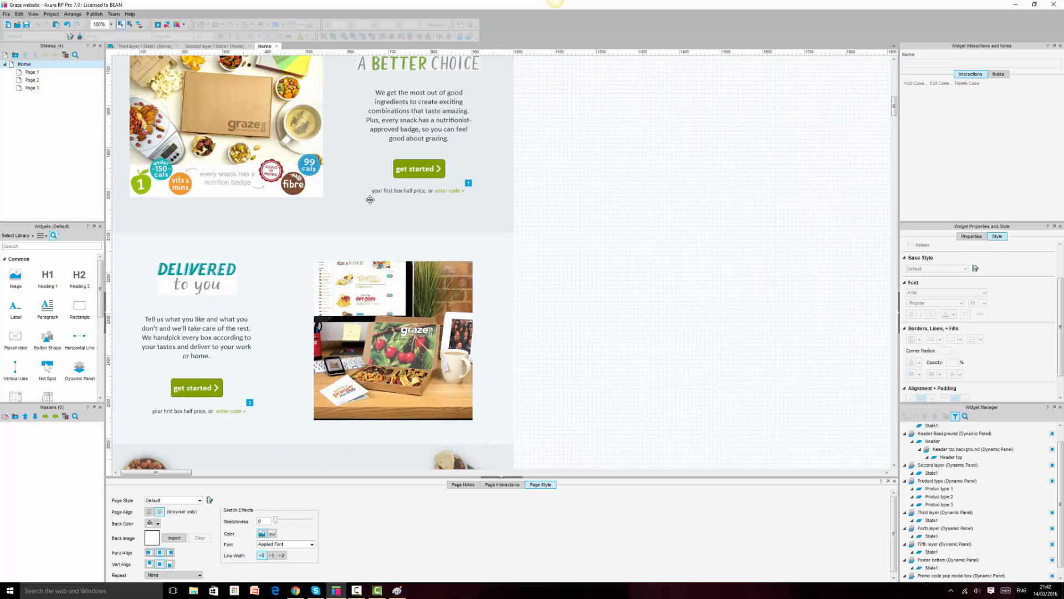
Switch to Chrome, reload the Axure homepage prototype, and bring up the live graze site with its promo code pop-up for comparison
left_click(296, 590)
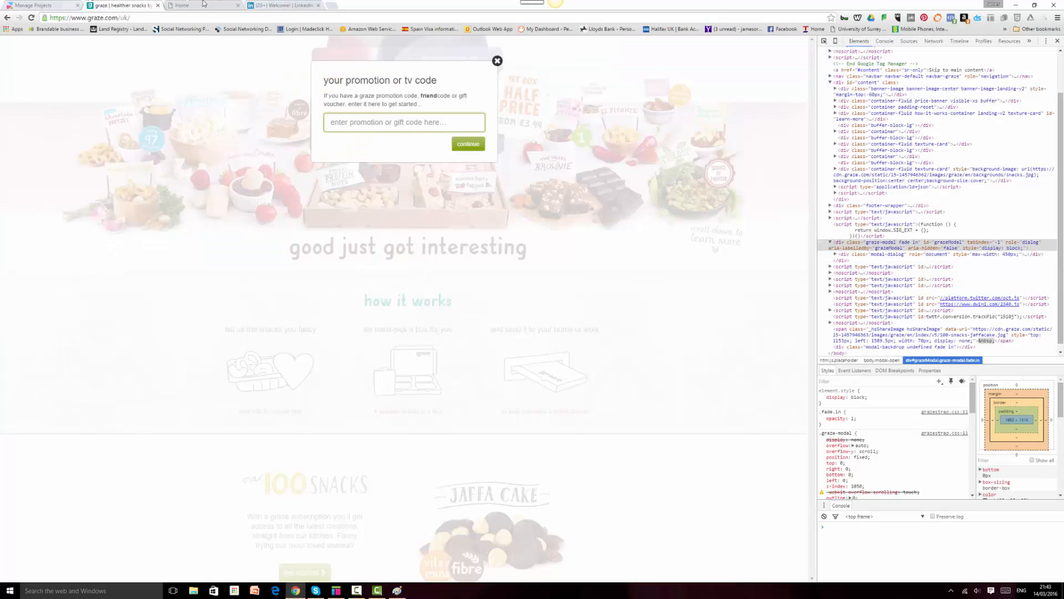
left_click(202, 5)
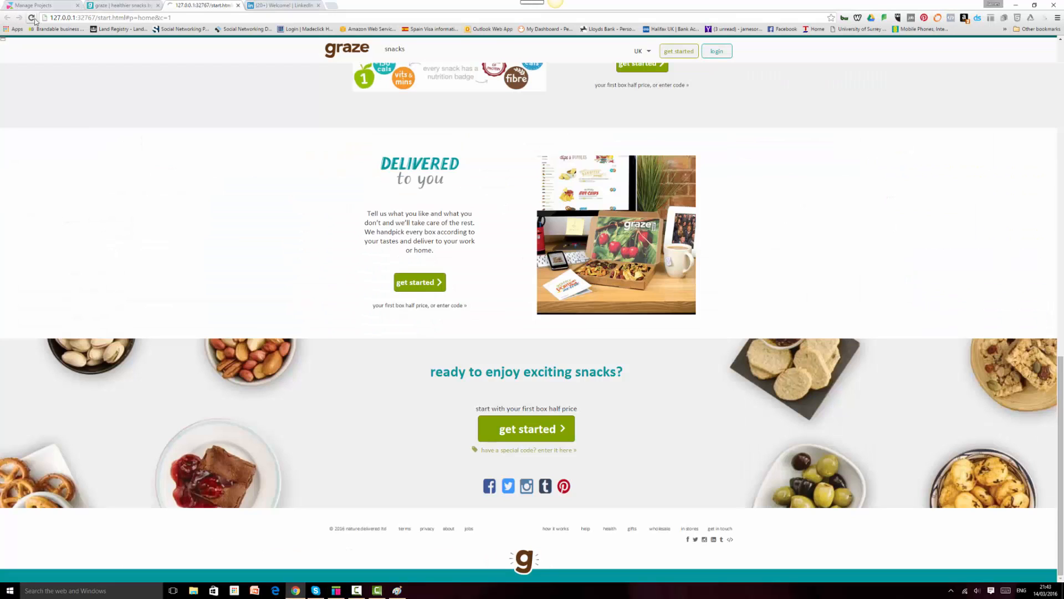
left_click(31, 18)
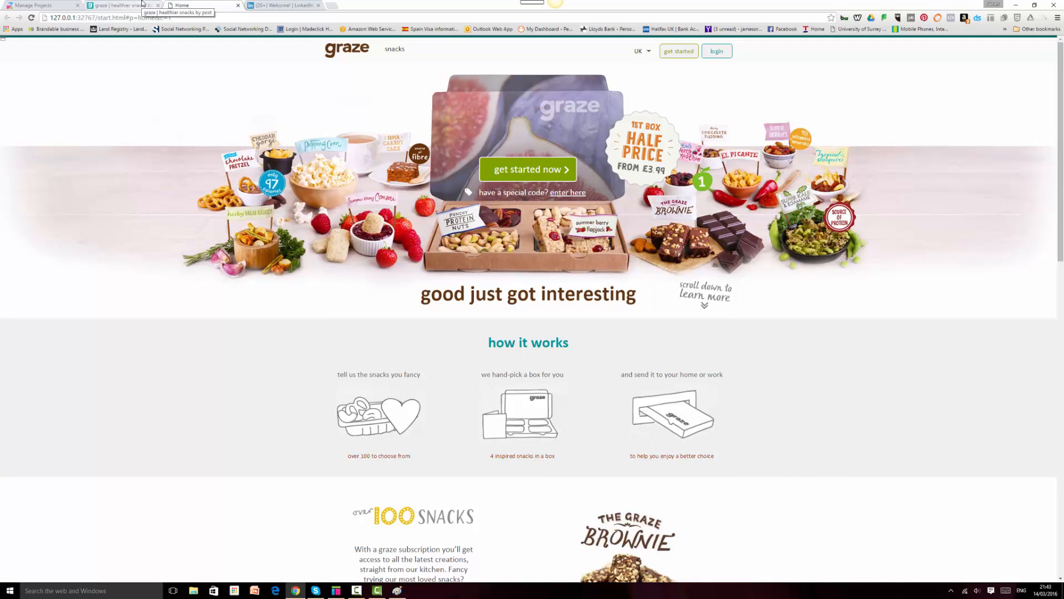
left_click(143, 5)
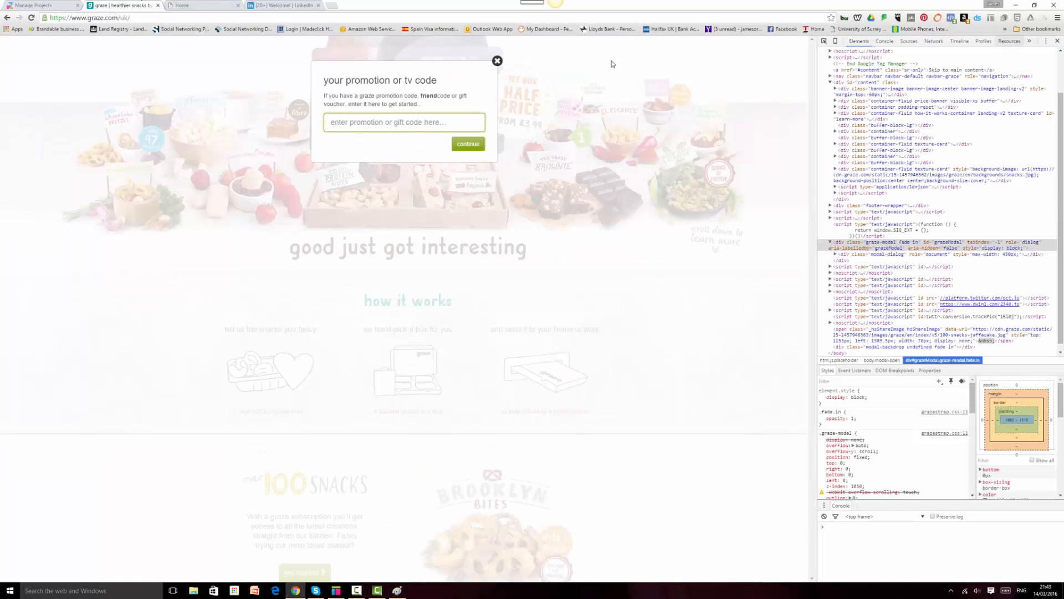
Close the promo code pop-up and the developer tools on the live graze site, and look through its homepage sections
left_click(497, 62)
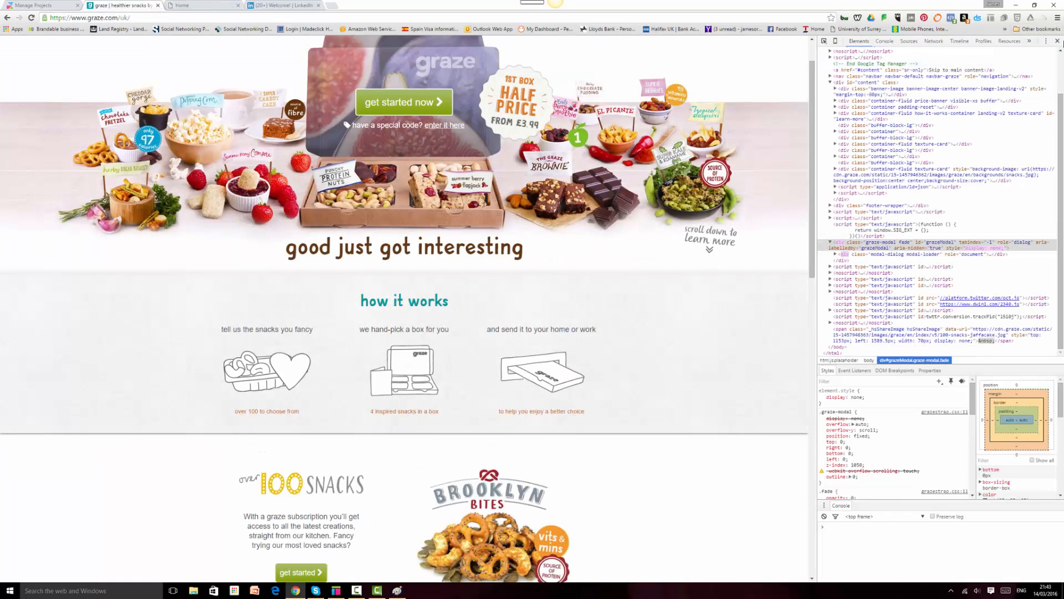
left_click(1058, 41)
scroll(956, 348, "down", 9)
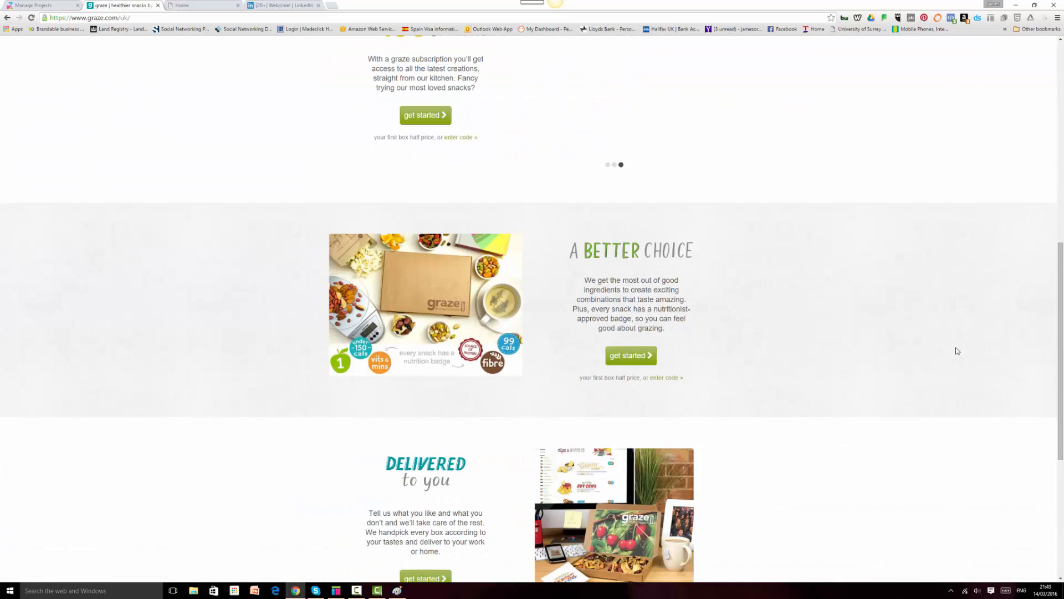
scroll(956, 351, "down", 5)
scroll(956, 350, "up", 14)
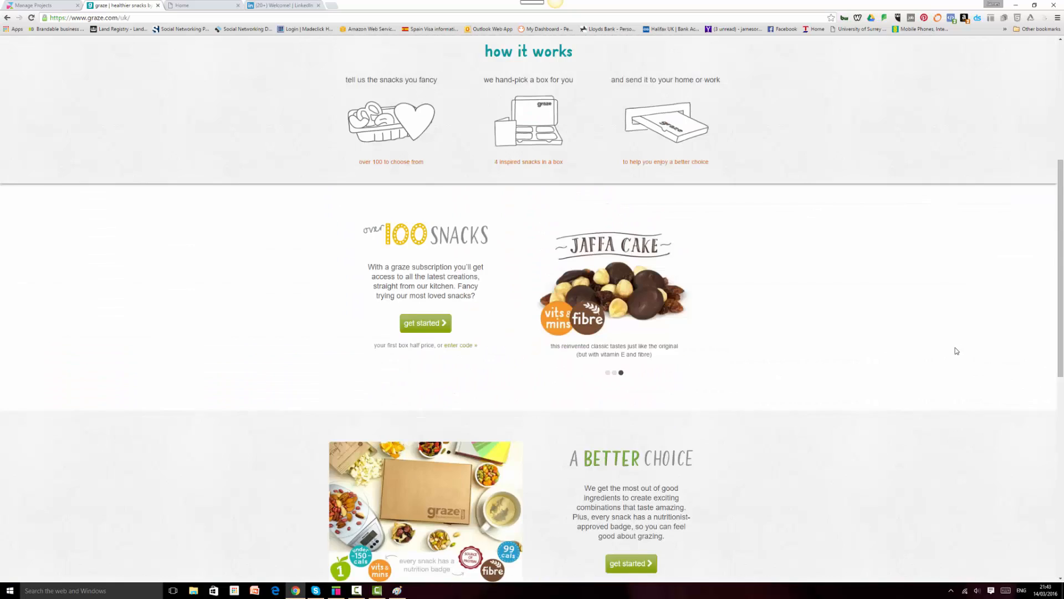
scroll(605, 539, "down", 3)
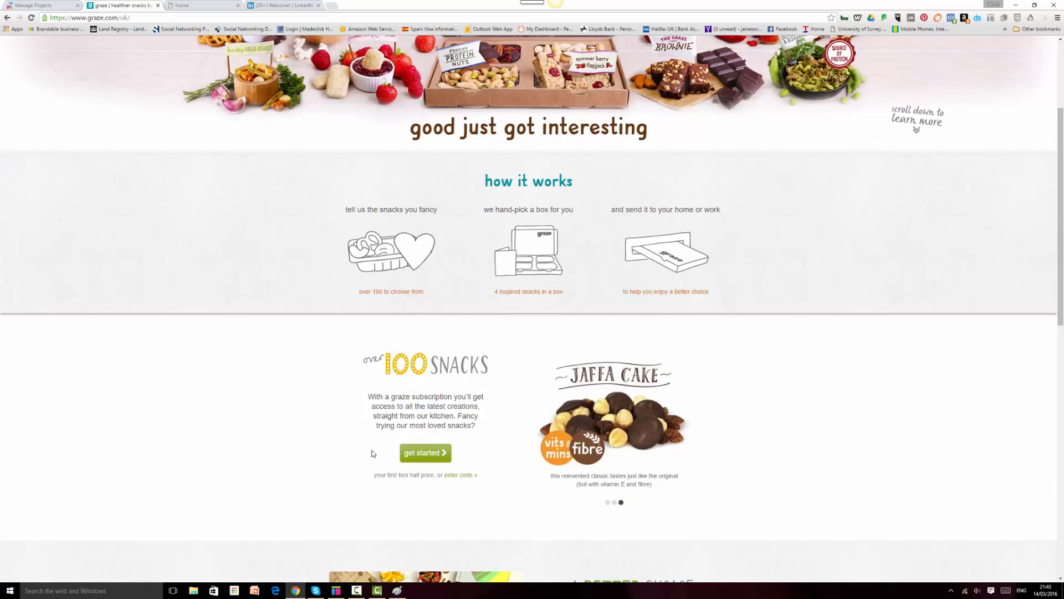
Test the live site's "enter code" pop-up under "over 100 snacks", and view the same section in the Axure prototype
left_click(471, 476)
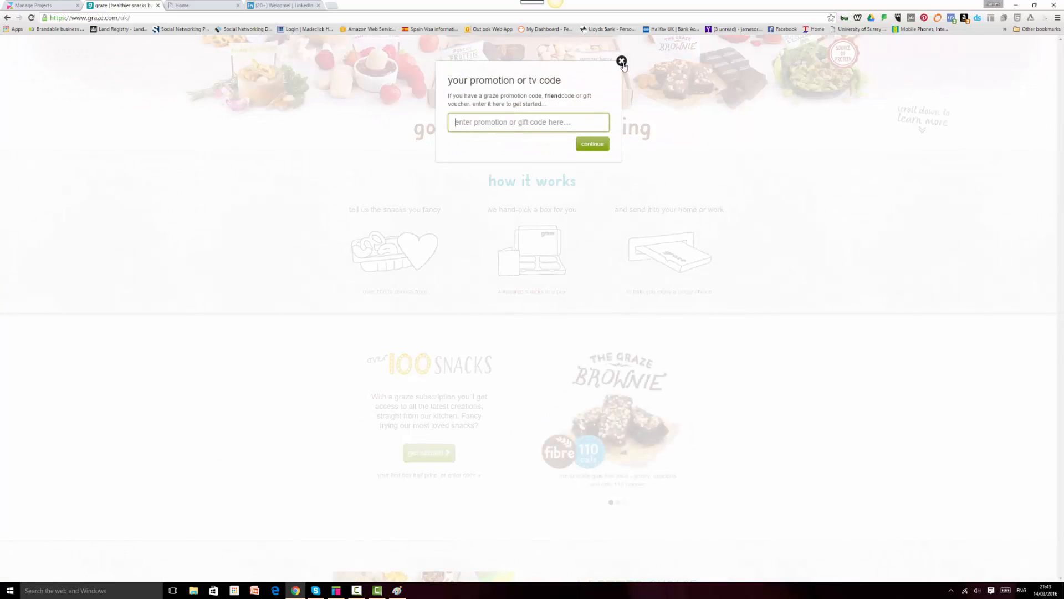
left_click(622, 62)
left_click(183, 5)
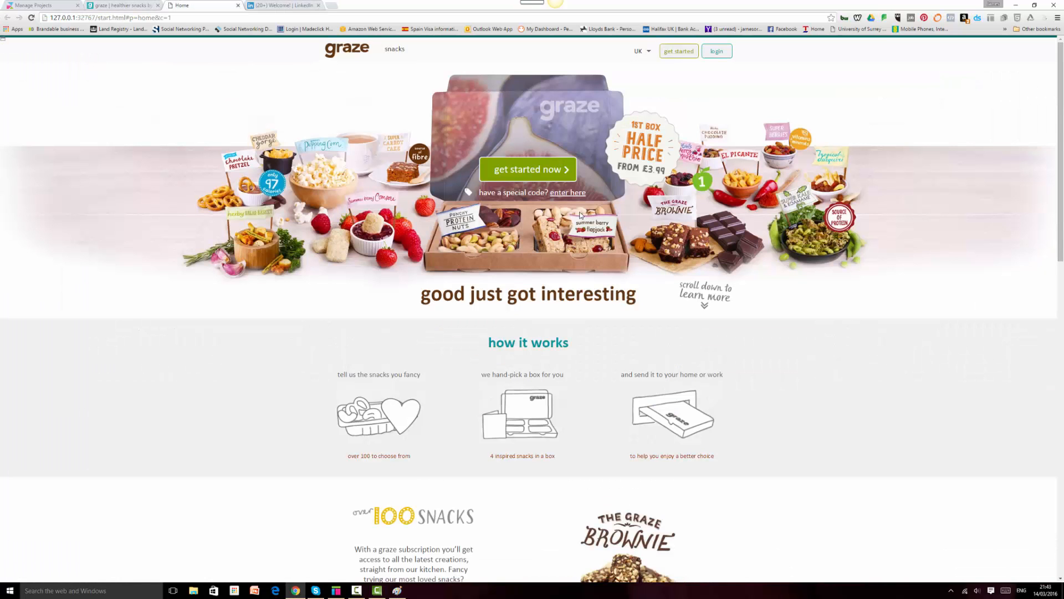
scroll(692, 425, "down", 7)
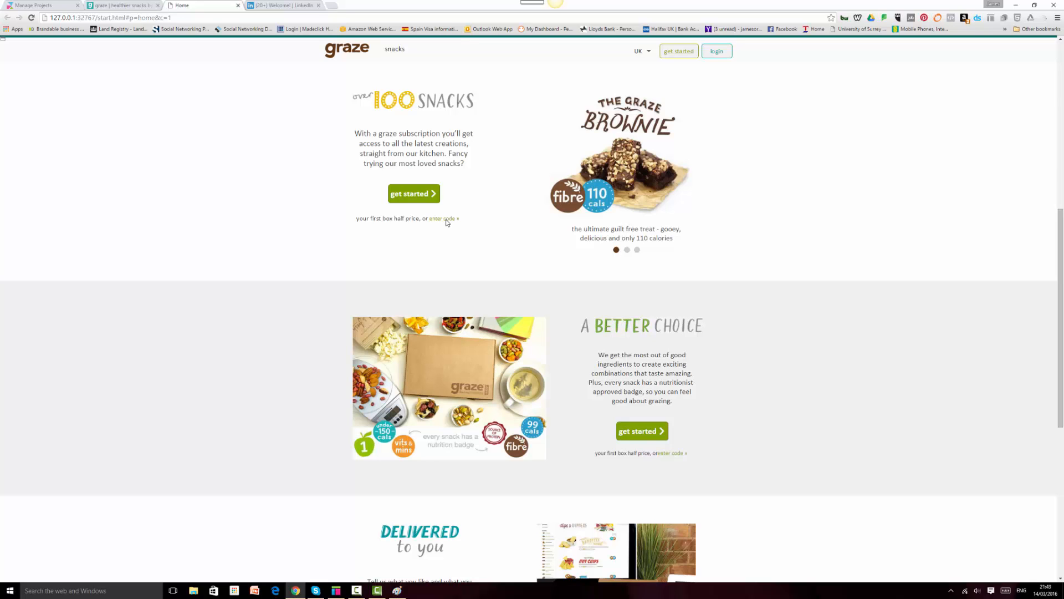
In Axure, add a Bring to Front action for the promo code pop modal box to the "A better choice" "enter code" text's OnClick case
left_click(338, 591)
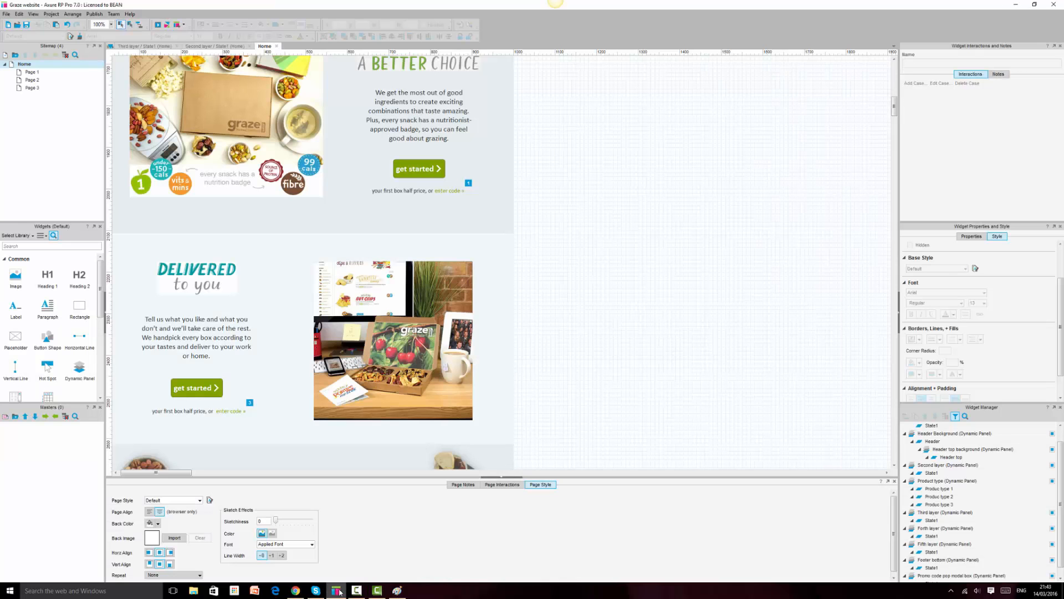
left_click(457, 192)
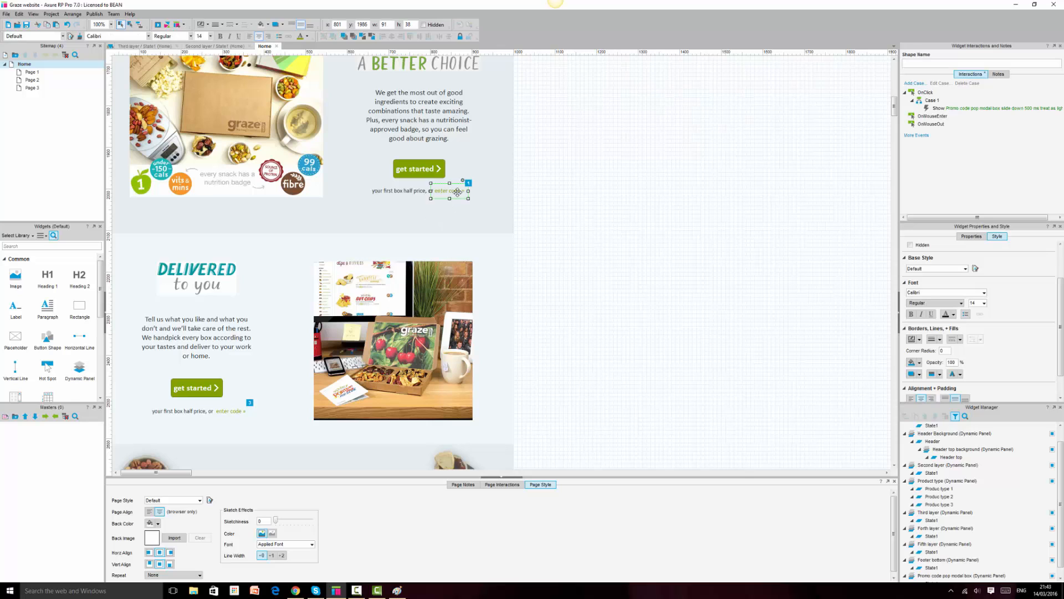
double_click(937, 108)
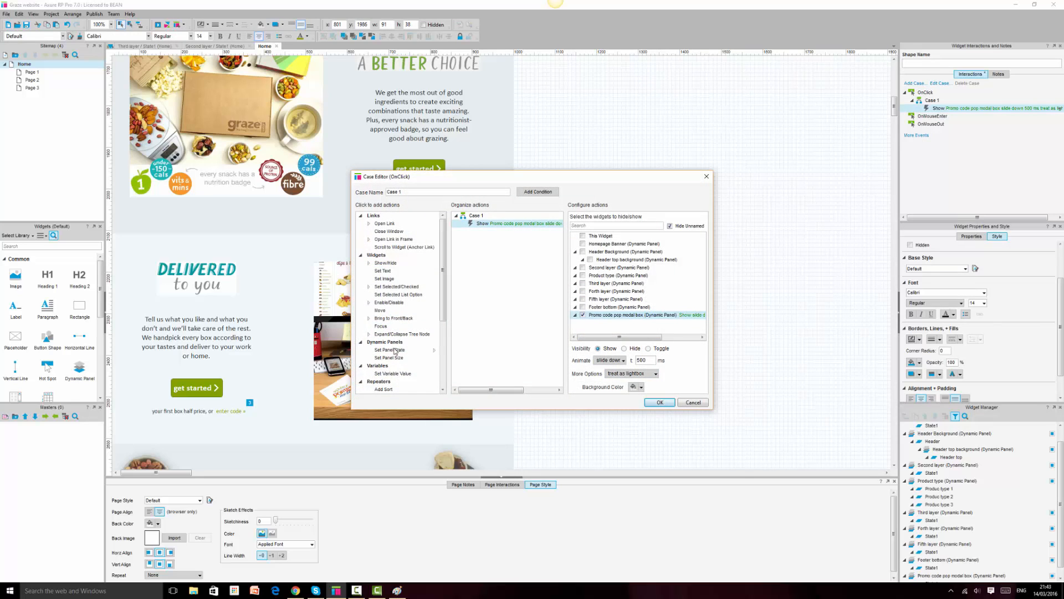
left_click(392, 318)
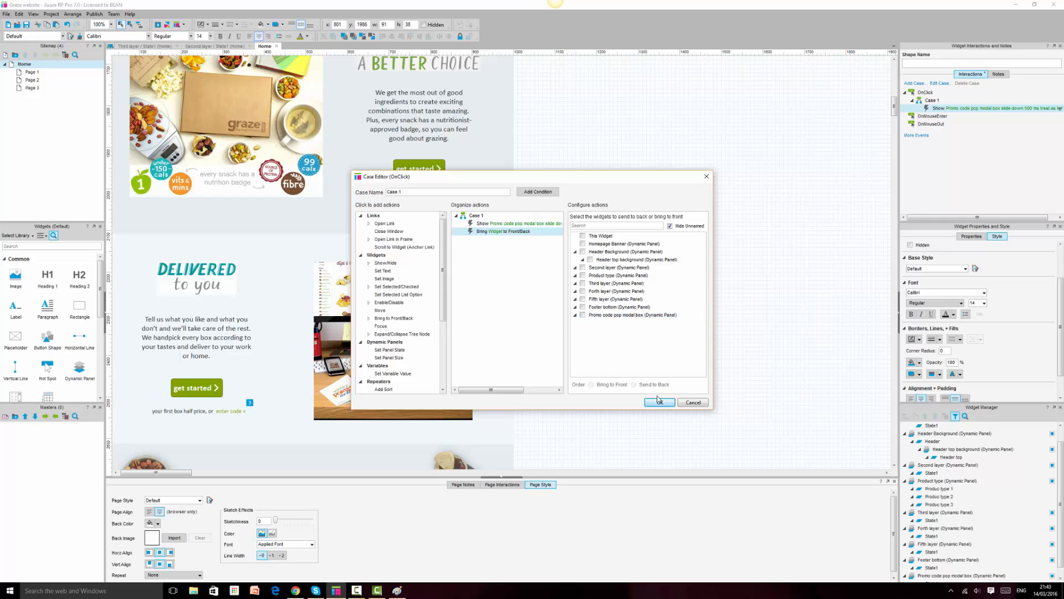
left_click(583, 315)
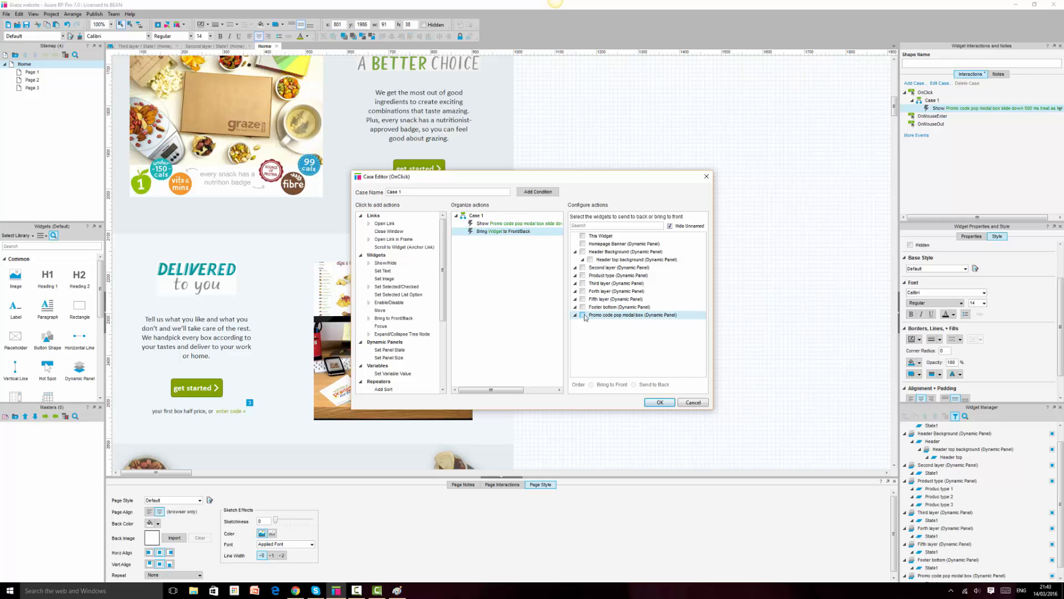
left_click(657, 402)
Add a Bring to Front action for the promo code pop modal box to the "Delivered to you" "enter code" text's OnClick case
left_click(241, 410)
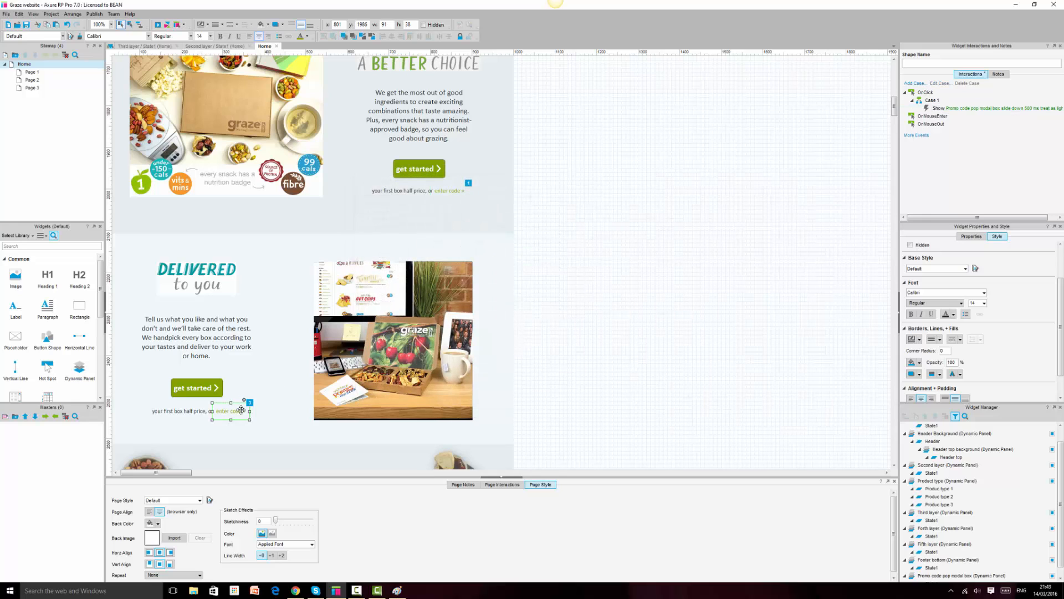
double_click(937, 107)
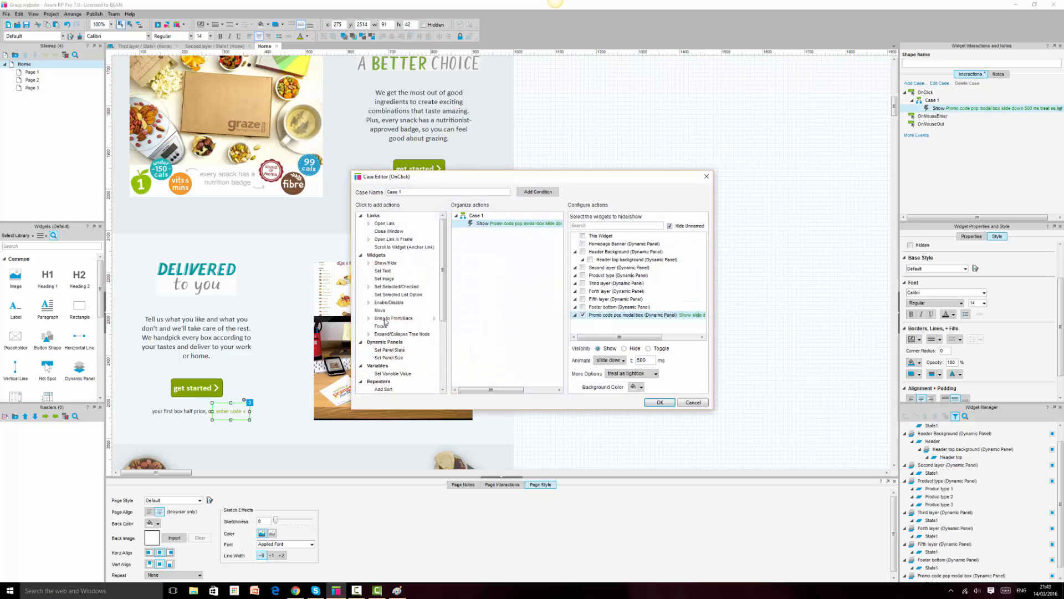
left_click(385, 320)
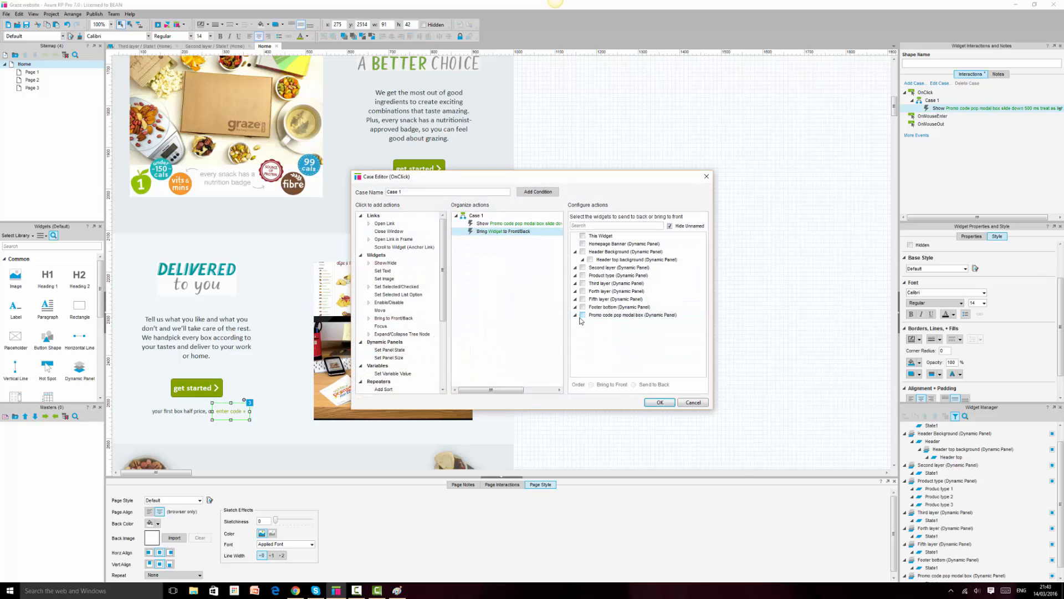
left_click(582, 315)
left_click(658, 403)
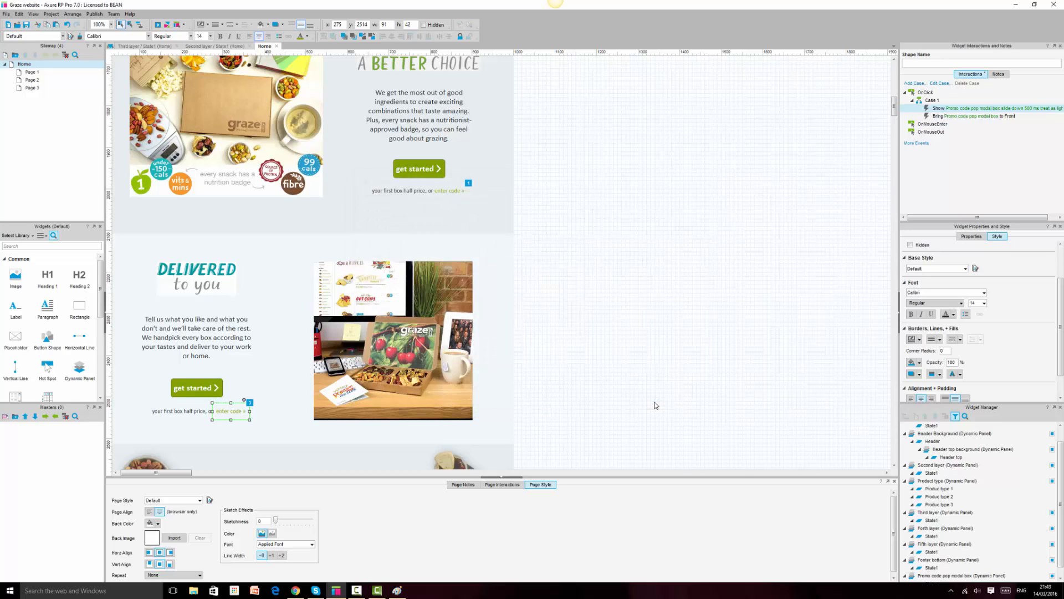
Add a Bring to Front action for the promo code pop modal box to the "over 100 snacks" "enter code" text's OnClick case
scroll(586, 335, "down", 5)
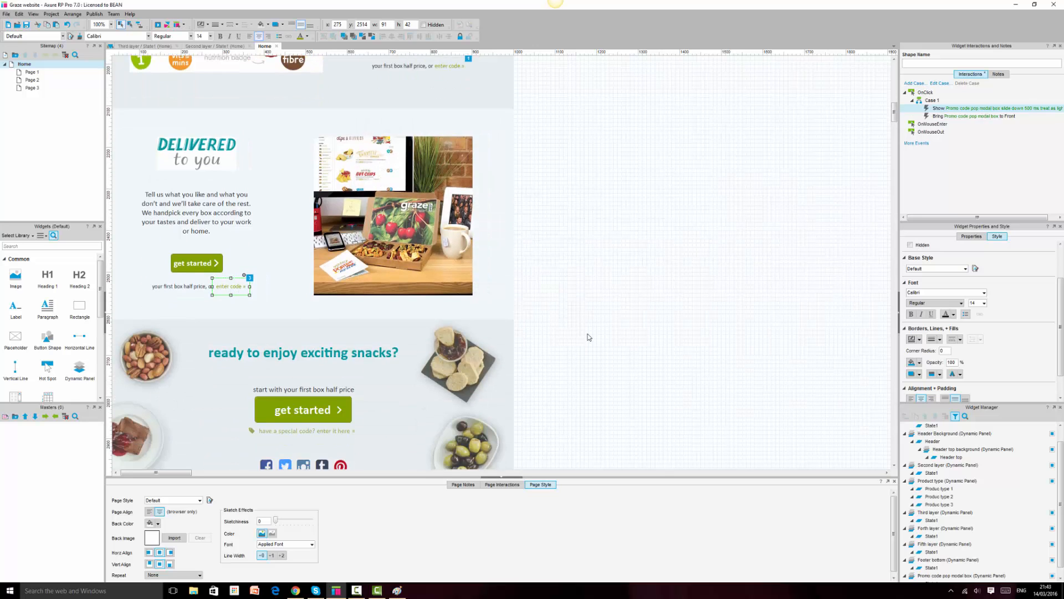
scroll(366, 343, "up", 15)
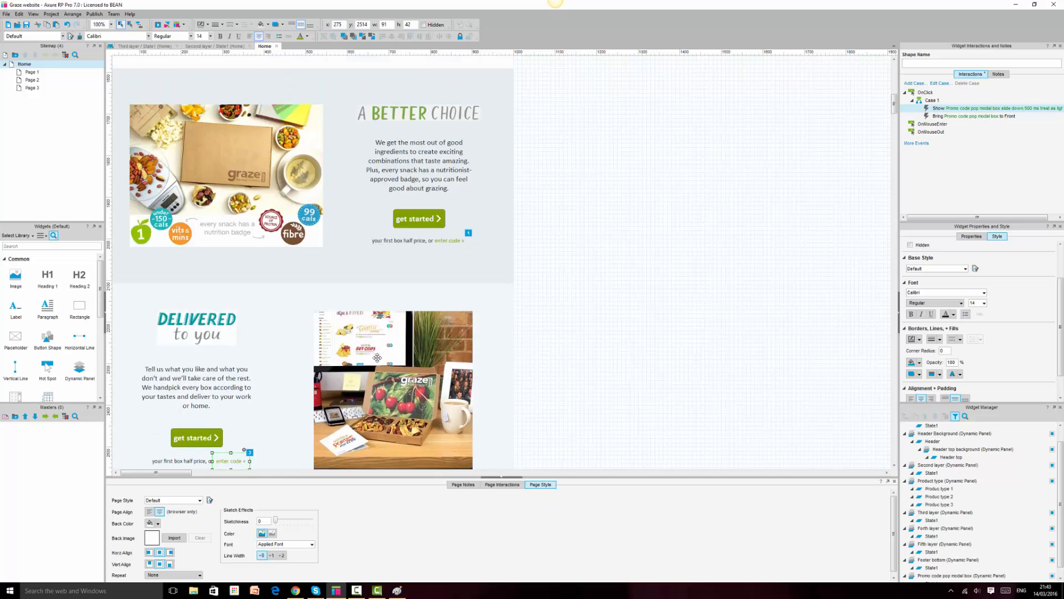
left_click(211, 204)
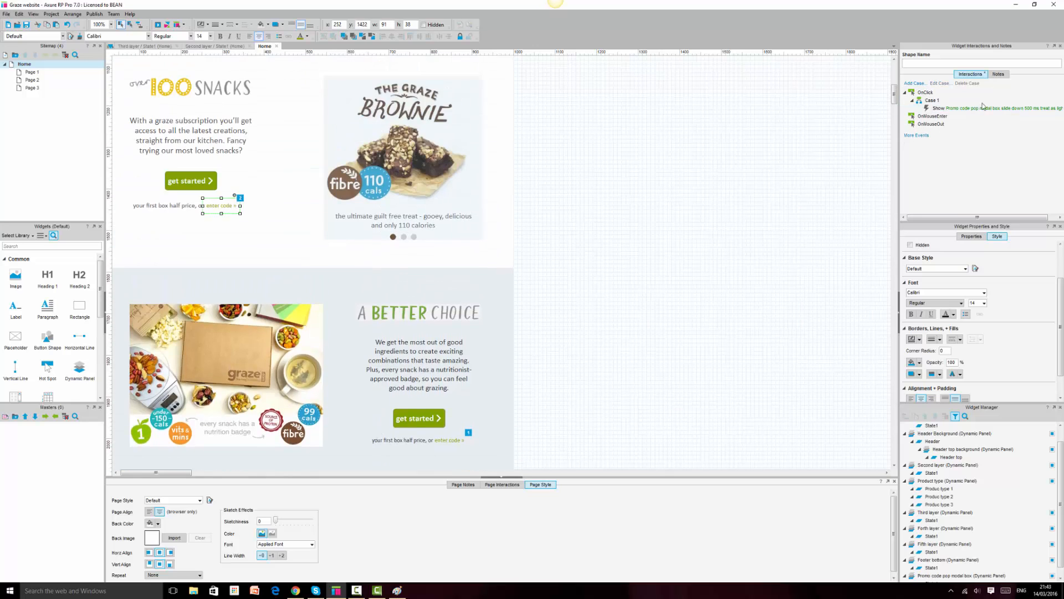
double_click(946, 108)
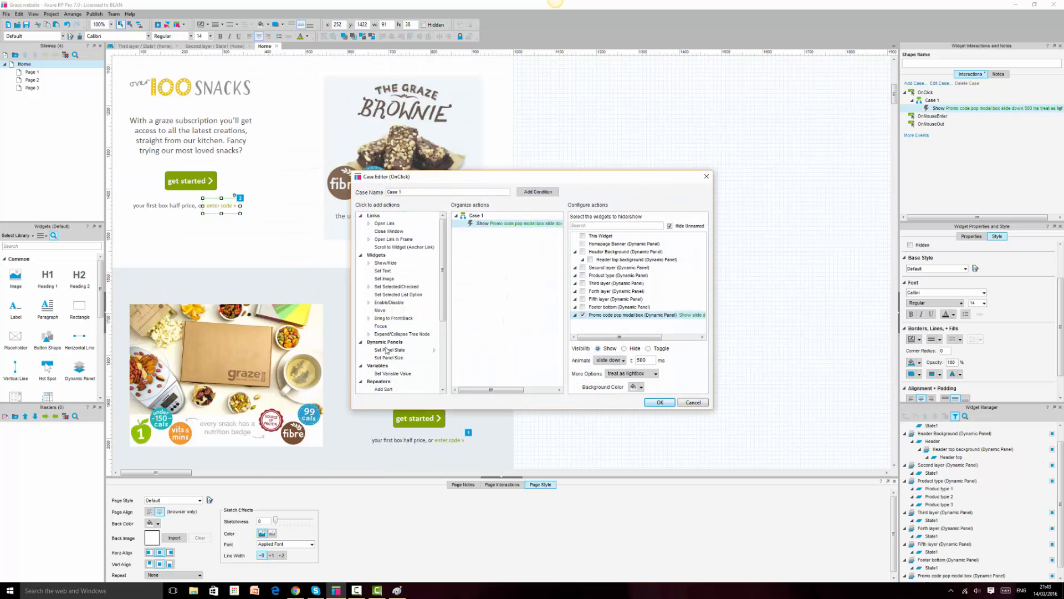
left_click(396, 319)
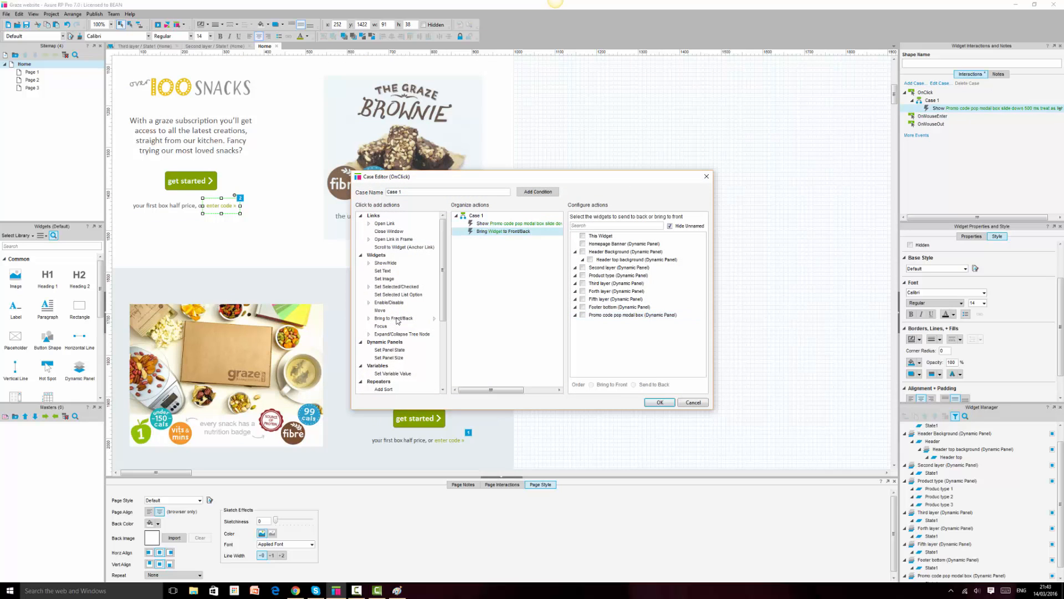
left_click(582, 315)
left_click(658, 402)
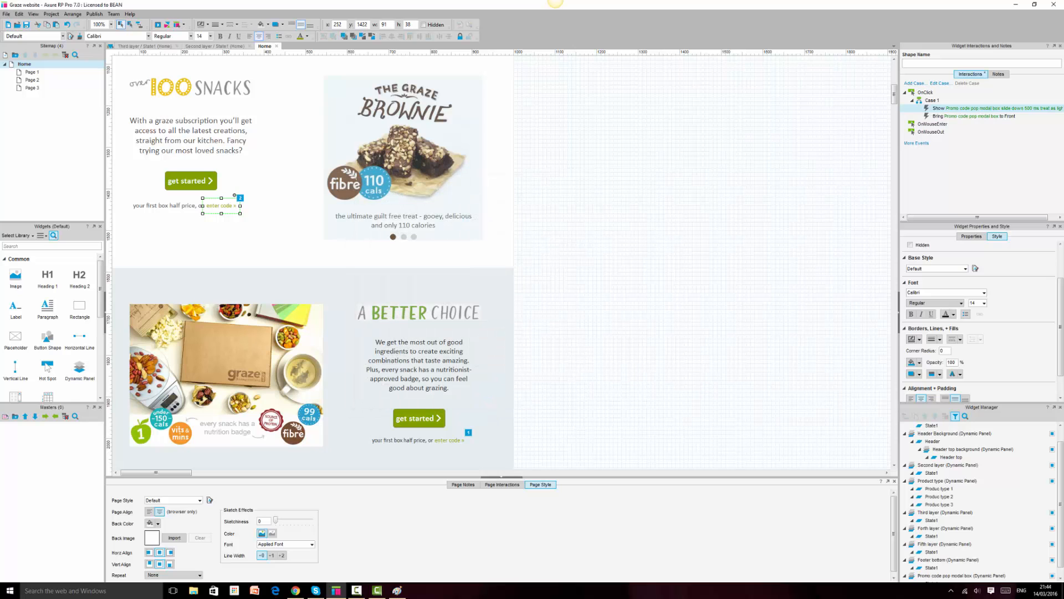
Preview the updated homepage in Chrome, reload it, and test opening and dismissing the pop-up from the "over 100 snacks" "enter code" text
key("F5")
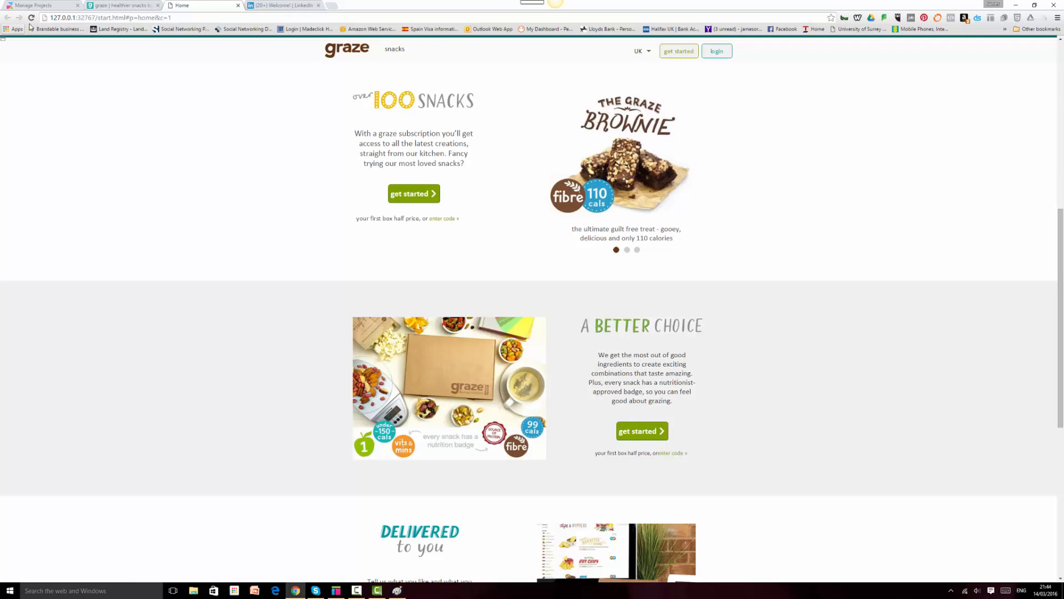
left_click(32, 18)
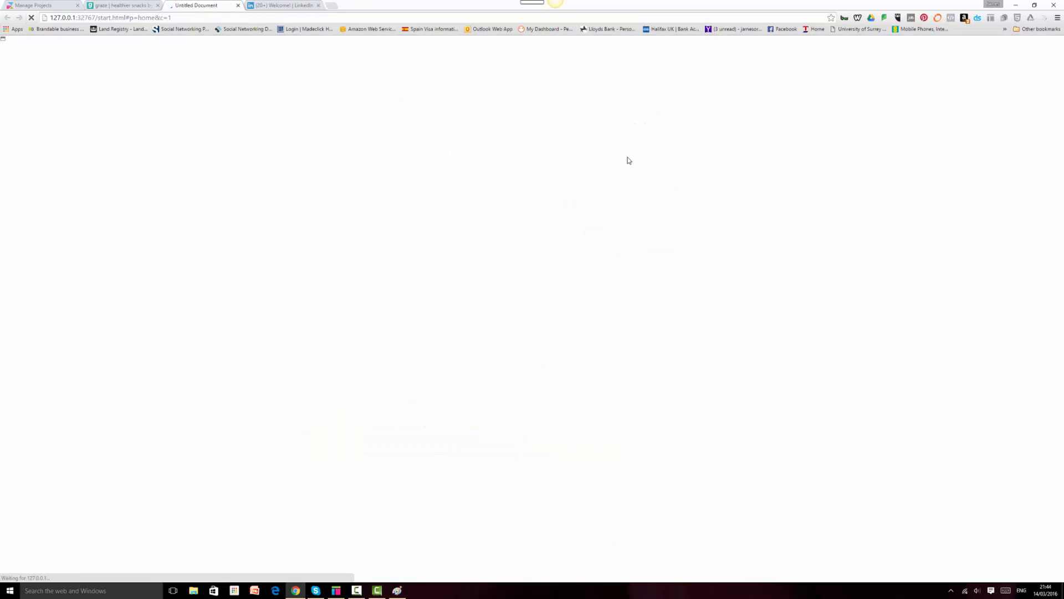
scroll(600, 387, "down", 4)
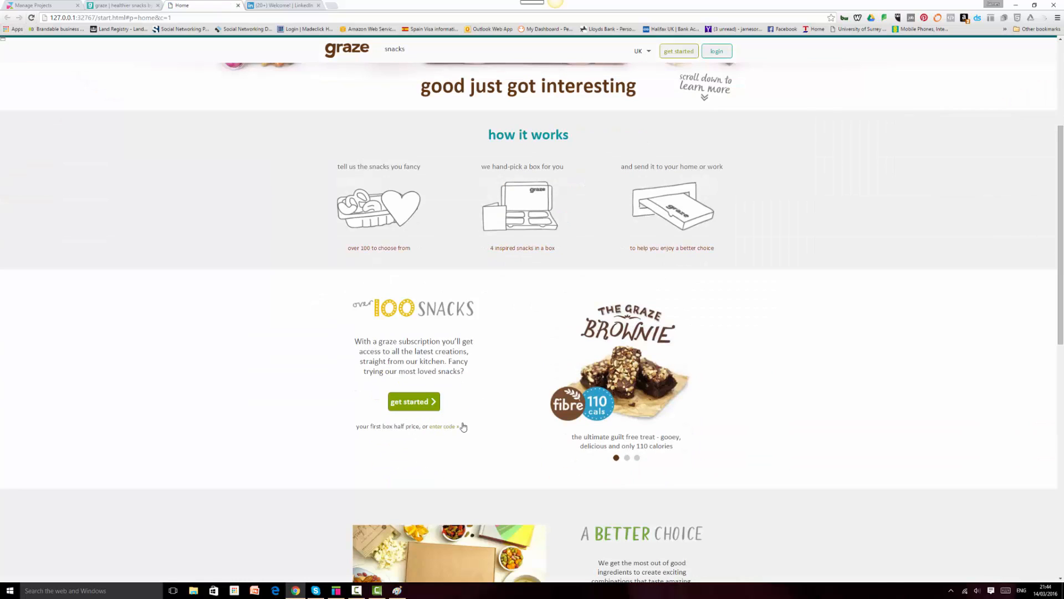
left_click(444, 427)
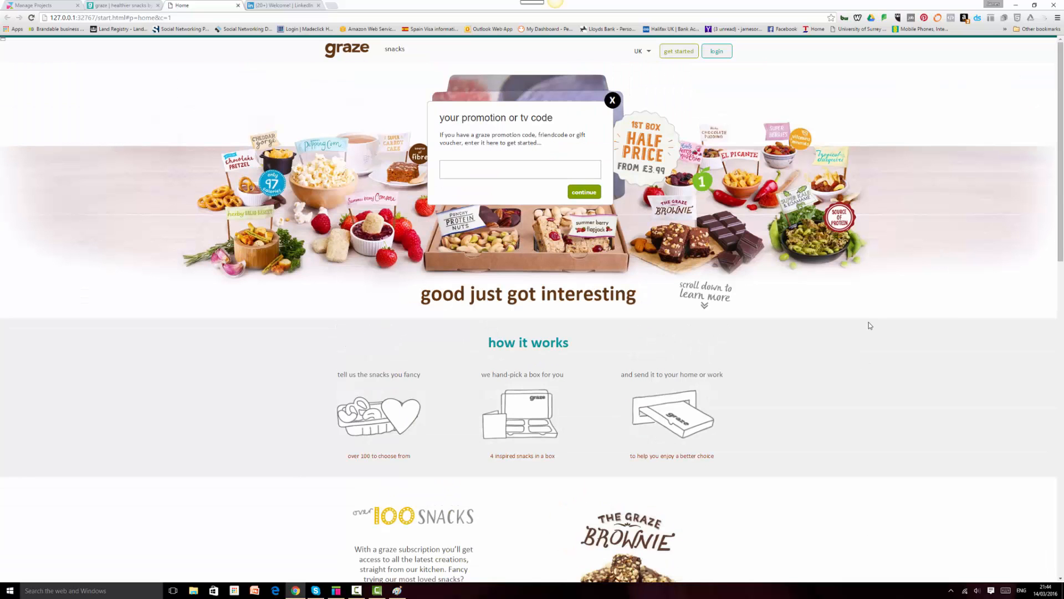
left_click(868, 153)
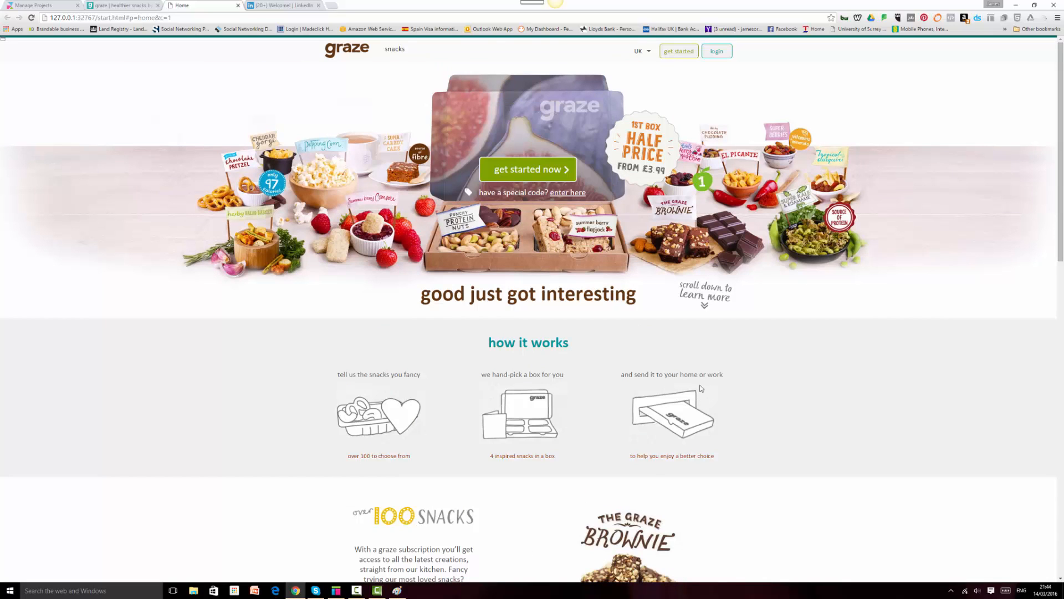
scroll(715, 266, "down", 5)
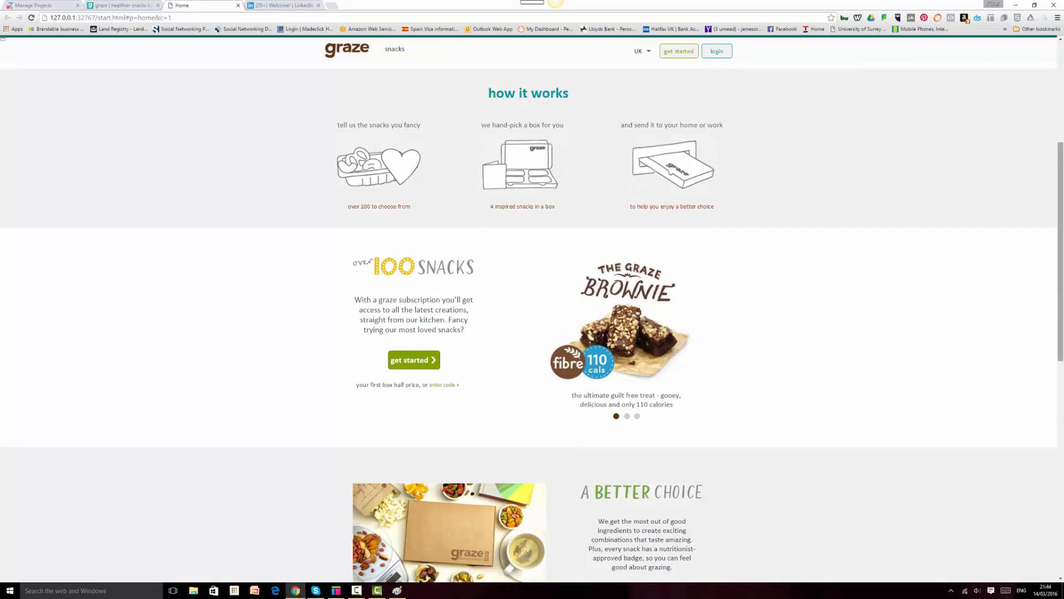
left_click_drag(1060, 261, 1060, 160)
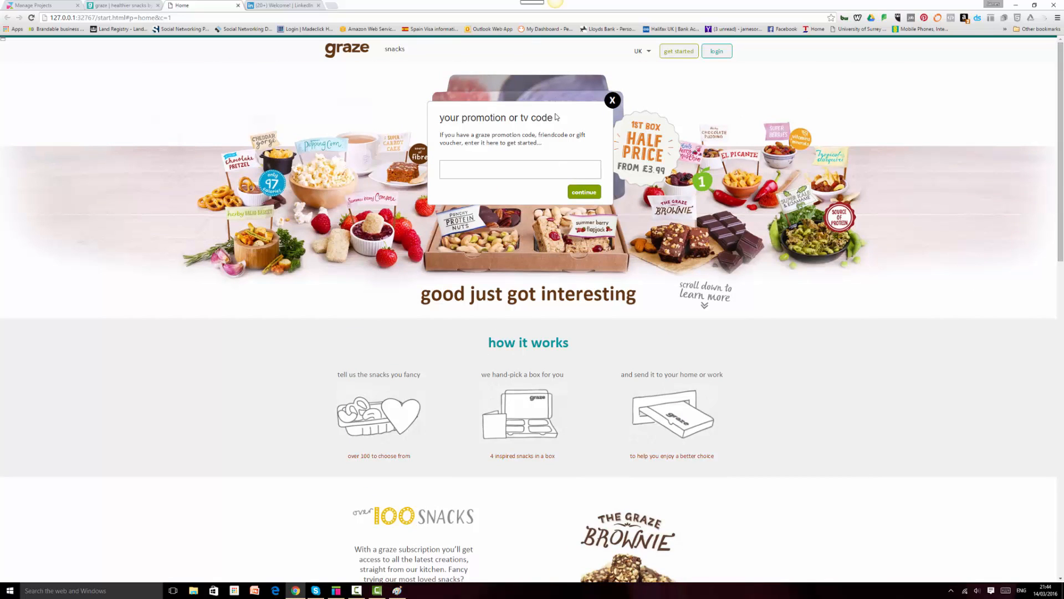
Compare the prototype's open promo code pop-up with the live graze site
left_click(147, 5)
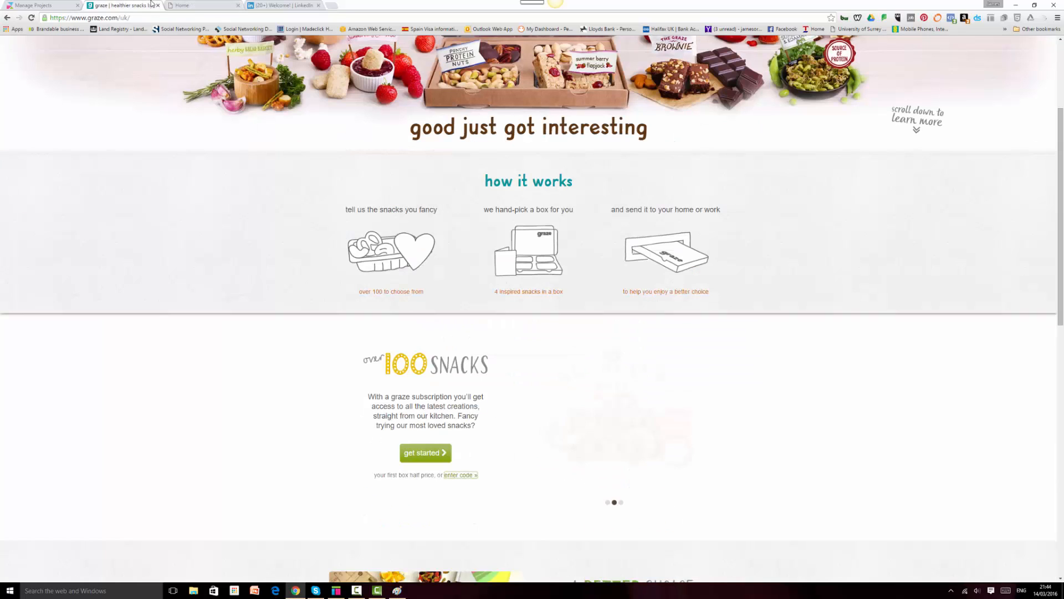
left_click(232, 3)
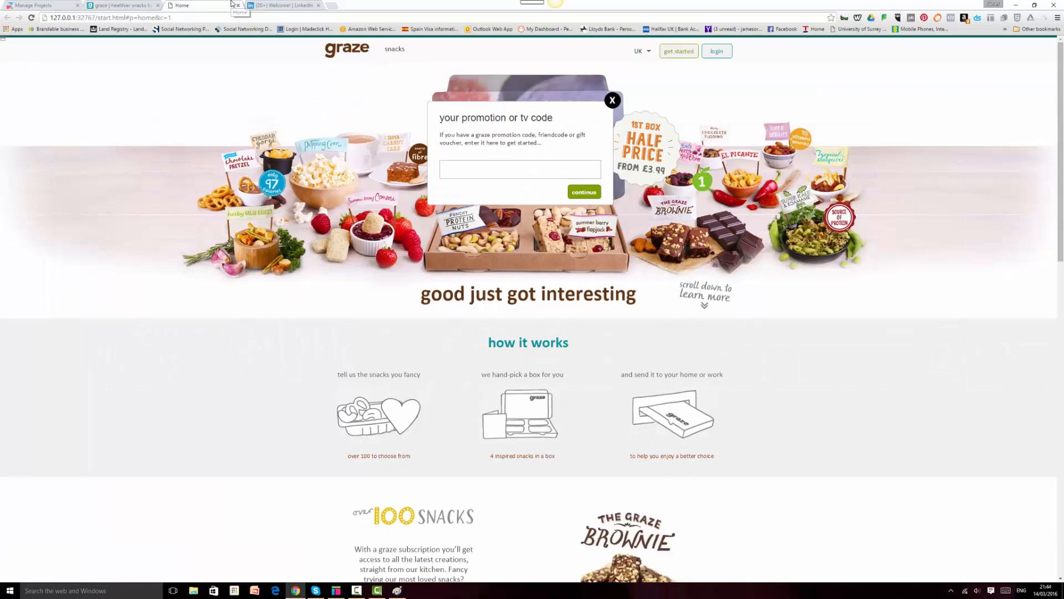
left_click(147, 5)
left_click(211, 4)
left_click(138, 3)
Switch back to Axure and unhide the promo code pop modal box over the homepage banner
left_click(333, 590)
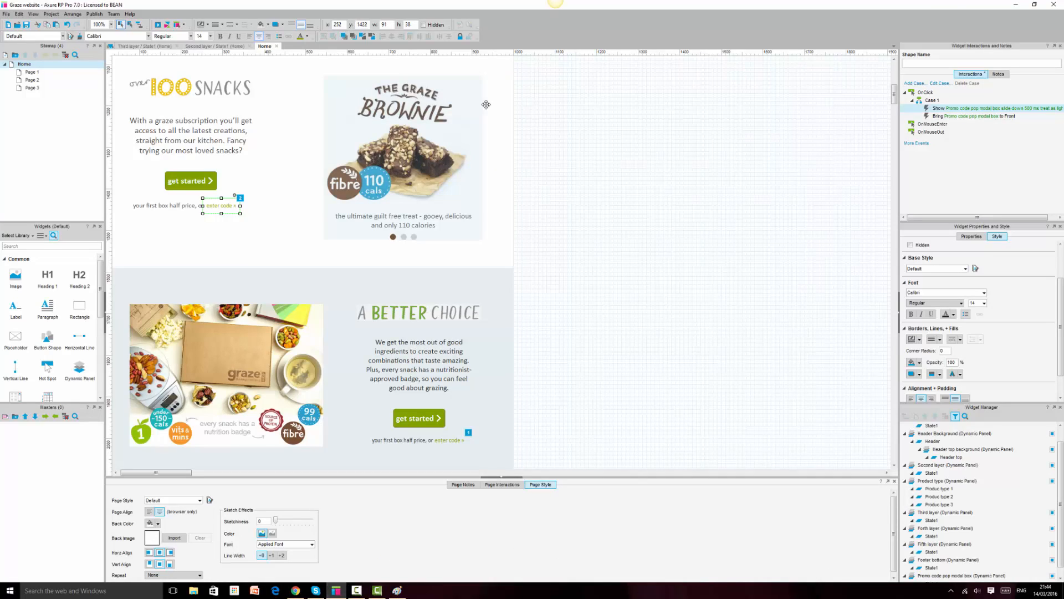
scroll(552, 154, "up", 10)
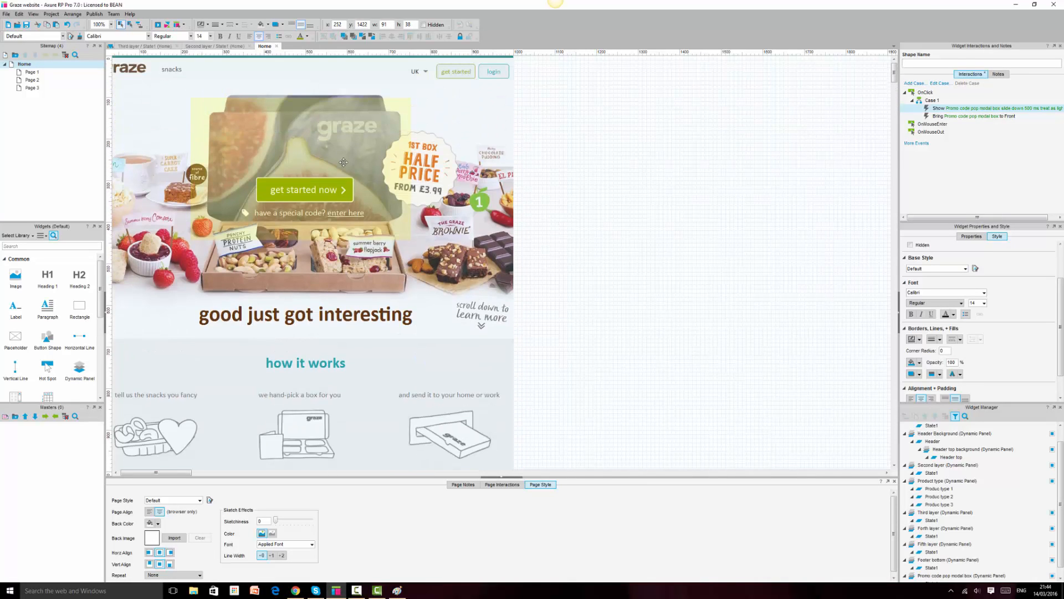
left_click(343, 153)
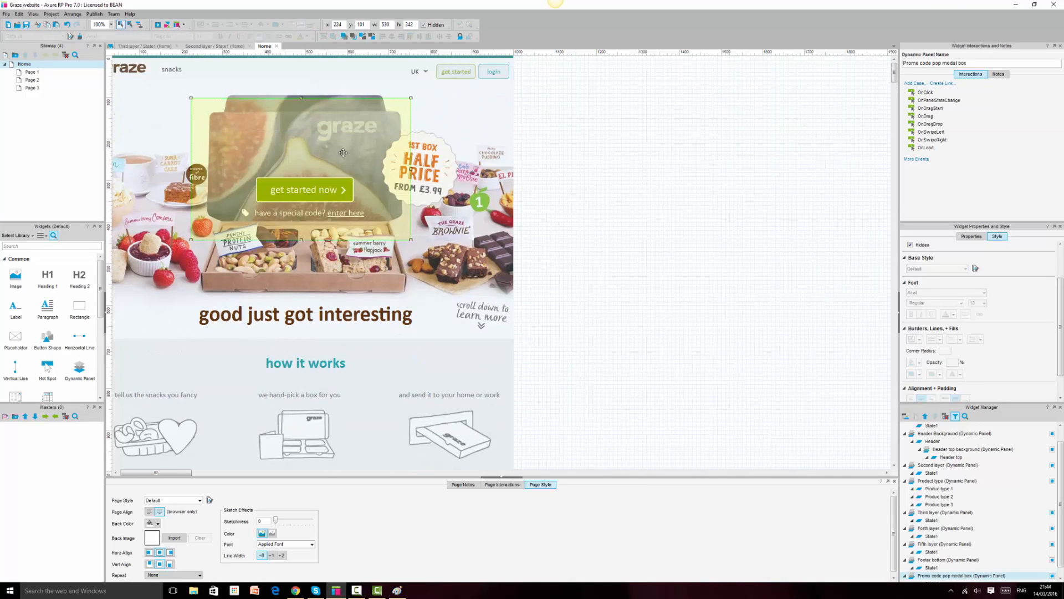
left_click(425, 24)
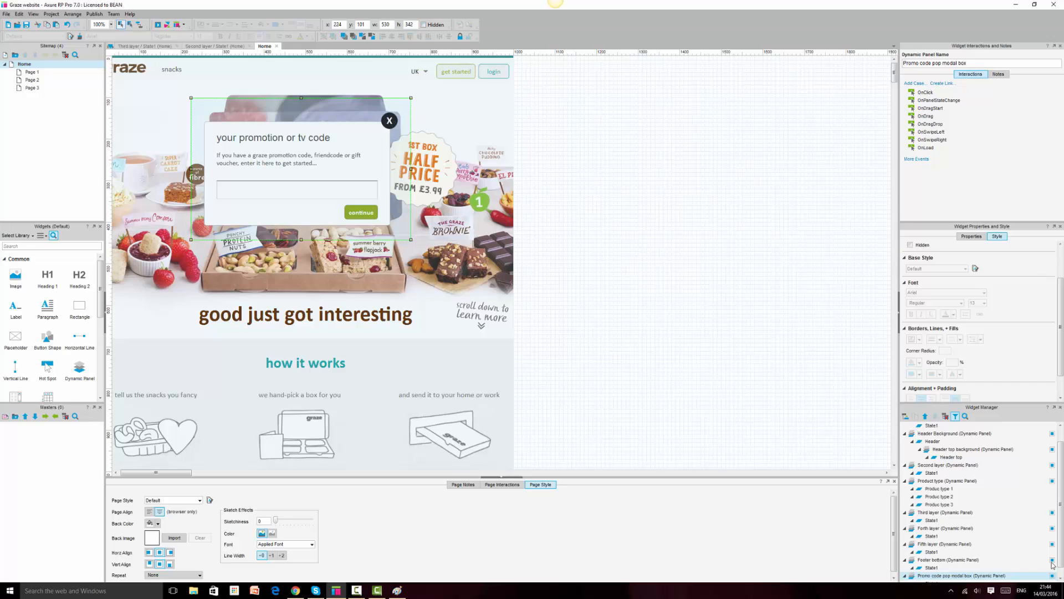
Open State1 of the promo code pop modal box and start an OnClick case for its black X circle
scroll(953, 561, "down", 1)
double_click(934, 574)
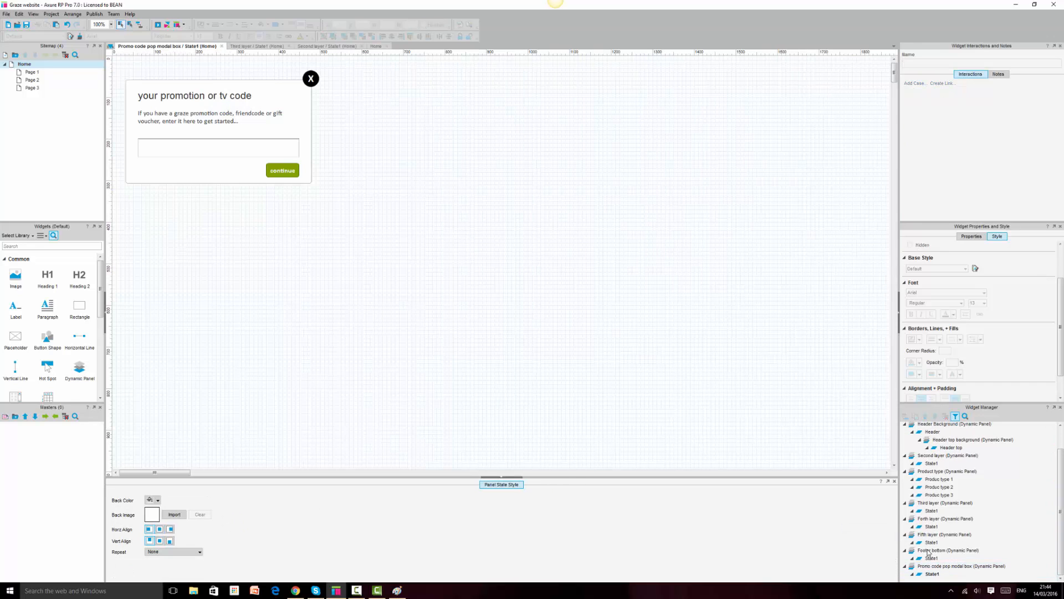
left_click(311, 77)
left_click(311, 77)
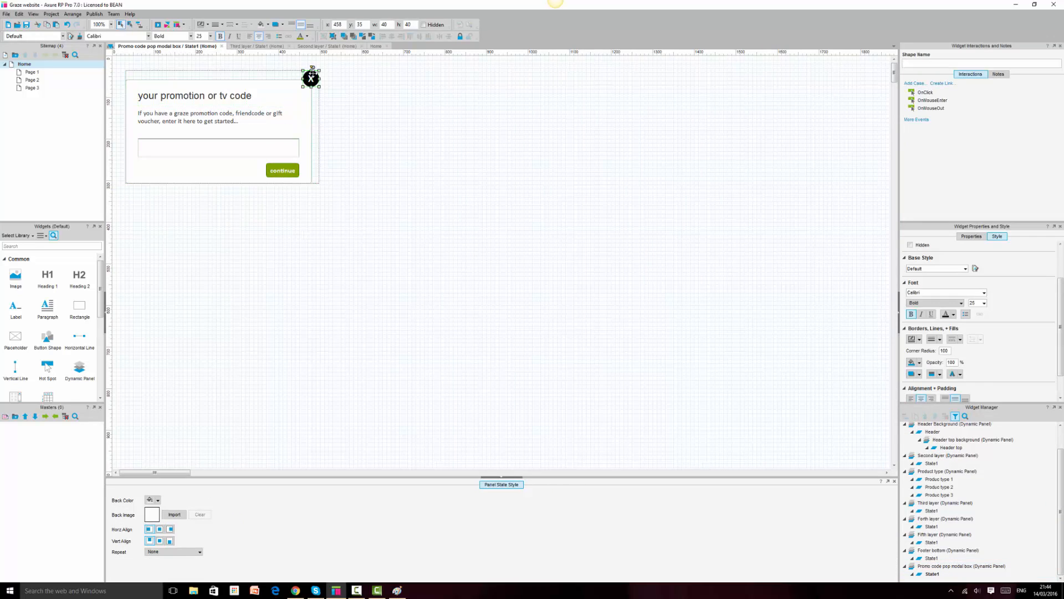
double_click(925, 93)
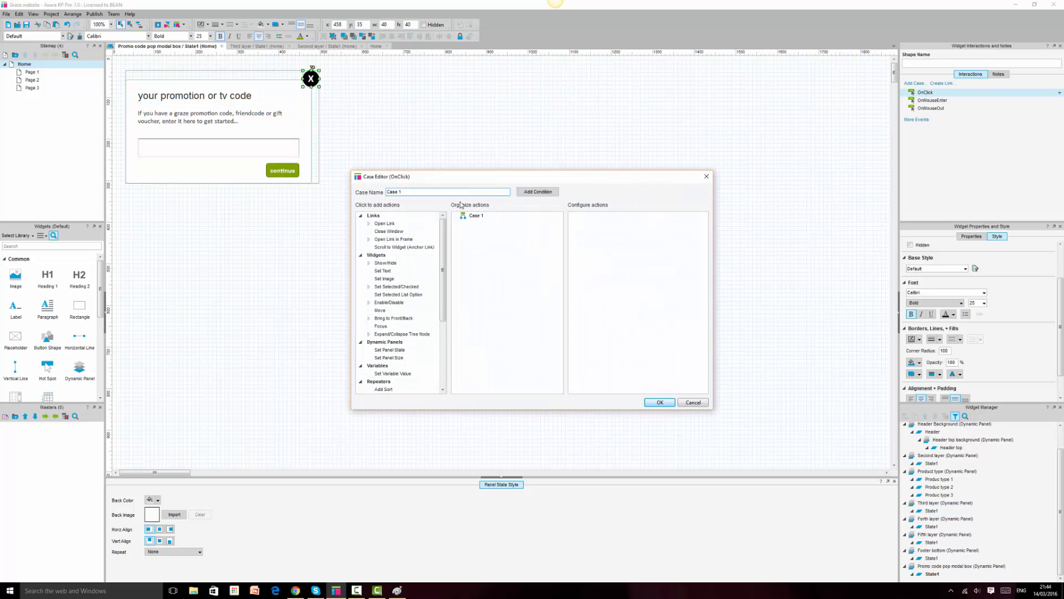
left_click(393, 319)
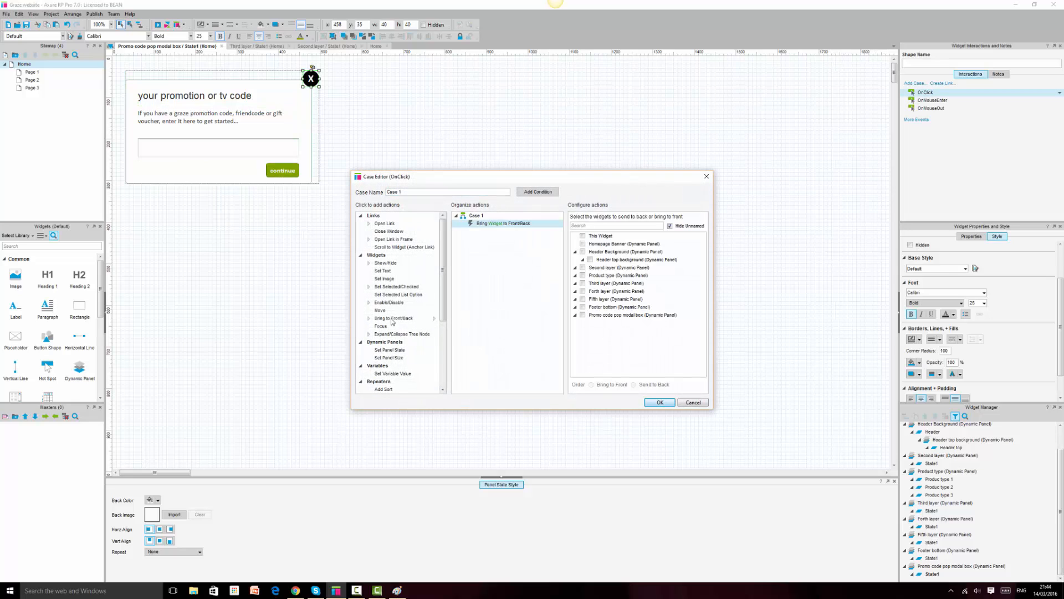
left_click(583, 315)
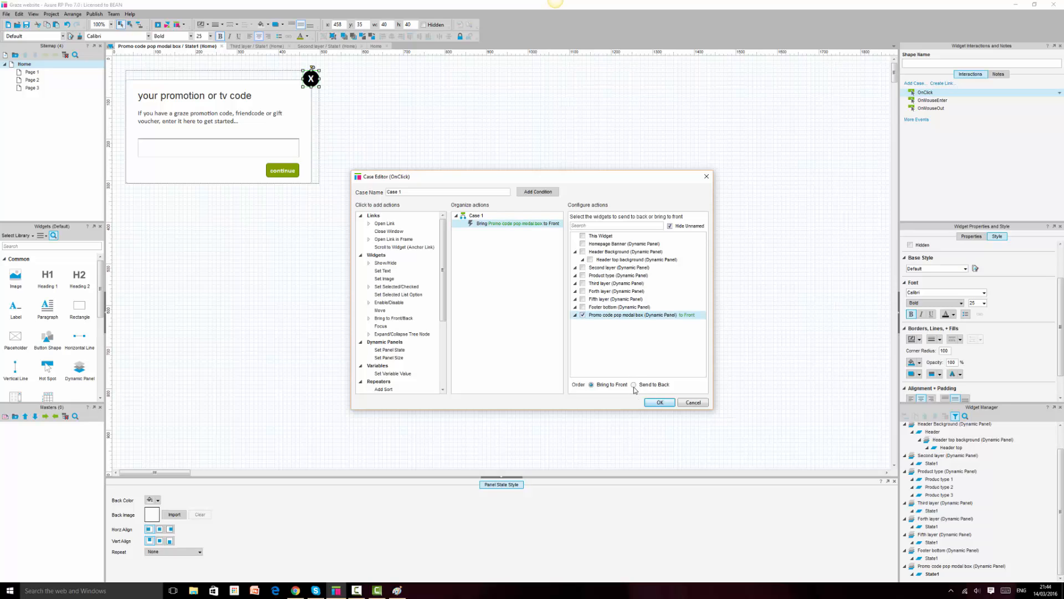
left_click(634, 385)
Replace the X's Send to Back action with a Hide action for the promo code pop modal box and save the case
left_click(392, 263)
left_click(506, 224)
key("Delete")
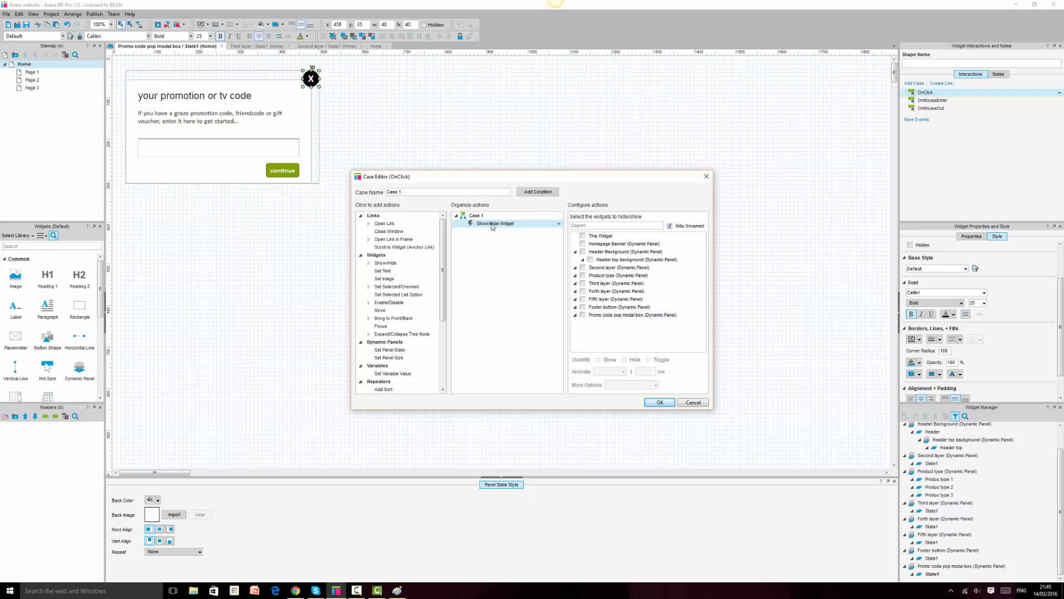
left_click(583, 315)
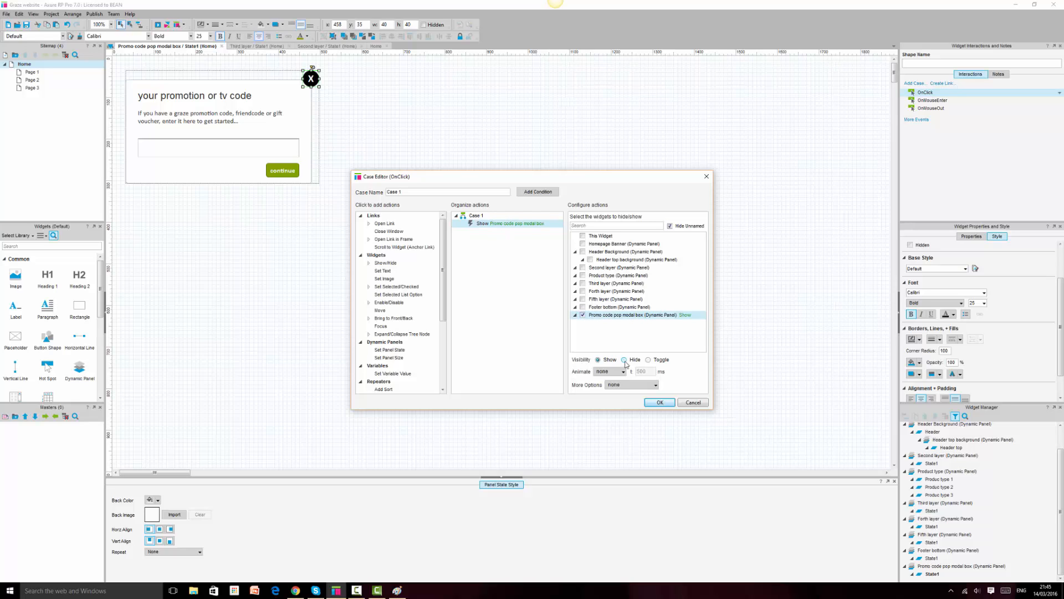
left_click(624, 360)
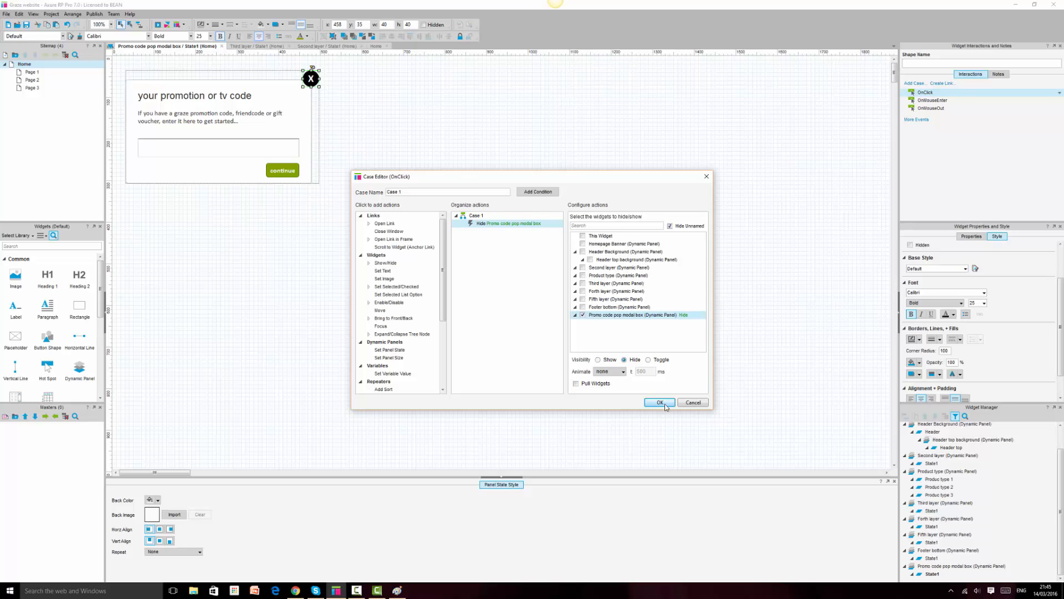
left_click(660, 403)
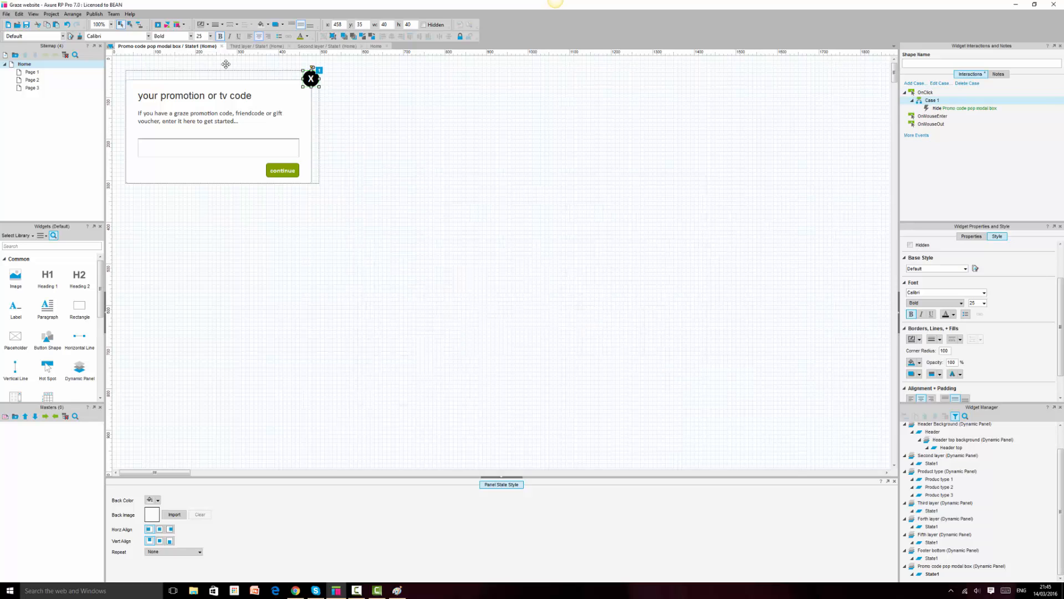
Return to the Home page and set the promo code pop modal box over the banner to hidden
left_click(222, 46)
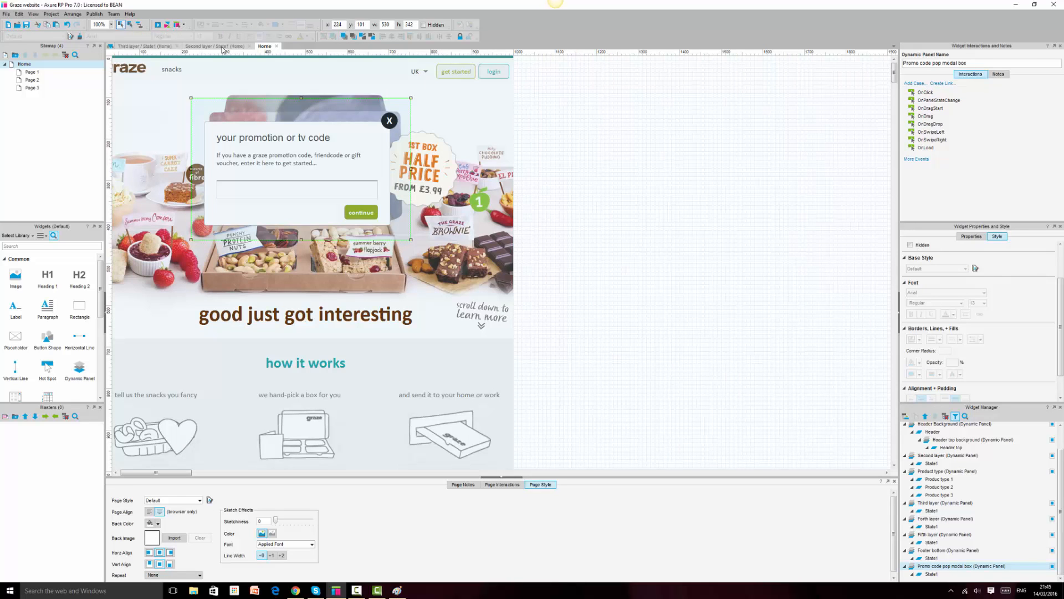
left_click(345, 137)
left_click(424, 25)
left_click(627, 230)
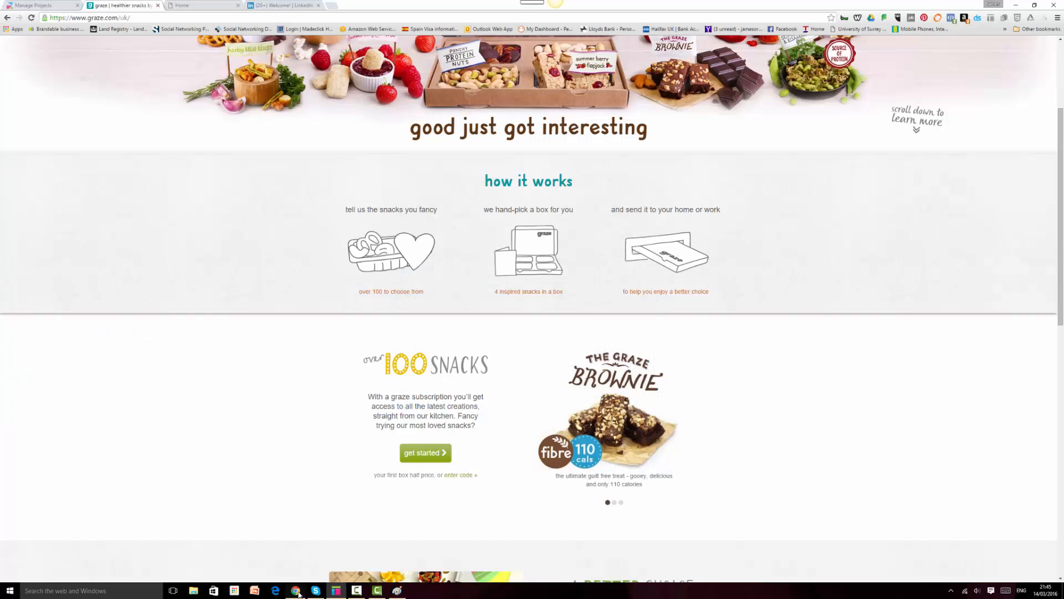
Switch to Chrome, reload the prototype homepage, and test opening the pop-up from the "over 100 snacks" "enter code" text
left_click(295, 591)
scroll(629, 380, "up", 3)
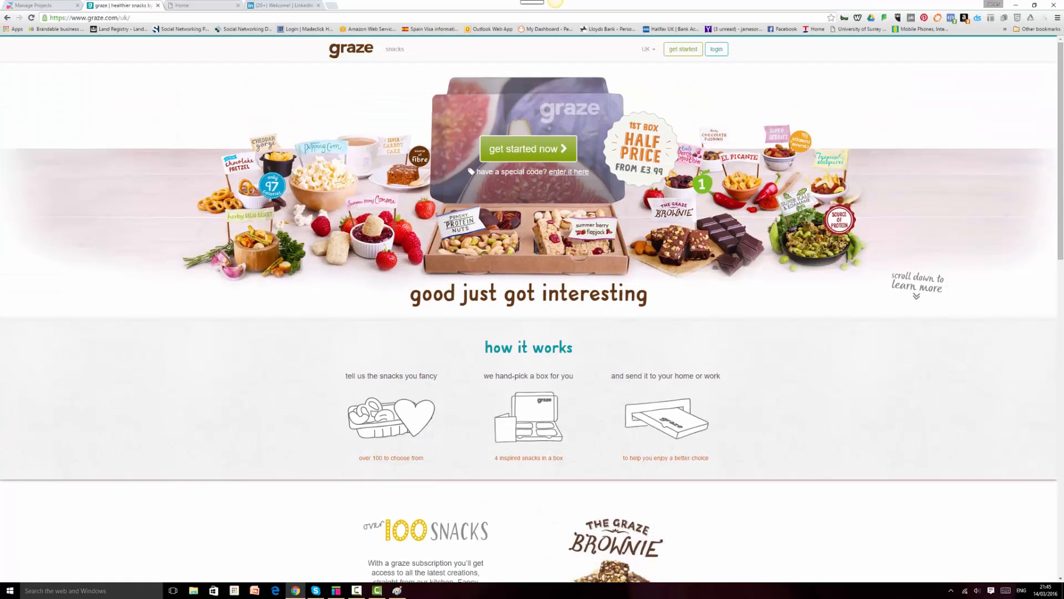
left_click(177, 4)
left_click(33, 18)
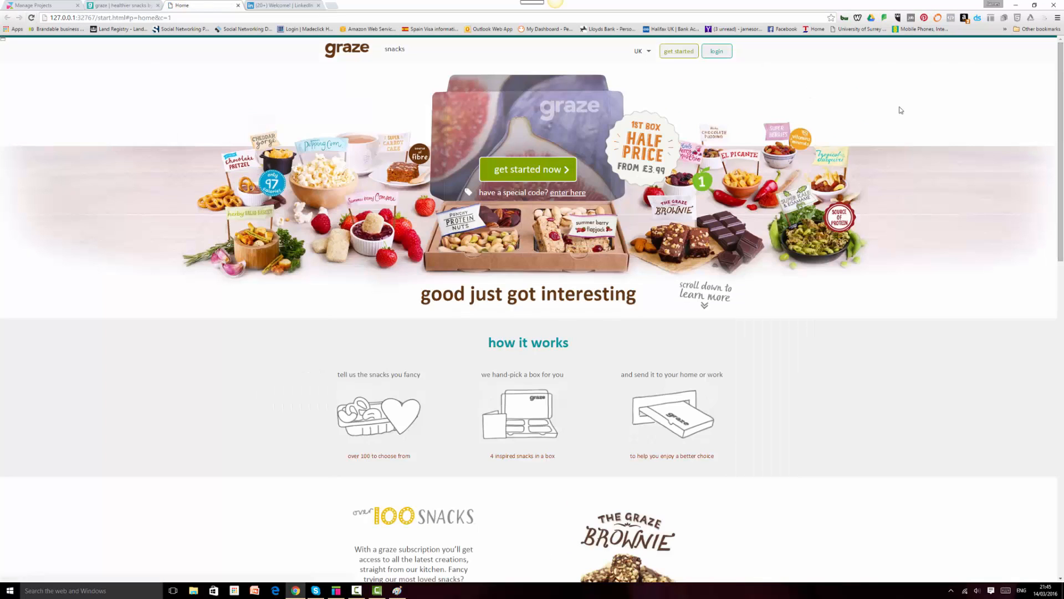
scroll(805, 415, "down", 2)
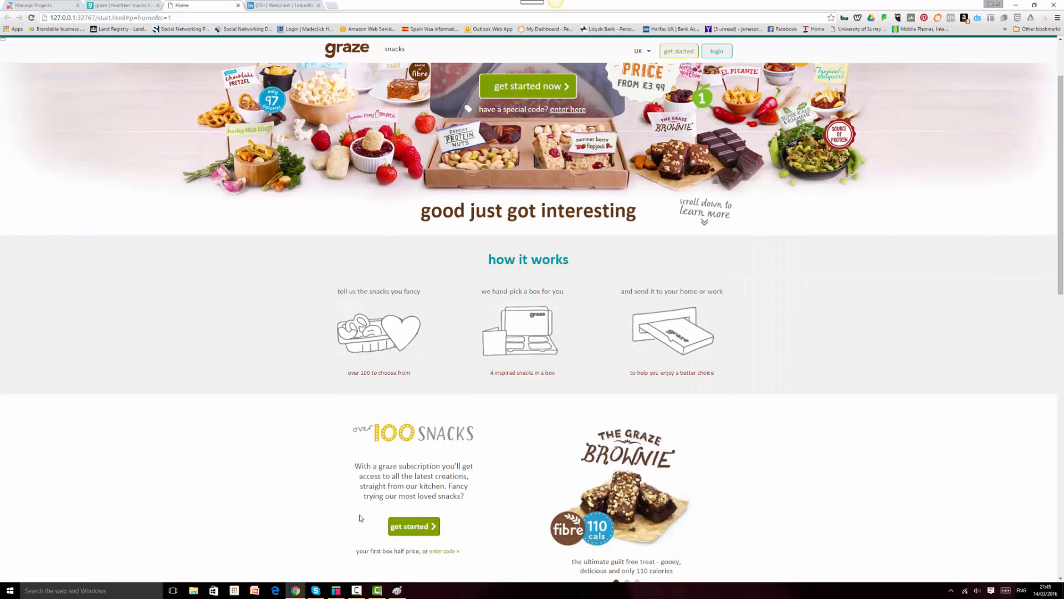
left_click(440, 553)
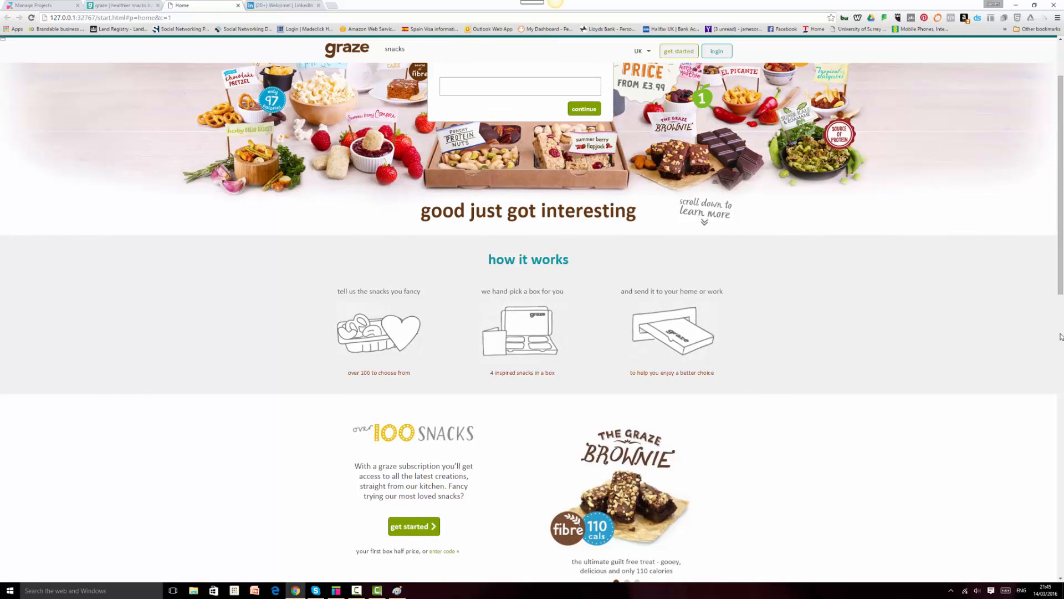
scroll(1060, 337, "up", 2)
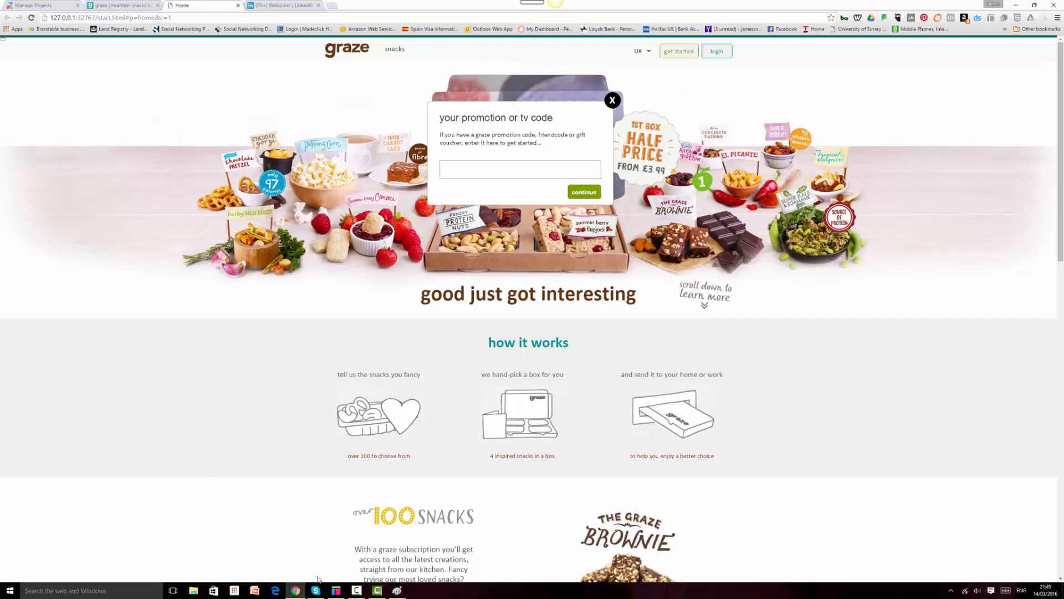
Switch back to Axure and review the OnClick actions of the "over 100 snacks" "enter code" text
left_click(335, 590)
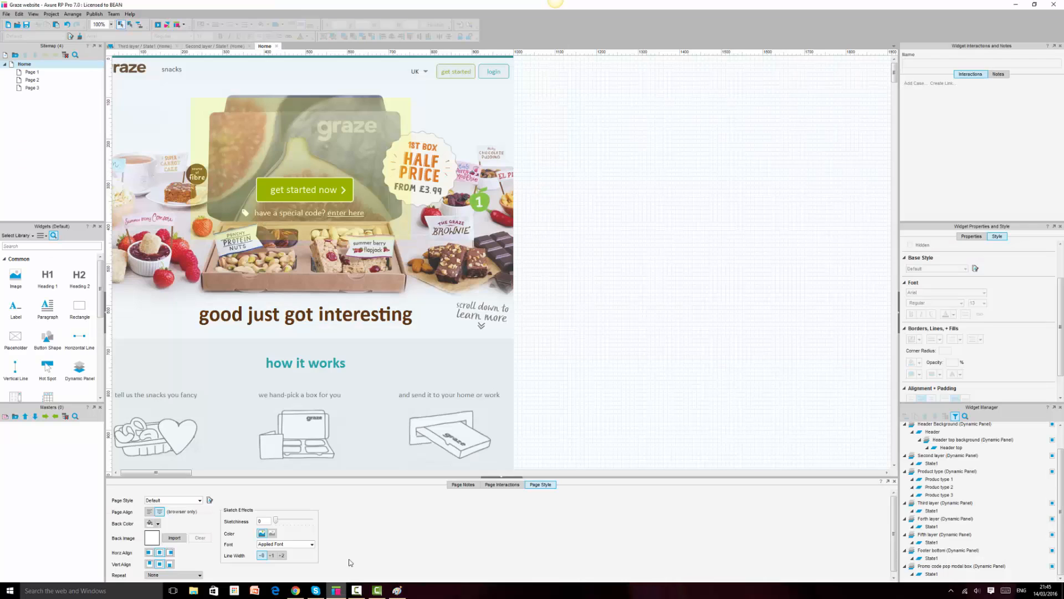
left_click(320, 103)
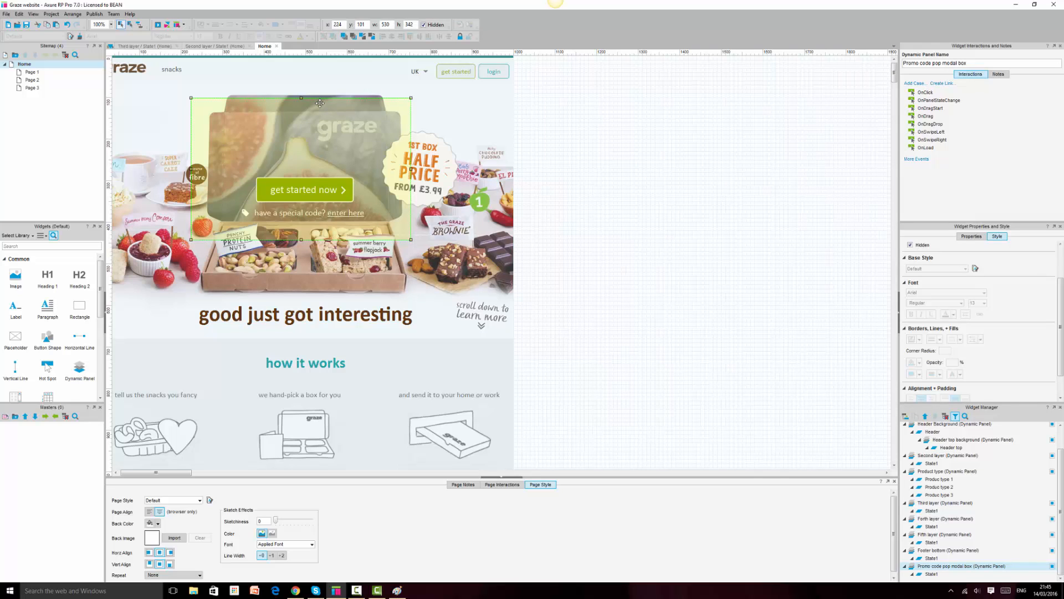
scroll(433, 188, "down", 3)
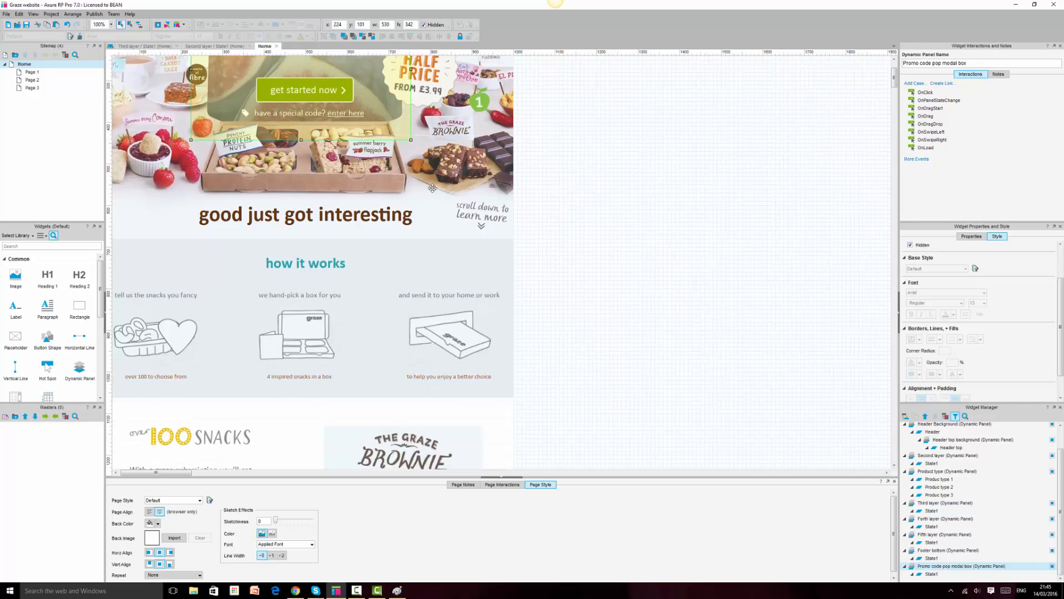
scroll(432, 189, "down", 5)
left_click(221, 380)
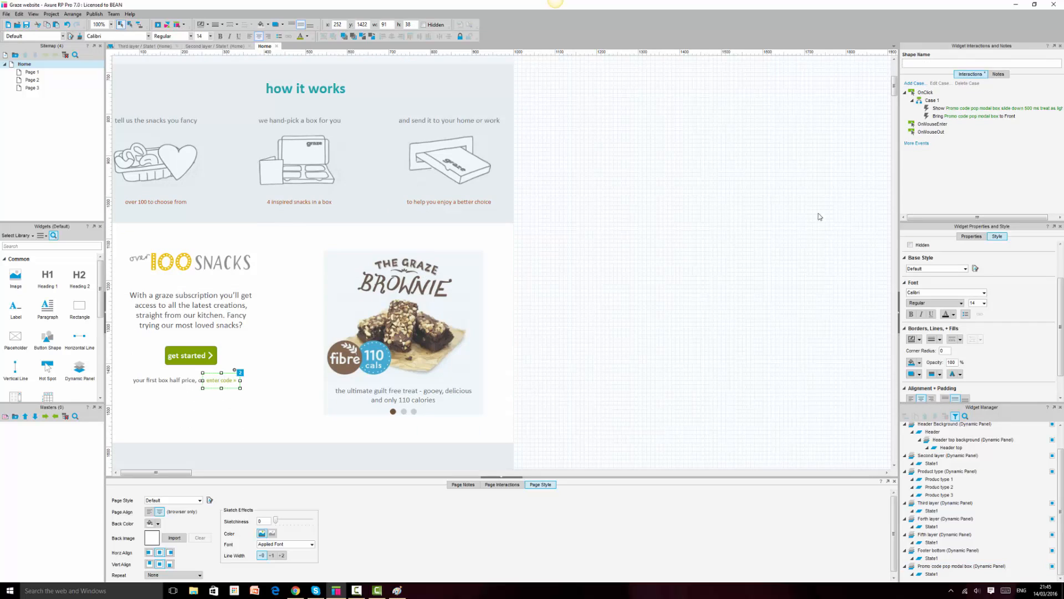
double_click(966, 115)
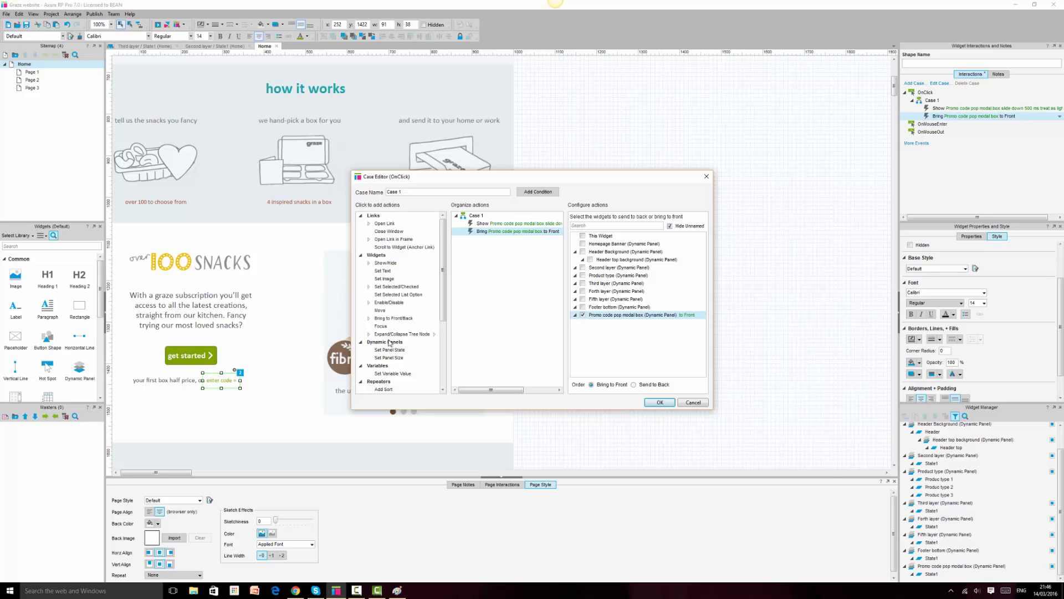
left_click(388, 352)
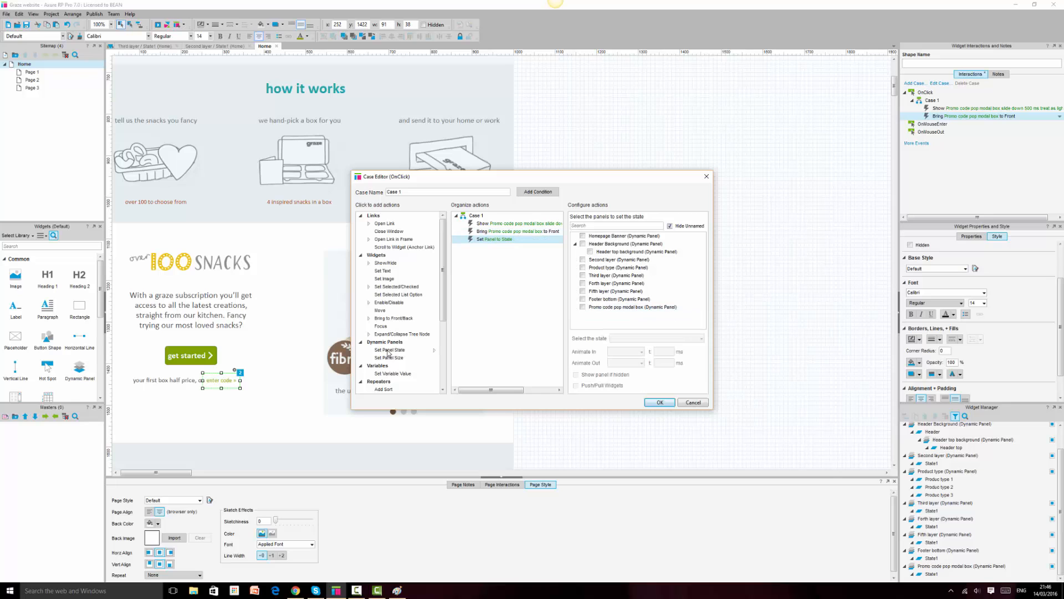
left_click(501, 256)
left_click(500, 240)
left_click(582, 307)
left_click(693, 402)
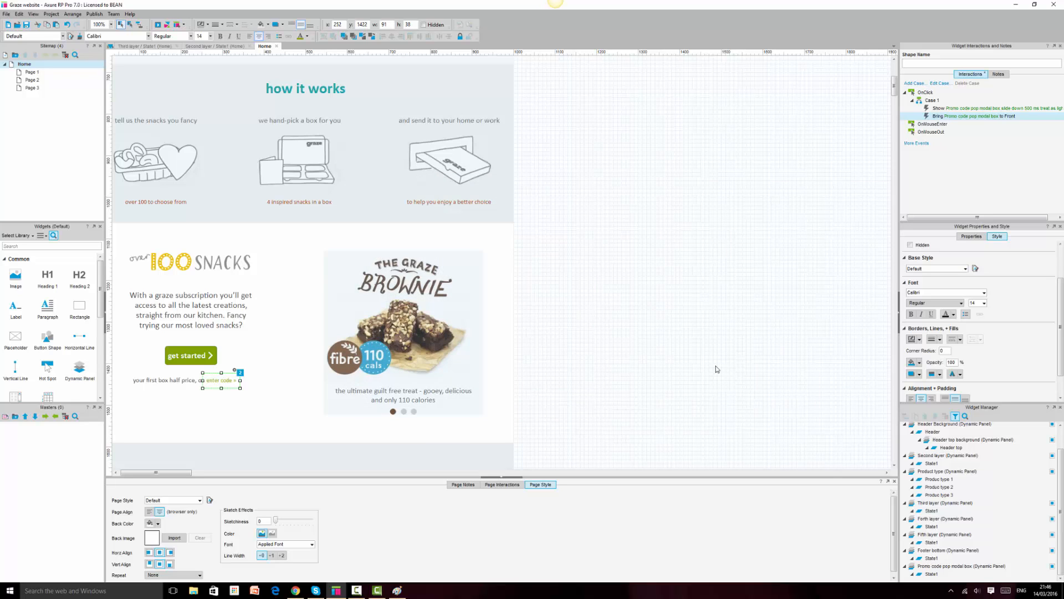
Pin the promo code pop modal box to the browser window with Center and Middle alignment, kept in front
scroll(716, 370, "up", 5)
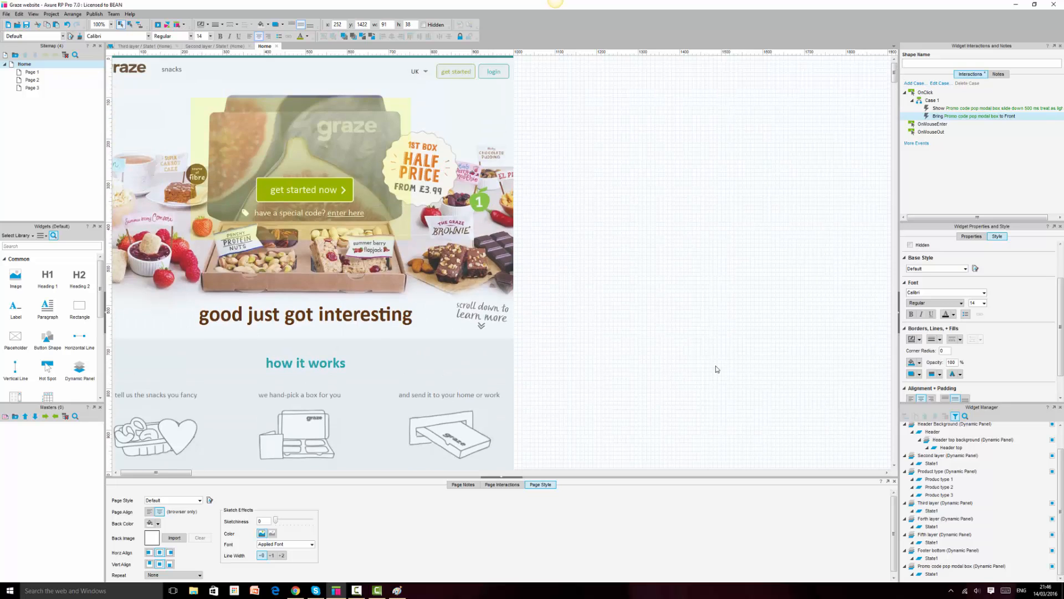
left_click(336, 141)
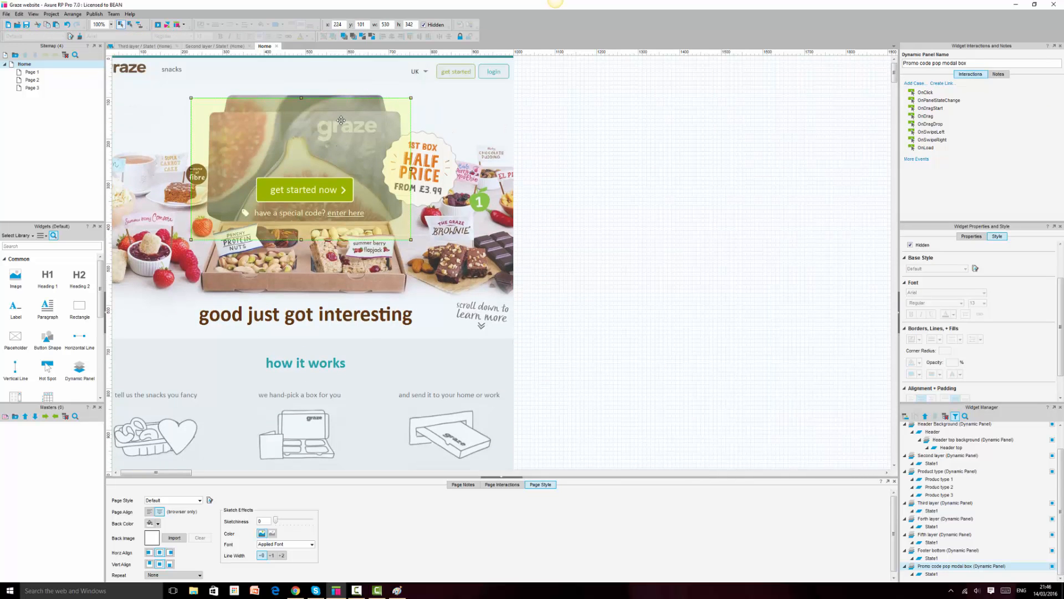
left_click(974, 238)
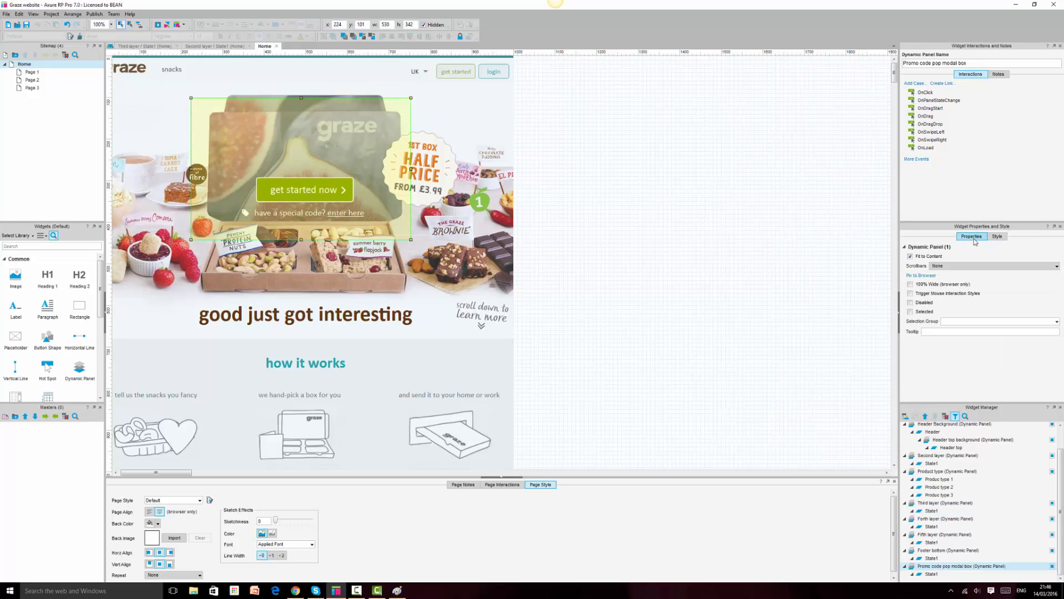
left_click(920, 275)
left_click(474, 246)
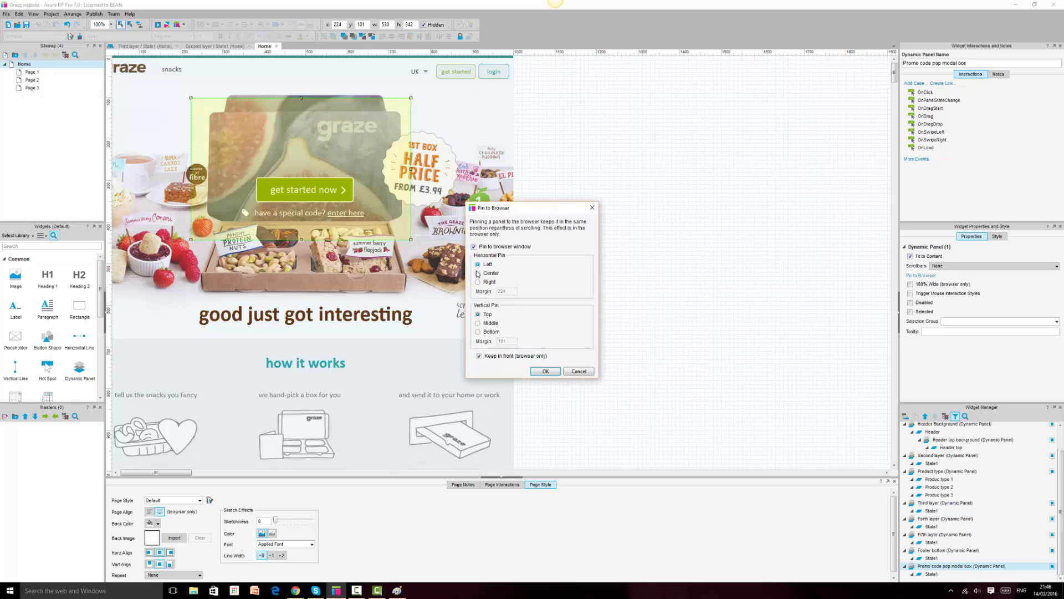
left_click(478, 273)
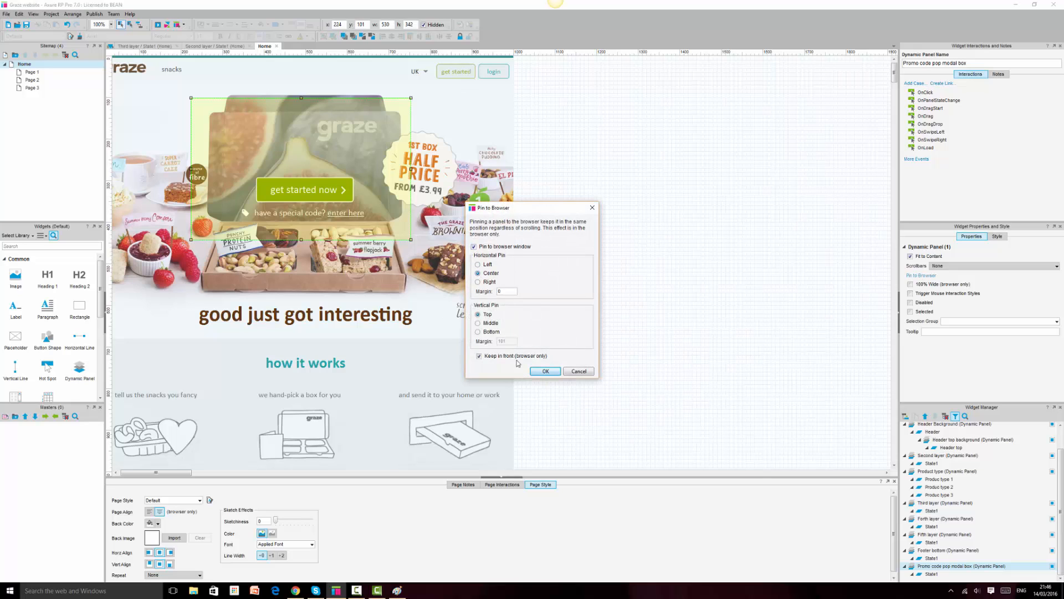
left_click(477, 323)
left_click(546, 372)
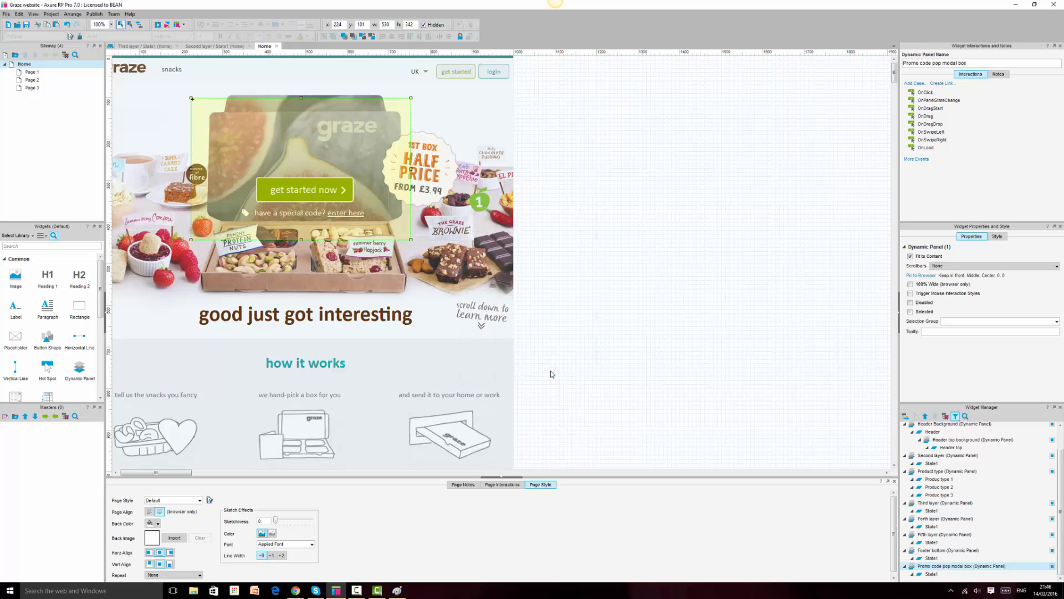
Switch to Chrome and test closing the pop-up with its X and reopening it from the "over 100 snacks" "enter code" text
left_click(296, 591)
left_click(612, 100)
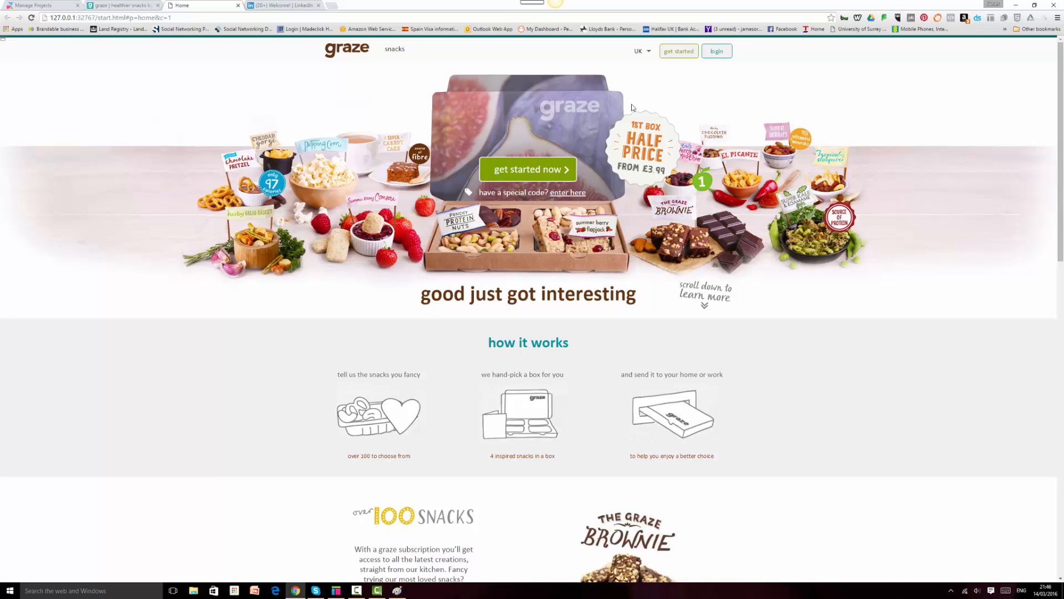
left_click_drag(1061, 100, 1062, 380)
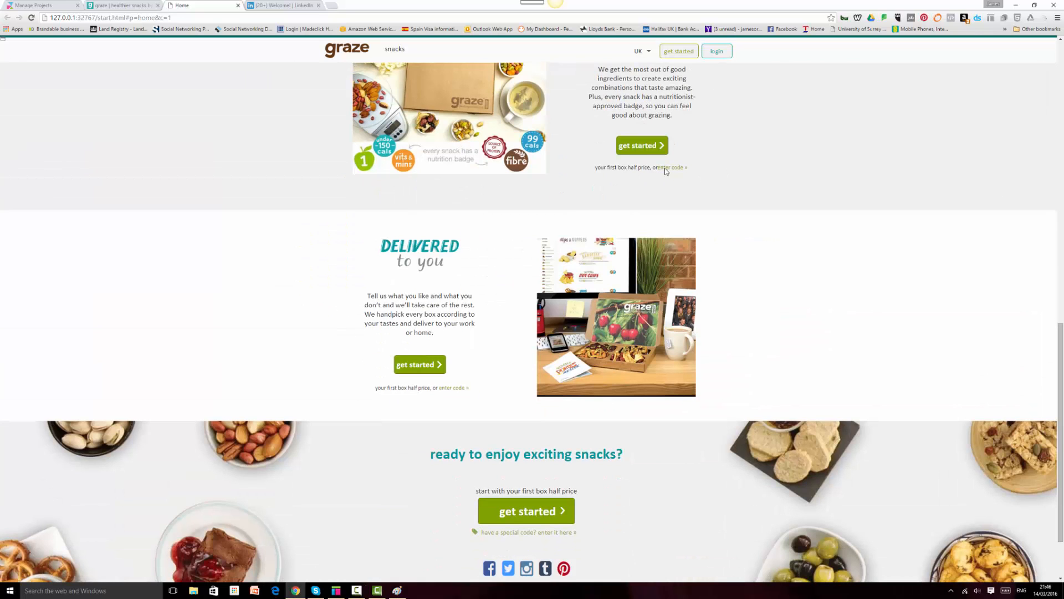
left_click_drag(1060, 332, 1061, 54)
scroll(543, 338, "down", 6)
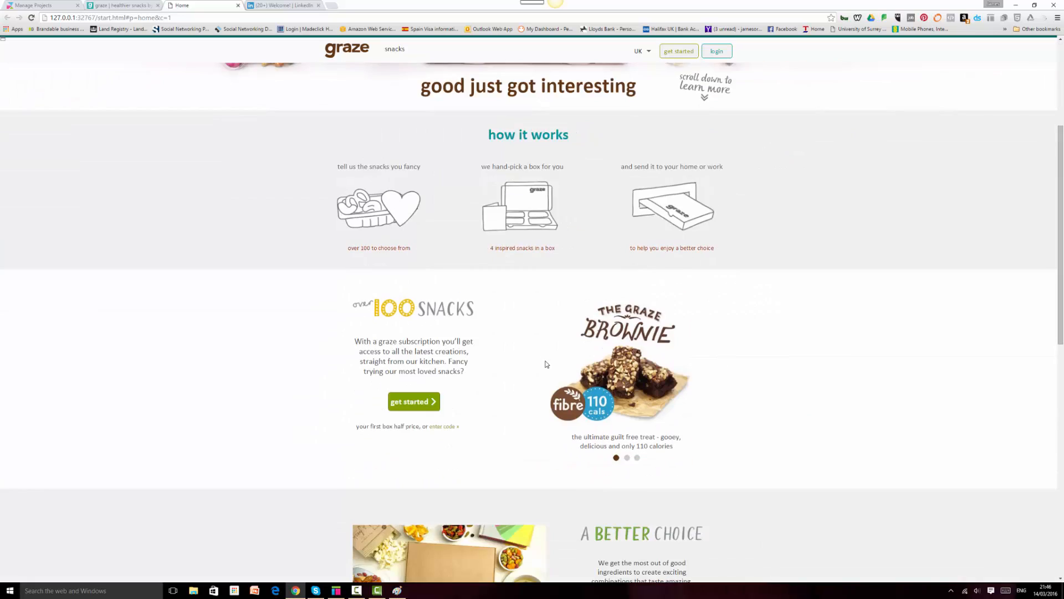
left_click(448, 265)
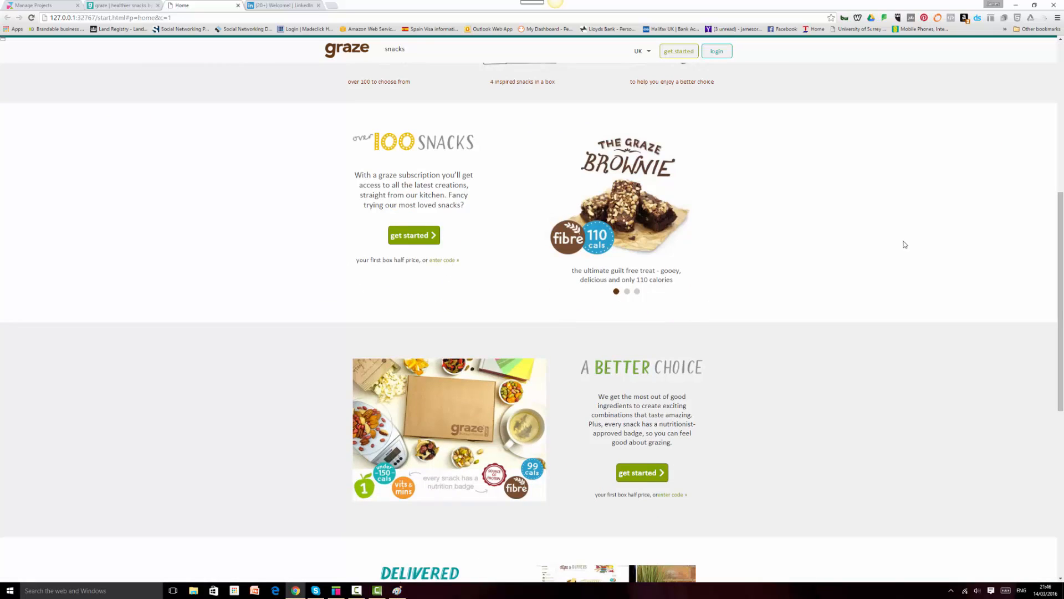
left_click_drag(1061, 222, 1062, 70)
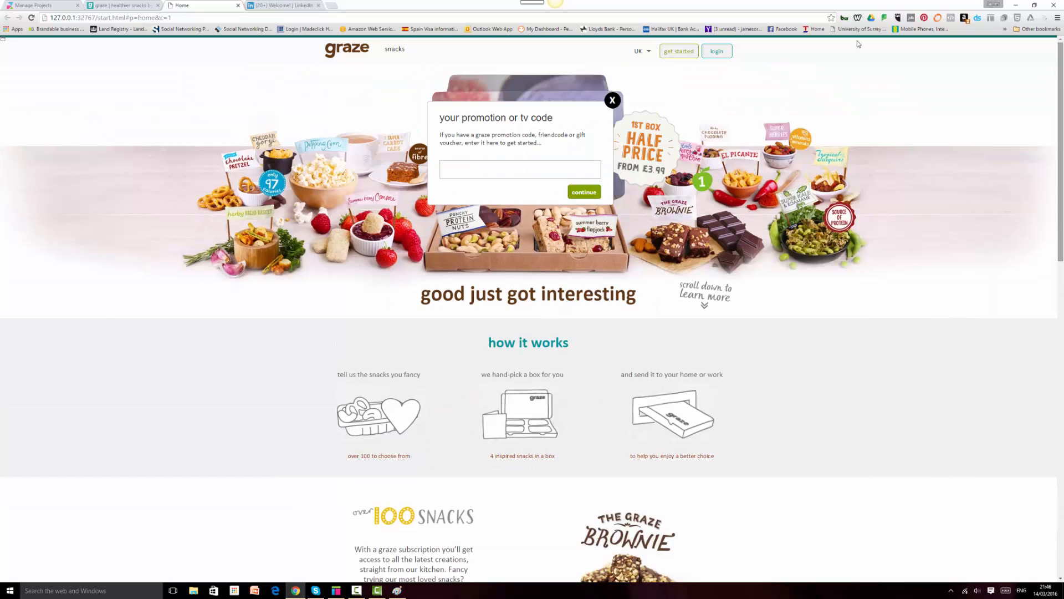
left_click(613, 101)
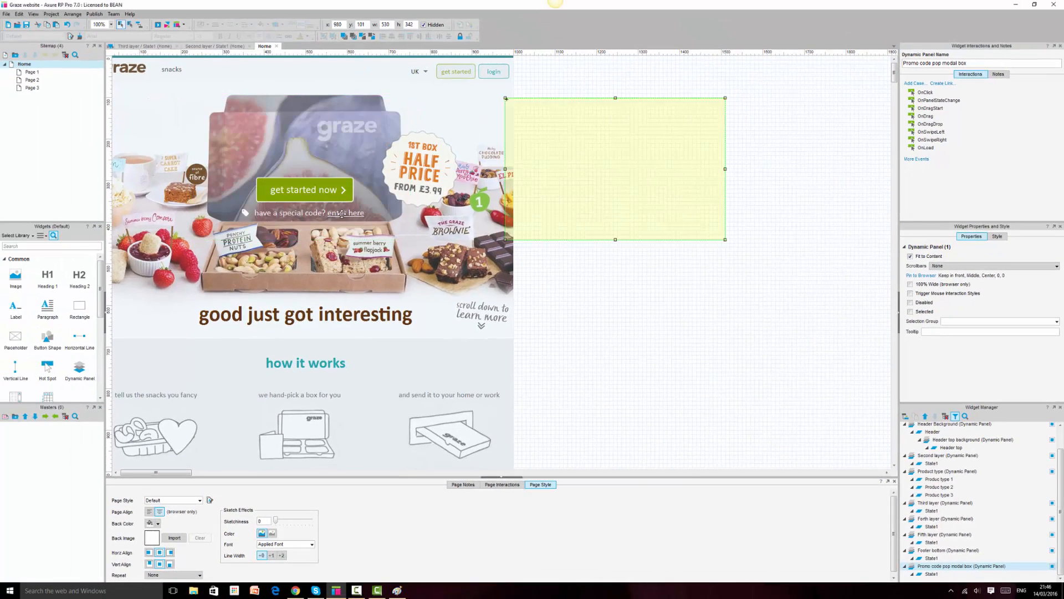
Remove "enter here" from the banner's special code text and narrow that text widget to about 191 px wide
left_click(342, 214)
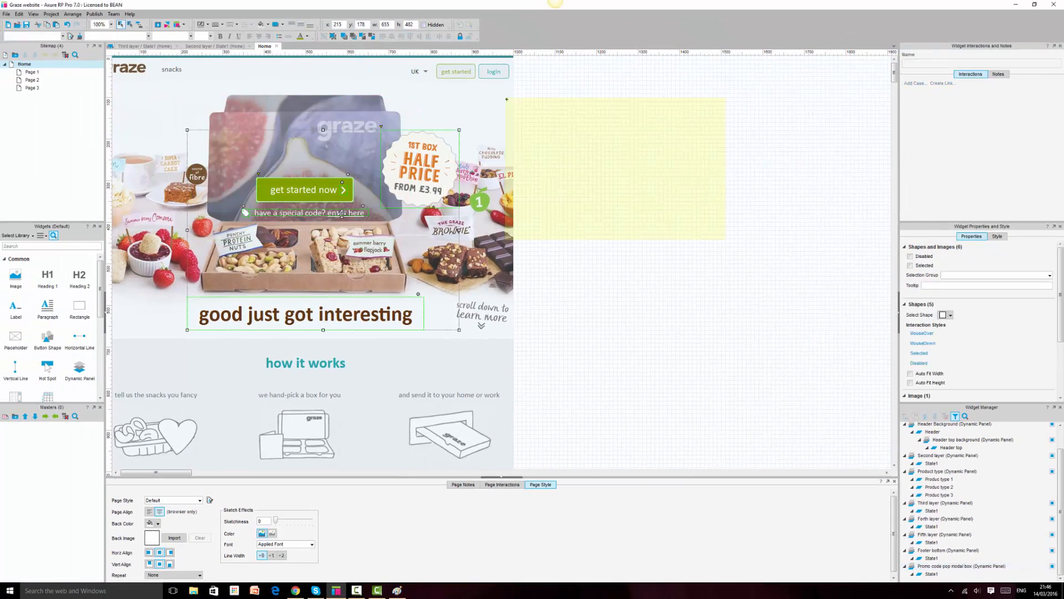
left_click(345, 212)
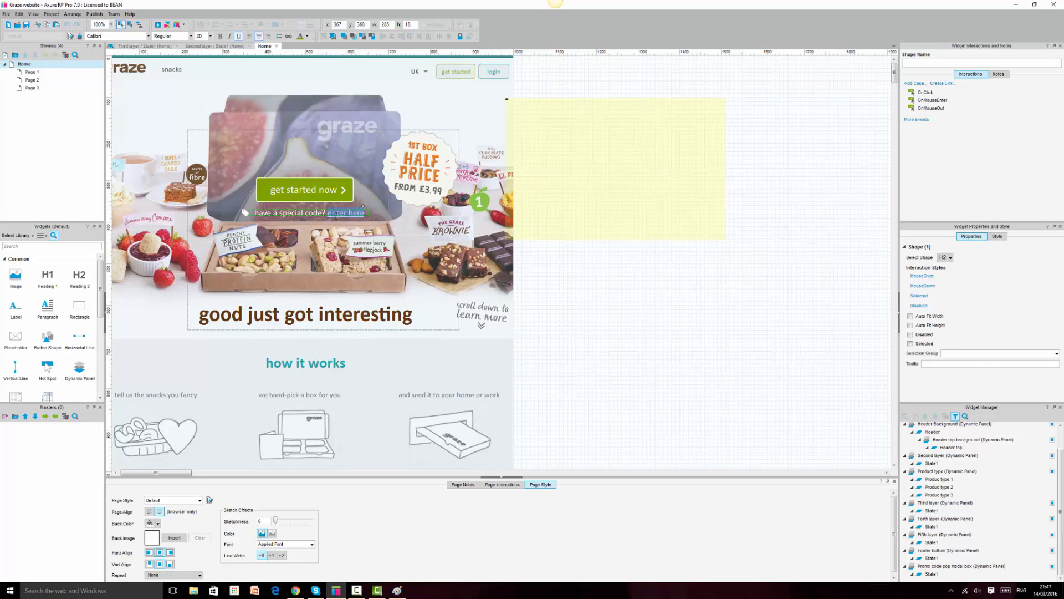
key("Delete")
left_click(338, 212)
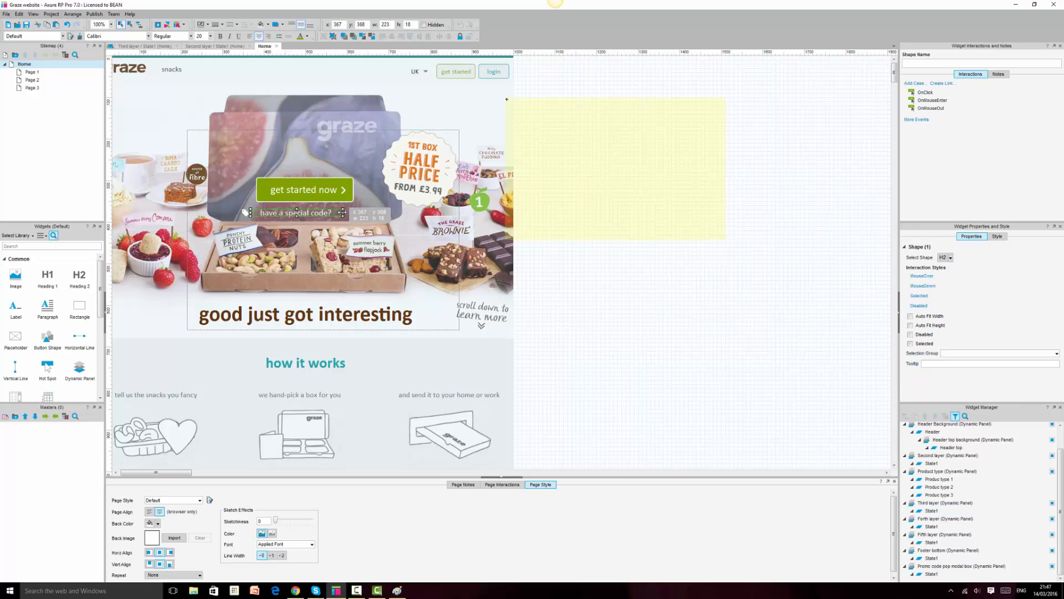
left_click_drag(342, 213, 331, 213)
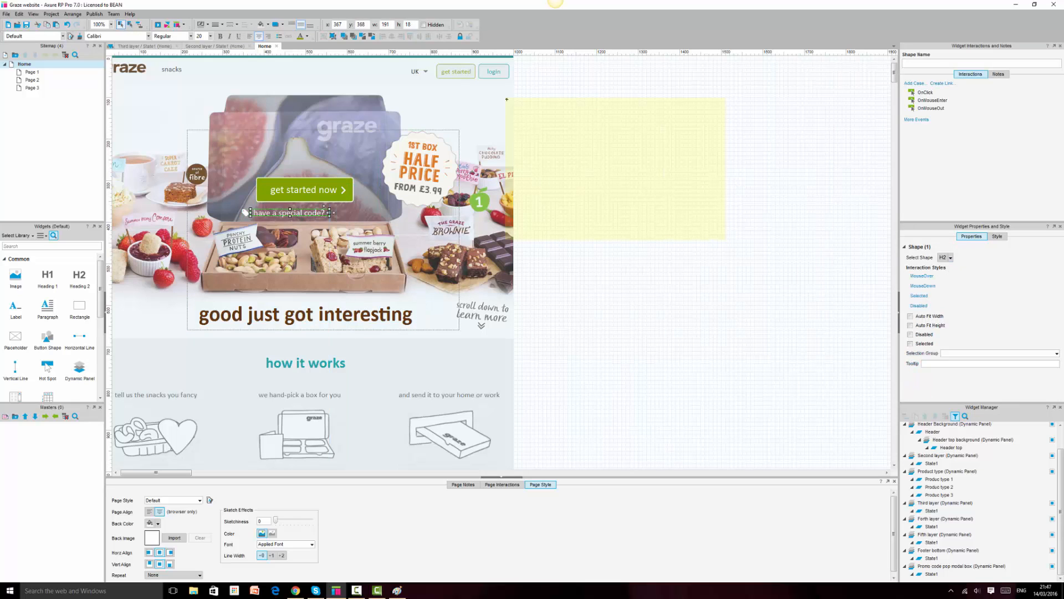
left_click(558, 265)
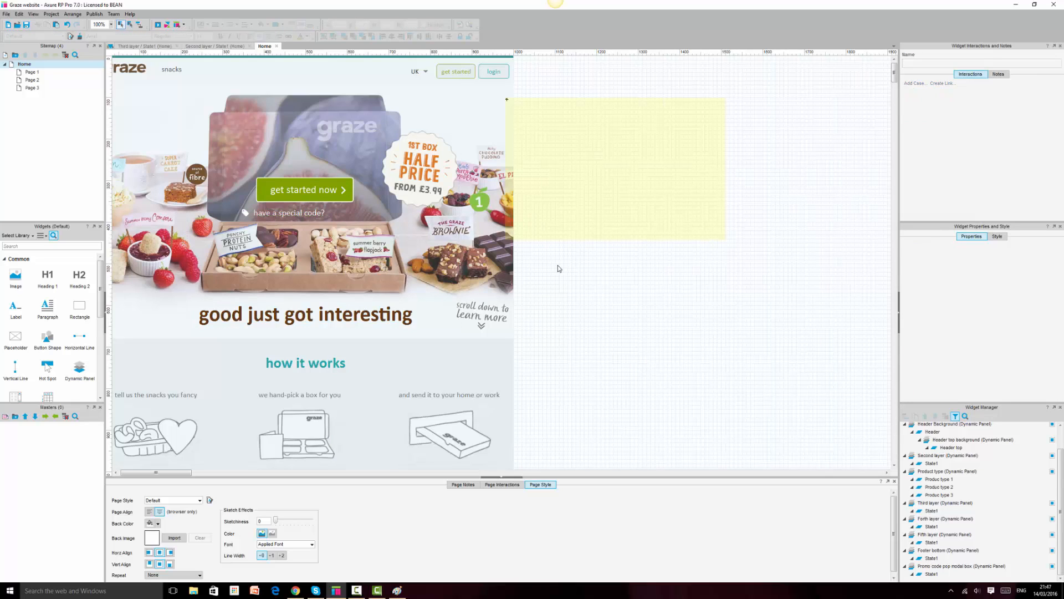
Paste a separate "enter here" text, resize it to about 108 px wide, and align it right after "have a special code?"
key("ctrl+v")
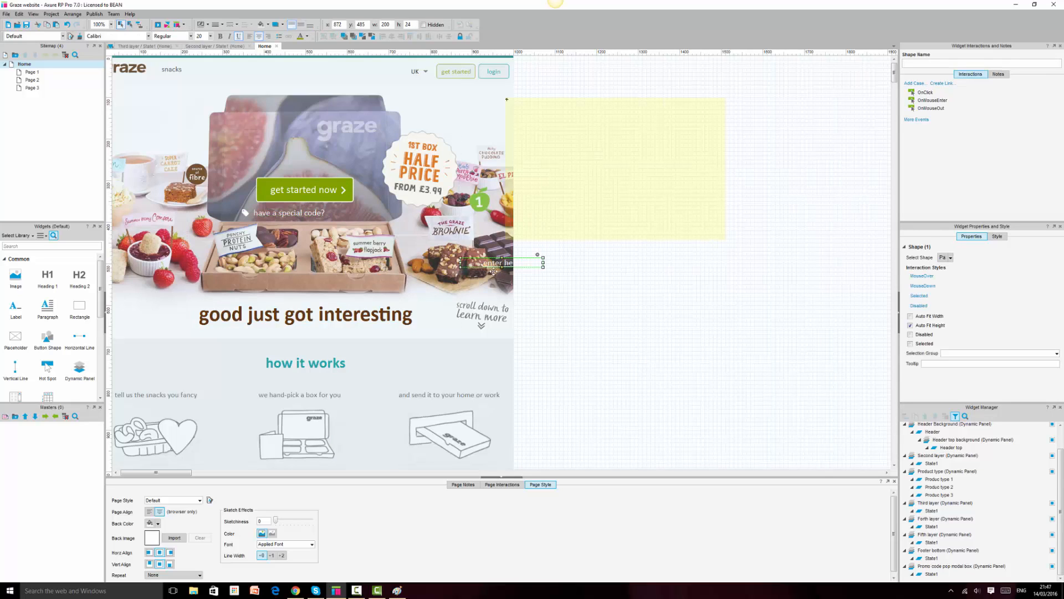
left_click_drag(543, 262, 353, 218)
key("Up")
key("Up")
key("Up")
key("Up")
key("Up")
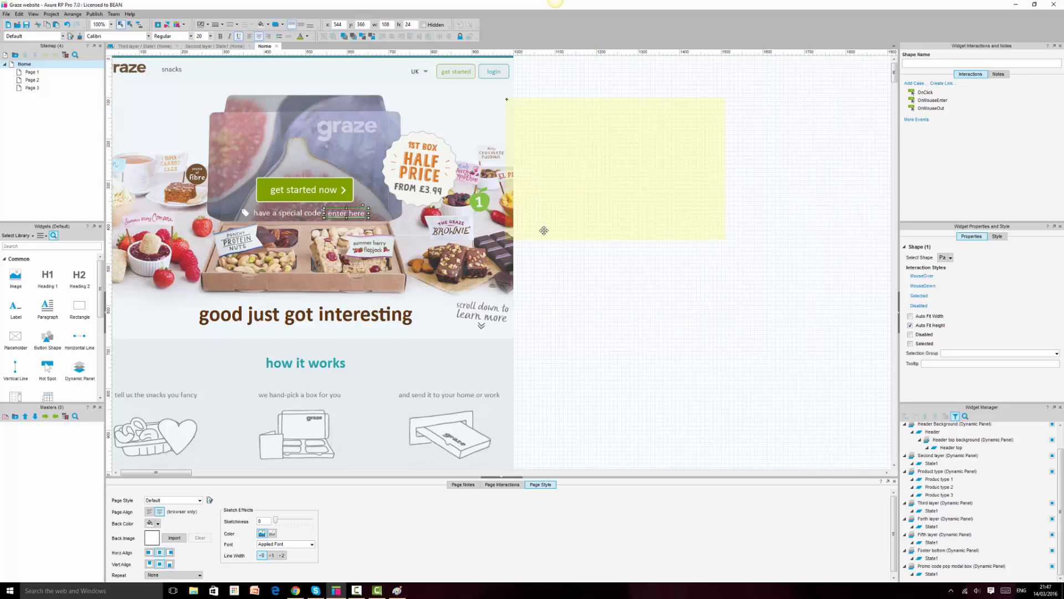
key("Left")
key("Left")
key("Left")
key("Left")
left_click(651, 282)
Copy both OnClick actions from the "over 100 snacks" "enter code" text to the OnClick event of the banner's "enter here" text
scroll(607, 353, "down", 5)
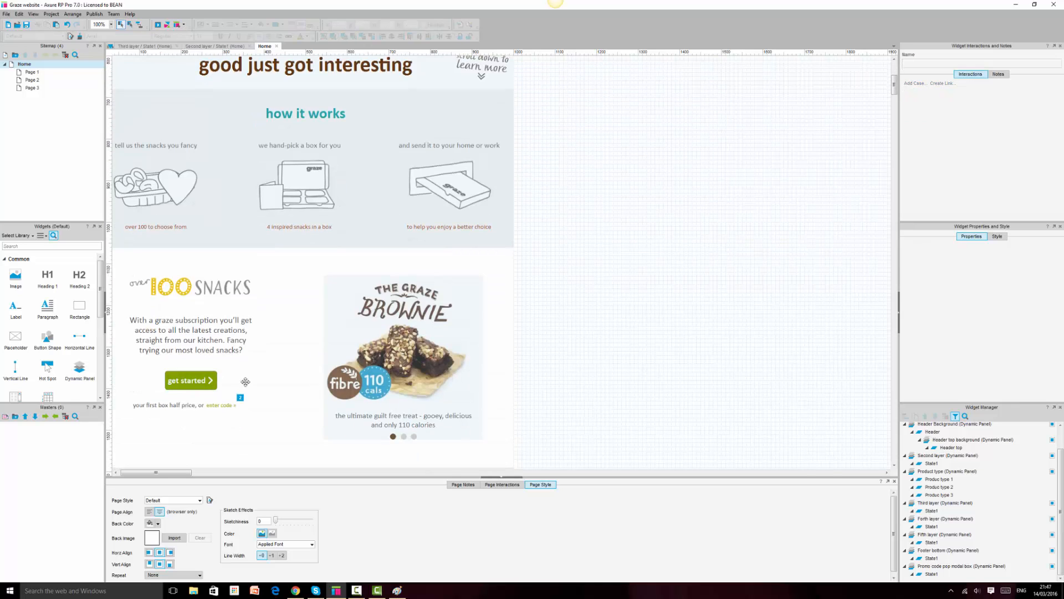
left_click(221, 405)
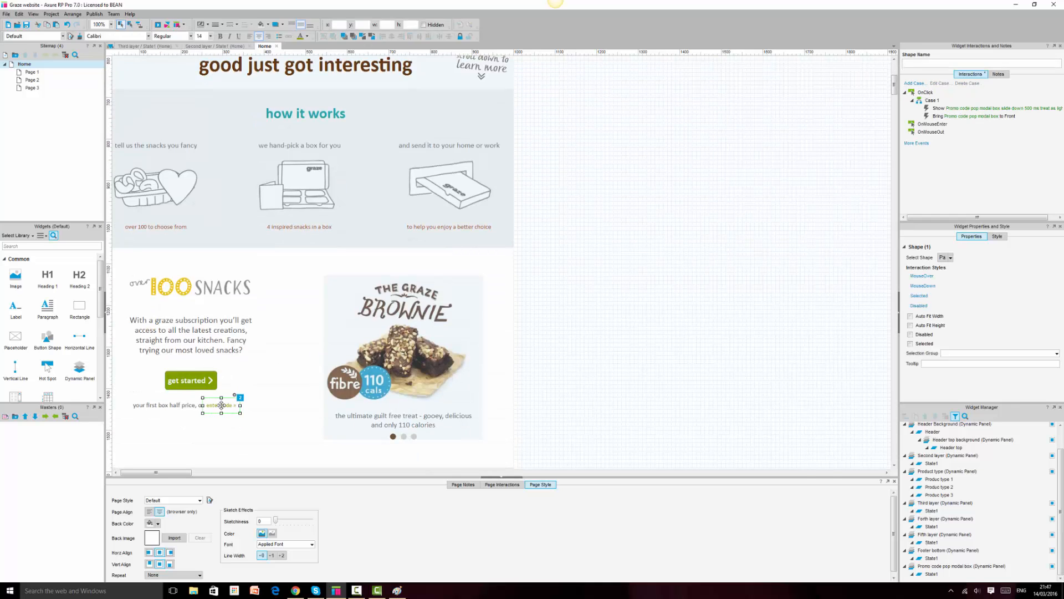
left_click(943, 109)
key("shift+Down")
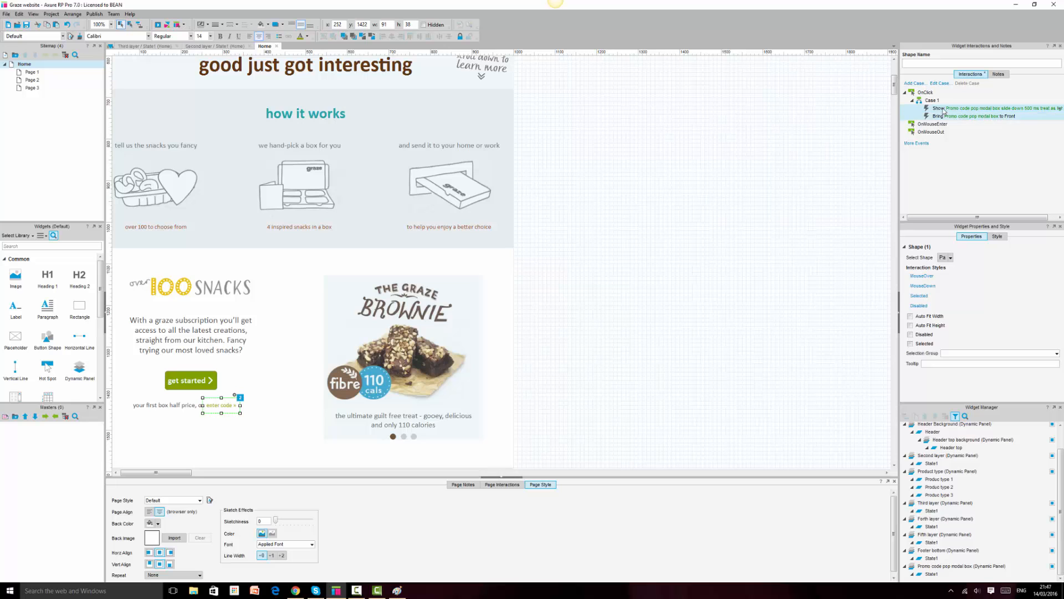
scroll(605, 289, "up", 5)
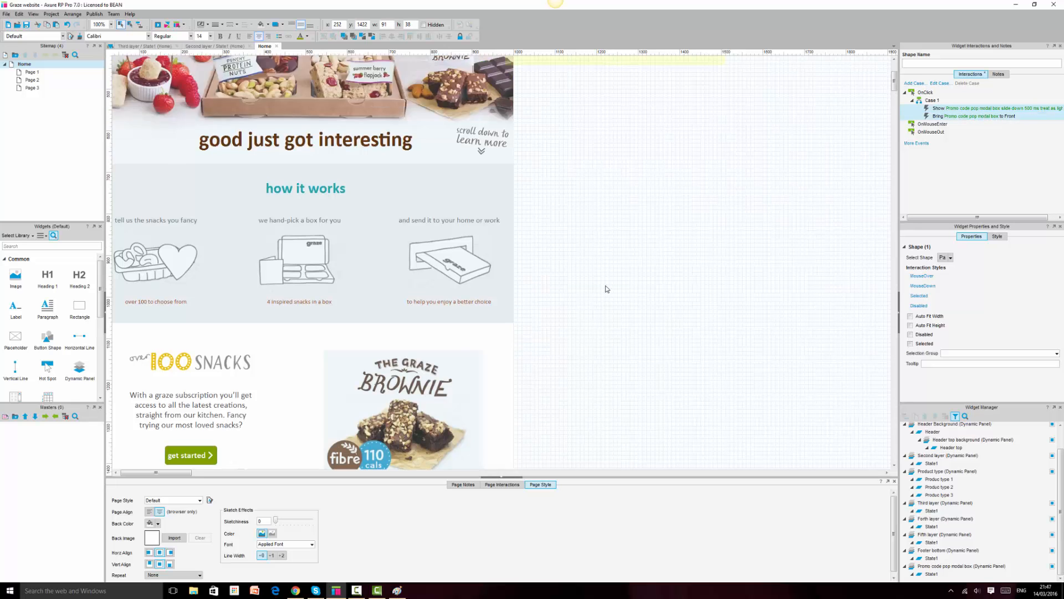
left_click(348, 218)
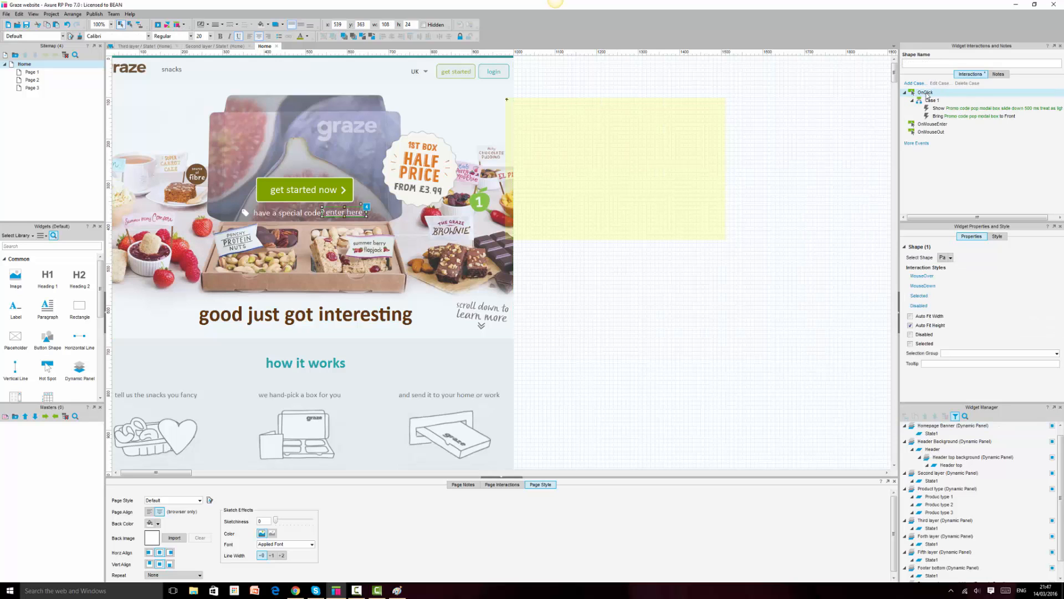
left_click(869, 191)
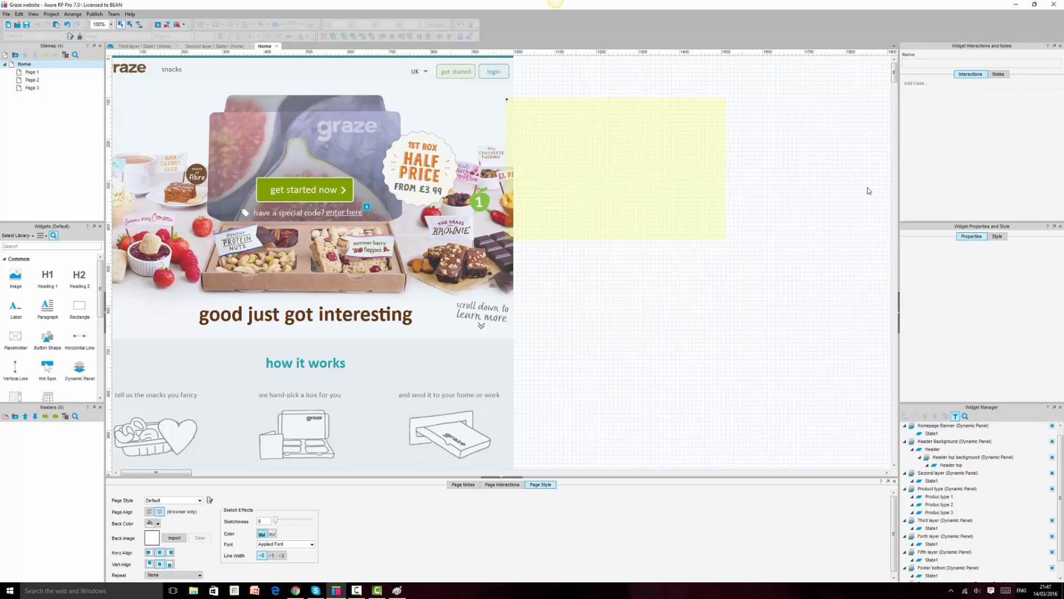
Move the promo code pop modal box from beside the page onto the banner, over the graze box
left_click(617, 164)
left_click_drag(646, 157, 338, 171)
left_click(667, 244)
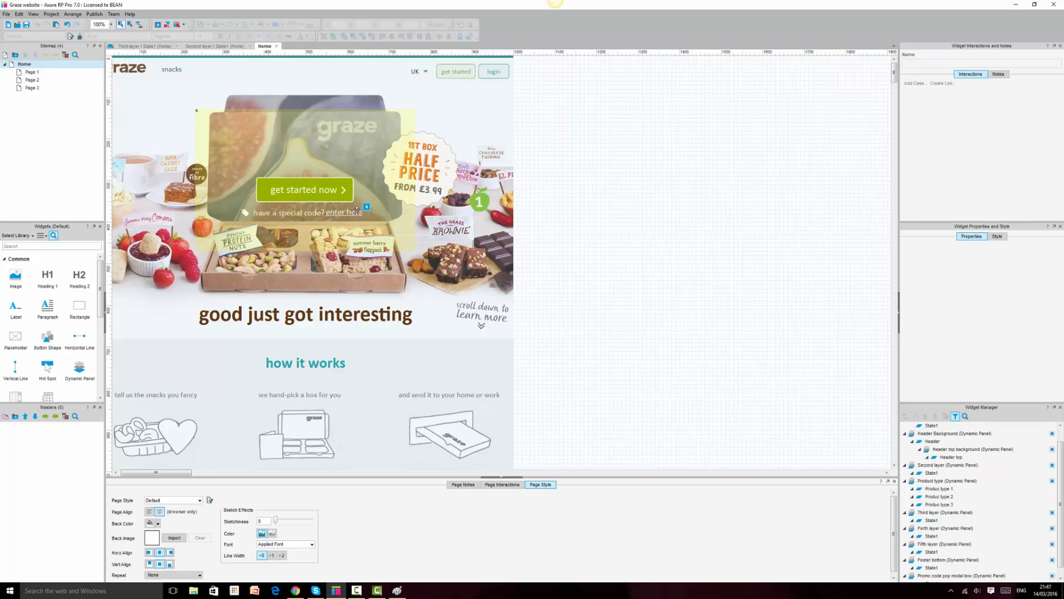
left_click(356, 212)
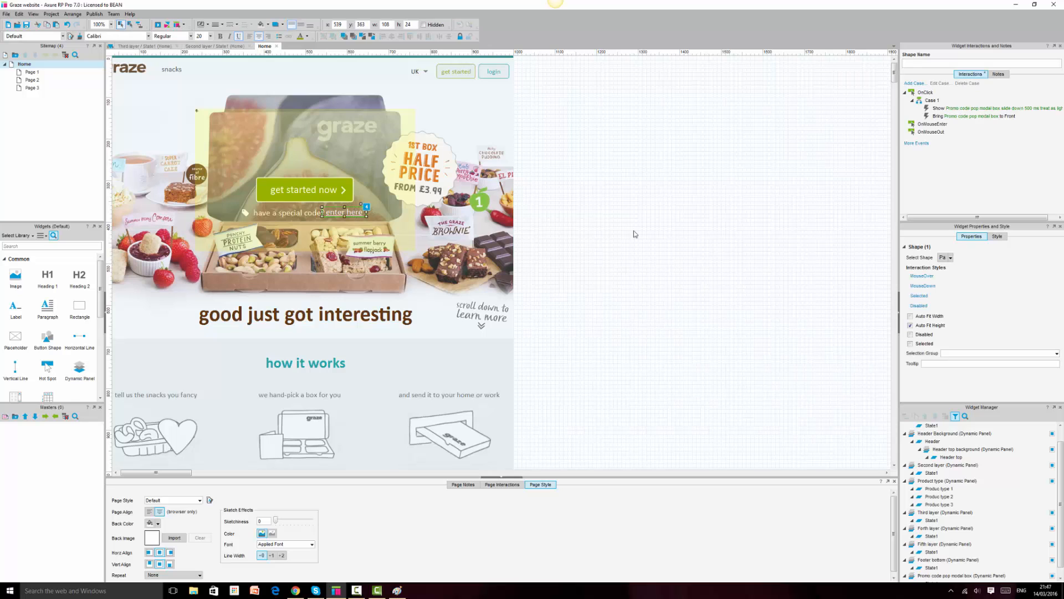
left_click(586, 177)
Switch to Chrome, reload the prototype homepage, and test opening the pop-up from the banner's "enter here" text and closing it
left_click(295, 590)
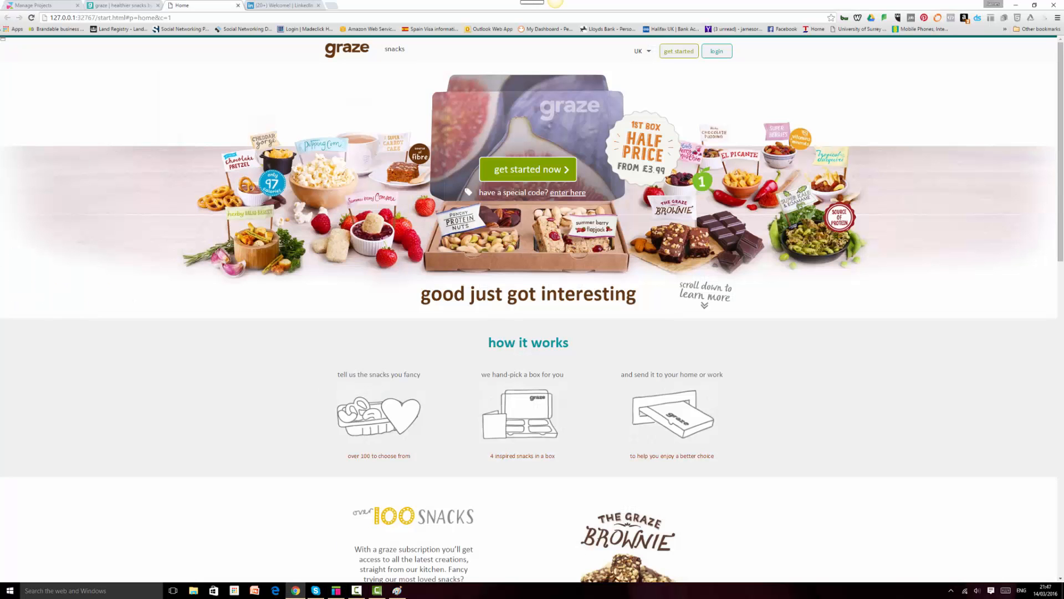
left_click(31, 17)
left_click(566, 193)
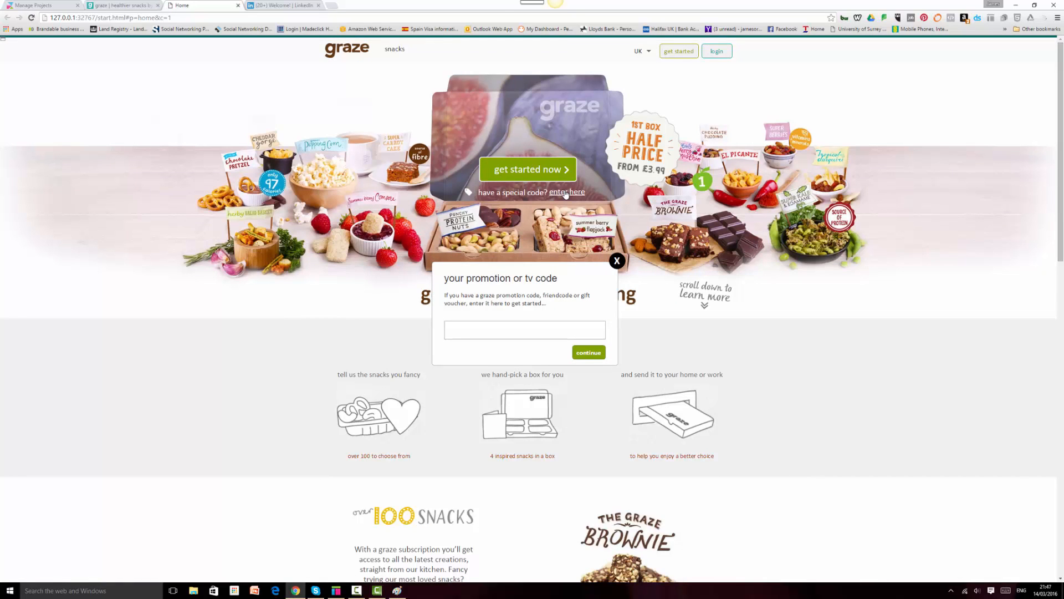
left_click(617, 261)
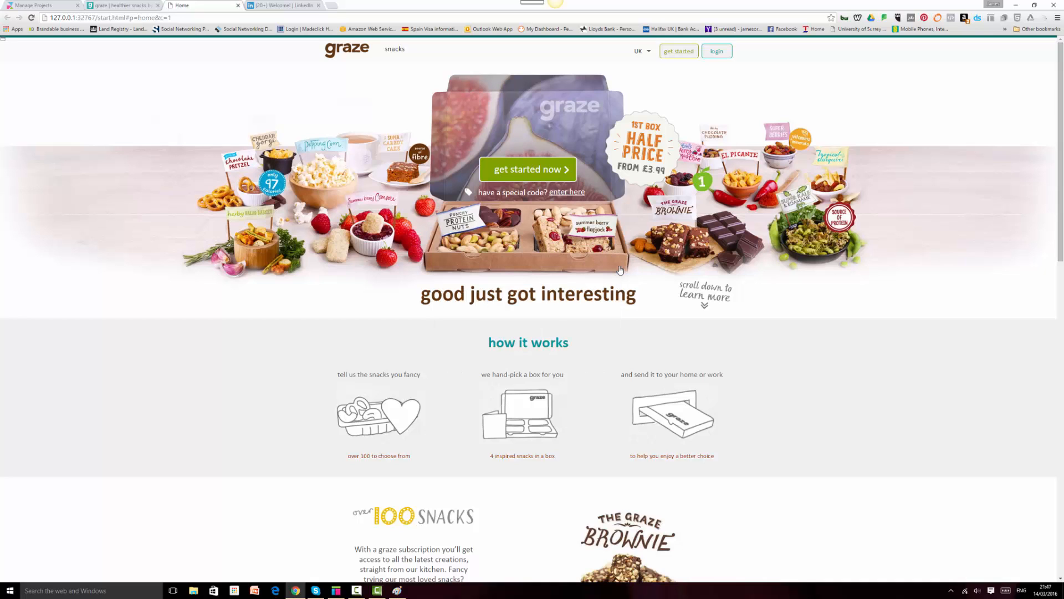
Test opening and closing the pop-up from the "enter code" texts in the "over 100 snacks", "a better choice" and "delivered to you" sections
scroll(620, 270, "down", 4)
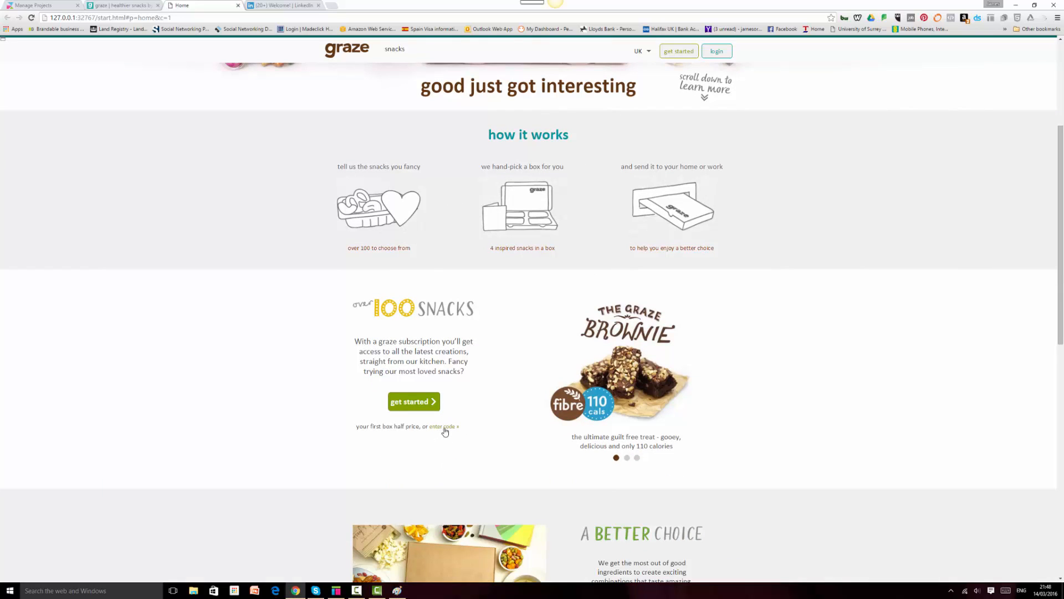
left_click(447, 427)
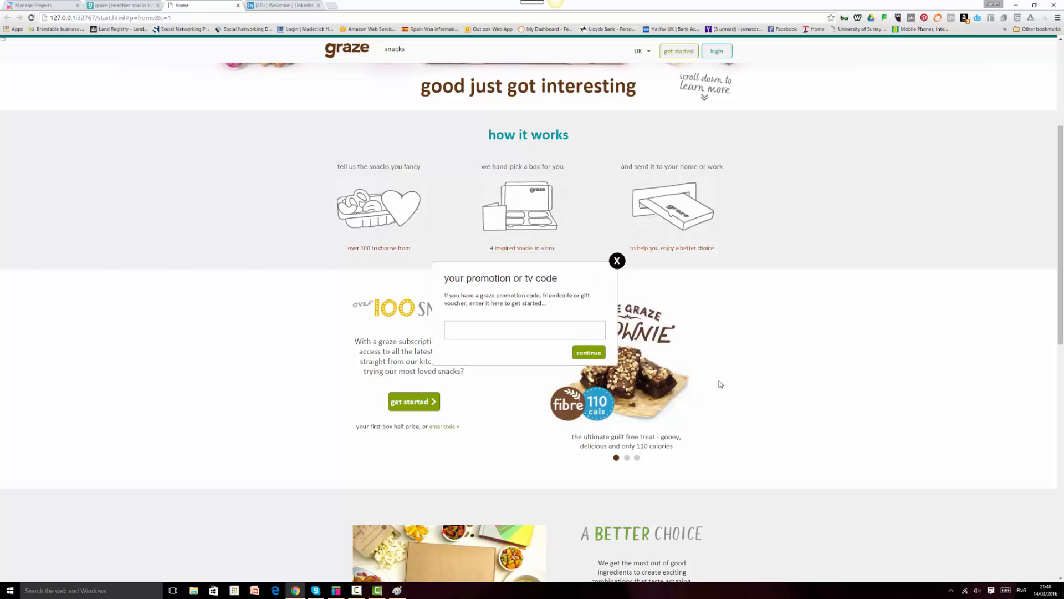
left_click(620, 263)
scroll(746, 286, "down", 7)
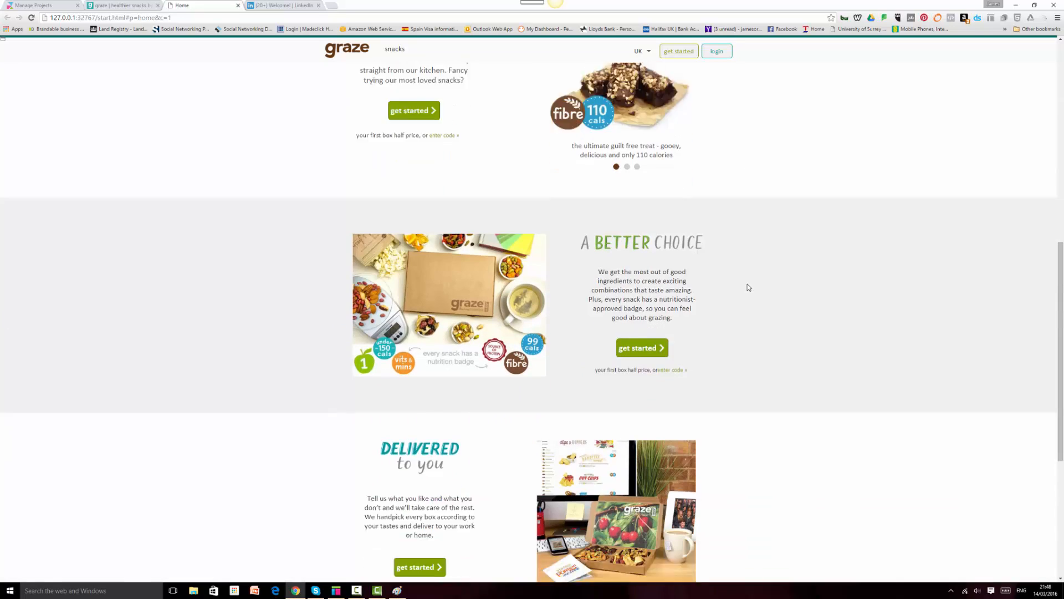
left_click(668, 289)
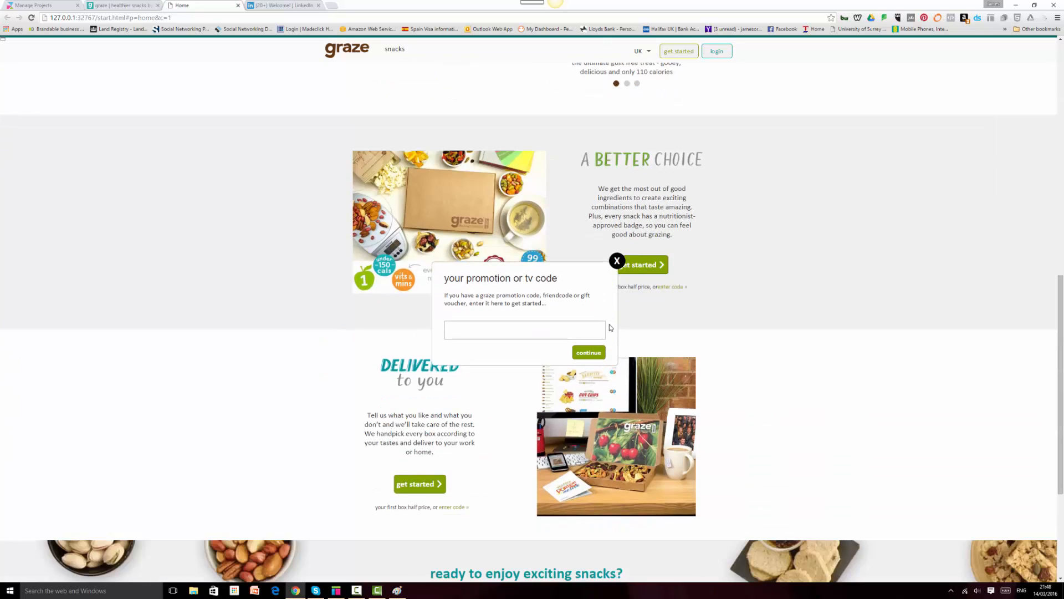
left_click(614, 263)
scroll(465, 466, "down", 4)
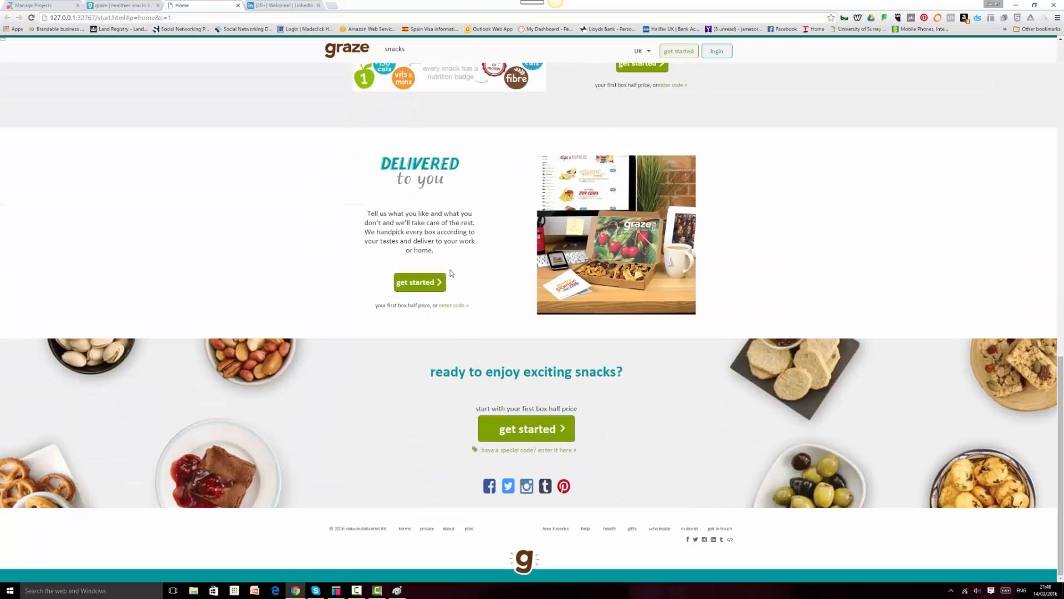
left_click(453, 306)
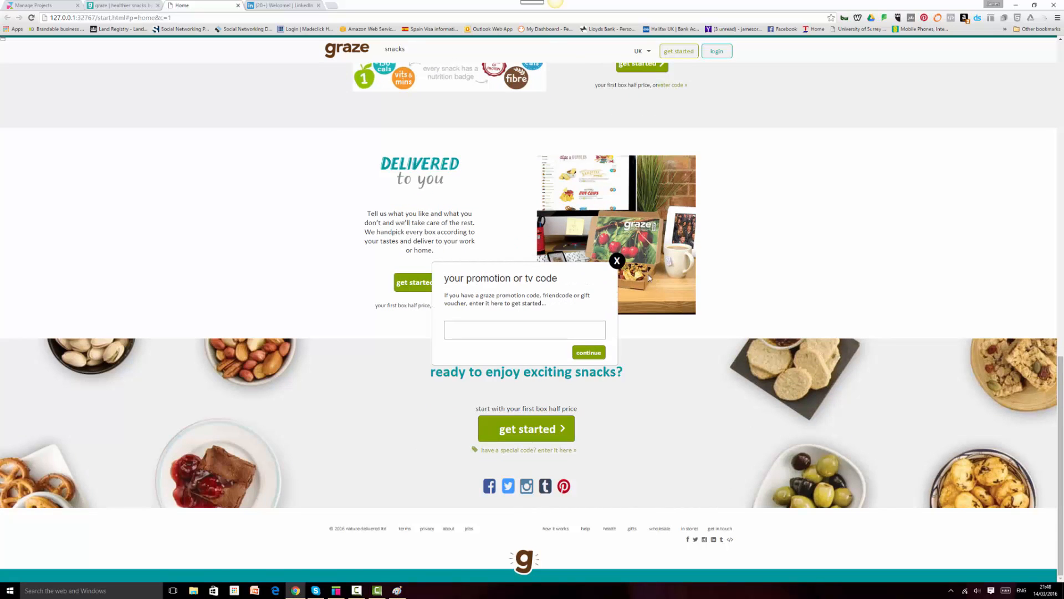
left_click(617, 262)
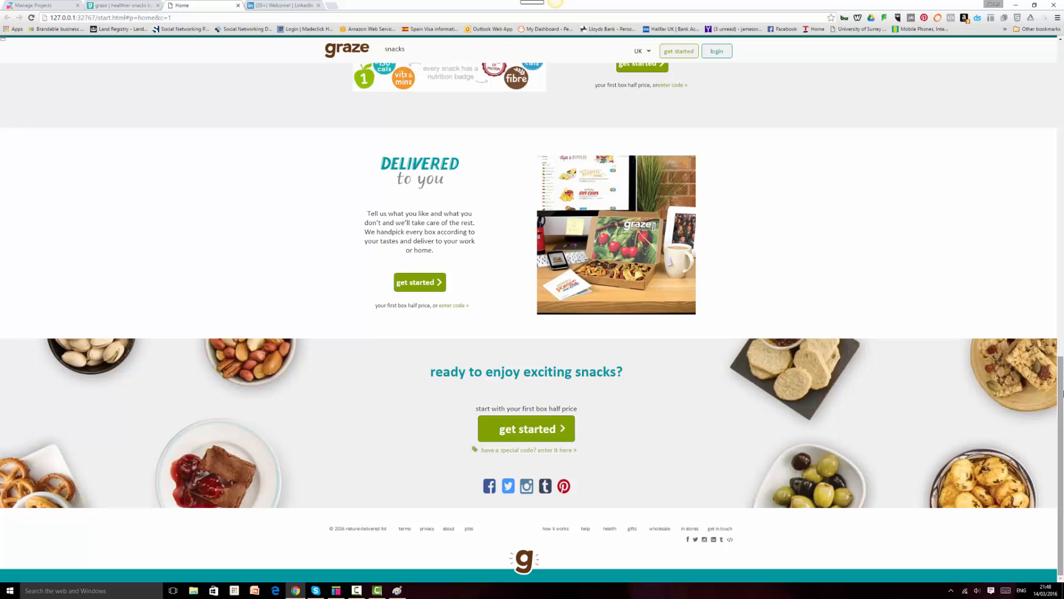
left_click_drag(1061, 423, 1061, 108)
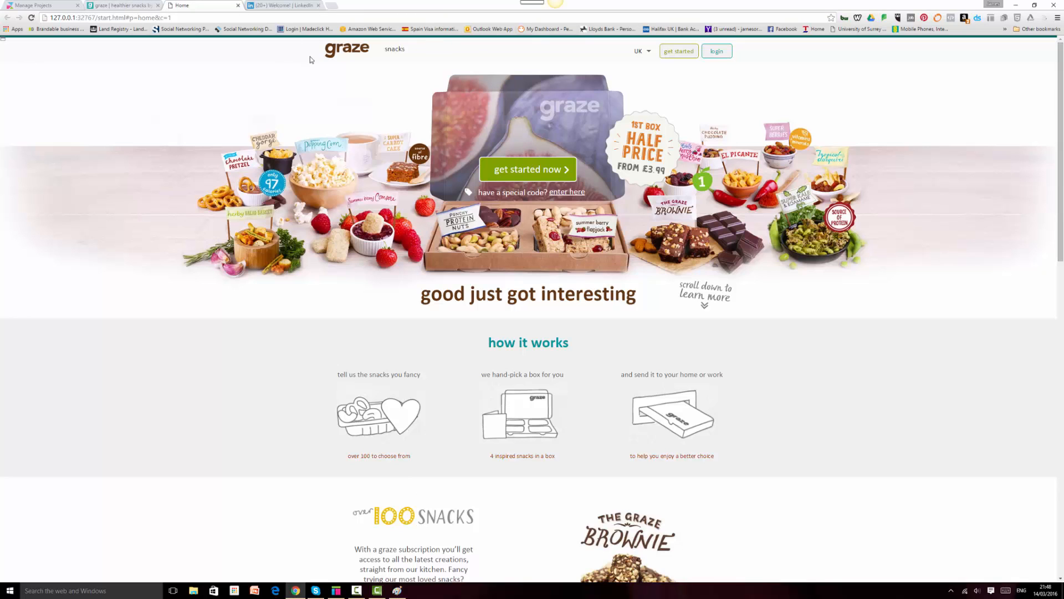
Review the live graze homepage from its banner down to the footer for comparison with the prototype
left_click(116, 5)
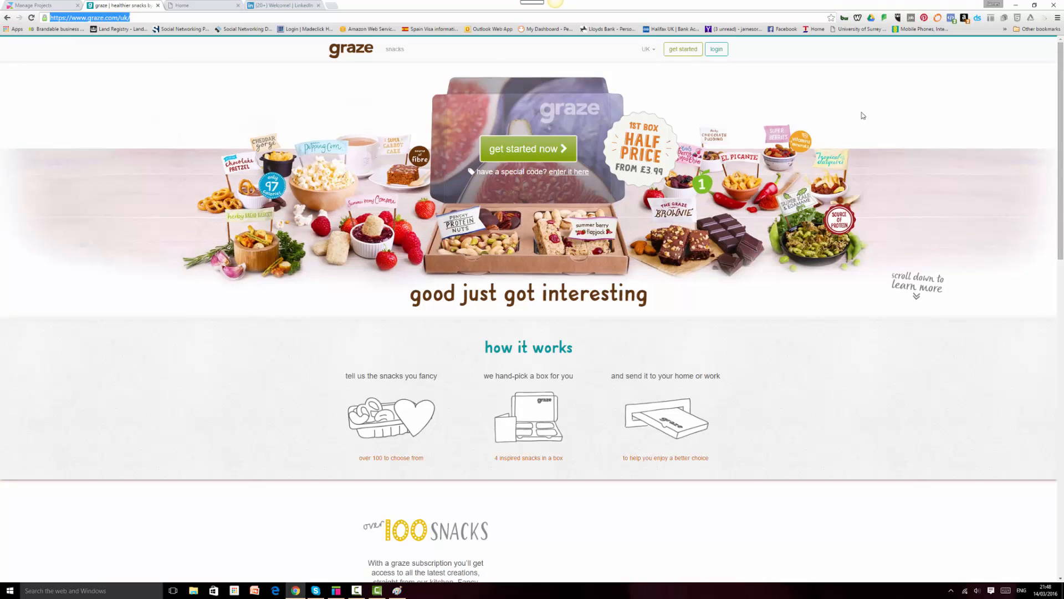
left_click_drag(1062, 86, 1062, 400)
left_click_drag(1062, 462, 1062, 150)
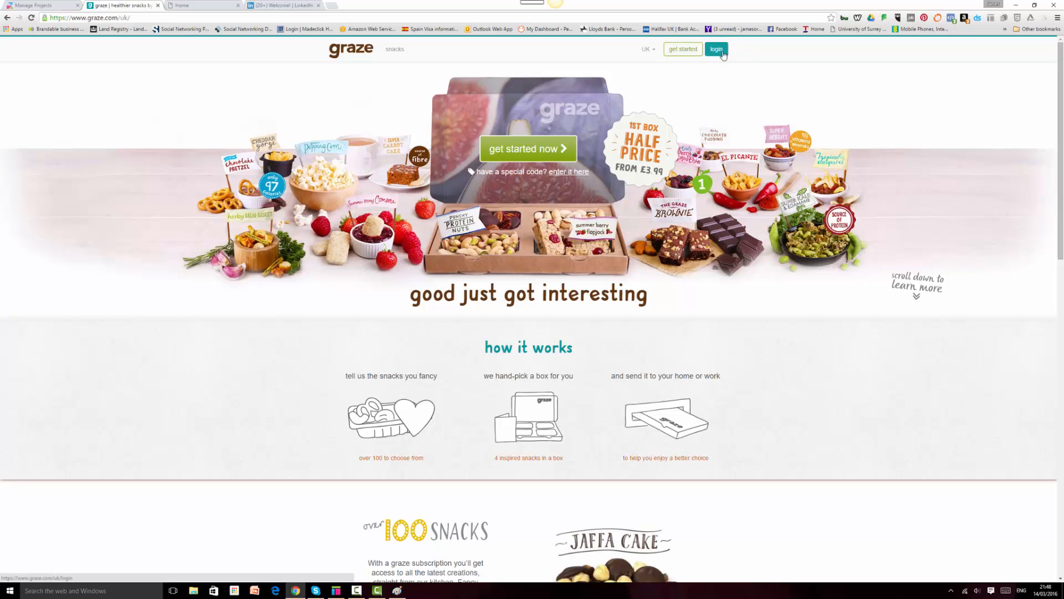
Return to the prototype and retest the pop-up from the "a better choice" and "delivered to you" "enter code" texts
left_click(200, 5)
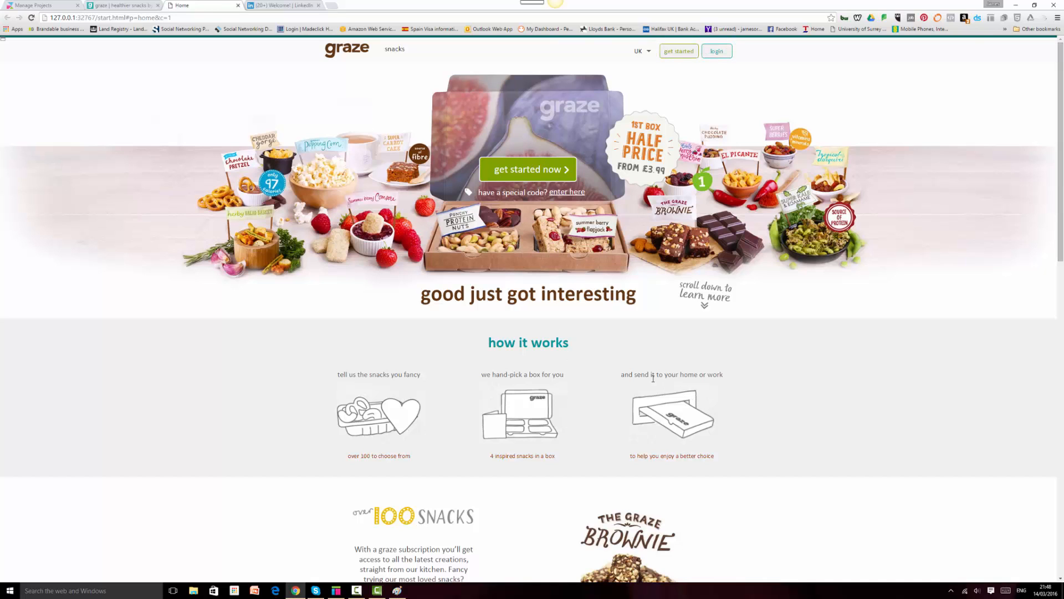
scroll(653, 378, "down", 6)
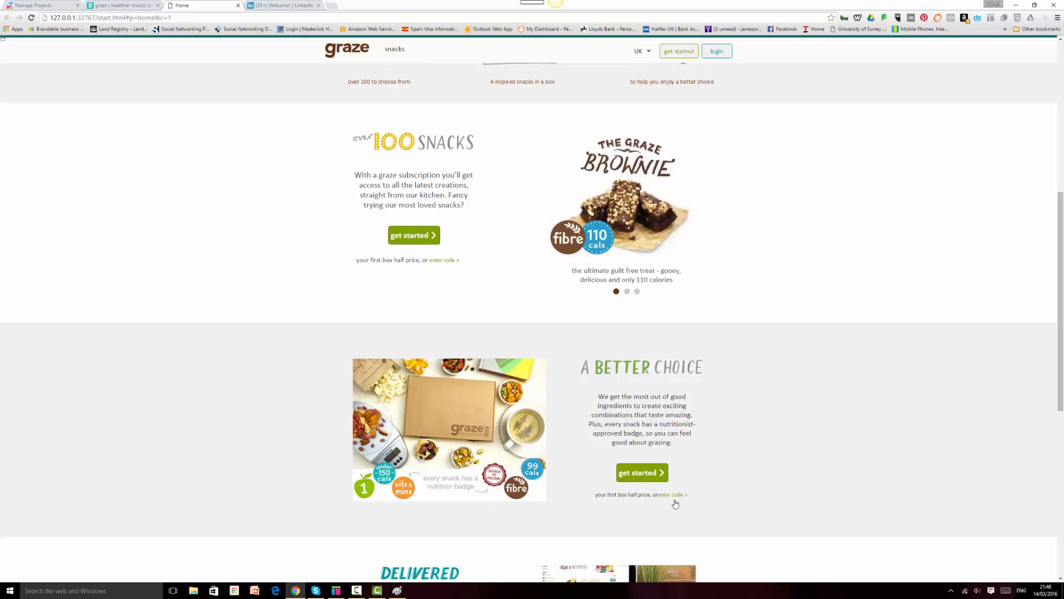
scroll(676, 499, "down", 2)
scroll(676, 499, "down", 1)
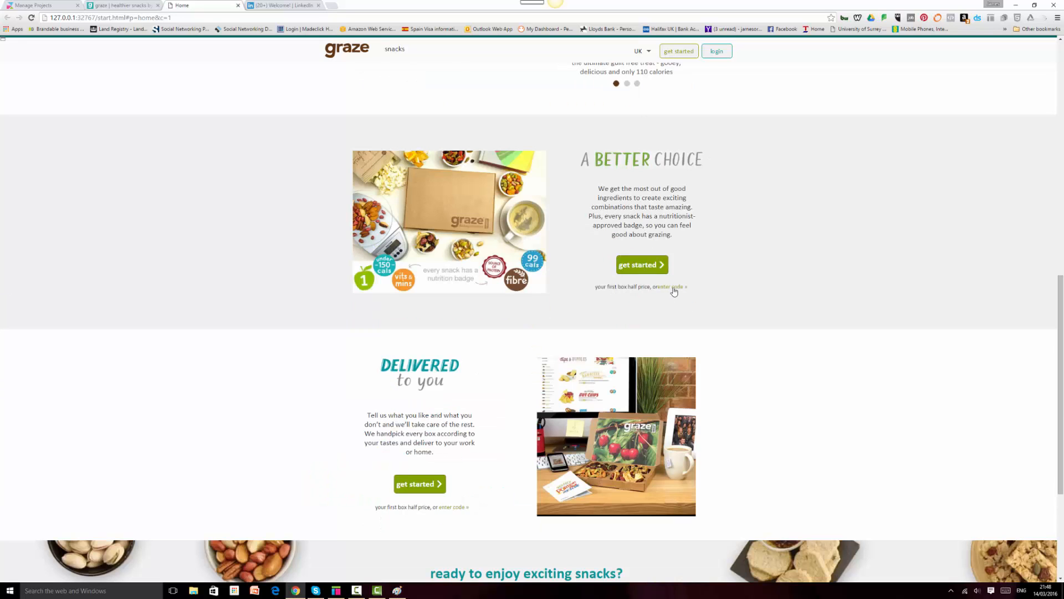
left_click(673, 288)
left_click(619, 261)
scroll(830, 300, "down", 3)
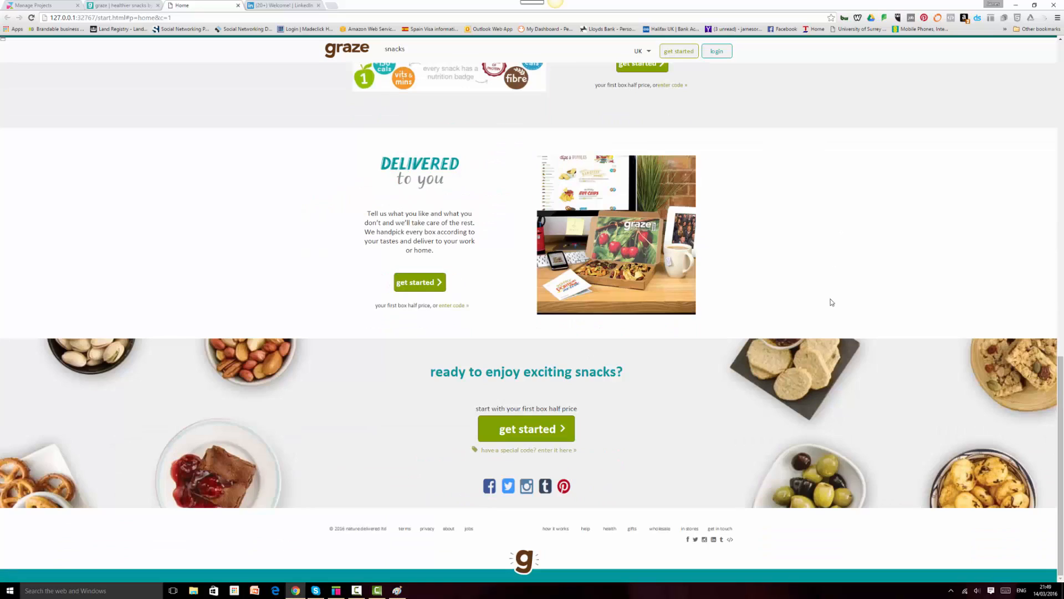
left_click(449, 305)
left_click(617, 260)
Go through the full length of the live graze homepage again and return to its banner
left_click(127, 4)
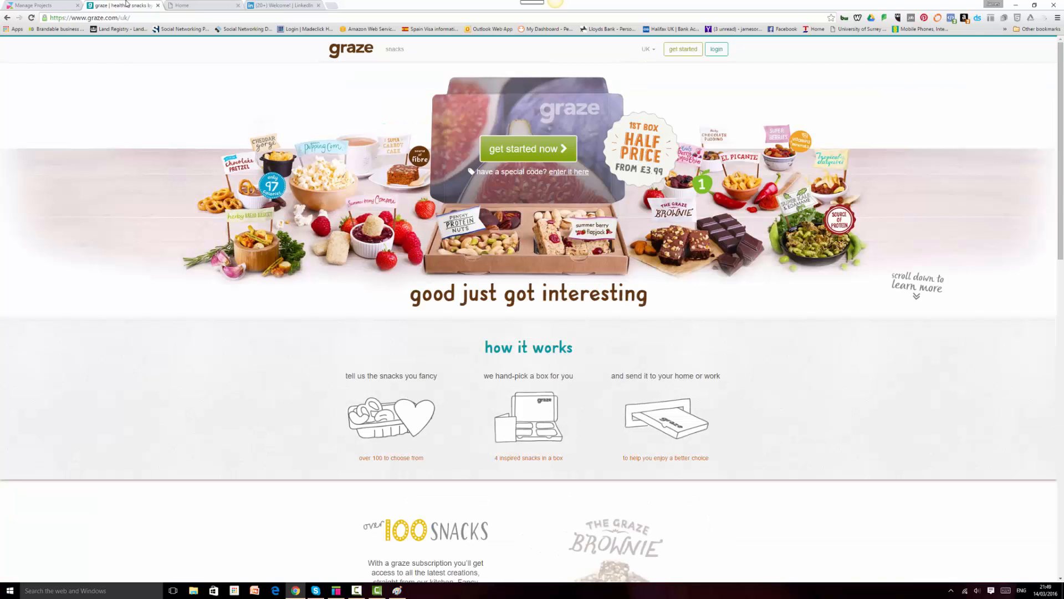
left_click_drag(1062, 119, 1062, 433)
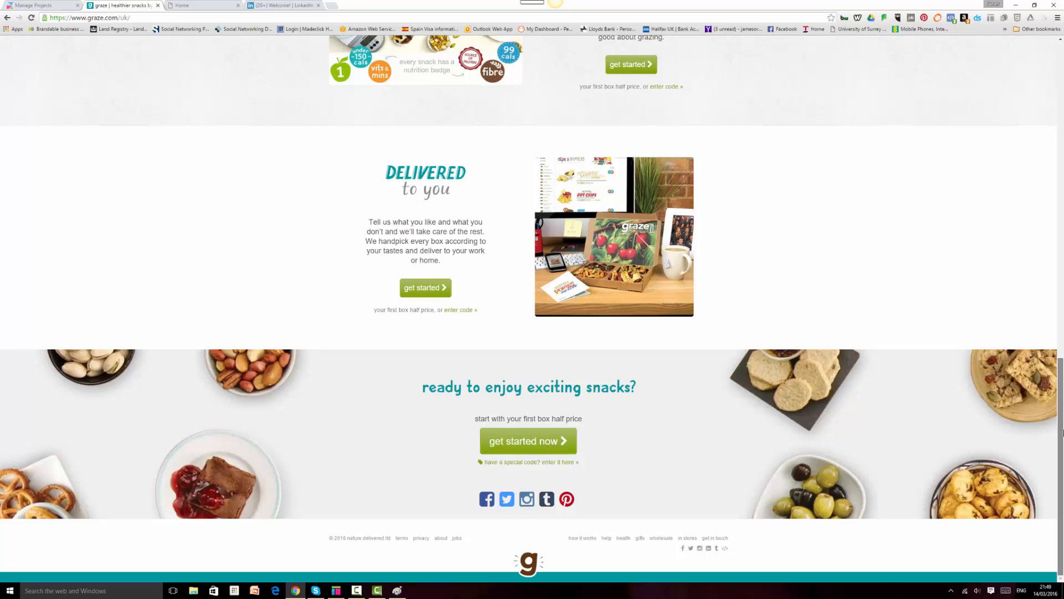
left_click_drag(1062, 433, 1062, 50)
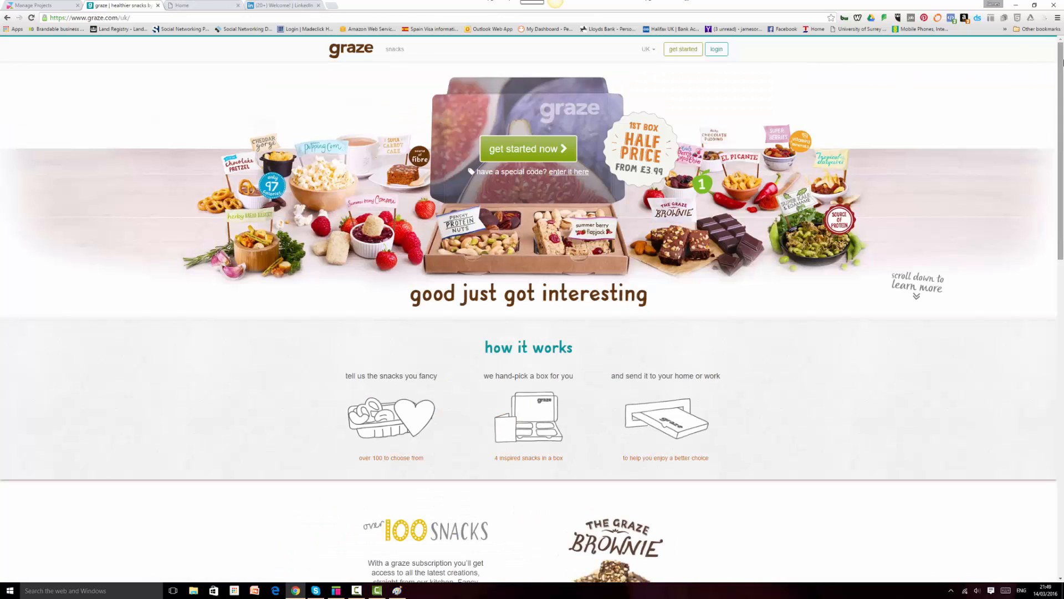
Go back to the prototype, open and close the pop-up from the "delivered to you" "enter code" text, and return to the banner
key("ctrl+Tab")
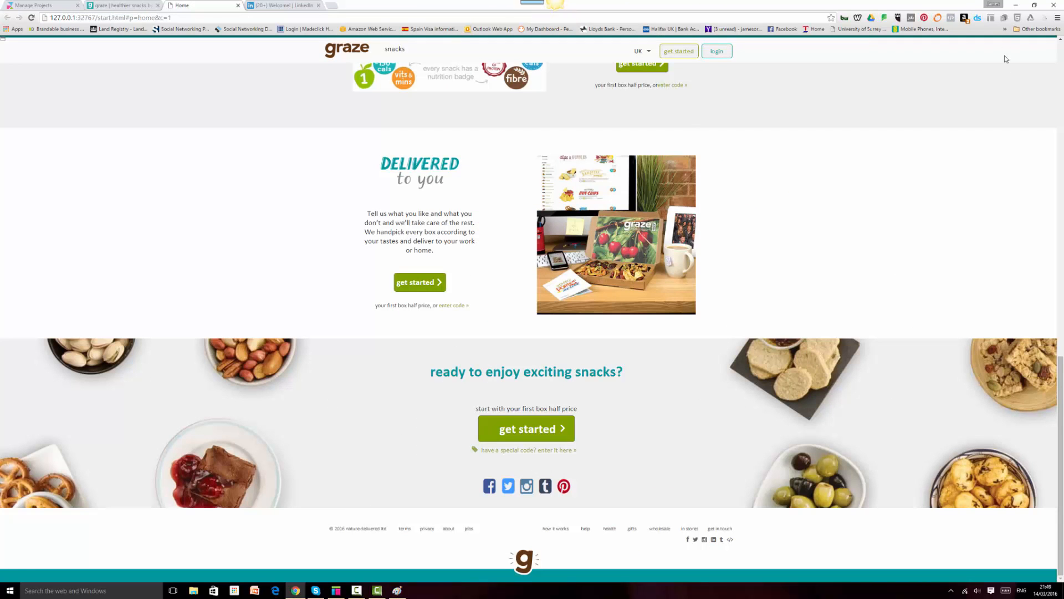
left_click_drag(1061, 433, 1062, 454)
left_click(453, 306)
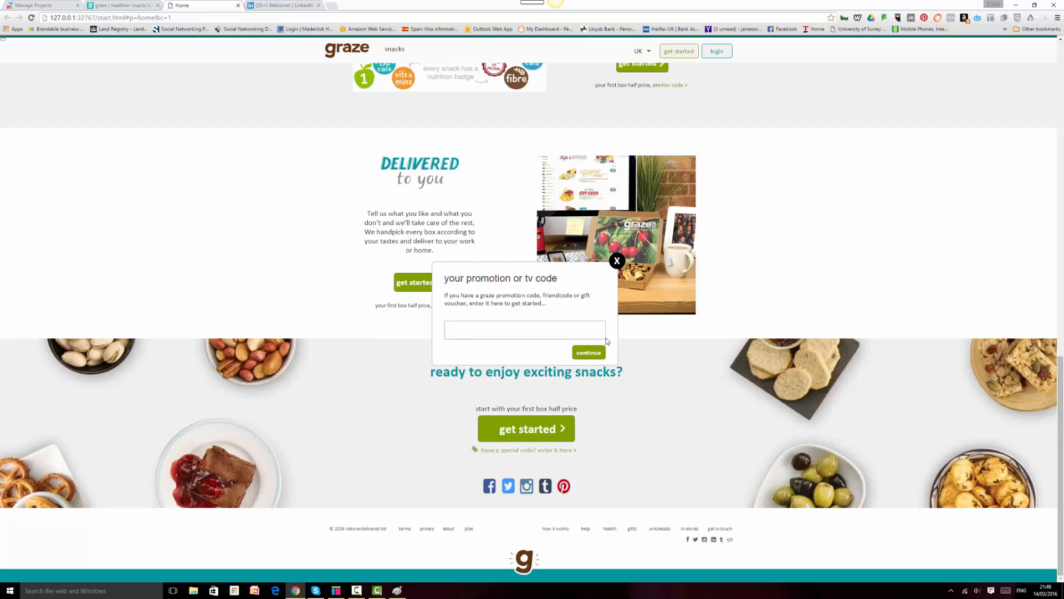
left_click(617, 263)
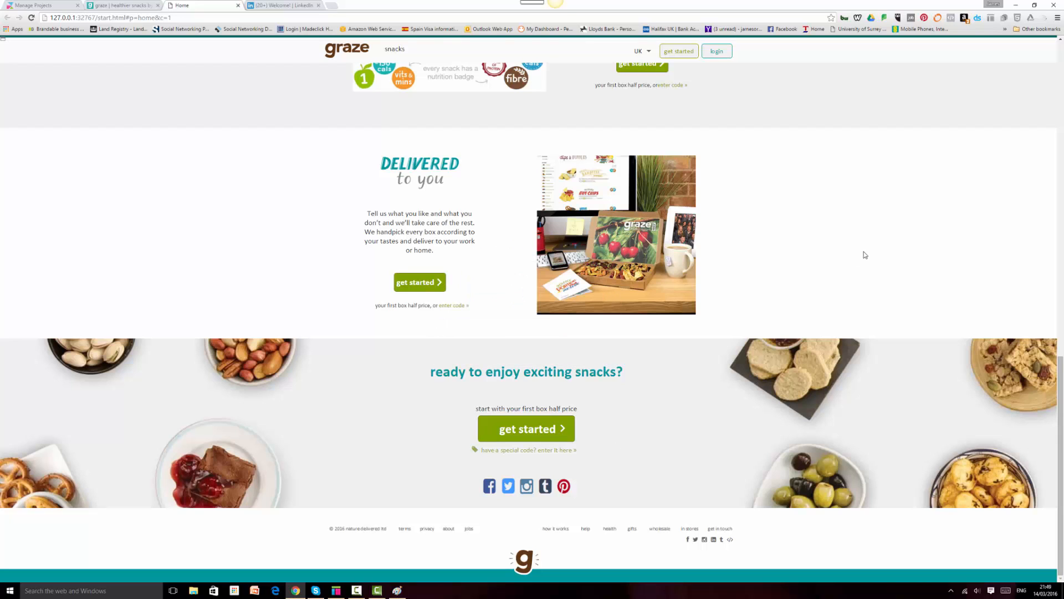
scroll(866, 254, "up", 20)
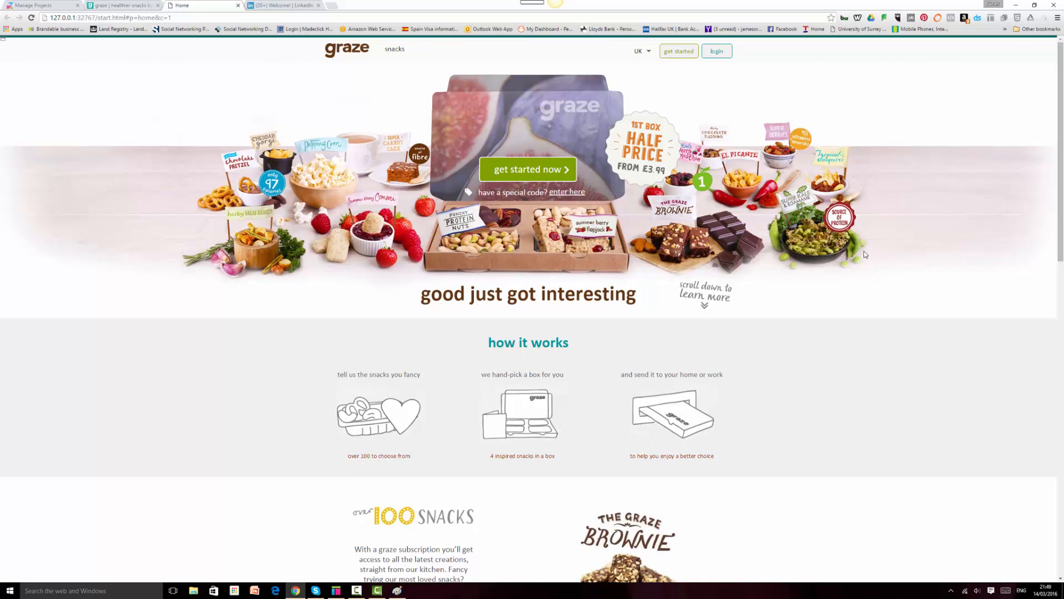